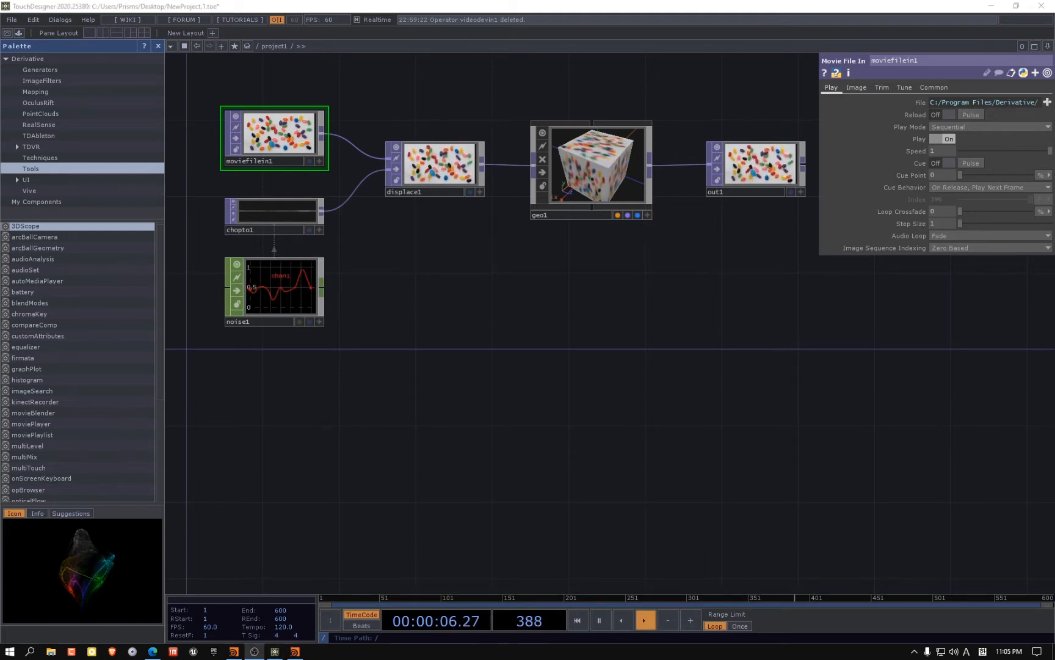
# Try out a Video Device In TOP with an enlarged preview below the geo1 node and delete it
pyautogui.click(796, 479)
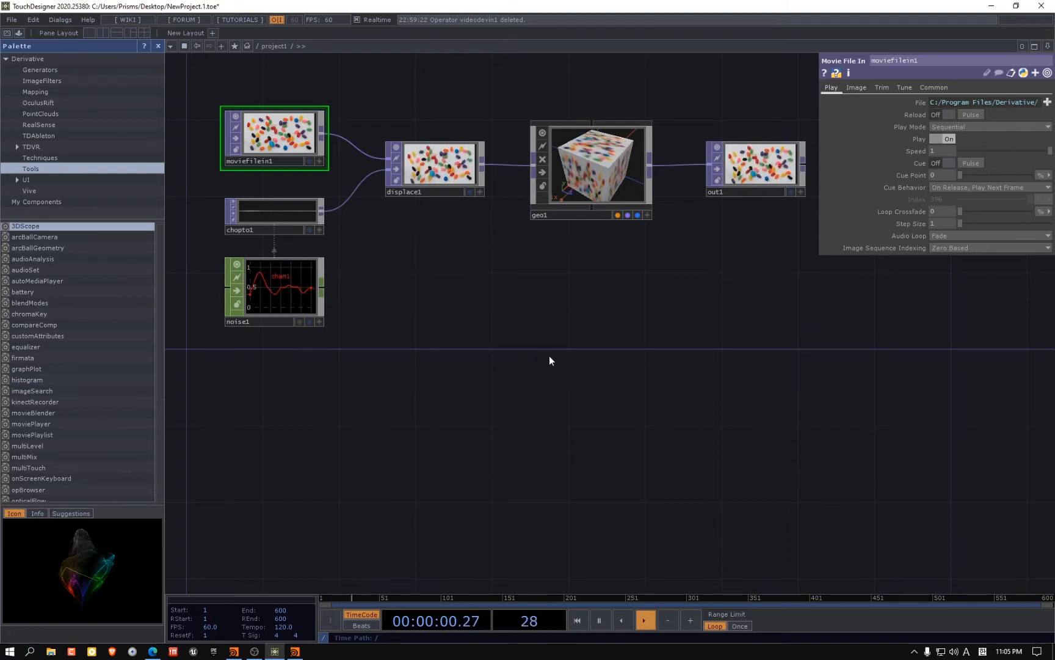
pyautogui.press('Tab')
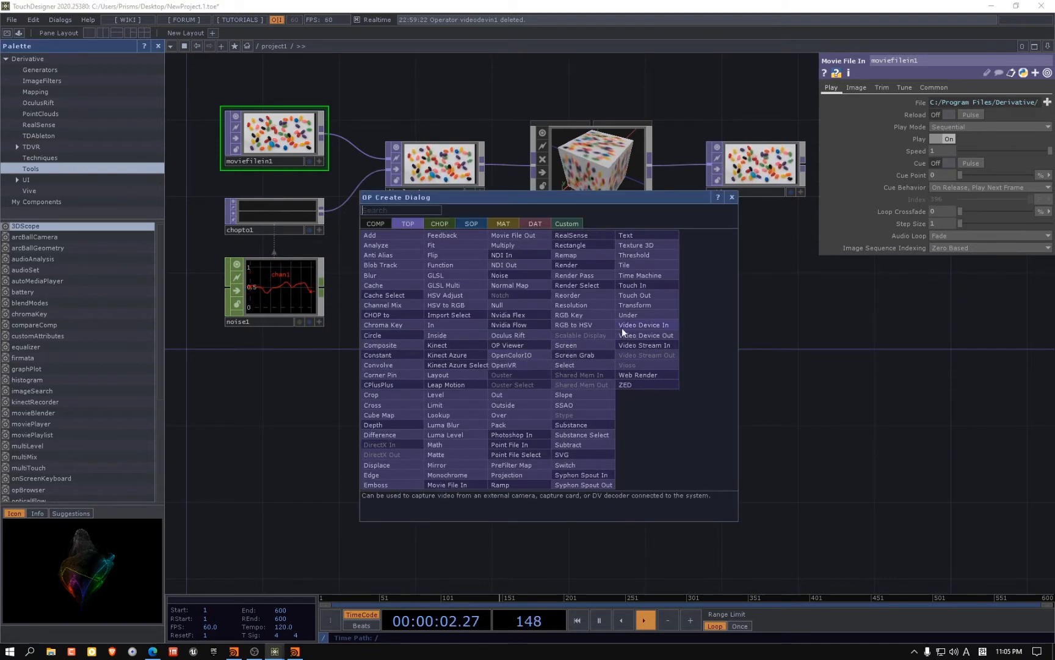
pyautogui.click(623, 327)
pyautogui.click(568, 354)
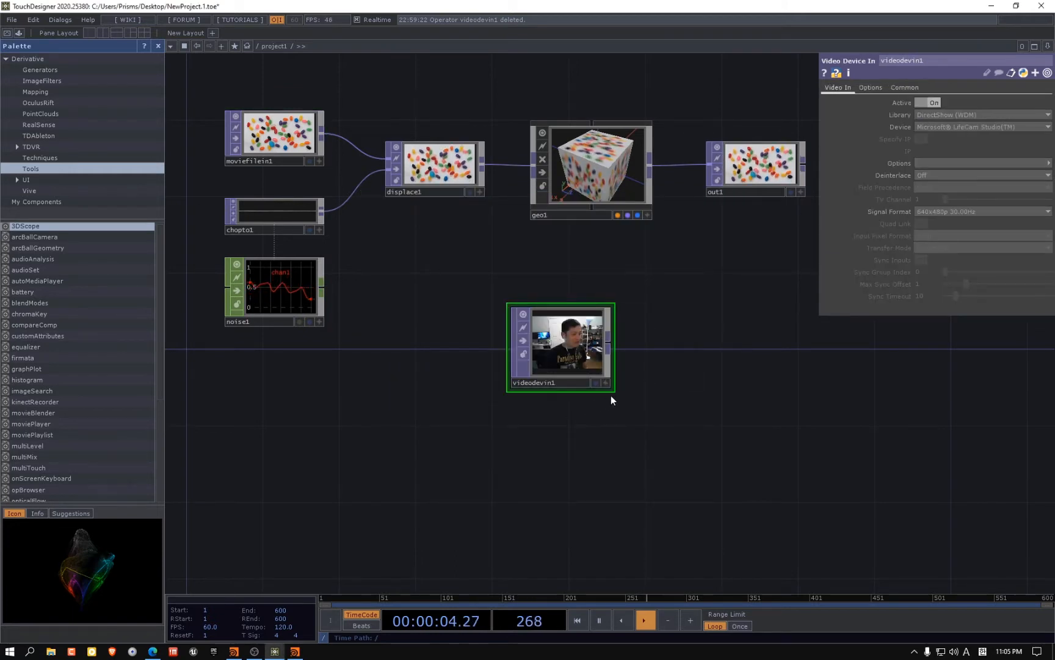
pyautogui.moveTo(615, 384); pyautogui.dragTo(801, 492)
pyautogui.moveTo(688, 449); pyautogui.dragTo(593, 387)
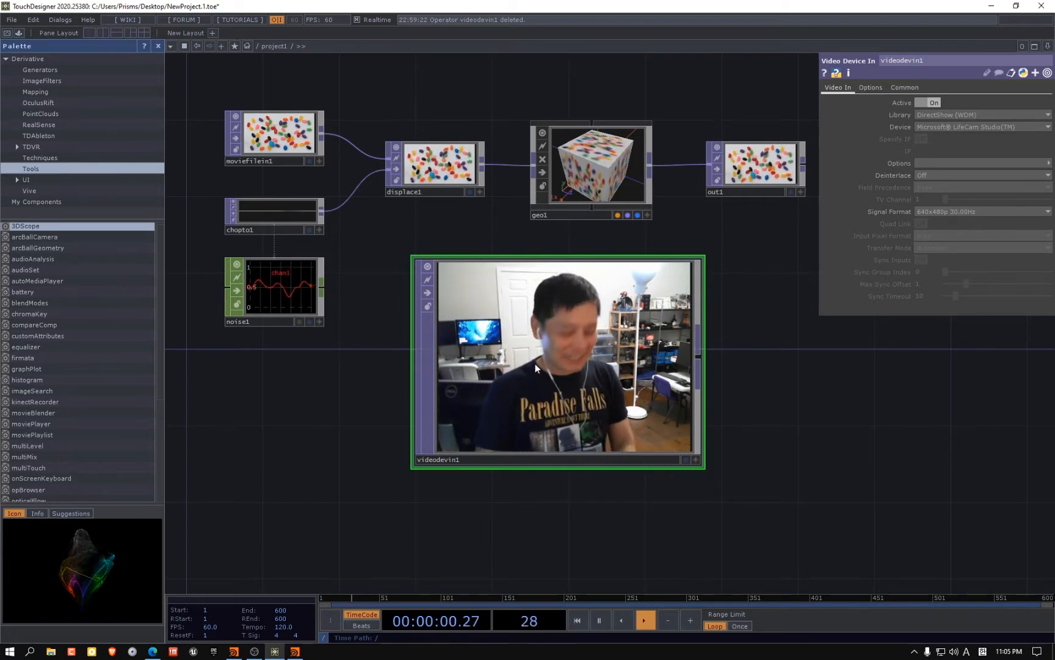
pyautogui.press('Delete')
pyautogui.moveTo(552, 384); pyautogui.dragTo(542, 382)
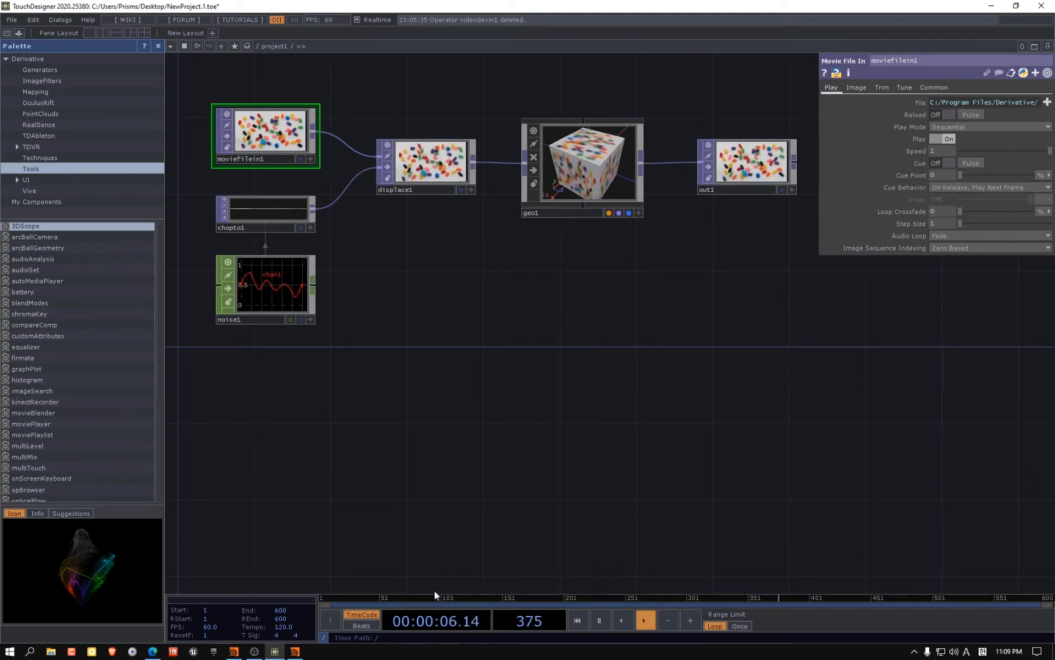
# Switch to Houdini, widen the parameter and network panes, and create a sphere at the origin
pyautogui.click(299, 654)
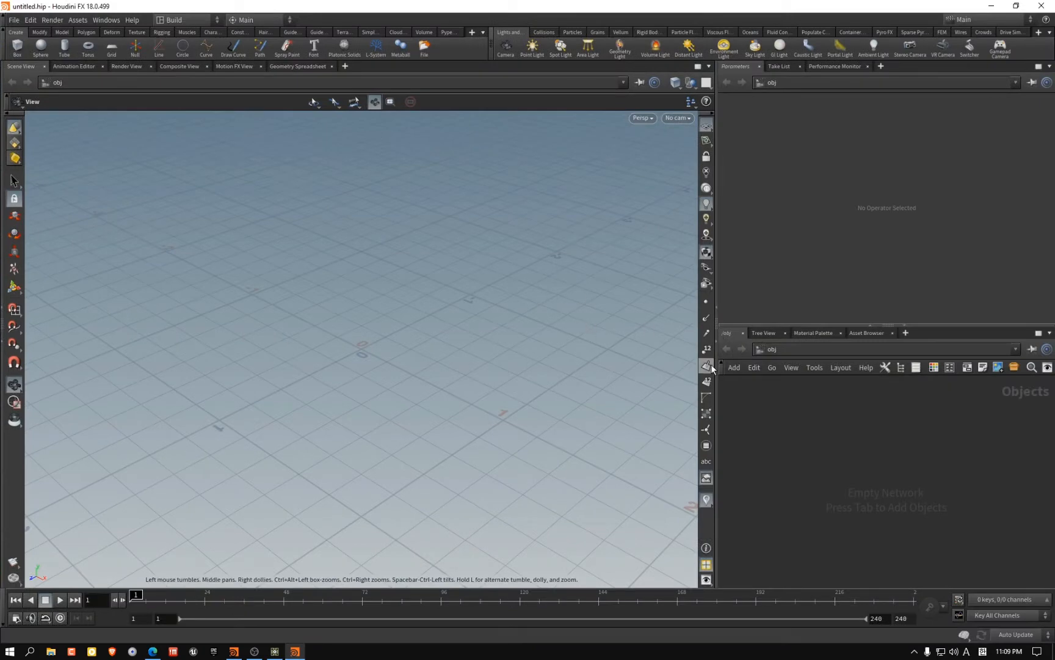
pyautogui.moveTo(717, 383); pyautogui.dragTo(544, 402)
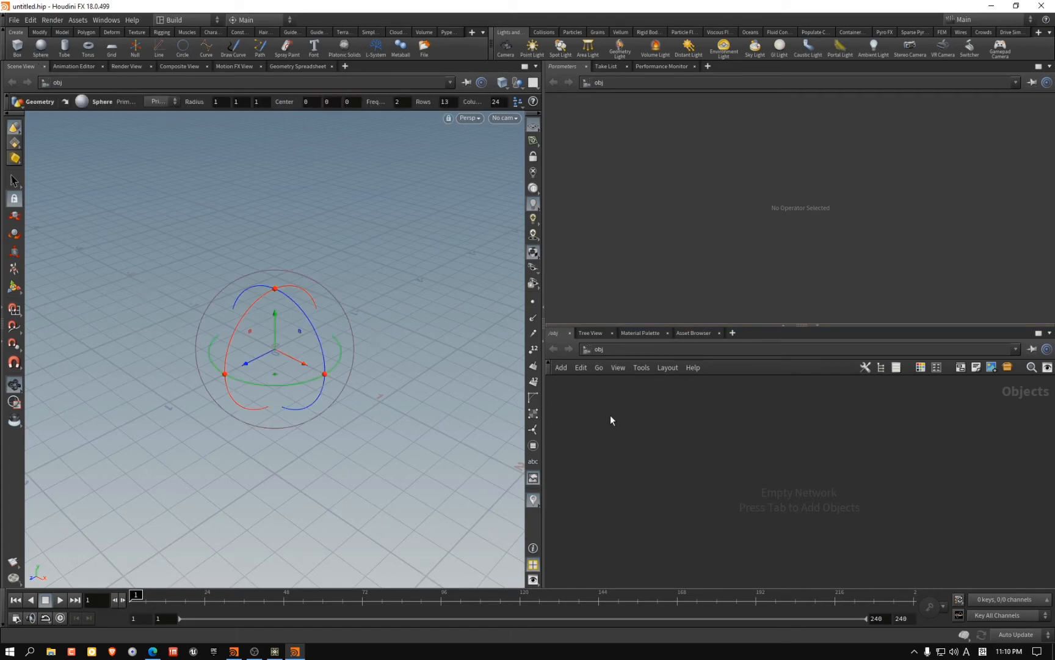
pyautogui.press('h')
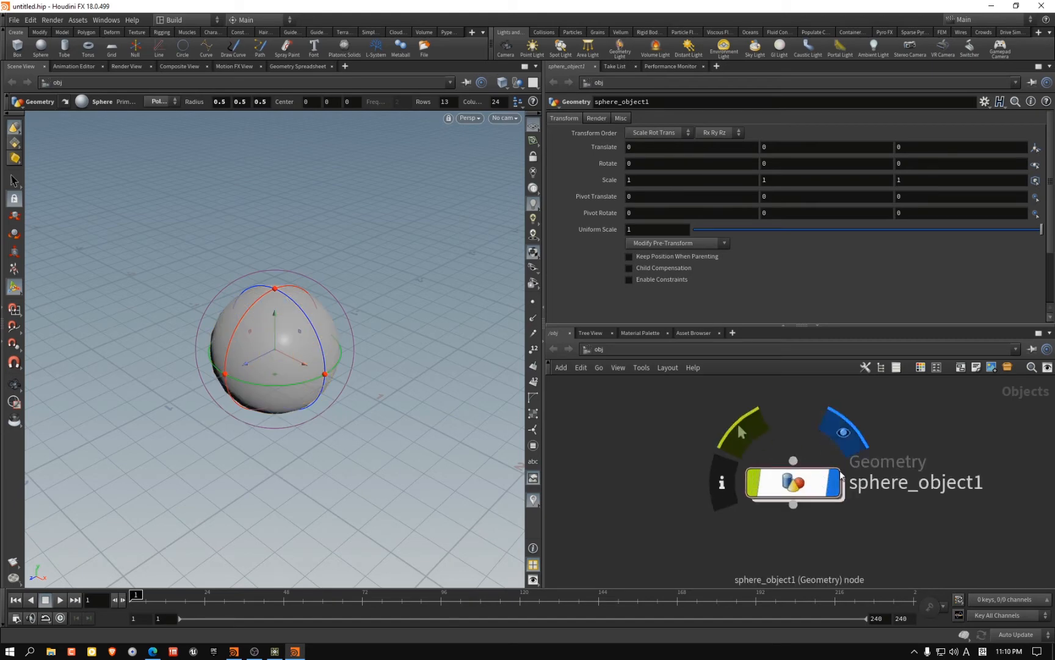
# Create a new camera from the current view and place its node below sphere_object1
pyautogui.click(504, 118)
pyautogui.click(503, 151)
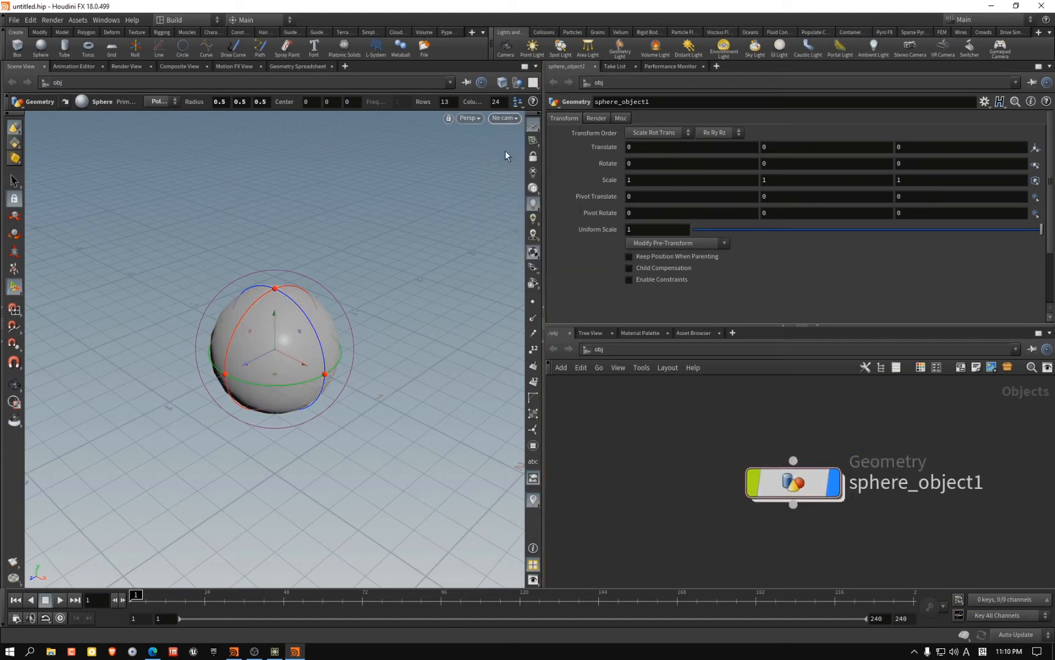
pyautogui.scroll(-2, 629, 434)
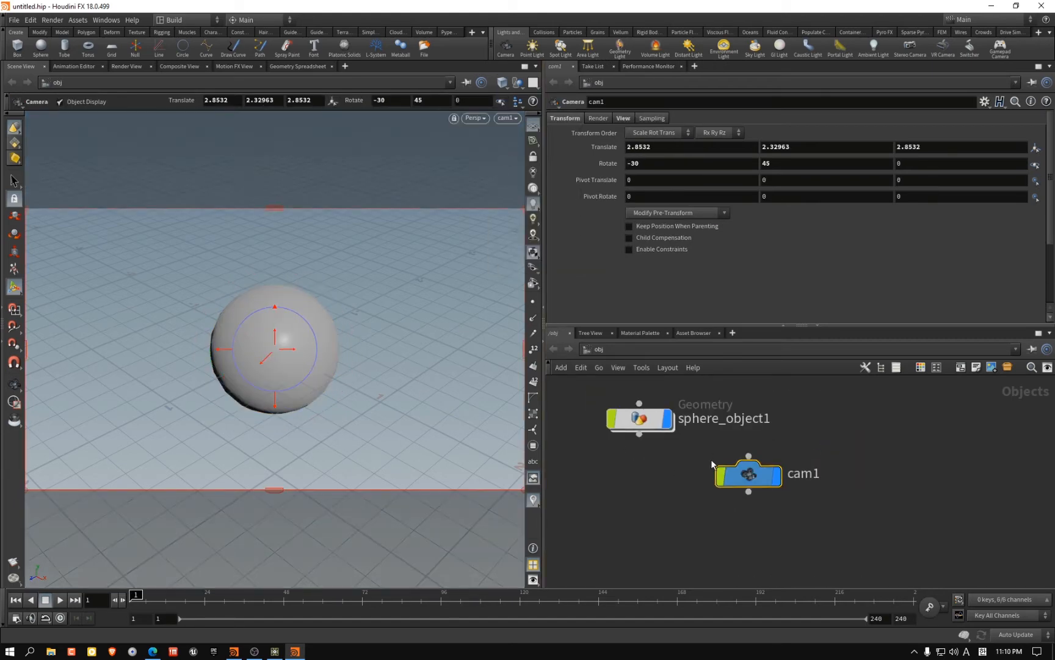
pyautogui.moveTo(749, 473); pyautogui.dragTo(640, 530)
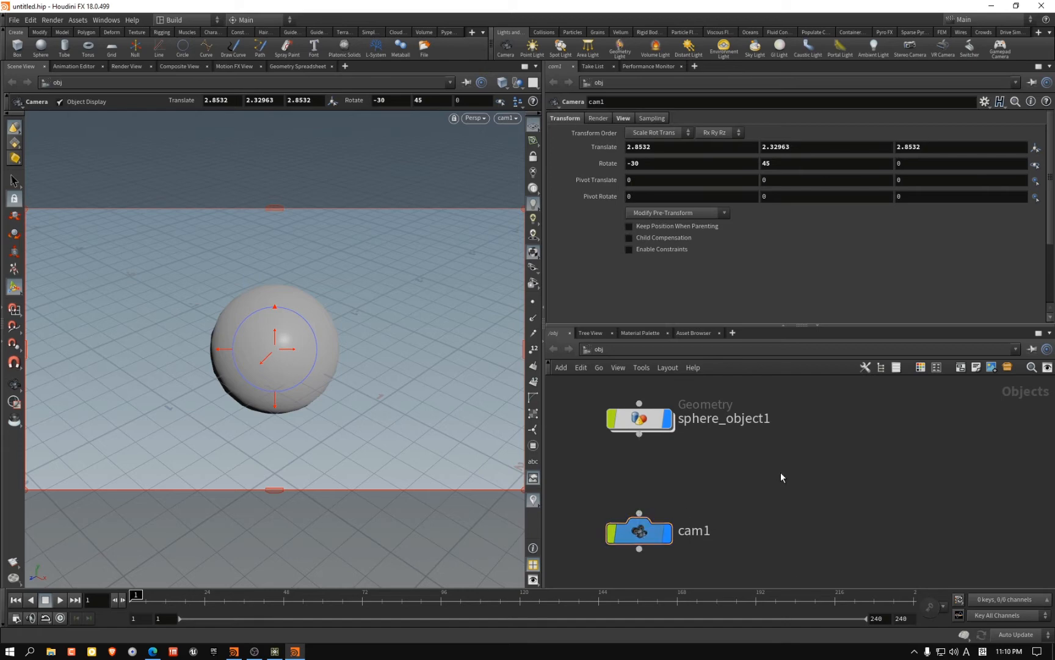
# Add an Environment Light node beside the sphere and camera nodes in the object network
pyautogui.press('Tab')
pyautogui.write('env')
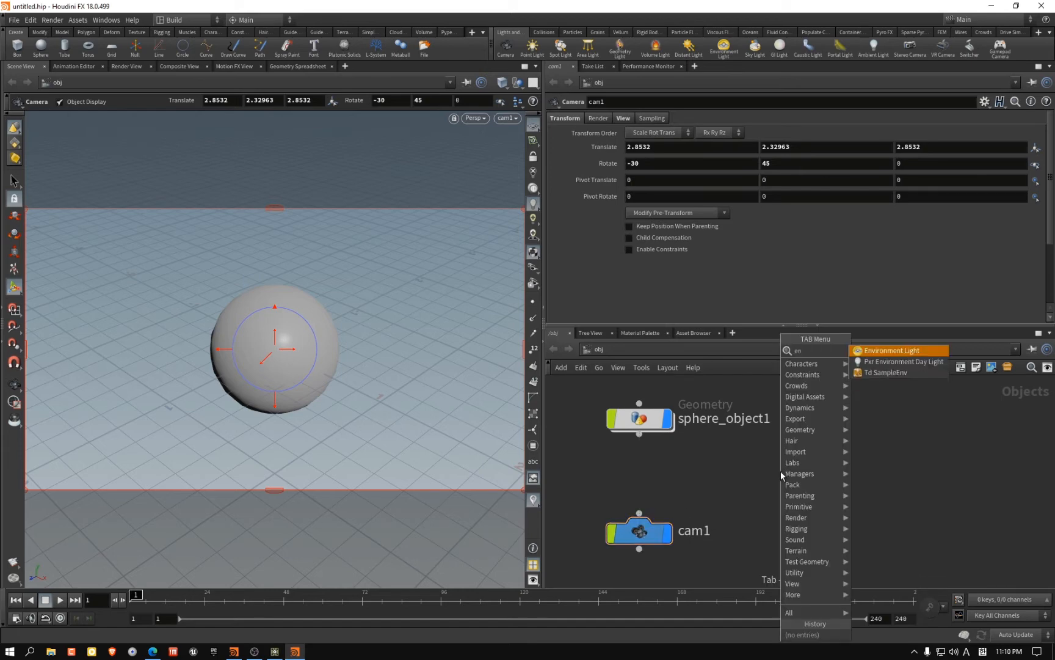
pyautogui.click(914, 354)
pyautogui.click(804, 474)
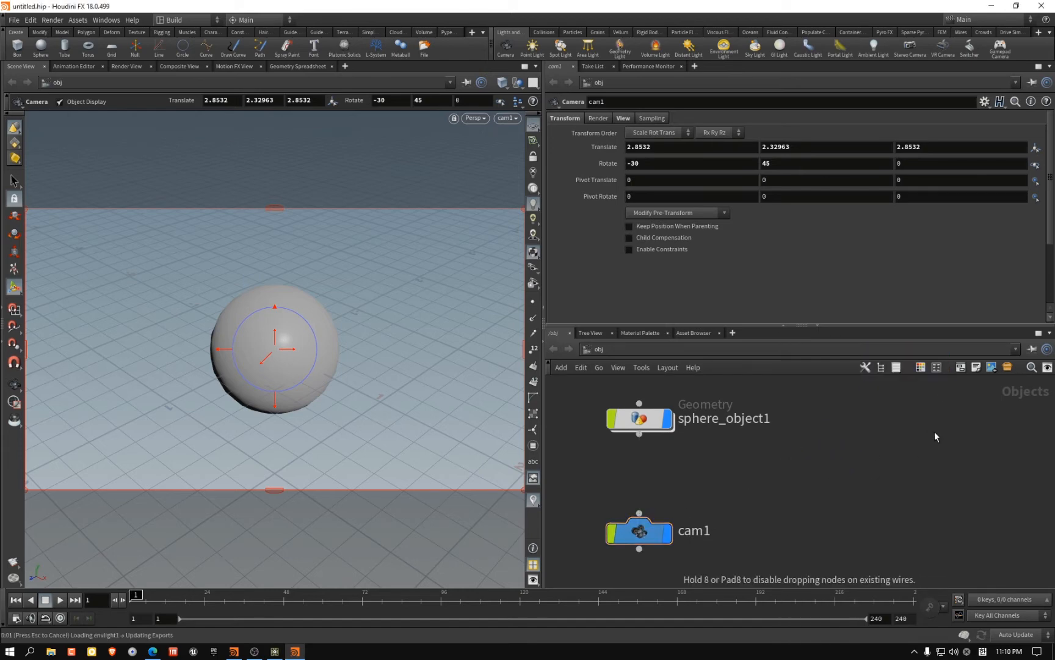
pyautogui.click(919, 427)
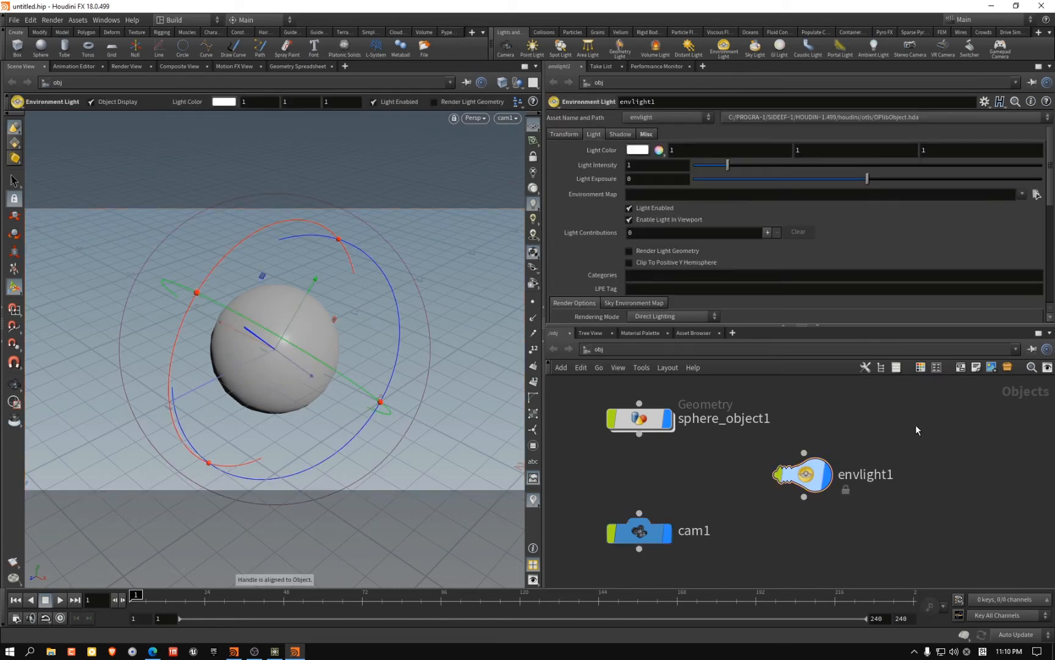
# Add a ROP Network node beside the environment light in the object network
pyautogui.scroll(-3, 907, 432)
pyautogui.moveTo(908, 432); pyautogui.dragTo(746, 442, button='middle')
pyautogui.scroll(4, 745, 445)
pyautogui.press('Tab')
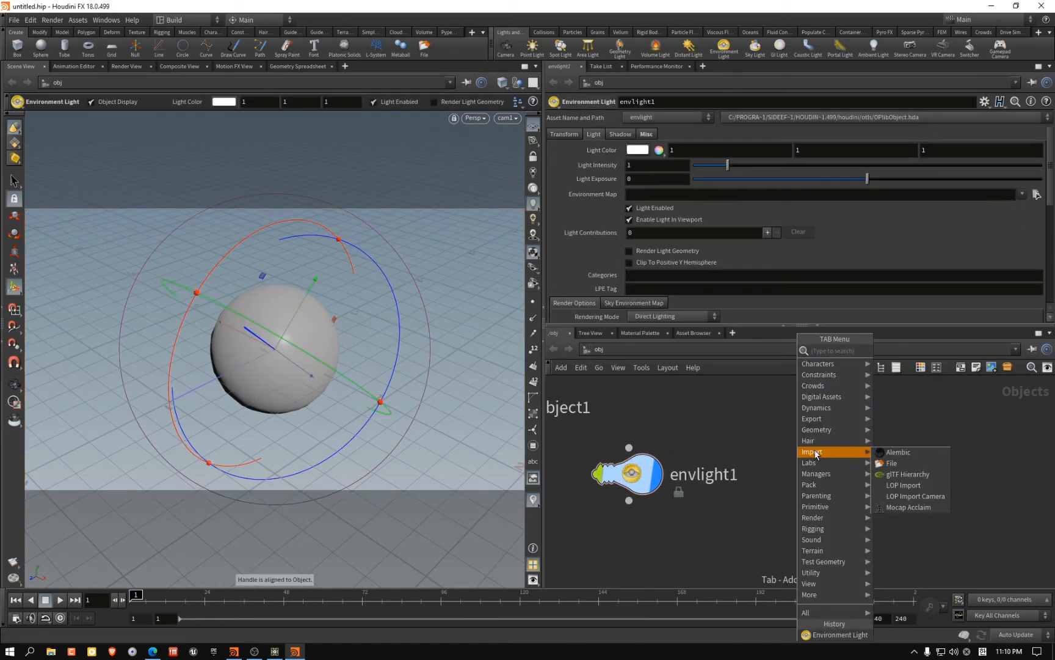
pyautogui.write('rop')
pyautogui.press('Return')
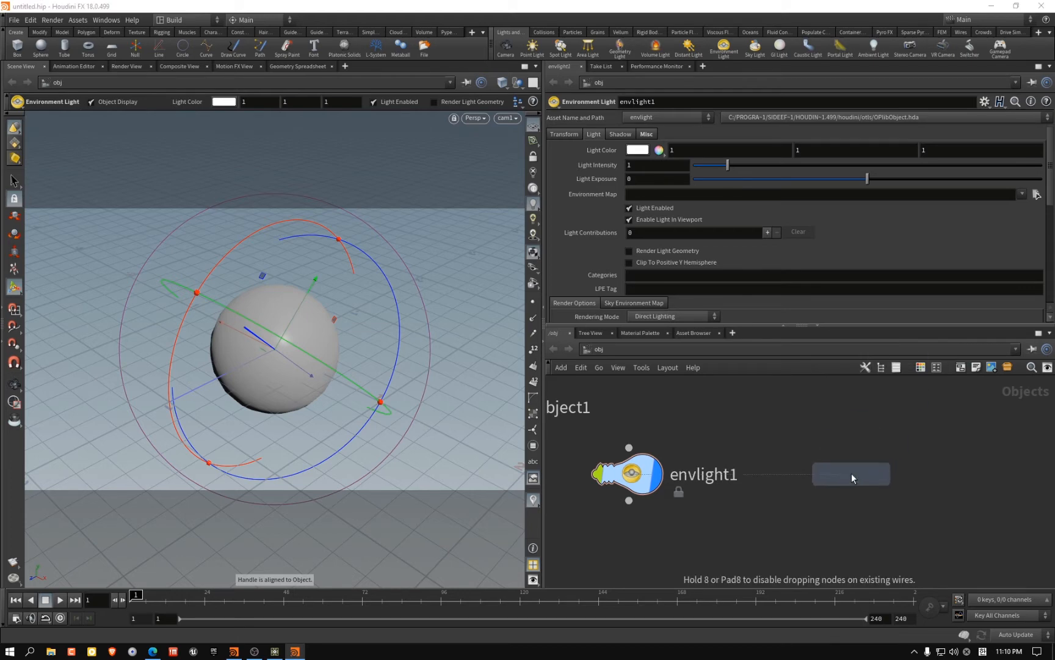
pyautogui.click(813, 474)
# Enter the ROP network and add a Mantra render node
pyautogui.doubleClick(821, 486)
pyautogui.press('Tab')
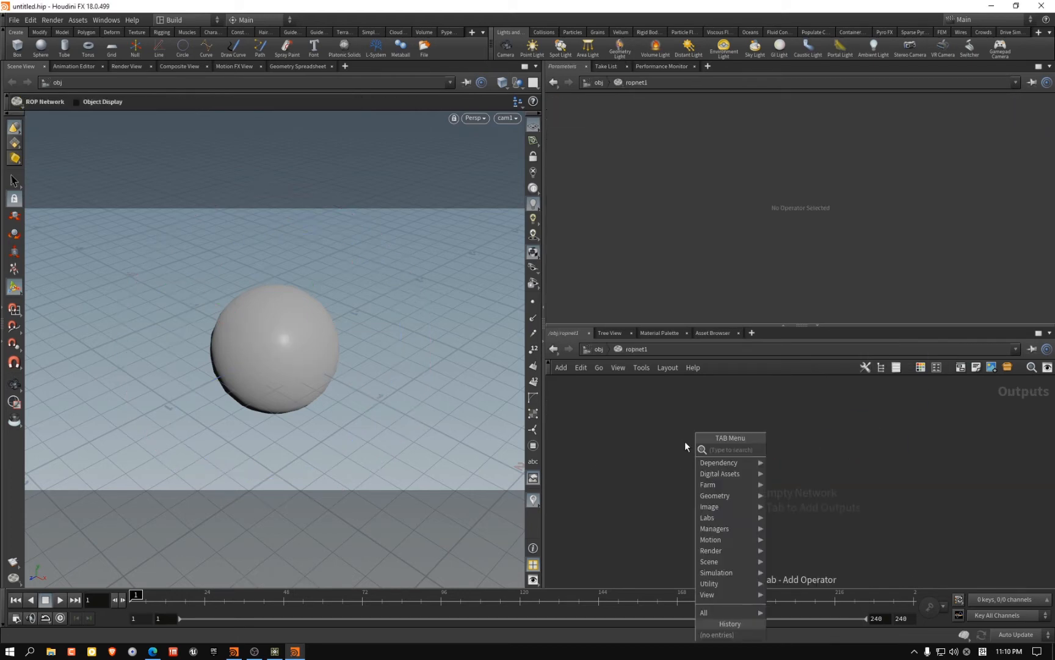
pyautogui.press('Escape')
pyautogui.click(761, 457)
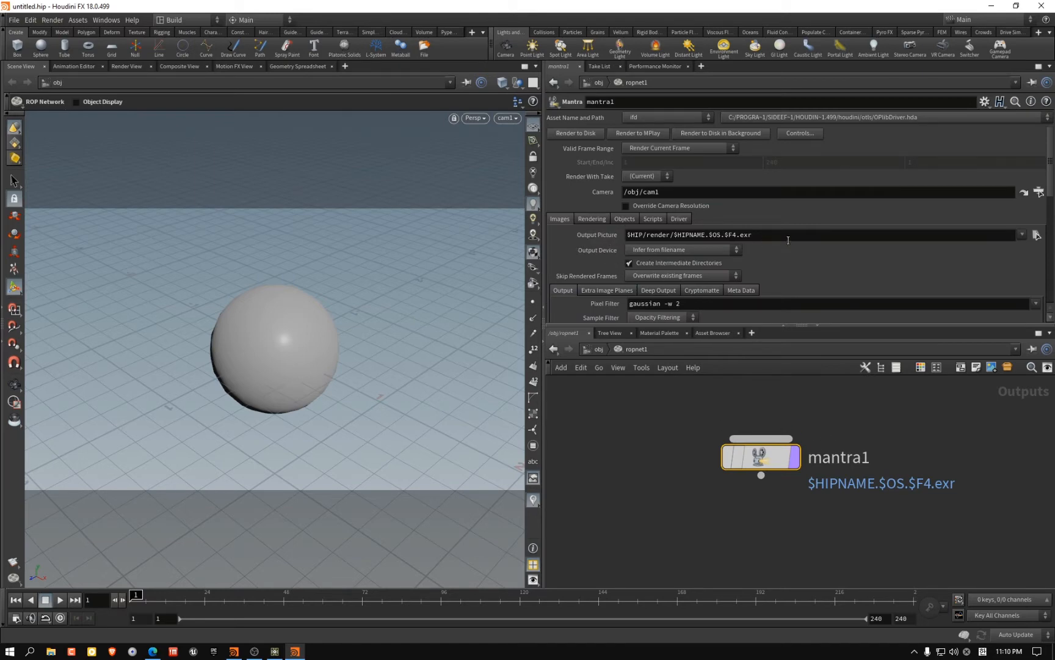
pyautogui.moveTo(787, 237); pyautogui.dragTo(586, 342)
pyautogui.click(631, 429)
# Switch to TouchDesigner and delete all the operators in the project1 network
pyautogui.click(277, 651)
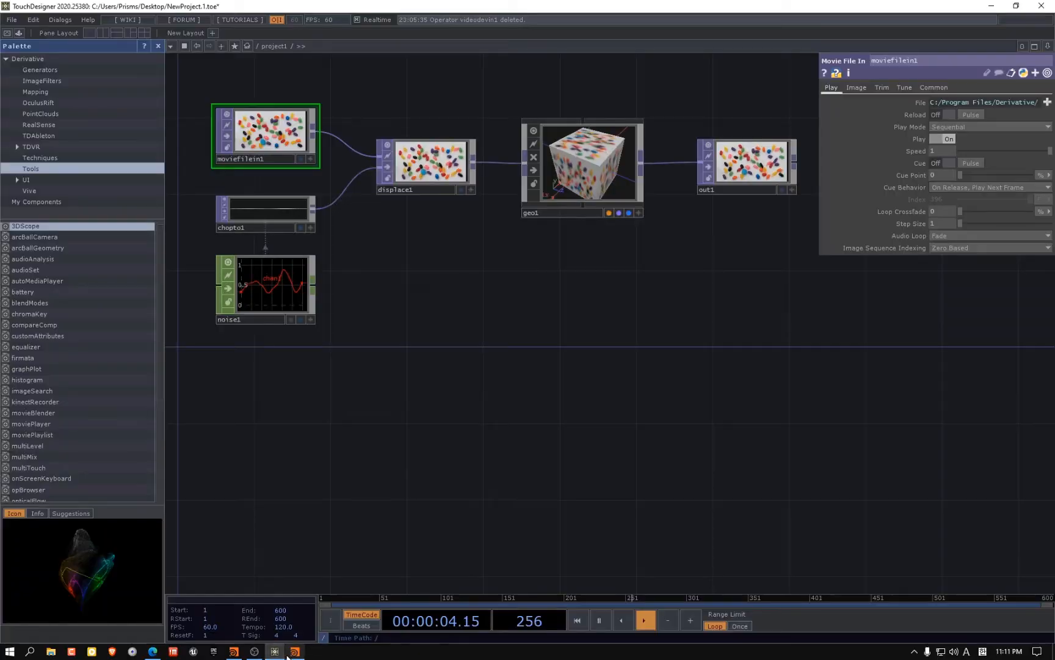
pyautogui.moveTo(527, 356); pyautogui.dragTo(576, 418)
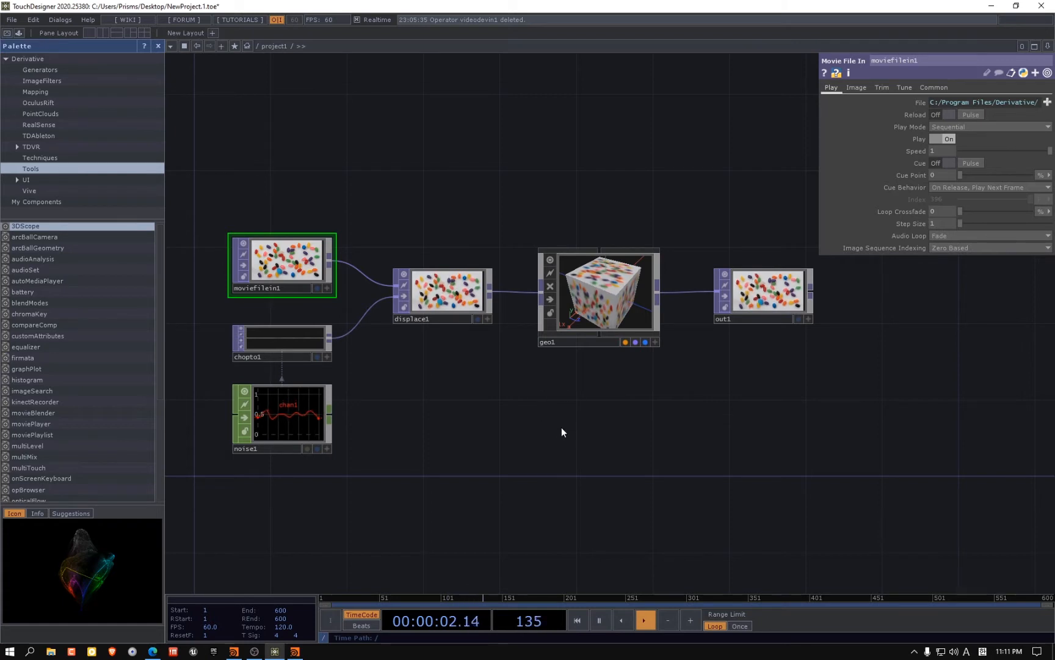
pyautogui.scroll(-2, 561, 432)
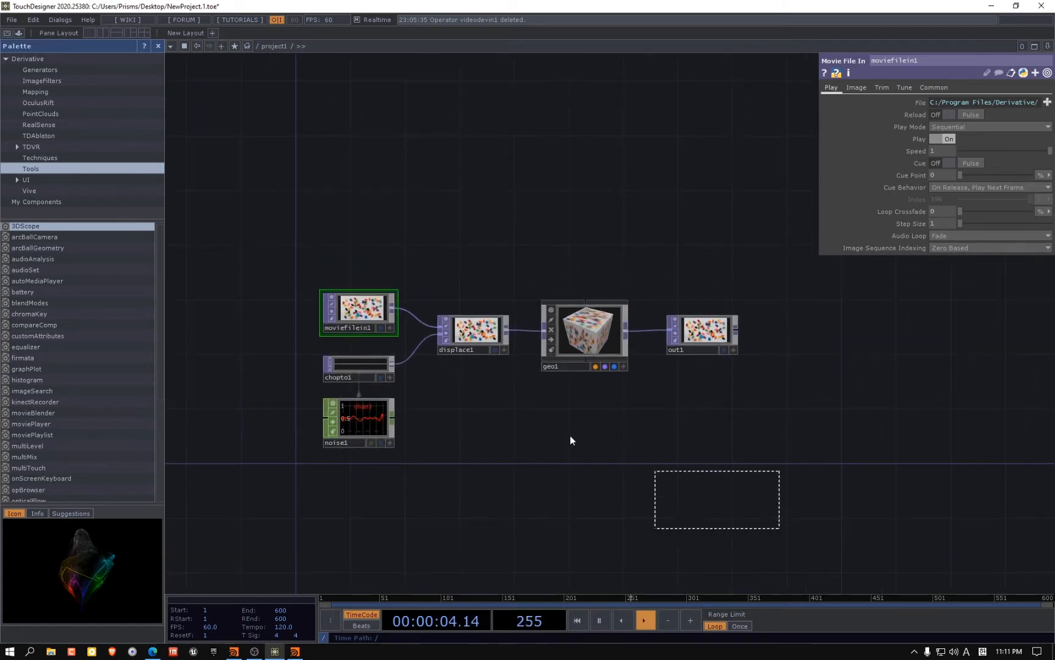
pyautogui.moveTo(570, 434); pyautogui.dragTo(257, 211)
pyautogui.click(327, 235)
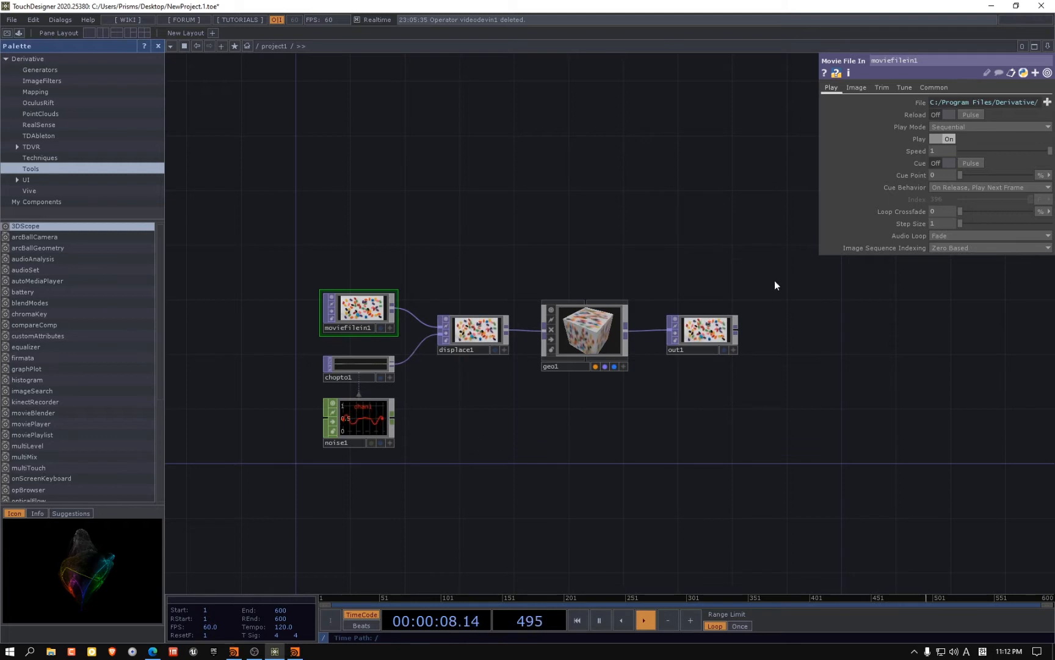
pyautogui.moveTo(779, 199); pyautogui.dragTo(174, 494)
pyautogui.press('Delete')
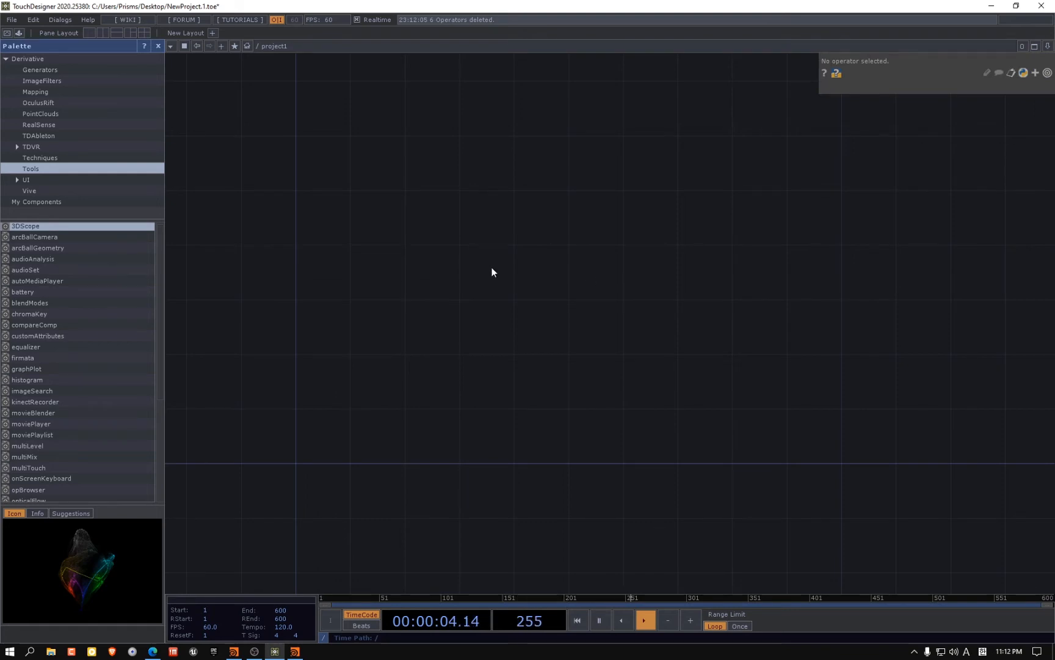
pyautogui.press('Tab')
pyautogui.press('Tab')
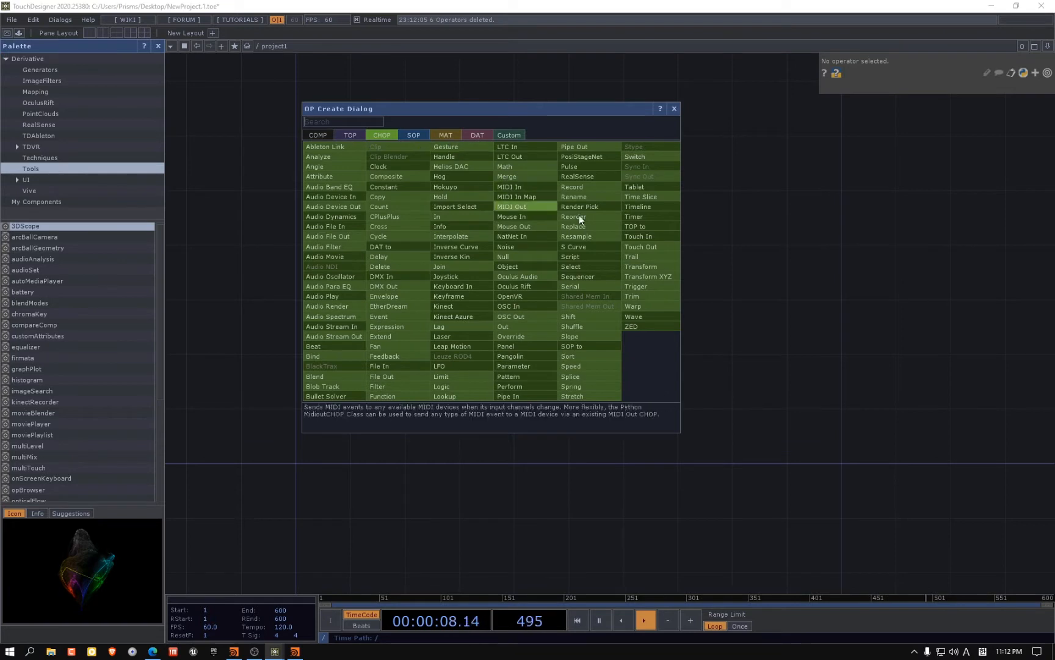
pyautogui.click(791, 244)
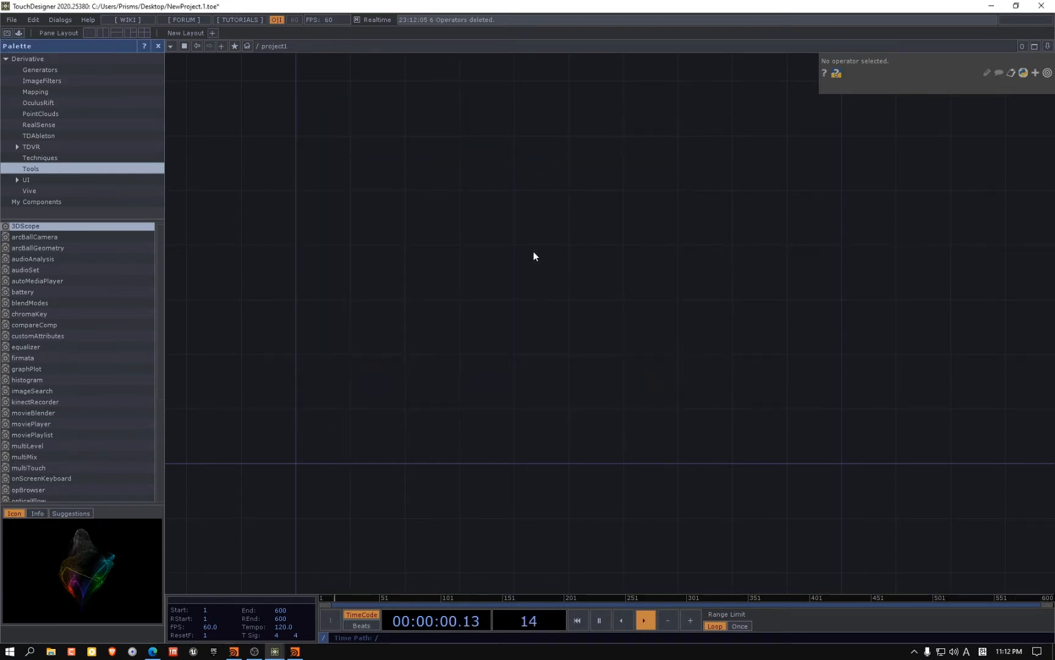
# Add a Video Device In TOP to the empty network, enlarge its preview and reposition the node
pyautogui.press('Tab')
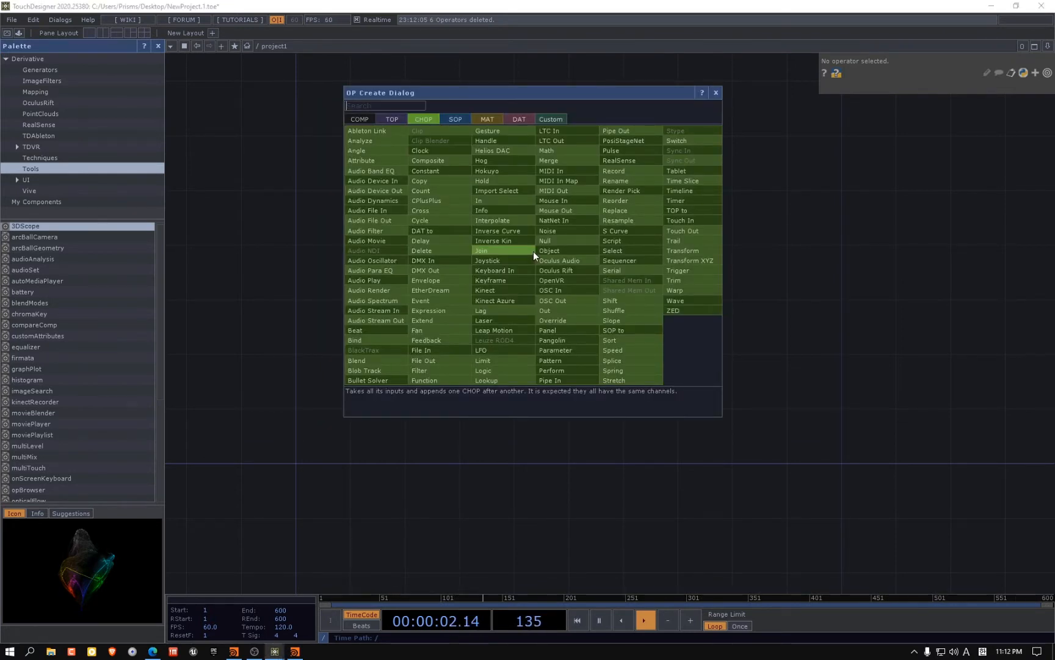
pyautogui.click(391, 120)
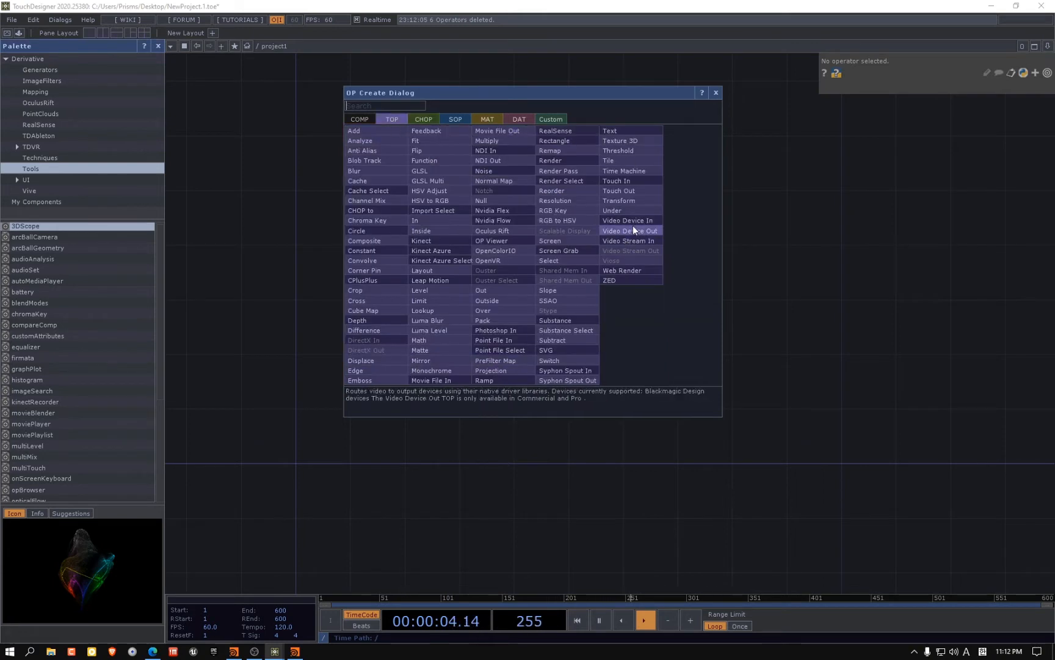
pyautogui.click(631, 222)
pyautogui.click(483, 269)
pyautogui.moveTo(519, 302); pyautogui.dragTo(650, 399)
pyautogui.moveTo(530, 360); pyautogui.dragTo(419, 315)
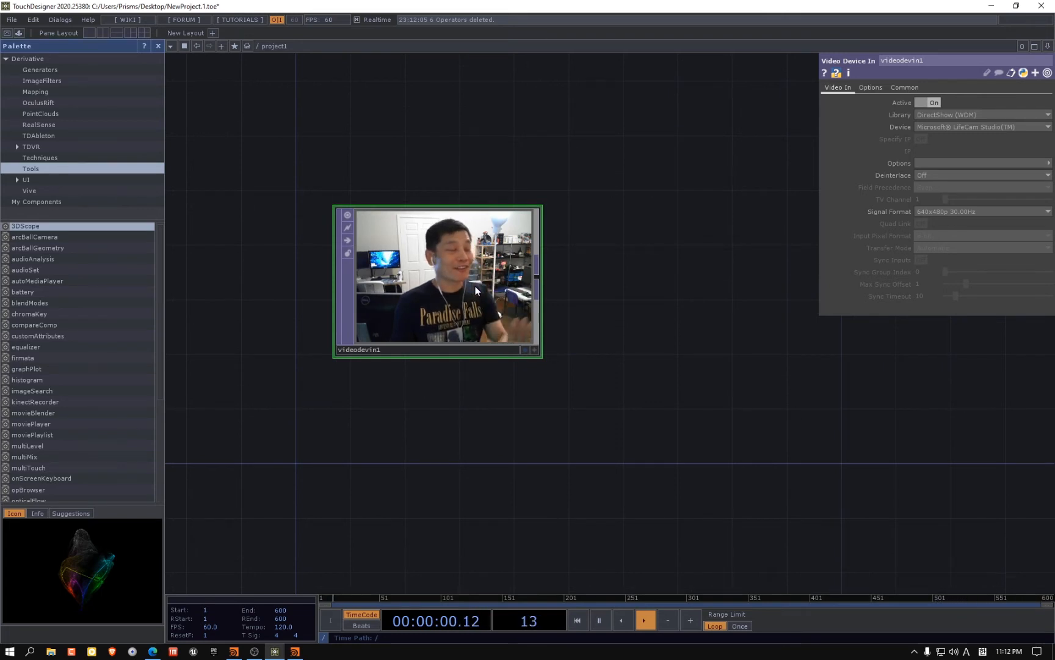
pyautogui.scroll(-2, 475, 286)
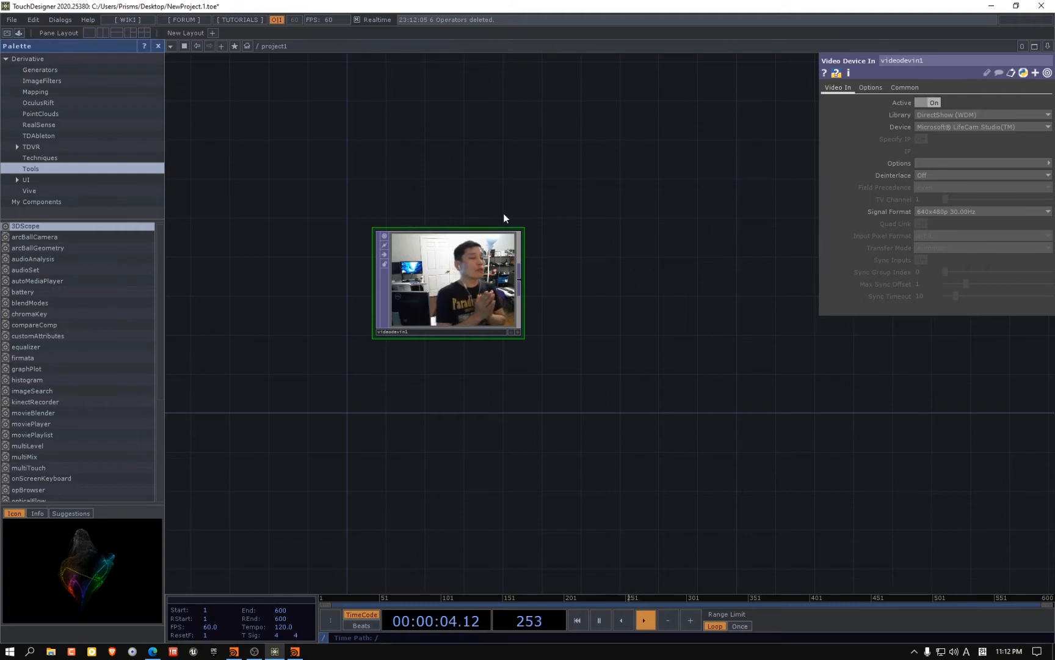
# Switch to Houdini, return to the object level and enter the sphere_object1 network
pyautogui.click(295, 651)
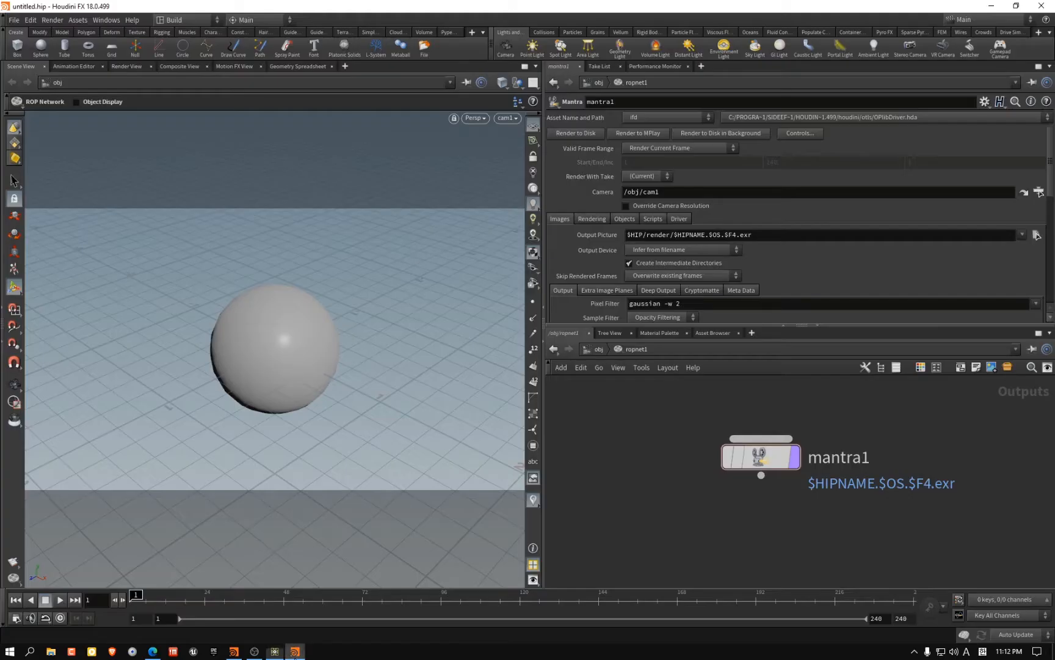
pyautogui.moveTo(630, 495); pyautogui.dragTo(822, 443)
pyautogui.click(586, 351)
pyautogui.click(717, 492)
pyautogui.click(602, 350)
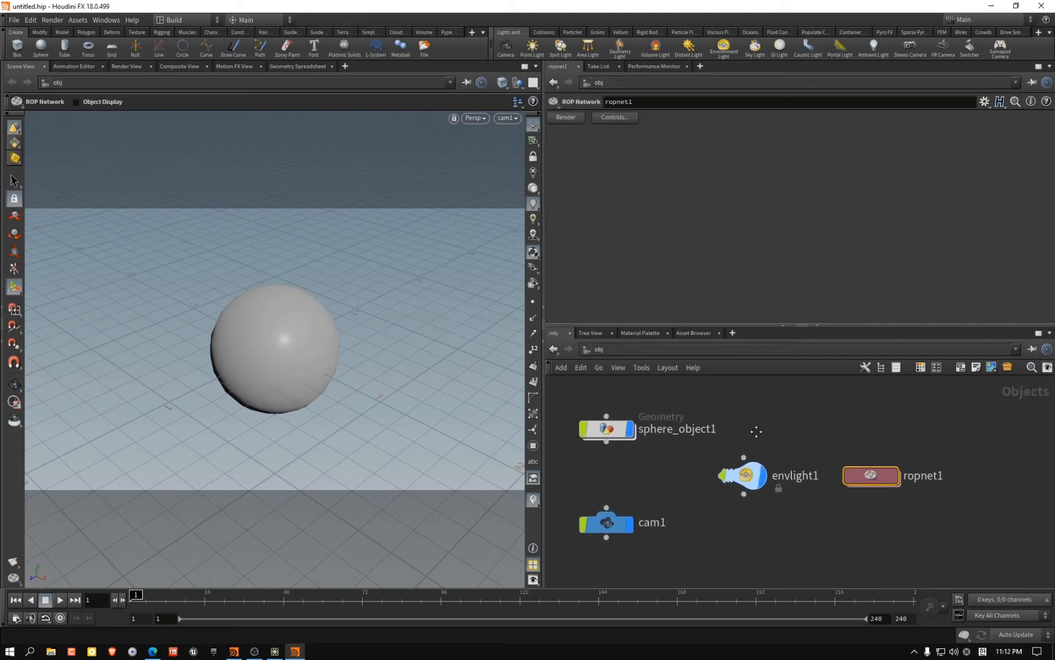
pyautogui.click(585, 421)
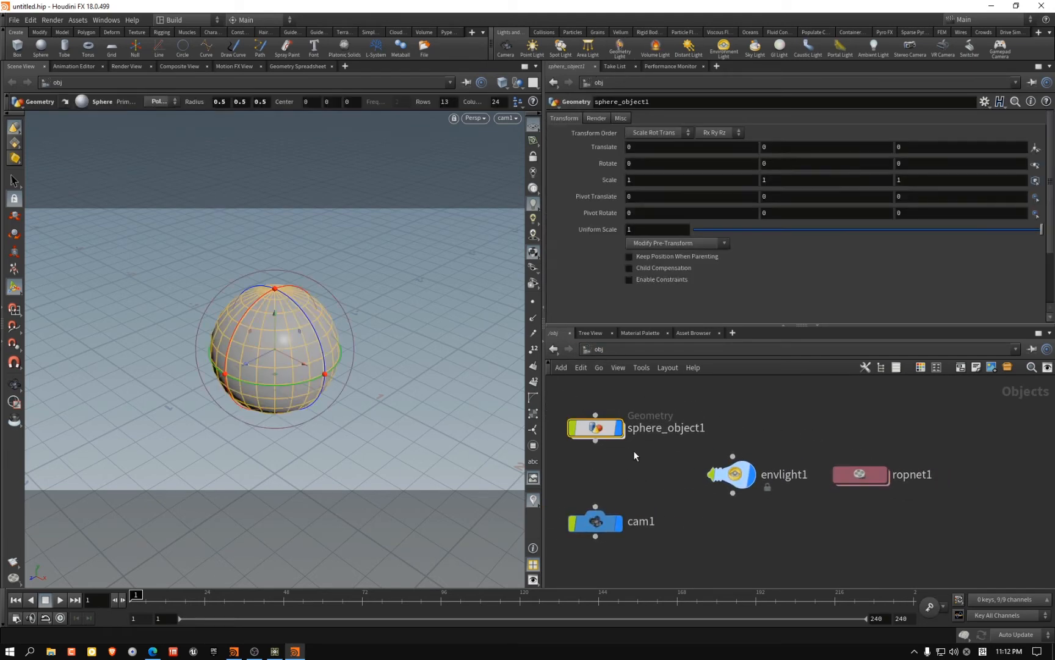
pyautogui.doubleClick(590, 425)
pyautogui.moveTo(916, 426); pyautogui.dragTo(632, 523)
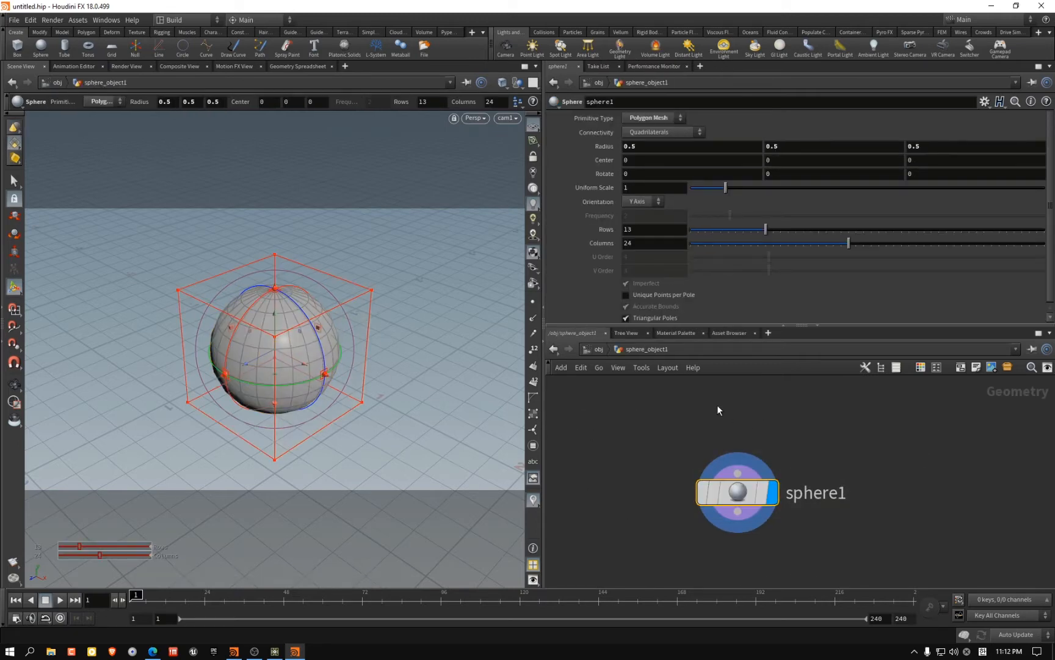
pyautogui.press('Tab')
pyautogui.write('file')
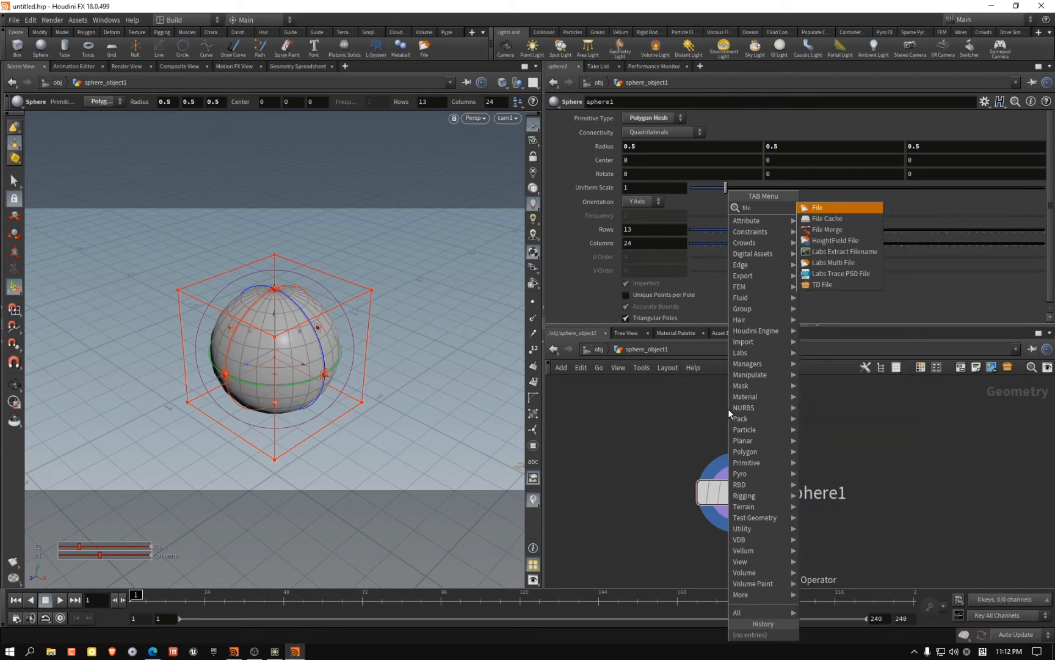
pyautogui.press('Escape')
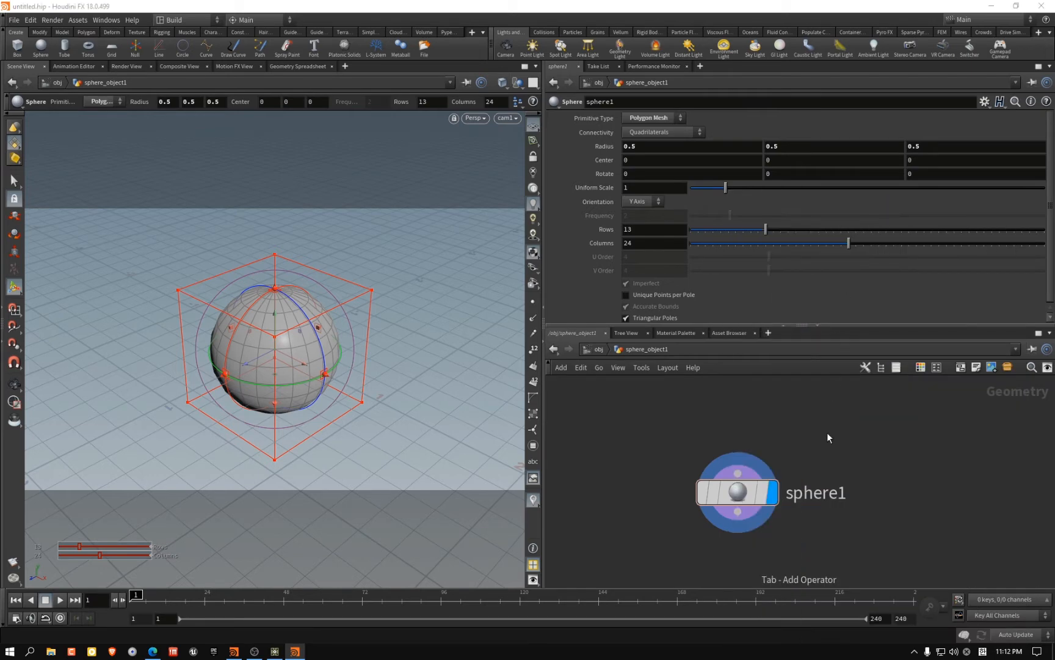
# Add a File node to the sphere_object1 network and place it directly above sphere1
pyautogui.click(880, 420)
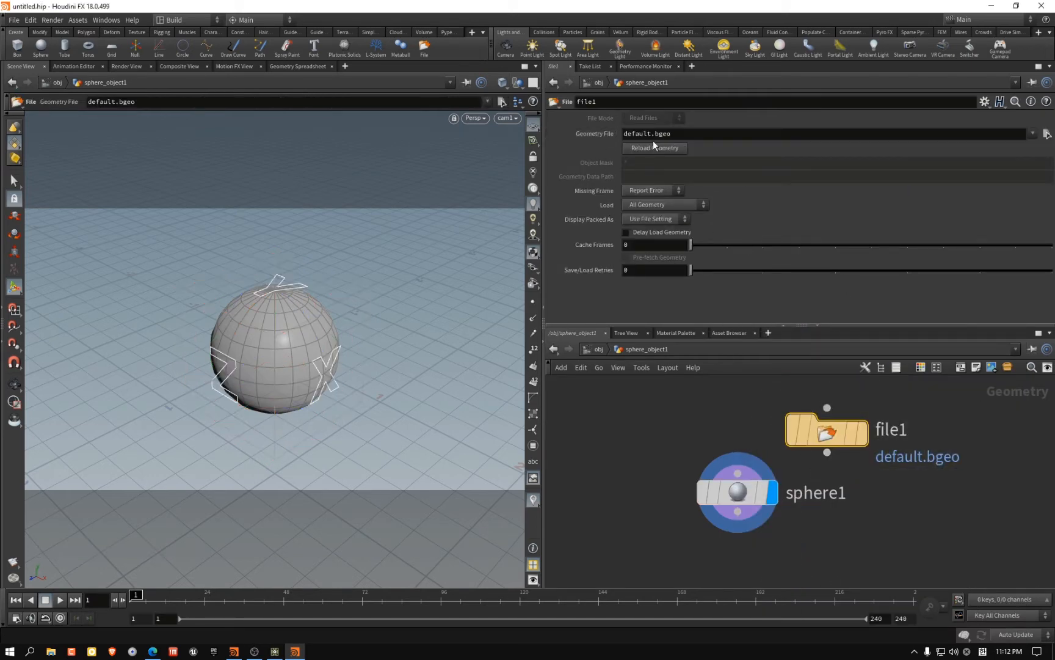
pyautogui.moveTo(670, 134); pyautogui.dragTo(623, 134)
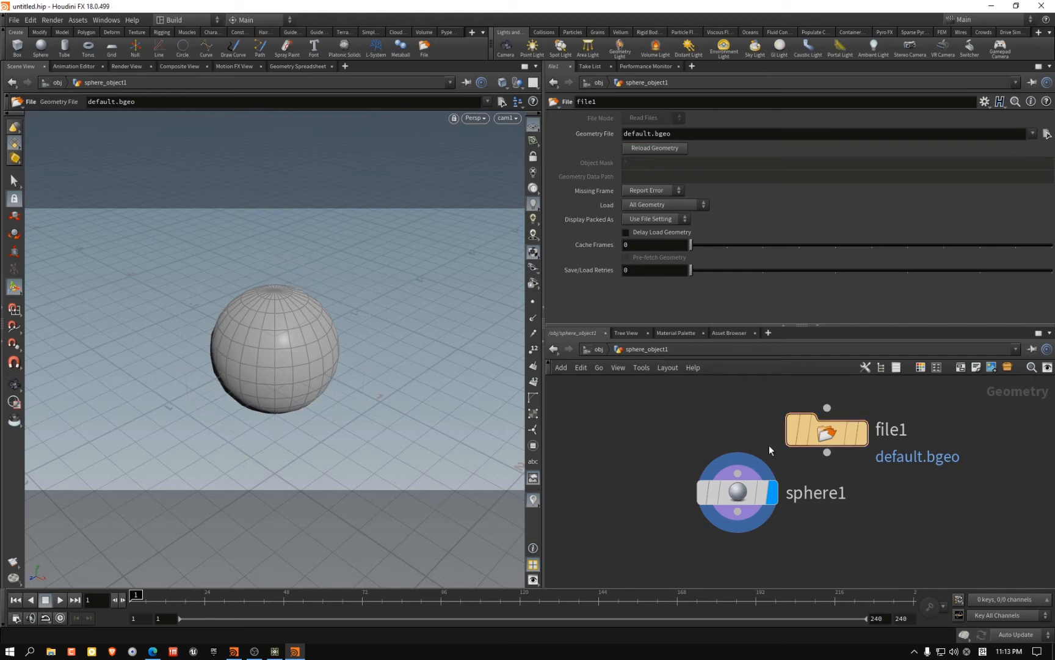
pyautogui.moveTo(821, 436); pyautogui.dragTo(731, 415)
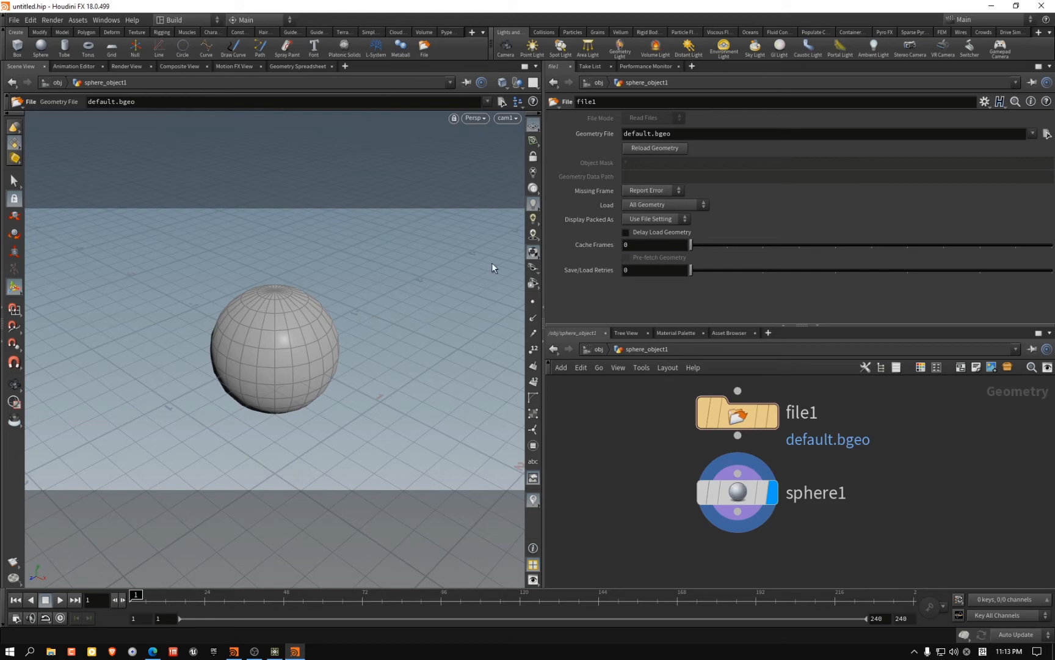
# Return to the object level, select envlight1 and activate its Environment Map parameter
pyautogui.click(596, 355)
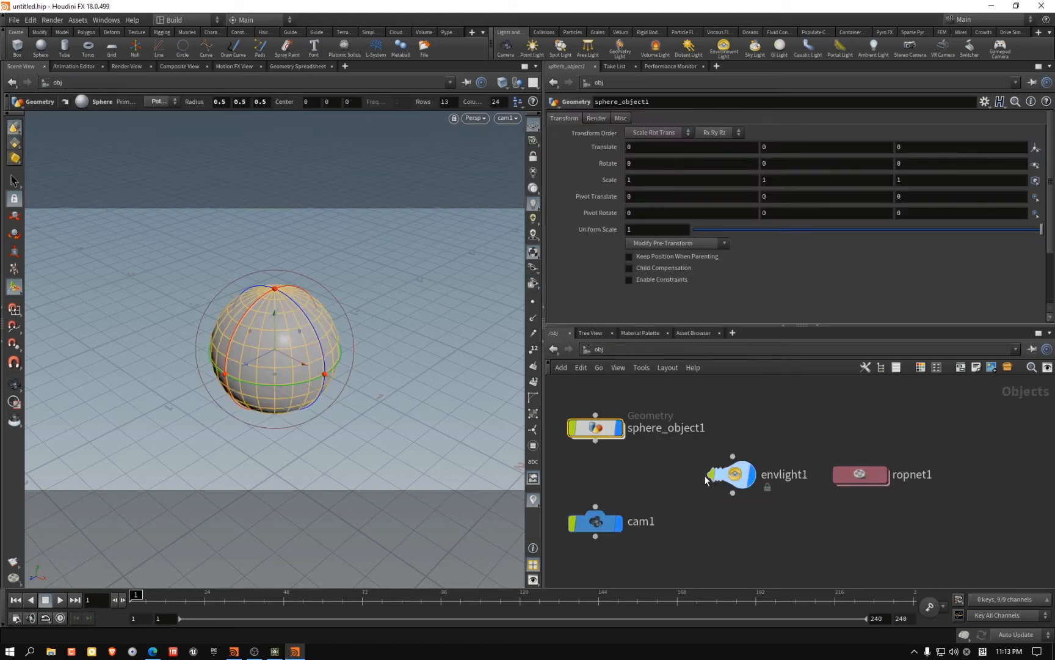
pyautogui.moveTo(753, 548); pyautogui.dragTo(716, 435)
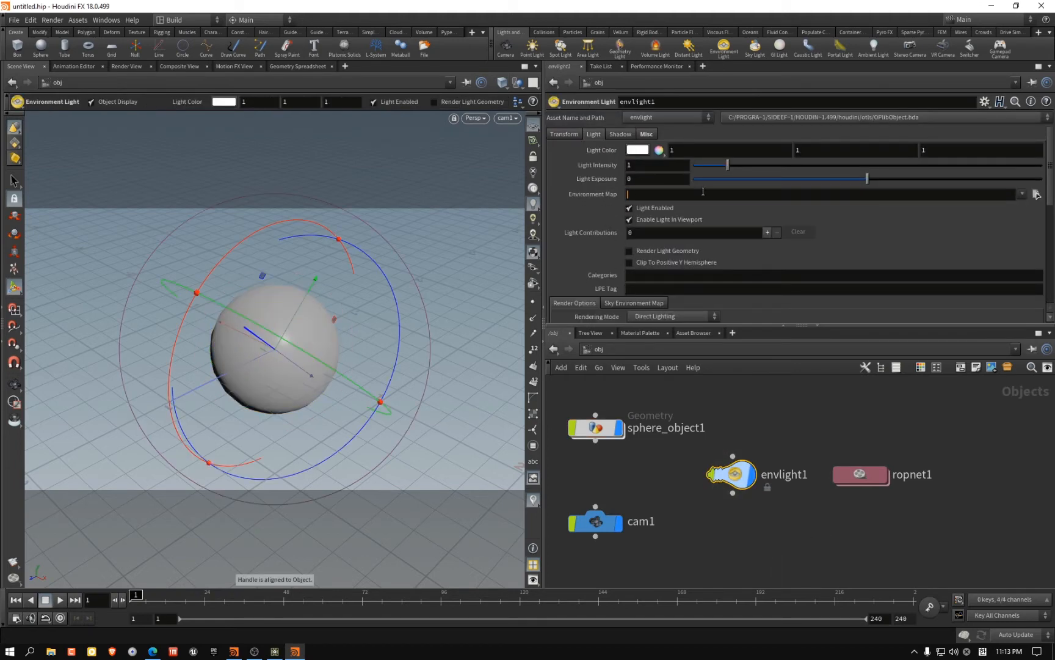
pyautogui.click(727, 195)
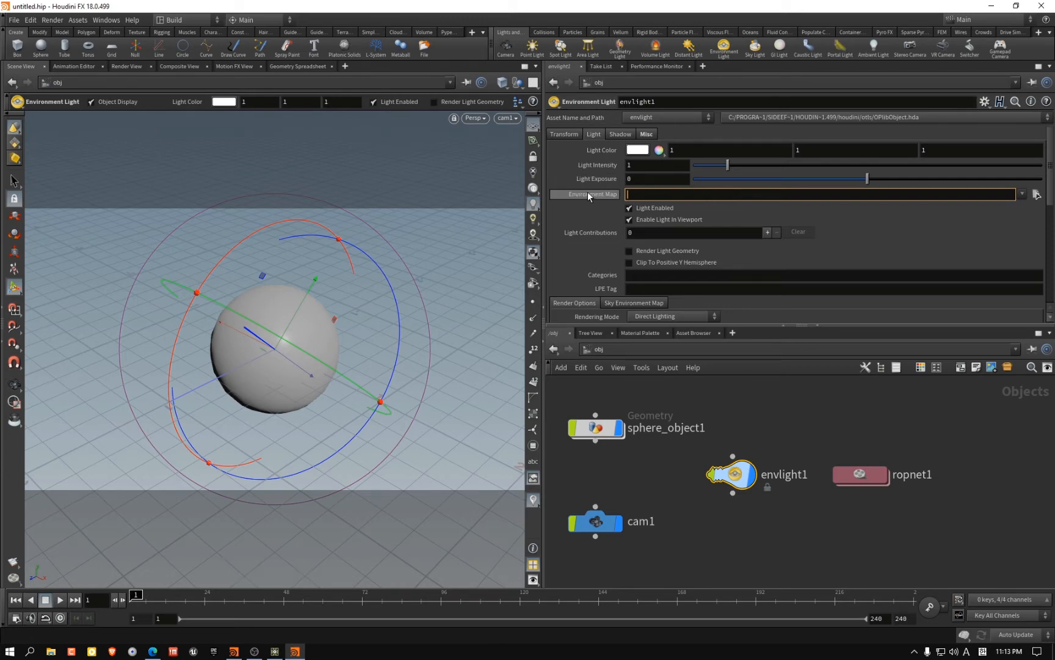
# Switch to TouchDesigner, shift the Video Device In node slightly and examine the available TOP operators
pyautogui.click(275, 651)
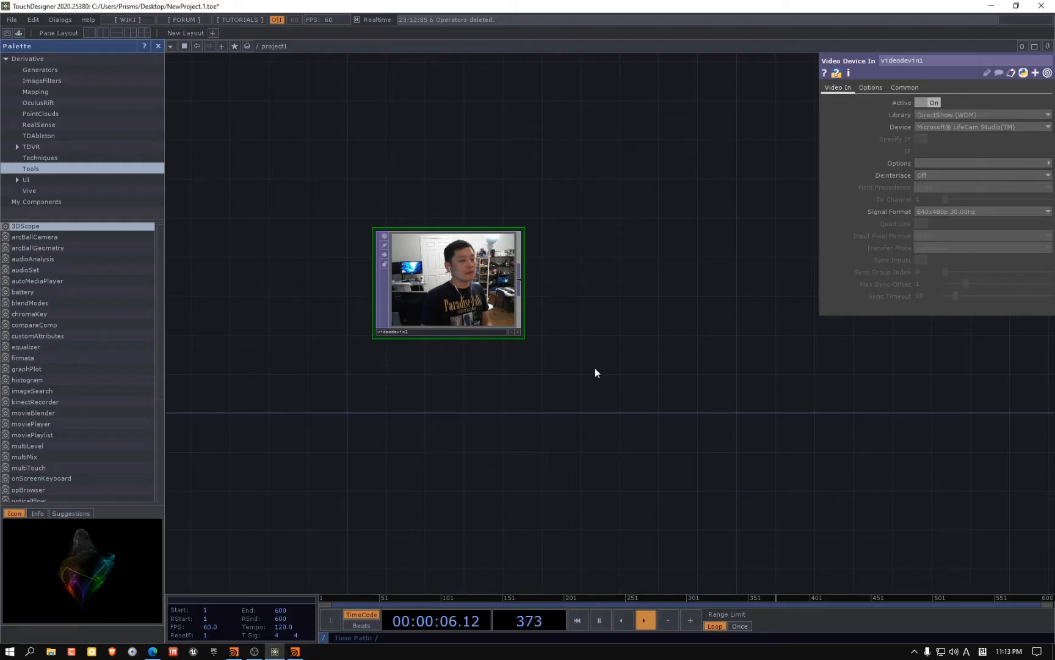
pyautogui.moveTo(457, 291); pyautogui.dragTo(467, 262)
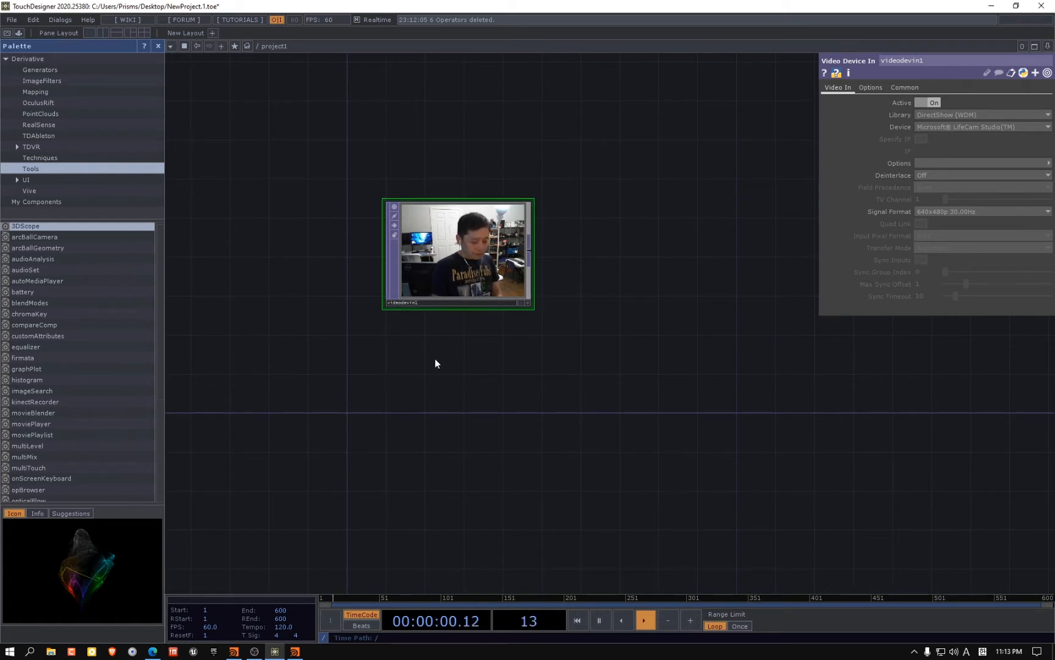
pyautogui.press('Tab')
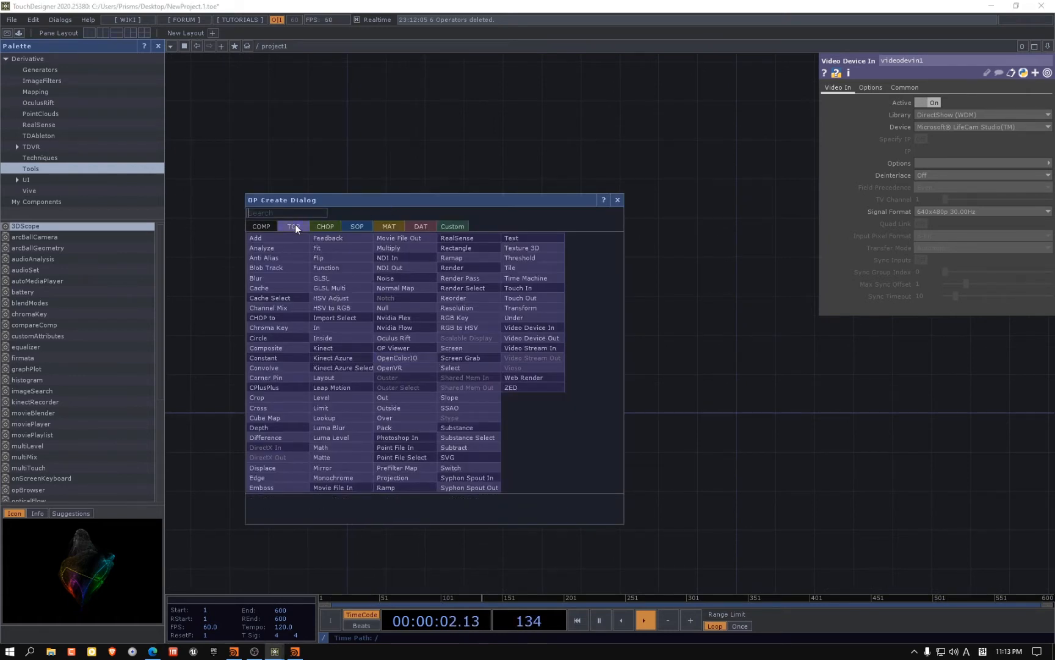
pyautogui.moveTo(324, 199); pyautogui.dragTo(387, 161)
pyautogui.click(681, 163)
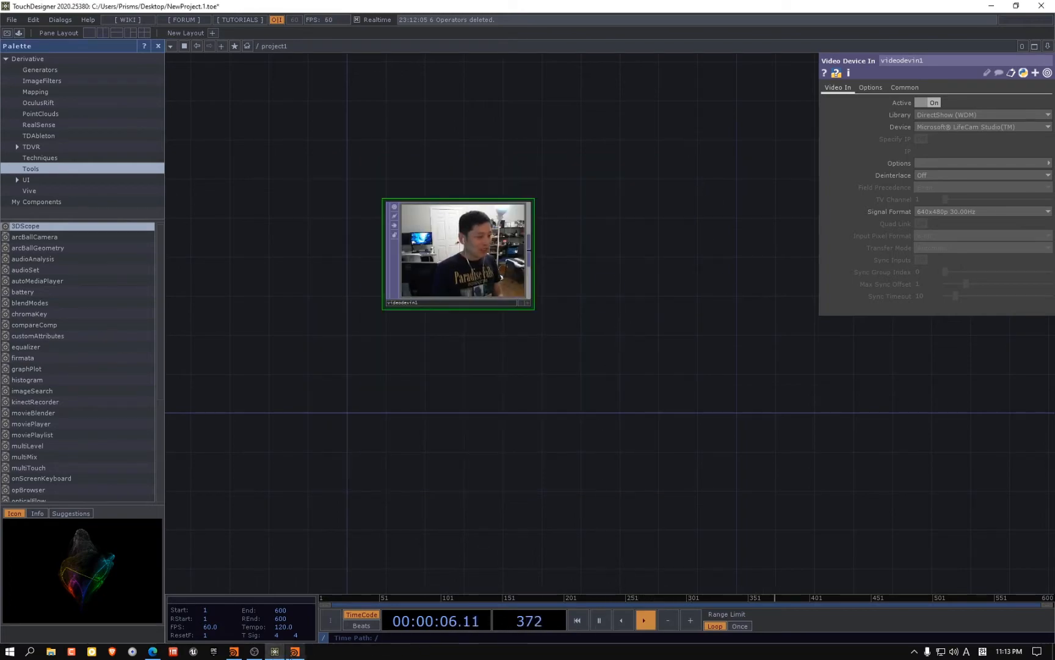
# Switch to Houdini to view the nodes that can be added, and return to TouchDesigner to compare its TOP operators
pyautogui.click(294, 652)
pyautogui.press('Tab')
pyautogui.press('Escape')
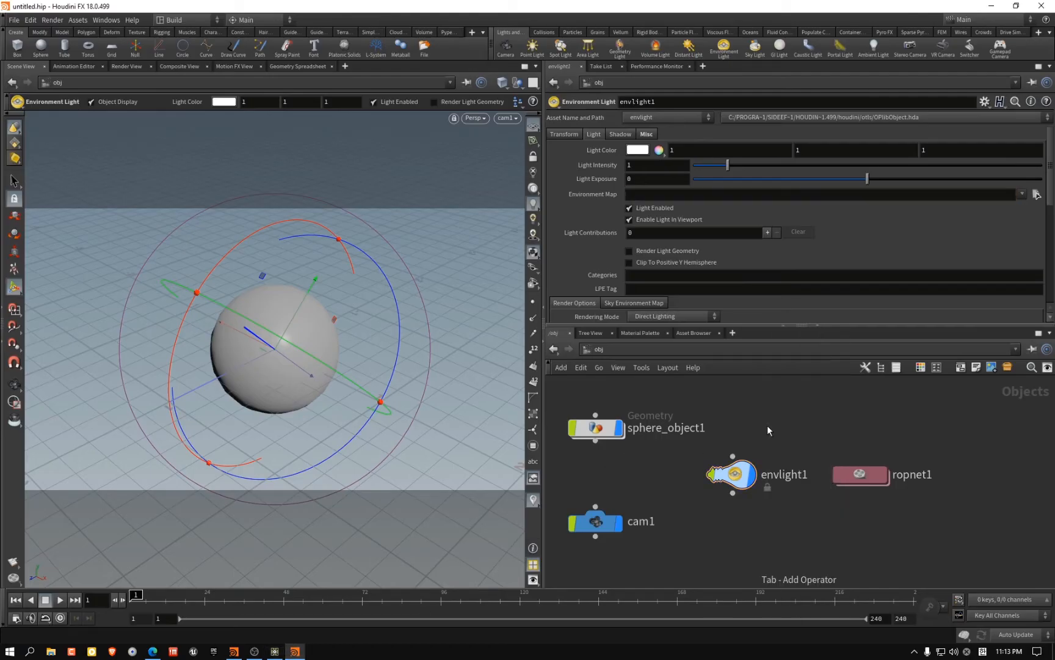
pyautogui.press('Tab')
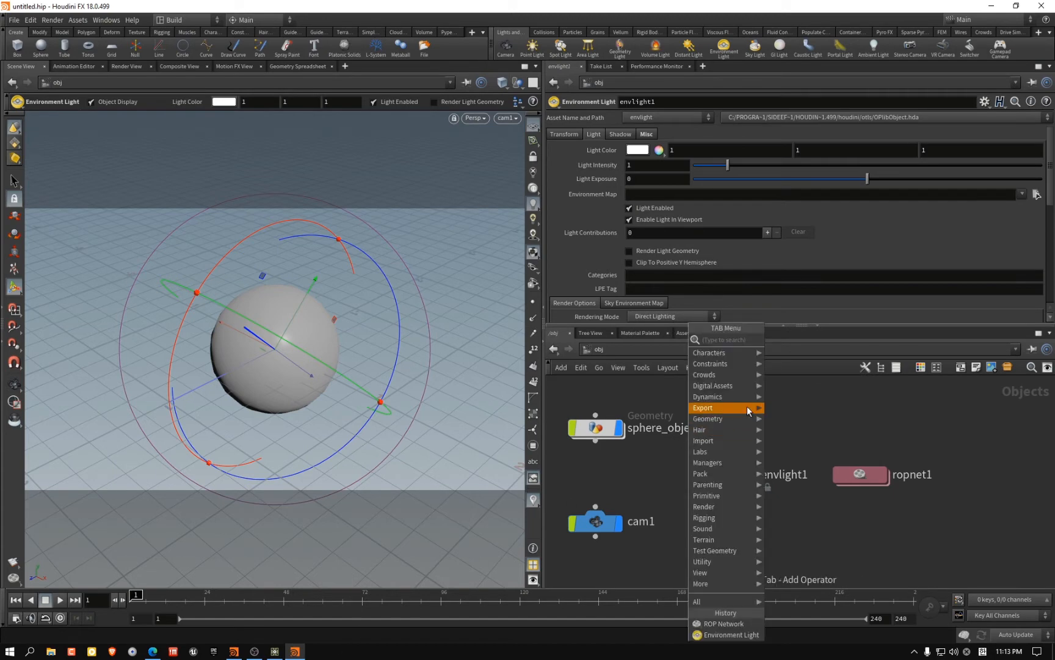
pyautogui.click(276, 652)
pyautogui.press('Tab')
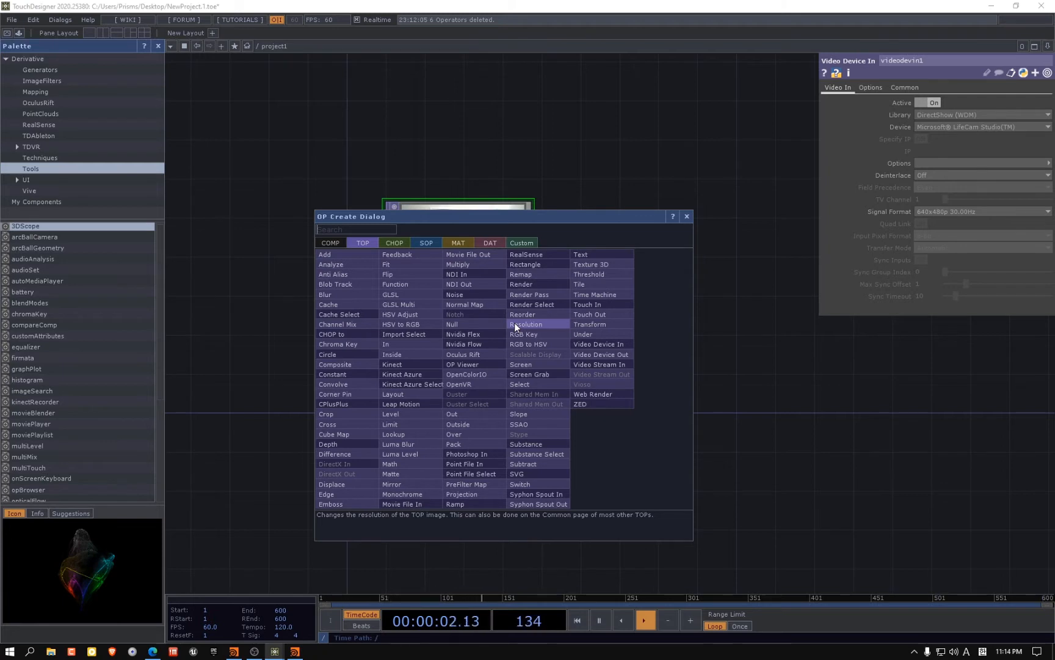
pyautogui.click(689, 216)
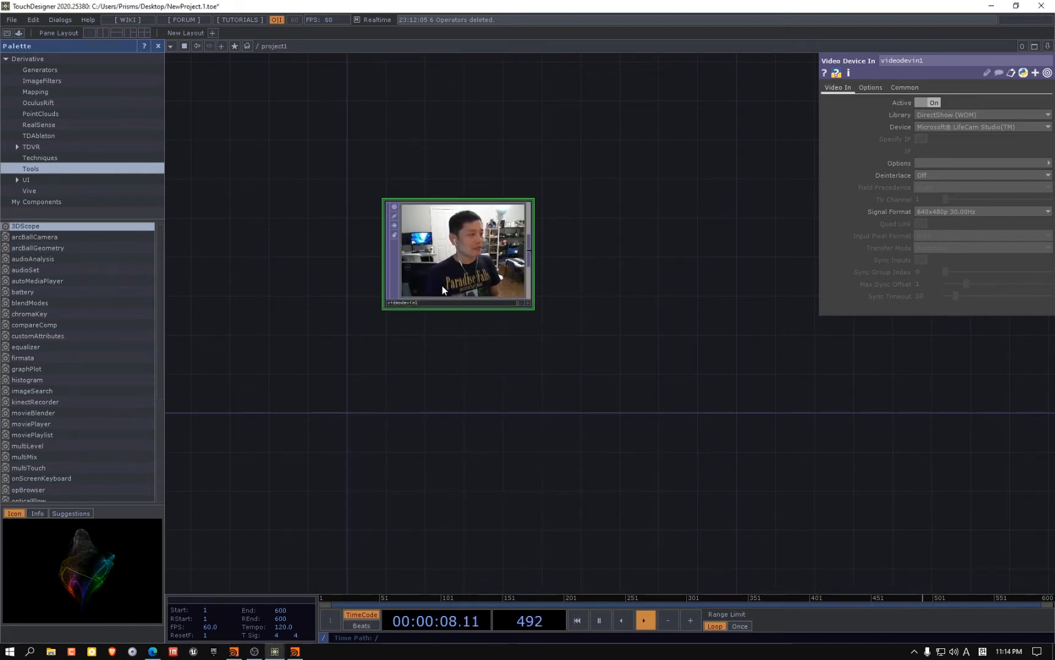
# Reposition the Video Device In node, add a Null TOP beside it and connect the webcam feed to the Null
pyautogui.moveTo(472, 234); pyautogui.dragTo(412, 193)
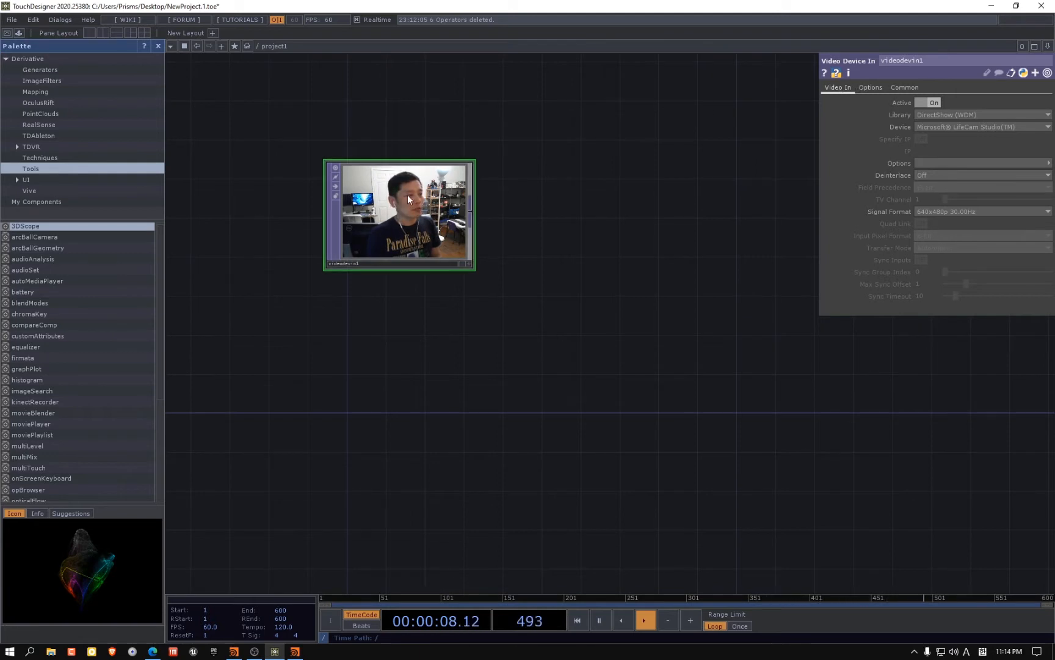
pyautogui.moveTo(422, 211); pyautogui.dragTo(391, 298)
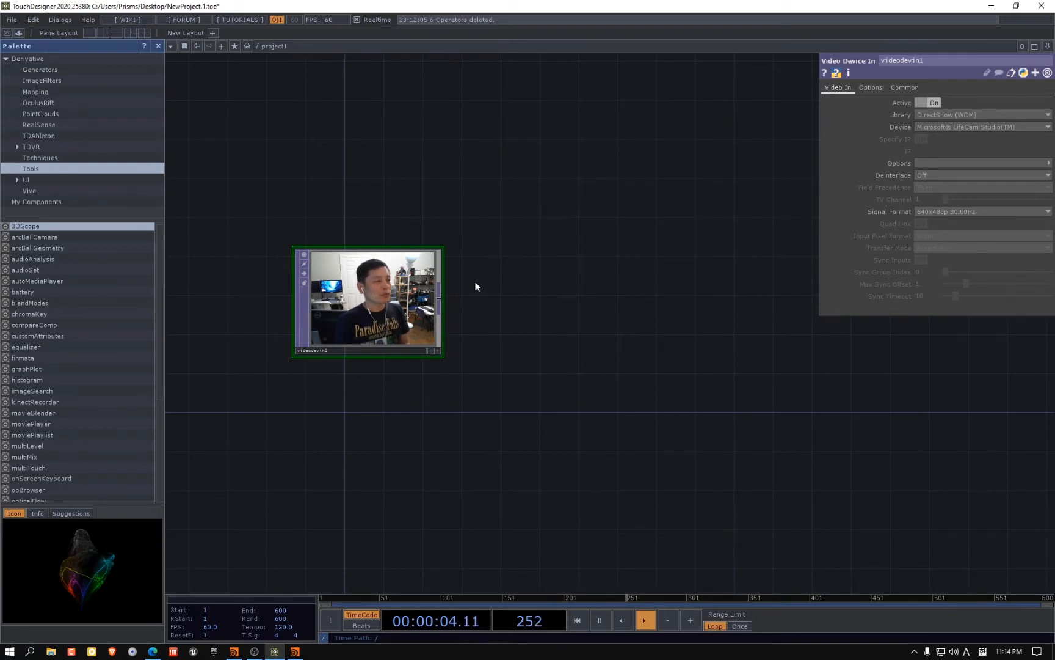
pyautogui.press('Tab')
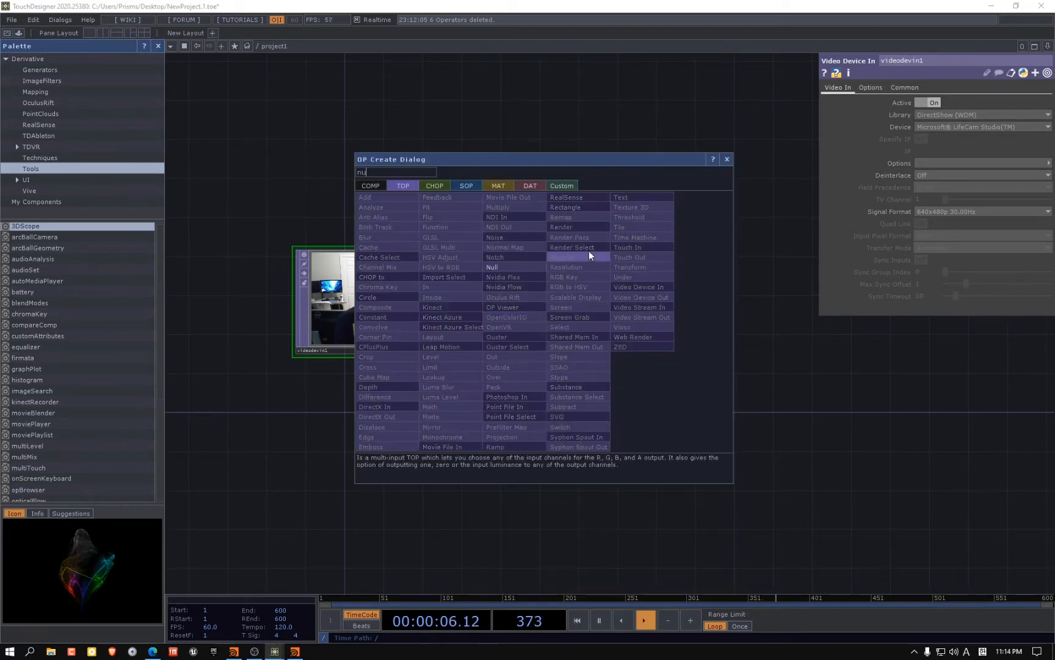
pyautogui.click(498, 267)
pyautogui.click(660, 306)
pyautogui.moveTo(624, 282); pyautogui.dragTo(565, 321)
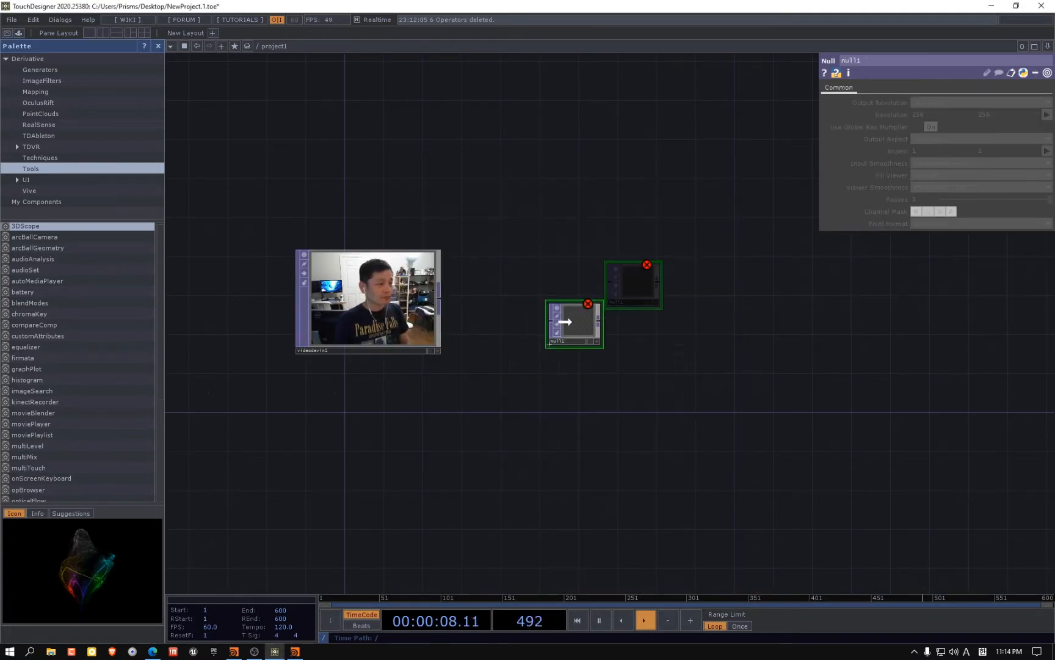
pyautogui.scroll(5, 450, 310)
pyautogui.moveTo(476, 296); pyautogui.dragTo(659, 318)
pyautogui.moveTo(598, 300); pyautogui.dragTo(745, 312)
pyautogui.scroll(-5, 721, 429)
pyautogui.scroll(5, 721, 430)
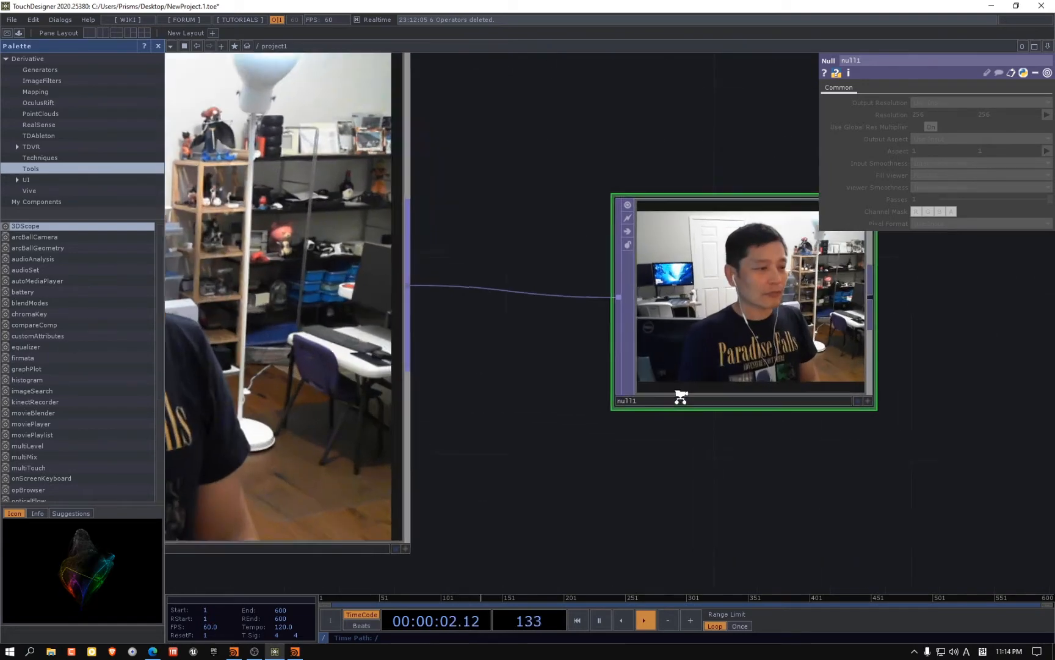
# Rename the Null TOP as out
pyautogui.click(682, 399)
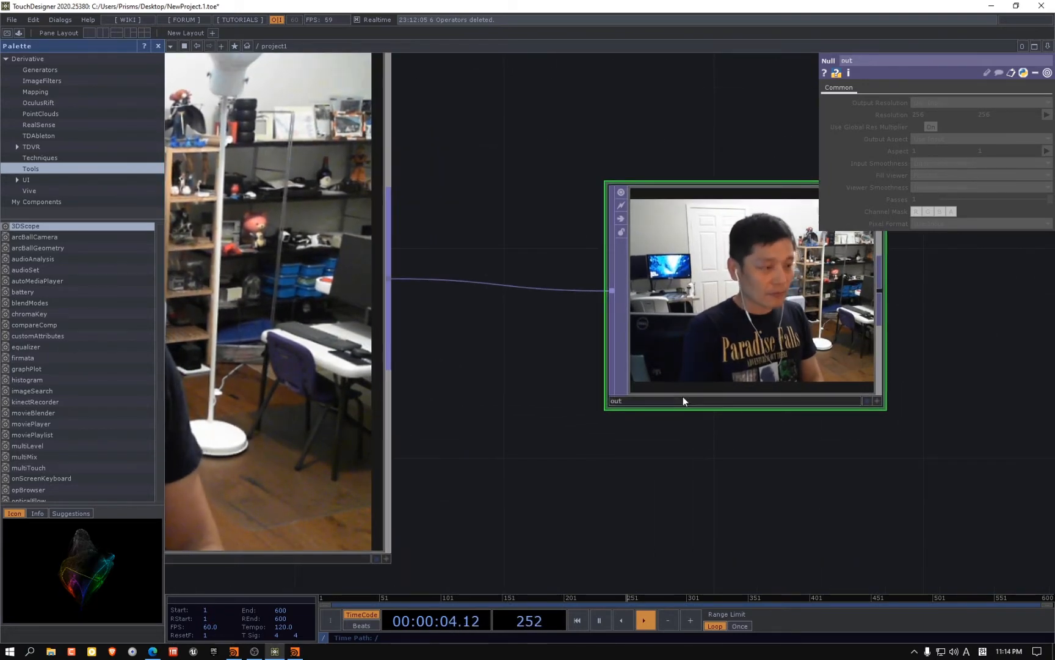
pyautogui.write('out')
pyautogui.press('Return')
# Turn off the viewers of videodevin1 and out, shrink videodevin1 and move out closer to it
pyautogui.scroll(-5, 682, 396)
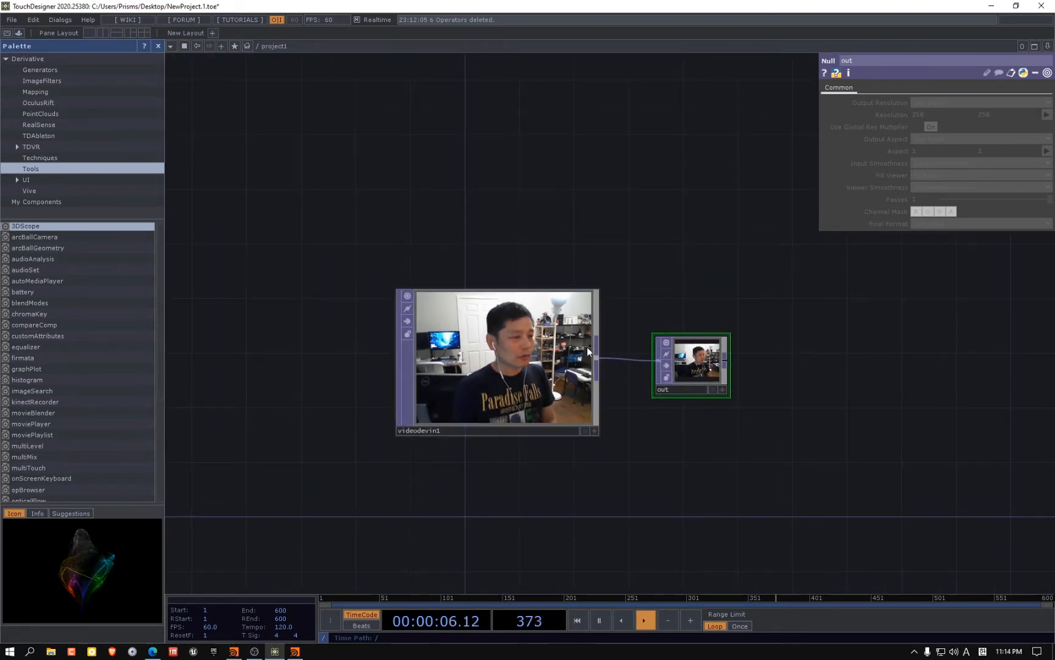
pyautogui.scroll(3, 587, 347)
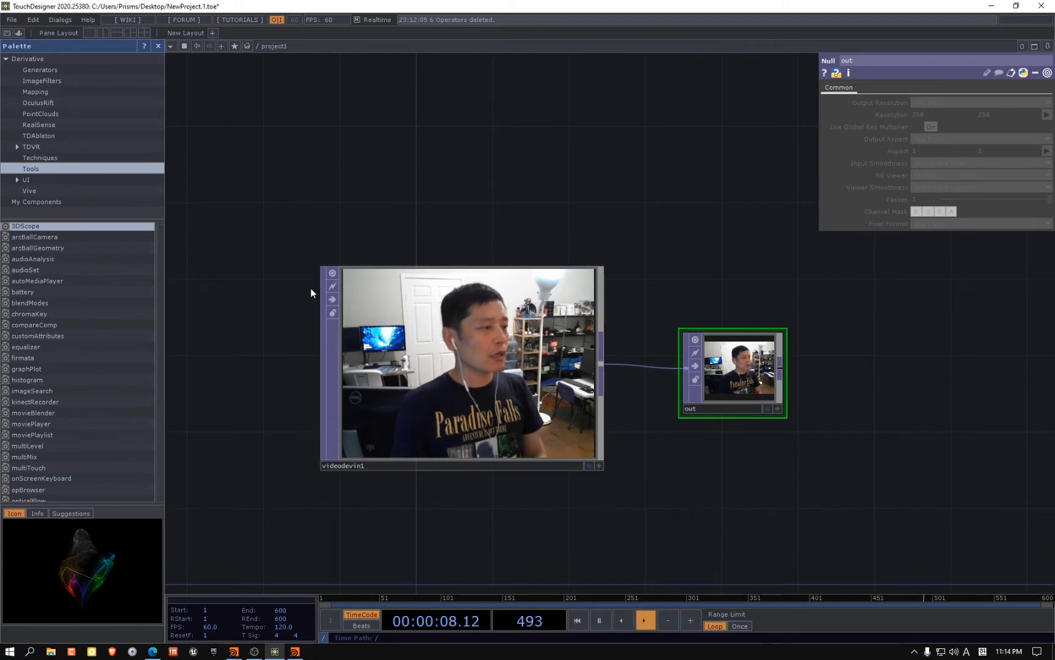
pyautogui.click(333, 274)
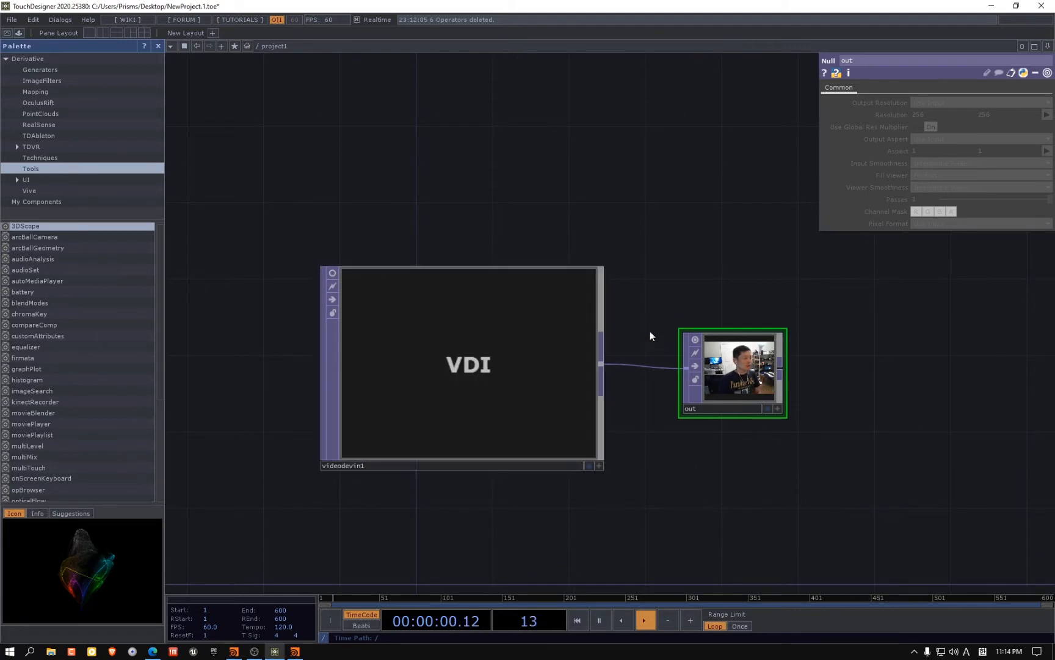
pyautogui.click(695, 340)
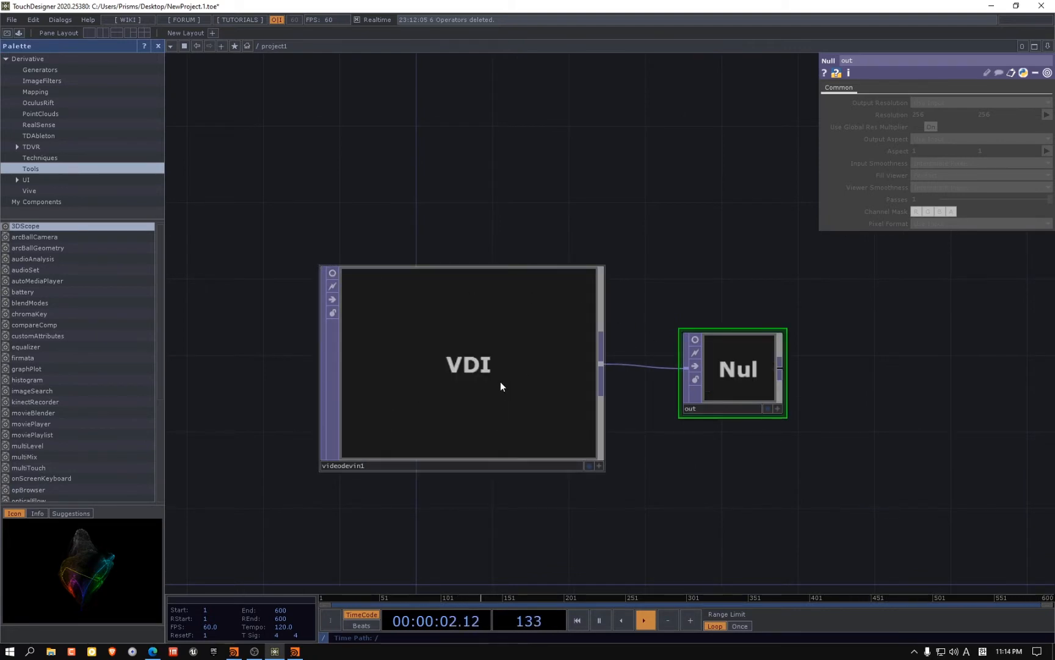
pyautogui.scroll(-2, 502, 372)
pyautogui.moveTo(572, 440); pyautogui.dragTo(479, 394)
pyautogui.moveTo(636, 370); pyautogui.dragTo(527, 328)
pyautogui.moveTo(481, 386); pyautogui.dragTo(480, 384)
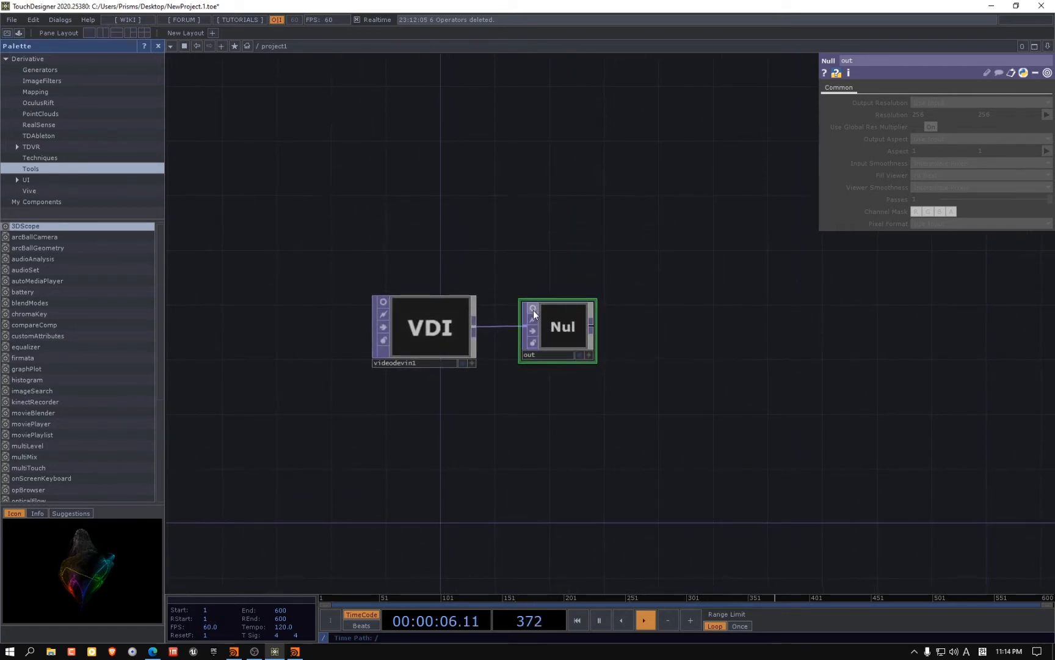
# Toggle the viewer of the out node on and back off
pyautogui.click(533, 310)
pyautogui.click(533, 309)
pyautogui.press('d')
pyautogui.press('d')
pyautogui.press('d')
pyautogui.press('d')
# Go up from project1 to the root network of the TouchDesigner project
pyautogui.moveTo(670, 386); pyautogui.dragTo(723, 392)
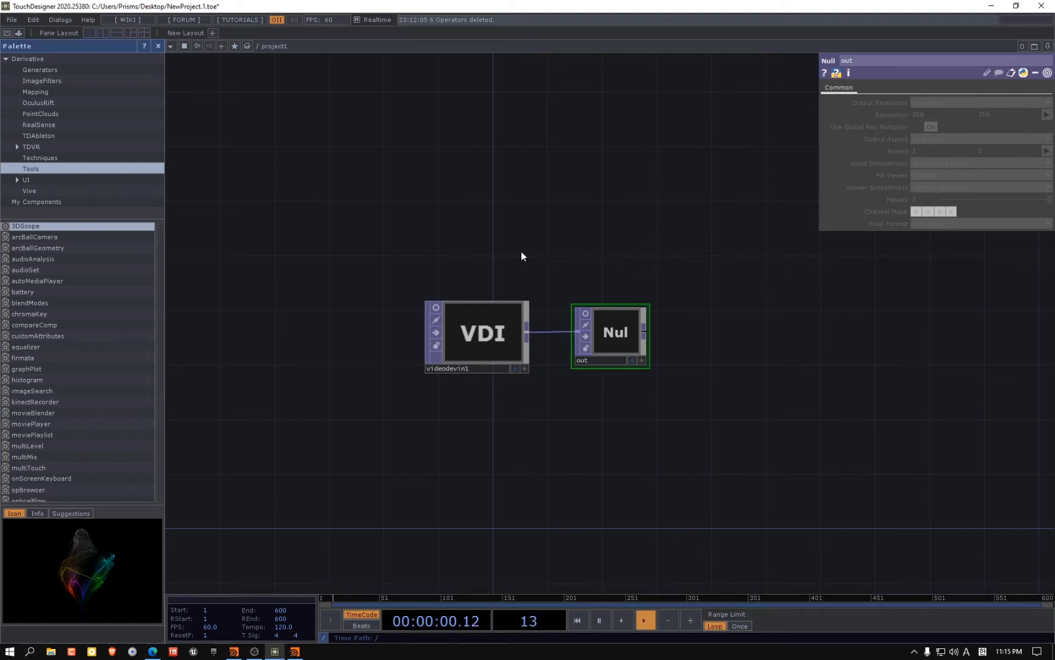
pyautogui.click(246, 46)
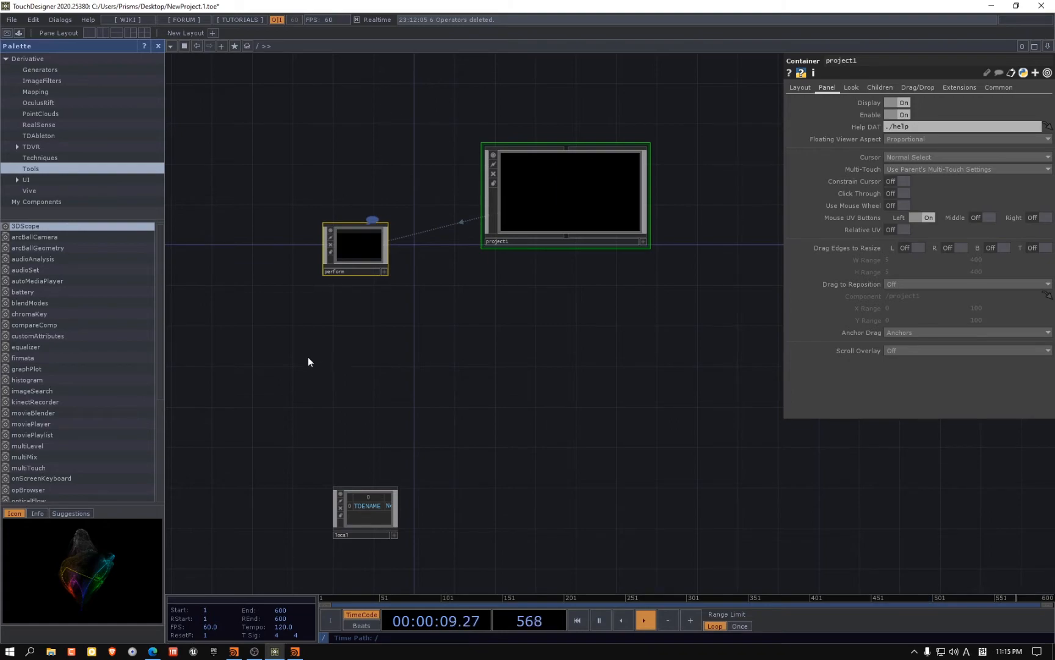
# Switch to Houdini, enter the sphere_object1 network and select the sphere1 node
pyautogui.click(295, 651)
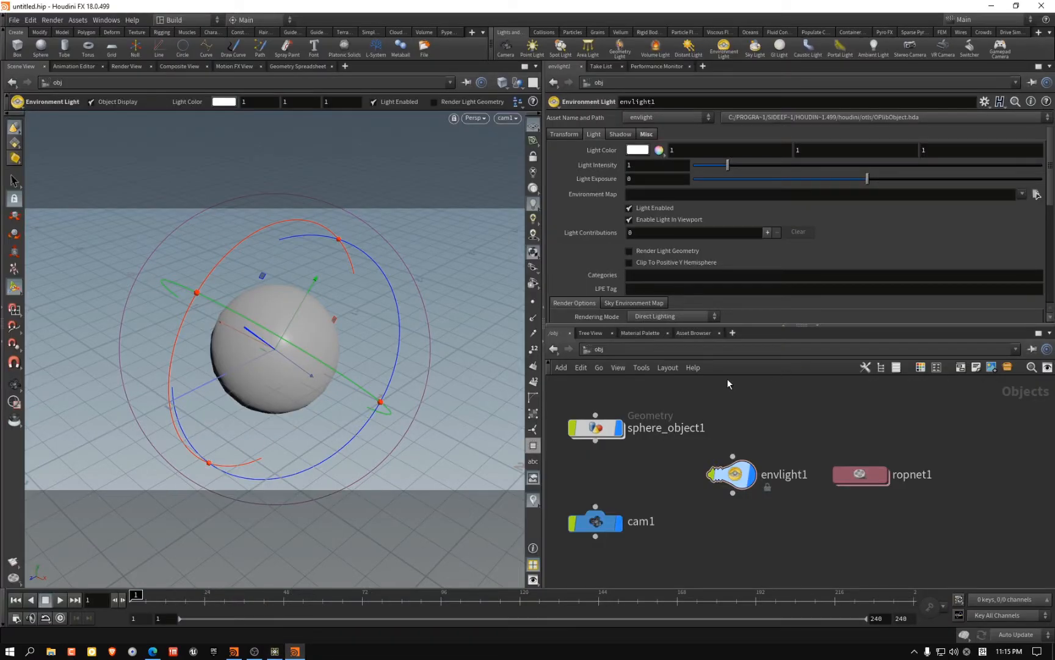
pyautogui.doubleClick(596, 427)
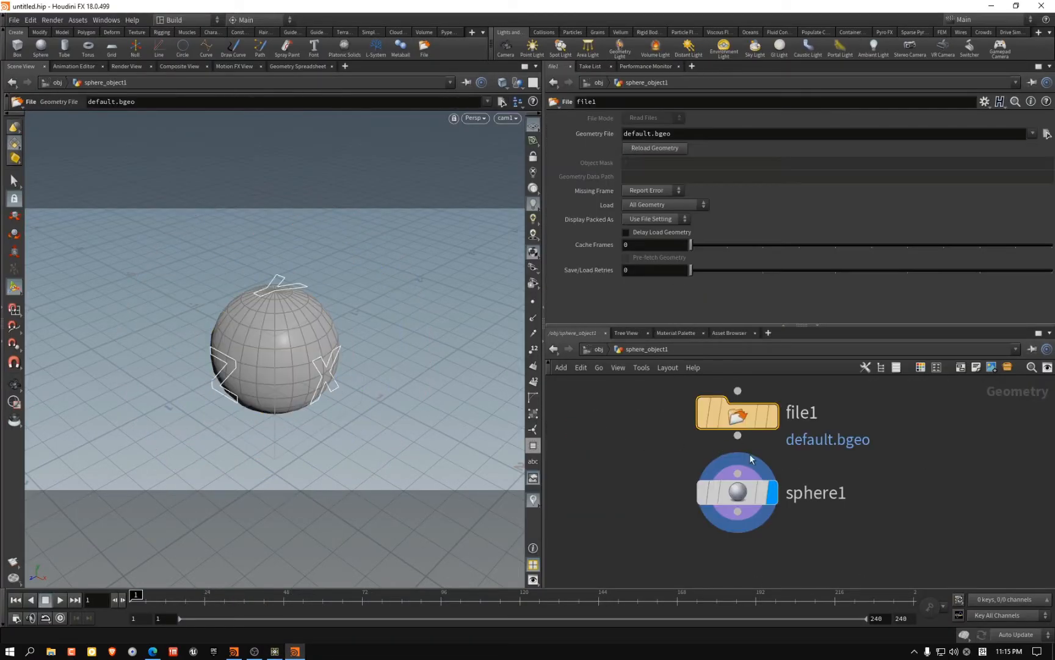
pyautogui.click(748, 499)
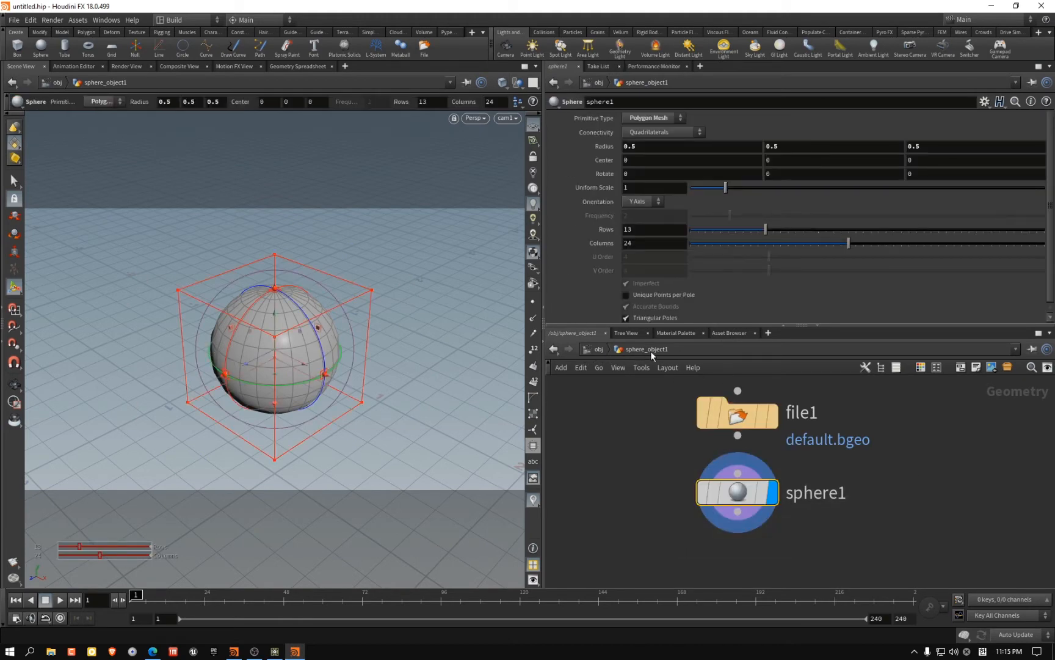
# Open a Textport pane, insert the sphere1 node's path /obj/sphere_object1/sphere1 into it and highlight the path
pyautogui.moveTo(727, 505)
pyautogui.click(702, 66)
pyautogui.moveTo(733, 89)
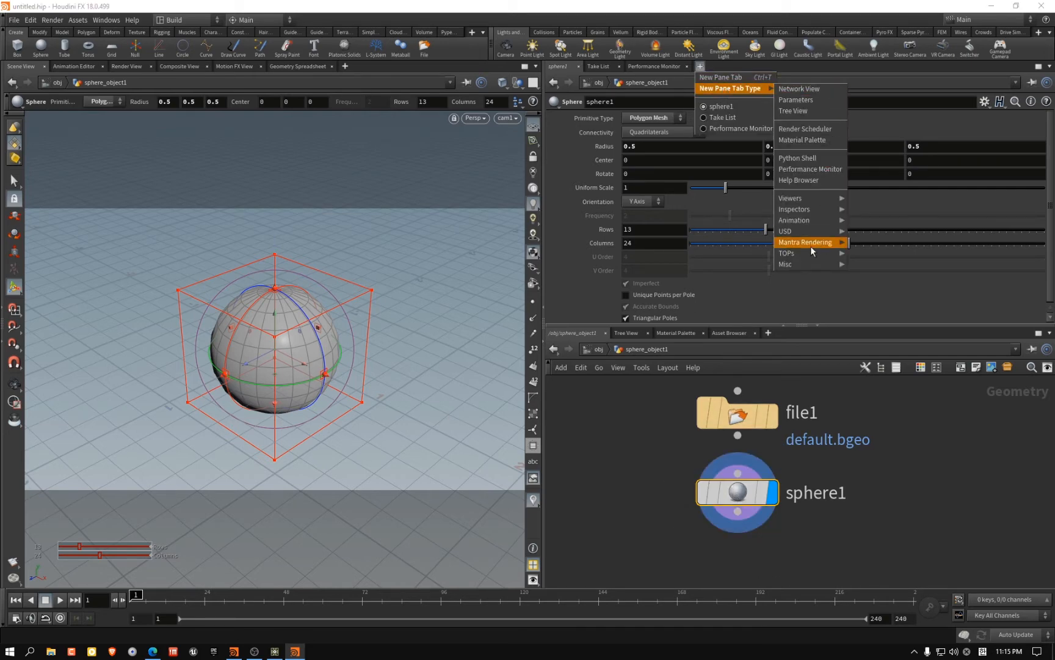
pyautogui.moveTo(796, 267)
pyautogui.click(862, 287)
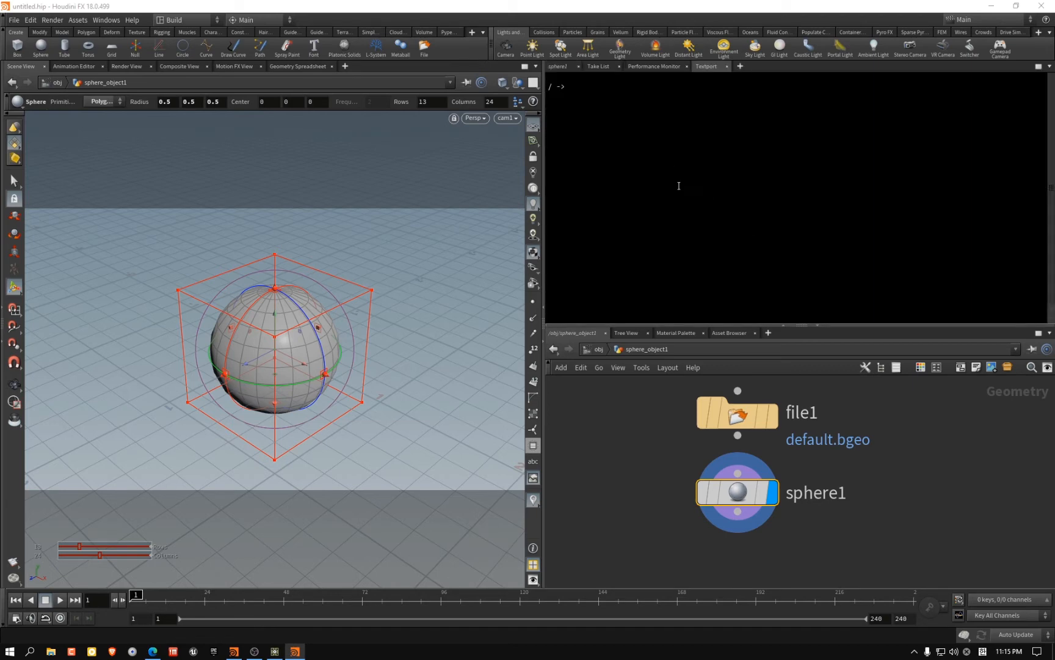
pyautogui.moveTo(770, 476); pyautogui.dragTo(646, 100)
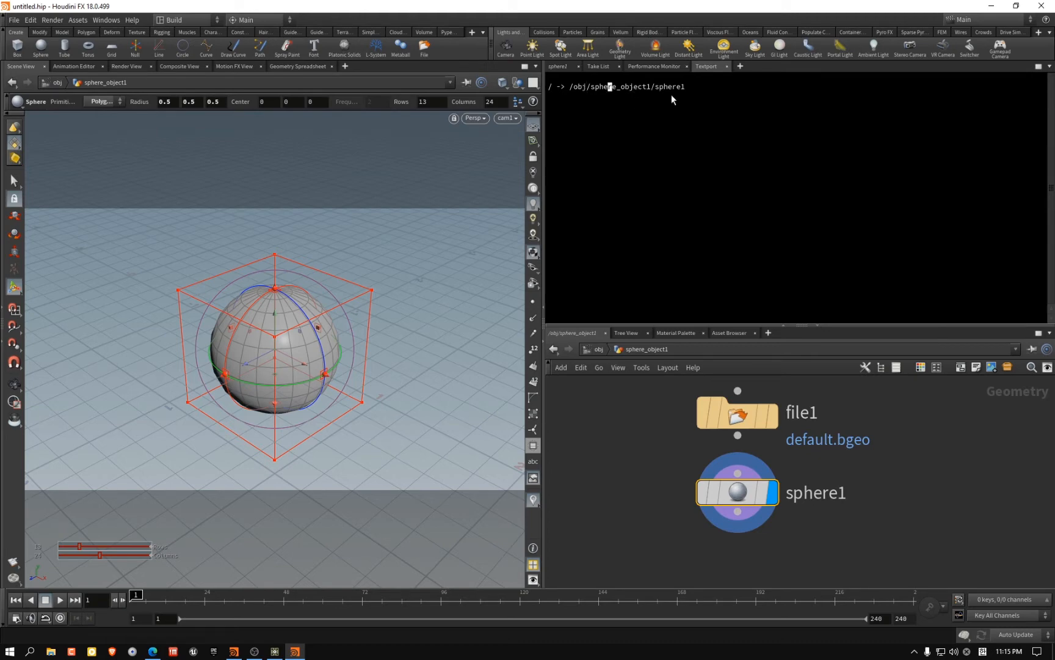
pyautogui.moveTo(671, 94); pyautogui.dragTo(565, 96)
# Switch to TouchDesigner, shift the project1 and perform nodes slightly and close the Palette
pyautogui.click(274, 651)
pyautogui.hotkey('ctrl', 'v')
pyautogui.click(610, 226)
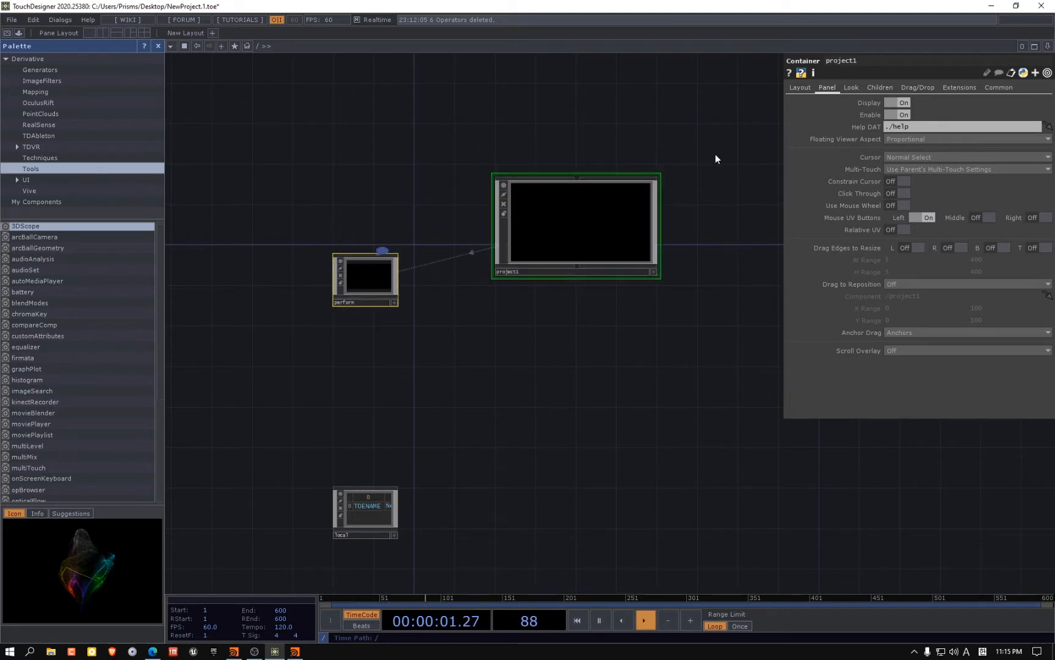
pyautogui.click(158, 46)
pyautogui.moveTo(378, 113); pyautogui.dragTo(450, 90)
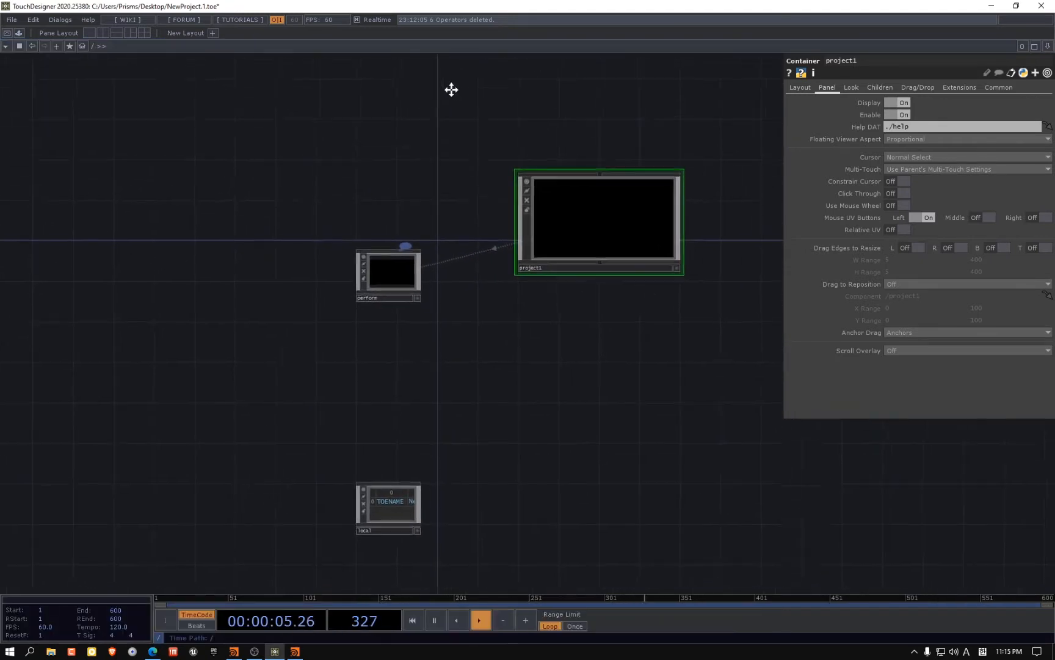
# Split the workspace into two side-by-side panes and turn the first one into a Textport and DATs pane
pyautogui.click(102, 33)
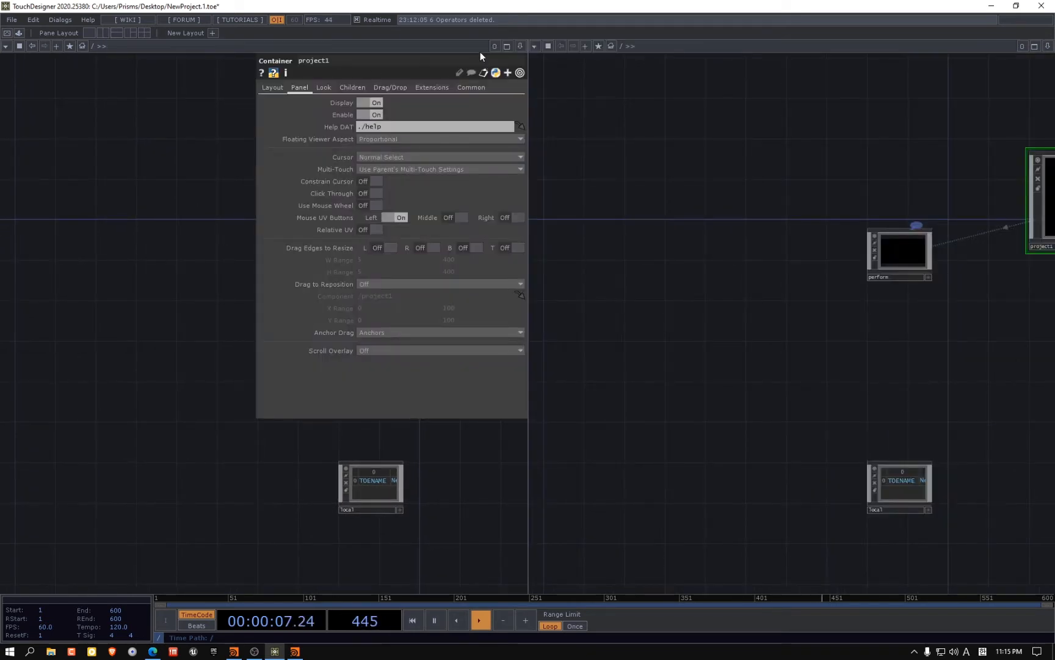
pyautogui.click(7, 46)
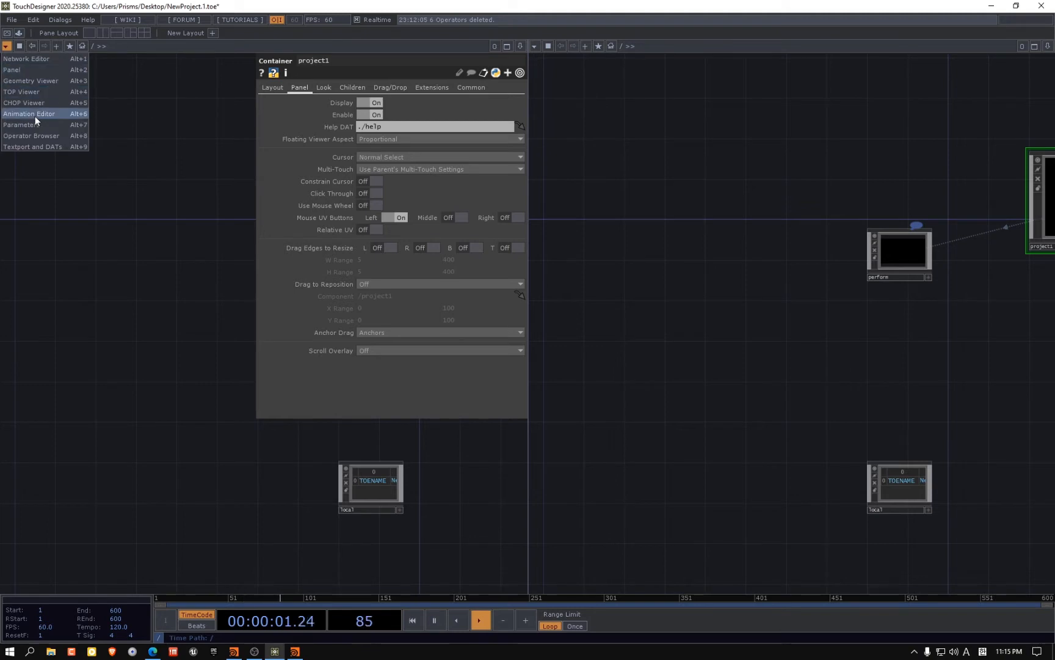
pyautogui.click(40, 144)
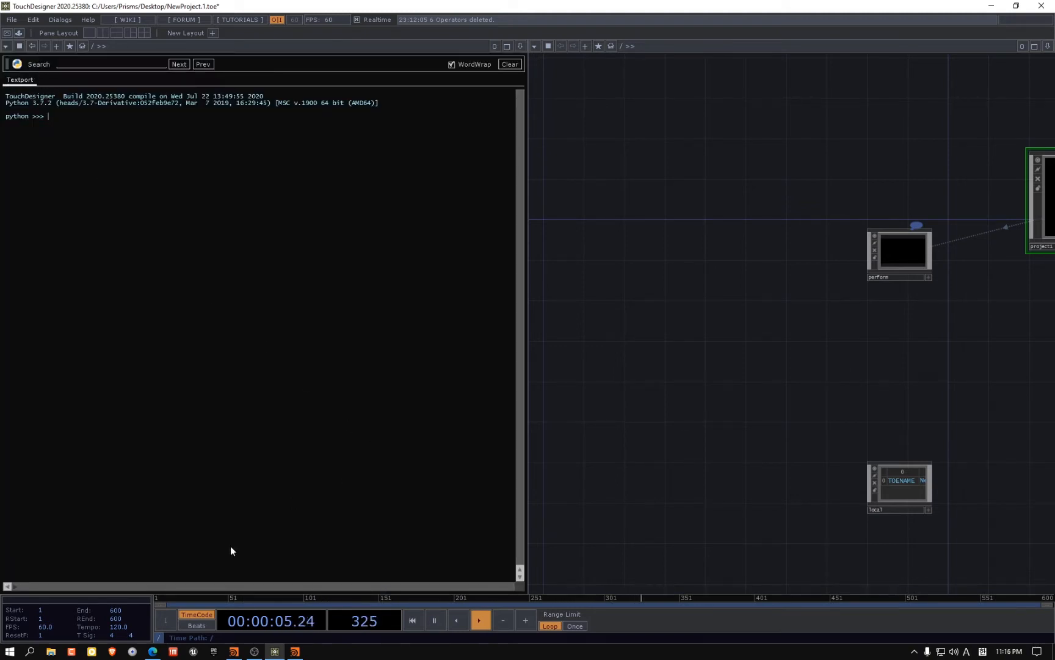
# Switch between Houdini and TouchDesigner to compare their Textports, and step the cursor along the sphere1 path in Houdini's Textport
pyautogui.click(295, 651)
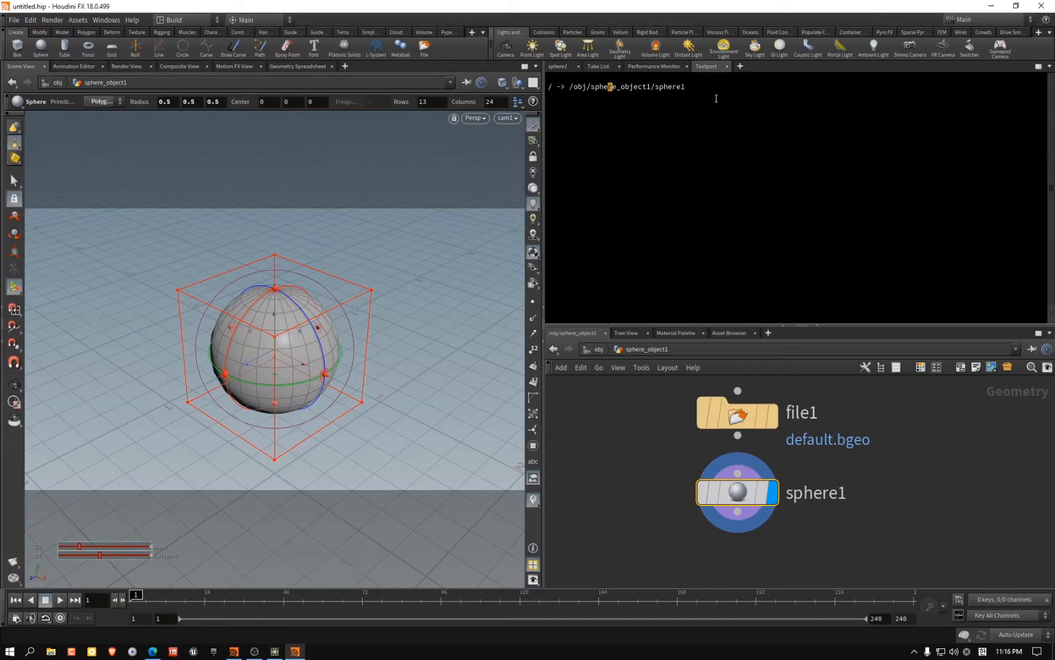
pyautogui.click(275, 651)
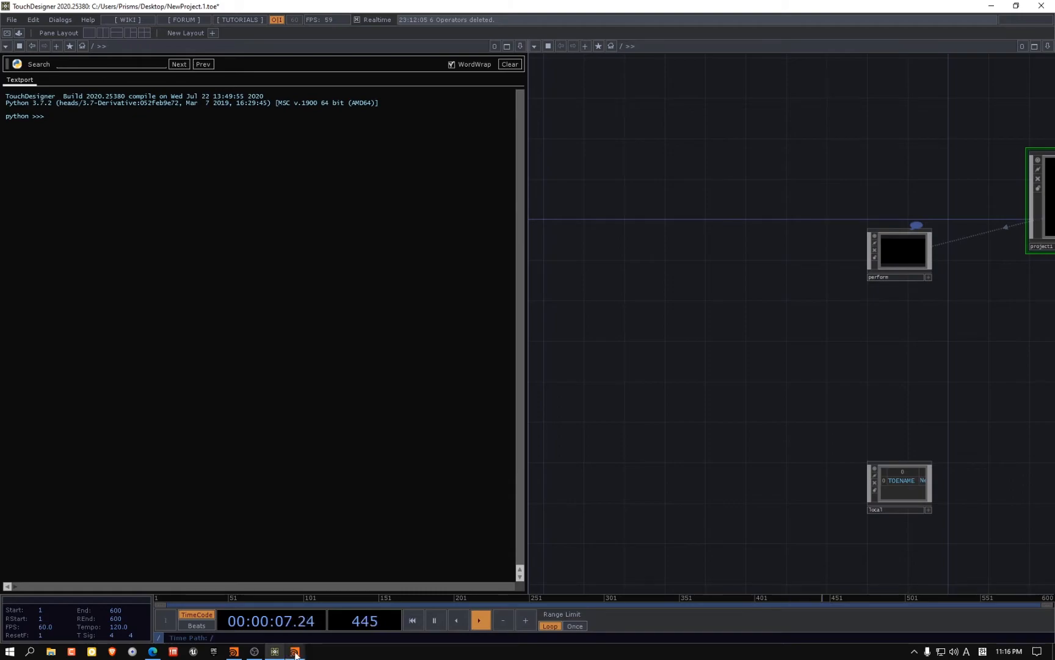
pyautogui.click(328, 635)
pyautogui.press('Right')
pyautogui.press('Right')
pyautogui.press('Right')
pyautogui.press('Right')
pyautogui.press('Right')
pyautogui.press('Right')
pyautogui.press('Right')
pyautogui.press('Right')
pyautogui.press('Right')
pyautogui.press('Right')
pyautogui.press('Right')
pyautogui.press('Right')
pyautogui.press('Right')
pyautogui.press('Right')
pyautogui.press('Right')
pyautogui.press('Right')
pyautogui.press('Right')
pyautogui.press('Right')
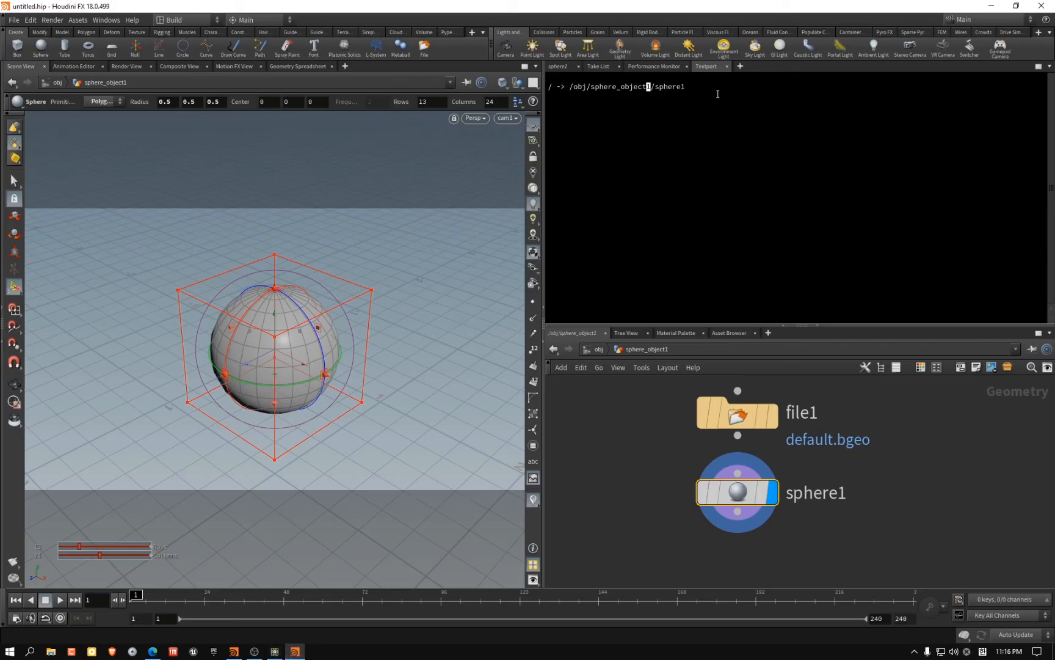
# Add a Python Shell pane tab beside the Textport and compare the two consoles
pyautogui.click(740, 66)
pyautogui.moveTo(788, 88)
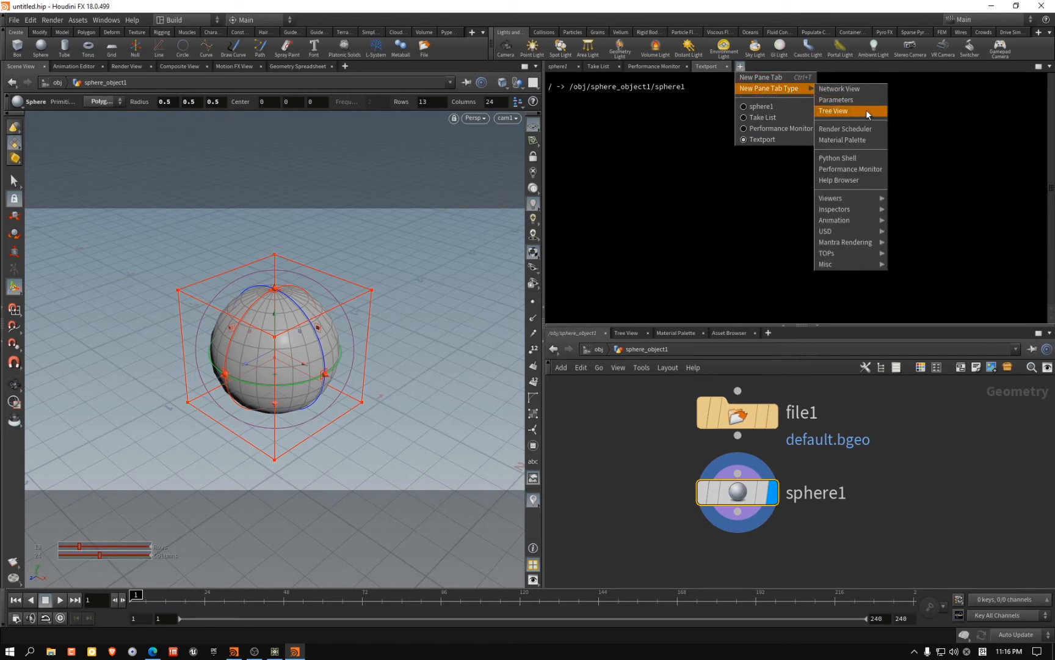
pyautogui.click(851, 158)
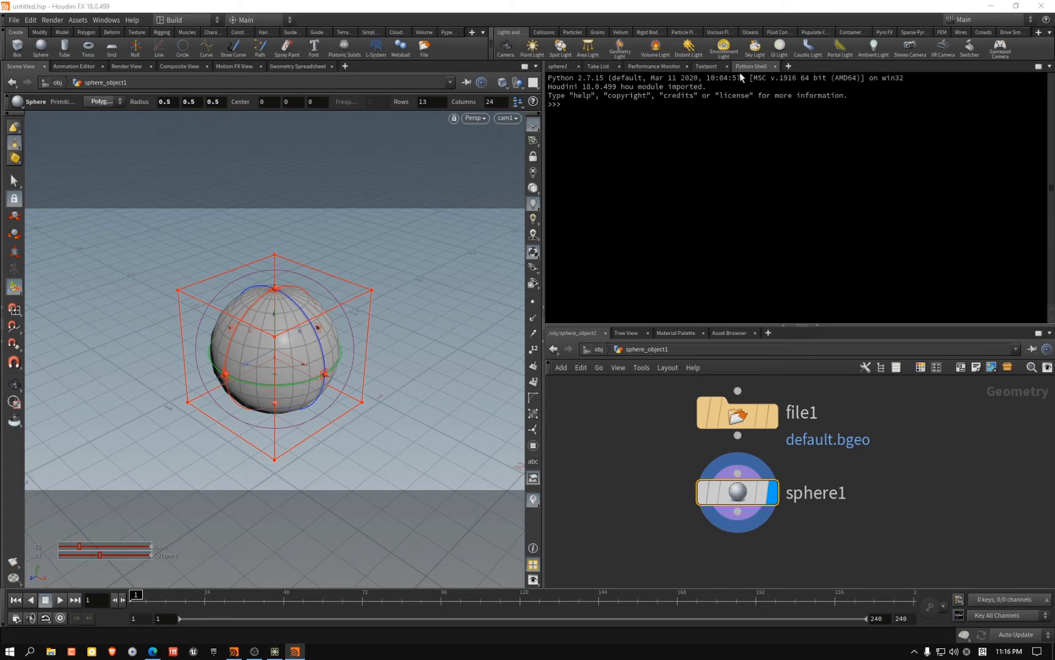
pyautogui.click(709, 67)
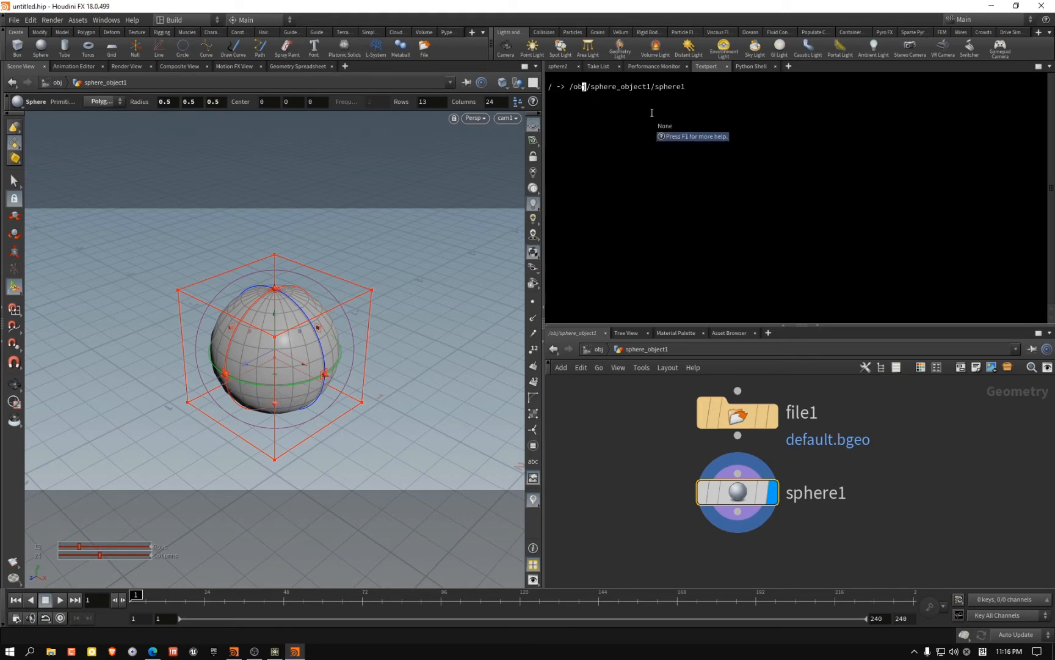
pyautogui.click(748, 66)
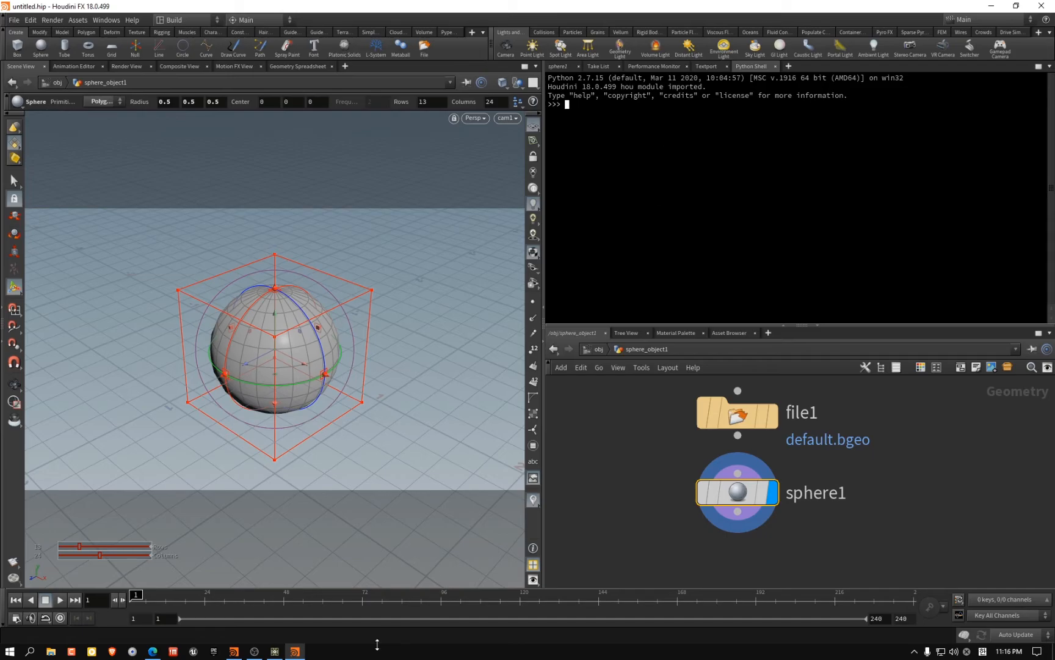
# Switch to TouchDesigner, change the Textport language from Python to Tscript and enter three empty command lines
pyautogui.click(275, 651)
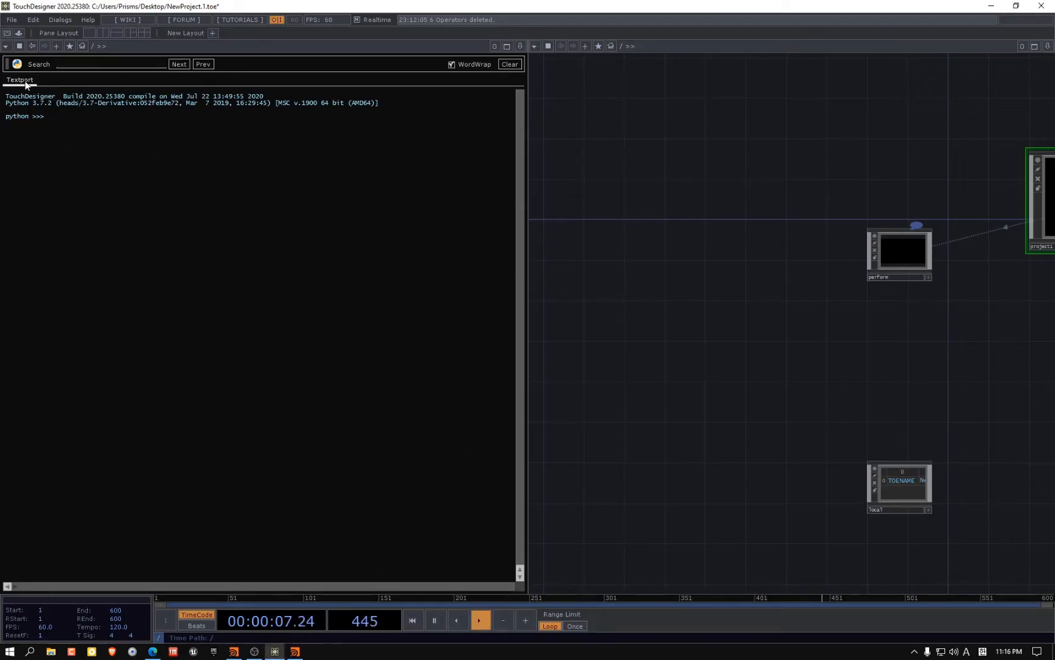
pyautogui.click(19, 64)
pyautogui.click(17, 64)
pyautogui.click(19, 65)
pyautogui.press('Return')
pyautogui.press('Return')
pyautogui.press('Return')
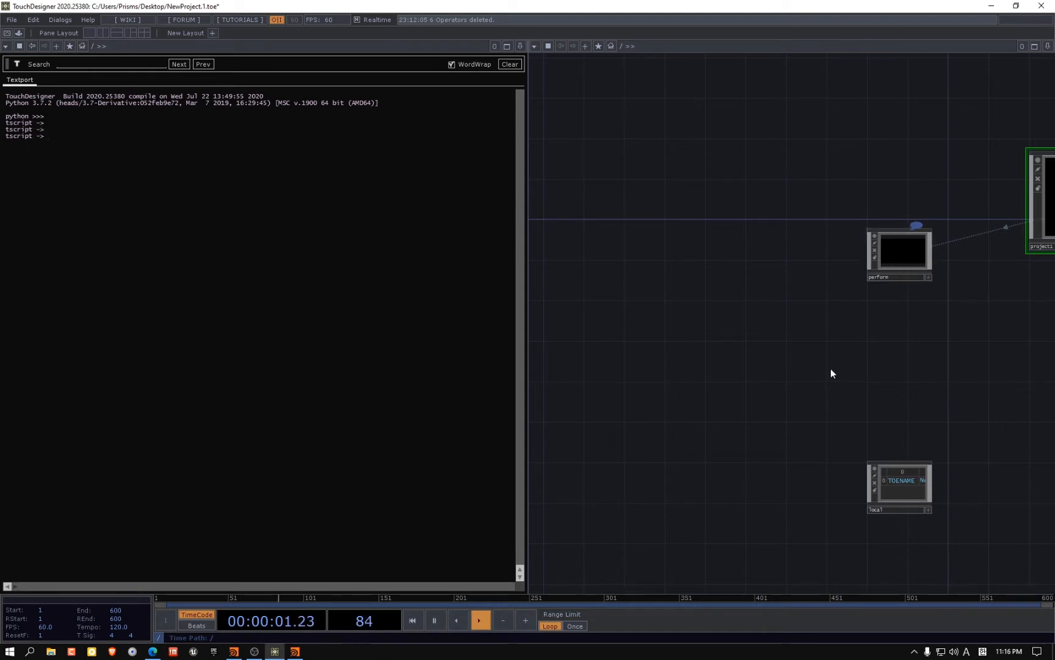
# Enter the project1 network and insert the out Null node's path /project1/out into the Textport
pyautogui.moveTo(831, 370); pyautogui.dragTo(626, 358)
pyautogui.press('i')
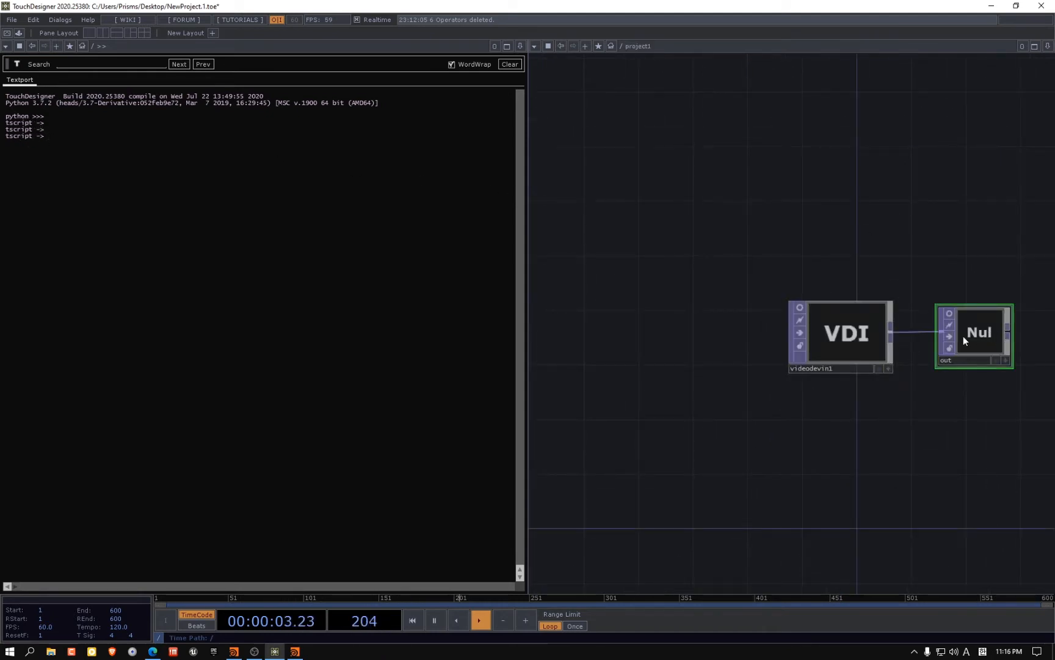
pyautogui.moveTo(964, 341); pyautogui.dragTo(295, 330)
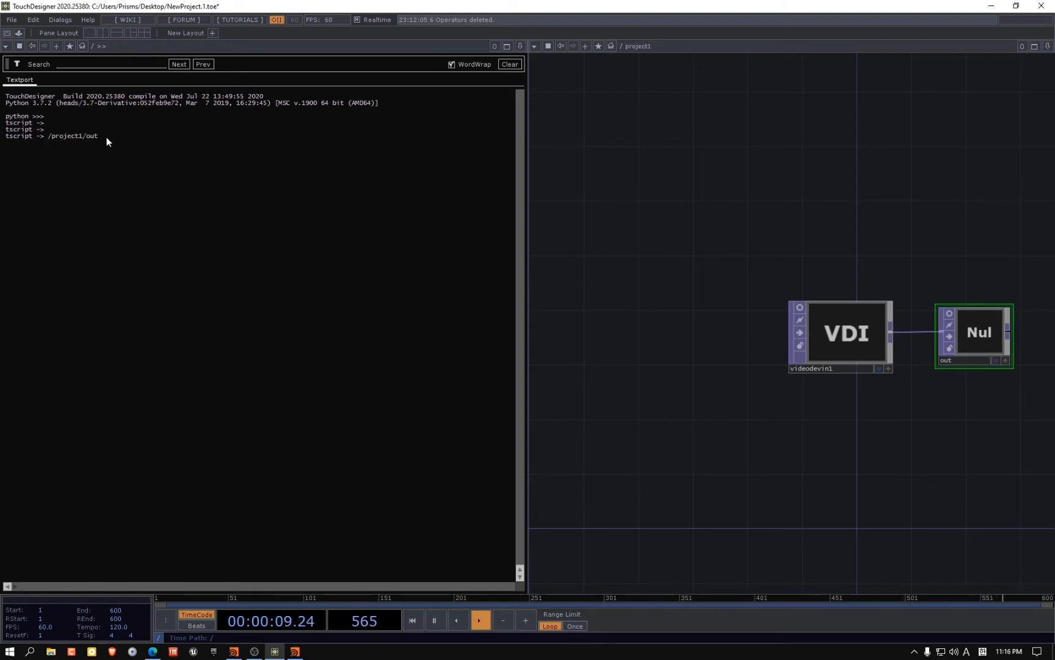
# Switch to Houdini's Textport, advance to a fresh prompt, insert the sphere1 node's path and add an extra phere_object1 into it
pyautogui.click(295, 651)
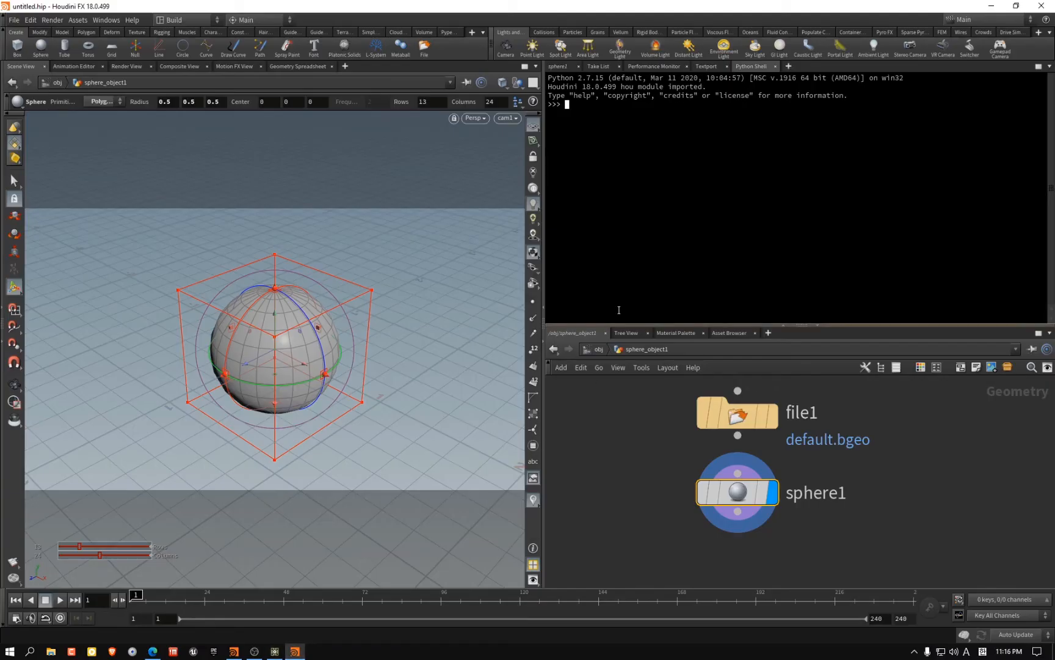
pyautogui.click(706, 66)
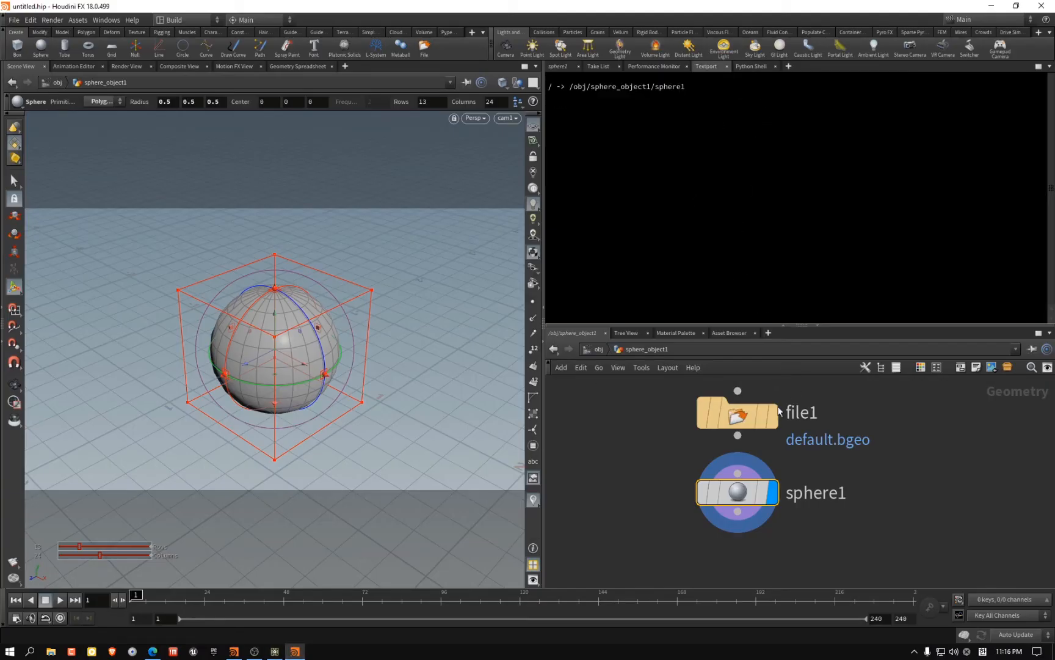
pyautogui.press('Return')
pyautogui.press('Return')
pyautogui.press('Return')
pyautogui.moveTo(739, 492); pyautogui.dragTo(698, 215)
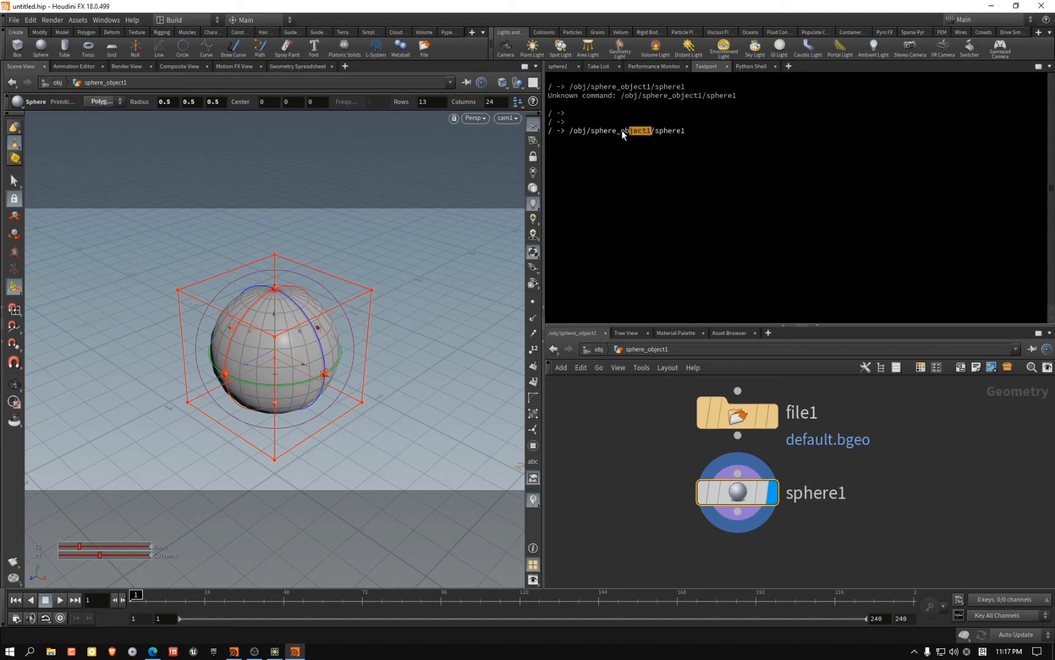
pyautogui.write('phere_object1')
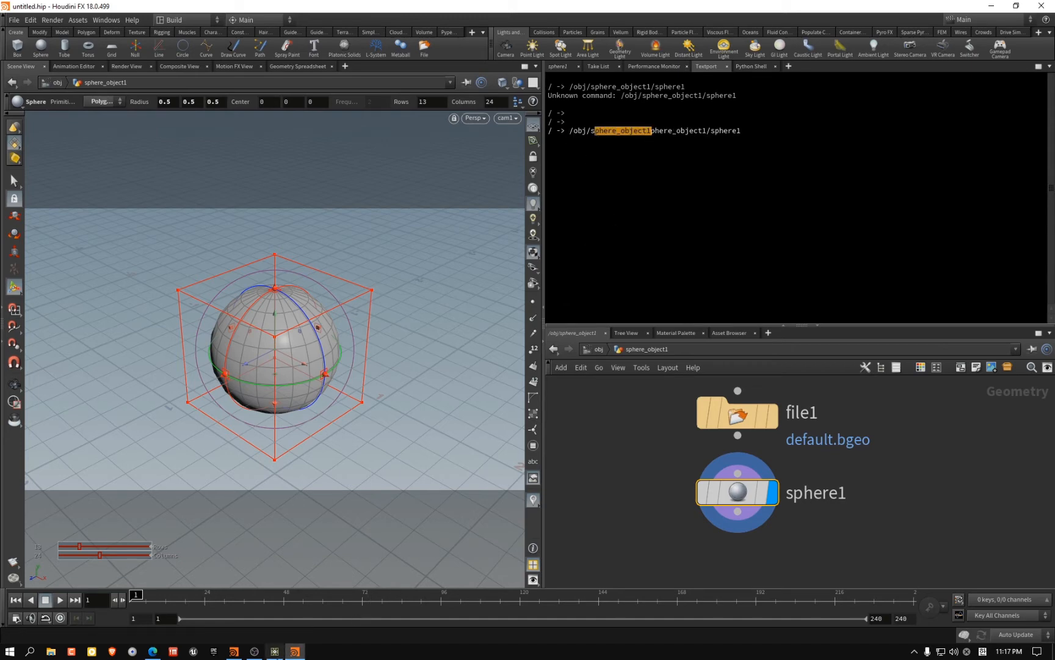
# Switch to TouchDesigner, go up to the root network and move the project1 node lower, between perform and local
pyautogui.click(272, 652)
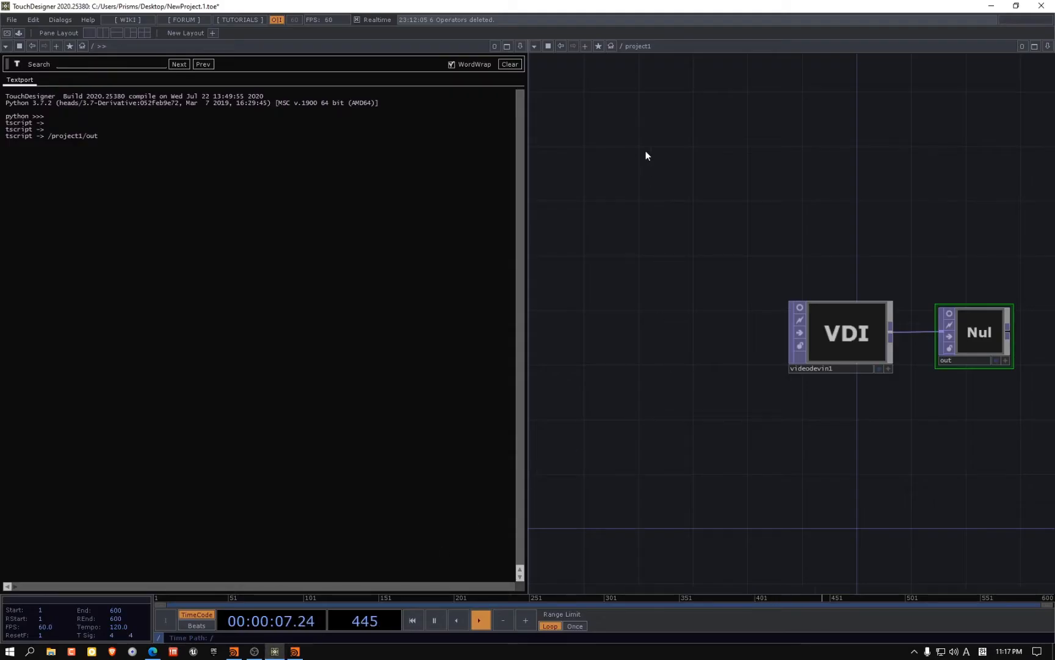
pyautogui.press('h')
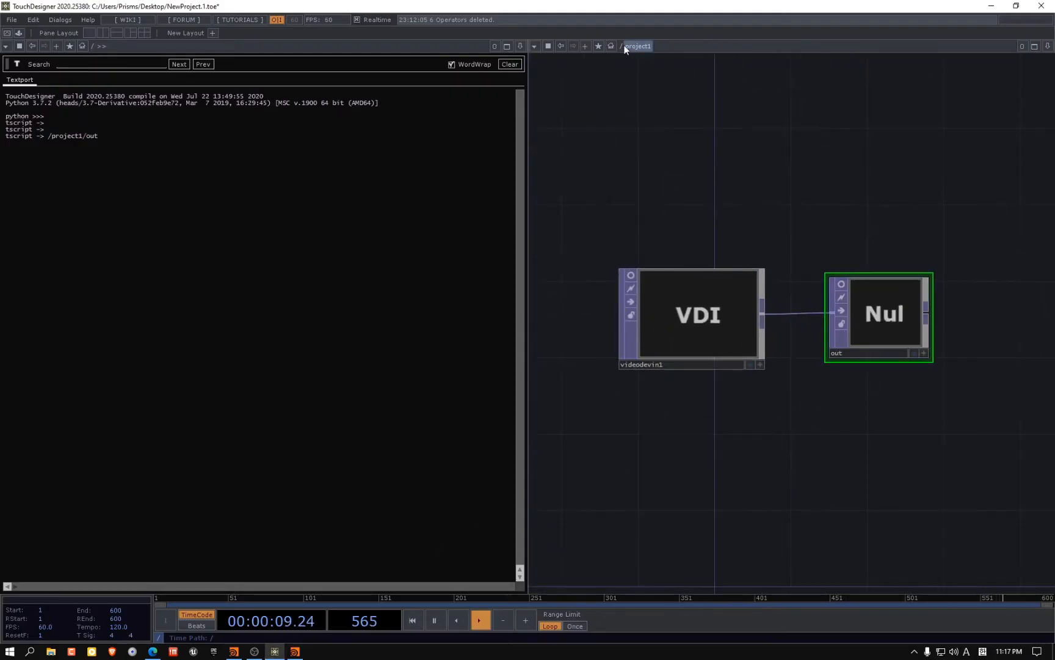
pyautogui.press('u')
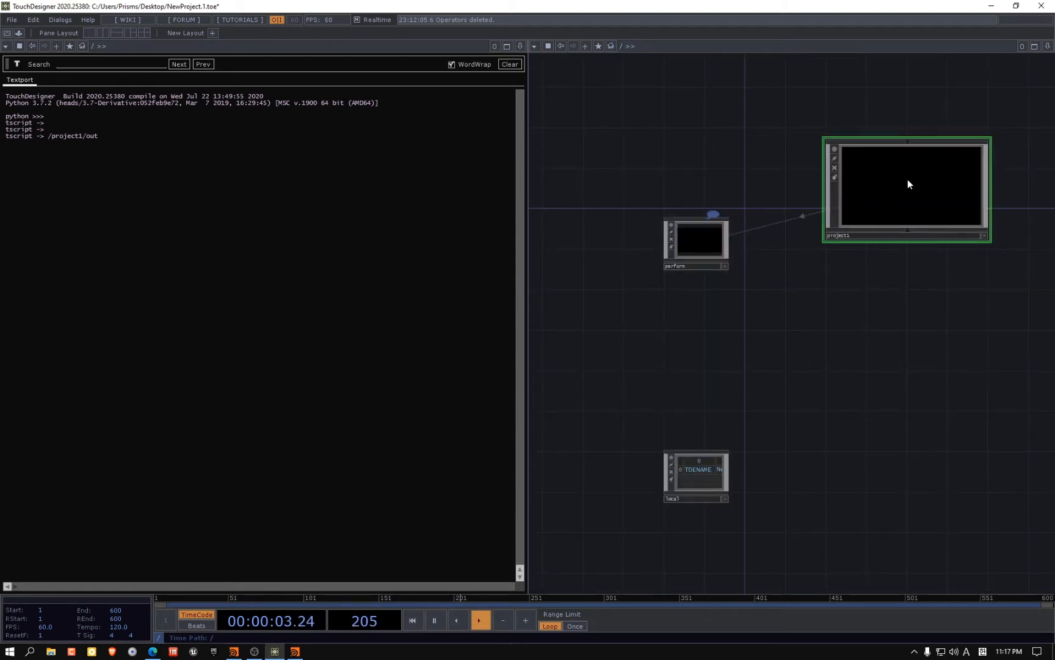
pyautogui.moveTo(907, 180); pyautogui.dragTo(897, 342)
pyautogui.moveTo(780, 307); pyautogui.dragTo(682, 255)
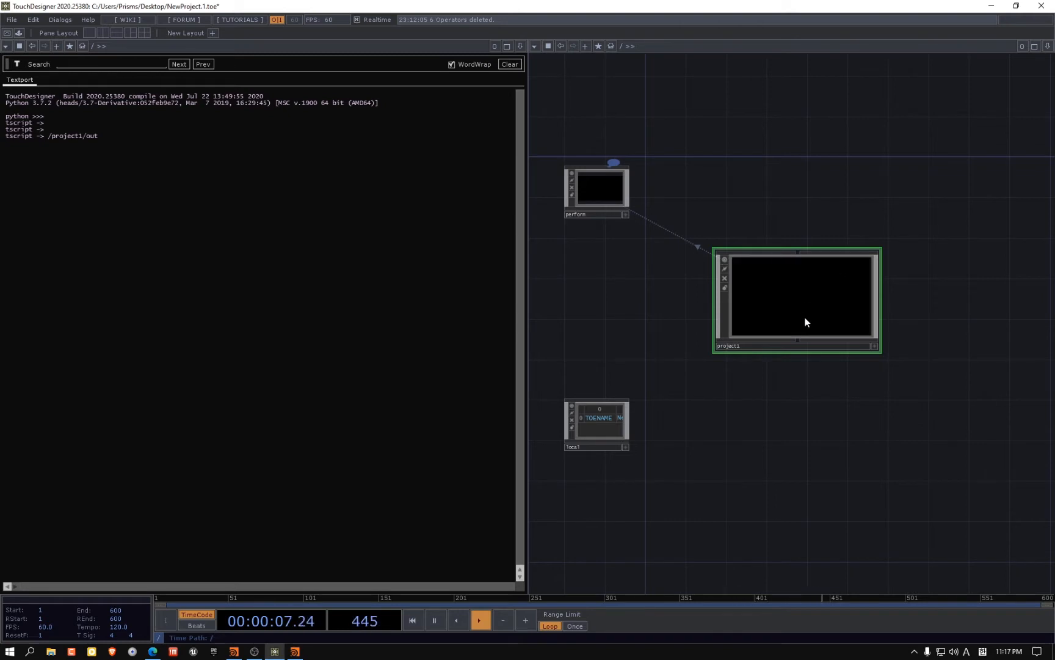
# Narrow the Textport pane to give the network editor more room, keeping the root nodes in view
pyautogui.moveTo(596, 353); pyautogui.dragTo(298, 286)
pyautogui.moveTo(555, 359); pyautogui.dragTo(599, 408)
pyautogui.moveTo(555, 320); pyautogui.dragTo(585, 333)
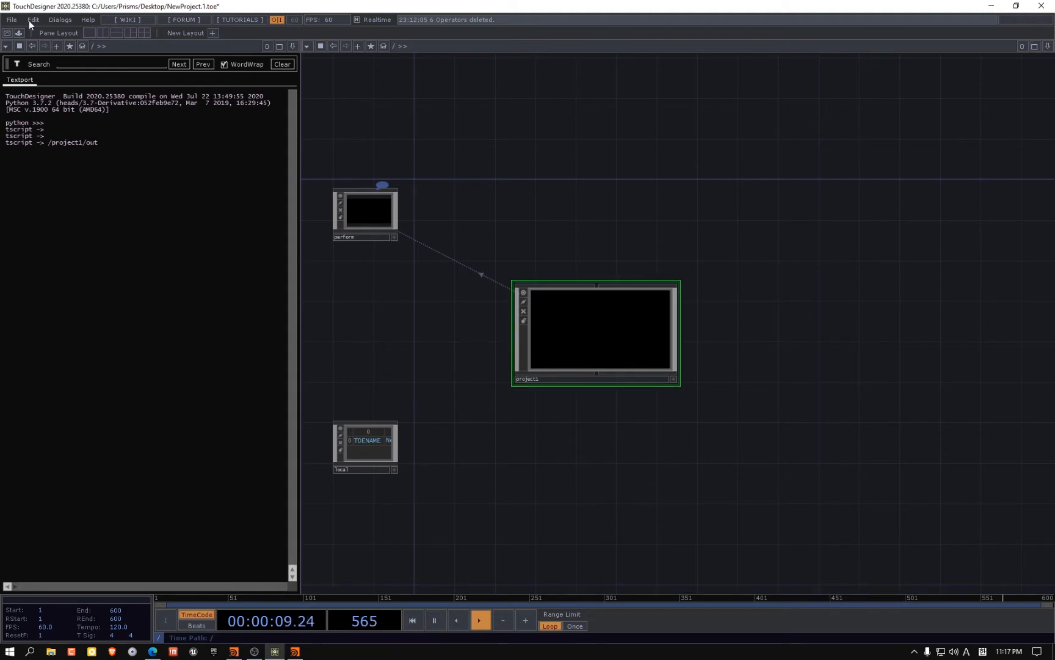
# Open the Window Placement dialog, move it aside to examine its perform window settings, and close it
pyautogui.click(58, 21)
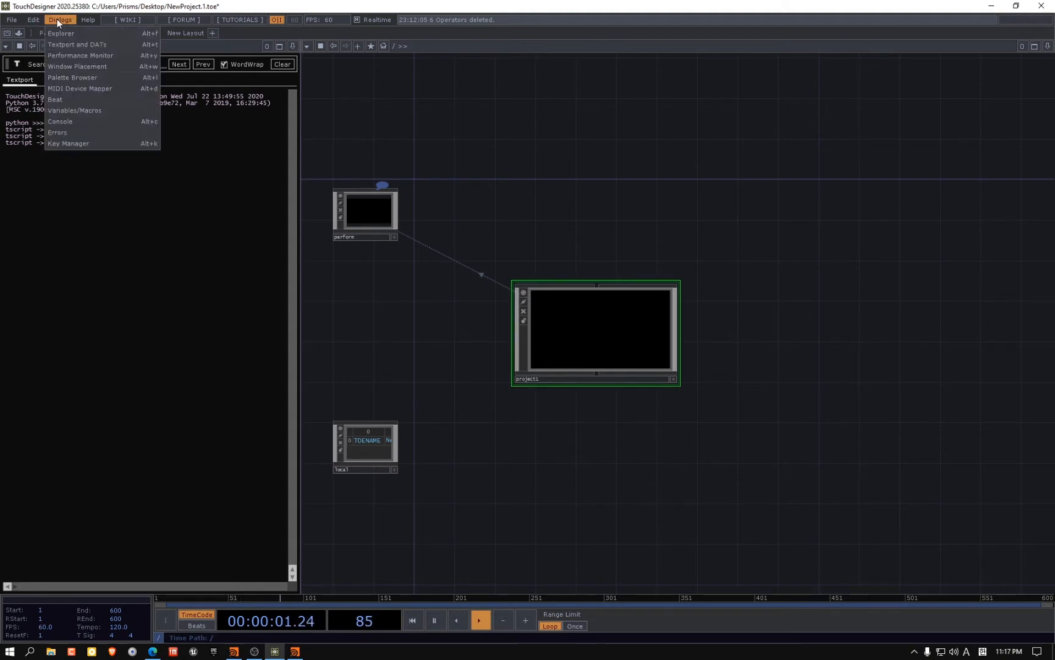
pyautogui.click(88, 66)
pyautogui.moveTo(471, 209); pyautogui.dragTo(661, 171)
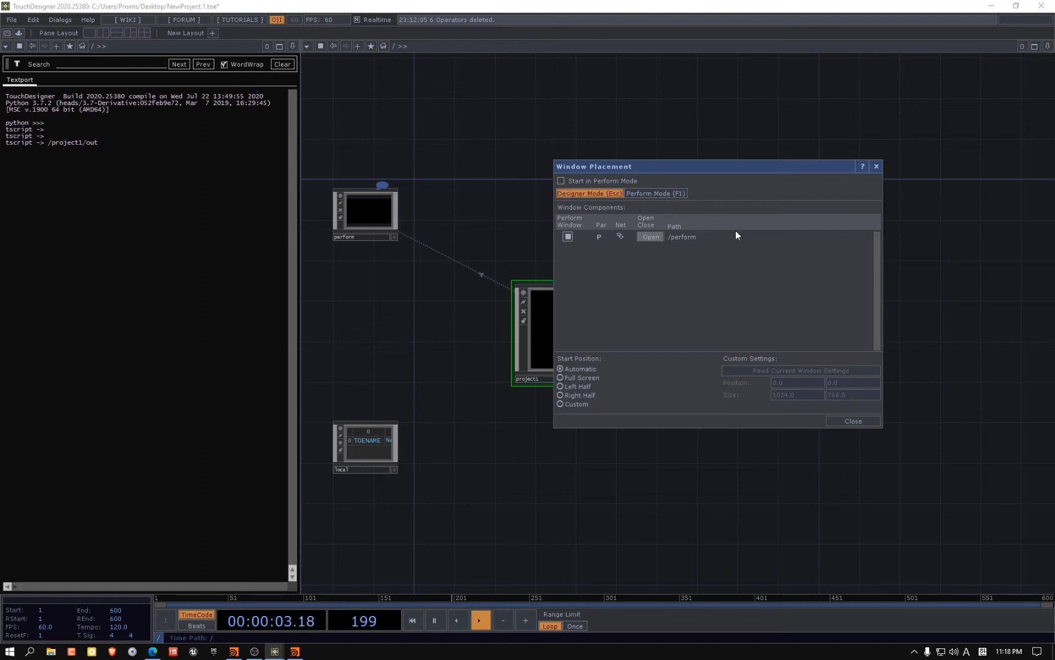
pyautogui.click(858, 421)
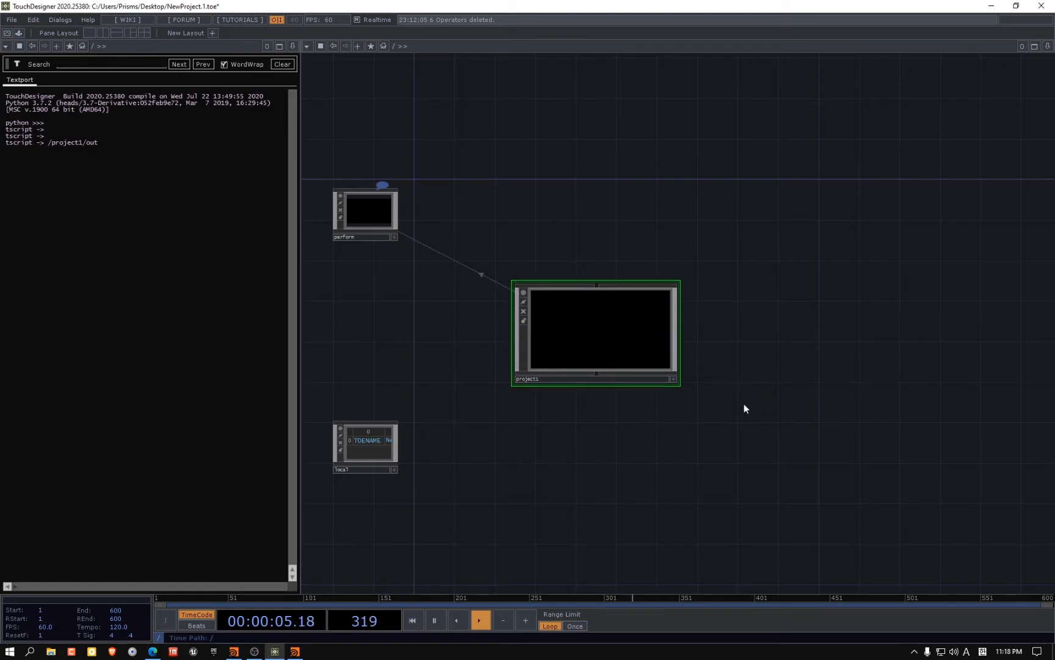
# Enter Perform Mode, shift the /perform window around, return to Designer Mode and enter Perform Mode again
pyautogui.press('F1')
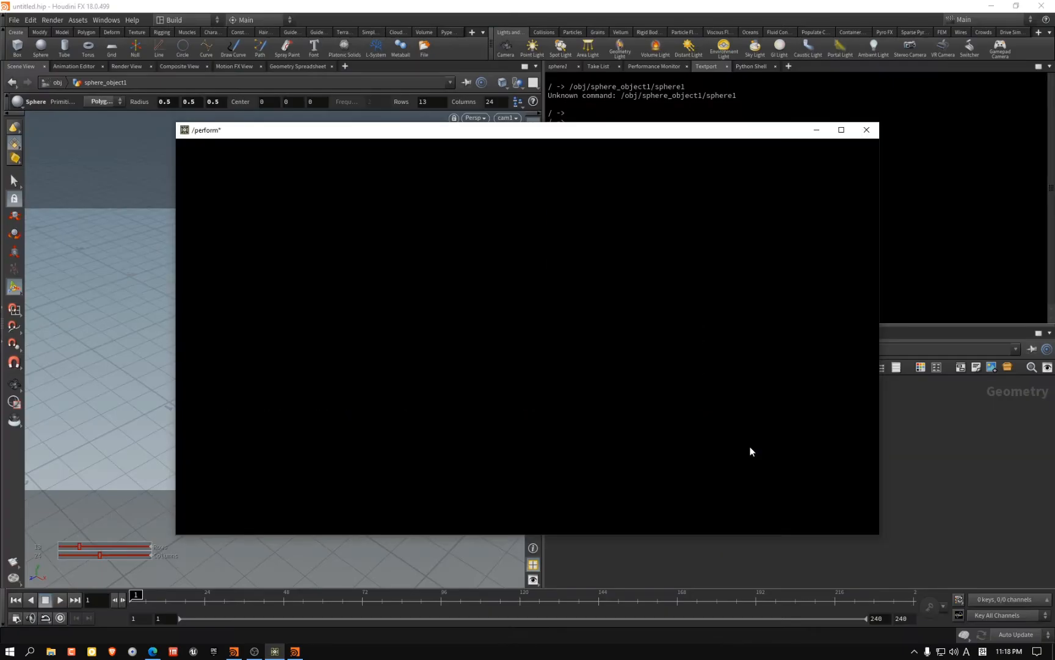
pyautogui.moveTo(389, 135); pyautogui.dragTo(450, 97)
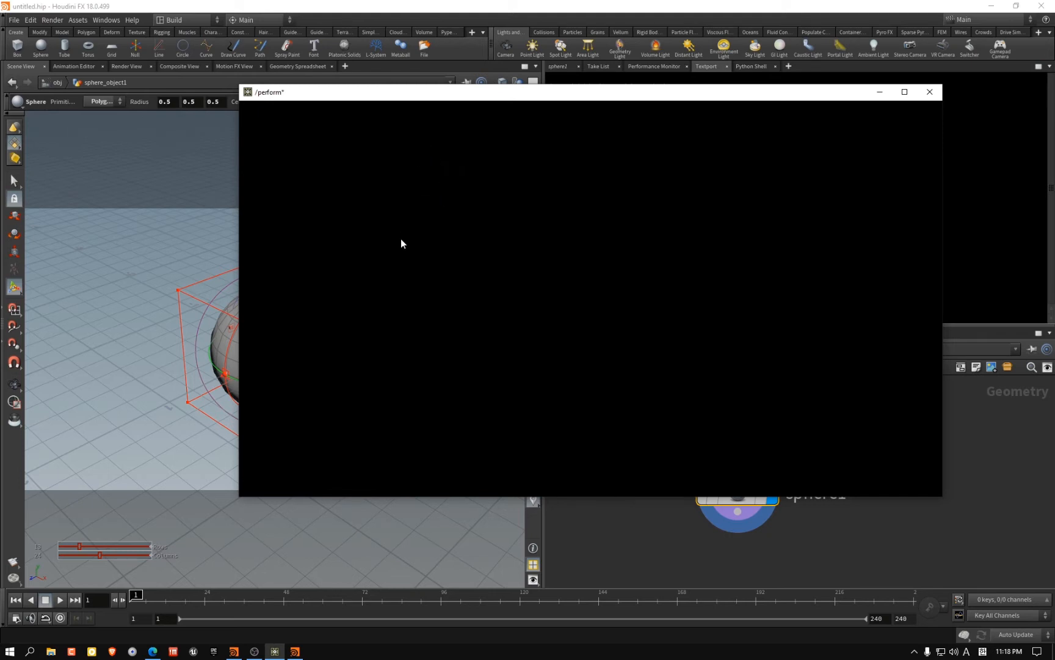
pyautogui.moveTo(352, 98); pyautogui.dragTo(274, 148)
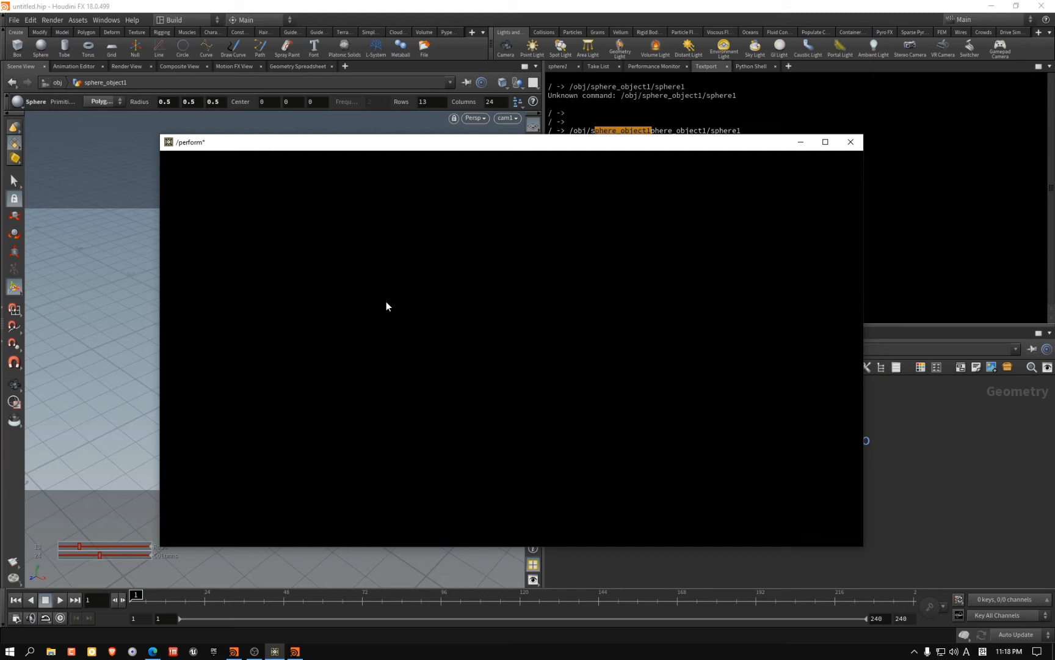
pyautogui.press('Escape')
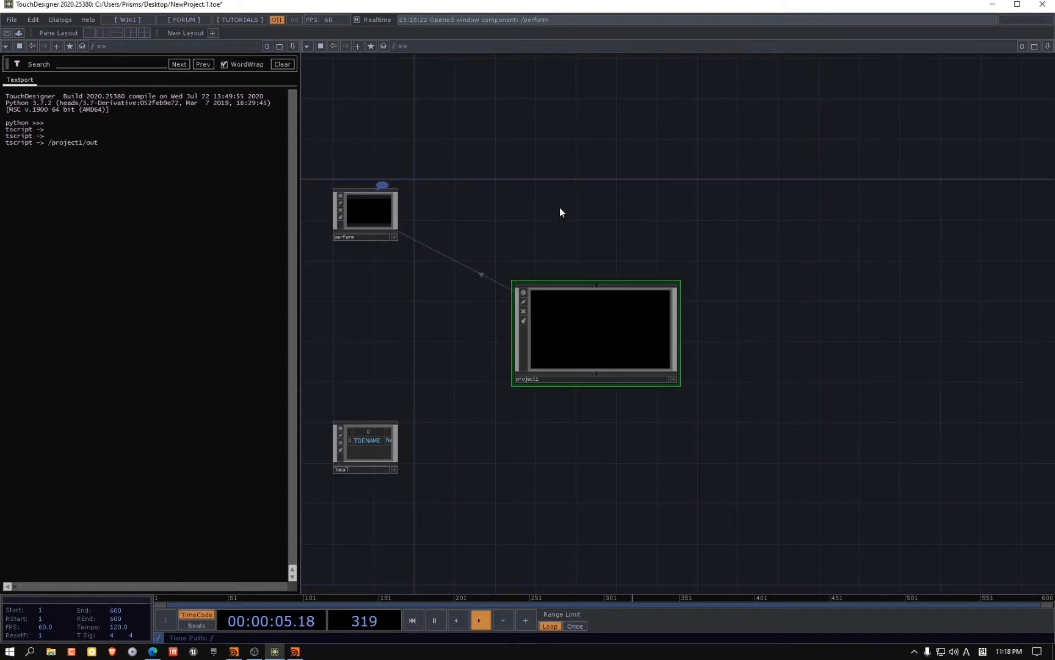
pyautogui.press('F1')
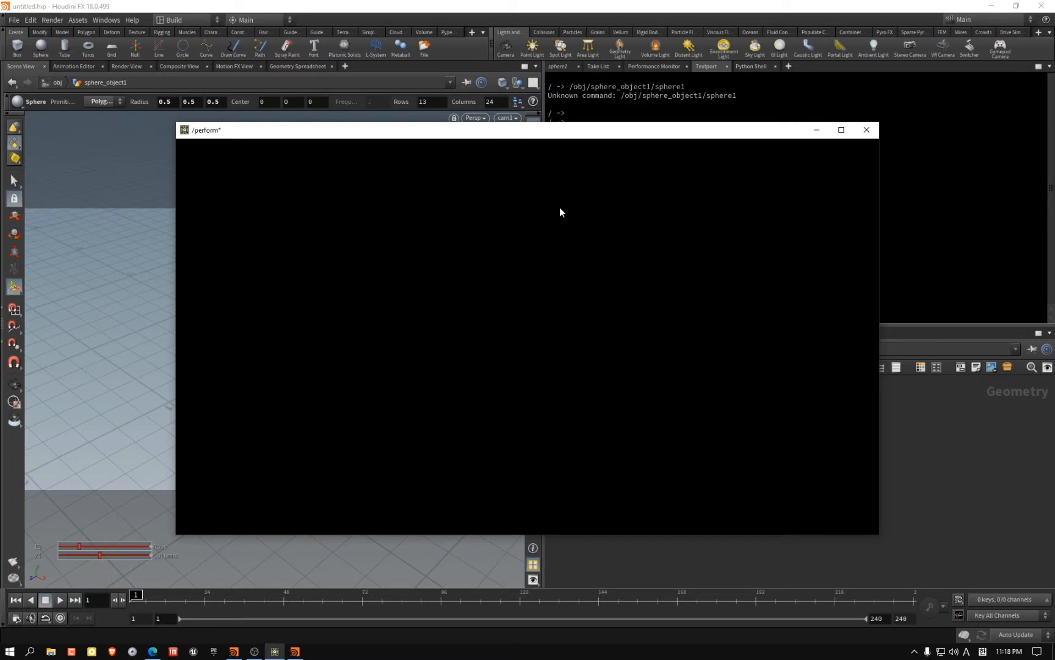
# Switch to Houdini, go up to the obj network and enter the ropnet1 network
pyautogui.click(296, 651)
pyautogui.scroll(-2, 787, 469)
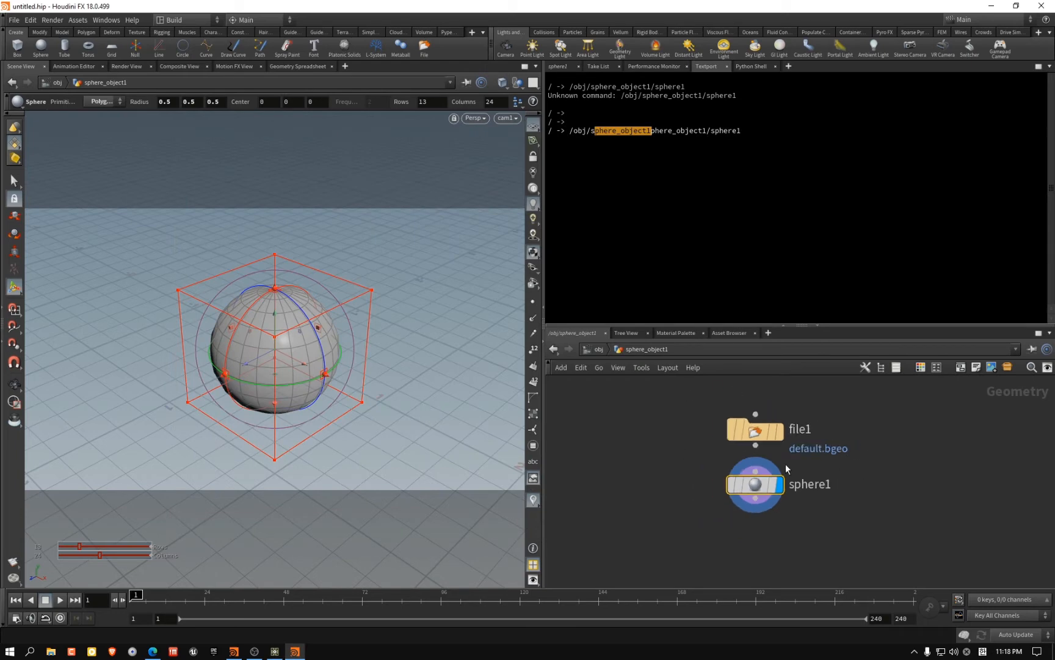
pyautogui.click(597, 349)
pyautogui.scroll(2, 865, 474)
pyautogui.doubleClick(865, 476)
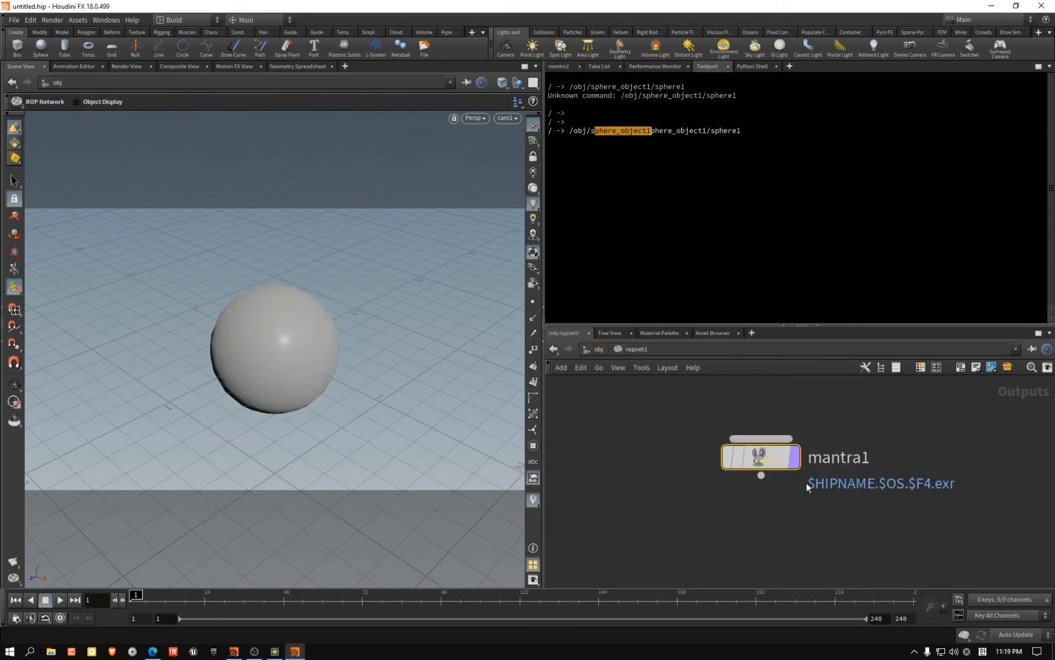
# Add a Geometry output node below mantra1 in the ropnet1 network
pyautogui.press('Tab')
pyautogui.write('ge')
pyautogui.moveTo(726, 498)
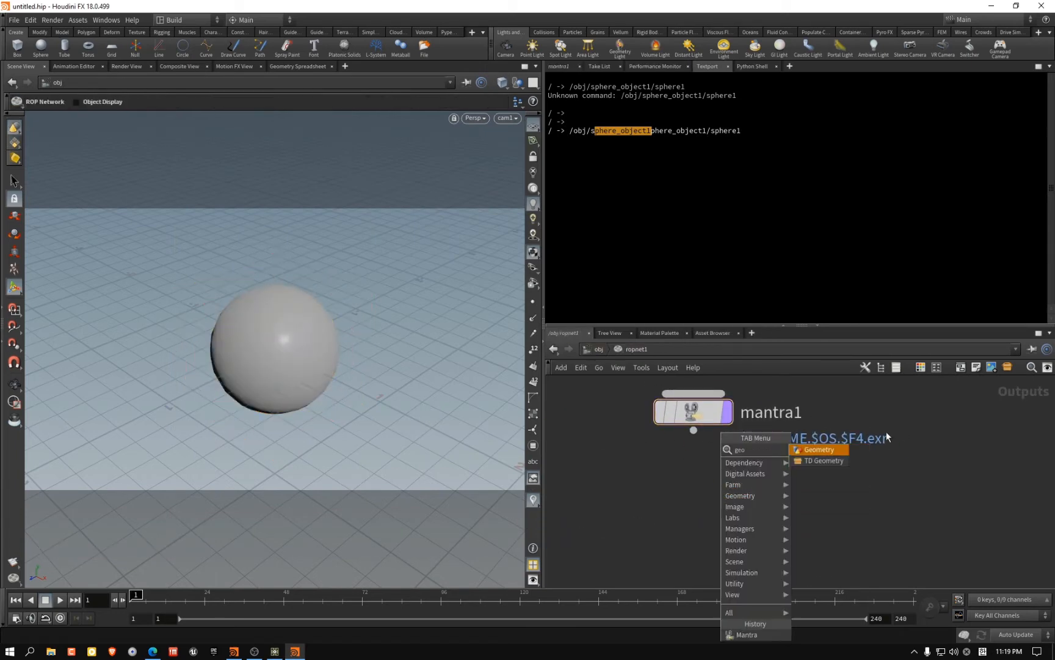
pyautogui.click(816, 452)
pyautogui.click(687, 496)
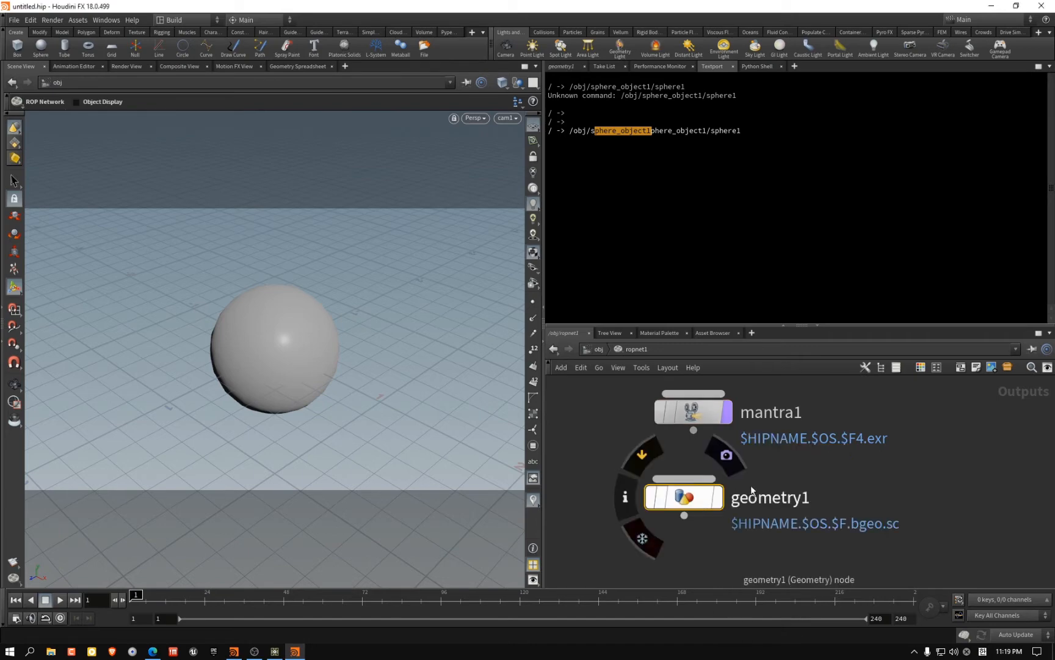
# Display the parameters of the geometry1 output node, and switch to TouchDesigner, leaving Perform Mode for Designer Mode
pyautogui.click(560, 66)
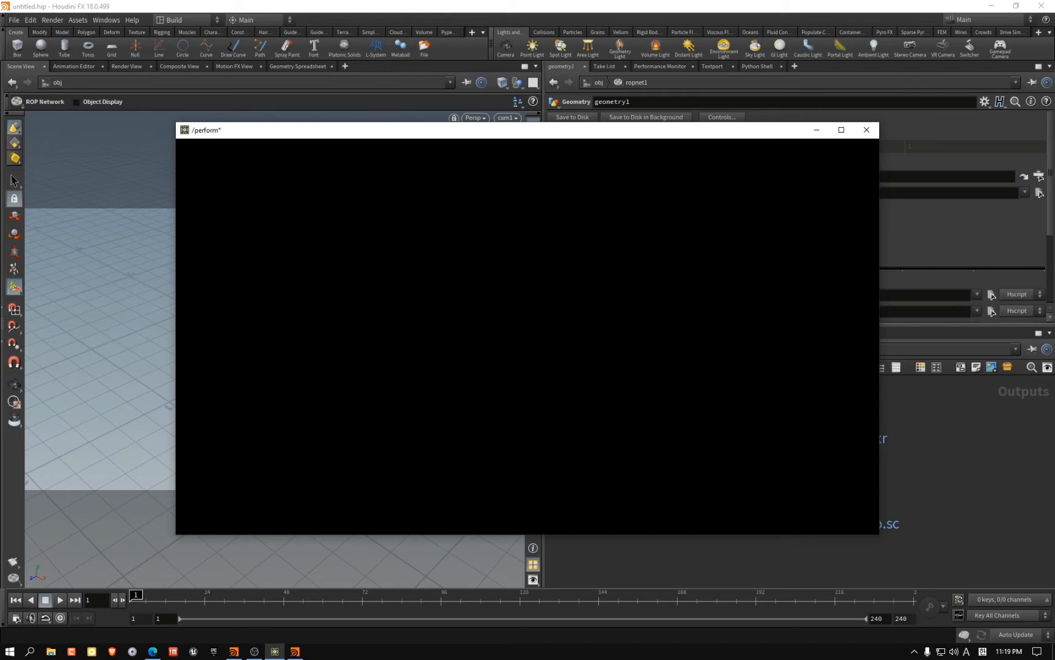
pyautogui.press('Escape')
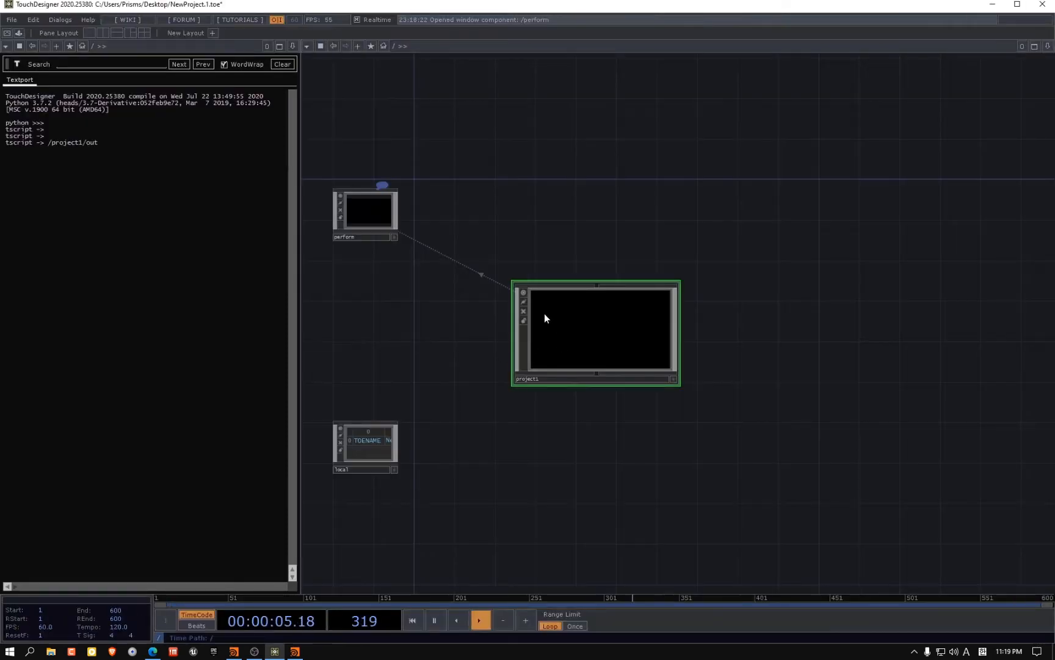
# Enter the project1 component from the root network
pyautogui.moveTo(559, 310); pyautogui.dragTo(587, 314)
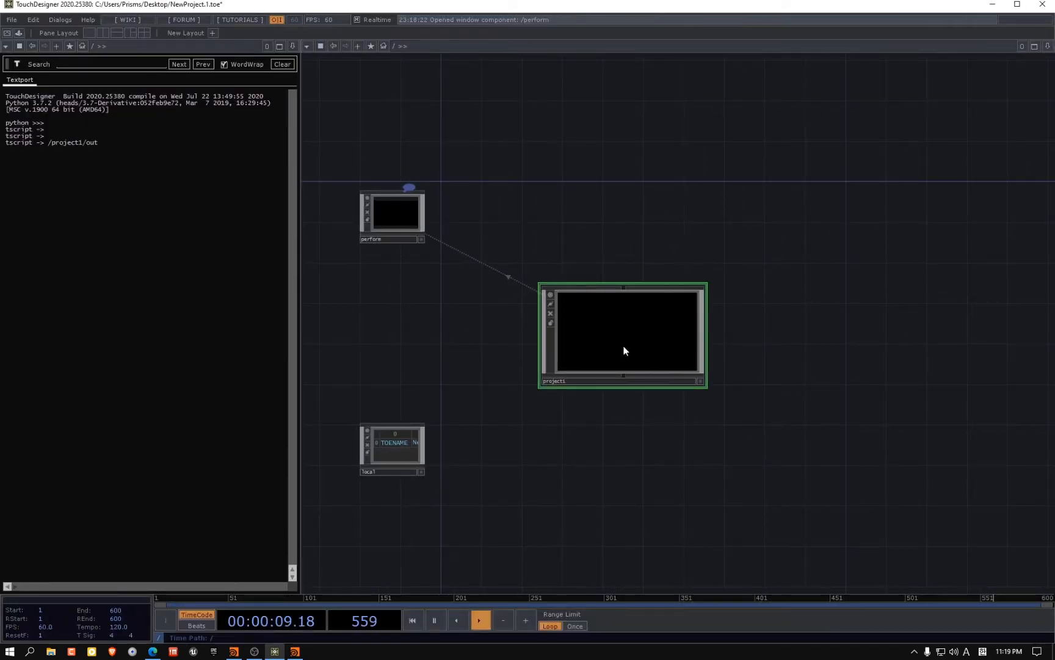
pyautogui.scroll(5, 629, 342)
pyautogui.scroll(-5, 633, 342)
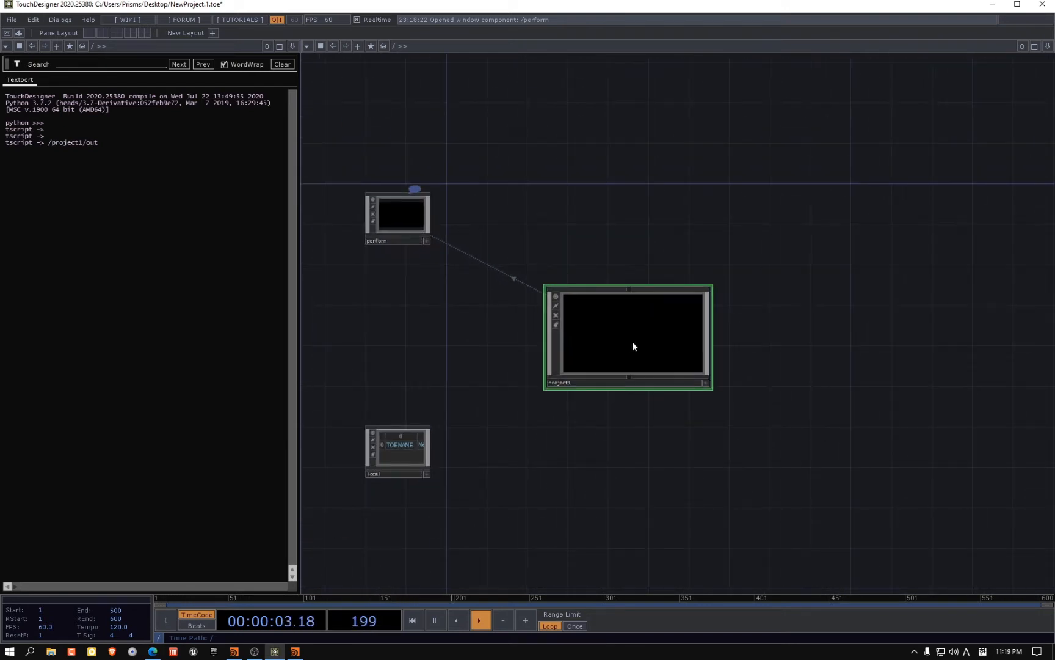
pyautogui.press('i')
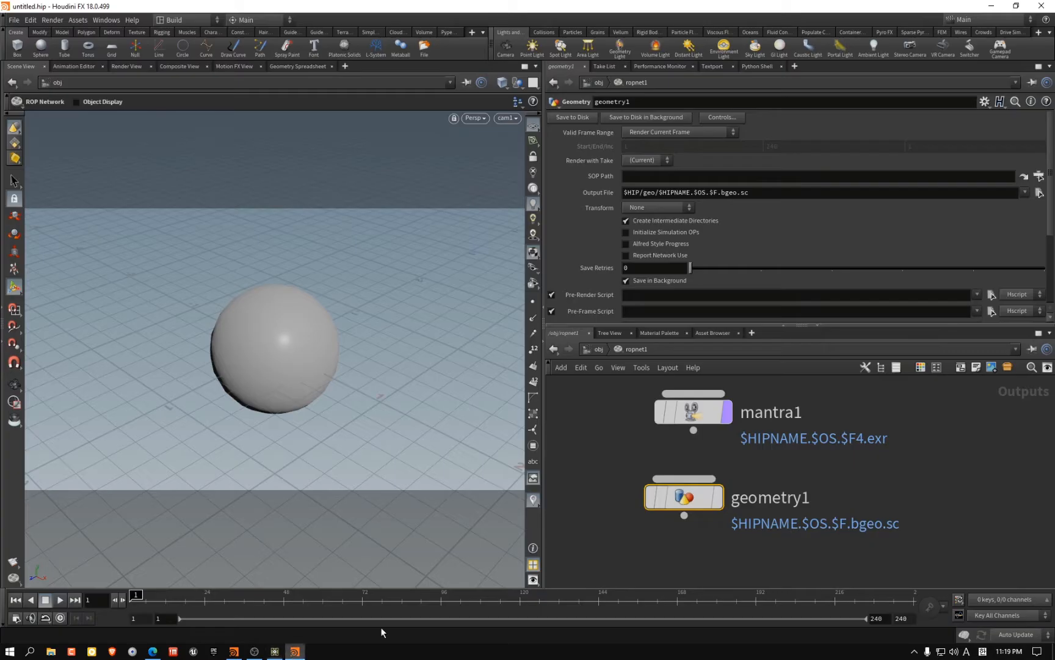
# Switch to Houdini, go up to the obj network and enter sphere_object1
pyautogui.click(295, 651)
pyautogui.click(602, 349)
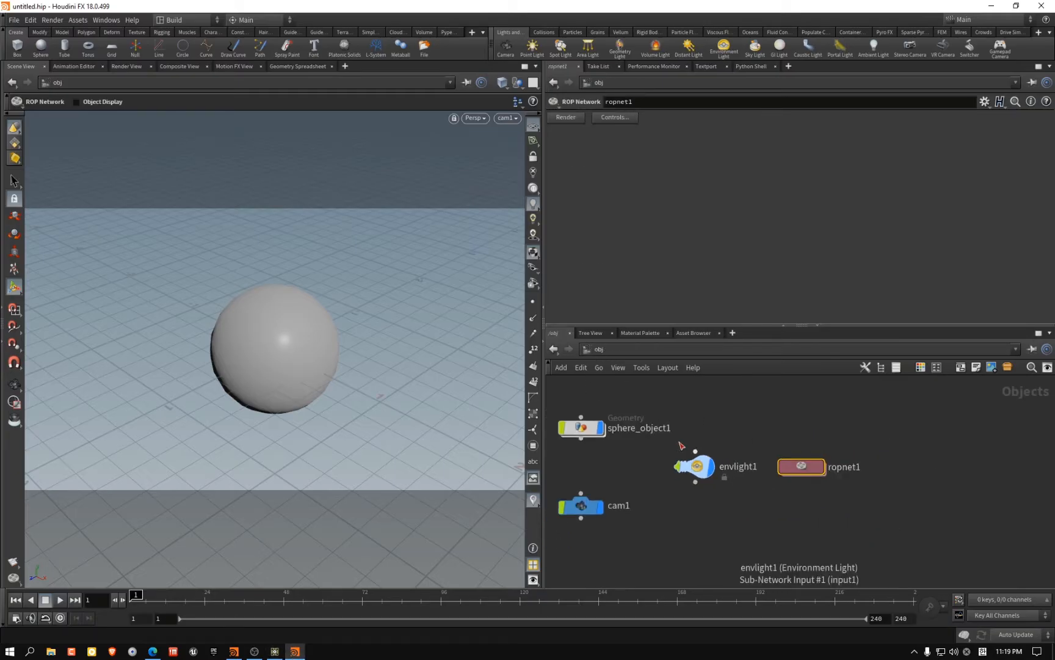
pyautogui.moveTo(730, 459); pyautogui.dragTo(641, 399)
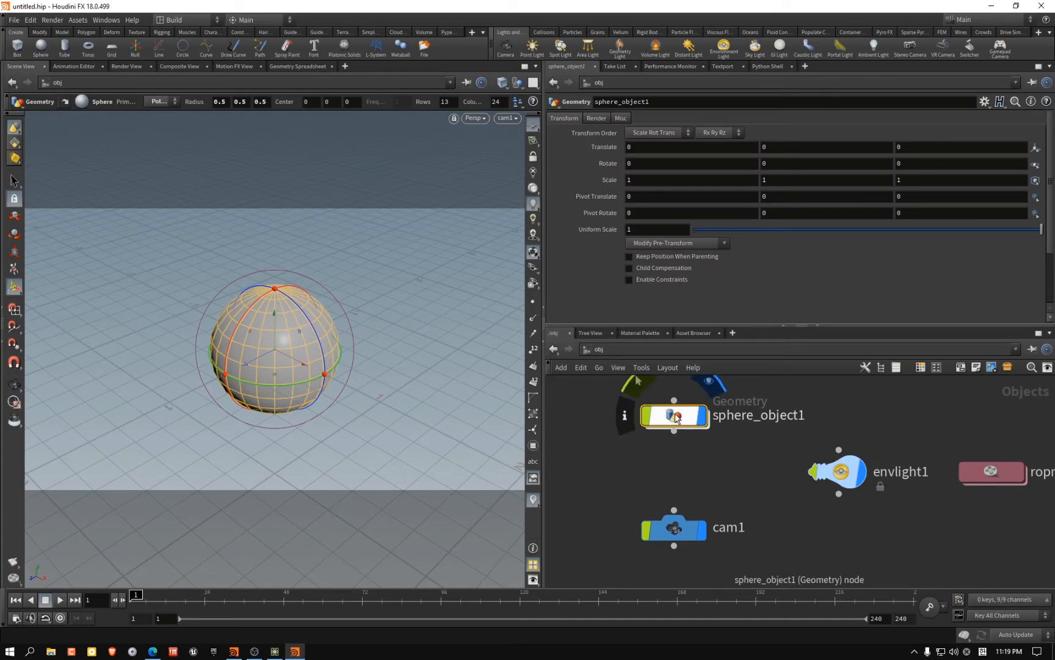
pyautogui.press('i')
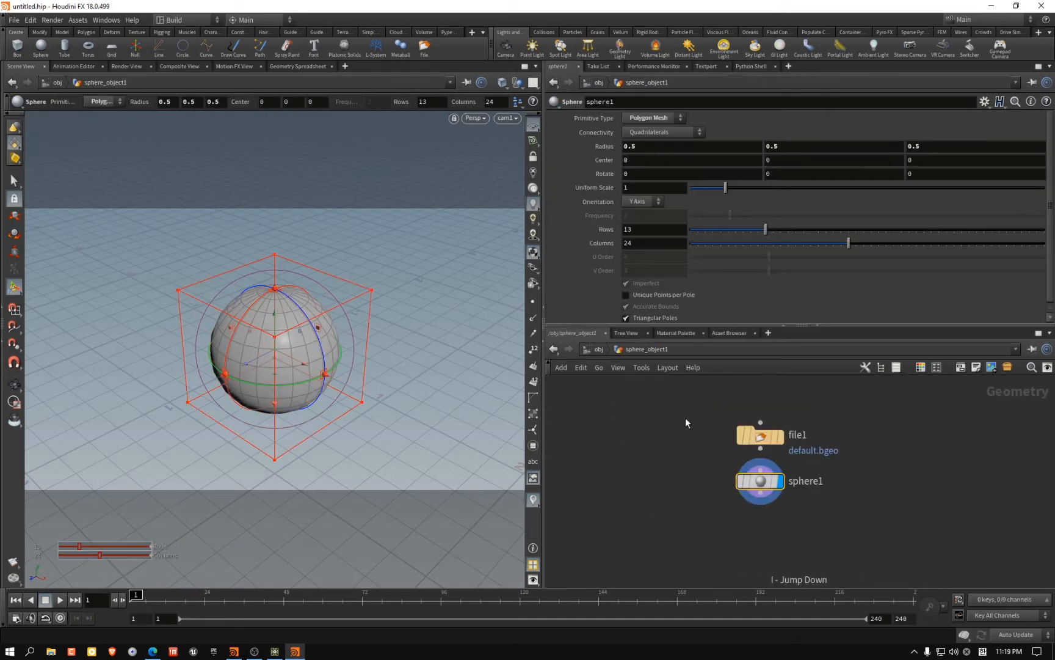
# Switch to TouchDesigner and repeatedly move between the root network and the inside of project1, finishing at the root
pyautogui.click(274, 651)
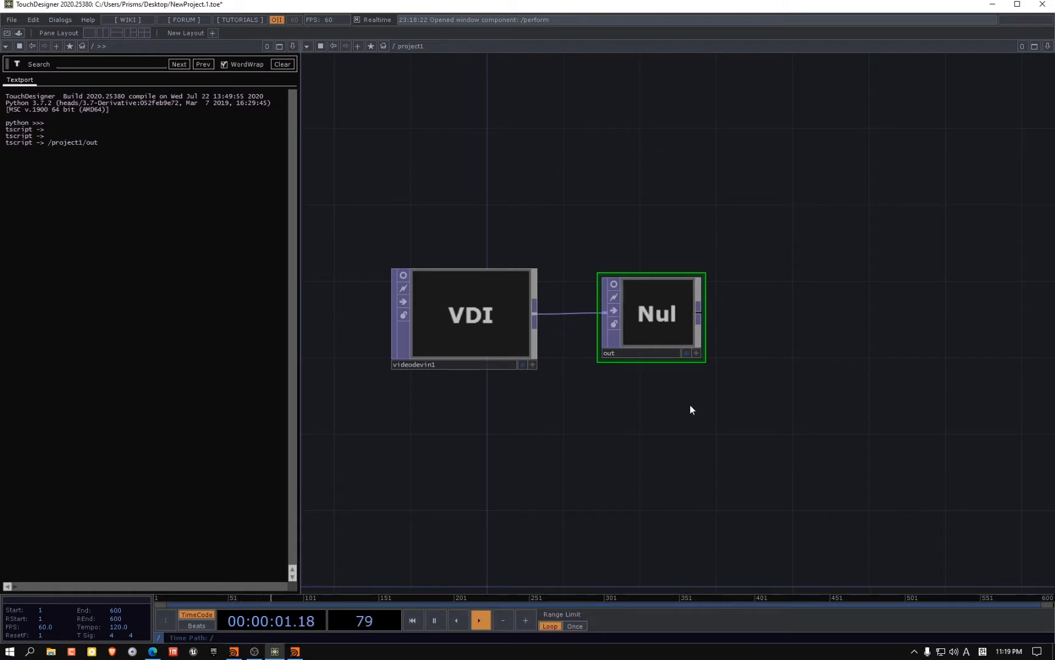
pyautogui.press('u')
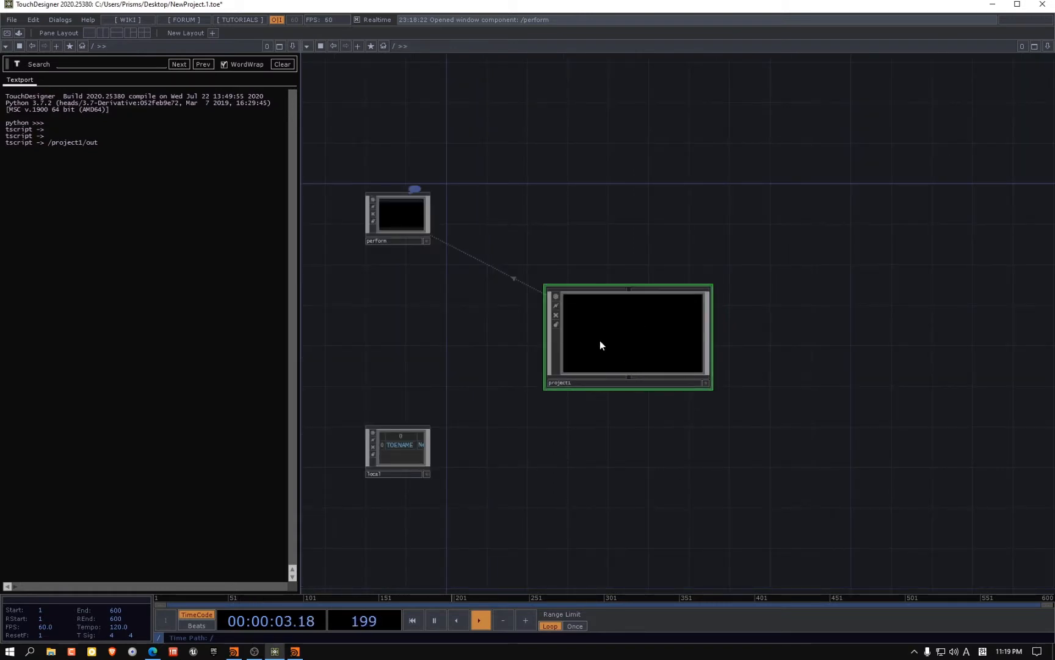
pyautogui.press('i')
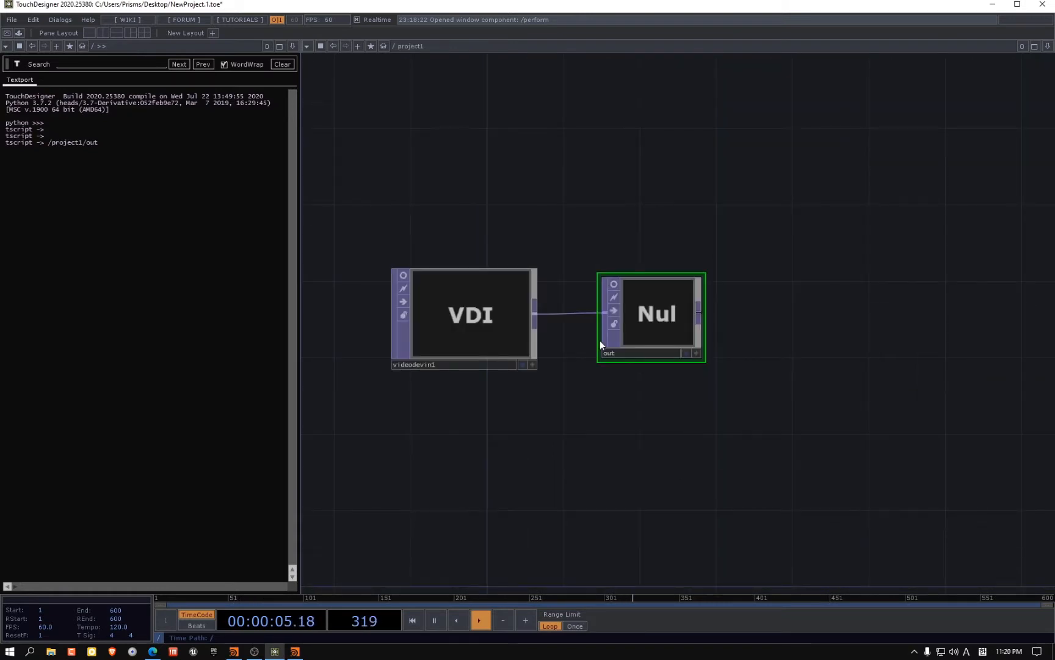
pyautogui.press('u')
pyautogui.press('i')
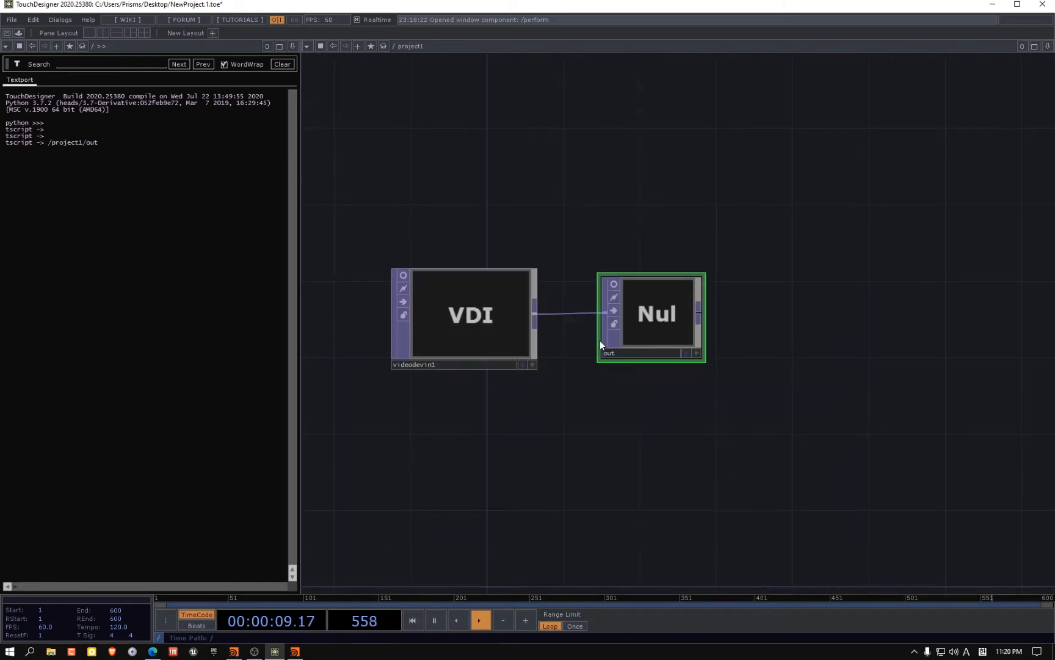
pyautogui.press('u')
pyautogui.press('i')
pyautogui.press('u')
pyautogui.press('i')
pyautogui.press('u')
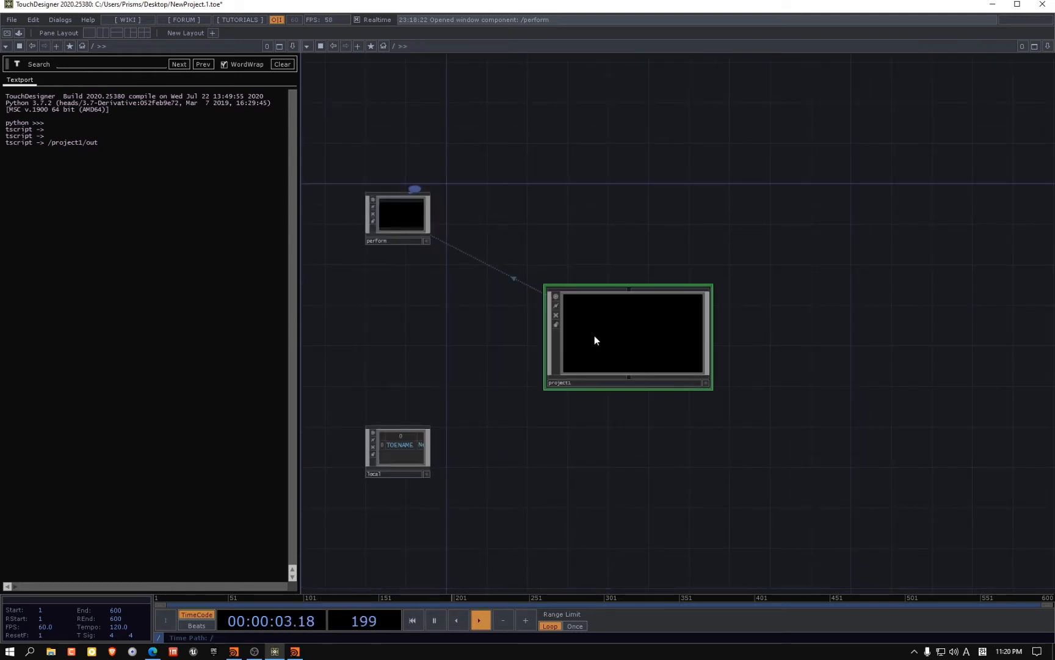
# Switch to Houdini, go up to the obj network and clear the sphere_object1 selection
pyautogui.click(295, 652)
pyautogui.press('u')
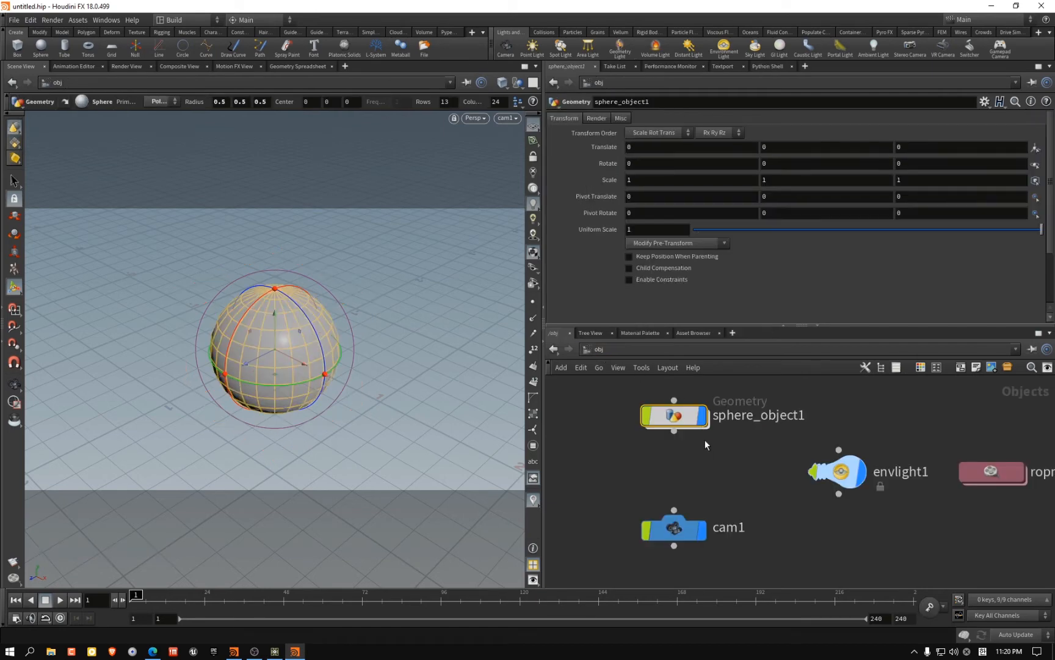
pyautogui.scroll(3, 692, 410)
pyautogui.scroll(-7, 641, 409)
pyautogui.scroll(7, 634, 413)
pyautogui.click(633, 457)
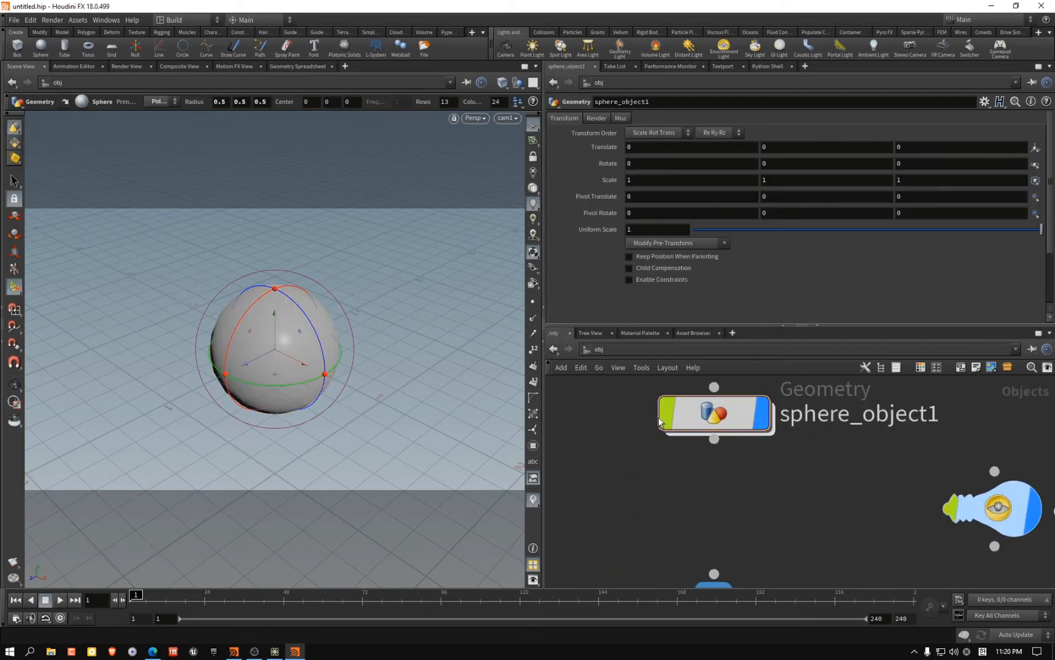
# Examine how zooming in and out on sphere_object1 behaves in the obj network
pyautogui.scroll(-4, 660, 421)
pyautogui.moveTo(772, 389); pyautogui.dragTo(758, 439, button='middle')
pyautogui.scroll(1, 680, 454)
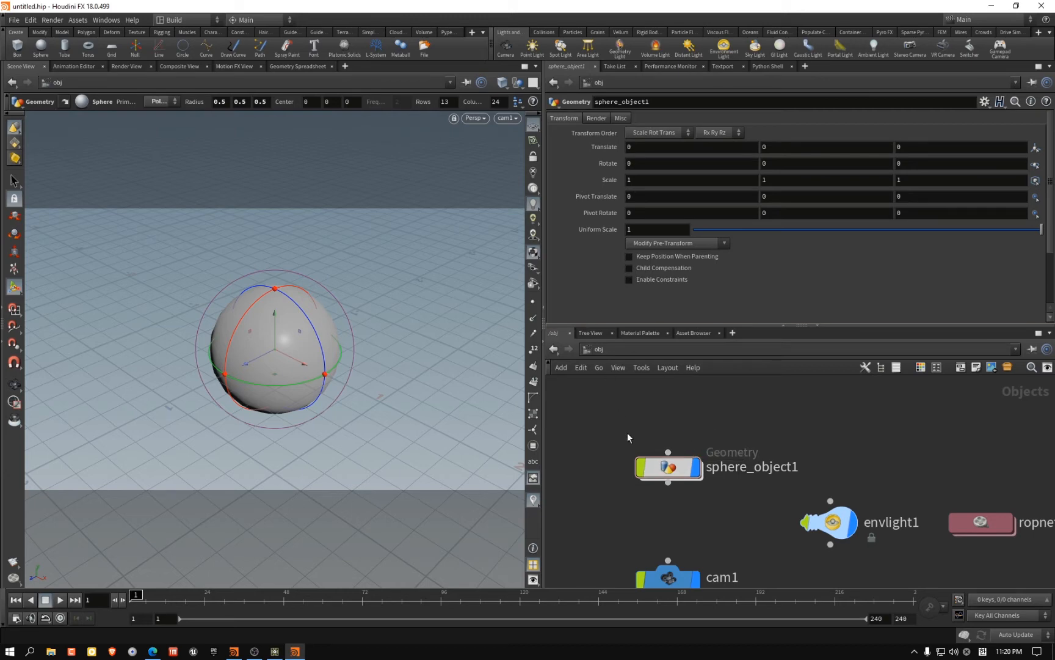
pyautogui.scroll(2, 676, 473)
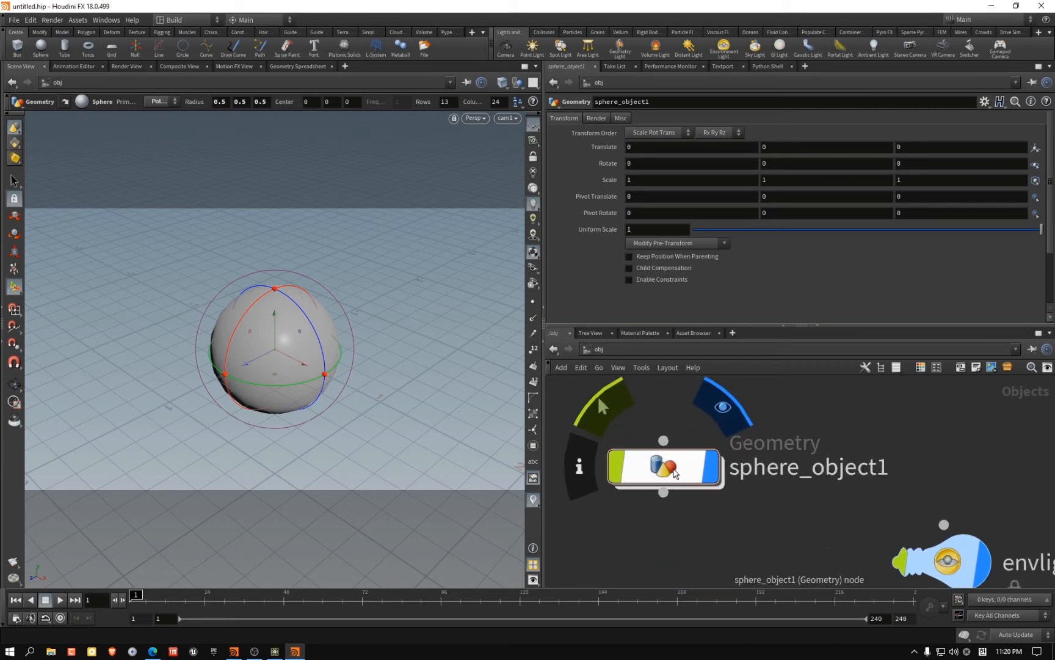
pyautogui.scroll(-3, 675, 473)
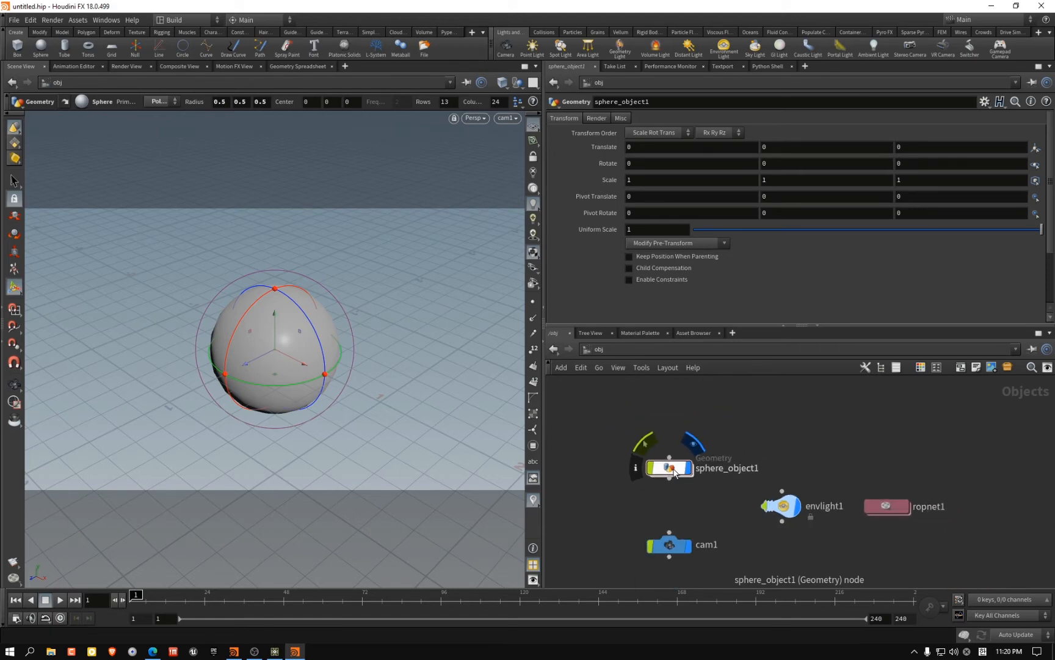
pyautogui.scroll(2, 669, 469)
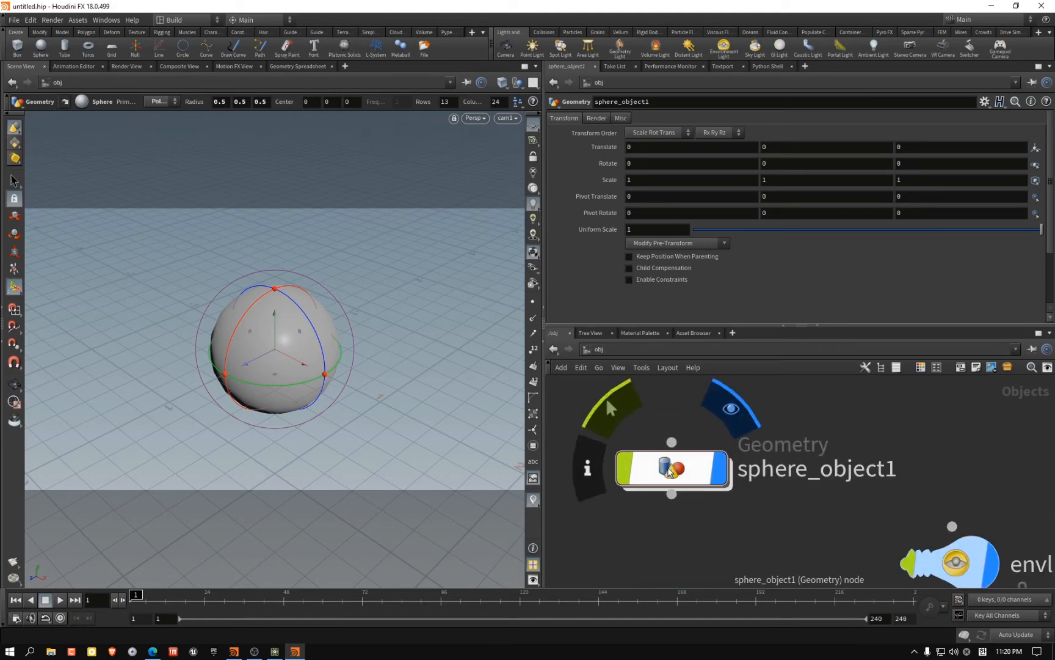
pyautogui.scroll(-3, 669, 470)
pyautogui.scroll(3, 670, 471)
pyautogui.scroll(-3, 669, 471)
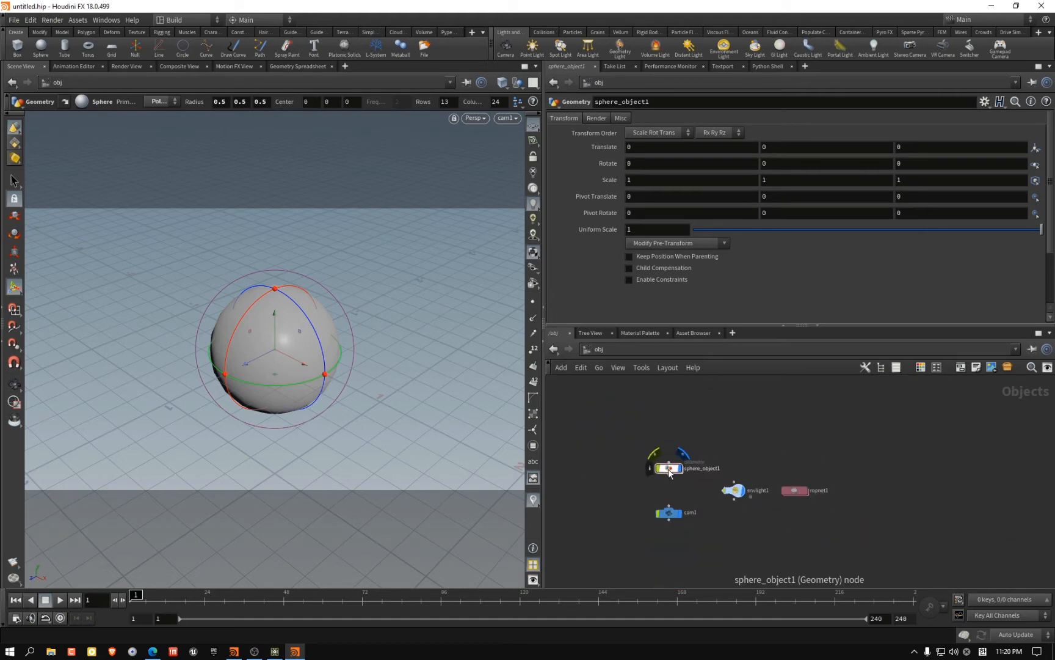
pyautogui.scroll(3, 670, 471)
pyautogui.scroll(-4, 673, 475)
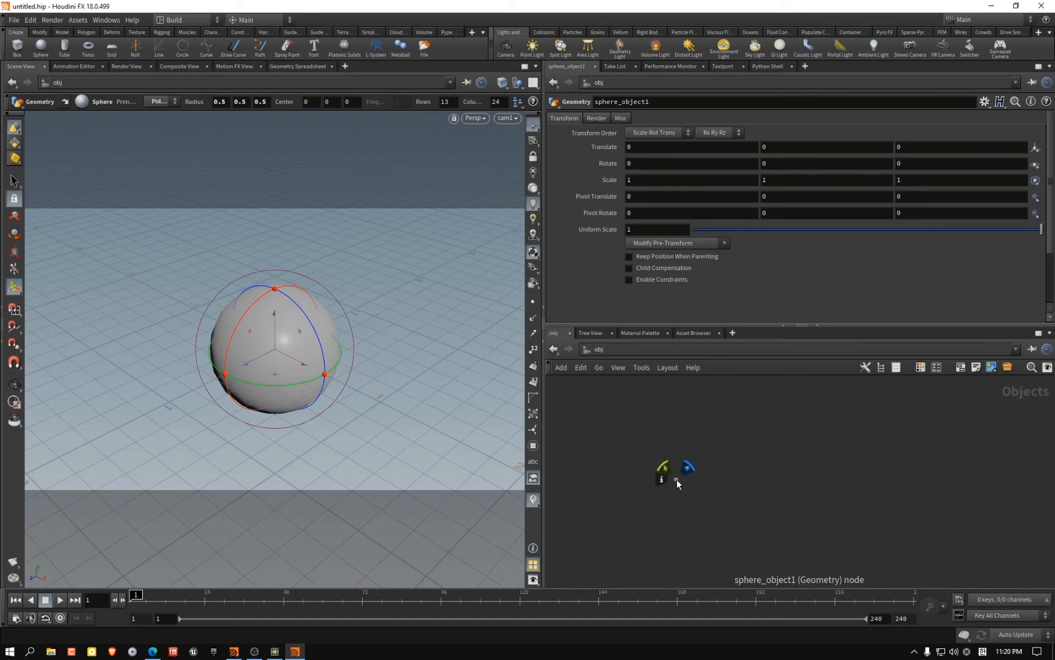
pyautogui.scroll(6, 677, 479)
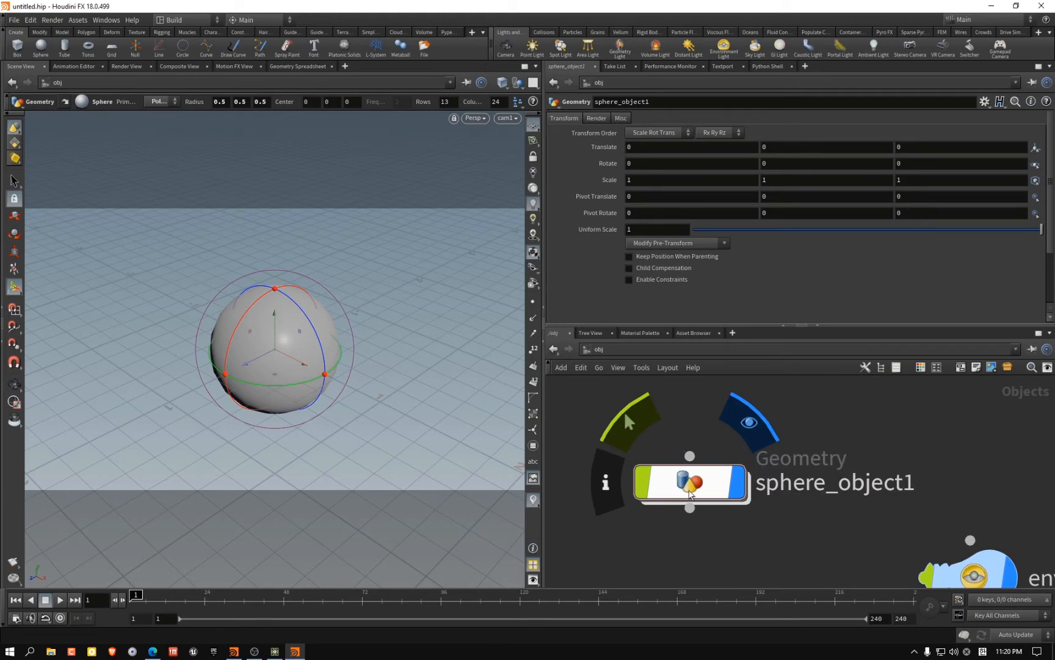
# Switch to TouchDesigner and zoom in and out on project1 to enter and leave its network, finishing inside it
pyautogui.click(274, 651)
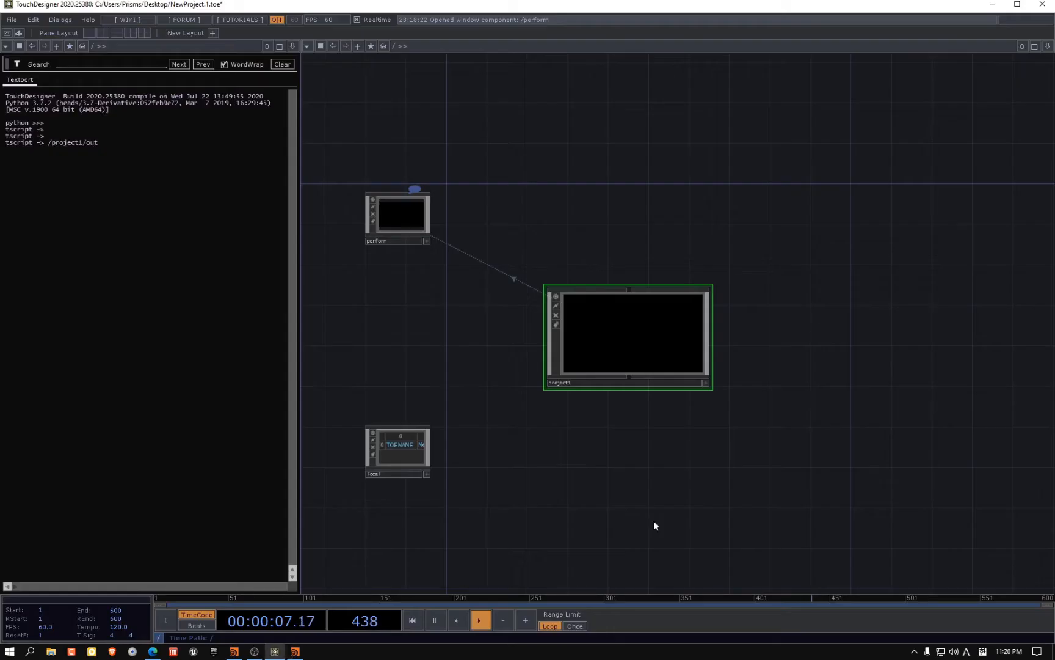
pyautogui.scroll(6, 636, 349)
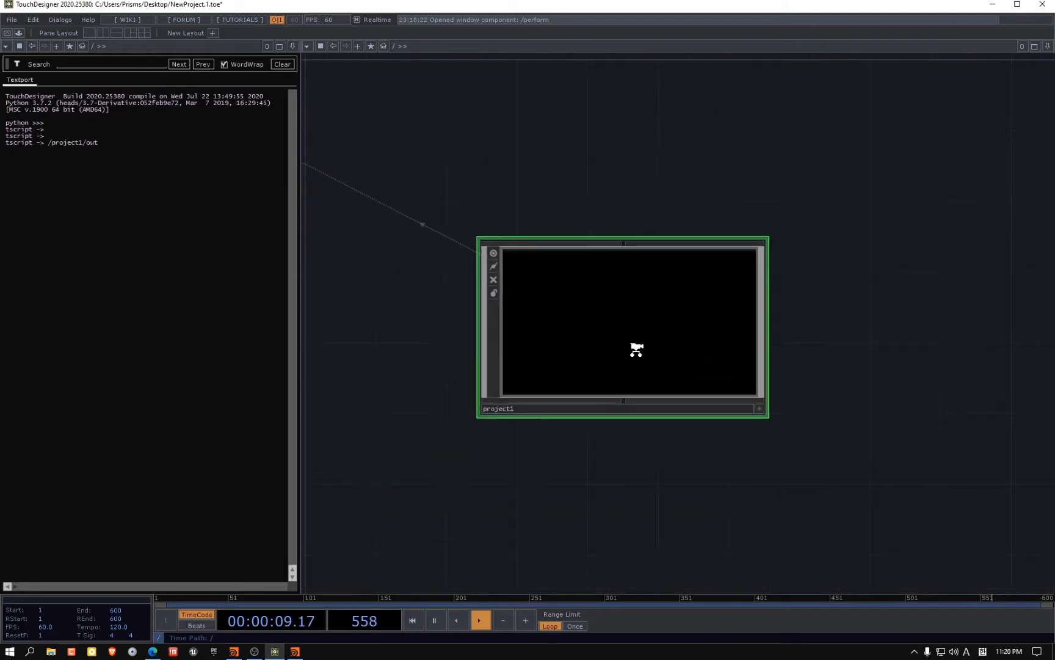
pyautogui.scroll(-4, 636, 349)
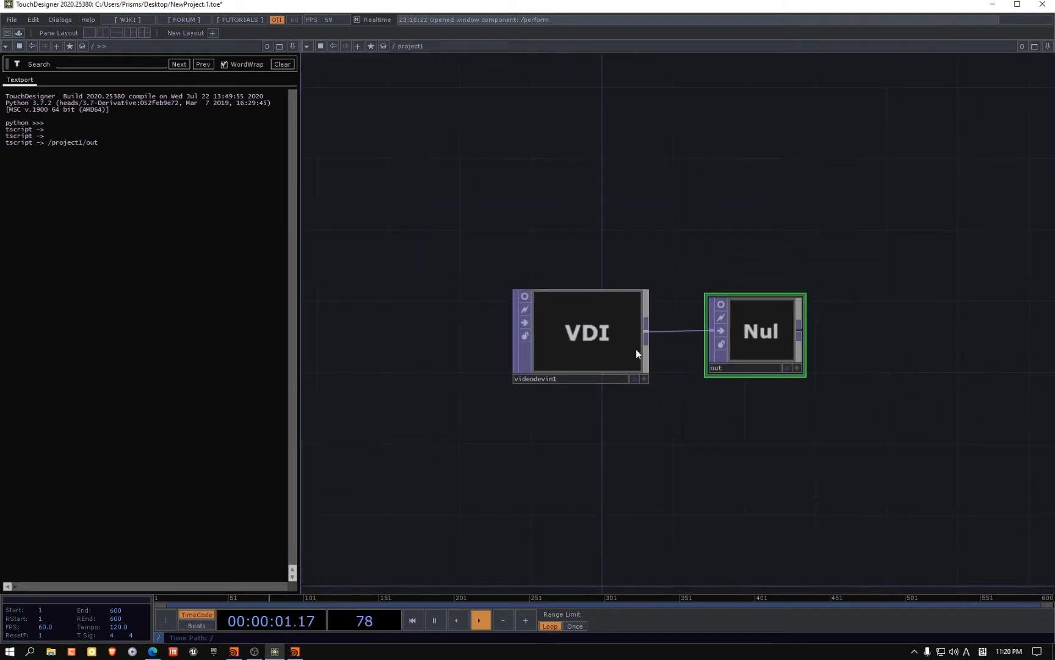
pyautogui.scroll(-3, 637, 349)
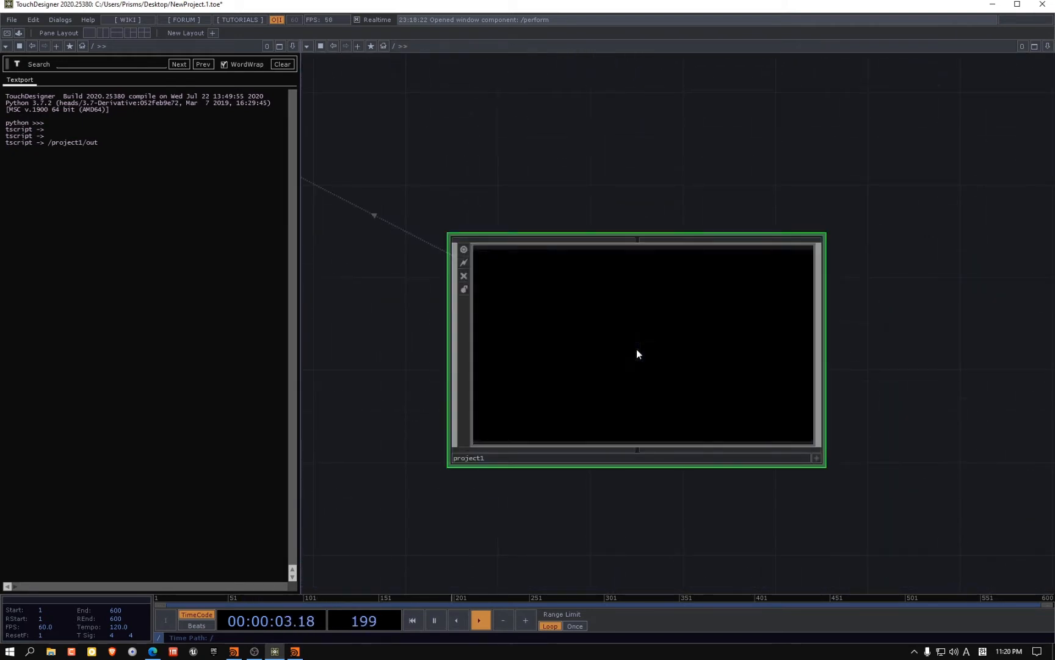
pyautogui.scroll(-4, 637, 349)
pyautogui.scroll(6, 629, 352)
pyautogui.scroll(3, 628, 351)
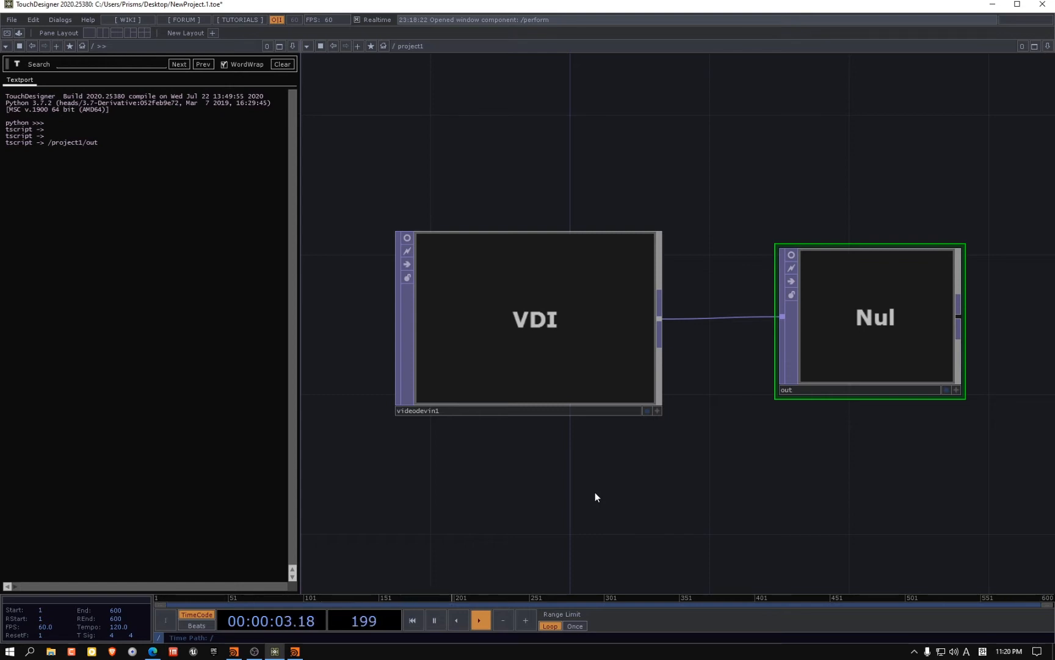
# Go up to the root network, move project1 up and to the left, and toggle its viewer flag off and on
pyautogui.press('u')
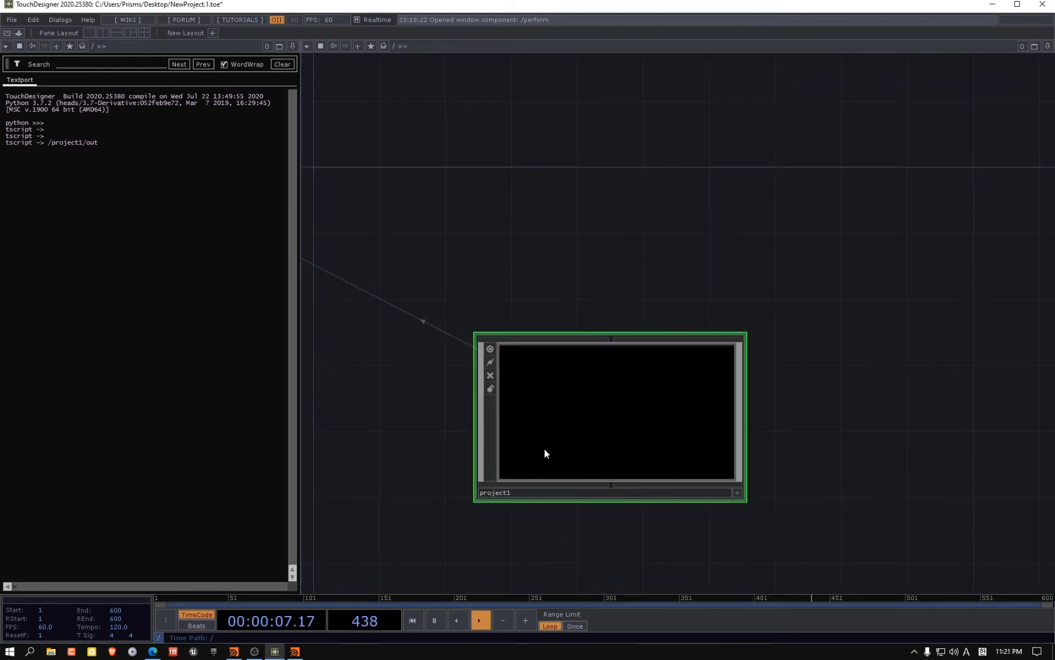
pyautogui.moveTo(544, 450); pyautogui.dragTo(490, 369)
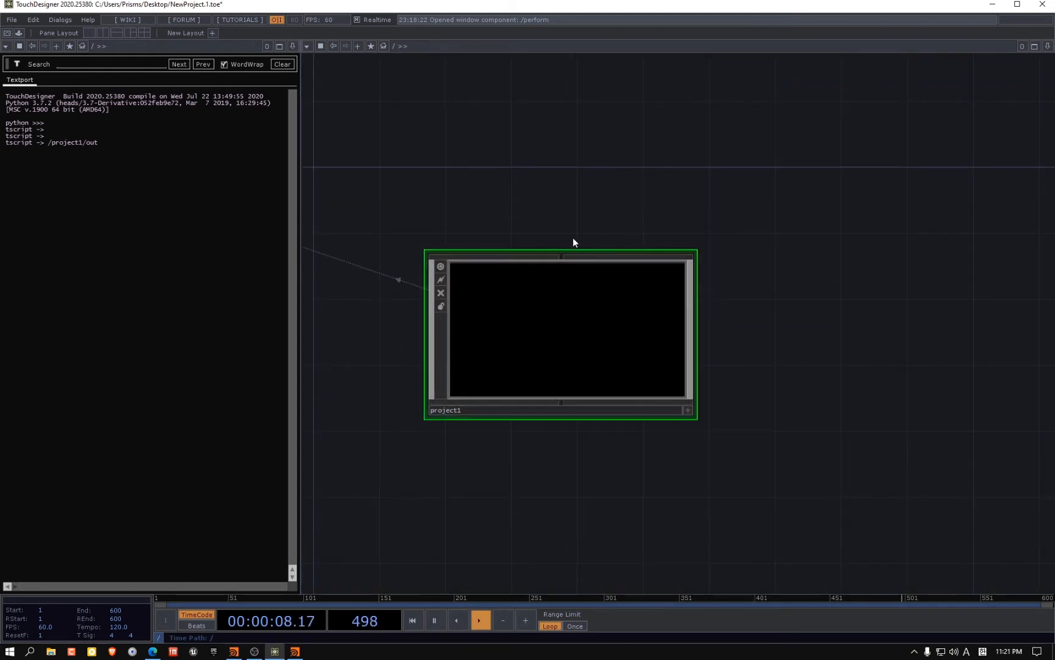
pyautogui.click(437, 268)
pyautogui.click(439, 268)
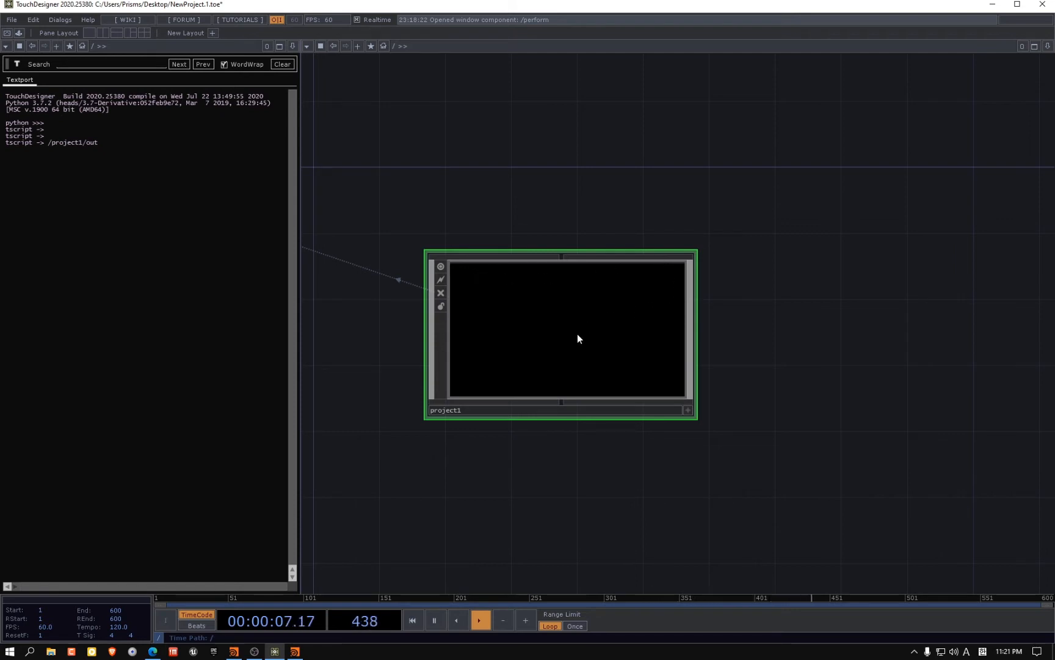
# Enter project1, toggle the viewer flags of videodevin1 and out, and return to the root network
pyautogui.press('i')
pyautogui.click(412, 239)
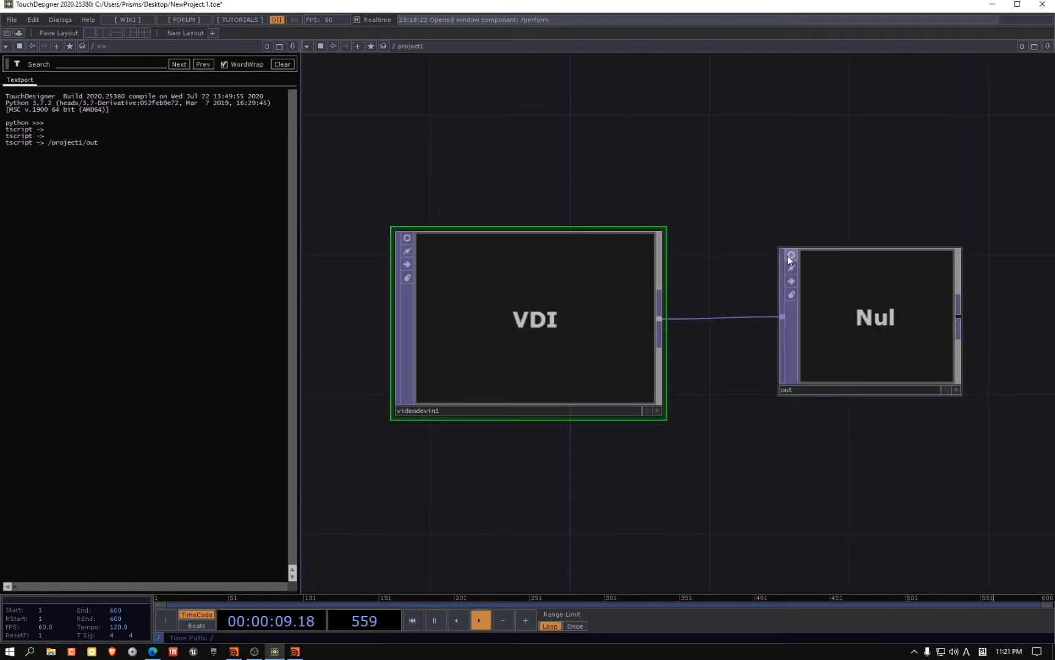
pyautogui.click(791, 254)
pyautogui.press('u')
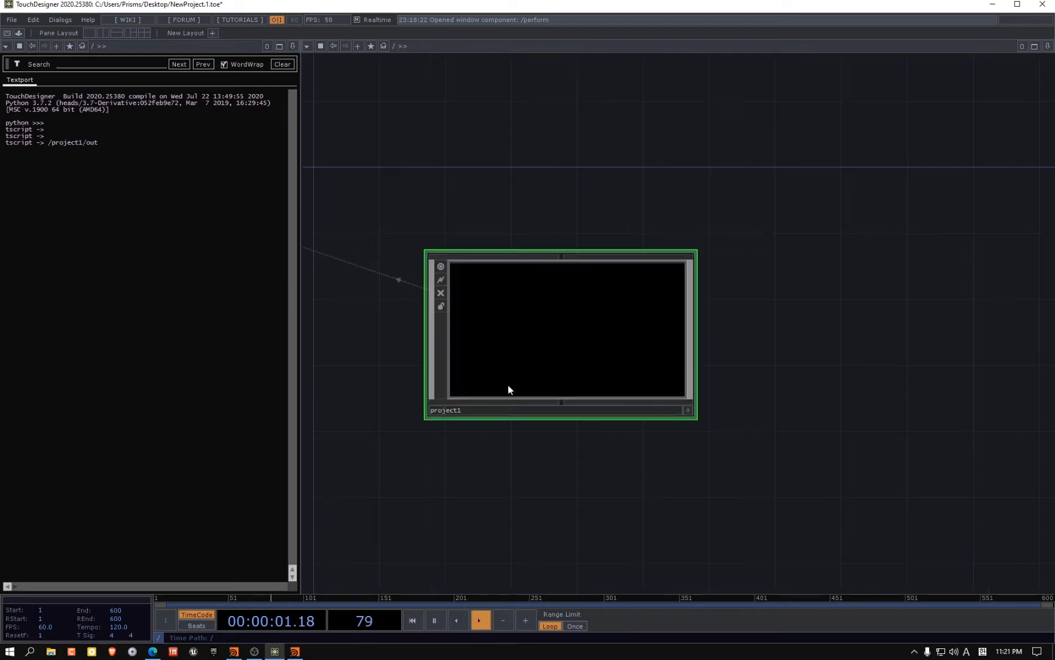
# Enter Perform Mode briefly, return to Designer Mode and move the project1 component further left in the root network
pyautogui.press('F1')
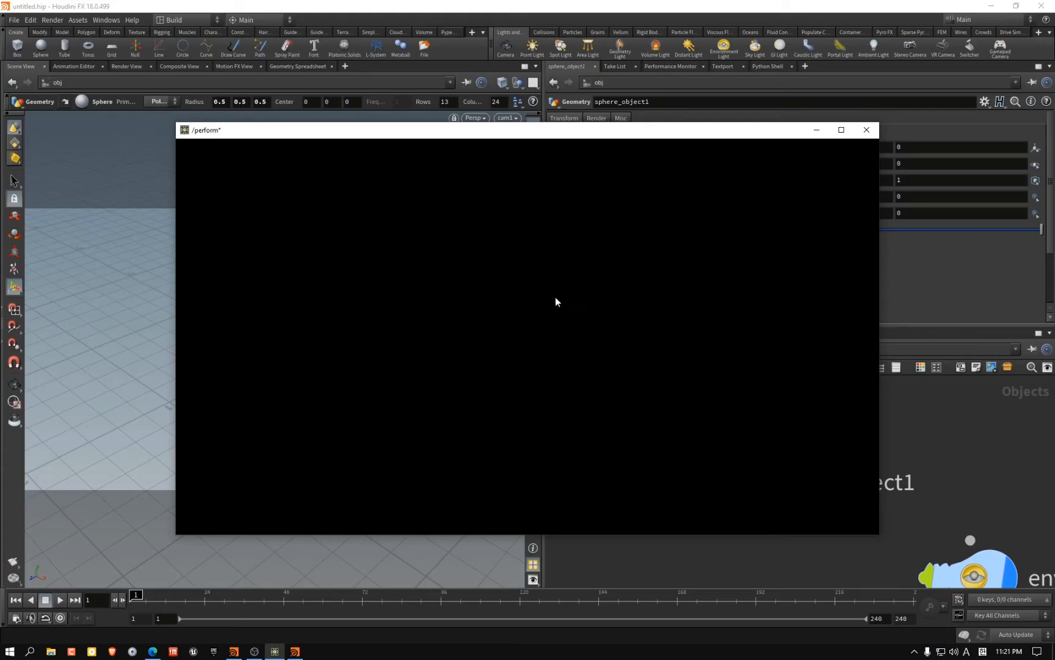
pyautogui.press('Escape')
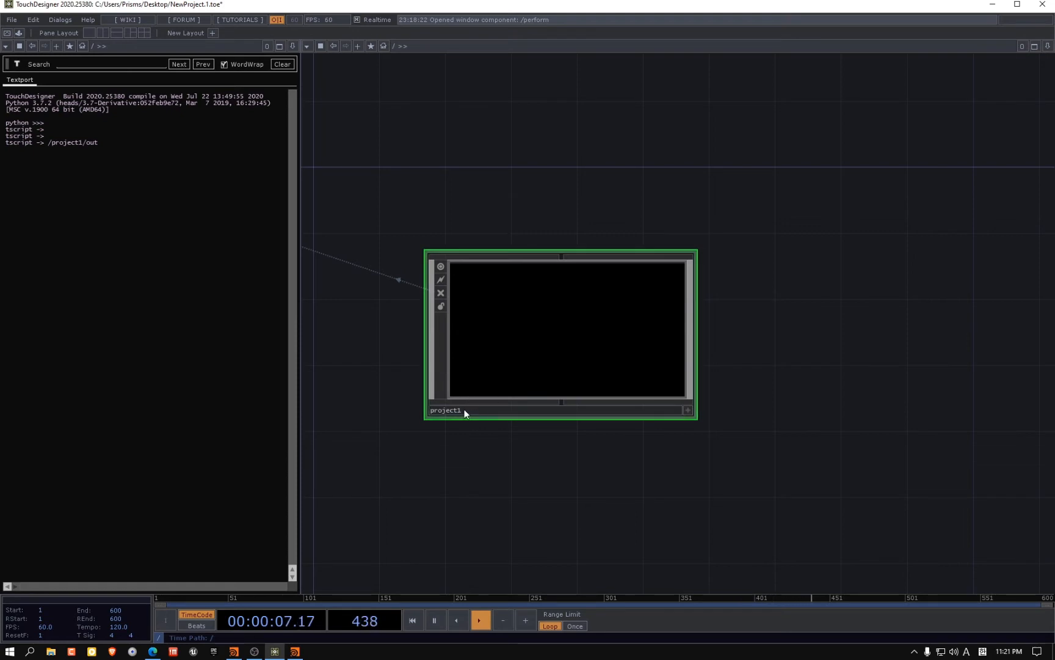
pyautogui.moveTo(557, 353); pyautogui.dragTo(443, 381)
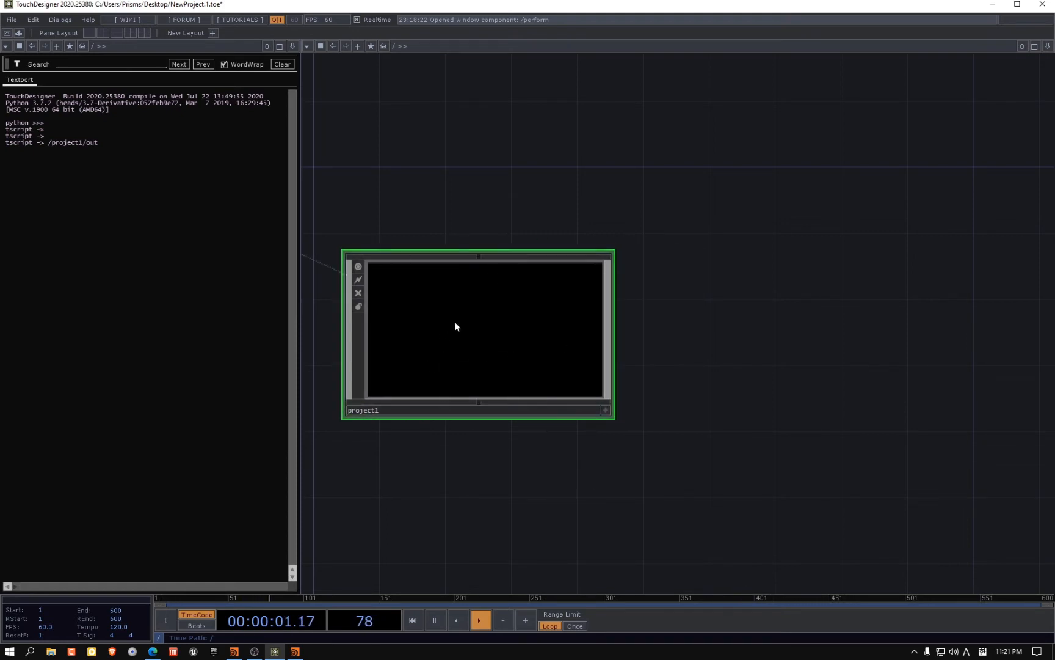
# Show project1's parameters and change the TouchDesigner layout to a single network pane, glancing briefly at Houdini for comparison
pyautogui.scroll(-3, 454, 321)
pyautogui.scroll(3, 476, 341)
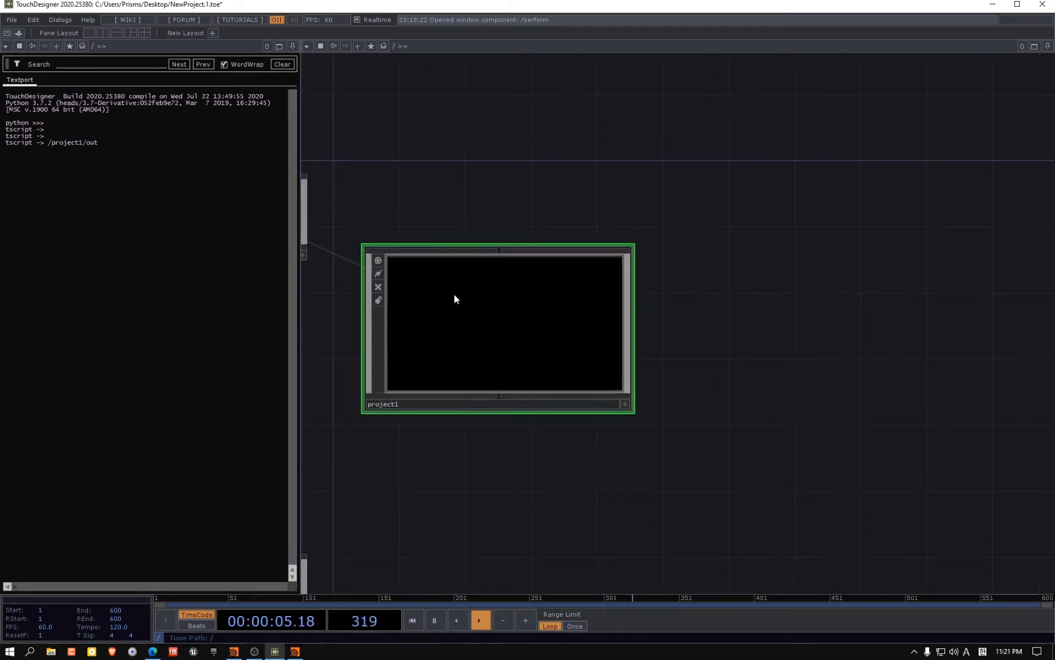
pyautogui.press('p')
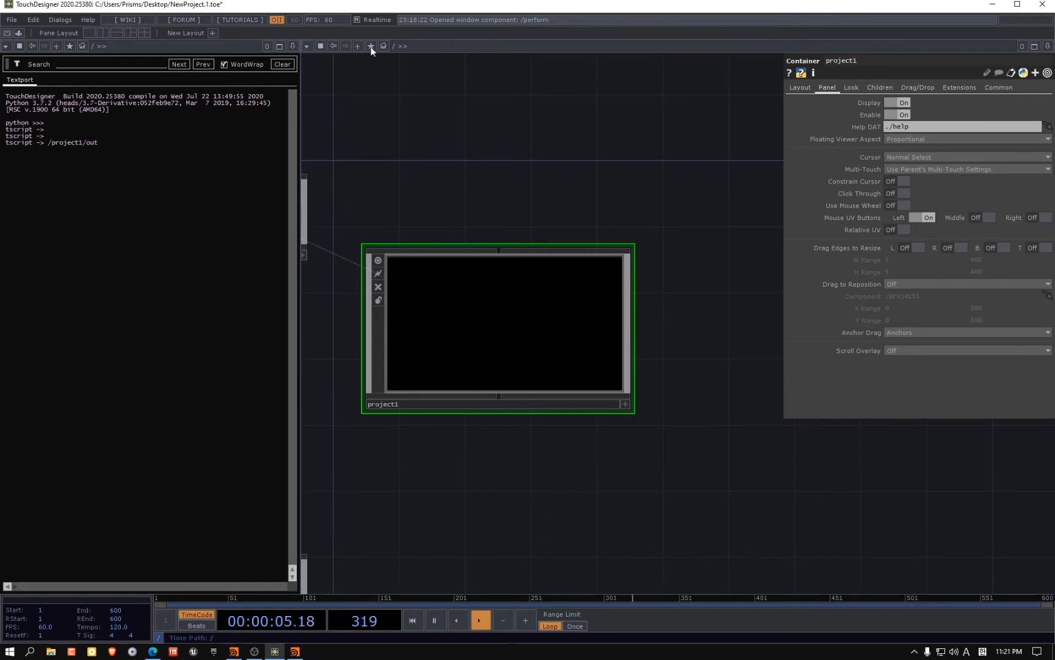
pyautogui.click(90, 32)
pyautogui.click(295, 651)
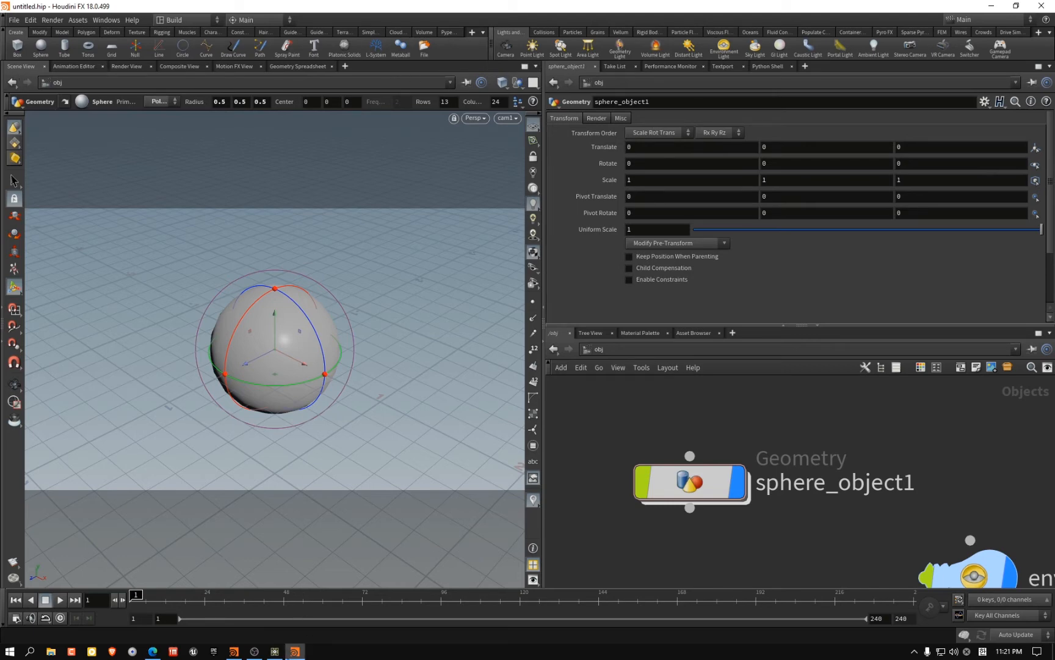
pyautogui.click(275, 651)
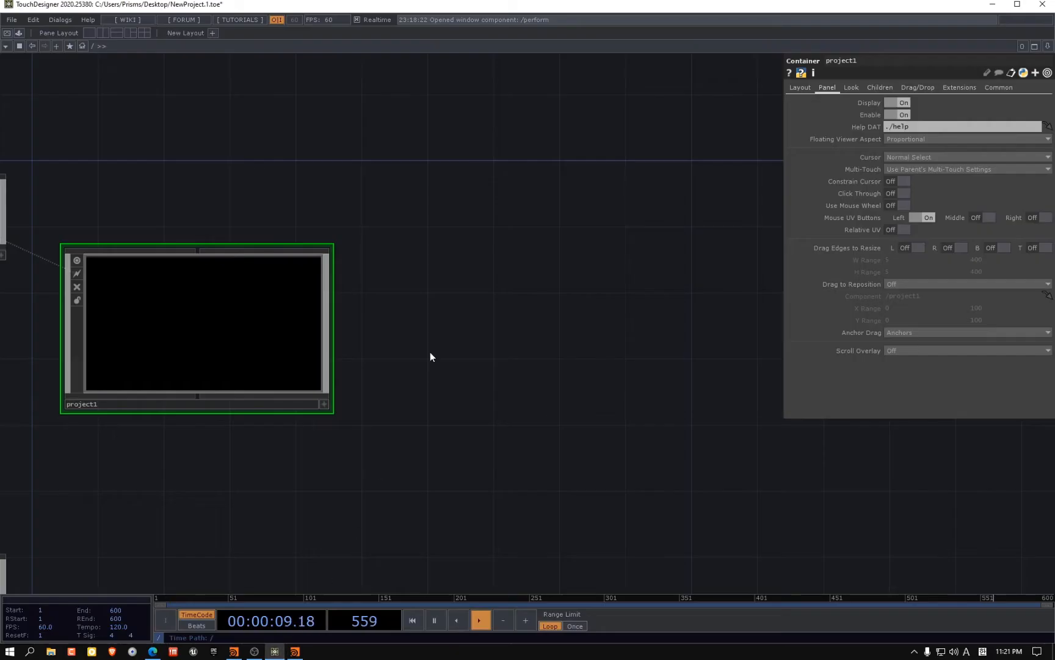
# Move project1 farther to the right of perform in the root network and toggle the parameter window off and on
pyautogui.press('h')
pyautogui.scroll(-3, 650, 318)
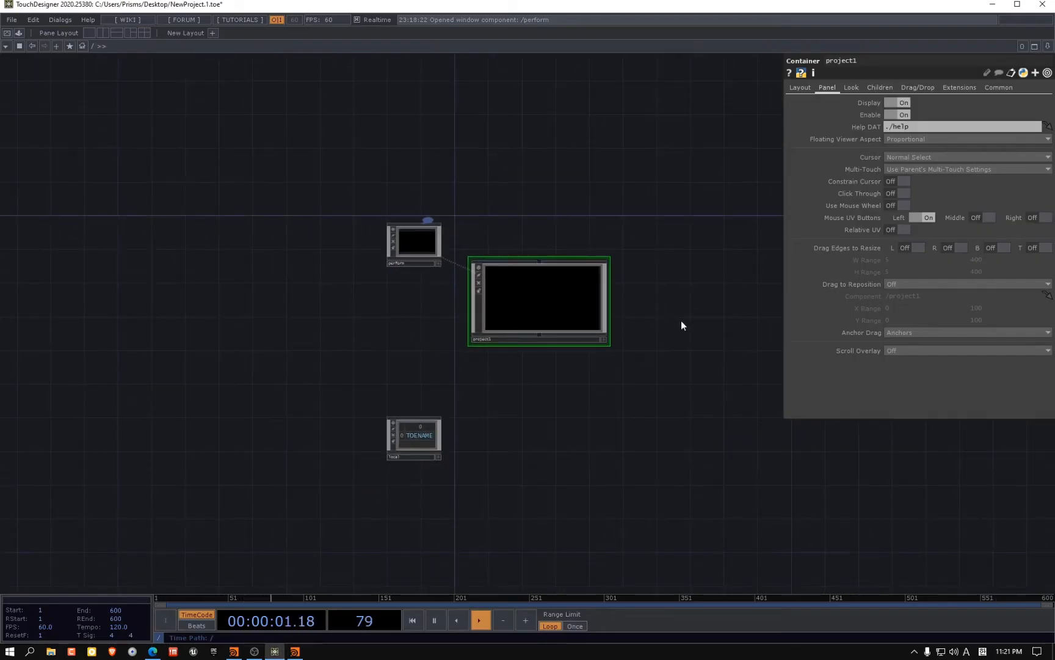
pyautogui.press('p')
pyautogui.press('p')
pyautogui.moveTo(709, 330); pyautogui.dragTo(540, 418)
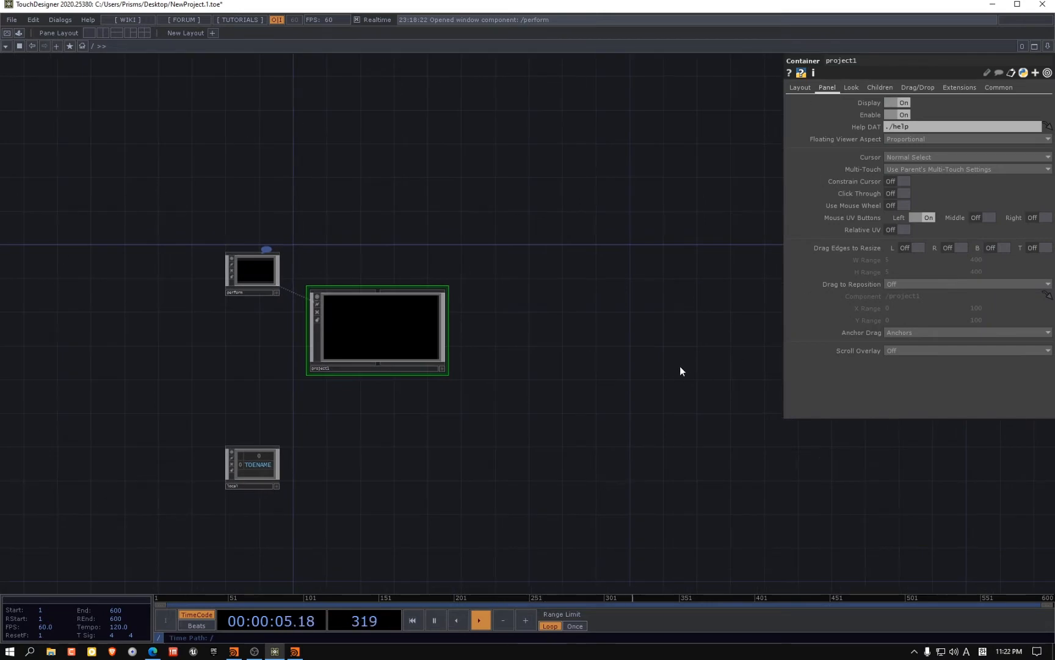
pyautogui.moveTo(388, 338); pyautogui.dragTo(480, 346)
pyautogui.press('p')
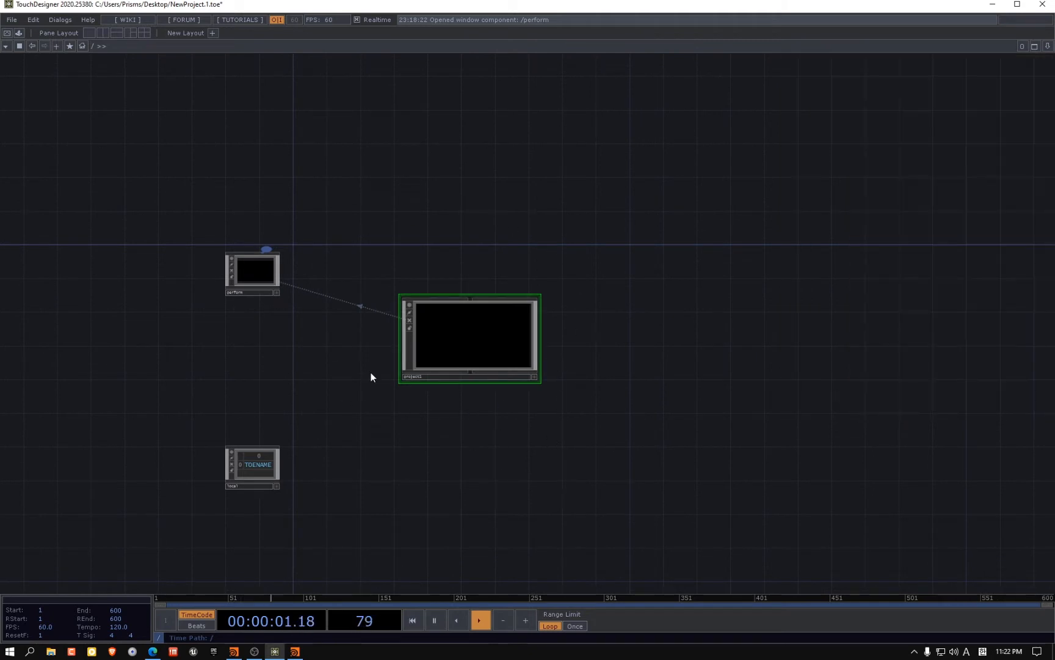
pyautogui.press('p')
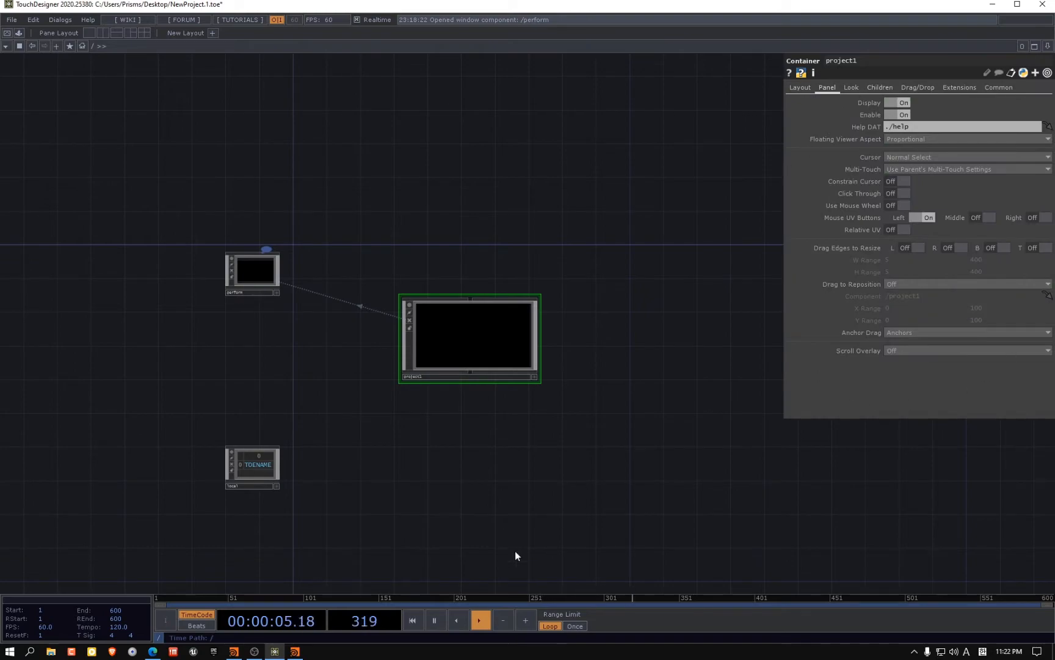
# Switch to Houdini and close the parameter editor pane with all its tabs
pyautogui.click(299, 652)
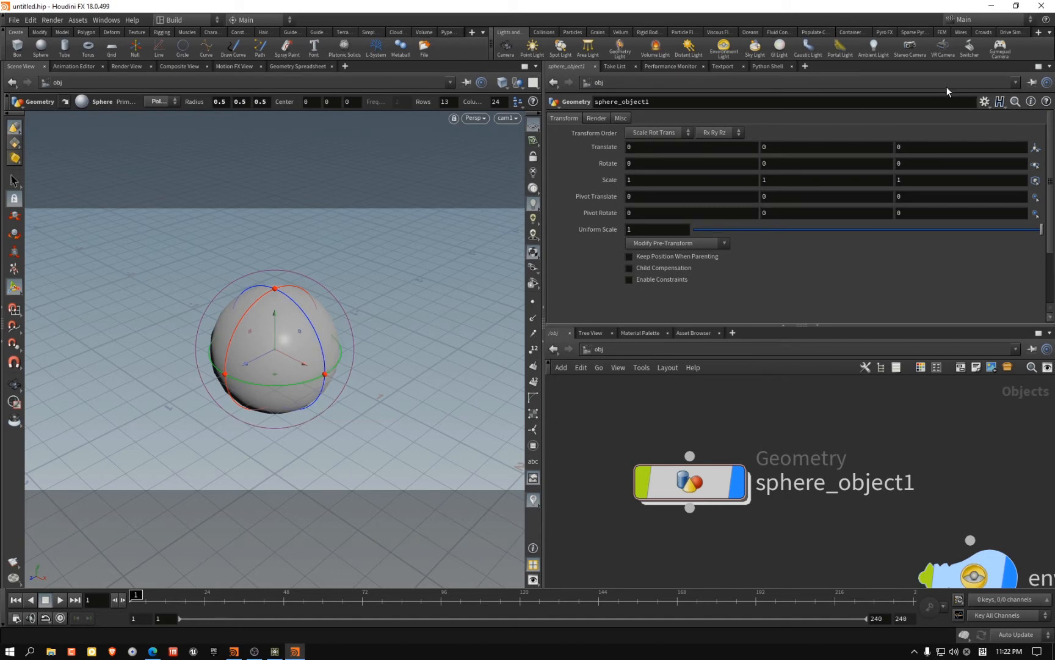
pyautogui.click(1049, 66)
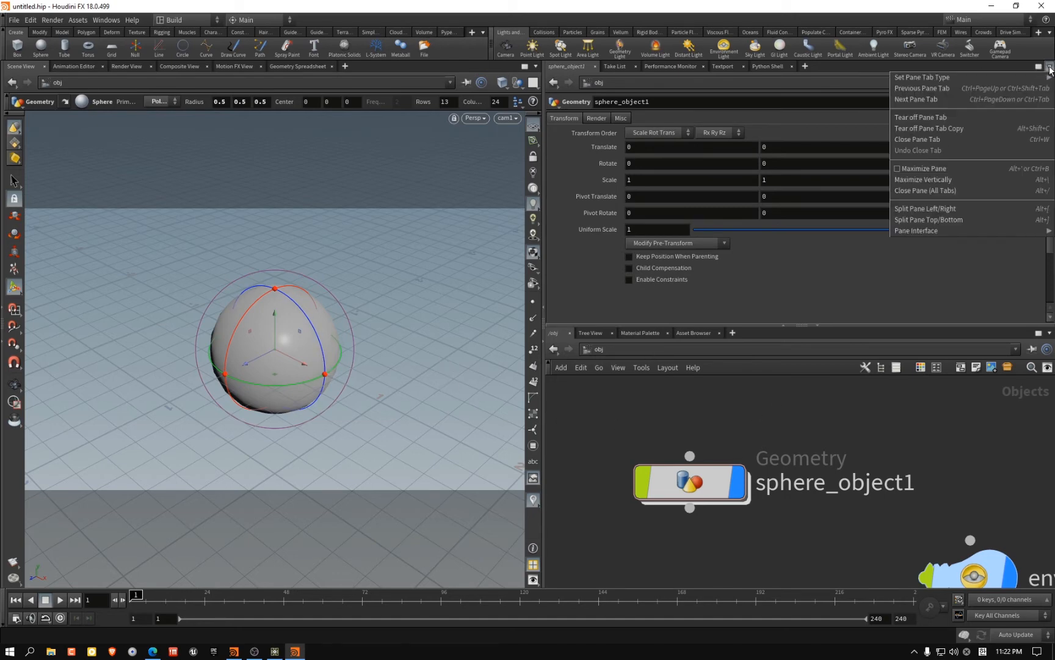
pyautogui.click(927, 191)
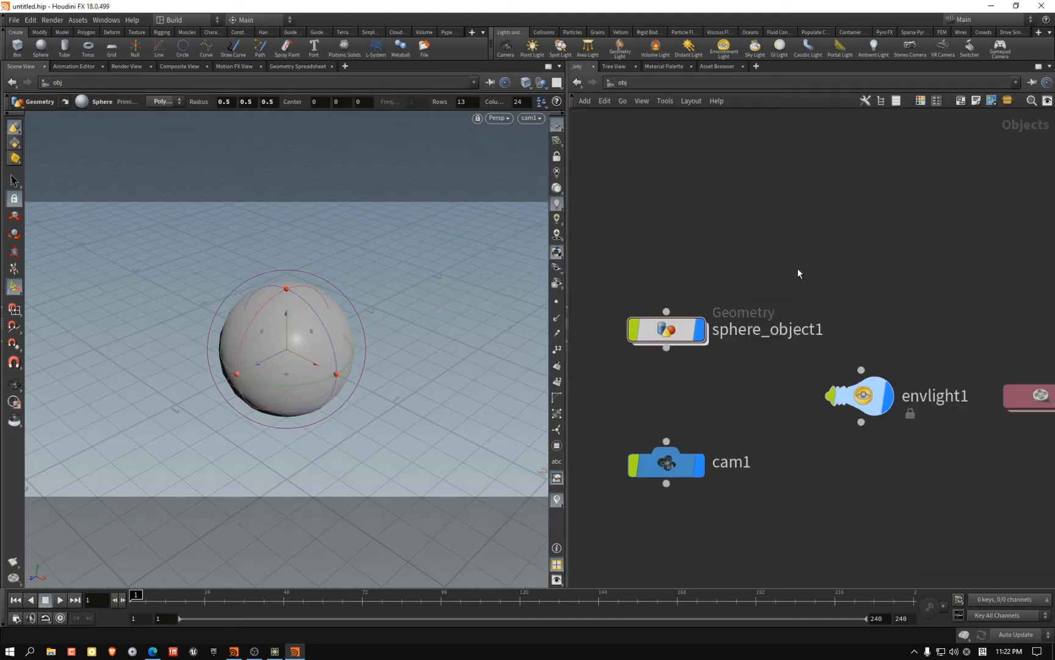
# Switch to TouchDesigner, enter project1, and turn the viewer off on out and on for videodevin1
pyautogui.click(276, 649)
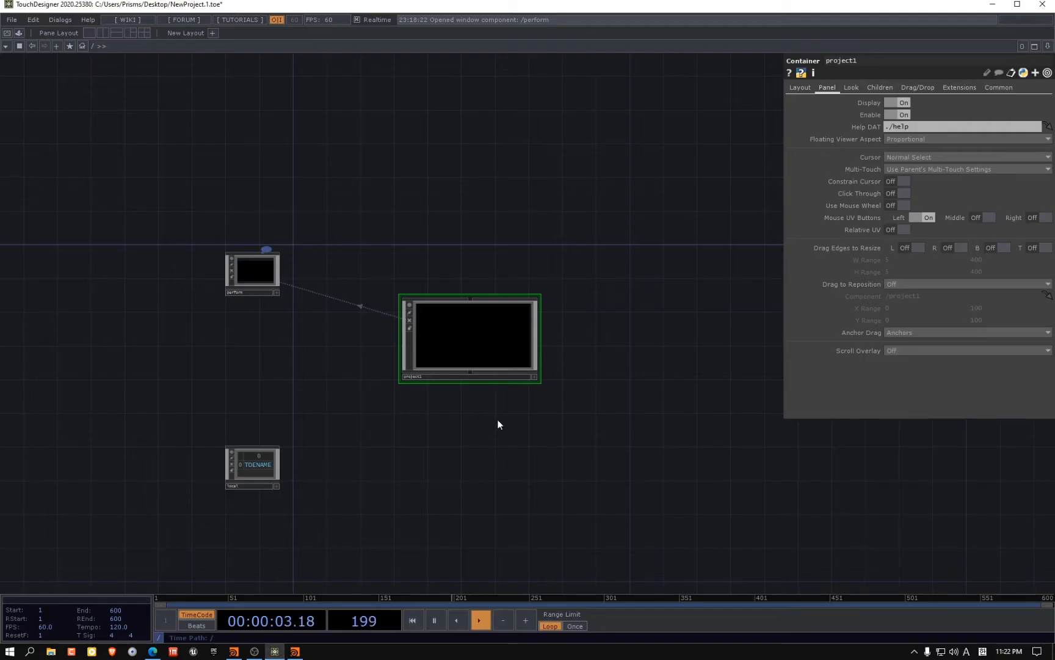
pyautogui.press('i')
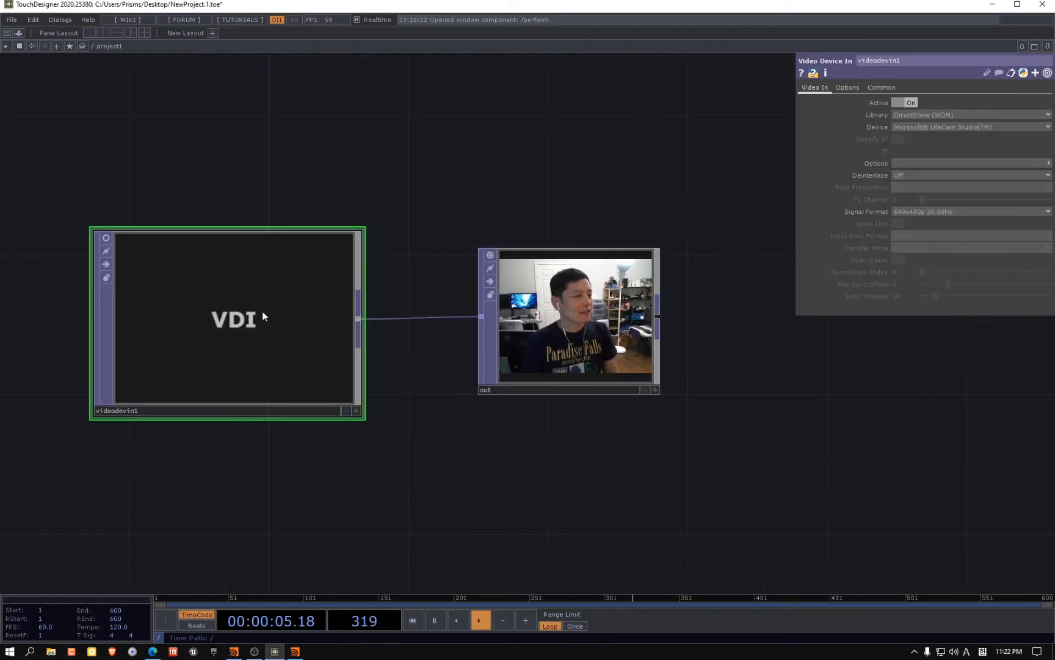
pyautogui.click(490, 254)
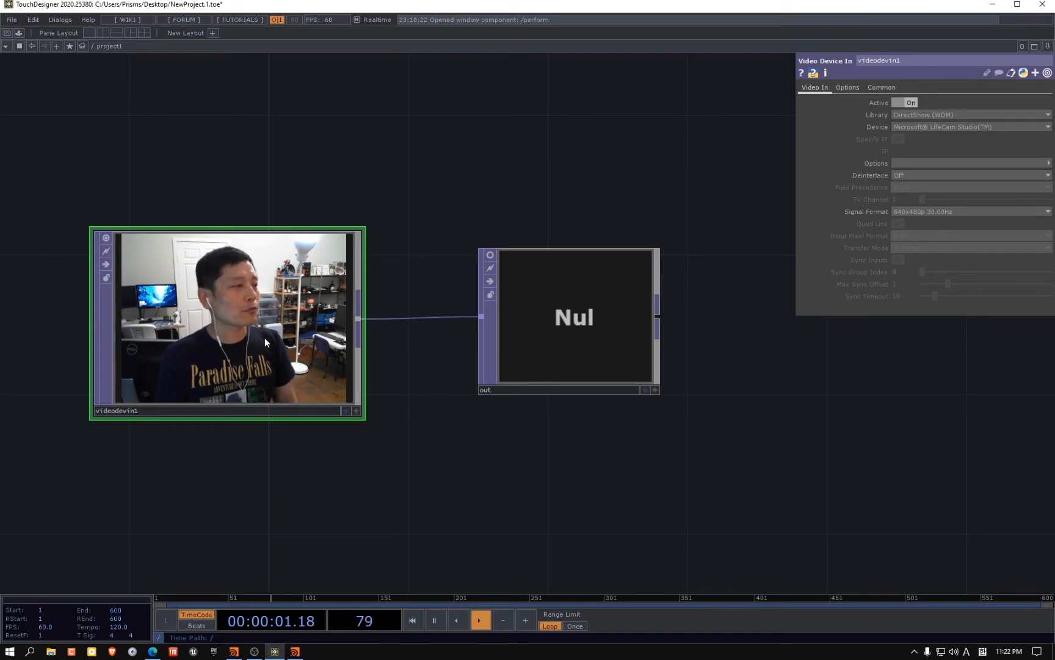
# Inspect videodevin1's live viewer up close and turn its viewer flag off
pyautogui.scroll(-3, 264, 338)
pyautogui.scroll(5, 200, 325)
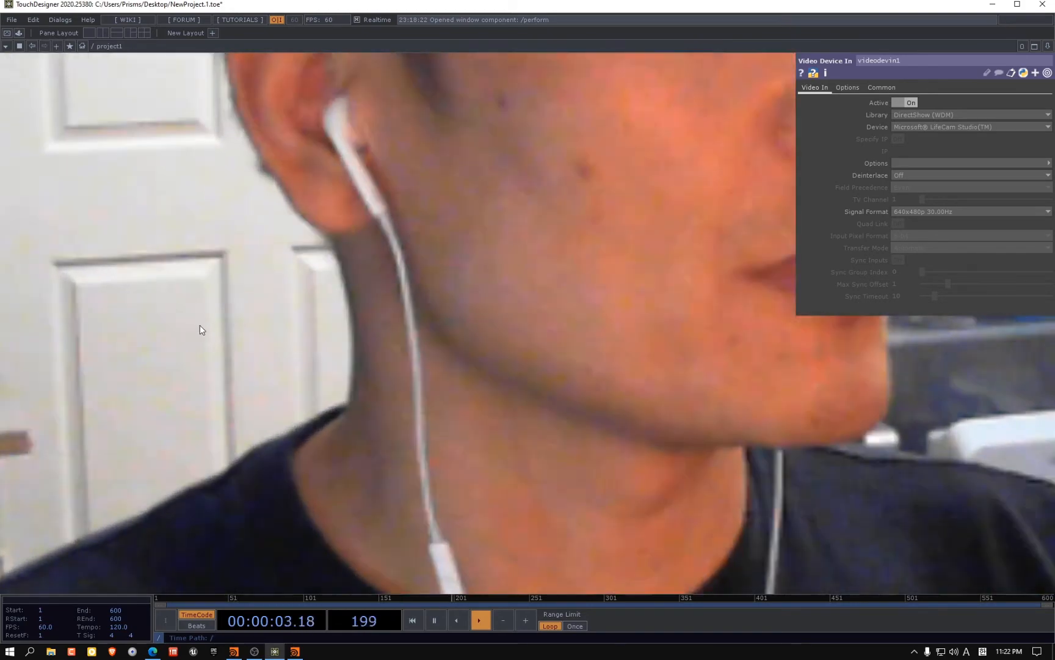
pyautogui.scroll(-2, 202, 325)
pyautogui.scroll(-5, 202, 325)
pyautogui.scroll(3, 201, 326)
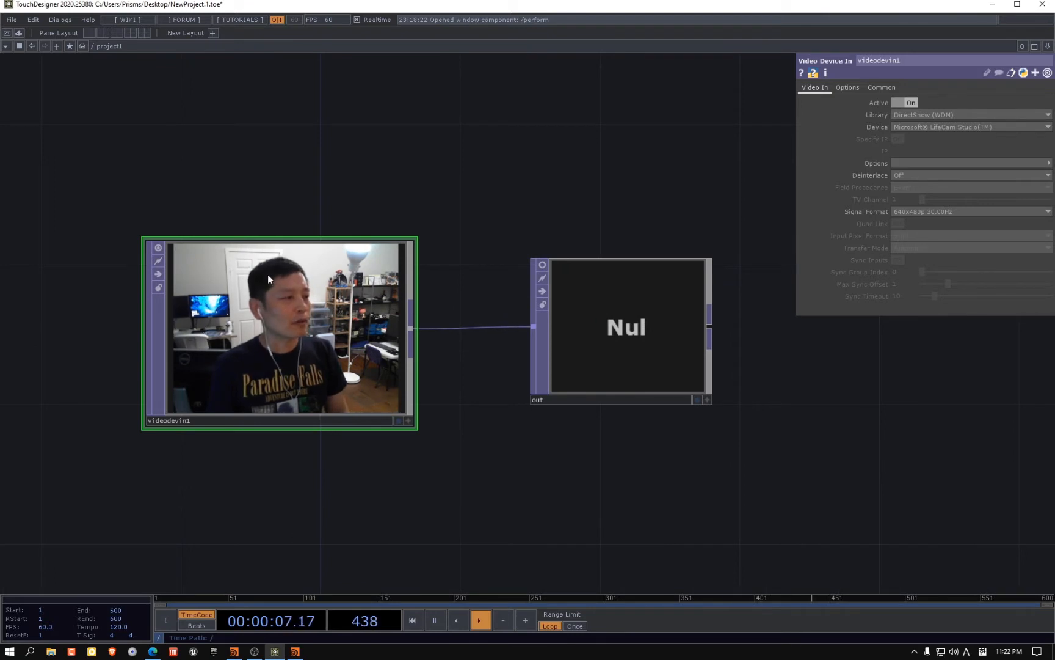
pyautogui.click(159, 248)
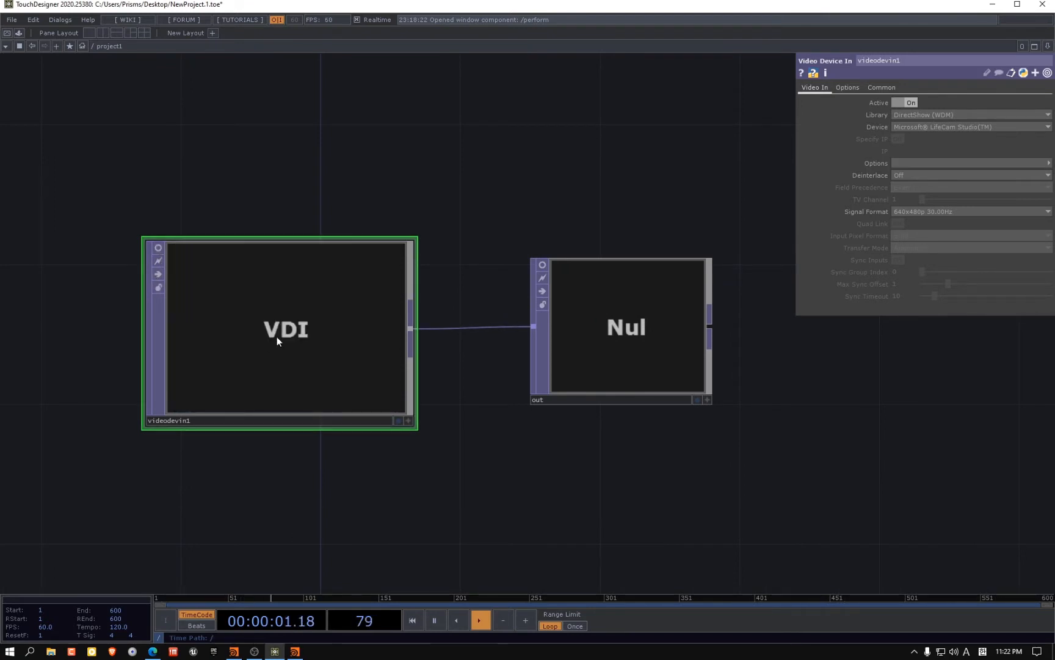
# Toggle videodevin1's display flag on and off to preview its image behind the network, leaving it off
pyautogui.scroll(-3, 278, 336)
pyautogui.scroll(3, 168, 318)
pyautogui.press('d')
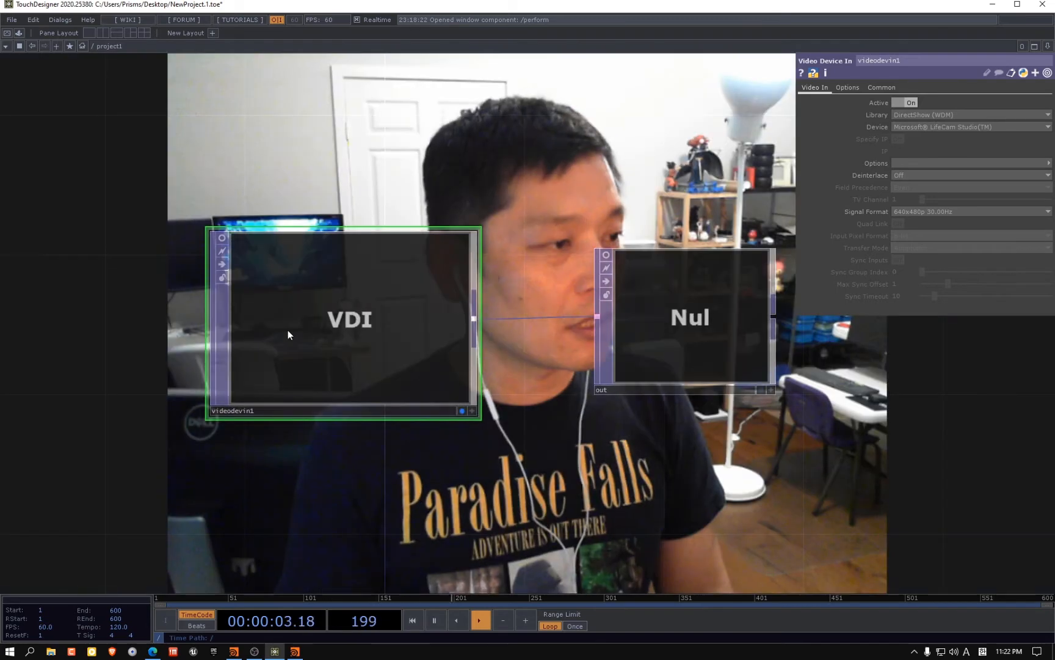
pyautogui.press('d')
pyautogui.press('d')
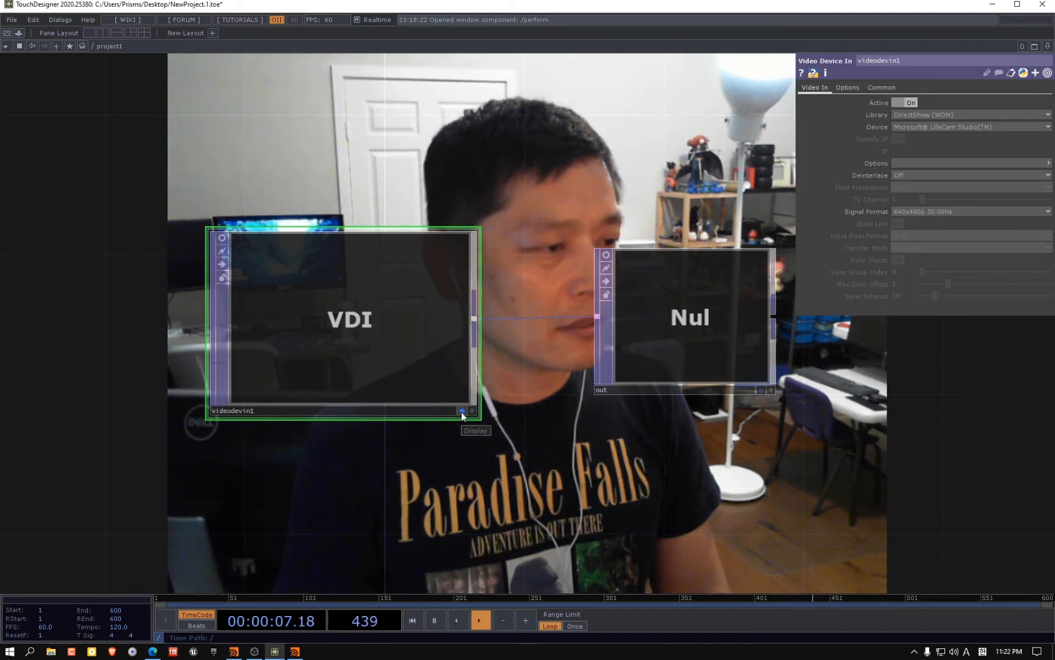
pyautogui.press('d')
pyautogui.press('d')
pyautogui.press('d')
pyautogui.press('d')
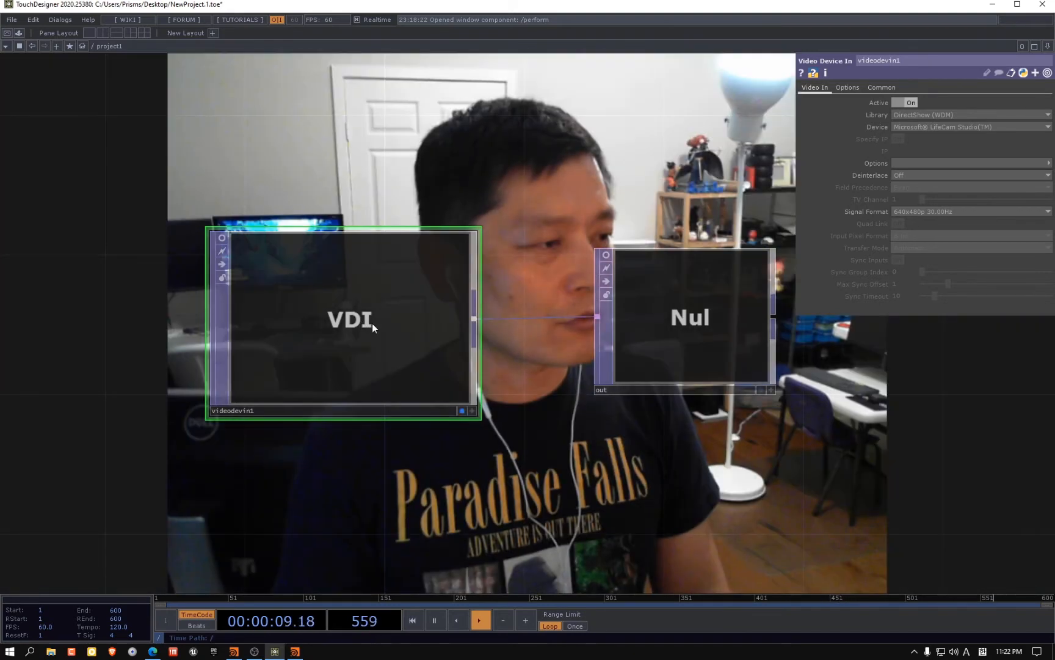
pyautogui.press('d')
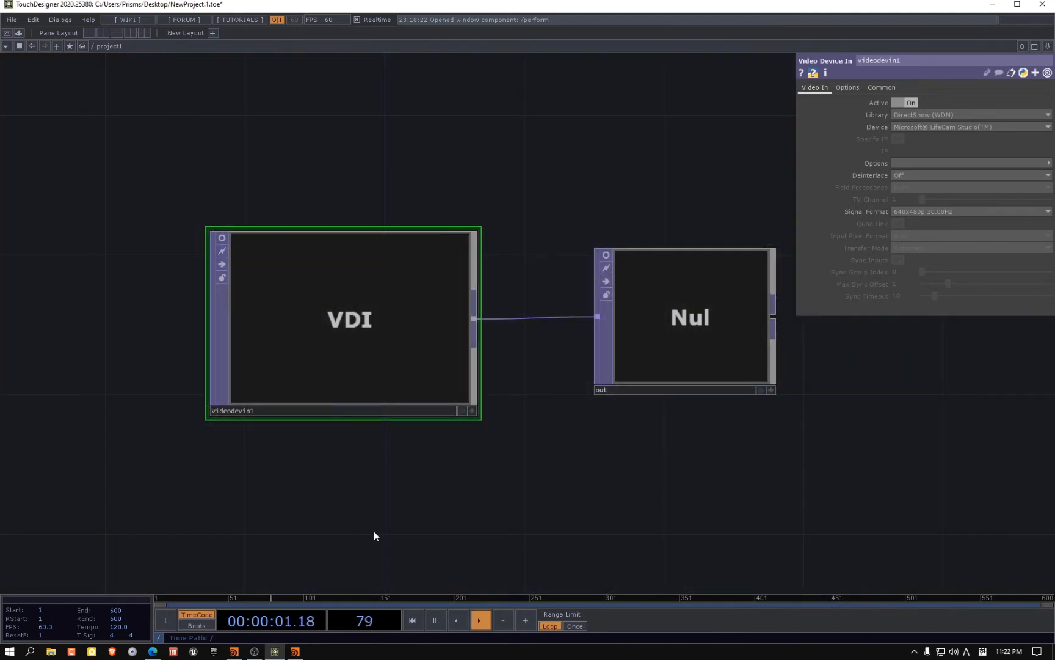
# Switch to Houdini, widen the network editor beside the scene view, and show sphere_object1's parameters inside the network
pyautogui.click(295, 651)
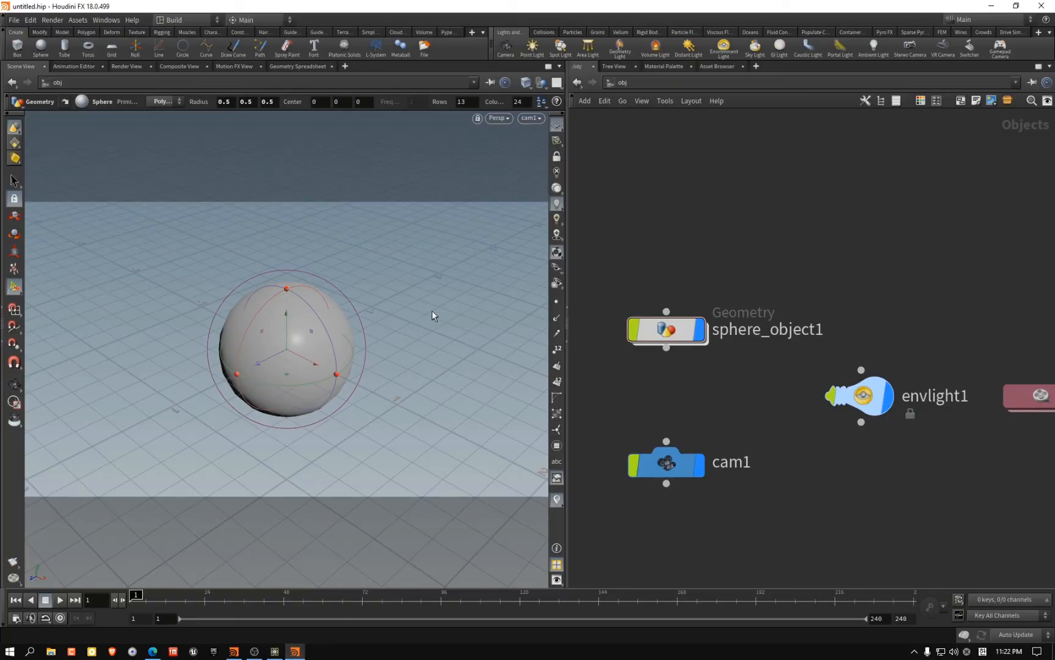
pyautogui.scroll(2, 638, 348)
pyautogui.moveTo(685, 333)
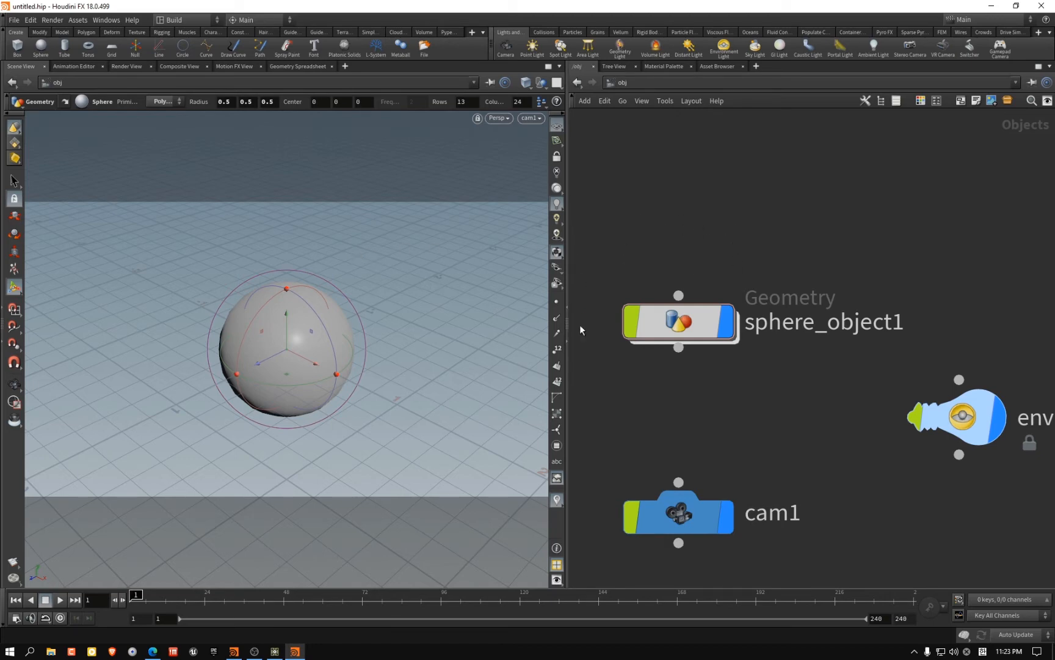
pyautogui.moveTo(566, 380); pyautogui.dragTo(365, 380)
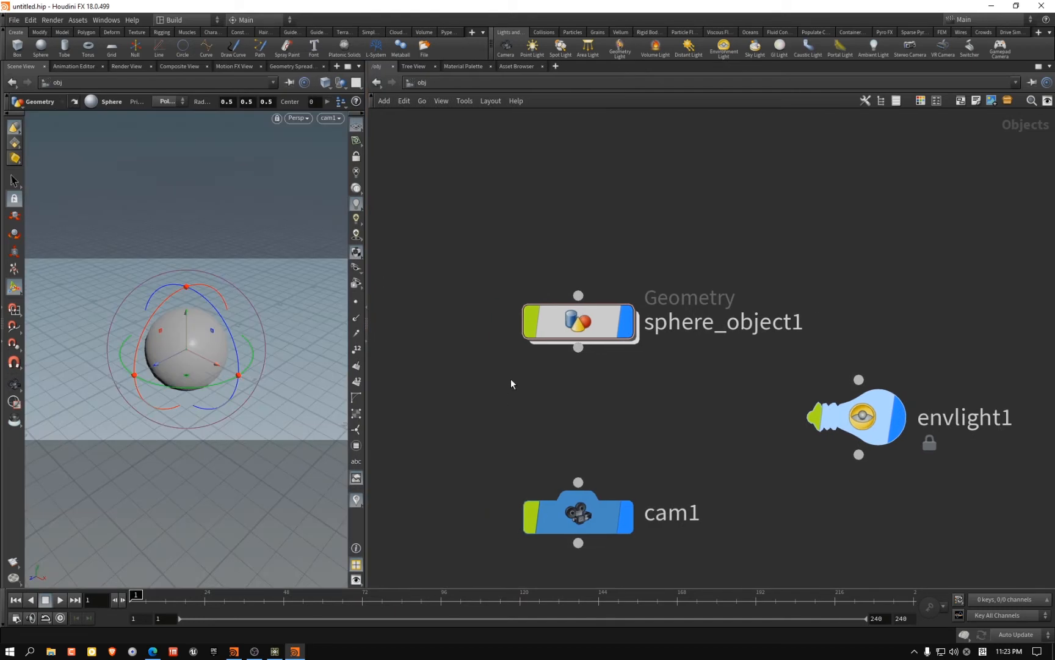
pyautogui.moveTo(625, 213); pyautogui.dragTo(452, 394)
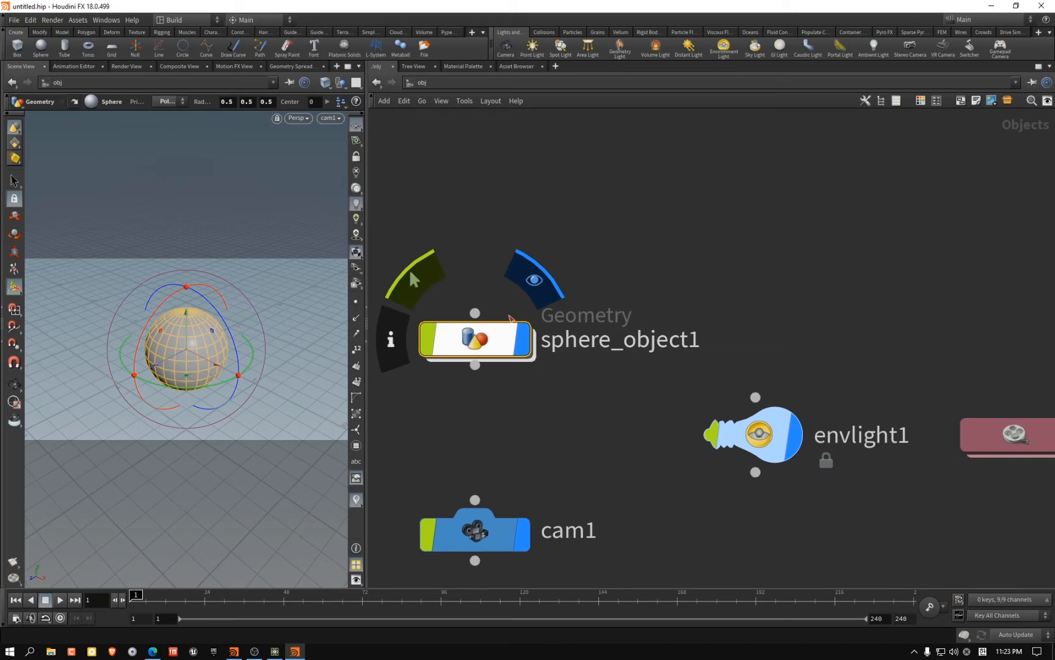
pyautogui.press('p')
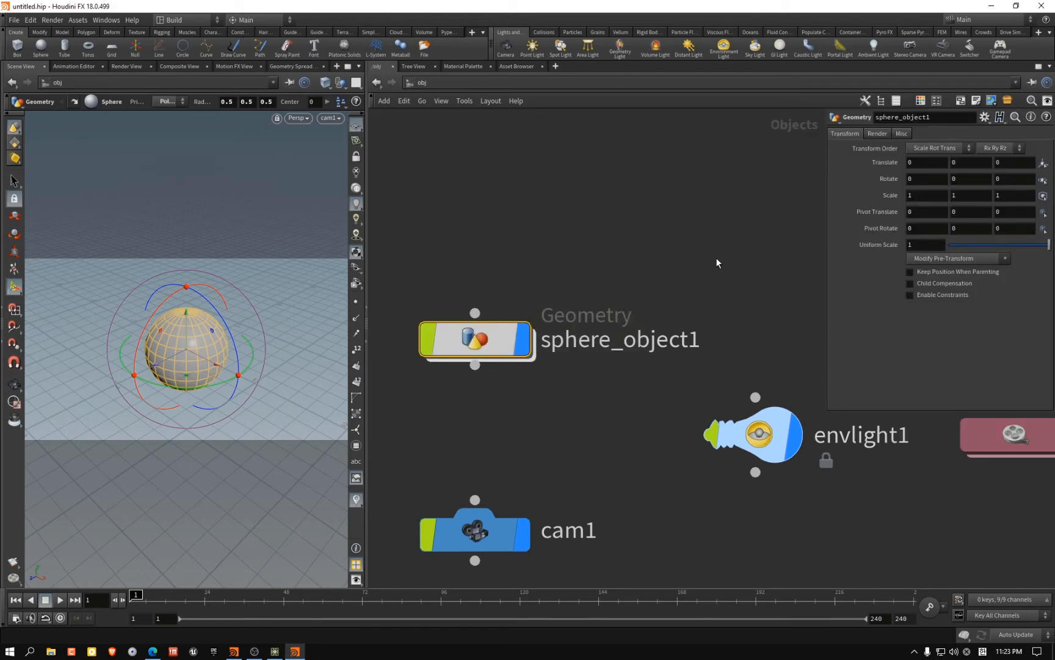
pyautogui.click(677, 286)
# Switch to TouchDesigner, return to the root network, and widen project1's parameter window
pyautogui.click(274, 652)
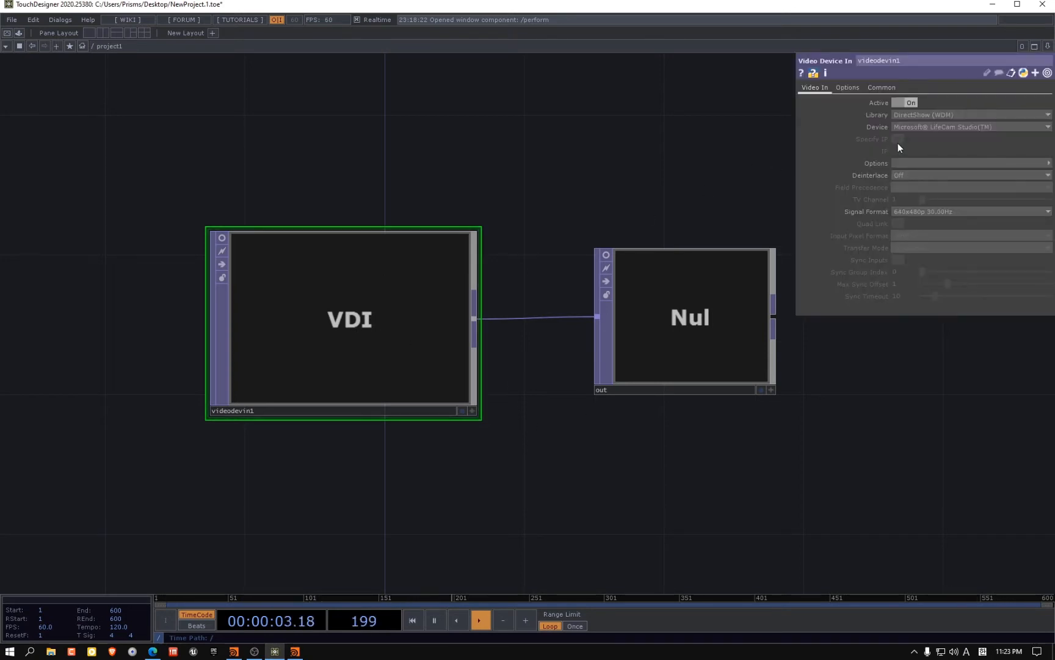
pyautogui.press('p')
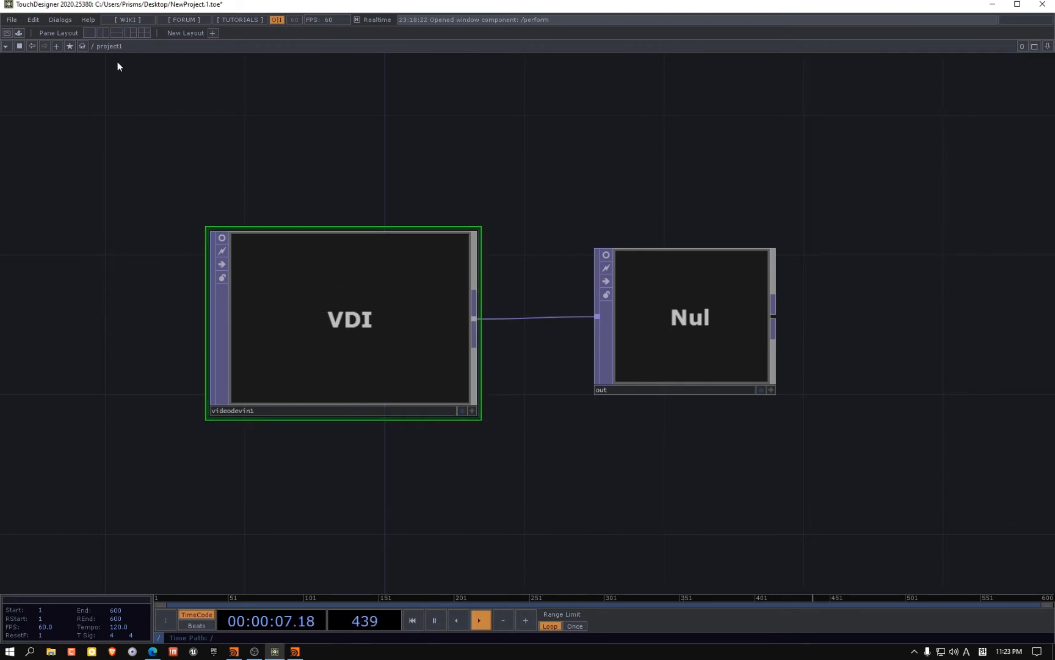
pyautogui.press('u')
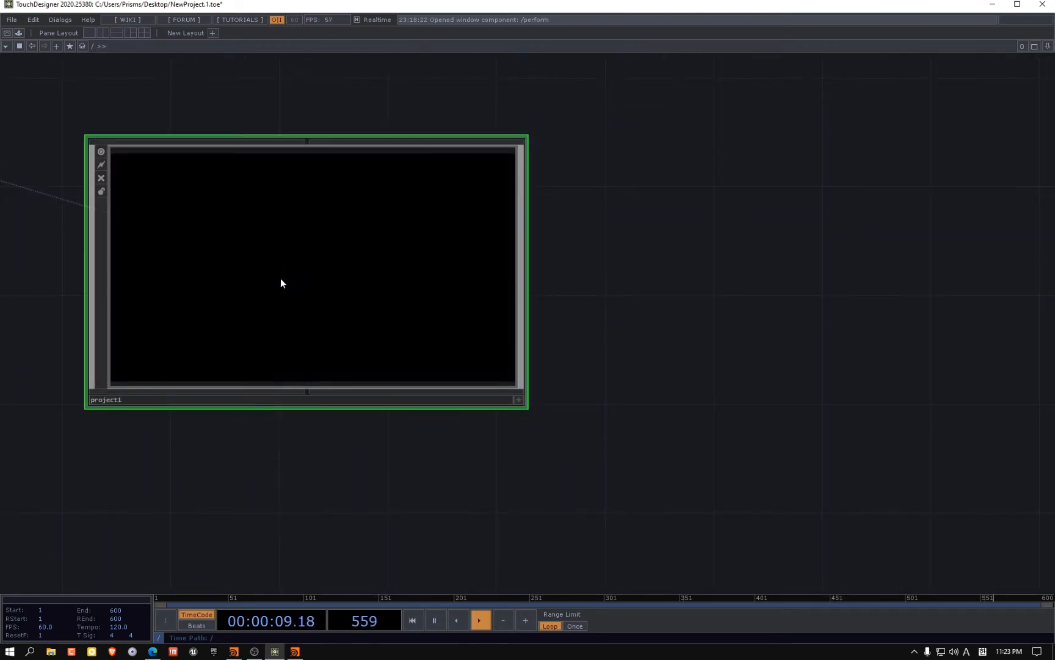
pyautogui.press('p')
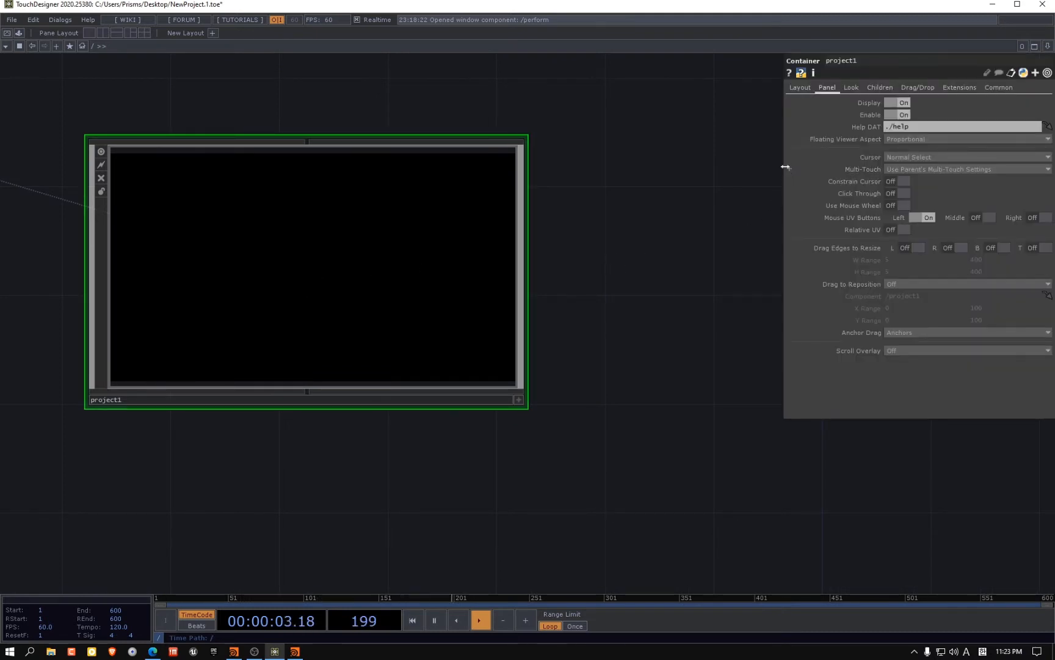
pyautogui.moveTo(787, 166); pyautogui.dragTo(615, 156)
# Look through project1's Layout and Panel parameter pages, finishing on Layout
pyautogui.click(630, 88)
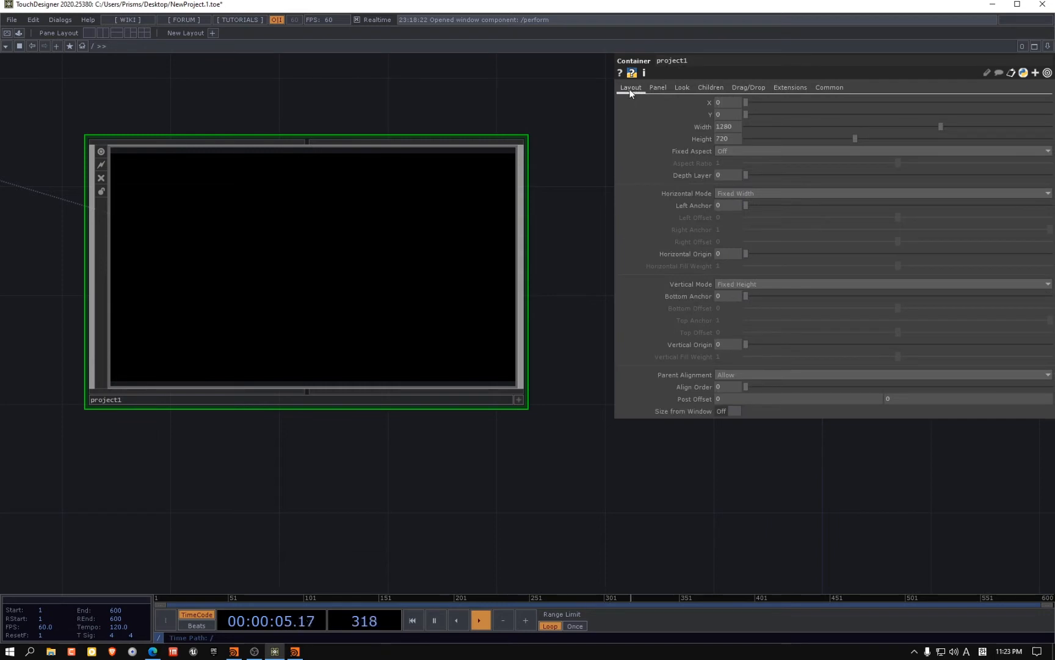
pyautogui.click(657, 88)
pyautogui.click(632, 87)
# View and close the About TouchDesigner information, and return to project1's Panel parameters
pyautogui.click(82, 18)
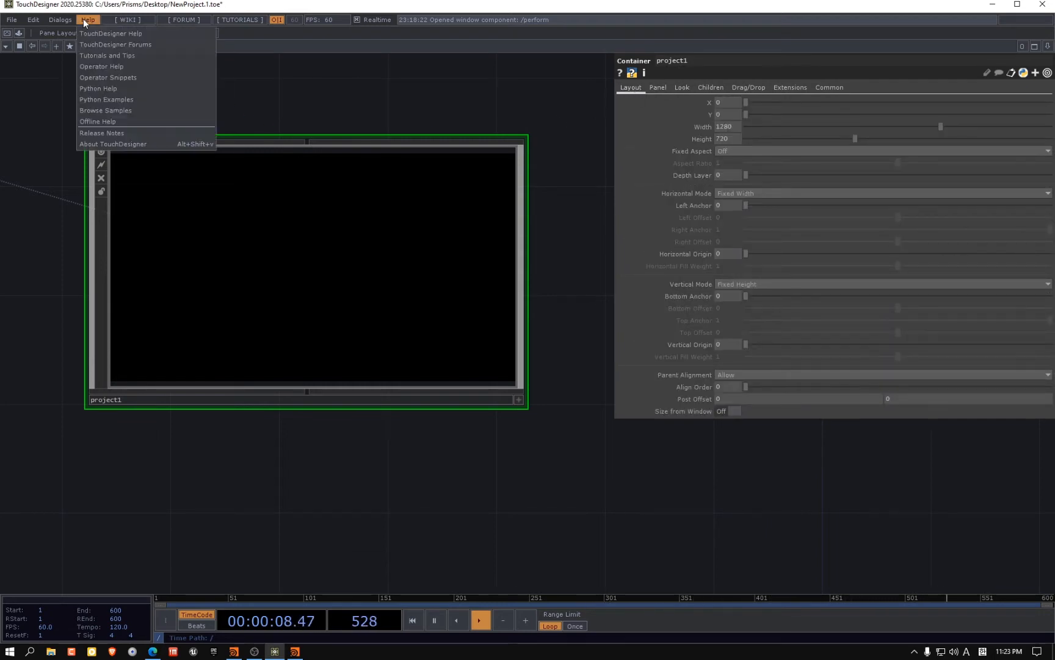
pyautogui.click(132, 144)
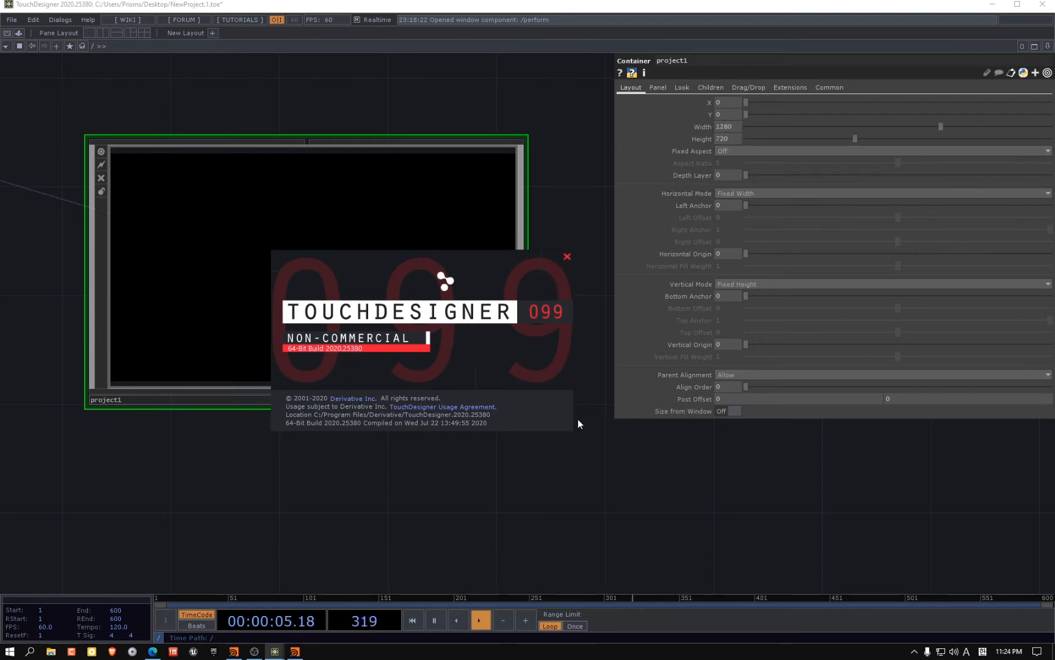
pyautogui.click(567, 256)
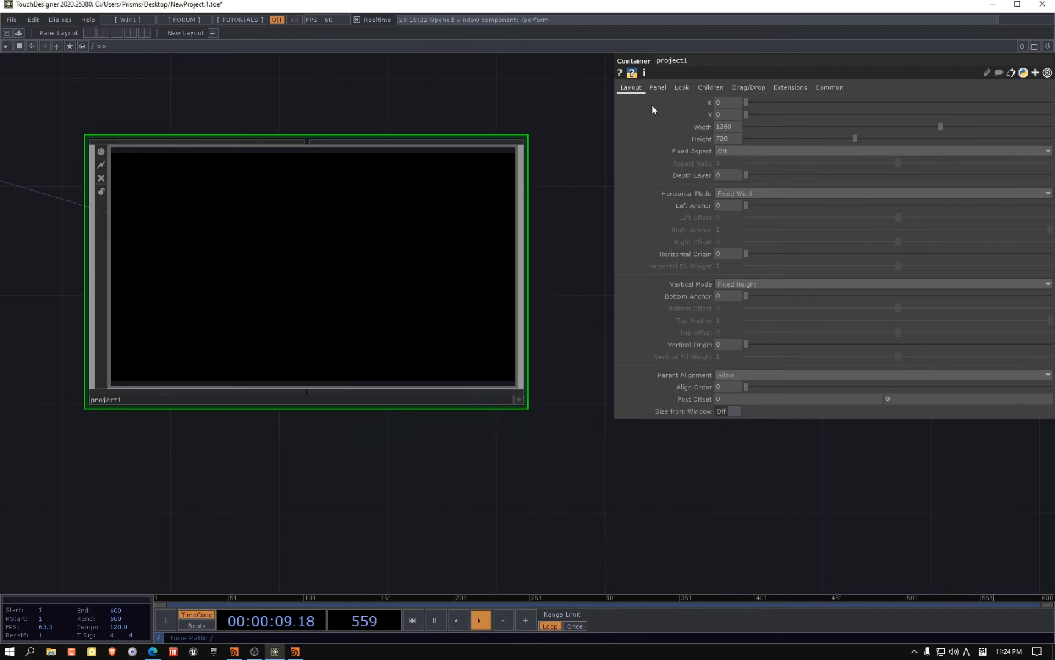
pyautogui.click(657, 89)
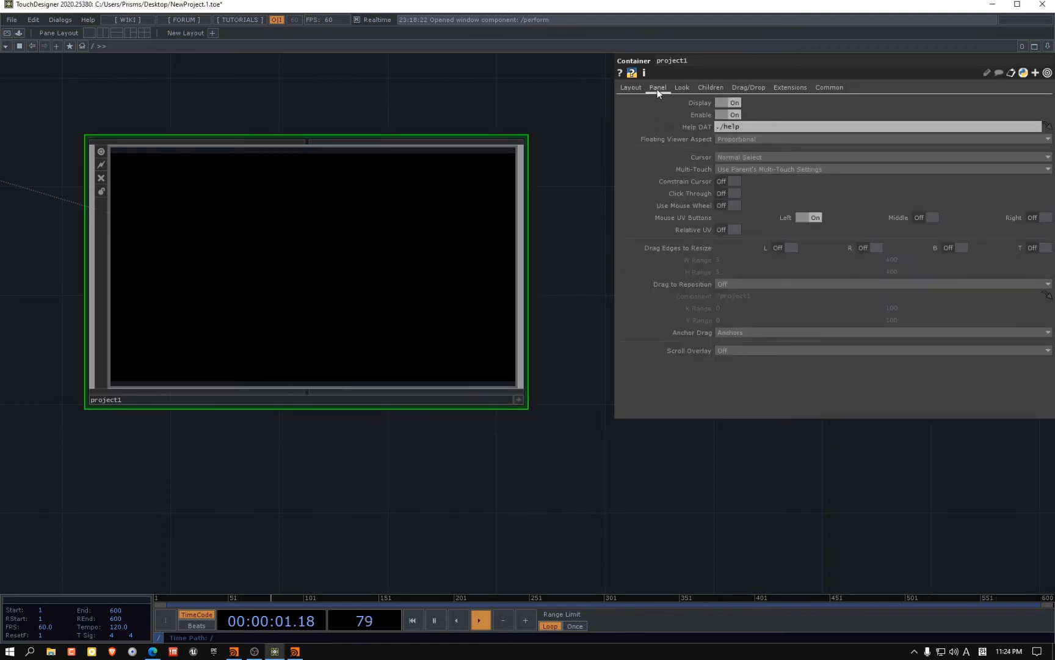
# Set the Background TOP on project1's Look page to ./out and check the Null's name inside the component
pyautogui.click(684, 88)
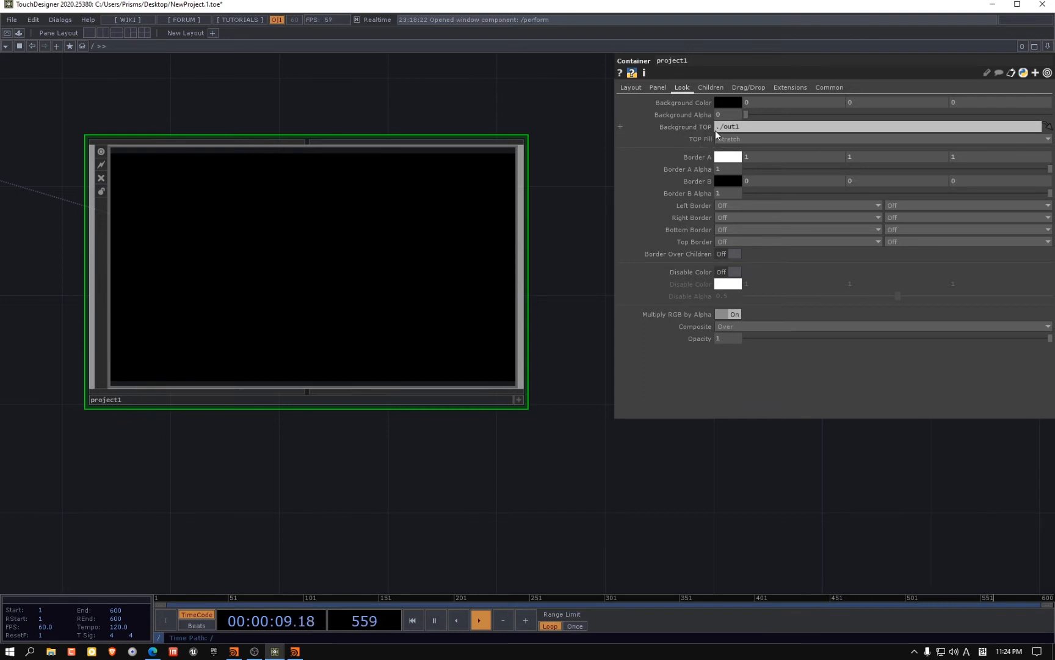
pyautogui.click(756, 127)
pyautogui.press('BackSpace')
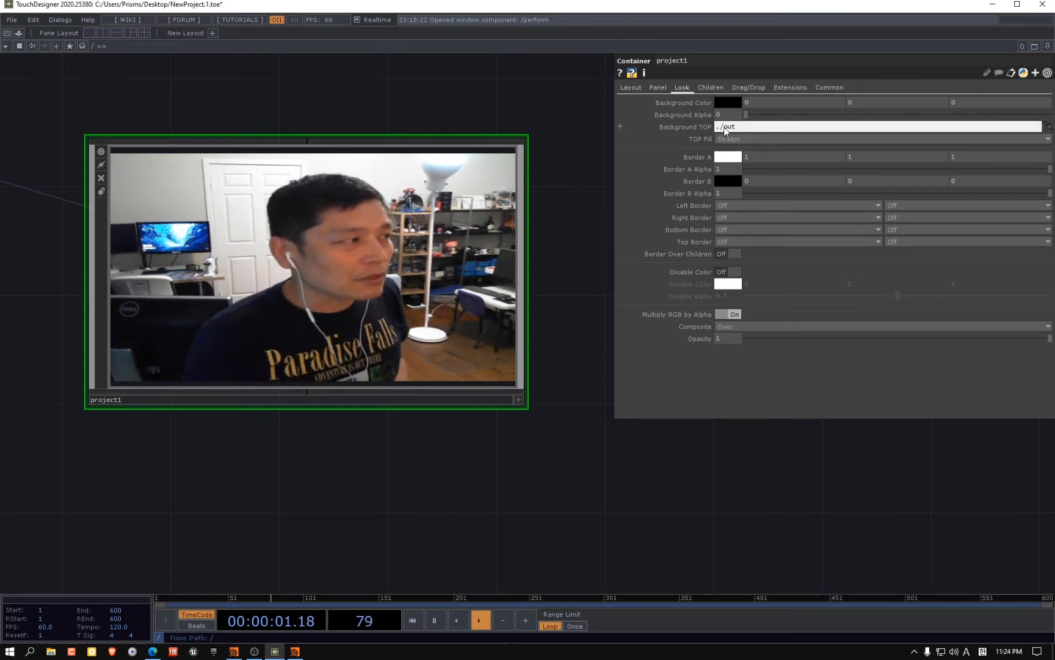
pyautogui.press('i')
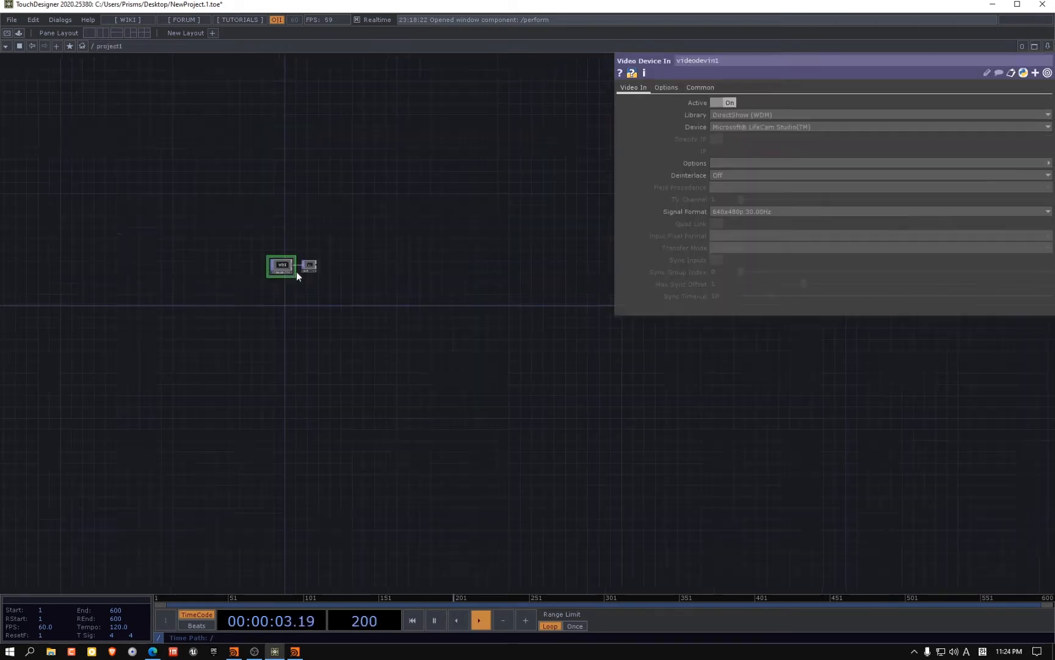
pyautogui.scroll(10, 270, 264)
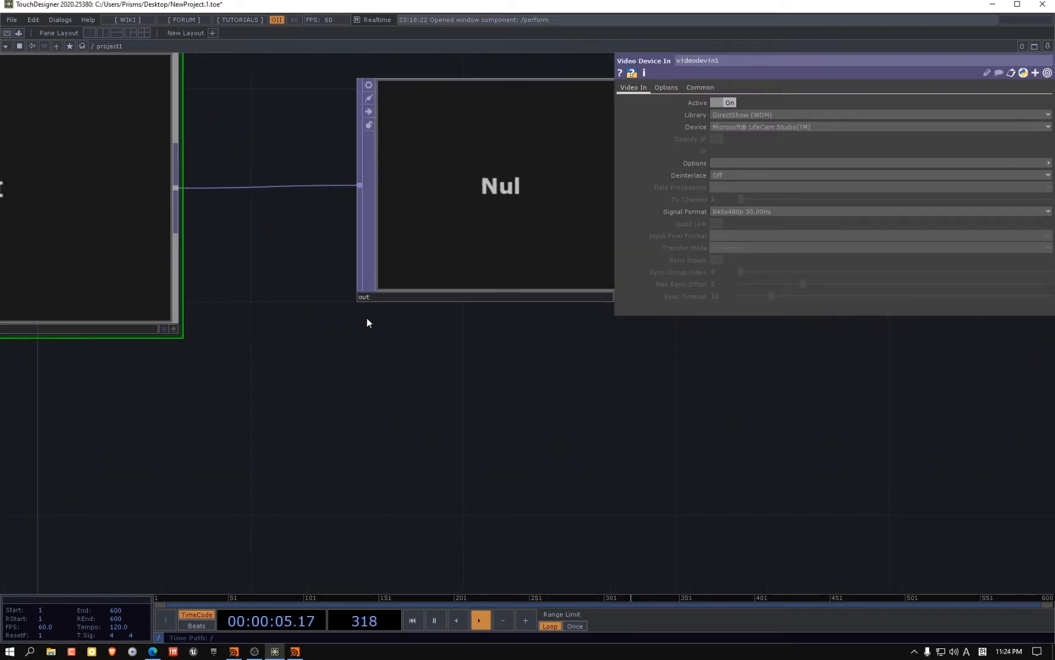
pyautogui.press('u')
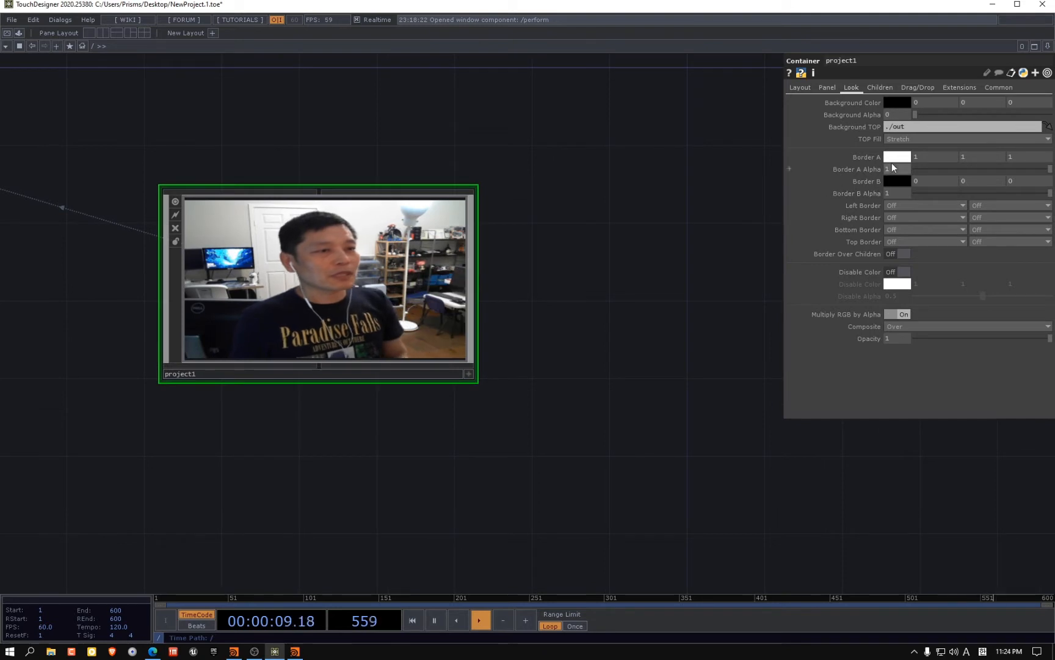
# Set project1's Background TOP to ./out1, rename the Null inside it to out1, and return to the root network
pyautogui.click(922, 127)
pyautogui.write('1')
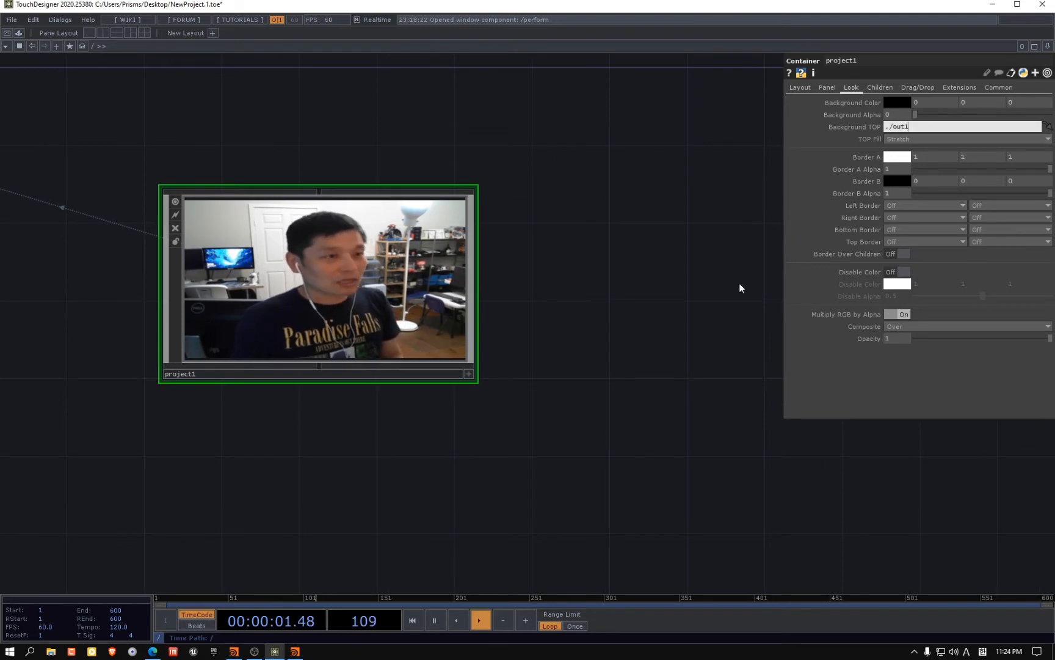
pyautogui.press('Return')
pyautogui.press('i')
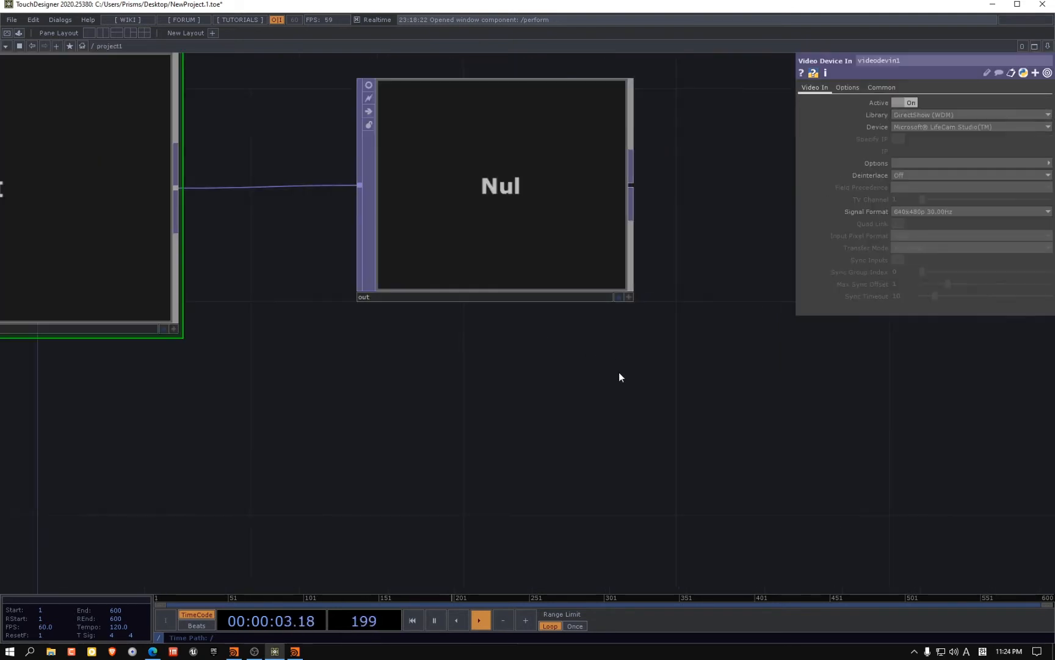
pyautogui.scroll(5, 365, 290)
pyautogui.click(346, 306)
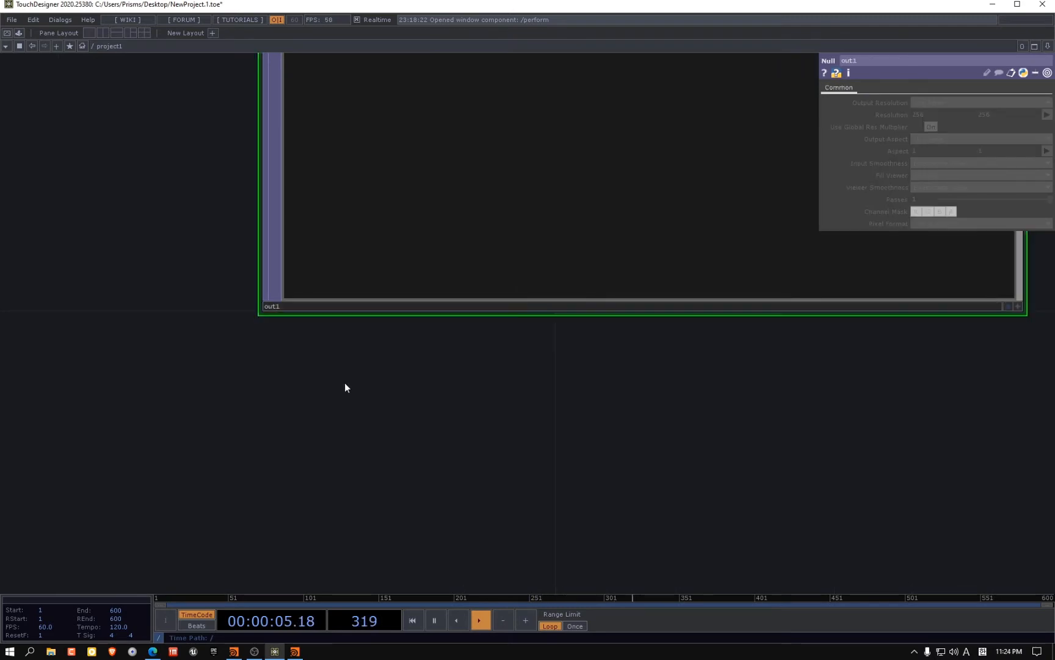
pyautogui.press('u')
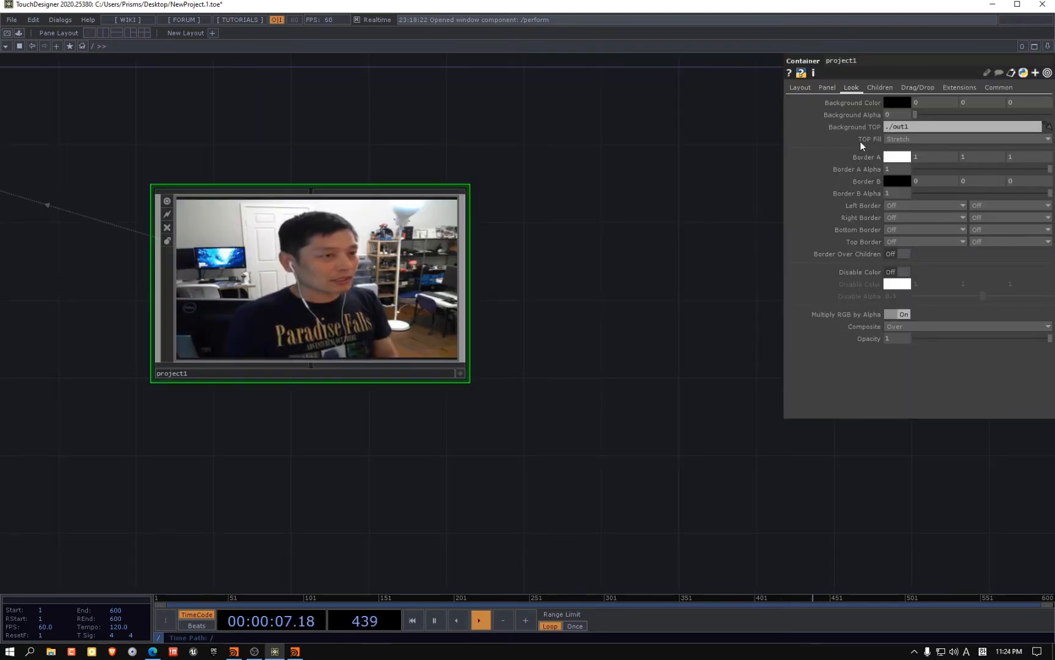
# Set project1's Background TOP to ./out and rename the inner Null to out, accepting all reference updates
pyautogui.press('BackSpace')
pyautogui.press('Return')
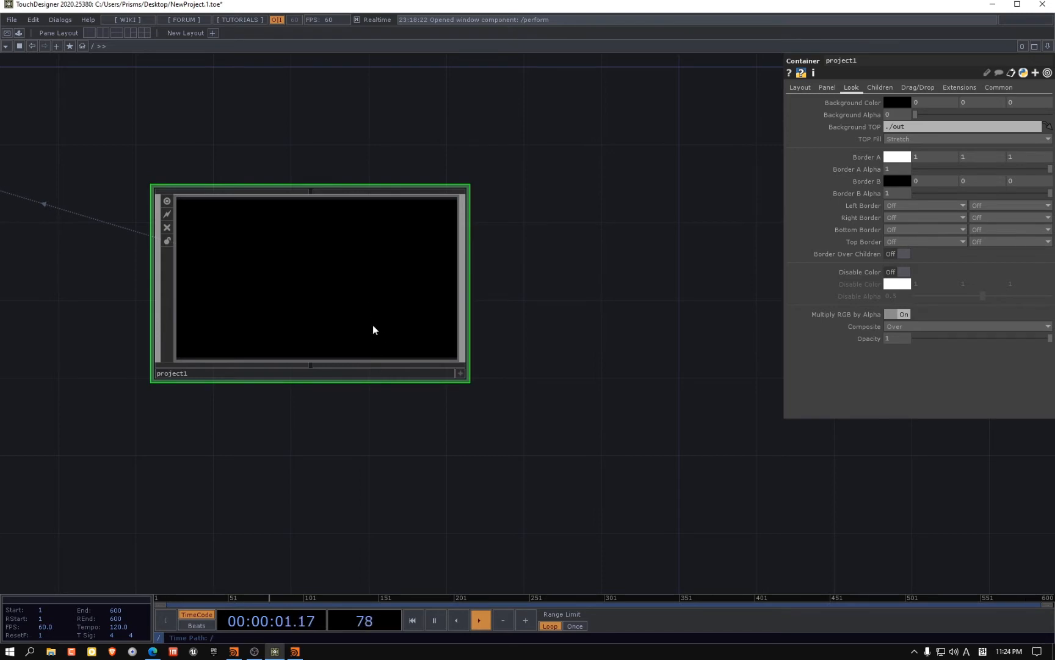
pyautogui.press('i')
pyautogui.click(316, 307)
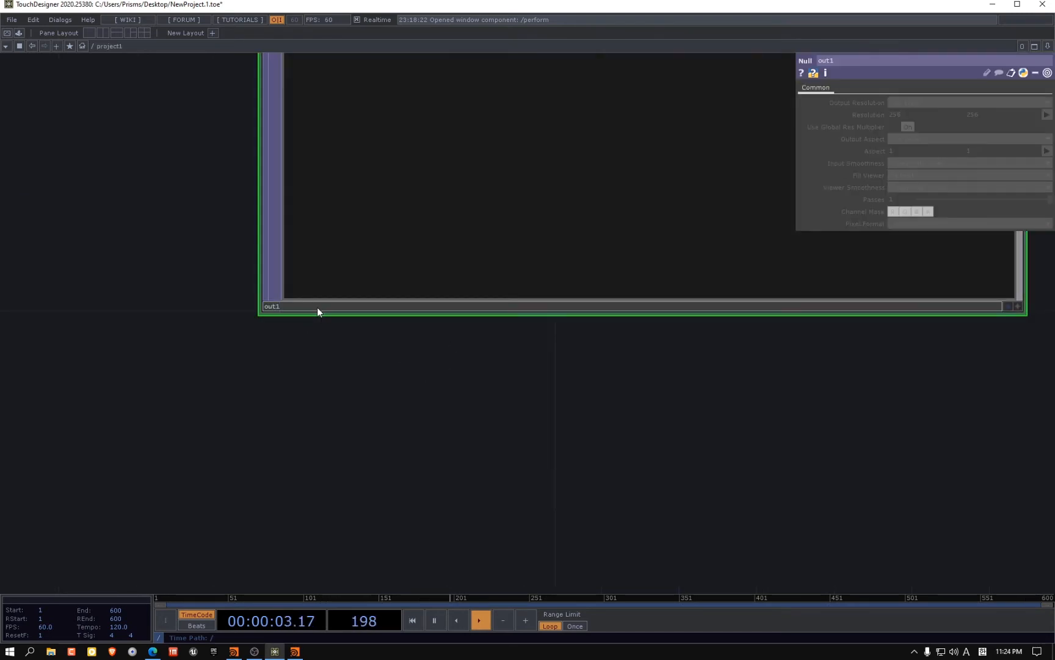
pyautogui.press('BackSpace')
pyautogui.press('Return')
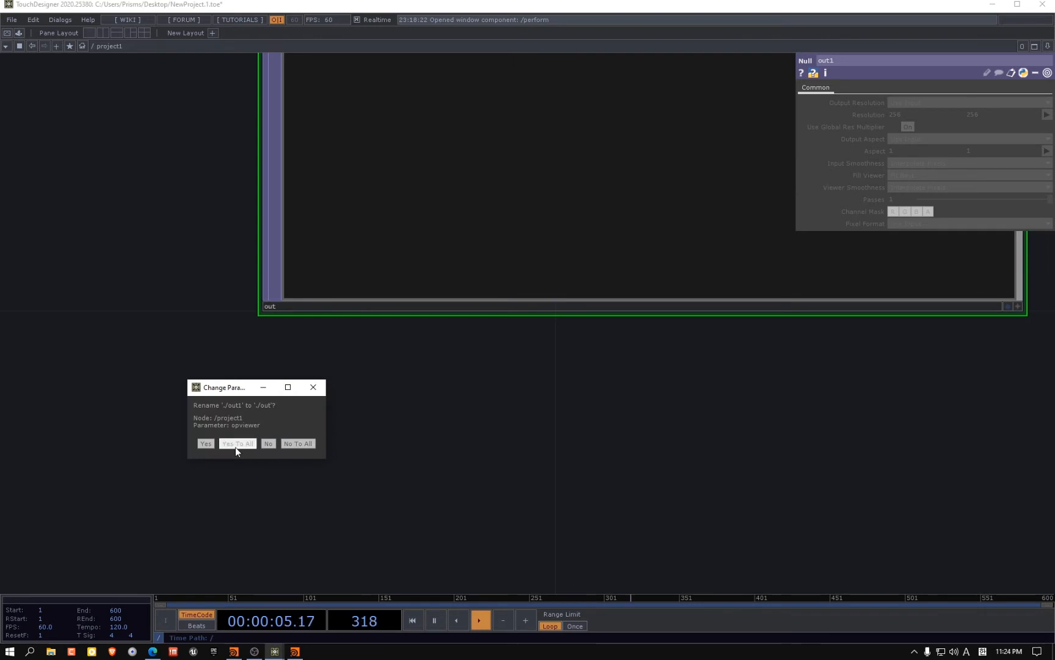
pyautogui.click(238, 444)
pyautogui.press('u')
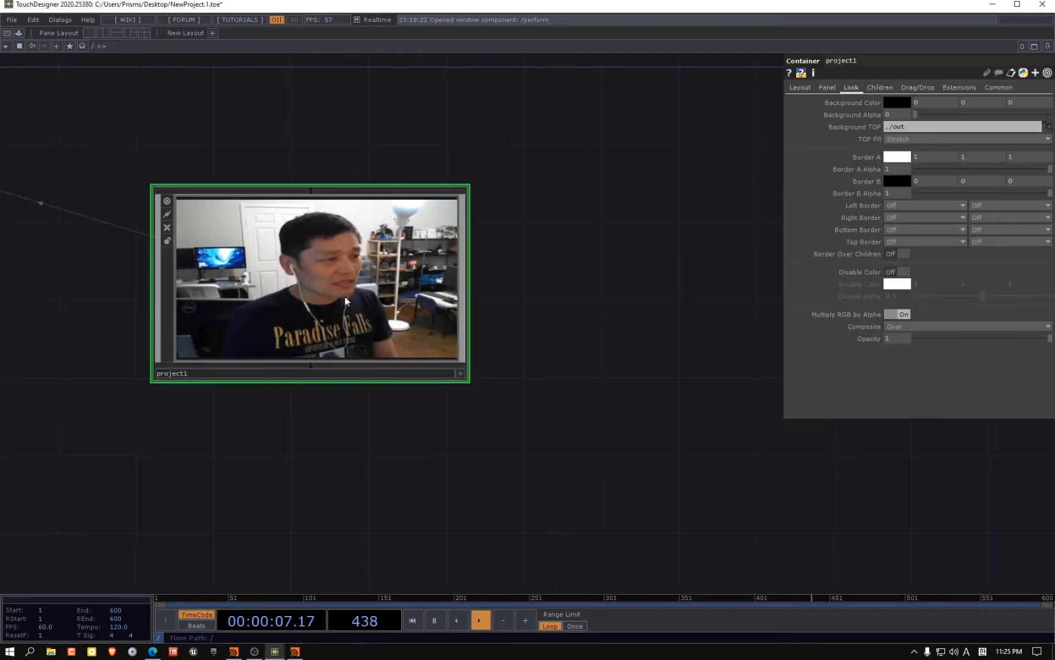
# Examine project1's output in the network, and view it in the perform window before closing that window
pyautogui.scroll(3, 360, 297)
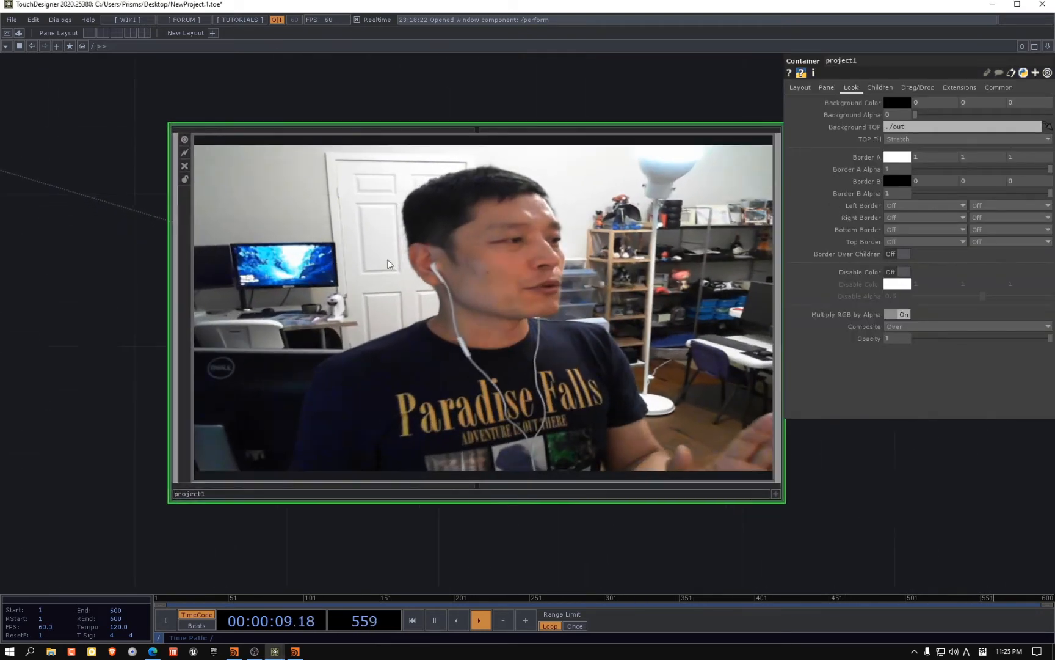
pyautogui.scroll(-3, 437, 258)
pyautogui.scroll(2, 415, 255)
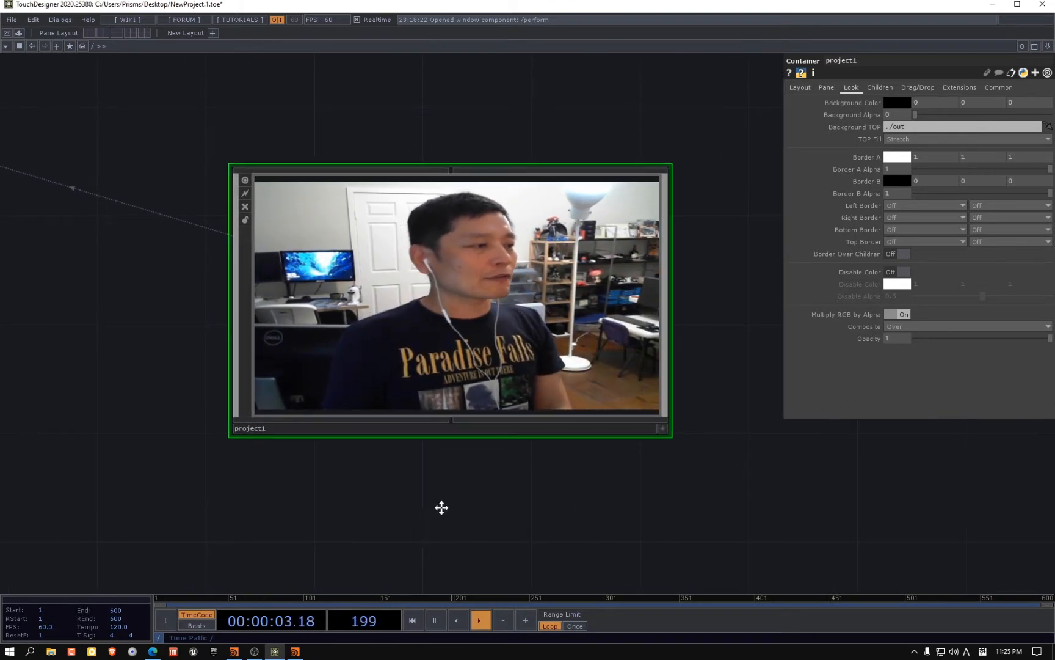
pyautogui.scroll(-3, 470, 496)
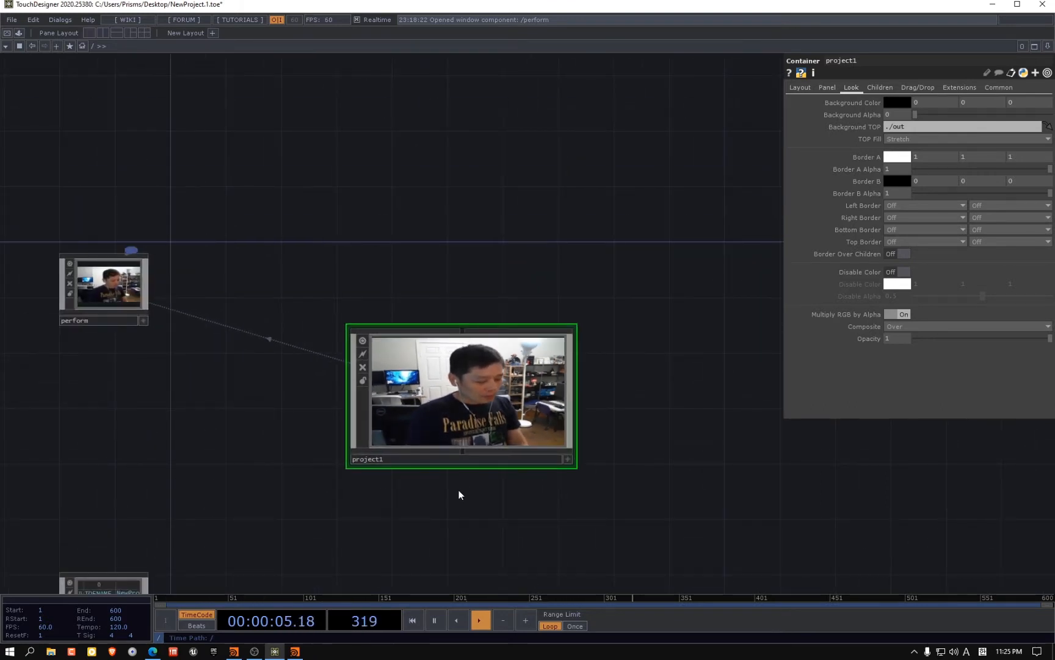
pyautogui.press('F1')
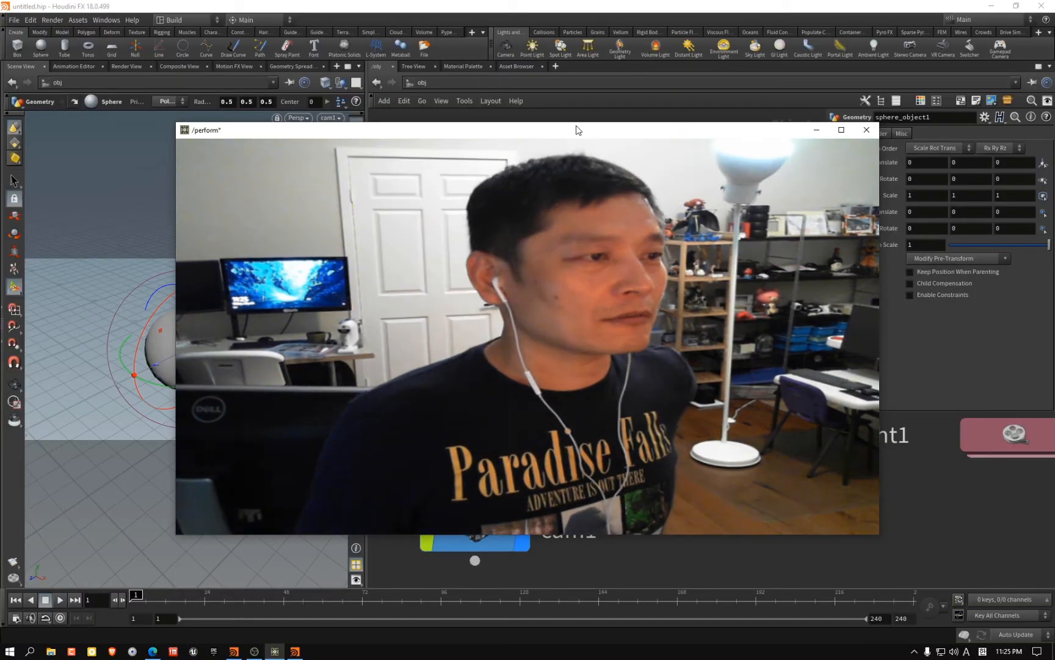
pyautogui.moveTo(591, 136); pyautogui.dragTo(611, 152)
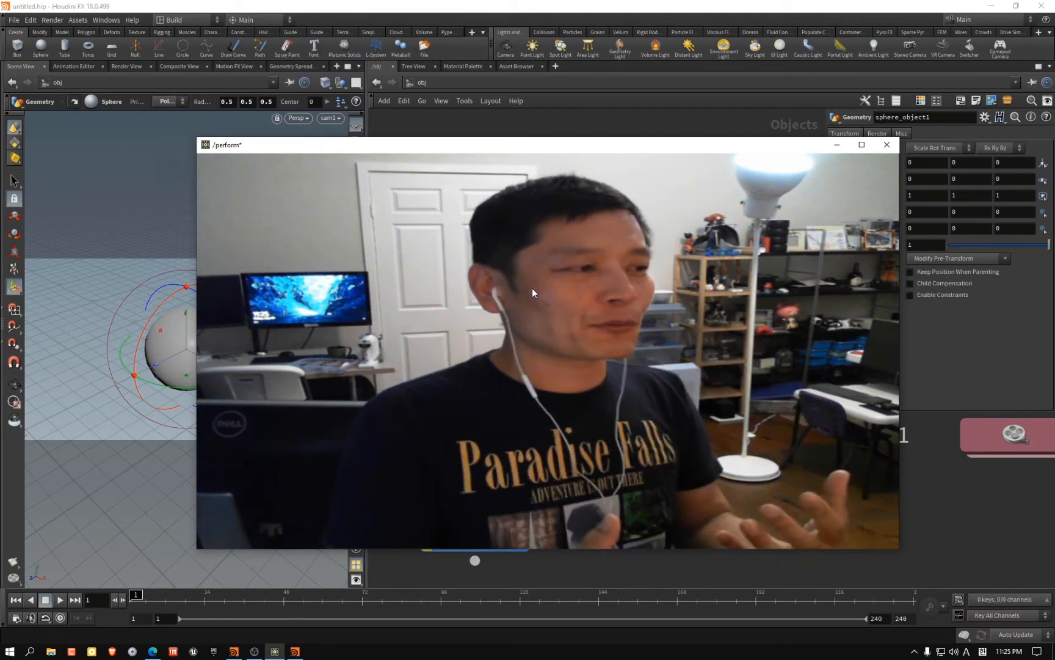
pyautogui.press('Escape')
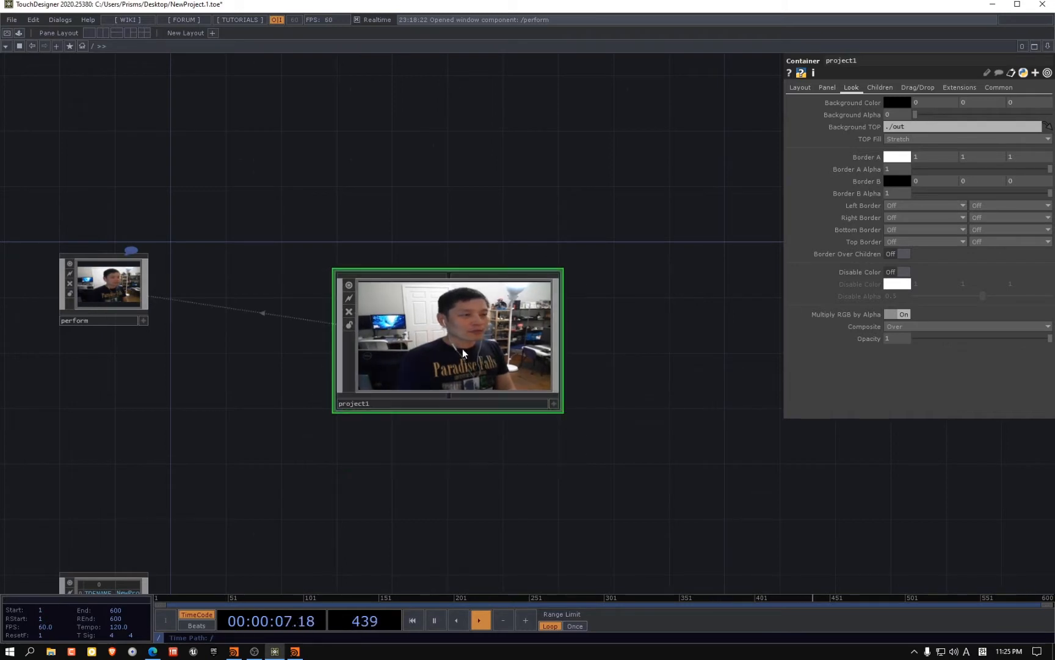
# Enter project1 and display the live camera image in videodevin1's node viewer
pyautogui.press('i')
pyautogui.scroll(-5, 520, 311)
pyautogui.moveTo(612, 388); pyautogui.dragTo(848, 455)
pyautogui.click(82, 140)
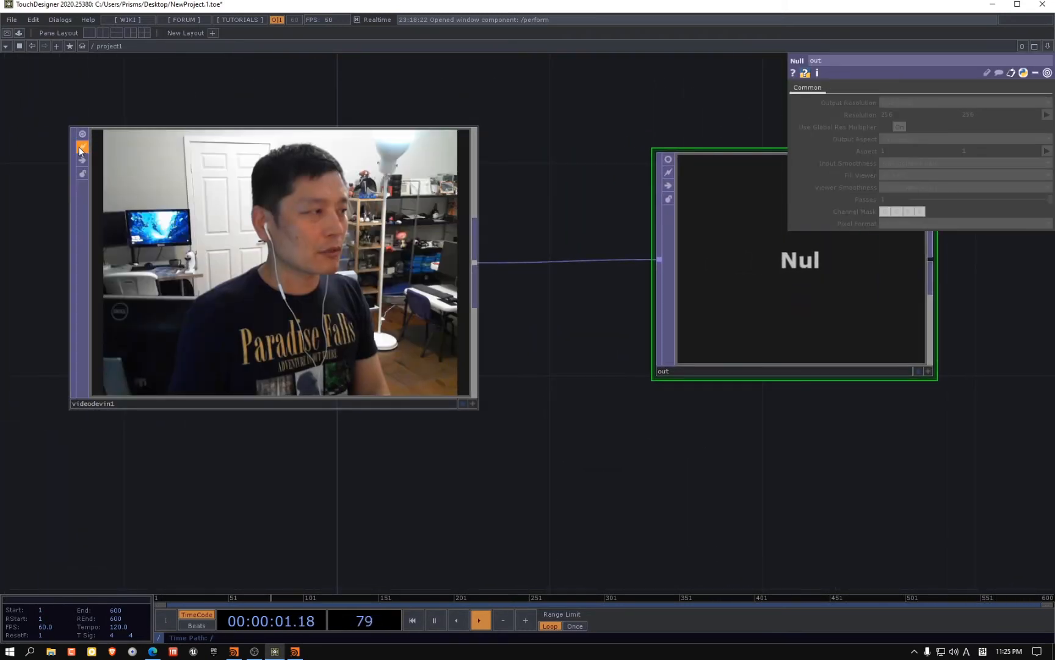
# Set videodevin1's Signal Format to 1280x720p 30.00Hz and check the result in the perform window
pyautogui.click(276, 219)
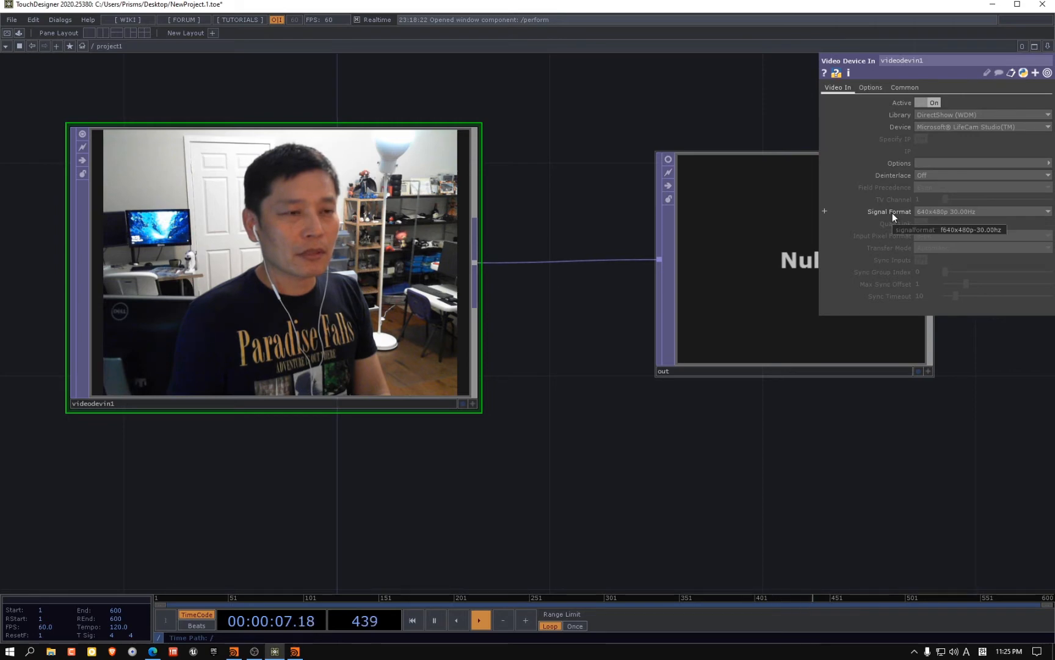
pyautogui.click(960, 212)
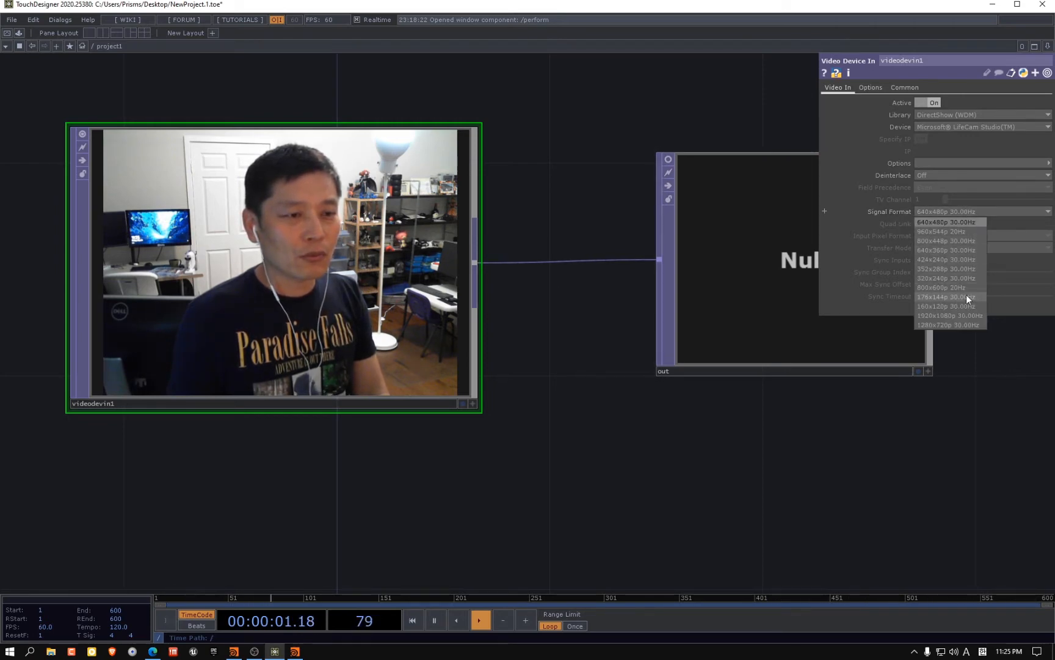
pyautogui.click(929, 325)
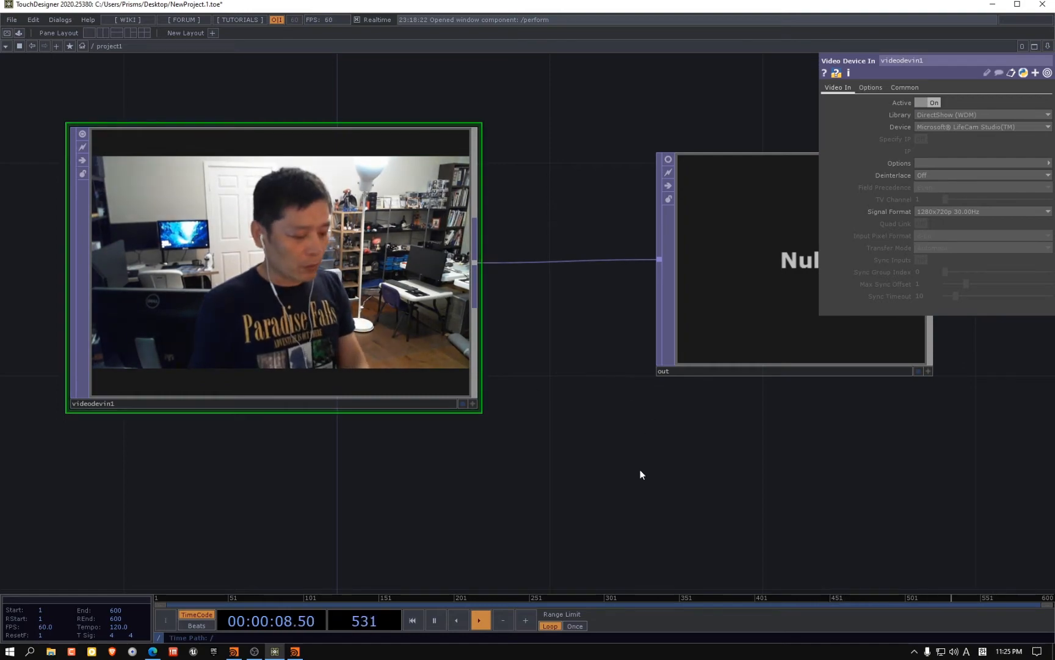
pyautogui.press('F1')
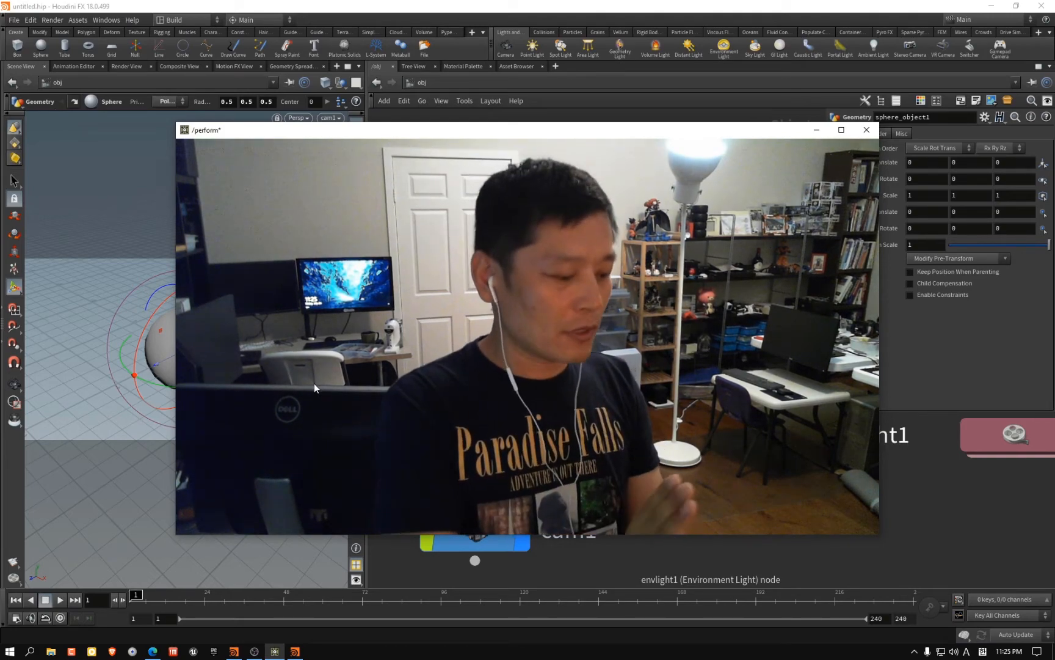
pyautogui.press('Escape')
# Move the out Null farther from videodevin1, show its image in the node viewer, and raise videodevin1 slightly
pyautogui.scroll(-3, 492, 377)
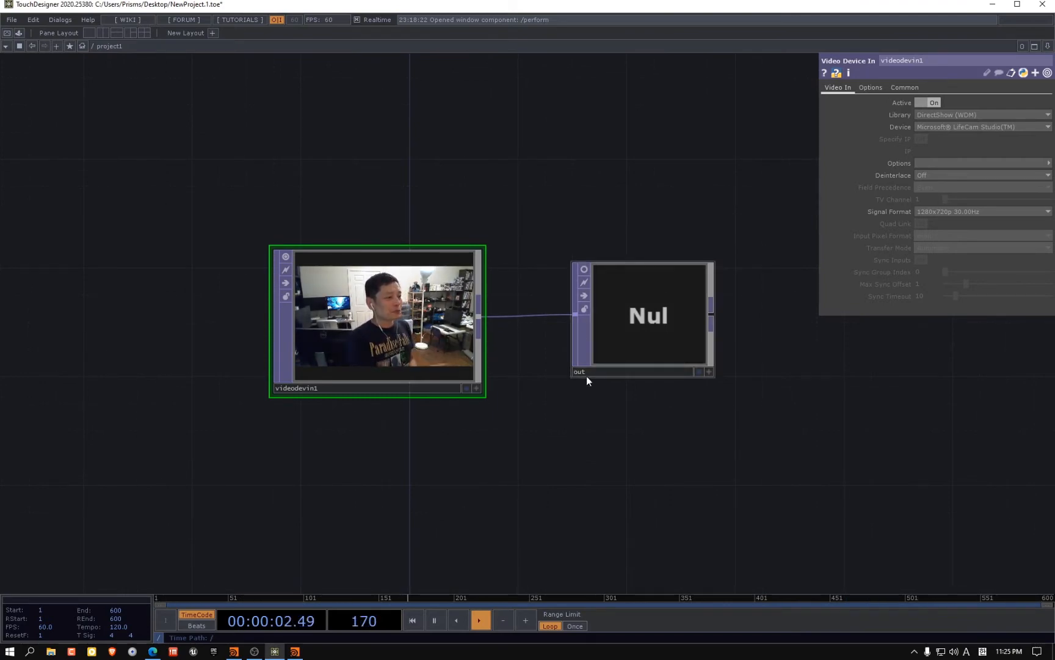
pyautogui.moveTo(610, 305); pyautogui.dragTo(662, 305)
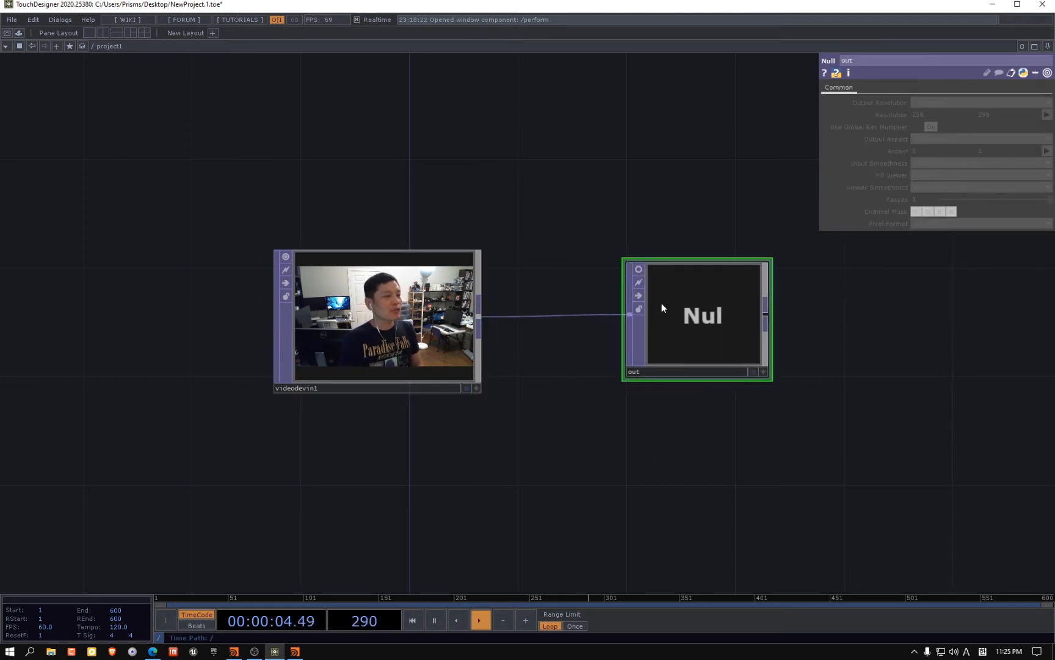
pyautogui.click(639, 269)
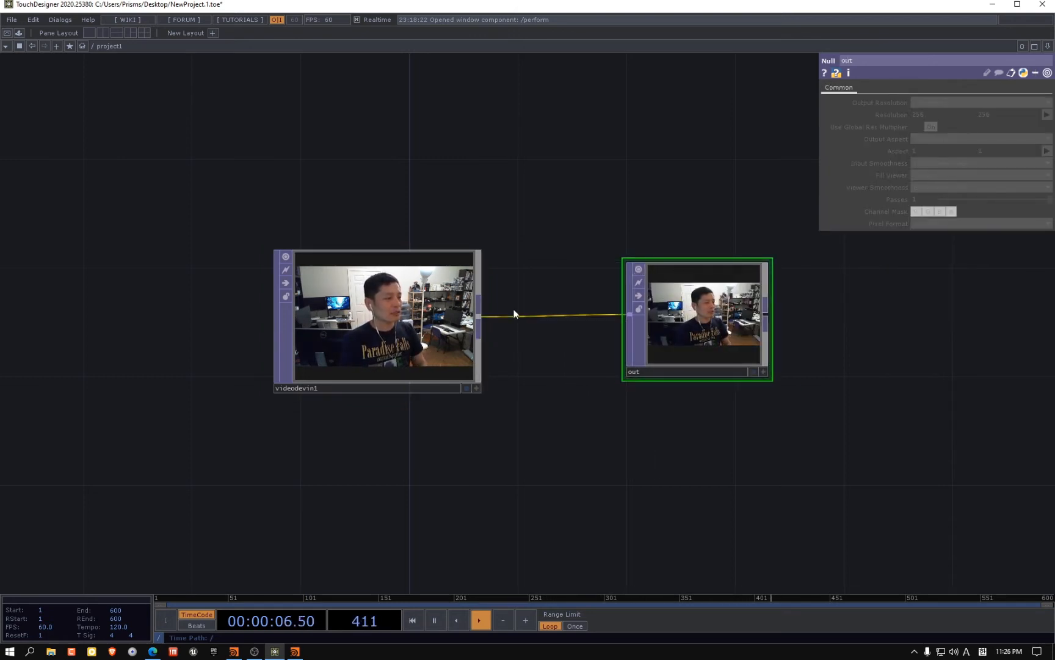
pyautogui.moveTo(346, 363); pyautogui.dragTo(347, 347)
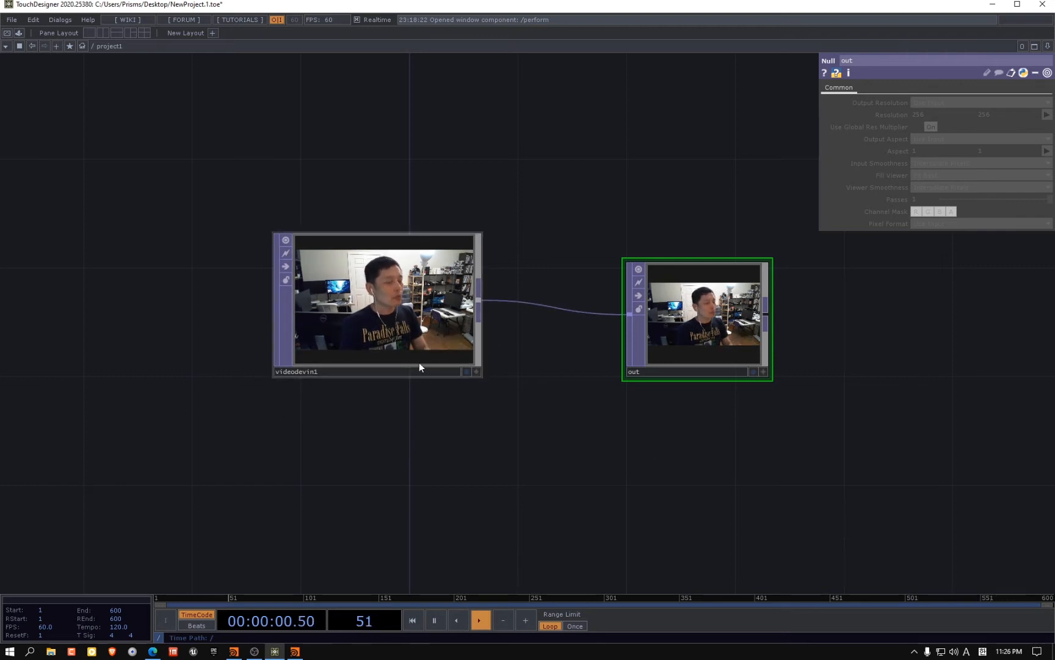
pyautogui.moveTo(438, 436); pyautogui.dragTo(431, 435)
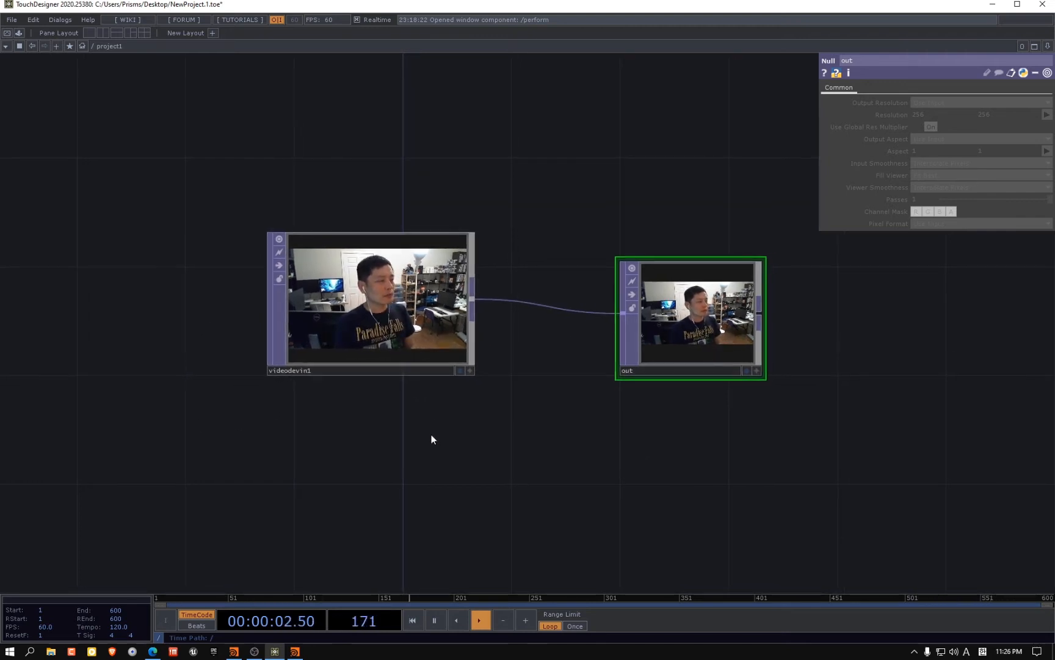
# View the camera output in the perform window and return to project1's network
pyautogui.press('F1')
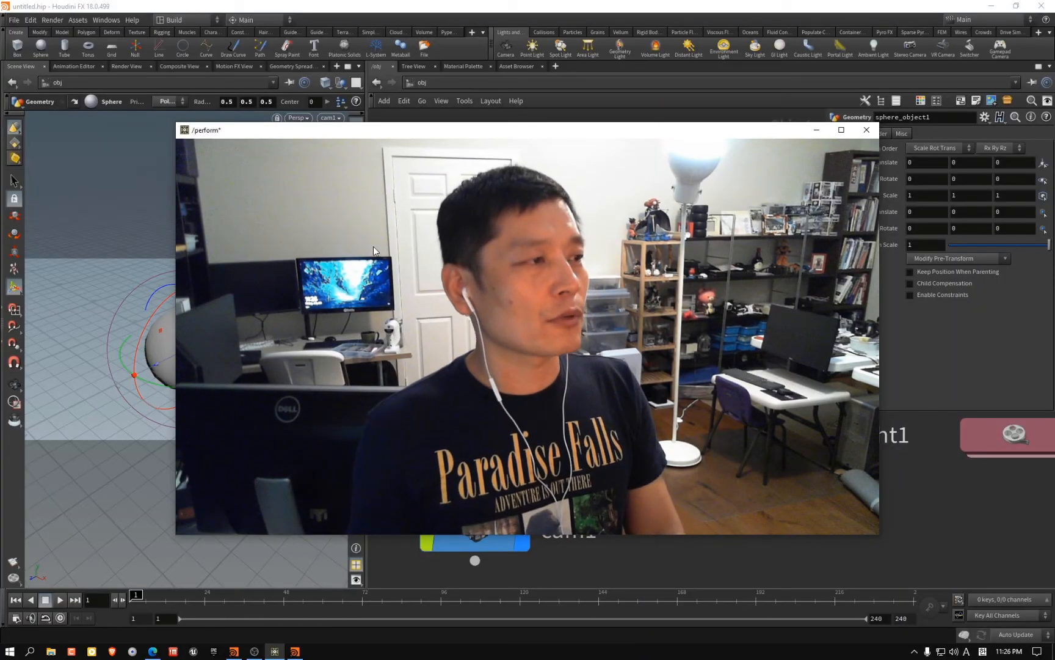
pyautogui.press('Escape')
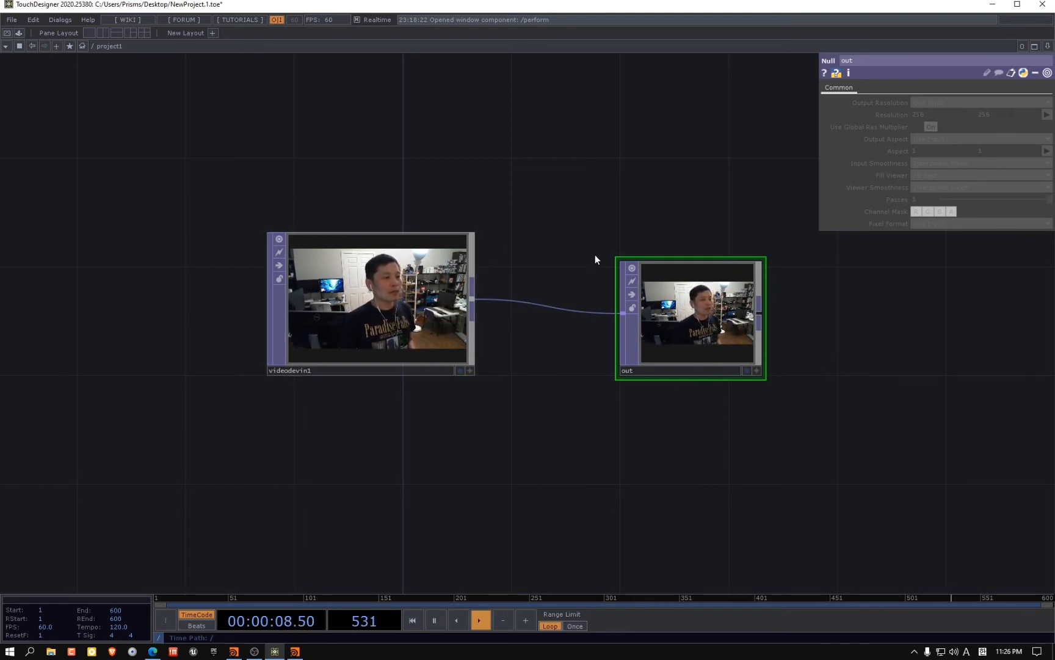
# Move the out Null higher than videodevin1 and select videodevin1
pyautogui.moveTo(697, 492); pyautogui.dragTo(542, 430)
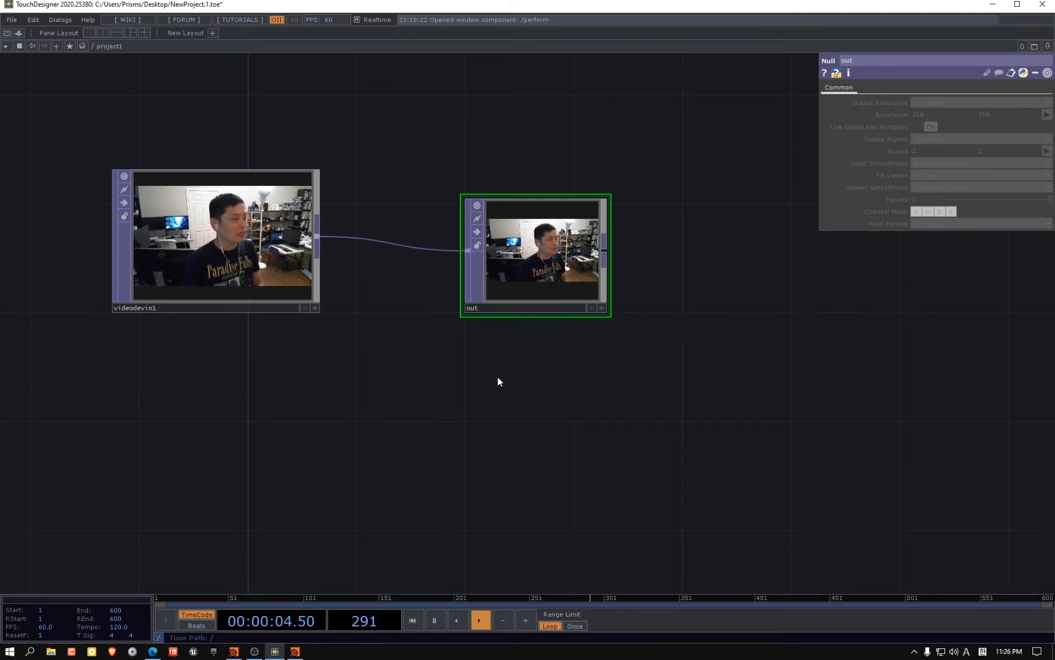
pyautogui.moveTo(534, 243); pyautogui.dragTo(534, 189)
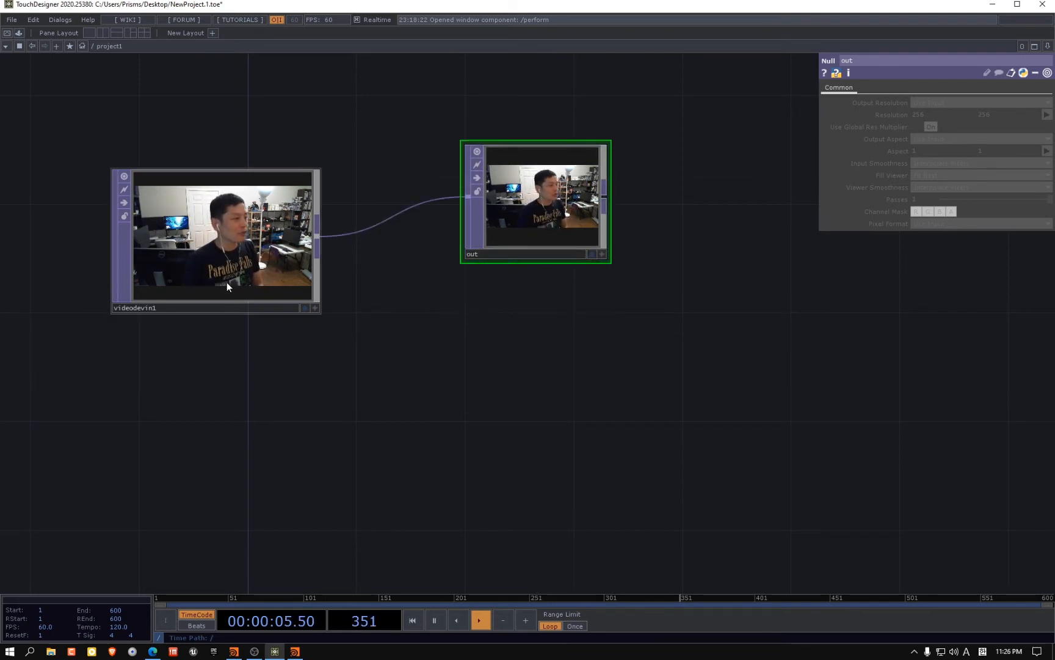
pyautogui.click(248, 243)
# Open the Windows Command Prompt by searching for cmd
pyautogui.click(30, 652)
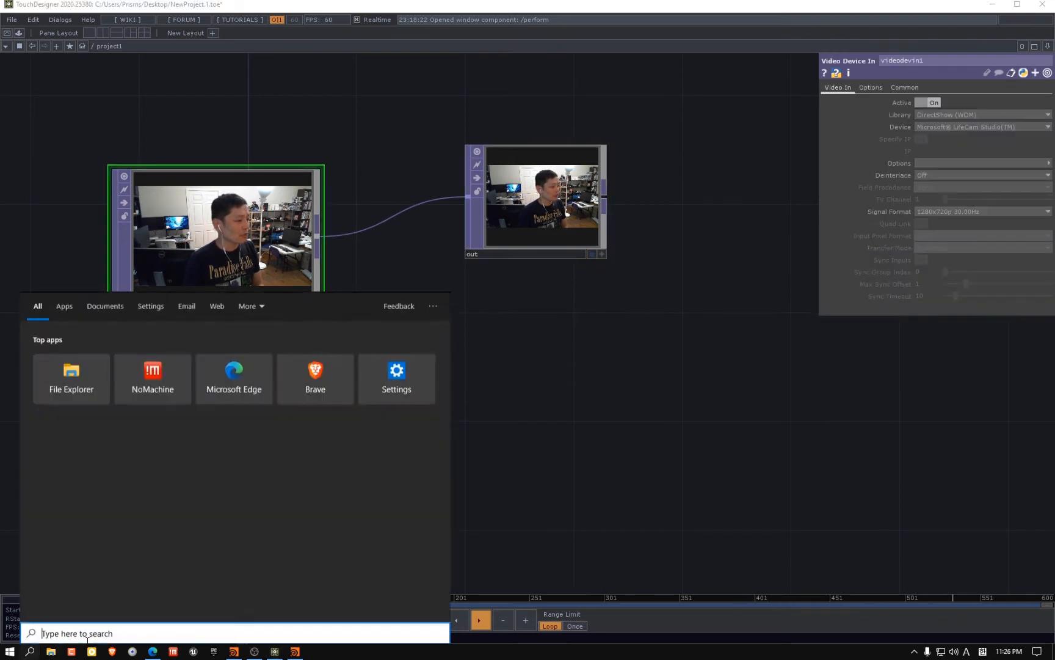
pyautogui.write('cmd')
pyautogui.press('Return')
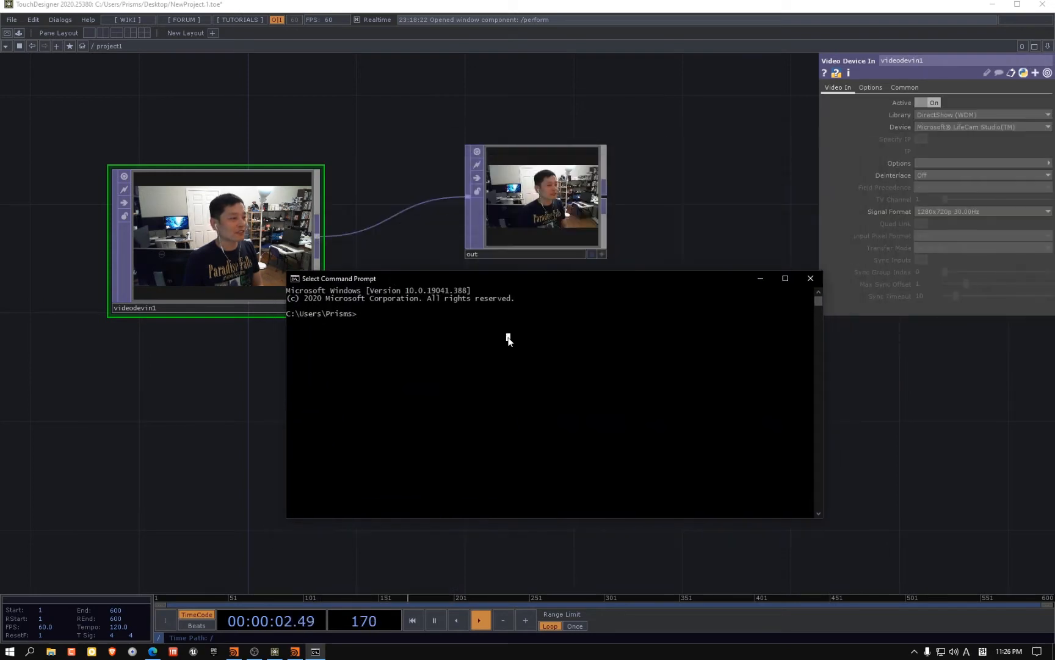
# Run ipconfig in the Command Prompt to list this computer's network addresses
pyautogui.write('ipconfig')
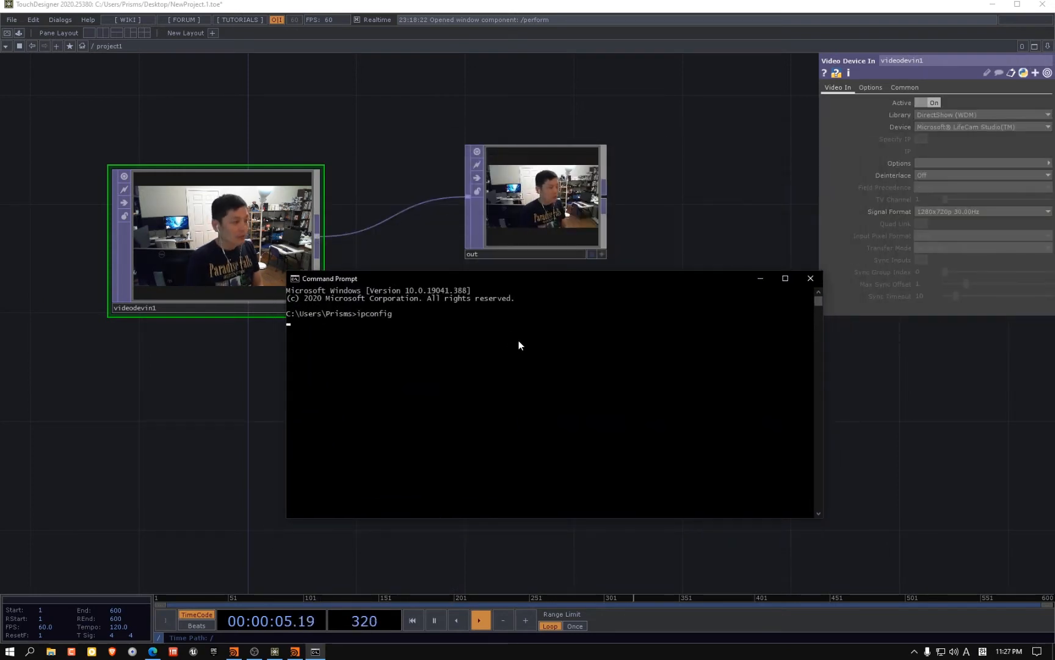
pyautogui.press('Return')
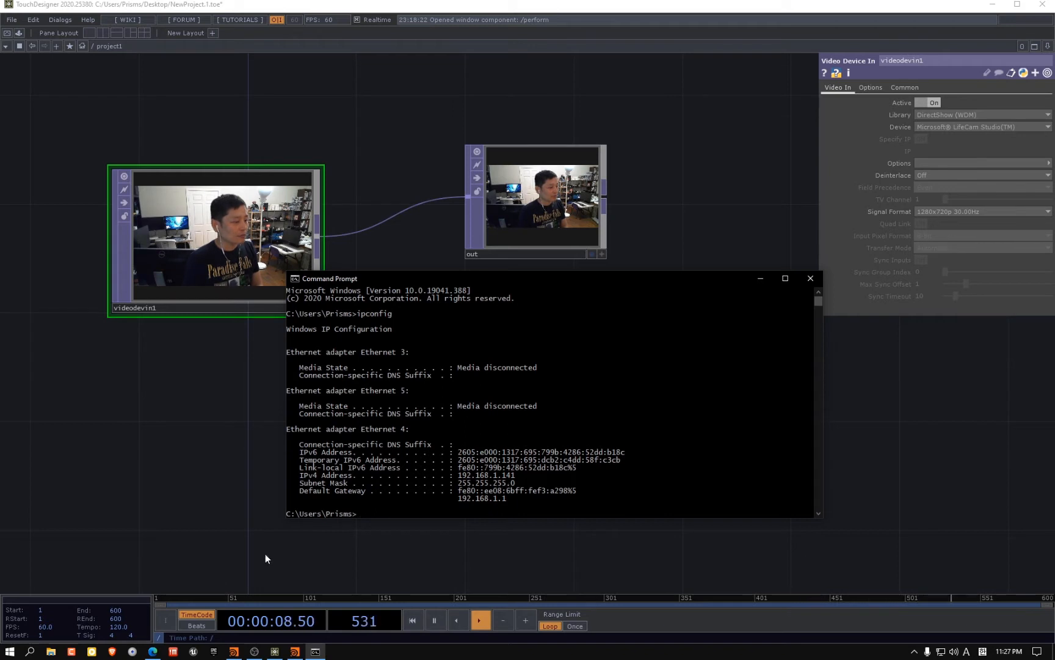
# Connect to the host fx6 through ZCentral Remote Boost and sign in with the account password
pyautogui.click(134, 653)
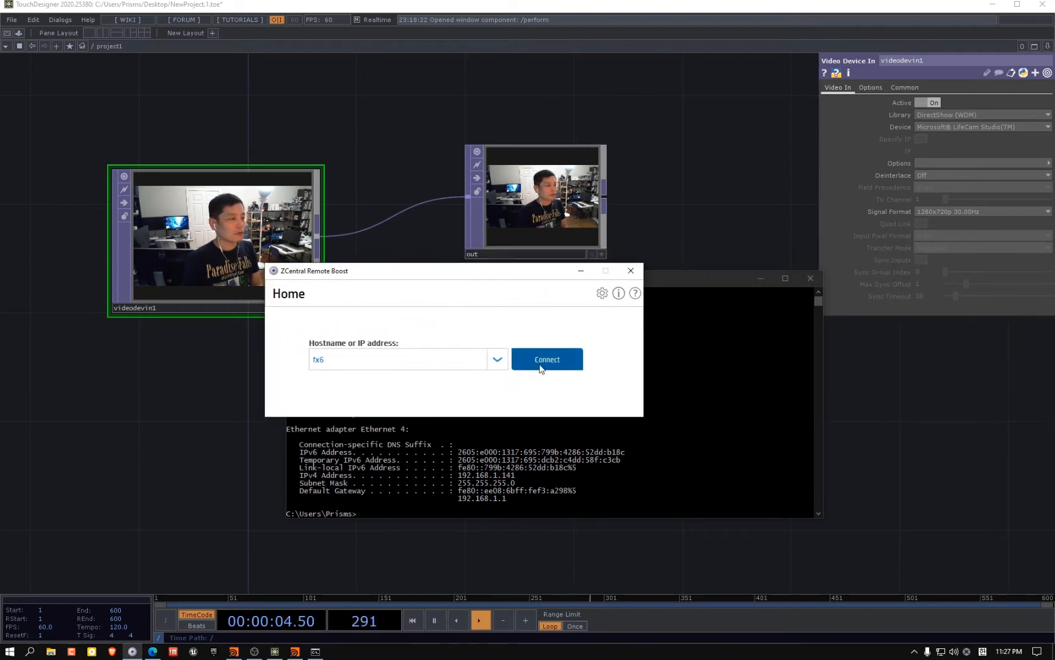
pyautogui.click(542, 360)
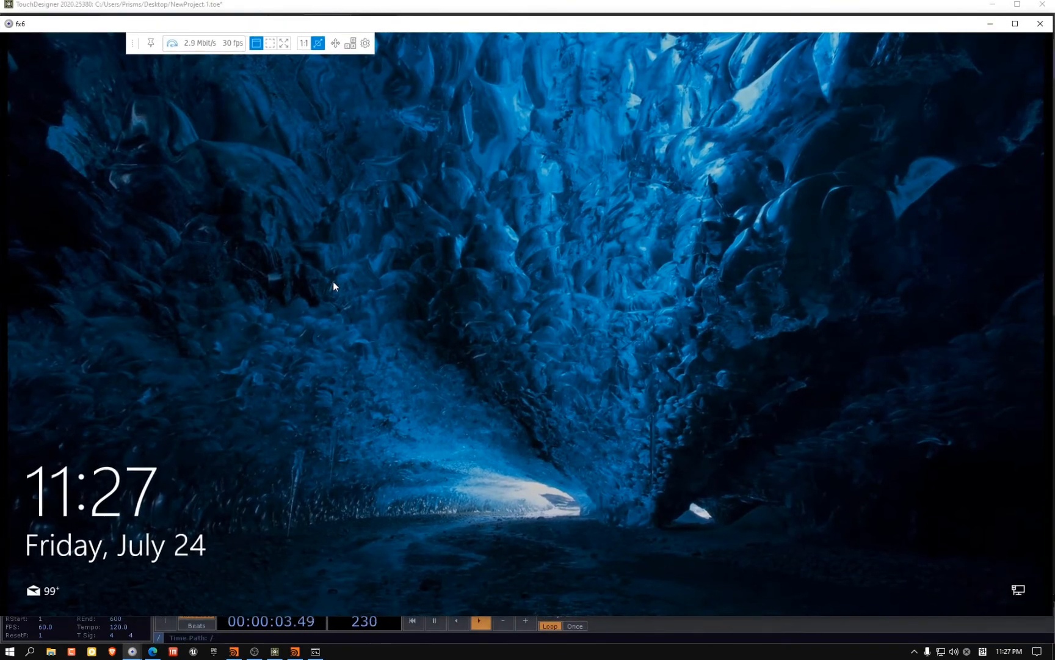
pyautogui.click(335, 282)
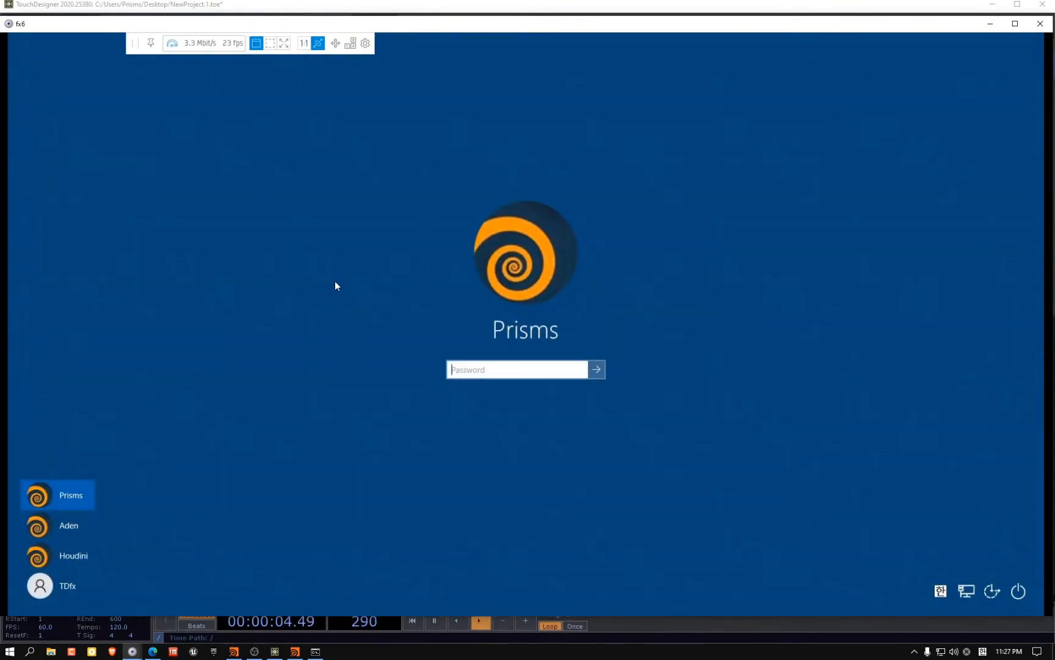
pyautogui.write('••••••••')
pyautogui.press('Return')
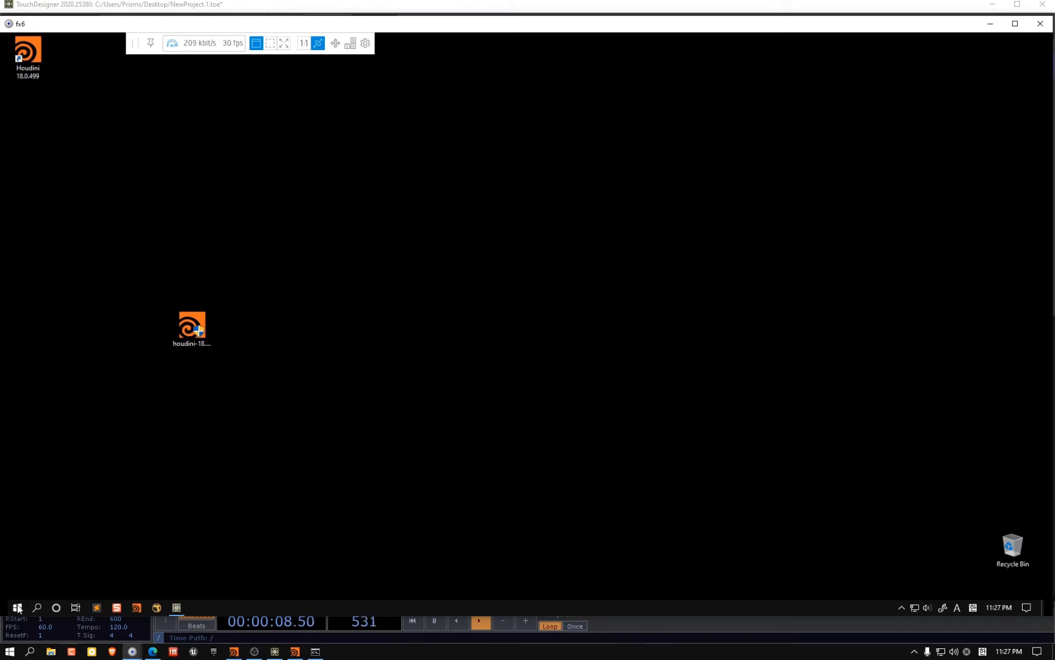
# Find TouchDesigner088 64-Bit on the fx6 computer by searching for "tou" and launch it
pyautogui.click(39, 608)
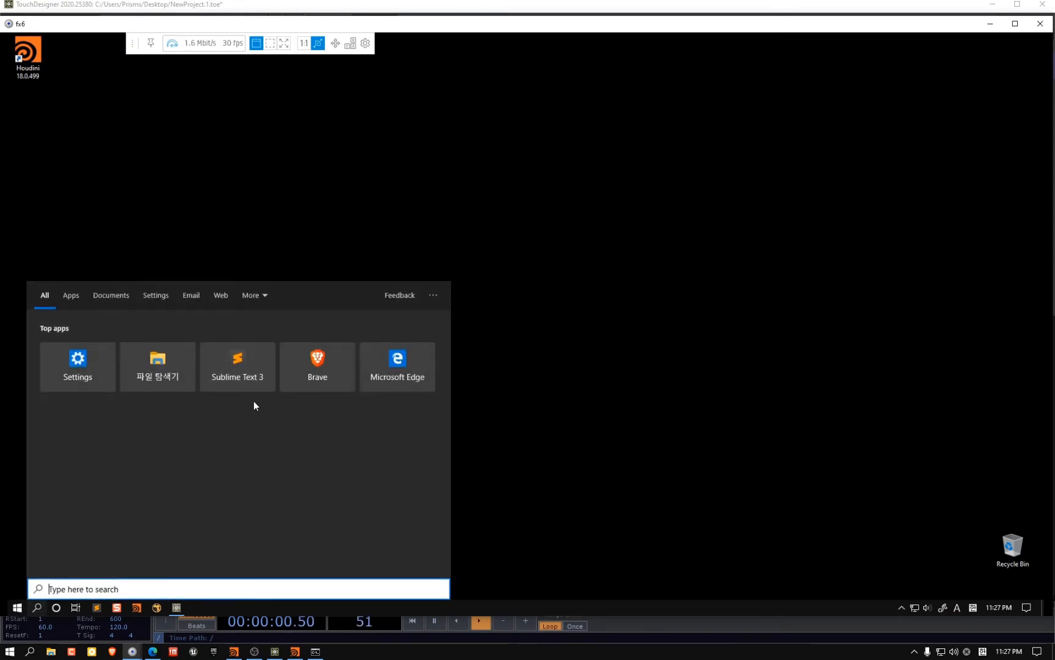
pyautogui.write('tou')
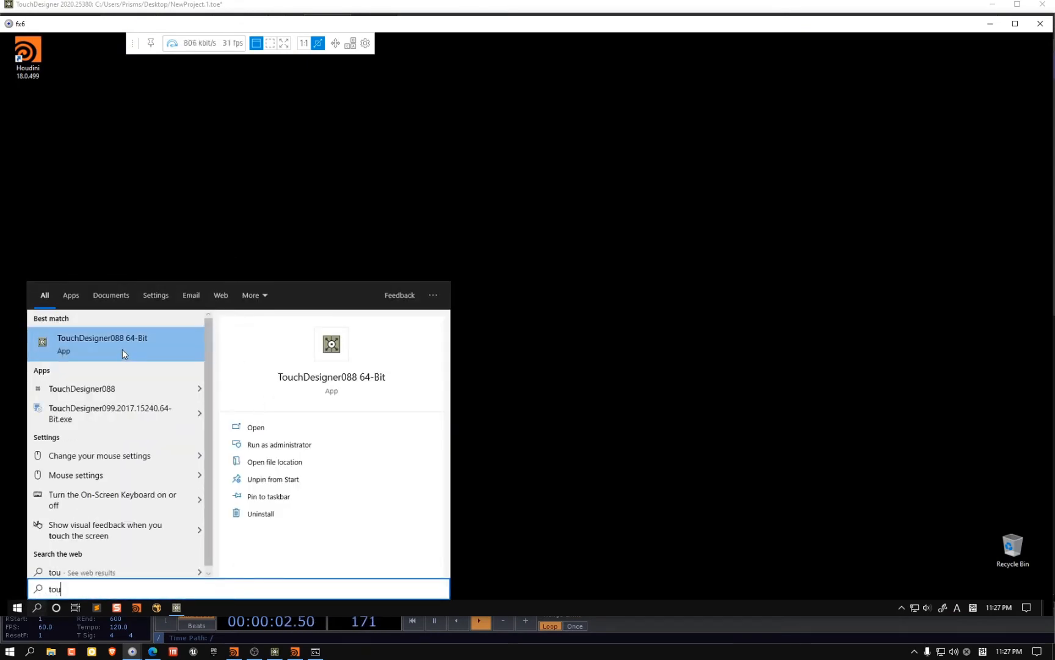
pyautogui.click(123, 349)
# Move the fx6 window aside and show the local TouchDesigner's version information
pyautogui.doubleClick(479, 29)
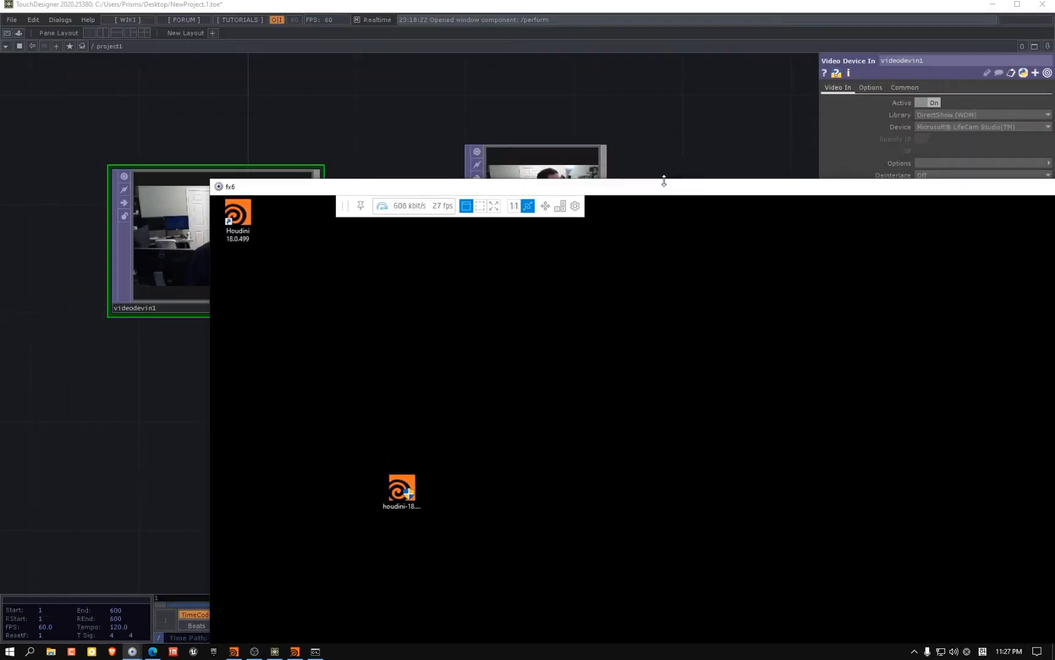
pyautogui.click(87, 19)
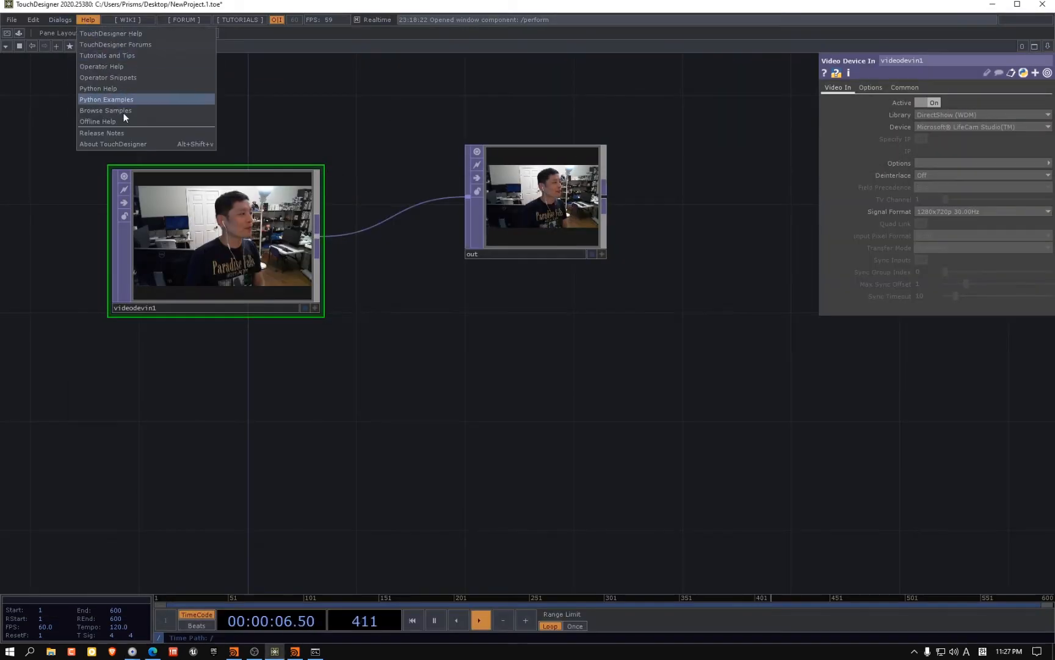
pyautogui.click(200, 160)
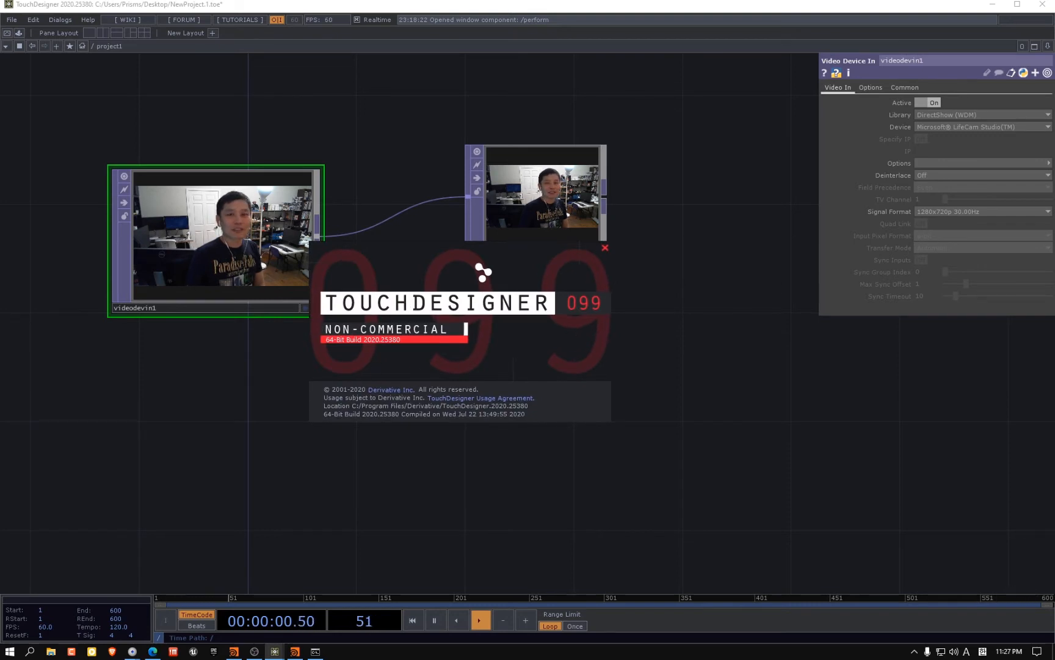
# Switch to TouchDesigner in the fx6 remote session and delete all operators in project1
pyautogui.moveTo(133, 654)
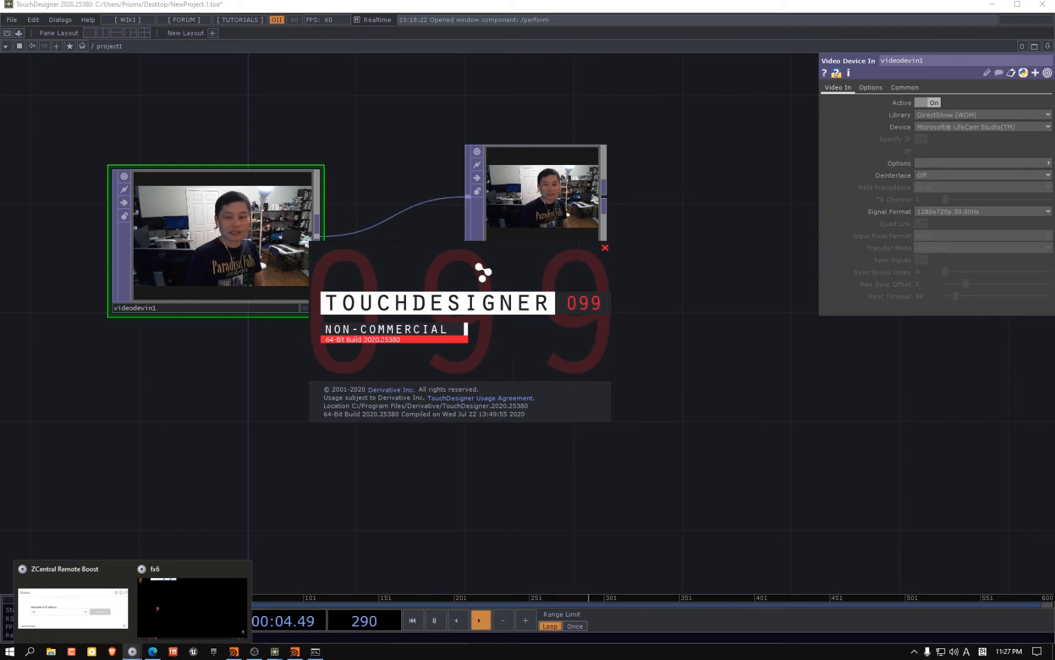
pyautogui.click(192, 605)
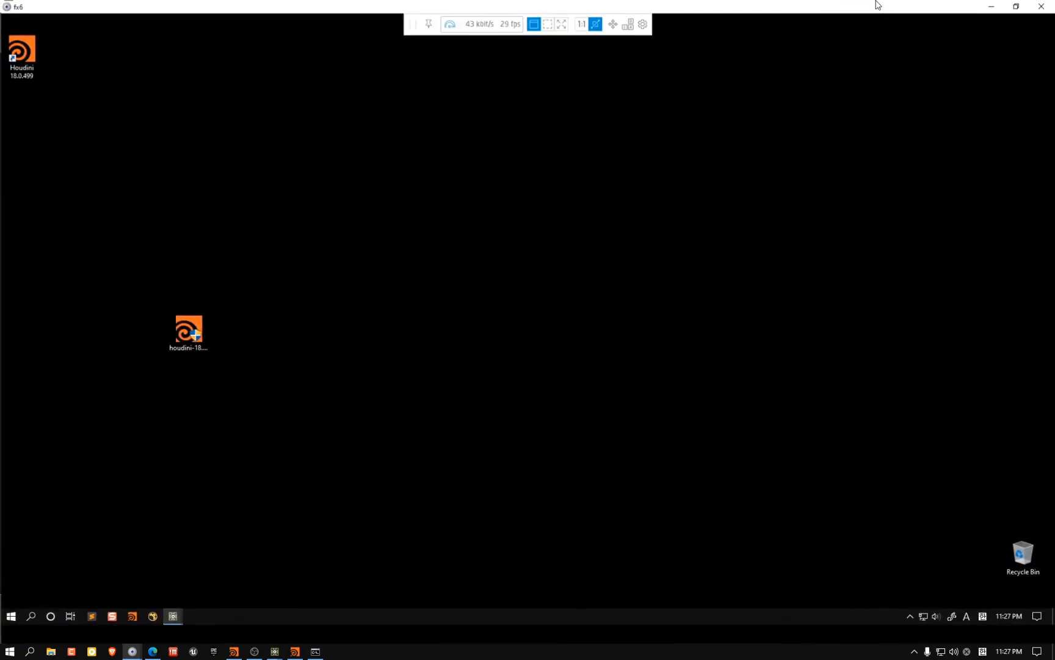
pyautogui.moveTo(183, 615)
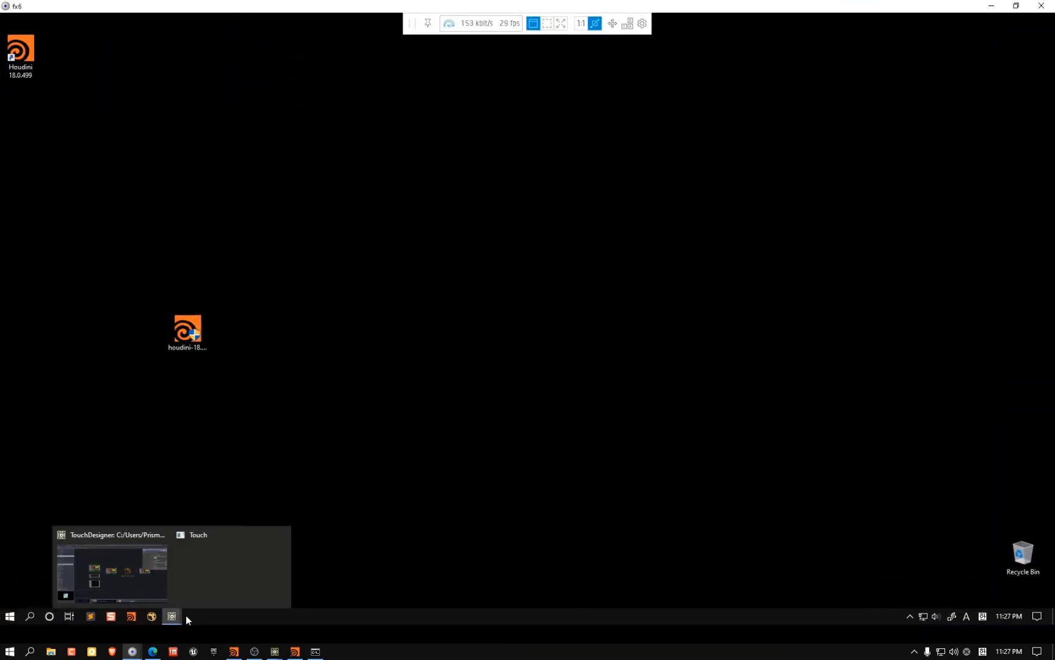
pyautogui.click(117, 572)
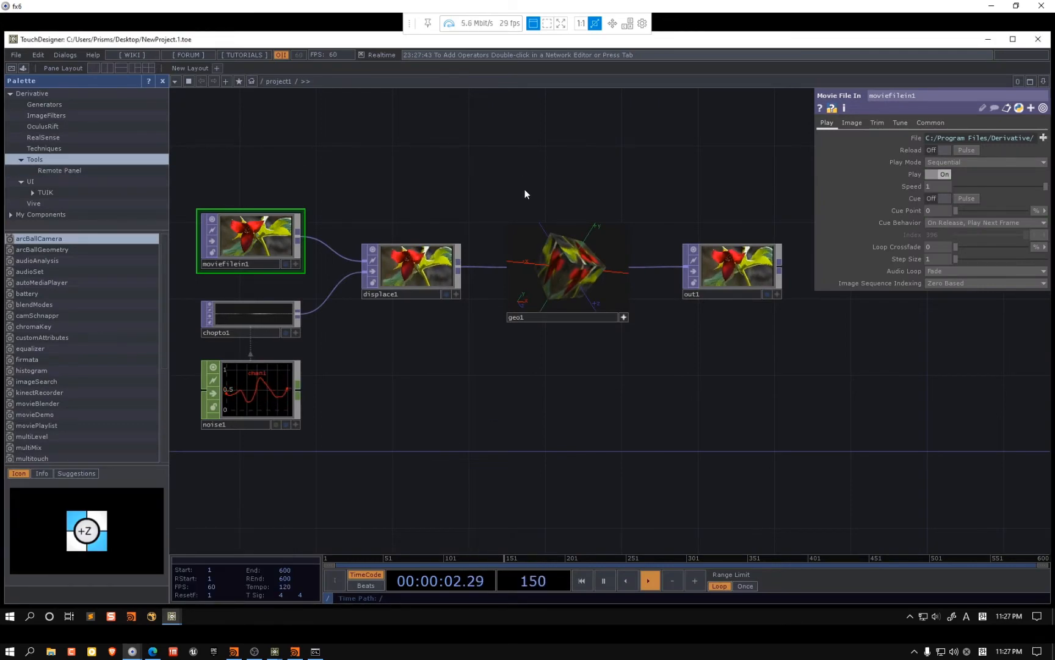
pyautogui.scroll(-3, 527, 204)
pyautogui.hotkey('ctrl', 'a')
pyautogui.press('Delete')
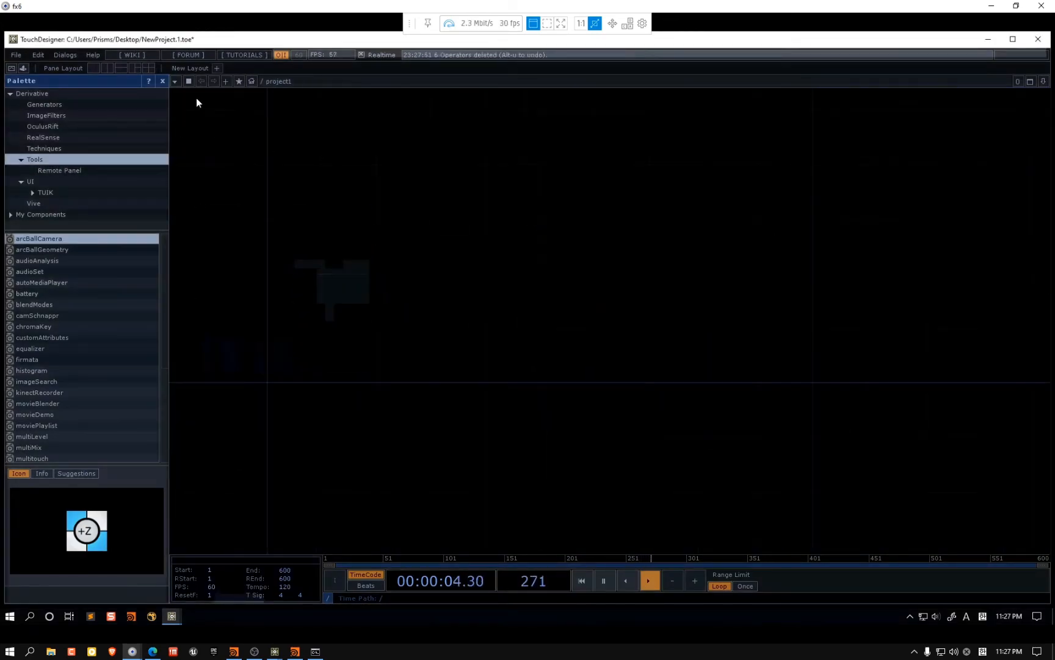
# Show the version information of TouchDesigner on fx6, move it toward the network's centre and close it
pyautogui.click(84, 55)
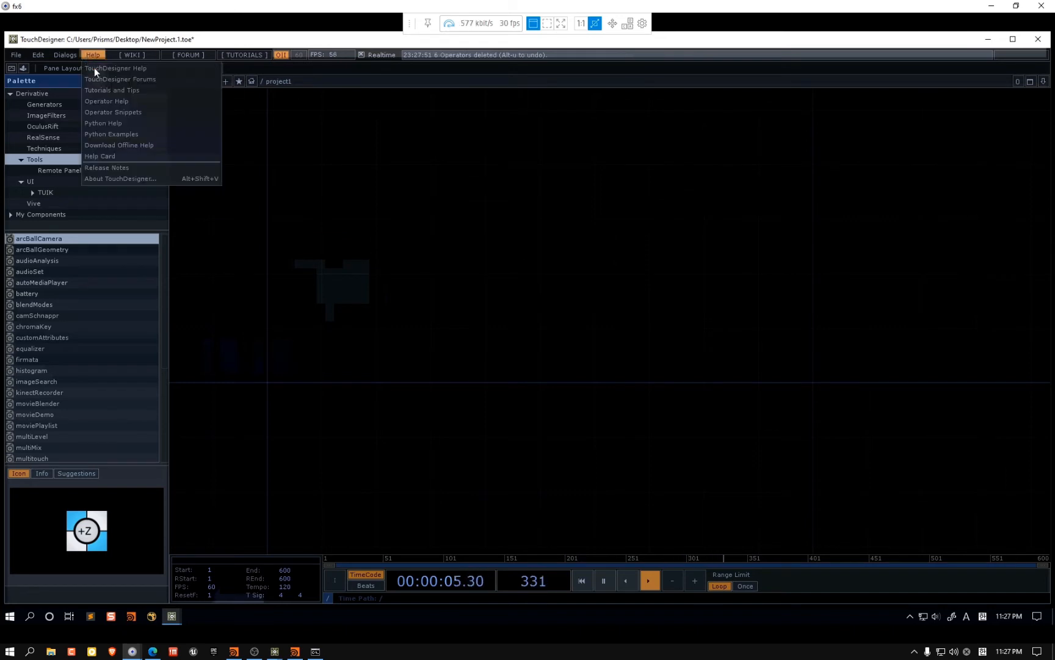
pyautogui.click(135, 176)
pyautogui.moveTo(264, 164); pyautogui.dragTo(535, 260)
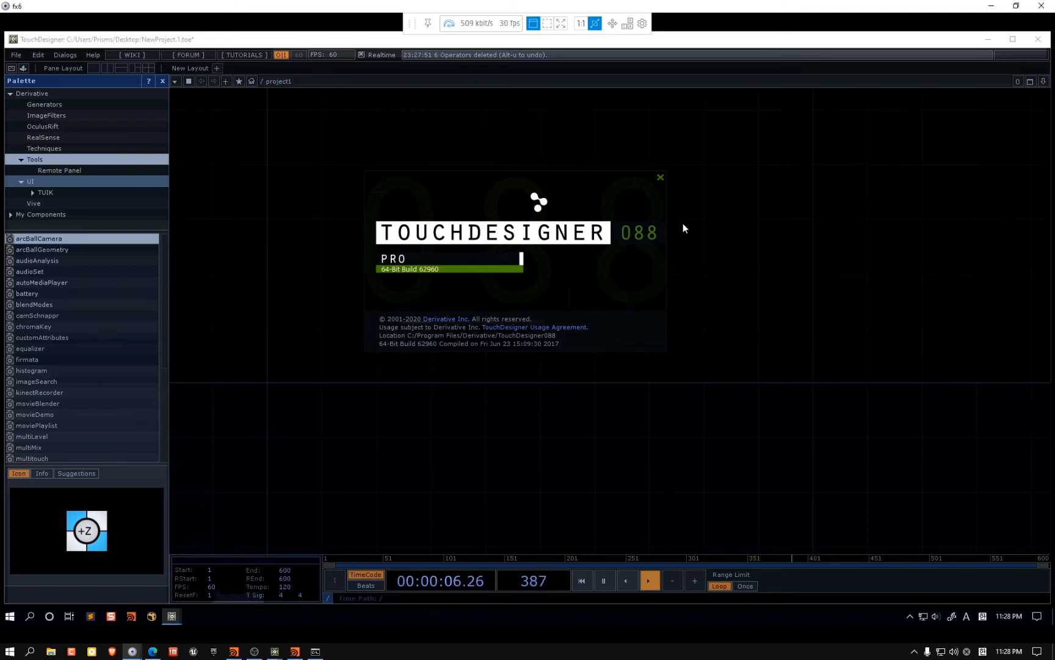
pyautogui.click(662, 177)
# Restore the fx6 window to a smaller size, open its Command Prompt by searching for cmd, and run ipconfig
pyautogui.moveTo(461, 4); pyautogui.dragTo(504, 30)
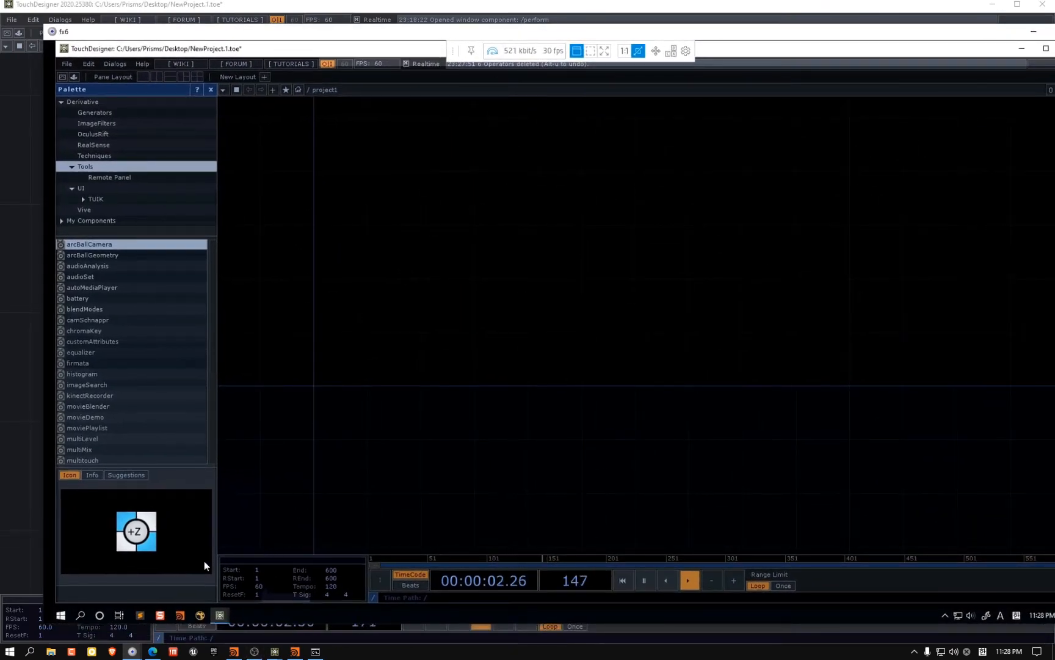
pyautogui.click(76, 615)
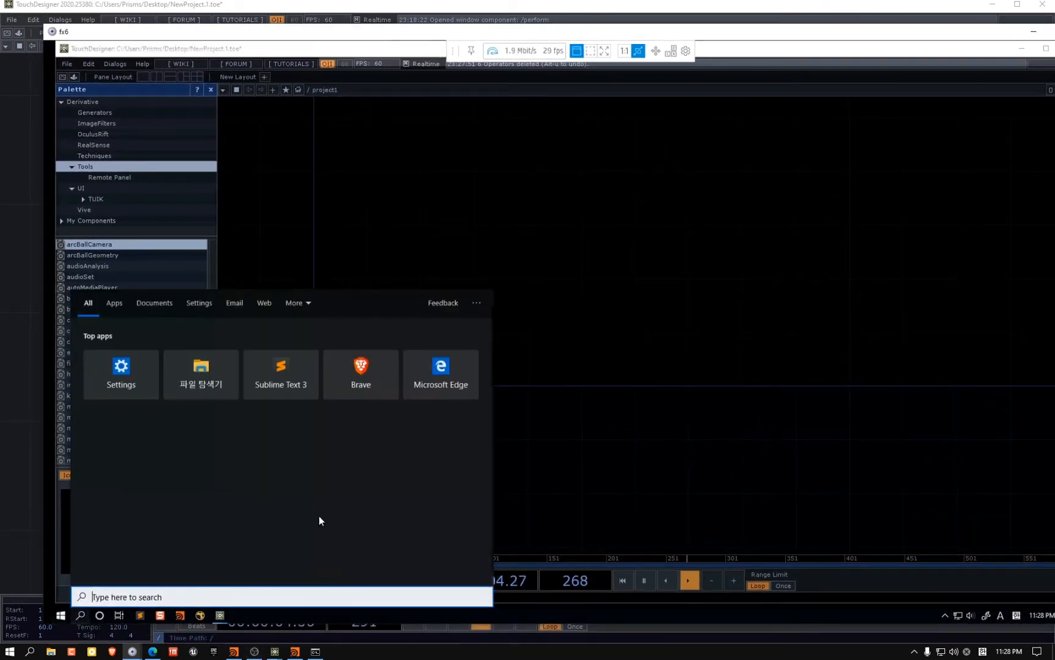
pyautogui.write('cmd')
pyautogui.press('Return')
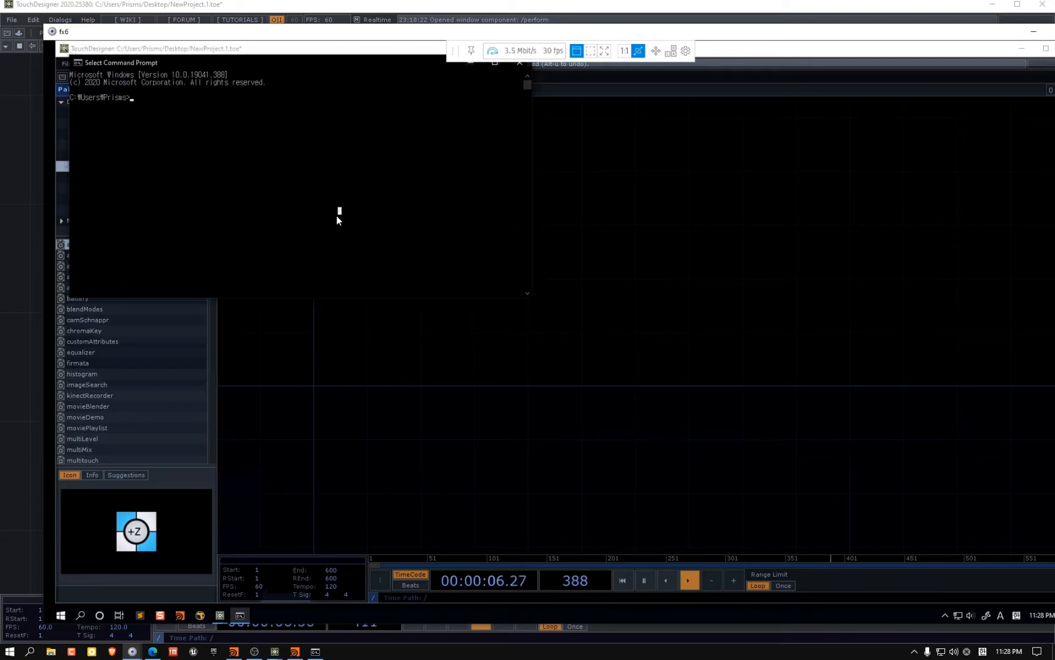
pyautogui.write('ipconfig')
pyautogui.press('Return')
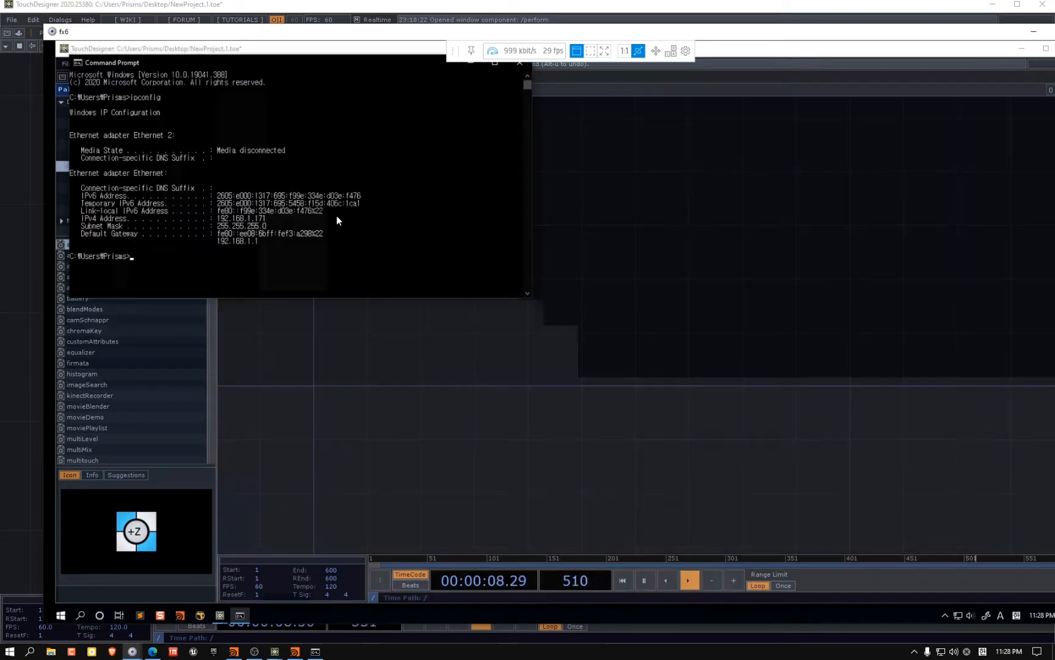
# Bring TouchDesigner to the front on fx6 and reposition the remote window so its whole interface fits on screen
pyautogui.click(532, 385)
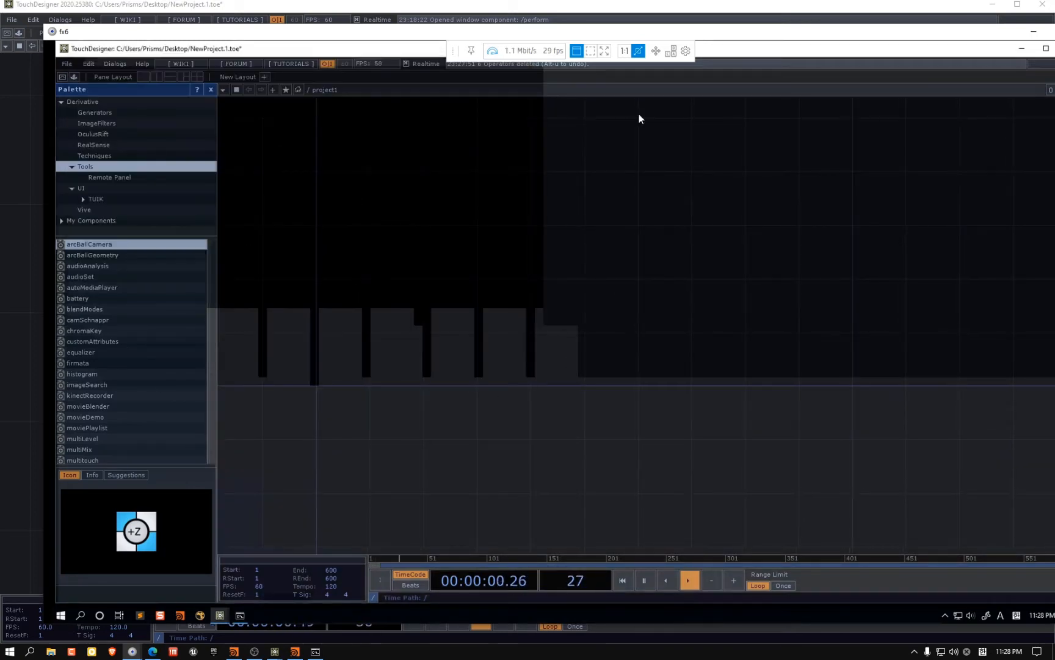
pyautogui.moveTo(564, 31); pyautogui.dragTo(434, 31)
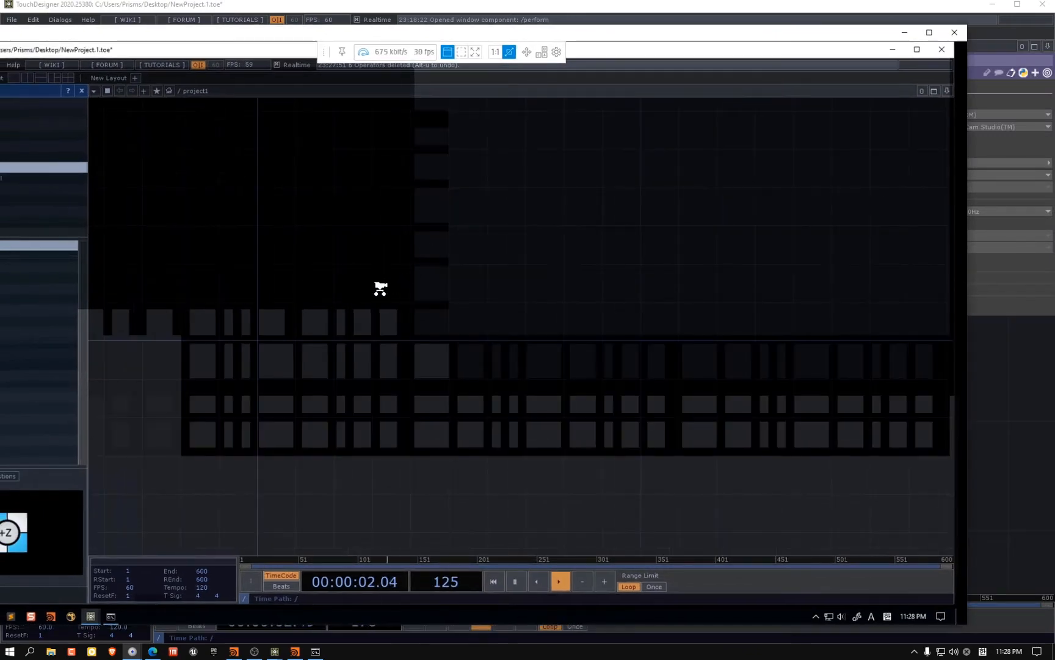
pyautogui.moveTo(555, 37); pyautogui.dragTo(643, 28)
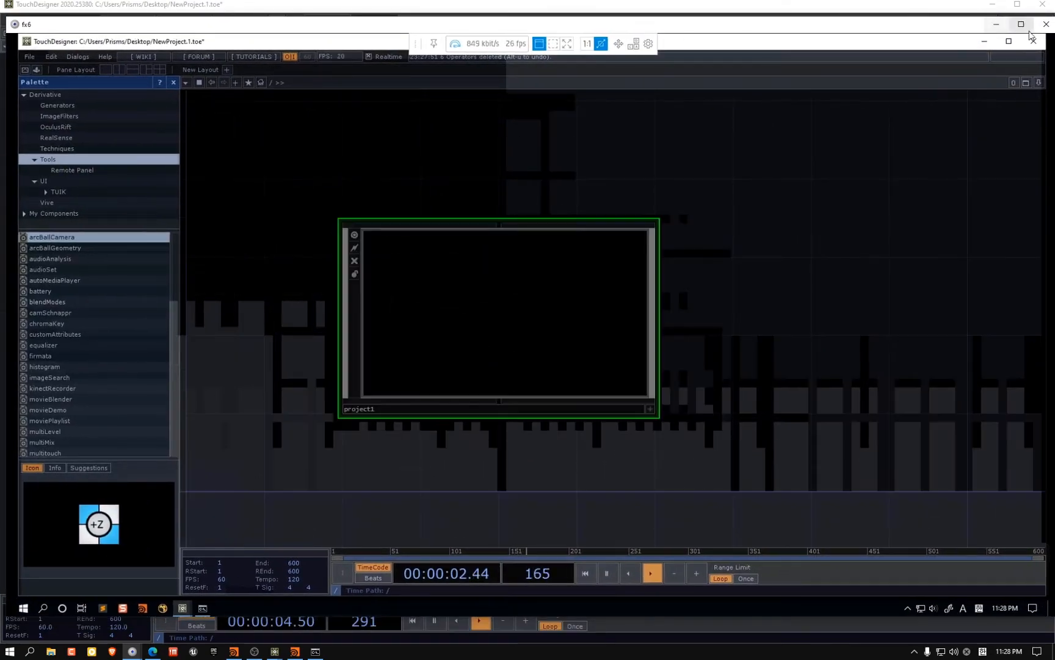
pyautogui.scroll(-5, 471, 309)
pyautogui.scroll(10, 471, 307)
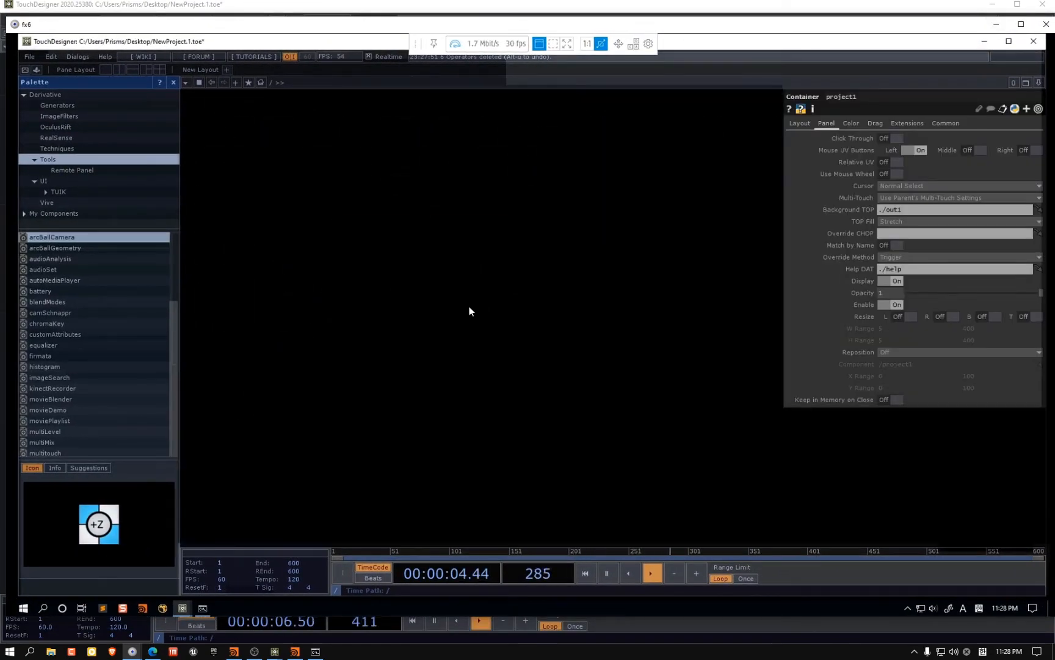
pyautogui.press('Tab')
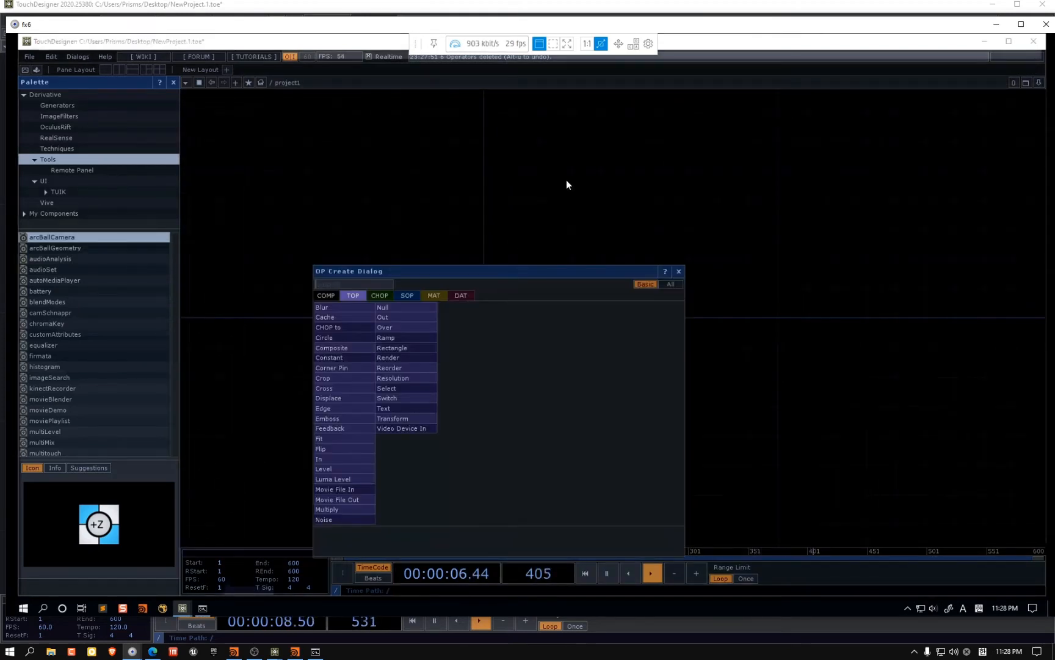
pyautogui.click(566, 179)
# Return to the local TouchDesigner, close its version information, and place a Touch Out TOP below the out Null
pyautogui.click(563, 3)
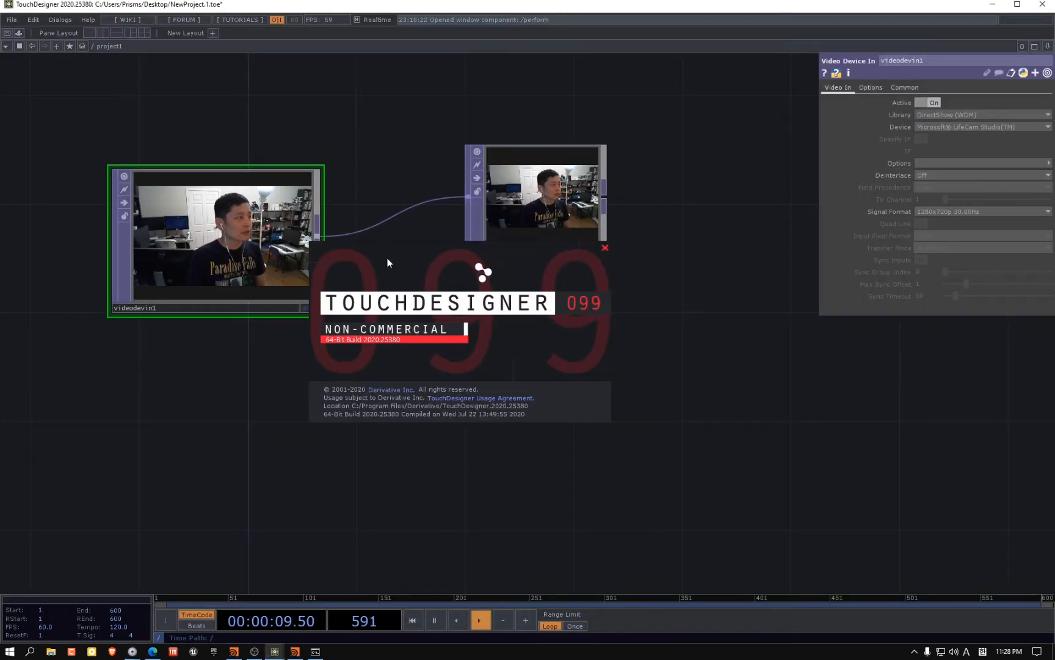
pyautogui.click(605, 248)
pyautogui.press('Tab')
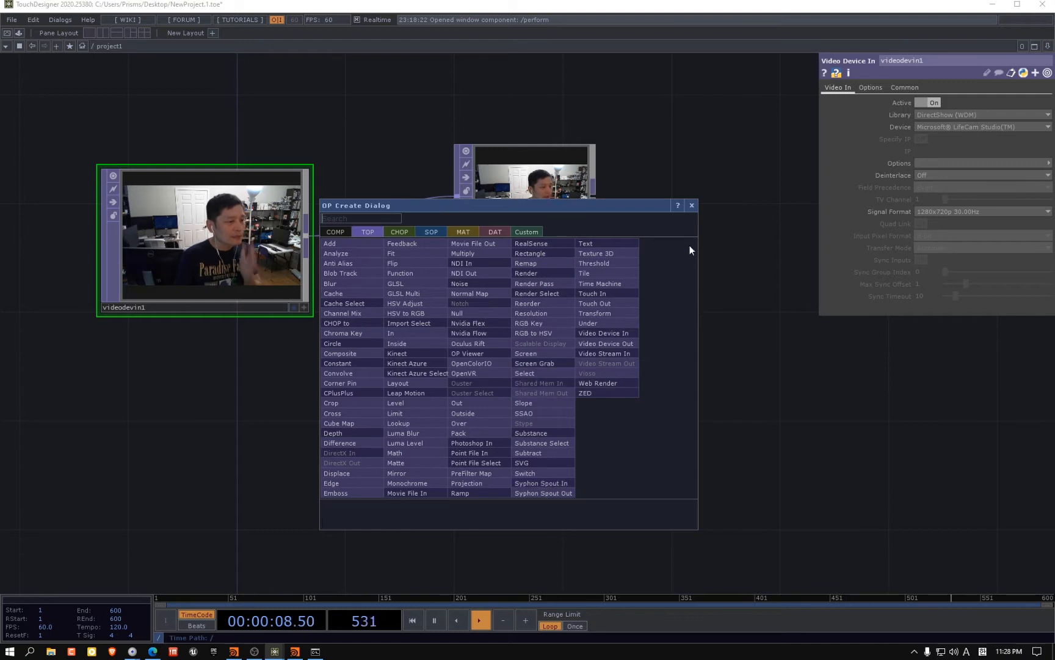
pyautogui.click(611, 303)
pyautogui.click(592, 379)
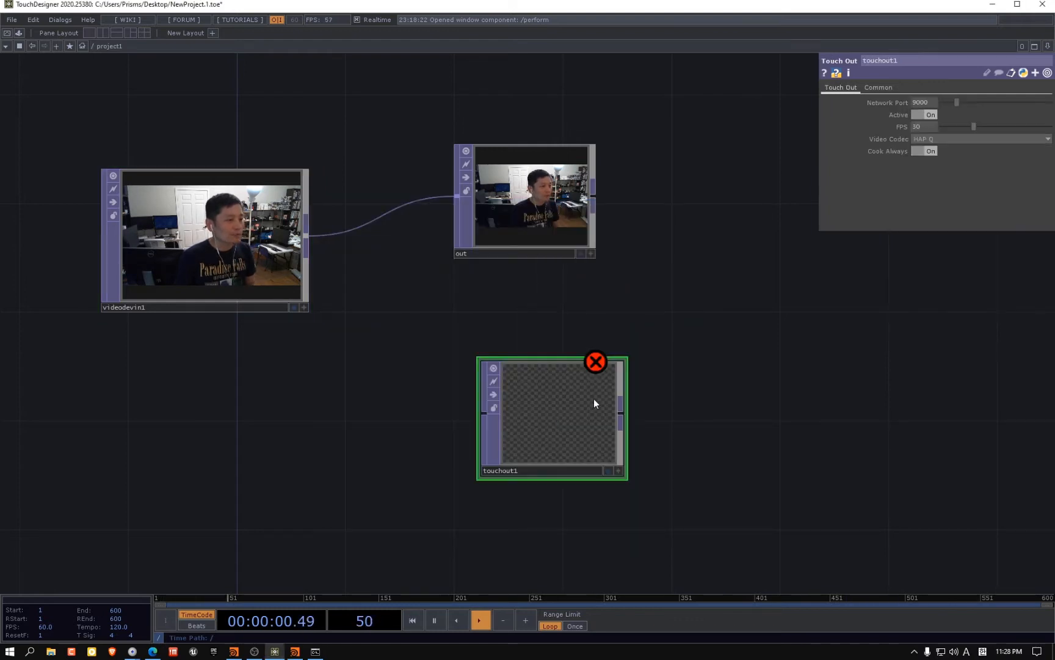
# Wire videodevin1 into touchout1 and align touchout1 beneath the out Null
pyautogui.moveTo(553, 410); pyautogui.dragTo(554, 437)
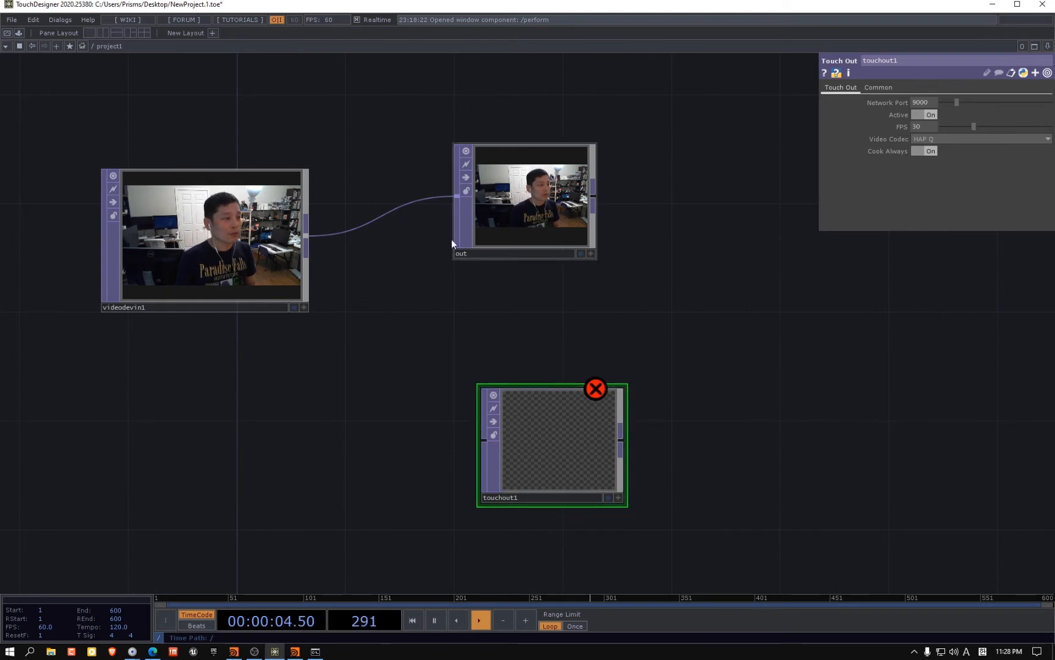
pyautogui.click(305, 240)
pyautogui.click(482, 452)
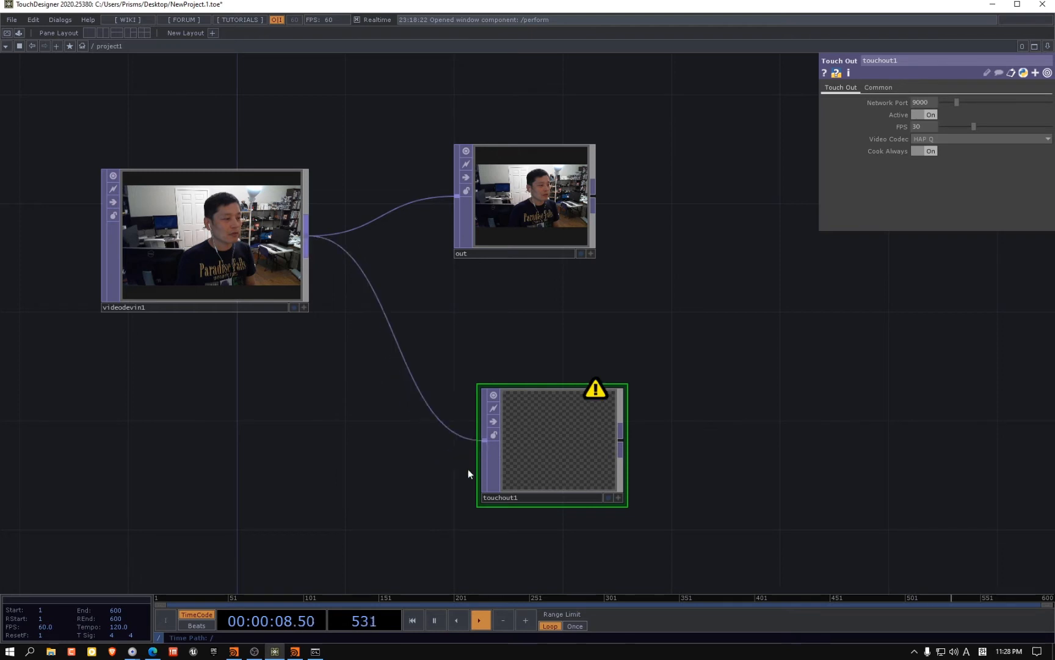
pyautogui.moveTo(571, 452); pyautogui.dragTo(536, 437)
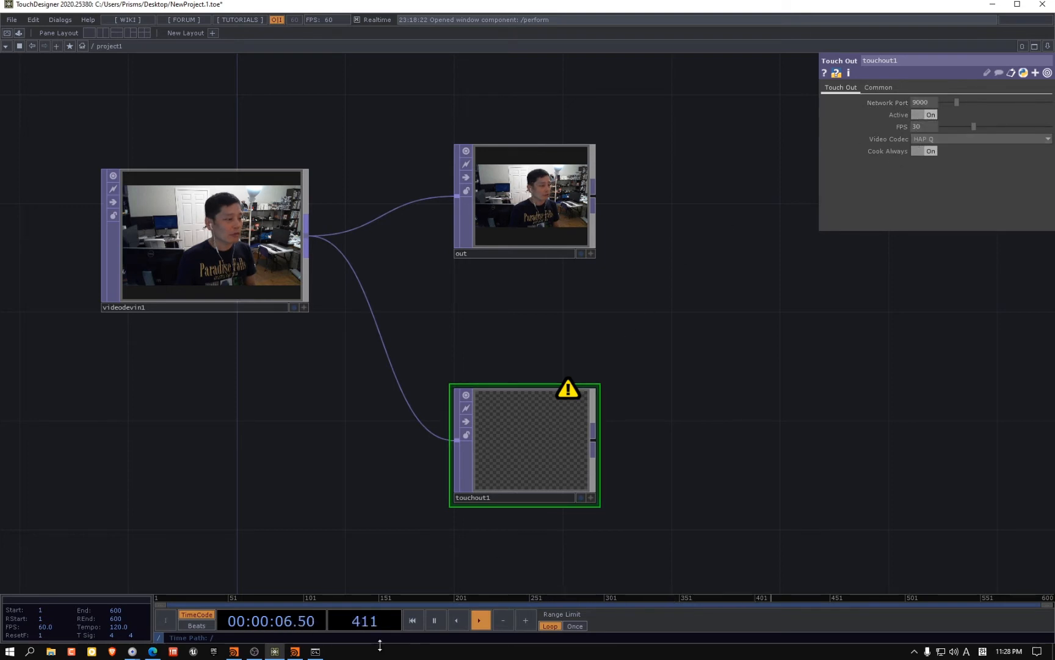
# Switch to the fx6 remote window and place a Touch In TOP in its TouchDesigner network
pyautogui.moveTo(132, 651)
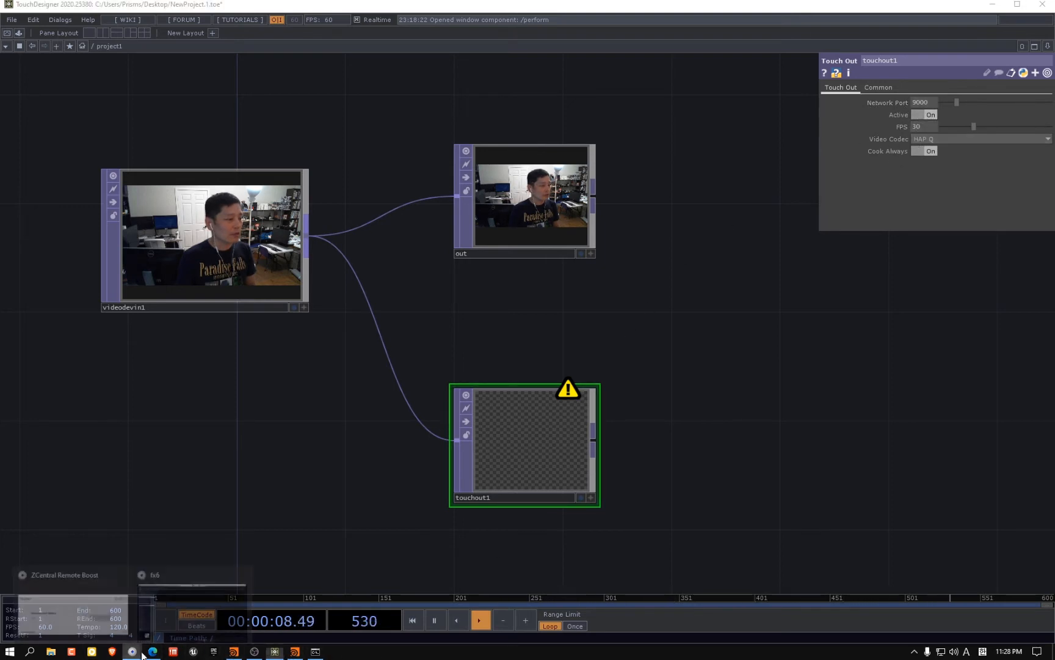
pyautogui.click(181, 607)
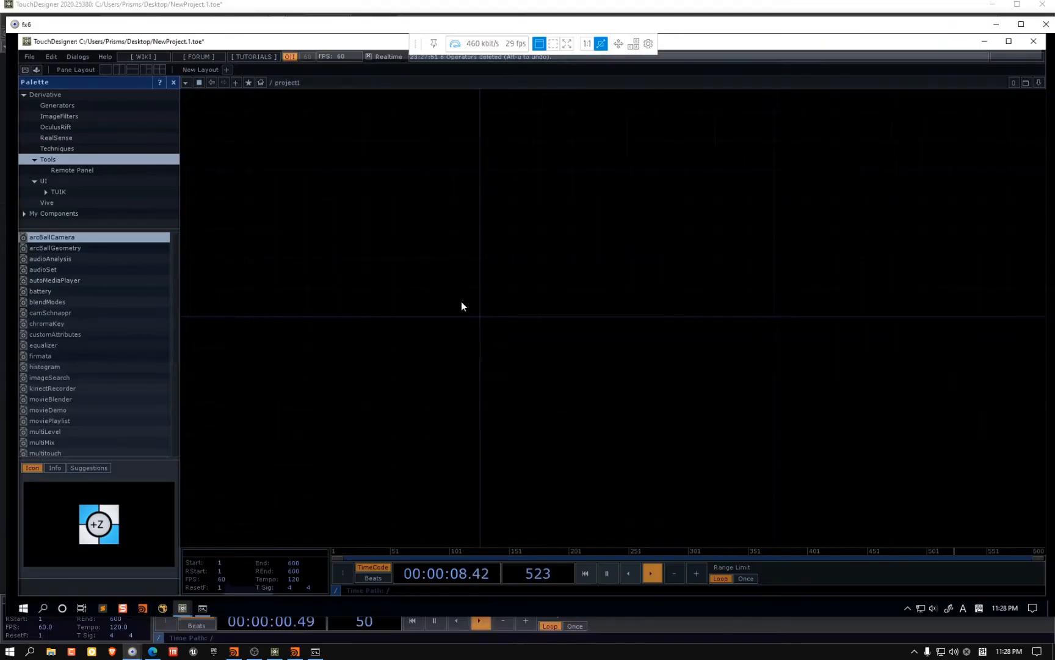
pyautogui.doubleClick(396, 243)
pyautogui.write('toich')
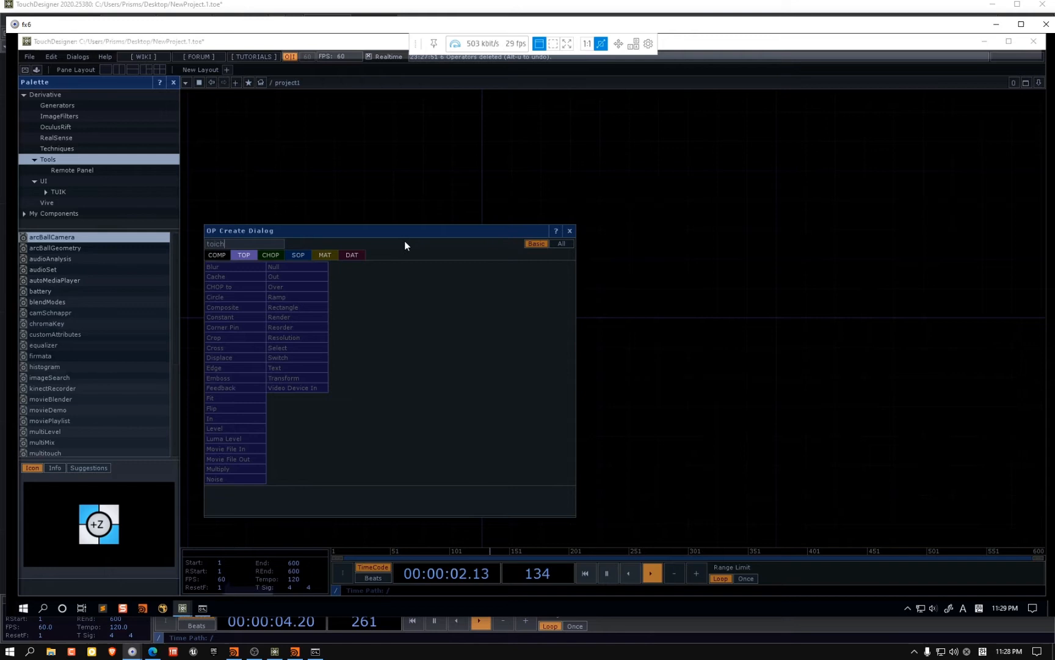
pyautogui.click(407, 215)
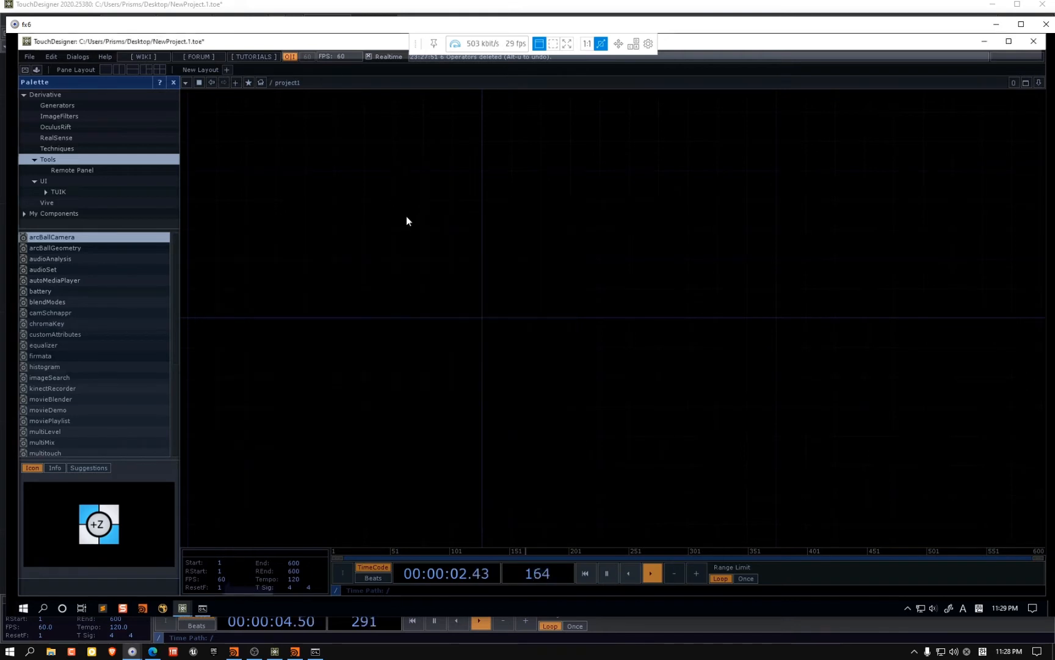
pyautogui.doubleClick(430, 220)
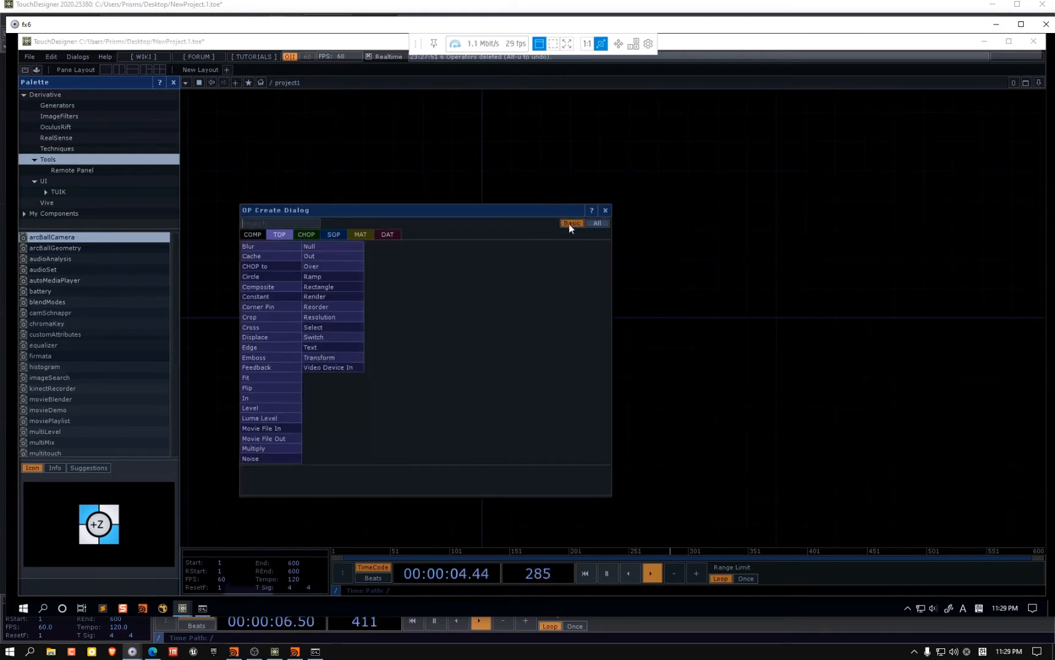
pyautogui.moveTo(549, 232); pyautogui.dragTo(559, 195)
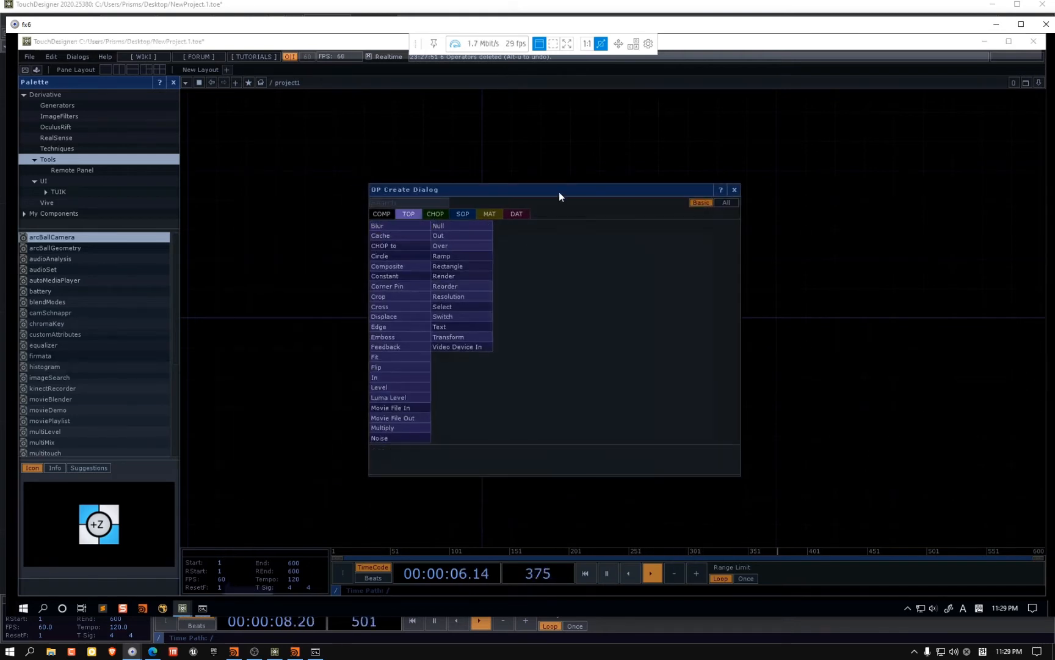
pyautogui.click(732, 202)
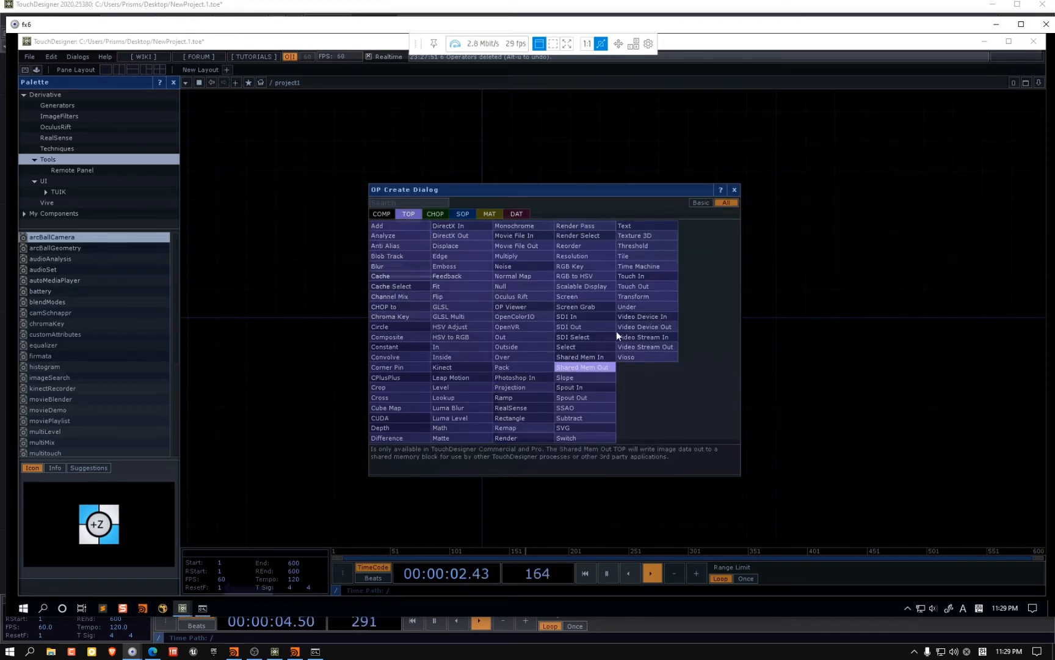
pyautogui.click(649, 278)
pyautogui.click(568, 350)
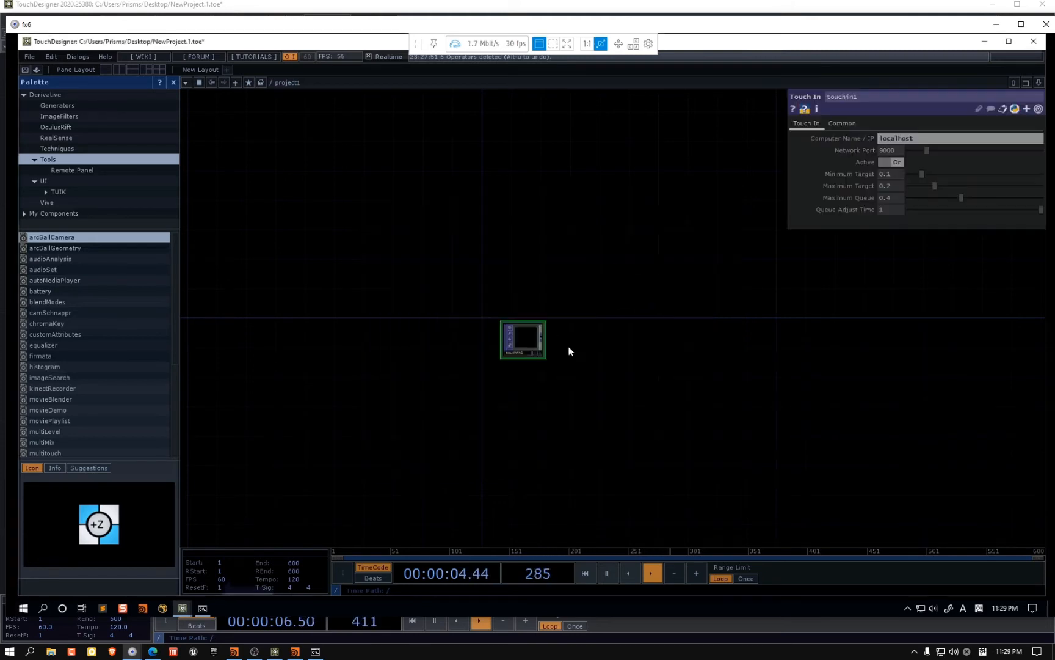
# Set the Touch In TOP's Computer Name / IP to 192.168.1.141
pyautogui.scroll(6, 523, 342)
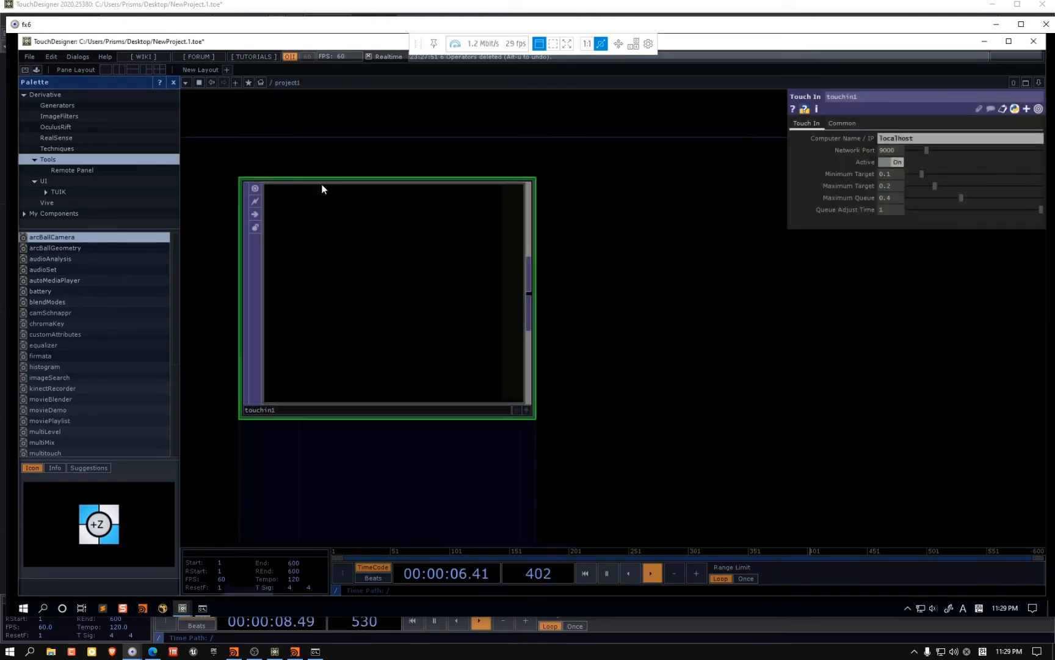
pyautogui.click(933, 140)
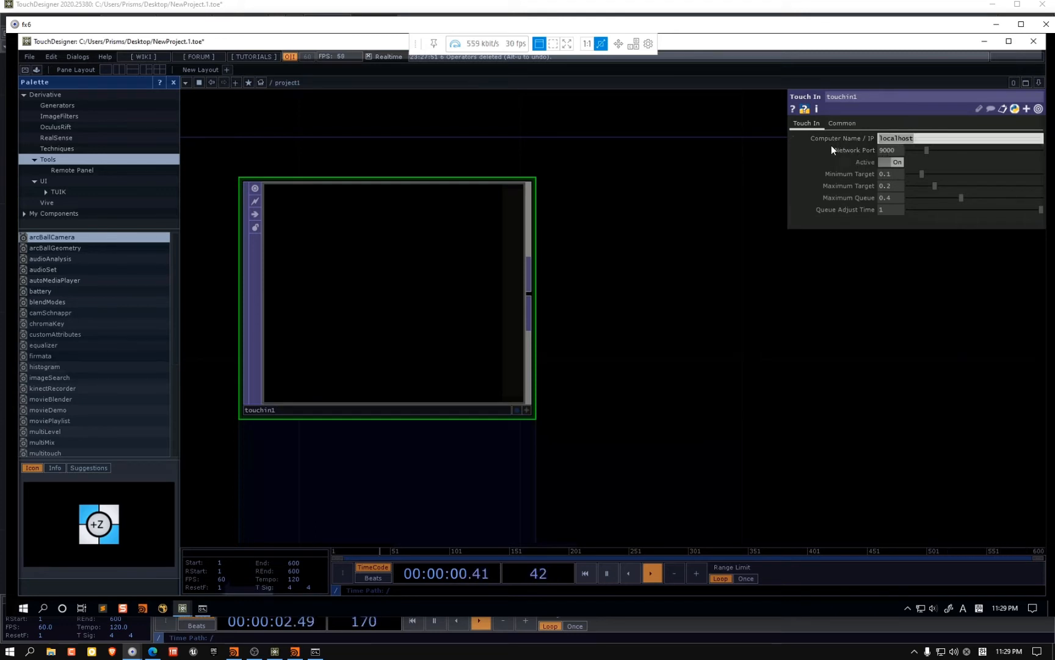
pyautogui.write('192.1')
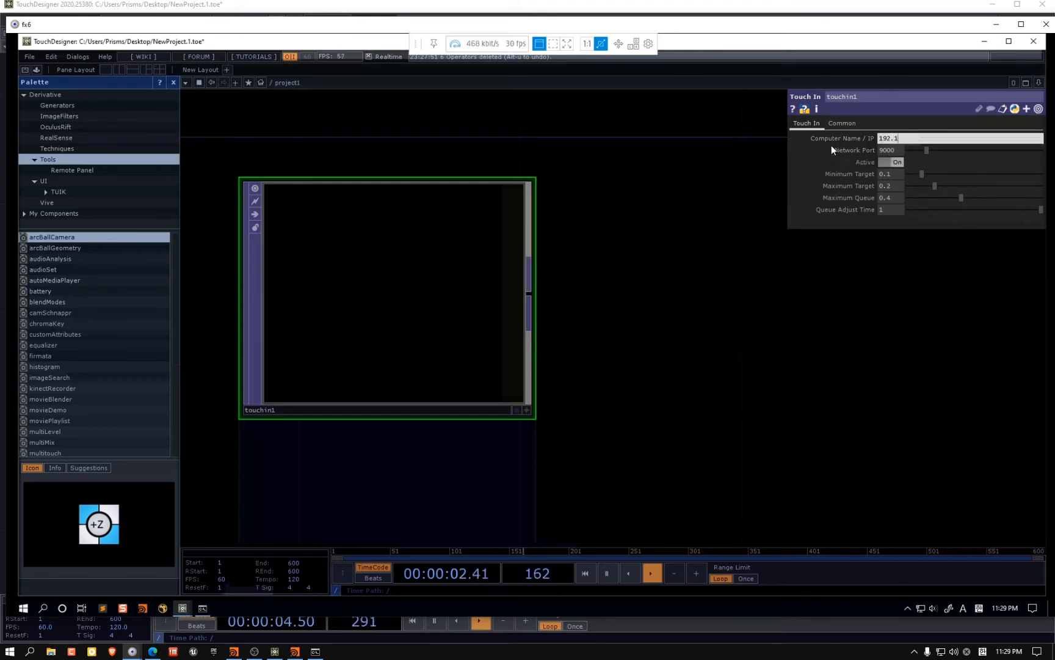
pyautogui.write('68.1.141')
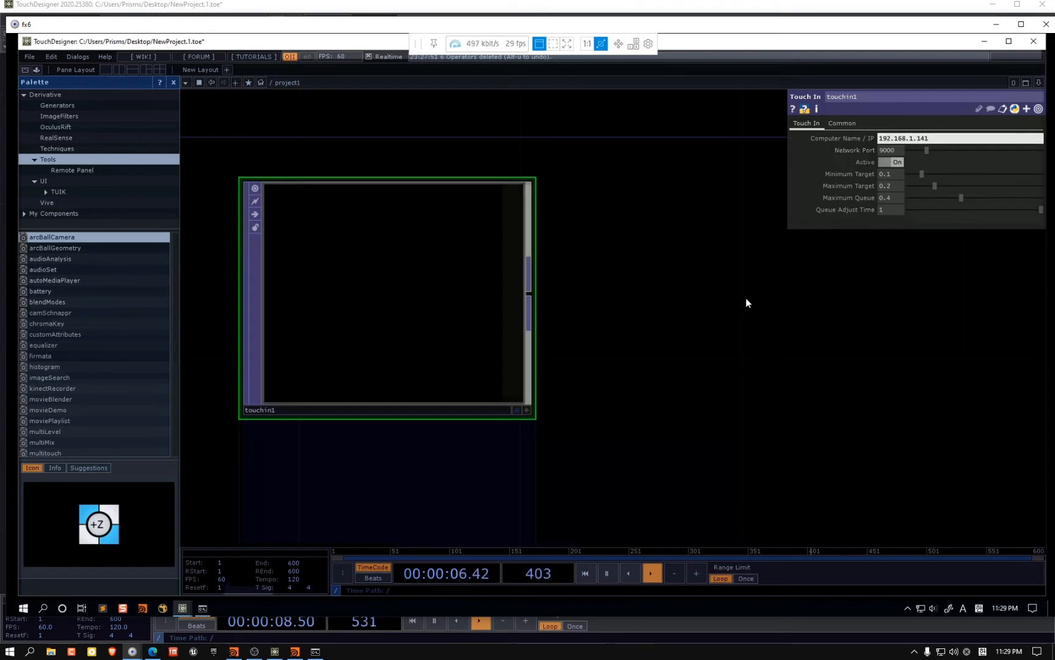
pyautogui.moveTo(745, 298); pyautogui.dragTo(752, 286)
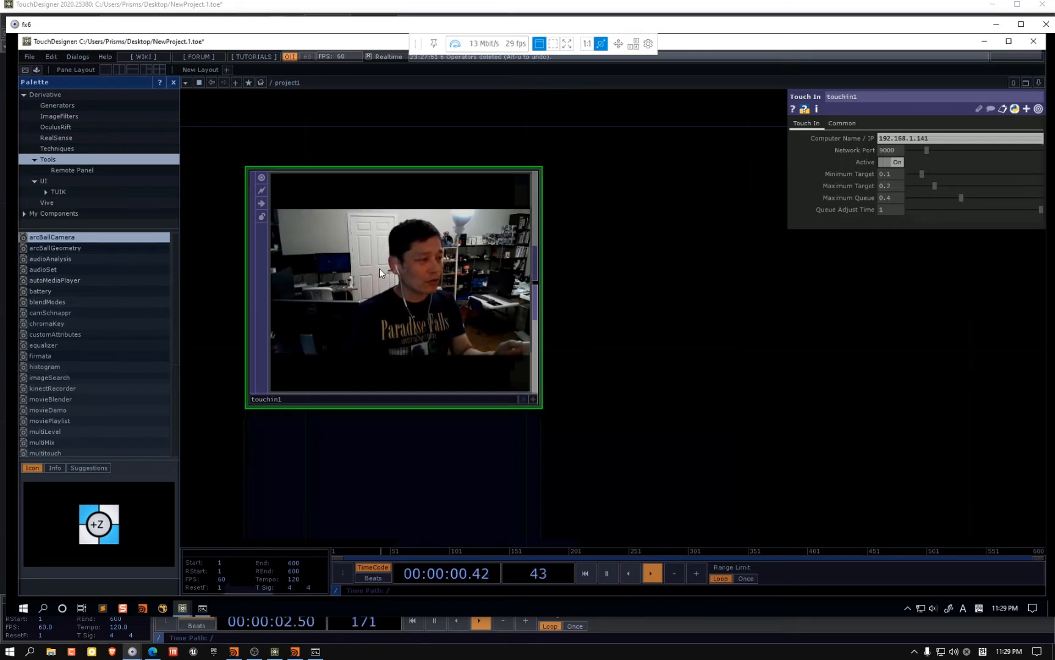
# Move the fx6 window around to compare its received camera image with the local videodevin1 feed
pyautogui.moveTo(278, 26); pyautogui.dragTo(599, 111)
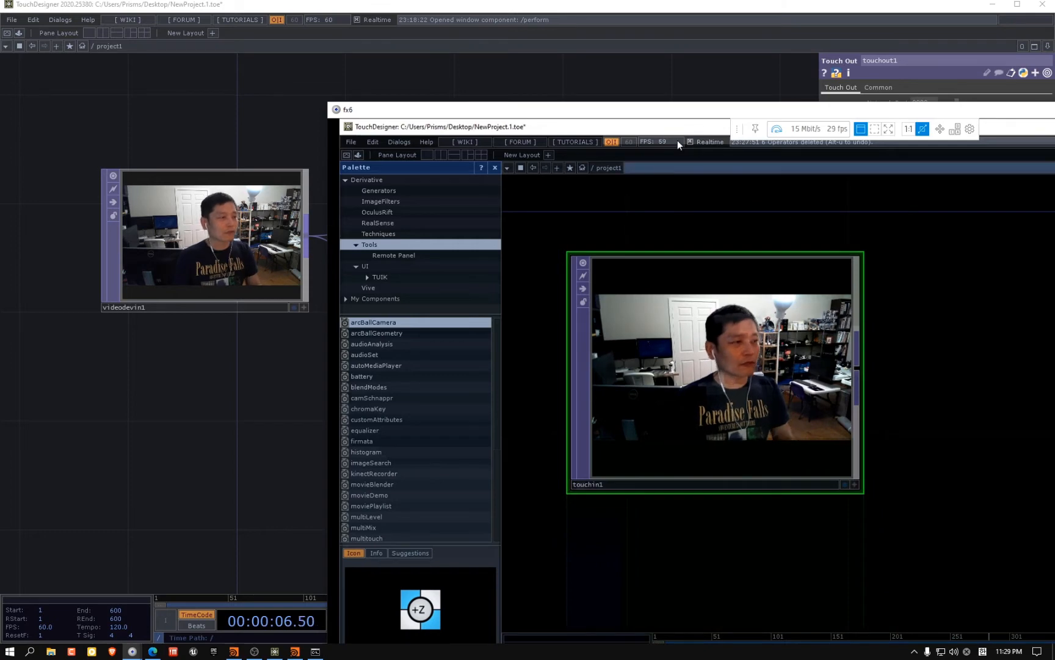
pyautogui.moveTo(691, 116); pyautogui.dragTo(625, 94)
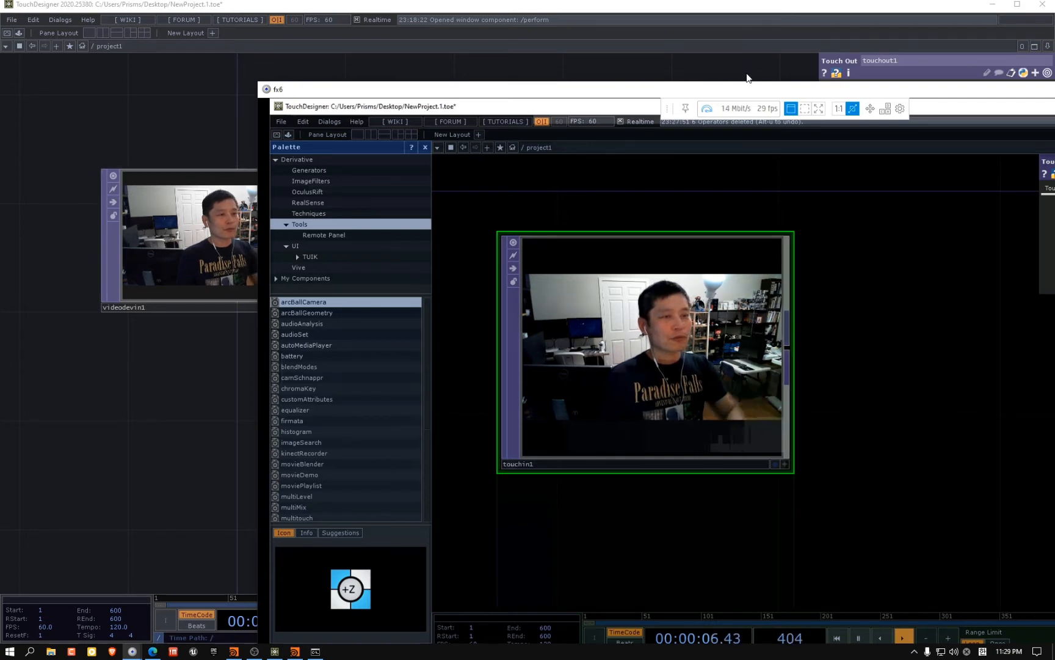
pyautogui.doubleClick(487, 86)
pyautogui.moveTo(487, 86); pyautogui.dragTo(582, 101)
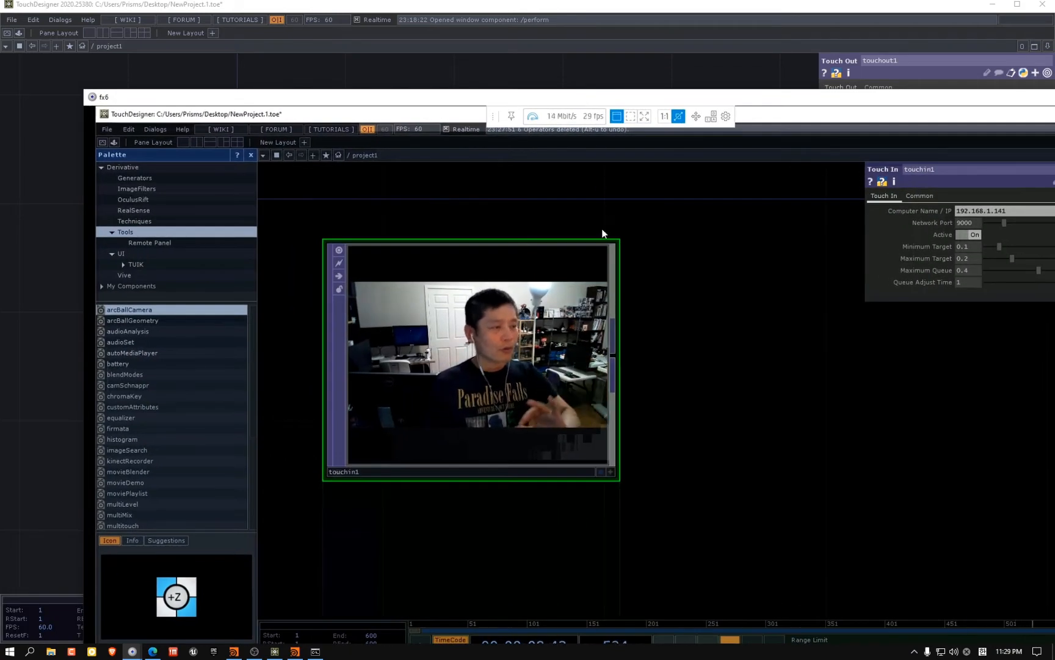
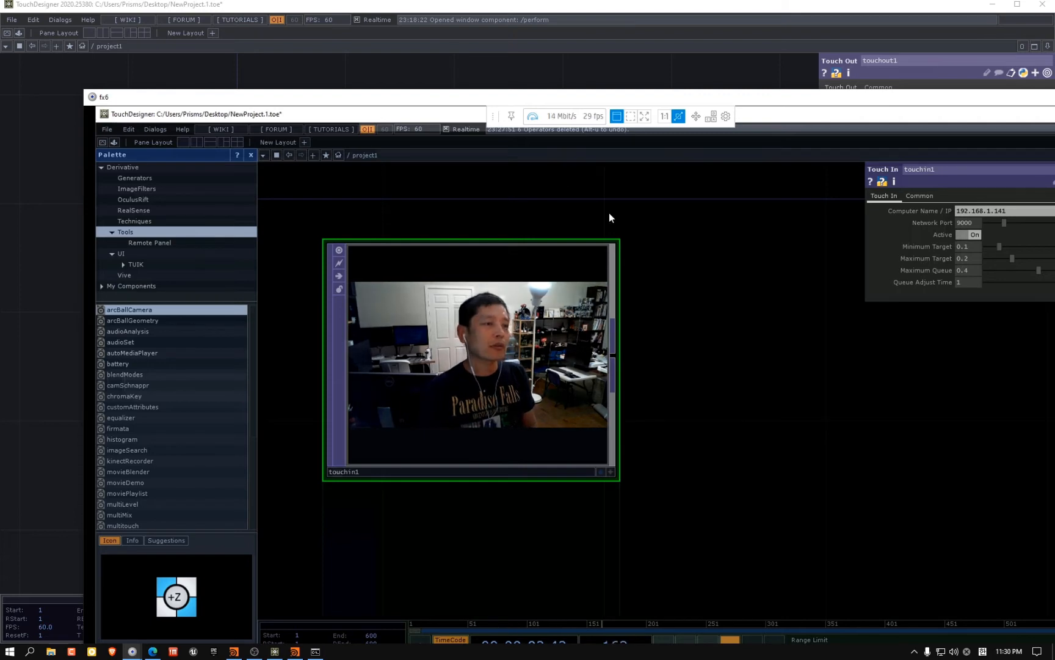
pyautogui.moveTo(612, 100); pyautogui.dragTo(938, 98)
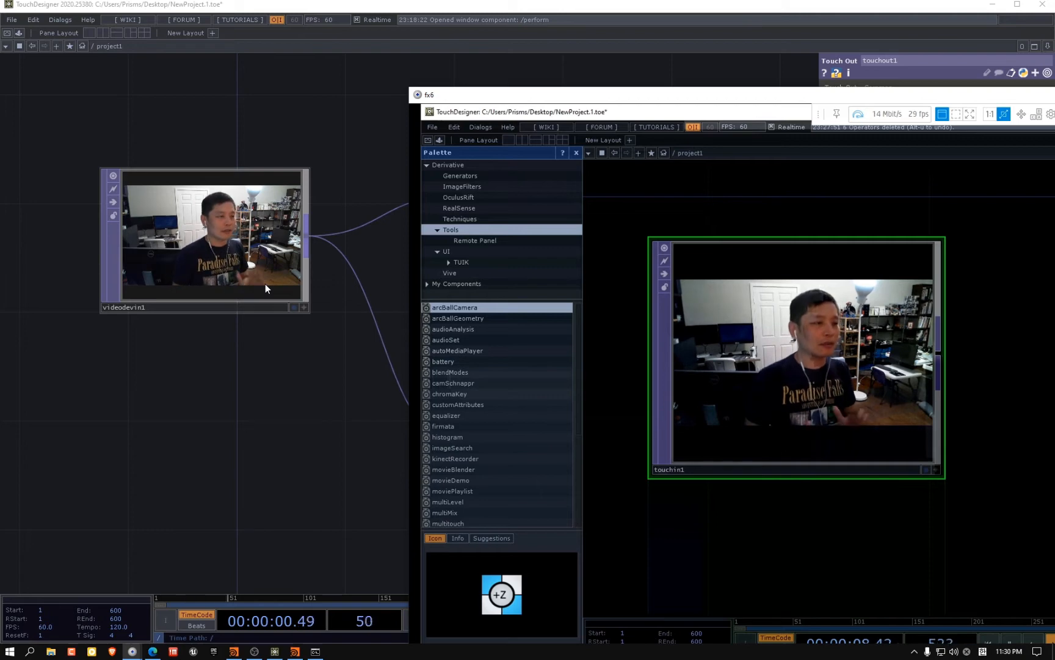
pyautogui.moveTo(571, 95); pyautogui.dragTo(261, 102)
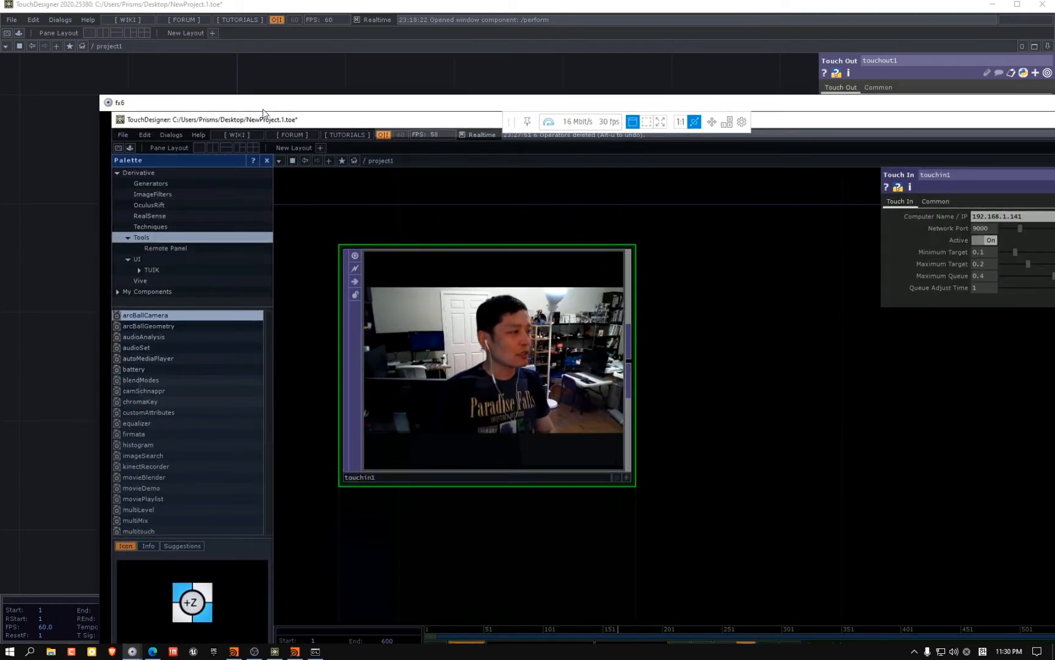
pyautogui.moveTo(263, 109); pyautogui.dragTo(239, 99)
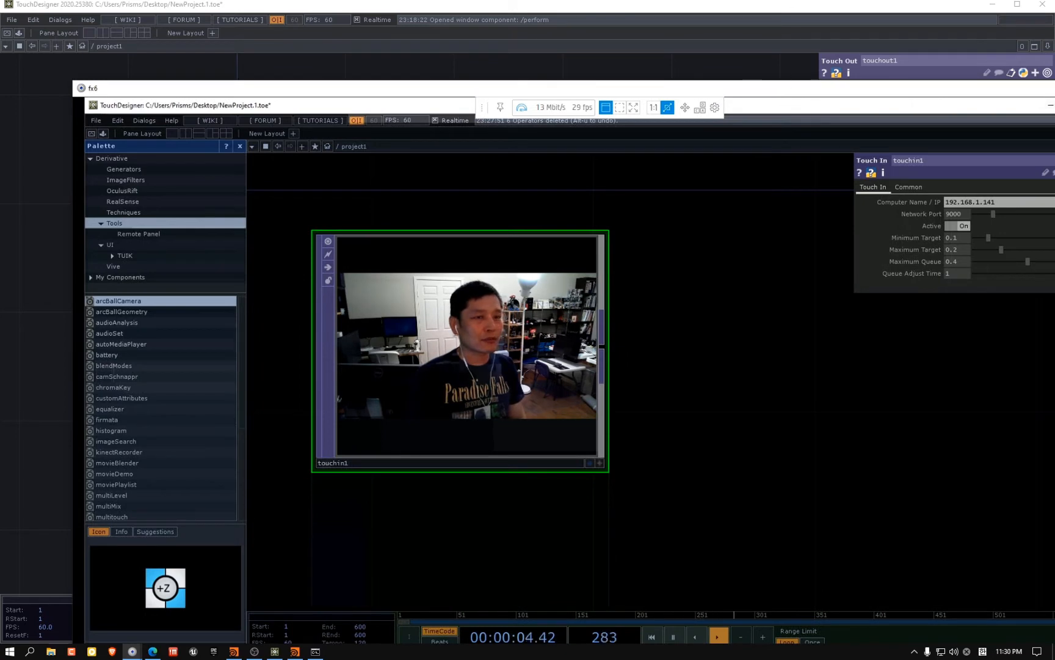
pyautogui.moveTo(422, 103); pyautogui.dragTo(860, 113)
# Place an Add SOP below videodevin1 in the local TouchDesigner network and delete it
pyautogui.scroll(-3, 316, 336)
pyautogui.moveTo(269, 376); pyautogui.dragTo(149, 256)
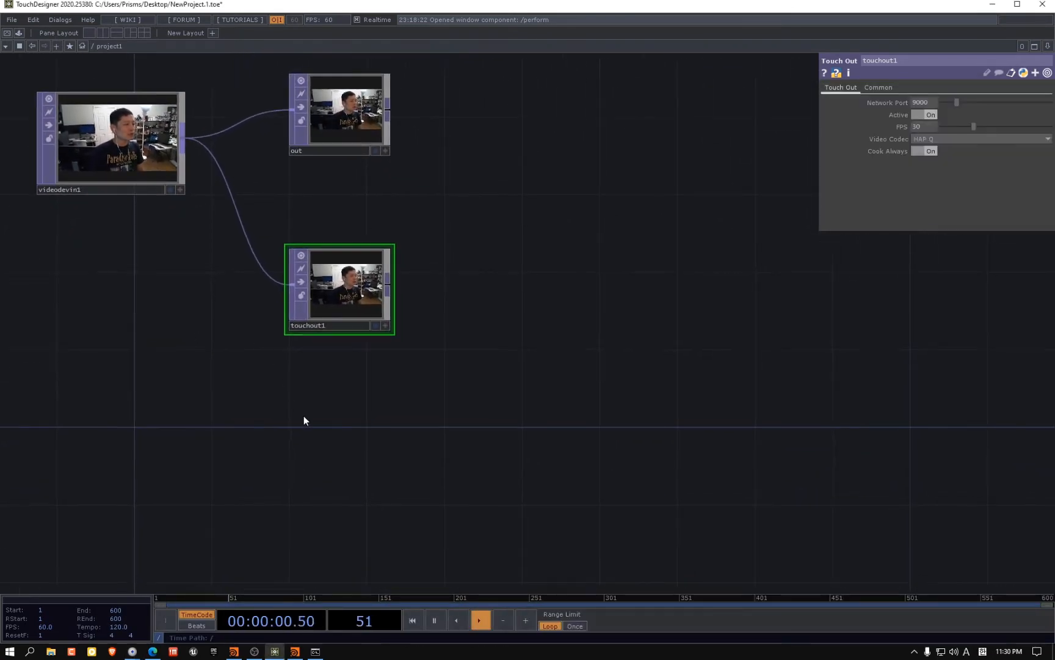
pyautogui.moveTo(397, 413); pyautogui.dragTo(580, 365)
pyautogui.scroll(-3, 383, 345)
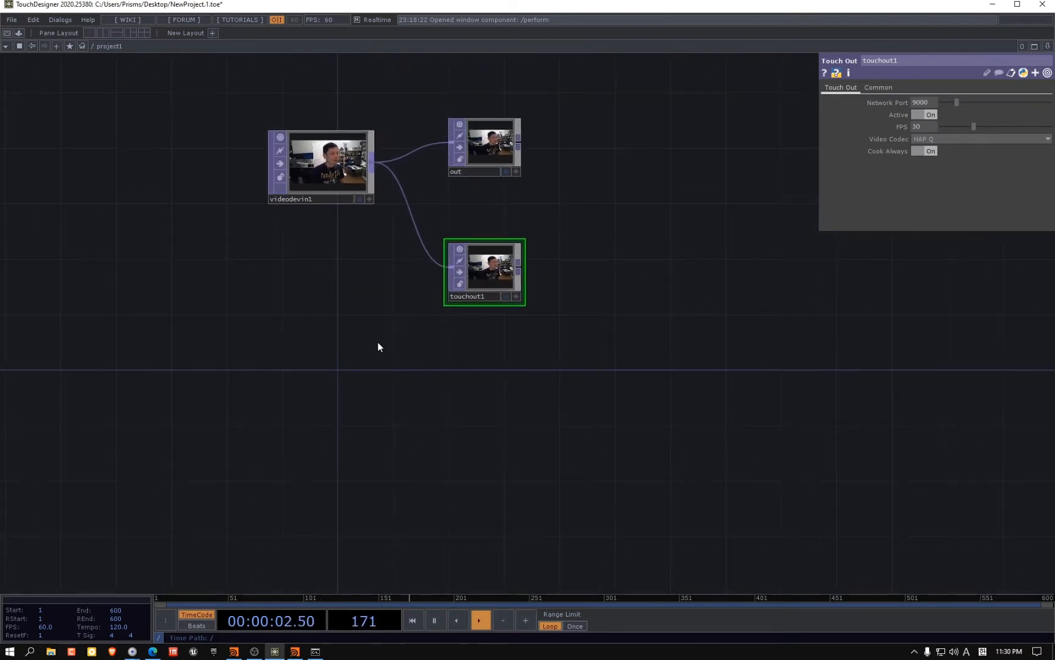
pyautogui.press('Tab')
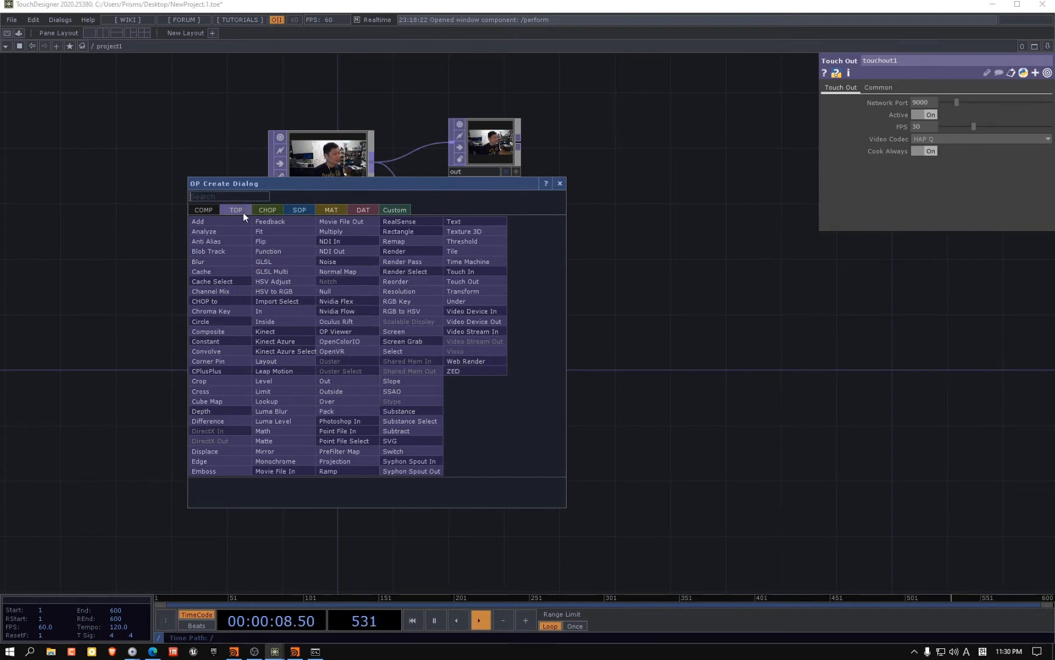
pyautogui.click(298, 209)
pyautogui.click(198, 221)
pyautogui.click(278, 202)
pyautogui.moveTo(288, 208); pyautogui.dragTo(246, 321)
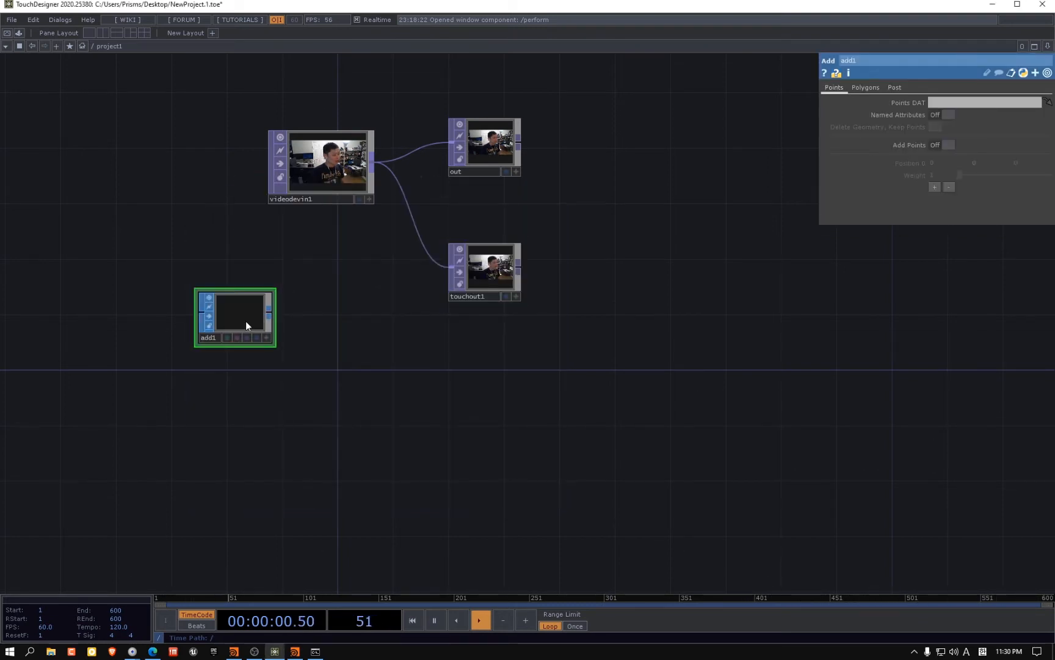
pyautogui.press('Delete')
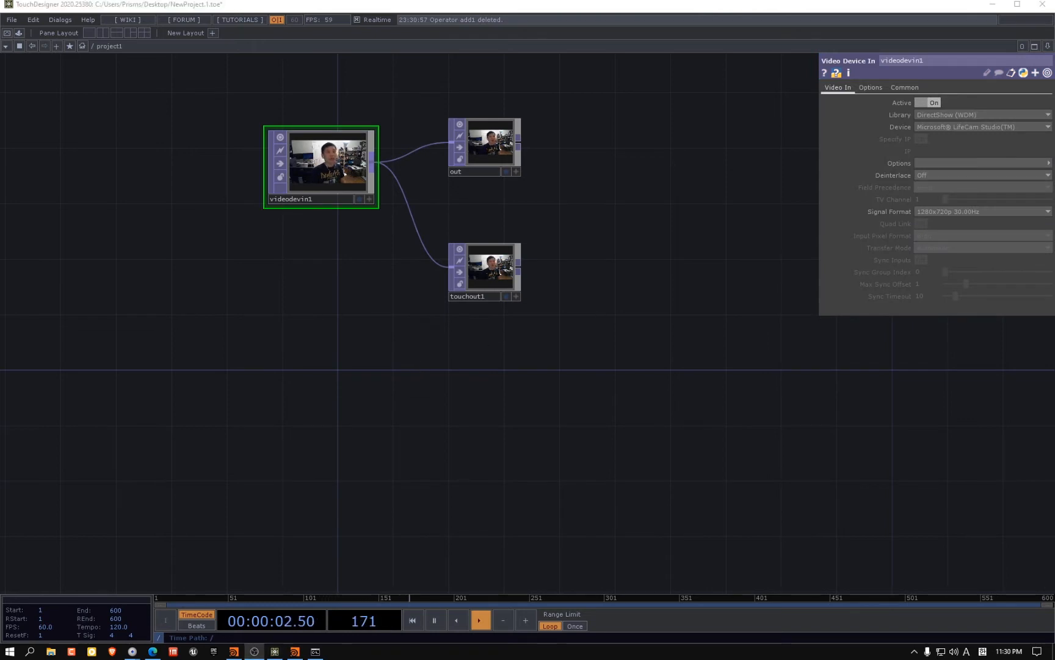
# View the camera output in TouchDesigner's perform window and return to the network editor
pyautogui.moveTo(611, 368); pyautogui.dragTo(609, 375)
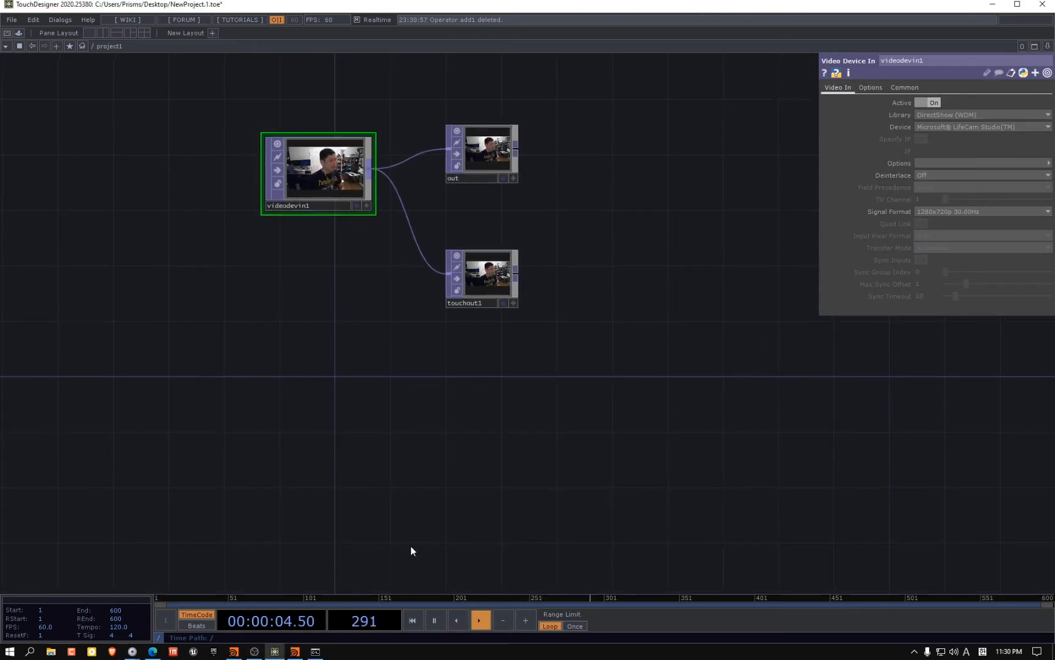
pyautogui.moveTo(303, 652)
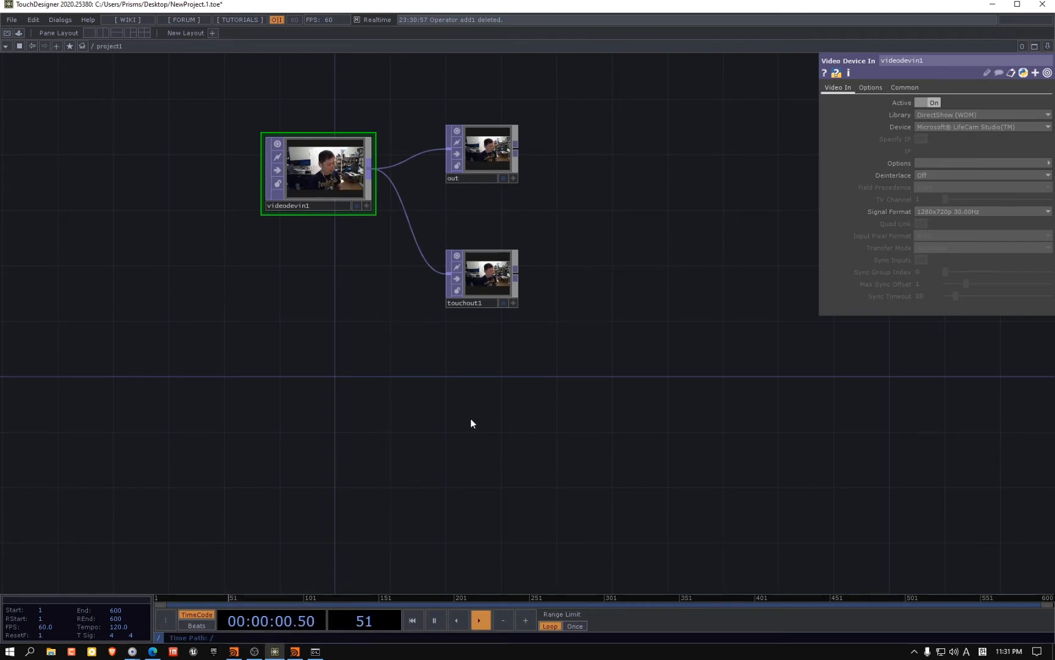
pyautogui.press('F1')
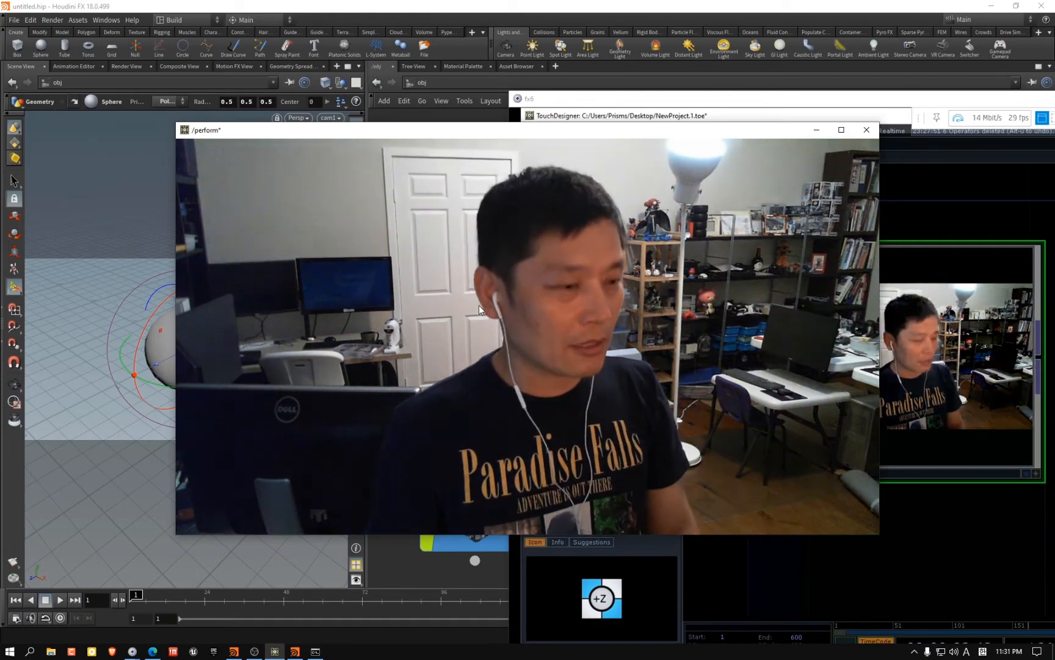
pyautogui.press('Escape')
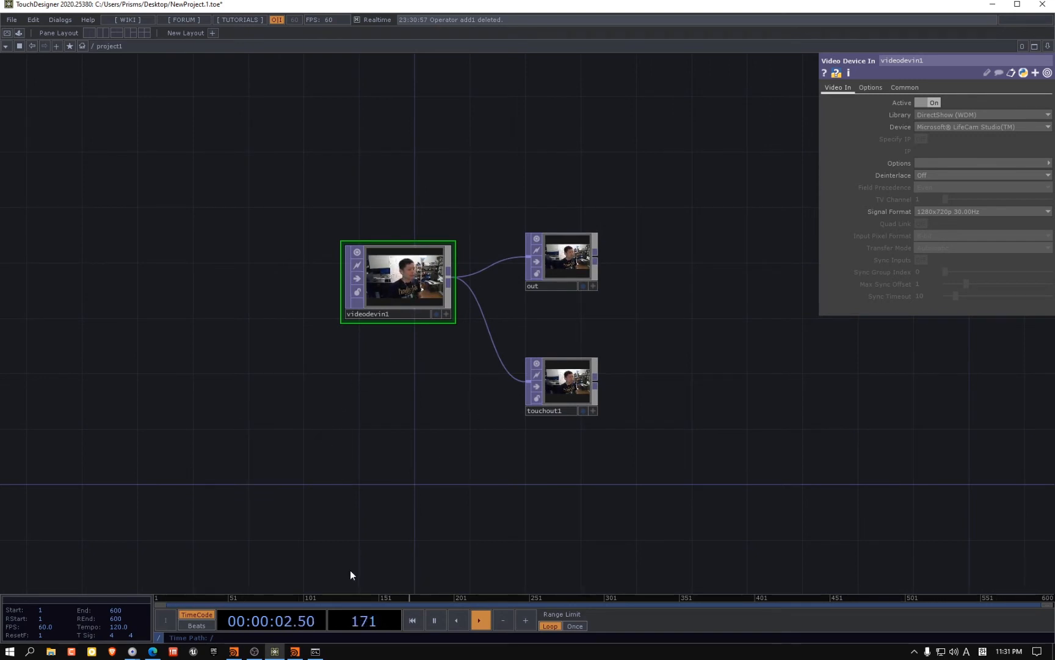
# Switch to Houdini, look through its list of network contexts, and visit the ch network before returning to obj
pyautogui.click(299, 653)
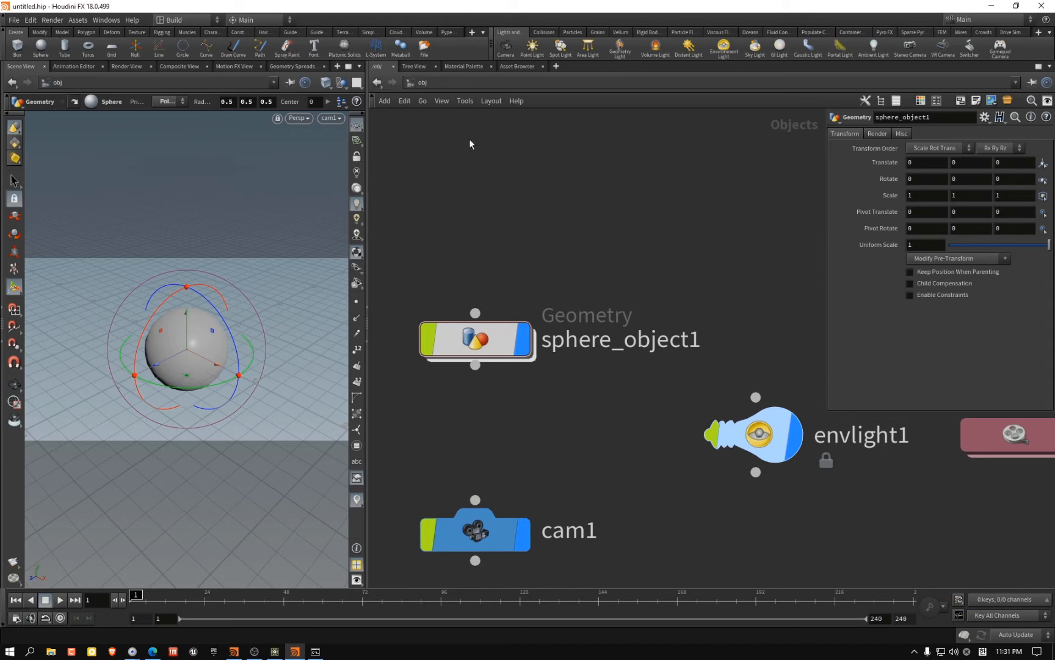
pyautogui.click(450, 85)
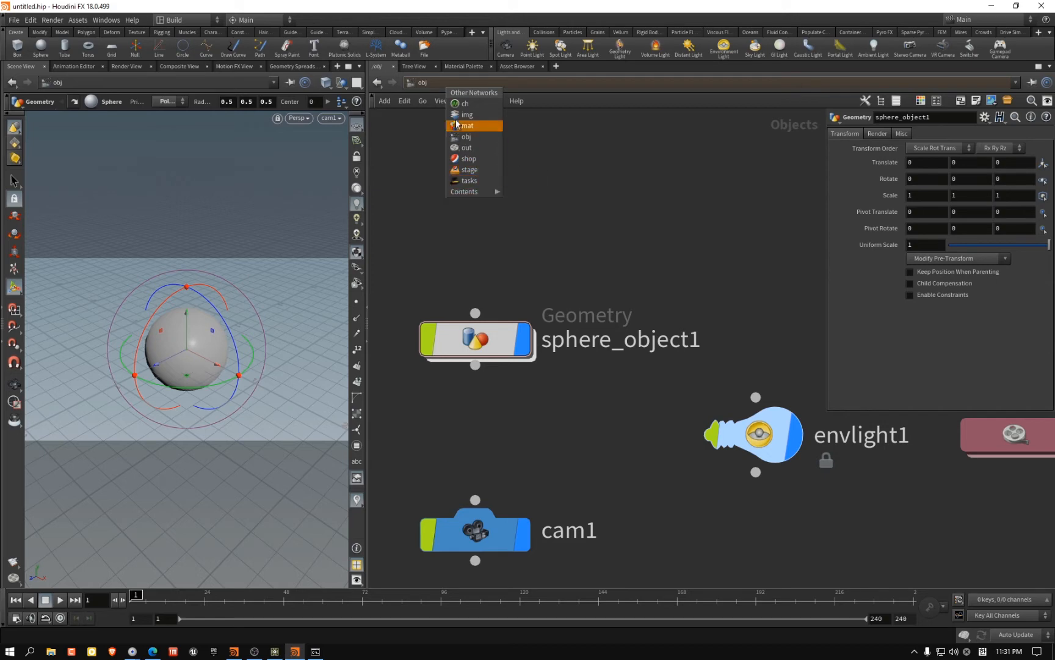
pyautogui.click(580, 177)
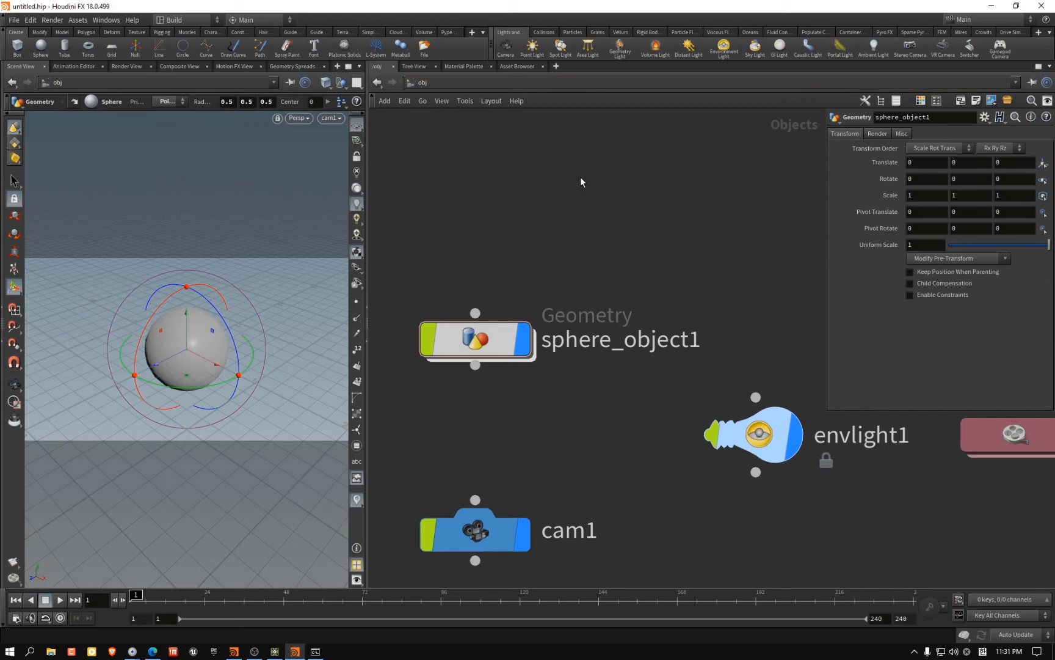
pyautogui.click(453, 86)
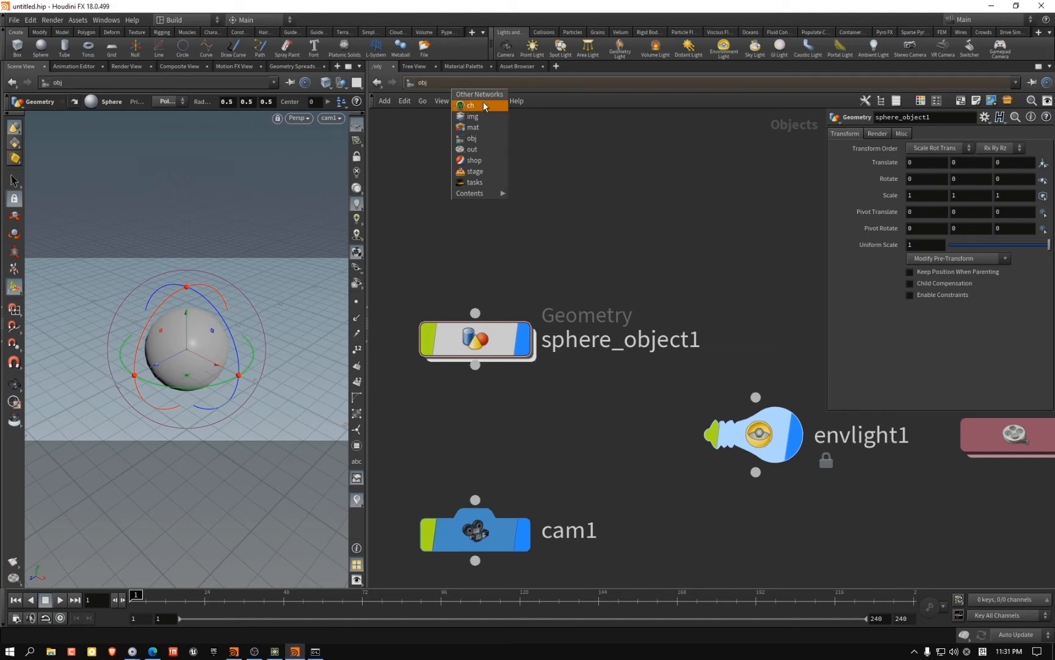
pyautogui.click(470, 107)
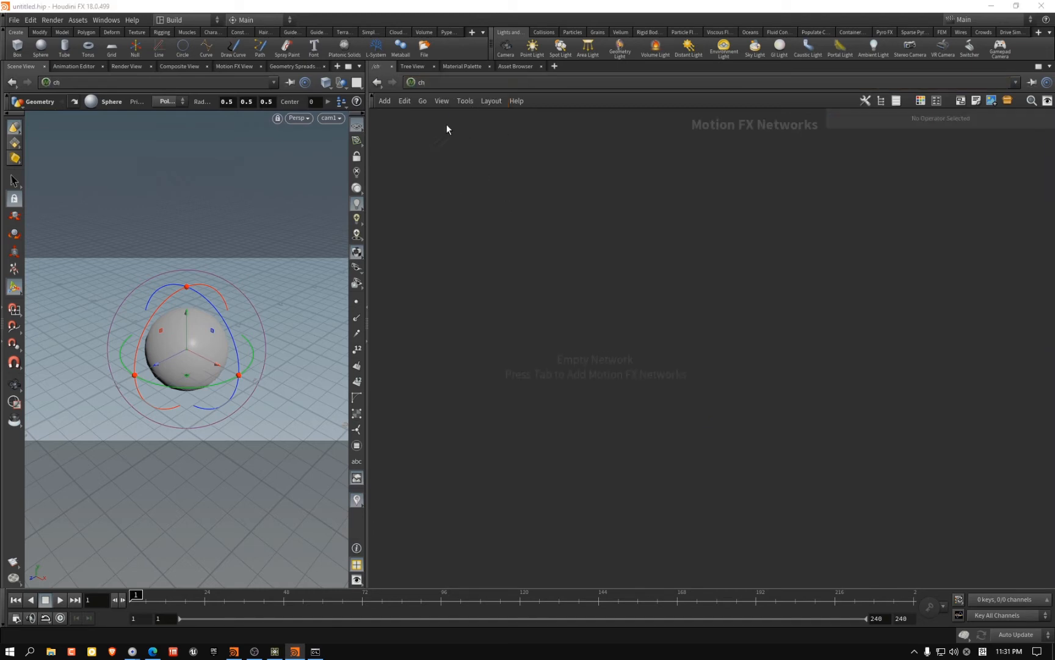
pyautogui.click(377, 83)
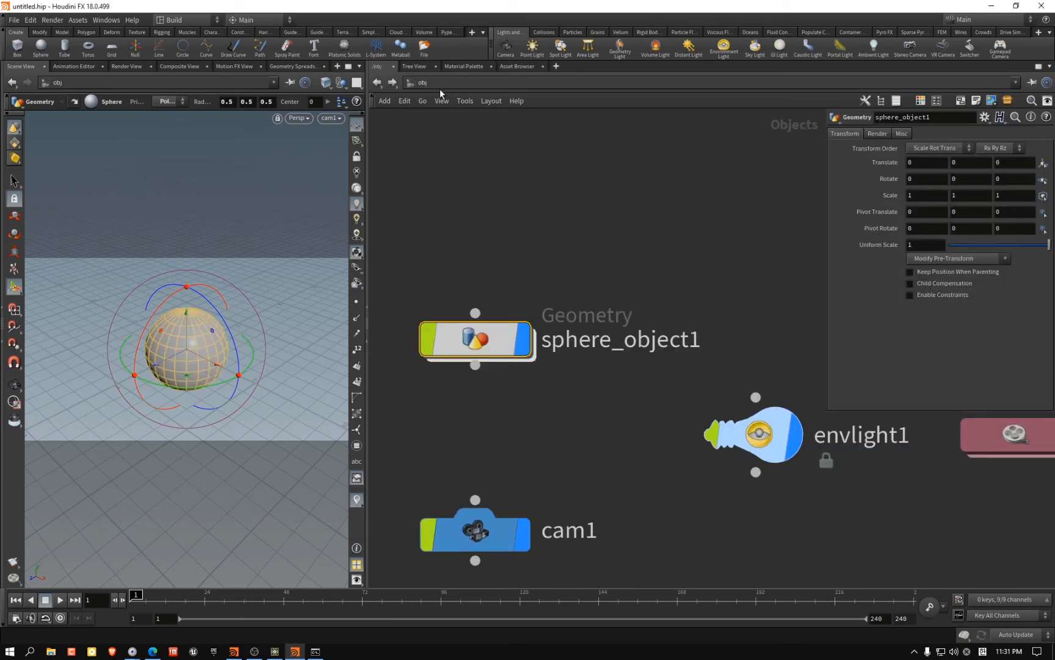
# Enter the sphere_object1 geometry network, hide its parameters, and space the file1 and sphere1 nodes apart vertically
pyautogui.click(448, 82)
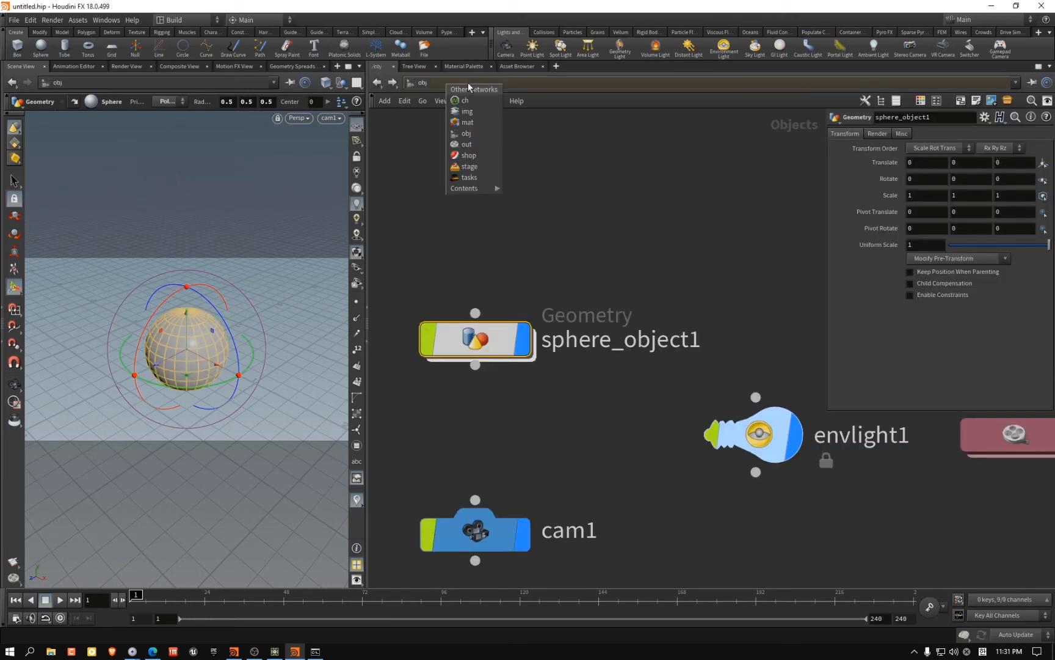
pyautogui.click(443, 222)
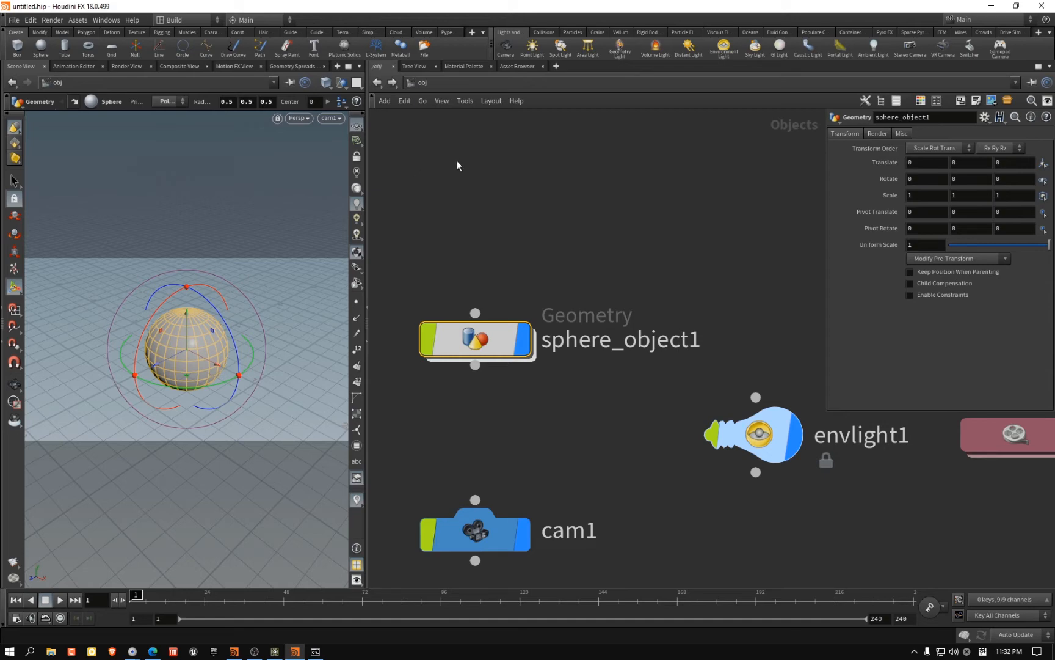
pyautogui.doubleClick(472, 338)
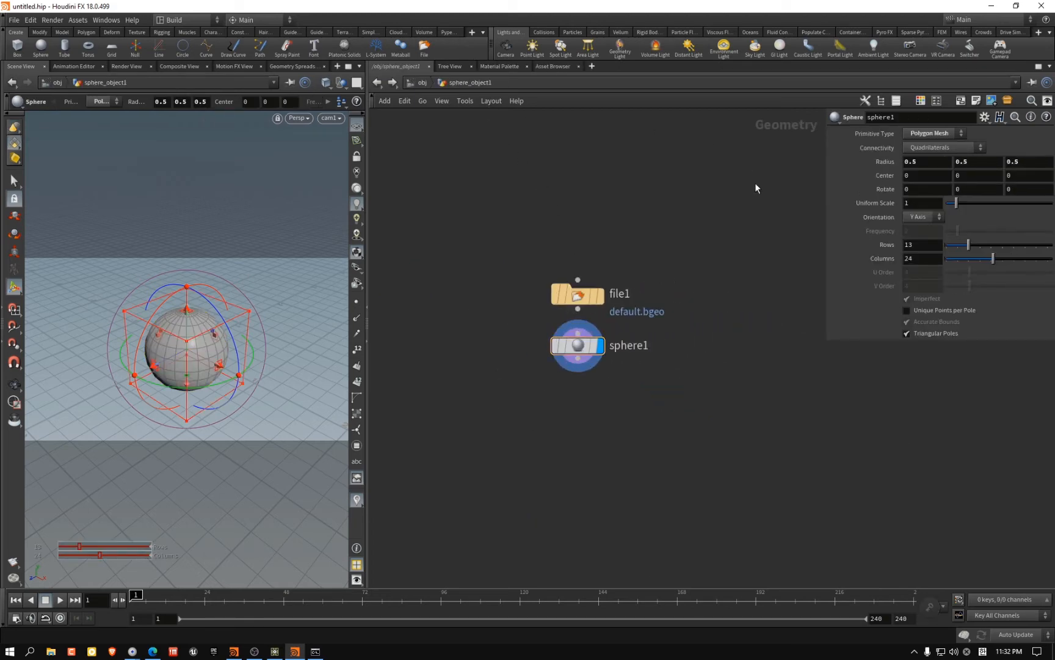
pyautogui.press('p')
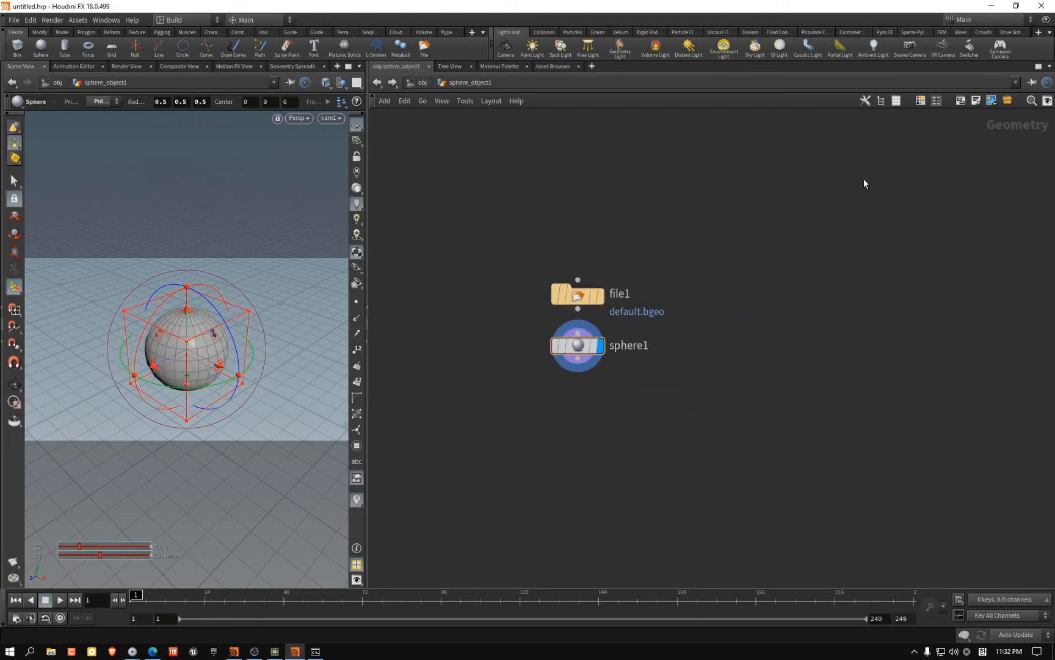
pyautogui.moveTo(578, 357); pyautogui.dragTo(500, 394)
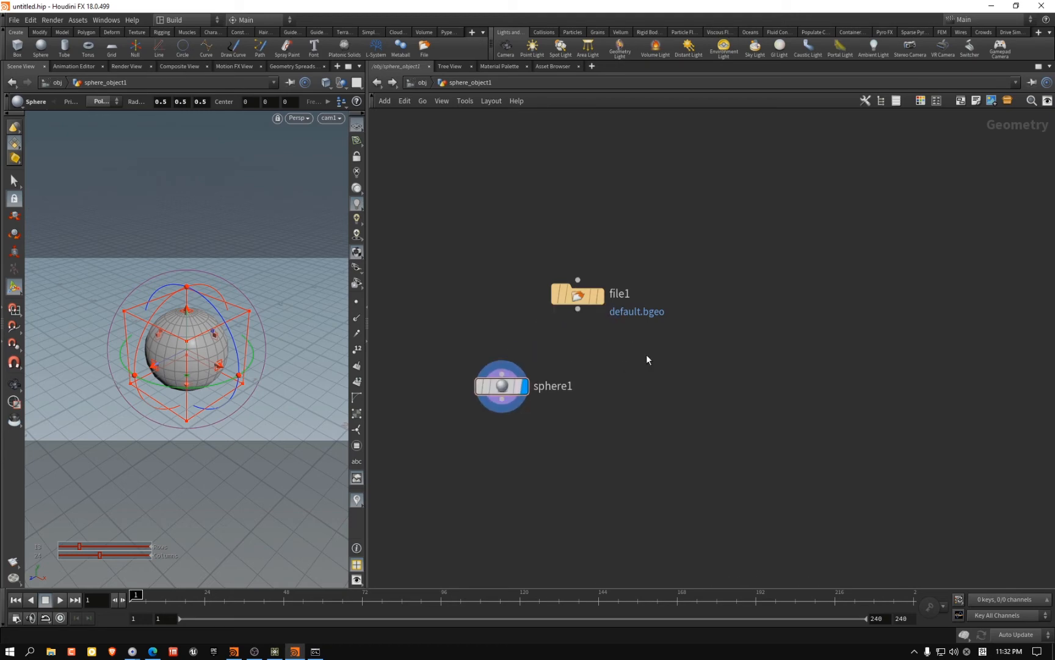
pyautogui.moveTo(575, 298); pyautogui.dragTo(500, 257)
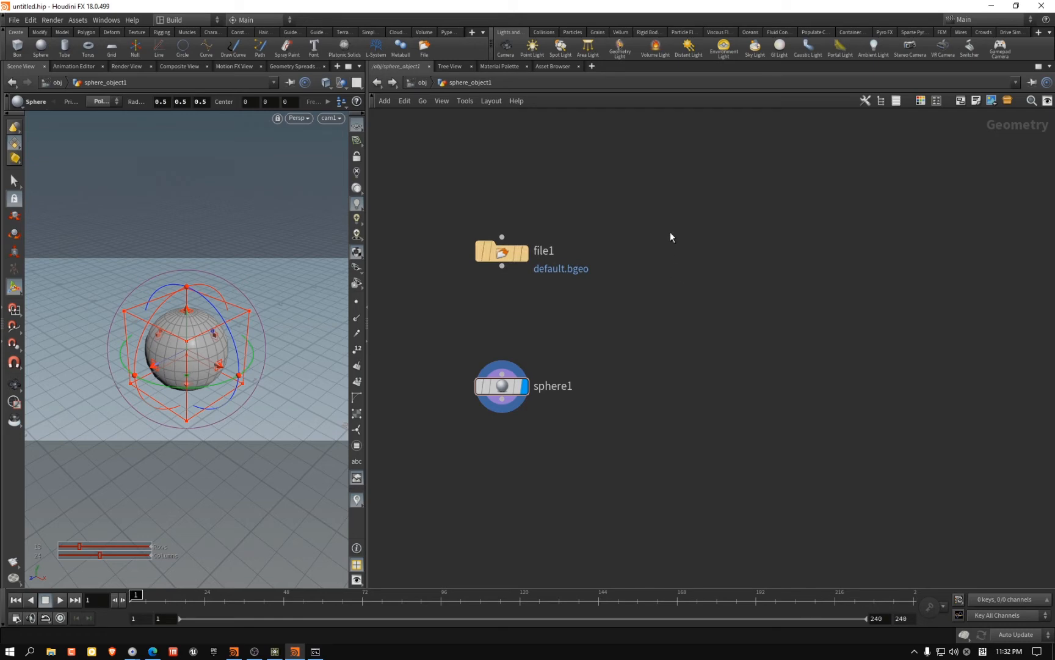
# Look through the operators available in the geometry network, filtering the list by "ma"
pyautogui.press('Tab')
pyautogui.moveTo(715, 475)
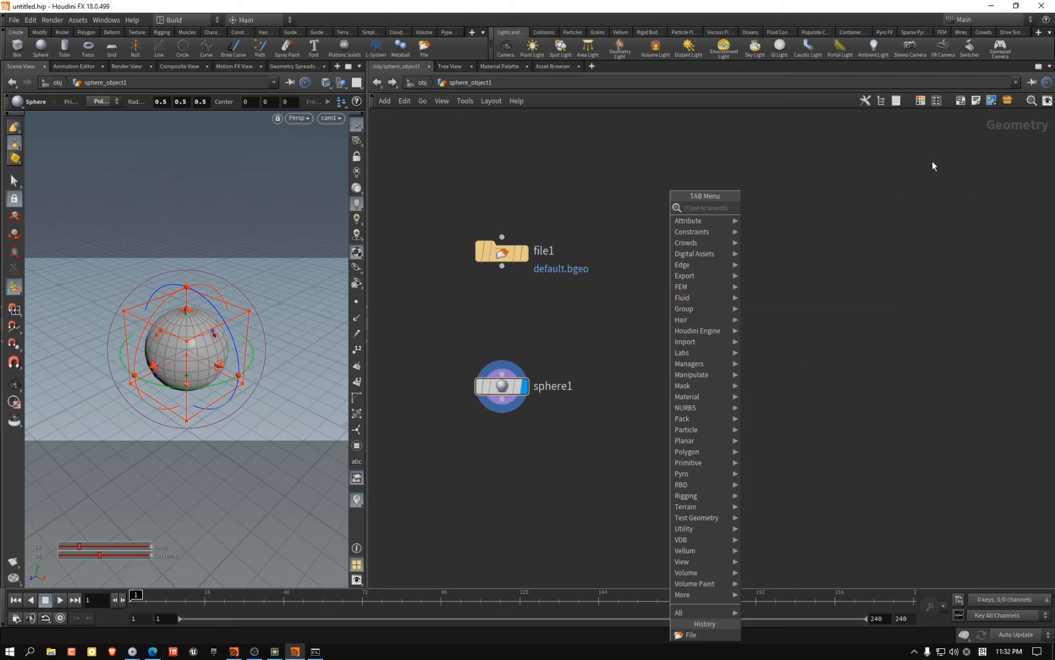
pyautogui.click(808, 195)
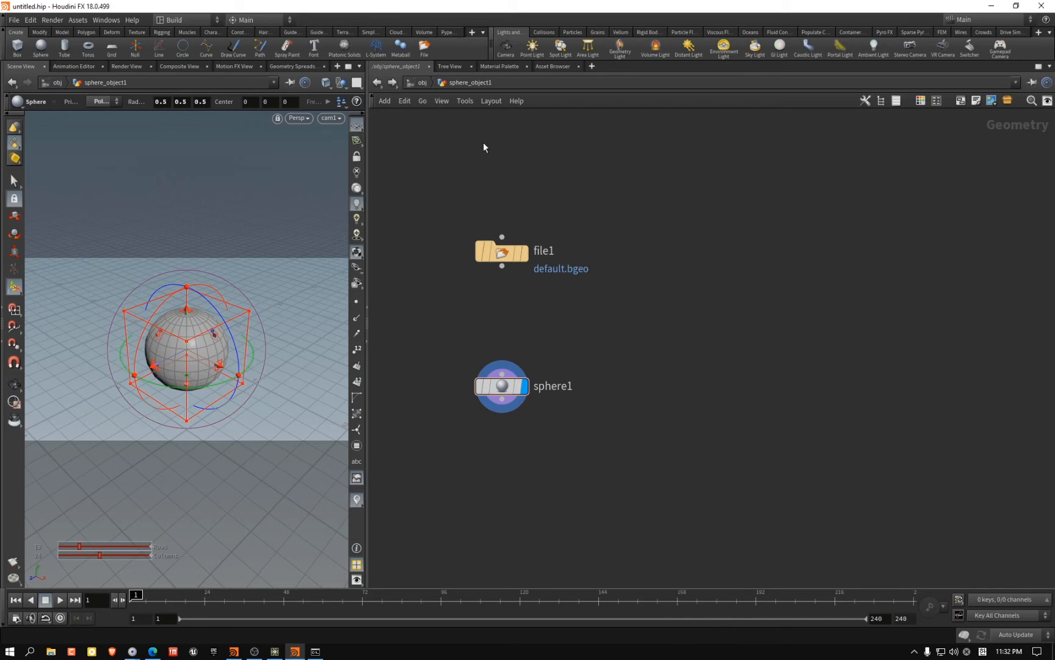
pyautogui.press('Tab')
pyautogui.write('ma')
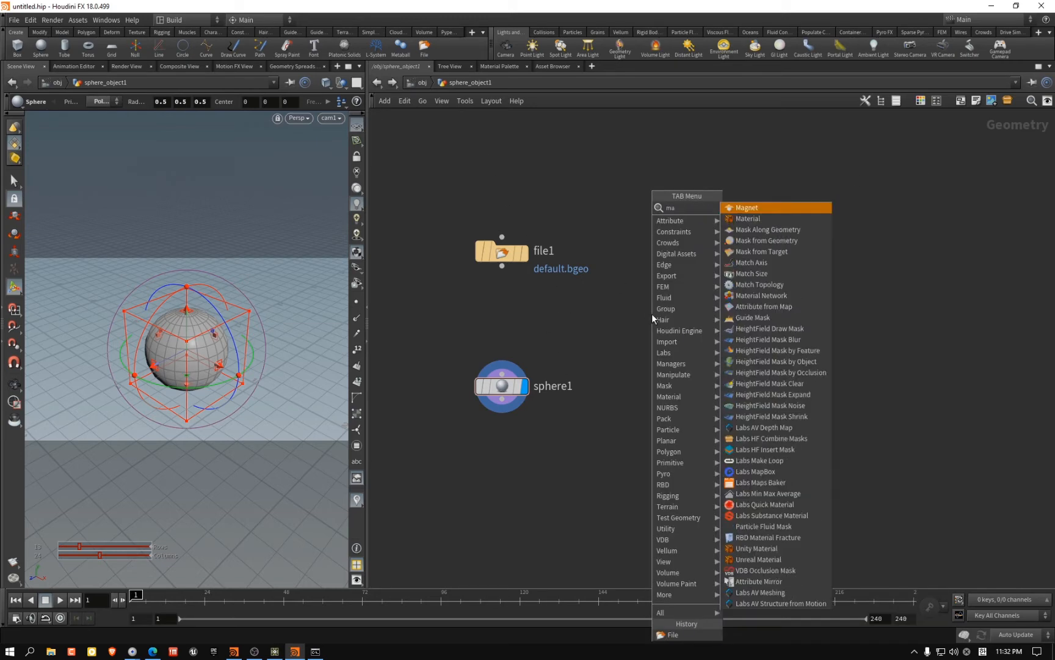
pyautogui.press('Escape')
# Add a Material Network node beside sphere1 and go inside it
pyautogui.press('Tab')
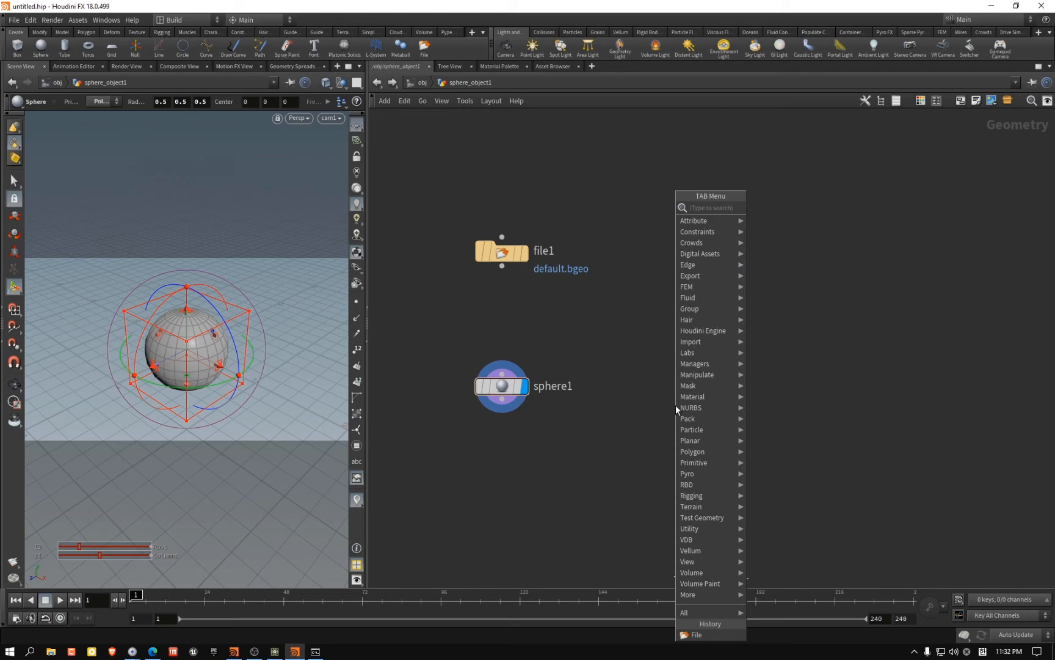
pyautogui.write('mat')
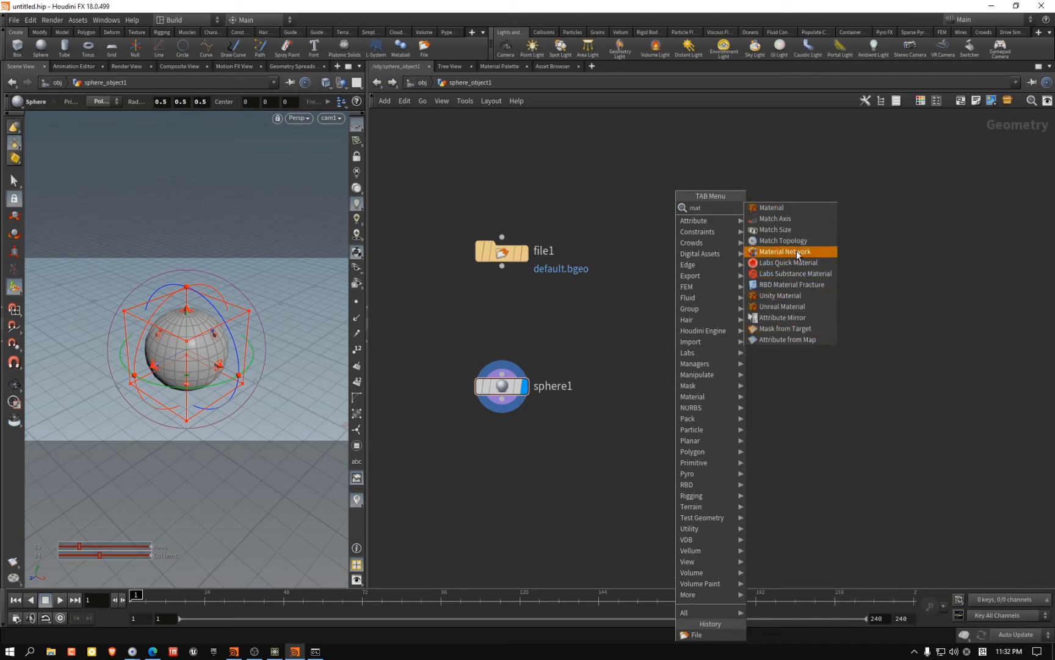
pyautogui.click(797, 254)
pyautogui.click(683, 386)
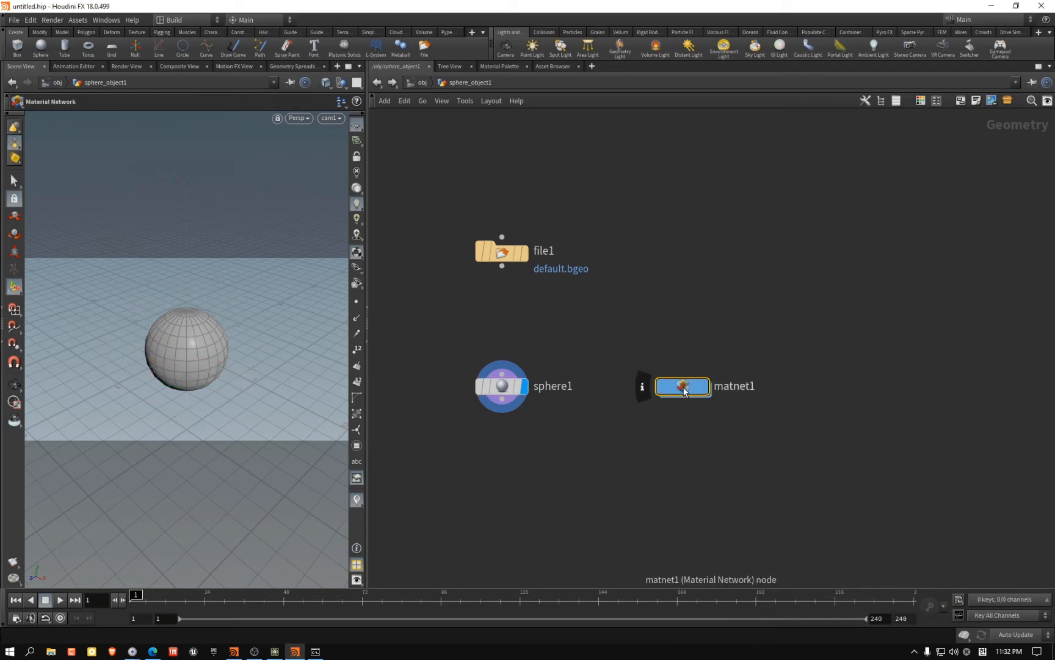
pyautogui.doubleClick(683, 387)
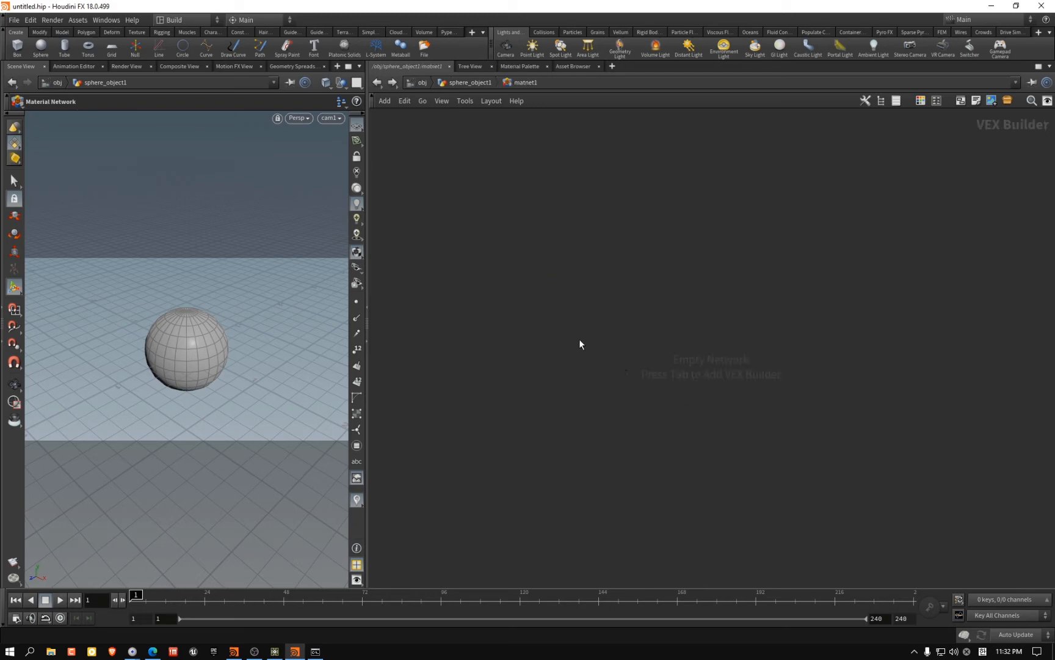
# Look through the operator categories inside matnet1 and place a pxrblack node in the network
pyautogui.press('Tab')
pyautogui.moveTo(628, 278)
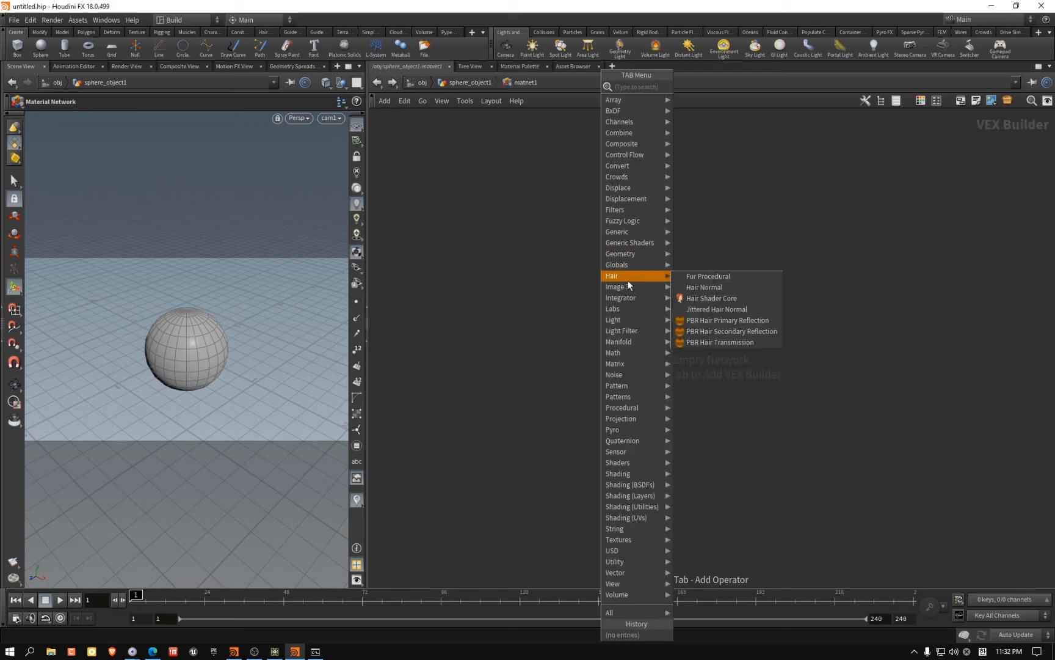
pyautogui.moveTo(648, 189)
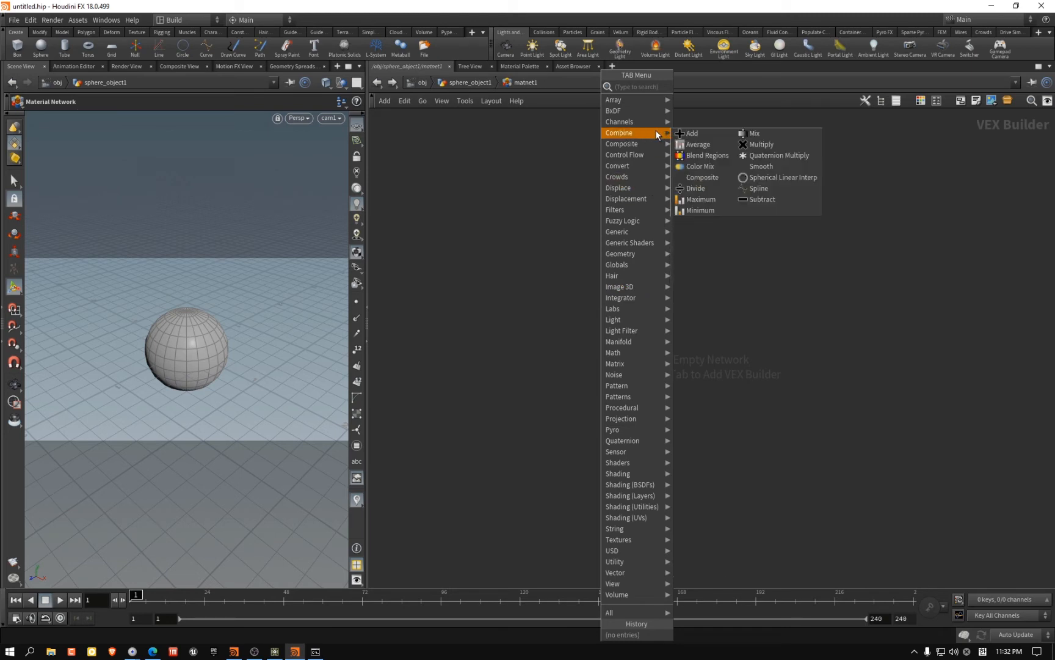
pyautogui.press('Escape')
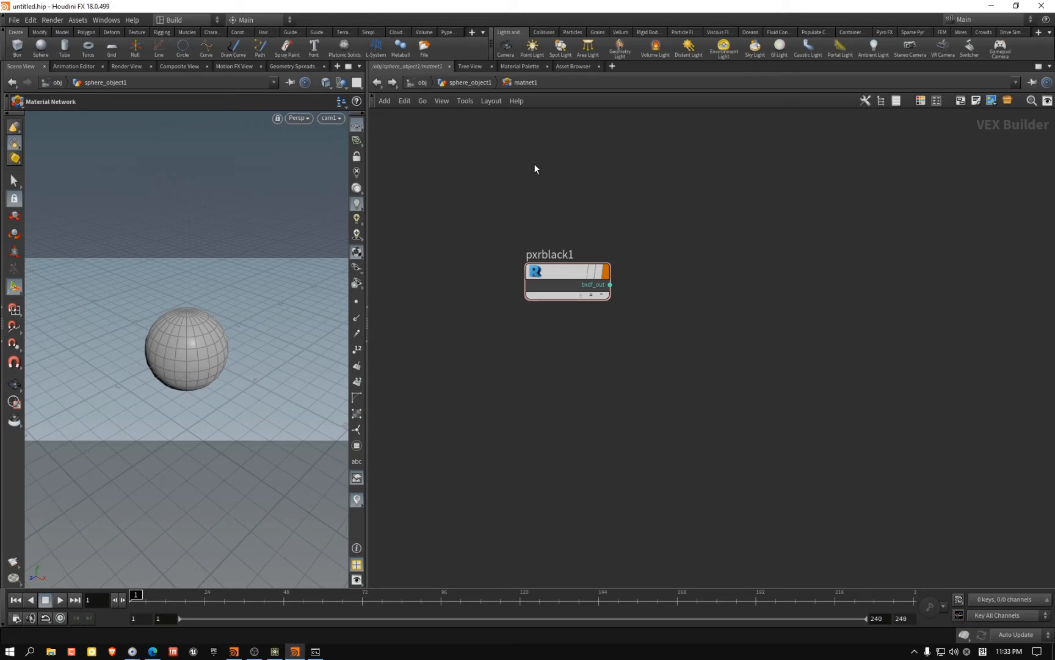
# Switch to TouchDesigner and look through the COMP, TOP, CHOP, SOP, MAT, DAT and Custom operator families
pyautogui.click(992, 5)
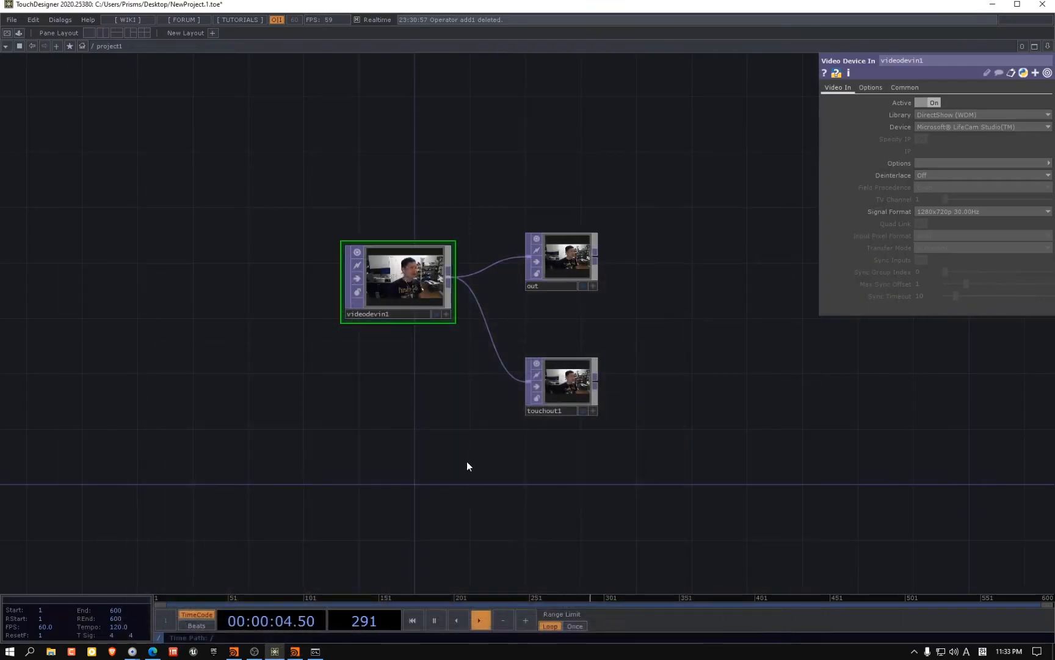
pyautogui.moveTo(427, 430); pyautogui.dragTo(436, 313)
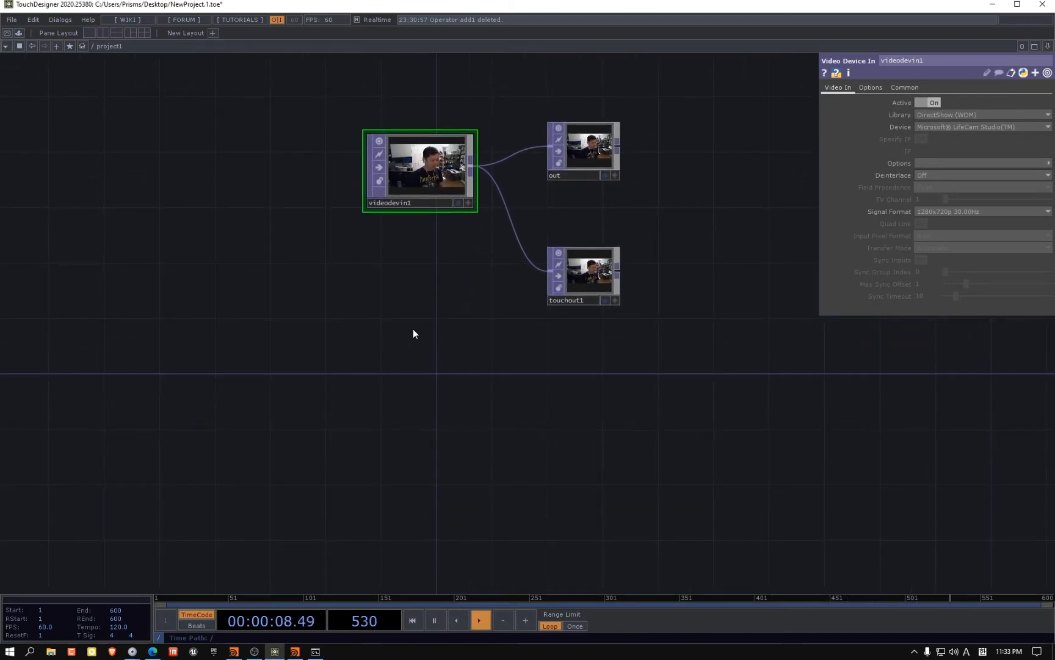
pyautogui.press('Tab')
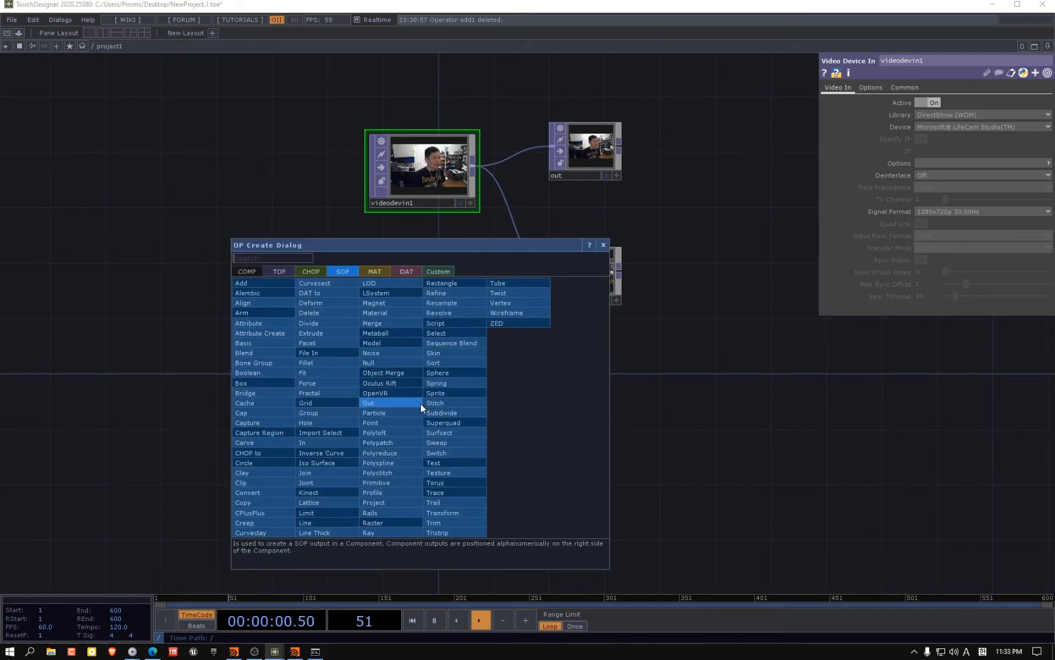
pyautogui.click(244, 272)
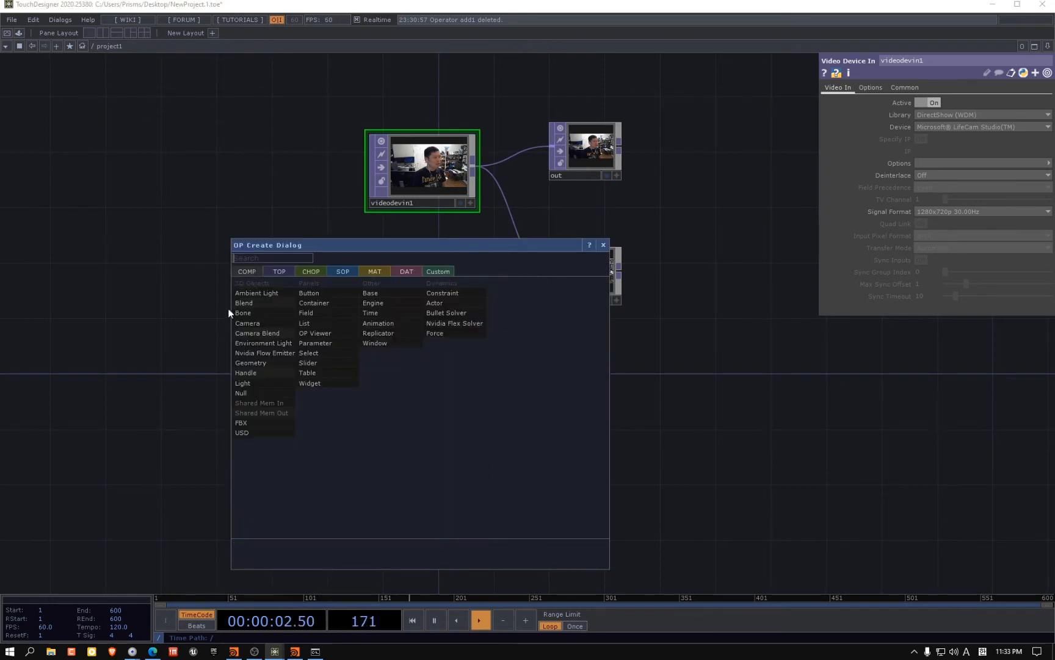
pyautogui.click(277, 271)
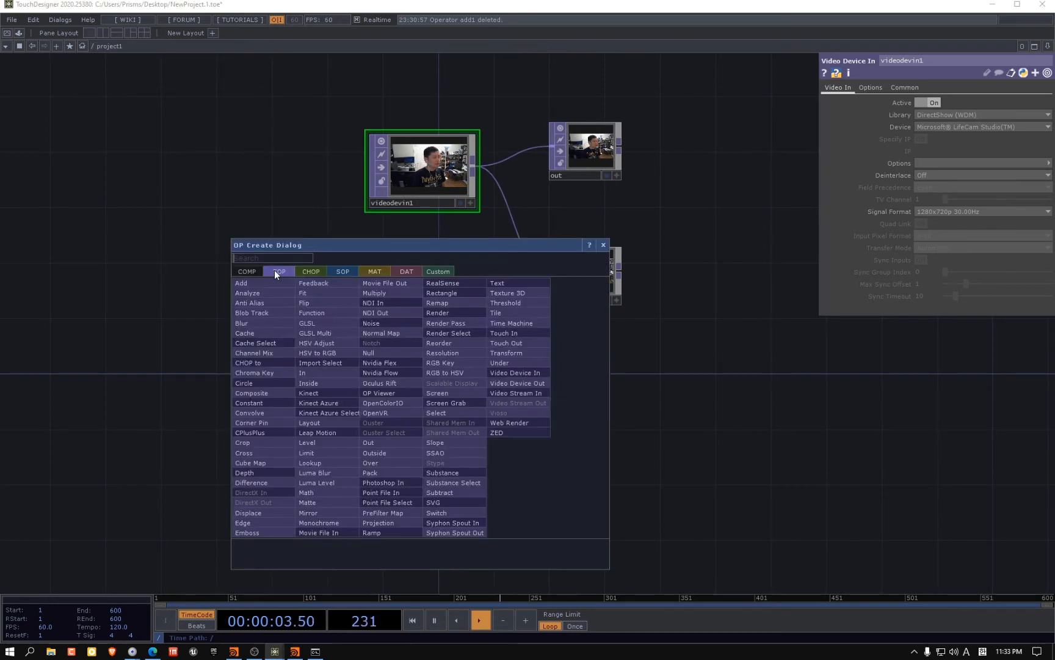
pyautogui.click(310, 271)
pyautogui.click(339, 273)
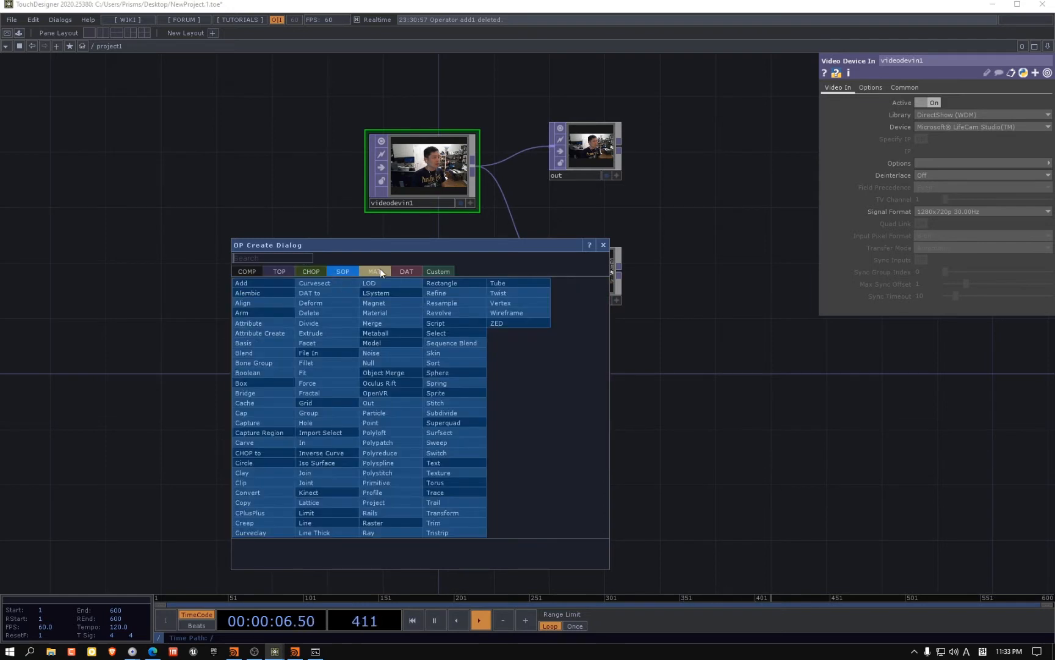
pyautogui.click(378, 270)
pyautogui.click(410, 272)
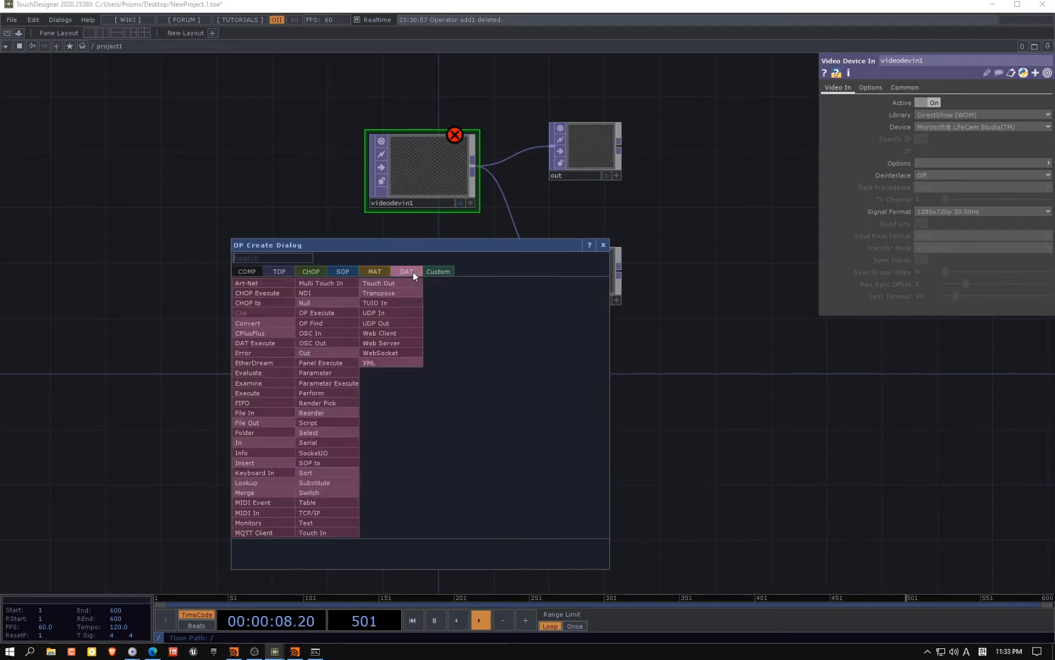
pyautogui.click(450, 269)
# Close the operator list and set videodevin1's Active parameter to Off
pyautogui.click(442, 176)
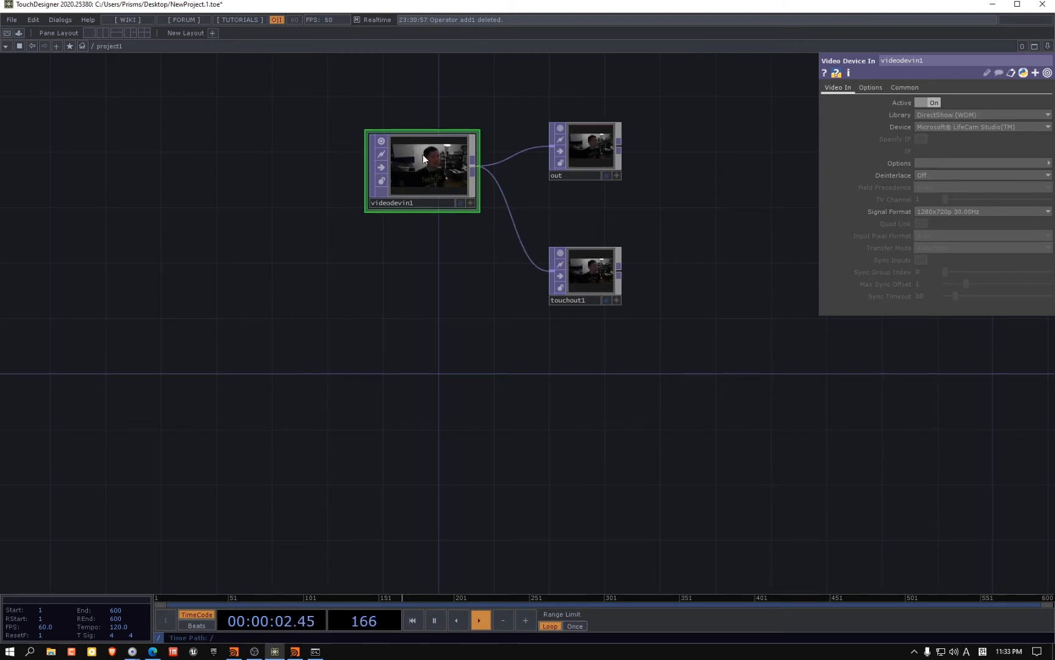
pyautogui.click(928, 103)
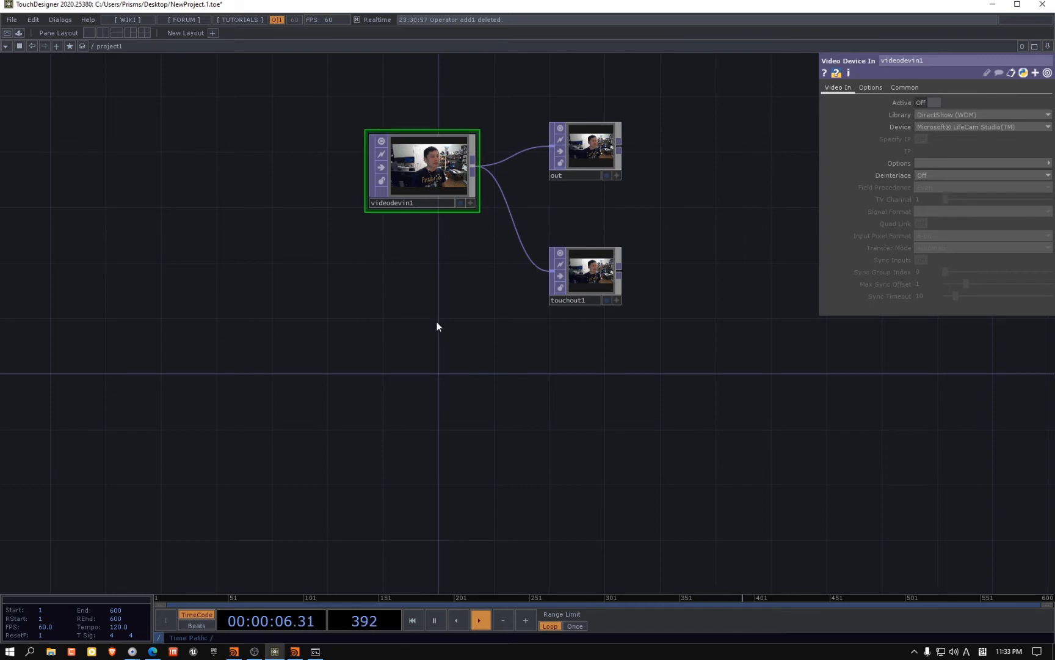
pyautogui.moveTo(561, 489); pyautogui.dragTo(546, 489)
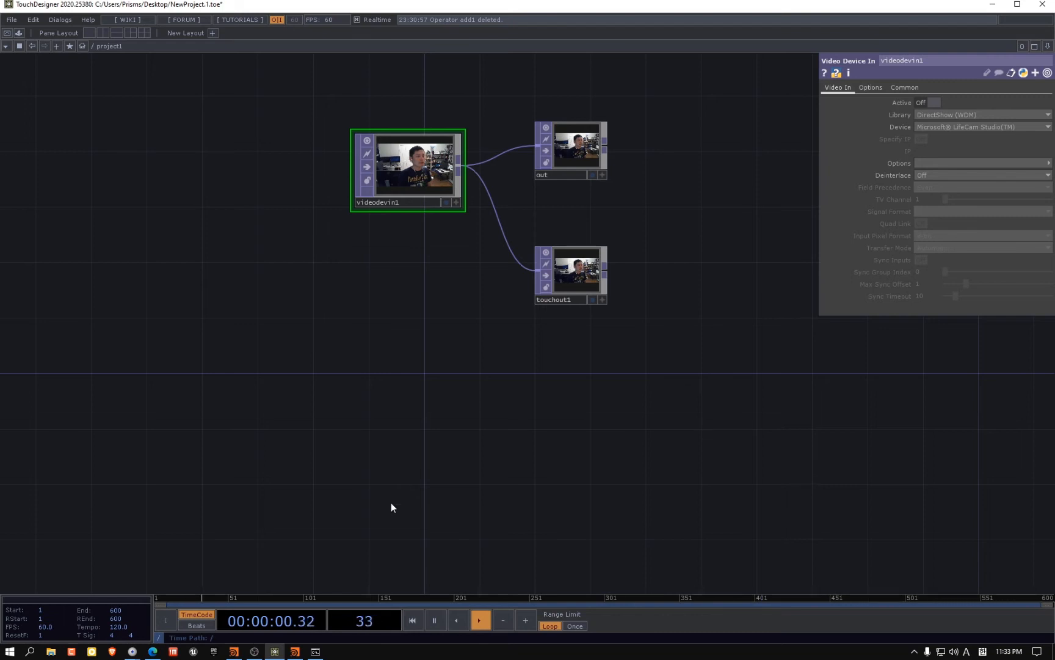
# Add a Button COMP to the project1 network below videodevin1
pyautogui.moveTo(494, 290); pyautogui.dragTo(330, 255)
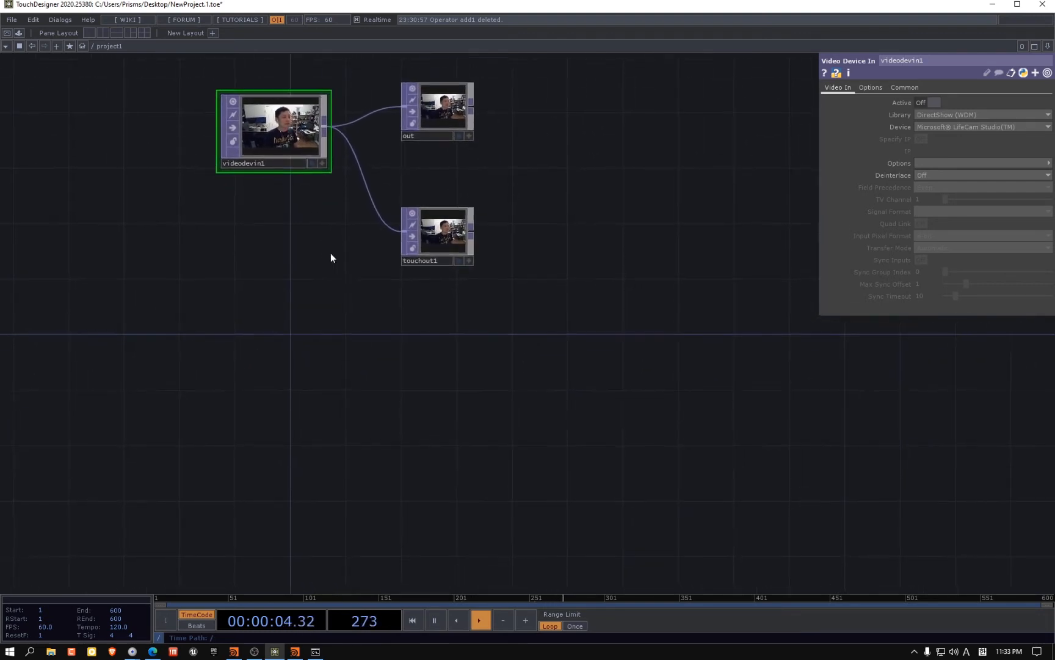
pyautogui.moveTo(328, 329); pyautogui.dragTo(341, 333)
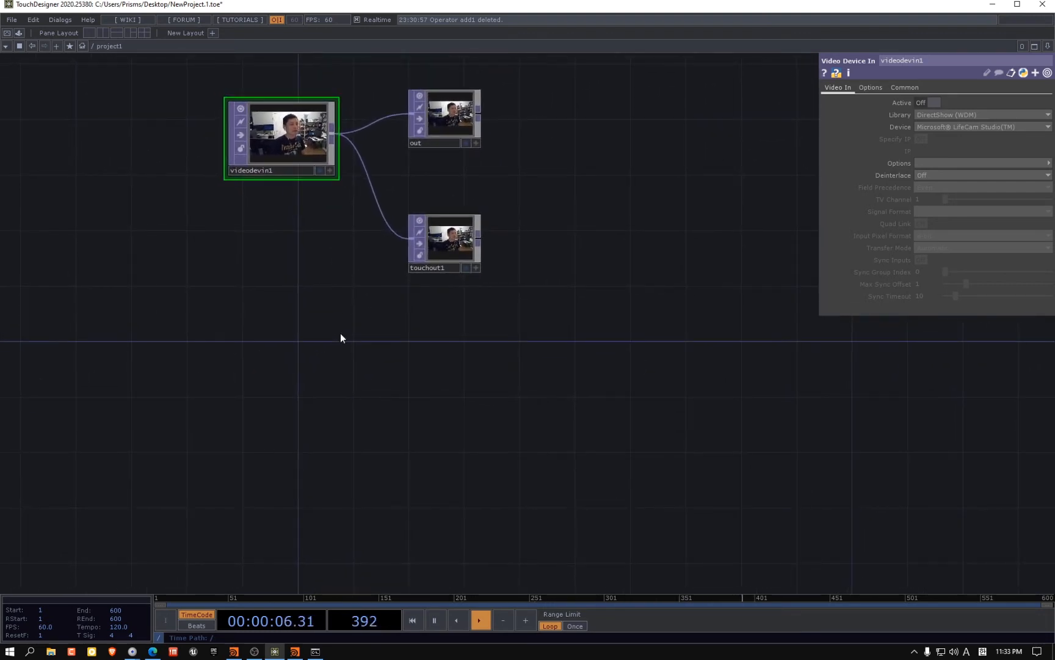
pyautogui.press('Tab')
pyautogui.click(173, 200)
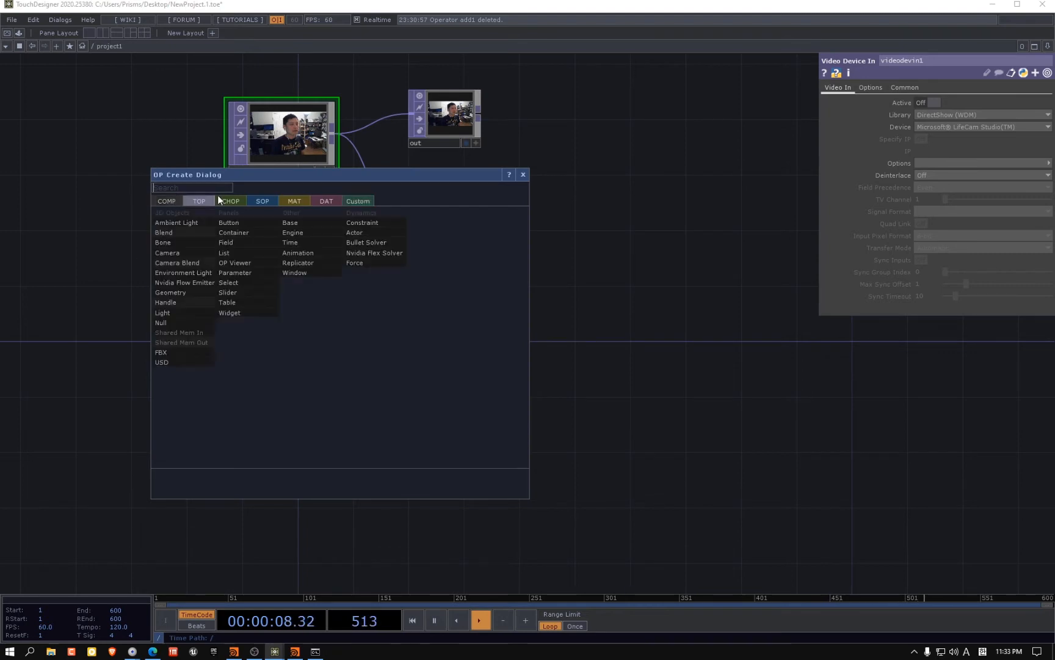
pyautogui.moveTo(281, 177); pyautogui.dragTo(397, 185)
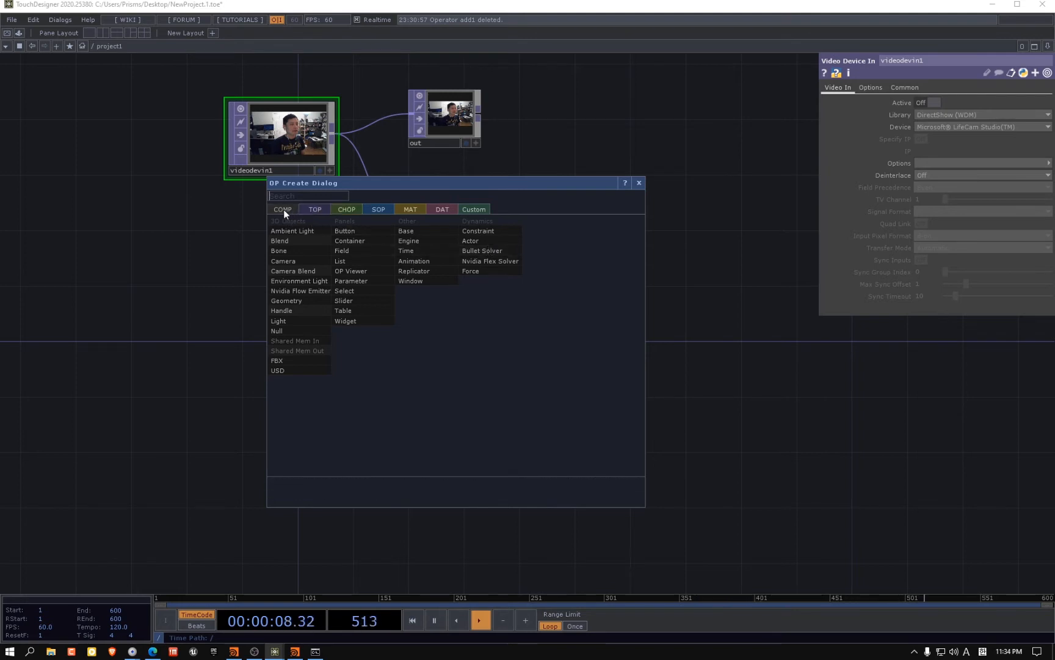
pyautogui.click(346, 231)
pyautogui.click(257, 400)
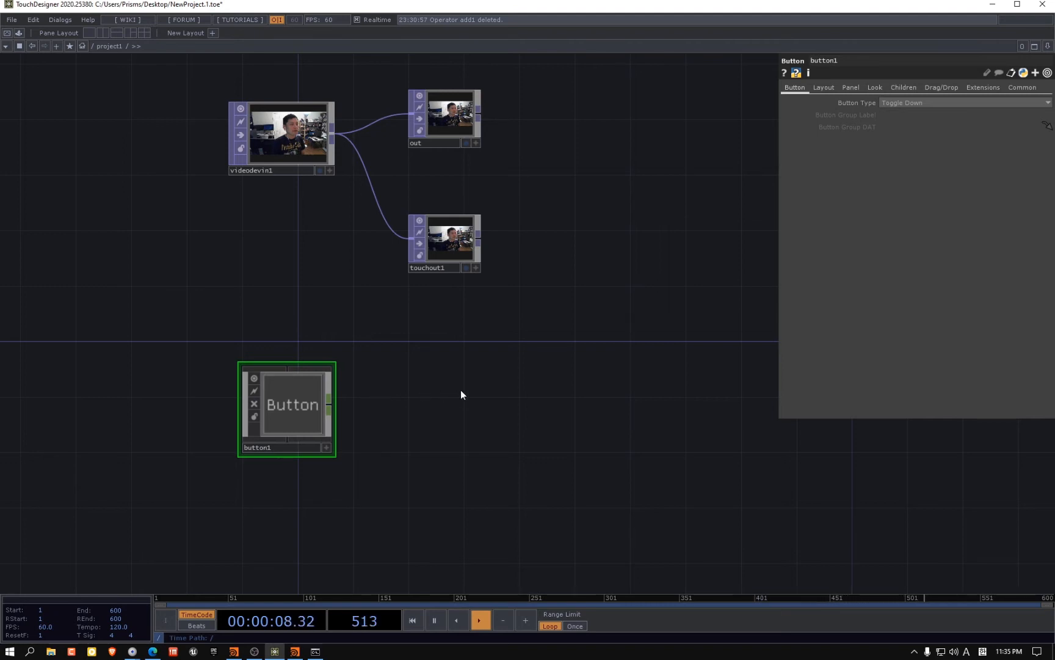
# Move the button1 component up, closer to videodevin1
pyautogui.scroll(-3, 408, 389)
pyautogui.scroll(5, 422, 362)
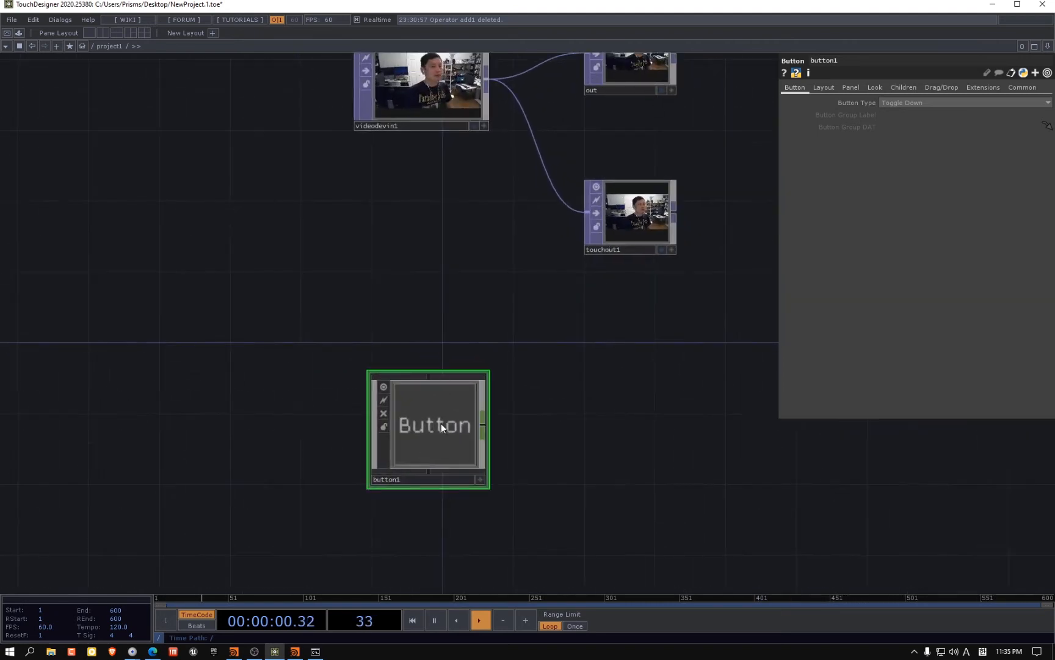
pyautogui.moveTo(441, 423); pyautogui.dragTo(441, 353)
pyautogui.moveTo(490, 282); pyautogui.dragTo(439, 327)
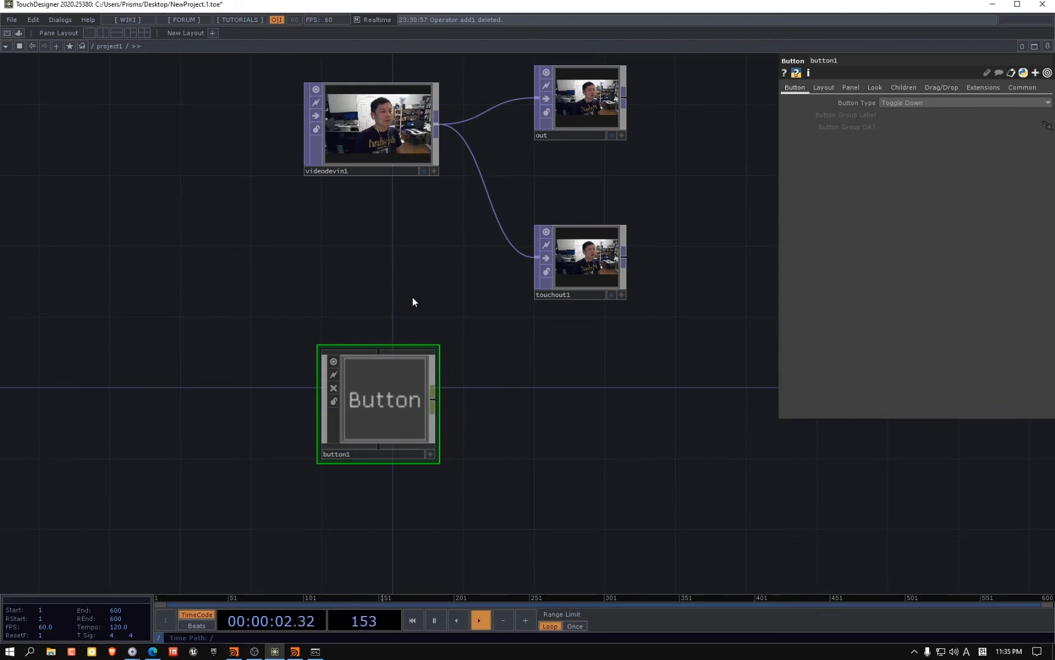
# View the camera output with the button in the perform window, return to the network editor, and set videodevin1's Active to On
pyautogui.press('F1')
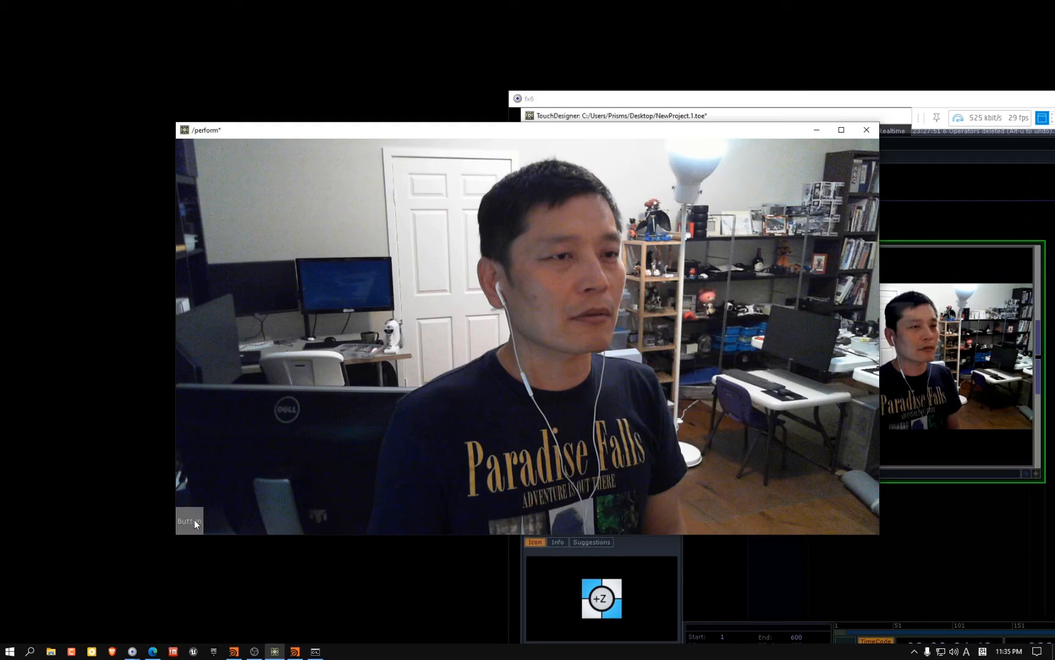
pyautogui.press('Escape')
pyautogui.click(411, 157)
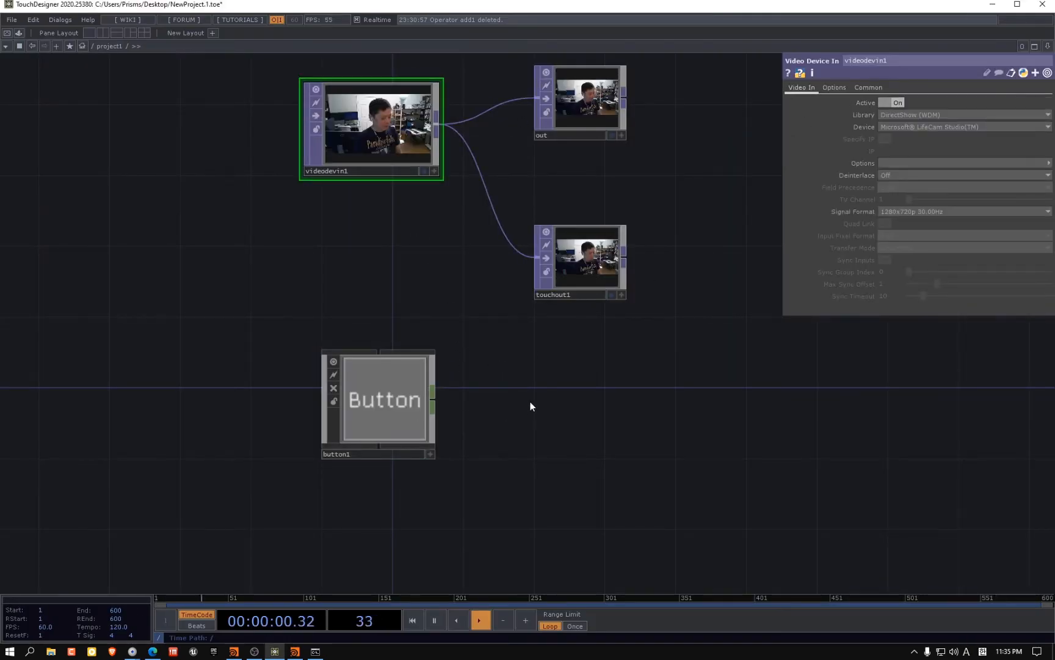
# Set button1's layout X to 314 and Y to 290, and try the button over the camera output in the perform window
pyautogui.press('F1')
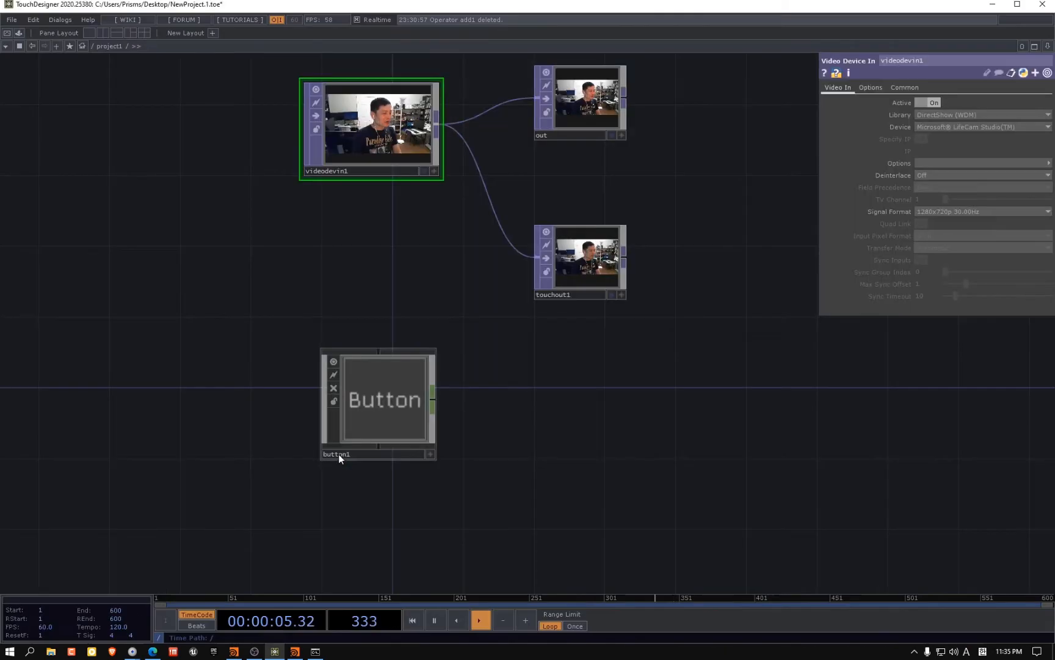
pyautogui.click(387, 410)
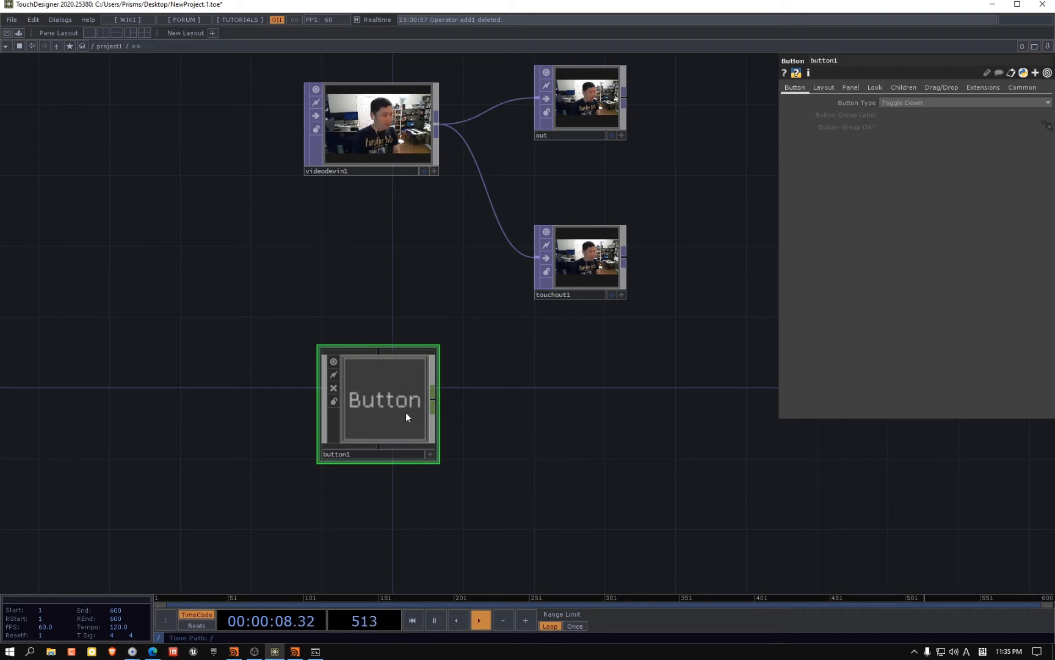
pyautogui.click(825, 88)
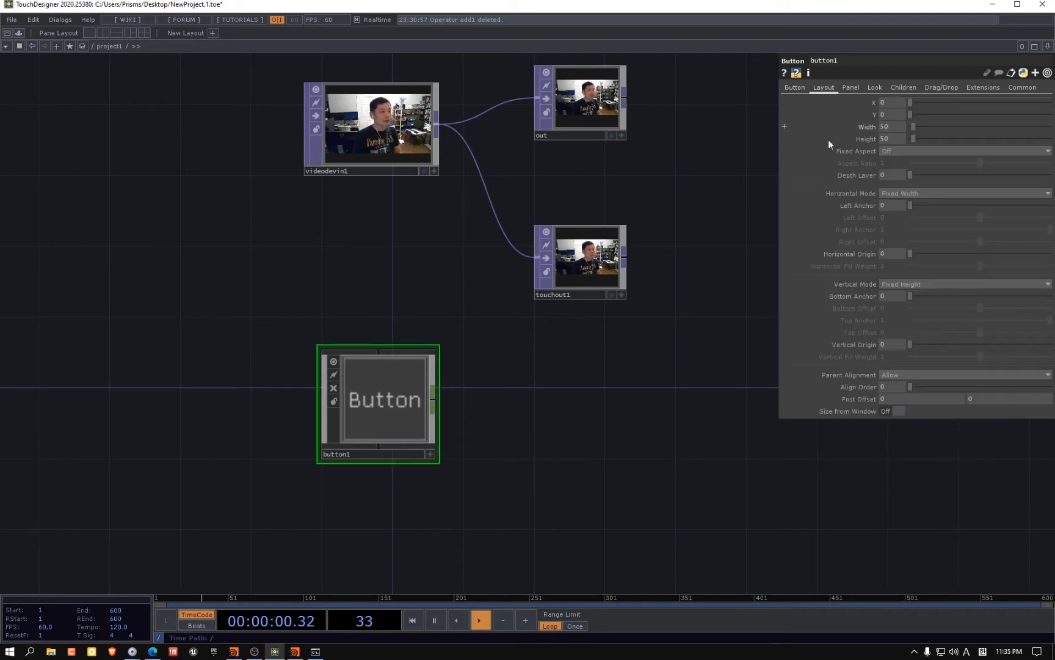
pyautogui.moveTo(911, 103); pyautogui.dragTo(936, 114)
pyautogui.click(932, 103)
pyautogui.click(931, 114)
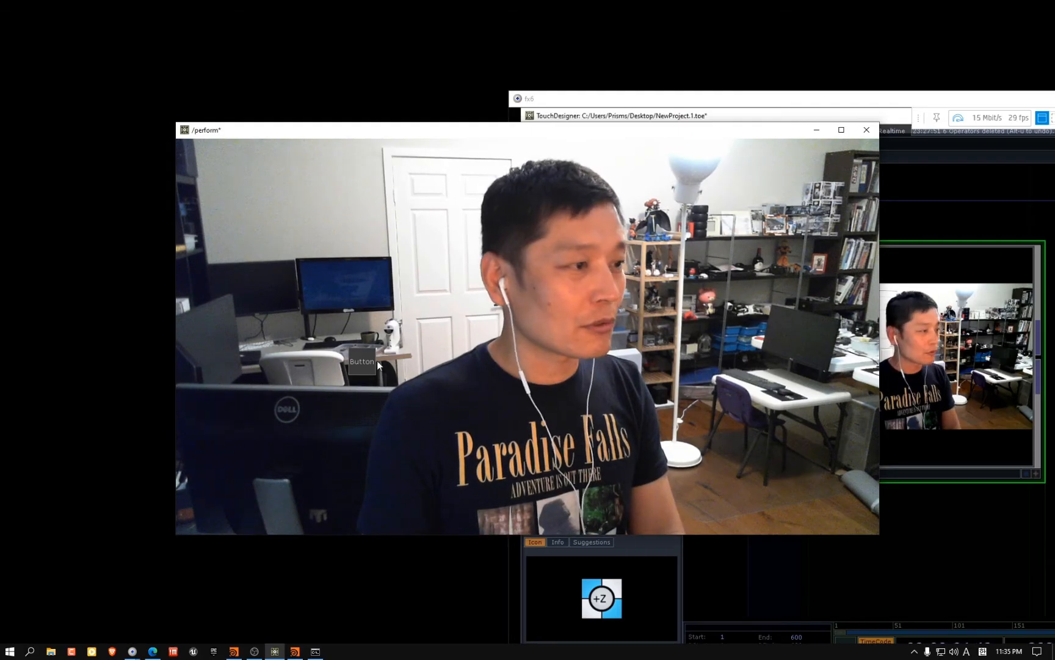
pyautogui.click(358, 363)
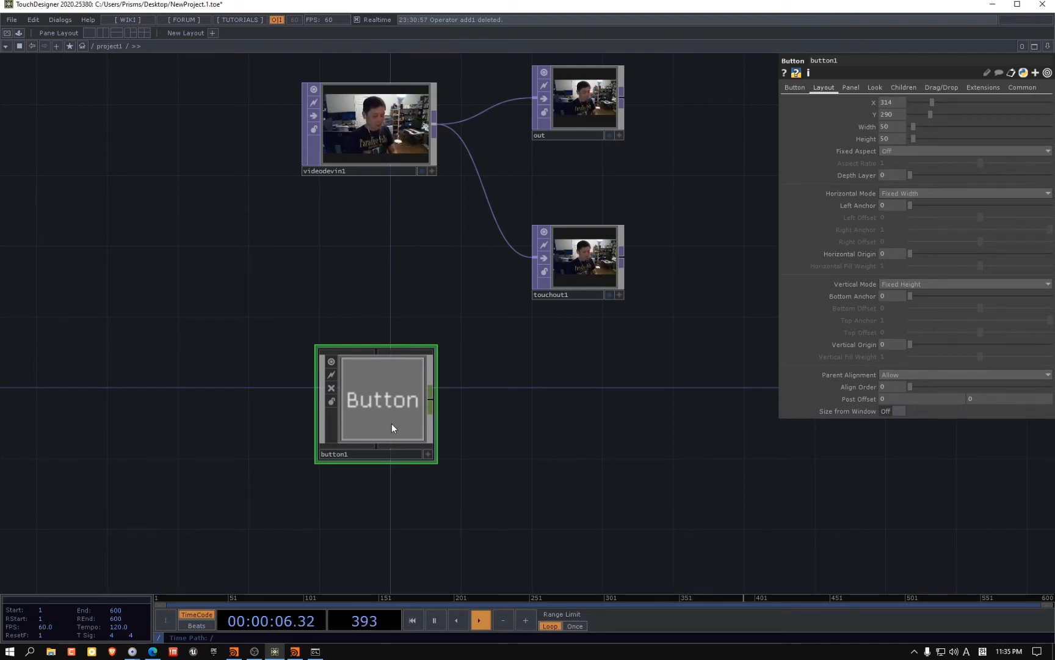
# Delete the button1 component from the network
pyautogui.press('Delete')
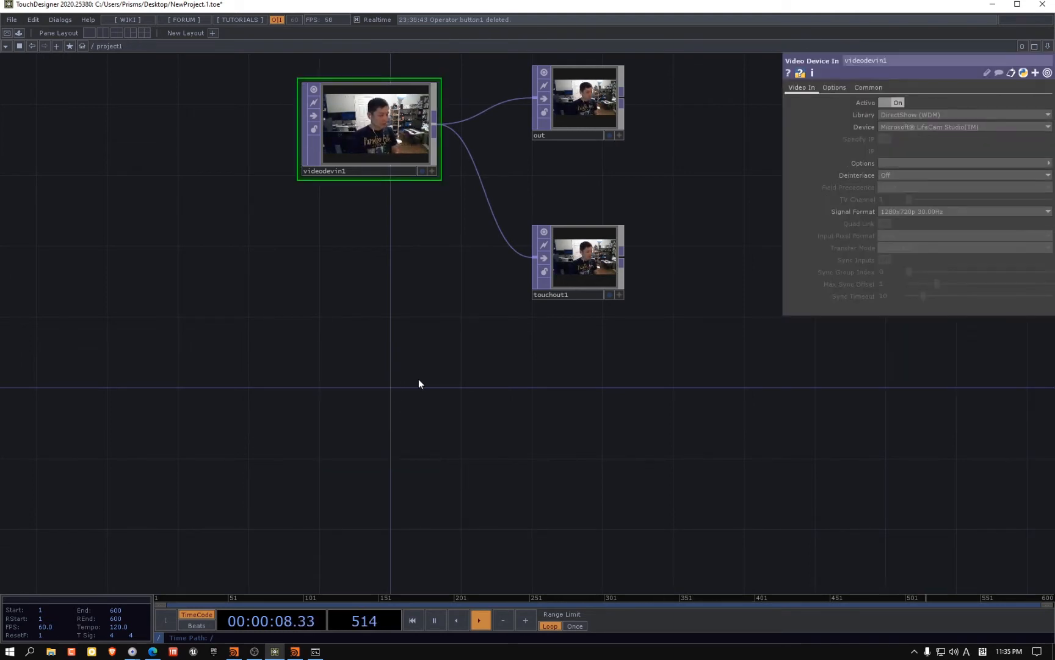
pyautogui.press('Tab')
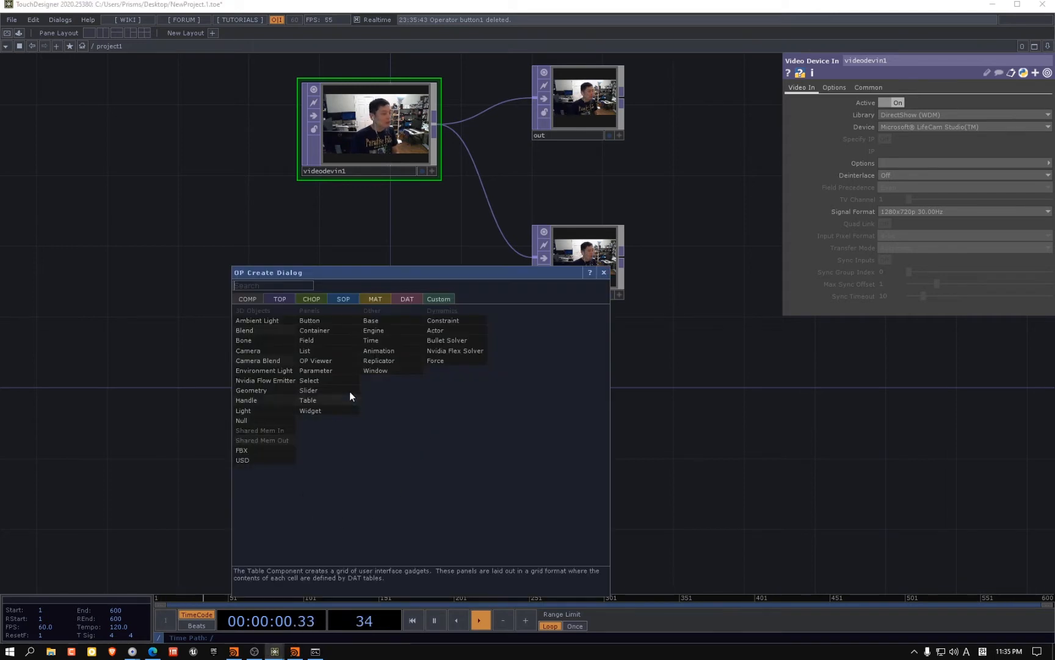
pyautogui.click(377, 319)
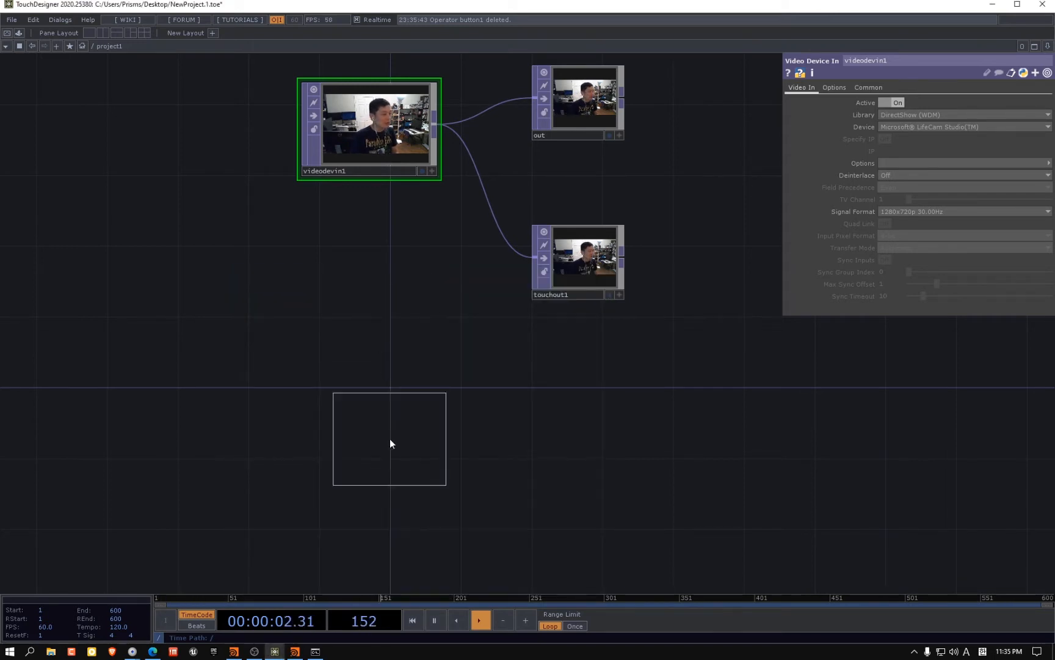
pyautogui.press('Escape')
# Add a new Button COMP below videodevin1 in the project1 network
pyautogui.press('Tab')
pyautogui.write('bu')
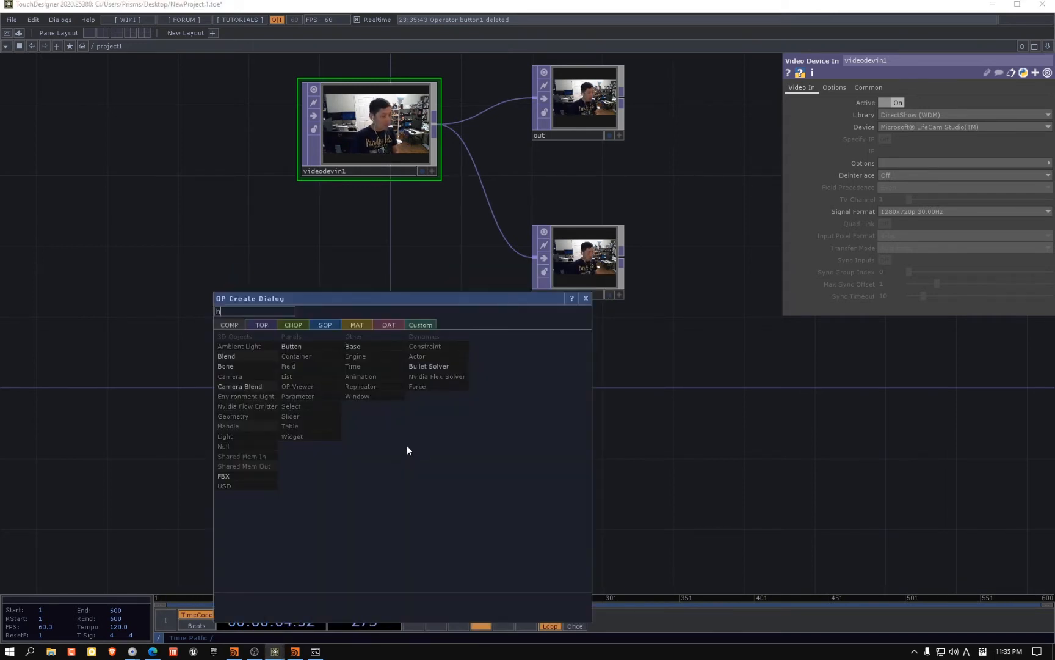
pyautogui.click(308, 346)
pyautogui.click(324, 428)
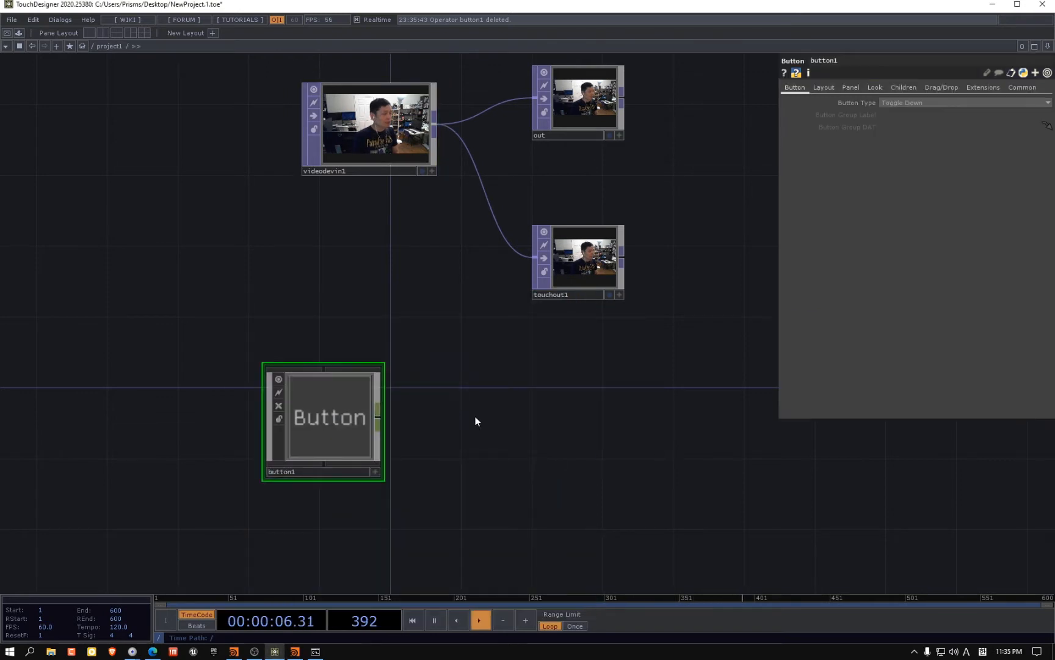
# Add a Slider COMP beside button1 and view both controls over the camera output in the perform window
pyautogui.press('Tab')
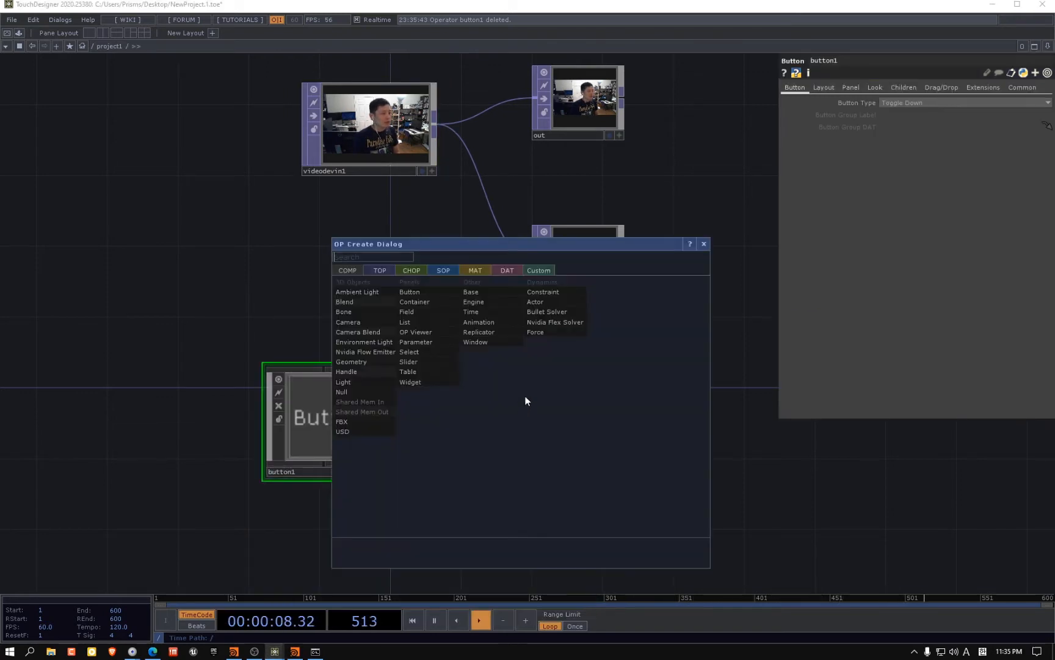
pyautogui.click(415, 362)
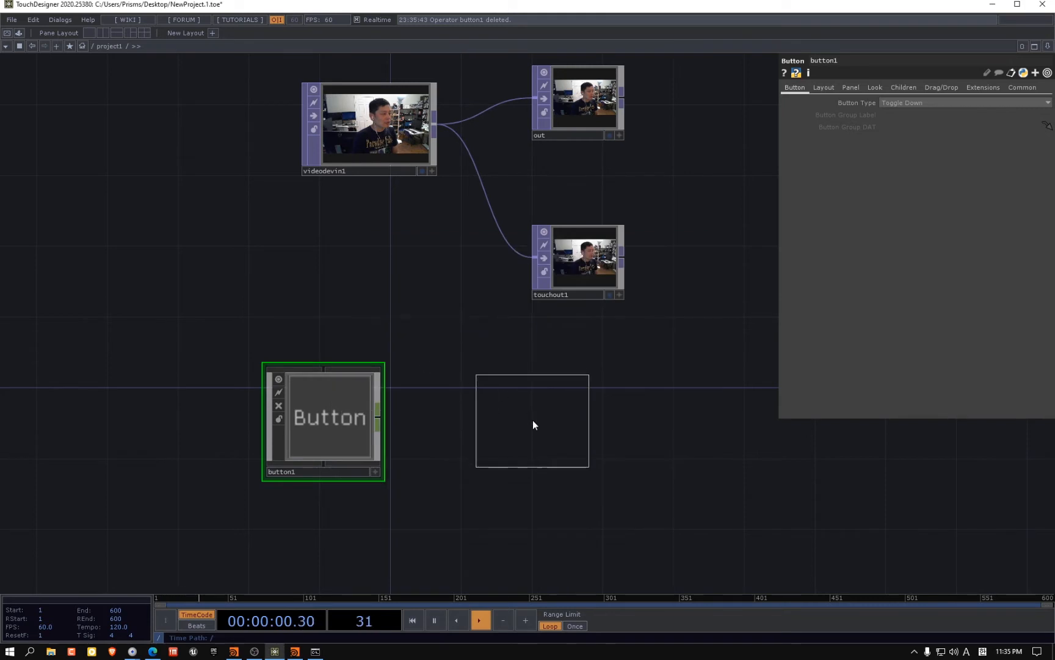
pyautogui.click(529, 437)
pyautogui.moveTo(536, 438); pyautogui.dragTo(519, 437)
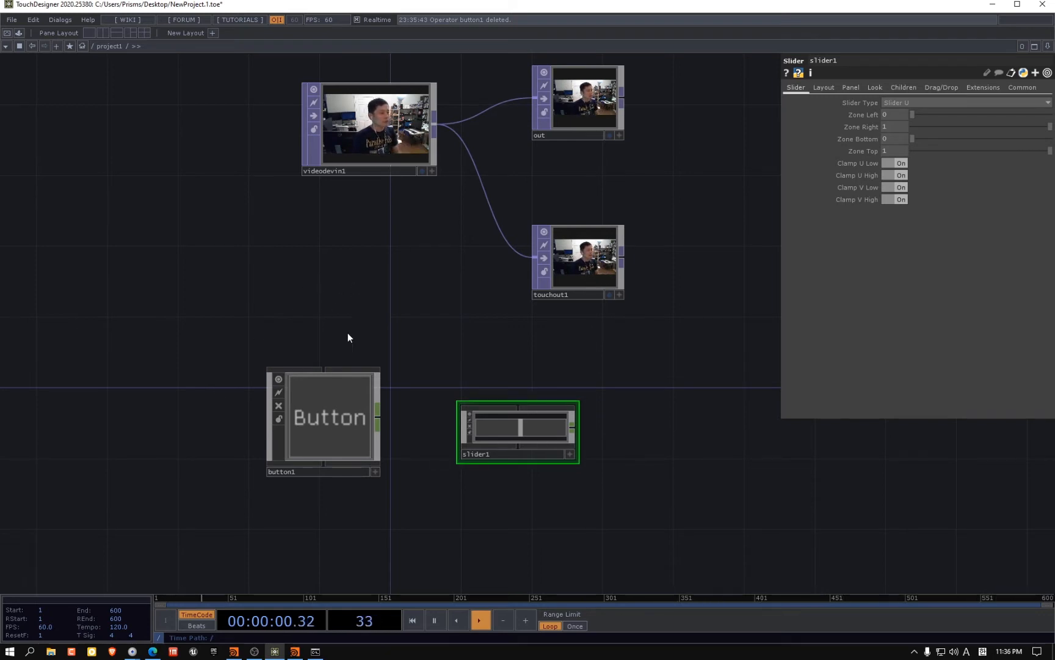
pyautogui.press('F1')
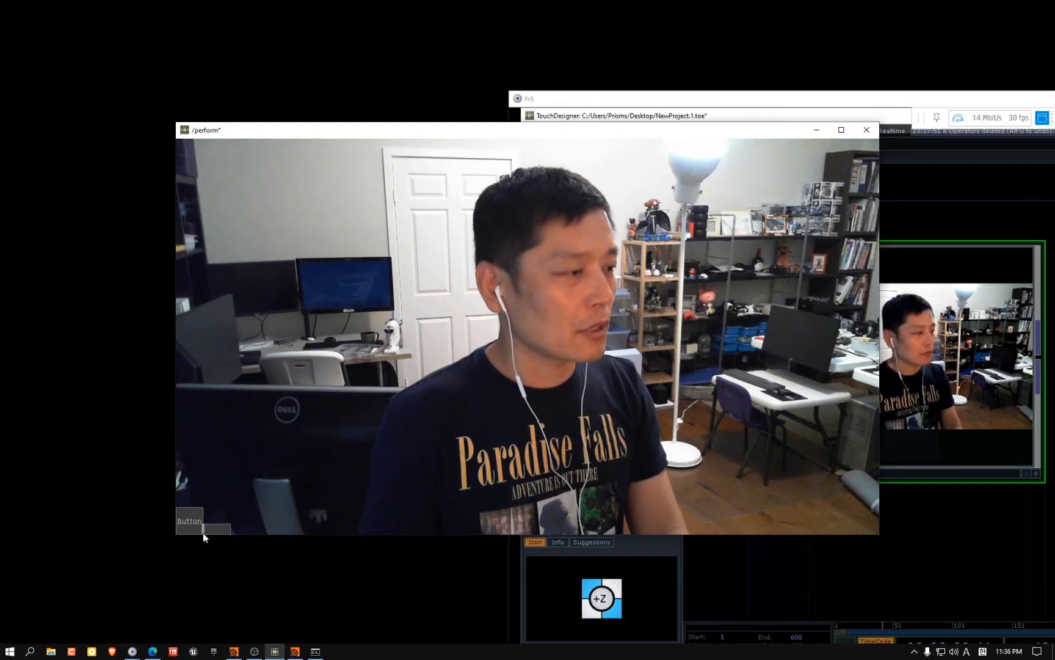
pyautogui.press('Escape')
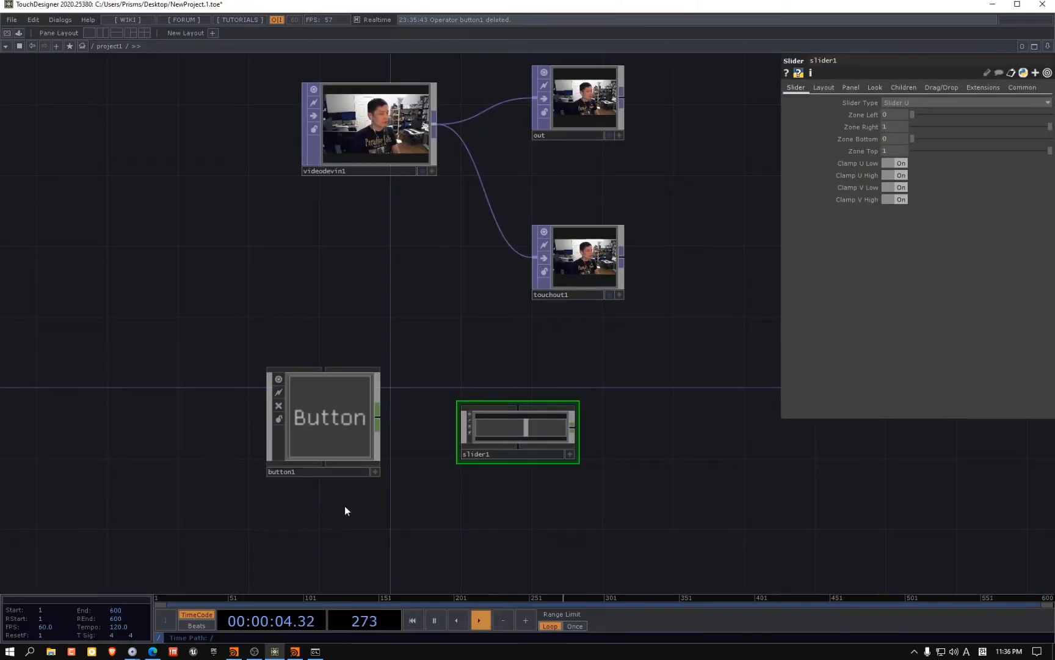
# Set slider1's layout X to 773 and Y to 653, and try the repositioned slider in the perform window
pyautogui.click(824, 87)
pyautogui.moveTo(1000, 102); pyautogui.dragTo(995, 102)
pyautogui.moveTo(978, 115); pyautogui.dragTo(990, 115)
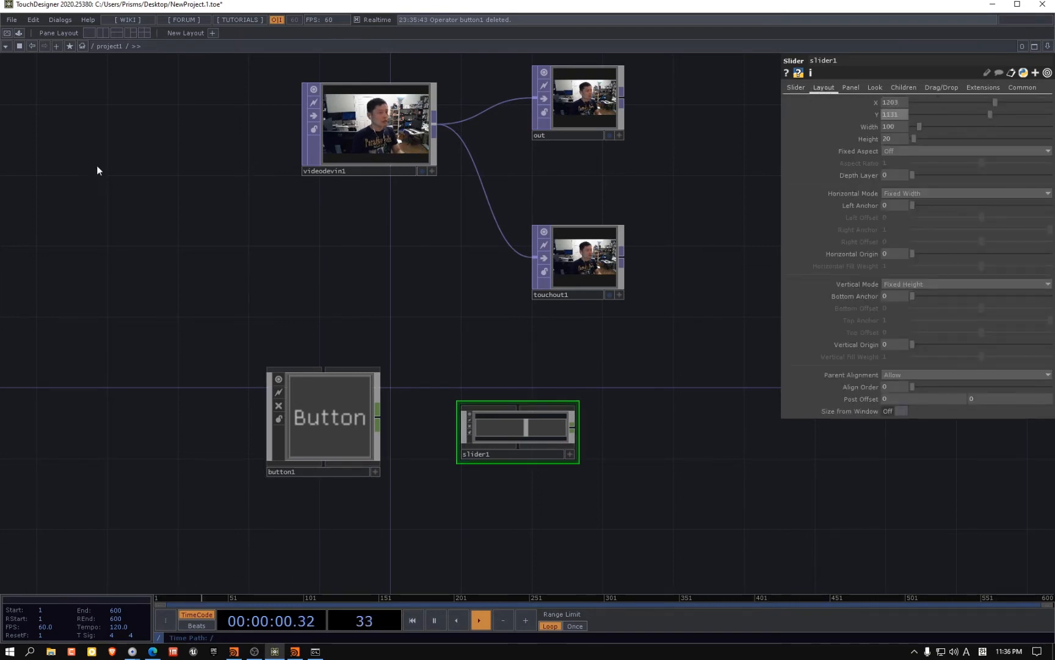
pyautogui.click(966, 103)
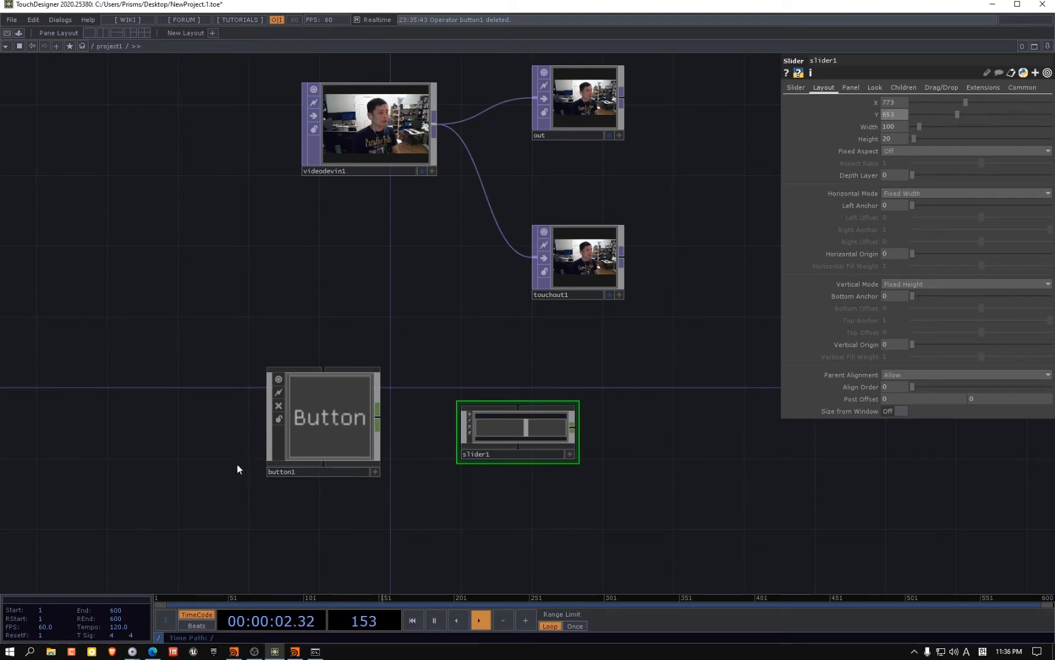
pyautogui.press('F1')
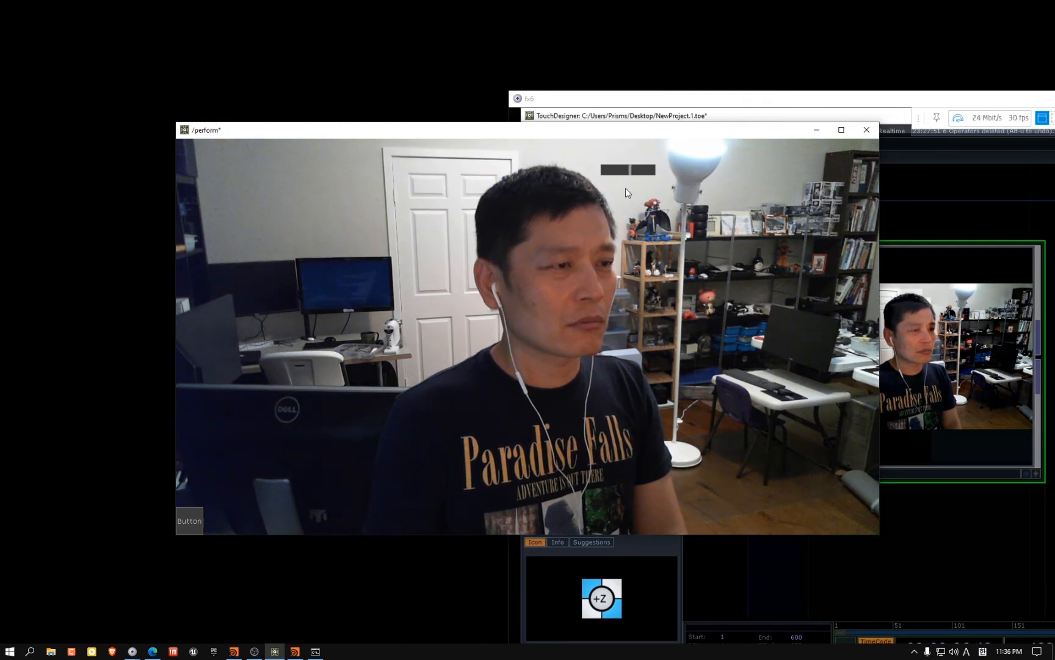
pyautogui.press('Escape')
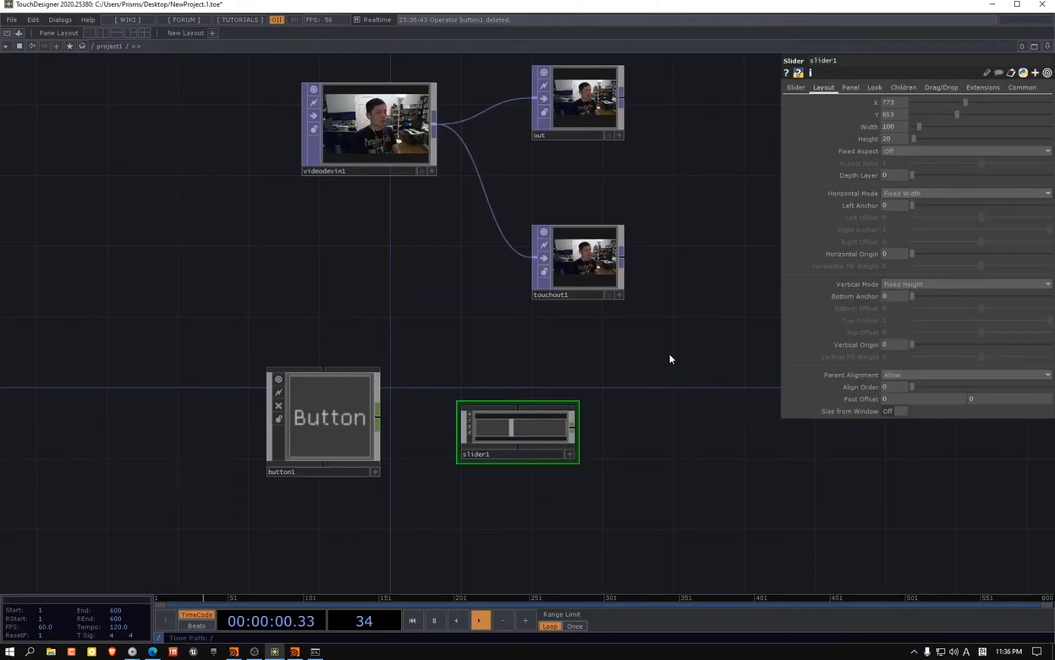
# Move button1 up under videodevin1 and place slider1 directly below it
pyautogui.moveTo(496, 467); pyautogui.dragTo(330, 542)
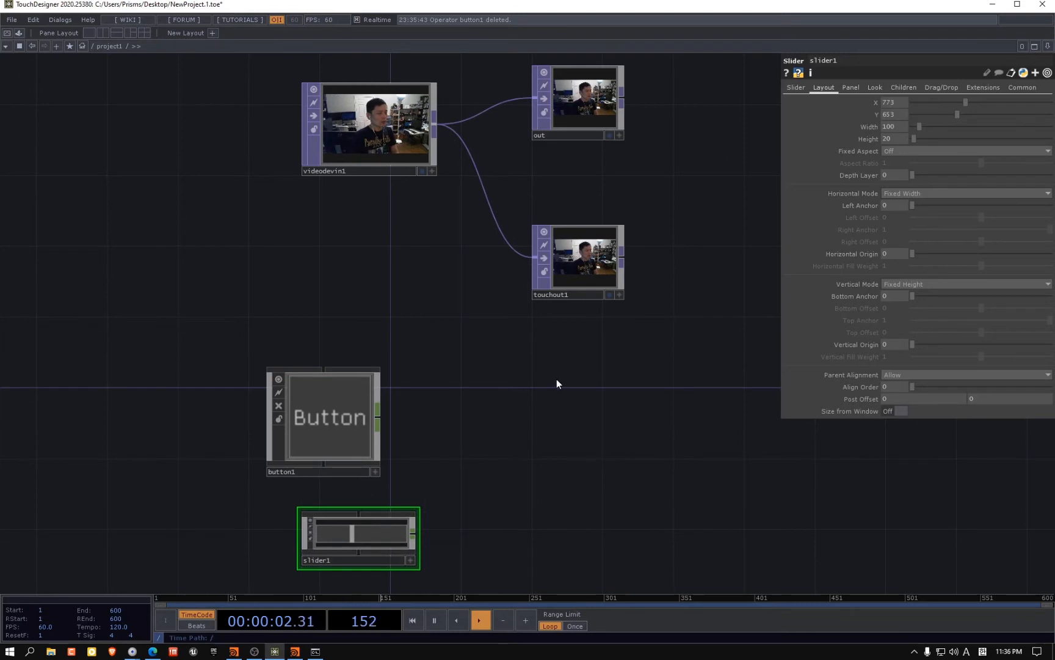
pyautogui.click(369, 403)
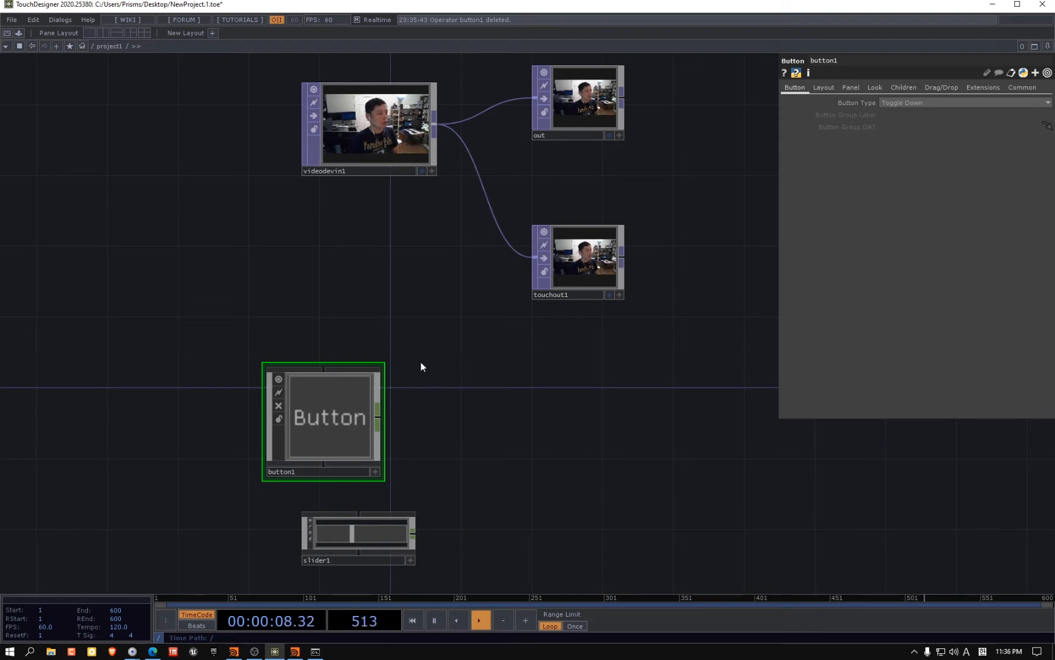
pyautogui.moveTo(328, 428); pyautogui.dragTo(398, 358)
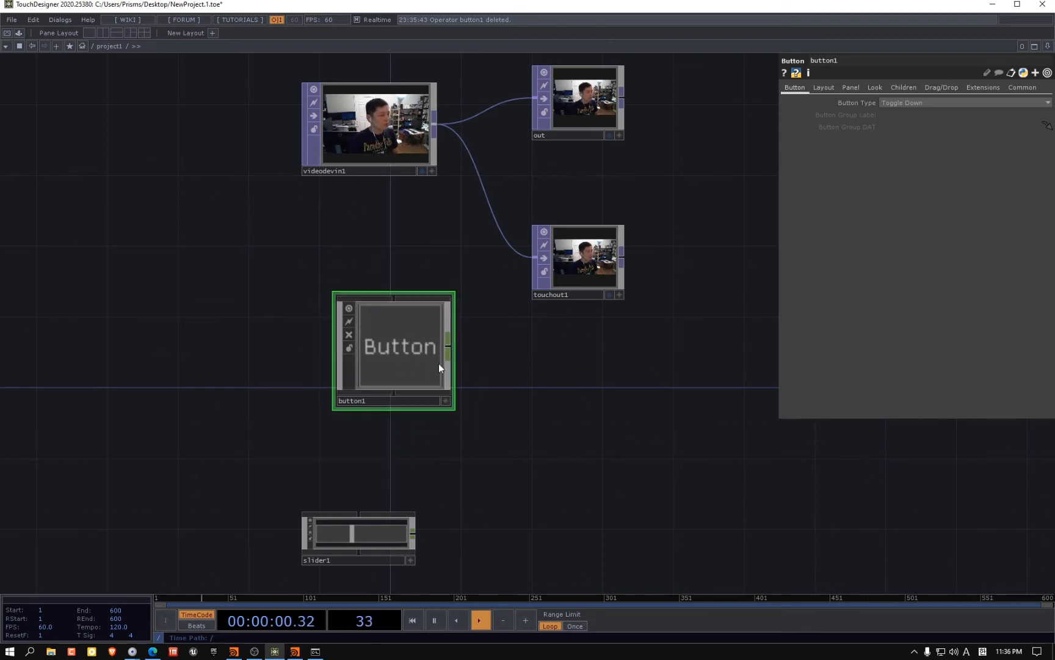
pyautogui.moveTo(371, 533); pyautogui.dragTo(407, 468)
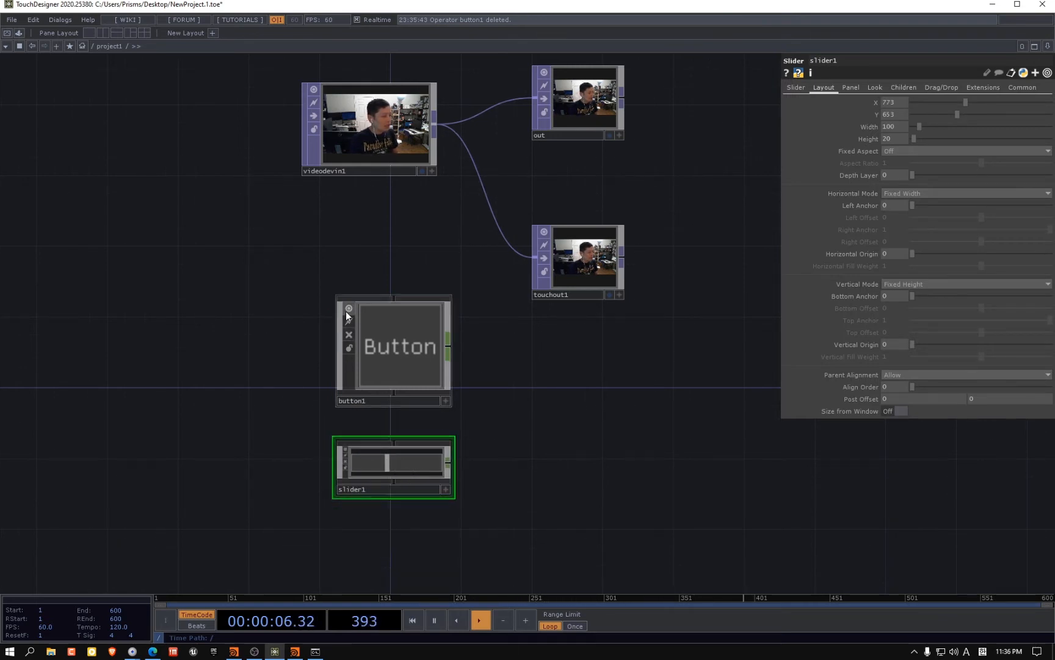
# Make button1's viewer active and toggle the button directly in the network
pyautogui.click(445, 400)
pyautogui.click(394, 358)
pyautogui.click(404, 361)
pyautogui.click(393, 369)
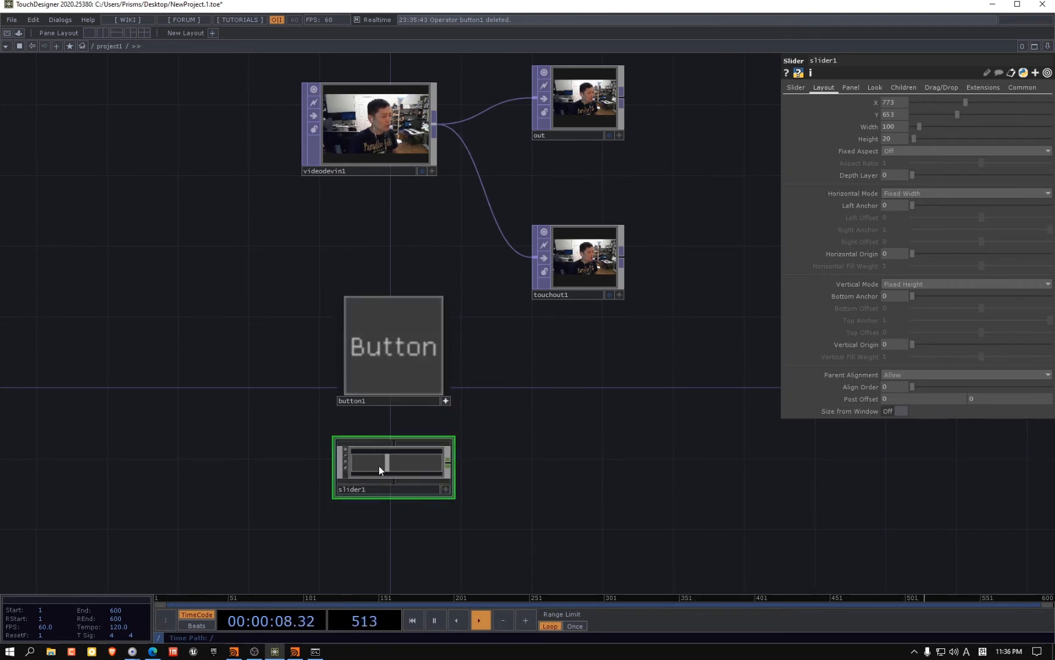
# Shift slider1 slightly to the left, make its viewer active and slide its handle back and forth
pyautogui.moveTo(379, 465)
pyautogui.mouseDown()
pyautogui.moveTo(487, 464)
pyautogui.moveTo(346, 478)
pyautogui.moveTo(364, 460)
pyautogui.mouseUp()
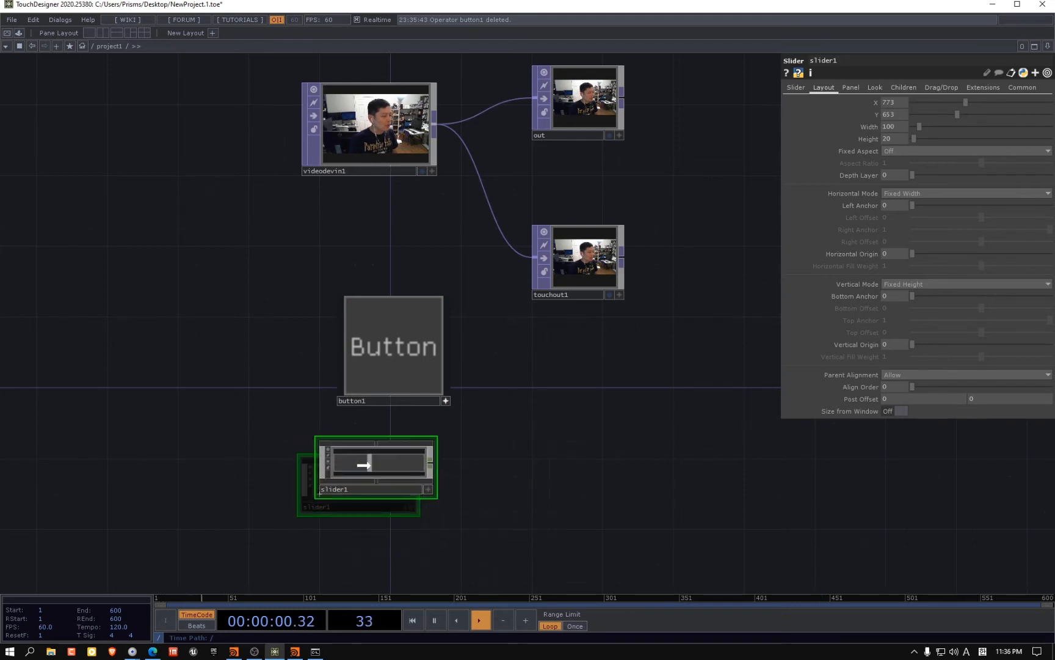
pyautogui.click(431, 491)
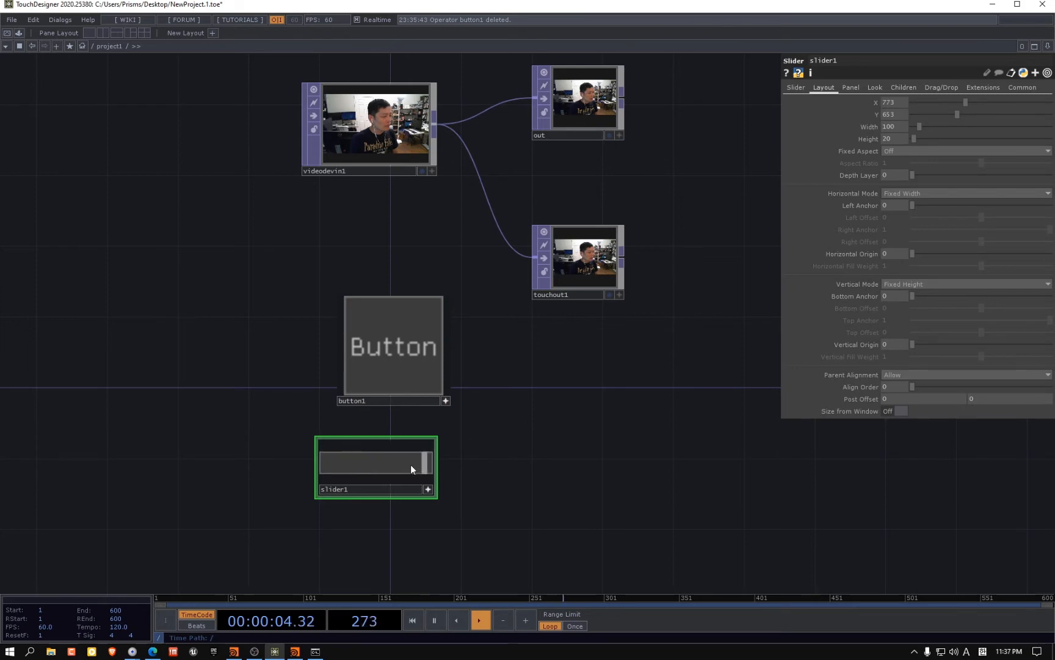
pyautogui.moveTo(411, 465); pyautogui.dragTo(340, 477)
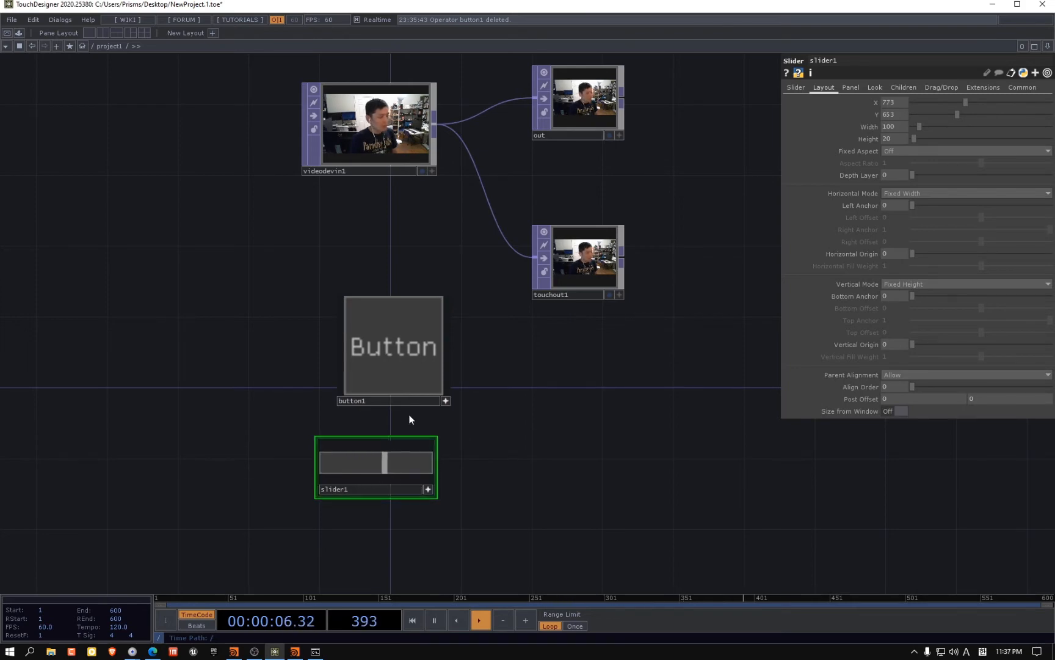
# View the controls in the perform window, return to the network editor, and deactivate the viewers of button1 and slider1
pyautogui.press('F1')
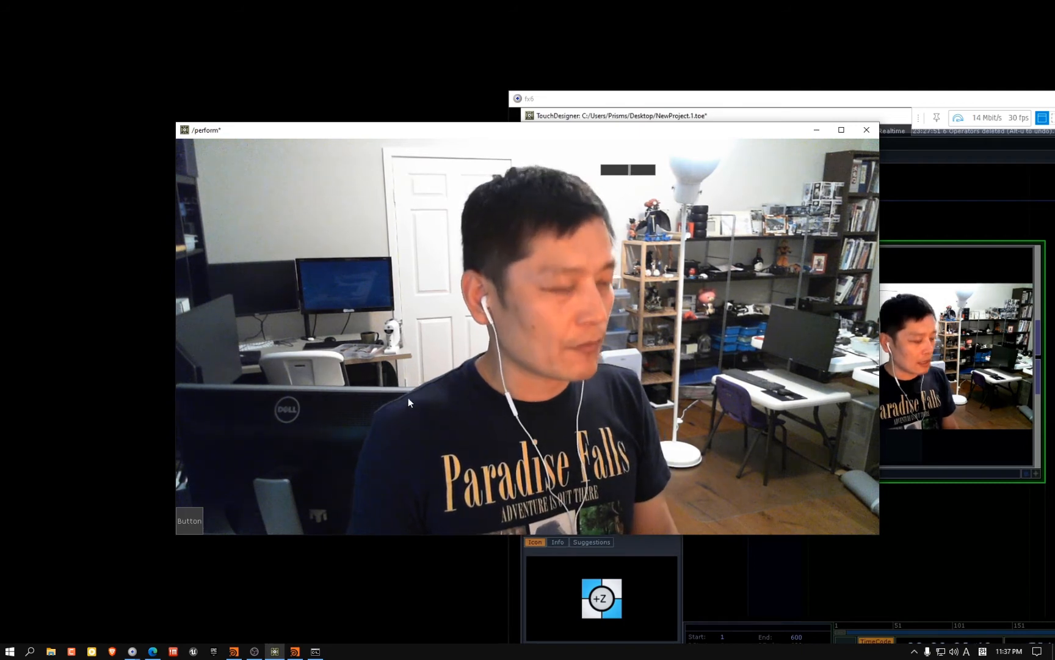
pyautogui.press('Escape')
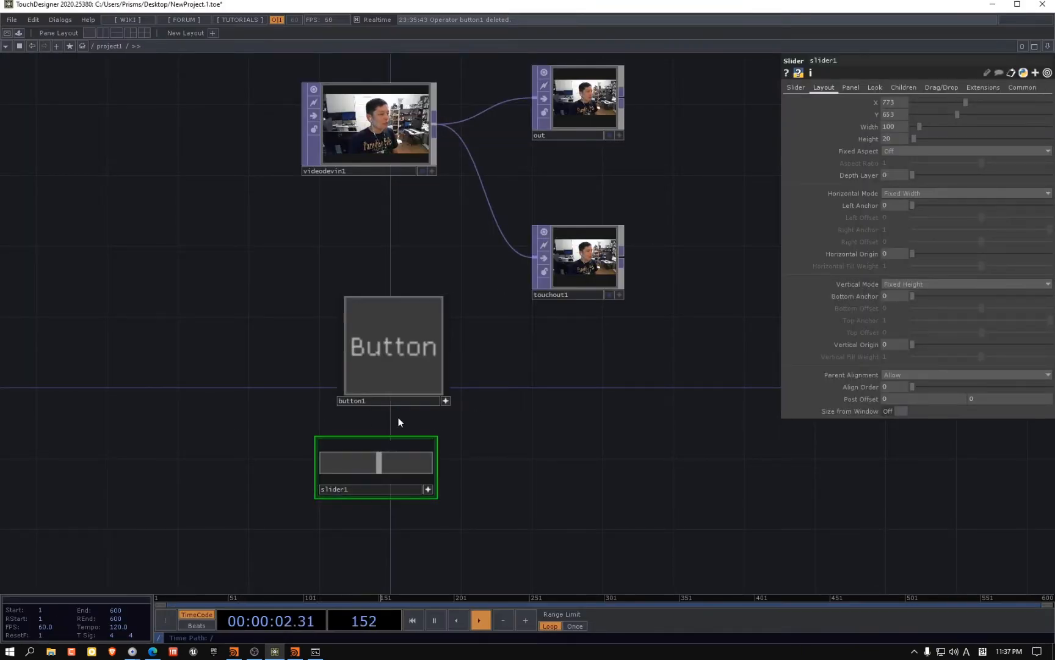
pyautogui.click(447, 400)
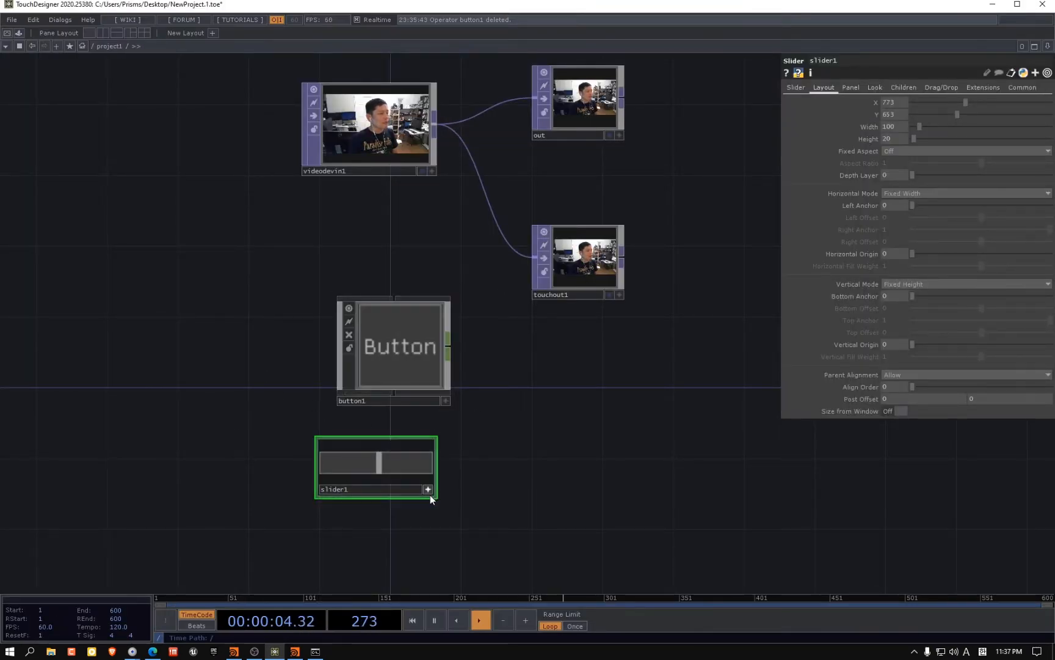
pyautogui.click(428, 489)
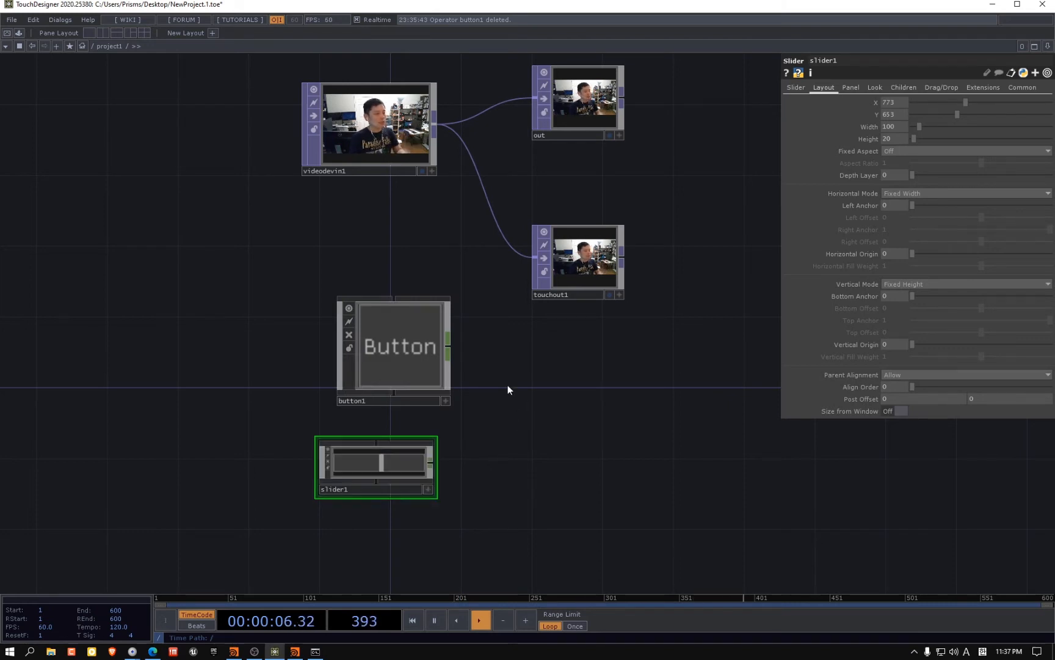
# Add a Text TOP to the right of slider1 in the network
pyautogui.moveTo(512, 386); pyautogui.dragTo(445, 400)
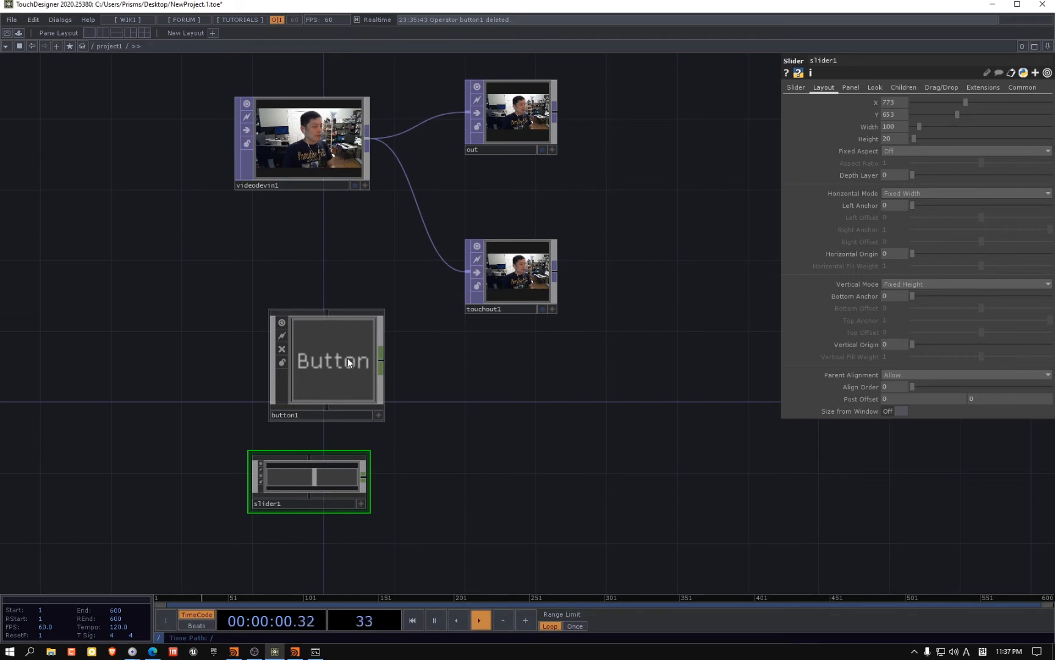
pyautogui.moveTo(331, 362)
pyautogui.mouseDown()
pyautogui.moveTo(296, 367)
pyautogui.moveTo(328, 362)
pyautogui.mouseUp()
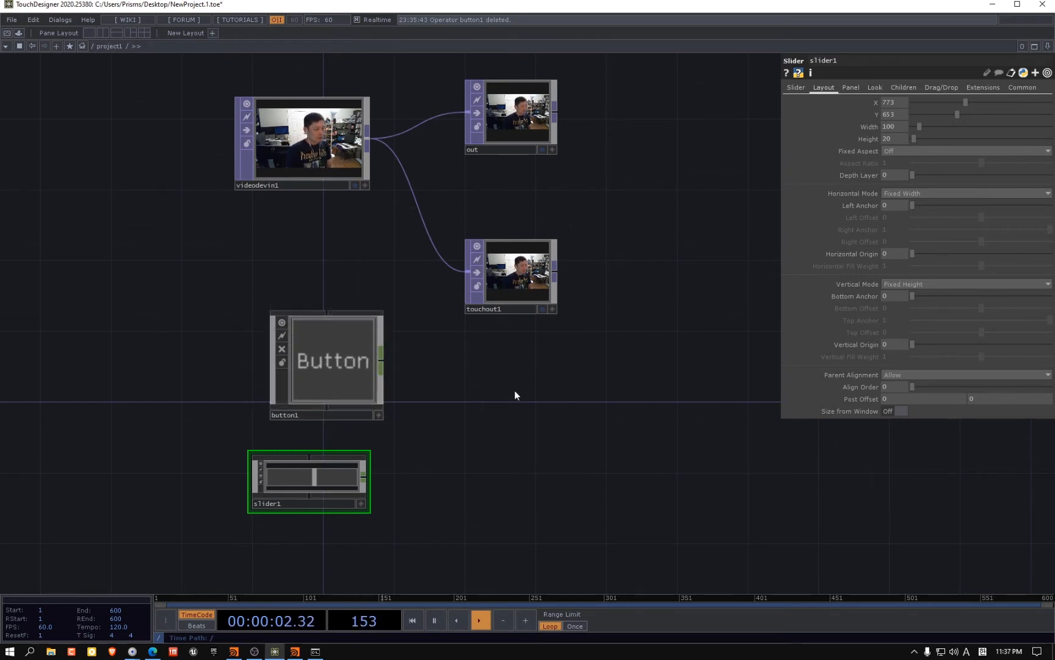
pyautogui.press('Tab')
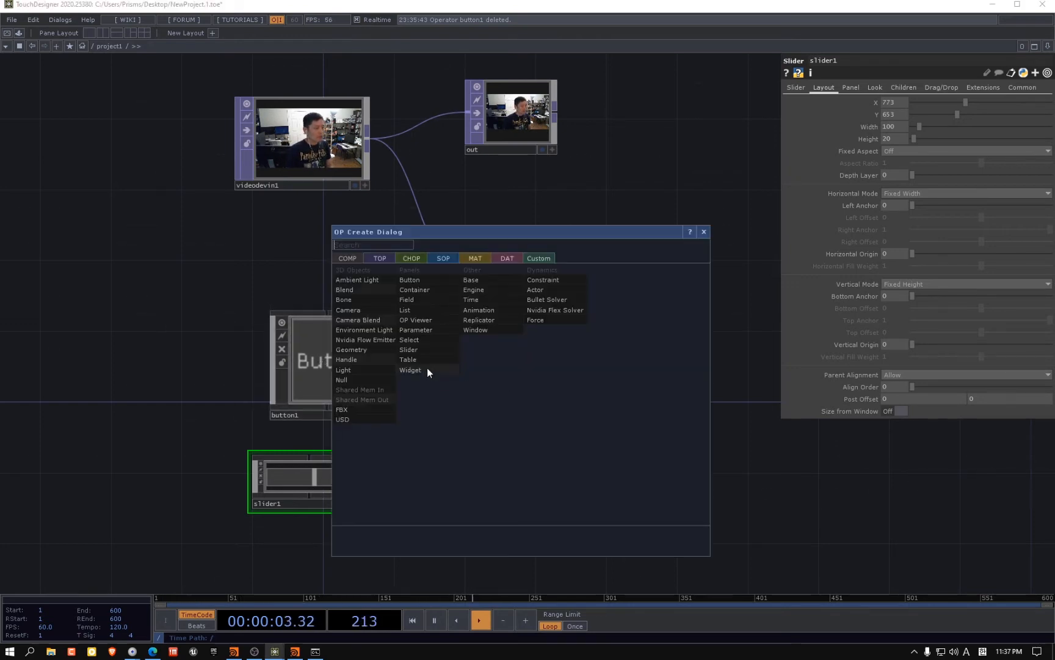
pyautogui.click(385, 259)
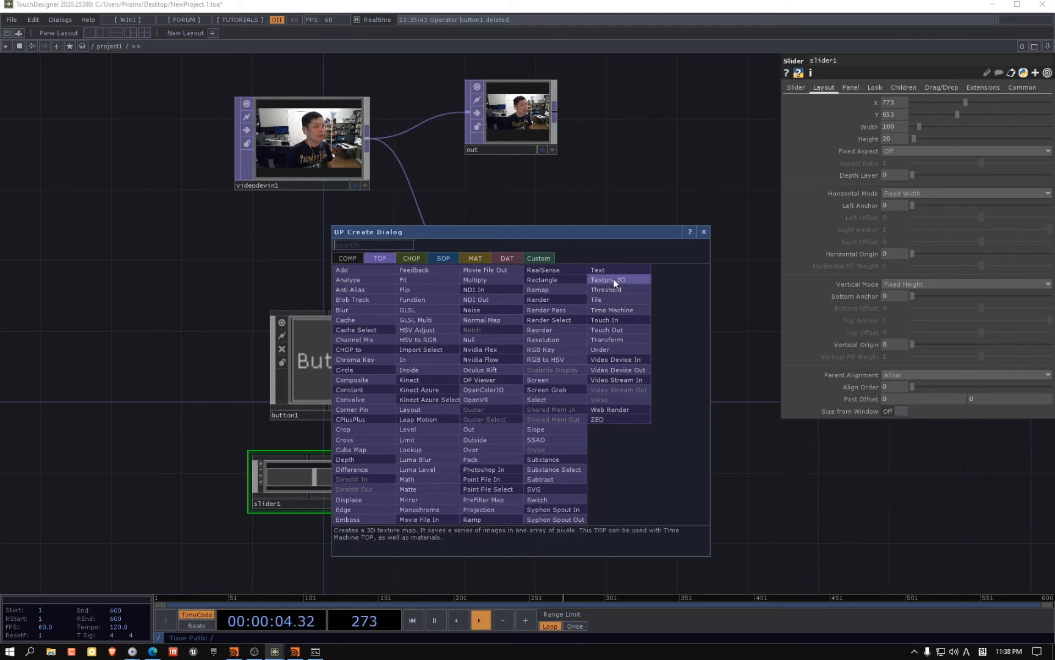
pyautogui.click(607, 329)
pyautogui.click(489, 474)
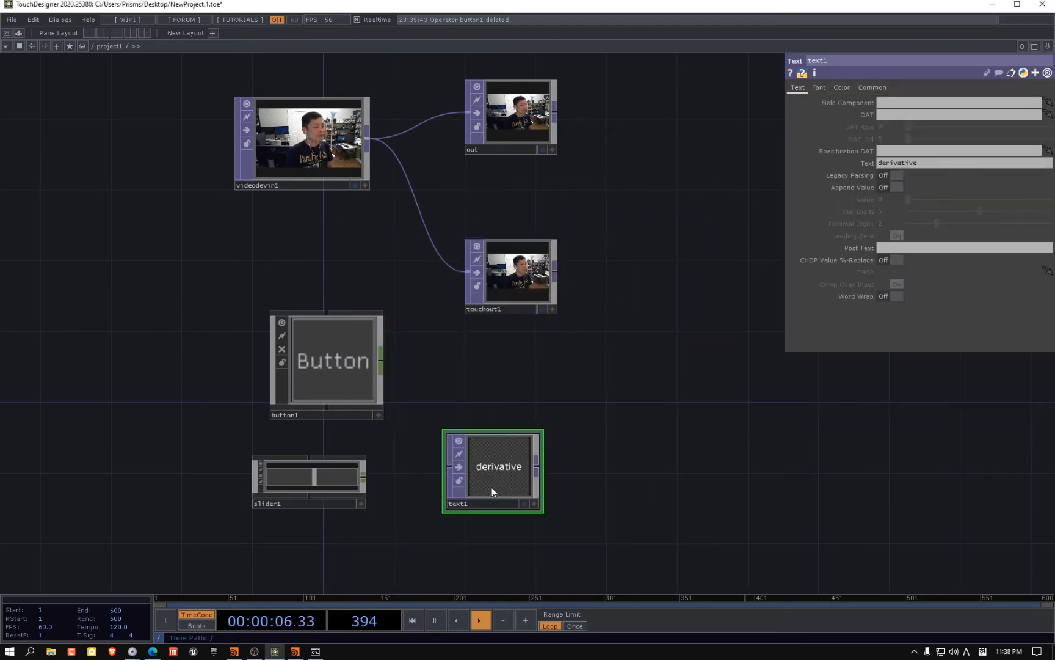
# Make the viewer of the text1 operator active
pyautogui.scroll(5, 492, 487)
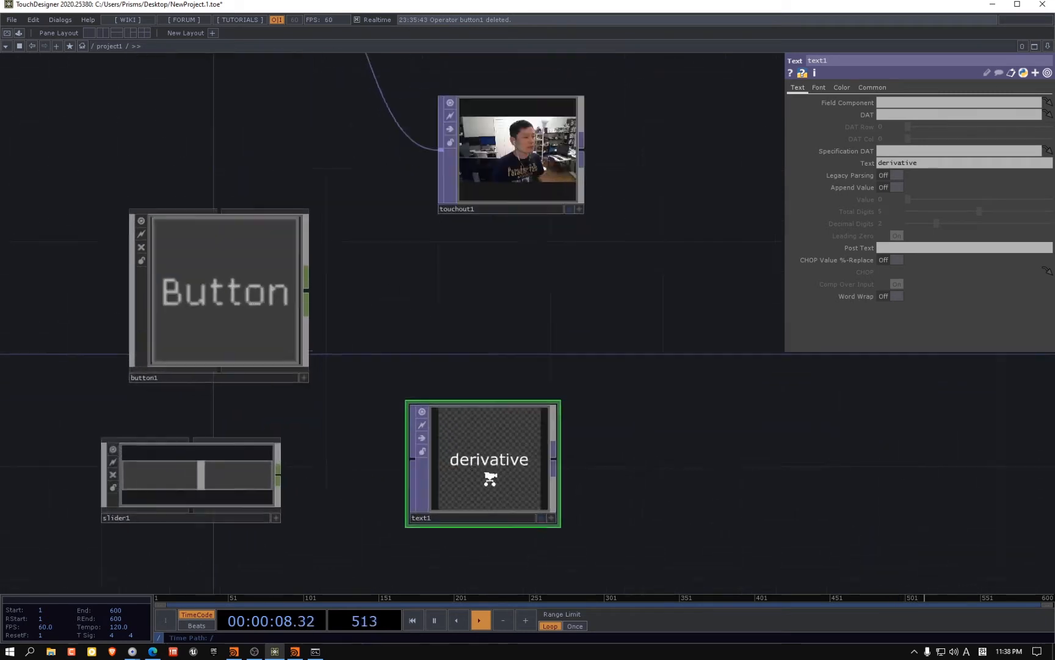
pyautogui.scroll(1, 490, 479)
pyautogui.click(566, 528)
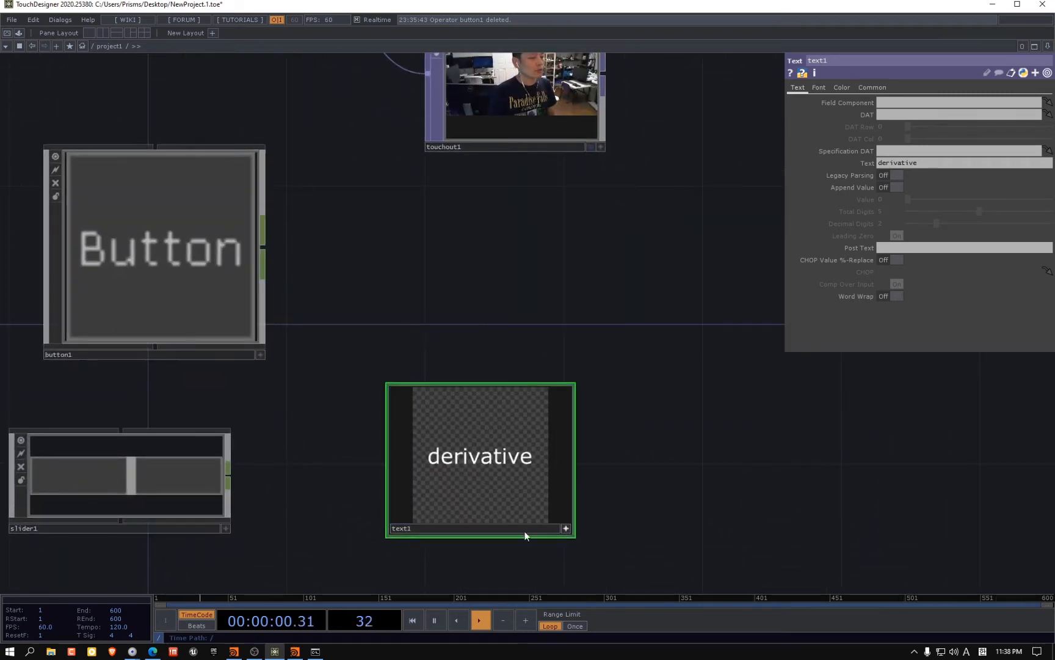
# Place the text1 node directly below touchout1 and check the current output in perform mode
pyautogui.moveTo(487, 497)
pyautogui.mouseDown()
pyautogui.moveTo(496, 506)
pyautogui.moveTo(508, 492)
pyautogui.moveTo(494, 484)
pyautogui.mouseUp()
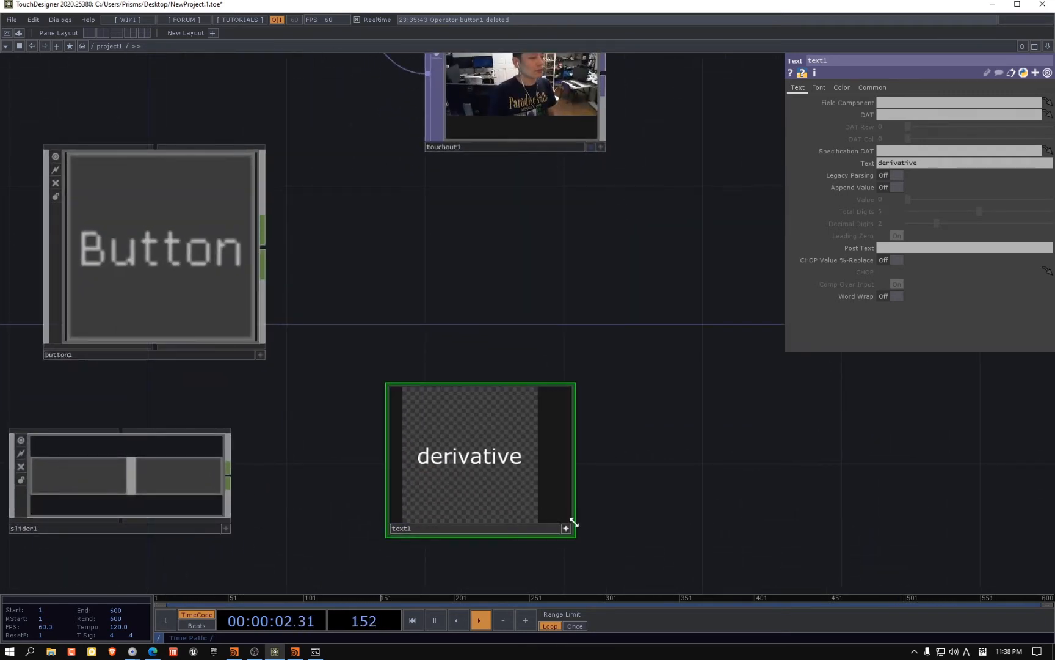
pyautogui.click(568, 528)
pyautogui.scroll(-2, 552, 483)
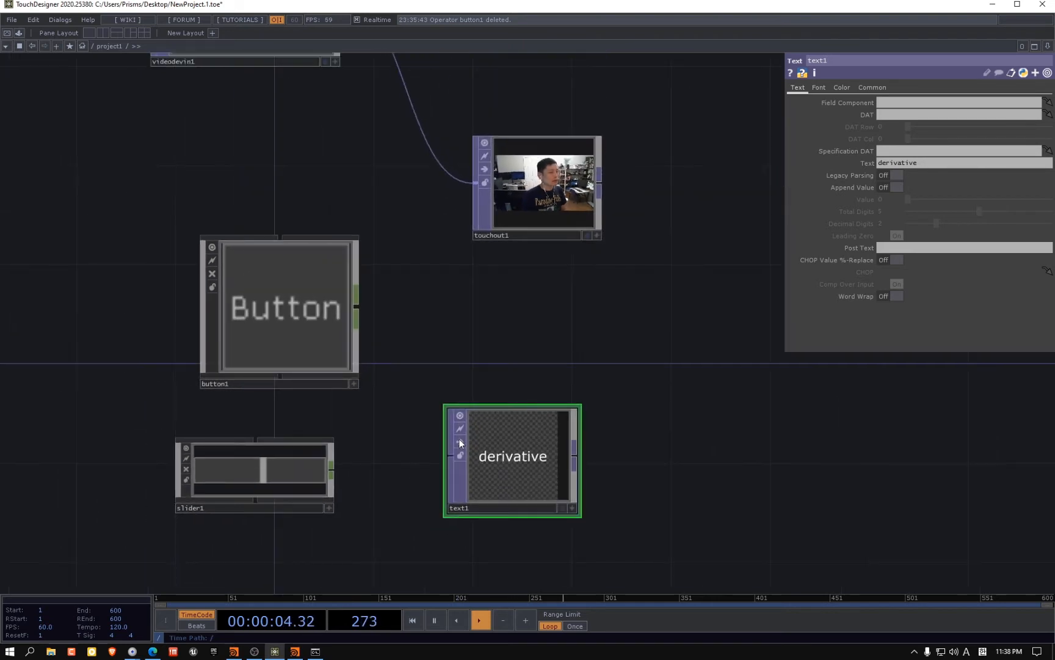
pyautogui.moveTo(458, 439); pyautogui.dragTo(547, 365)
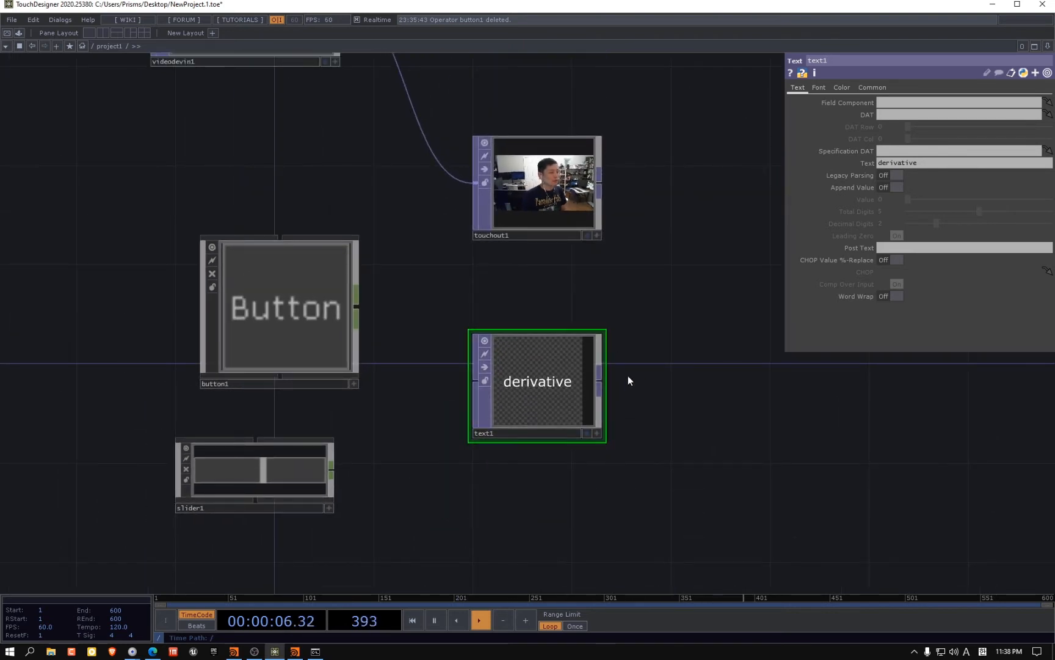
pyautogui.press('F1')
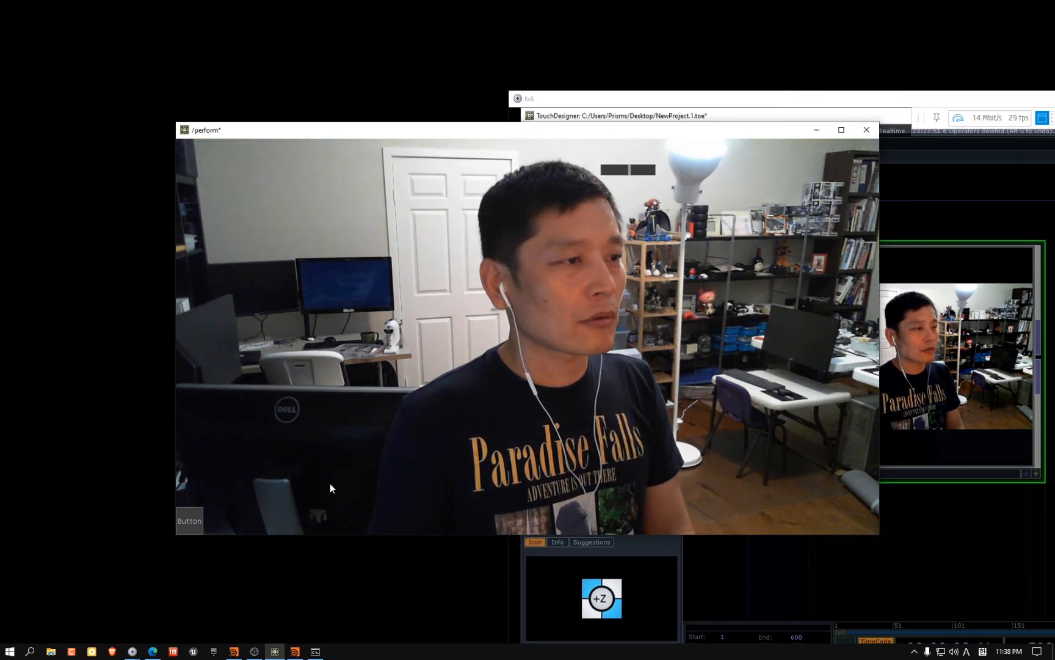
pyautogui.press('Escape')
# Separate touchout1 from the other nodes and delete it from the network
pyautogui.scroll(-3, 597, 412)
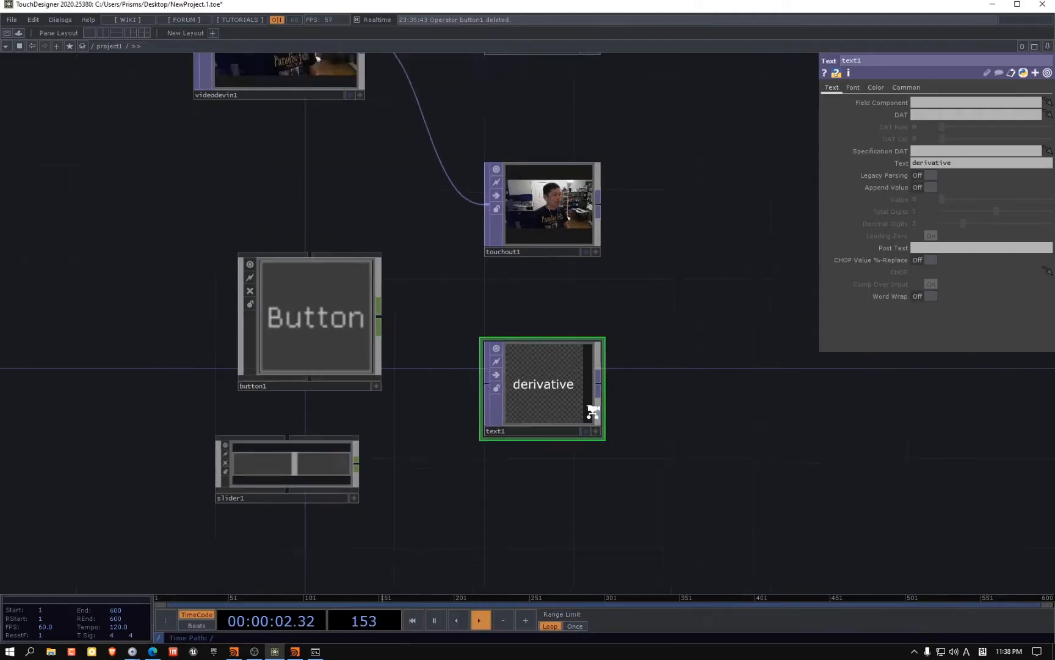
pyautogui.moveTo(639, 302); pyautogui.dragTo(605, 328)
pyautogui.moveTo(538, 221); pyautogui.dragTo(655, 247)
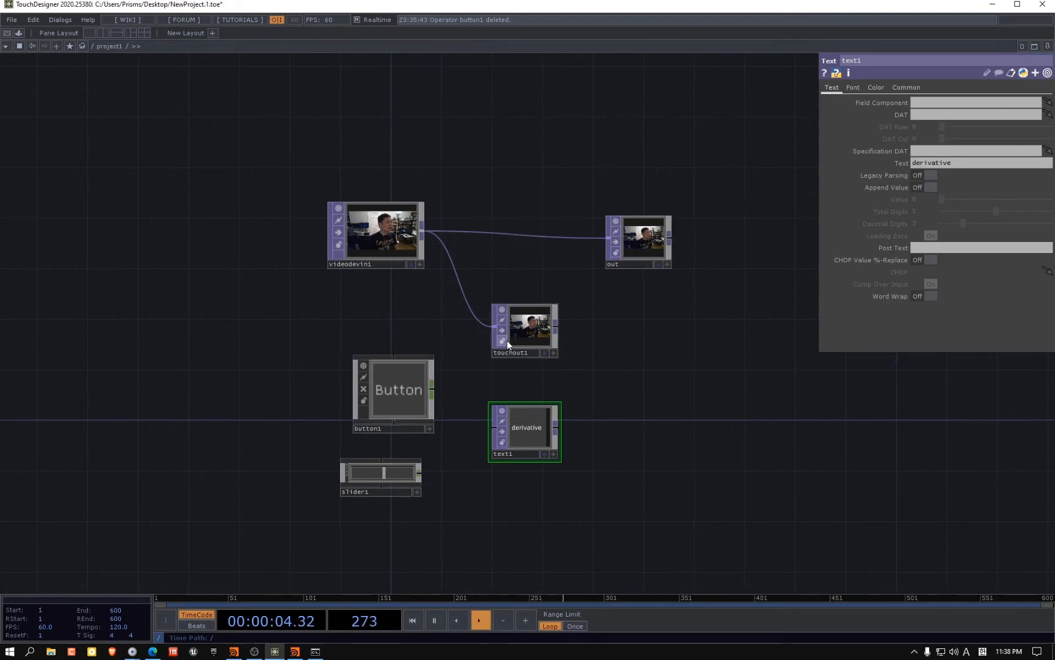
pyautogui.moveTo(506, 341); pyautogui.dragTo(562, 164)
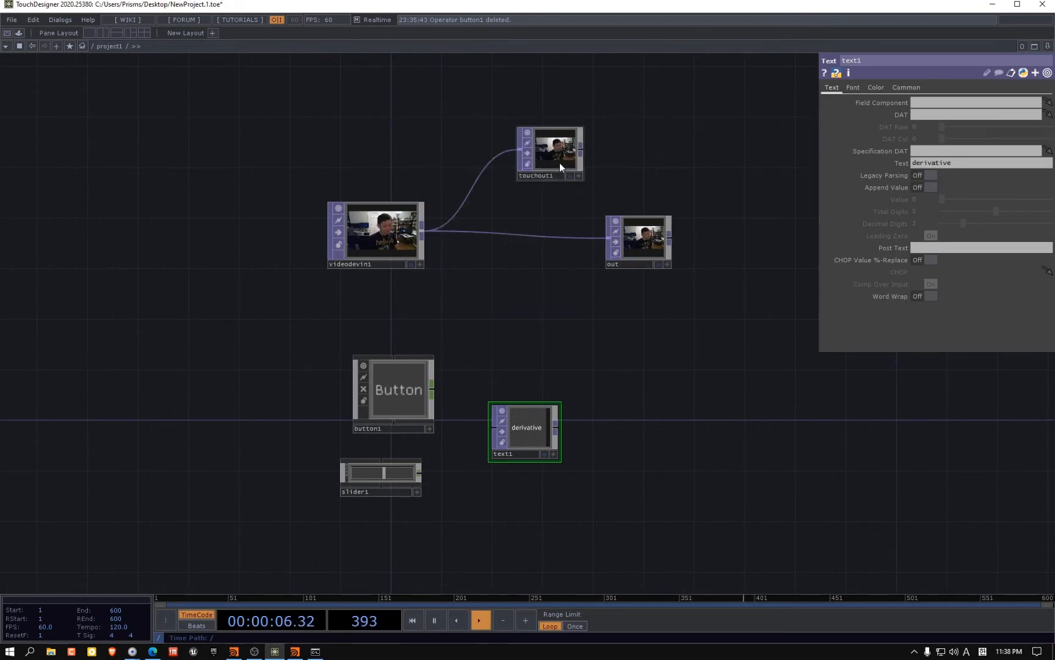
pyautogui.press('Delete')
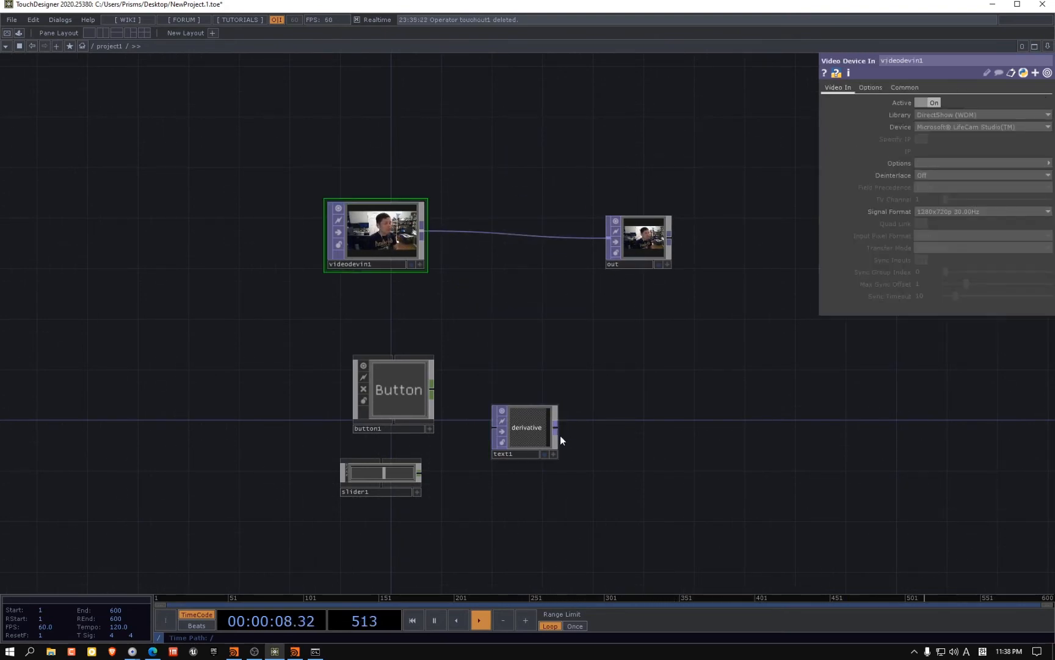
# Move the text1 node above the wire that links videodevin1 to out
pyautogui.moveTo(522, 427); pyautogui.dragTo(508, 162)
pyautogui.scroll(3, 519, 208)
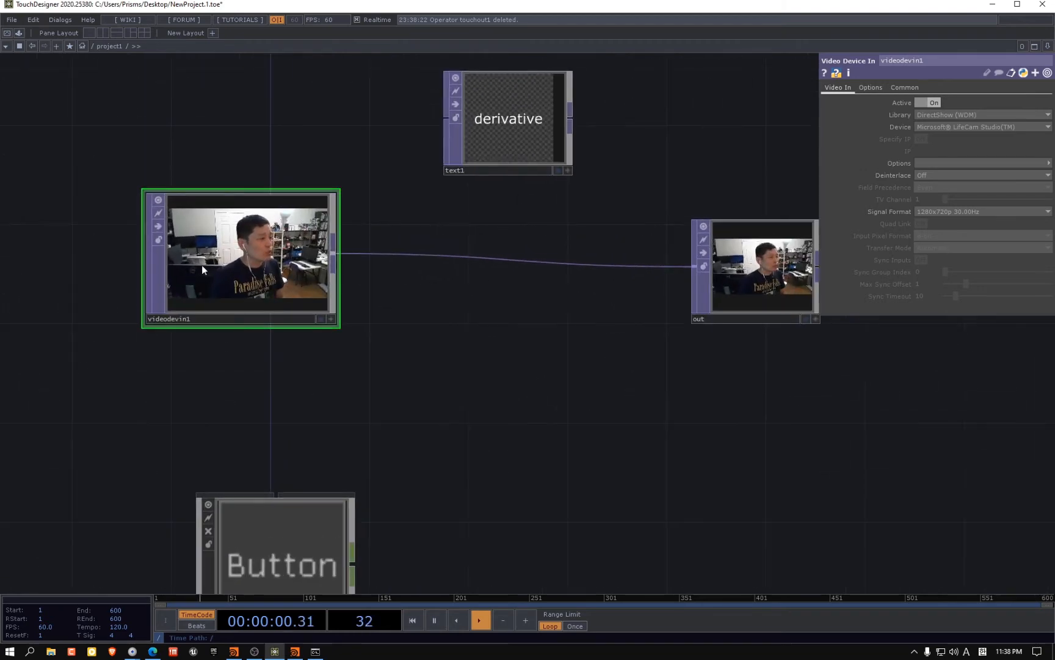
pyautogui.moveTo(469, 340); pyautogui.dragTo(364, 358)
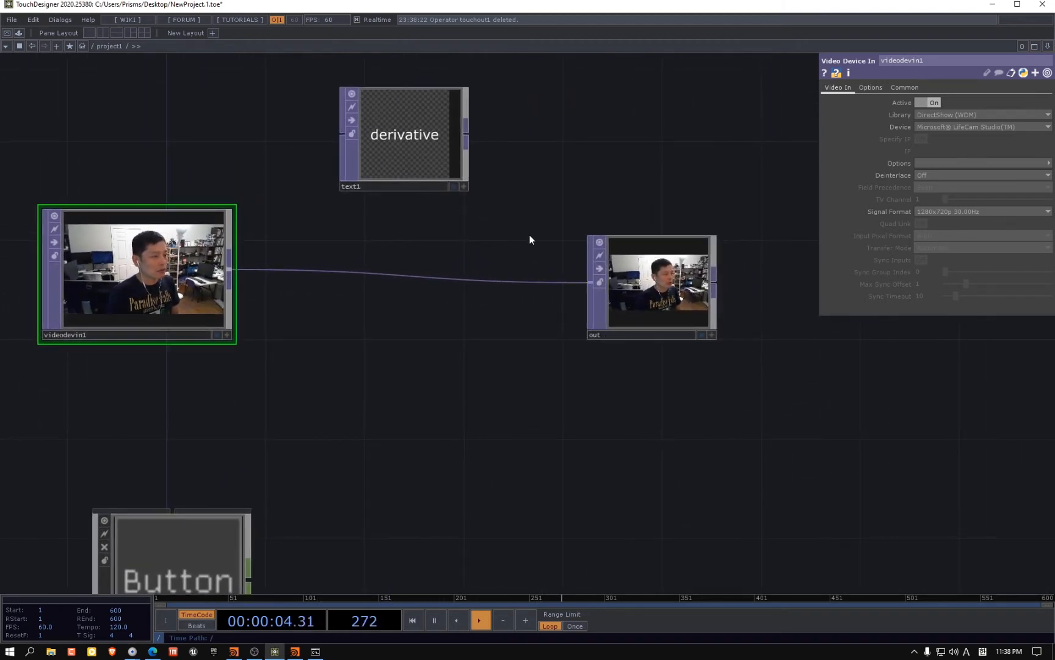
# Add a Composite TOP beside text1 and shift the out node lower to make room
pyautogui.press('Tab')
pyautogui.write('com')
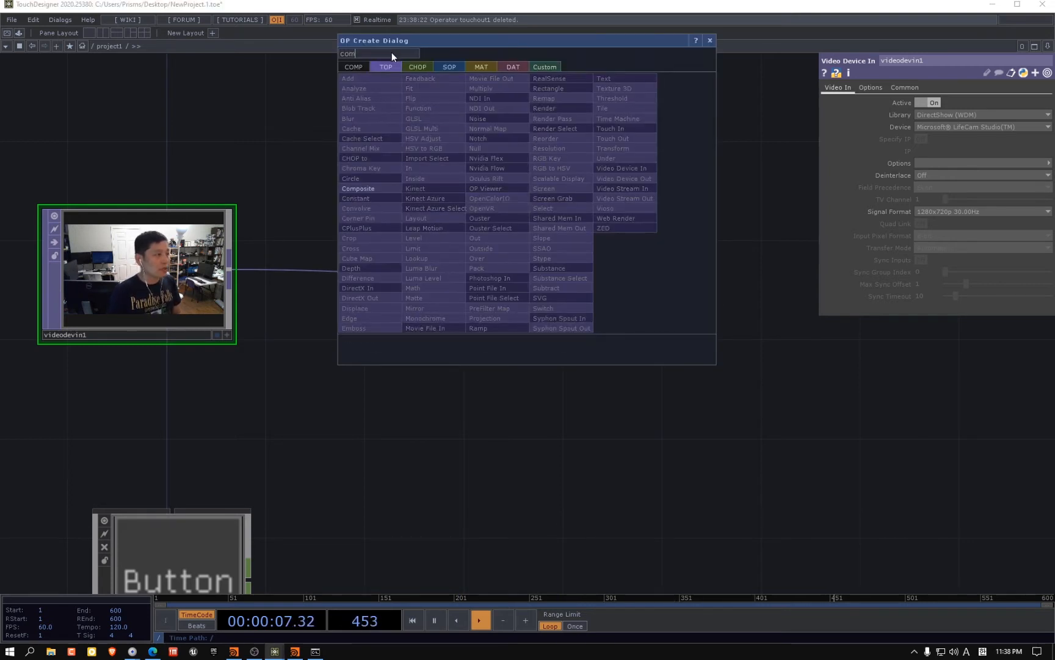
pyautogui.click(365, 189)
pyautogui.click(627, 163)
pyautogui.moveTo(664, 289); pyautogui.dragTo(738, 337)
# Connect text1 and videodevin1 as inputs of the Composite node, and spread the text and Composite nodes apart
pyautogui.moveTo(459, 138); pyautogui.dragTo(567, 158)
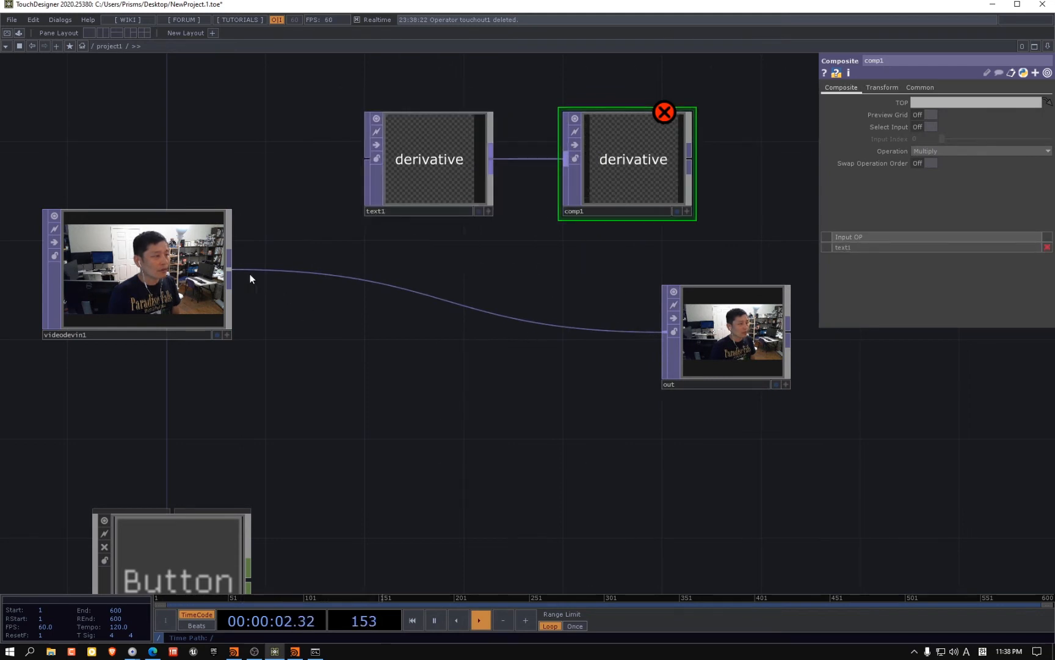
pyautogui.moveTo(231, 269); pyautogui.dragTo(565, 163)
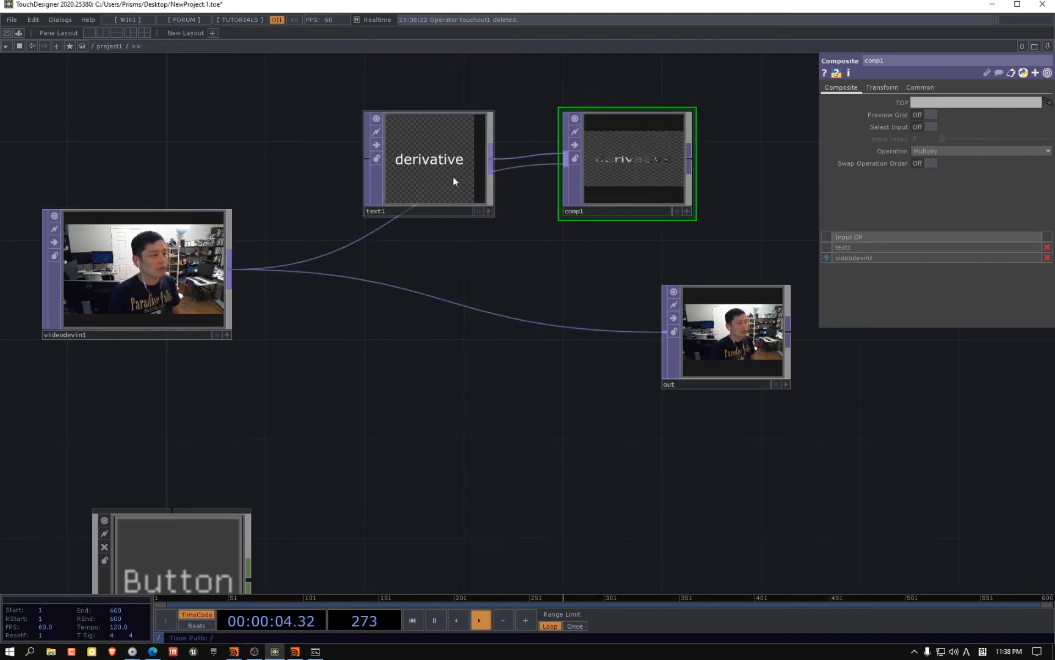
pyautogui.moveTo(453, 181); pyautogui.dragTo(355, 132)
pyautogui.moveTo(683, 173); pyautogui.dragTo(584, 197)
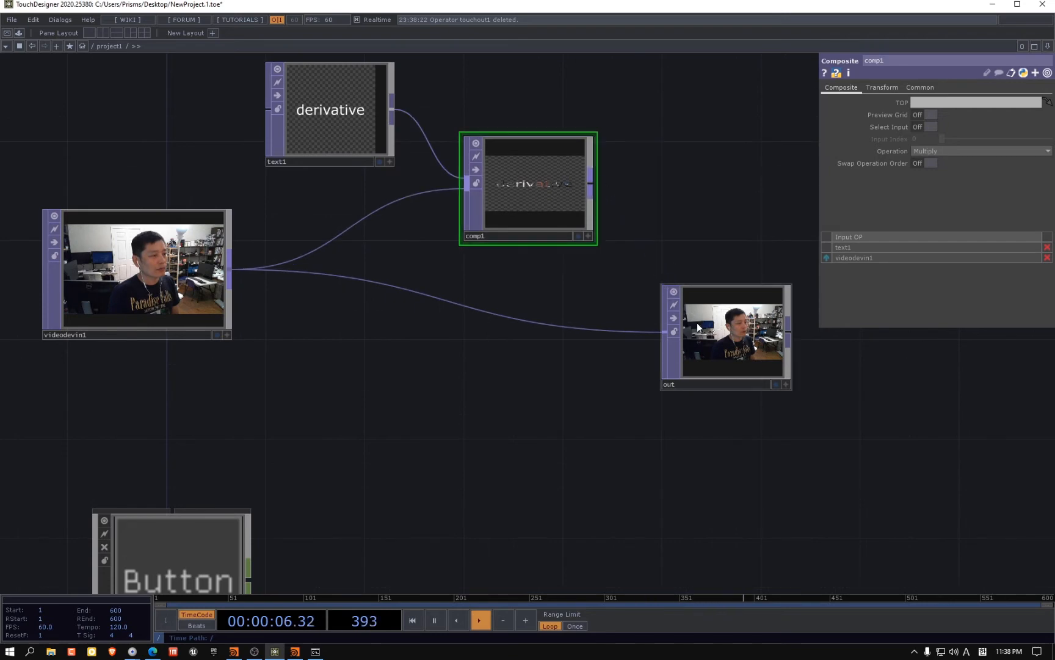
# Feed the Composite output into the out node in place of the camera, and preview it in perform mode
pyautogui.moveTo(662, 332); pyautogui.dragTo(593, 202)
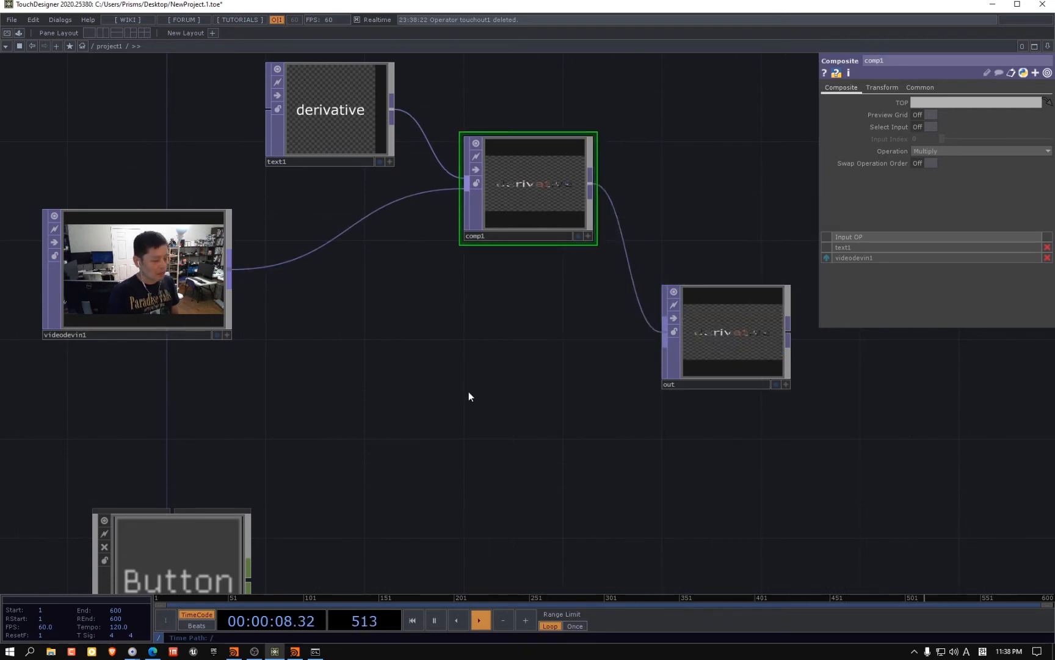
pyautogui.press('F1')
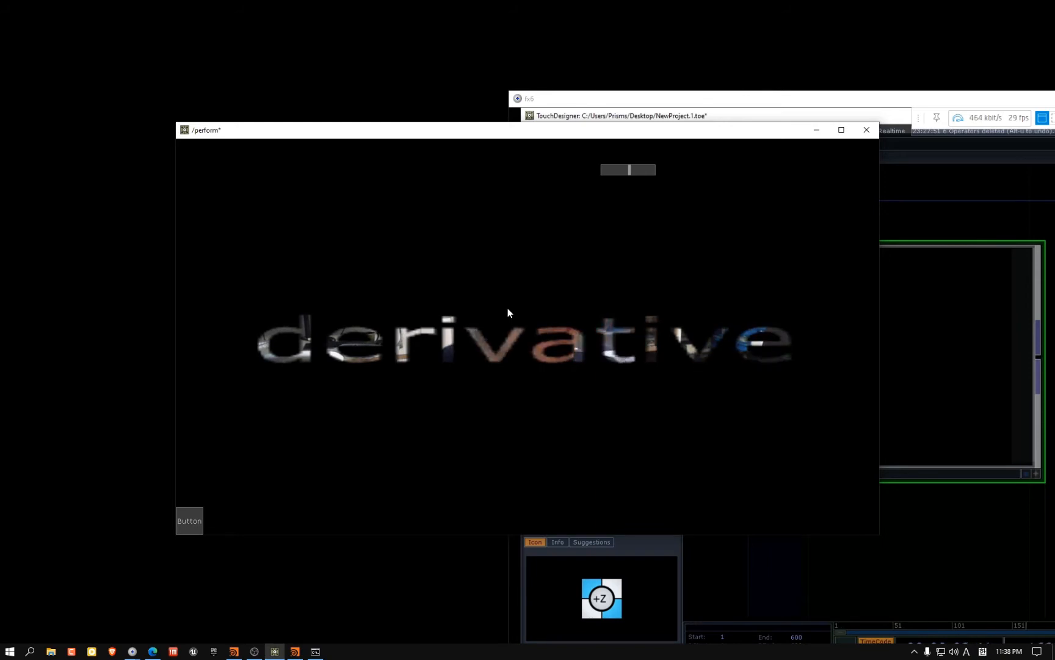
pyautogui.press('Escape')
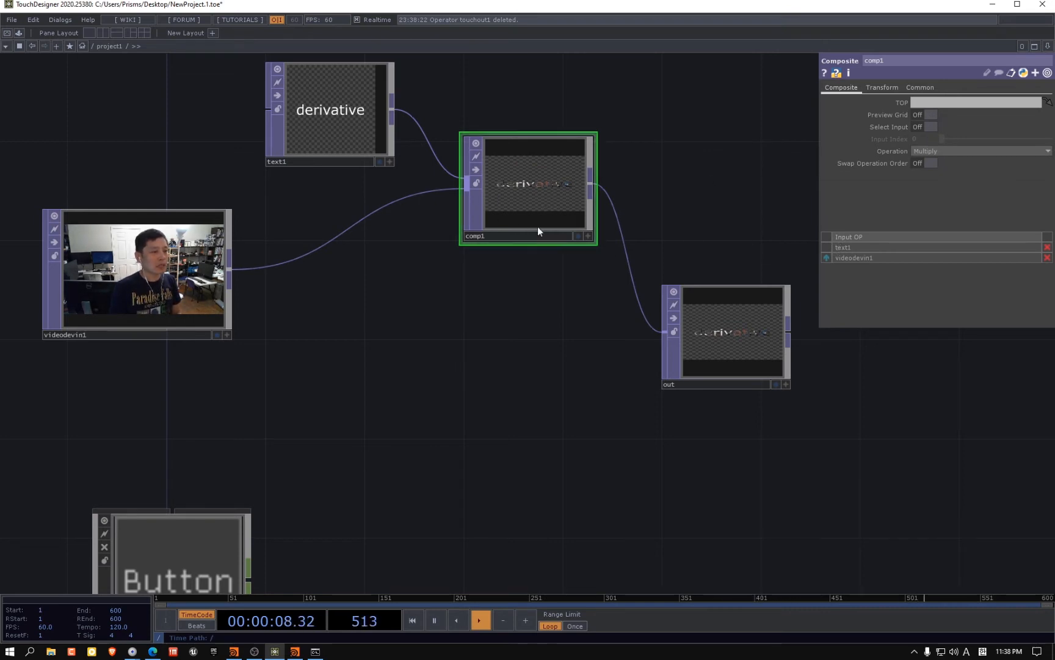
# Set the Composite's Fixed Layer to Input 1 and Pre-Fit Overlay to Fit Horizontal, and nudge the node away from text1
pyautogui.click(874, 87)
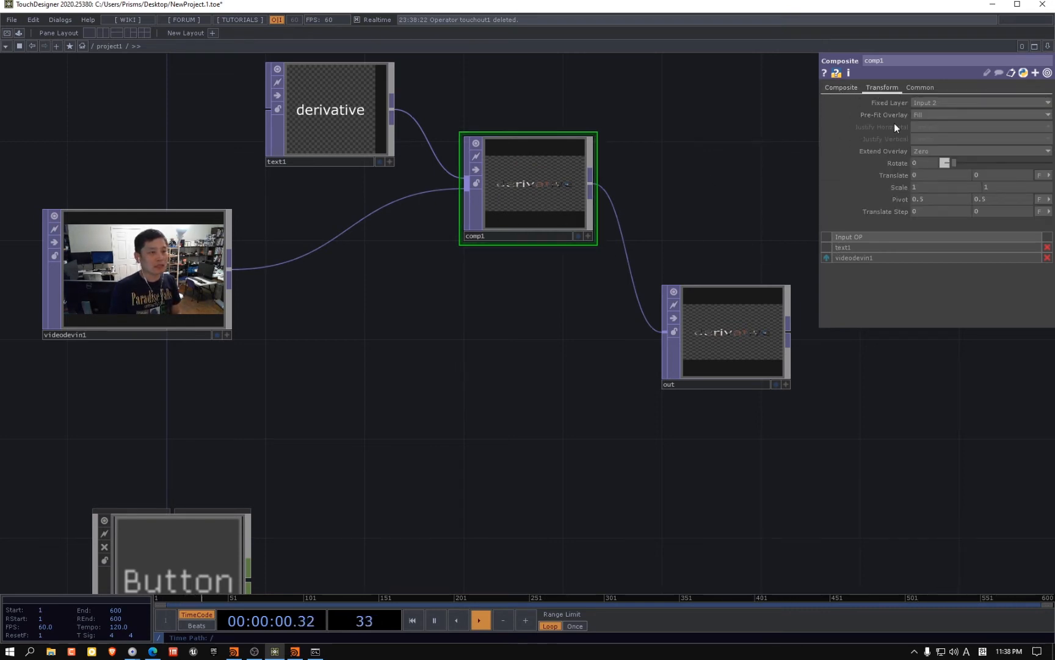
pyautogui.click(945, 104)
pyautogui.click(926, 113)
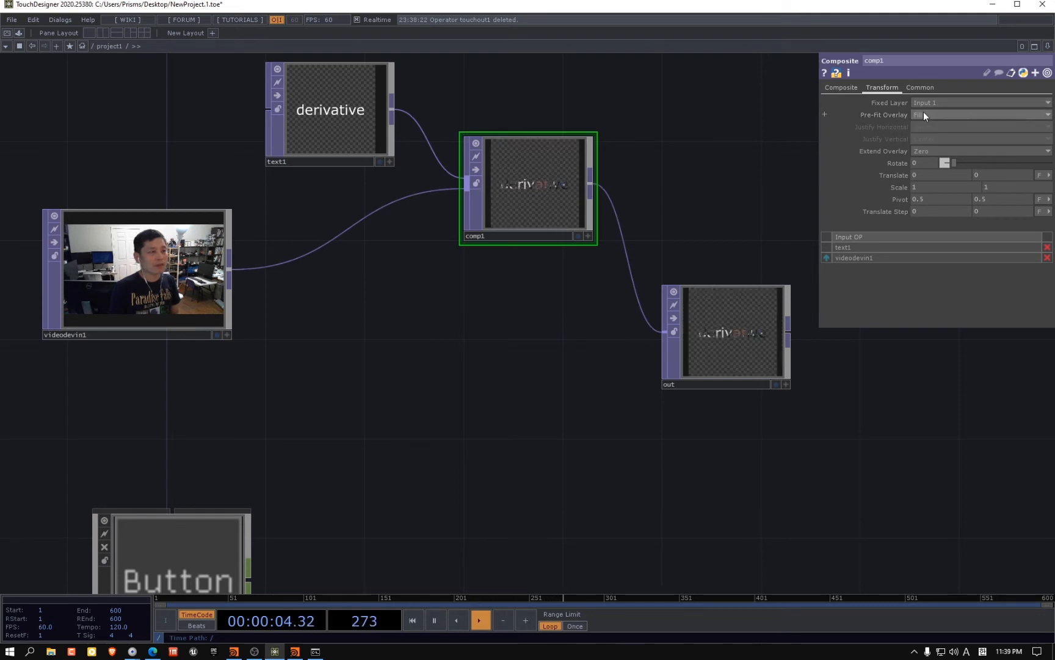
pyautogui.click(921, 112)
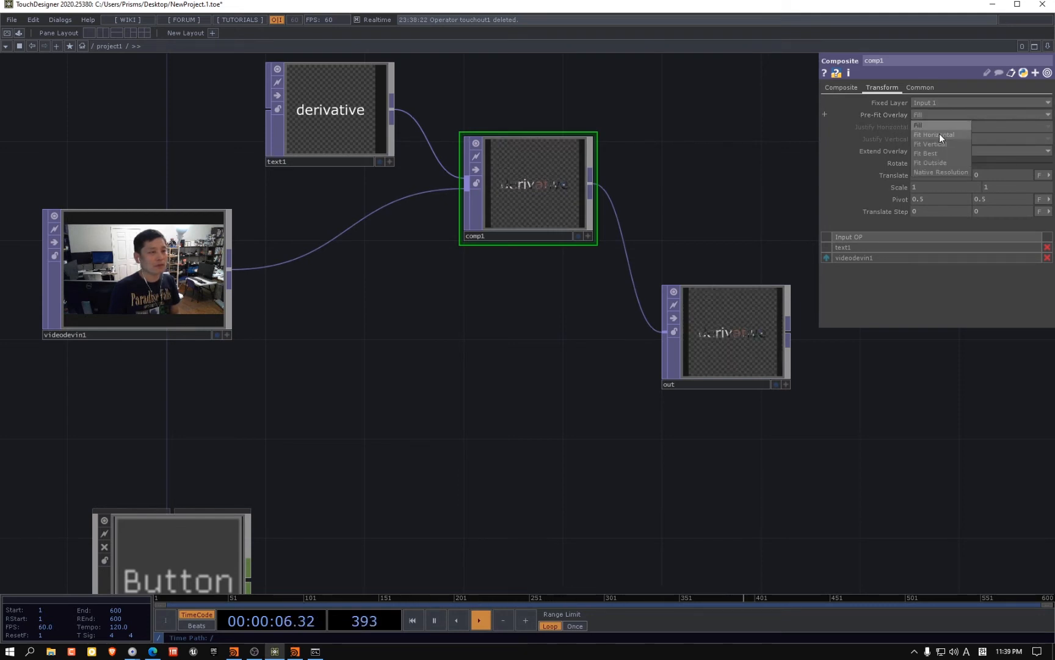
pyautogui.click(939, 133)
pyautogui.click(841, 88)
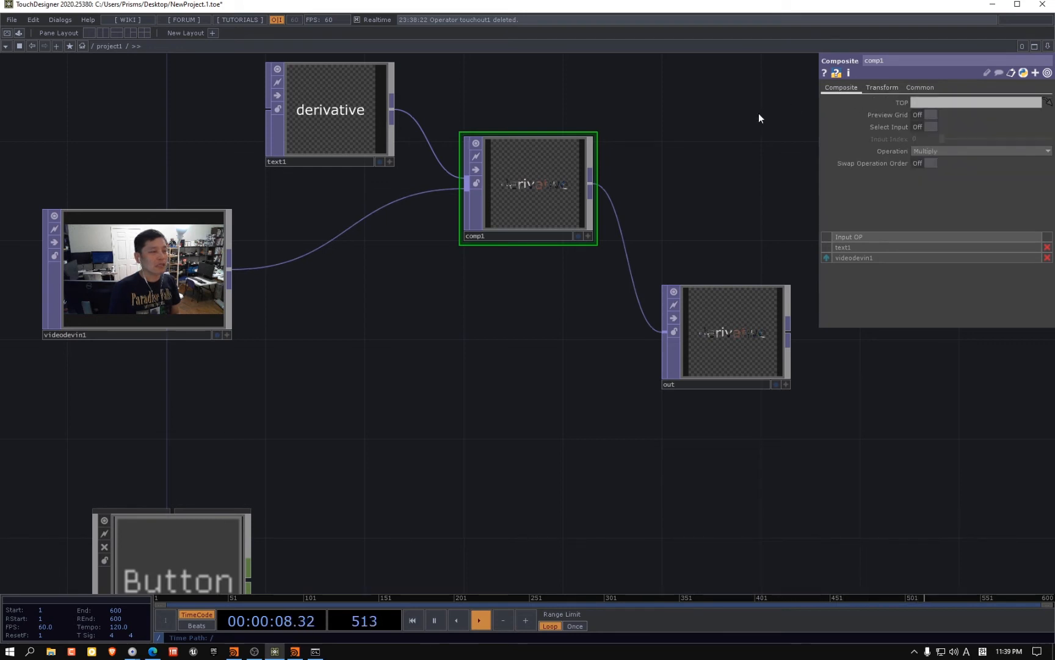
pyautogui.moveTo(493, 193); pyautogui.dragTo(518, 193)
# Change the text of the text1 node to DE
pyautogui.click(353, 117)
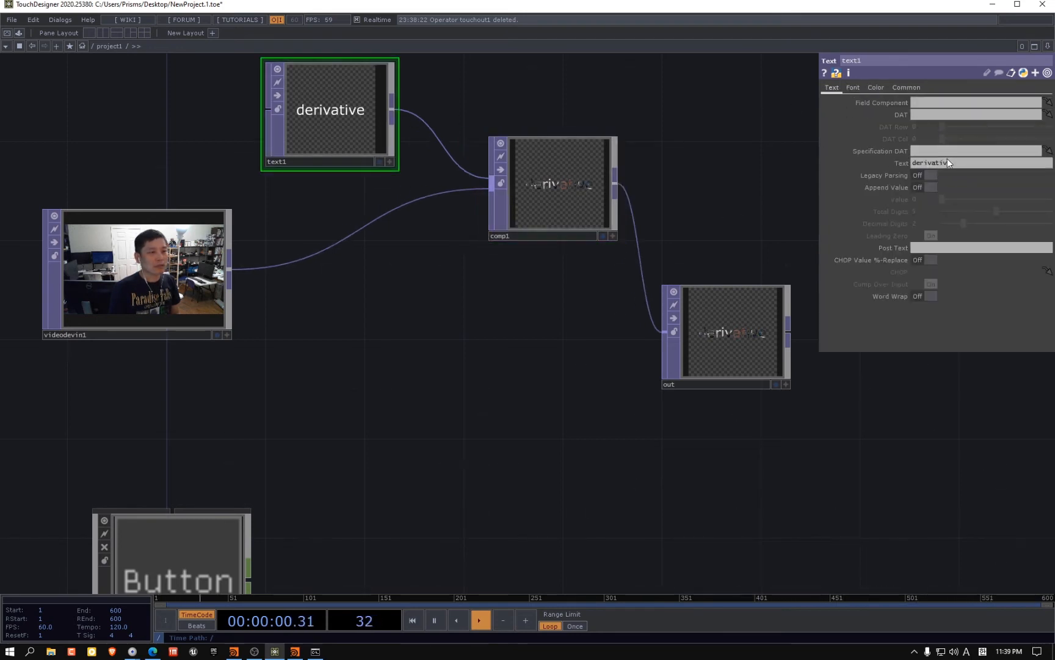
pyautogui.click(948, 161)
pyautogui.write('DE')
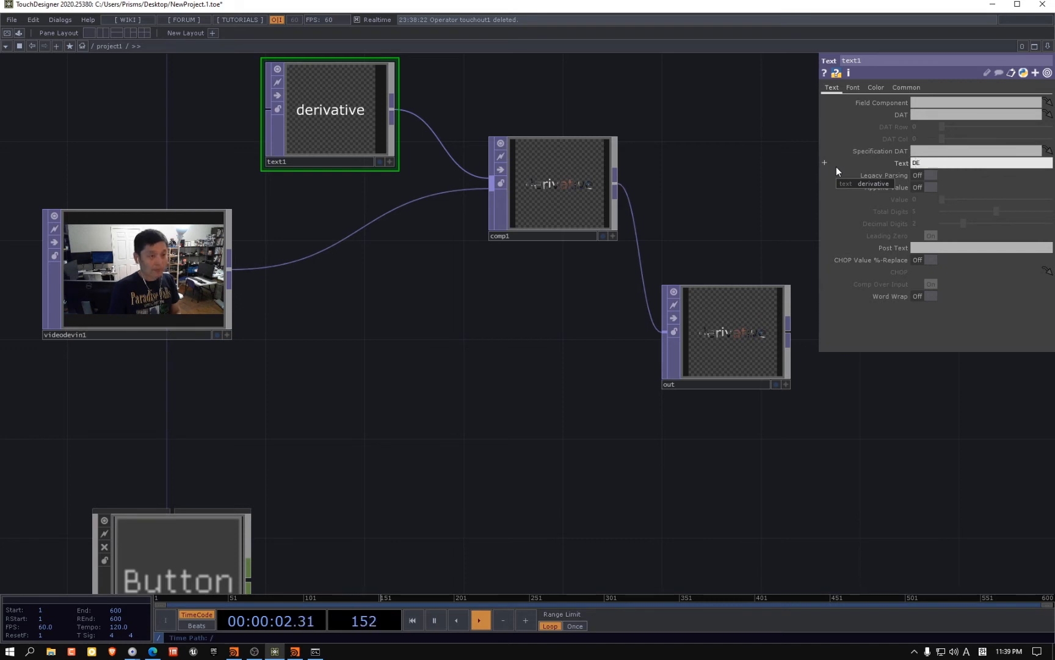
pyautogui.press('Return')
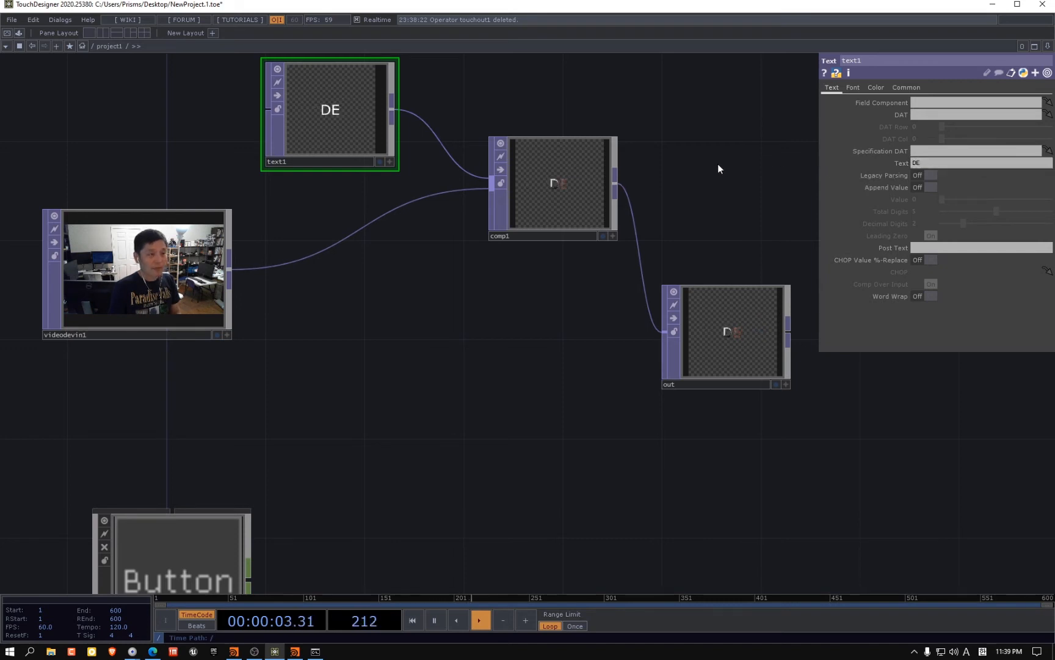
# Set text1's Font Size X to 100 and preview the output in perform mode
pyautogui.click(853, 88)
pyautogui.moveTo(970, 202); pyautogui.dragTo(1039, 201)
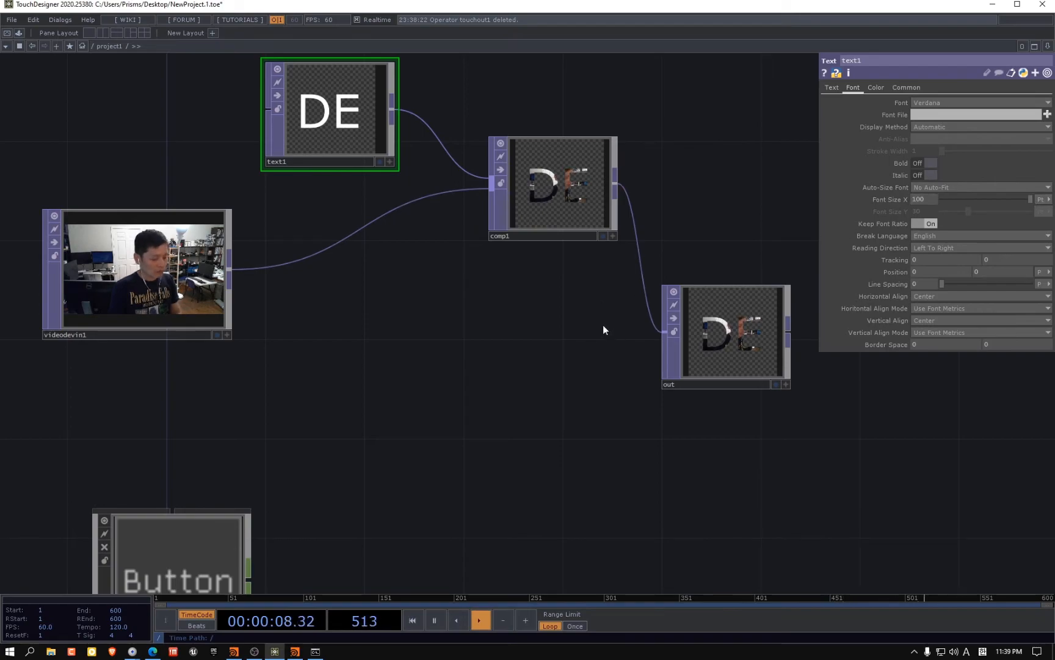
pyautogui.press('F1')
pyautogui.press('Escape')
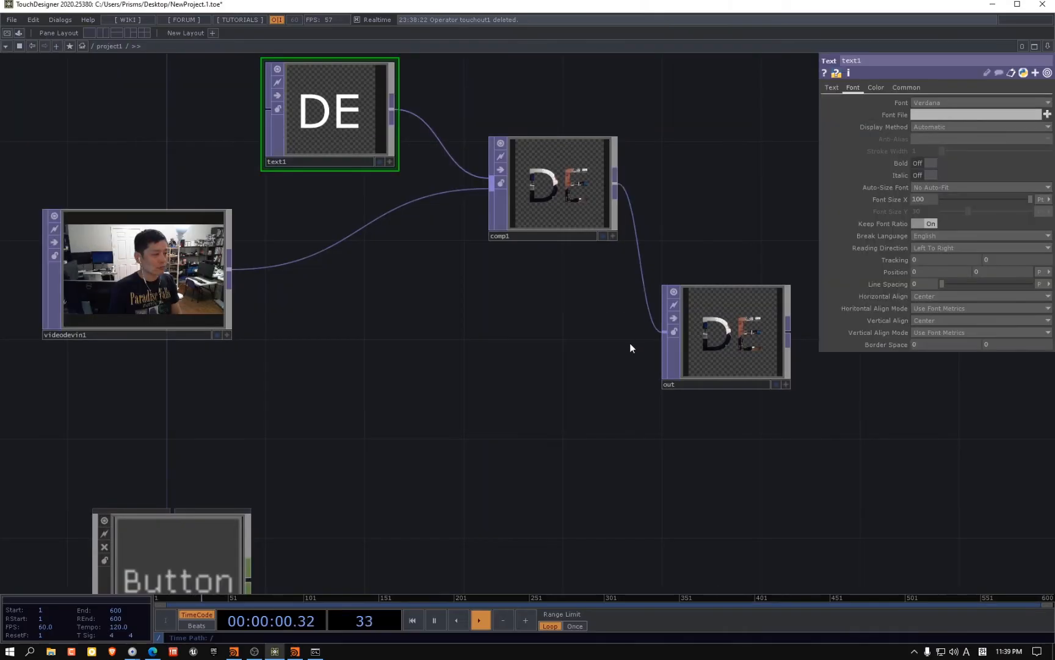
# Move the out node level with the Composite node
pyautogui.moveTo(718, 335); pyautogui.dragTo(766, 188)
pyautogui.scroll(-3, 642, 302)
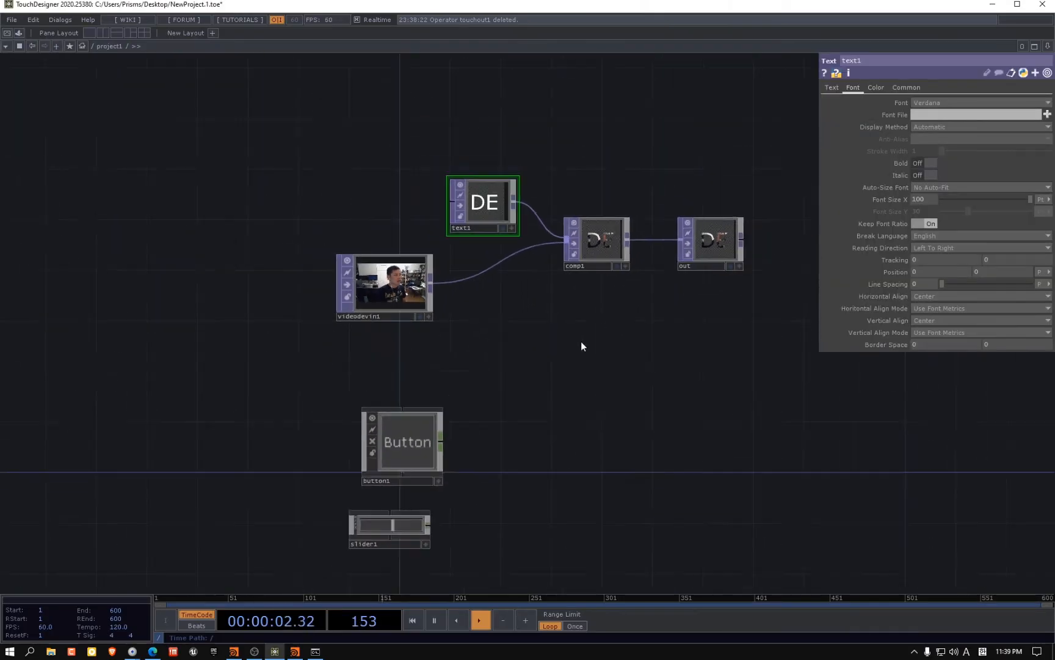
pyautogui.moveTo(539, 344); pyautogui.dragTo(424, 300)
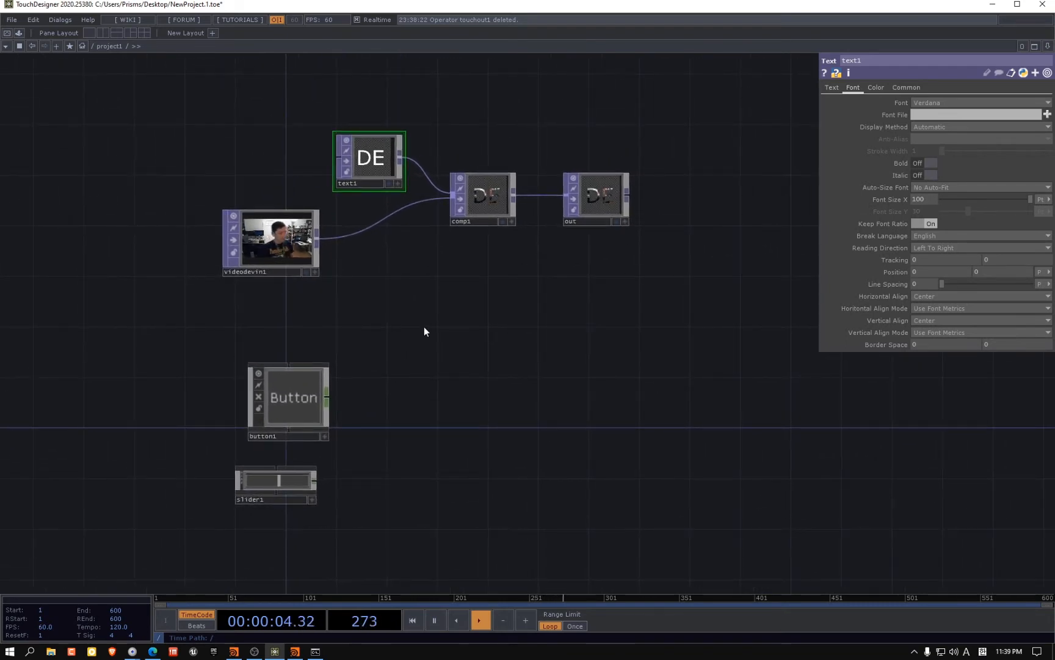
pyautogui.press('Tab')
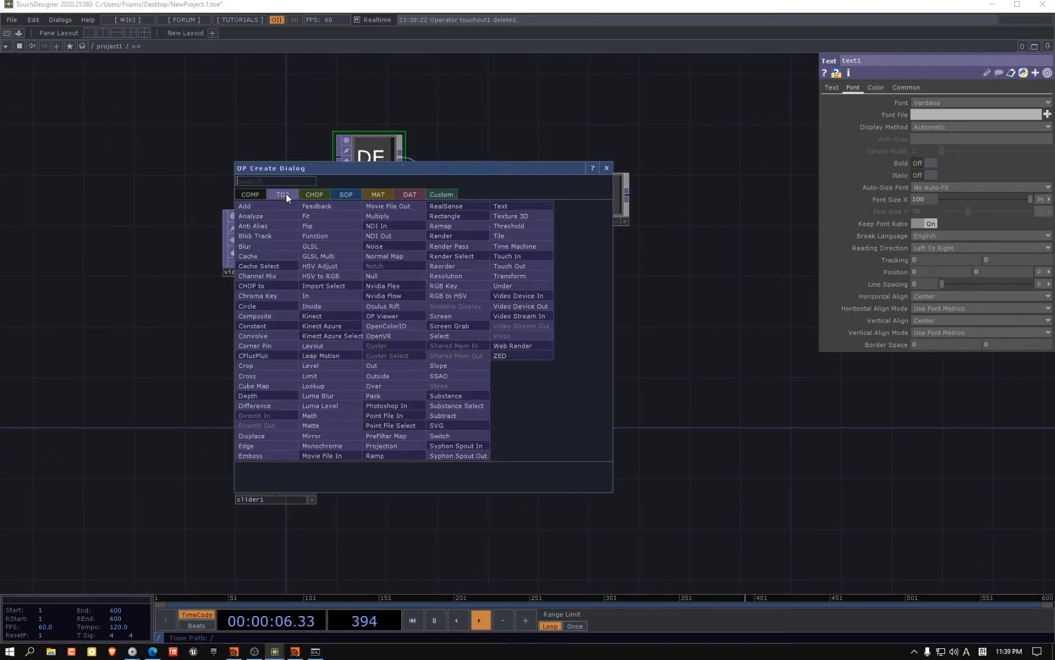
pyautogui.press('Escape')
# Add a Level TOP below the Composite node and move the out node farther away to free space
pyautogui.scroll(3, 519, 199)
pyautogui.scroll(2, 519, 198)
pyautogui.moveTo(703, 199); pyautogui.dragTo(772, 441)
pyautogui.scroll(-5, 459, 337)
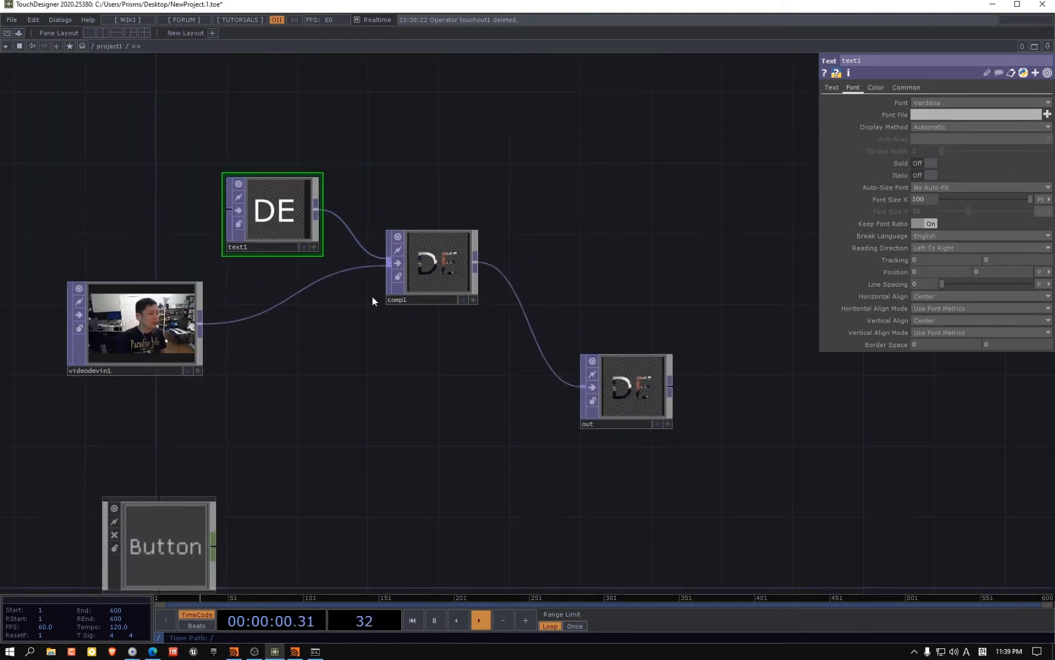
pyautogui.press('Tab')
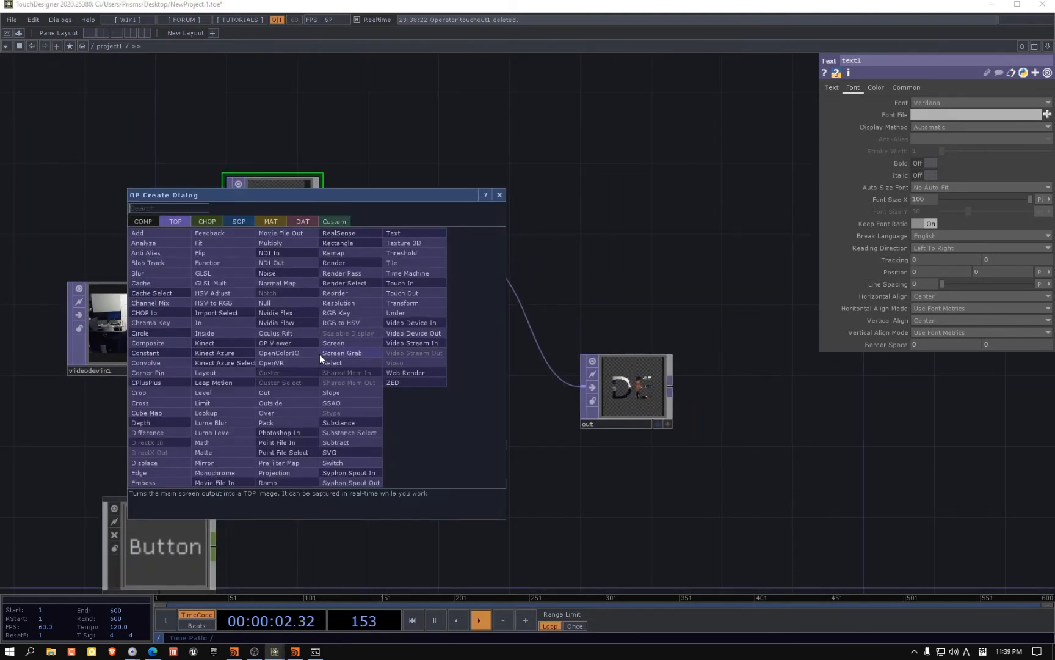
pyautogui.write('level')
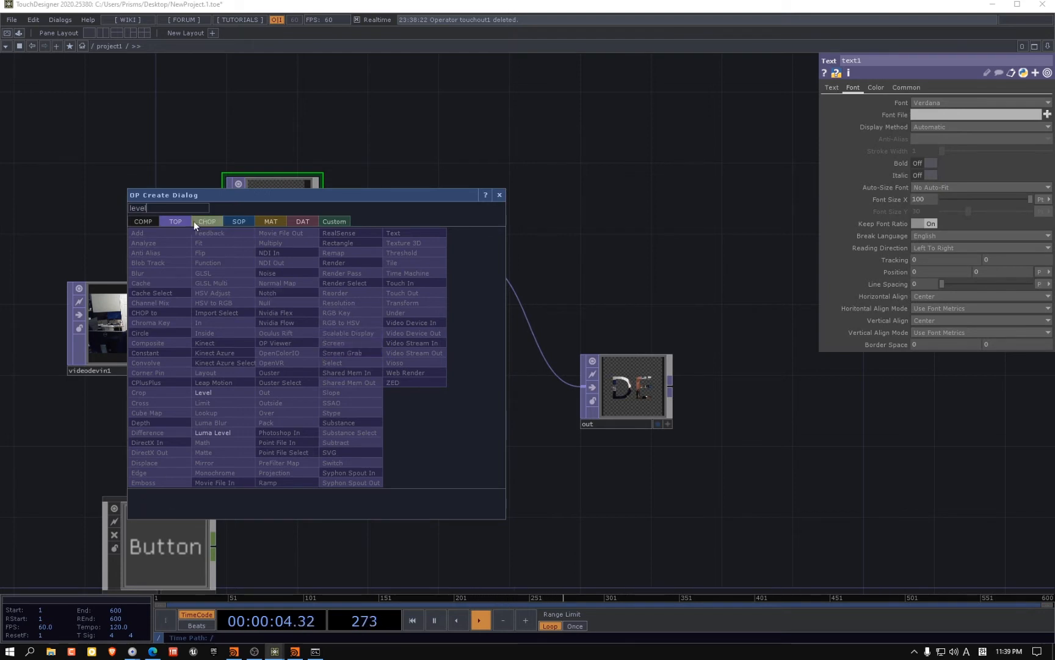
pyautogui.click(205, 392)
pyautogui.click(406, 391)
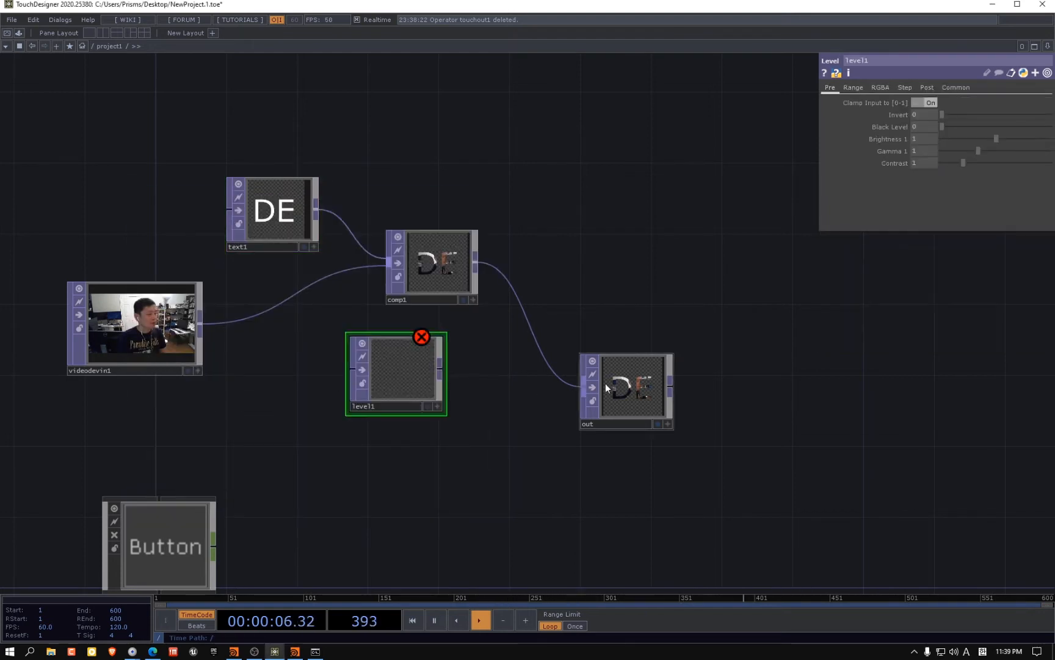
pyautogui.moveTo(605, 382); pyautogui.dragTo(801, 364)
# Move the Level node closer to videodevin1 and connect the camera output to its input
pyautogui.moveTo(376, 391)
pyautogui.mouseDown()
pyautogui.moveTo(282, 346)
pyautogui.moveTo(384, 381)
pyautogui.mouseUp()
pyautogui.moveTo(202, 322); pyautogui.dragTo(319, 369)
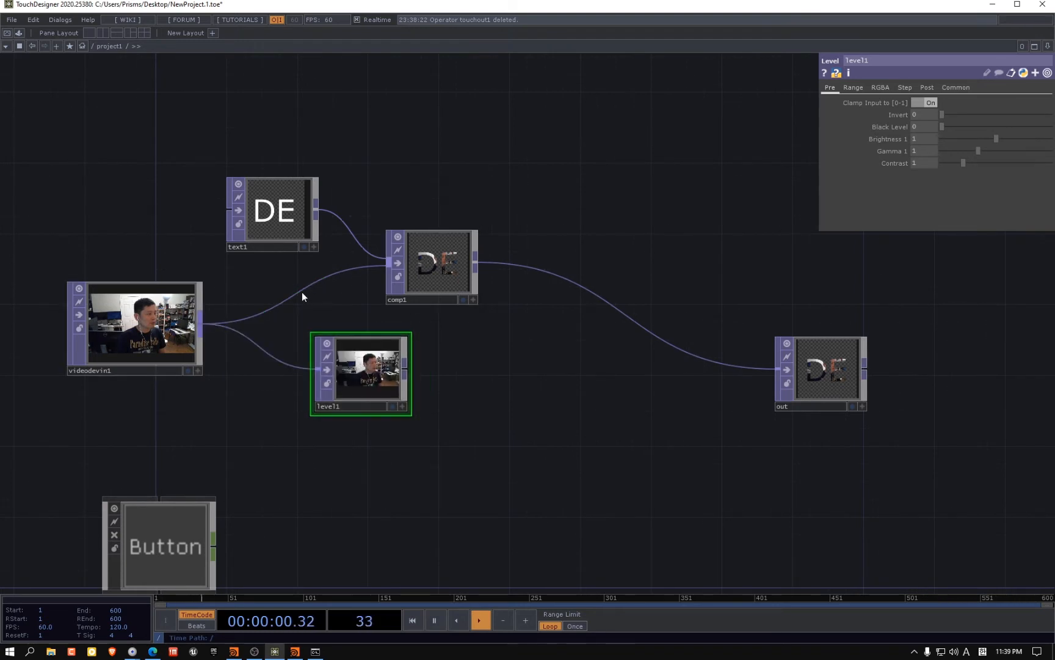
pyautogui.moveTo(413, 360); pyautogui.dragTo(375, 281, button='middle')
pyautogui.moveTo(374, 281); pyautogui.dragTo(462, 332)
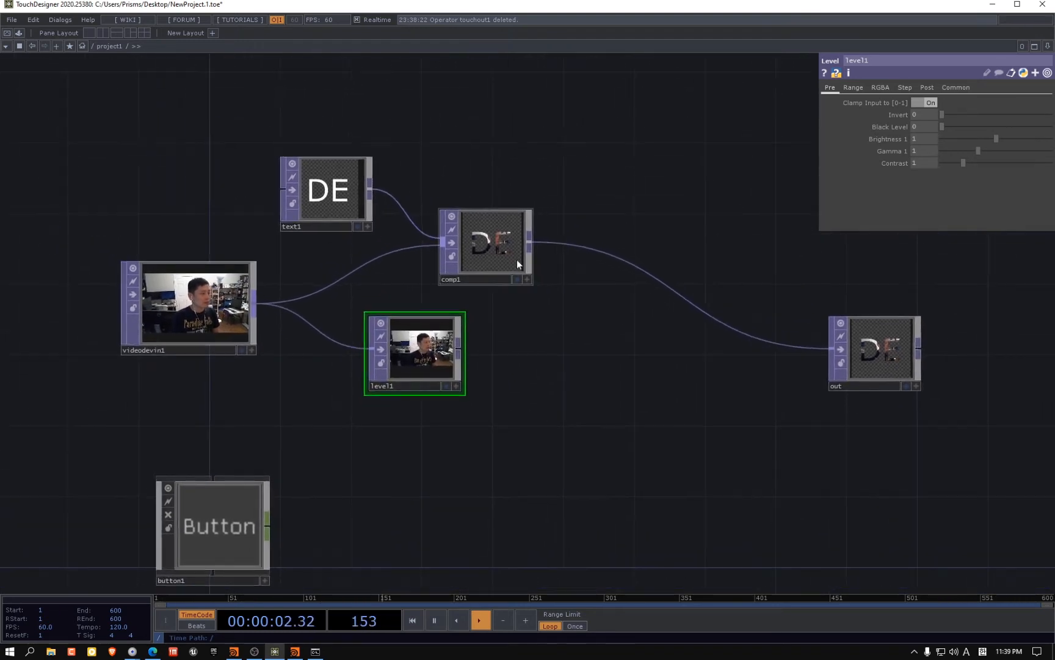
# Move comp1 farther from level1 and rewire it so text1 is its first input and level1 its second
pyautogui.moveTo(516, 259); pyautogui.dragTo(675, 277)
pyautogui.moveTo(596, 266); pyautogui.dragTo(459, 349)
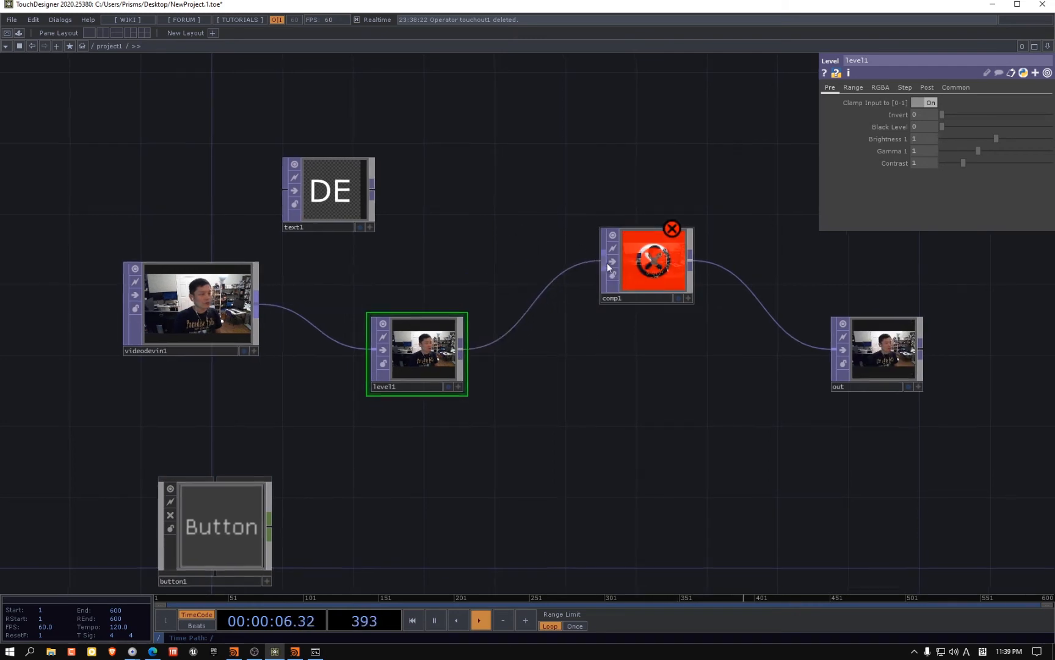
pyautogui.moveTo(606, 262); pyautogui.dragTo(527, 224)
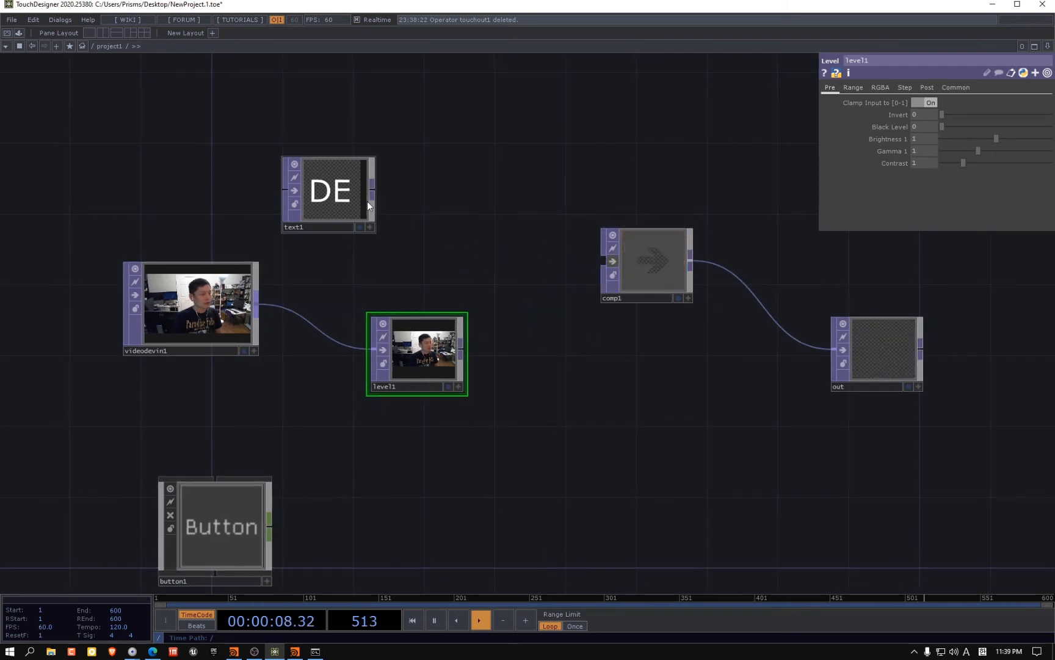
pyautogui.moveTo(372, 191); pyautogui.dragTo(604, 261)
pyautogui.moveTo(467, 346); pyautogui.dragTo(707, 201)
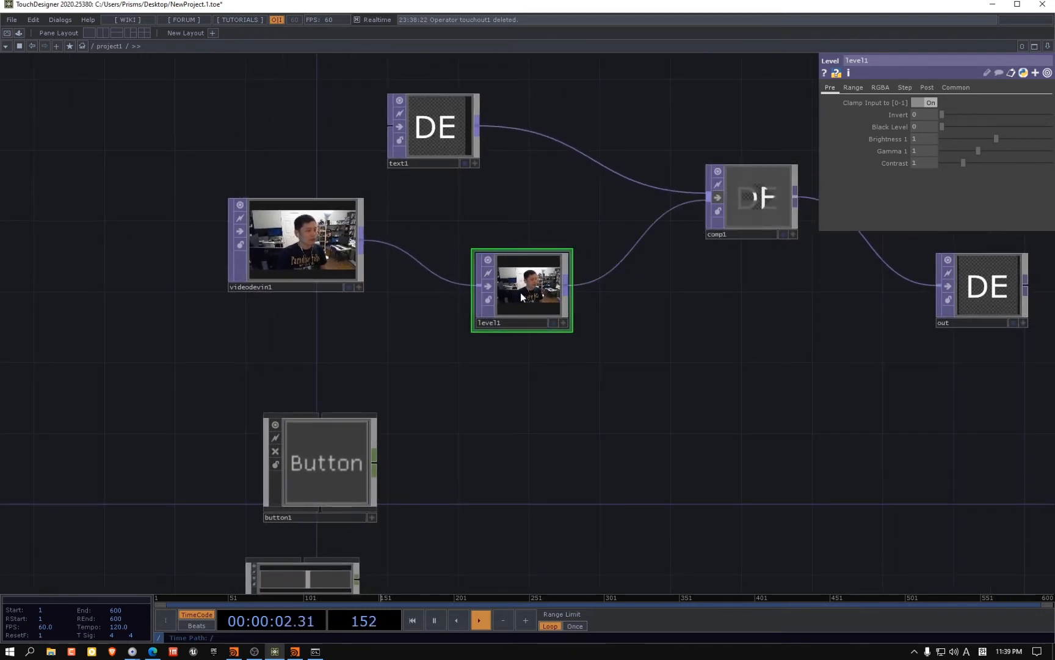
# Show the out node's image as the network background and adjust level1's Black Level to 0.38 and Gamma 1 to 0.29
pyautogui.moveTo(618, 321); pyautogui.dragTo(453, 331)
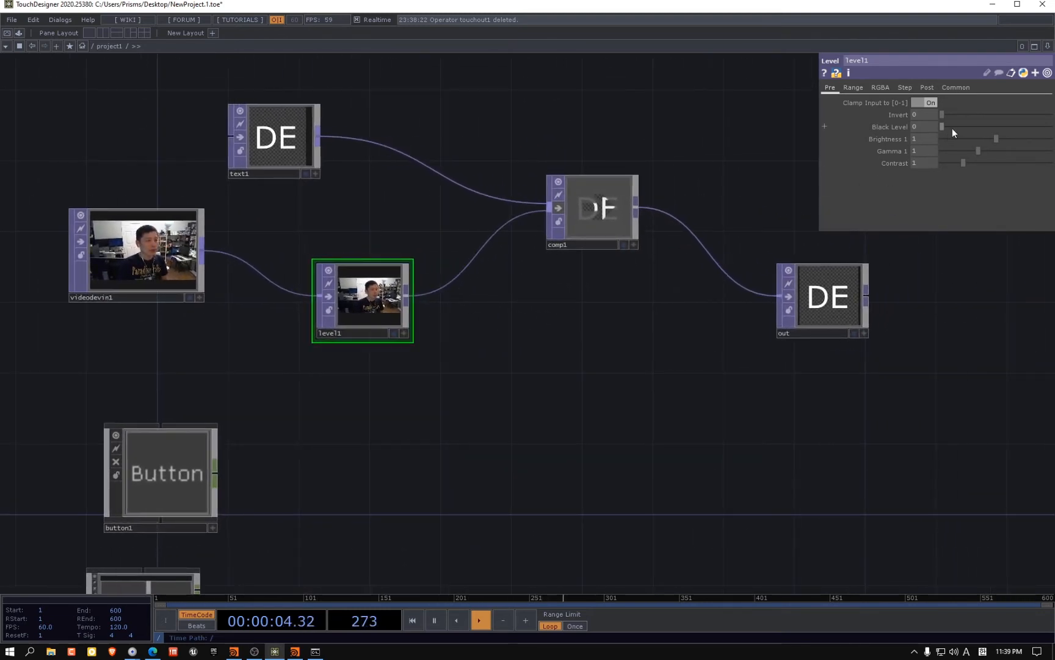
pyautogui.moveTo(953, 129); pyautogui.dragTo(986, 122)
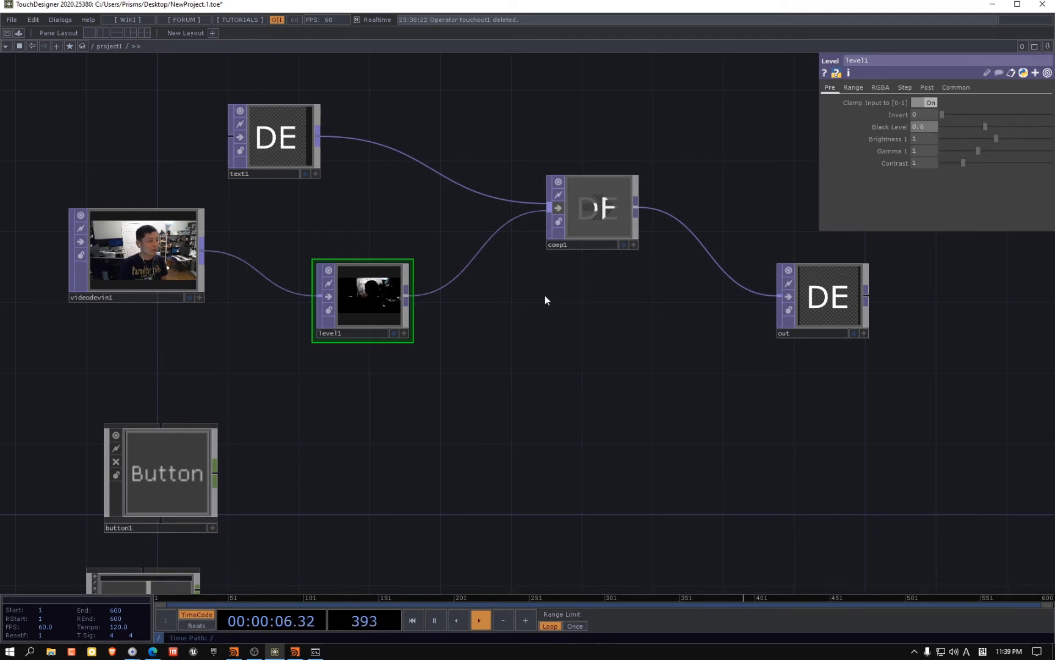
pyautogui.click(827, 304)
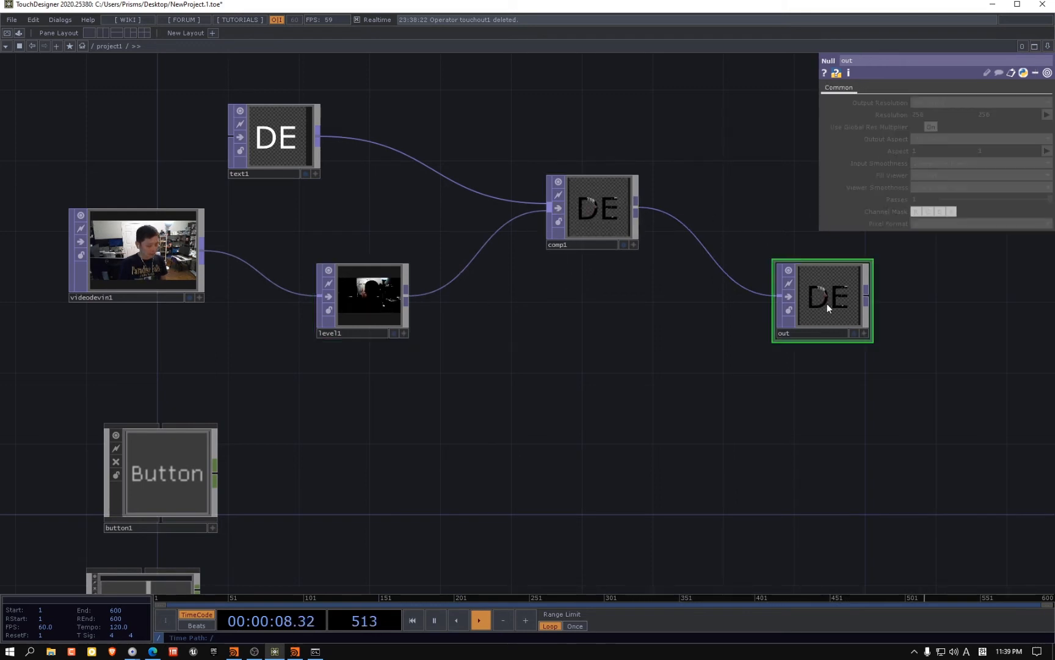
pyautogui.click(854, 333)
pyautogui.click(400, 299)
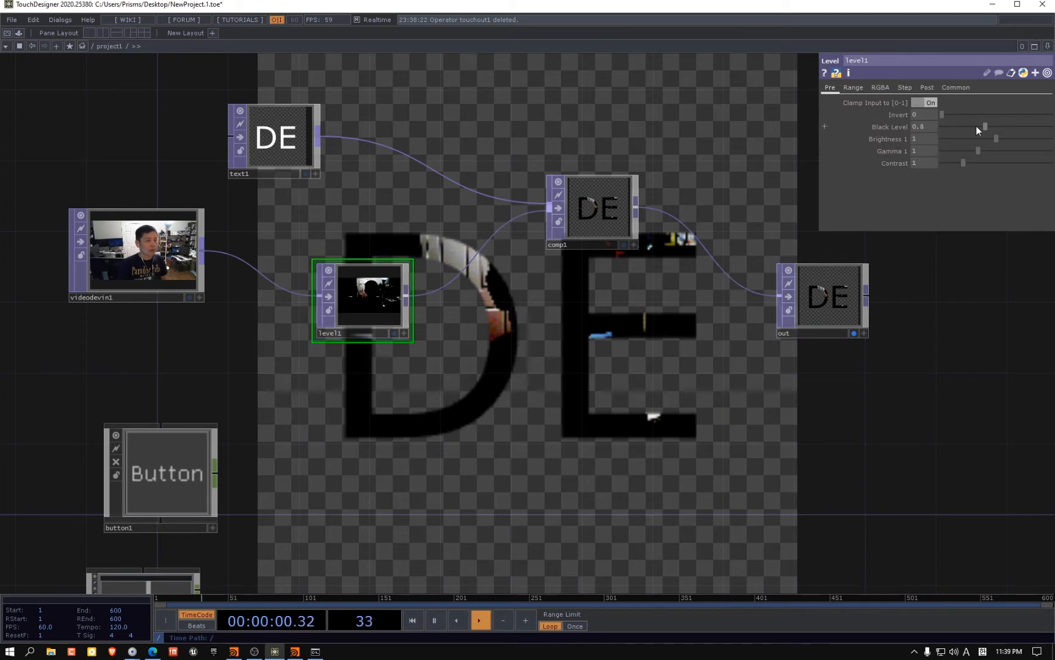
pyautogui.moveTo(976, 127); pyautogui.dragTo(953, 152)
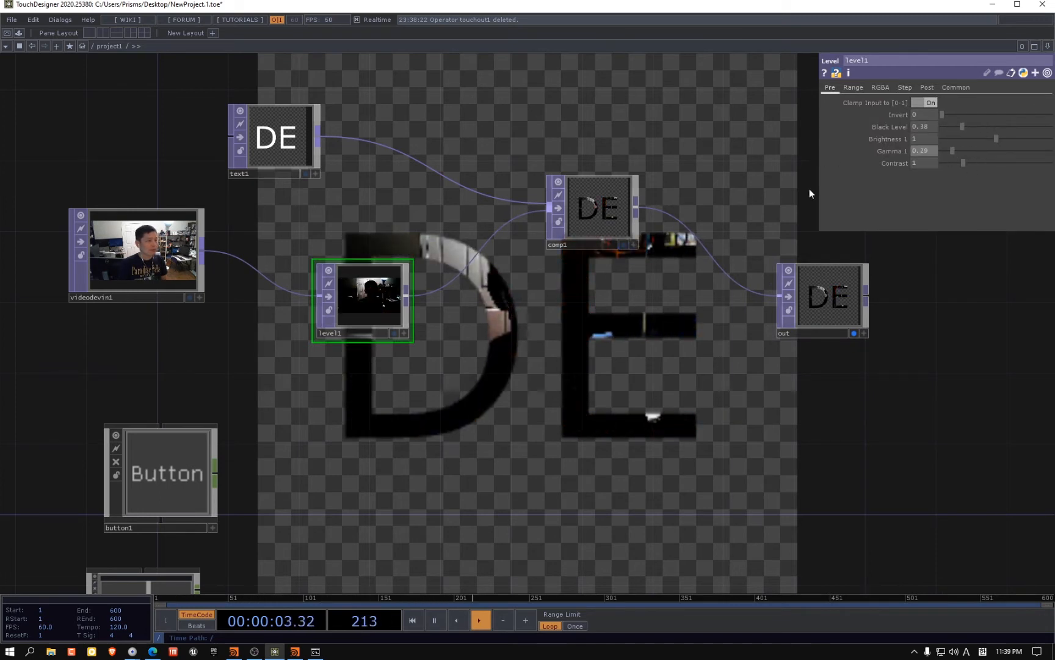
# Set comp1's Operation to Add
pyautogui.click(594, 214)
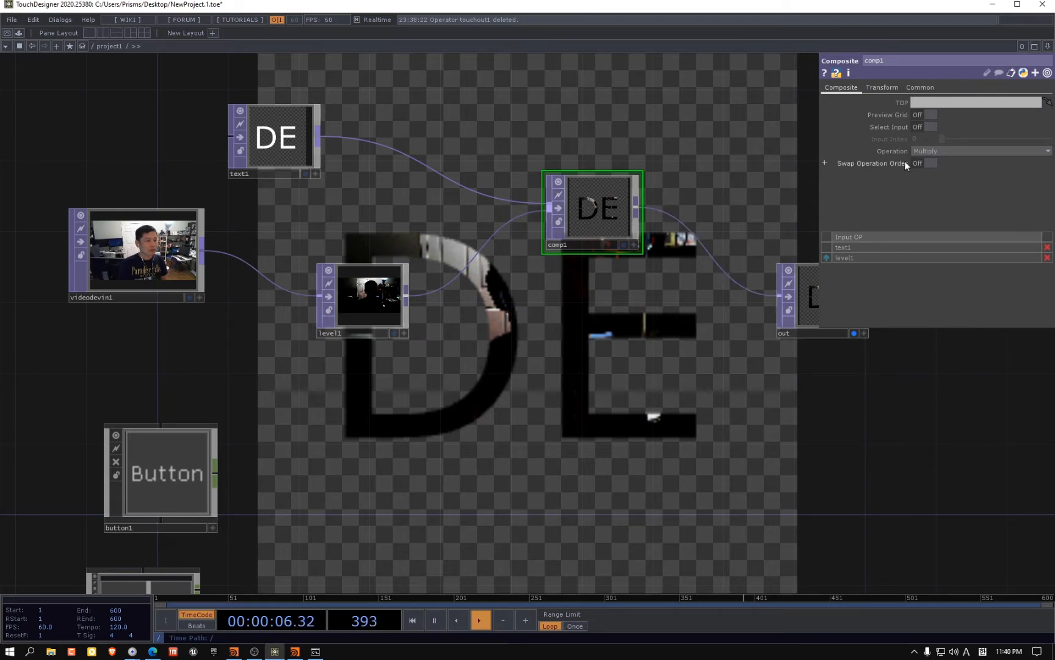
pyautogui.click(928, 151)
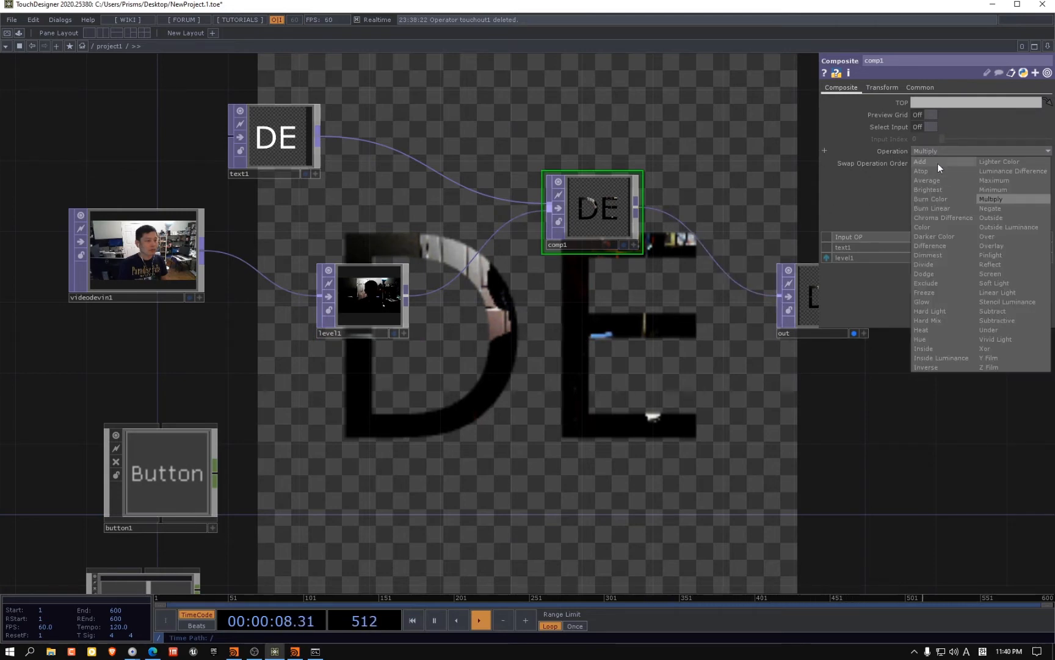
pyautogui.click(937, 163)
# Adjust level1 to Black Level 0.04, Gamma 1 0.55 and Brightness 1 1.11
pyautogui.moveTo(544, 310); pyautogui.dragTo(505, 365)
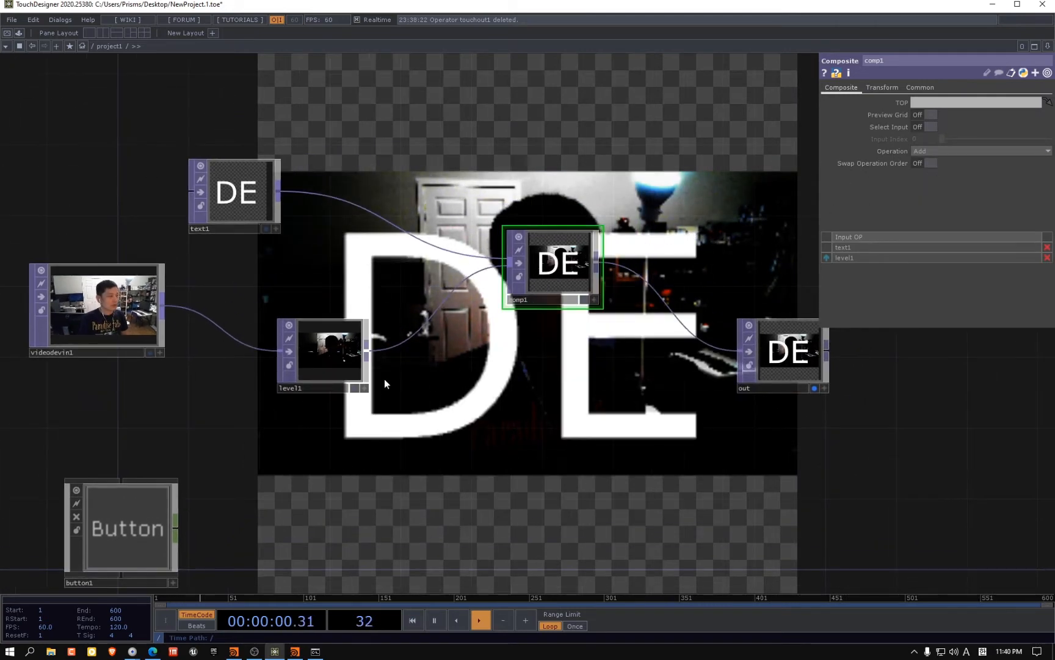
pyautogui.click(364, 376)
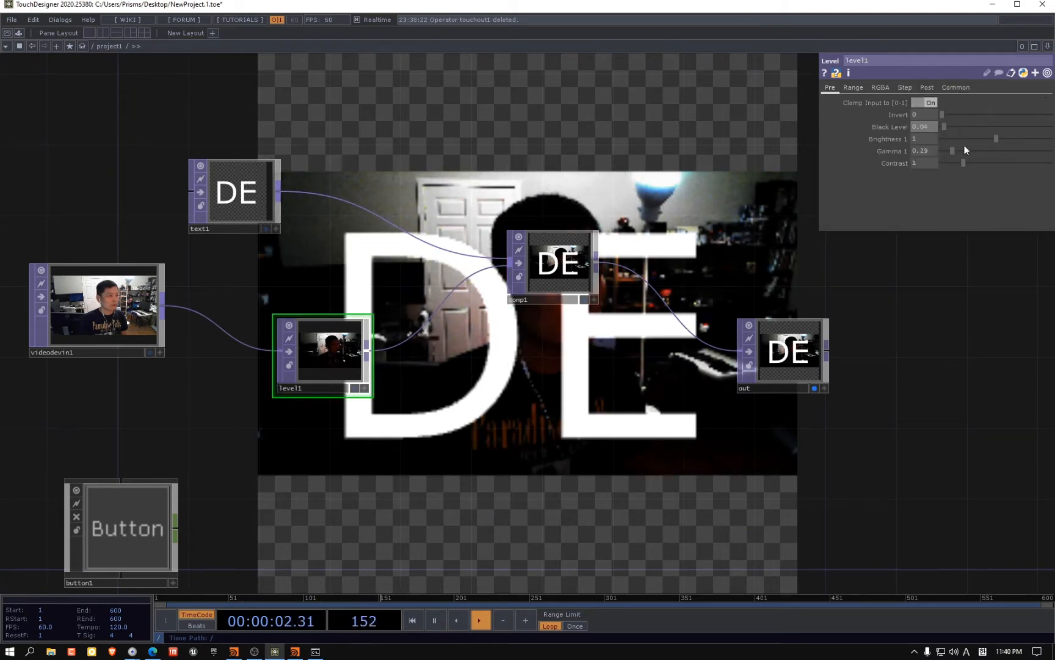
pyautogui.moveTo(964, 146); pyautogui.dragTo(962, 148)
pyautogui.moveTo(961, 139); pyautogui.dragTo(1003, 132)
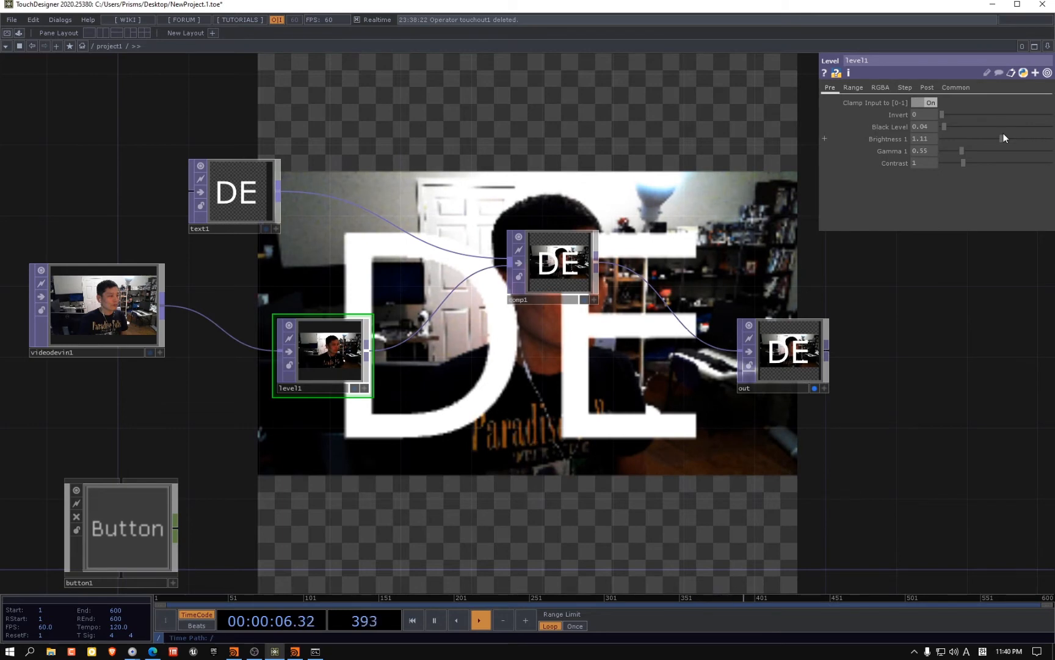
# Set comp1's Fixed Layer to Input 2 in its transform parameters
pyautogui.moveTo(626, 357); pyautogui.dragTo(602, 402)
pyautogui.moveTo(520, 422); pyautogui.dragTo(513, 245)
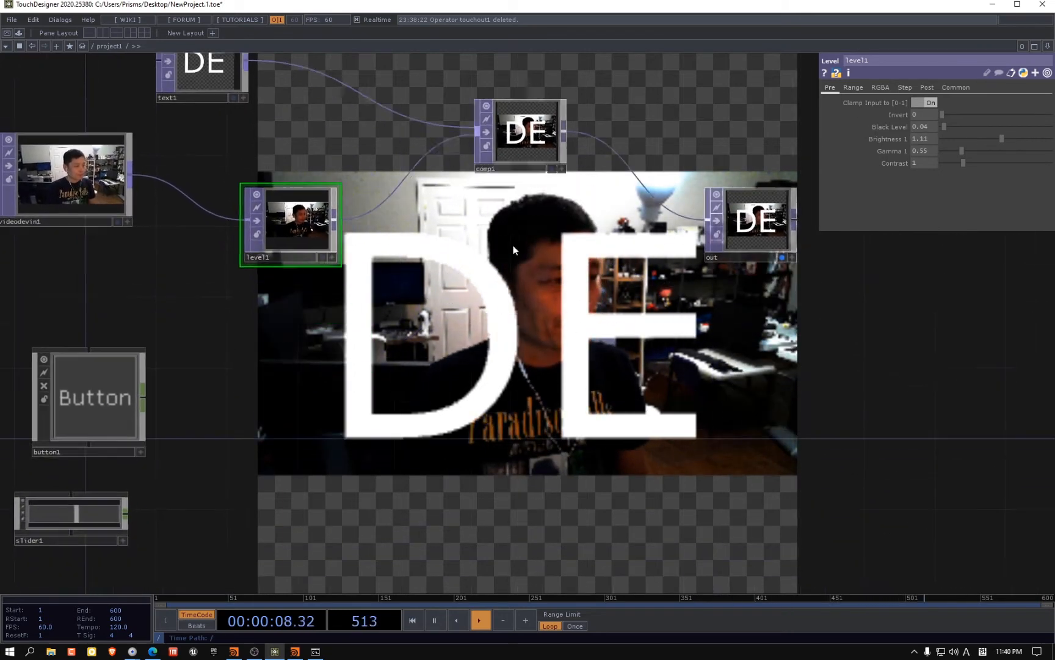
pyautogui.scroll(-3, 537, 247)
pyautogui.moveTo(663, 236); pyautogui.dragTo(681, 208)
pyautogui.moveTo(560, 271); pyautogui.dragTo(511, 400)
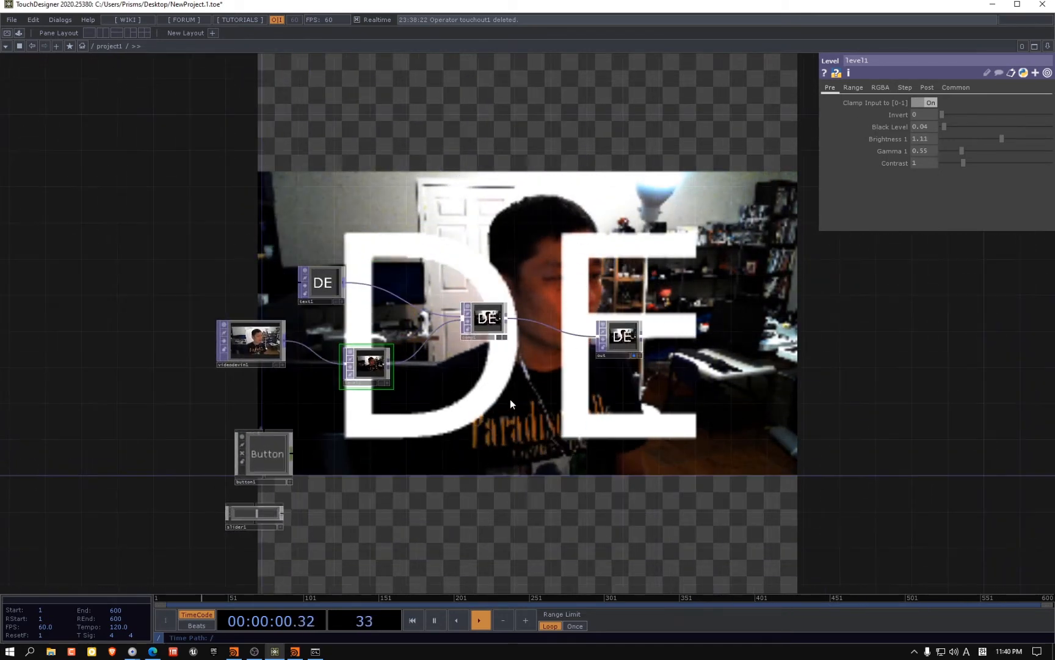
pyautogui.scroll(5, 510, 404)
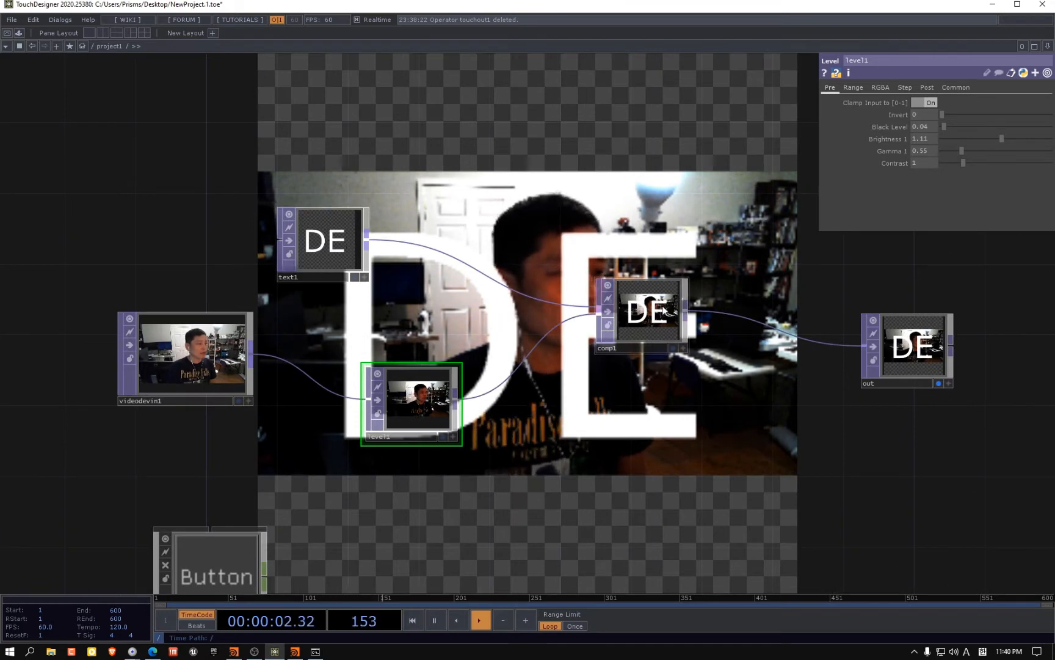
pyautogui.click(664, 310)
pyautogui.click(880, 88)
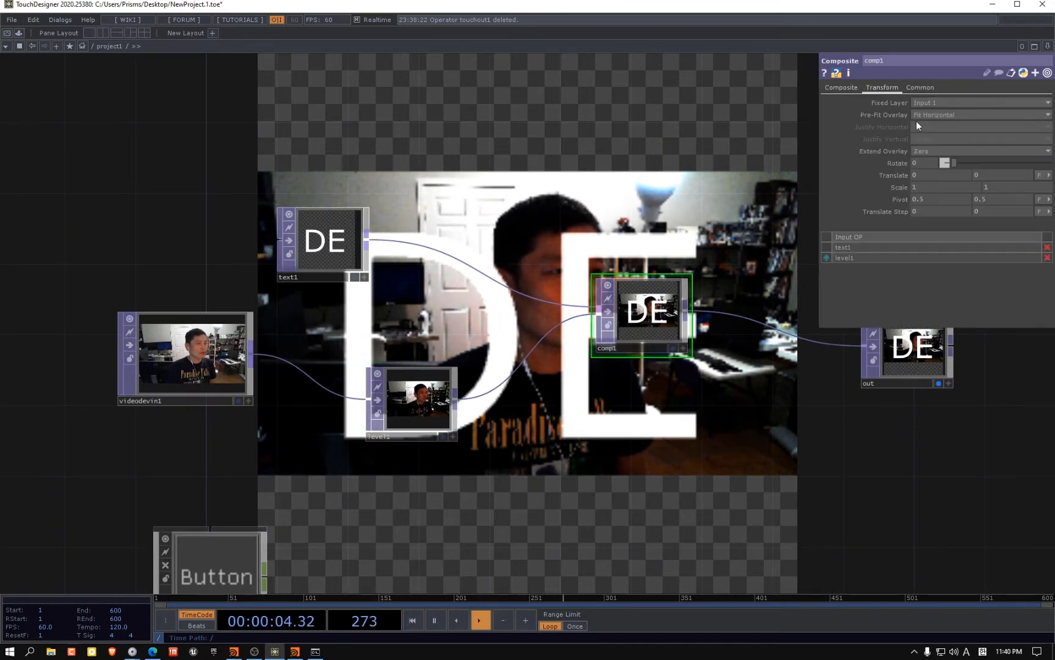
pyautogui.click(954, 100)
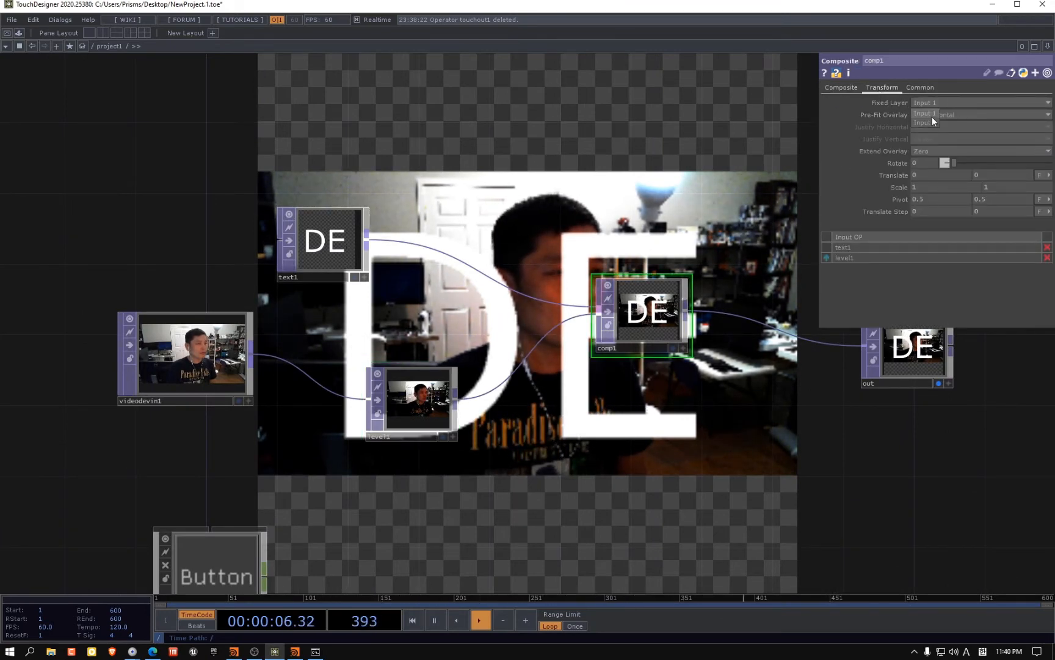
pyautogui.click(925, 122)
# Turn off the background display of both comp1 and the out node
pyautogui.scroll(-8, 549, 317)
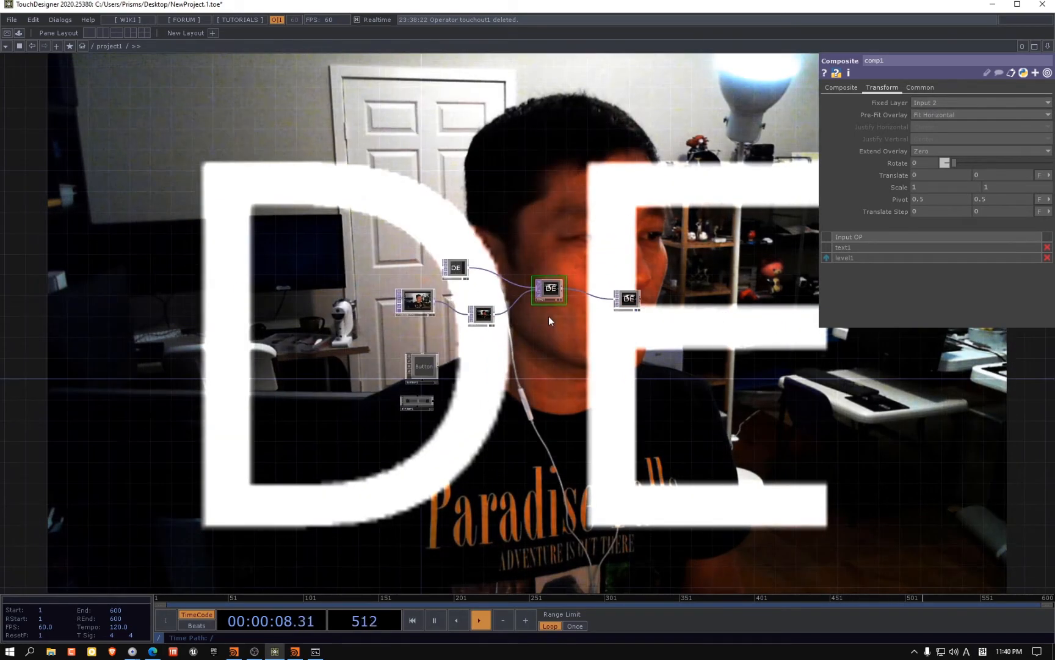
pyautogui.scroll(-3, 565, 368)
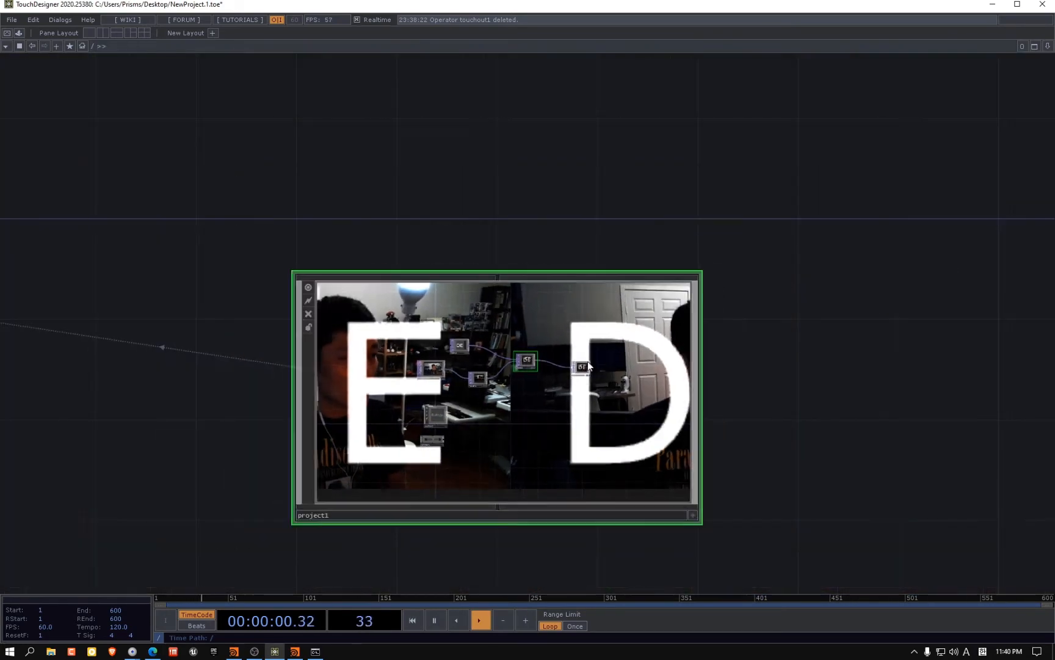
pyautogui.scroll(10, 588, 365)
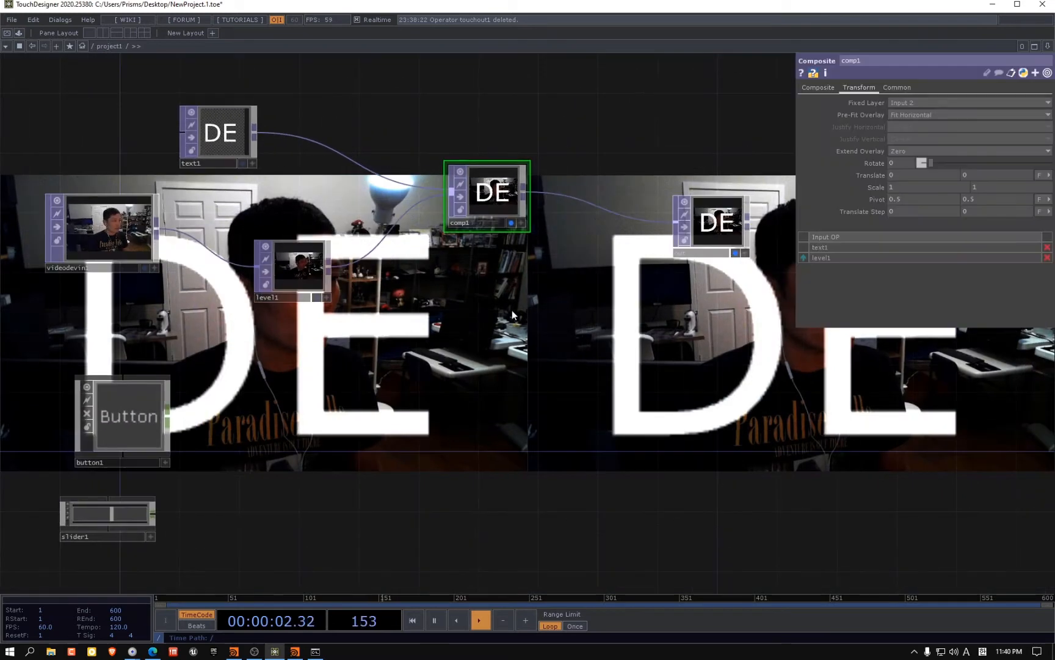
pyautogui.click(512, 223)
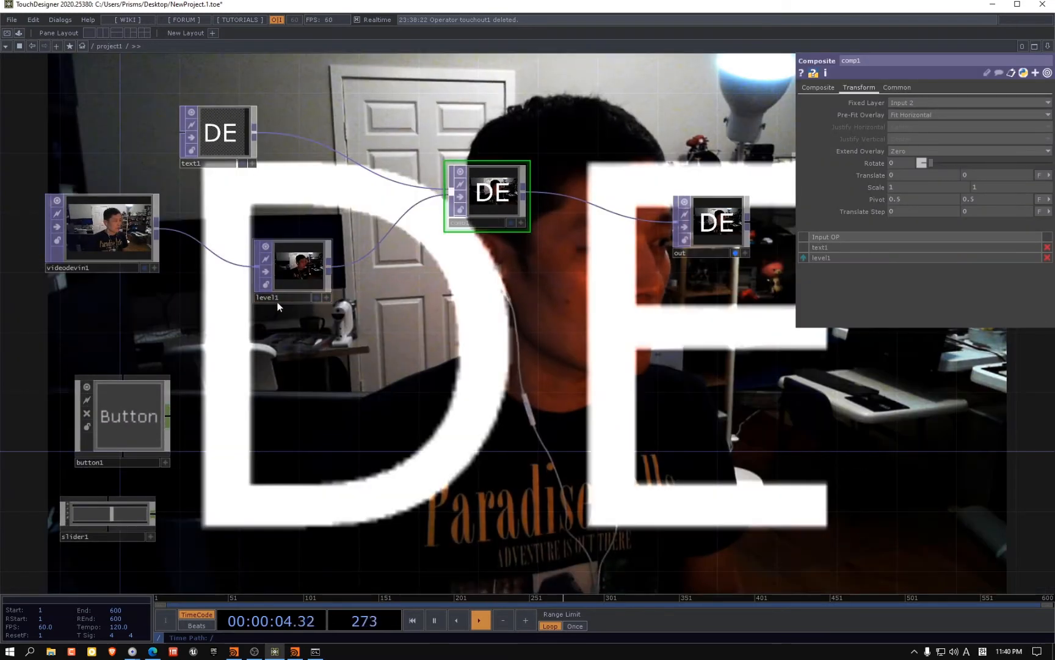
pyautogui.click(735, 253)
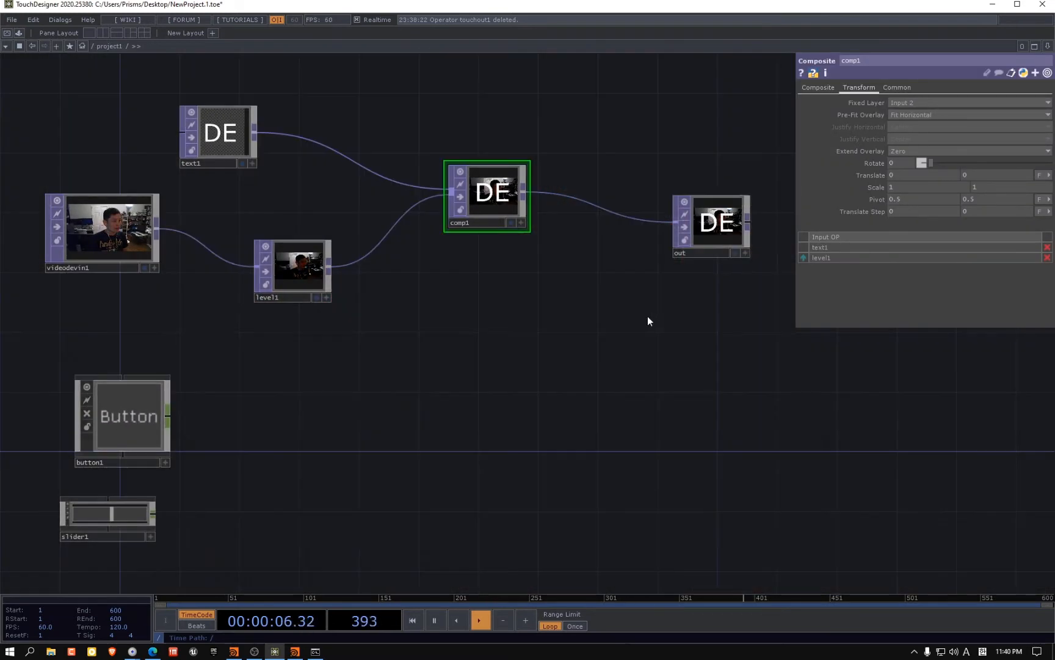
# Enlarge the out node's viewer in the network and preview the output in perform mode
pyautogui.moveTo(648, 316); pyautogui.dragTo(620, 316)
pyautogui.moveTo(723, 259); pyautogui.dragTo(1031, 527)
pyautogui.scroll(-3, 632, 495)
pyautogui.moveTo(757, 397); pyautogui.dragTo(756, 421)
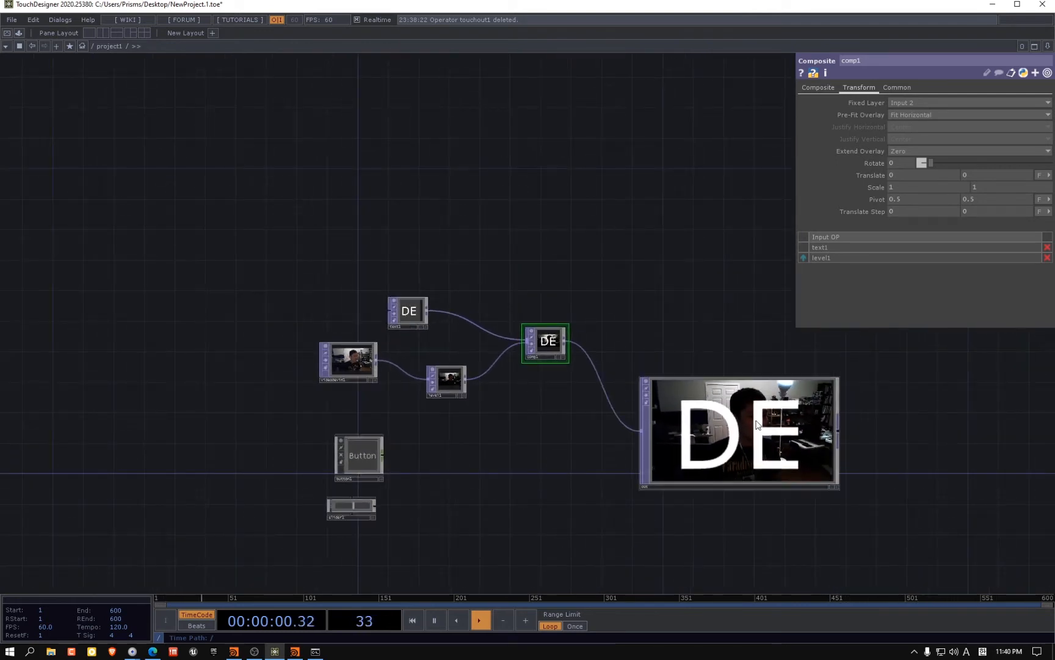
pyautogui.scroll(2, 757, 425)
pyautogui.moveTo(305, 417); pyautogui.dragTo(308, 323)
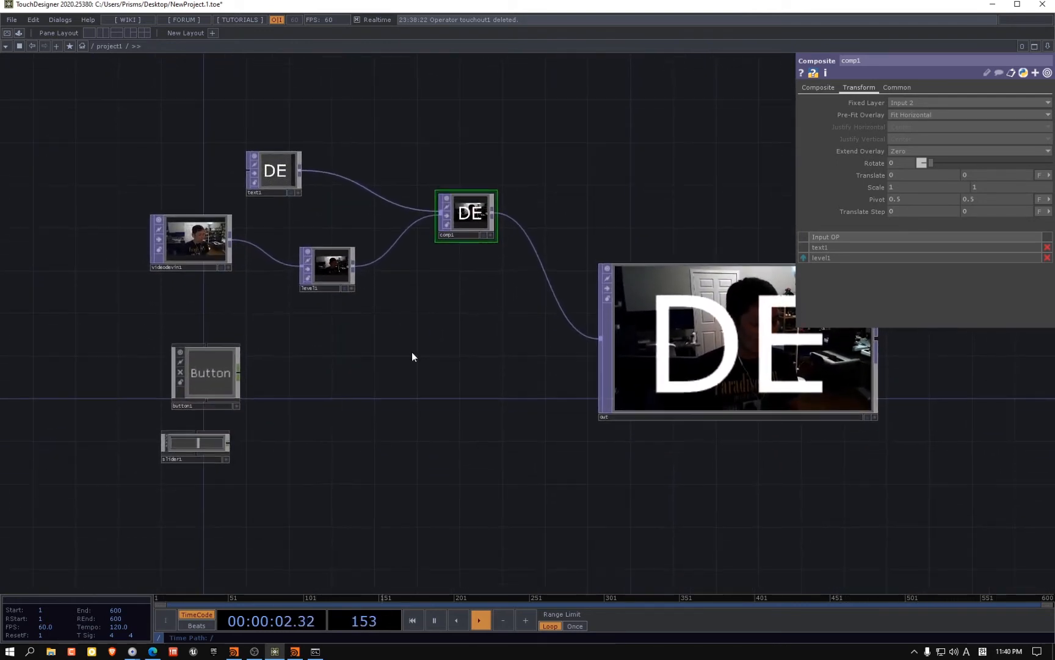
pyautogui.press('F1')
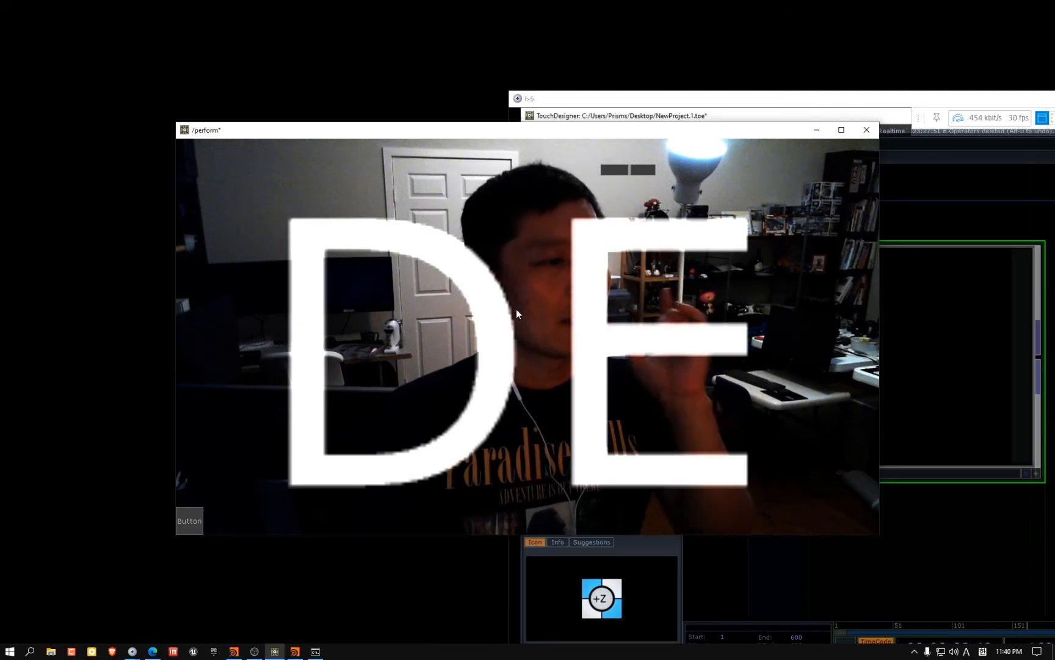
pyautogui.press('Escape')
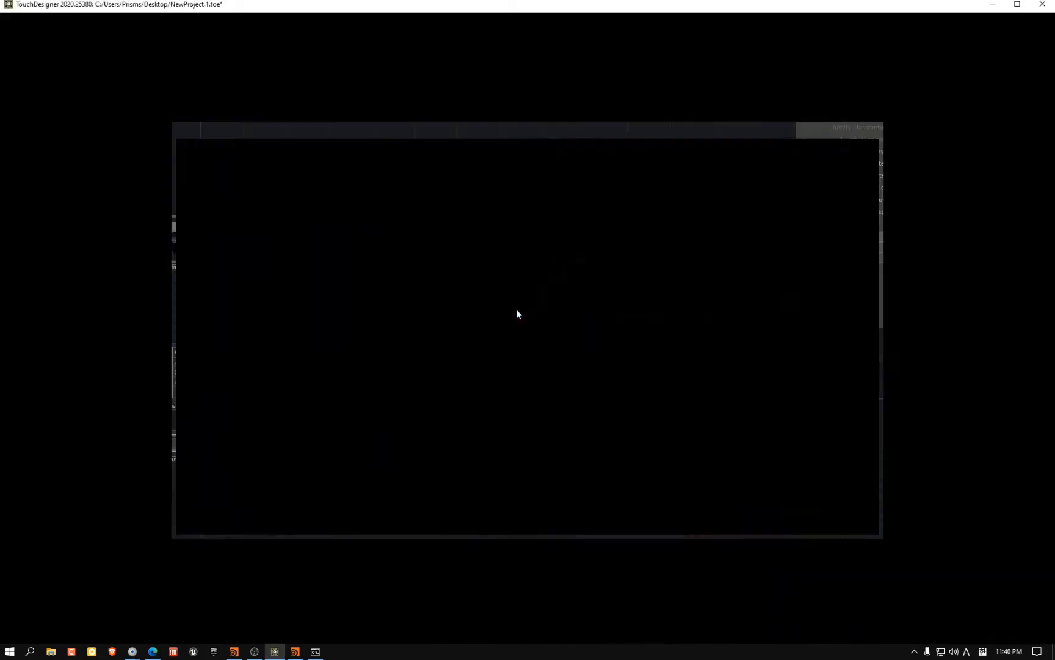
pyautogui.press('Tab')
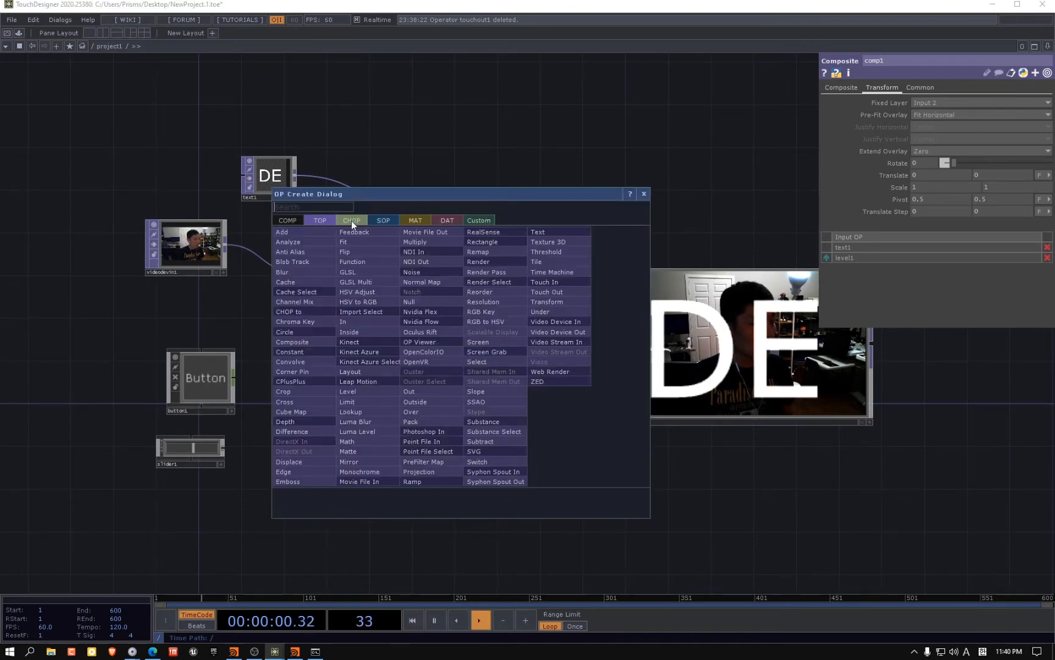
pyautogui.click(352, 222)
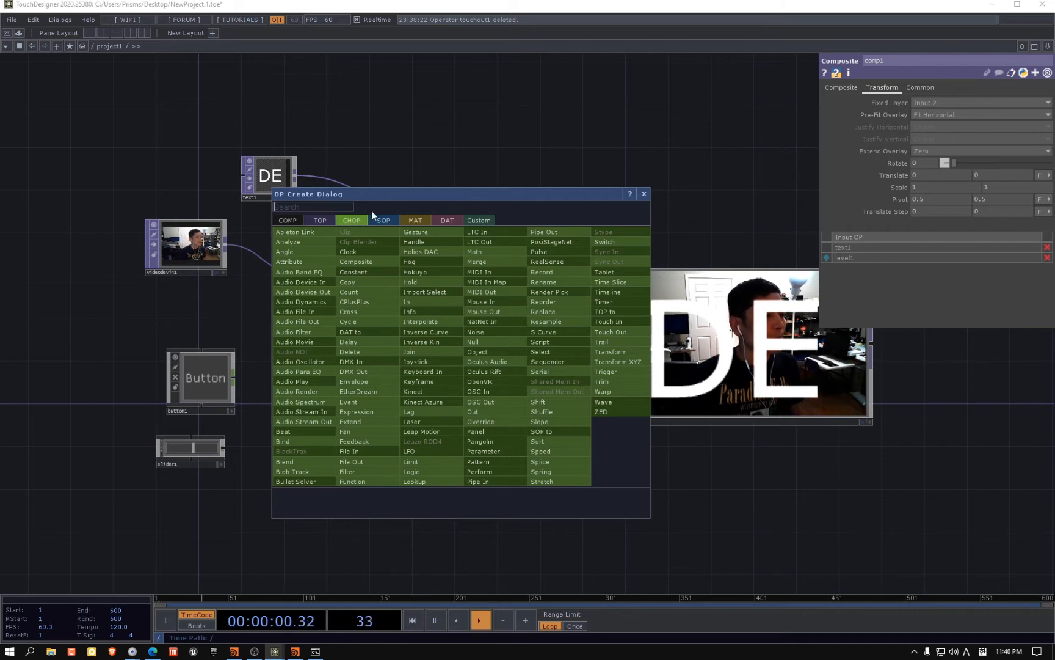
pyautogui.click(195, 238)
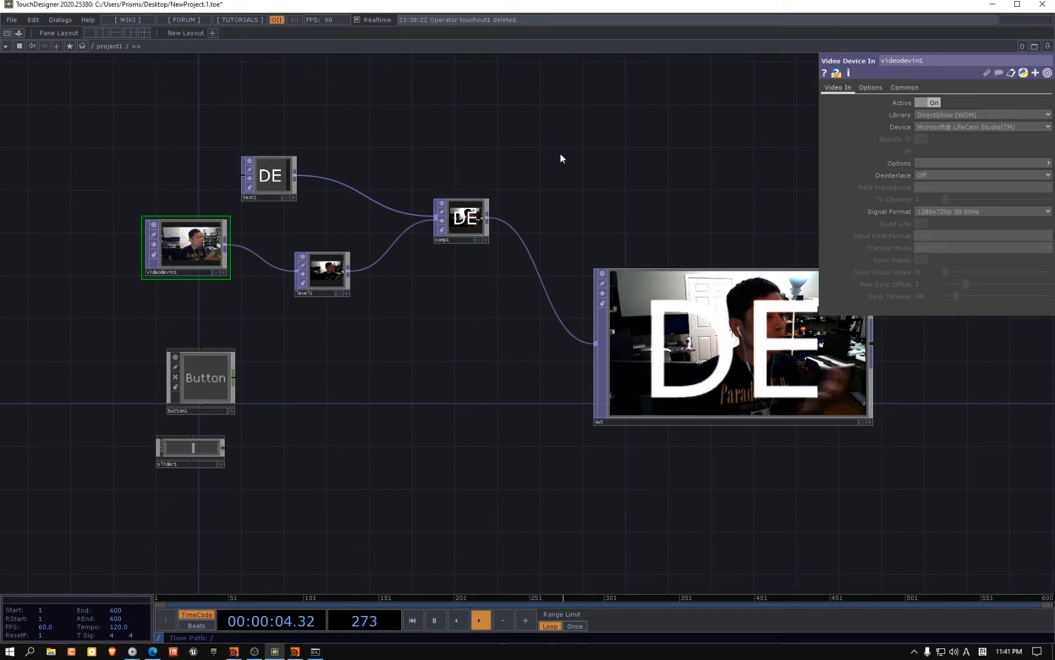
pyautogui.press('Tab')
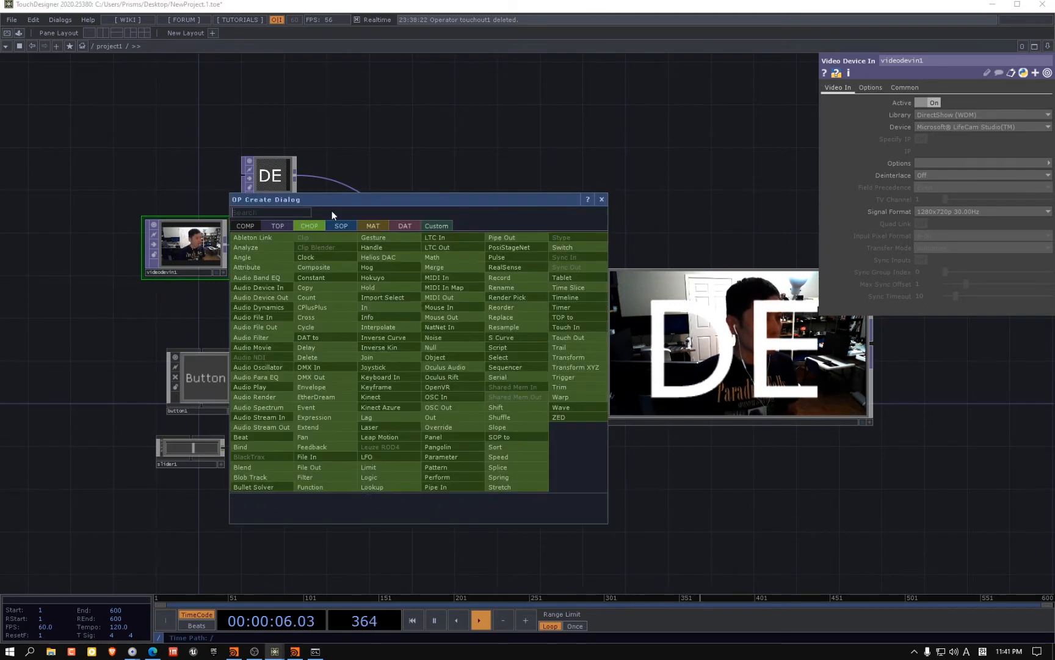
pyautogui.click(277, 226)
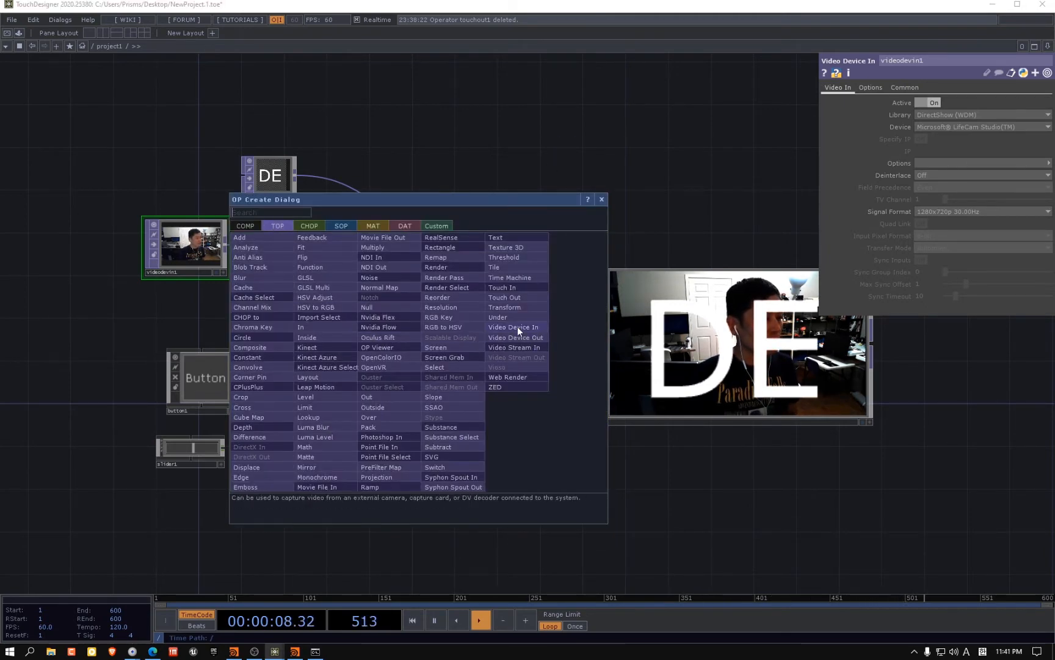
pyautogui.click(492, 160)
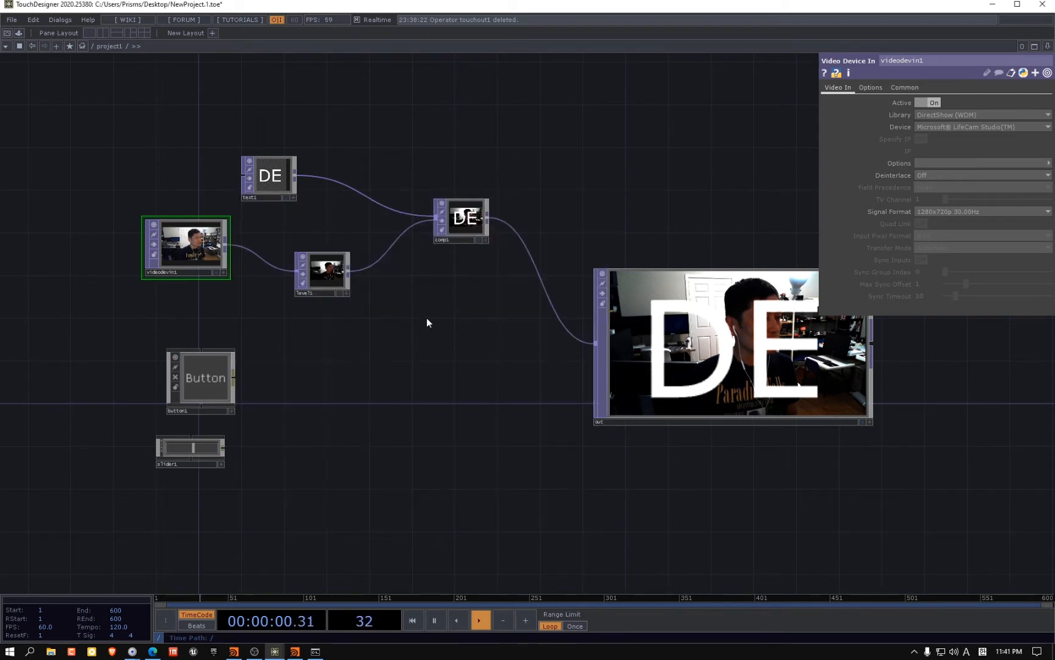
# Add a Mouse In CHOP to the empty network area below level1
pyautogui.press('Tab')
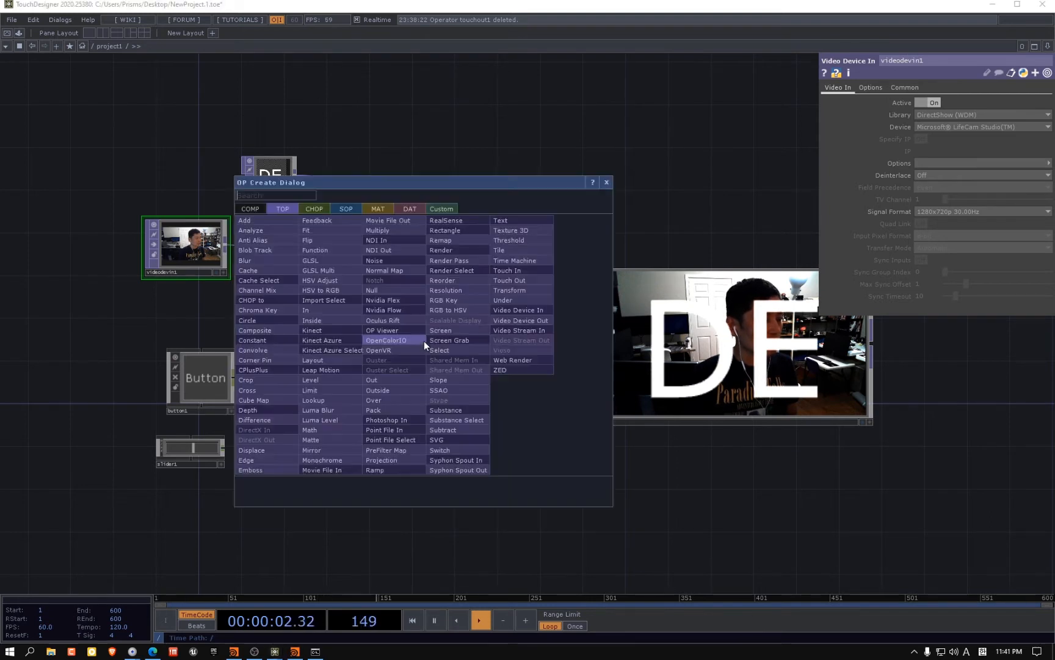
pyautogui.click(311, 215)
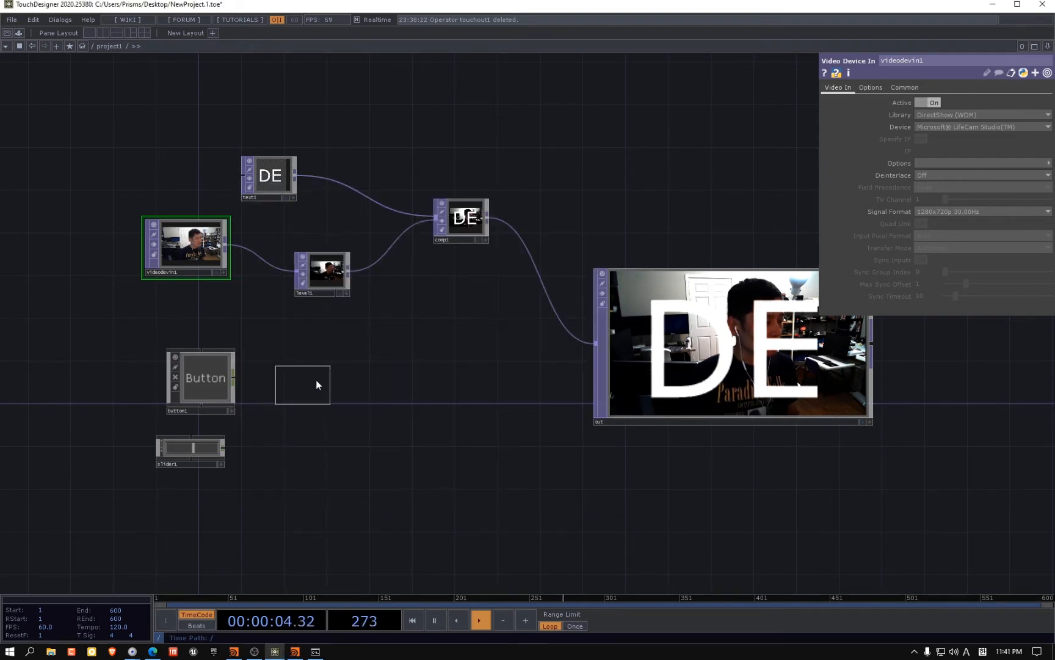
pyautogui.press('Tab')
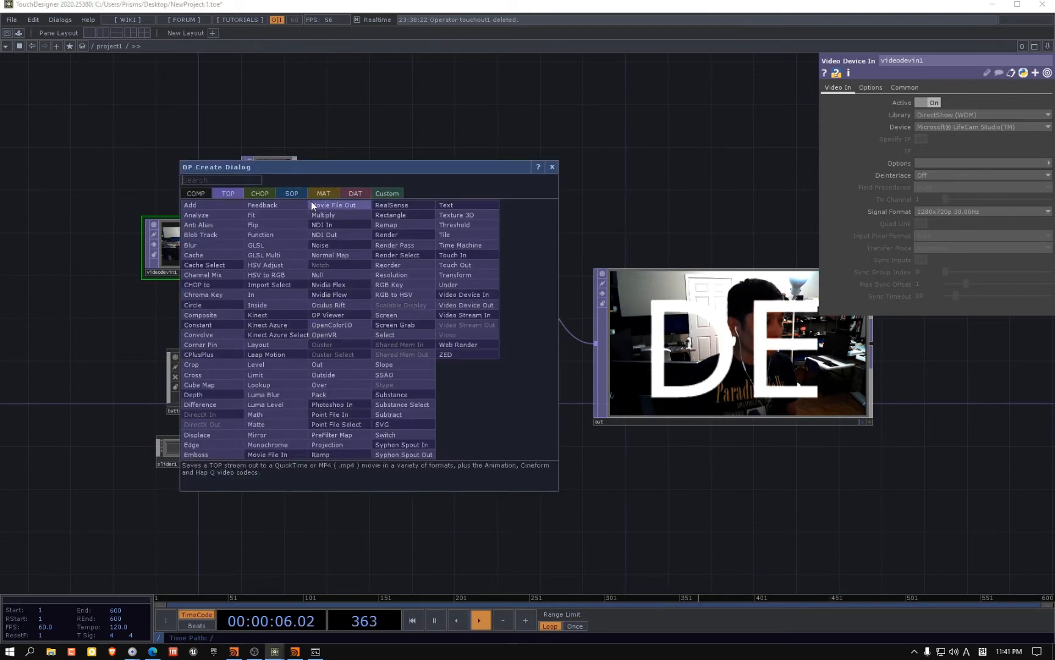
pyautogui.click(265, 195)
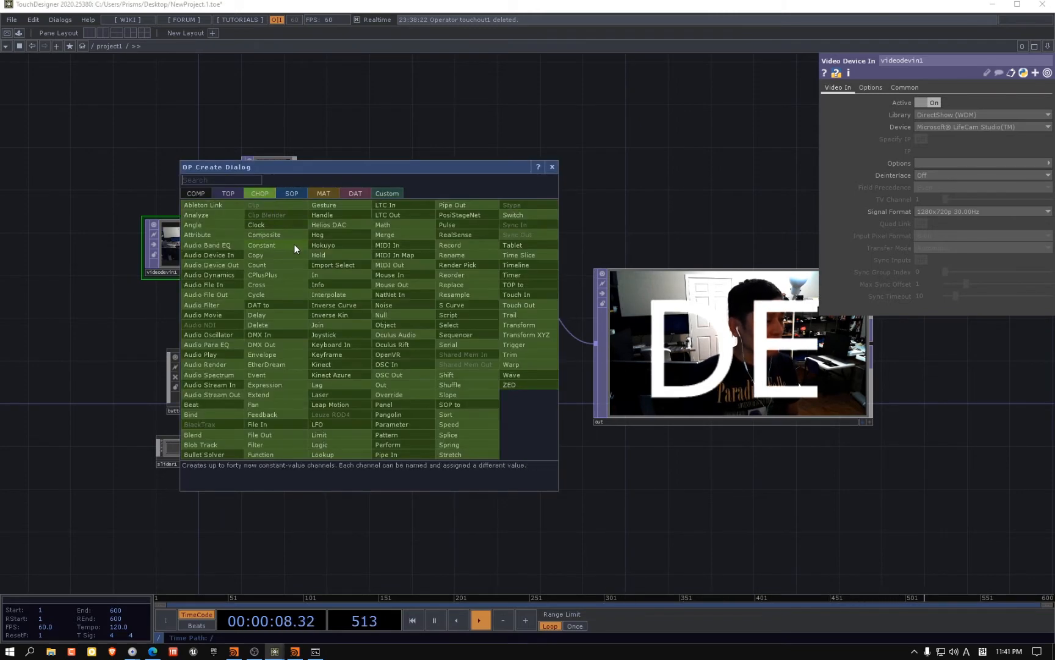
pyautogui.write('mou')
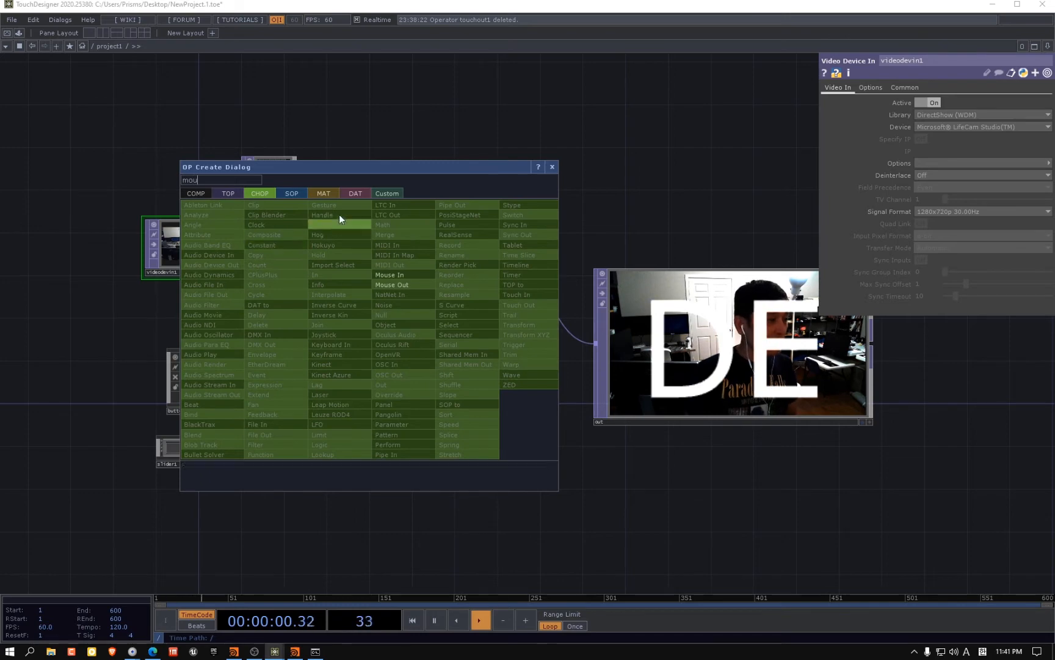
pyautogui.click(410, 275)
pyautogui.click(376, 427)
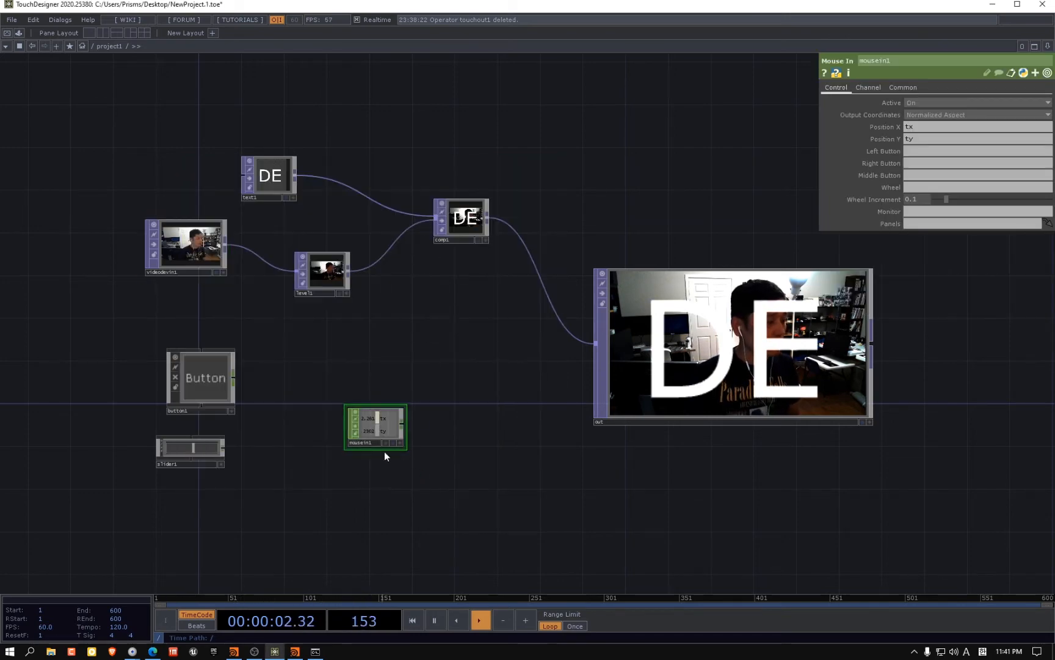
# Examine mousein1's live tx and ty channels along with its Control and Channel parameters
pyautogui.scroll(5, 384, 423)
pyautogui.moveTo(393, 376); pyautogui.dragTo(413, 249)
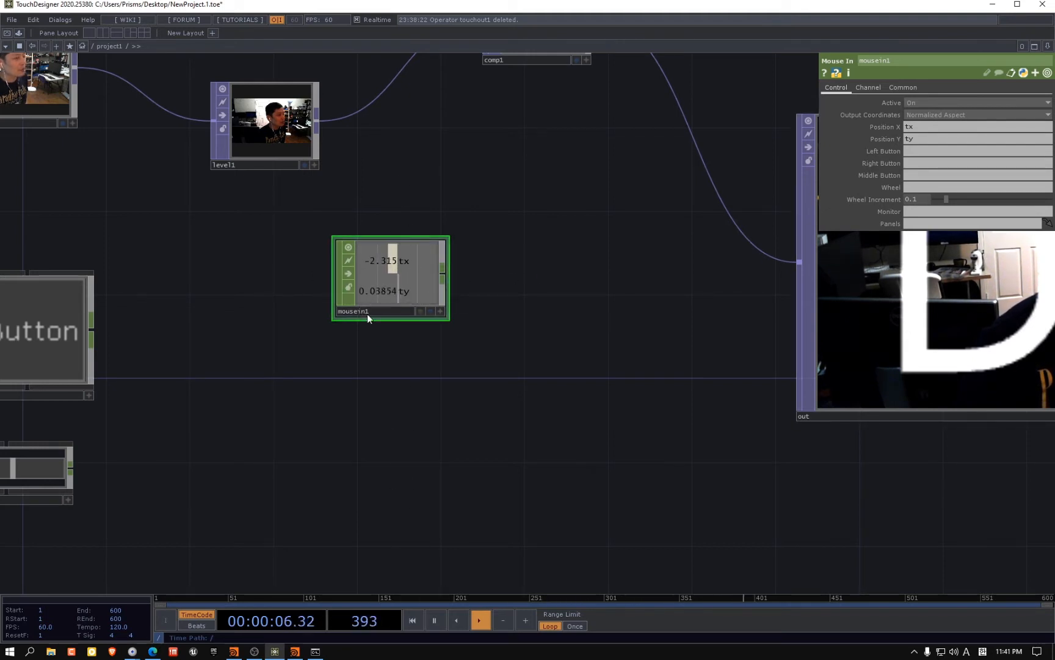
pyautogui.moveTo(410, 266); pyautogui.dragTo(408, 261)
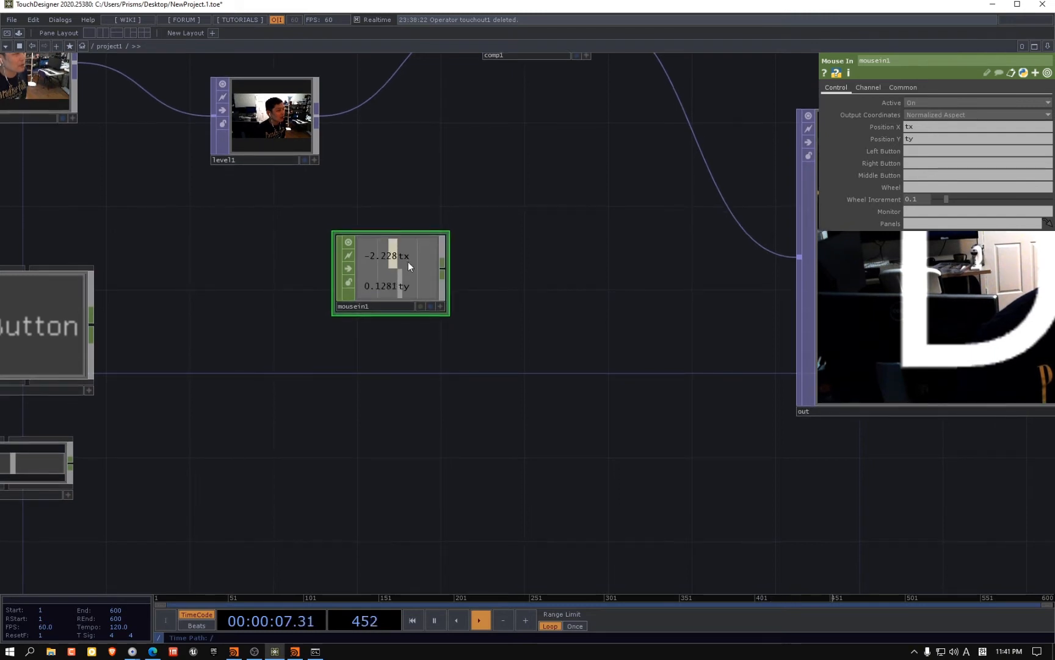
pyautogui.click(868, 87)
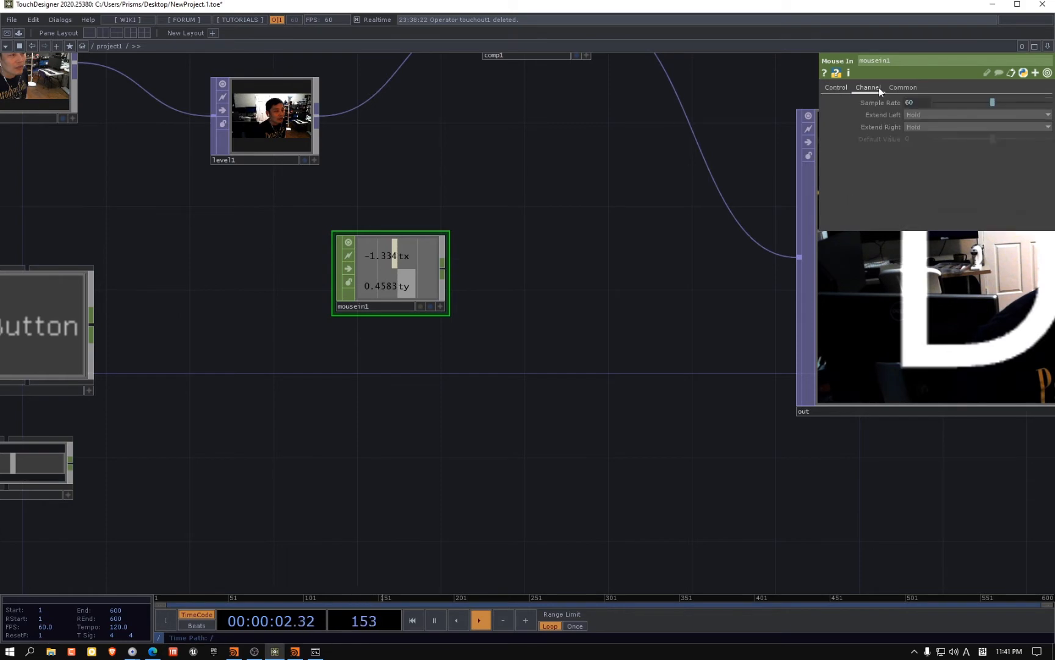
pyautogui.click(838, 87)
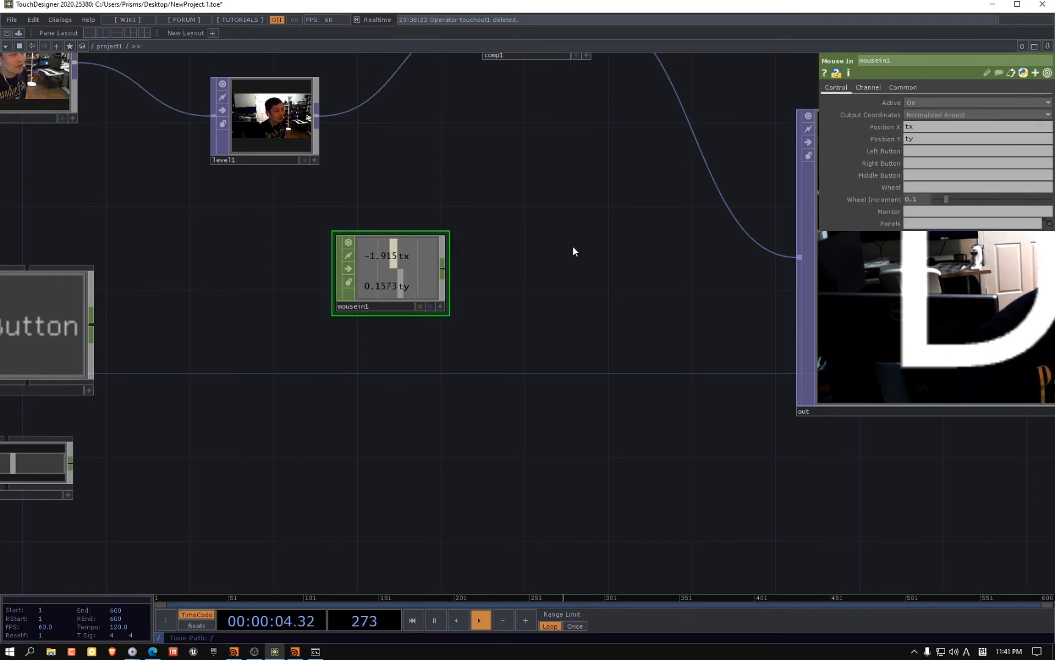
pyautogui.moveTo(480, 389); pyautogui.dragTo(384, 407)
pyautogui.scroll(-3, 438, 455)
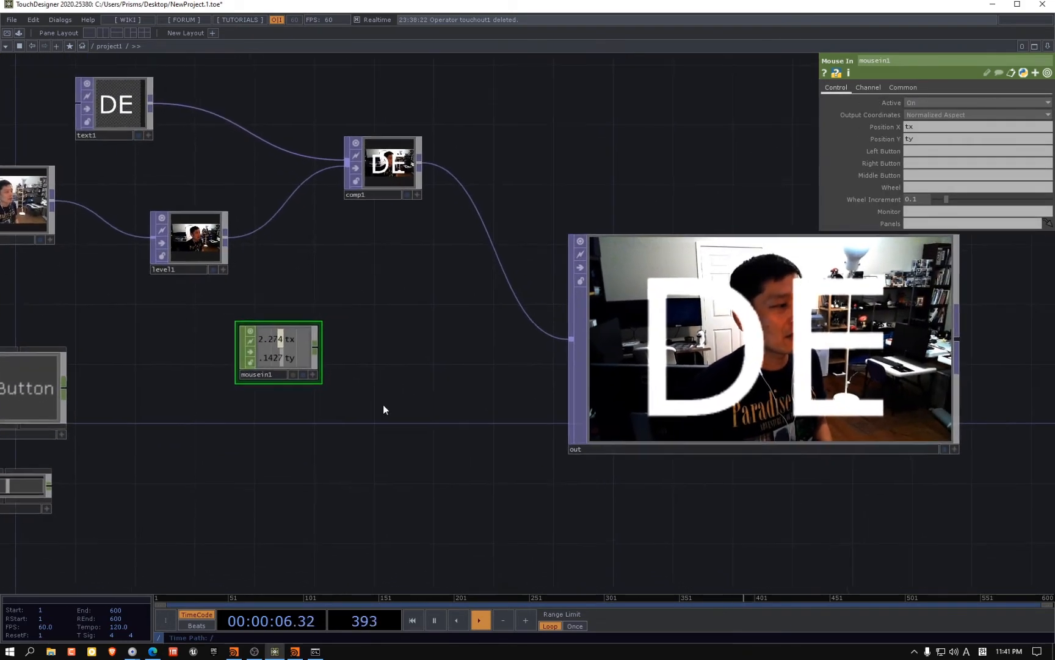
pyautogui.scroll(2, 213, 362)
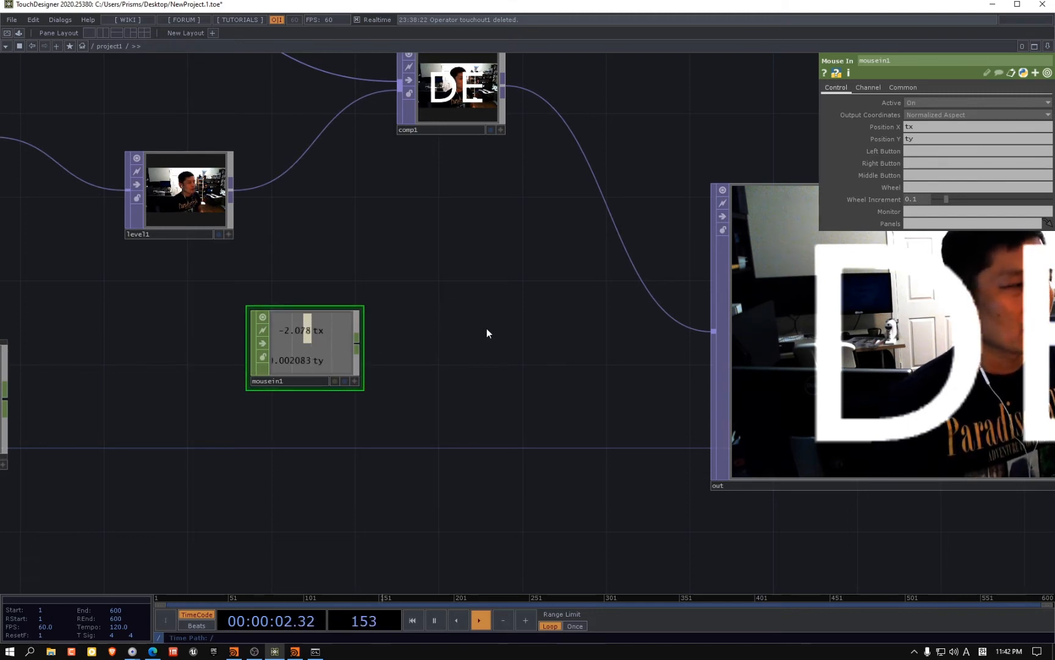
# Switch to Houdini, go up to the object level, scrub the timeline and inspect the Global Animation Options
pyautogui.click(296, 651)
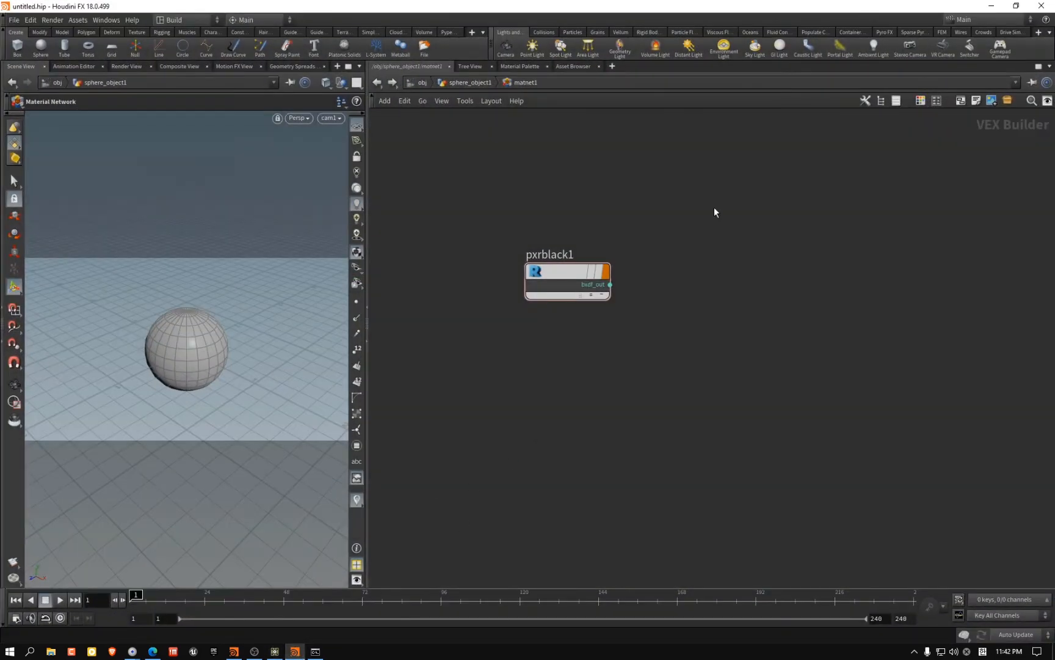
pyautogui.click(424, 85)
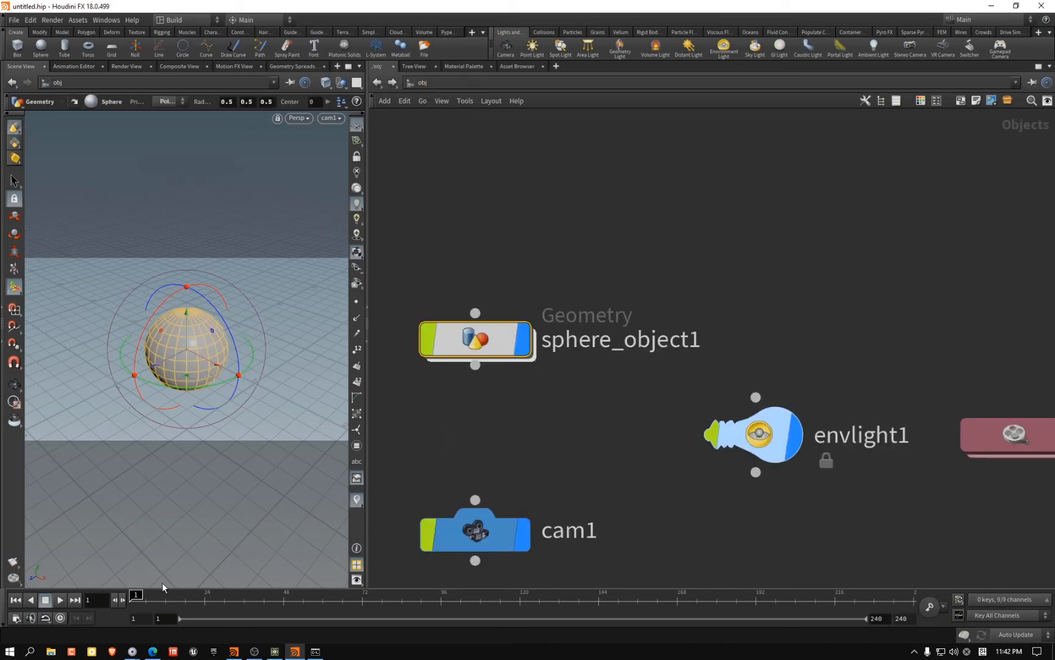
pyautogui.moveTo(163, 602); pyautogui.dragTo(792, 602)
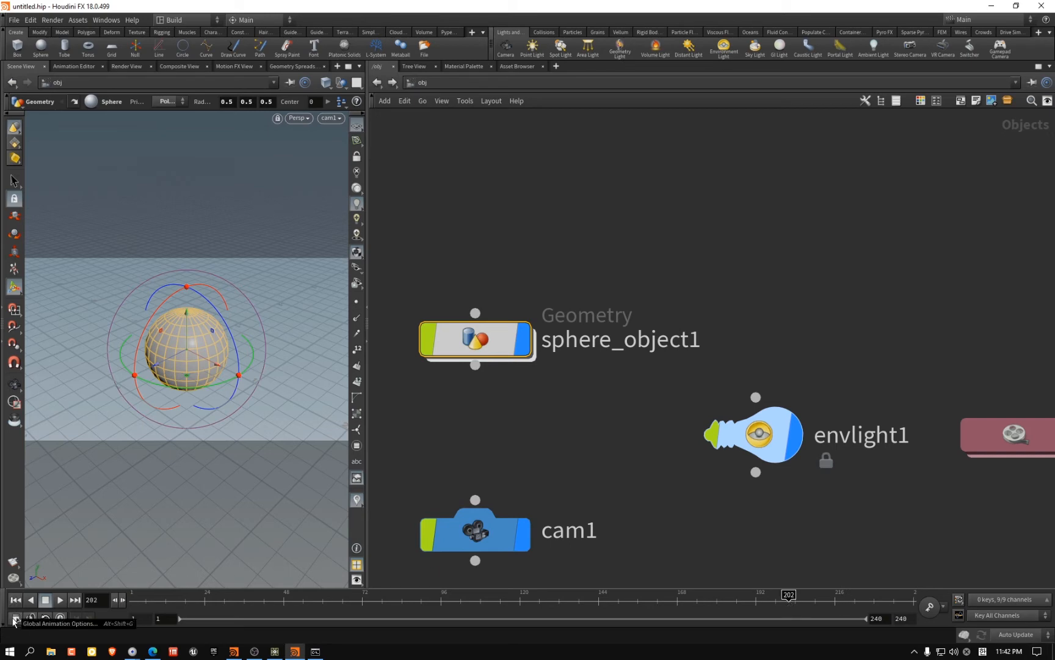
pyautogui.click(15, 620)
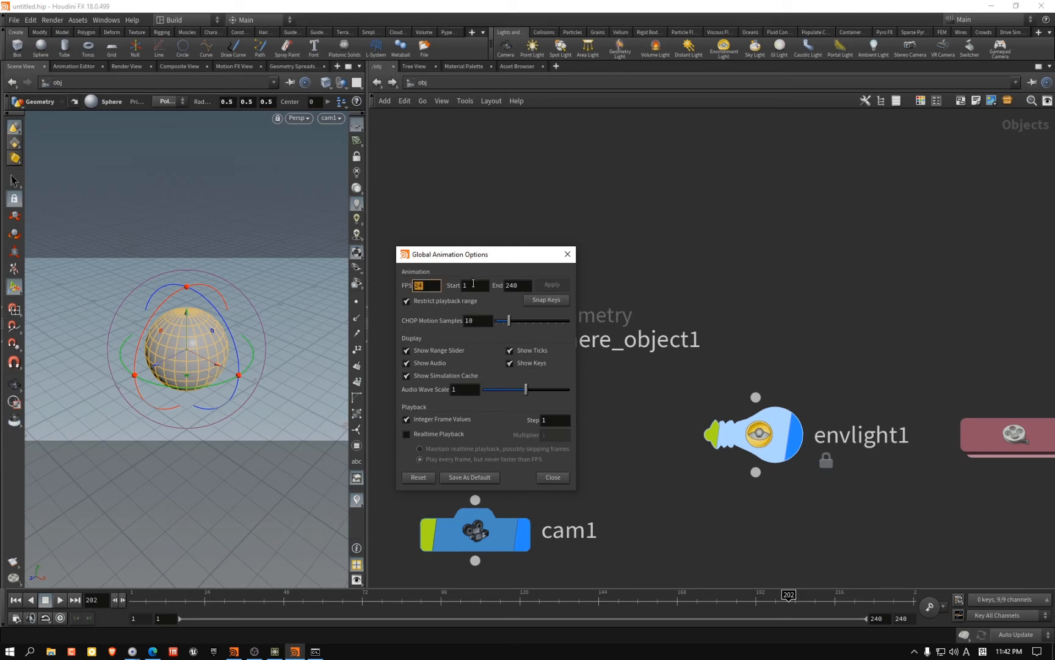
pyautogui.click(474, 285)
pyautogui.click(487, 285)
pyautogui.click(568, 254)
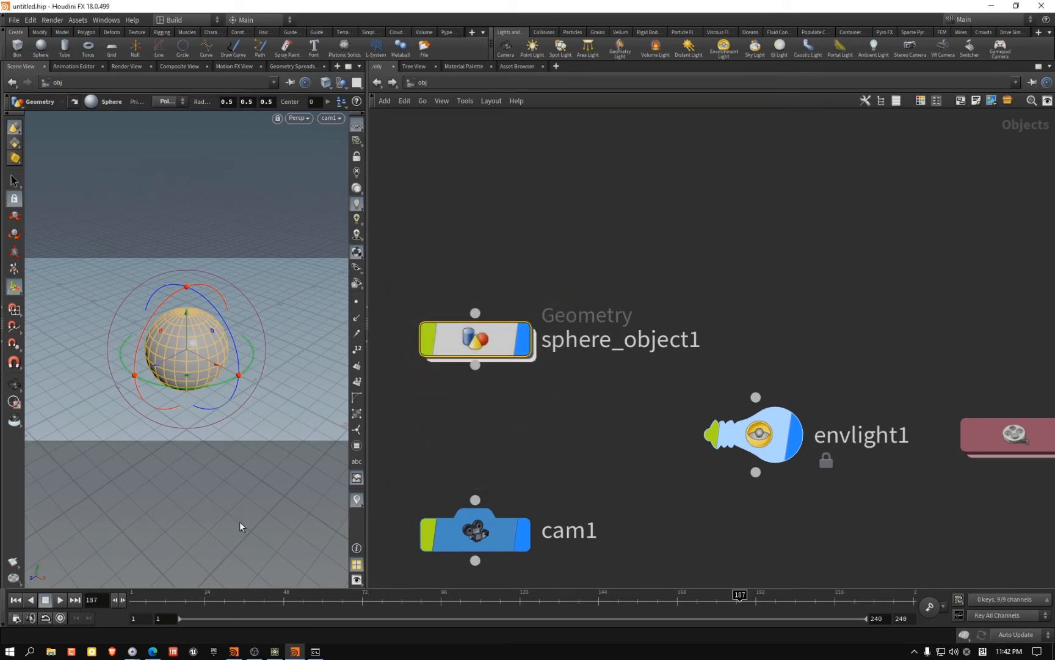
# Return to TouchDesigner and pause the timeline, checking mousein1's response before resuming playback
pyautogui.click(275, 651)
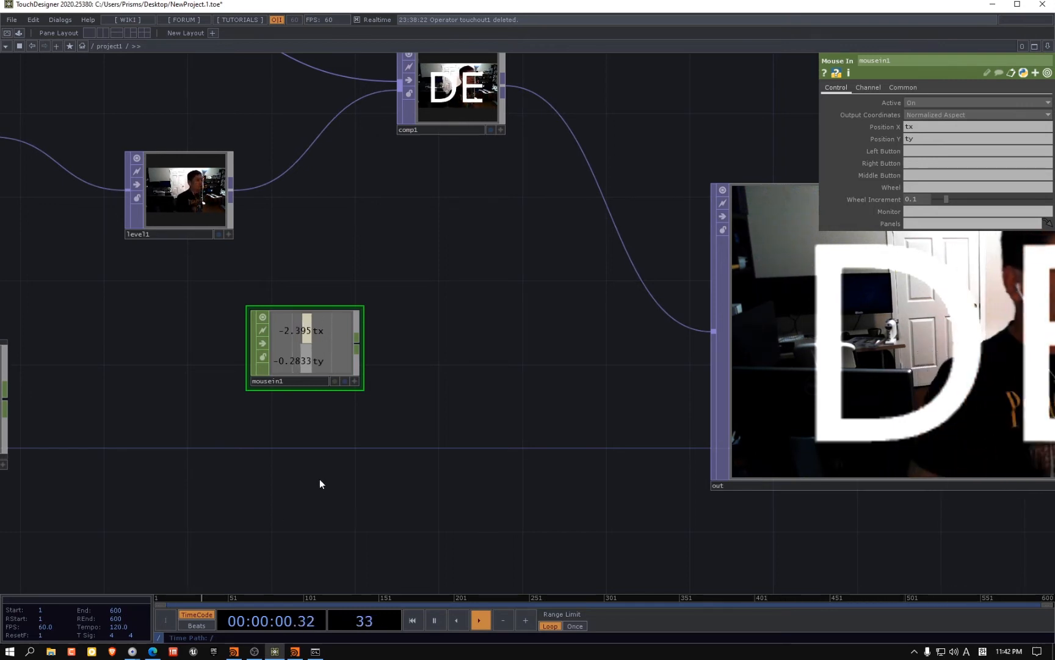
pyautogui.click(433, 619)
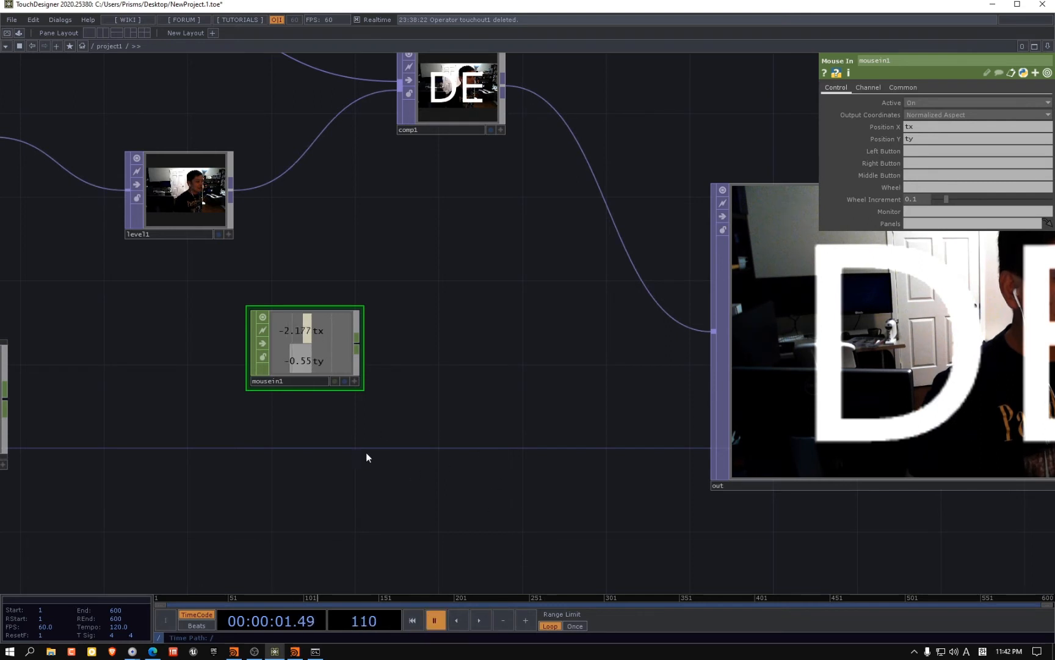
pyautogui.click(486, 620)
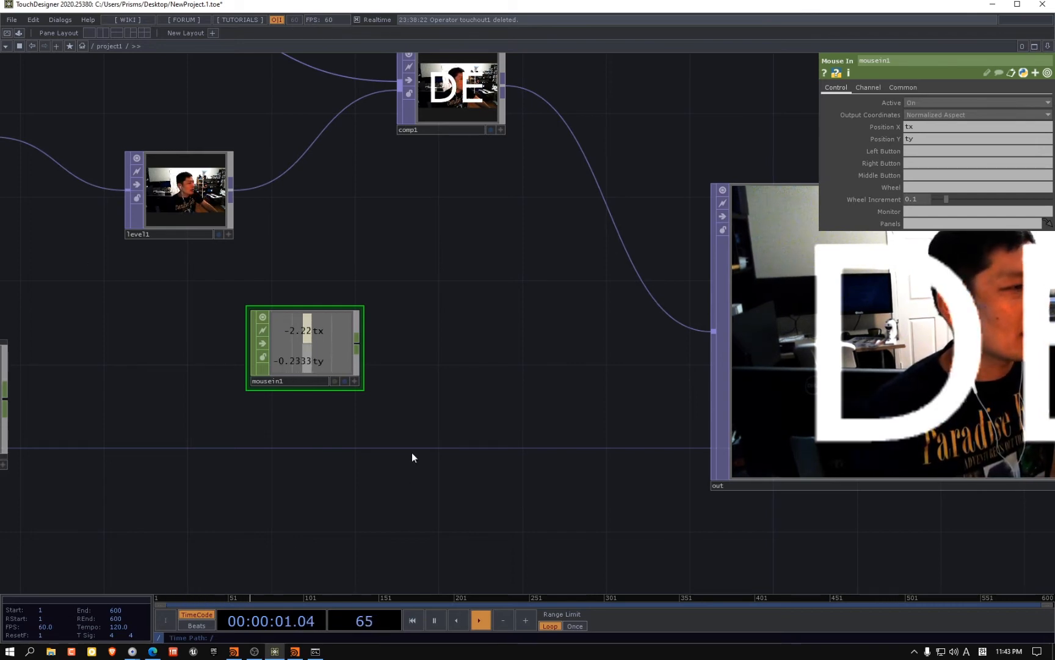
pyautogui.rightClick(311, 353)
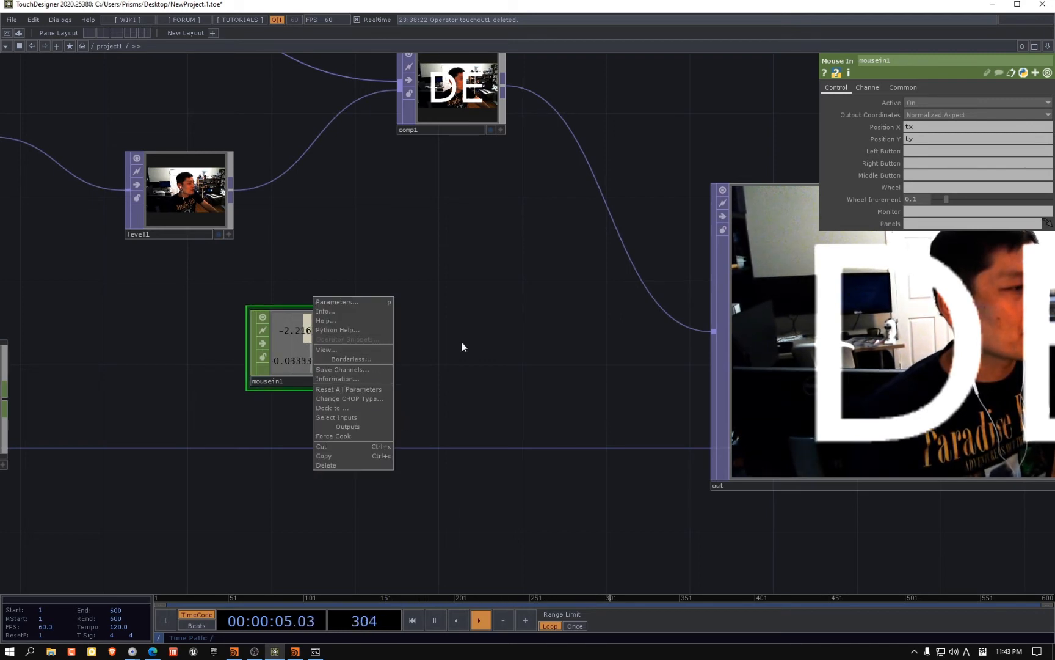
pyautogui.click(538, 334)
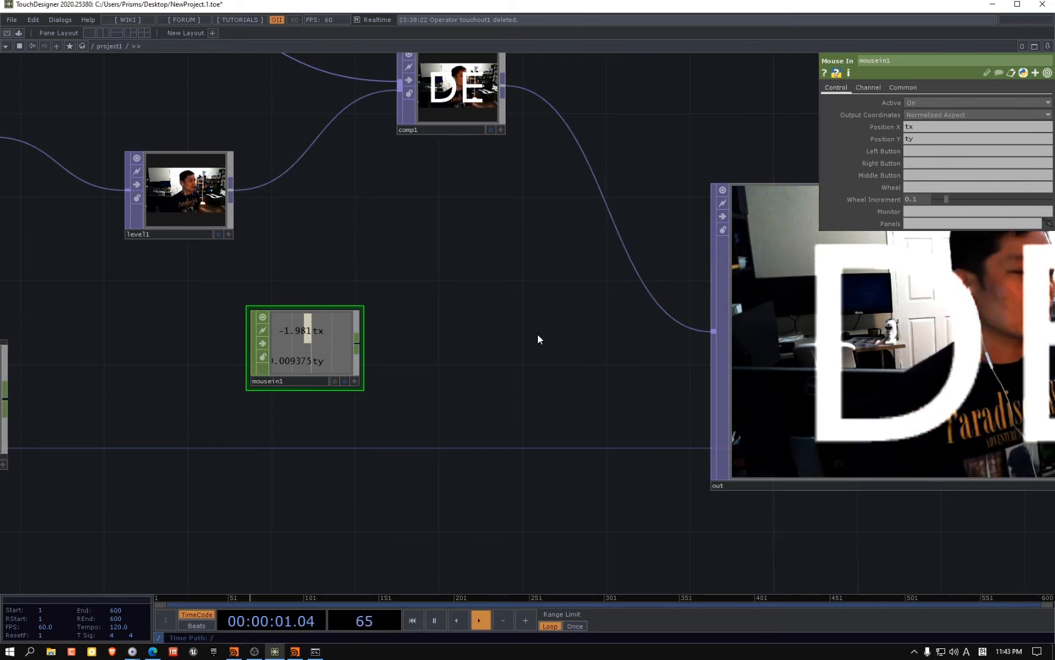
pyautogui.scroll(-2, 538, 337)
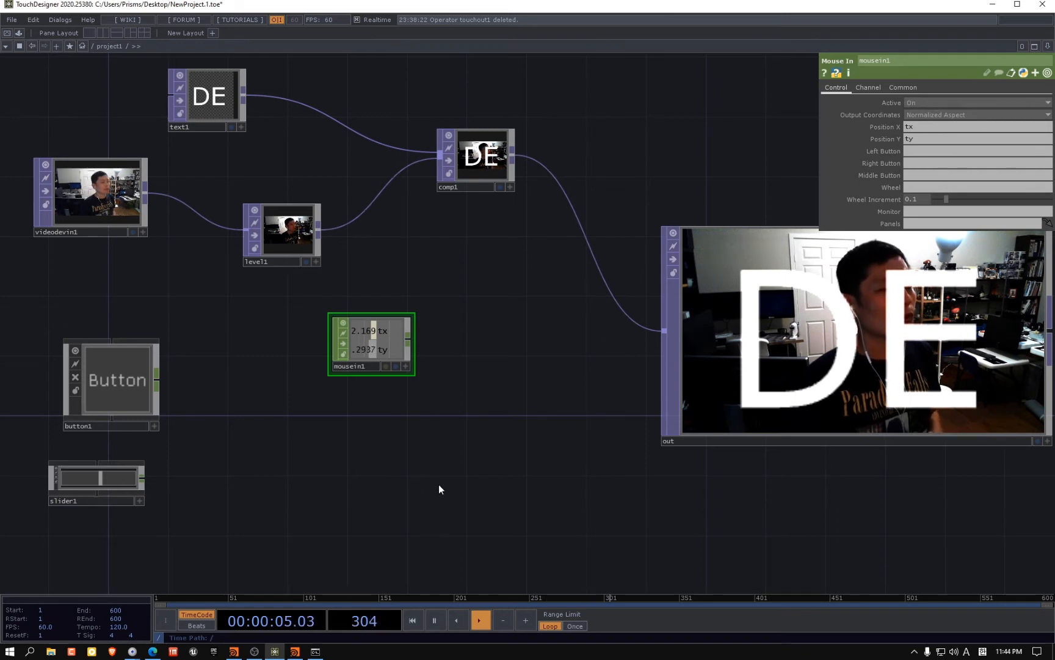
pyautogui.moveTo(439, 483); pyautogui.dragTo(377, 491)
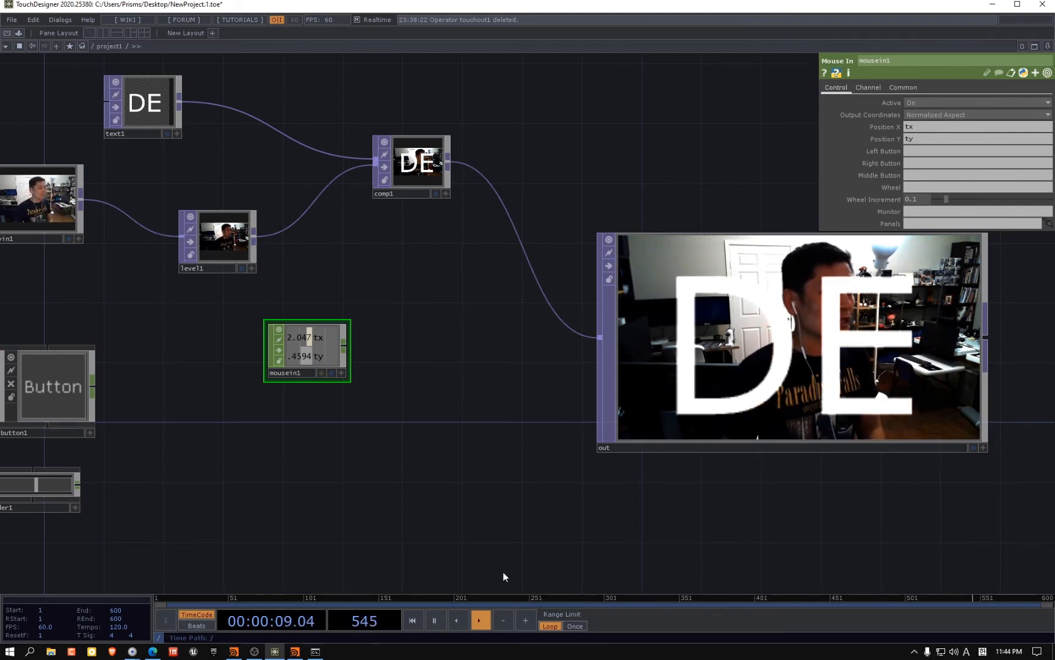
pyautogui.moveTo(498, 459); pyautogui.dragTo(554, 419)
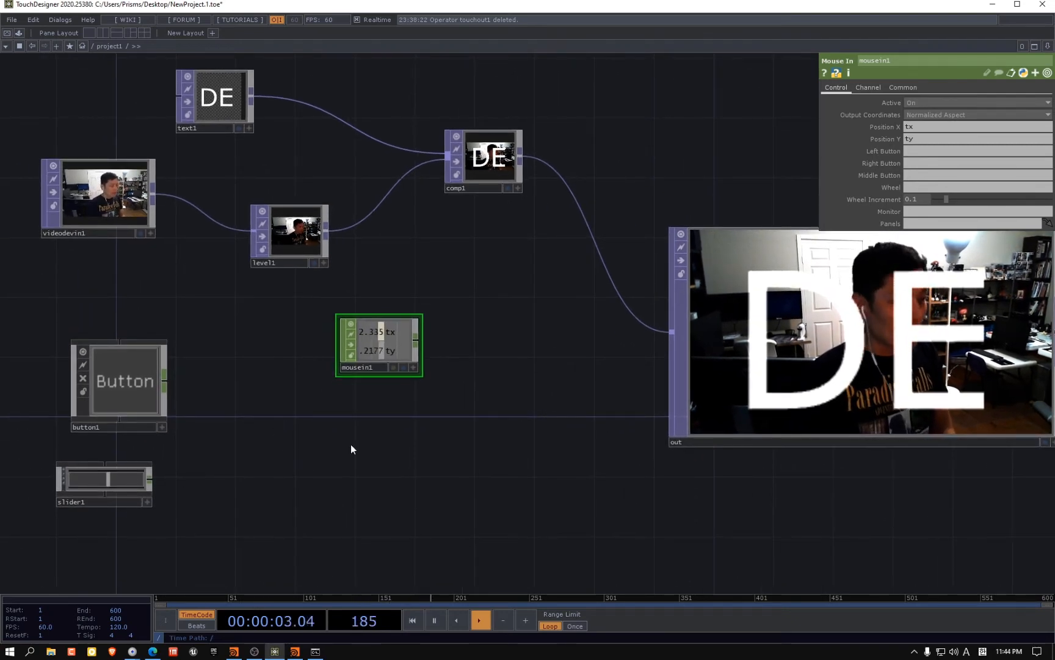
pyautogui.press('Tab')
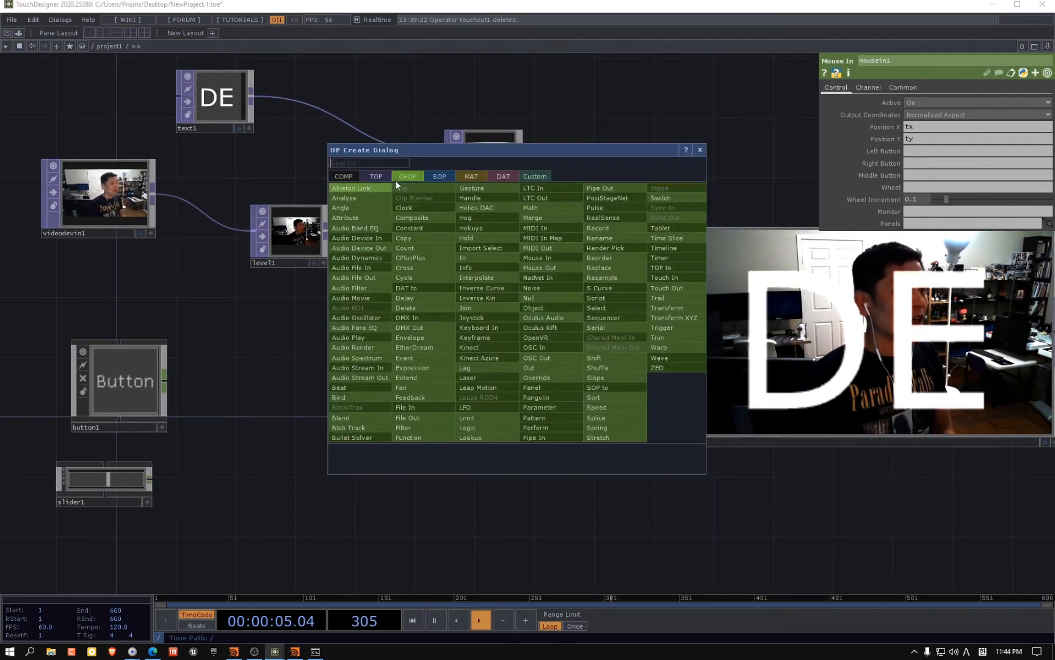
pyautogui.press('Tab')
pyautogui.click(220, 304)
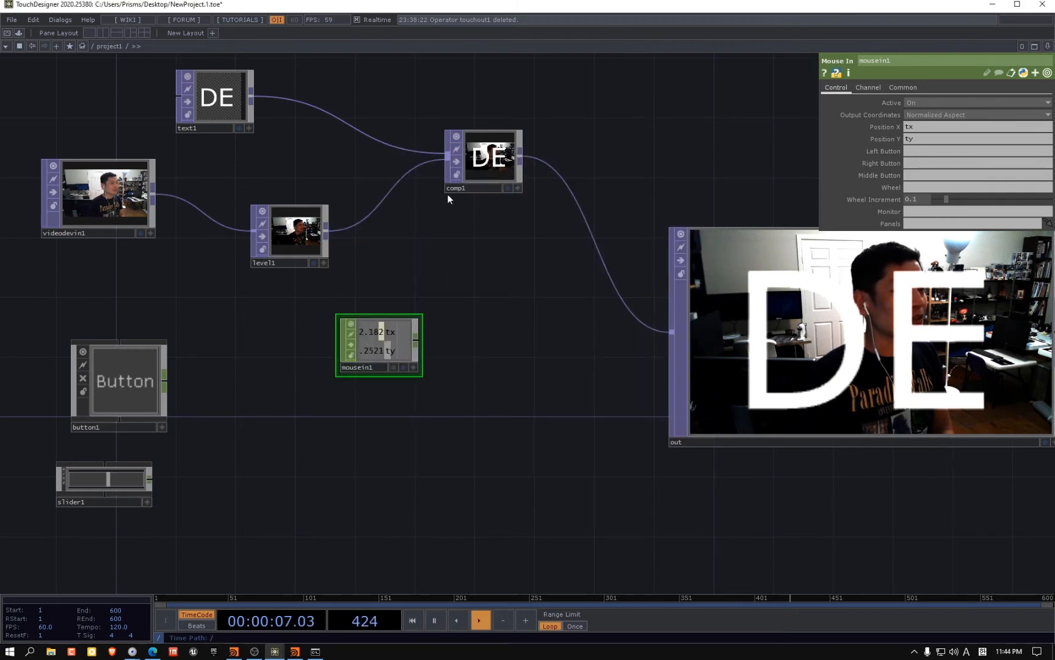
# Move mousein1 closer to button1, further below level1 in the network
pyautogui.moveTo(391, 342); pyautogui.dragTo(346, 387)
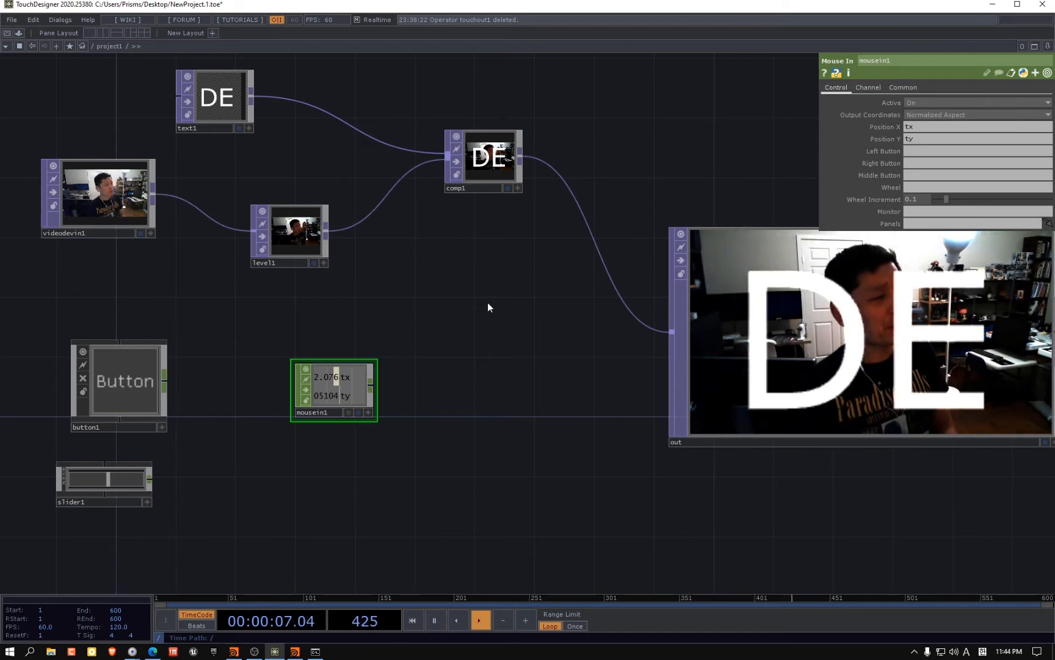
pyautogui.scroll(2, 341, 396)
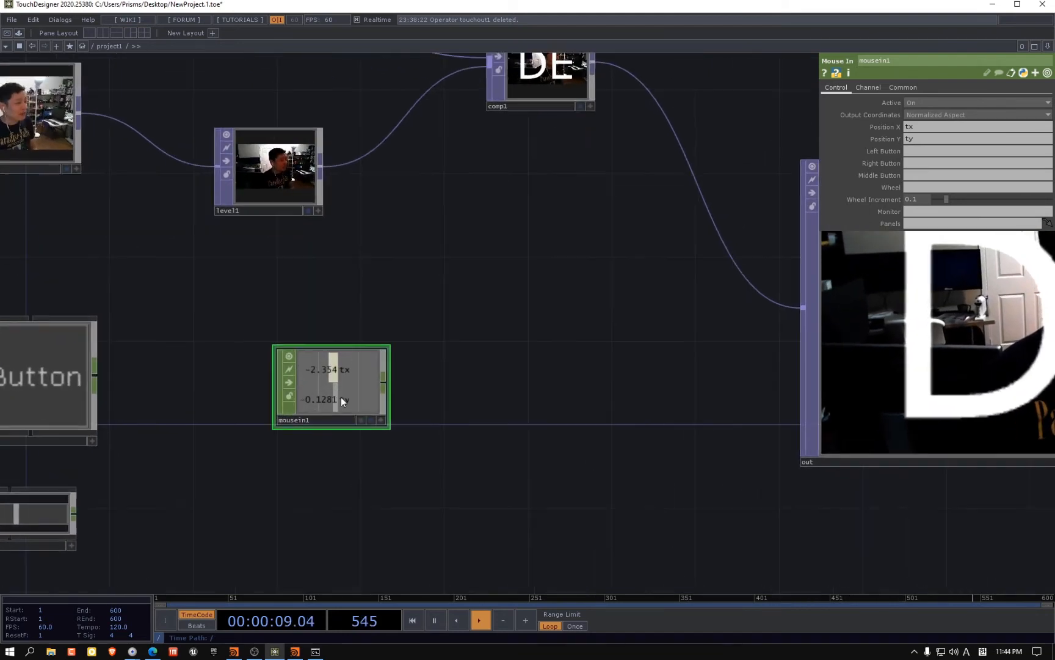
pyautogui.moveTo(561, 346); pyautogui.dragTo(436, 341)
pyautogui.moveTo(750, 343); pyautogui.dragTo(750, 343)
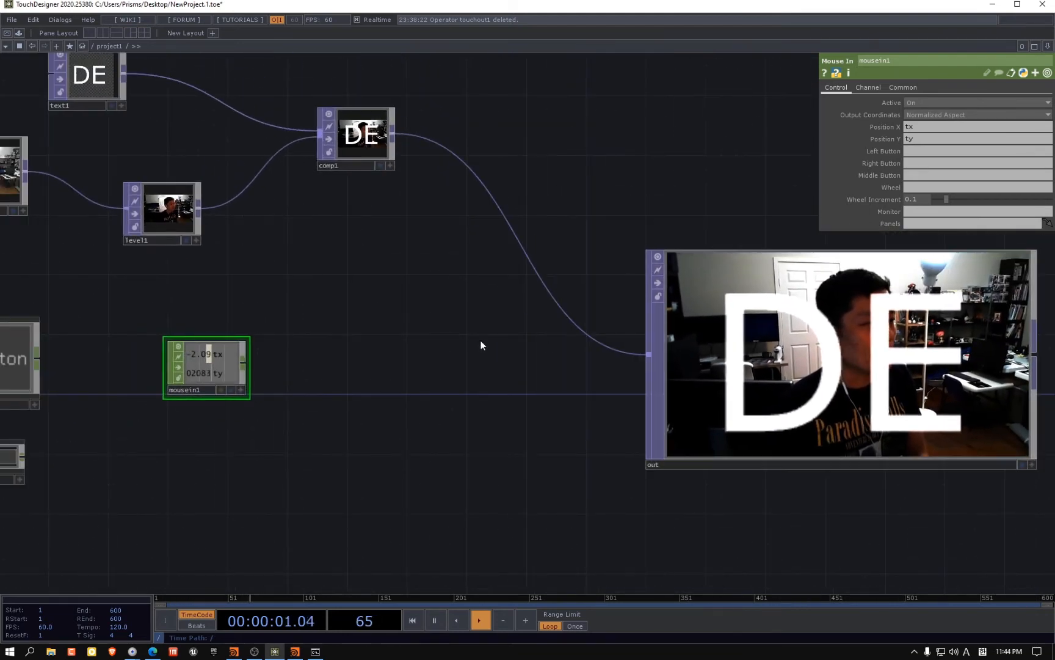
# Rearrange text1, level1 and comp1 to leave a wide gap in front of comp1's inputs
pyautogui.moveTo(428, 300); pyautogui.dragTo(414, 299)
pyautogui.moveTo(341, 139); pyautogui.dragTo(371, 139)
pyautogui.moveTo(298, 267); pyautogui.dragTo(491, 306)
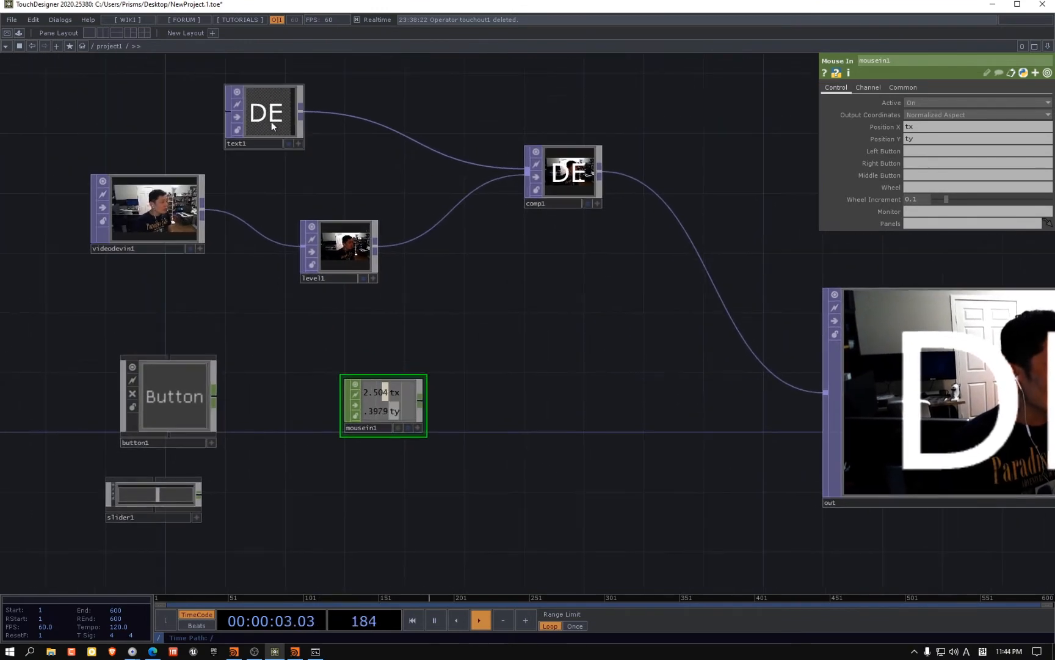
pyautogui.moveTo(264, 116); pyautogui.dragTo(323, 140)
pyautogui.moveTo(339, 251); pyautogui.dragTo(280, 280)
pyautogui.moveTo(524, 193); pyautogui.dragTo(629, 178)
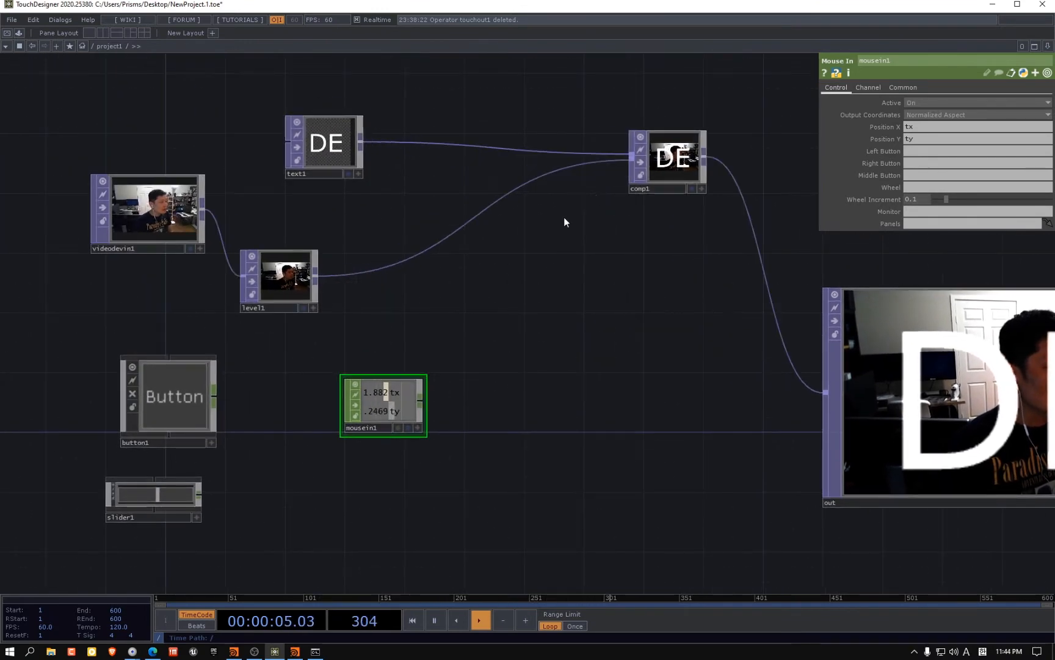
# Add a Transform TOP in the empty area below comp1, beyond mousein1
pyautogui.press('Tab')
pyautogui.write('trs')
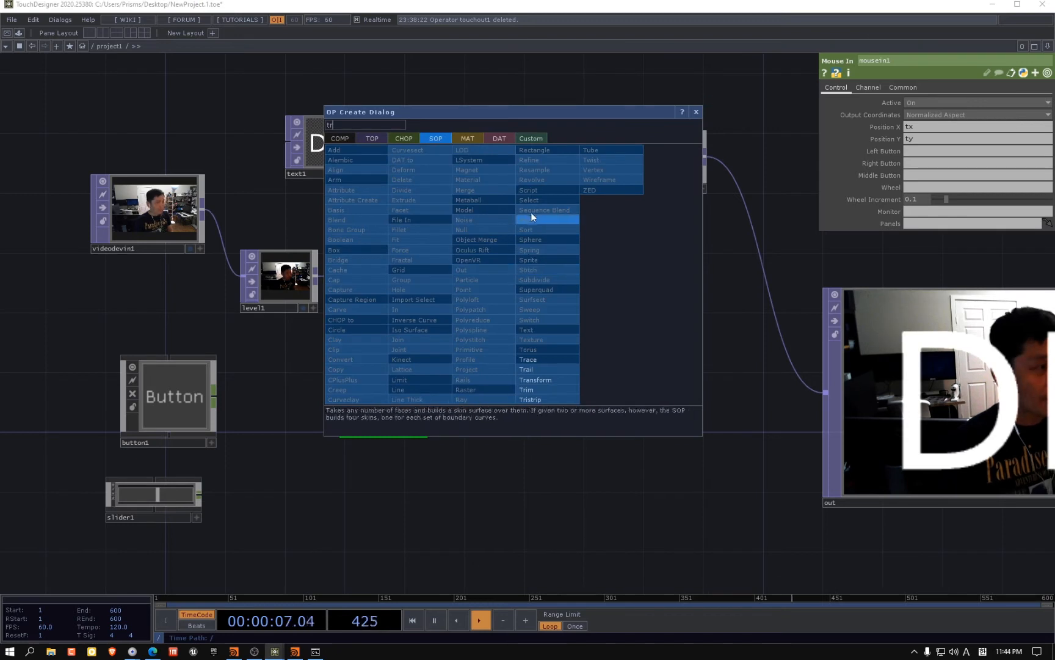
pyautogui.click(371, 138)
pyautogui.press('BackSpace')
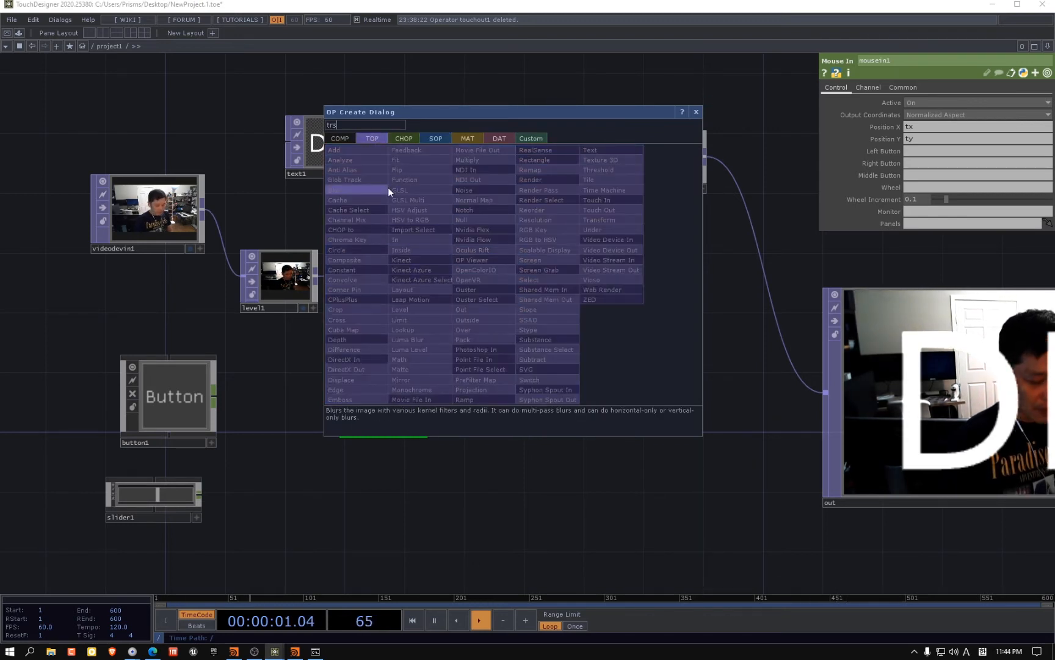
pyautogui.click(587, 217)
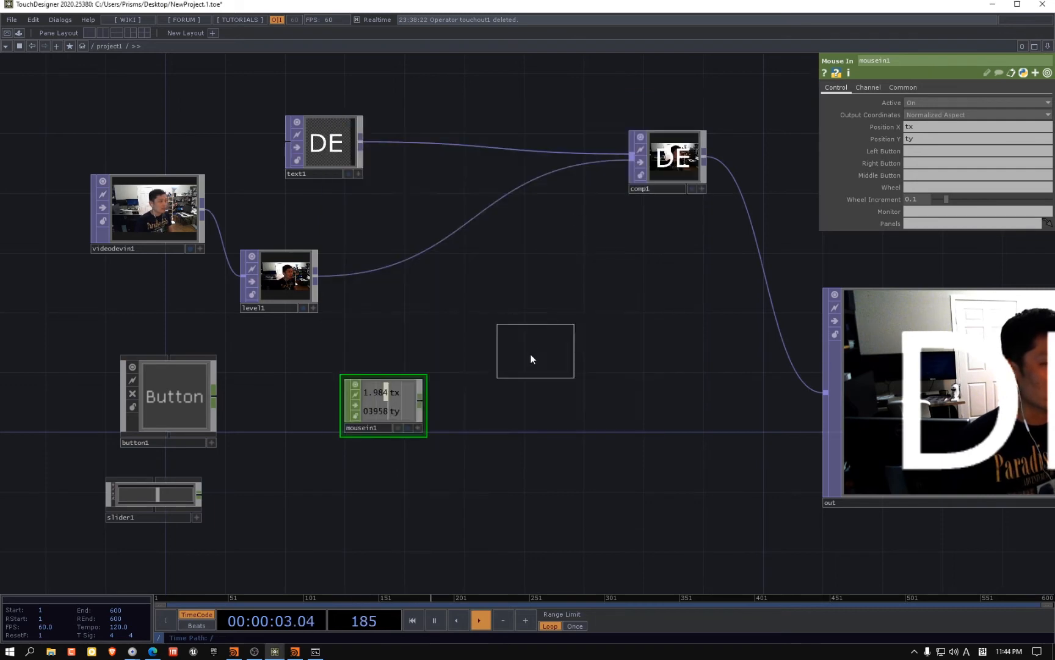
pyautogui.click(527, 372)
# Switch to Houdini, go inside sphere_object1 and add a Transform node just below sphere1
pyautogui.click(295, 652)
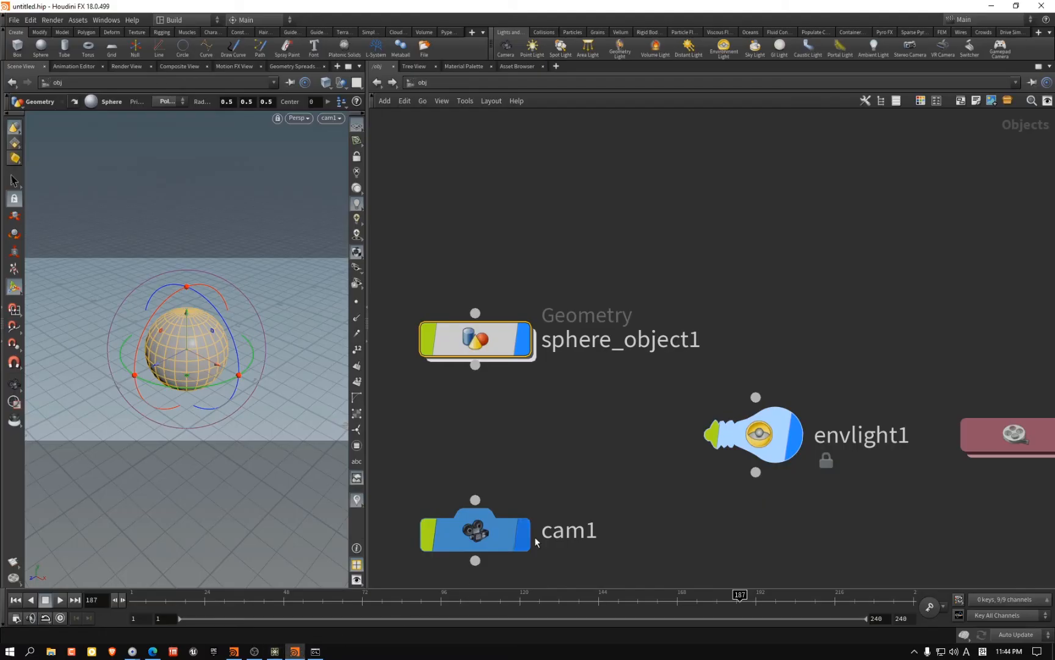
pyautogui.doubleClick(475, 338)
pyautogui.press('Tab')
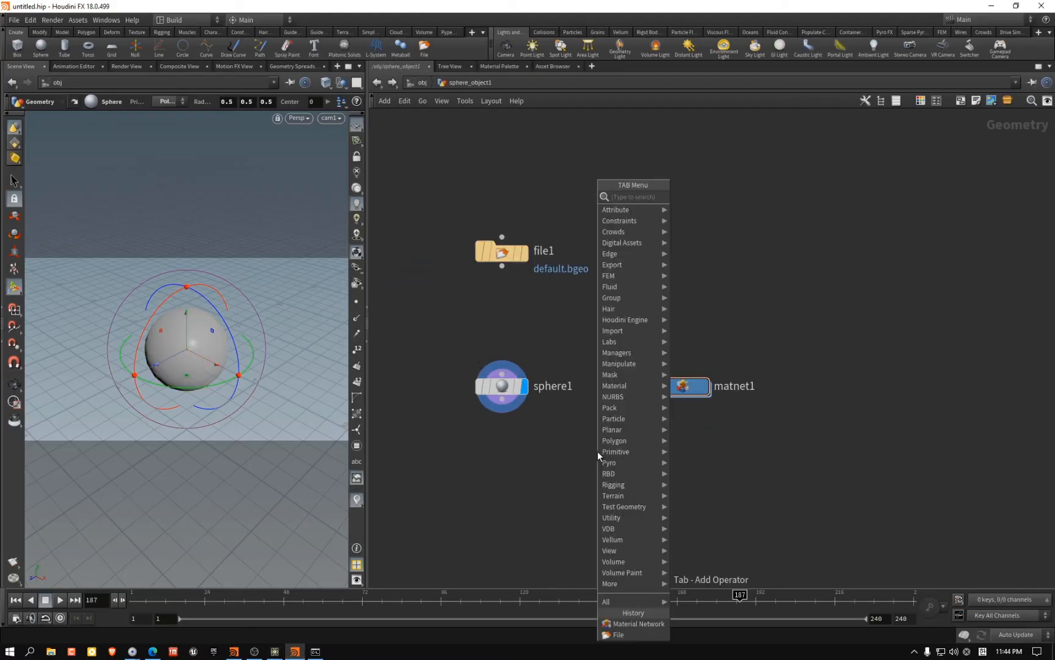
pyautogui.write('t')
pyautogui.moveTo(597, 452)
pyautogui.click(700, 217)
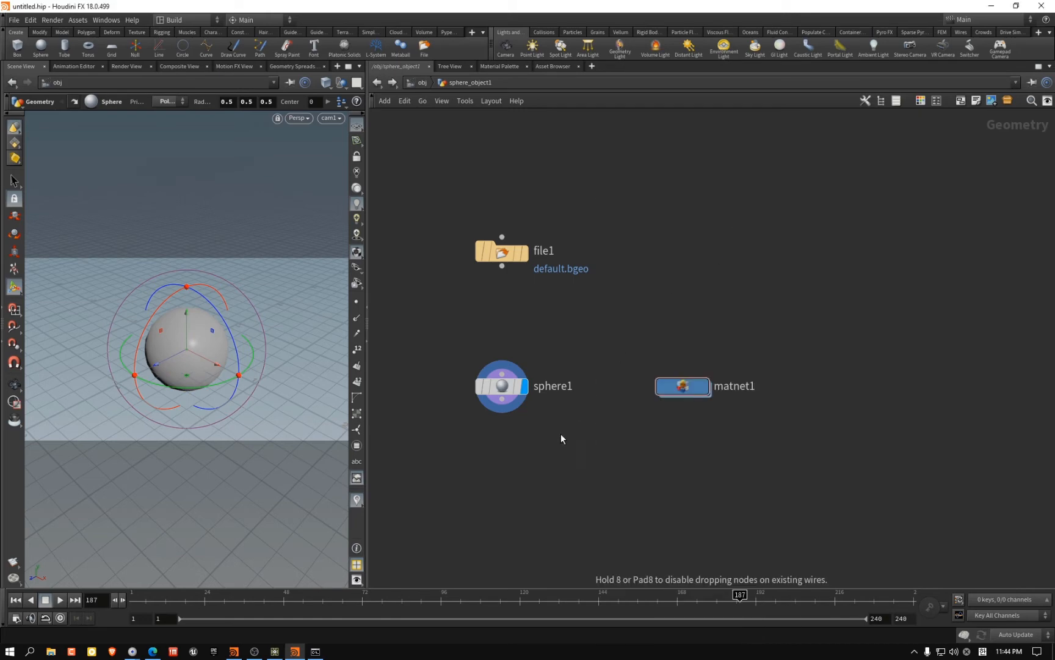
pyautogui.click(545, 468)
# Feed sphere1 into the displayed Transform node and set its Translate to 0.1 on all three axes
pyautogui.click(502, 399)
pyautogui.click(544, 444)
pyautogui.click(568, 458)
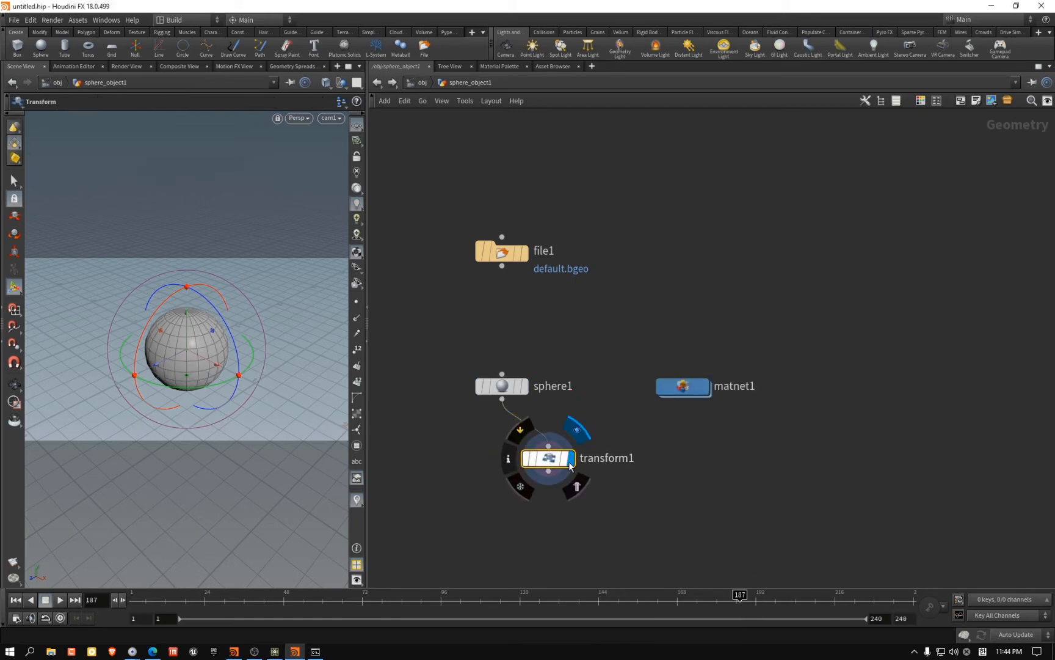
pyautogui.press('p')
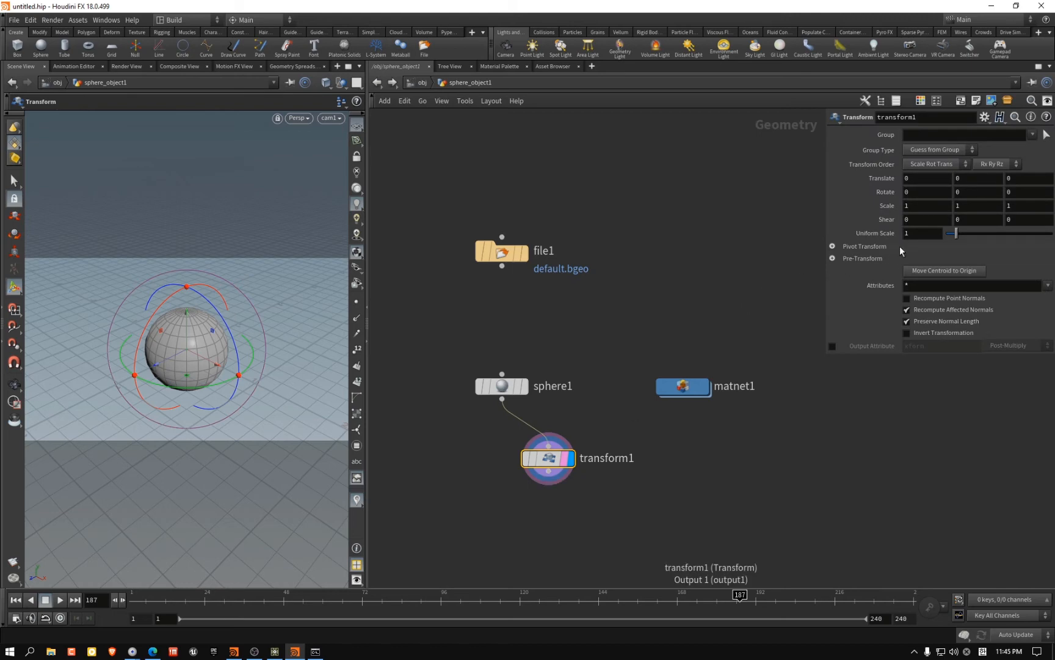
pyautogui.moveTo(923, 185); pyautogui.dragTo(960, 199, button='middle')
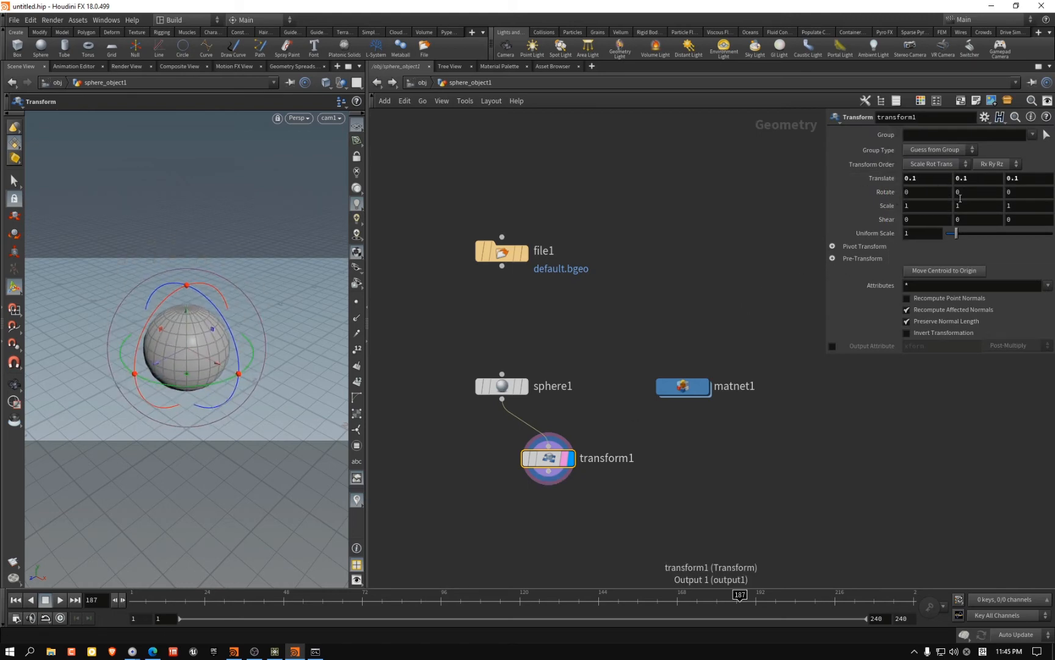
# Return to TouchDesigner and replace the unconnected Transform with a new Transform TOP inserted between text1 and comp1
pyautogui.click(274, 651)
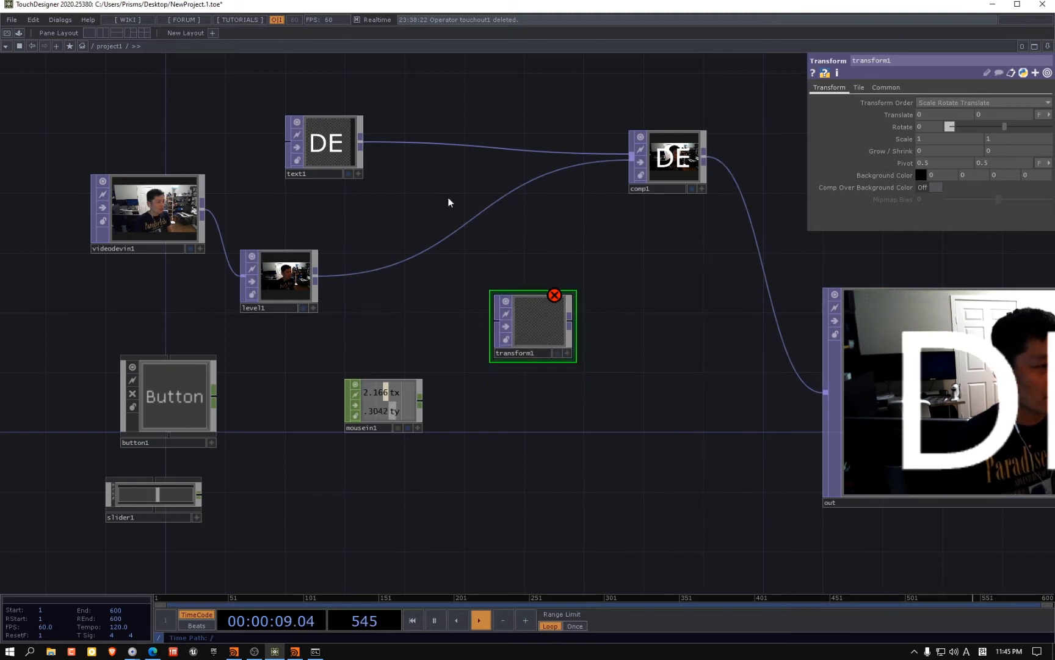
pyautogui.moveTo(537, 337); pyautogui.dragTo(432, 144)
pyautogui.press('Delete')
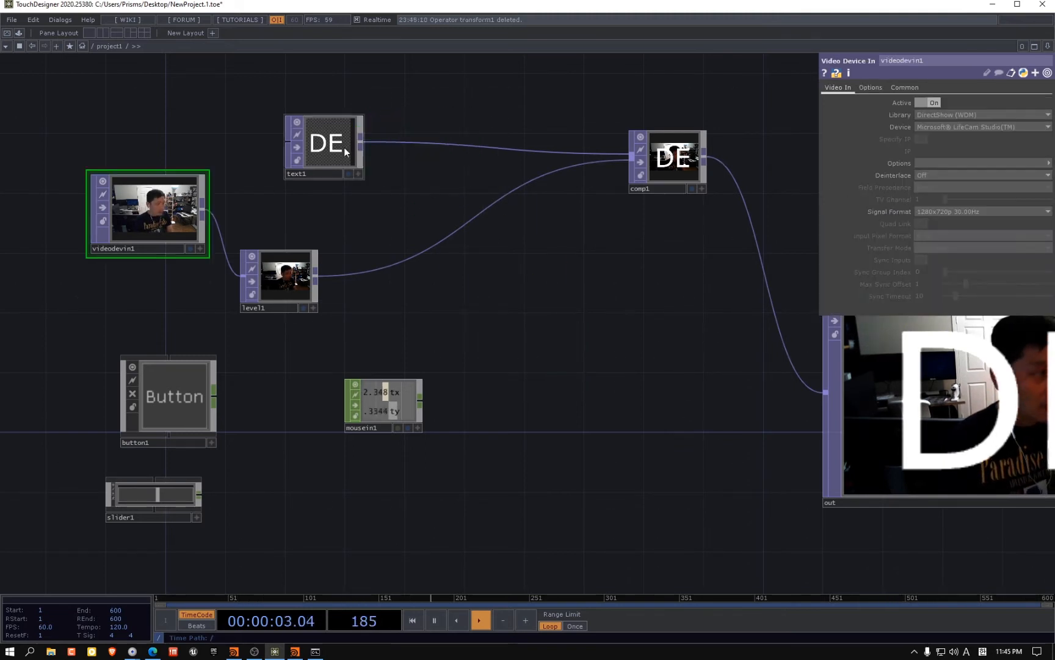
pyautogui.click(363, 140)
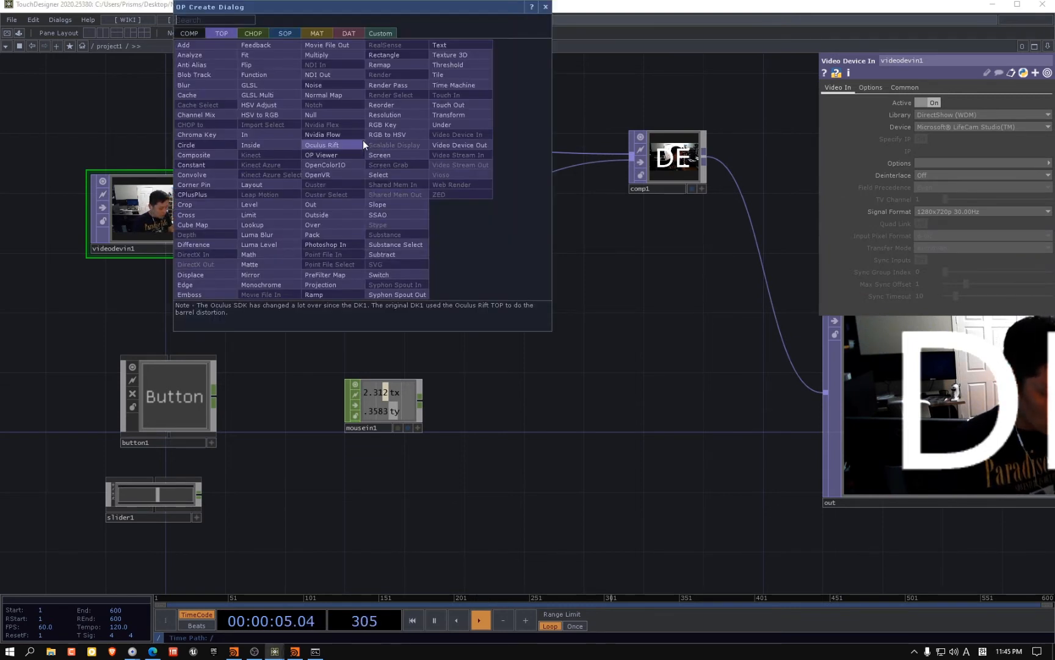
pyautogui.click(448, 115)
pyautogui.click(492, 114)
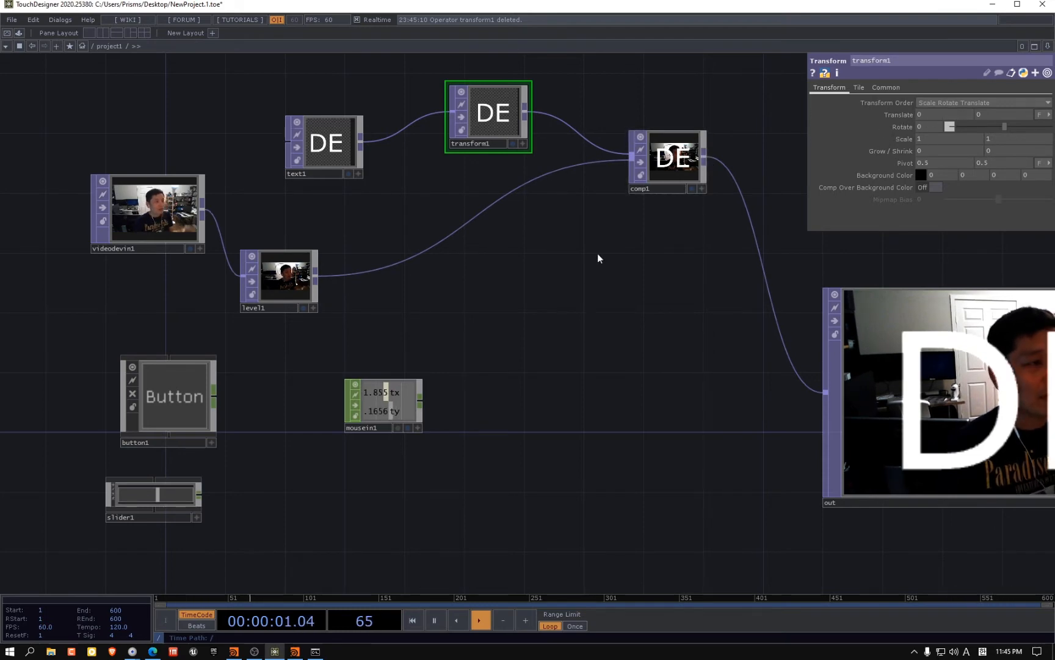
# Try a Translate X of 1 on transform1 and undo the change
pyautogui.moveTo(598, 258); pyautogui.dragTo(616, 299)
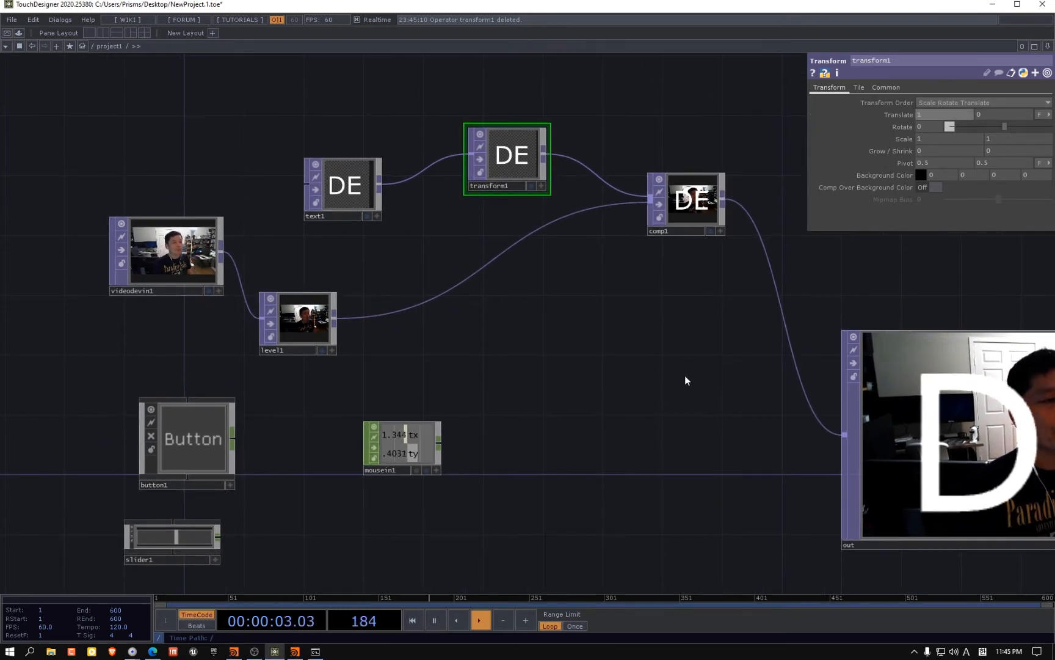
pyautogui.press('Return')
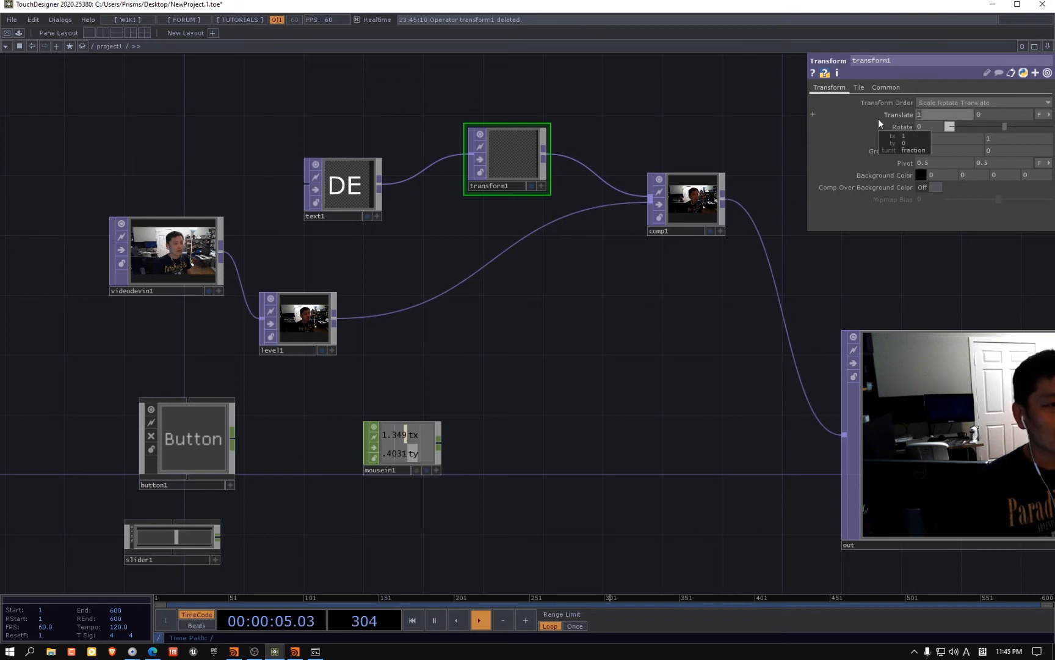
pyautogui.hotkey('ctrl', 'z')
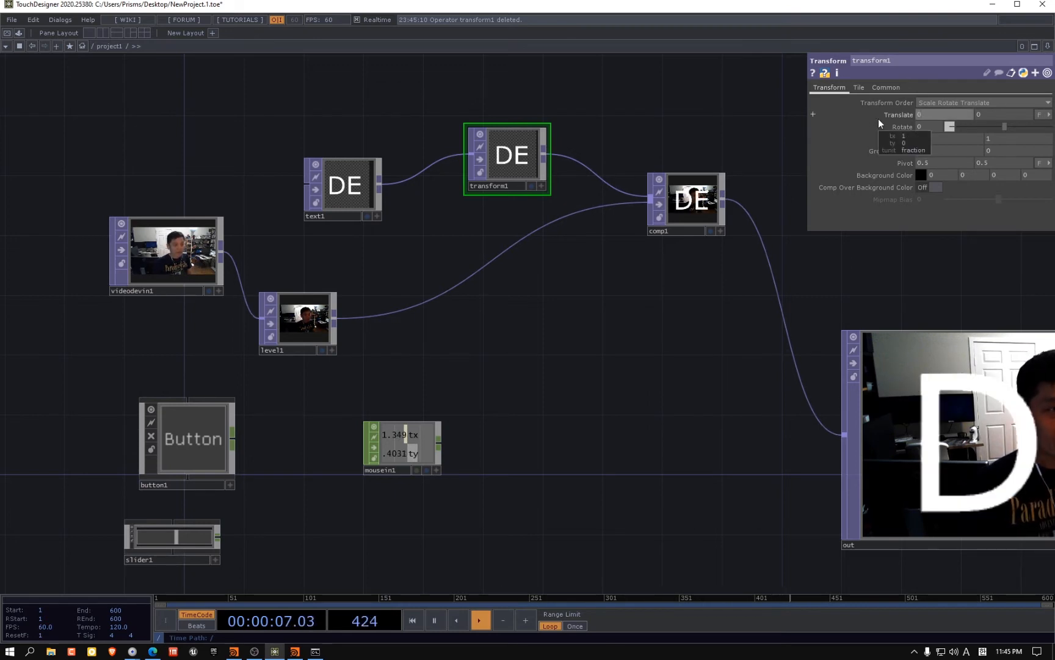
# Widen transform1's parameter display and check the unit choices for Translate
pyautogui.moveTo(806, 99); pyautogui.dragTo(604, 99)
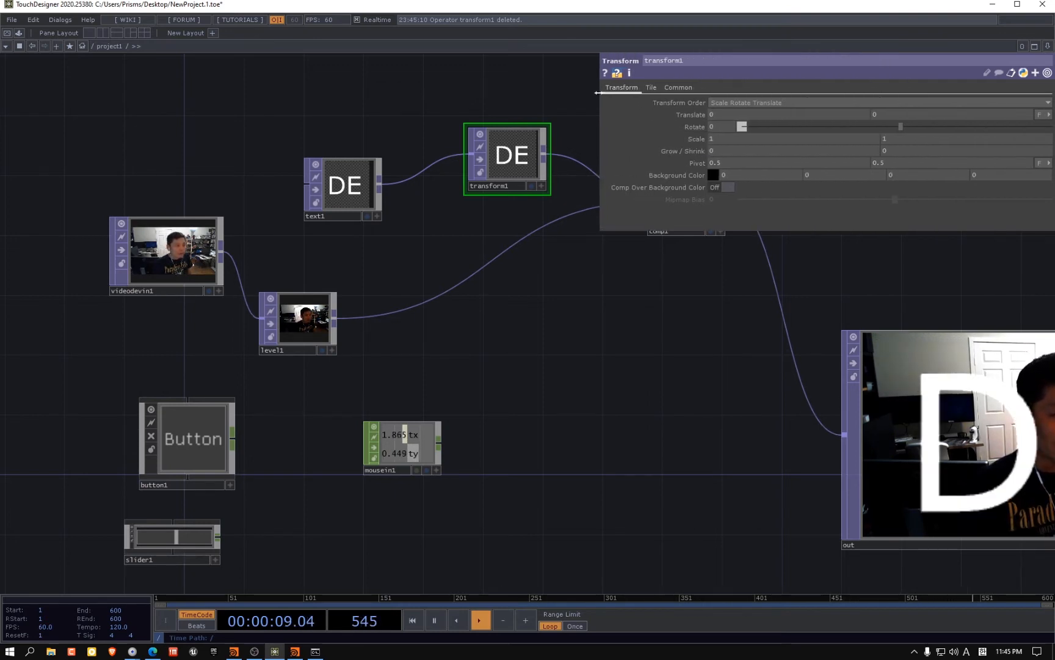
pyautogui.moveTo(648, 306); pyautogui.dragTo(559, 351)
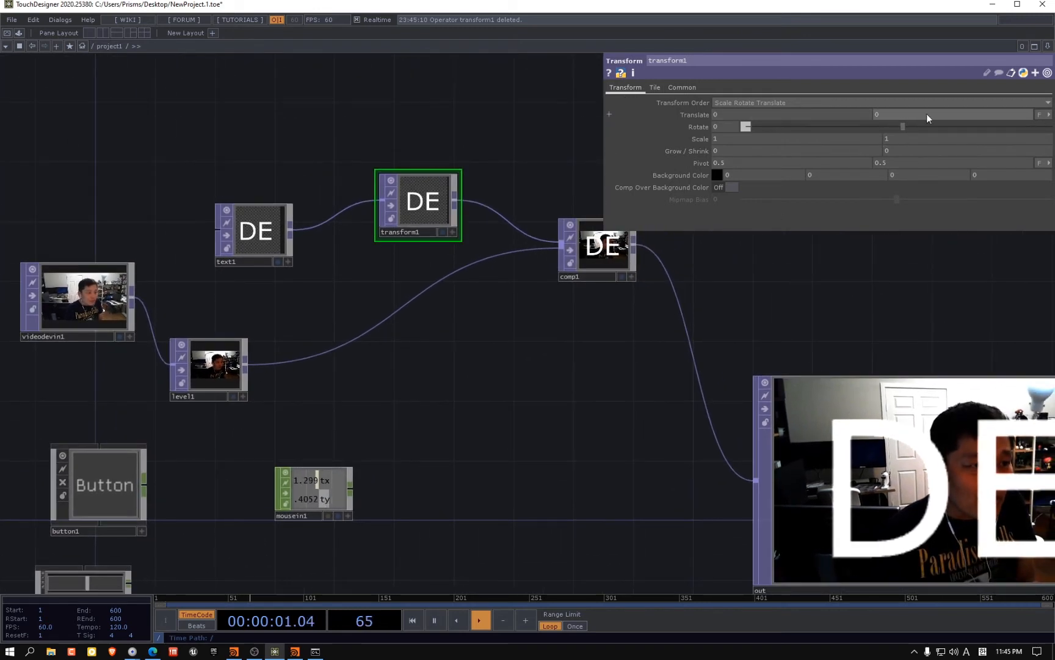
pyautogui.click(1049, 115)
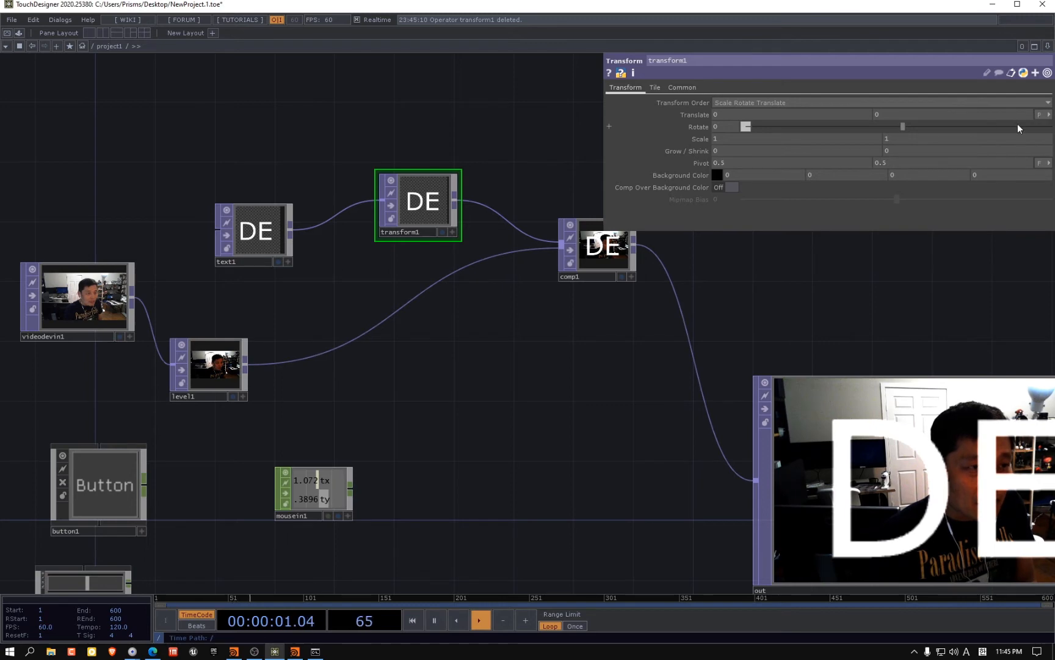
pyautogui.click(1017, 124)
pyautogui.click(1027, 135)
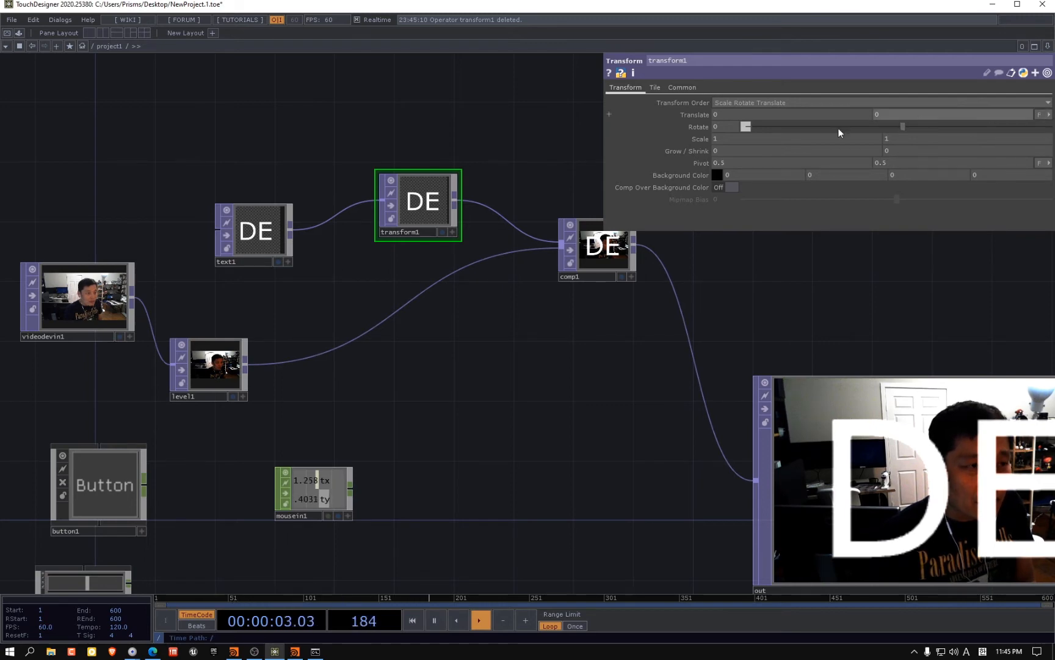
# Try a Translate X of 0.4 on transform1 and reset it to 0
pyautogui.moveTo(760, 111)
pyautogui.mouseDown()
pyautogui.moveTo(794, 118)
pyautogui.moveTo(760, 116)
pyautogui.moveTo(762, 95)
pyautogui.moveTo(746, 116)
pyautogui.mouseUp()
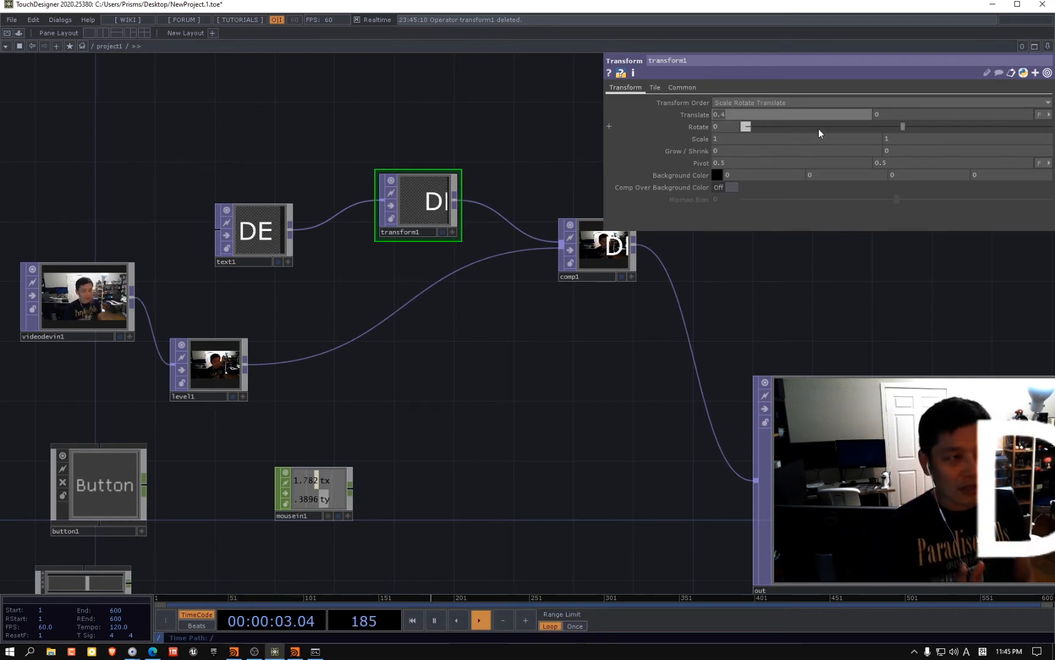
pyautogui.write('0')
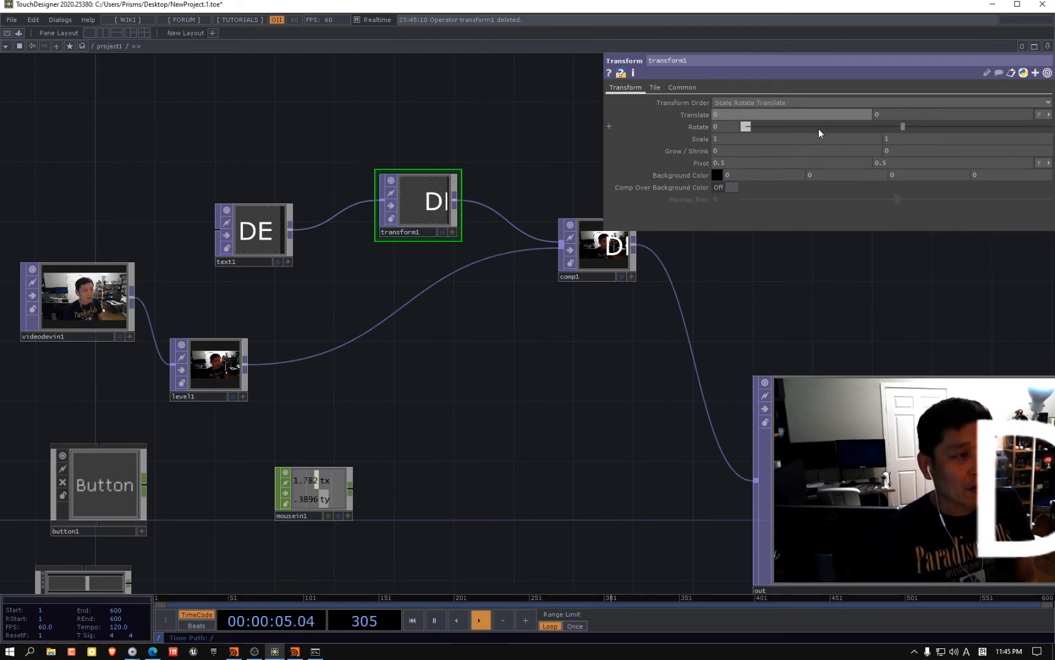
pyautogui.press('Return')
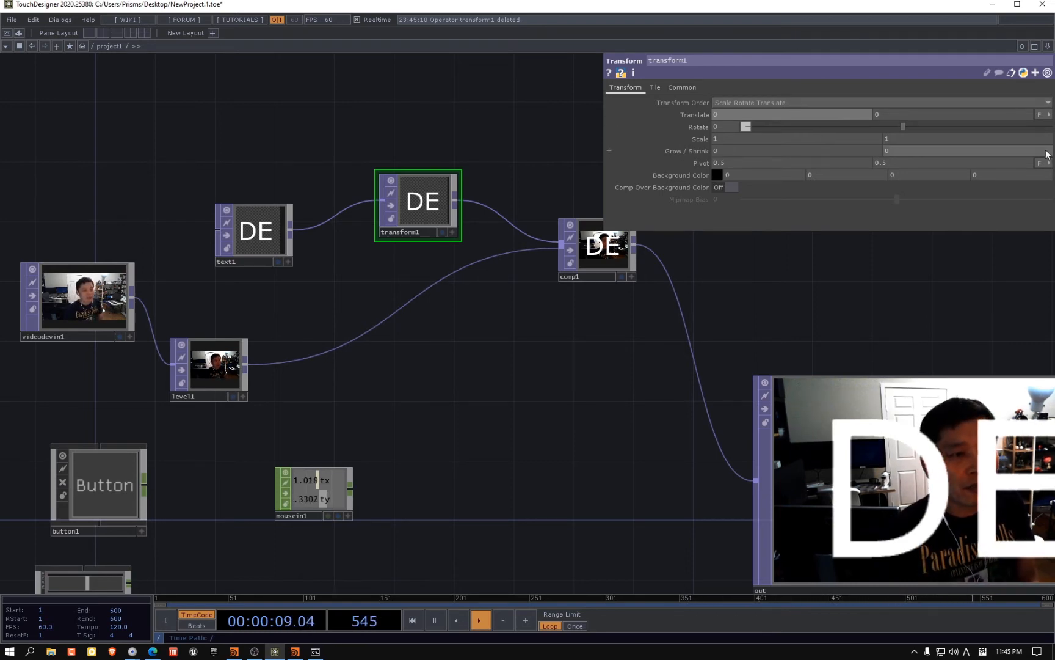
# Switch transform1's Translate unit to pixels and try a Translate X of 10
pyautogui.click(1048, 115)
pyautogui.click(1019, 134)
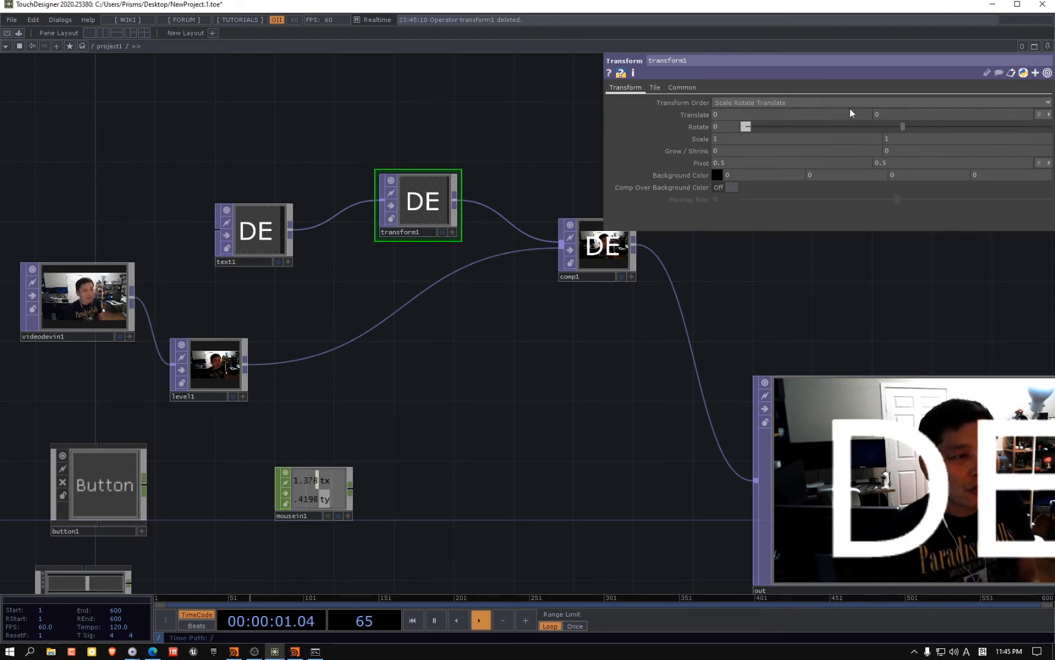
pyautogui.write('10')
pyautogui.press('Return')
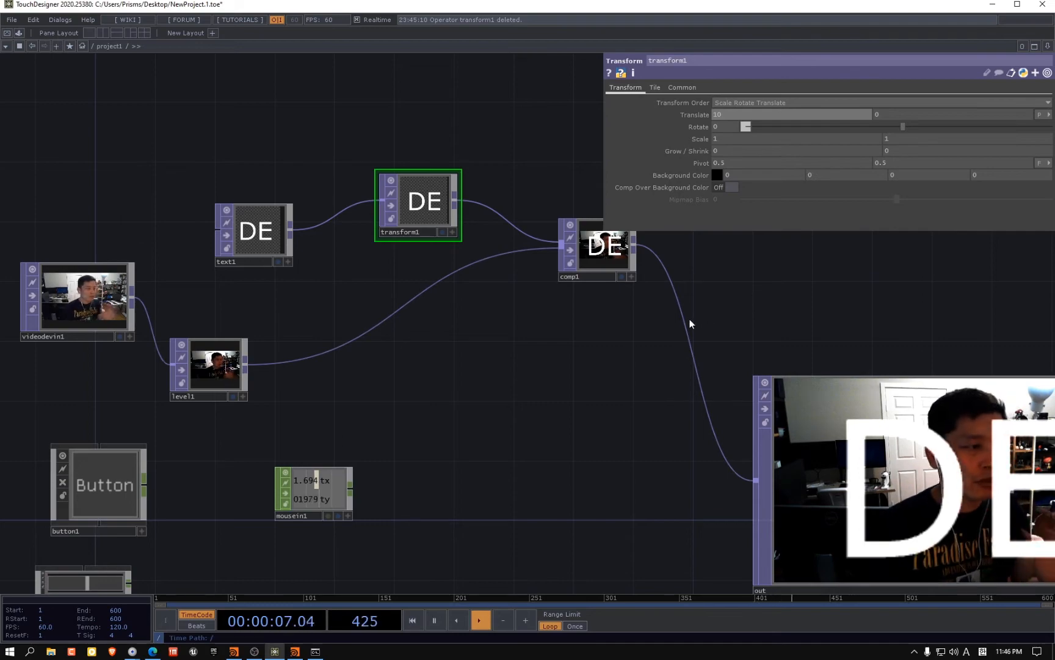
# Switch to Houdini and bring up the Hip File Options page of the preferences
pyautogui.click(295, 651)
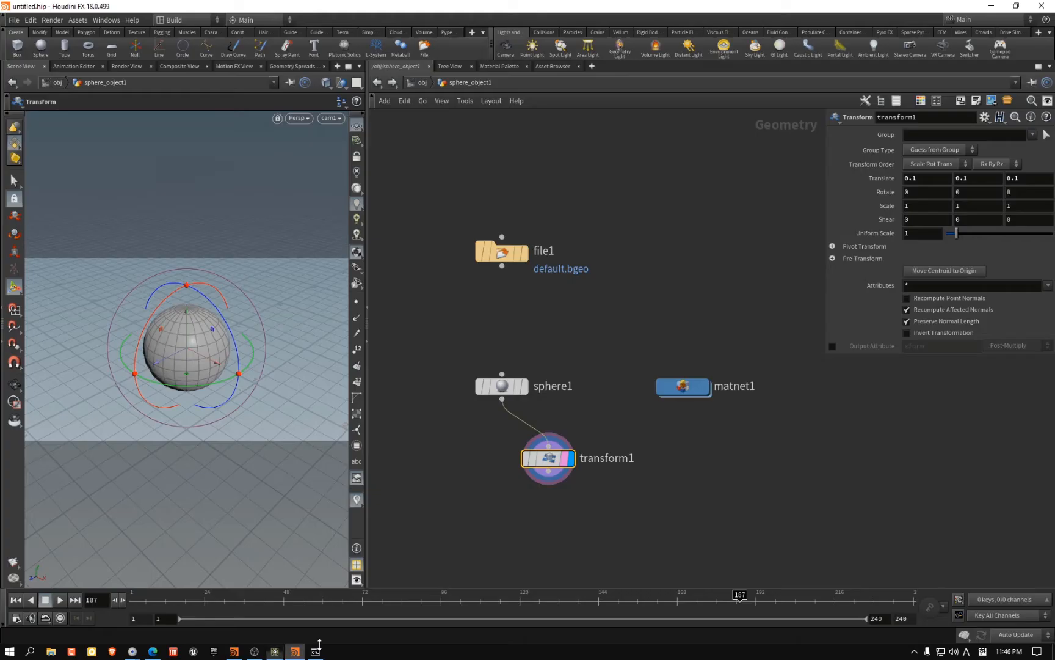
pyautogui.click(13, 20)
pyautogui.moveTo(30, 20)
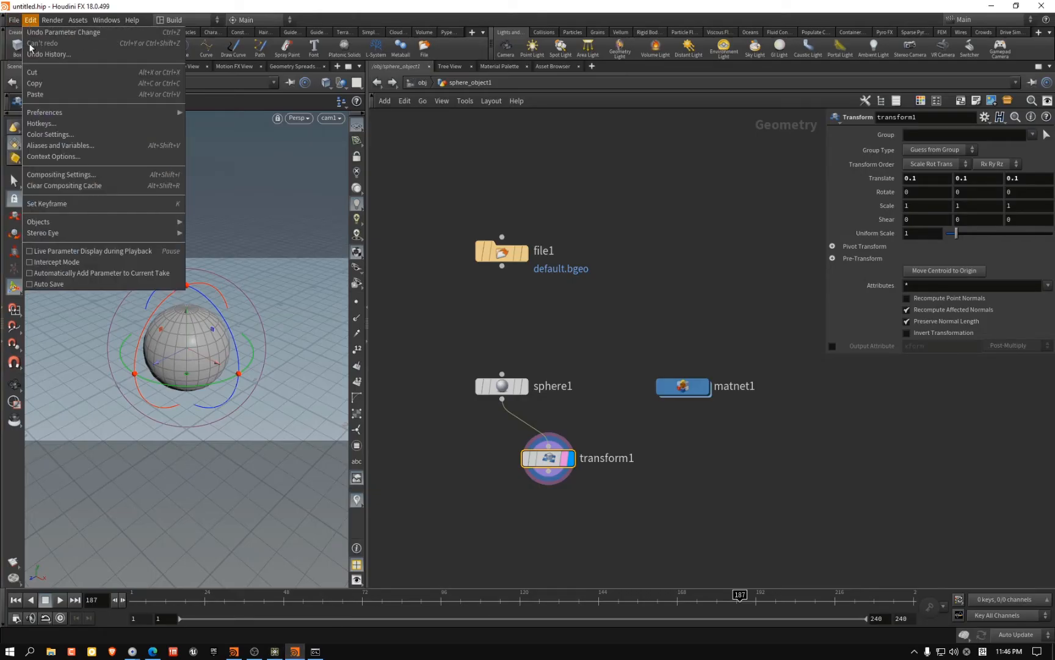
pyautogui.moveTo(122, 113)
pyautogui.click(244, 112)
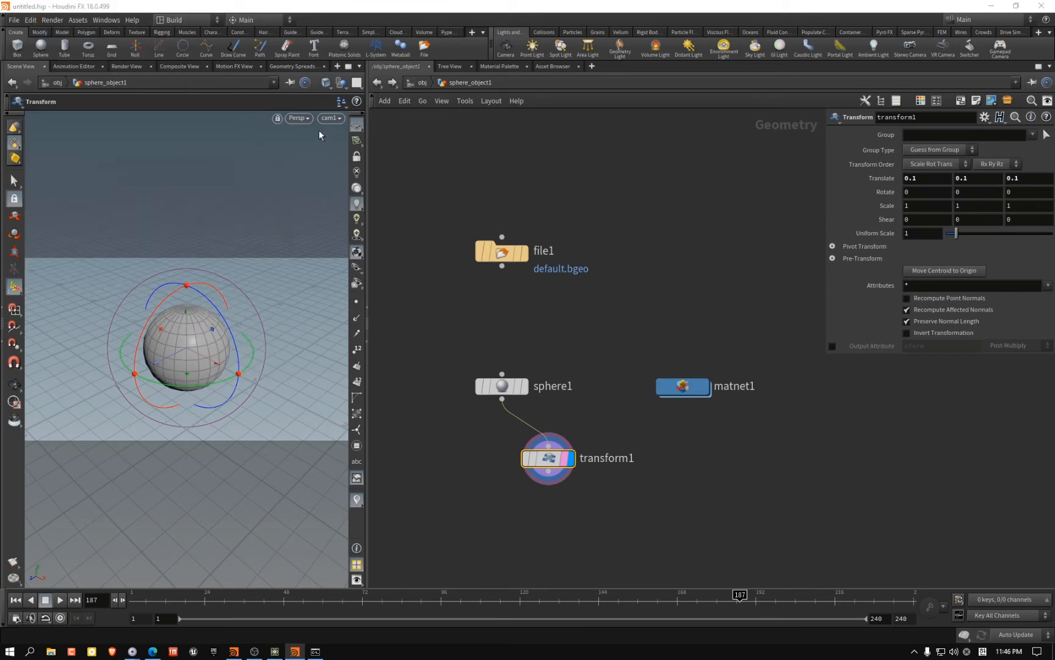
pyautogui.click(100, 33)
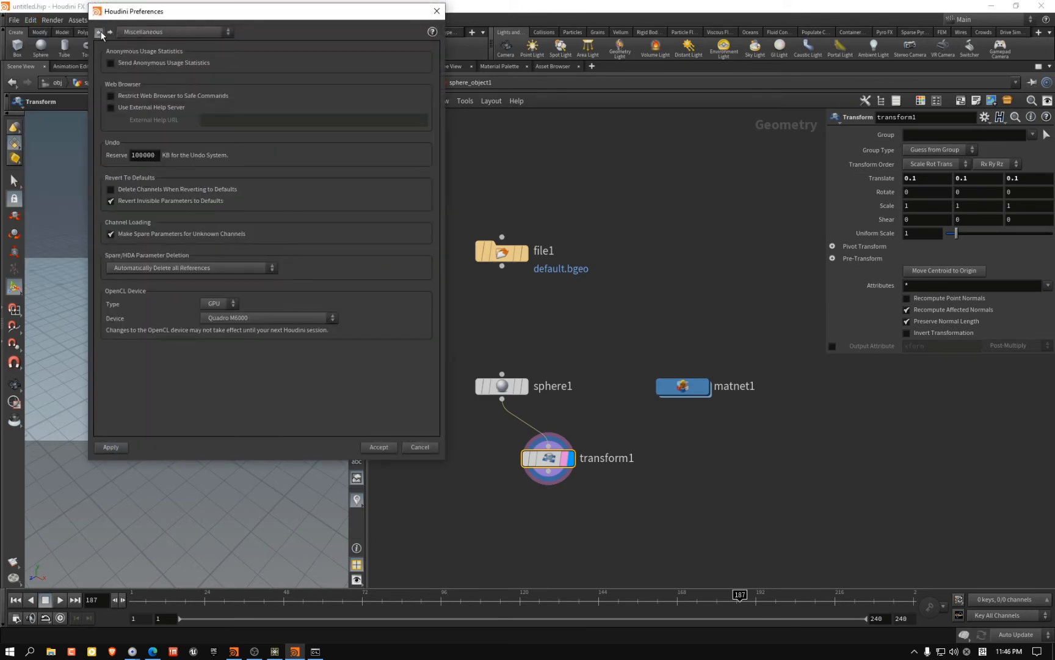
pyautogui.click(99, 33)
pyautogui.click(99, 32)
pyautogui.click(100, 33)
pyautogui.click(100, 32)
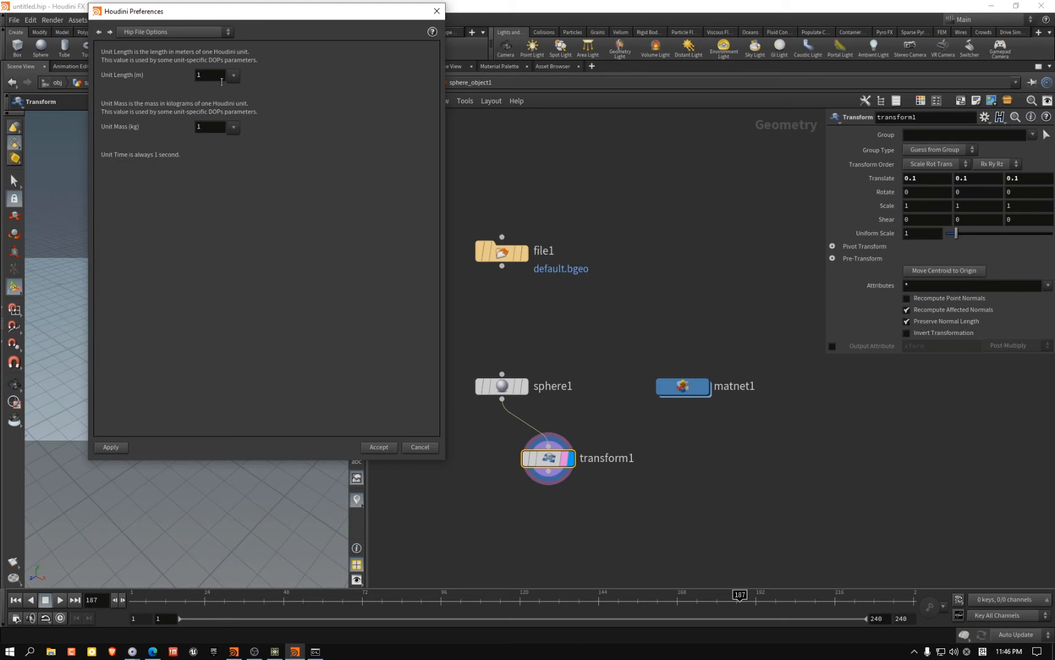
# Examine the available Unit Length choices and compare them with the Transform node's Translate values
pyautogui.click(234, 75)
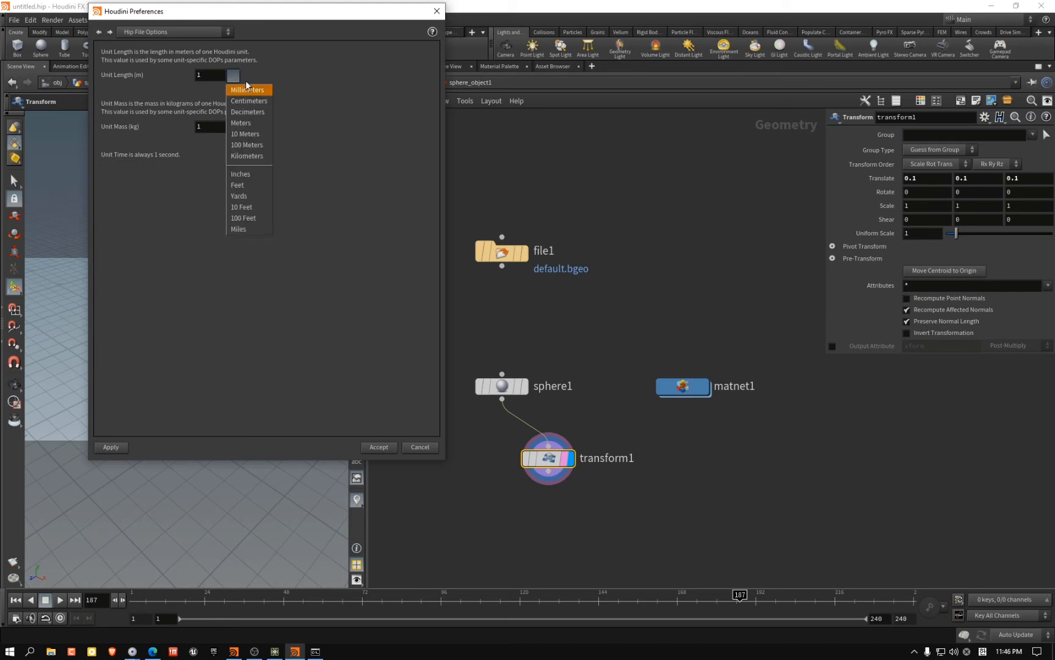
pyautogui.click(239, 72)
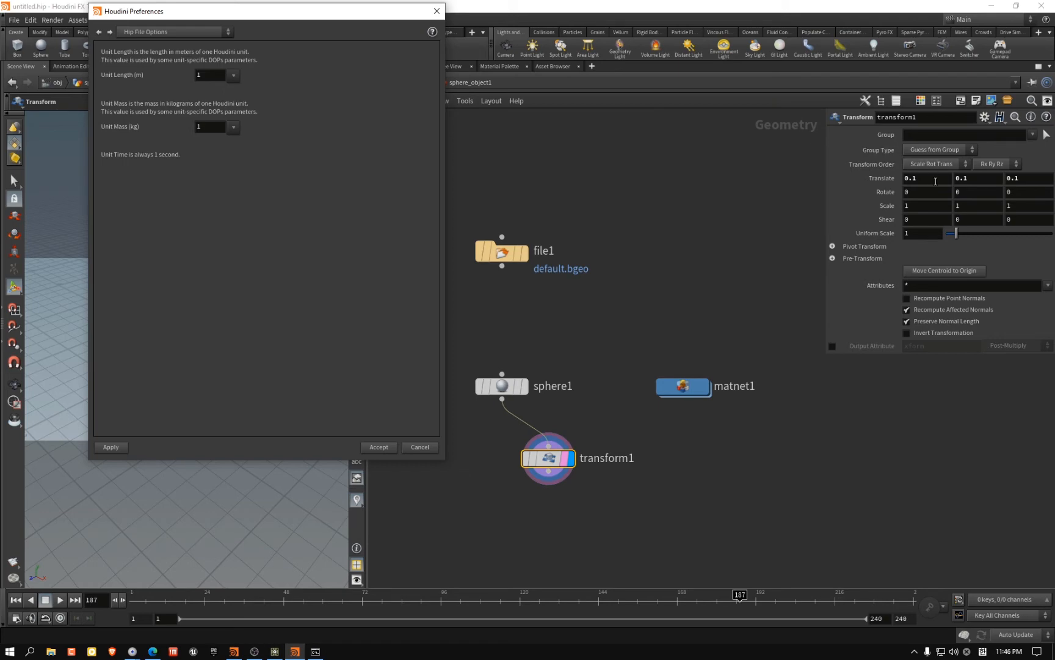
pyautogui.click(657, 185)
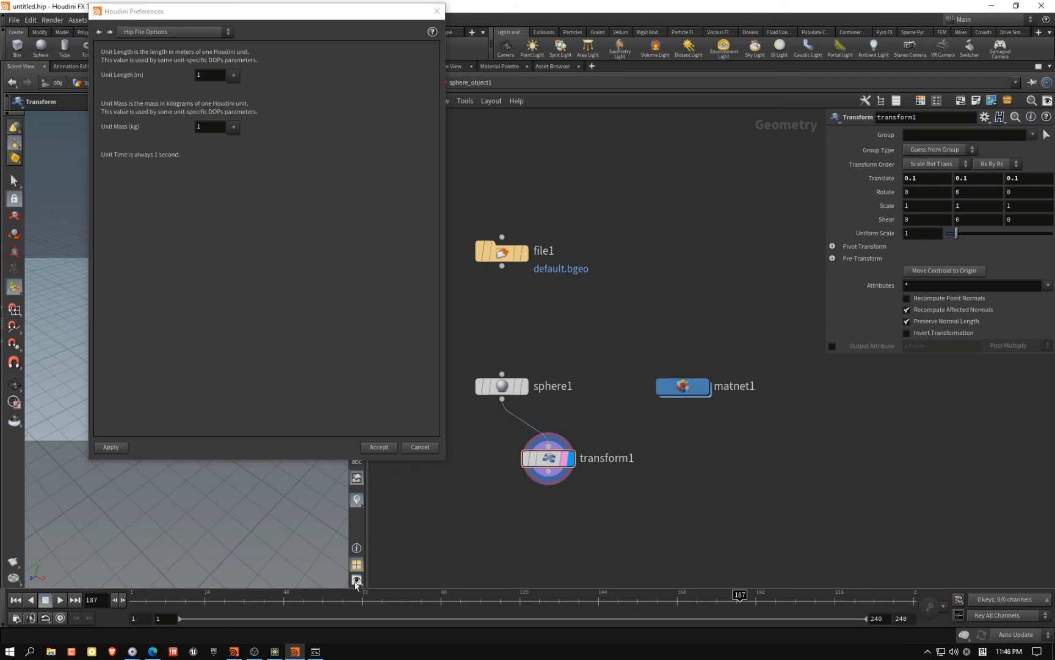
# Return to TouchDesigner and move mousein1 up in the network, closer to transform1
pyautogui.click(273, 653)
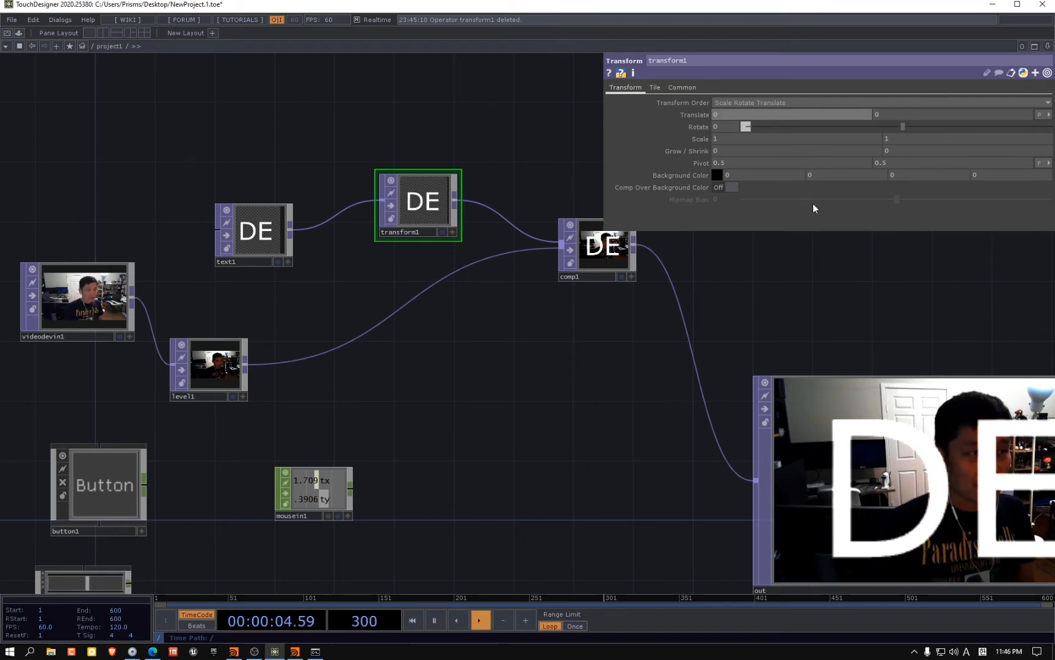
pyautogui.moveTo(523, 421); pyautogui.dragTo(510, 422)
pyautogui.moveTo(289, 502); pyautogui.dragTo(351, 428)
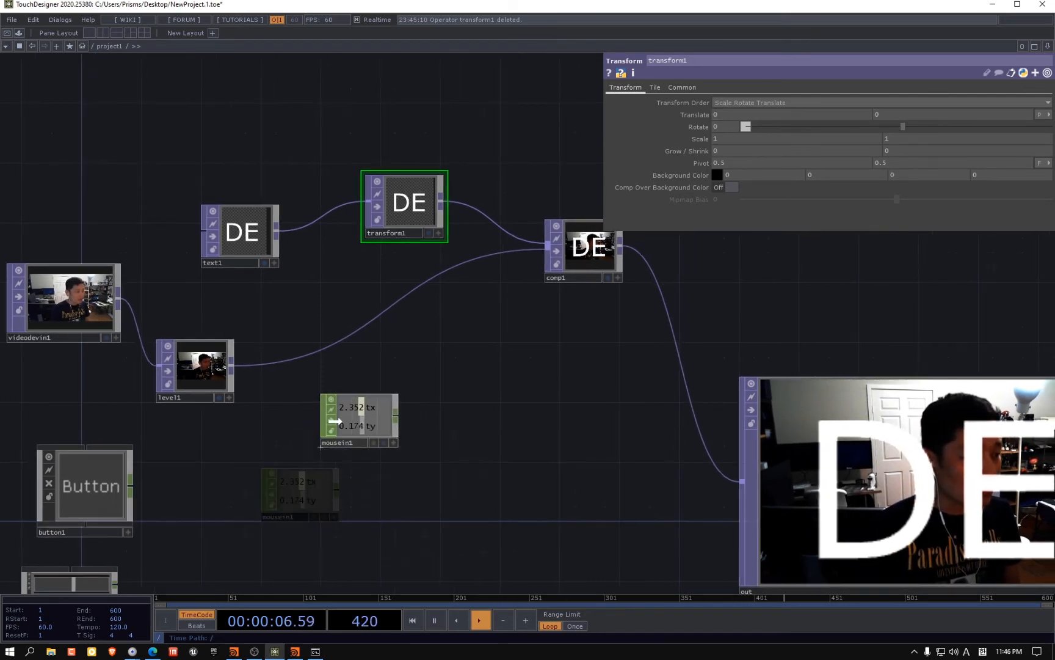
# Move mousein1 slightly right in the network so it sits beneath transform1
pyautogui.scroll(3, 360, 422)
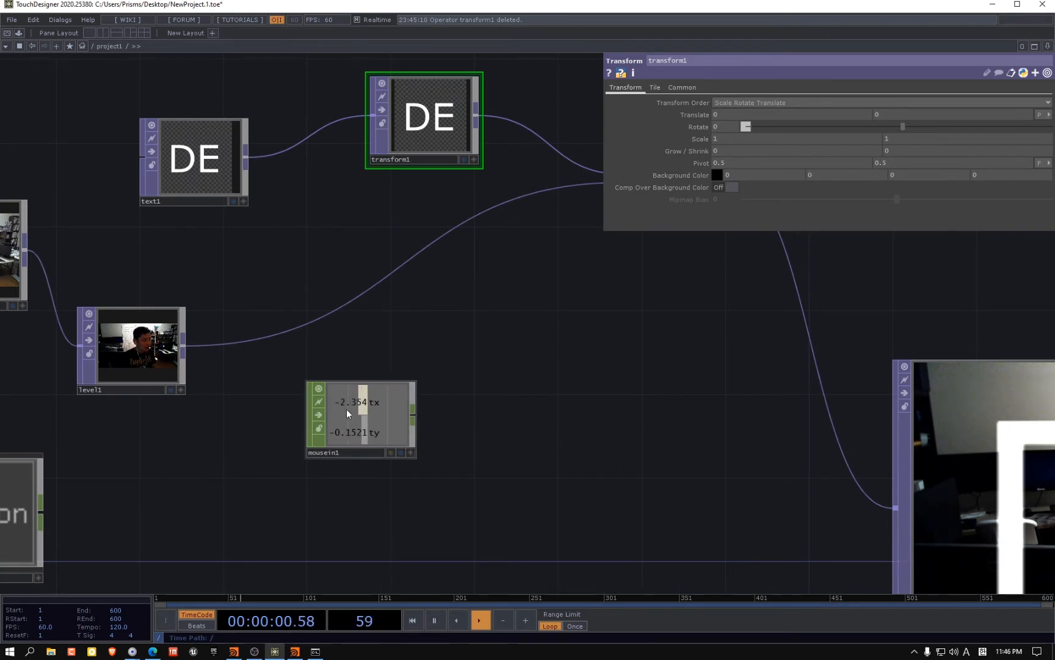
pyautogui.moveTo(556, 400); pyautogui.dragTo(537, 441)
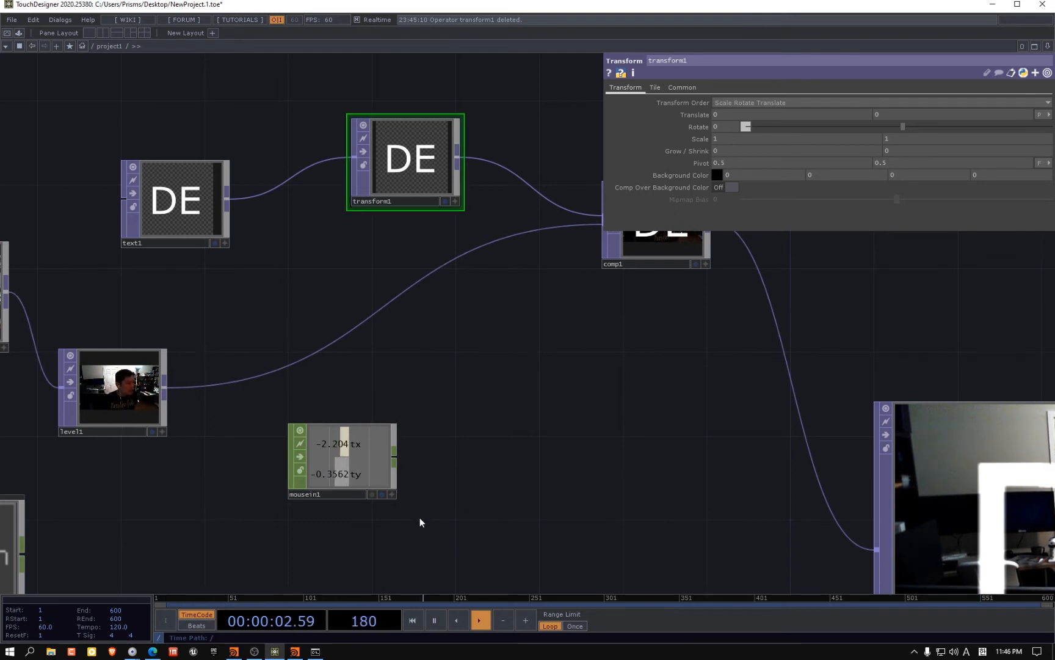
pyautogui.moveTo(360, 466); pyautogui.dragTo(396, 461)
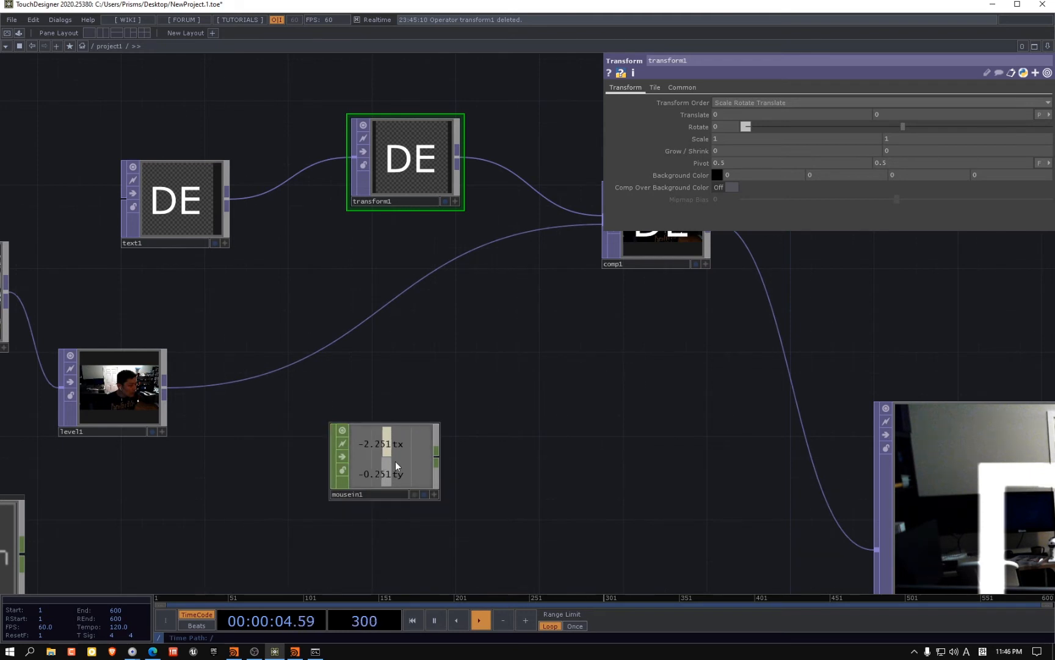
# Activate mousein1's viewer and export its tx and ty channels to Translate X and Y of transform1 using Export CHOP
pyautogui.click(435, 495)
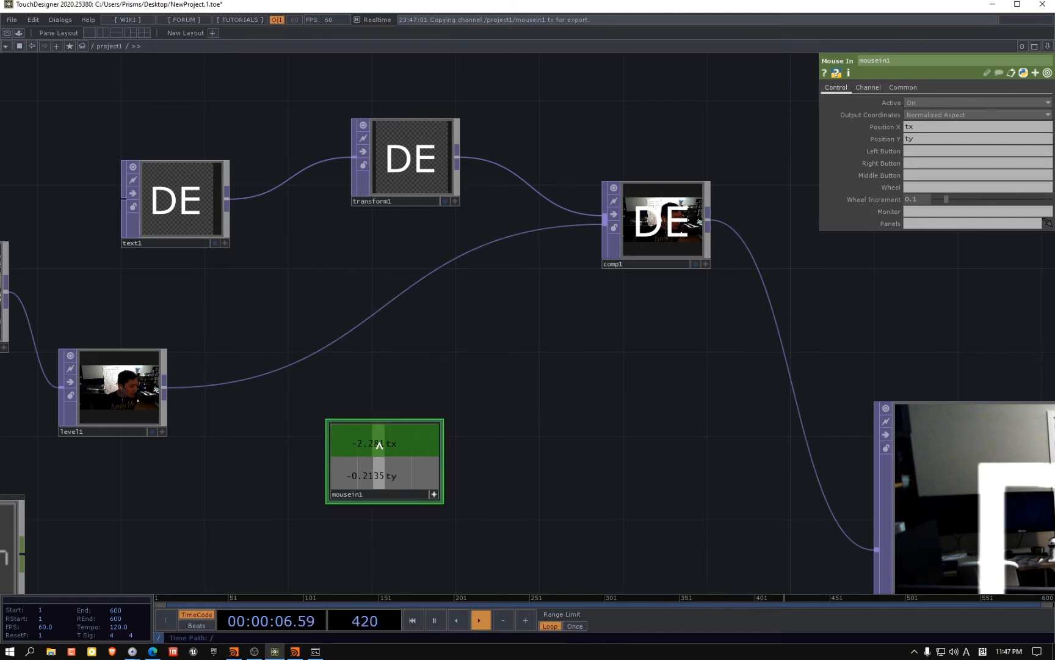
pyautogui.moveTo(379, 444); pyautogui.dragTo(506, 410)
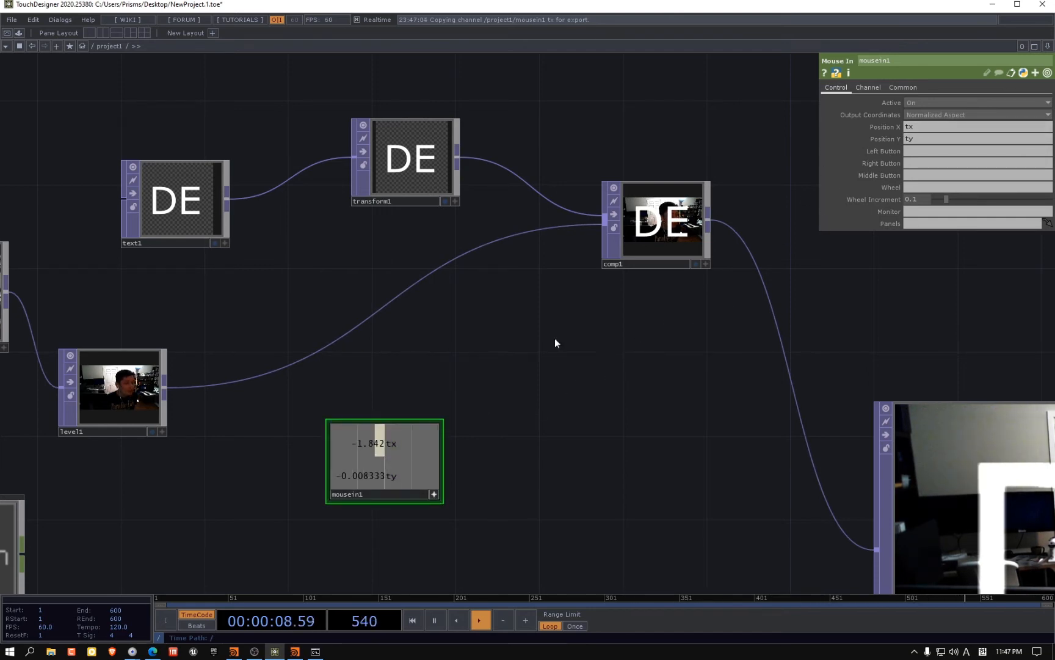
pyautogui.click(411, 165)
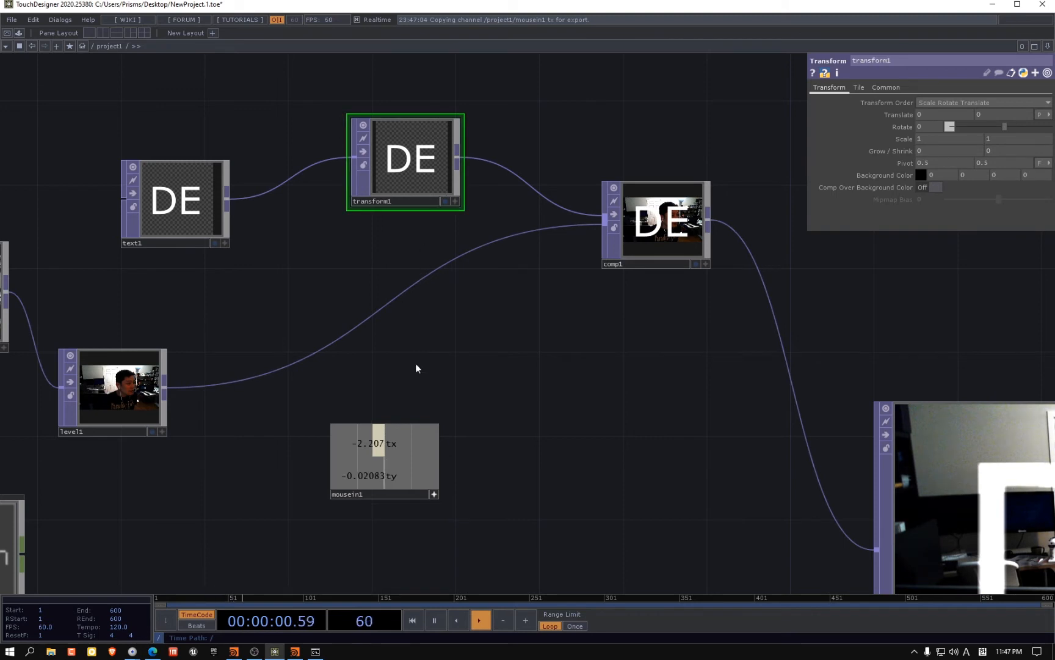
pyautogui.moveTo(380, 450); pyautogui.dragTo(945, 115)
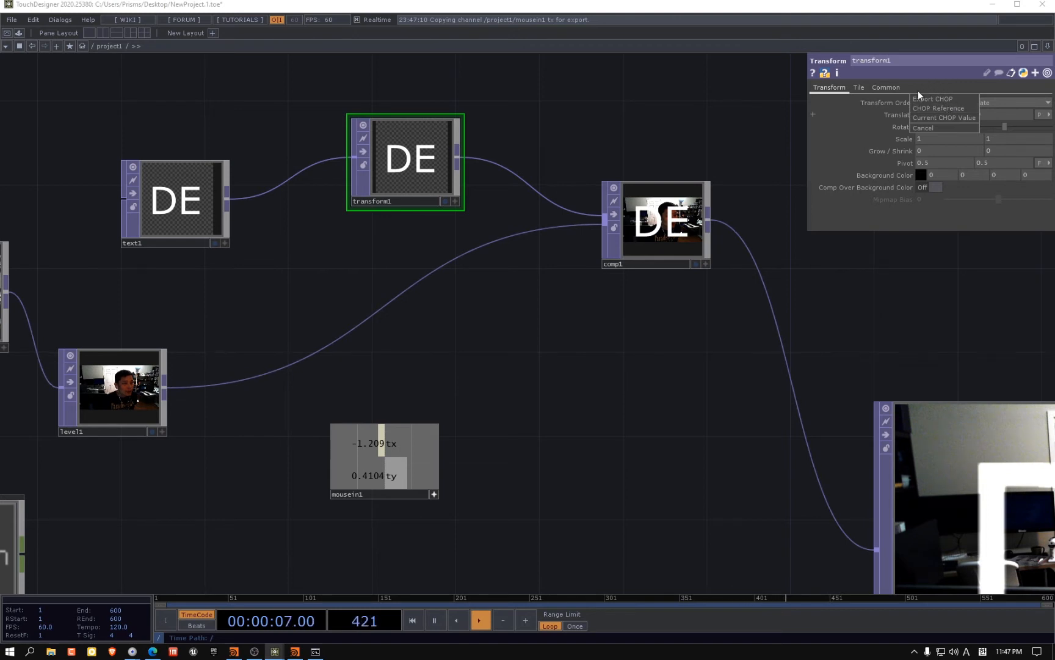
pyautogui.click(926, 99)
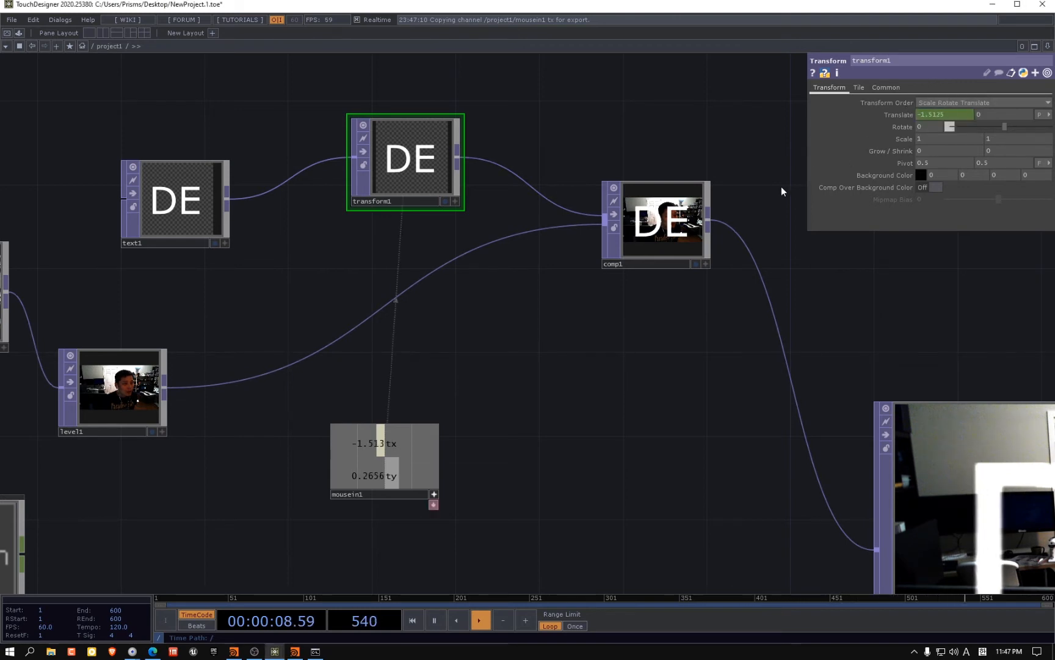
pyautogui.moveTo(805, 143); pyautogui.dragTo(519, 157)
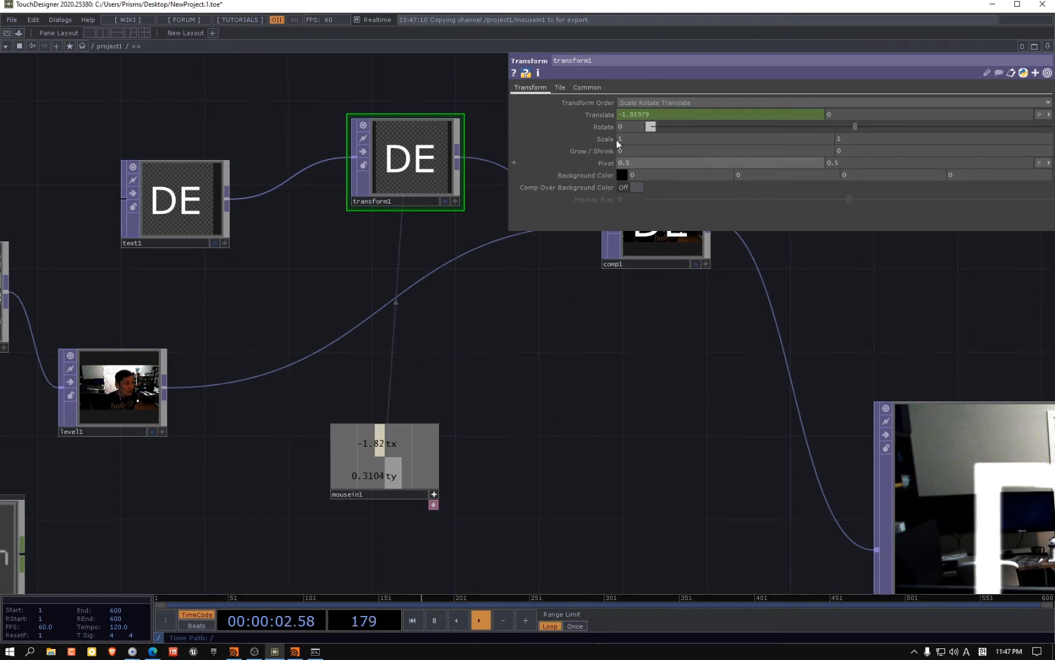
pyautogui.click(604, 113)
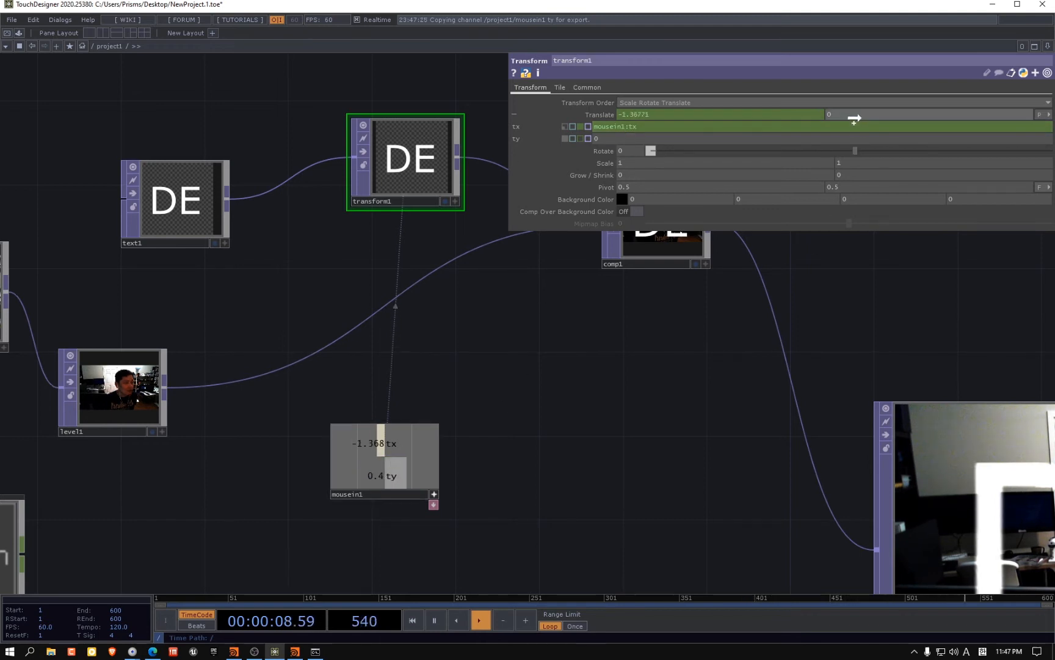
pyautogui.moveTo(854, 116); pyautogui.dragTo(855, 116)
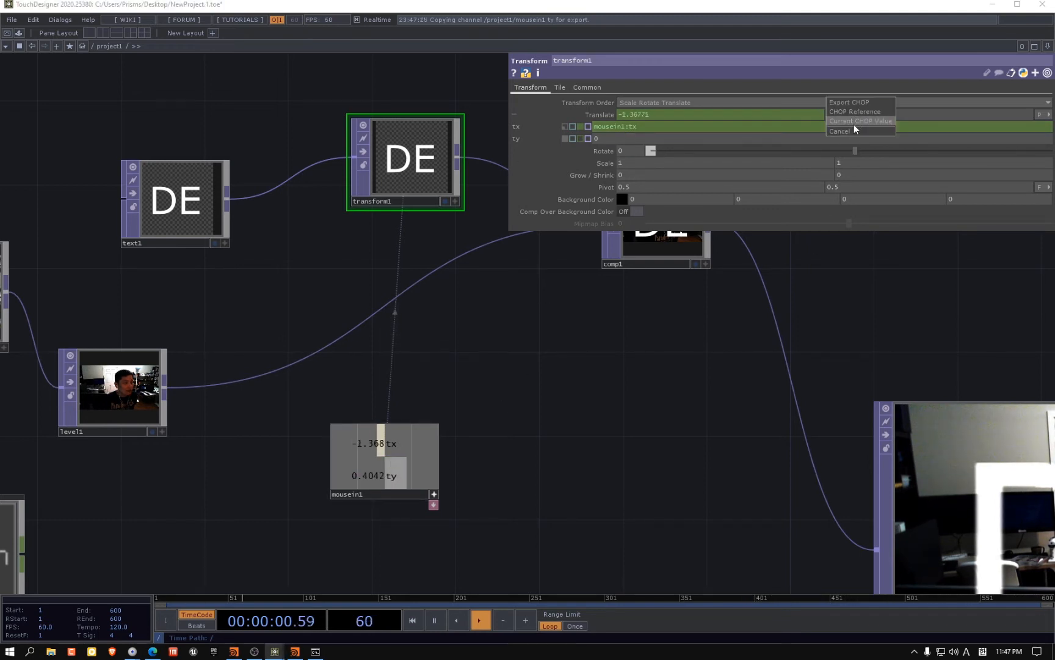
pyautogui.click(858, 105)
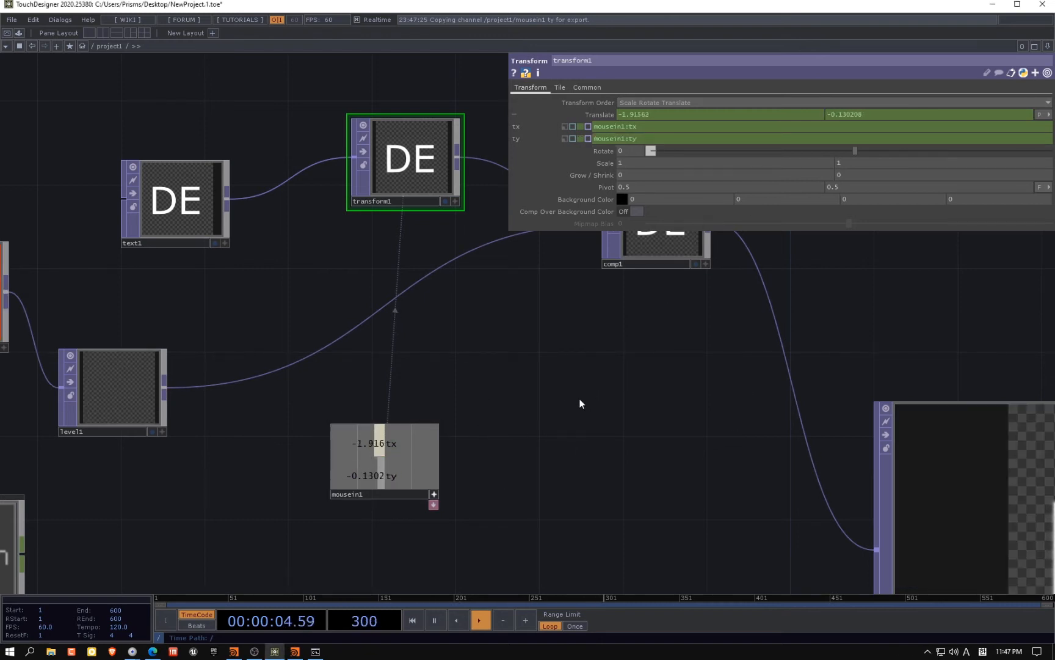
# Preview comp1 as the network background to check the text's movement with the mouse, and turn the background display off
pyautogui.click(673, 245)
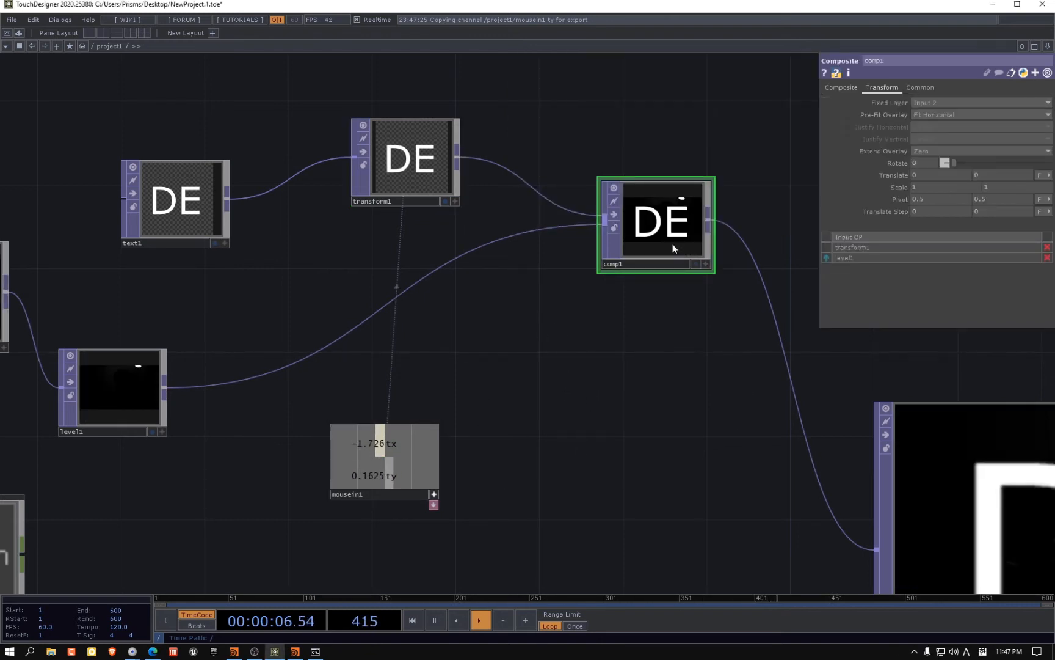
pyautogui.click(695, 264)
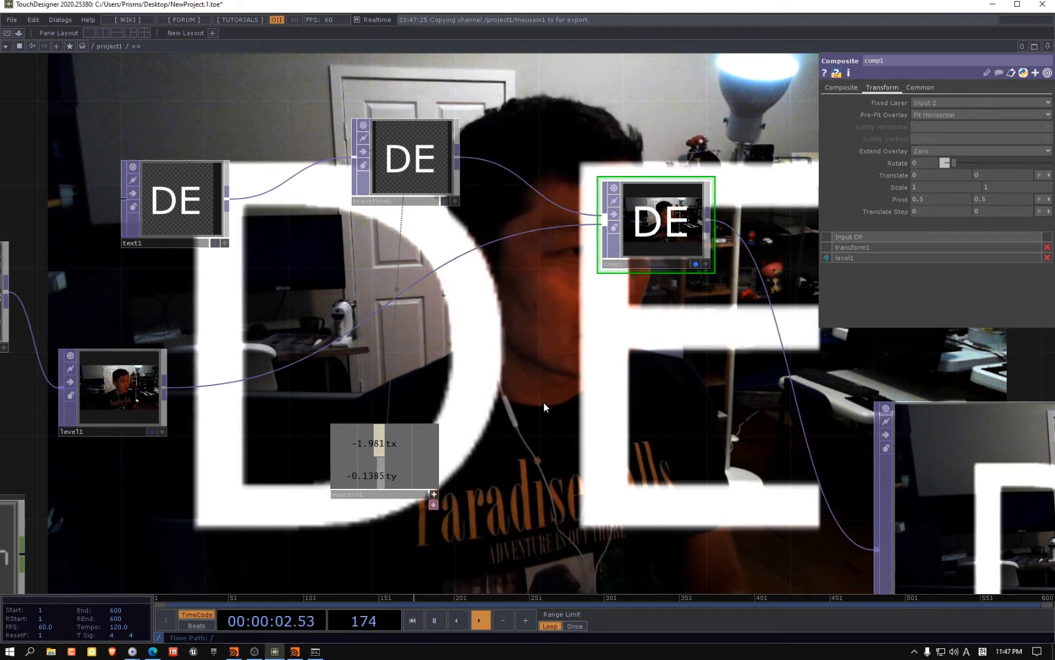
pyautogui.moveTo(625, 338); pyautogui.dragTo(626, 335)
pyautogui.press('d')
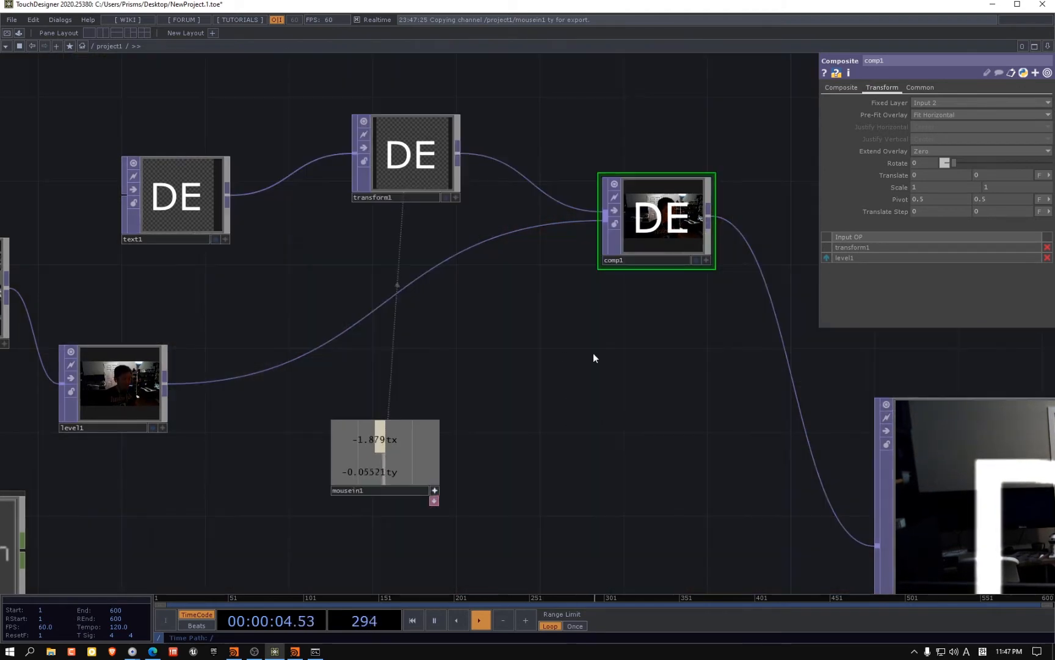
# Deactivate mousein1's viewer and add a Math CHOP connected to its output
pyautogui.click(439, 496)
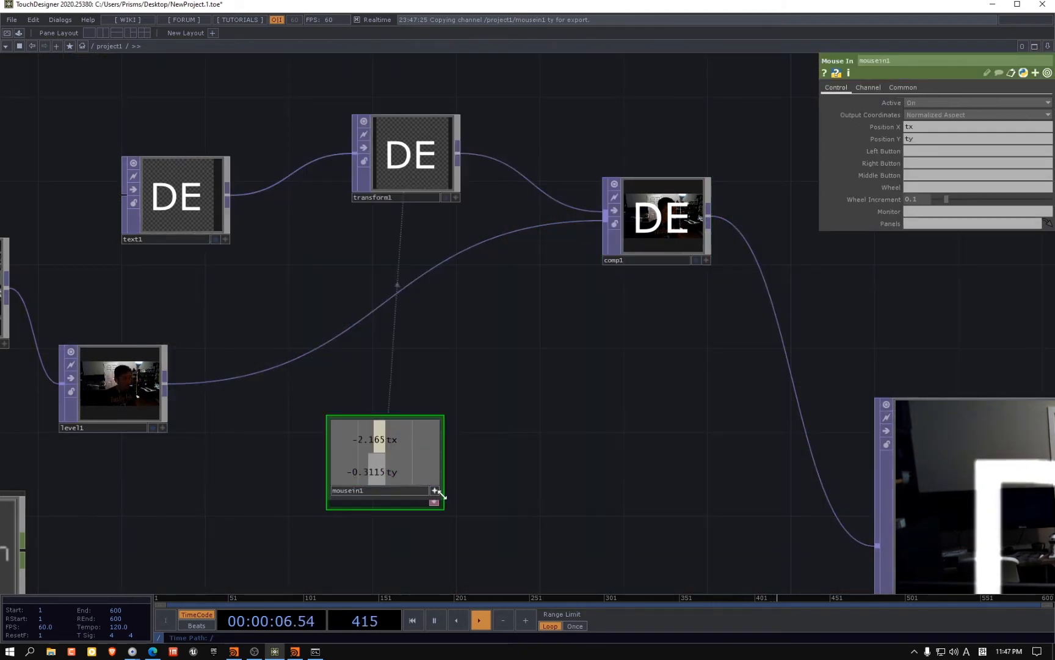
pyautogui.rightClick(438, 455)
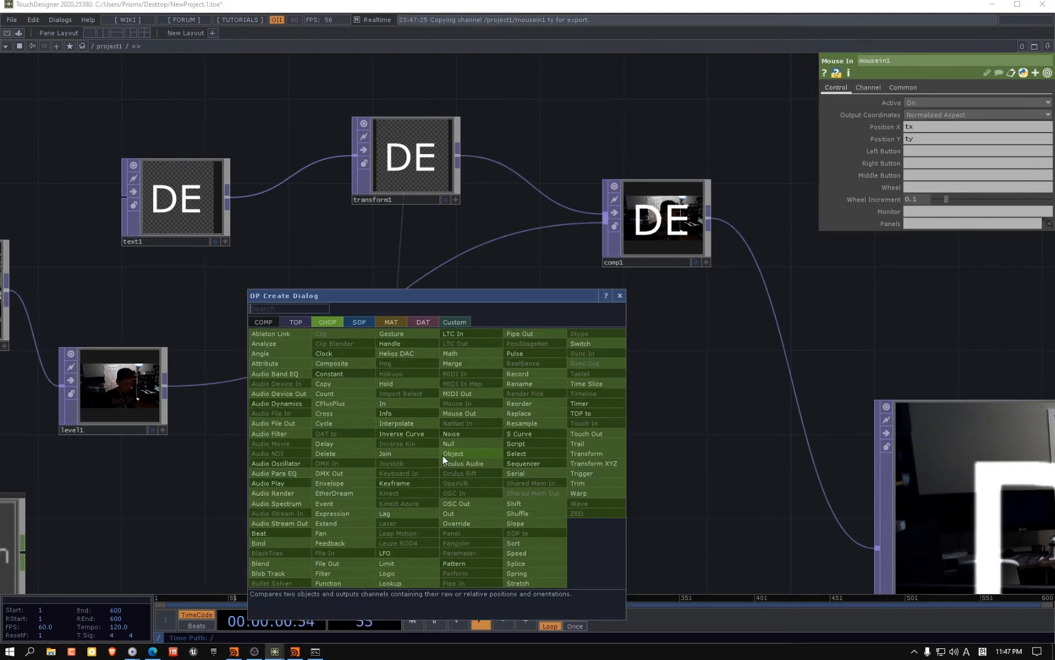
pyautogui.write('math')
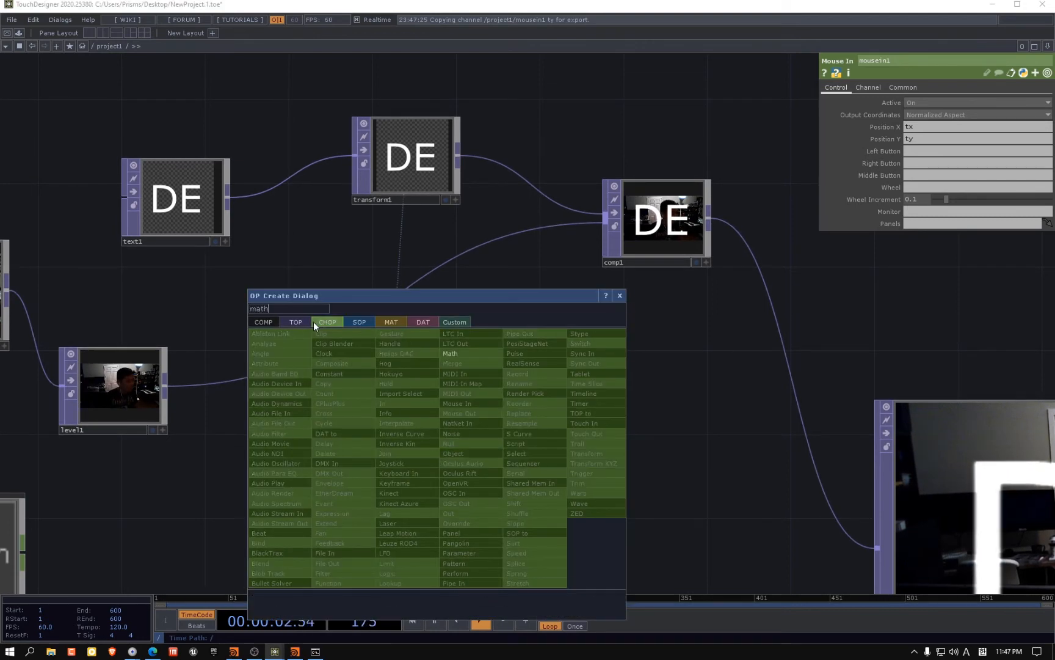
pyautogui.click(473, 356)
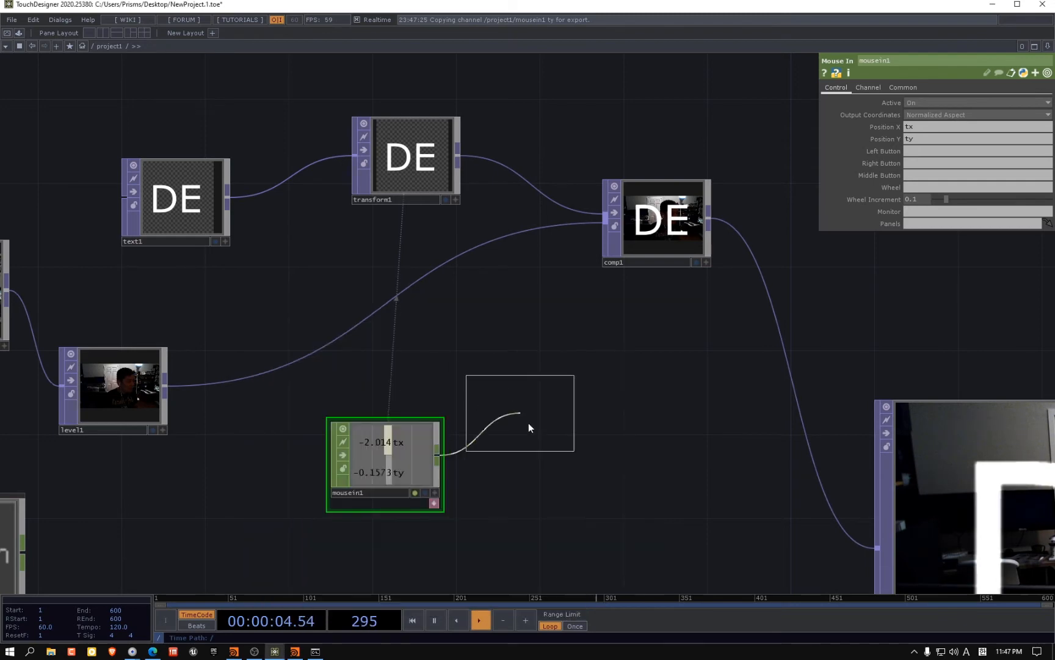
pyautogui.click(601, 465)
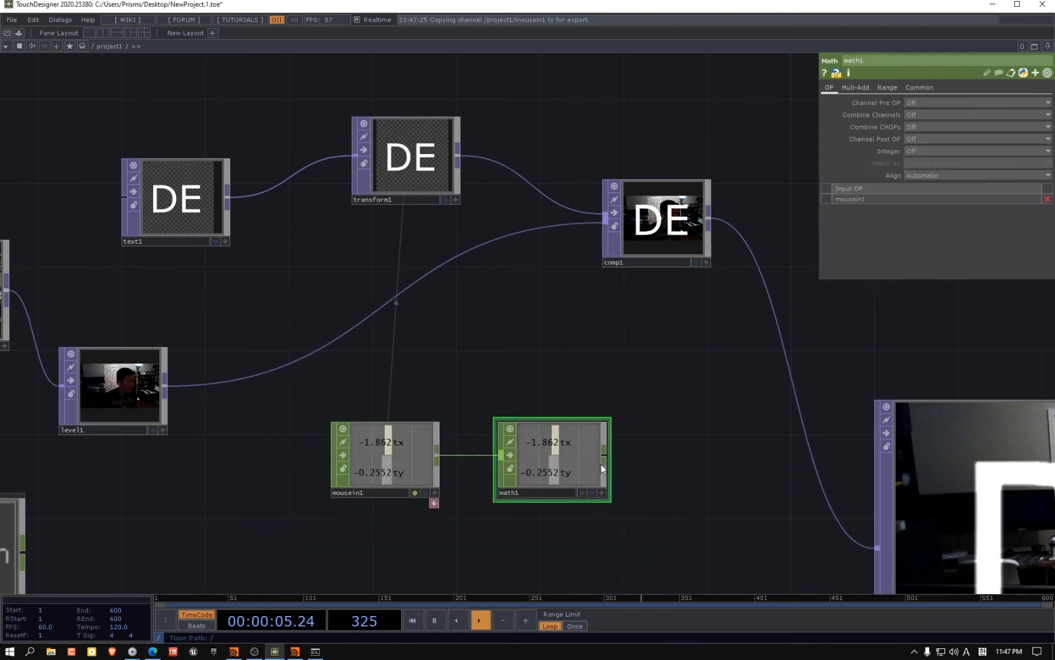
# Set the Multiply value of math1 to 10
pyautogui.click(862, 87)
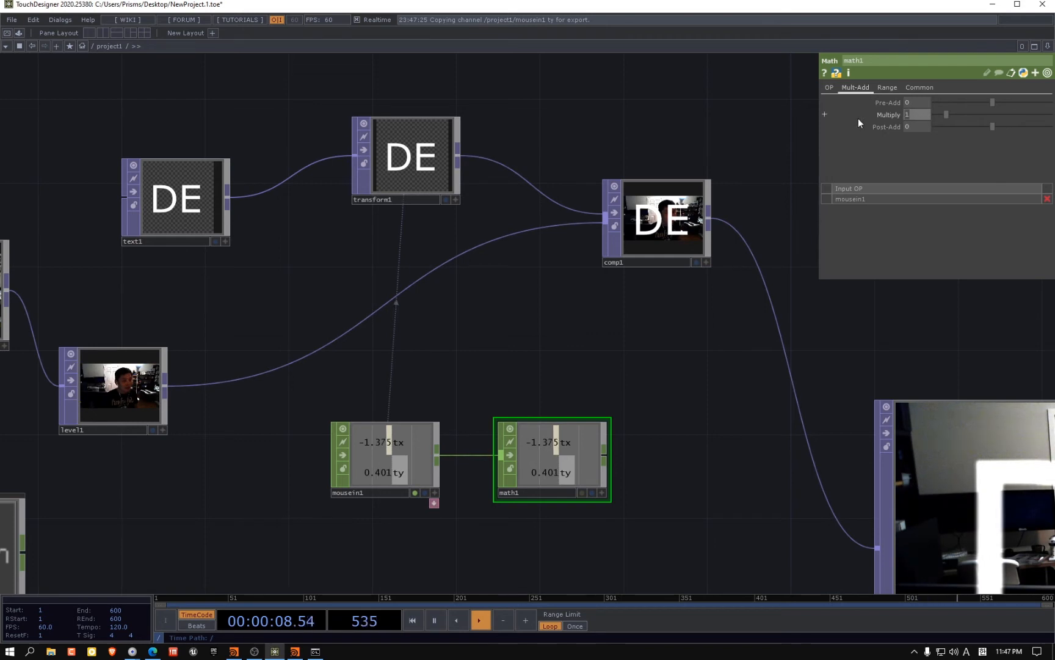
pyautogui.write('0')
pyautogui.press('Return')
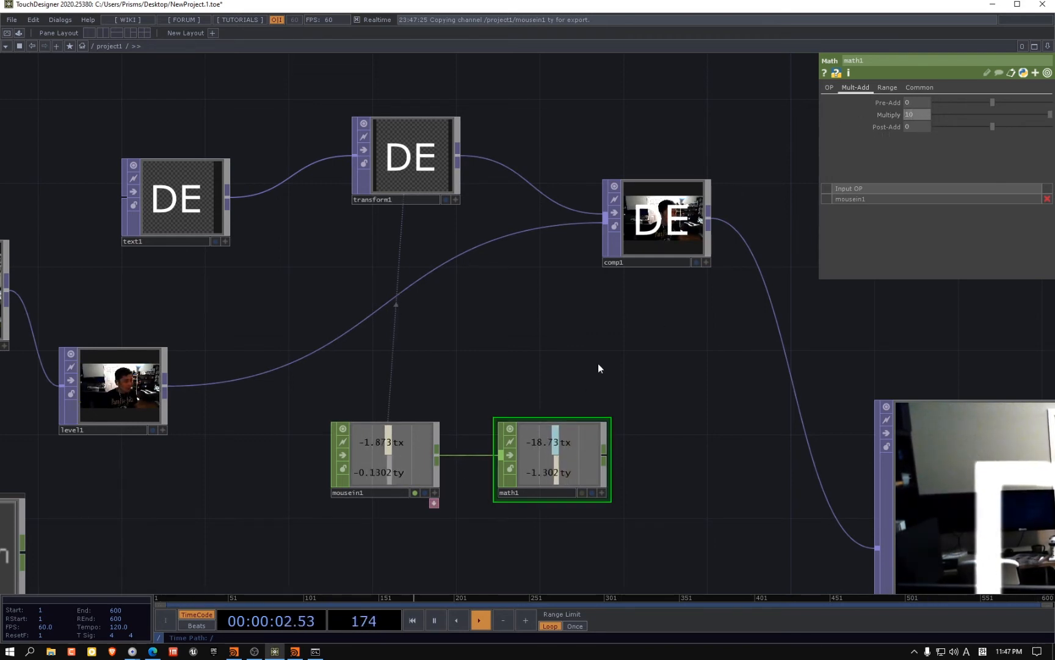
# Export math1's tx and ty channels to transform1's Translate X and Y, replacing the direct mousein1 exports
pyautogui.click(433, 160)
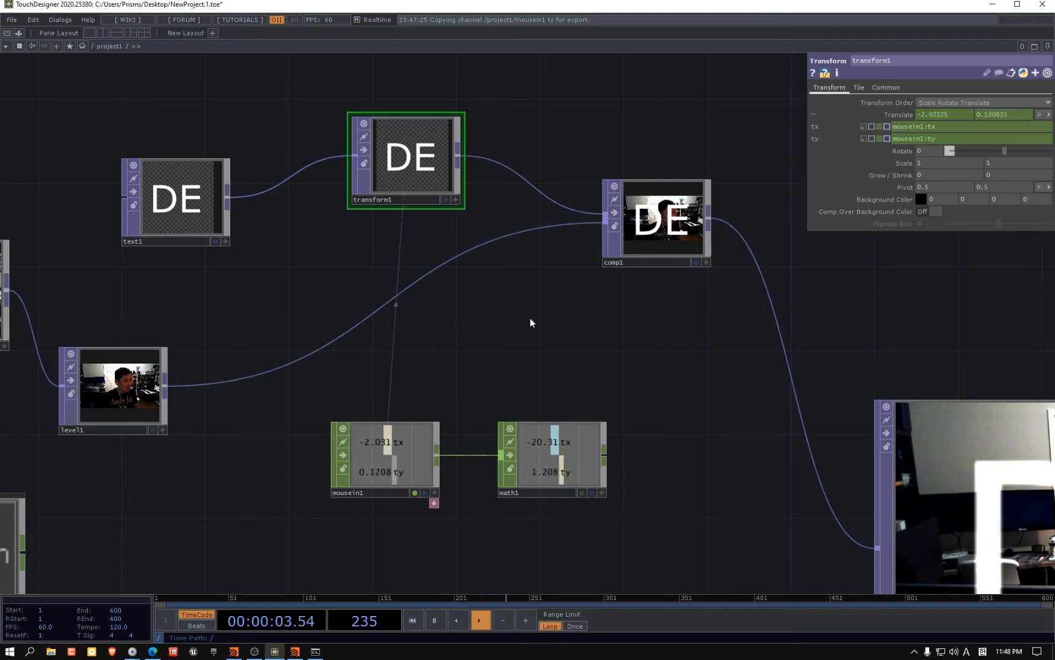
pyautogui.click(602, 496)
pyautogui.moveTo(546, 442); pyautogui.dragTo(926, 118)
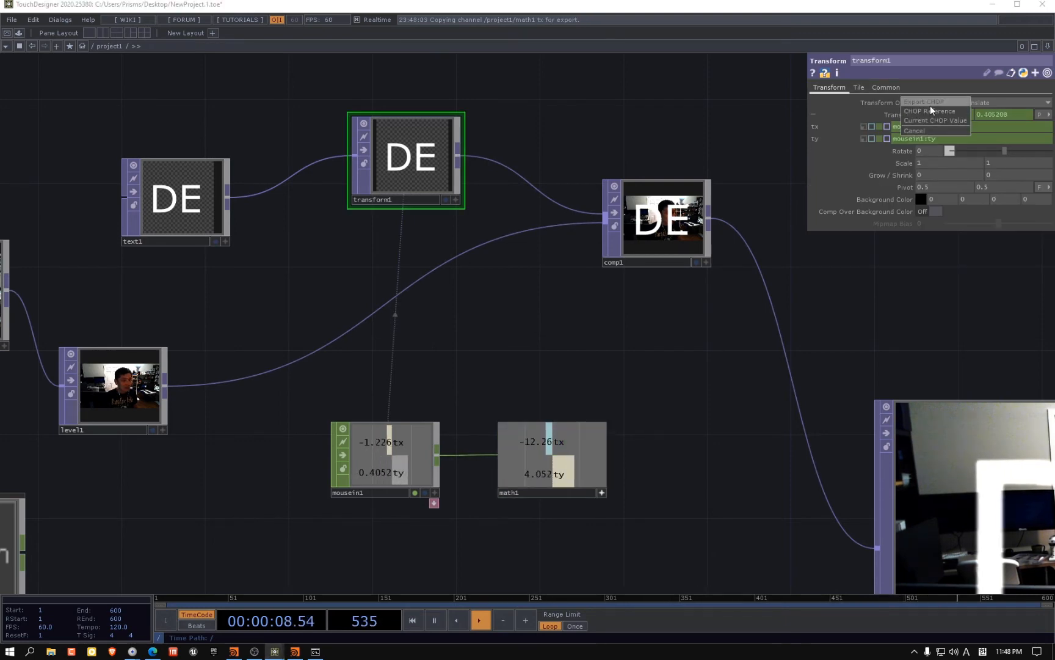
pyautogui.click(931, 103)
pyautogui.moveTo(556, 475); pyautogui.dragTo(990, 114)
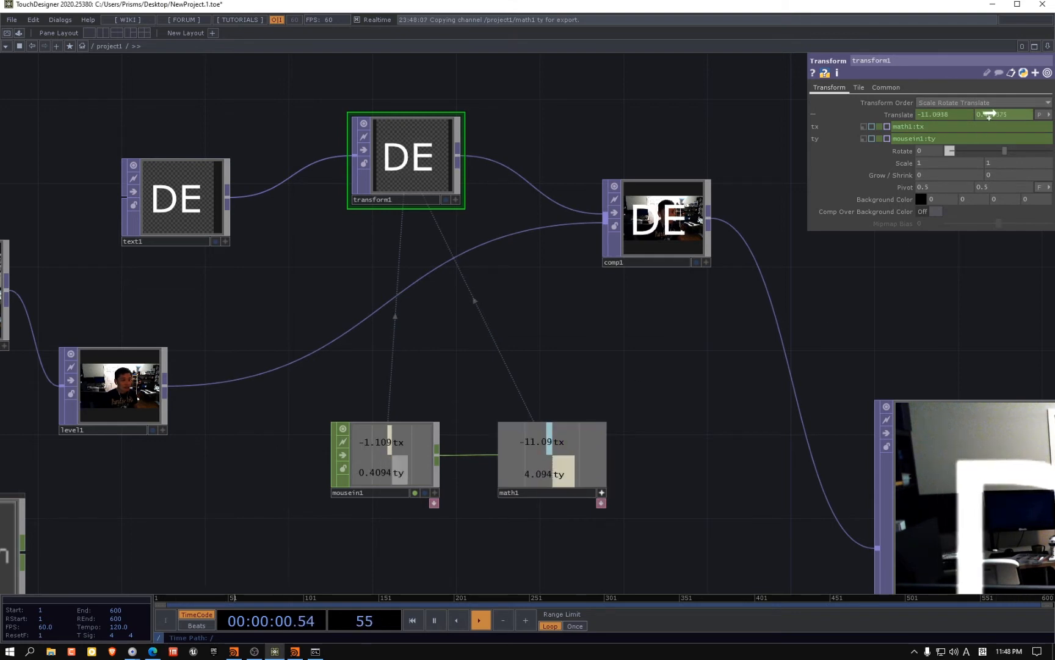
pyautogui.click(991, 100)
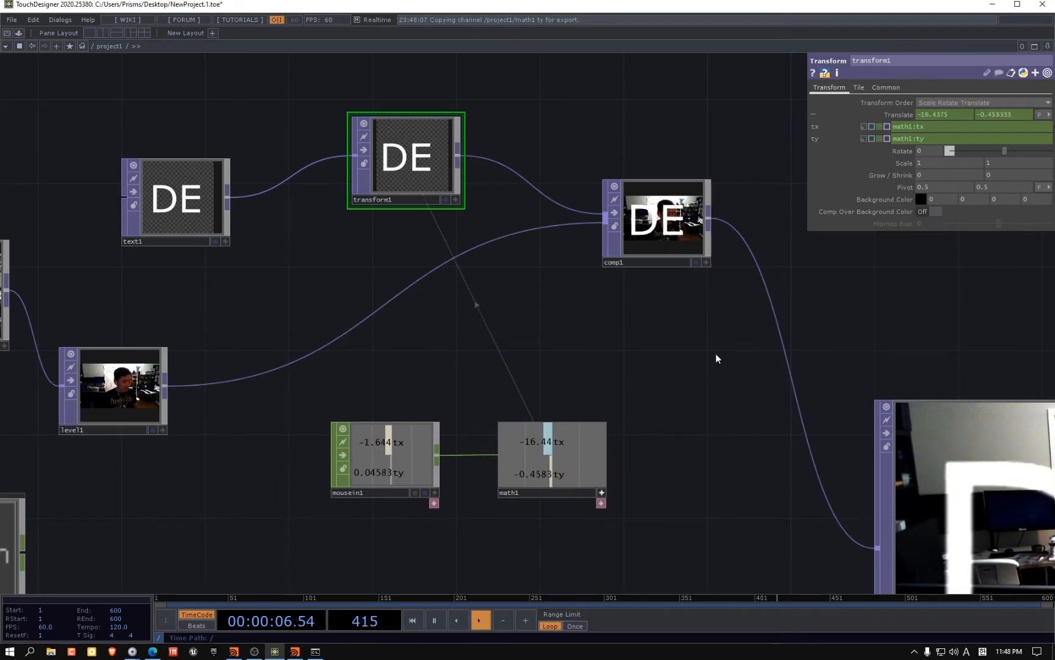
# Test the mouse-driven text movement in perform mode and return to the network editor
pyautogui.press('F1')
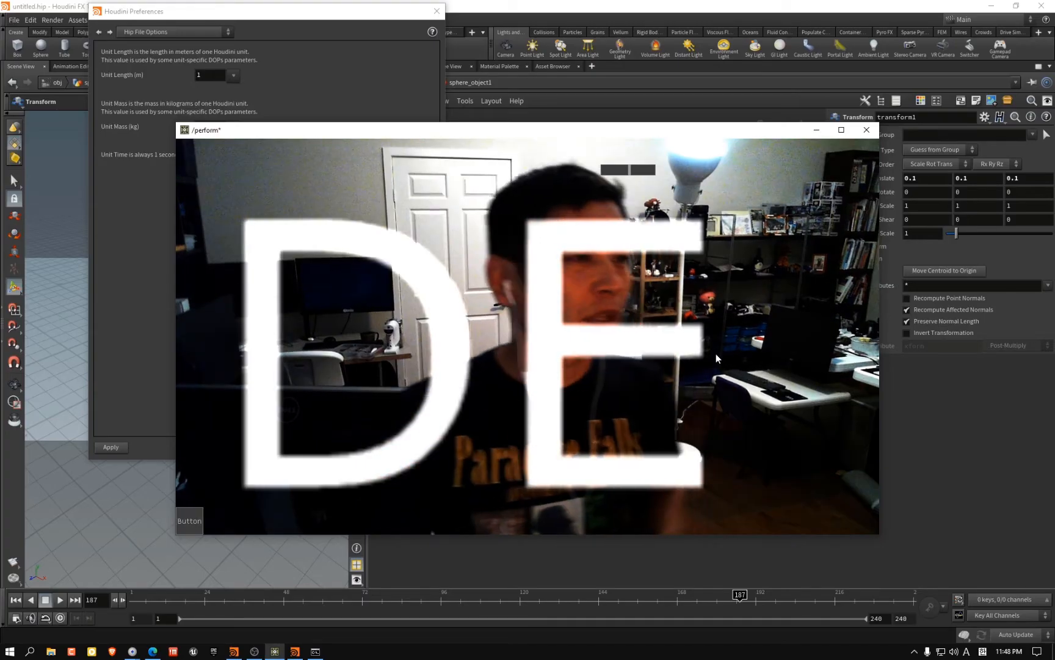
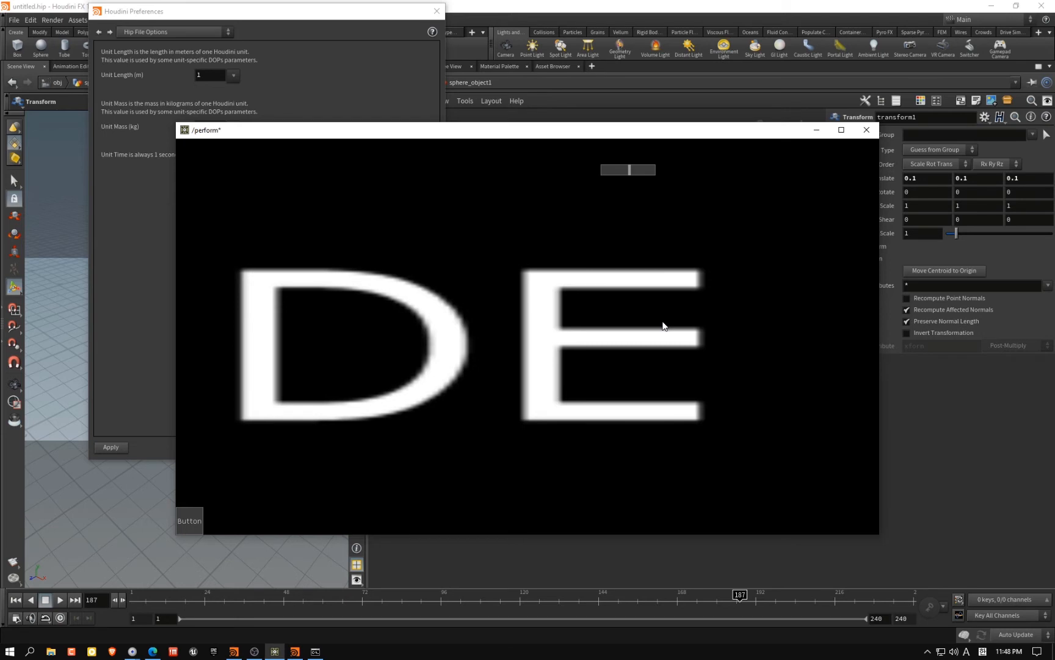
pyautogui.press('Escape')
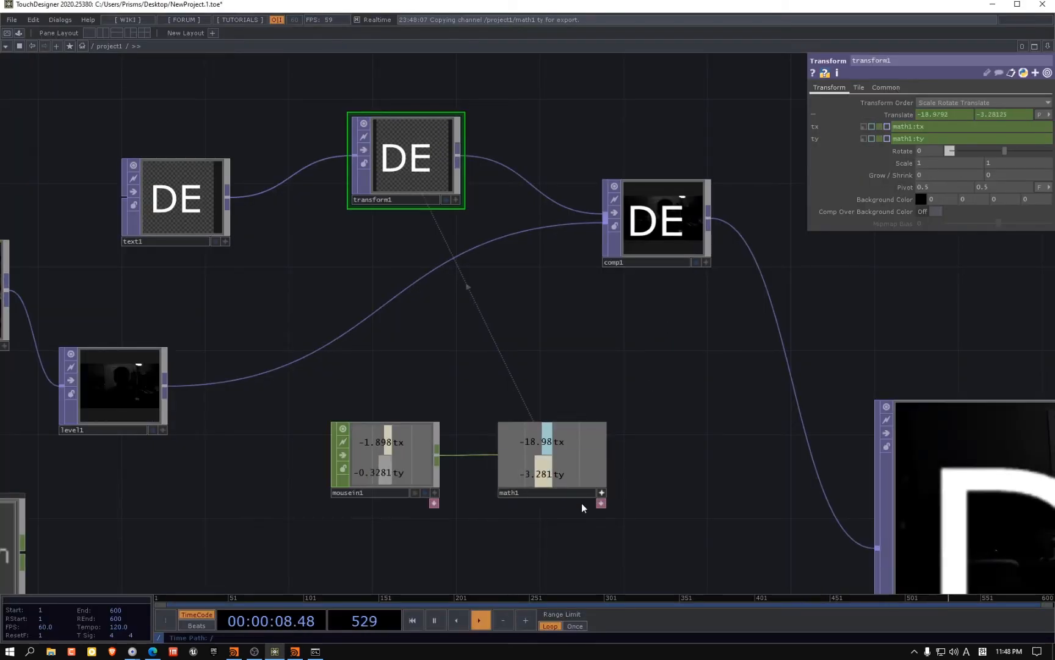
# Deactivate math1's viewer and space out the network by moving transform1 and comp1 further right
pyautogui.click(601, 494)
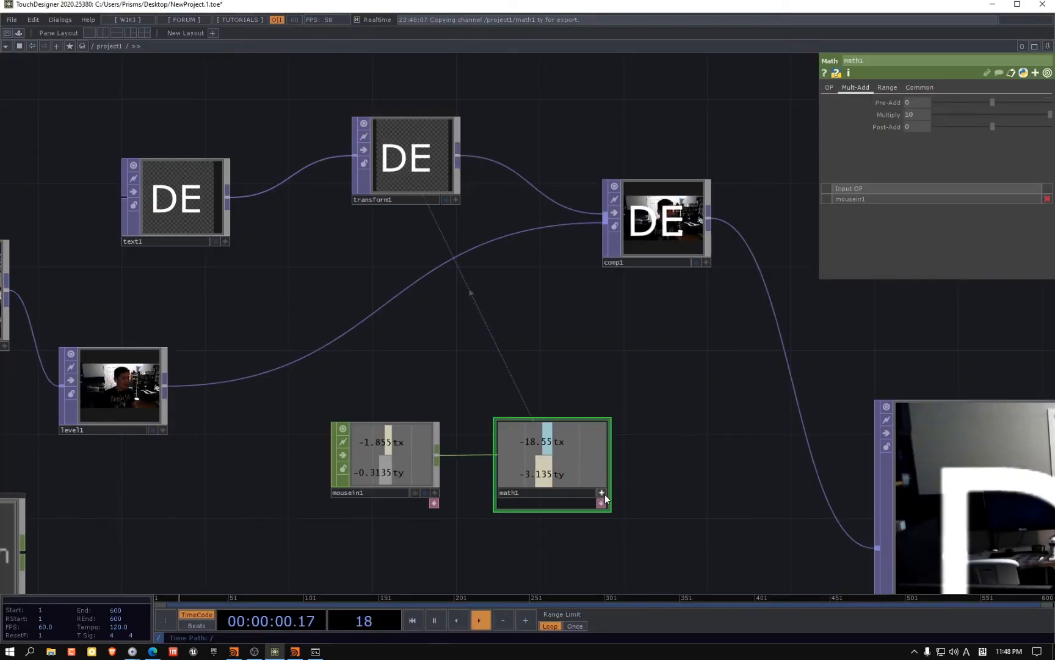
pyautogui.click(437, 494)
pyautogui.scroll(-8, 681, 432)
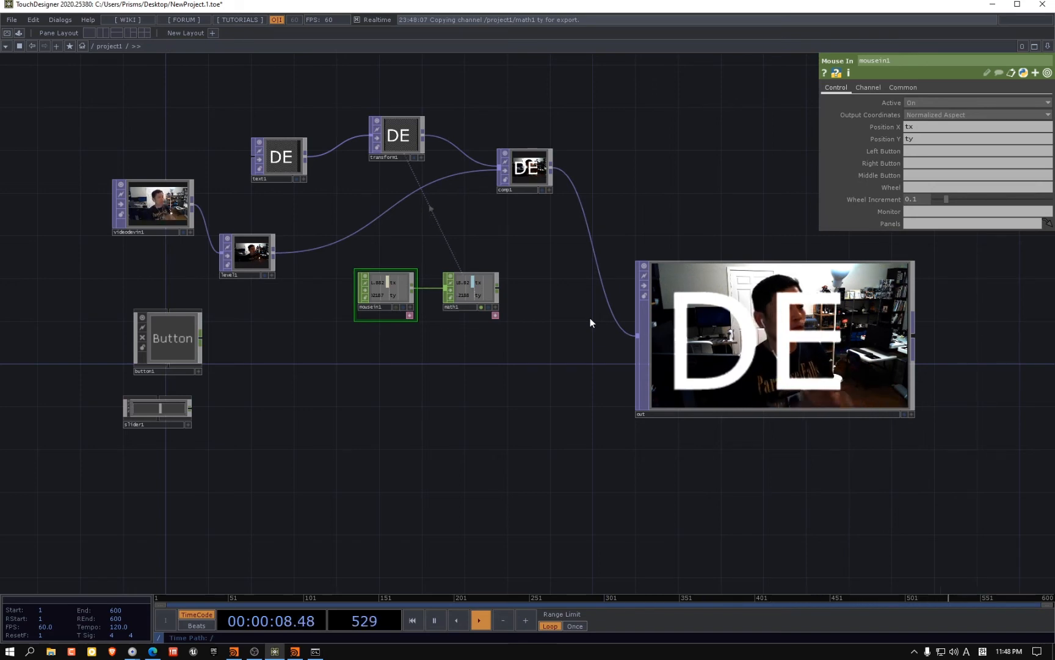
pyautogui.scroll(3, 499, 193)
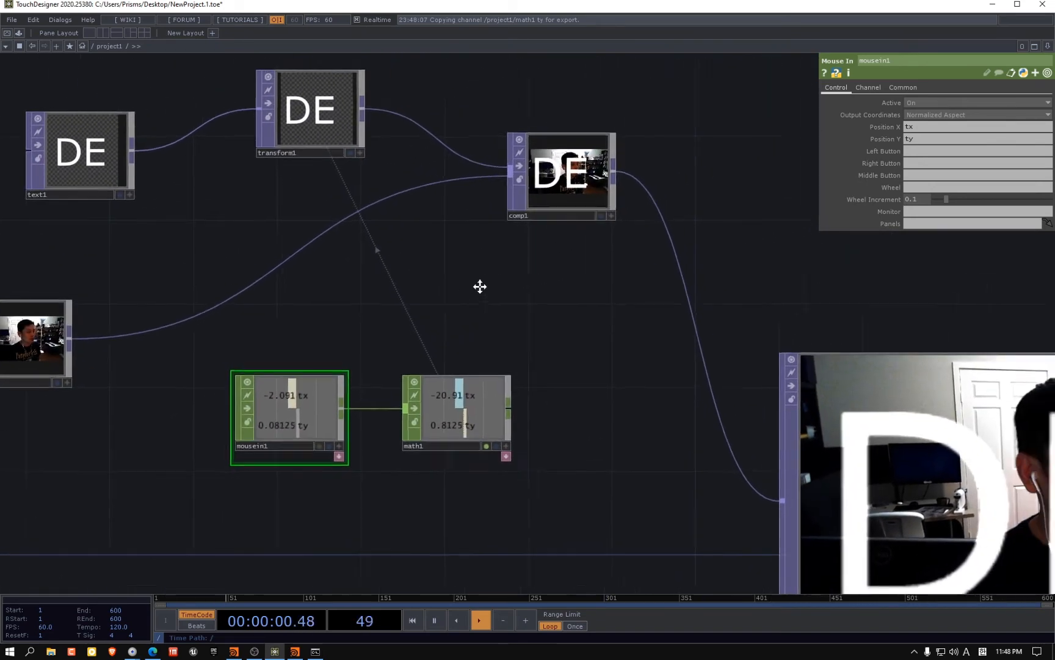
pyautogui.scroll(-2, 526, 232)
pyautogui.moveTo(332, 194); pyautogui.dragTo(393, 192)
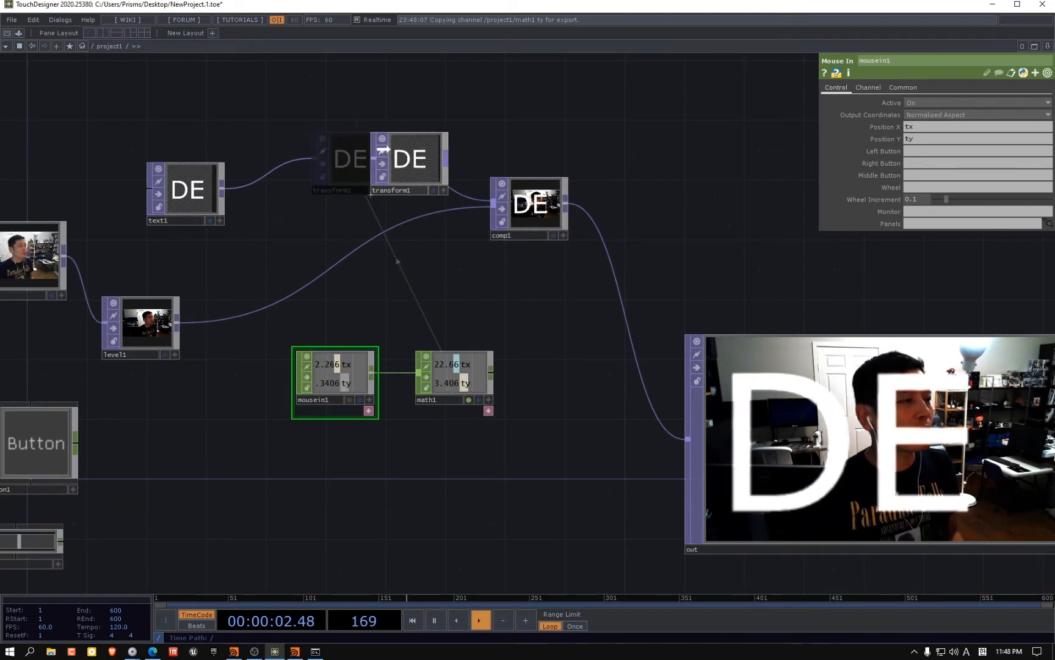
pyautogui.moveTo(445, 309); pyautogui.dragTo(528, 301)
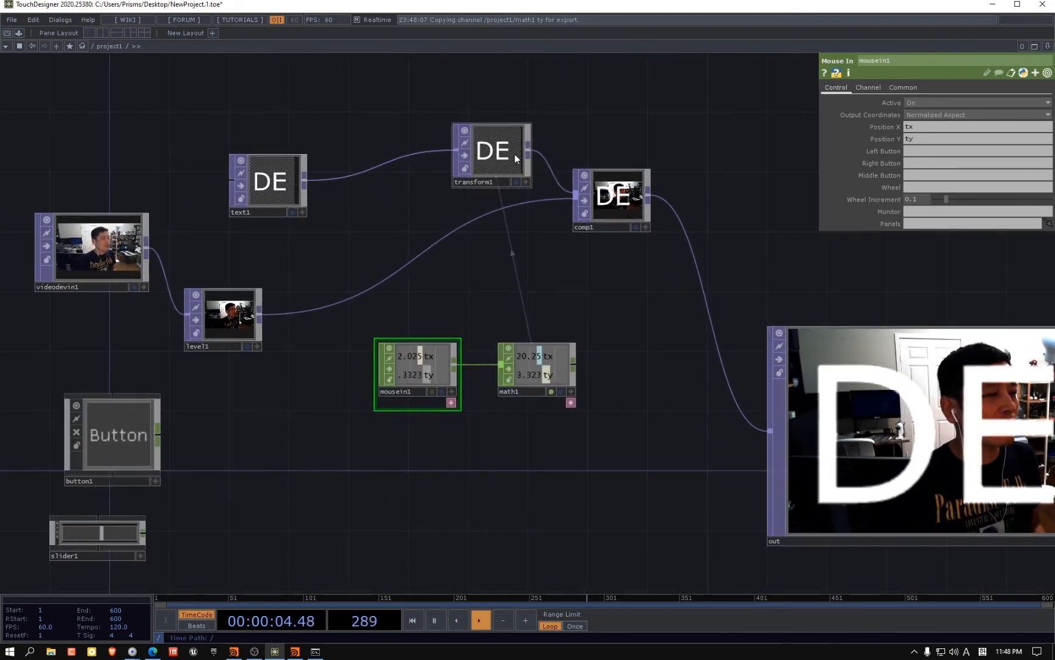
pyautogui.moveTo(623, 297); pyautogui.dragTo(480, 310)
pyautogui.moveTo(455, 240); pyautogui.dragTo(506, 261)
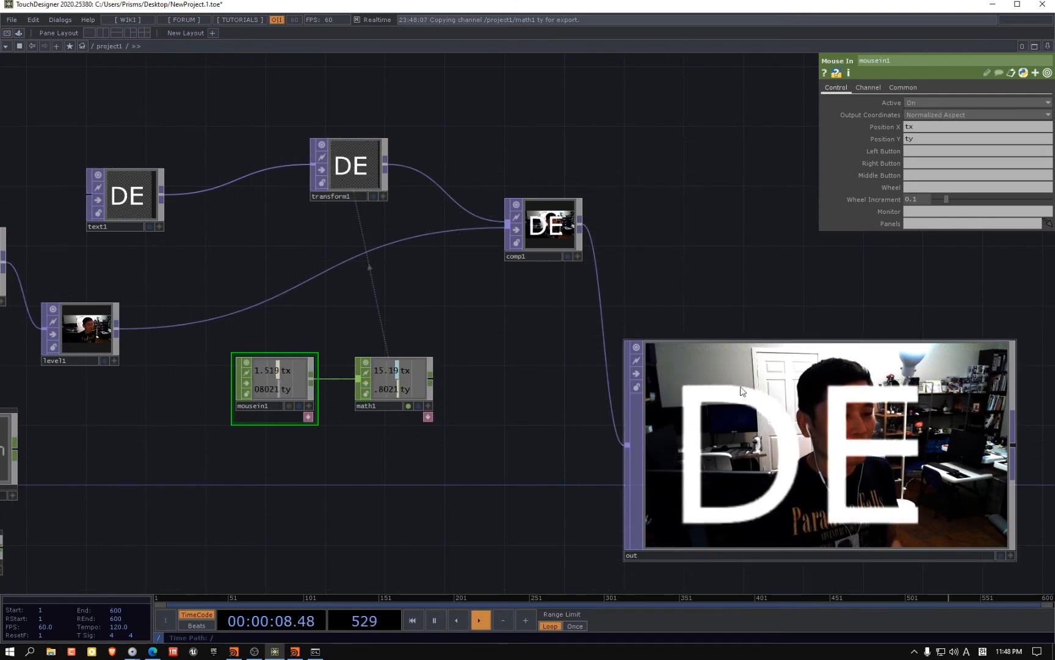
# Move button1 beneath the mousein1 and math1 nodes and shift the out node further right
pyautogui.scroll(-5, 785, 244)
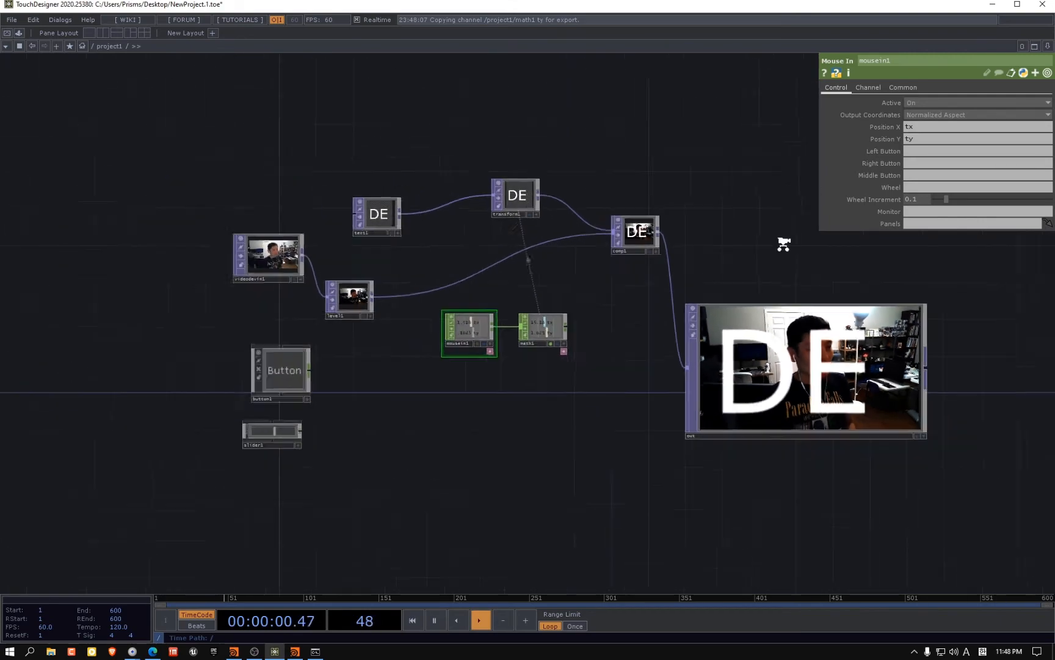
pyautogui.scroll(2, 764, 247)
pyautogui.moveTo(693, 229); pyautogui.dragTo(633, 195)
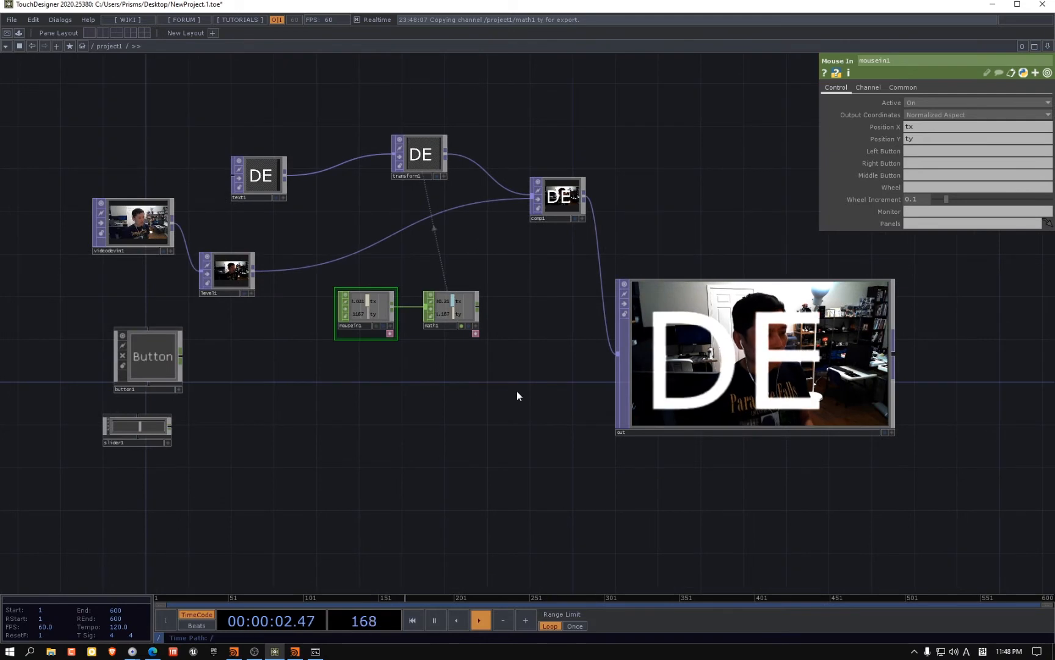
pyautogui.moveTo(149, 372); pyautogui.dragTo(421, 367)
pyautogui.scroll(1, 421, 367)
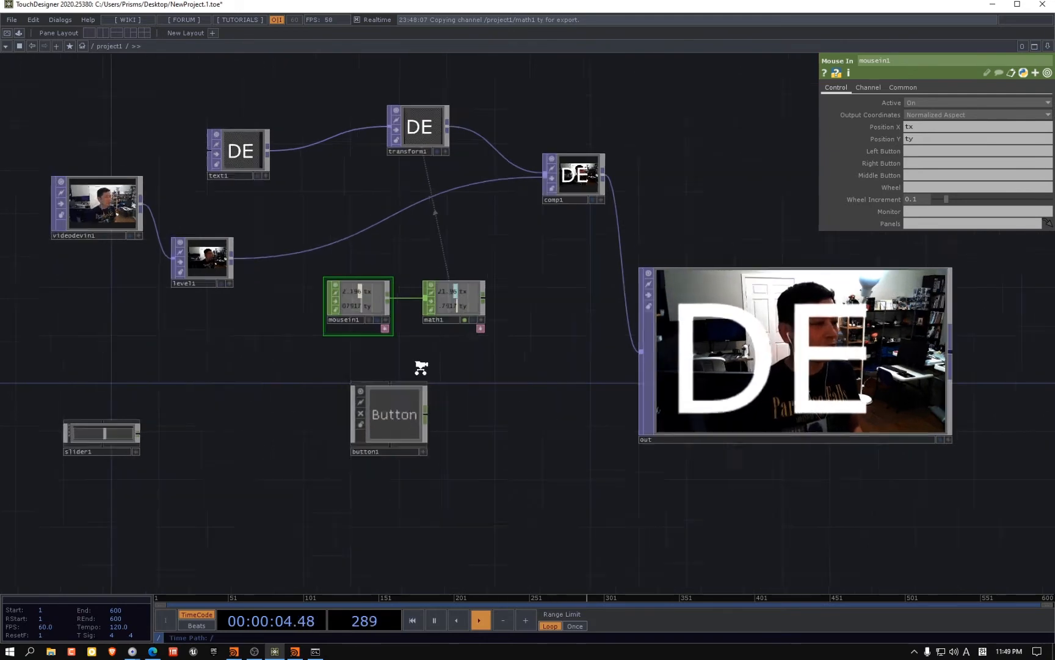
pyautogui.scroll(3, 420, 368)
pyautogui.scroll(-2, 379, 422)
pyautogui.scroll(-2, 537, 385)
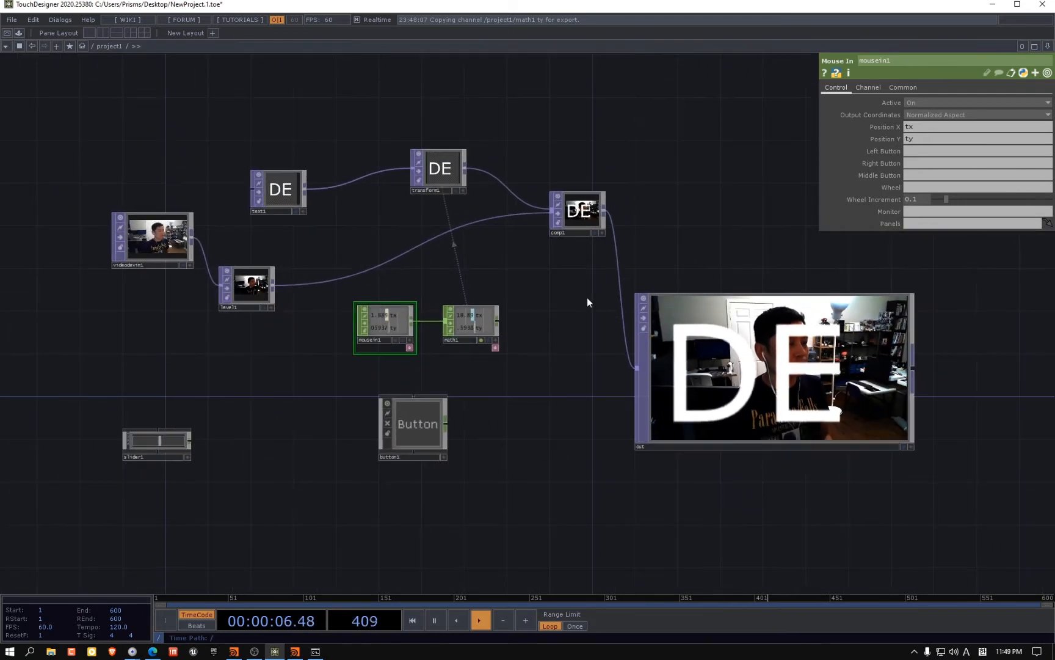
pyautogui.moveTo(587, 297); pyautogui.dragTo(594, 298)
pyautogui.moveTo(657, 367); pyautogui.dragTo(827, 366)
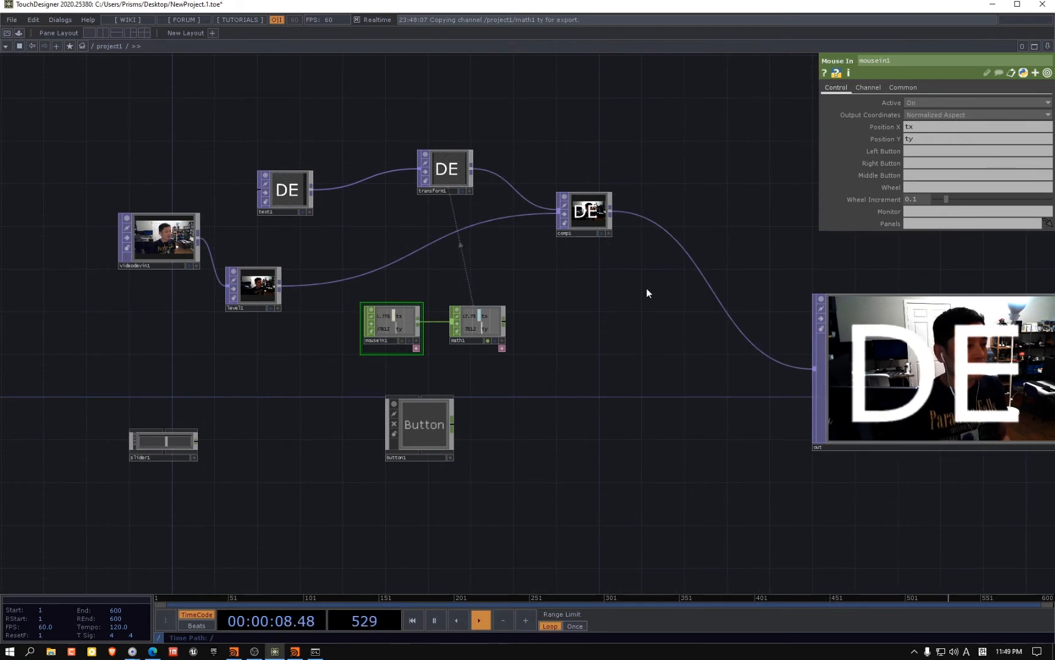
pyautogui.click(428, 429)
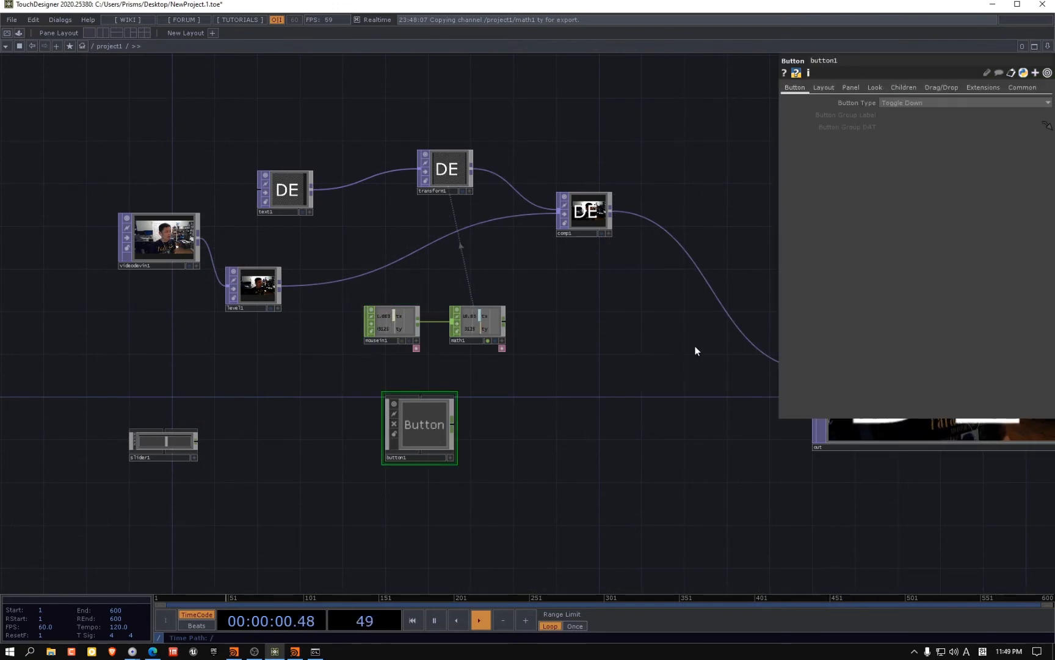
pyautogui.moveTo(695, 347); pyautogui.dragTo(523, 344)
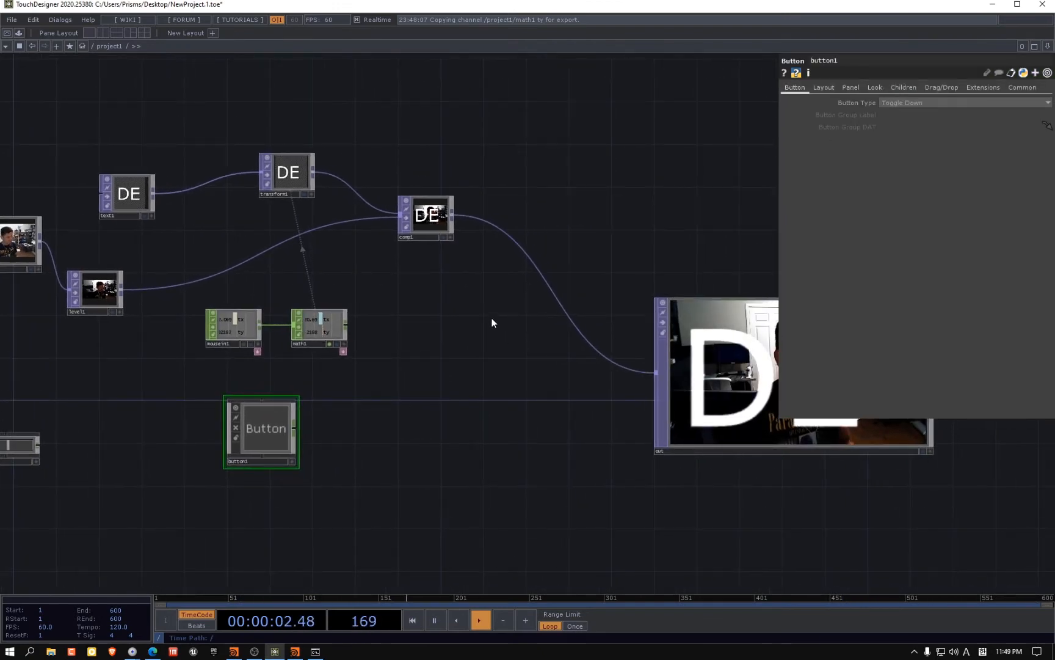
pyautogui.moveTo(492, 289); pyautogui.dragTo(467, 282)
pyautogui.press('Tab')
pyautogui.press('Tab')
pyautogui.click(466, 306)
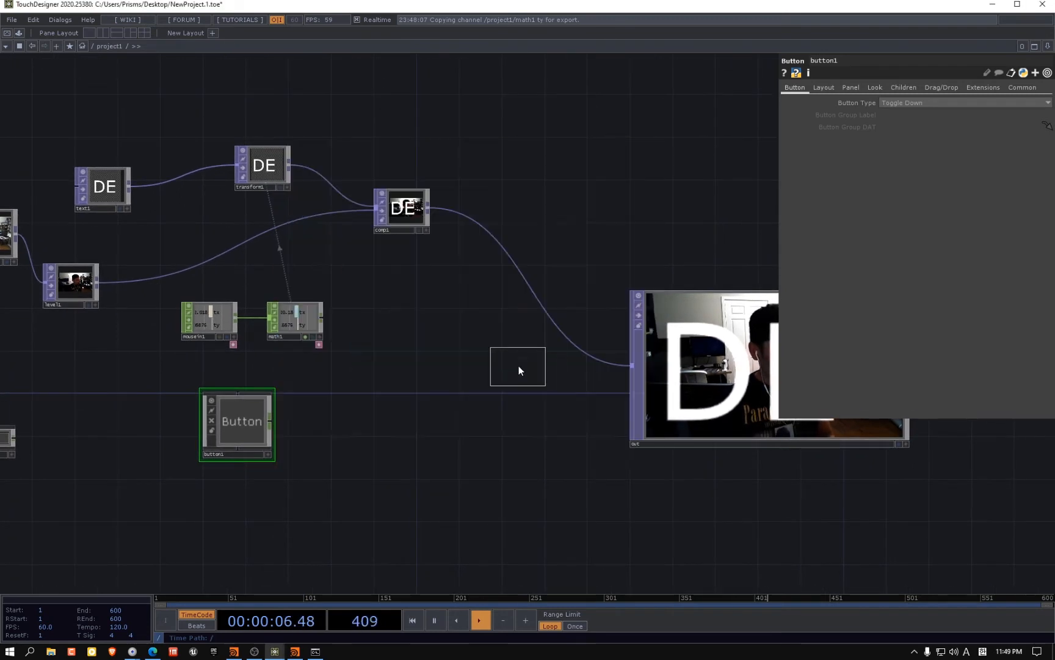
# Test the on-screen button by toggling it in perform mode and return to the network editor
pyautogui.press('F1')
pyautogui.click(196, 526)
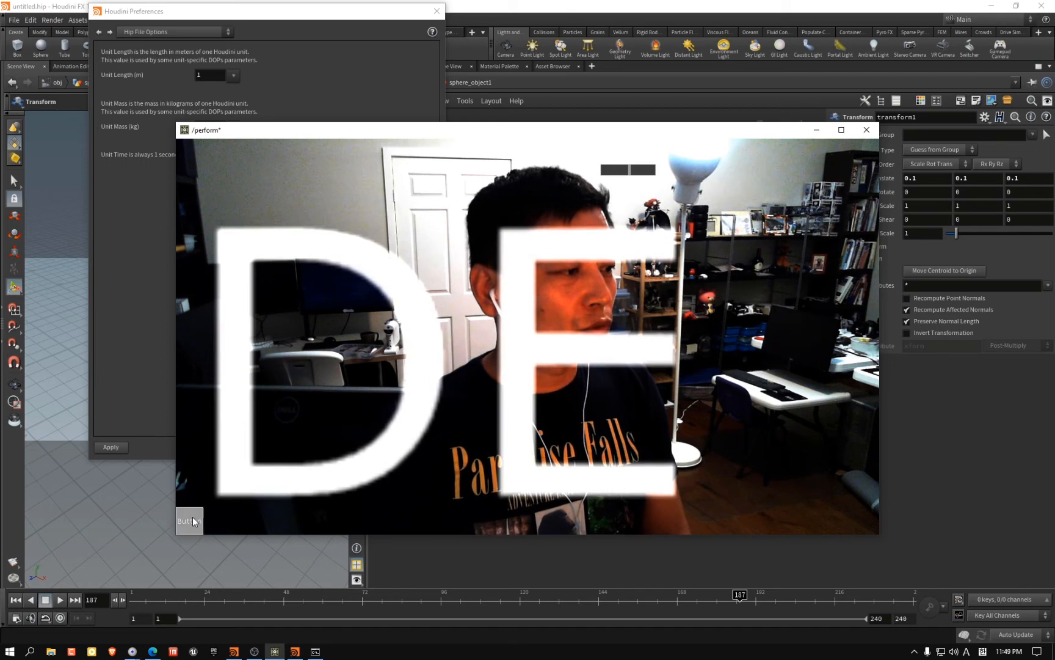
pyautogui.click(196, 527)
pyautogui.click(197, 527)
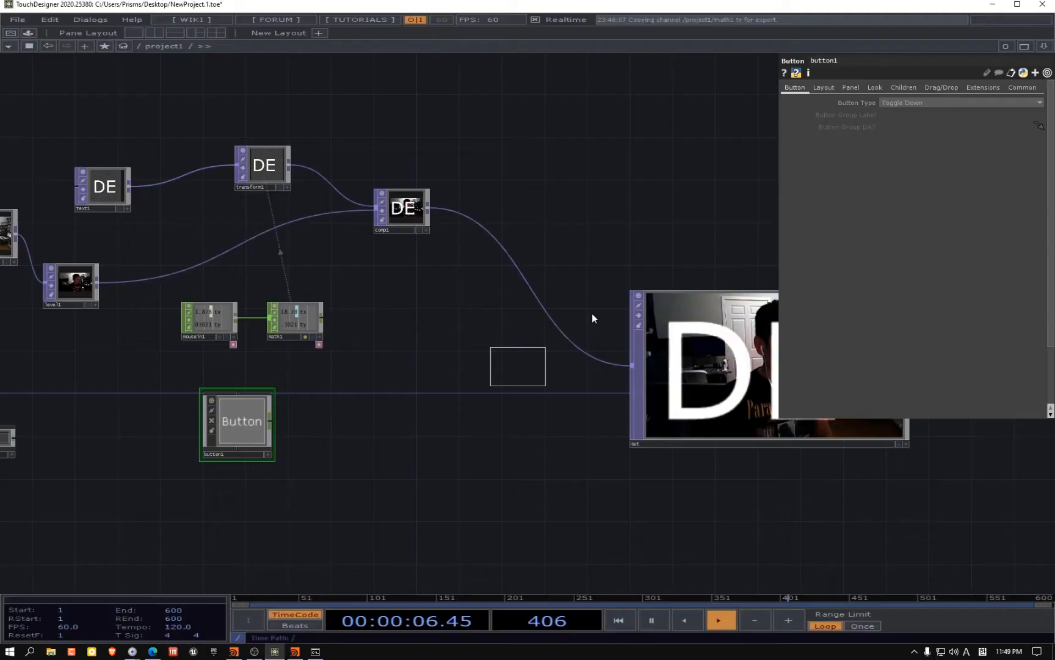
# Delete the stray Texture node and respace comp1, transform1 and text1 in the network
pyautogui.click(434, 417)
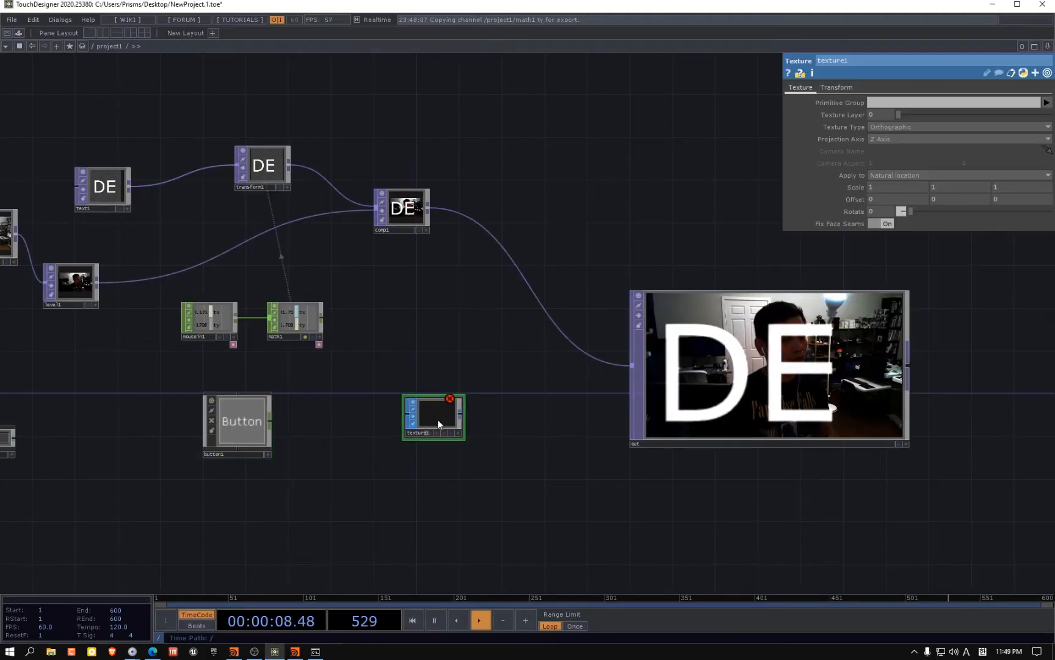
pyautogui.press('Delete')
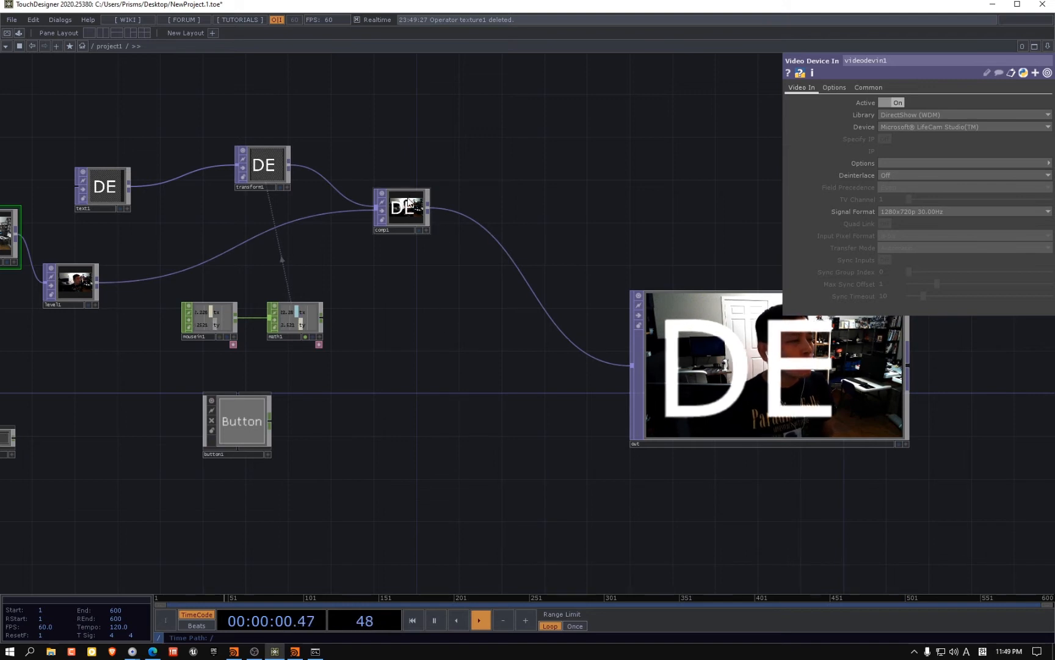
pyautogui.moveTo(408, 202); pyautogui.dragTo(504, 205)
pyautogui.moveTo(403, 261); pyautogui.dragTo(452, 303, button='middle')
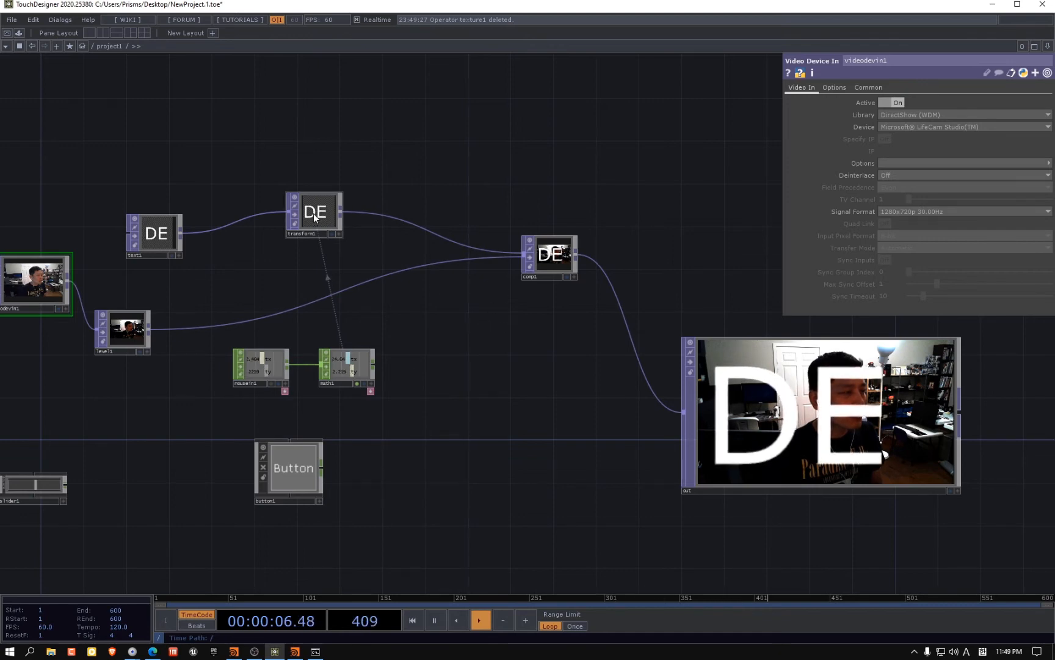
pyautogui.moveTo(162, 231); pyautogui.dragTo(173, 211)
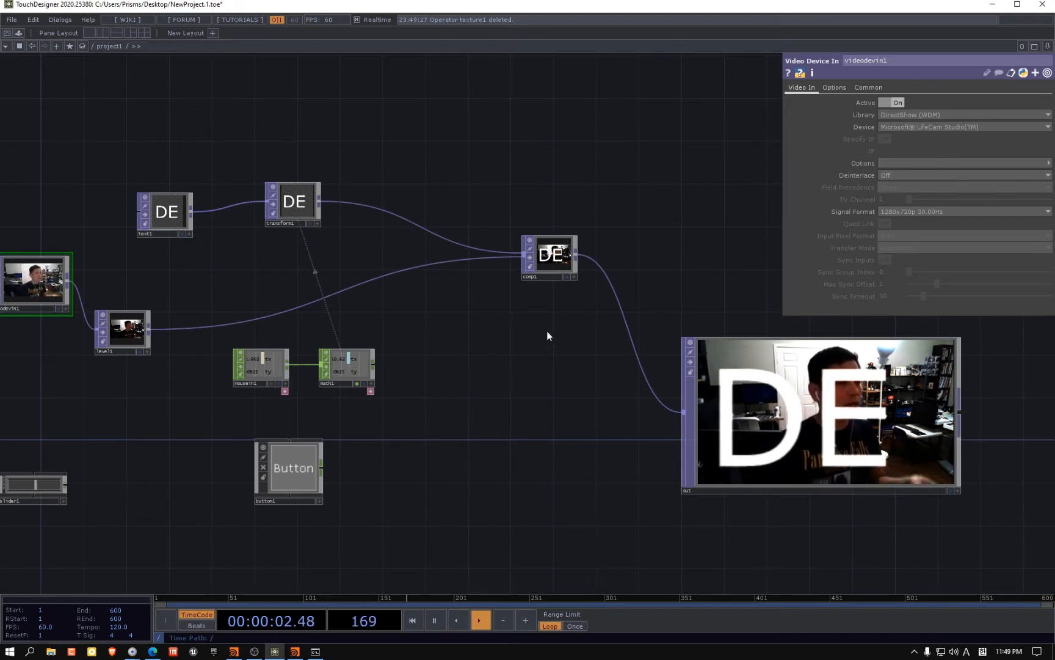
# Add a Switch TOP below comp1 and move the out node further right to make room for it
pyautogui.press('Tab')
pyautogui.write('sw')
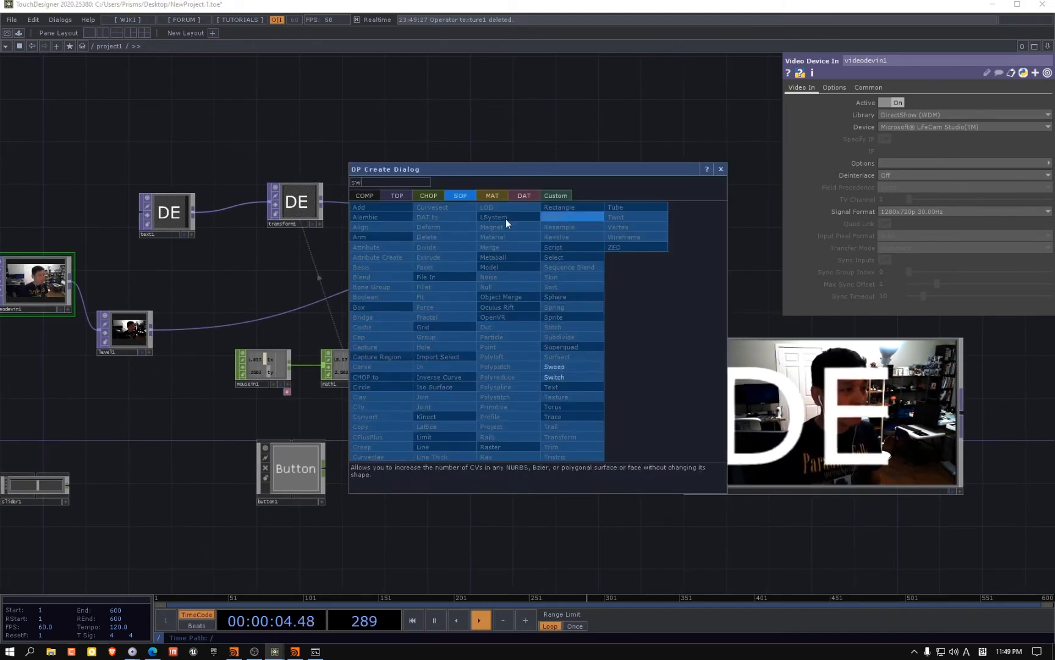
pyautogui.click(408, 196)
pyautogui.click(553, 436)
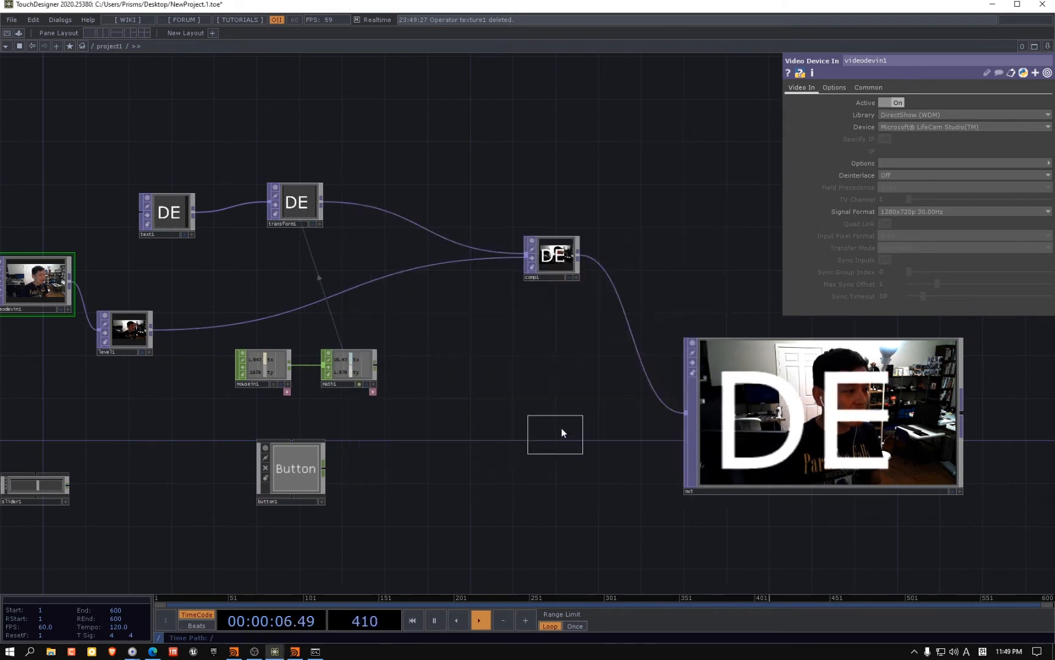
pyautogui.click(545, 347)
pyautogui.moveTo(738, 379); pyautogui.dragTo(856, 379)
pyautogui.moveTo(524, 343); pyautogui.dragTo(587, 344)
# Reposition level1, show its output as the network background, and bypass it
pyautogui.click(152, 329)
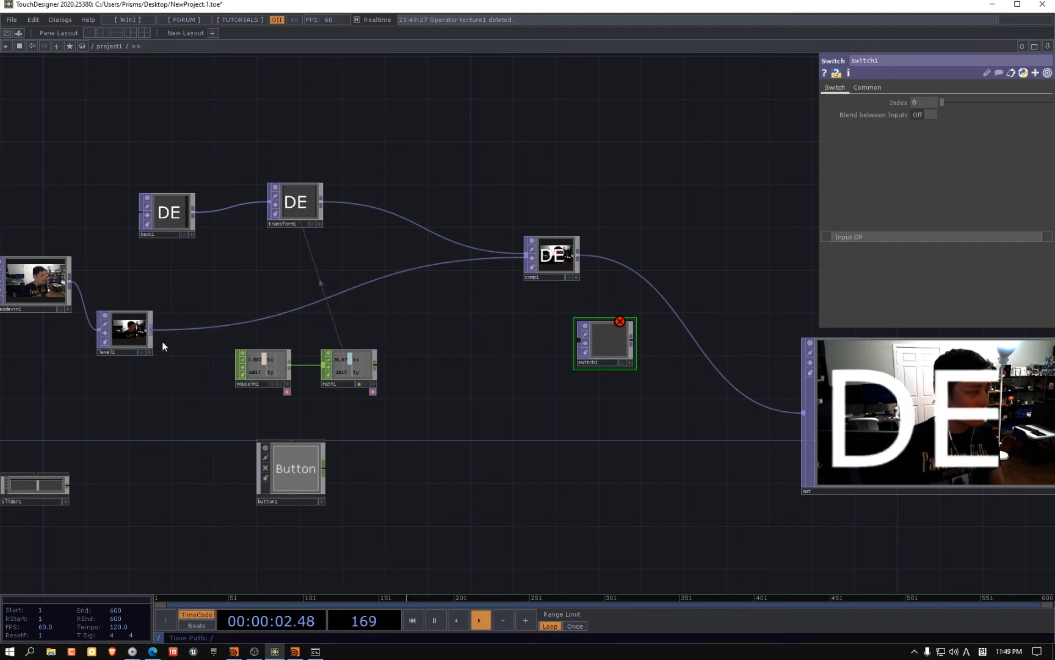
pyautogui.moveTo(136, 345); pyautogui.dragTo(209, 310)
pyautogui.scroll(4, 190, 299)
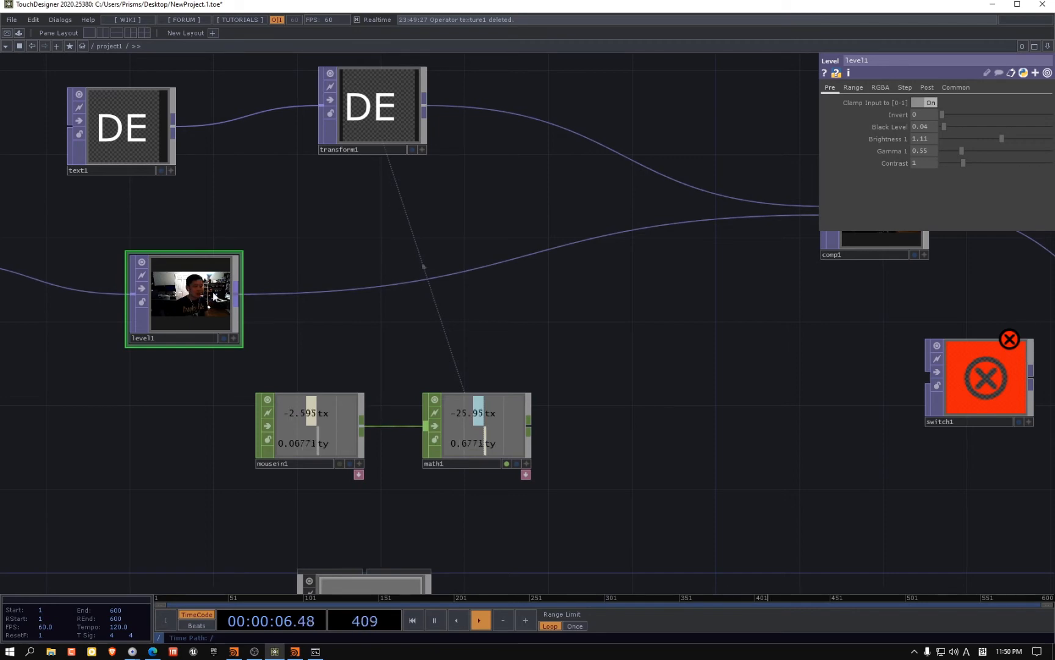
pyautogui.click(223, 338)
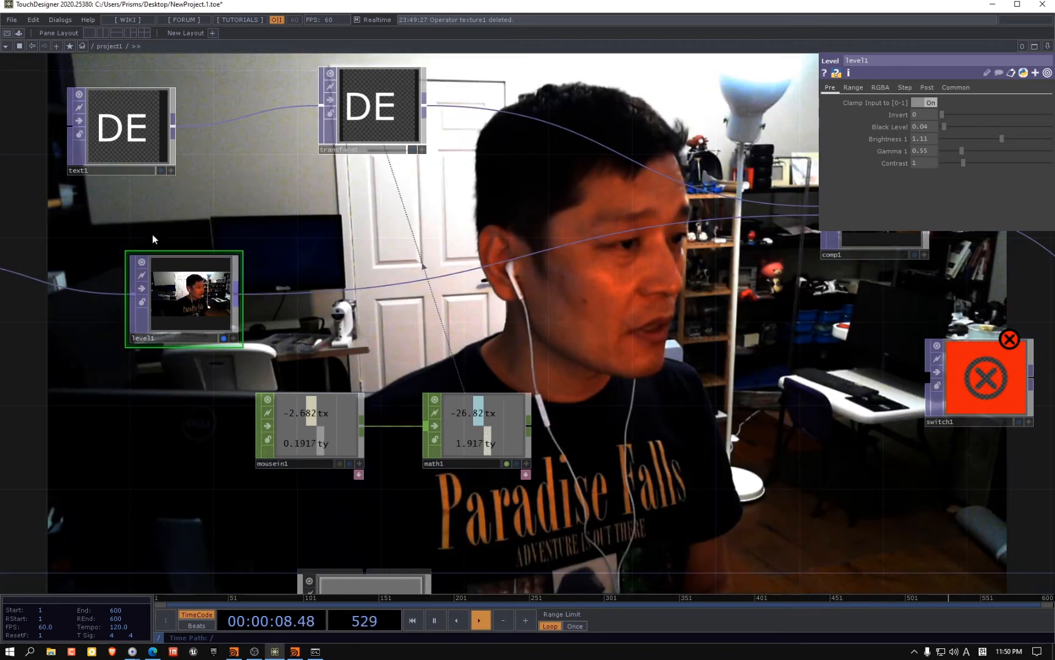
pyautogui.click(142, 290)
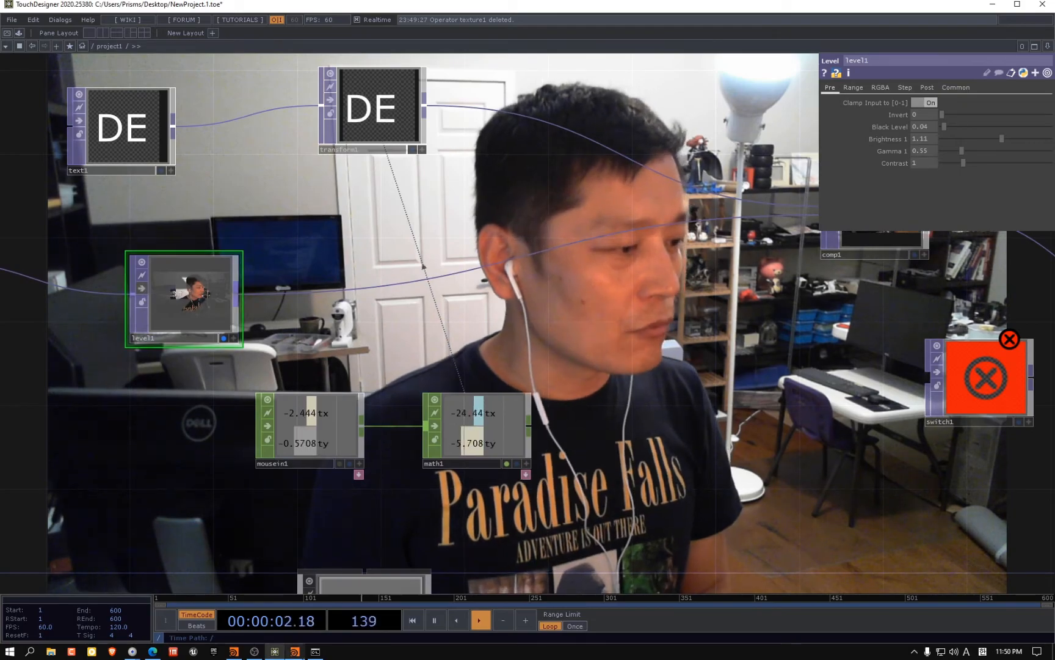
# Switch to Houdini, bypass the transform1 node below sphere1, and return to TouchDesigner
pyautogui.click(295, 651)
pyautogui.scroll(3, 543, 449)
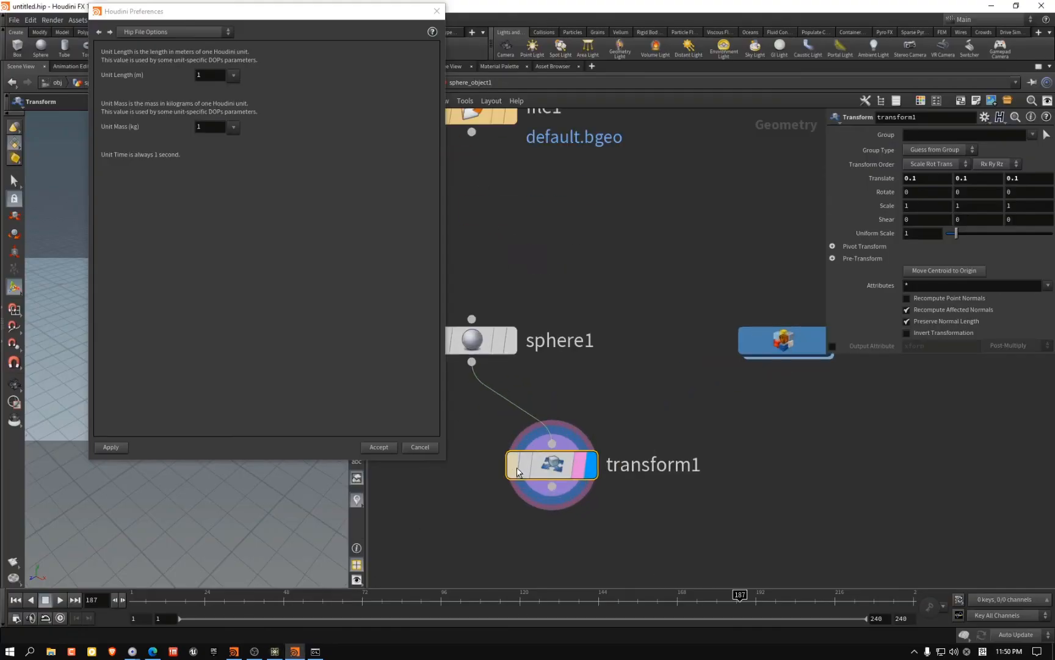
pyautogui.moveTo(505, 419)
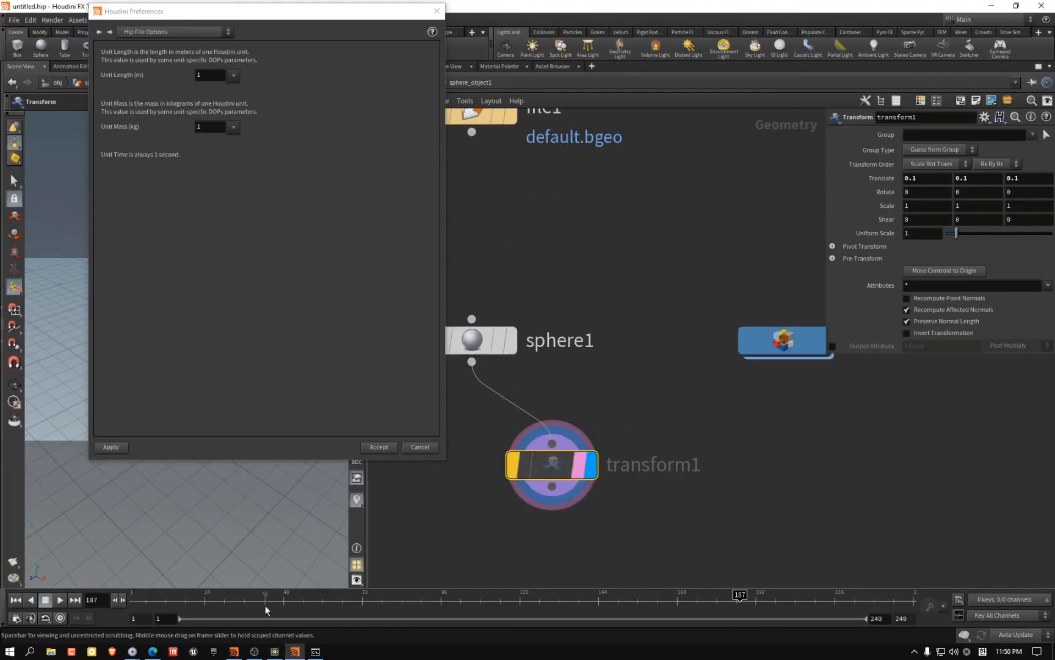
pyautogui.click(287, 650)
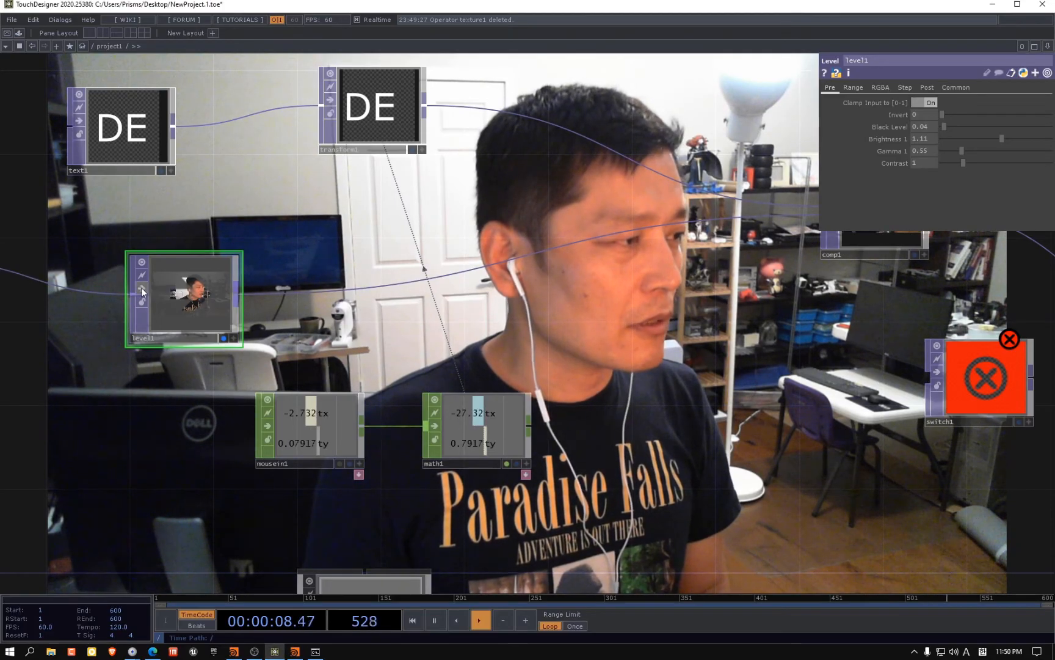
# Turn off level1's background display in the network editor
pyautogui.scroll(-4, 450, 257)
pyautogui.moveTo(624, 321); pyautogui.dragTo(409, 300)
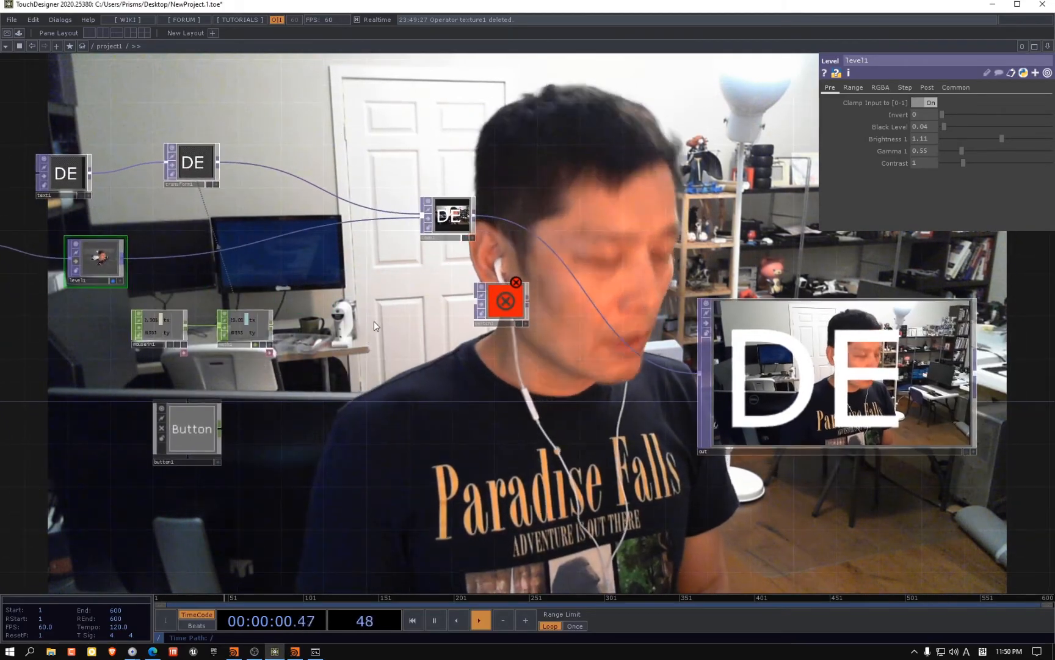
pyautogui.press('d')
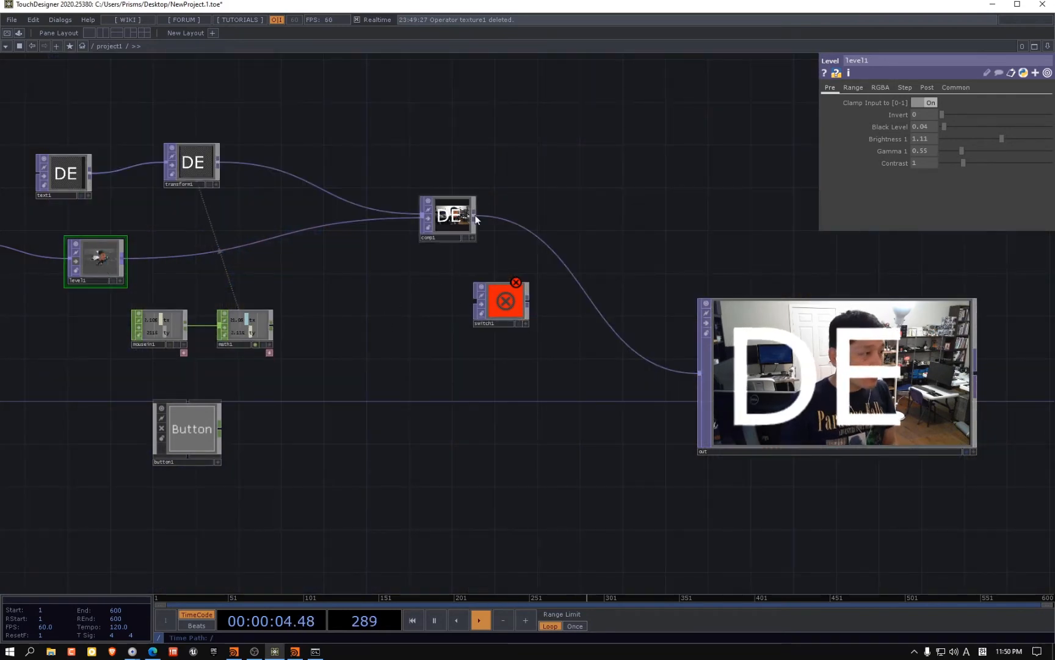
# Connect comp1 and level1 to switch1 as its first and second inputs, moving switch1 slightly right
pyautogui.moveTo(507, 303); pyautogui.dragTo(550, 314)
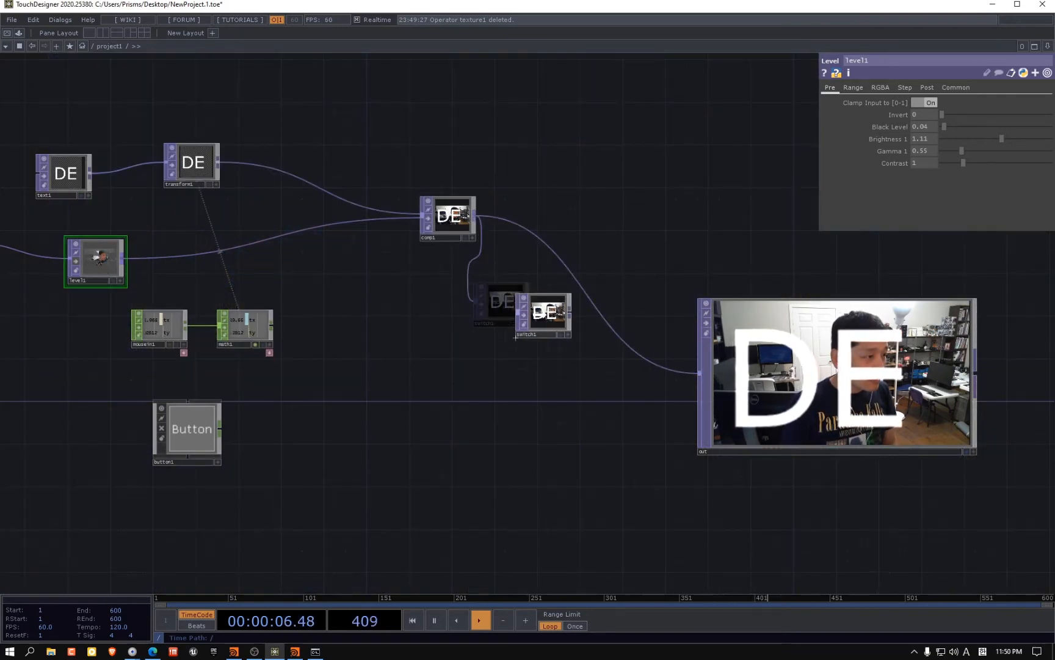
pyautogui.click(123, 258)
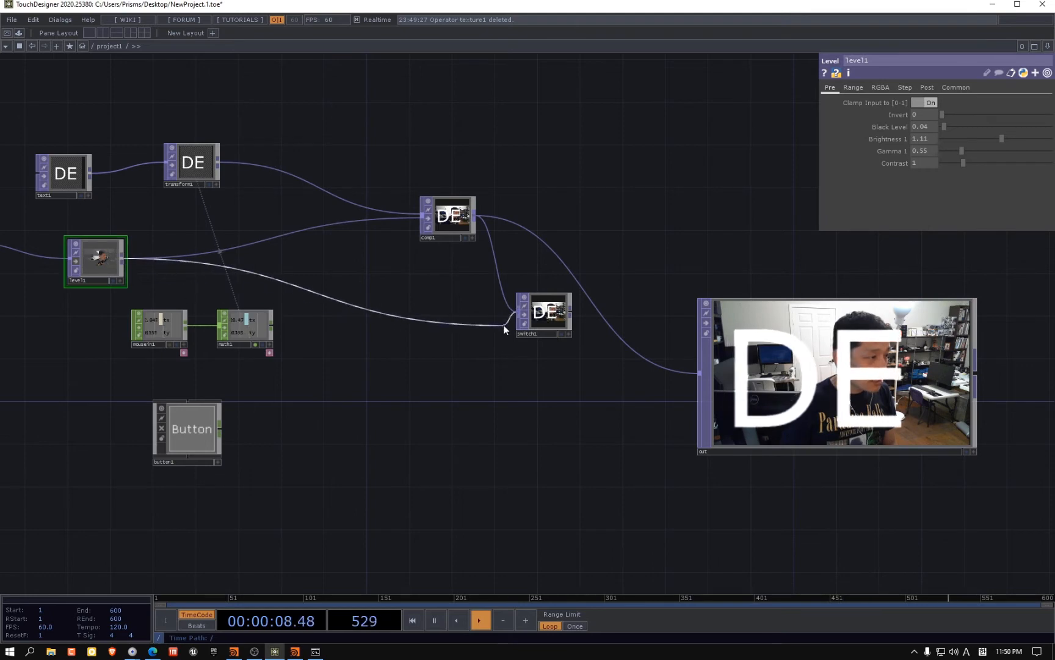
pyautogui.click(535, 331)
# Set switch1's Index to 1
pyautogui.scroll(5, 578, 313)
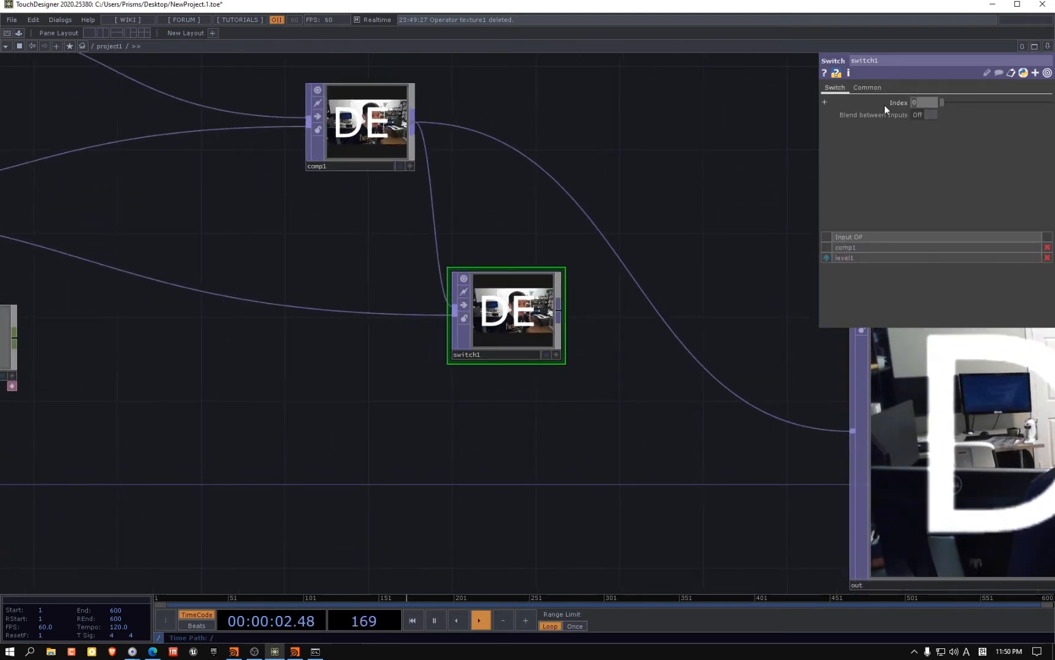
pyautogui.moveTo(577, 355); pyautogui.dragTo(442, 353)
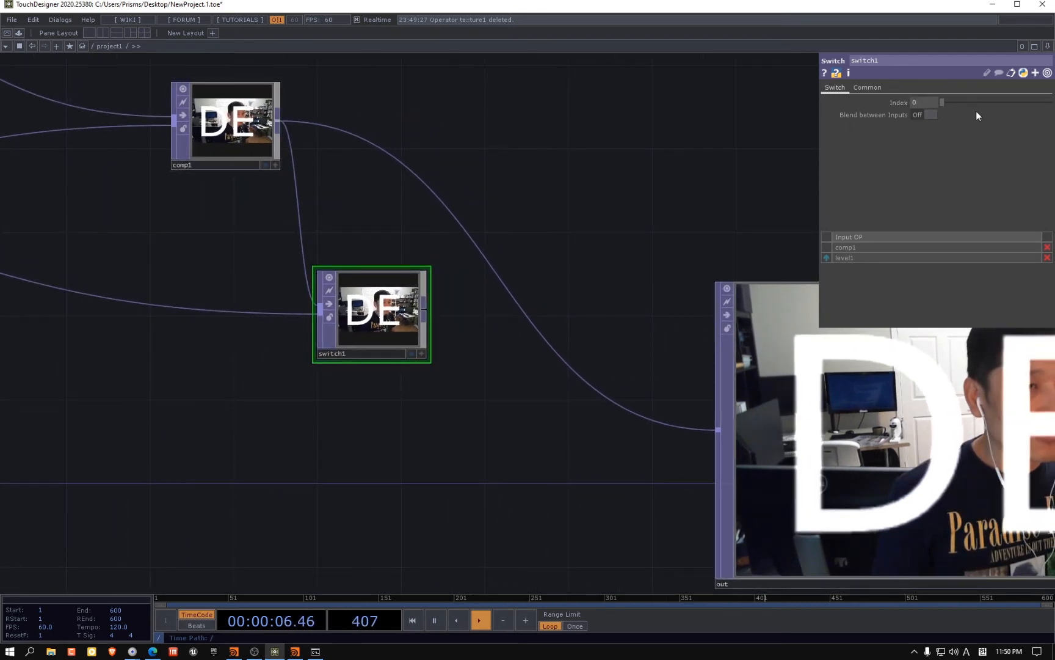
pyautogui.moveTo(941, 104)
pyautogui.mouseDown()
pyautogui.moveTo(970, 105)
pyautogui.moveTo(940, 104)
pyautogui.mouseUp()
pyautogui.click(926, 104)
pyautogui.write('1')
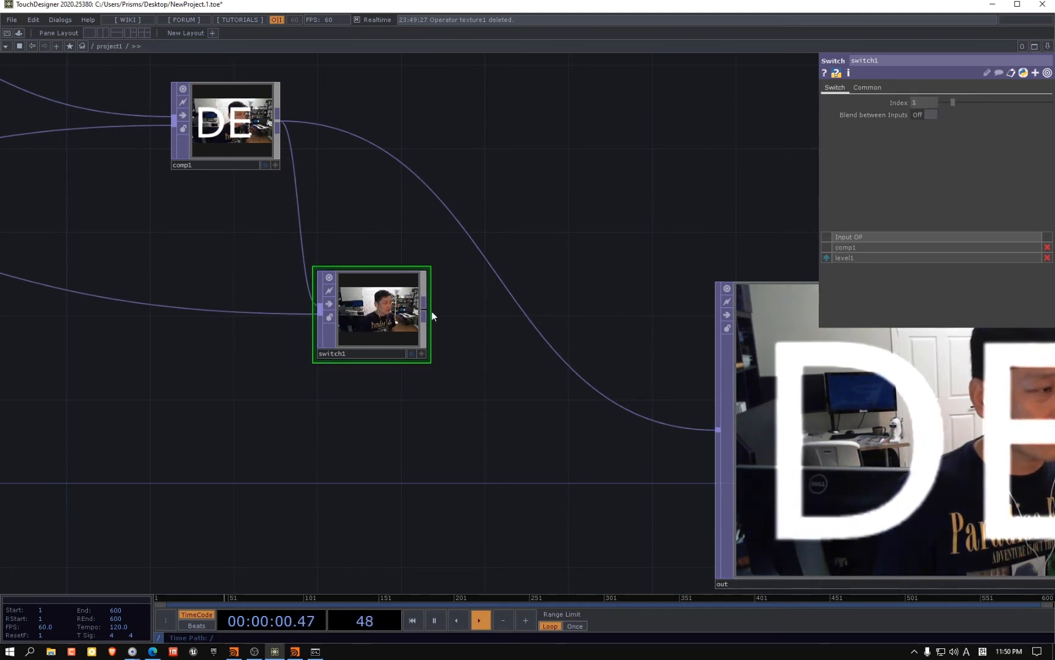
# Feed switch1 into the out node in place of comp1 and lower its Index to about 0.41
pyautogui.moveTo(428, 315); pyautogui.dragTo(754, 422)
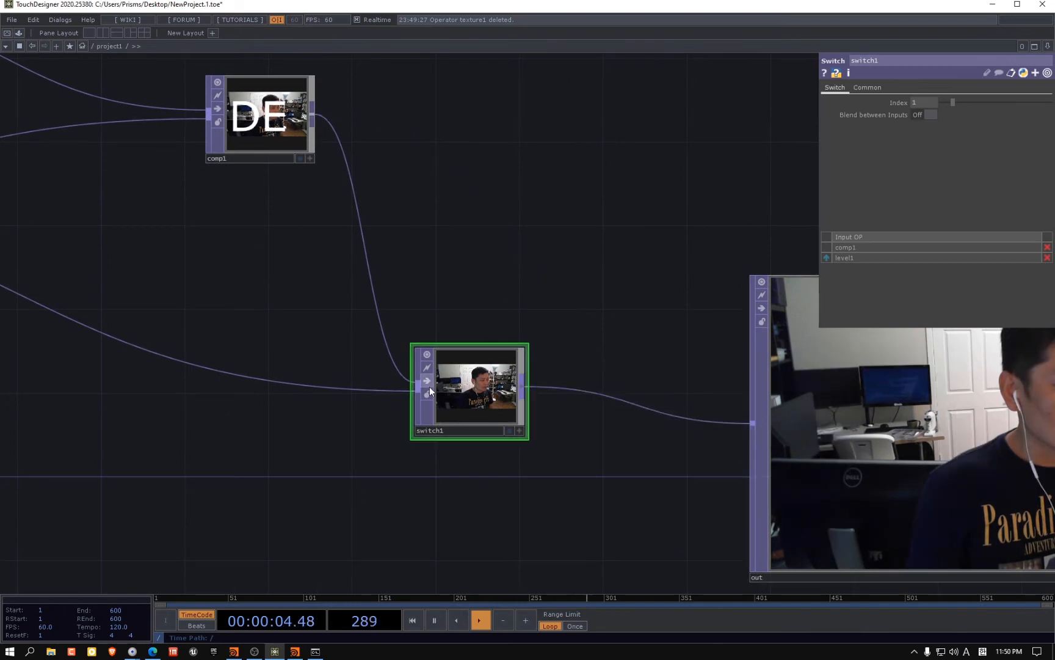
pyautogui.moveTo(941, 102); pyautogui.dragTo(937, 99)
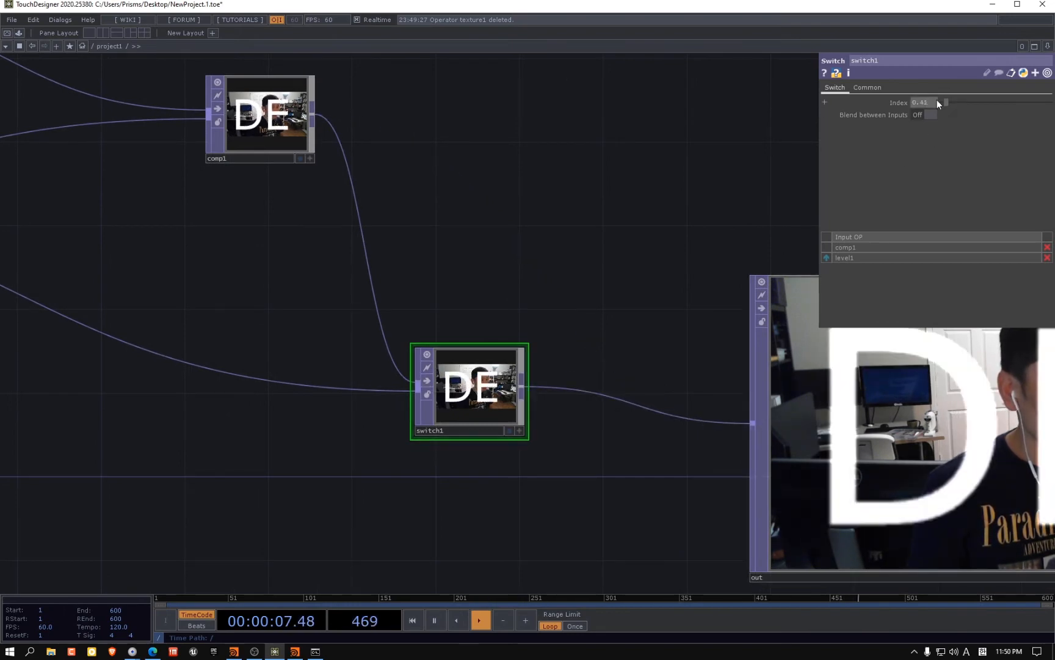
# Switch to Houdini, dismiss the preferences dialog, and add a Box node beside sphere1, with sphere1 moved further up
pyautogui.click(295, 652)
pyautogui.click(419, 447)
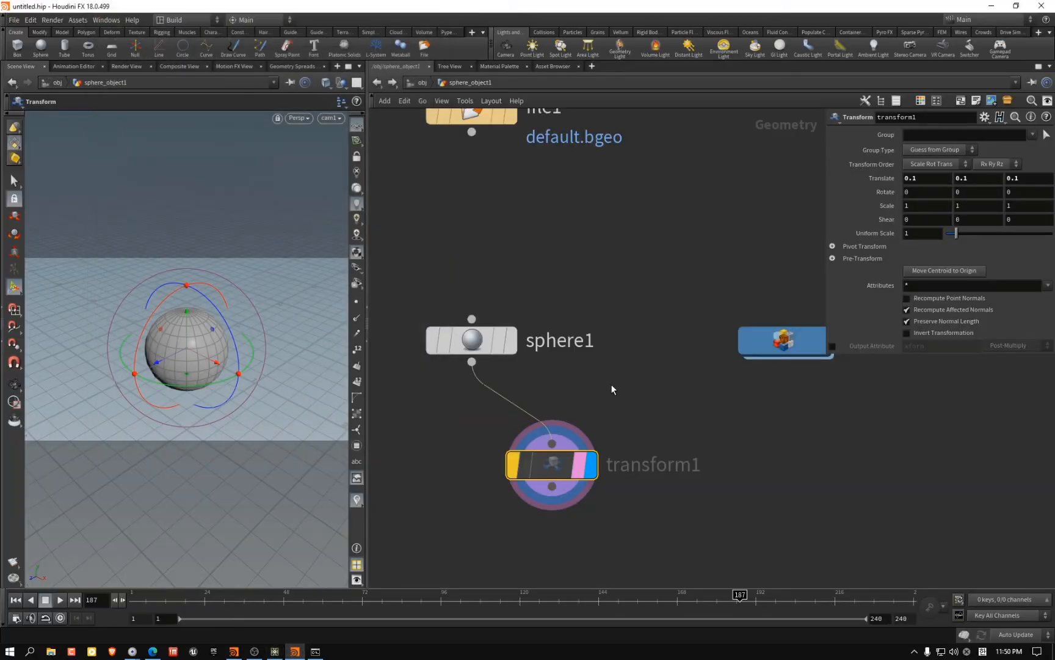
pyautogui.moveTo(480, 339); pyautogui.dragTo(470, 256)
pyautogui.press('Tab')
pyautogui.write('box')
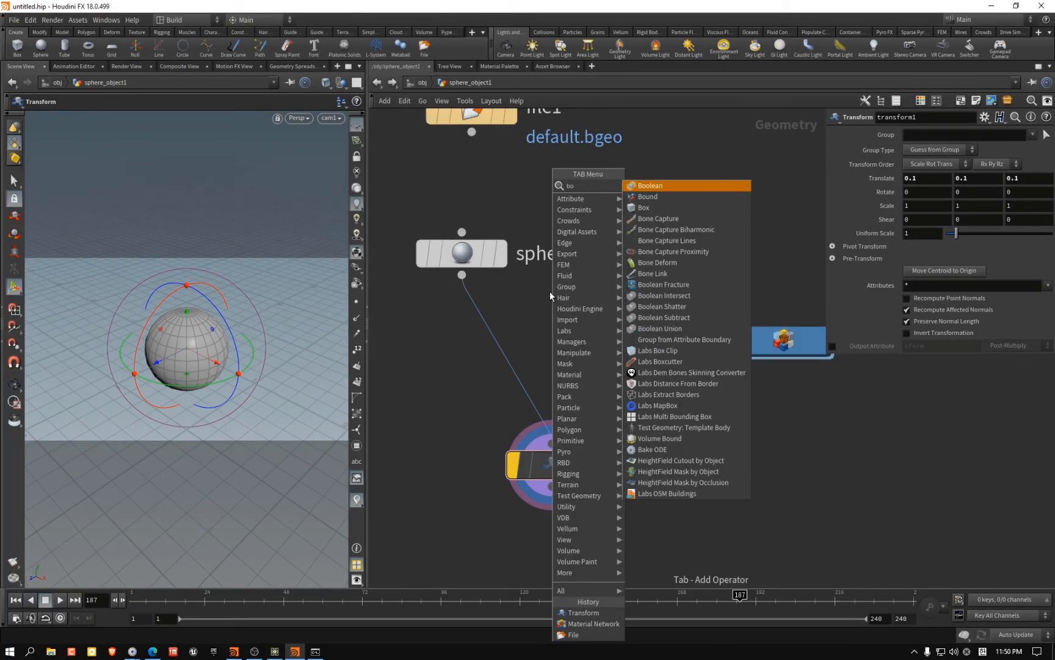
pyautogui.click(661, 328)
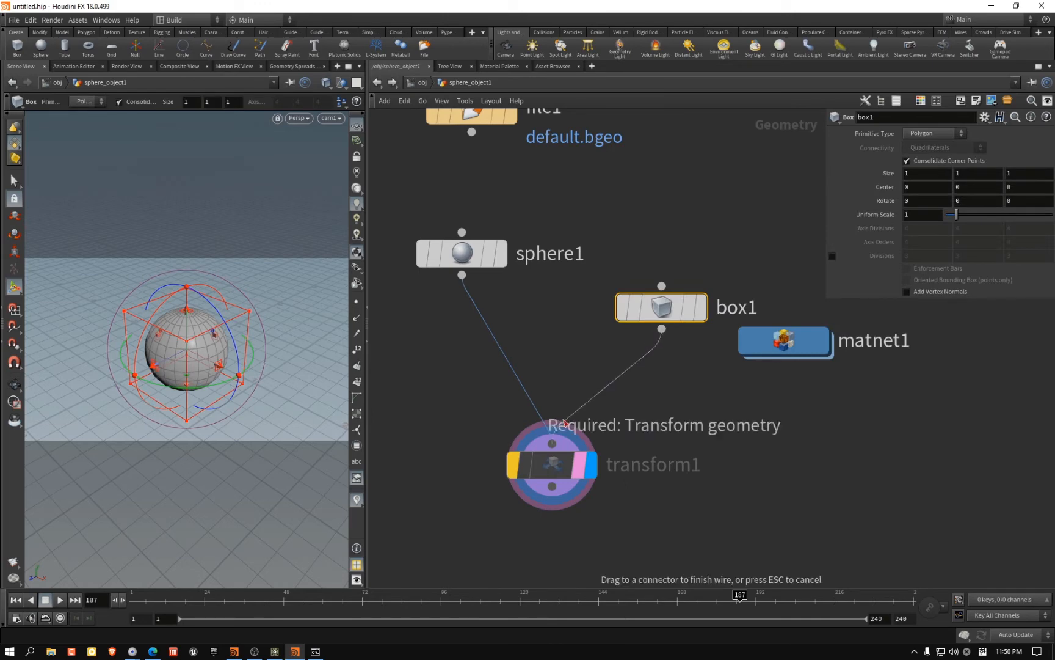
# Feed box1 into transform1 in place of sphere1 and add a Switch node just above transform1
pyautogui.click(552, 443)
pyautogui.press('Tab')
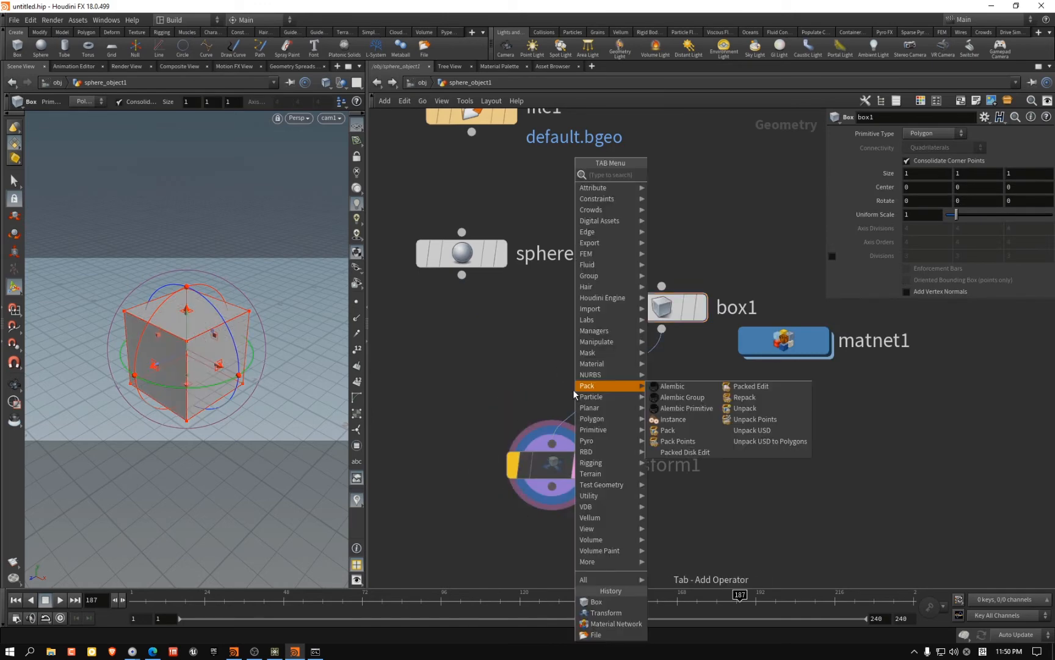
pyautogui.click(700, 183)
pyautogui.click(552, 363)
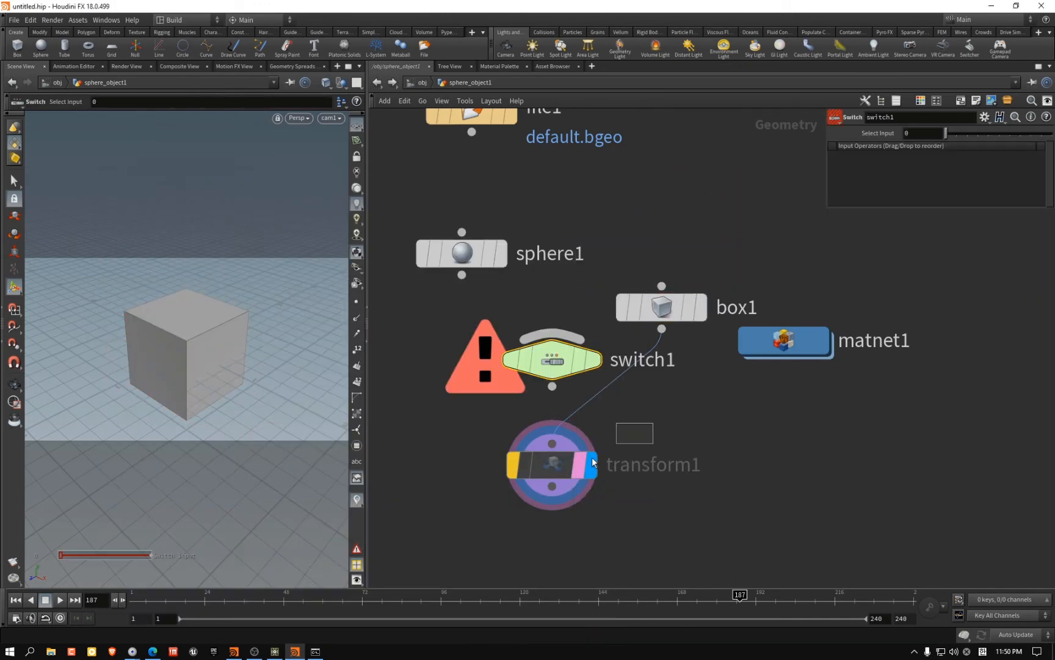
# Delete transform1 and connect sphere1 and box1 to switch1 as its first and second inputs
pyautogui.moveTo(593, 463); pyautogui.dragTo(508, 462)
pyautogui.press('Delete')
pyautogui.moveTo(462, 275); pyautogui.dragTo(553, 335)
pyautogui.moveTo(662, 329); pyautogui.dragTo(590, 439)
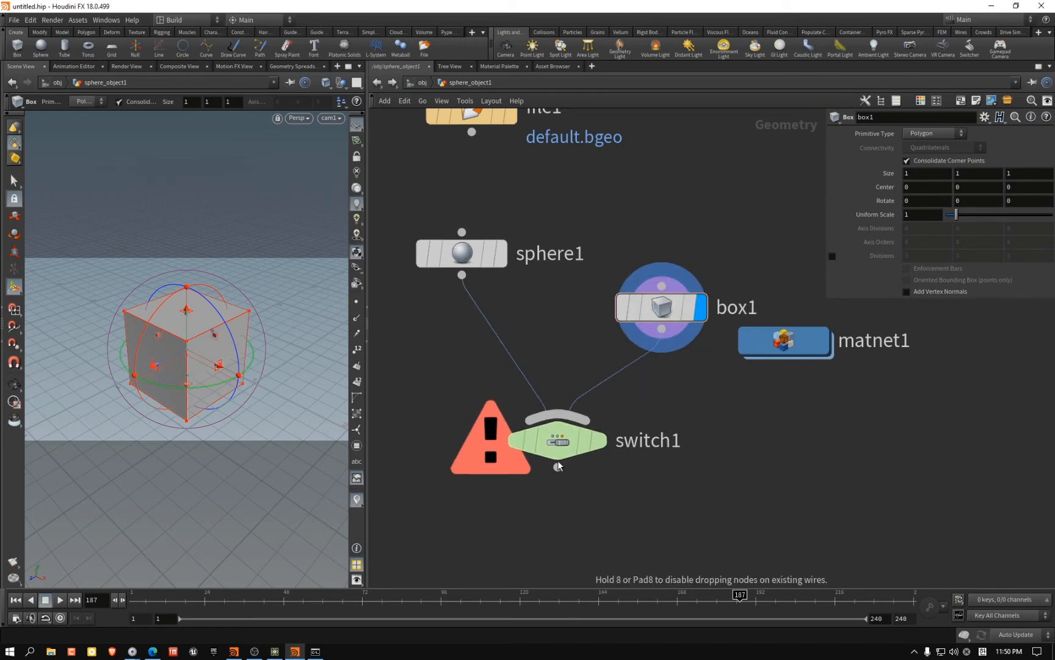
# Display switch1 in the scene view and set its Select Input to 1
pyautogui.click(601, 441)
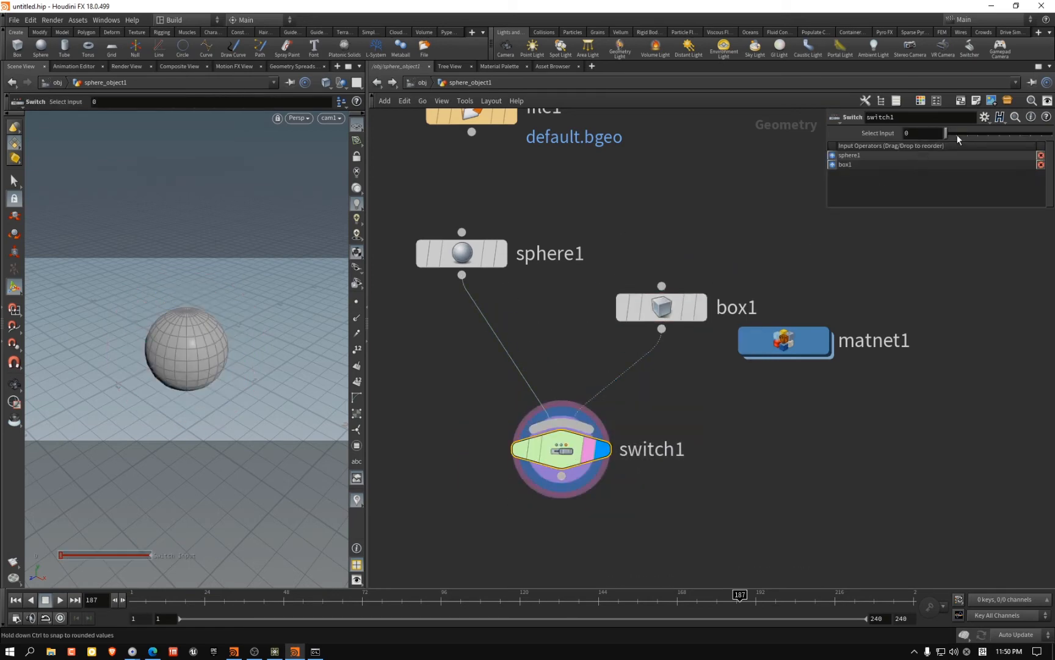
pyautogui.moveTo(957, 139)
pyautogui.mouseDown()
pyautogui.moveTo(947, 134)
pyautogui.moveTo(957, 137)
pyautogui.mouseUp()
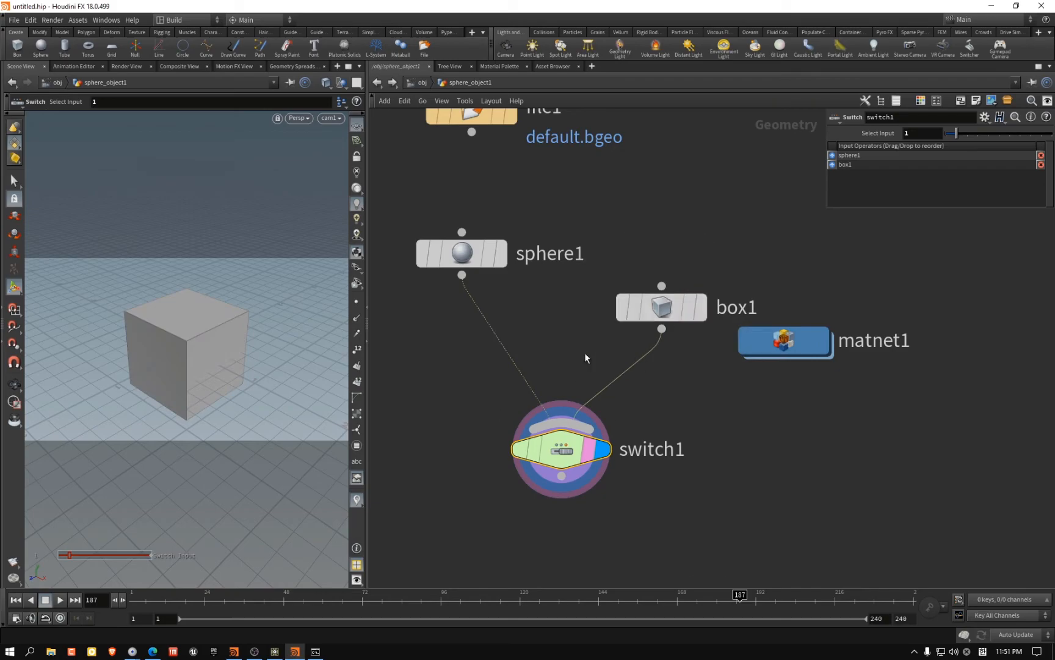
# Switch back to TouchDesigner and set switch1's Index to 1
pyautogui.click(274, 651)
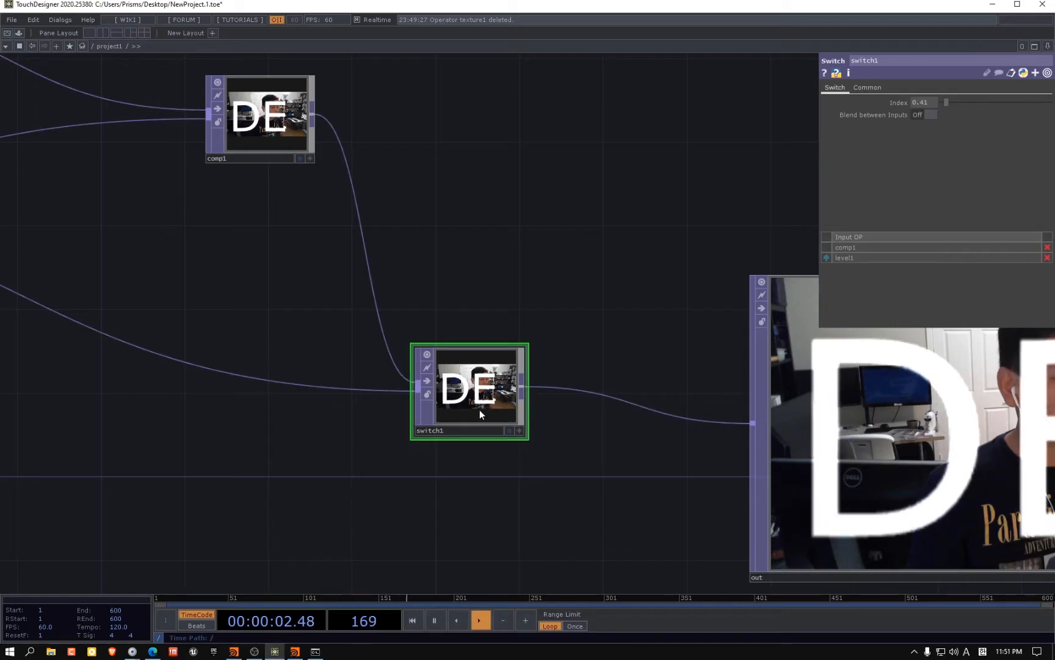
pyautogui.moveTo(945, 100); pyautogui.dragTo(882, 102)
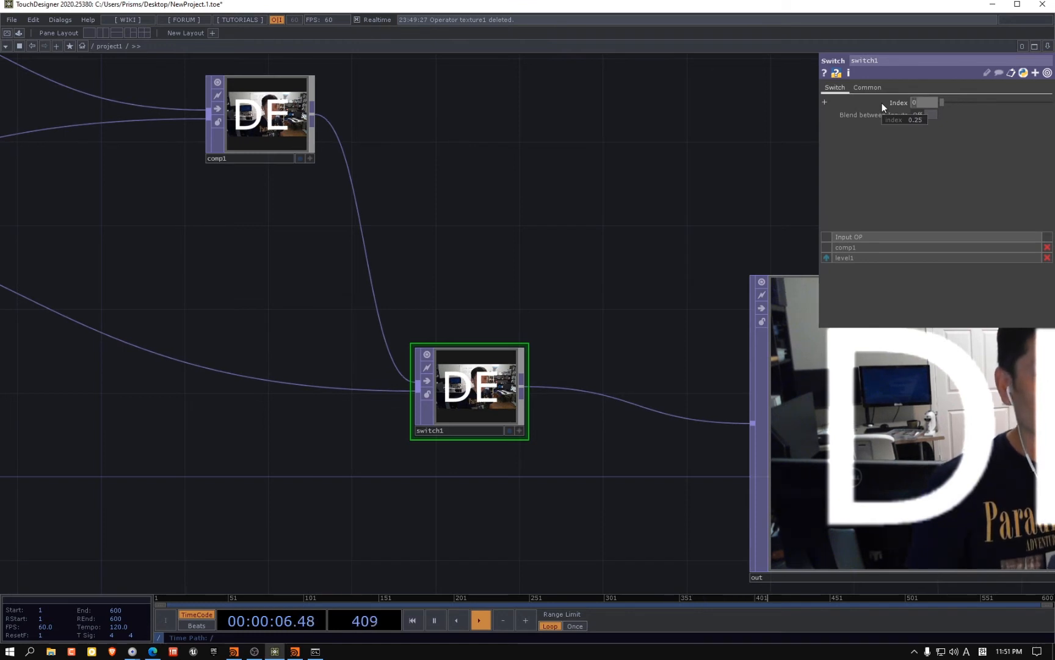
pyautogui.write('1')
pyautogui.press('Return')
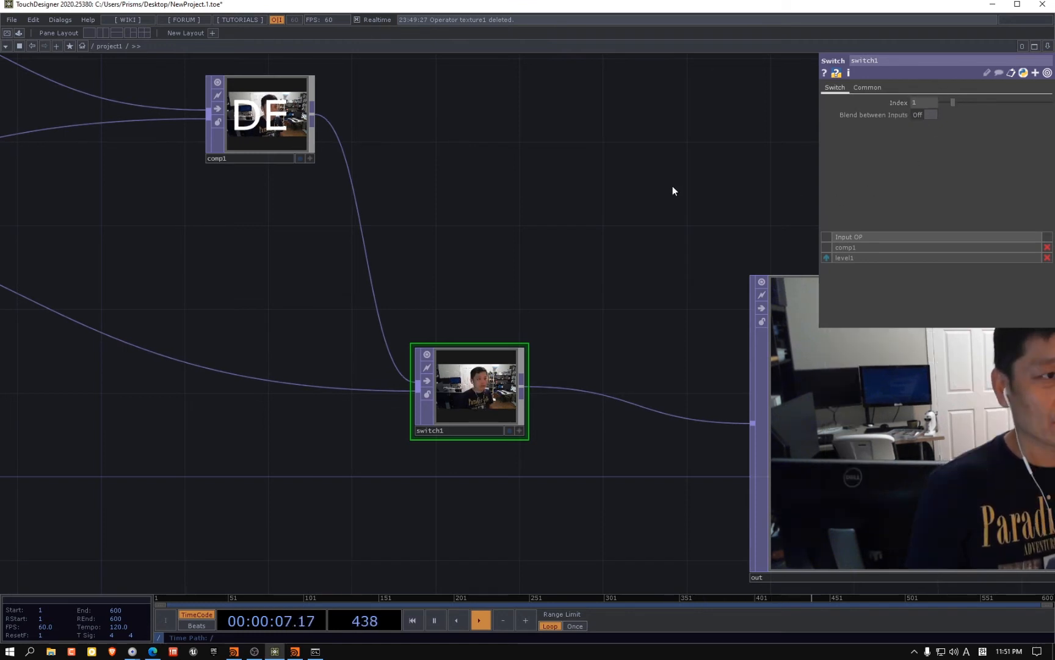
# Try Blend between Inputs on switch1 with an Index of about 0.66, restoring Index 1 and turning blending off
pyautogui.click(929, 114)
pyautogui.moveTo(947, 100)
pyautogui.mouseDown()
pyautogui.moveTo(954, 107)
pyautogui.moveTo(934, 106)
pyautogui.mouseUp()
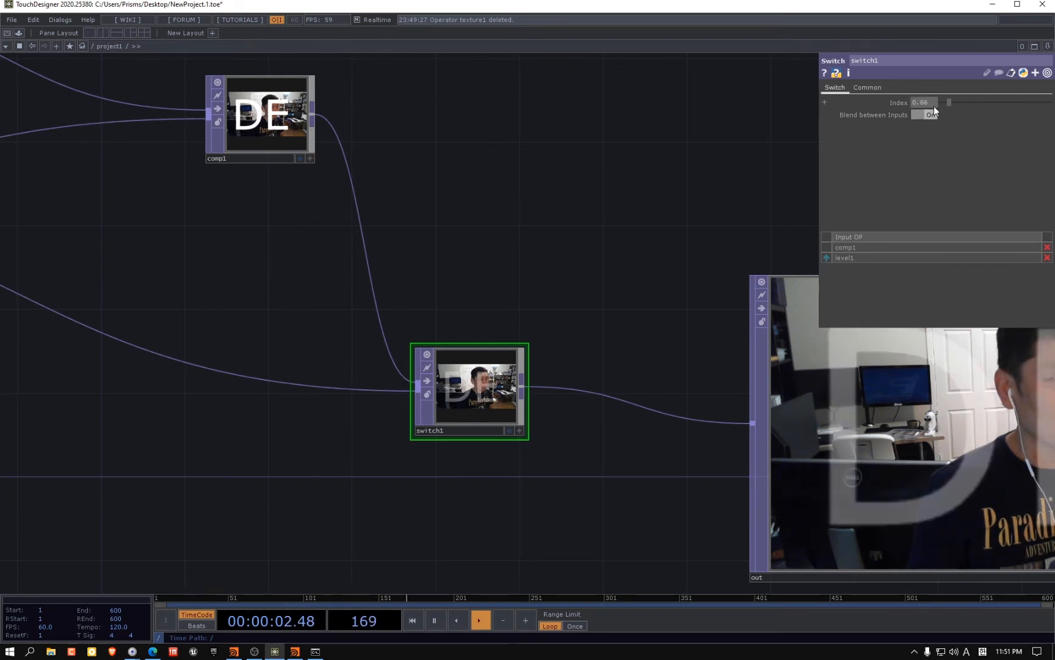
pyautogui.click(923, 102)
pyautogui.write('1')
pyautogui.press('Return')
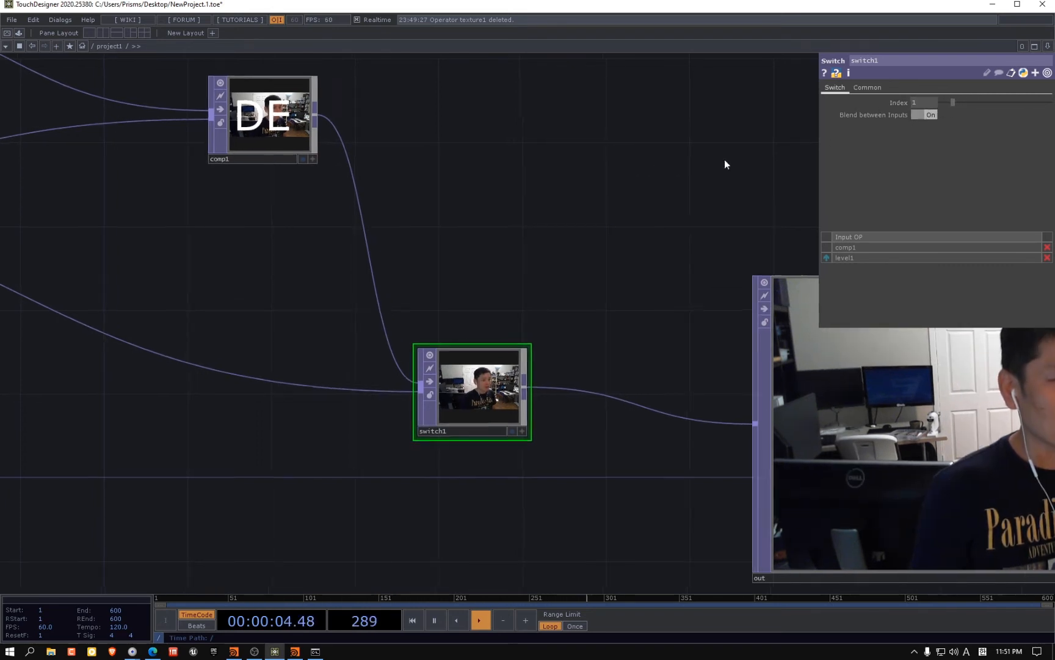
pyautogui.click(929, 114)
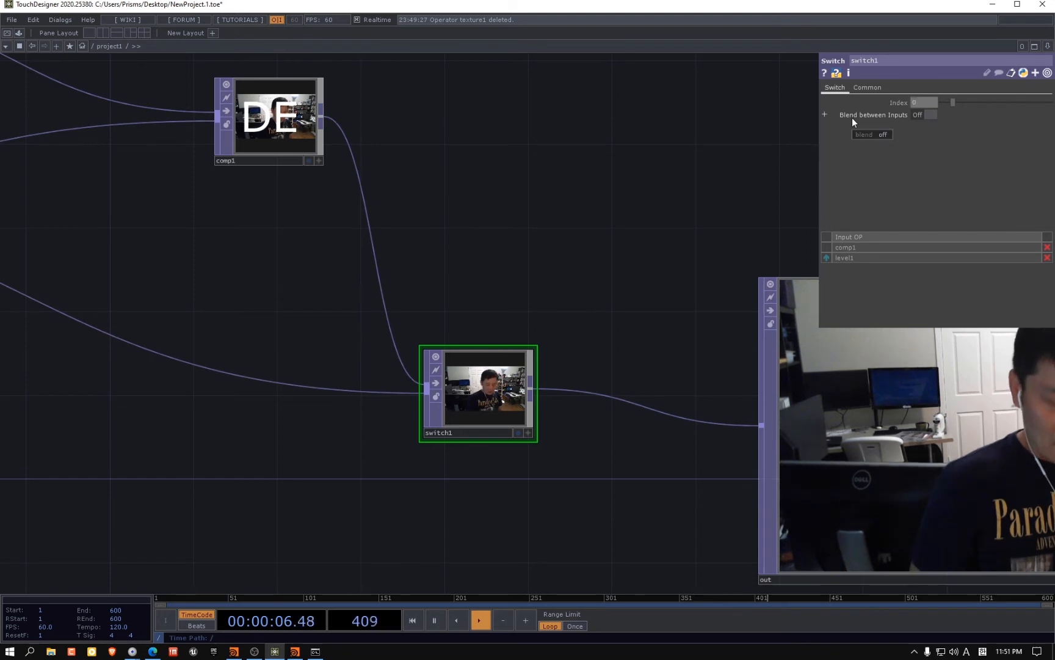
# Set switch1's Index to 0 and place a Button component in the empty area below math1
pyautogui.press('Return')
pyautogui.scroll(-3, 578, 249)
pyautogui.moveTo(578, 250); pyautogui.dragTo(682, 241)
pyautogui.moveTo(500, 433); pyautogui.dragTo(598, 372)
pyautogui.moveTo(214, 383); pyautogui.dragTo(253, 436)
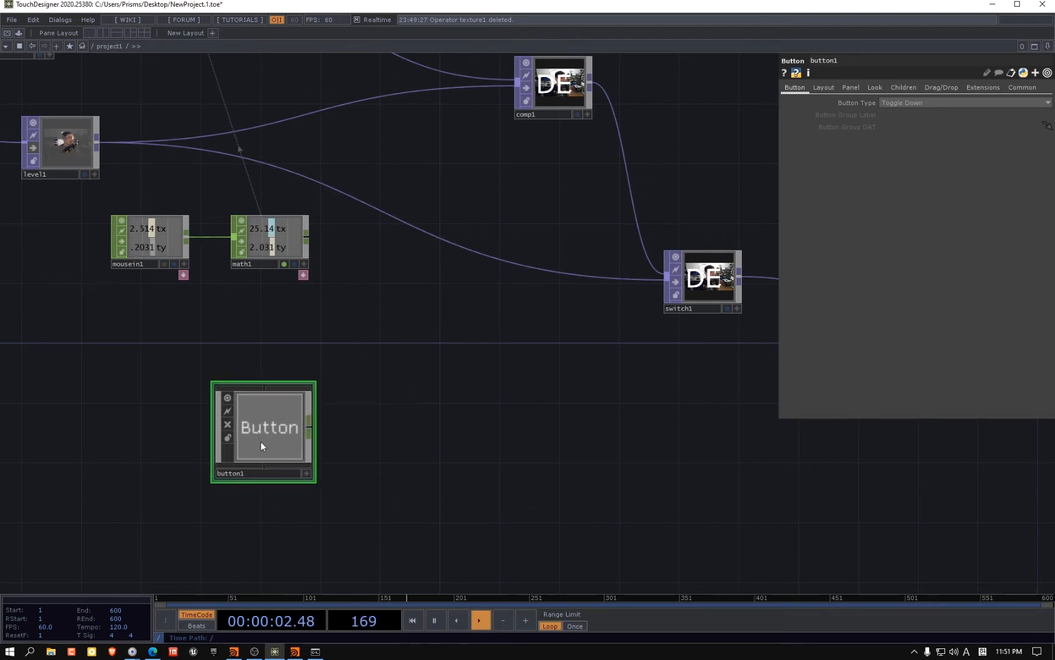
# Try turning button1's interactive viewer mode on and off
pyautogui.click(307, 474)
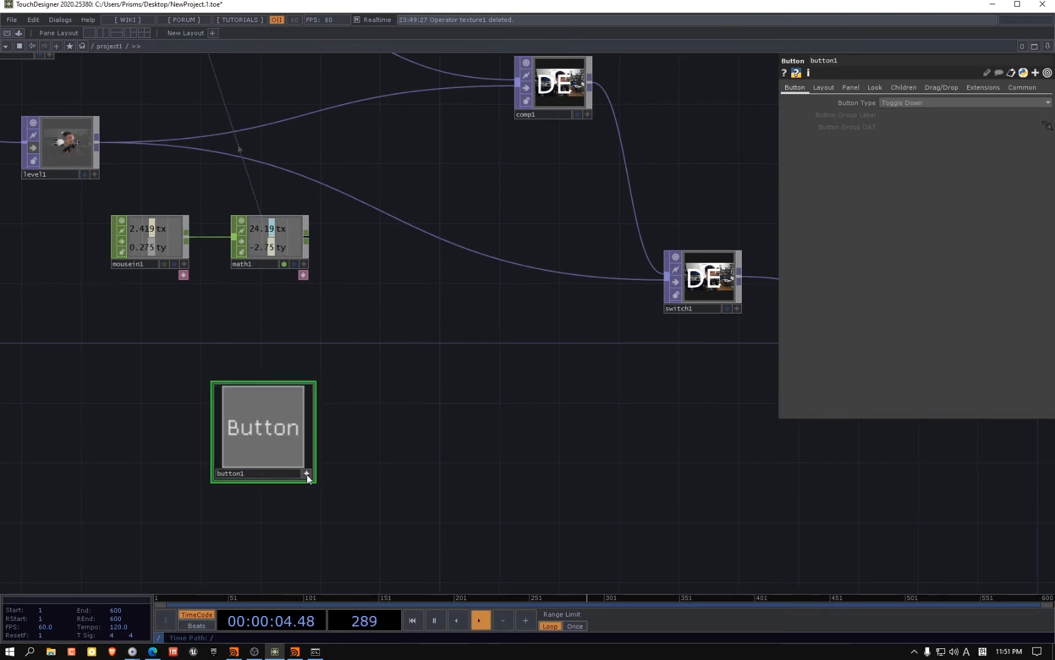
pyautogui.click(308, 473)
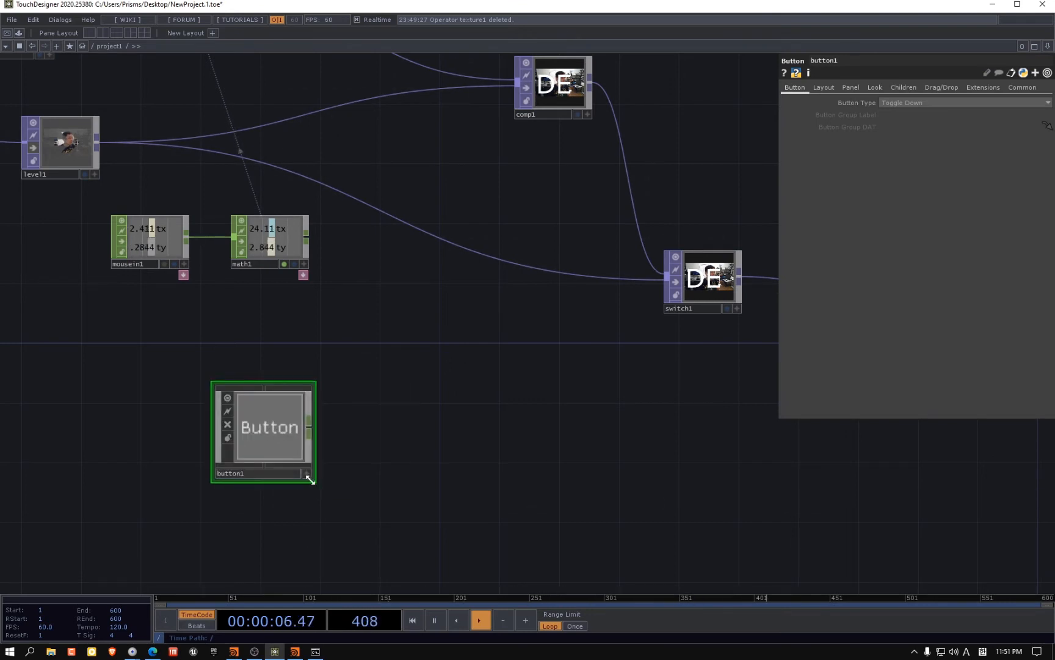
pyautogui.click(307, 475)
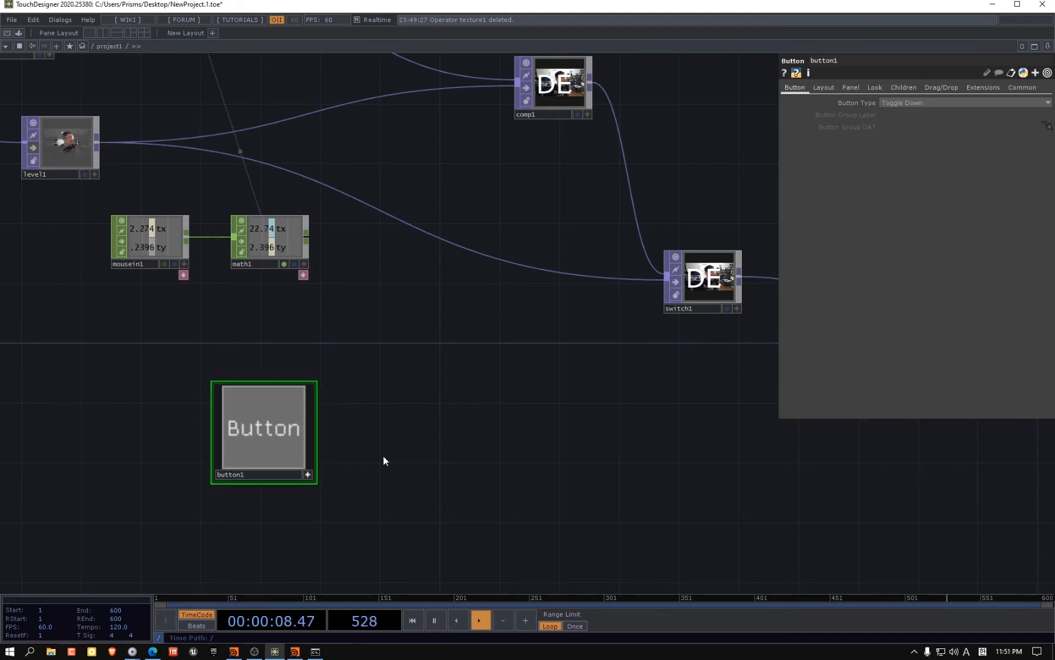
pyautogui.click(308, 475)
pyautogui.scroll(-3, 367, 459)
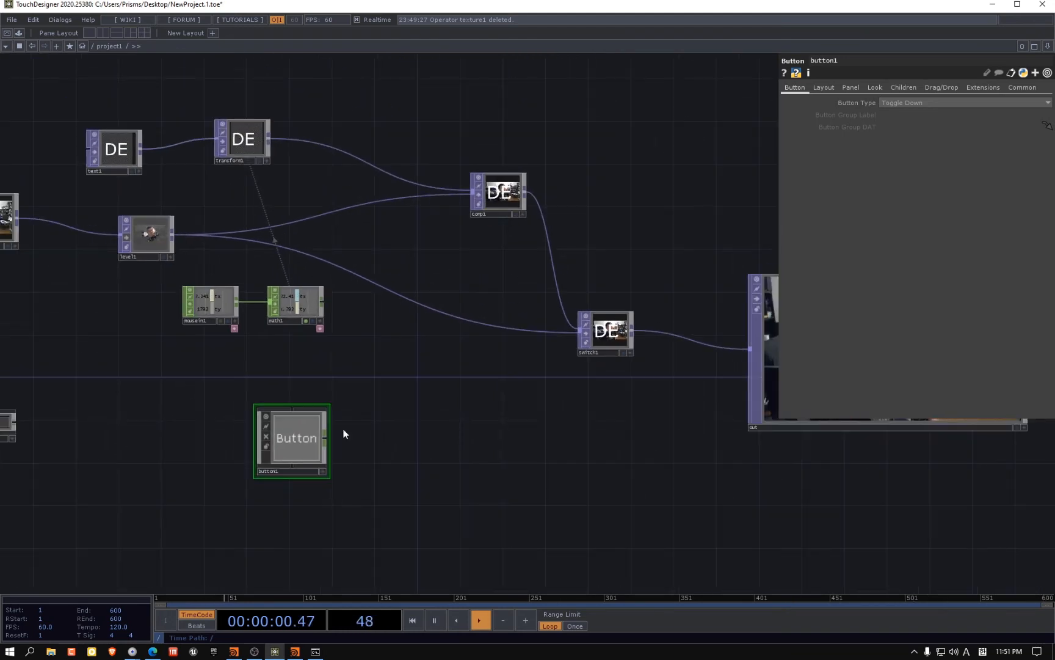
pyautogui.scroll(2, 243, 450)
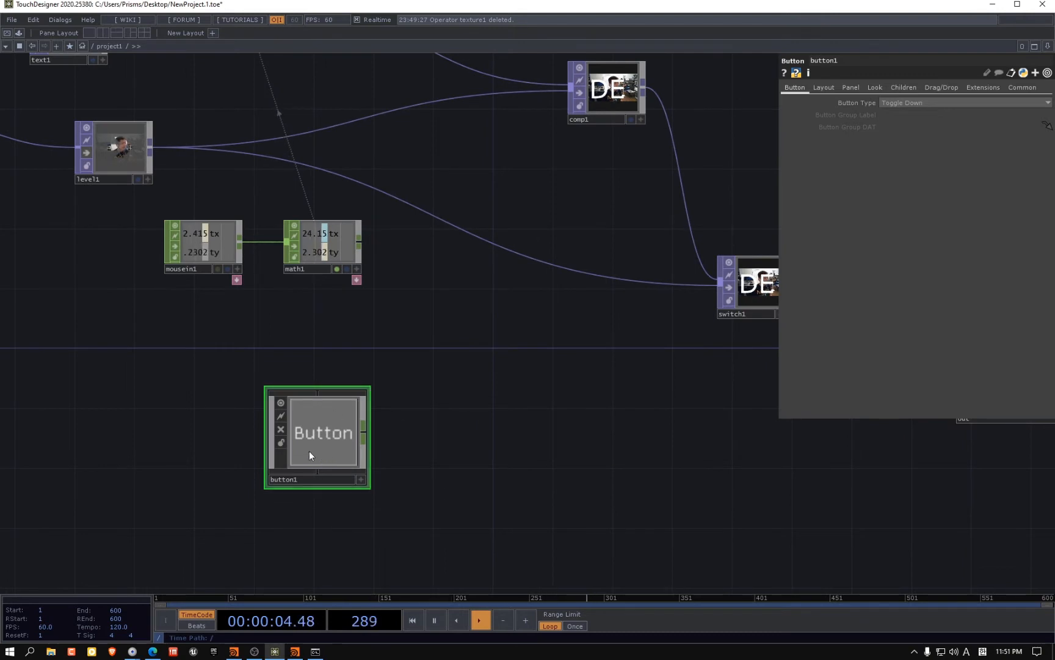
# Make button1's viewer interactive, test toggling the button several times, and leave interactive mode
pyautogui.click(361, 479)
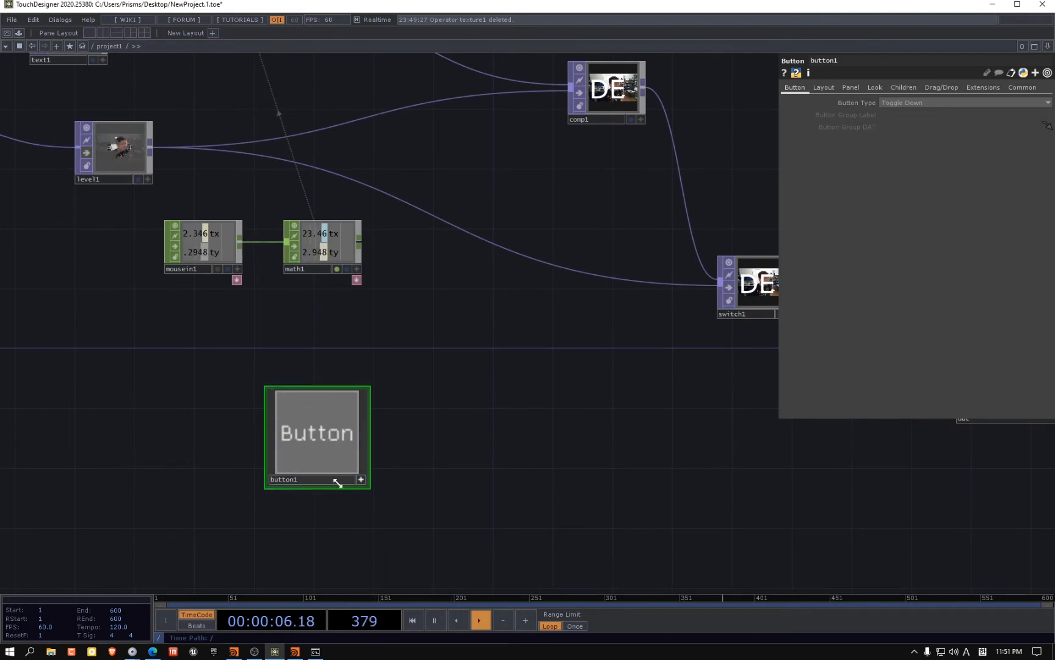
pyautogui.click(324, 432)
pyautogui.click(323, 436)
pyautogui.click(325, 436)
pyautogui.click(324, 435)
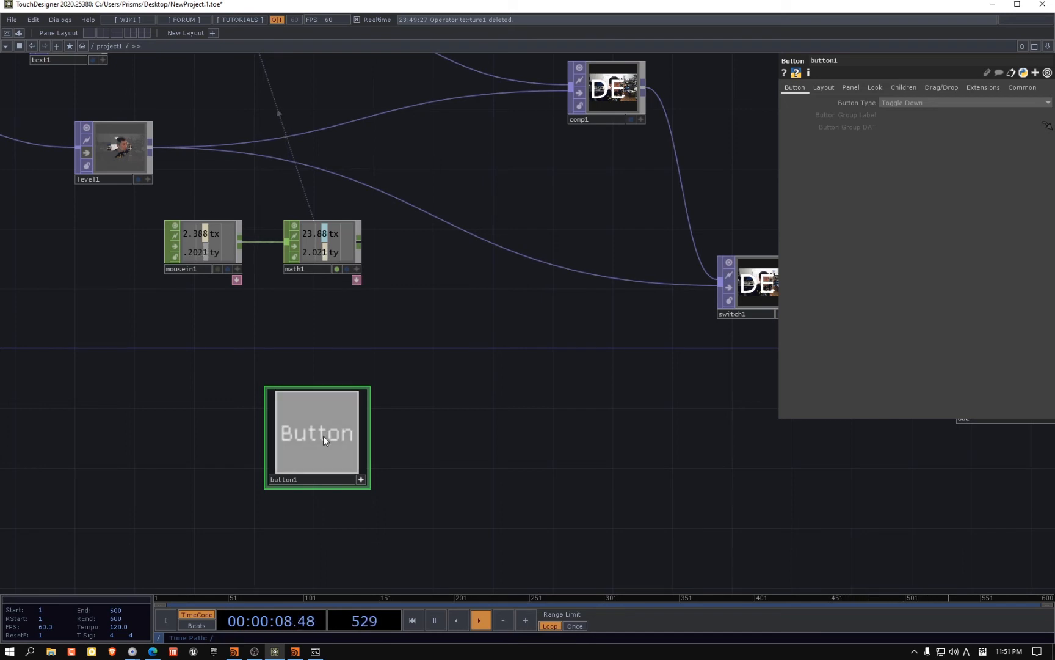
pyautogui.click(361, 480)
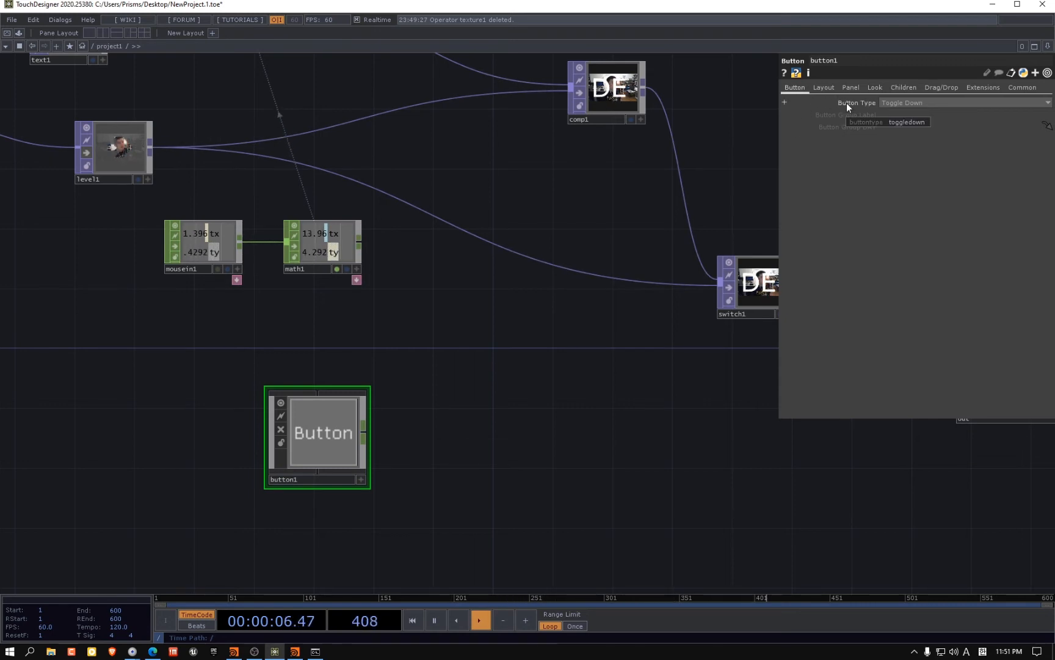
# Review the available Button Type options for button1 and test its Toggle Down behaviour in the interactive viewer
pyautogui.click(925, 102)
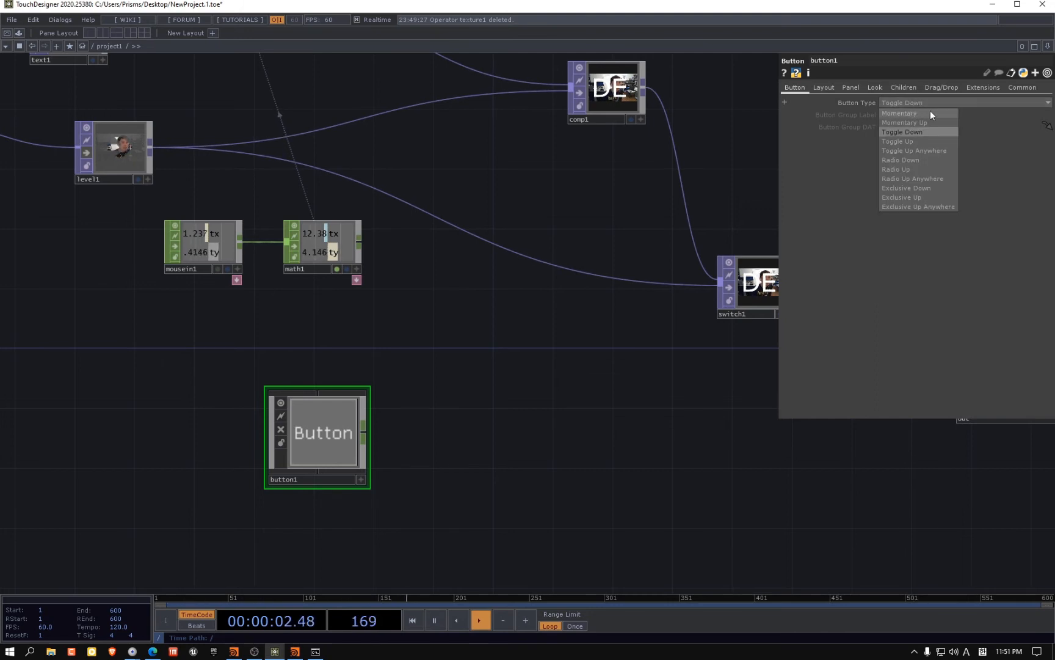
pyautogui.click(655, 426)
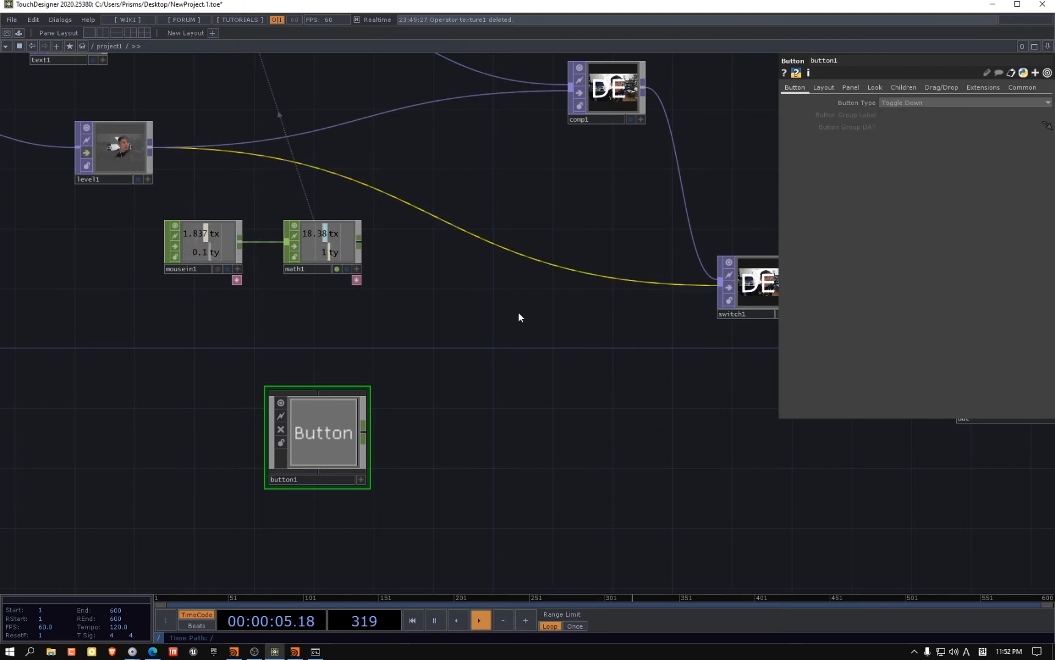
pyautogui.click(360, 478)
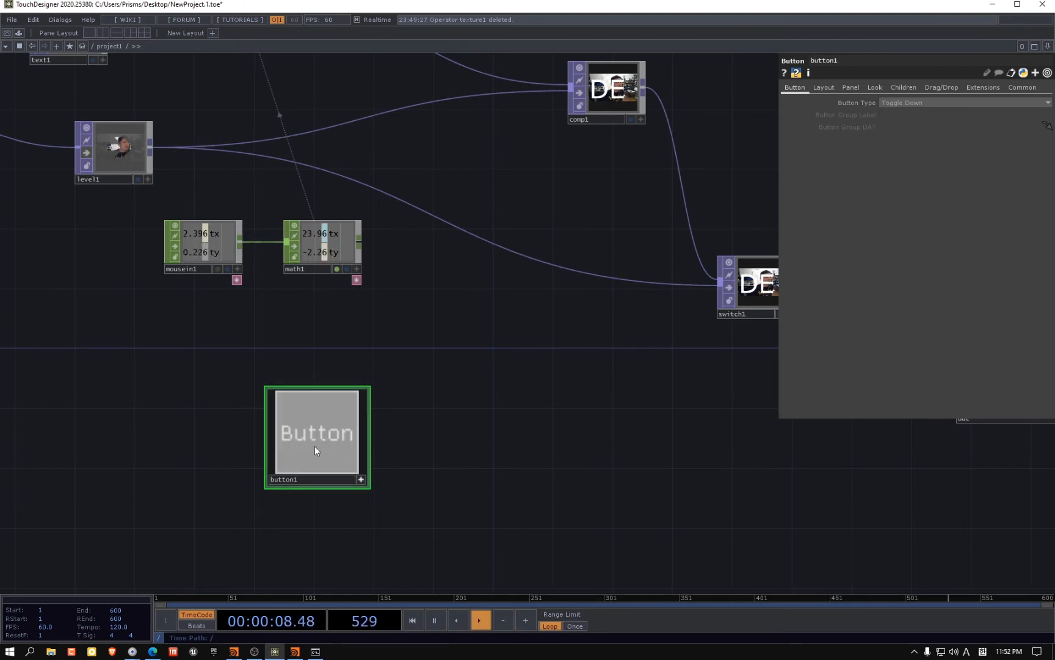
pyautogui.click(314, 445)
pyautogui.click(320, 439)
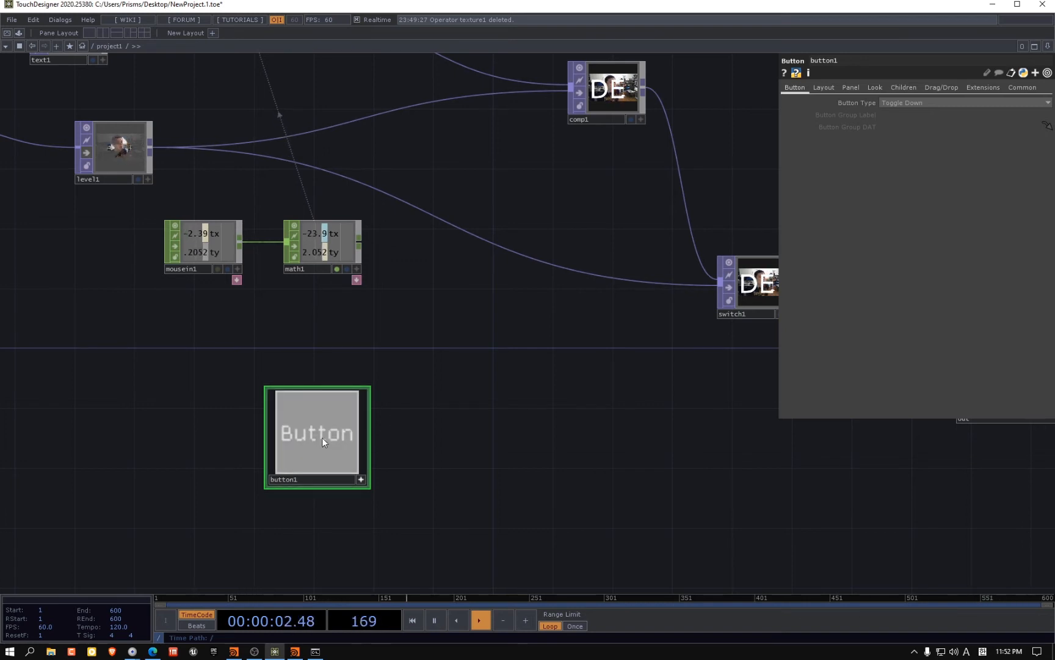
pyautogui.click(321, 437)
# Set button1's Button Type to Momentary and try it once before turning off its interactive viewer
pyautogui.click(910, 103)
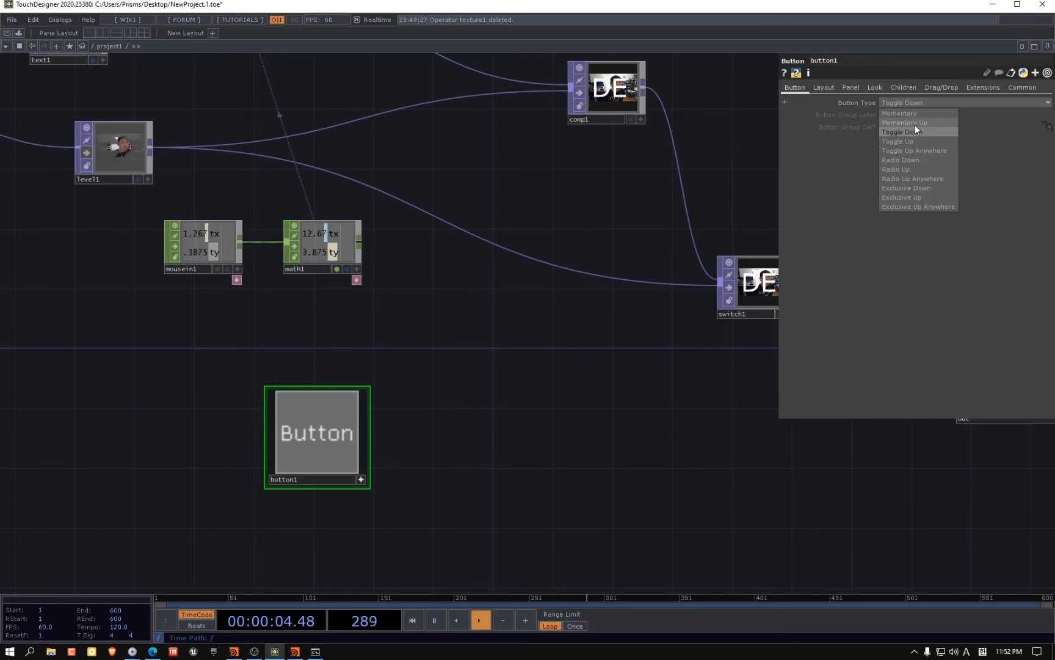
pyautogui.click(921, 115)
pyautogui.click(325, 446)
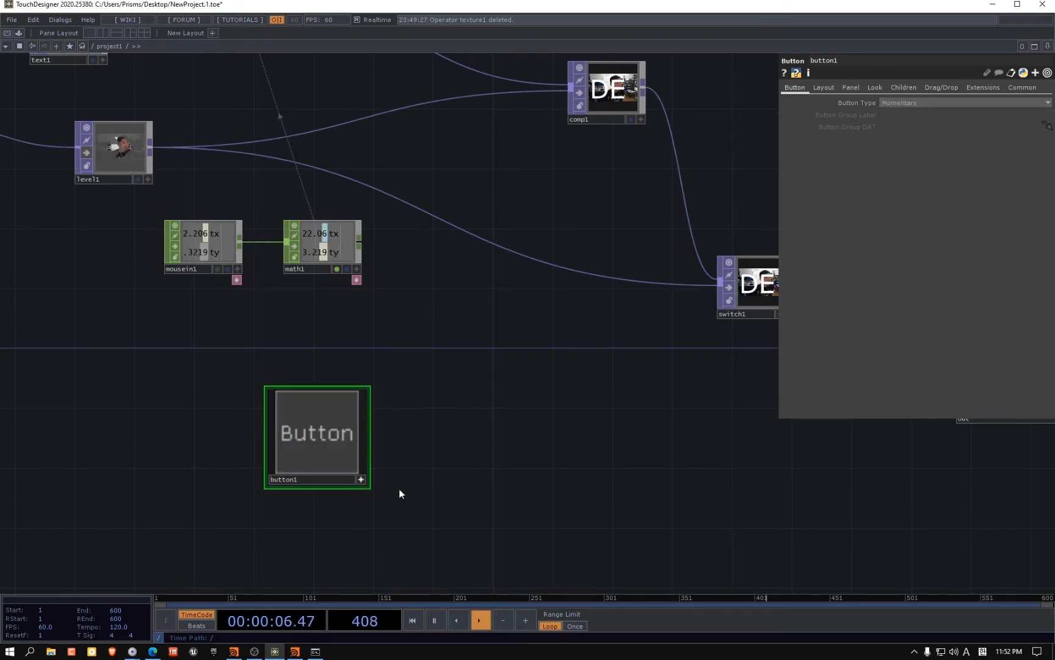
pyautogui.click(361, 479)
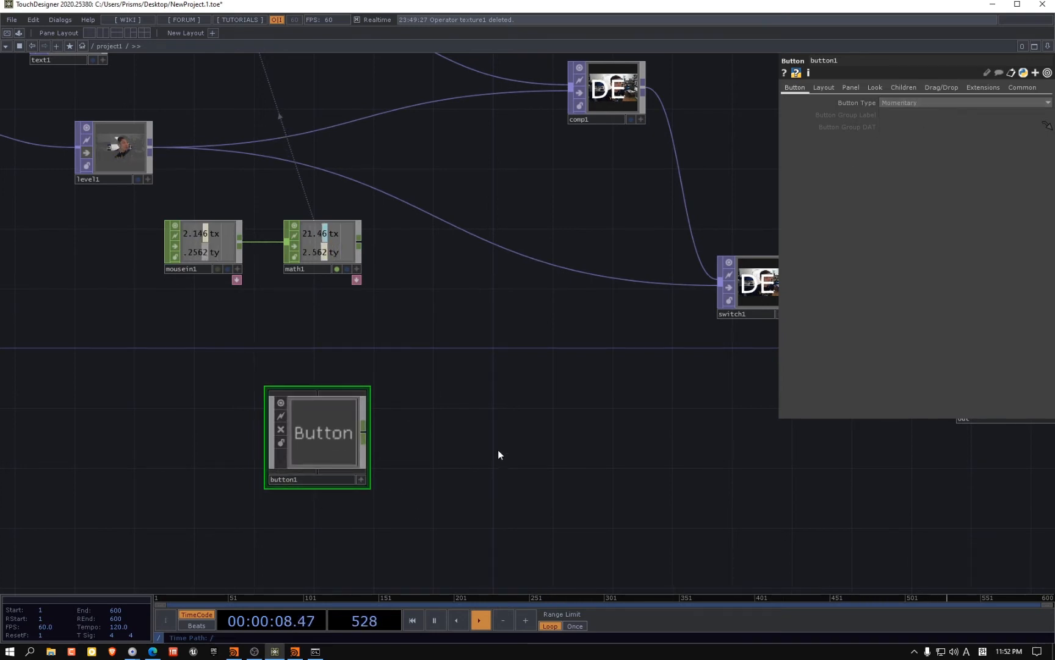
# Test button1's Momentary behaviour repeatedly in its interactive viewer
pyautogui.click(361, 479)
pyautogui.click(345, 445)
pyautogui.click(332, 456)
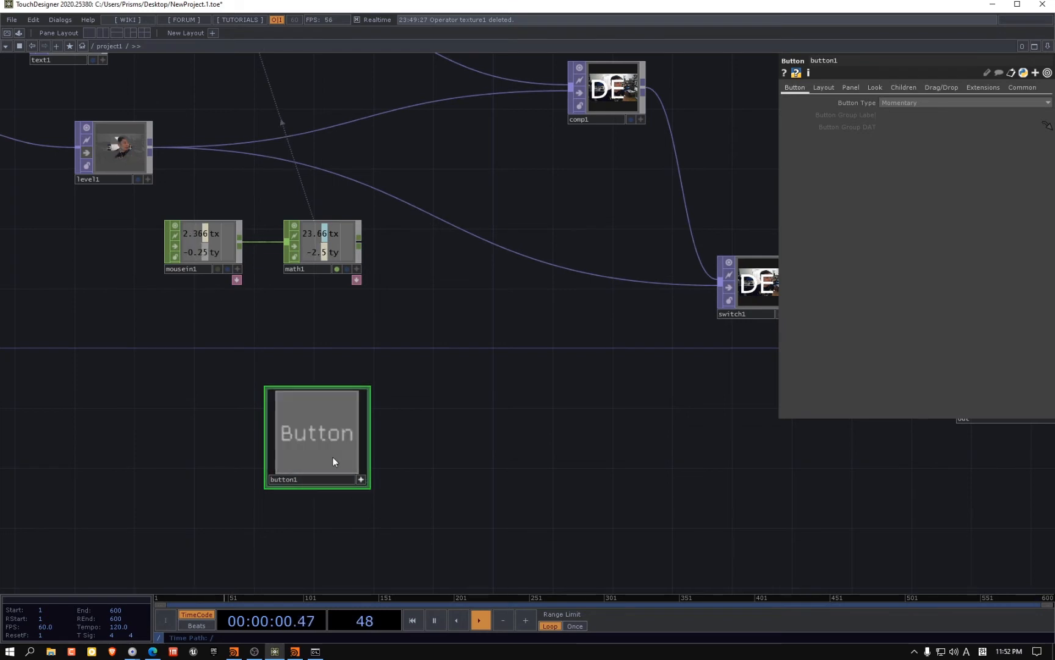
pyautogui.click(310, 449)
pyautogui.click(314, 448)
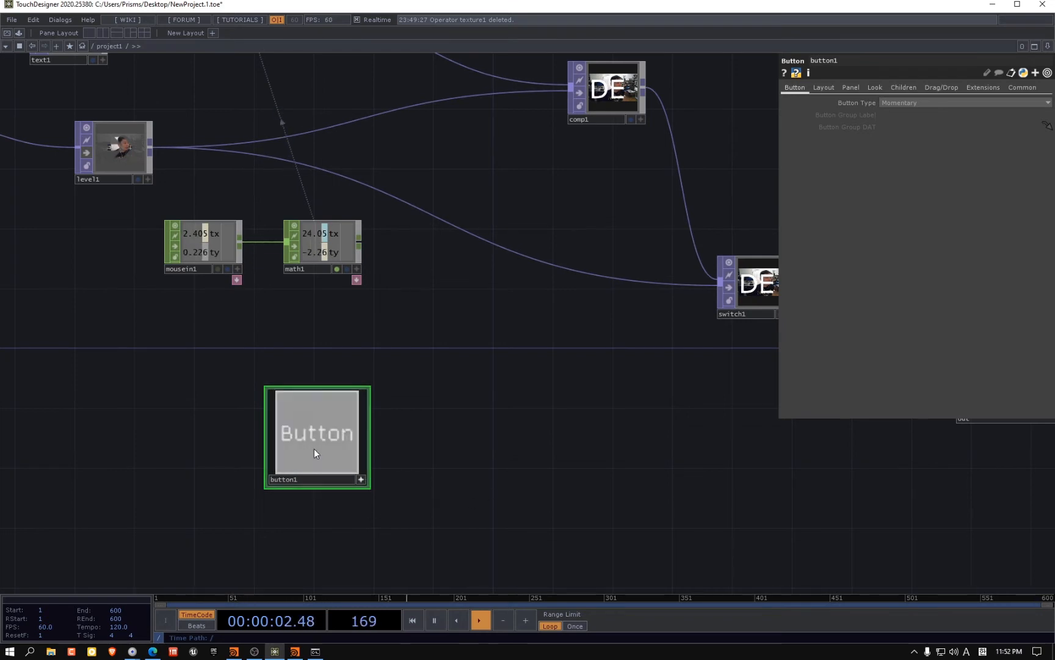
pyautogui.click(314, 453)
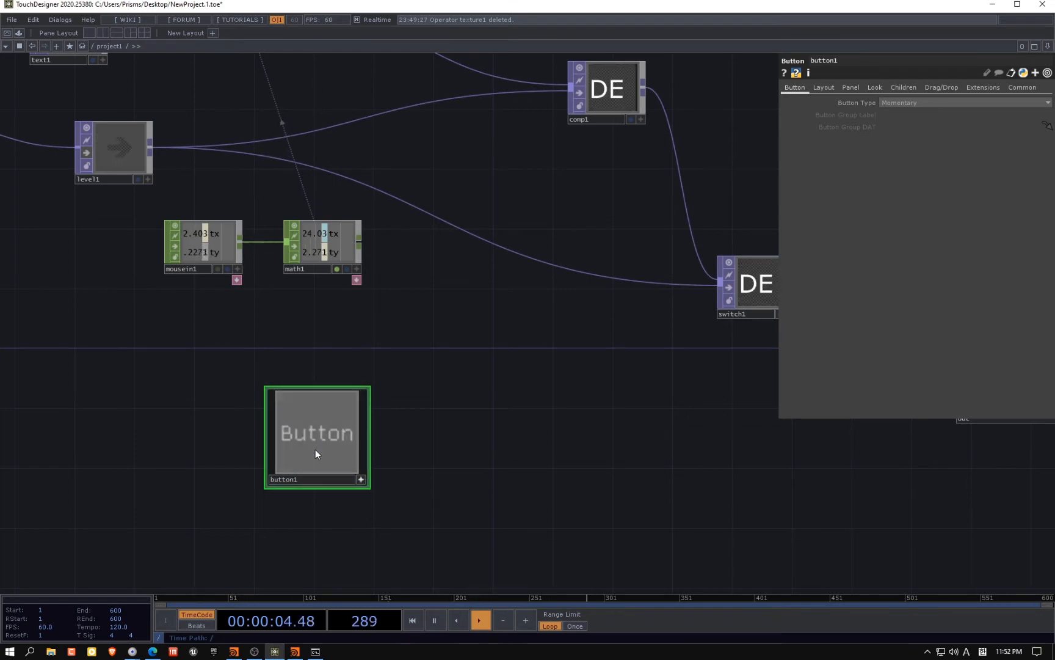
pyautogui.click(315, 453)
pyautogui.scroll(3, 315, 449)
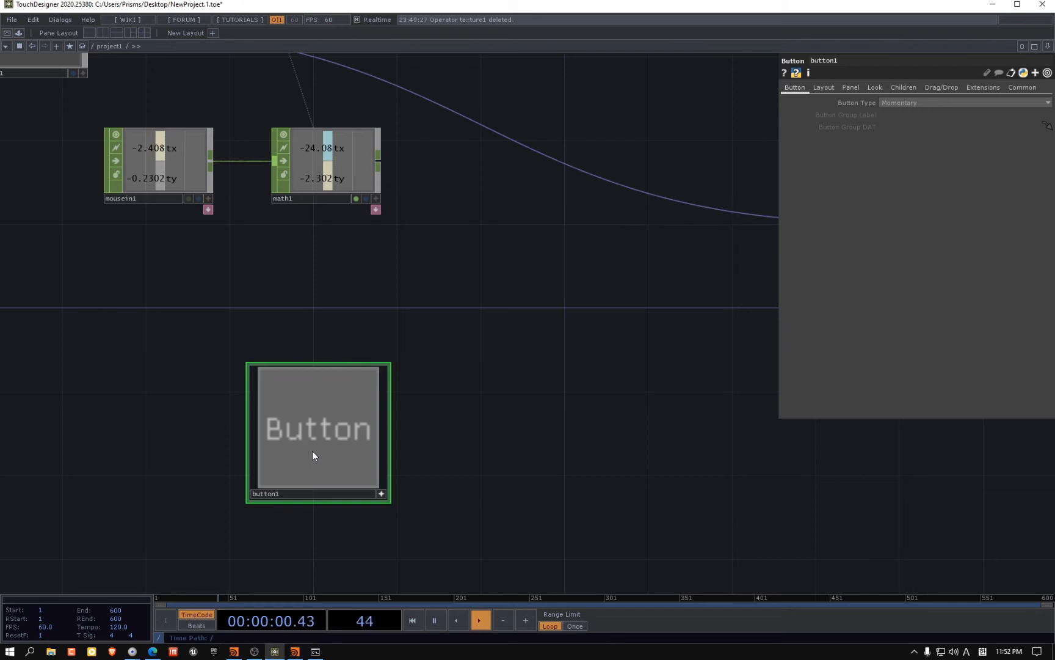
pyautogui.click(316, 436)
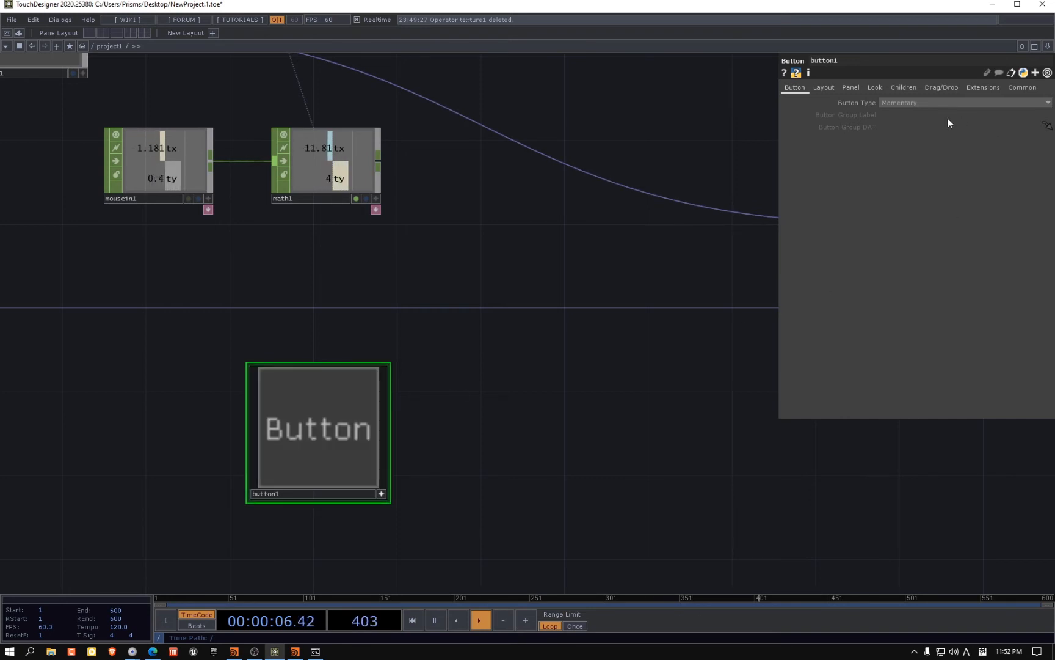
# Set button1's Button Type to Toggle Down and test switching it on and off
pyautogui.click(905, 104)
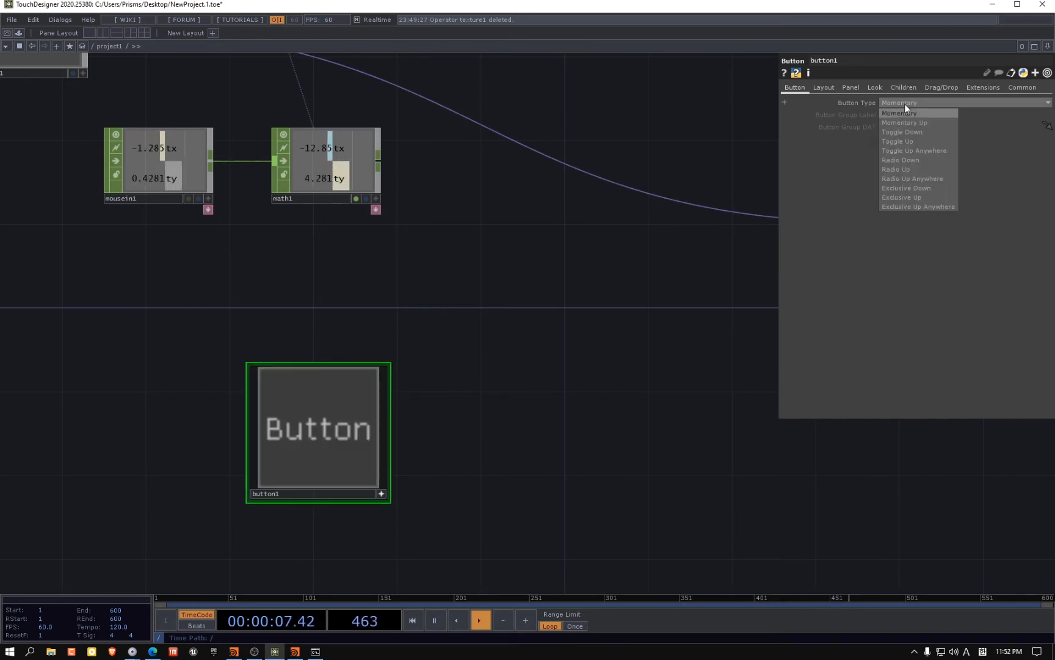
pyautogui.click(921, 132)
pyautogui.click(345, 422)
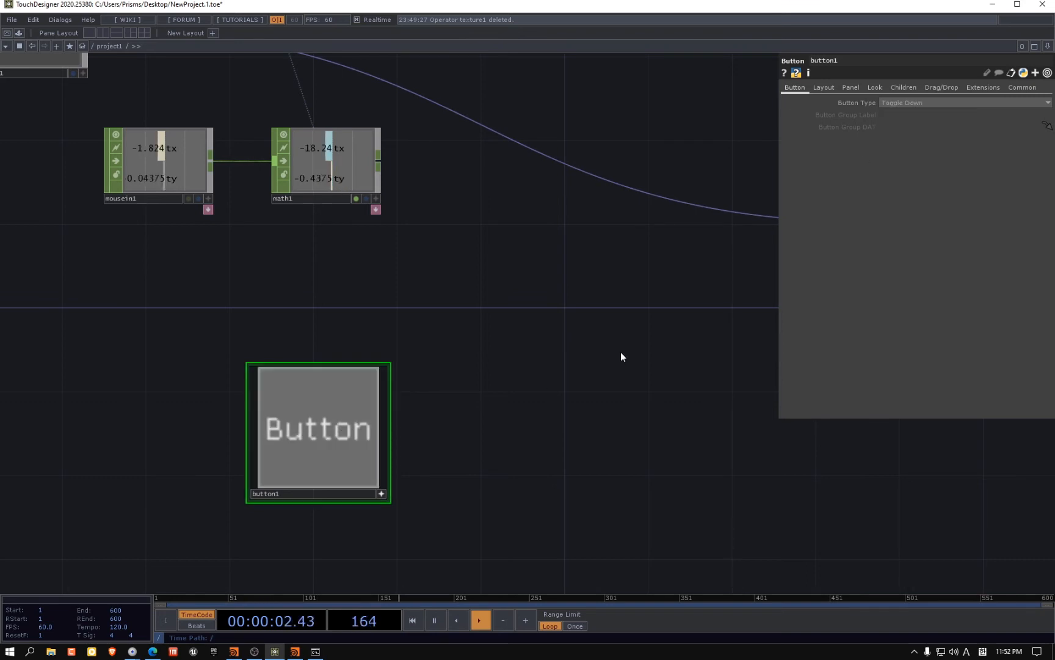
pyautogui.click(289, 442)
pyautogui.click(290, 442)
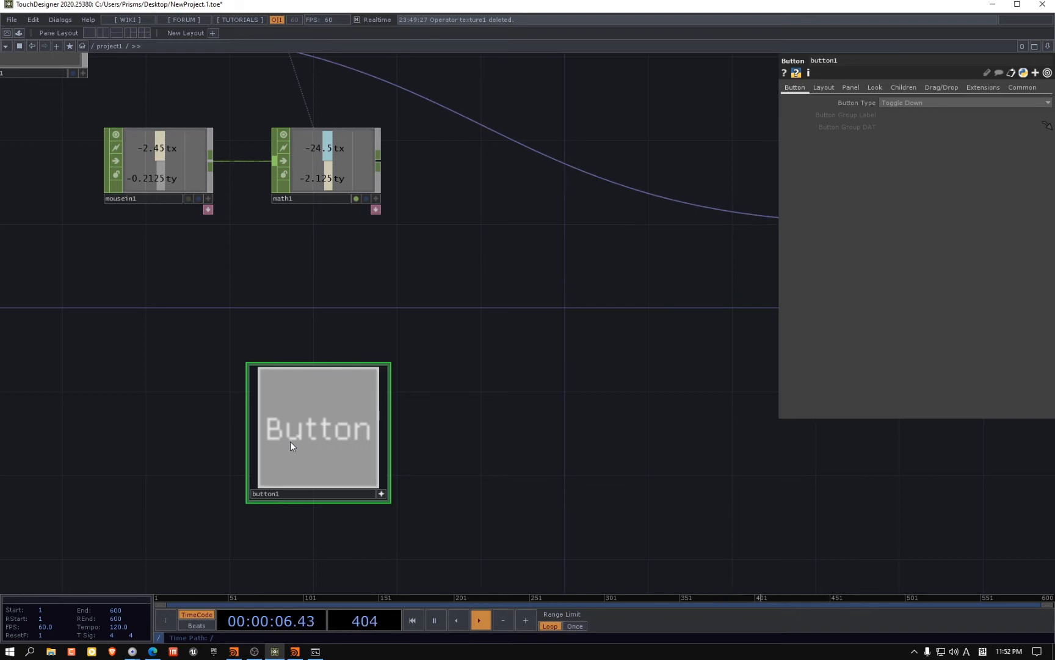
# Toggle button1 on and off a few more times in its interactive viewer, ending with the viewer deactivated
pyautogui.click(322, 452)
pyautogui.click(326, 452)
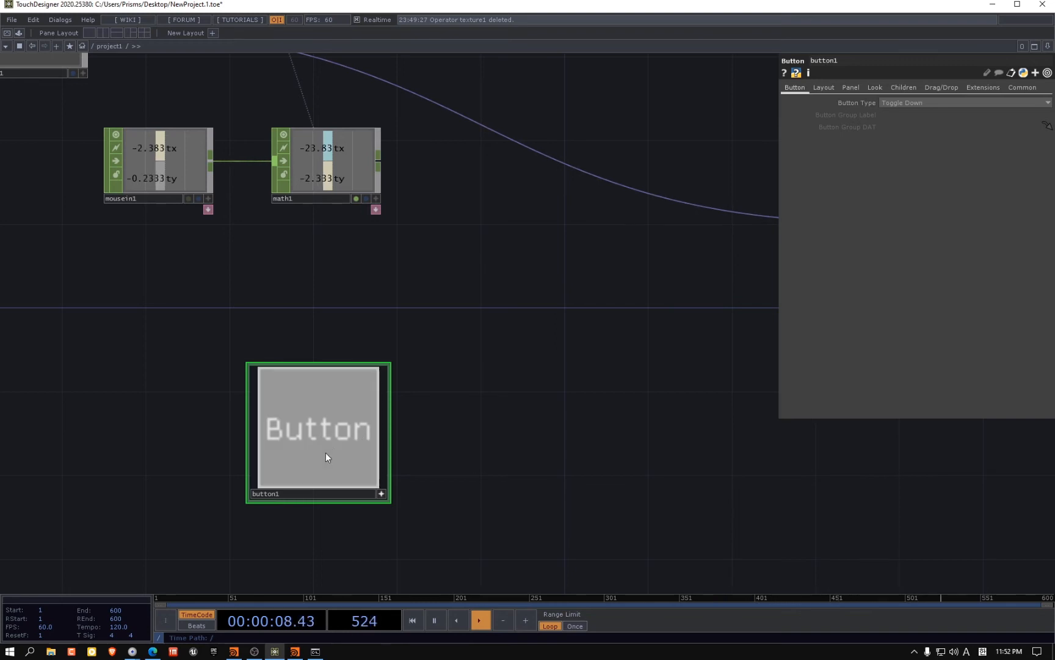
pyautogui.click(325, 452)
pyautogui.click(325, 452)
pyautogui.click(376, 449)
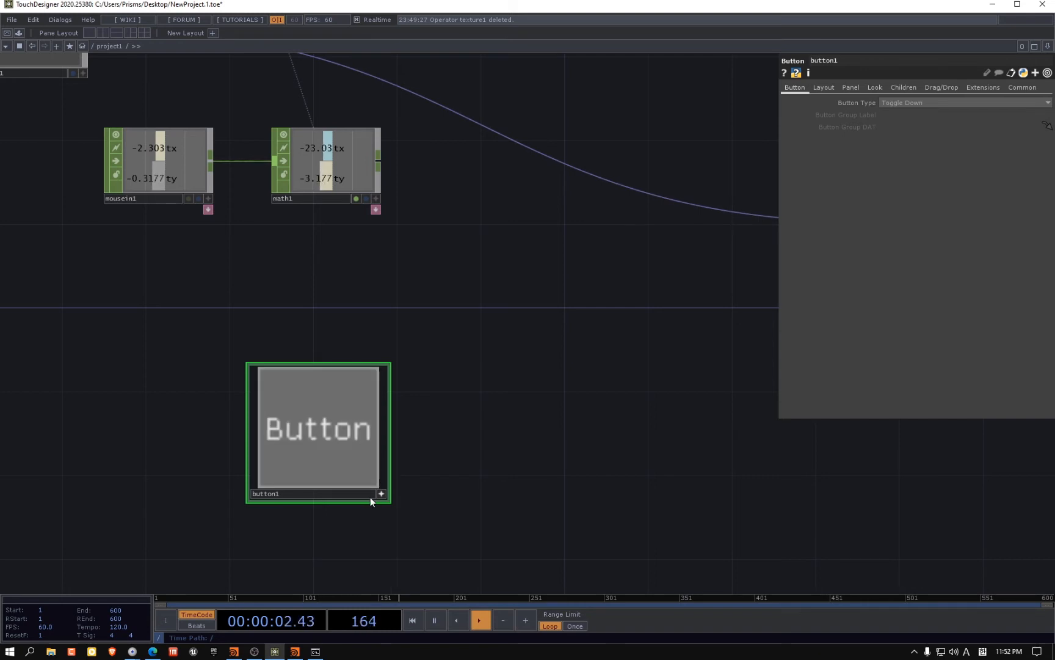
pyautogui.click(382, 493)
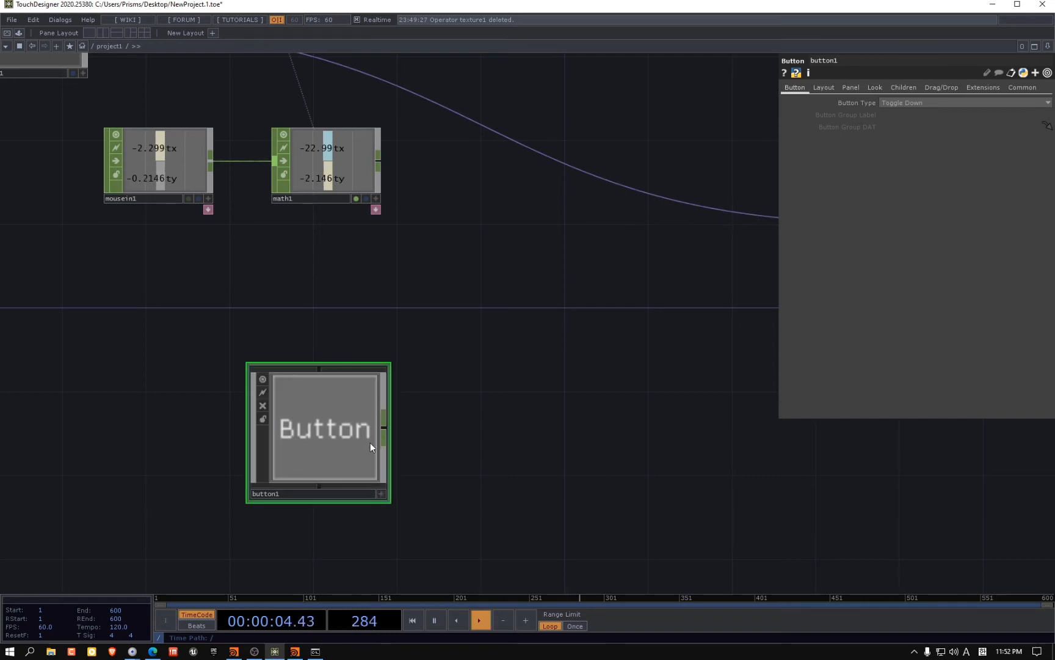
# Enter button1's internal network and examine how its panel state channel feeds select1 and out1
pyautogui.scroll(-3, 384, 399)
pyautogui.scroll(2, 559, 170)
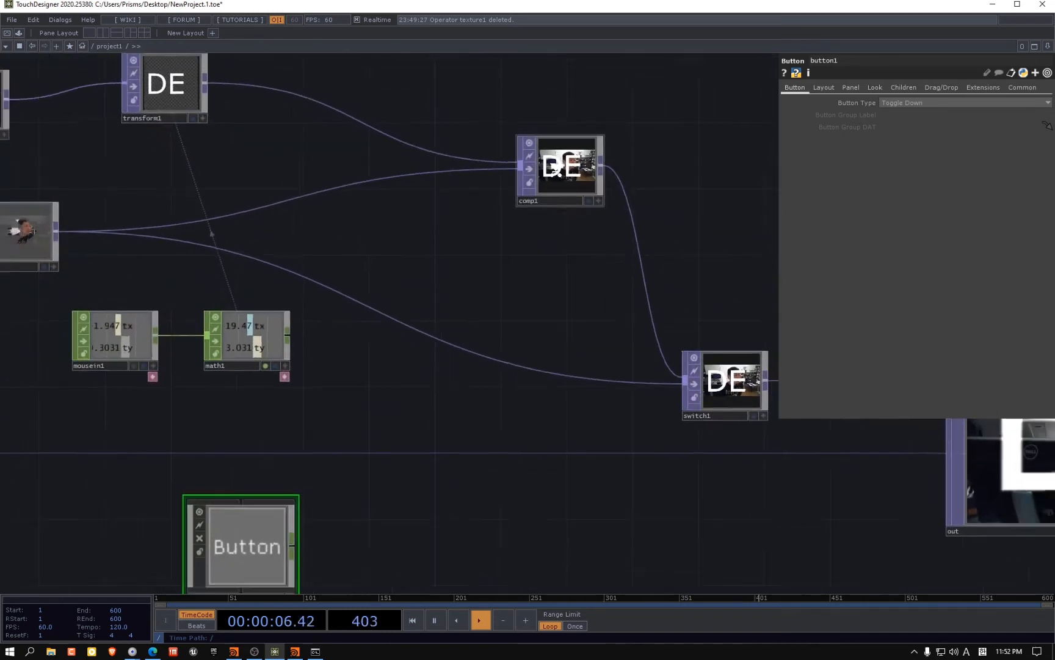
pyautogui.scroll(-3, 604, 342)
pyautogui.scroll(3, 464, 428)
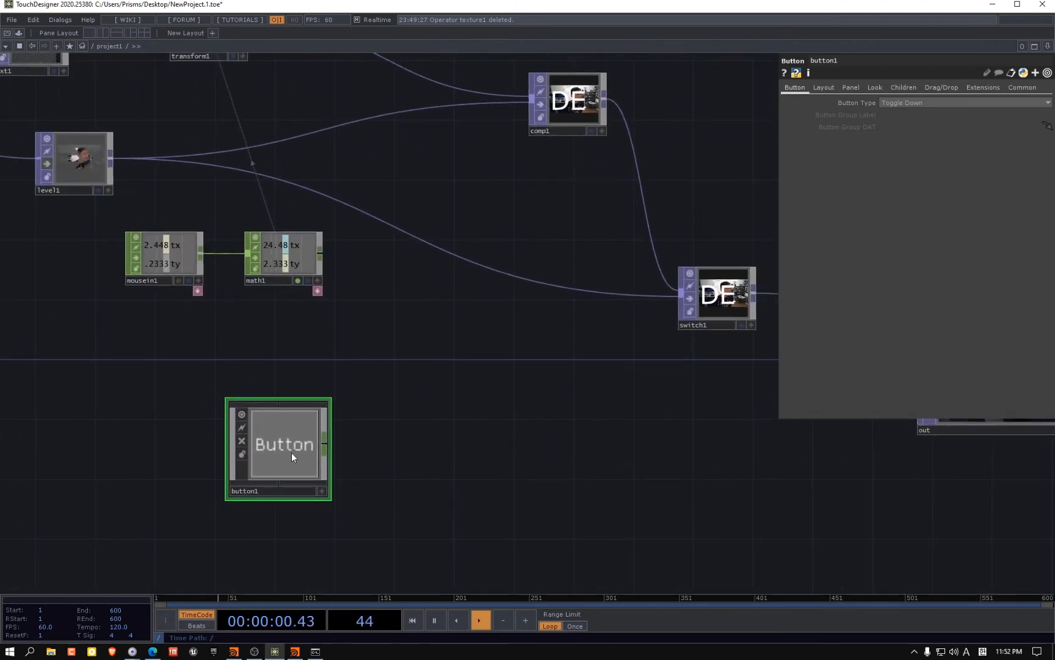
pyautogui.scroll(4, 291, 450)
pyautogui.scroll(3, 291, 451)
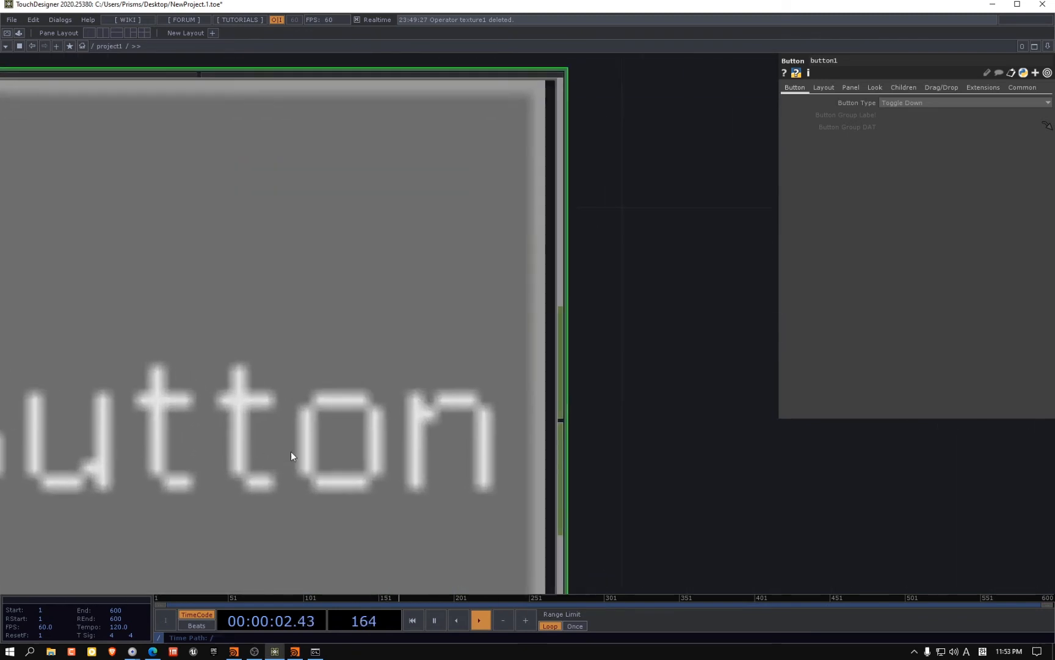
pyautogui.moveTo(579, 296); pyautogui.dragTo(558, 368)
pyautogui.moveTo(458, 218); pyautogui.dragTo(467, 113)
pyautogui.moveTo(557, 240); pyautogui.dragTo(456, 74)
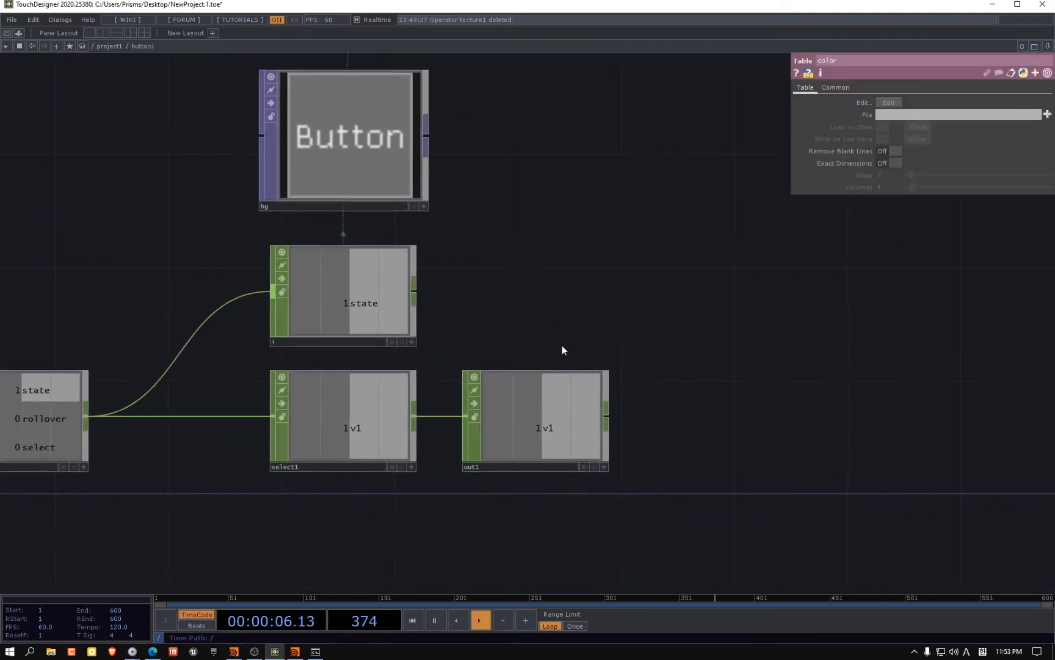
pyautogui.click(541, 426)
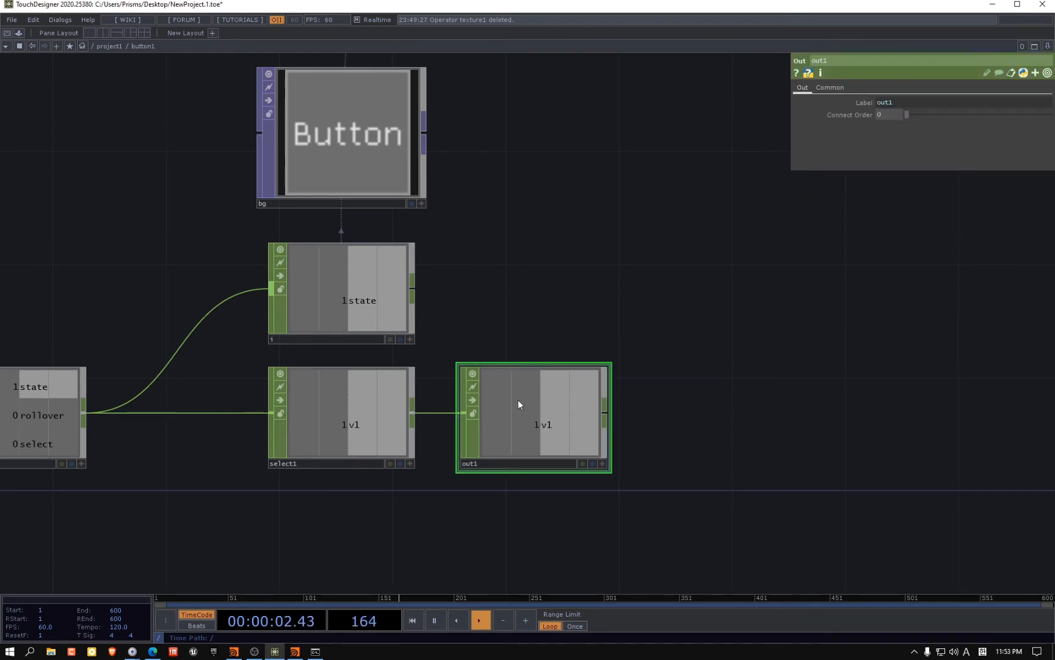
# Set the text of the bg Text TOP inside button1 to Switch, and return to the project network
pyautogui.click(420, 202)
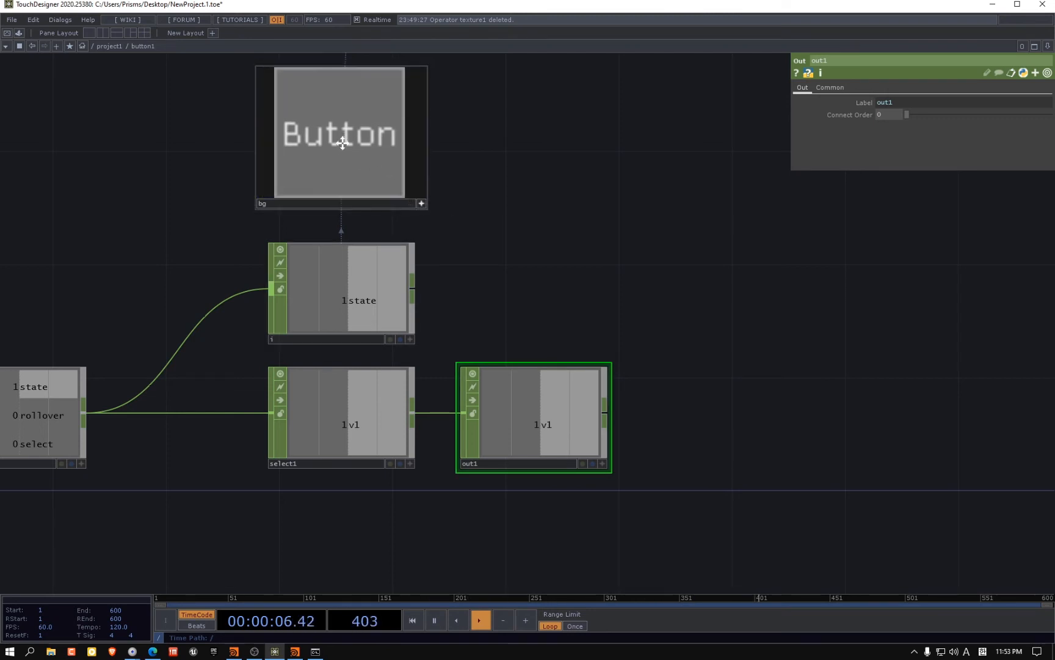
pyautogui.click(421, 204)
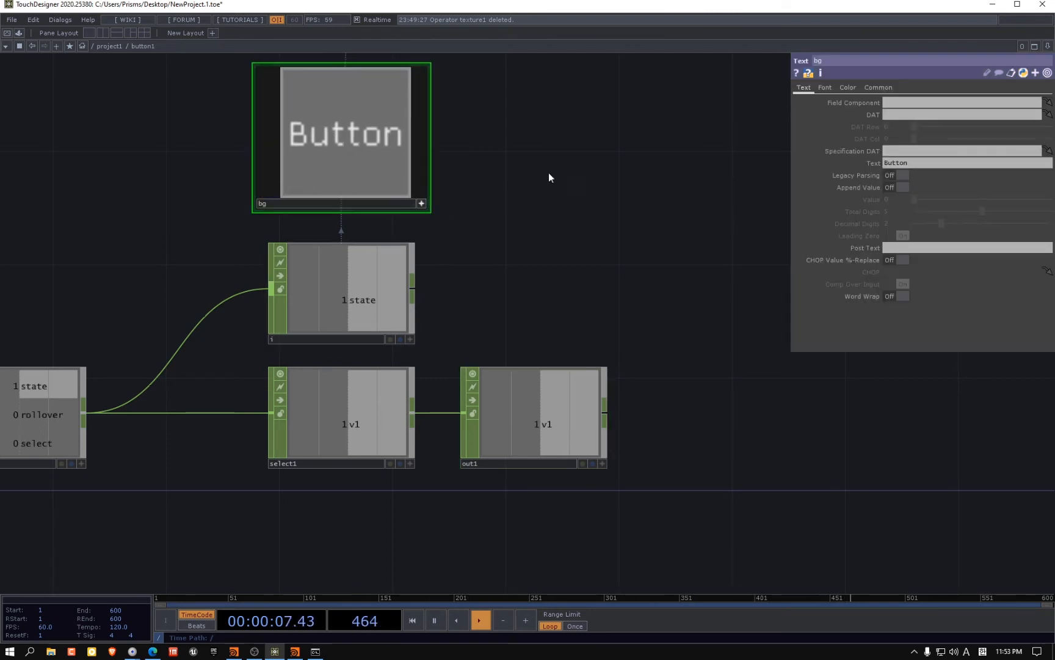
pyautogui.click(422, 203)
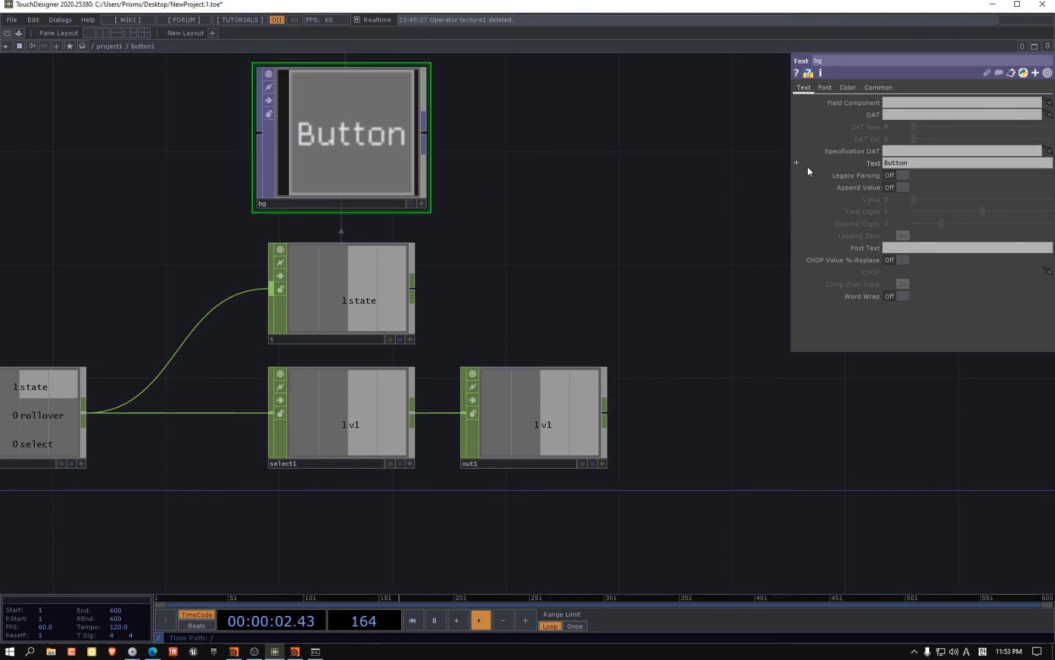
pyautogui.click(910, 164)
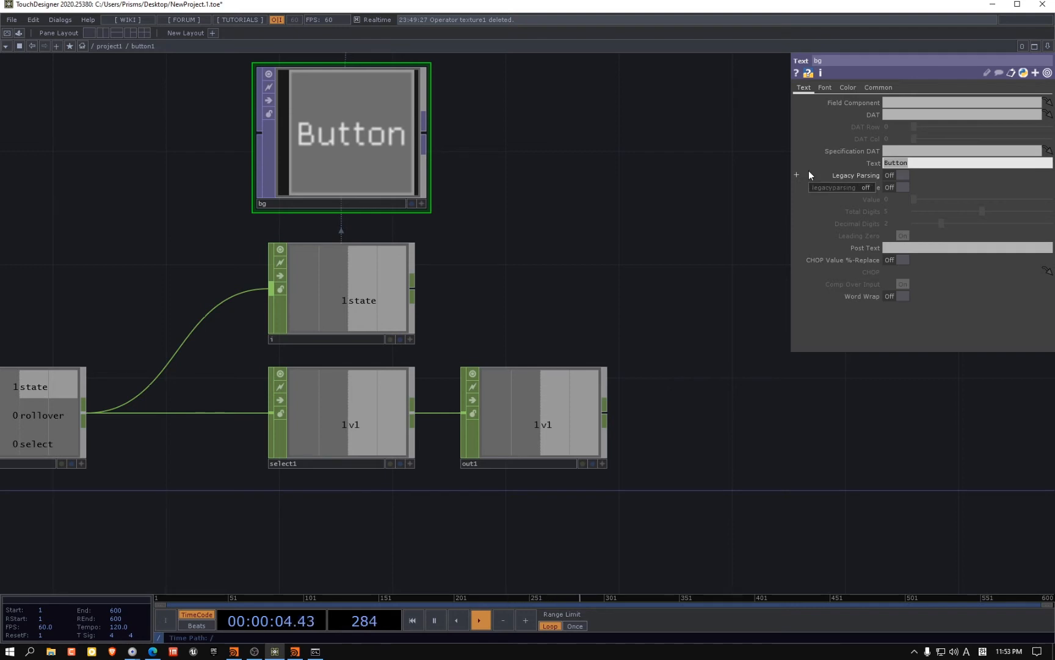
pyautogui.write('Text 0')
pyautogui.press('BackSpace')
pyautogui.press('BackSpace')
pyautogui.press('BackSpace')
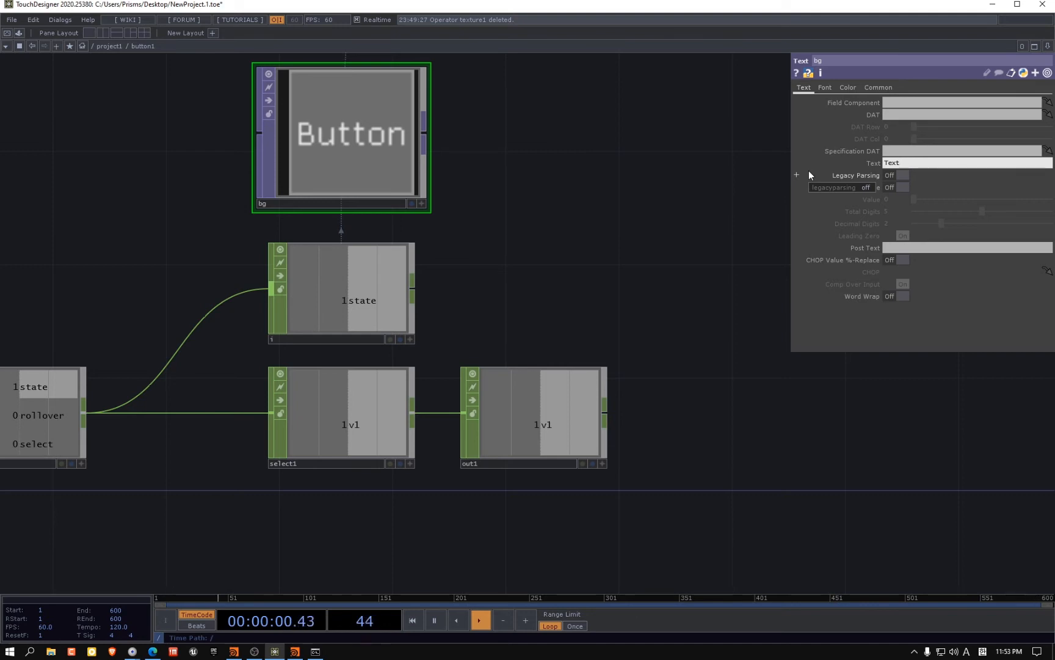
pyautogui.write('Switch')
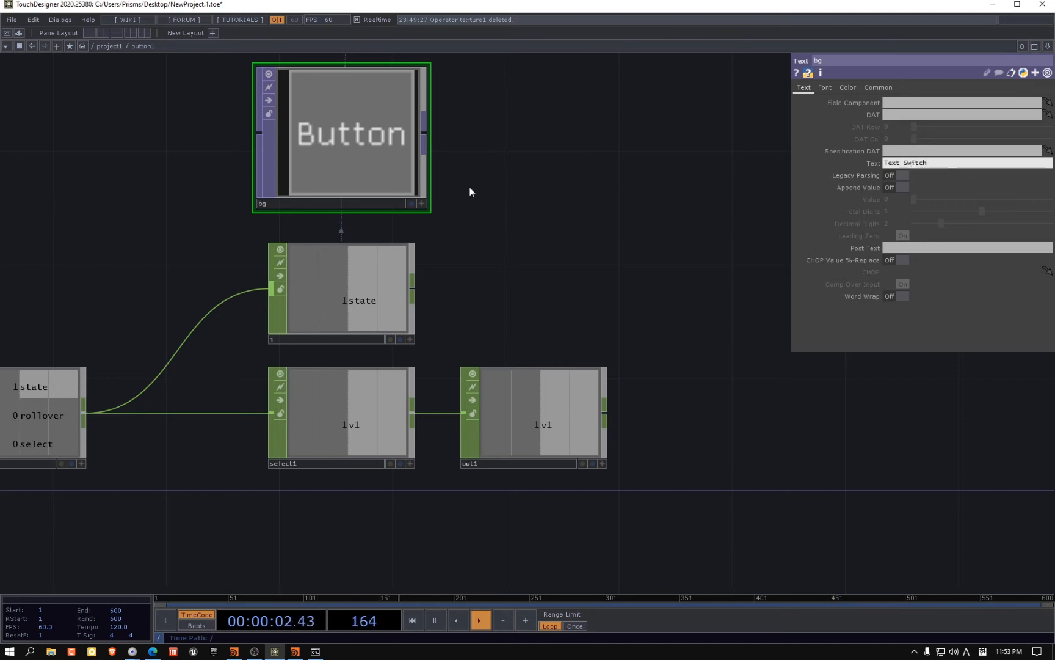
pyautogui.press('Return')
pyautogui.moveTo(904, 163); pyautogui.dragTo(811, 168)
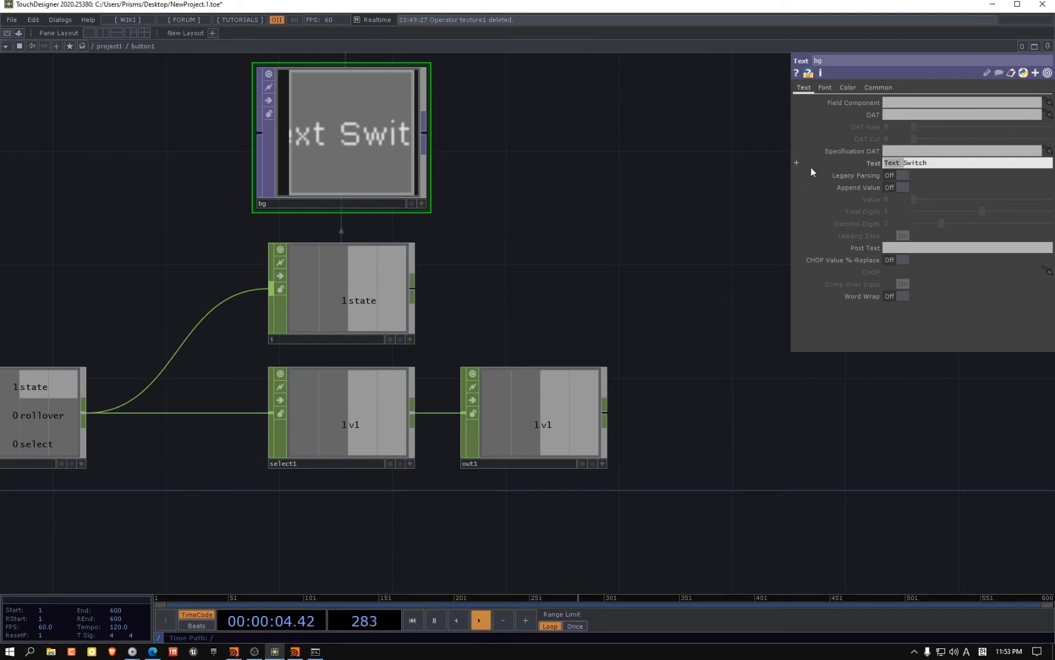
pyautogui.press('BackSpace')
pyautogui.press('Return')
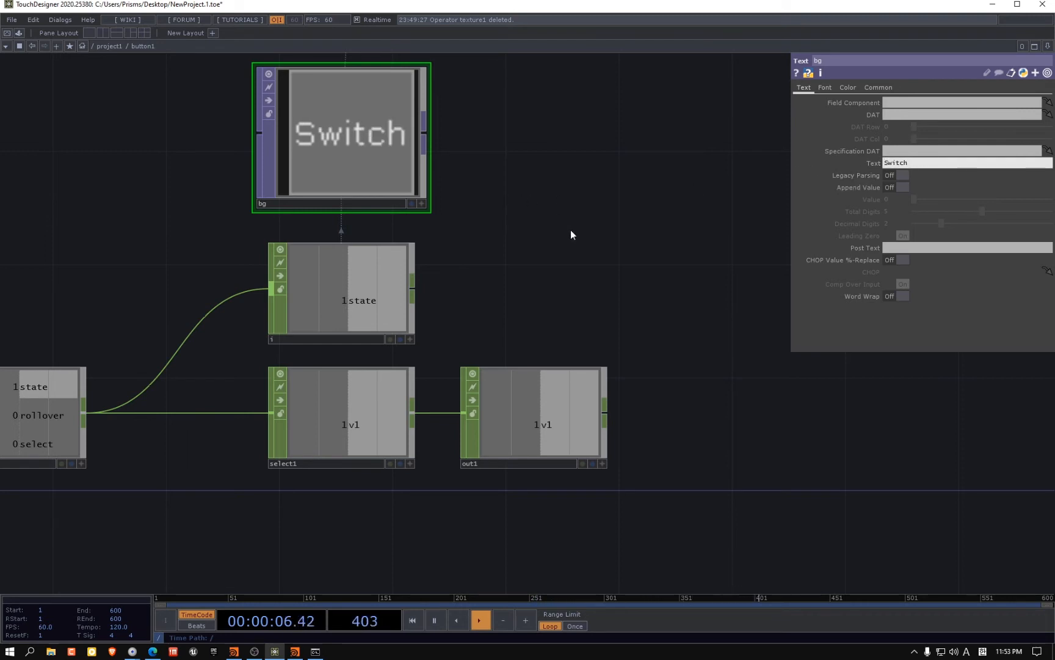
pyautogui.press('u')
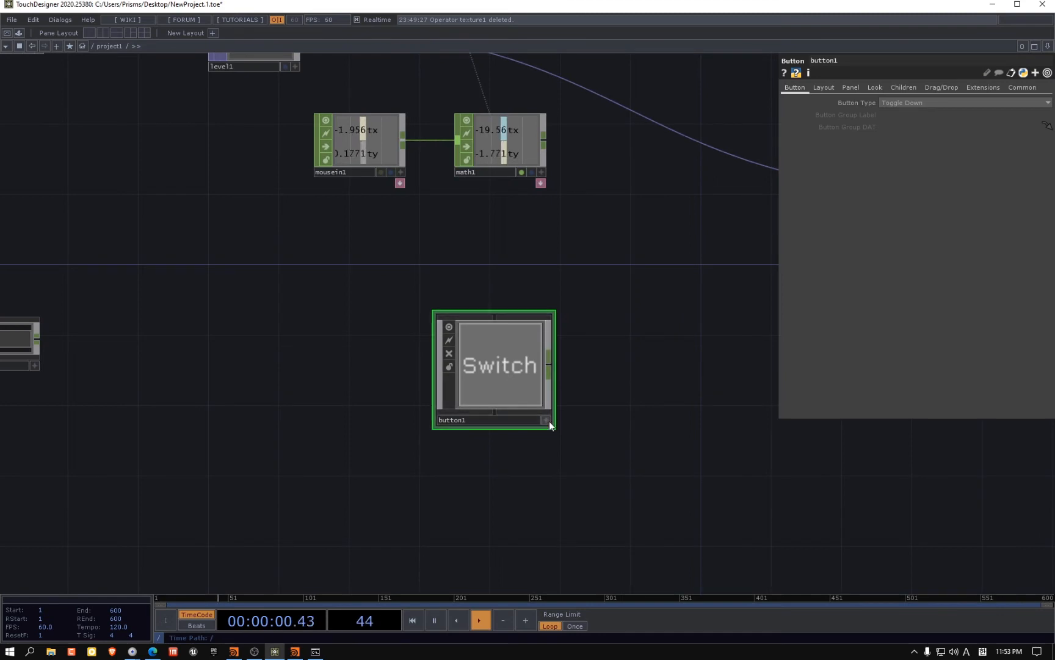
# Toggle button1 off in its interactive viewer and check the out1 value inside its network
pyautogui.click(546, 420)
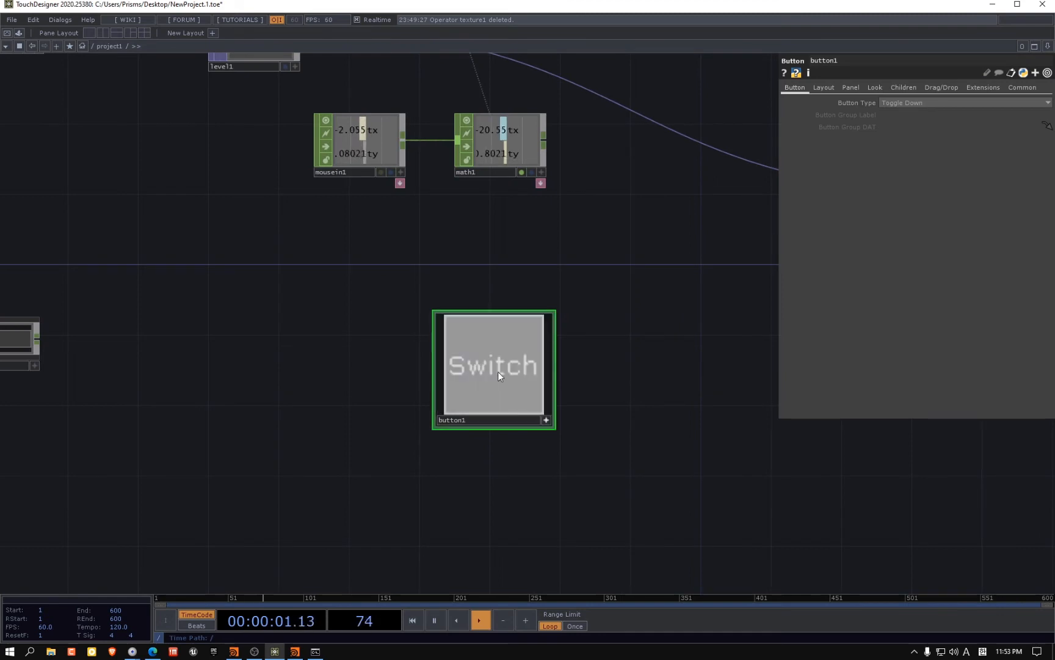
pyautogui.click(546, 420)
pyautogui.press('i')
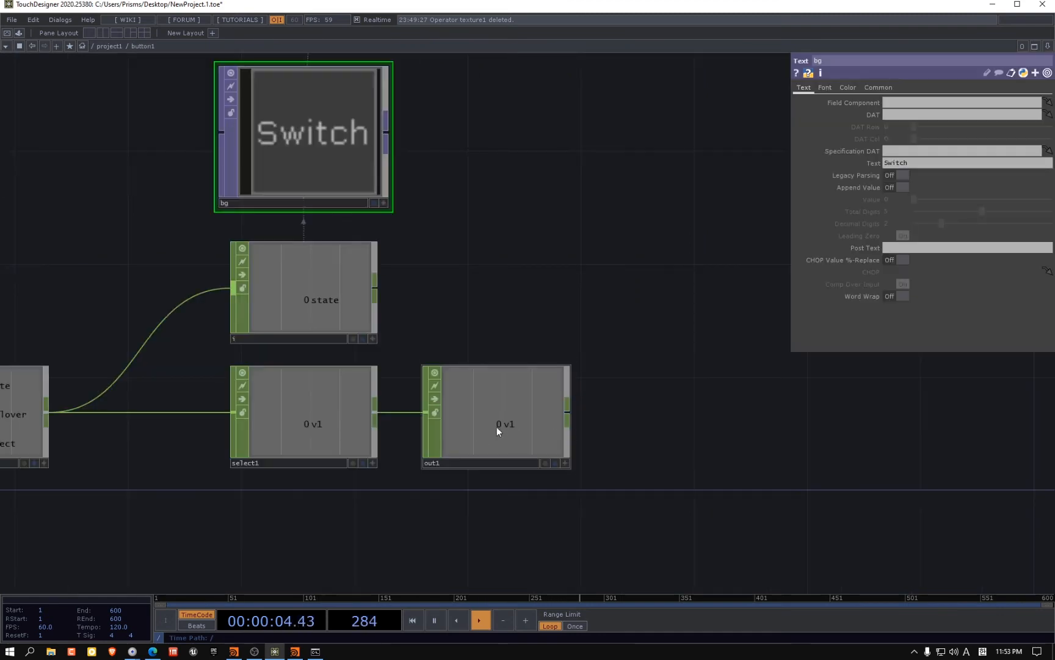
pyautogui.press('u')
pyautogui.press('i')
pyautogui.press('u')
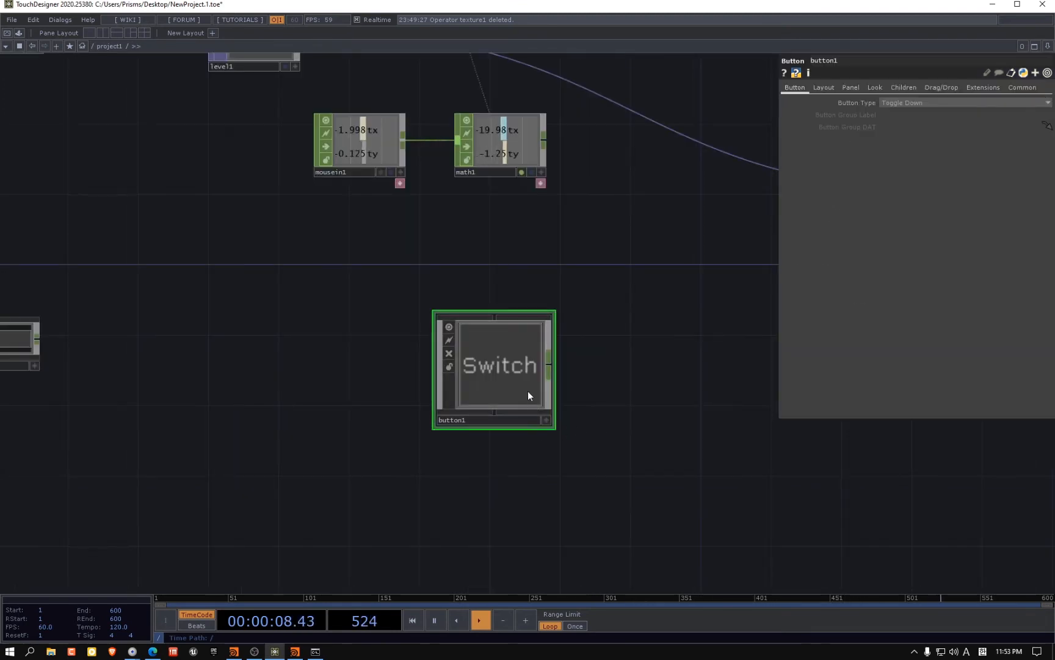
# Toggle button1 back on and check its internal state and out1 channels again
pyautogui.click(547, 419)
pyautogui.press('i')
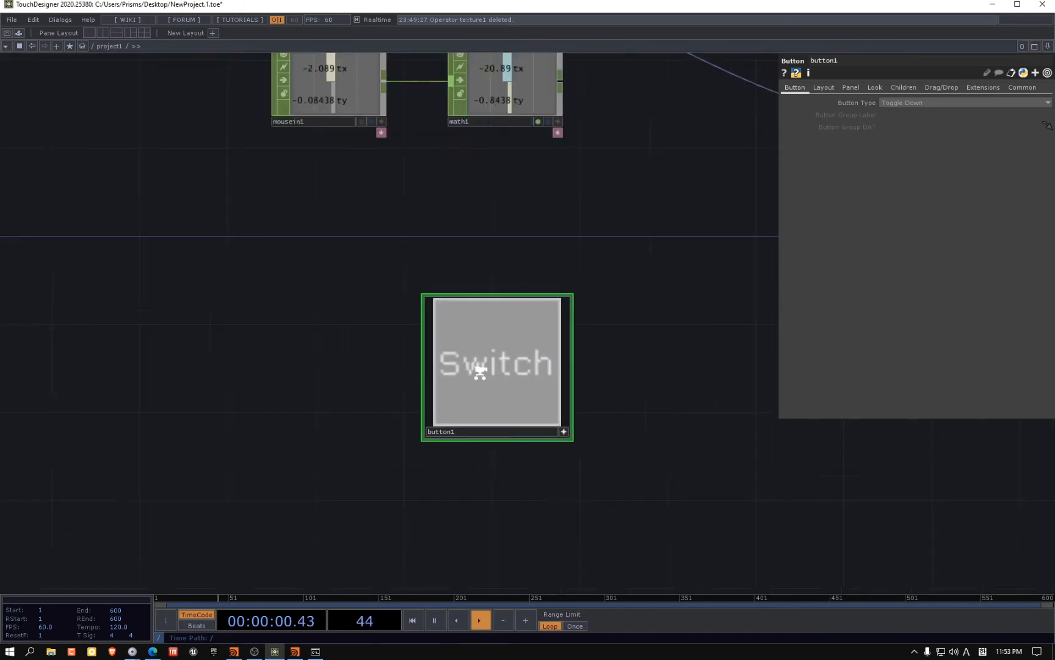
pyautogui.press('p')
pyautogui.scroll(2, 626, 531)
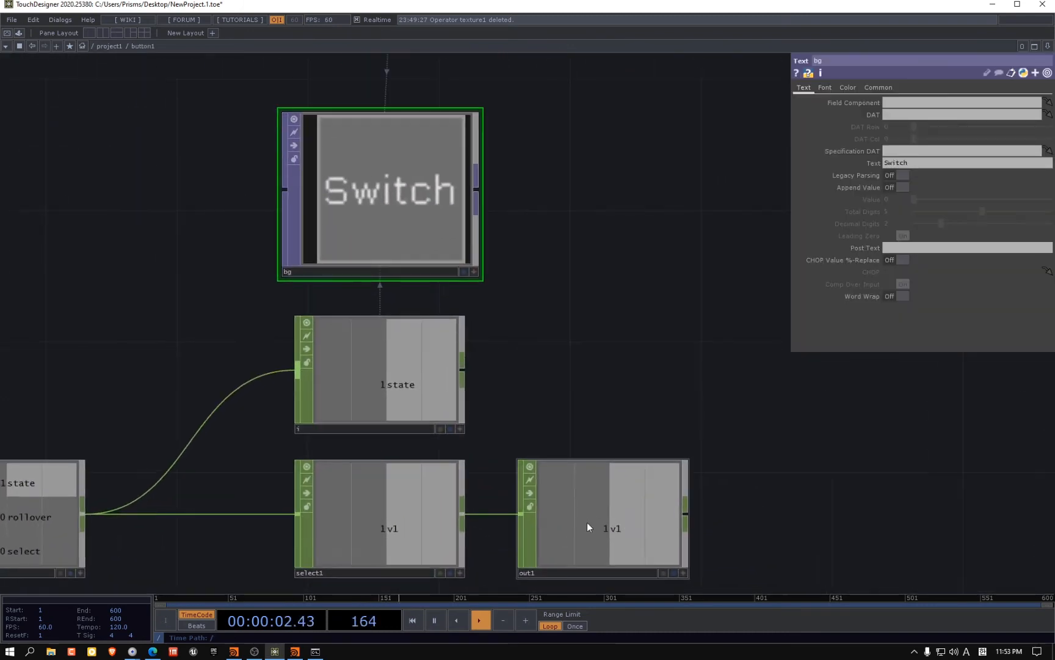
pyautogui.scroll(-10, 611, 539)
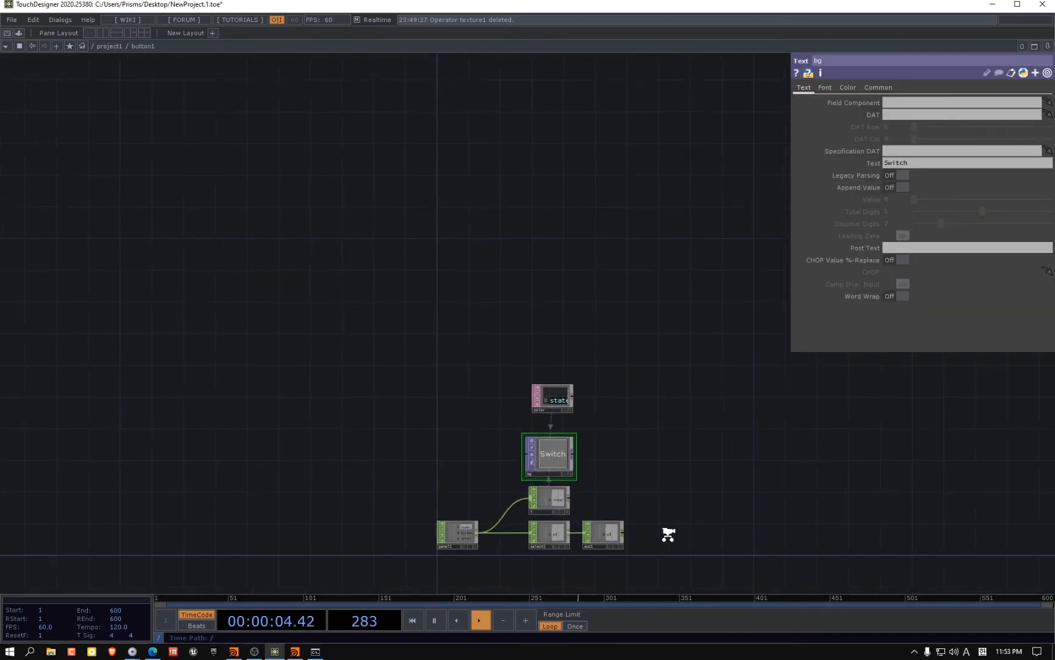
# Return to the project network, toggle button1 off and deactivate its interactive viewer to expose its output connector
pyautogui.scroll(-5, 768, 476)
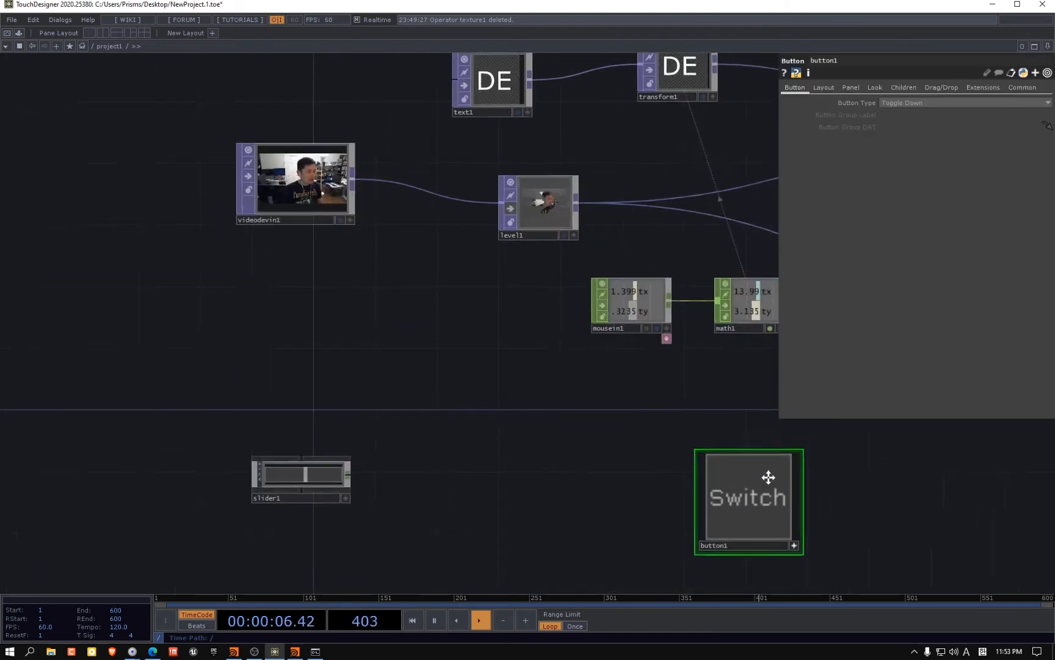
pyautogui.scroll(3, 798, 571)
pyautogui.moveTo(797, 571); pyautogui.dragTo(523, 496)
pyautogui.scroll(2, 523, 496)
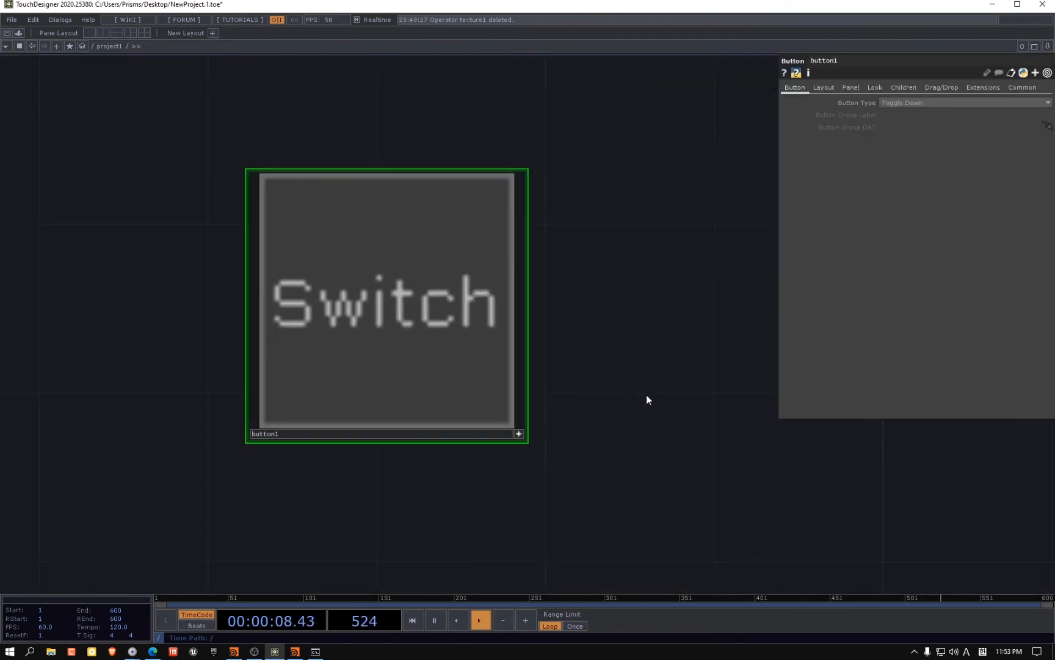
pyautogui.click(521, 432)
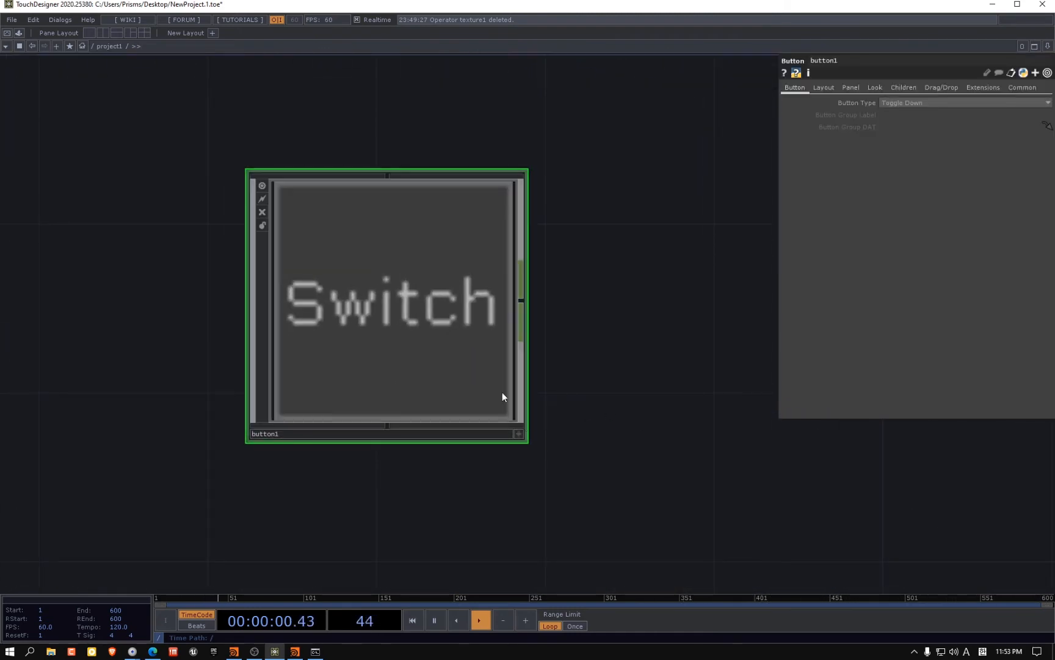
pyautogui.click(522, 433)
pyautogui.click(522, 432)
pyautogui.scroll(-5, 537, 428)
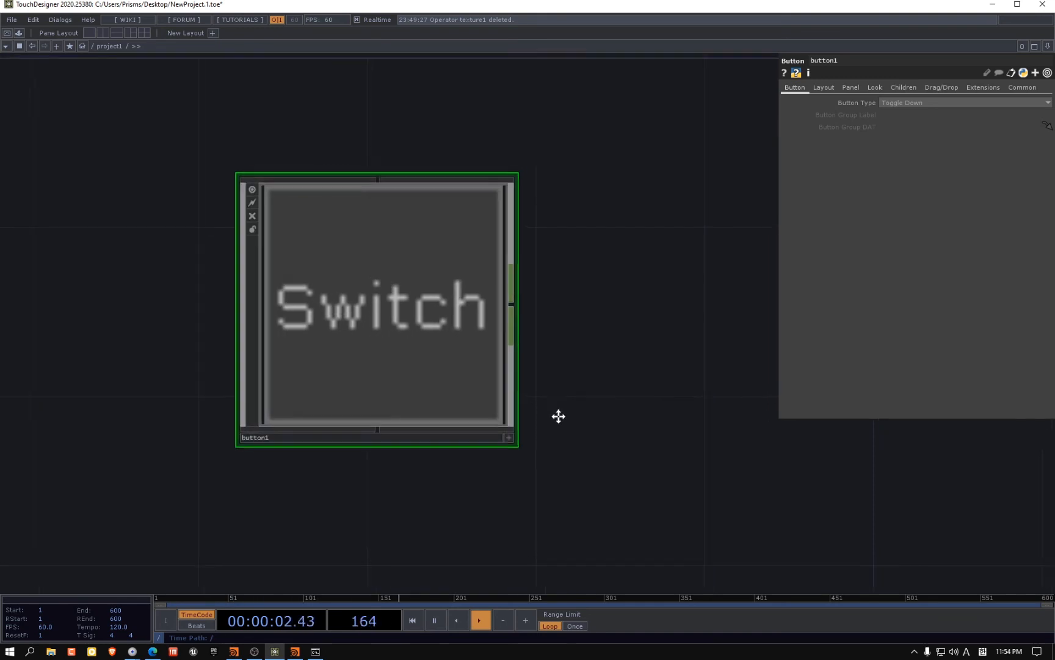
# Add an Out CHOP beside button1 and connect button1's output to it
pyautogui.press('Tab')
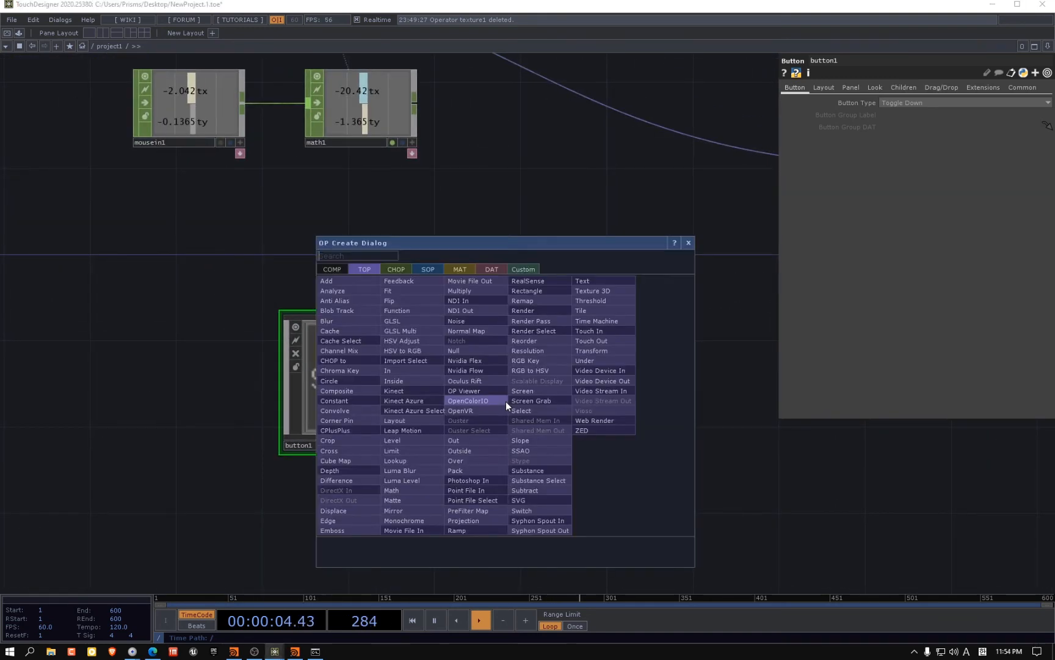
pyautogui.write('out')
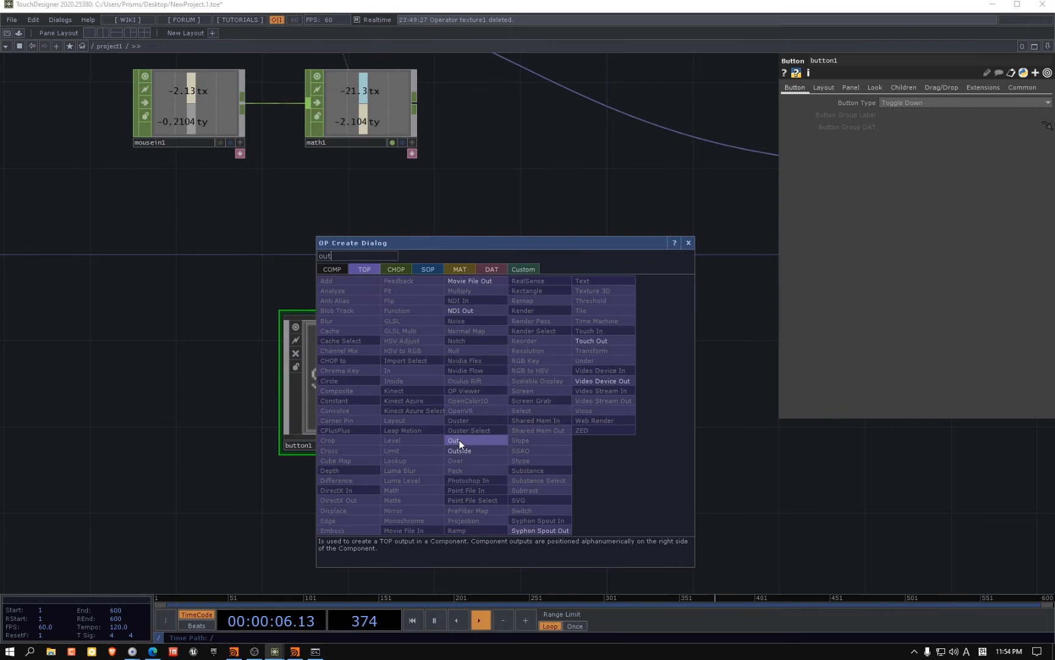
pyautogui.click(395, 269)
pyautogui.click(535, 462)
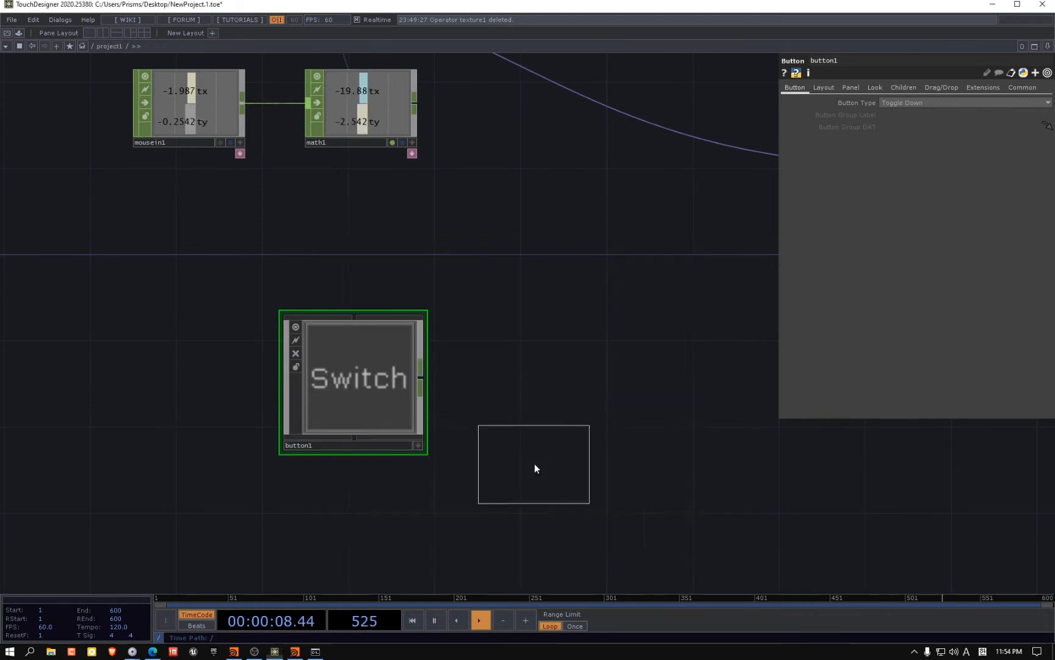
pyautogui.click(587, 383)
pyautogui.moveTo(422, 378); pyautogui.dragTo(507, 418)
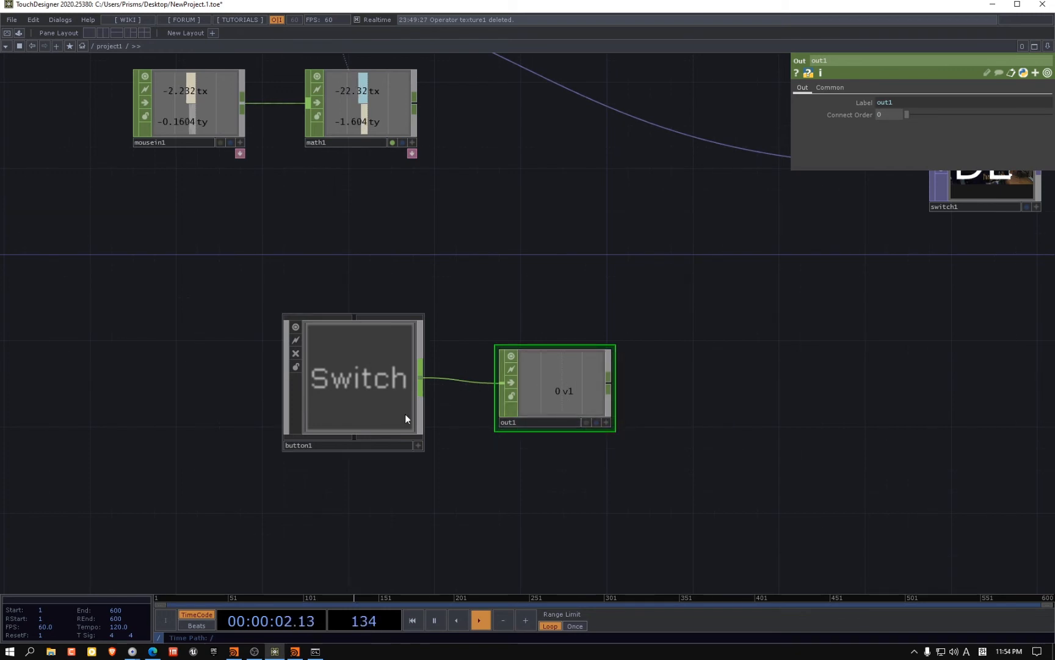
# Test button1 repeatedly in its interactive viewer while watching the connected Out CHOP, ending with the viewer deactivated
pyautogui.click(419, 446)
pyautogui.click(355, 401)
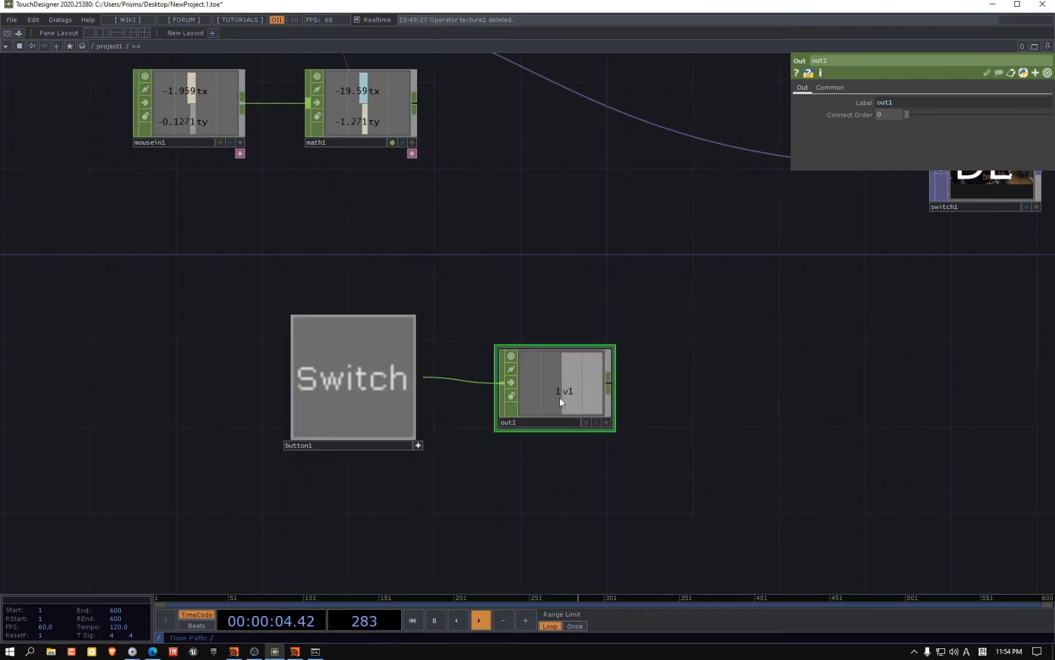
pyautogui.click(382, 400)
pyautogui.click(377, 398)
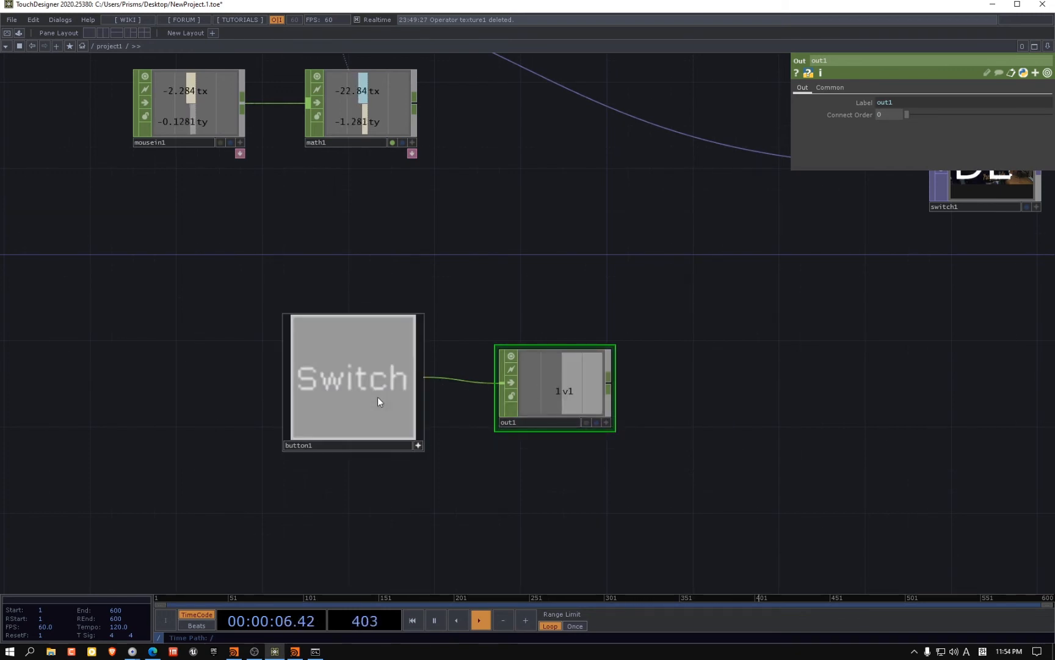
pyautogui.click(376, 398)
pyautogui.click(376, 398)
pyautogui.click(374, 401)
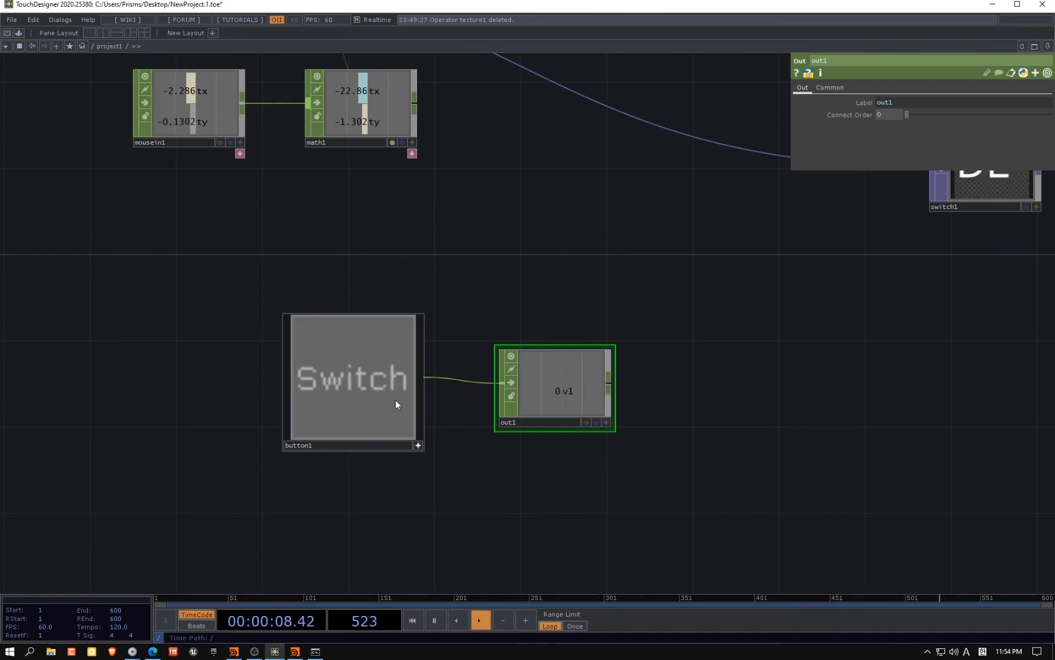
pyautogui.click(417, 446)
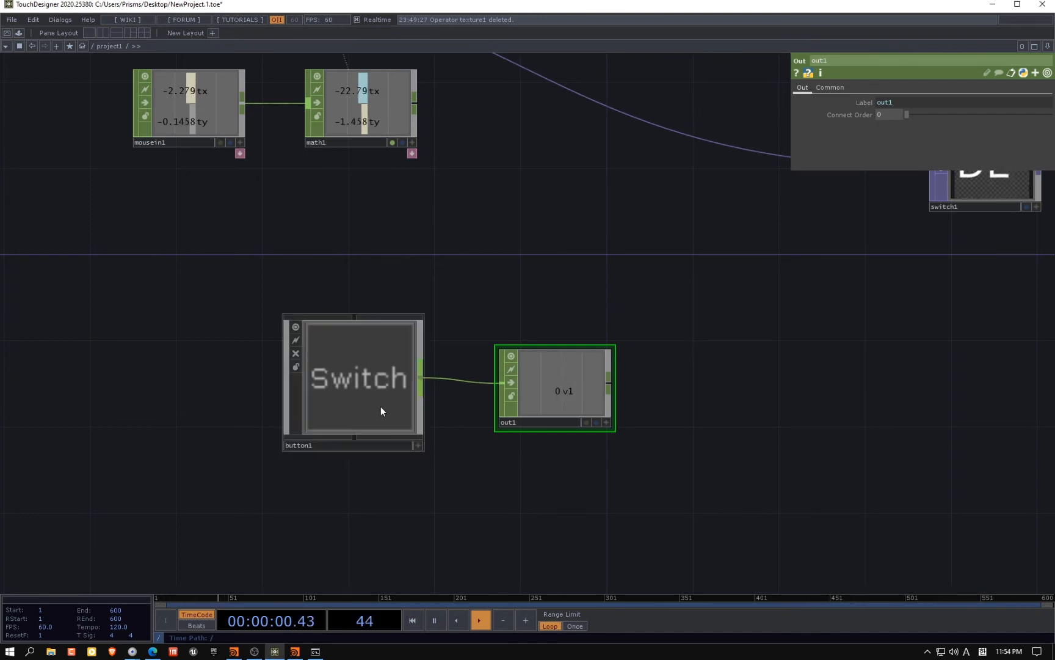
# Export the v1 channel of the out1 CHOP to the Index parameter of switch1
pyautogui.scroll(-3, 290, 381)
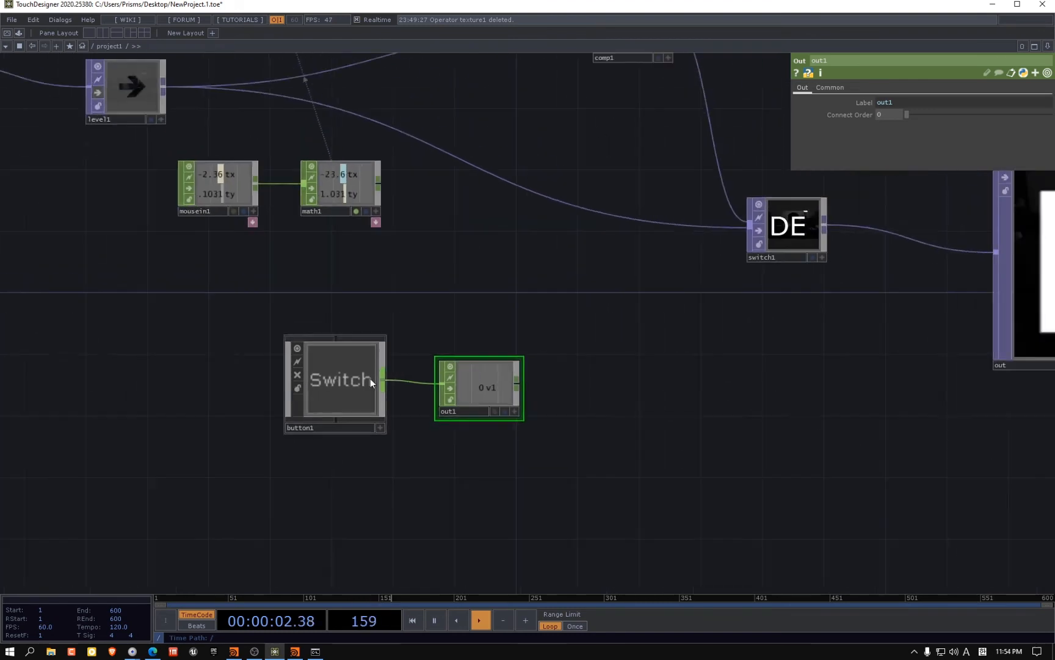
pyautogui.moveTo(563, 360); pyautogui.dragTo(463, 437)
pyautogui.click(695, 323)
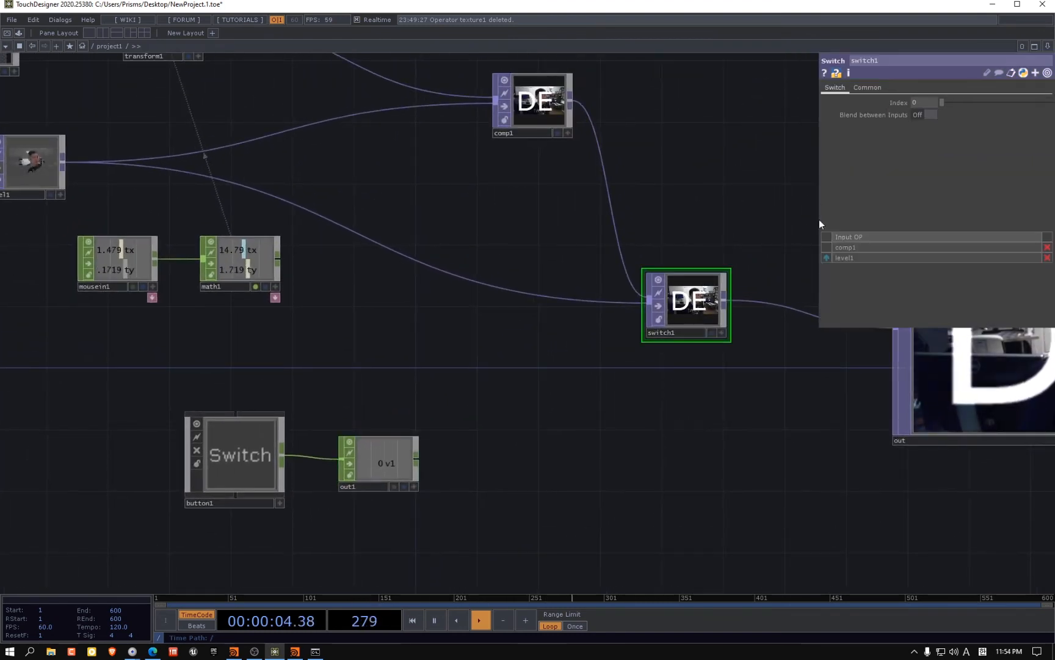
pyautogui.click(411, 484)
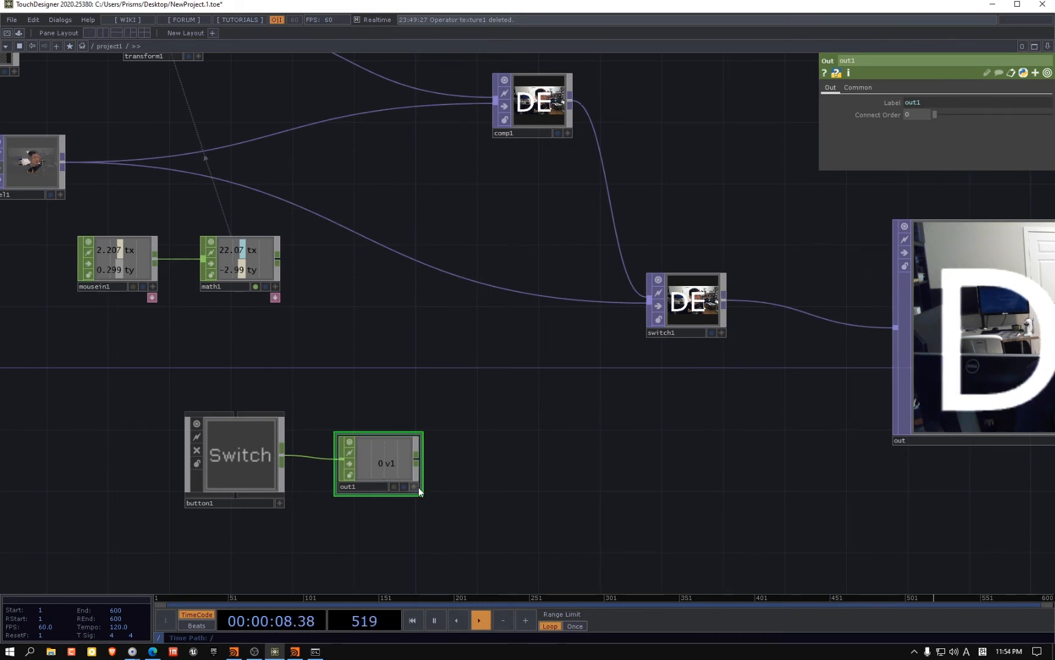
pyautogui.click(706, 307)
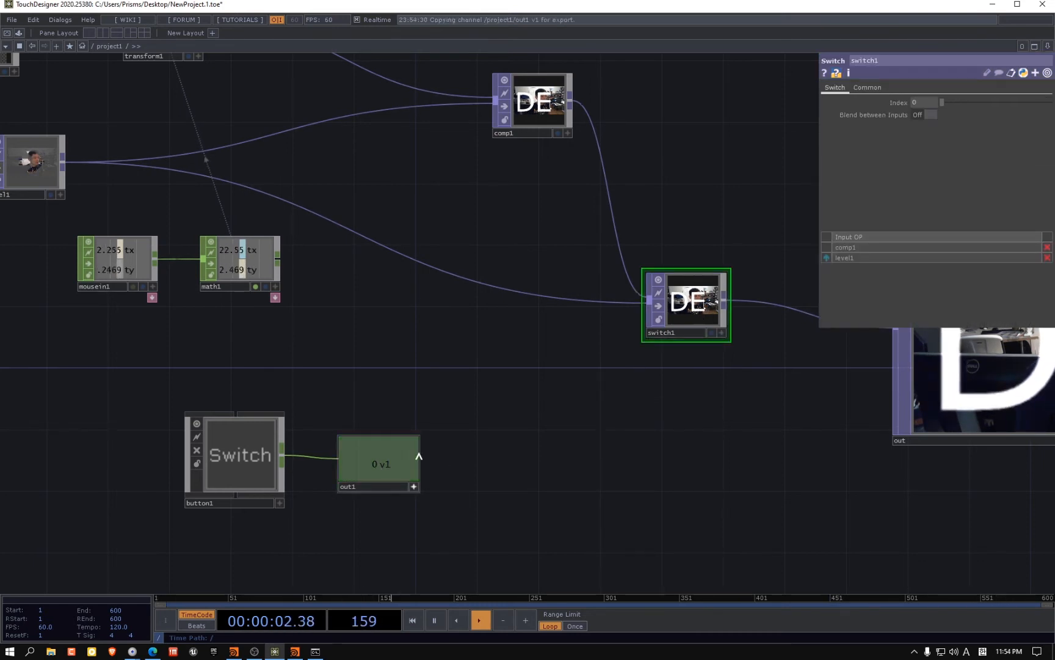
pyautogui.moveTo(389, 469); pyautogui.dragTo(916, 102)
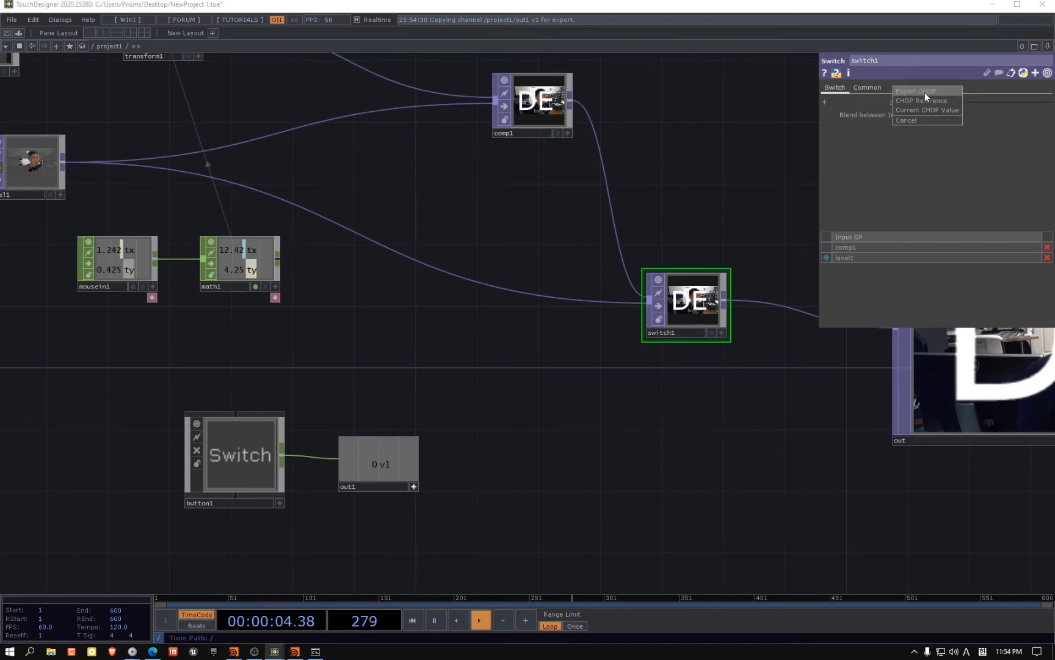
pyautogui.click(924, 92)
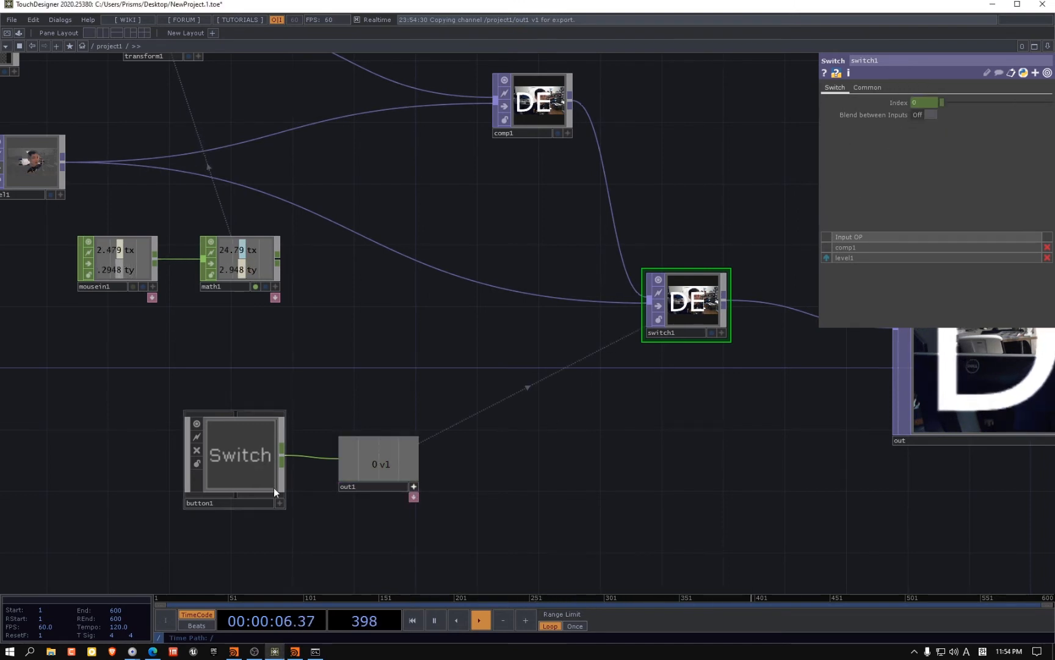
# Activate button1's interactive viewer and toggle the button repeatedly to test its effect on switch1
pyautogui.click(280, 502)
pyautogui.click(248, 457)
pyautogui.click(248, 457)
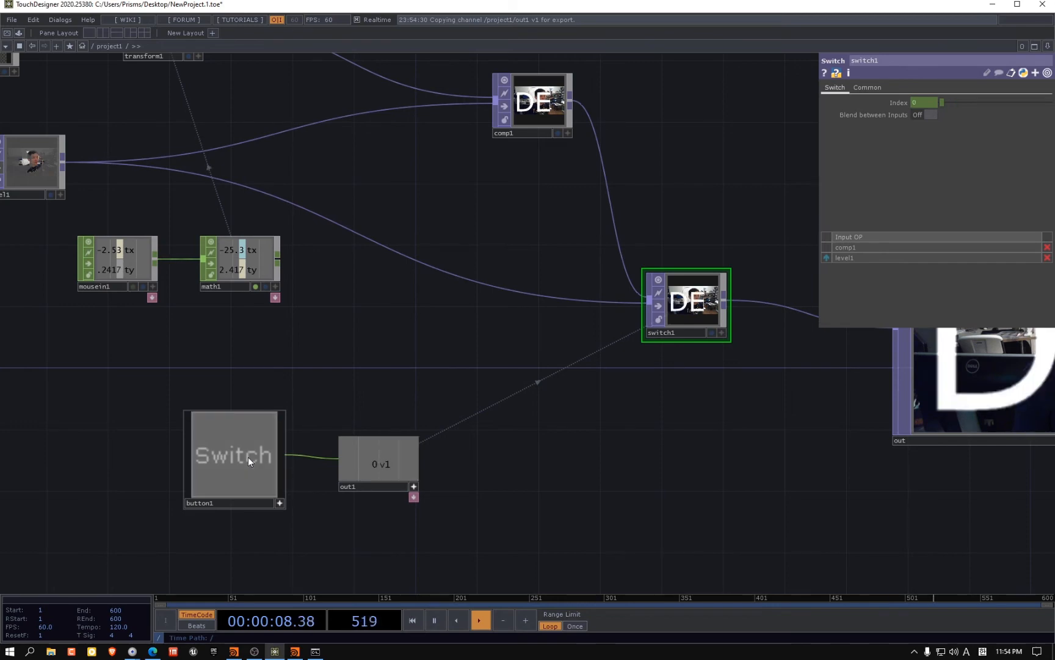
pyautogui.click(248, 457)
pyautogui.click(248, 457)
pyautogui.click(248, 456)
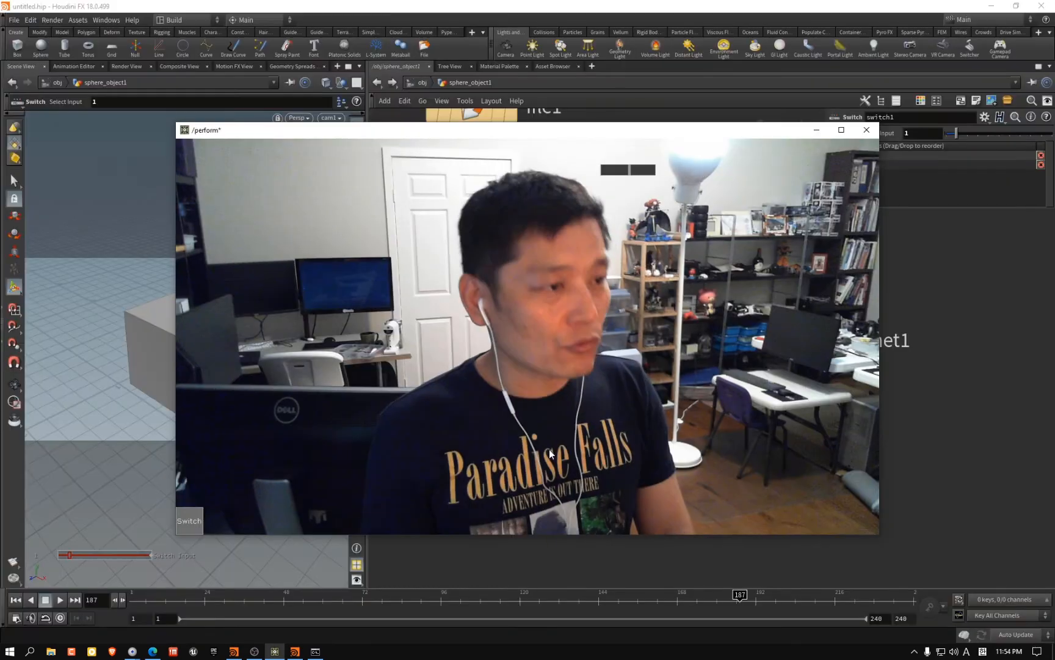
# Test the Switch button repeatedly in the perform window, ending with it on, and return to the network editor
pyautogui.click(198, 522)
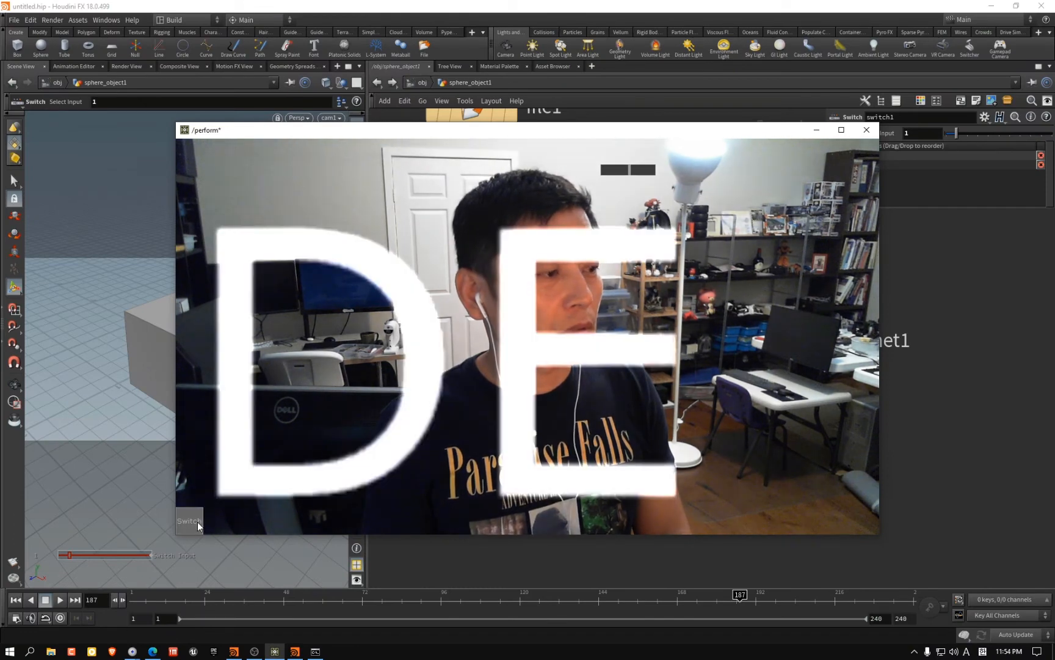
pyautogui.click(198, 523)
pyautogui.click(199, 522)
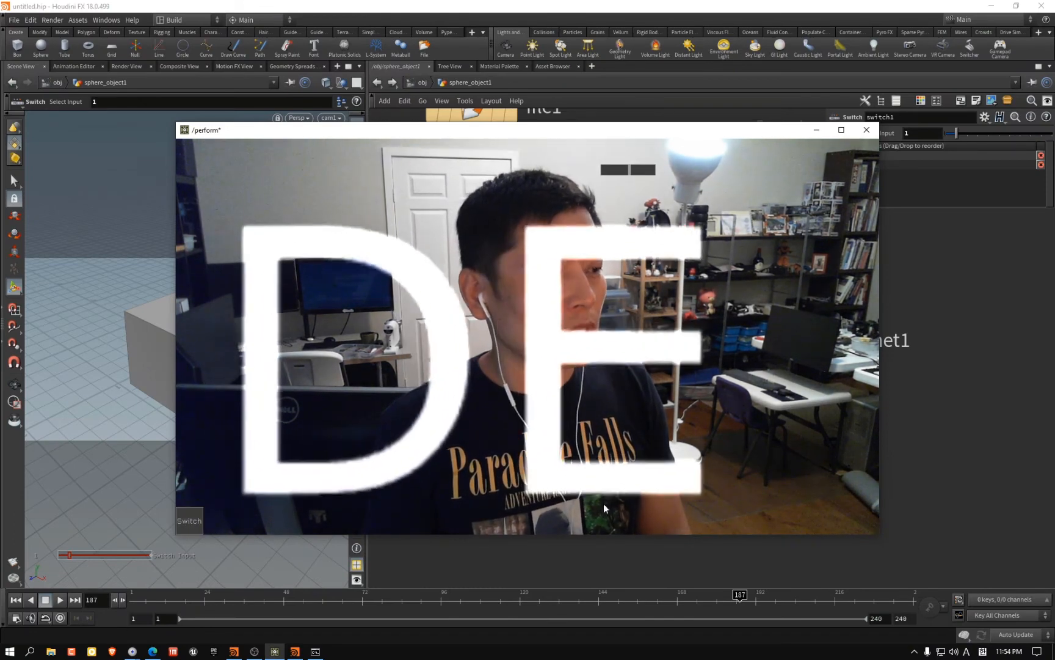
pyautogui.click(198, 523)
pyautogui.click(198, 523)
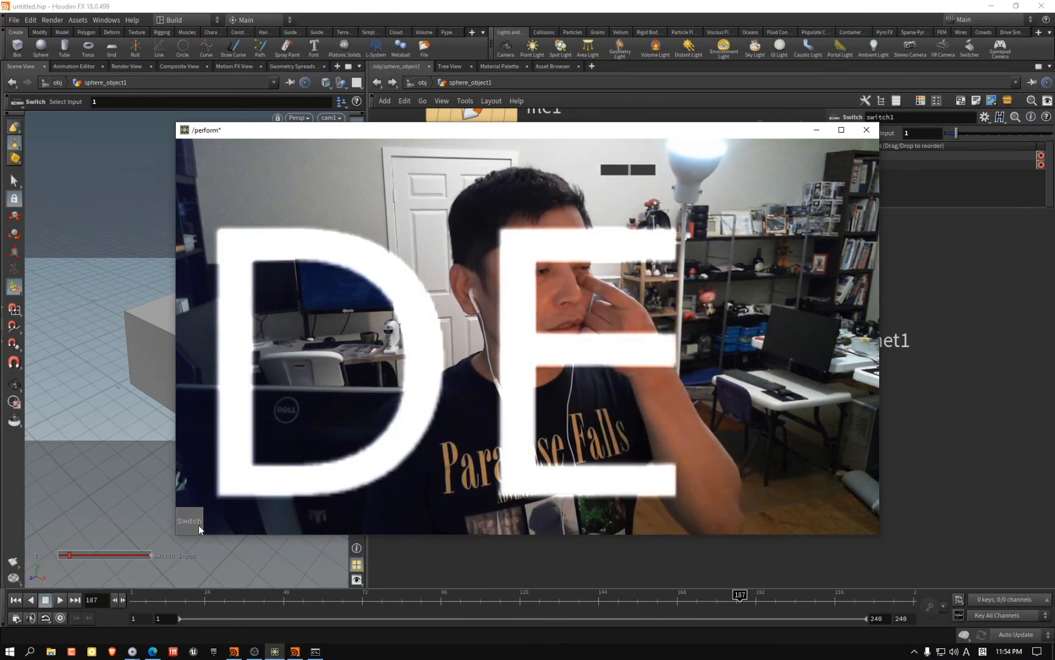
pyautogui.click(199, 524)
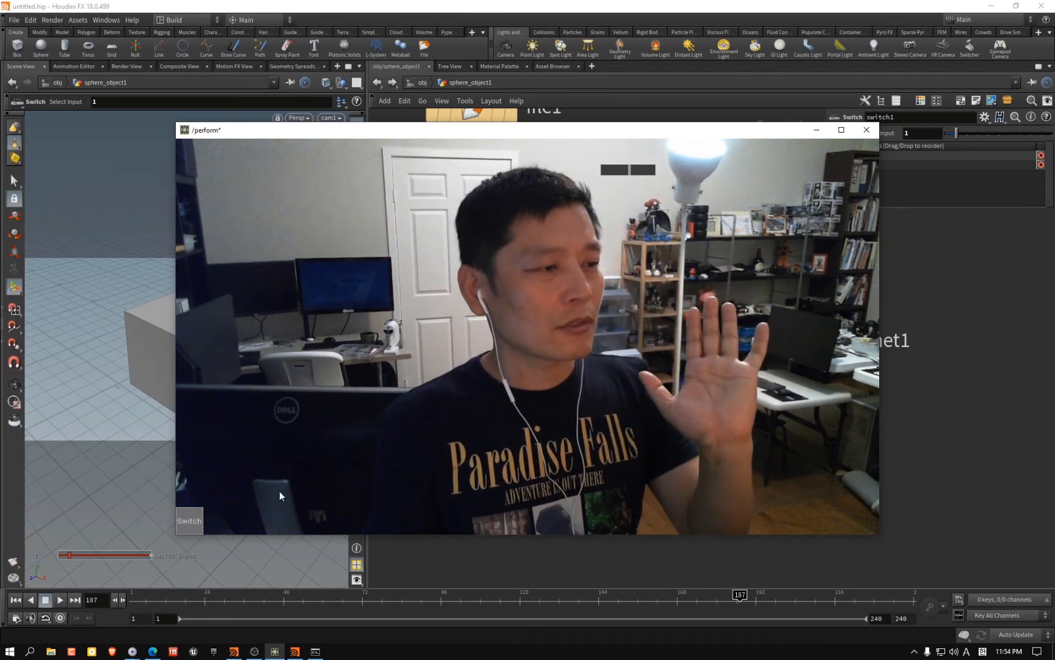
pyautogui.click(199, 524)
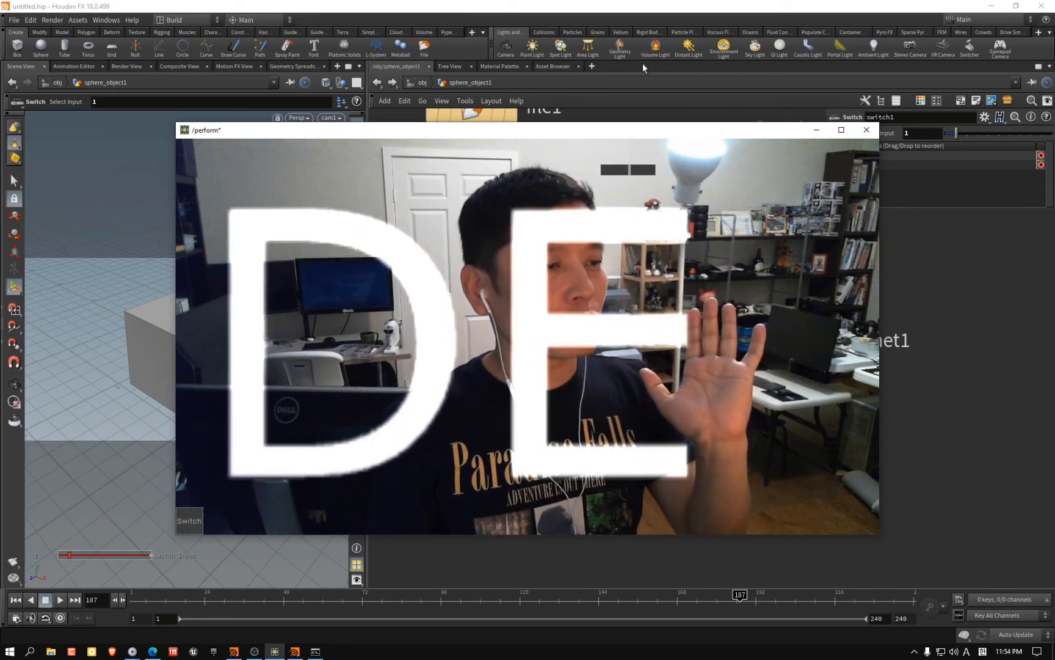
pyautogui.click(196, 526)
pyautogui.press('Escape')
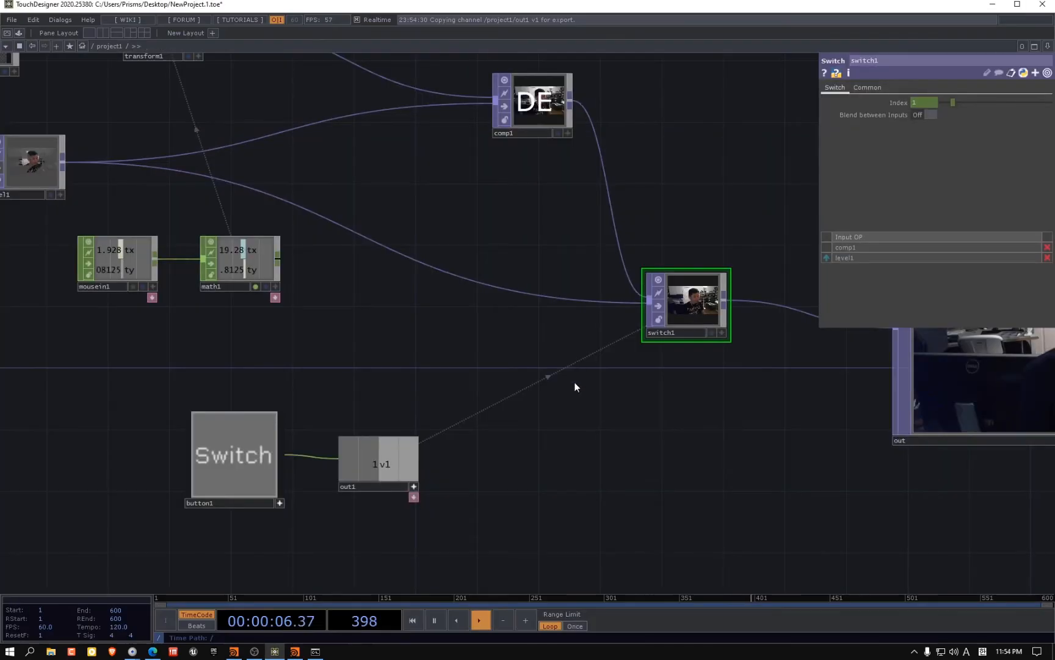
# Review the network from the webcam input and DE text branch through switch1 to the out Null
pyautogui.scroll(-5, 589, 397)
pyautogui.scroll(3, 536, 397)
pyautogui.moveTo(535, 391); pyautogui.dragTo(390, 353)
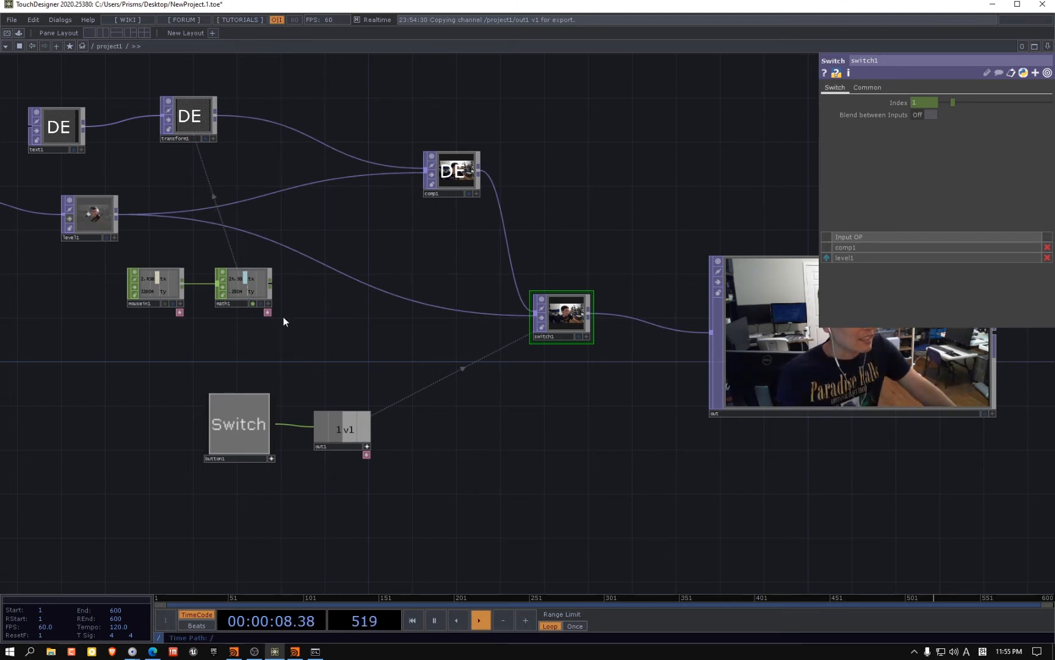
pyautogui.scroll(-2, 263, 316)
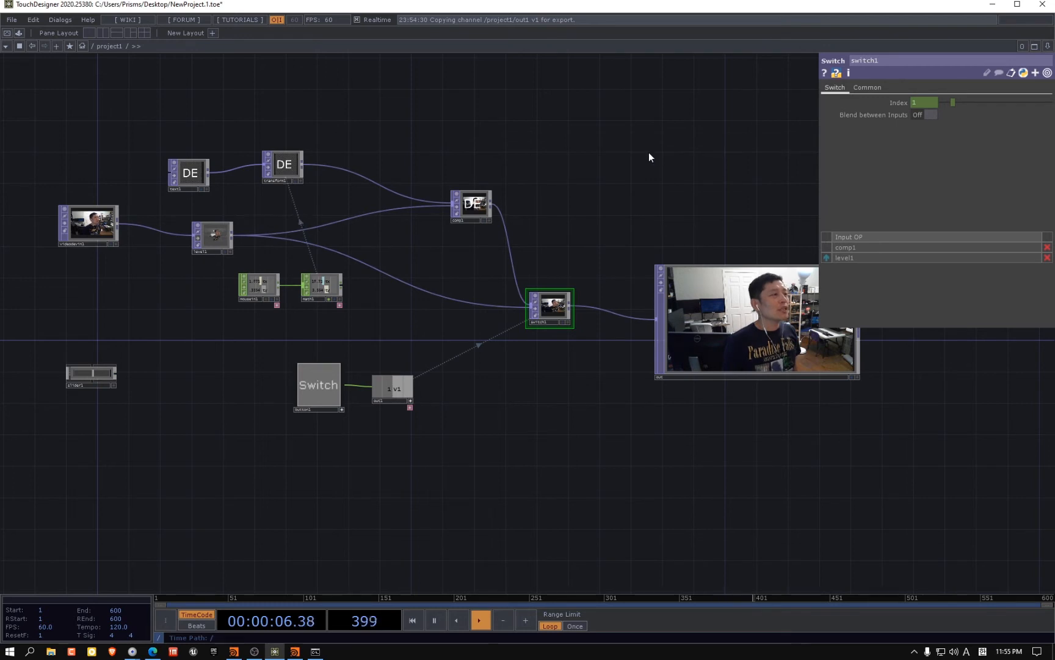
pyautogui.moveTo(592, 251); pyautogui.dragTo(628, 250)
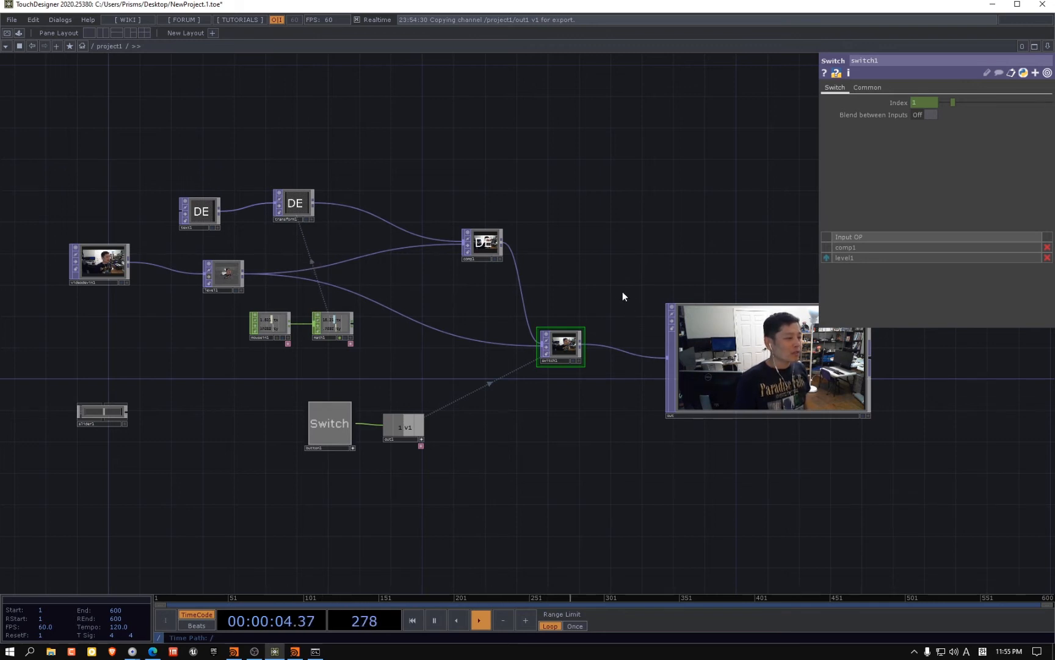
pyautogui.moveTo(643, 267); pyautogui.dragTo(595, 271)
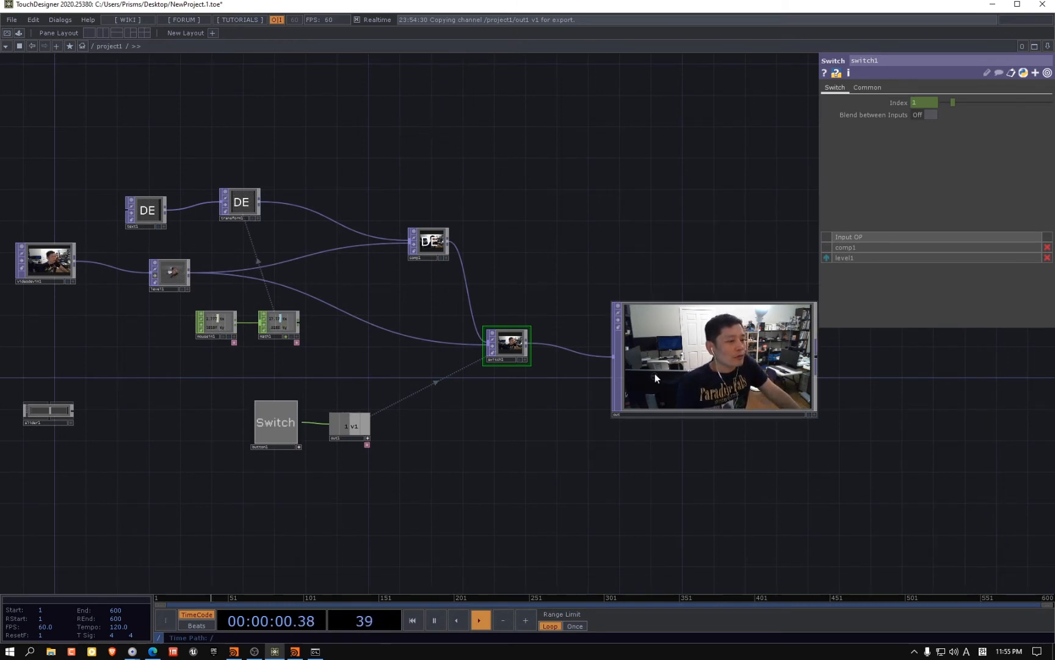
pyautogui.moveTo(701, 485); pyautogui.dragTo(631, 473)
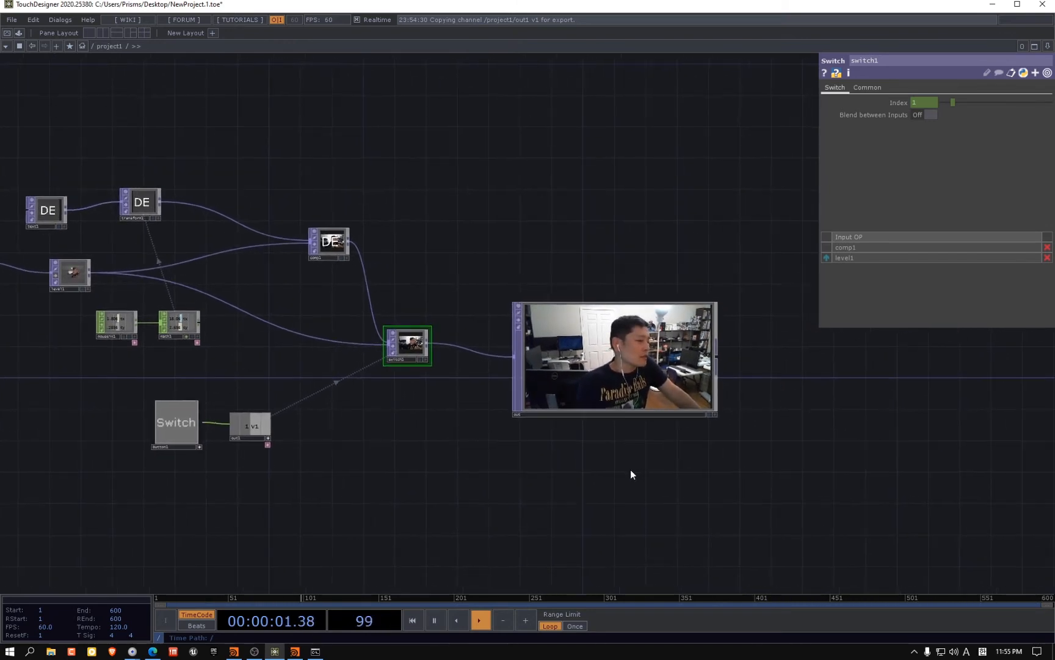
# Turn the out Null's viewer off and back on, and preview the output in perform mode before returning to the editor
pyautogui.click(636, 380)
pyautogui.scroll(5, 633, 382)
pyautogui.scroll(-4, 631, 384)
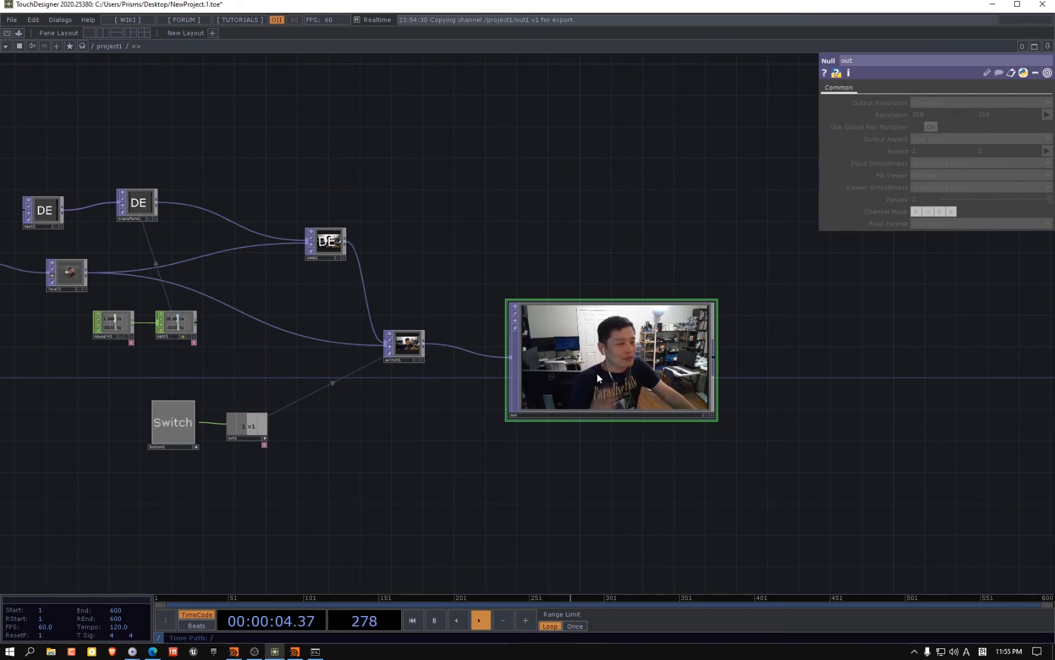
pyautogui.click(516, 306)
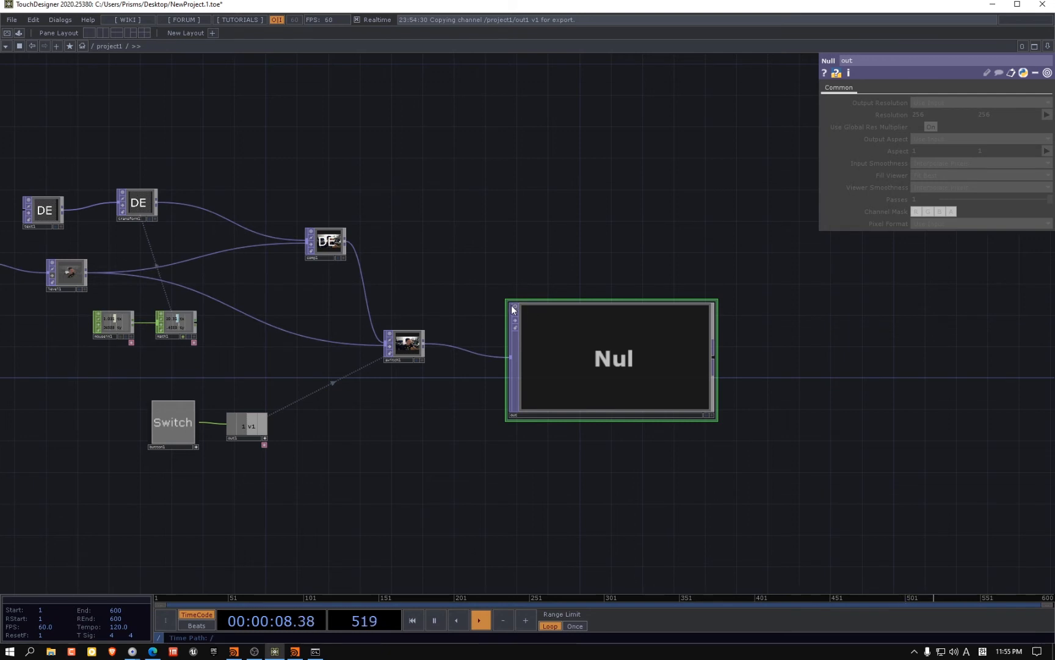
pyautogui.click(516, 307)
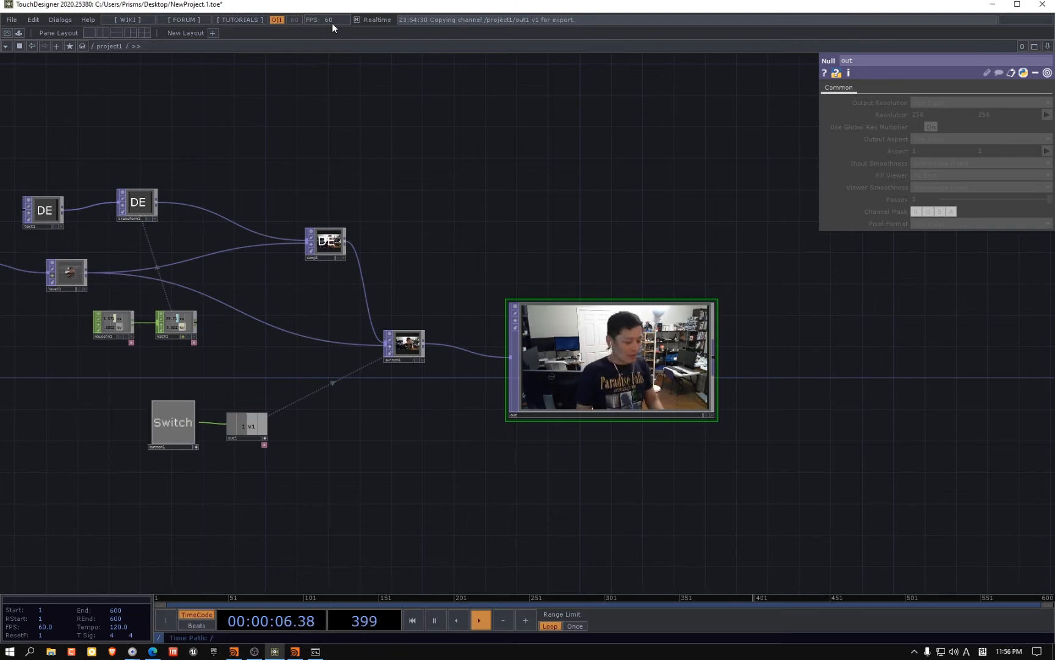
pyautogui.press('F1')
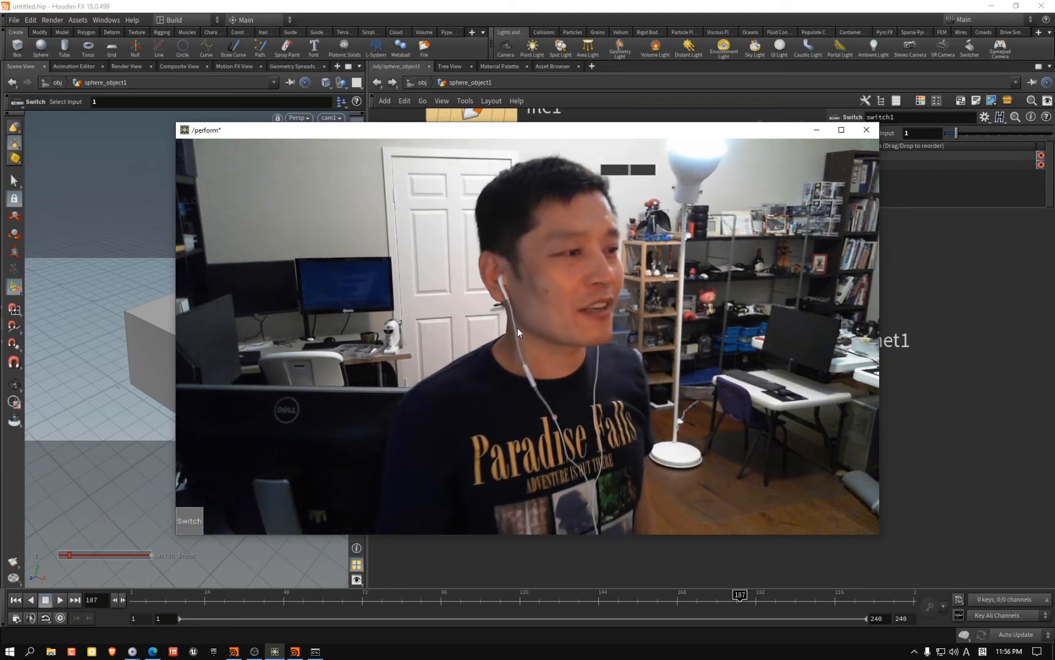
pyautogui.press('Escape')
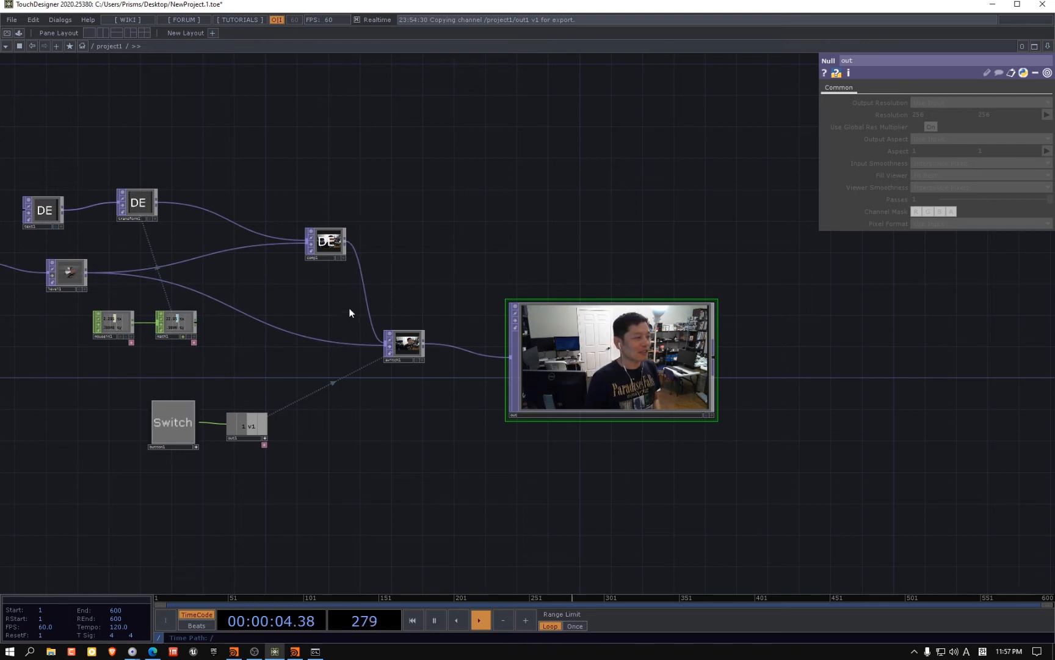
# Select all operators in the project network and turn their viewers off and back on
pyautogui.scroll(2, 350, 313)
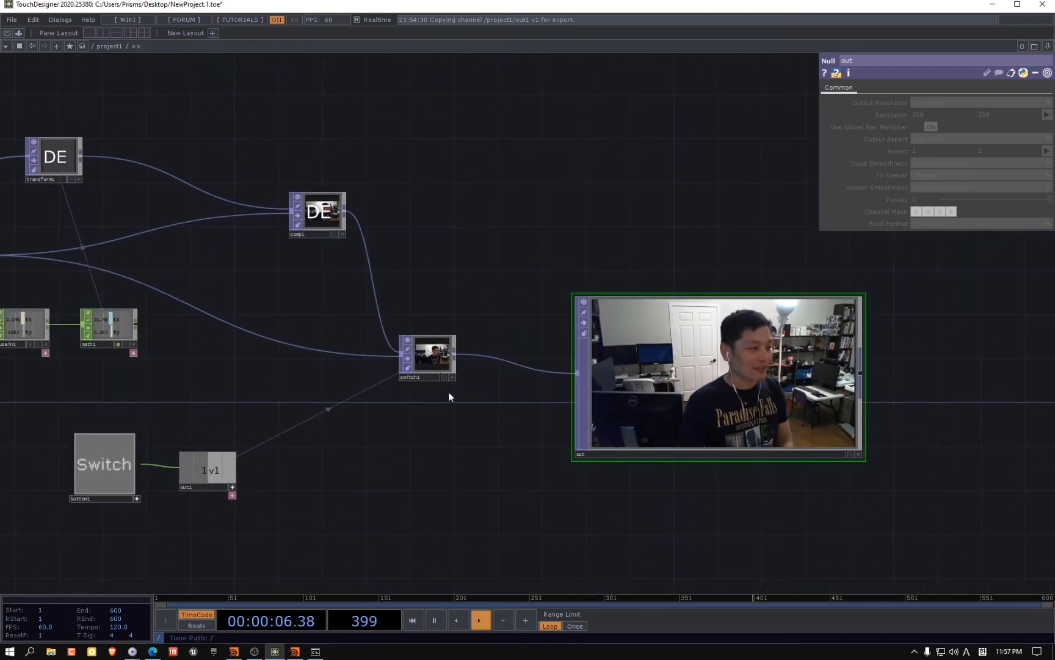
pyautogui.hotkey('ctrl', 'a')
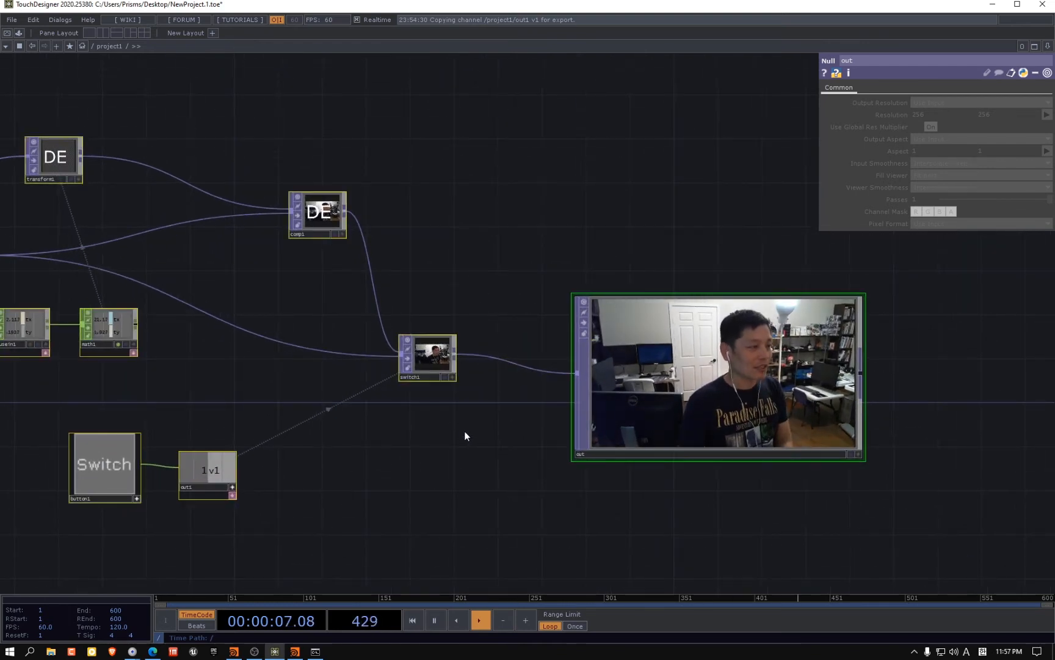
pyautogui.click(585, 303)
pyautogui.moveTo(586, 462); pyautogui.dragTo(823, 433)
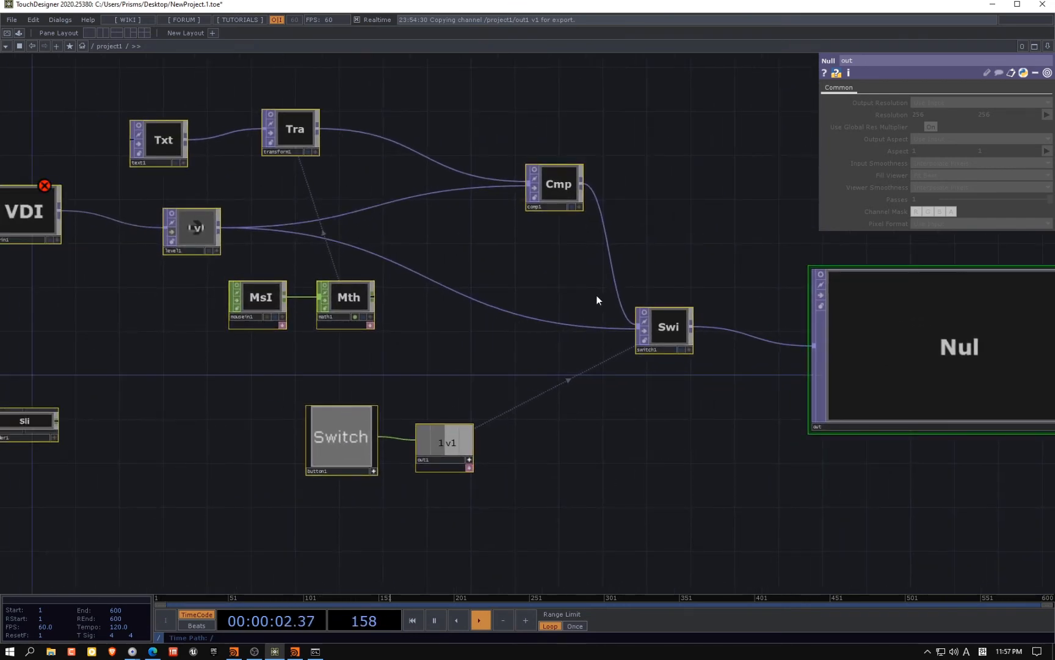
pyautogui.moveTo(597, 300); pyautogui.dragTo(426, 295)
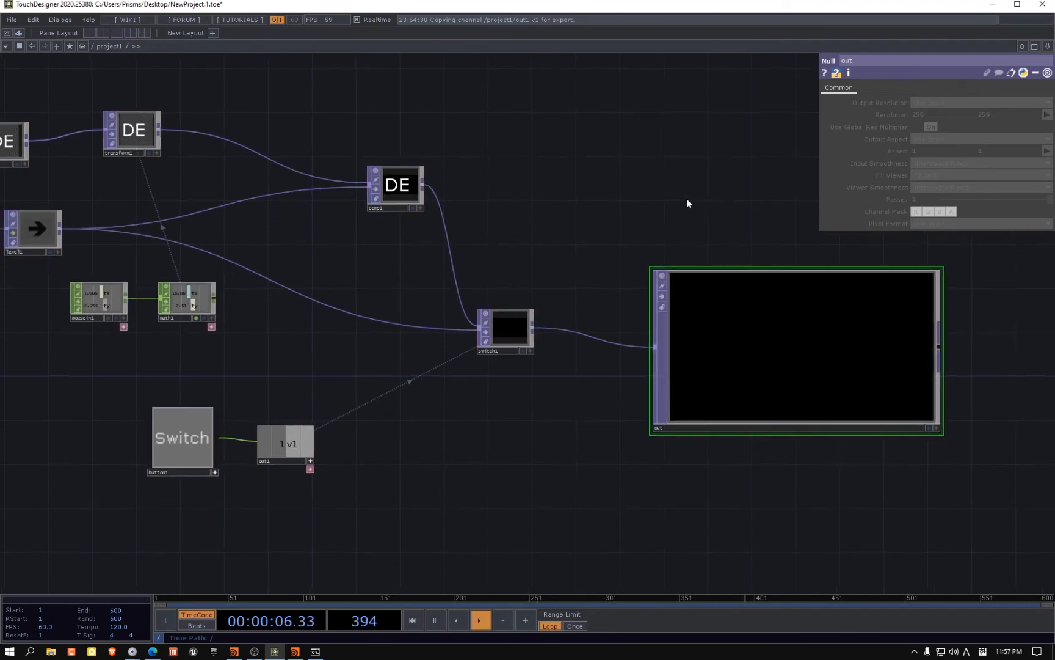
# Turn off the viewer of videodevin1 and switch its Active parameter off and on again
pyautogui.press('h')
pyautogui.click(83, 220)
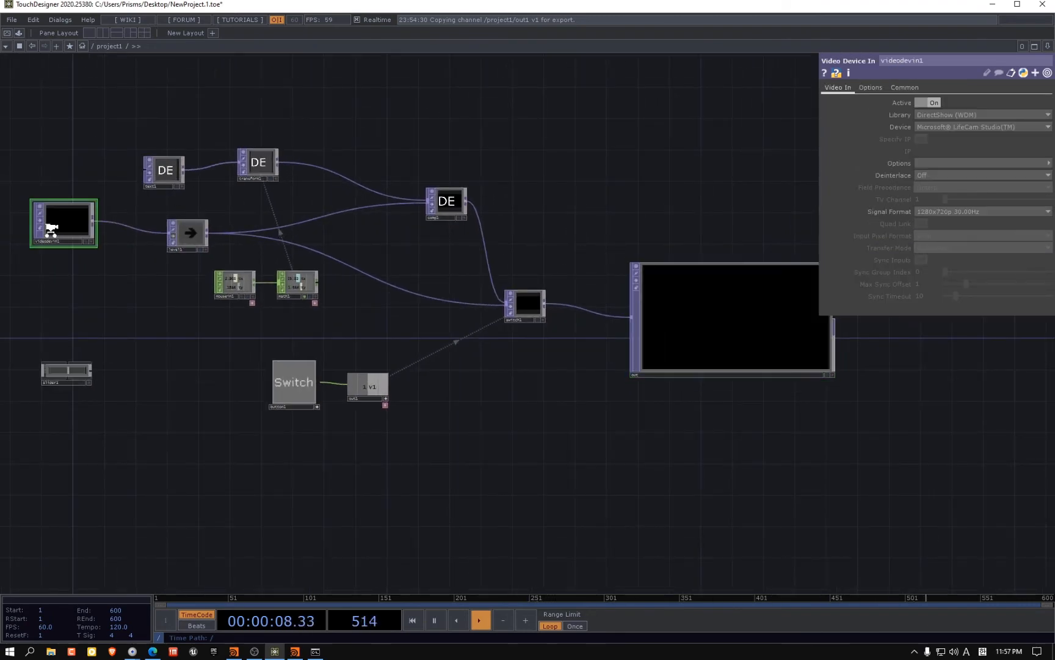
pyautogui.scroll(4, 51, 229)
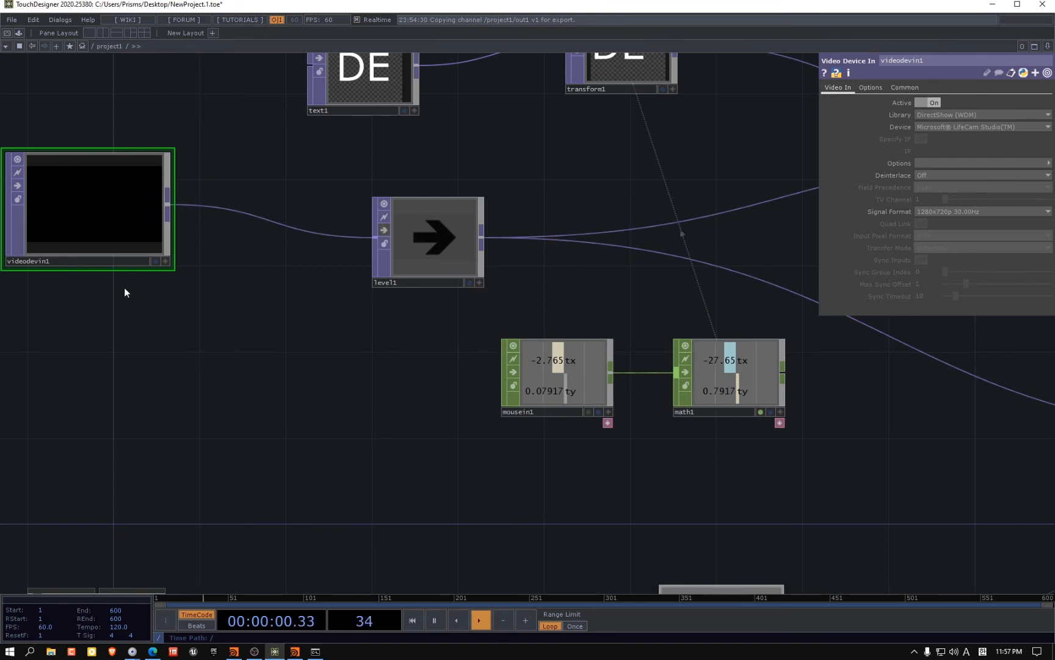
pyautogui.click(18, 159)
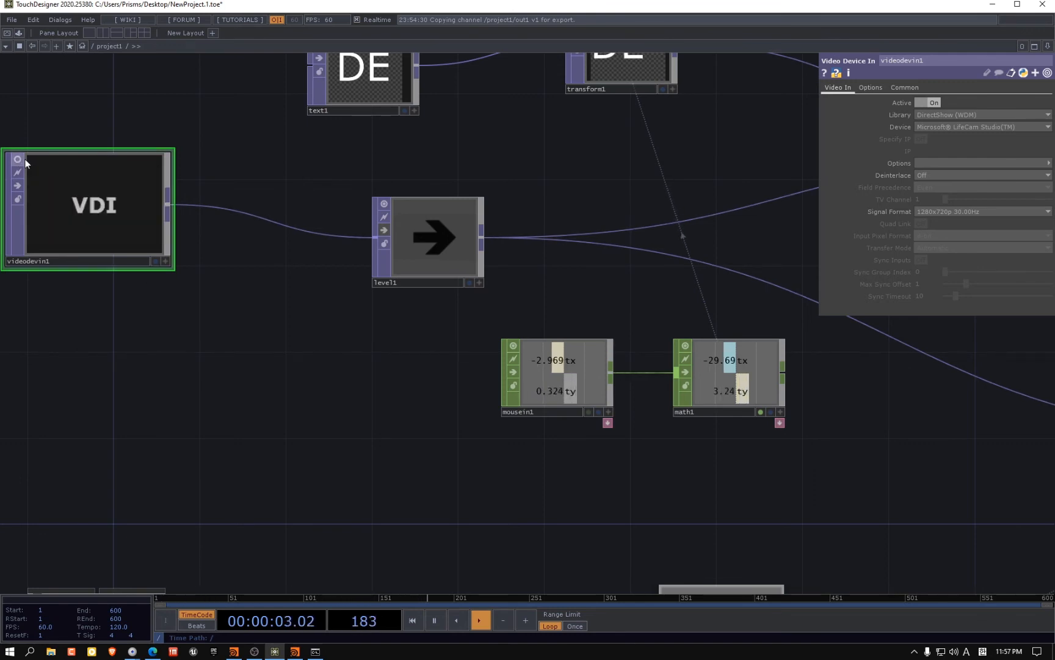
pyautogui.click(930, 101)
pyautogui.click(932, 102)
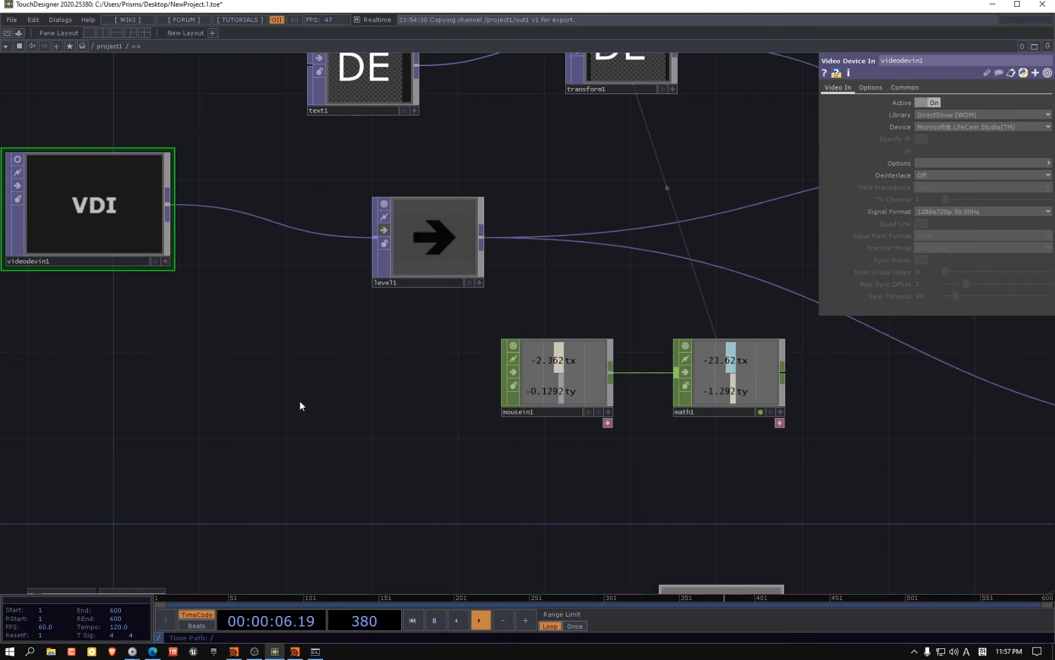
# Add a Movie File In TOP just below videodevin1
pyautogui.moveTo(137, 377); pyautogui.dragTo(255, 365)
pyautogui.press('Tab')
pyautogui.write('mo')
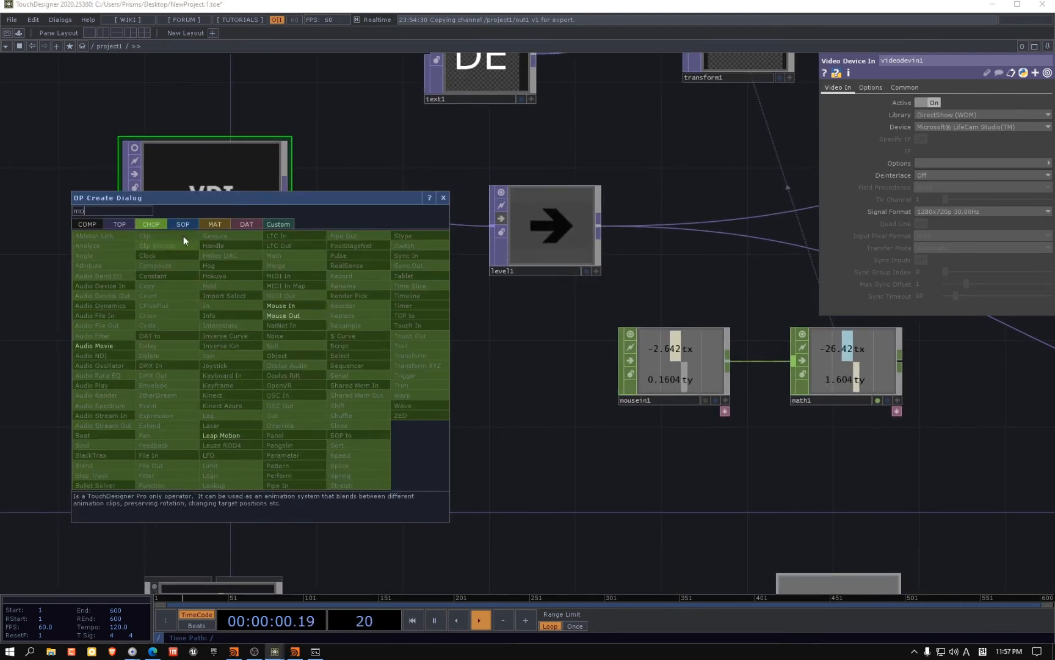
pyautogui.click(118, 225)
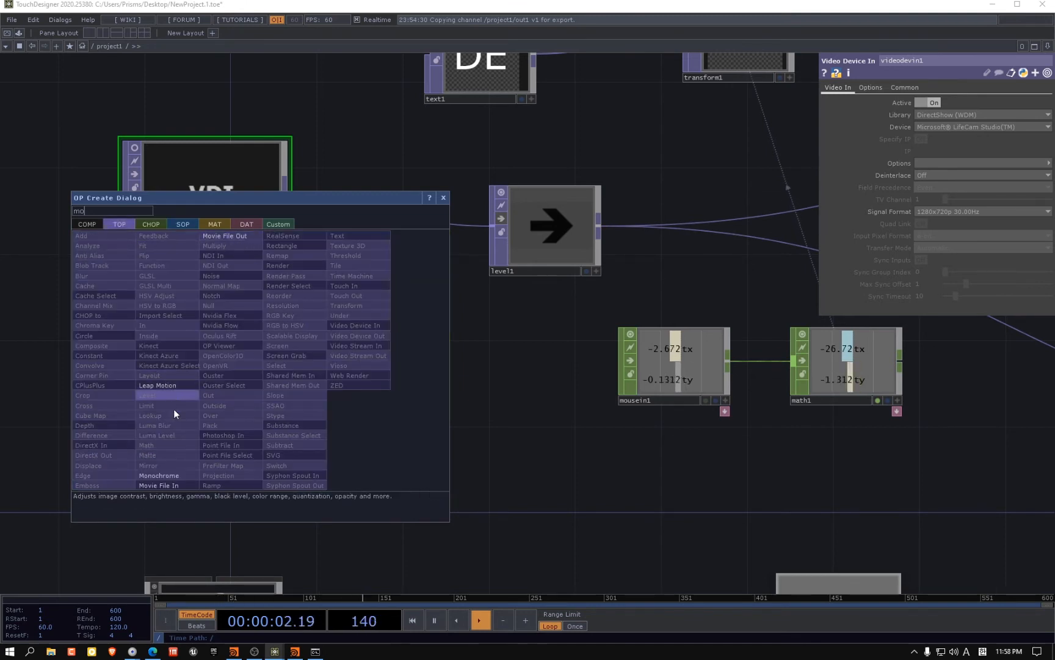
pyautogui.click(160, 485)
pyautogui.click(274, 329)
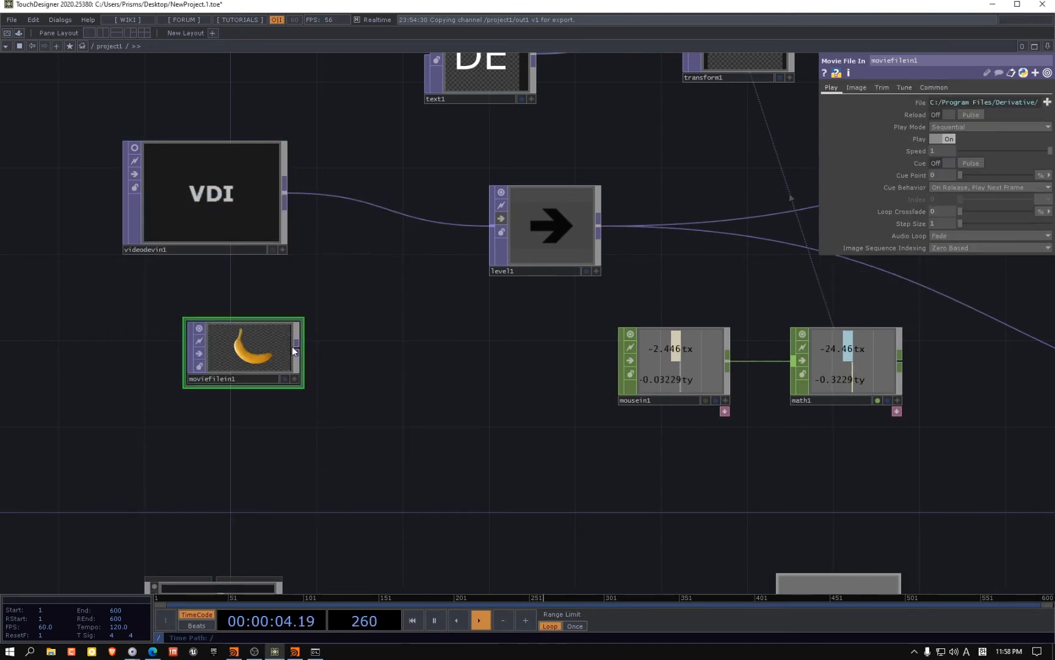
# Connect moviefilein1 to level1 in place of videodevin1, and toggle the Switch button to check the DE composite at the output
pyautogui.moveTo(507, 221); pyautogui.dragTo(312, 345)
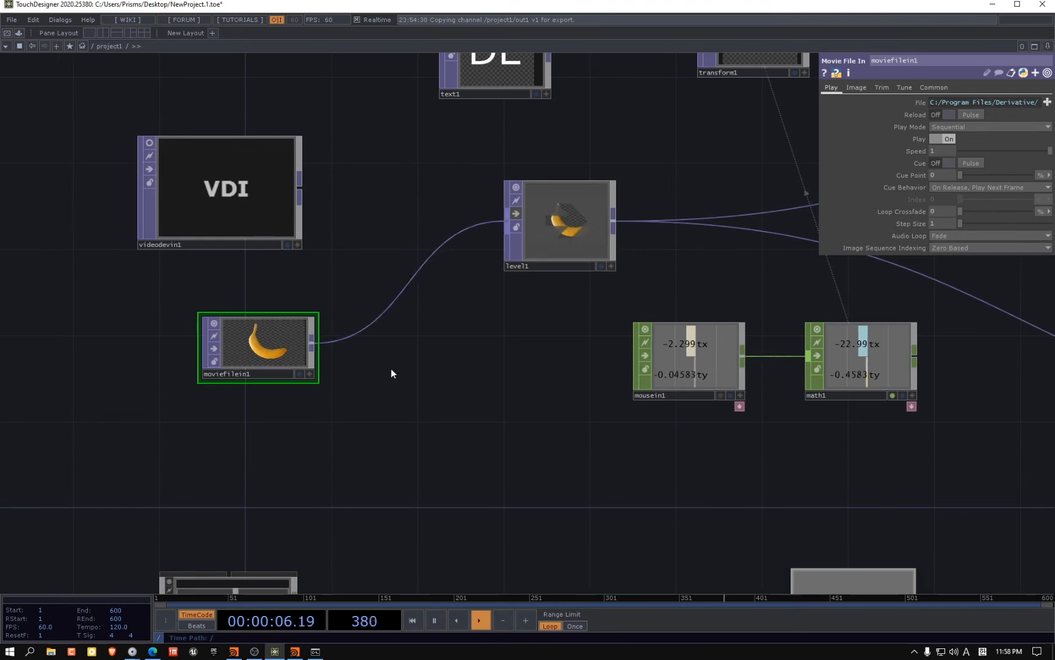
pyautogui.moveTo(391, 371); pyautogui.dragTo(379, 441)
pyautogui.scroll(-5, 378, 390)
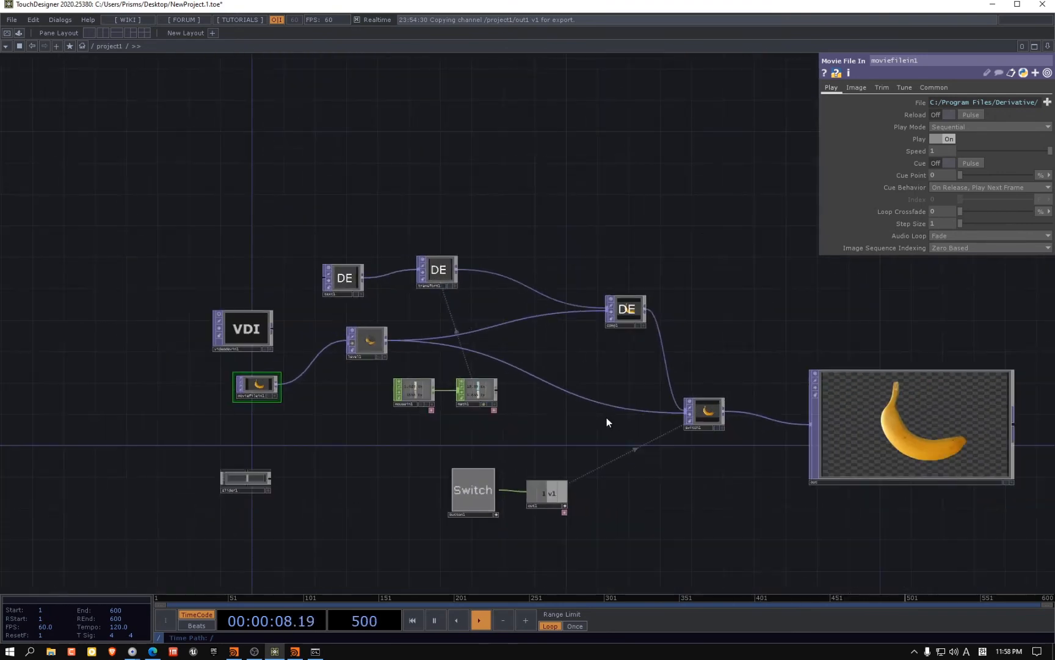
pyautogui.scroll(1, 634, 468)
pyautogui.moveTo(634, 467); pyautogui.dragTo(525, 436)
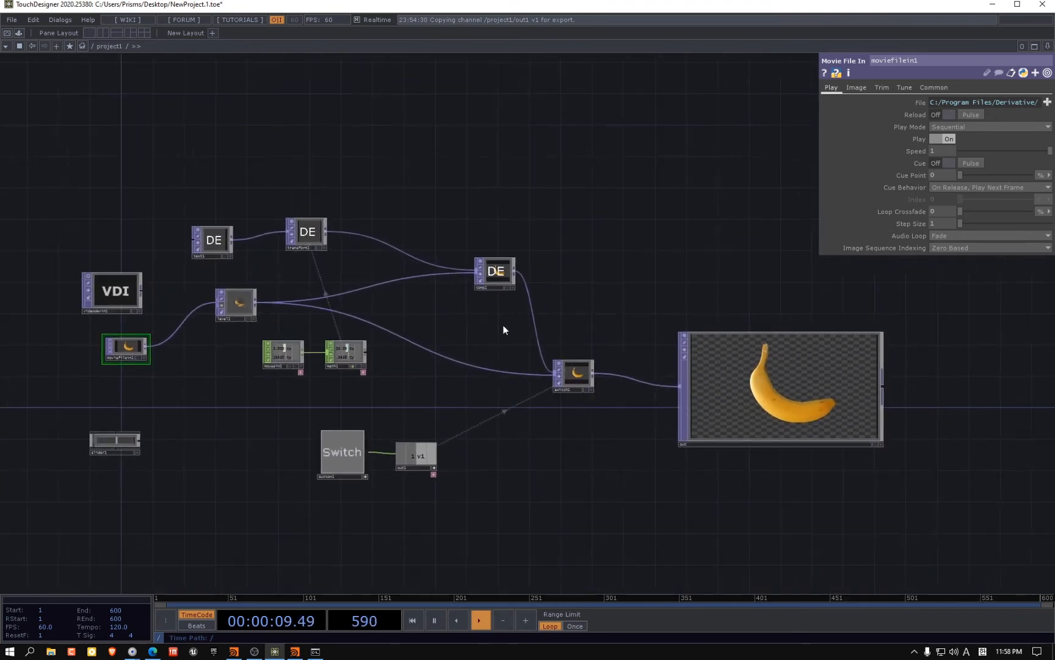
pyautogui.click(349, 451)
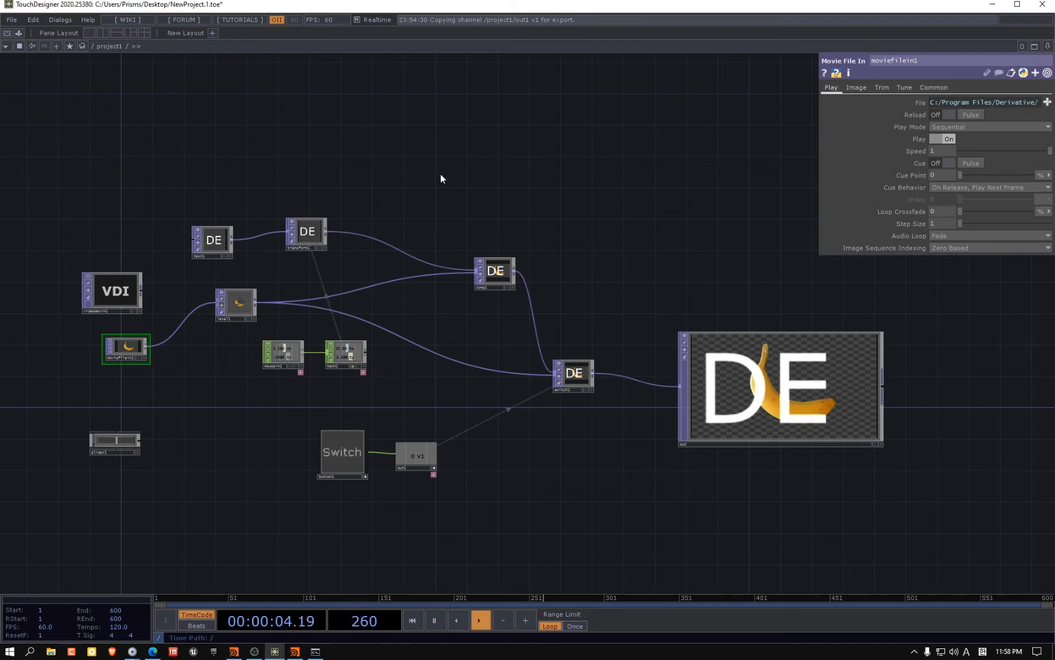
# Switch to Houdini and browse its desktop presets, trying Animate, Build, Grooming and LookDev
pyautogui.click(295, 651)
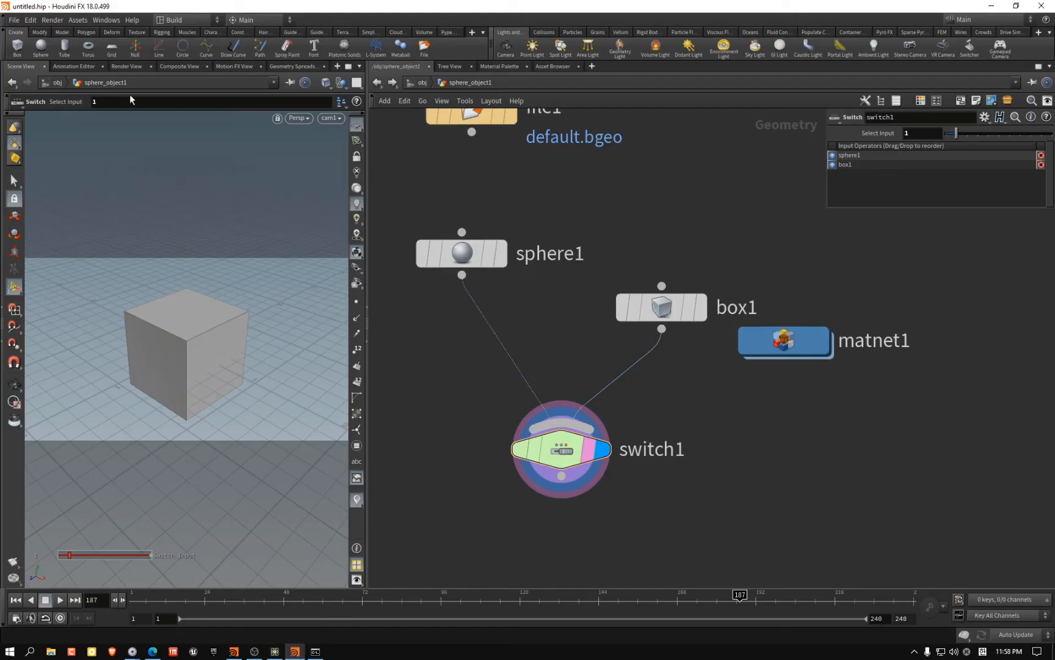
pyautogui.click(177, 23)
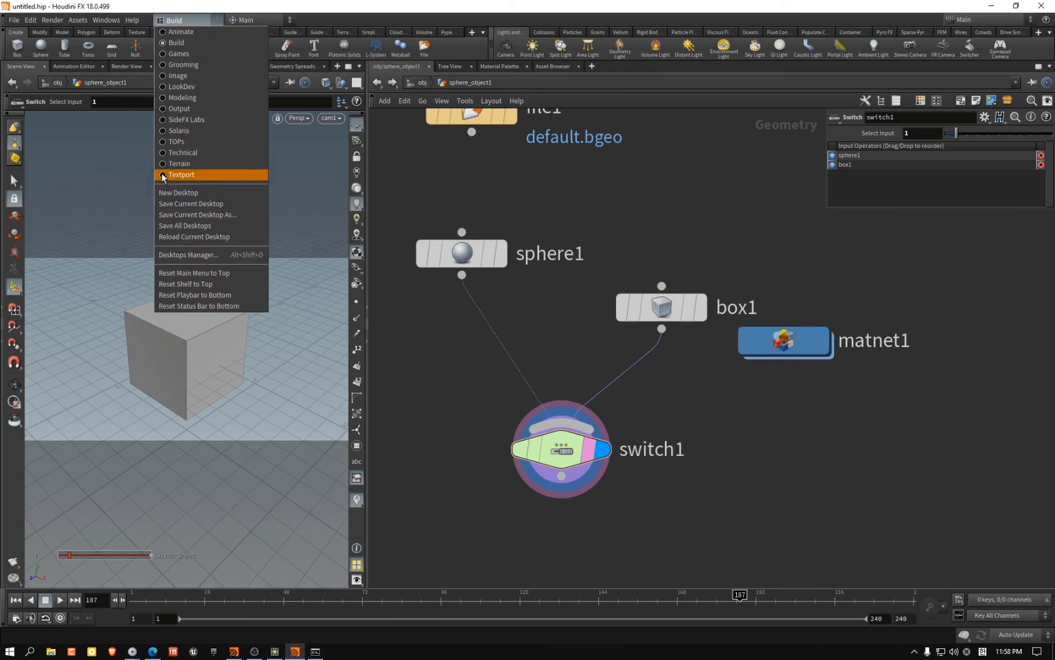
pyautogui.click(197, 33)
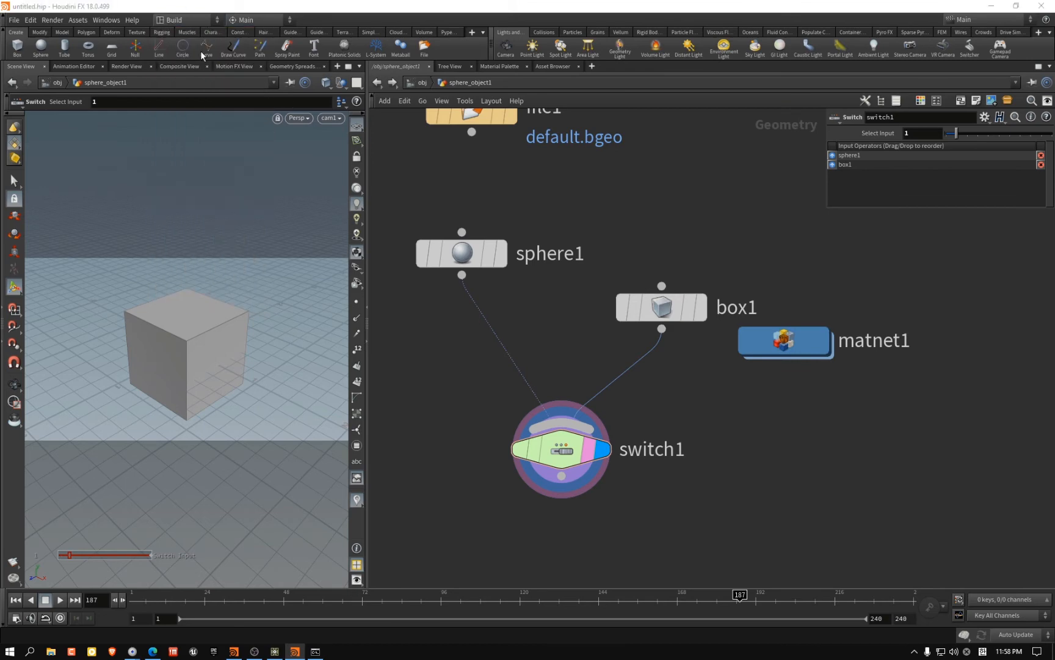
pyautogui.click(187, 22)
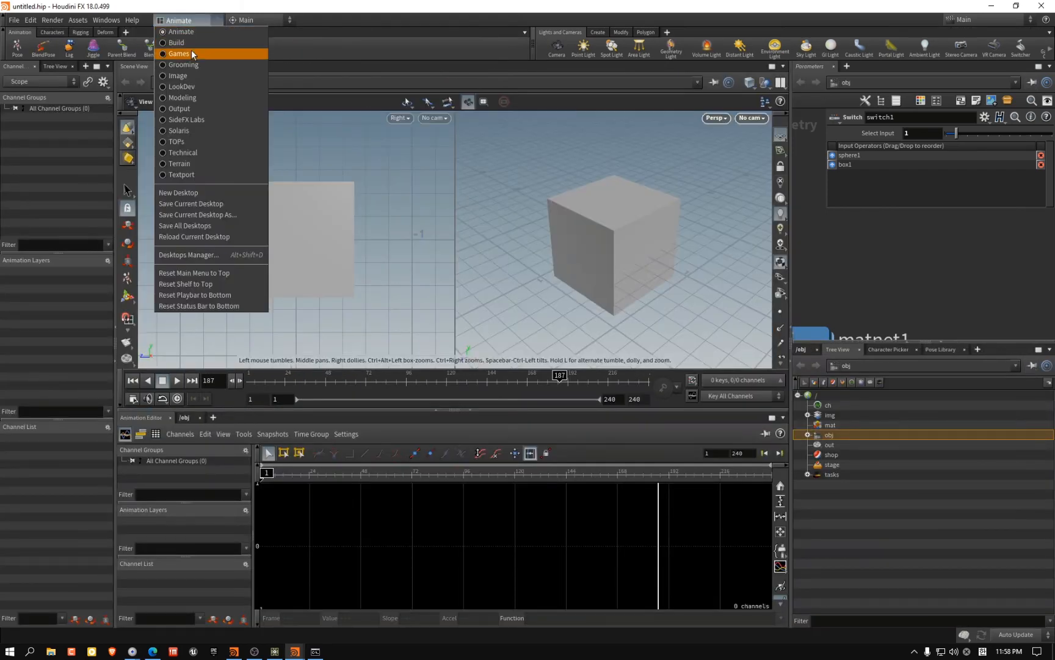
pyautogui.click(177, 43)
pyautogui.click(178, 21)
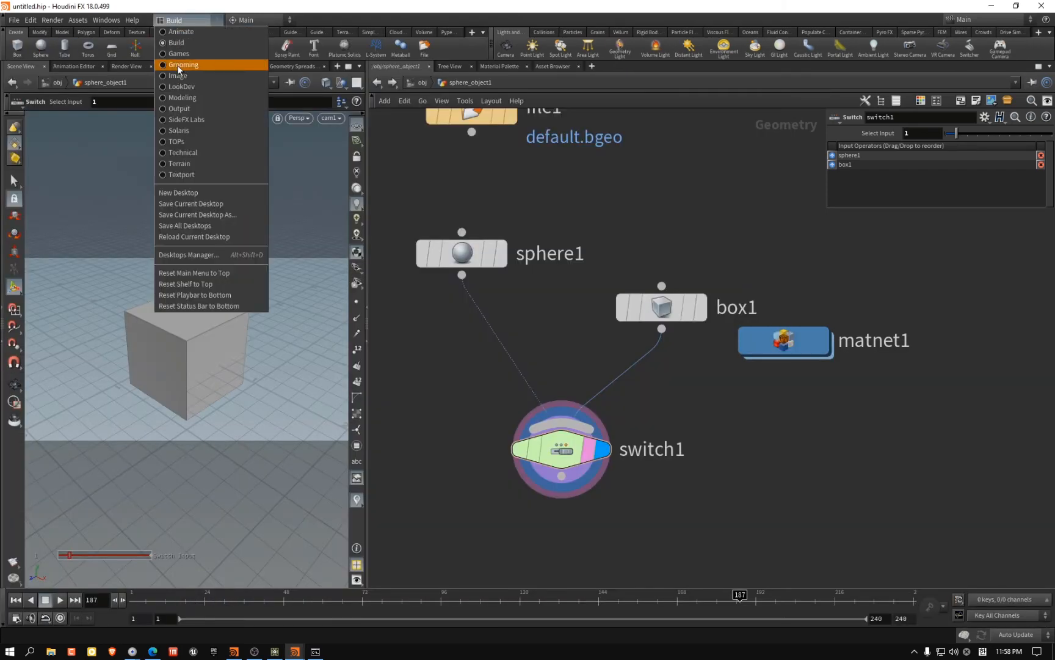
pyautogui.click(178, 65)
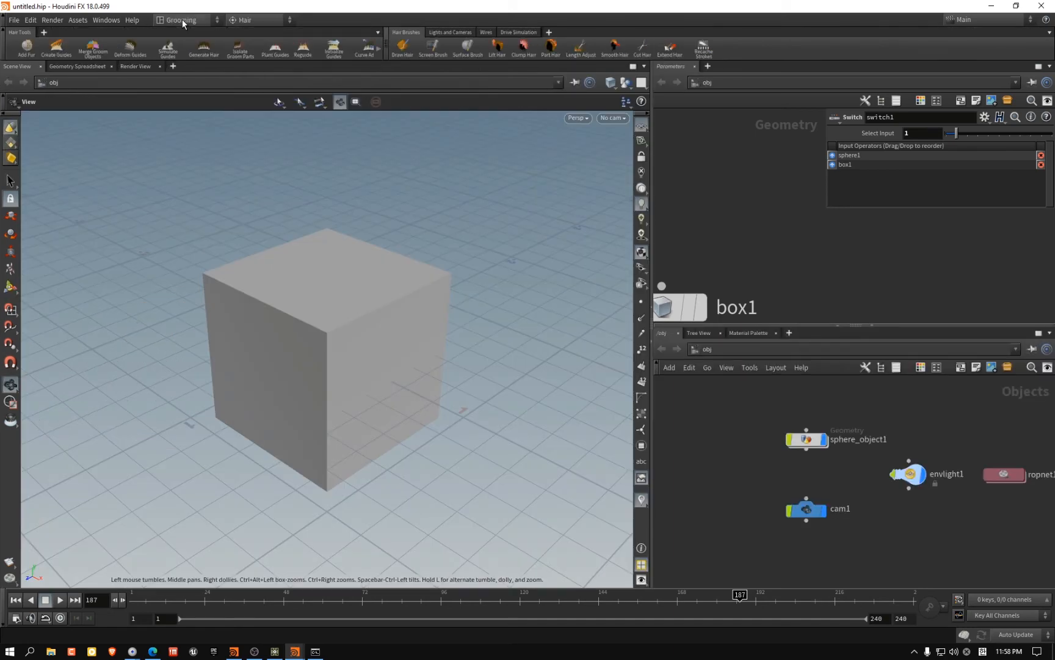
pyautogui.click(182, 20)
pyautogui.click(189, 91)
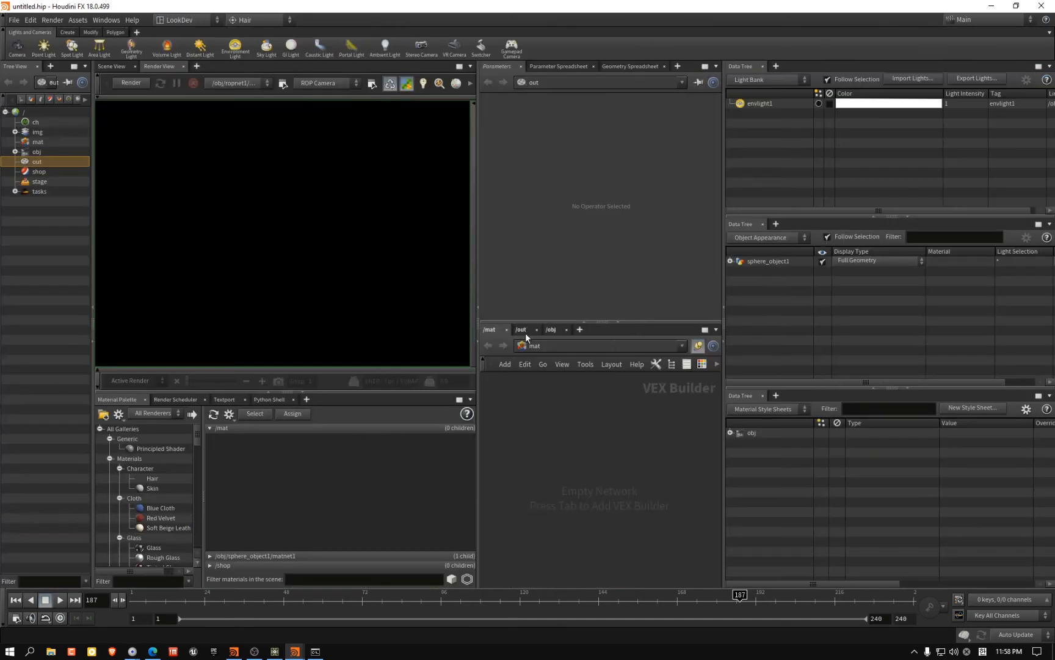
# Return to TouchDesigner and try the two-, three- and four-pane layouts before going back to a single pane
pyautogui.click(275, 651)
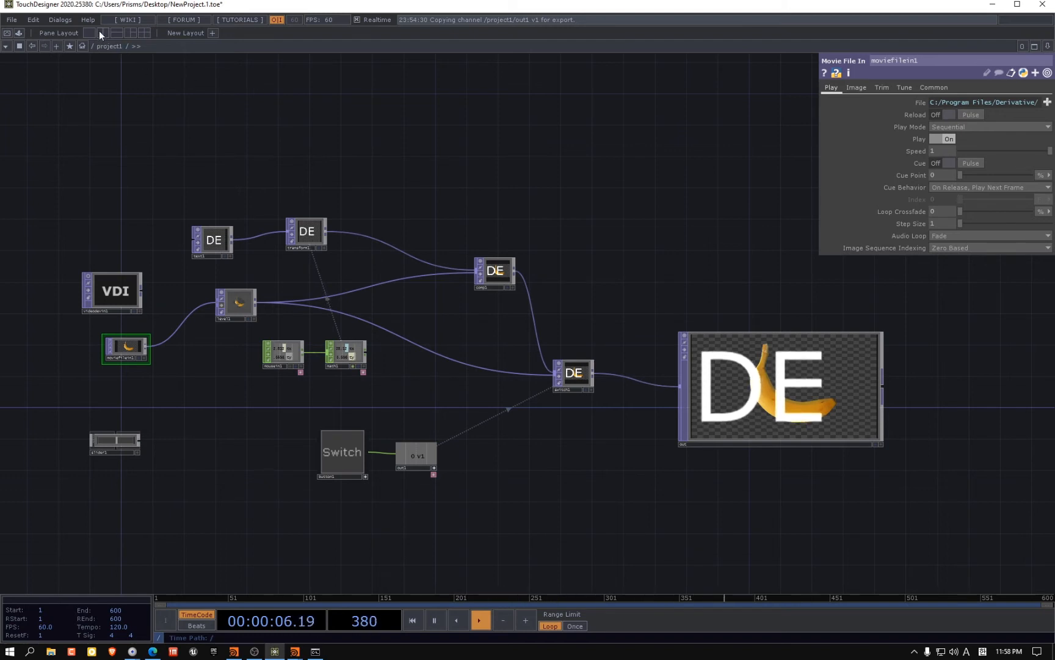
pyautogui.click(215, 33)
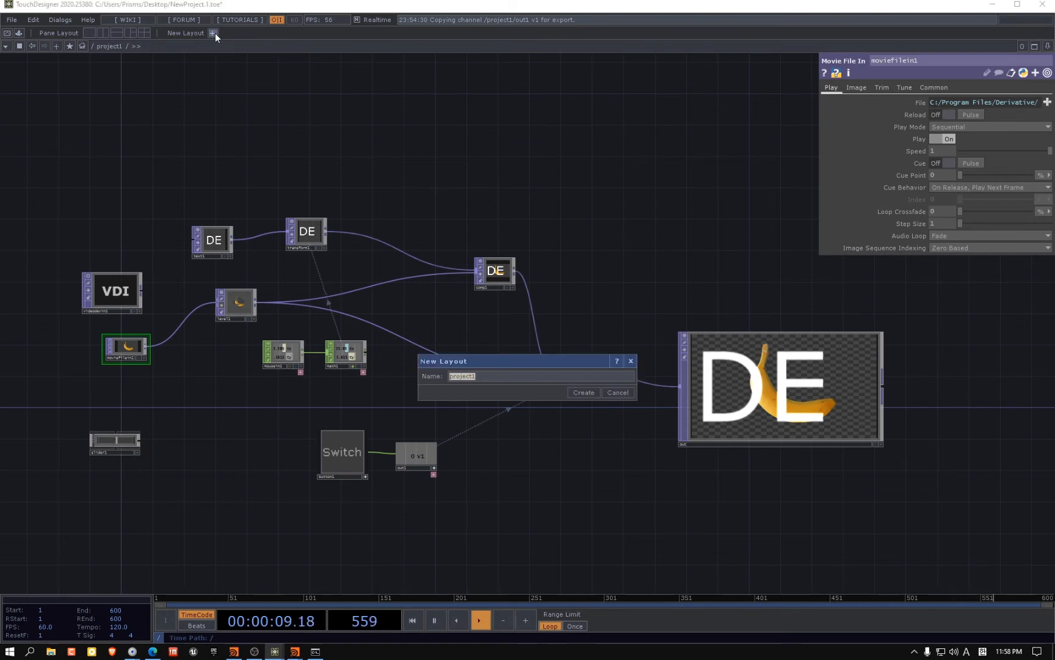
pyautogui.click(629, 392)
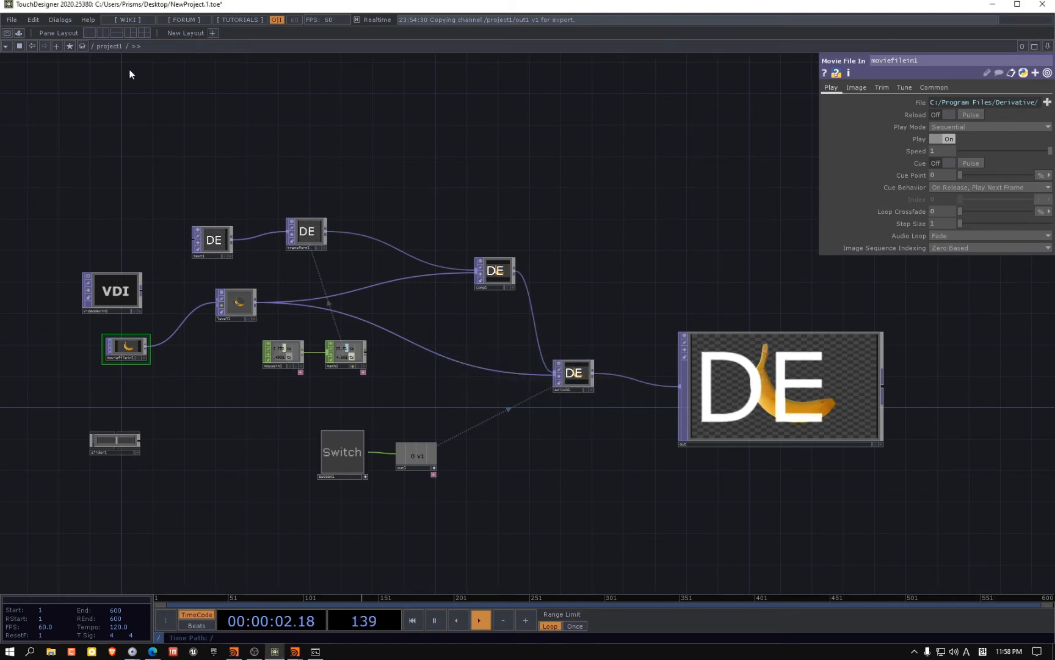
pyautogui.click(99, 34)
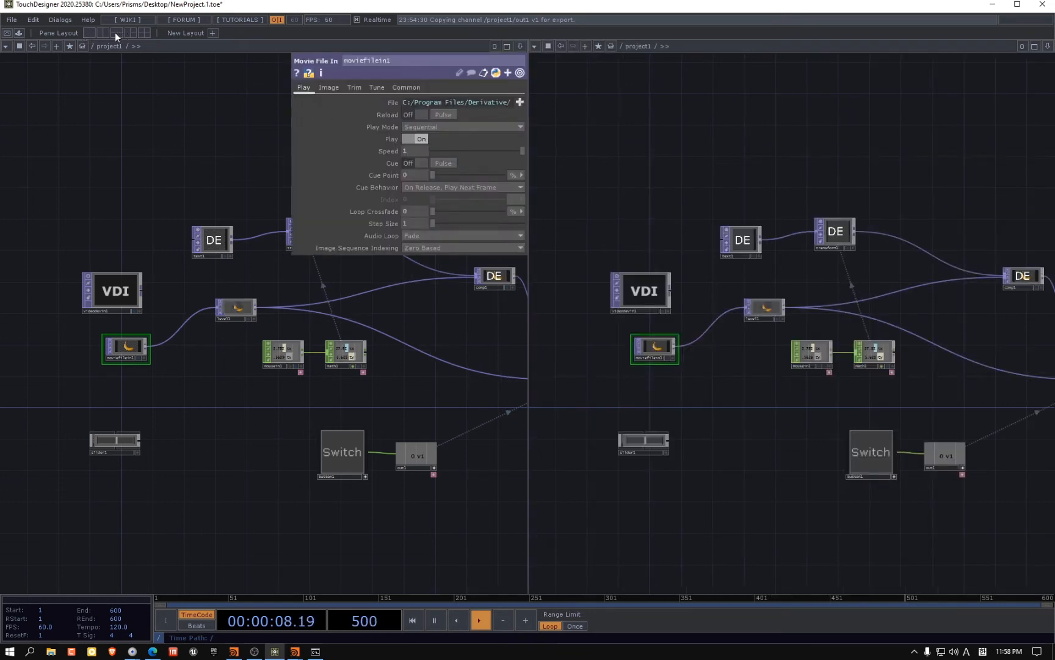
pyautogui.click(115, 33)
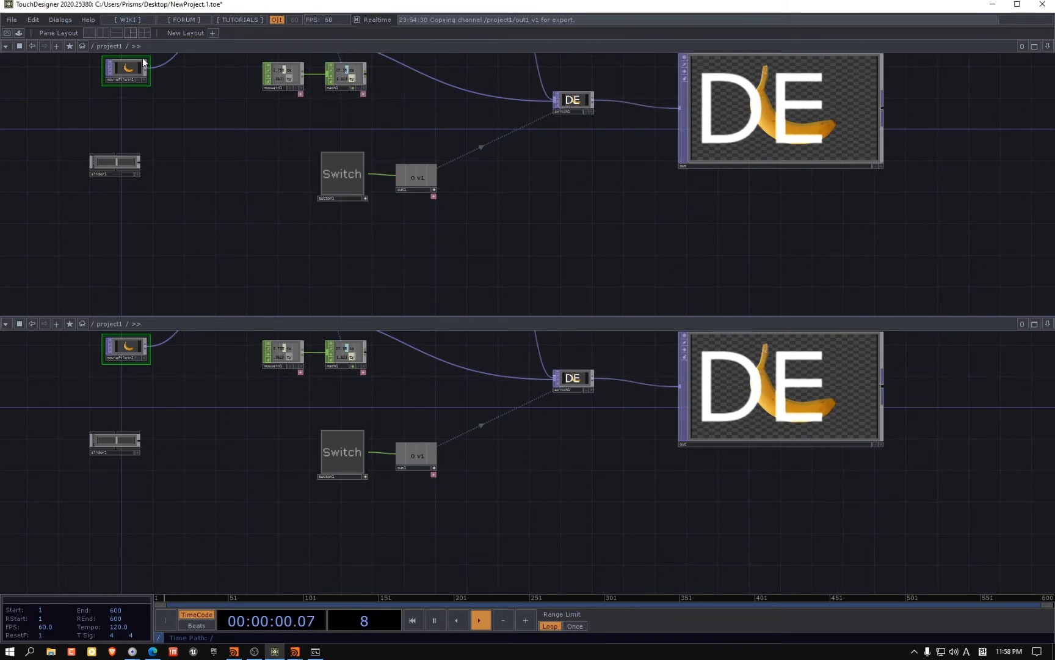
pyautogui.click(131, 33)
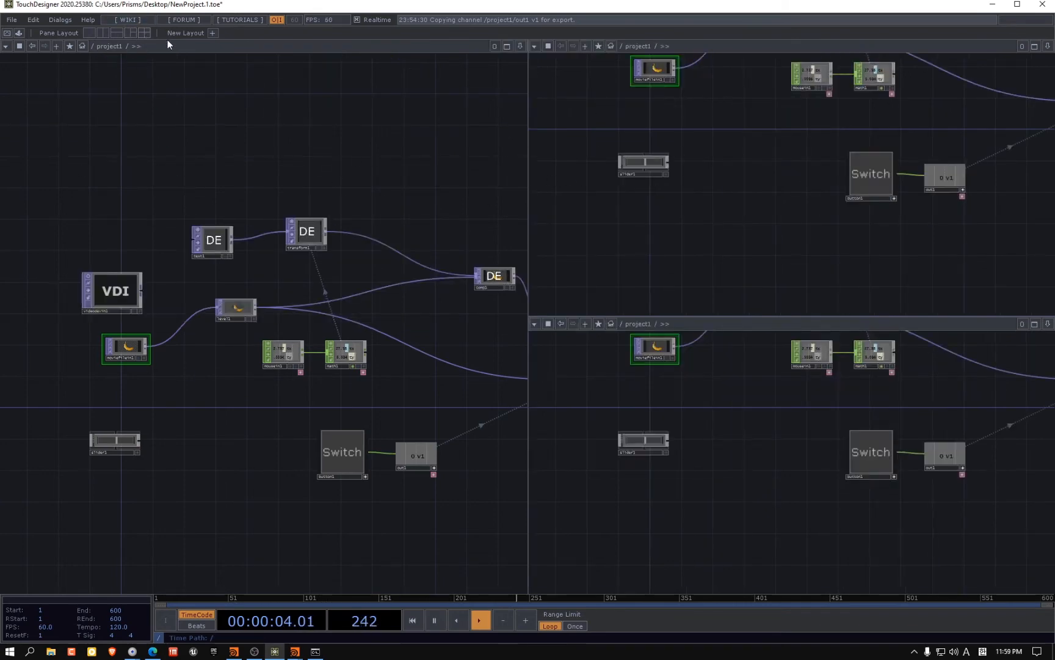
pyautogui.click(144, 33)
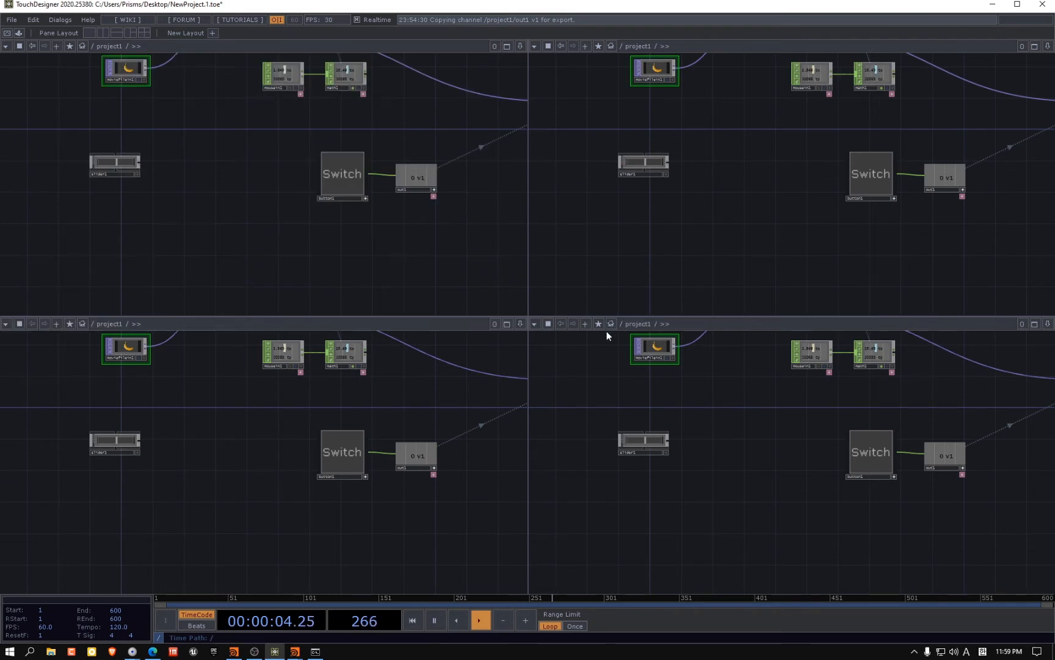
pyautogui.click(90, 33)
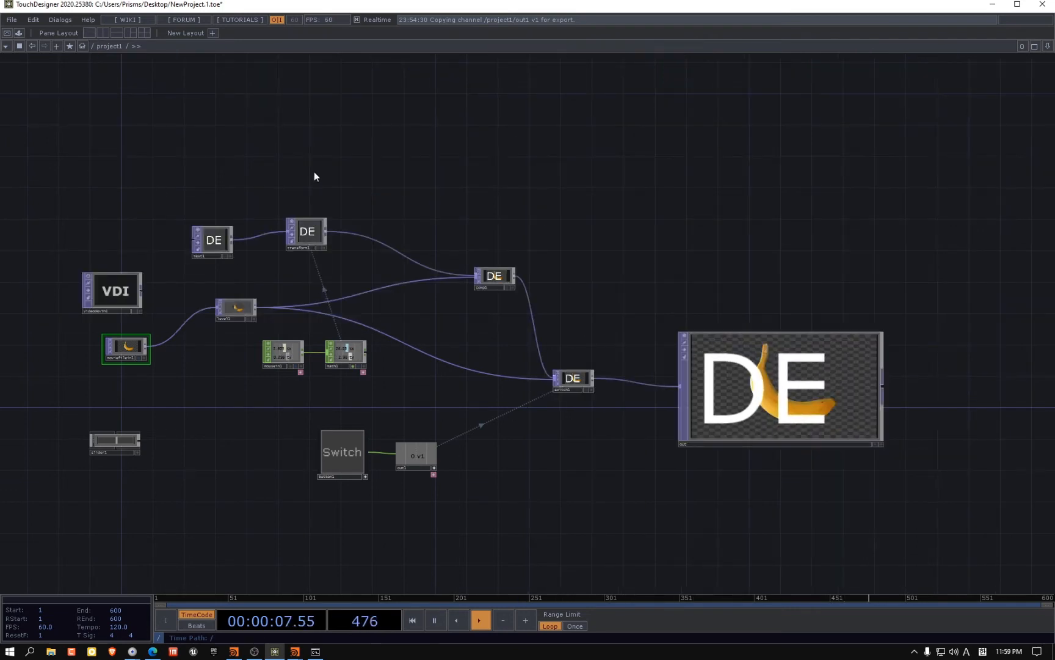
# Split the workspace into two side-by-side panes, widen the network pane, and show Textport and DATs in the other
pyautogui.click(108, 32)
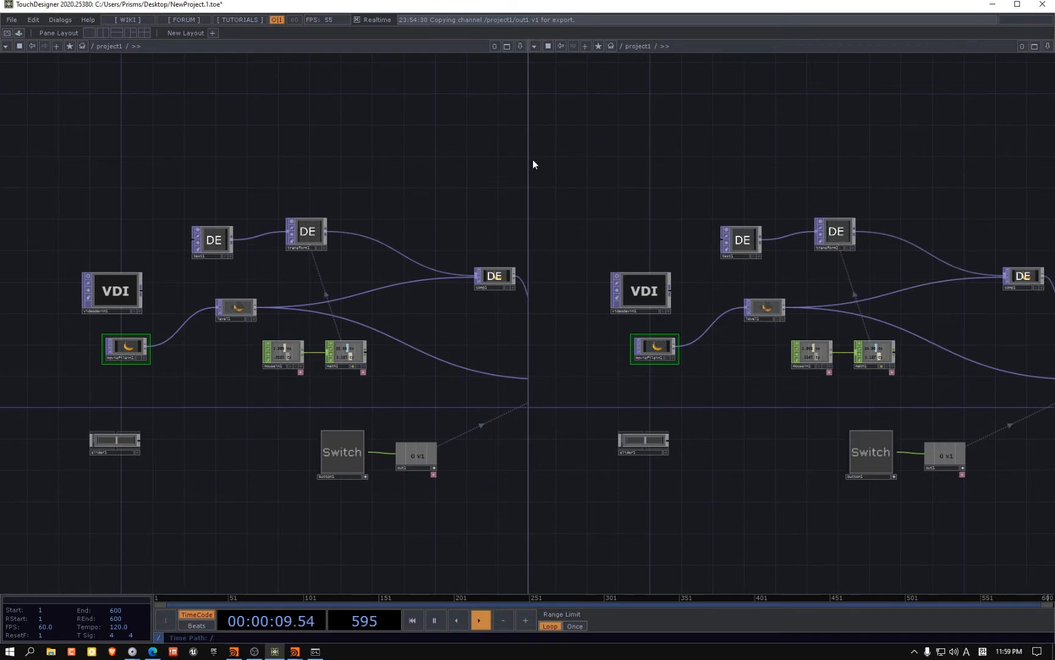
pyautogui.moveTo(527, 111); pyautogui.dragTo(746, 67)
pyautogui.click(752, 46)
pyautogui.click(771, 136)
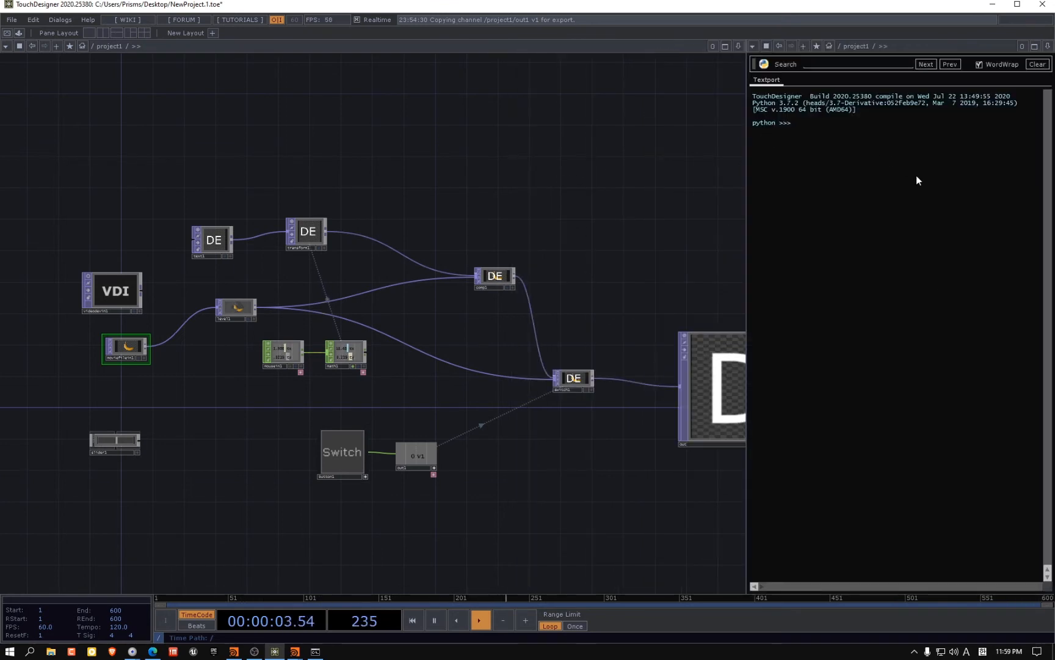
pyautogui.moveTo(629, 204); pyautogui.dragTo(632, 202)
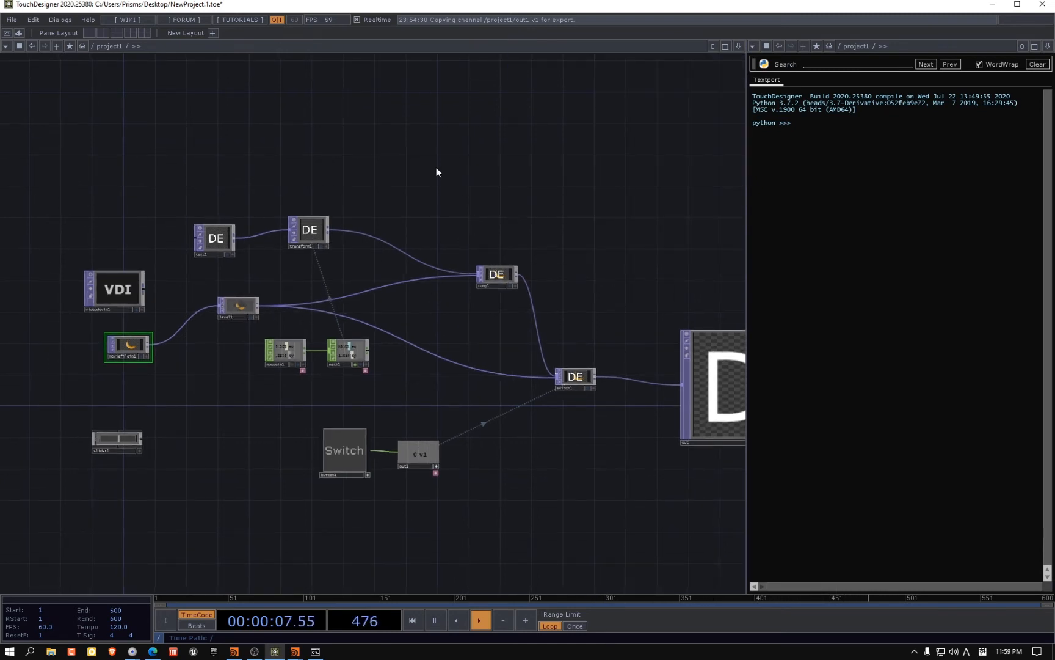
pyautogui.click(757, 47)
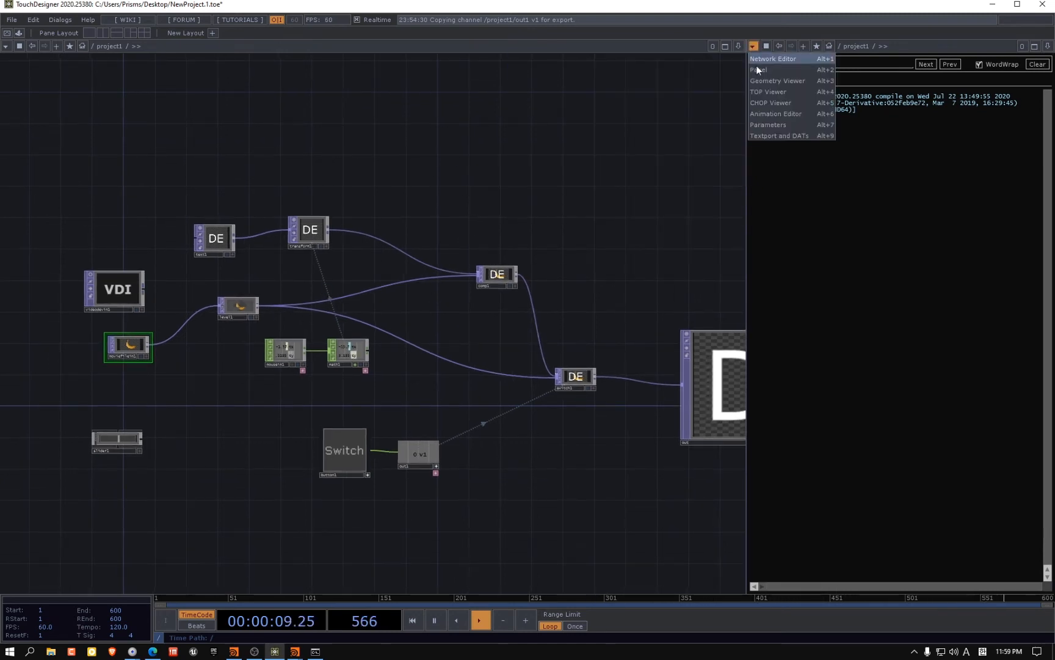
pyautogui.click(837, 162)
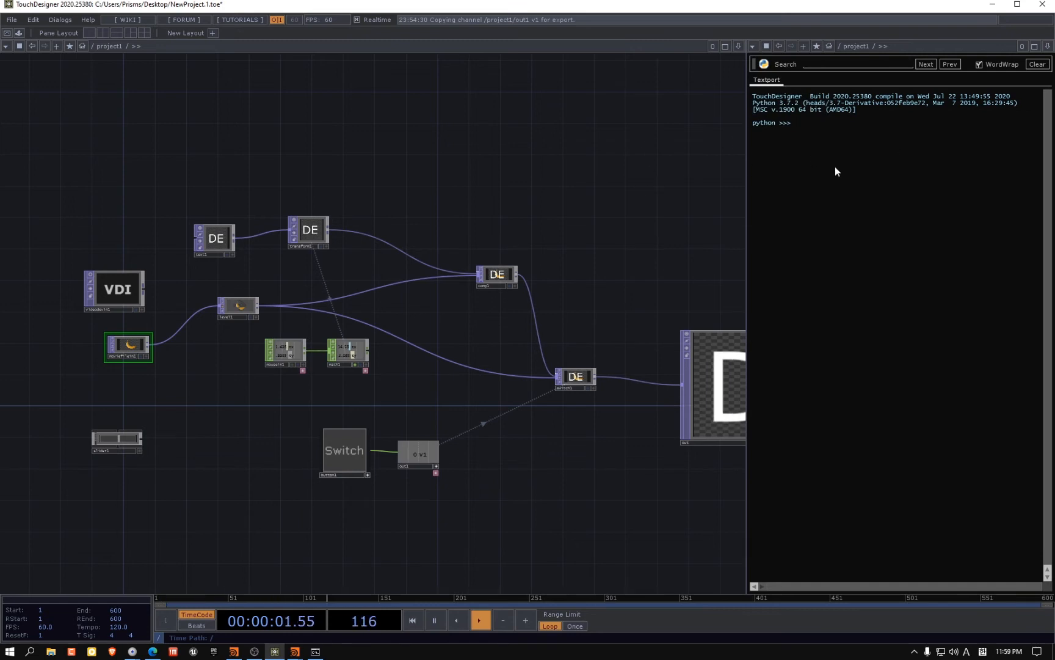
# Apply the three-pane layout, with the Network Editor in the full-height pane and Parameters in the upper small pane
pyautogui.click(126, 34)
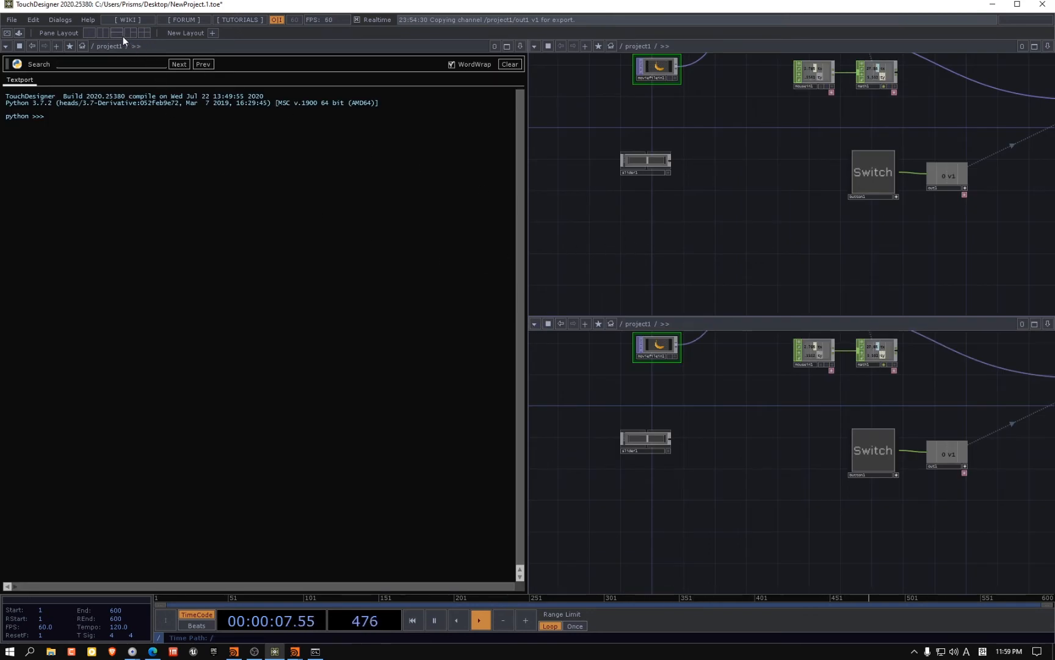
pyautogui.click(6, 46)
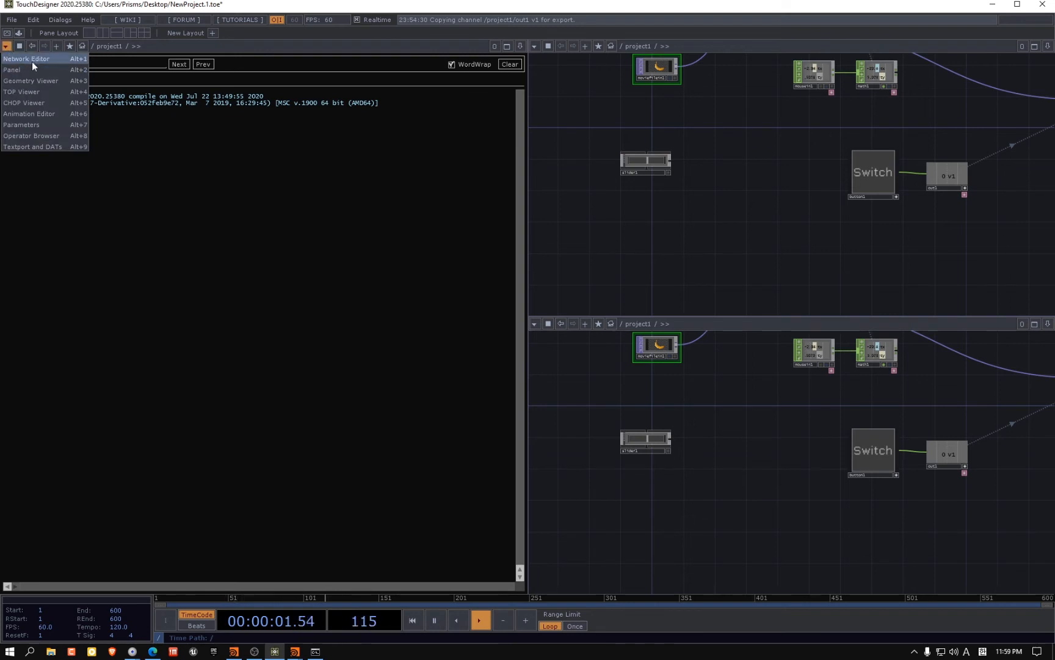
pyautogui.click(33, 60)
pyautogui.click(535, 46)
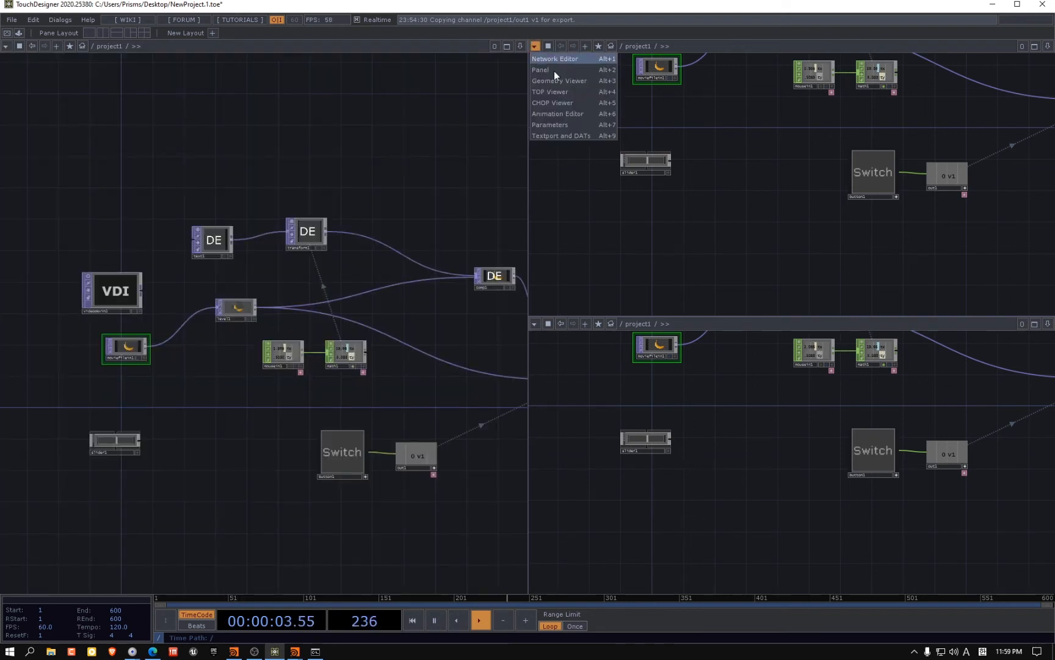
pyautogui.click(584, 130)
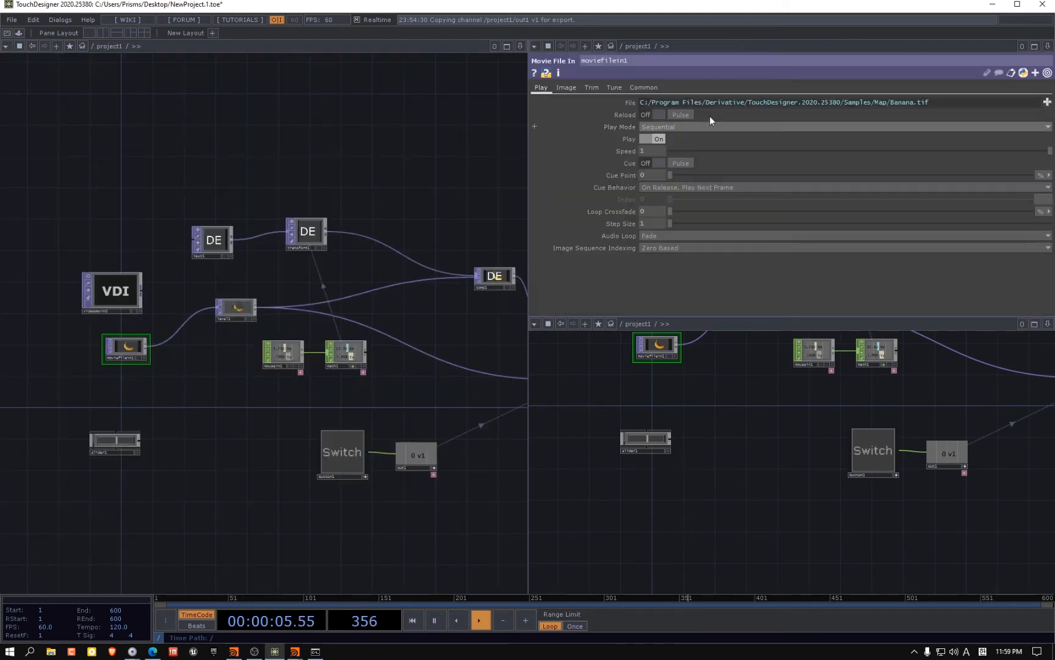
# Set the pane below the parameters to Textport and DATs and reduce its height
pyautogui.click(535, 324)
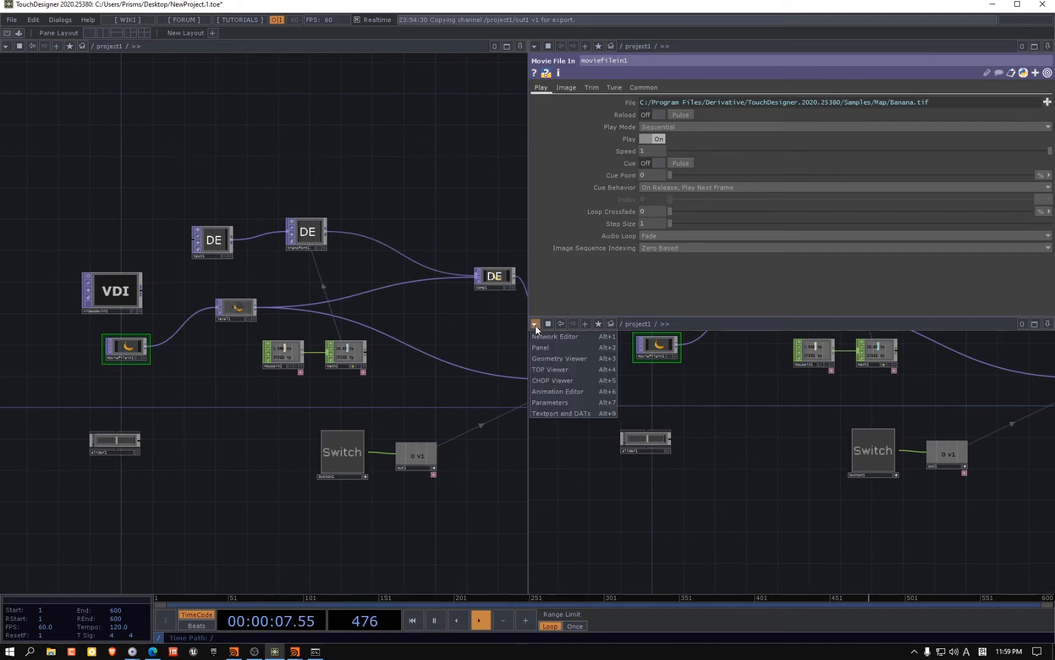
pyautogui.click(585, 415)
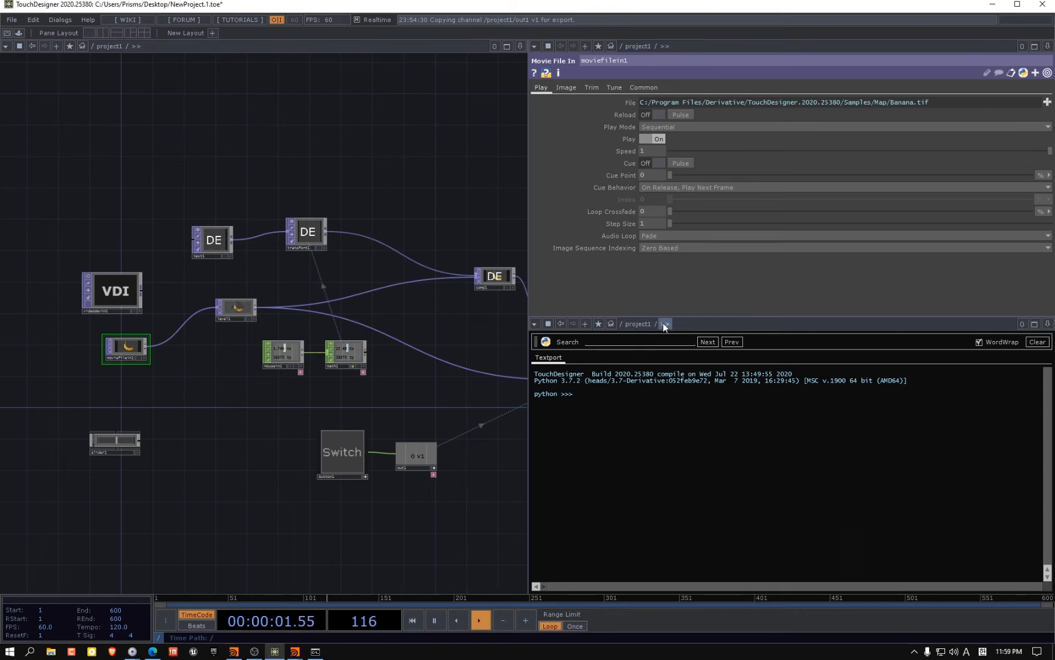
pyautogui.moveTo(663, 316); pyautogui.dragTo(649, 451)
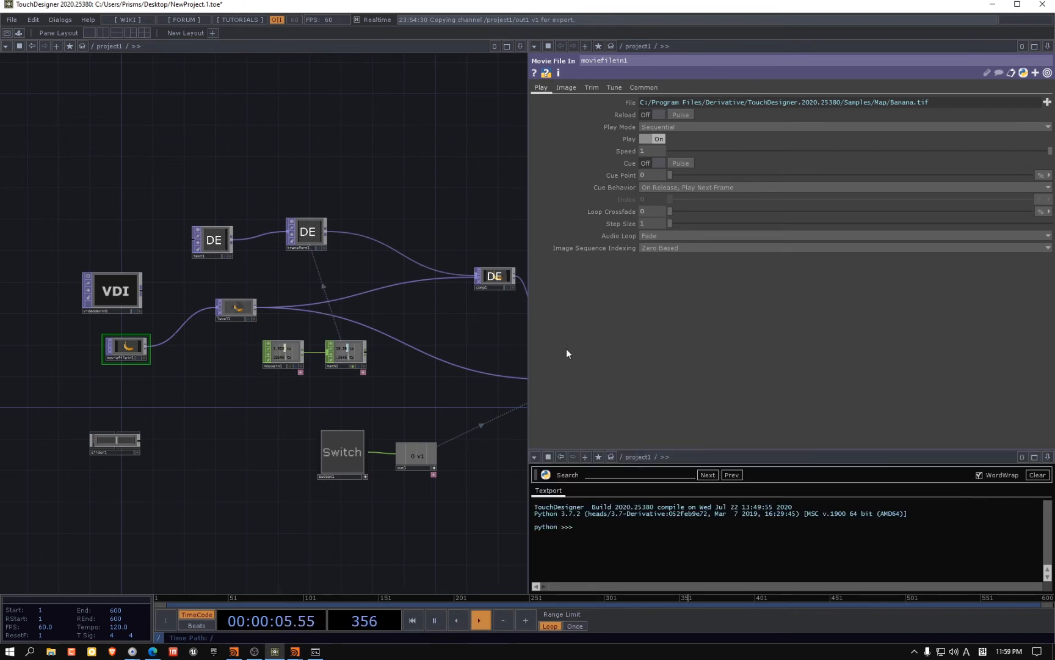
# Switch to Houdini, apply the Build desktop, and widen the scene view relative to the network pane
pyautogui.moveTo(294, 653)
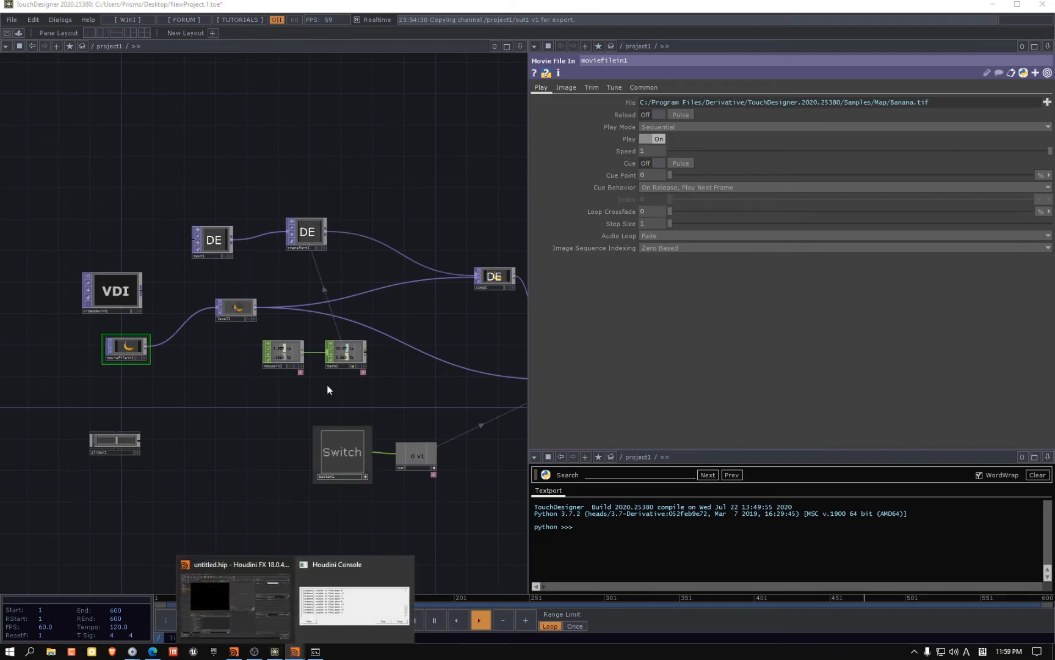
pyautogui.click(229, 582)
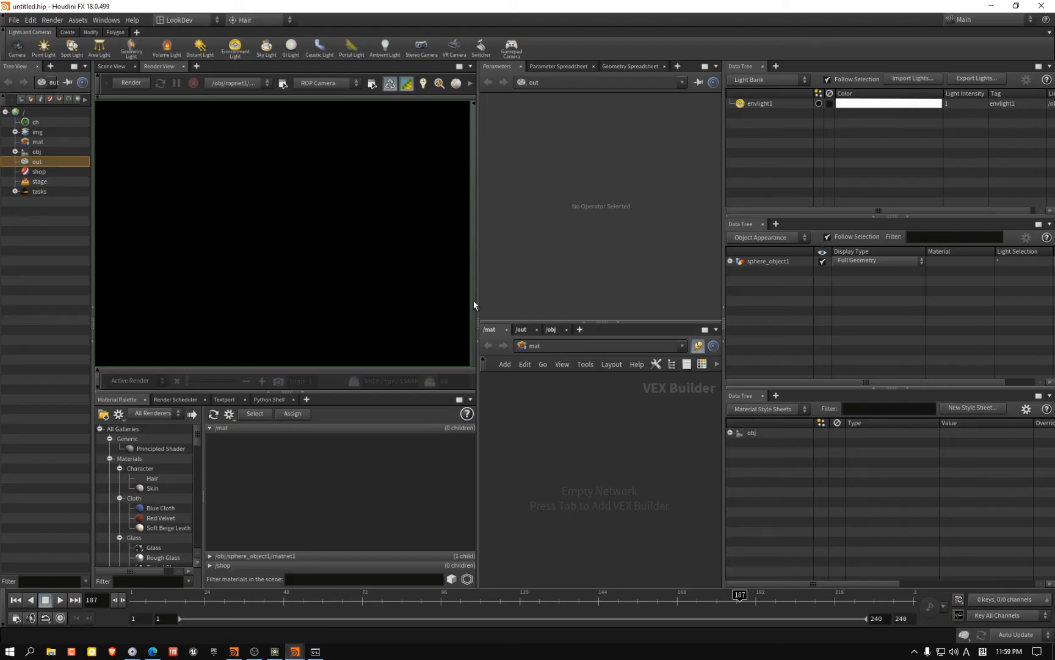
pyautogui.click(176, 20)
pyautogui.click(189, 43)
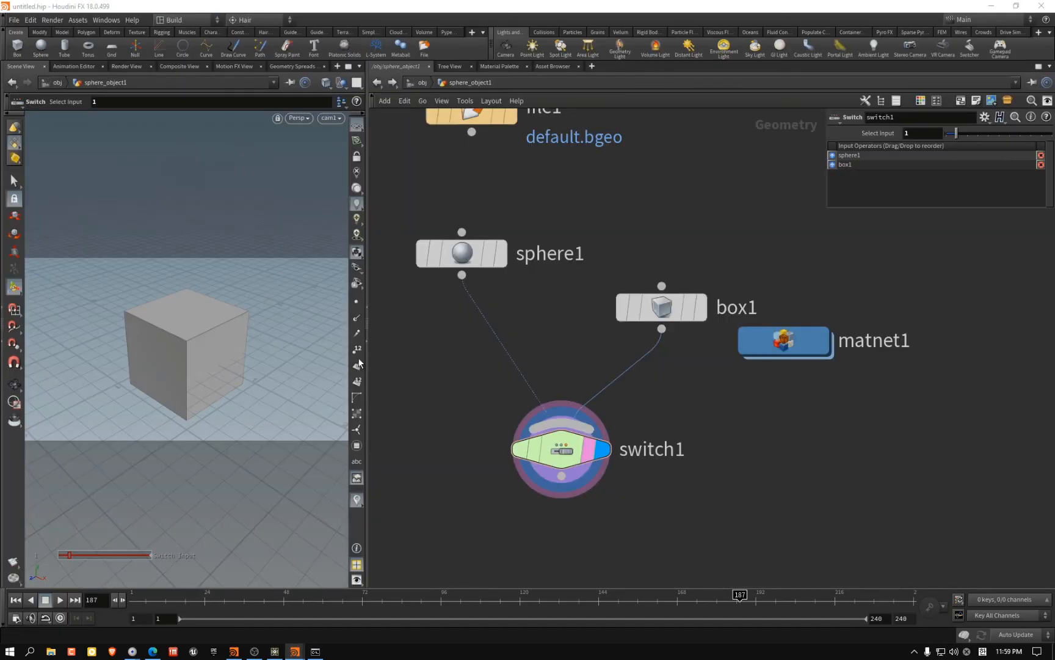
pyautogui.moveTo(369, 365); pyautogui.dragTo(553, 365)
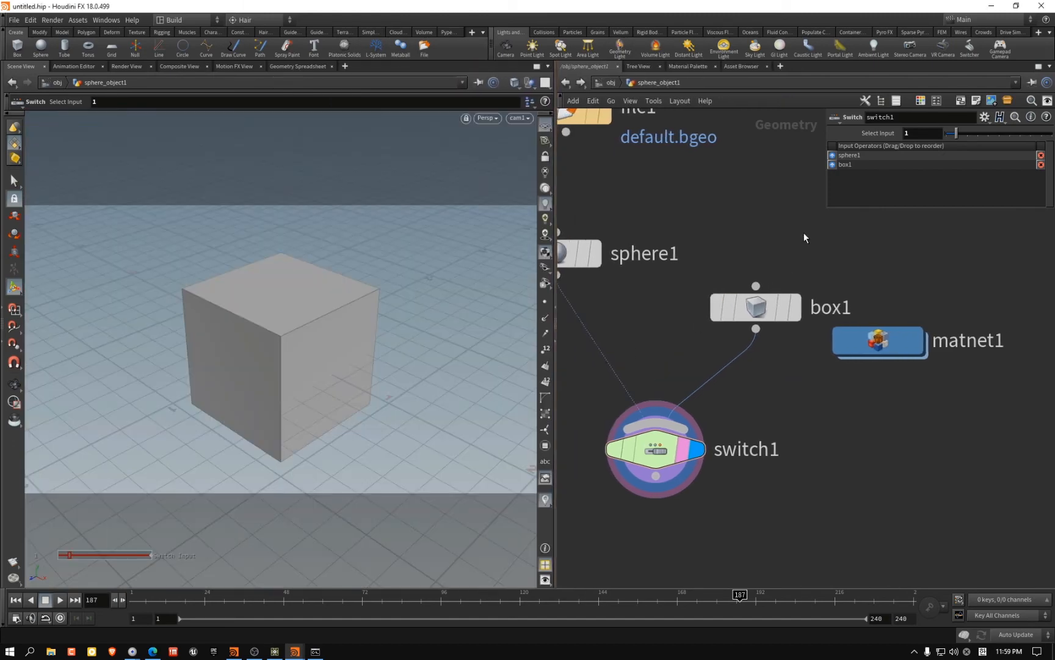
# Toggle the network view's parameter dialog off and on, leaving it hidden
pyautogui.press('p')
pyautogui.press('p')
pyautogui.press('p')
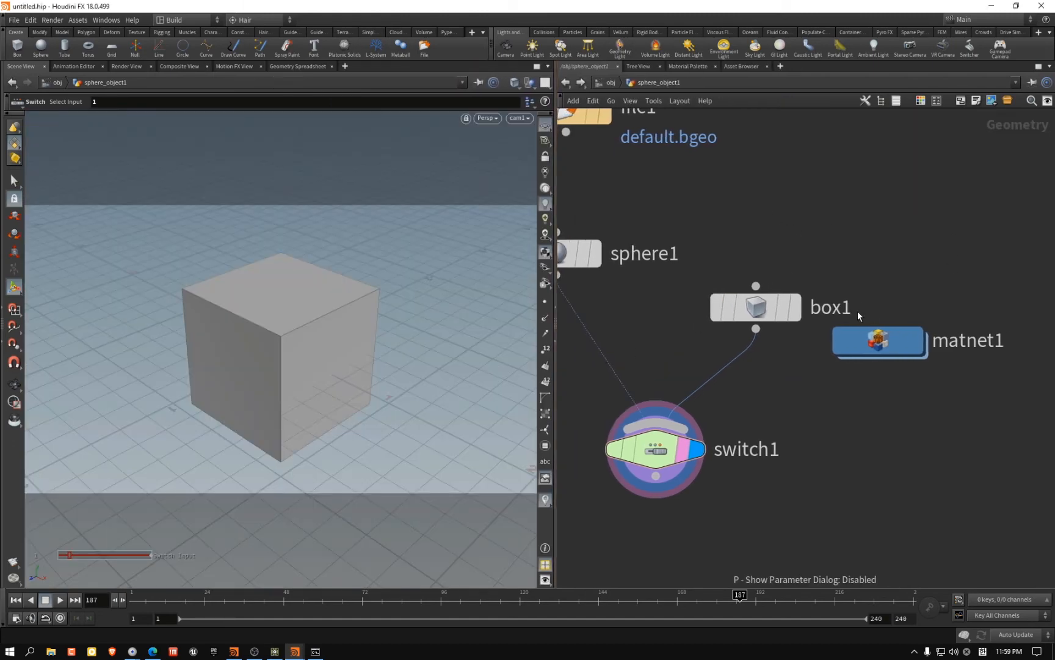
# Split the network pane top/bottom, turn the lower pane into a Python Shell, and reduce its height
pyautogui.click(1049, 66)
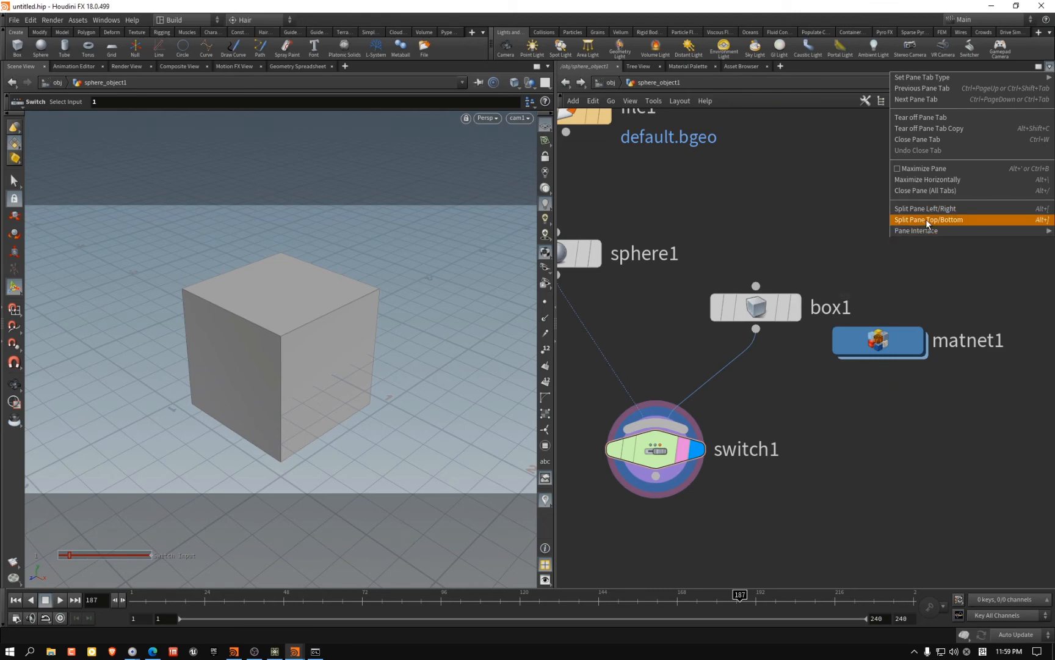
pyautogui.click(928, 222)
pyautogui.rightClick(589, 338)
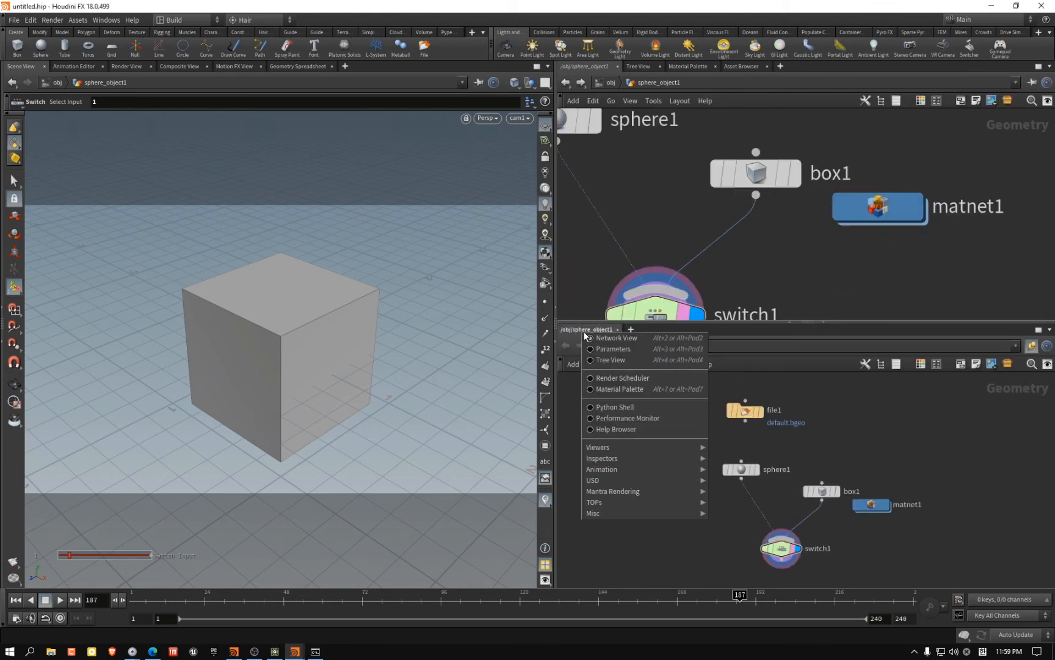
pyautogui.click(629, 417)
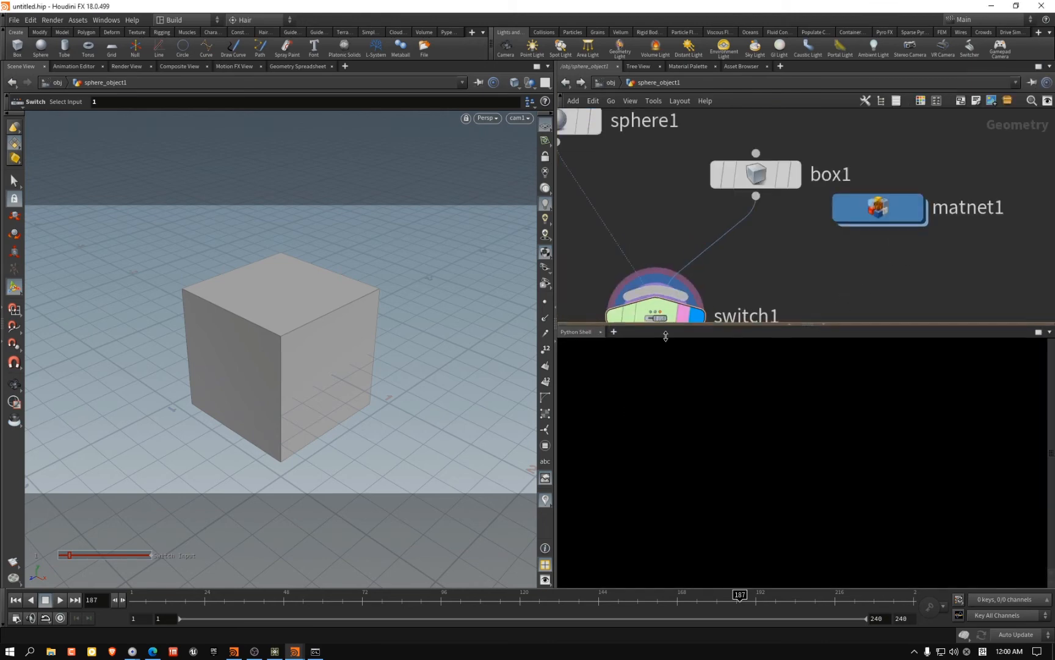
pyautogui.moveTo(661, 325); pyautogui.dragTo(662, 488)
# Show the parameter dialog for switch1 in the network view again
pyautogui.scroll(-2, 780, 379)
pyautogui.scroll(1, 788, 354)
pyautogui.press('p')
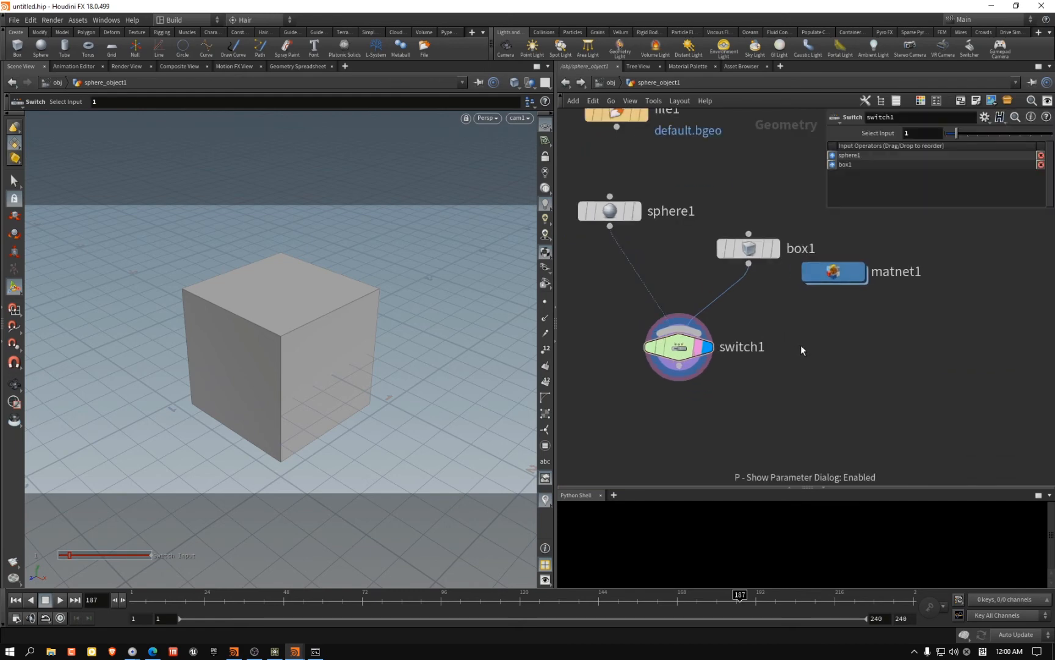
# Split the Scene View pane into two stacked panes, make the lower one a Python Shell and enlarge the viewport above it
pyautogui.press('p')
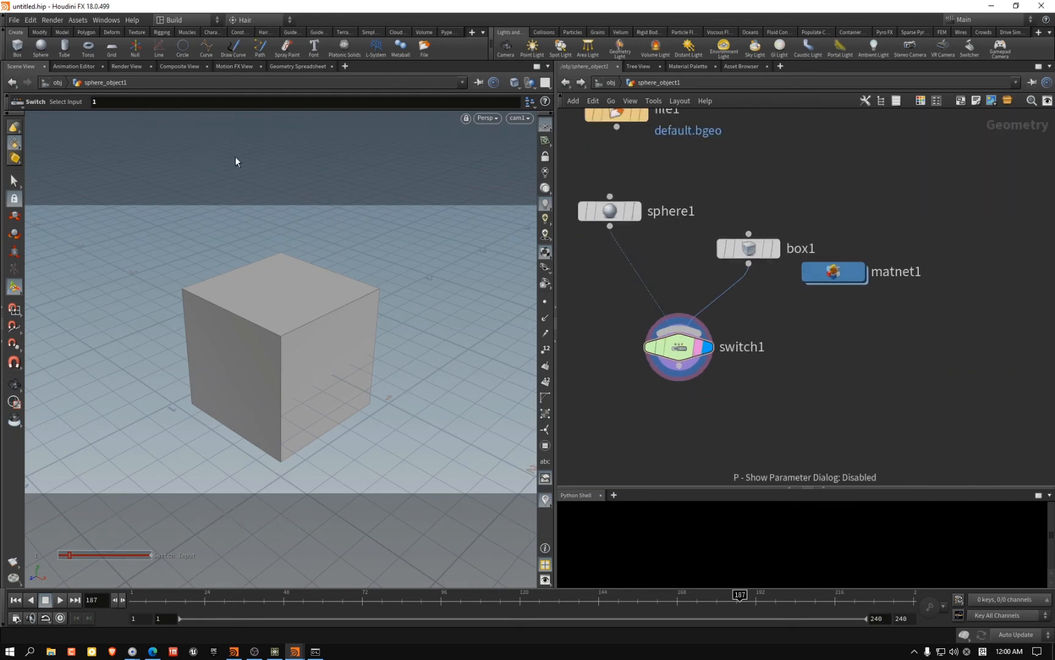
pyautogui.click(548, 66)
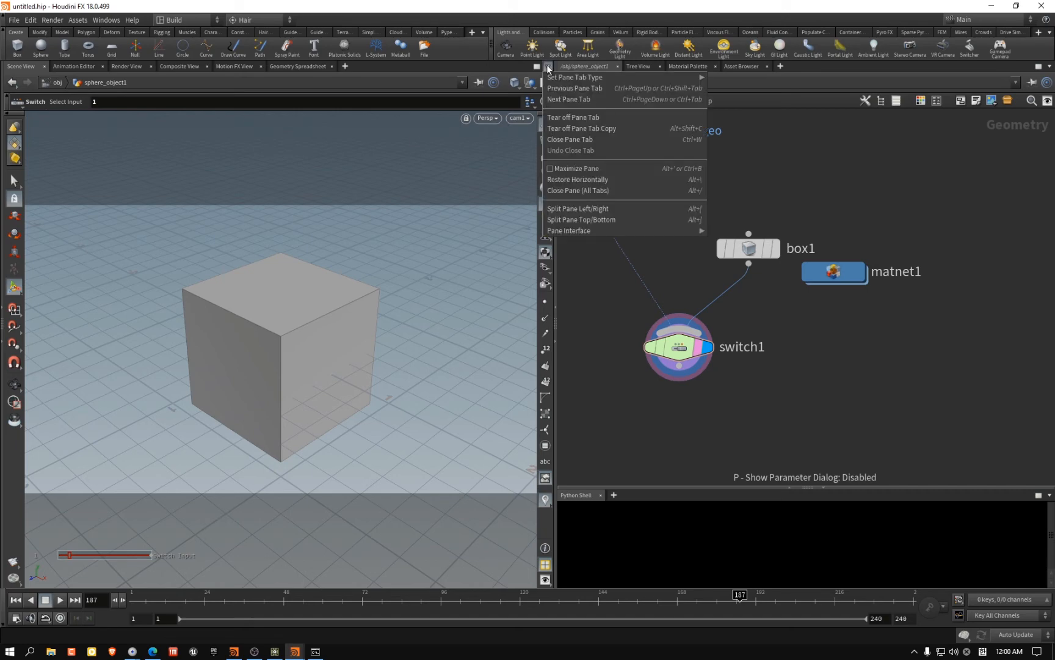
pyautogui.click(578, 220)
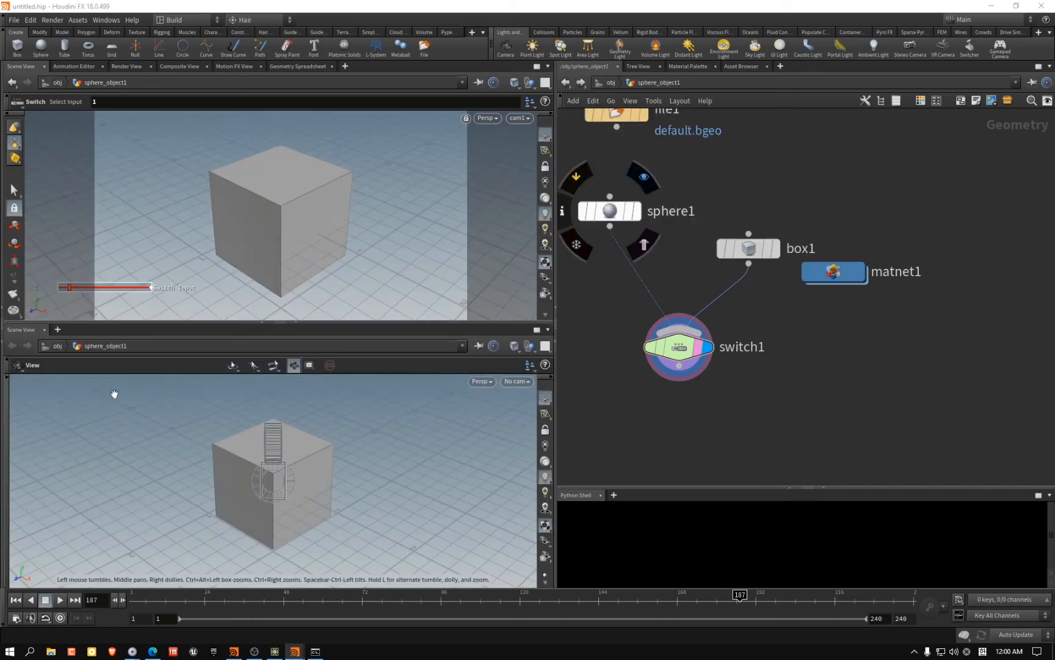
pyautogui.click(3, 329)
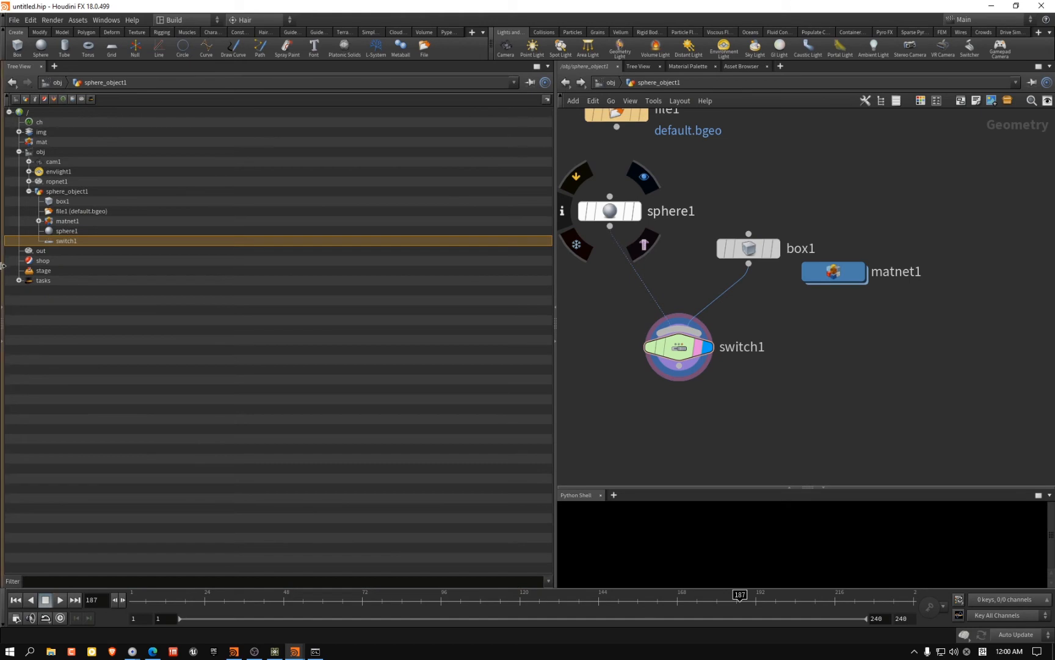
pyautogui.click(4, 326)
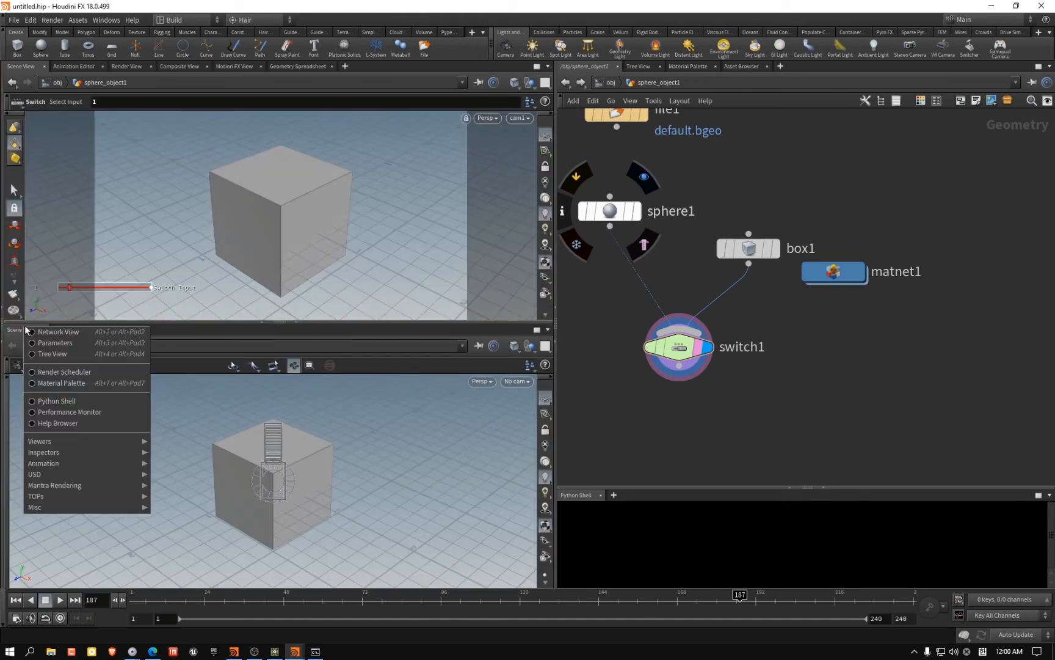
pyautogui.rightClick(28, 330)
pyautogui.click(79, 403)
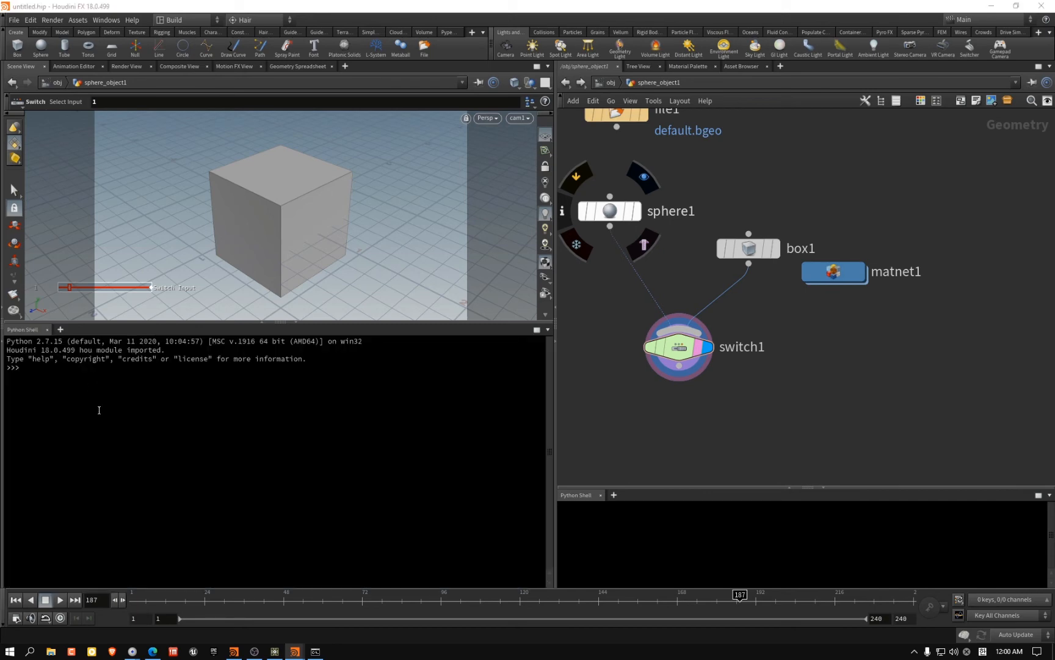
pyautogui.moveTo(112, 322); pyautogui.dragTo(106, 425)
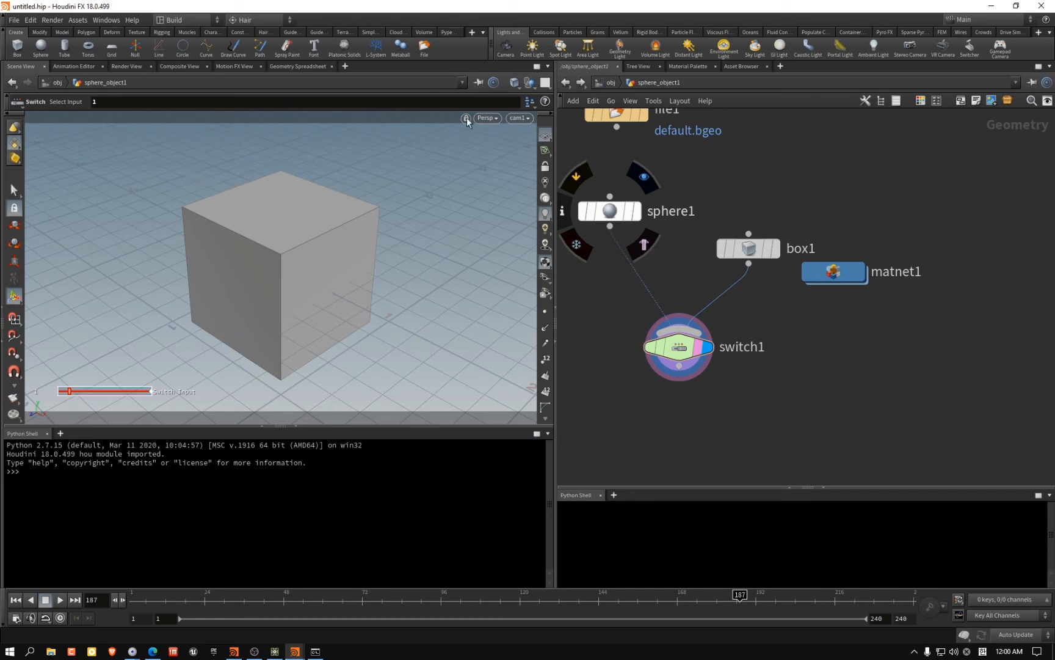
# Close the Python Shell pane below the network editor and show the switch1 parameter dialog in the network view
pyautogui.click(1050, 495)
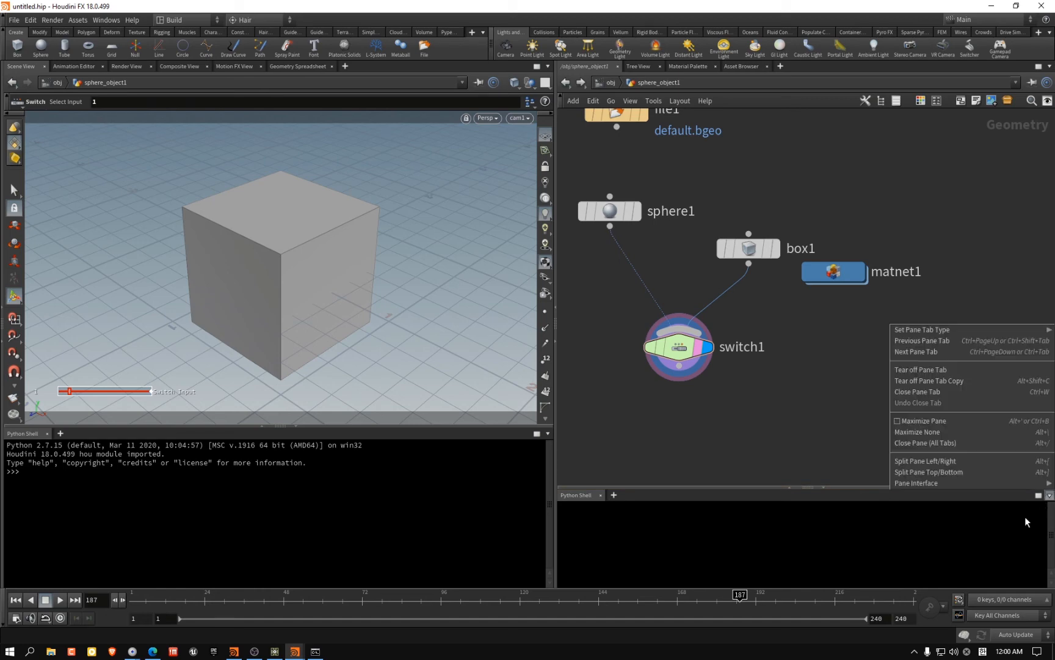
pyautogui.click(941, 451)
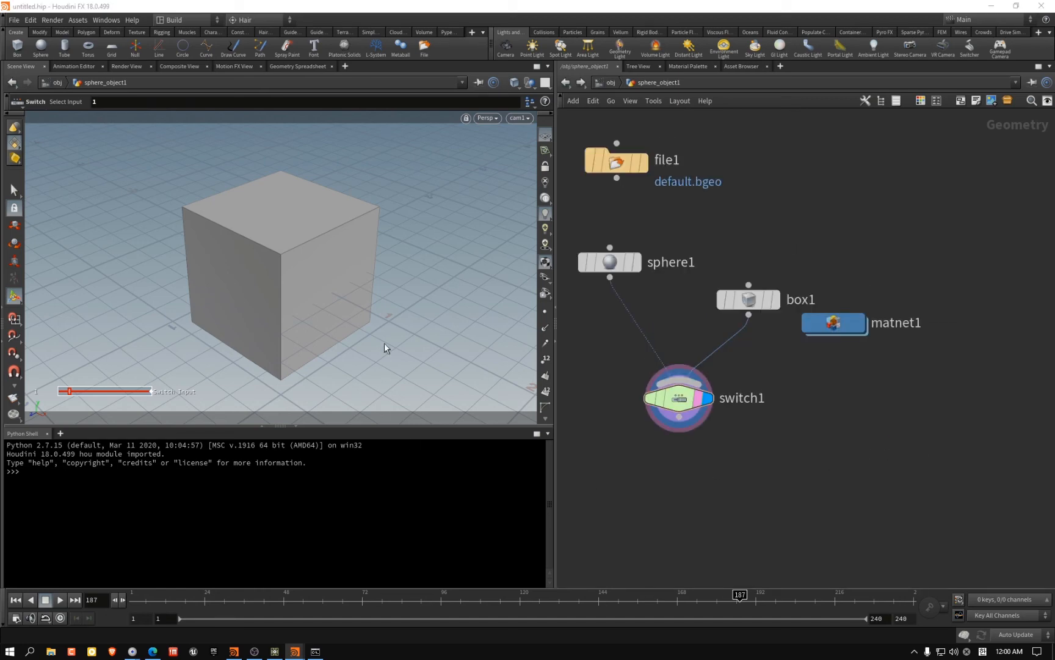
pyautogui.press('p')
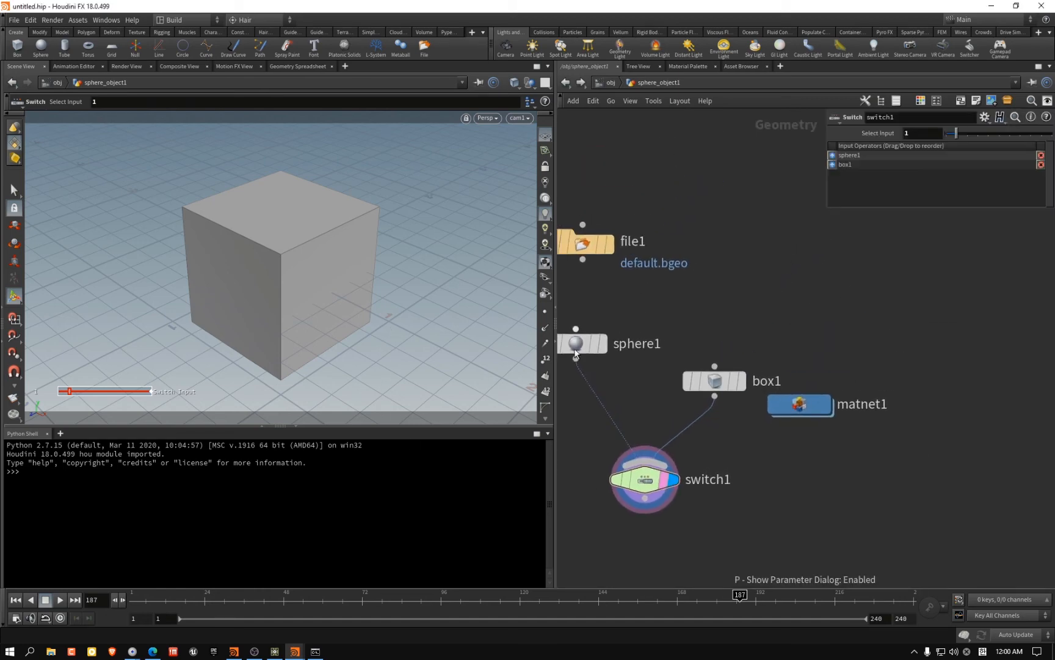
# Switch to TouchDesigner and widen the network pane so the whole project1 network is in view
pyautogui.click(275, 651)
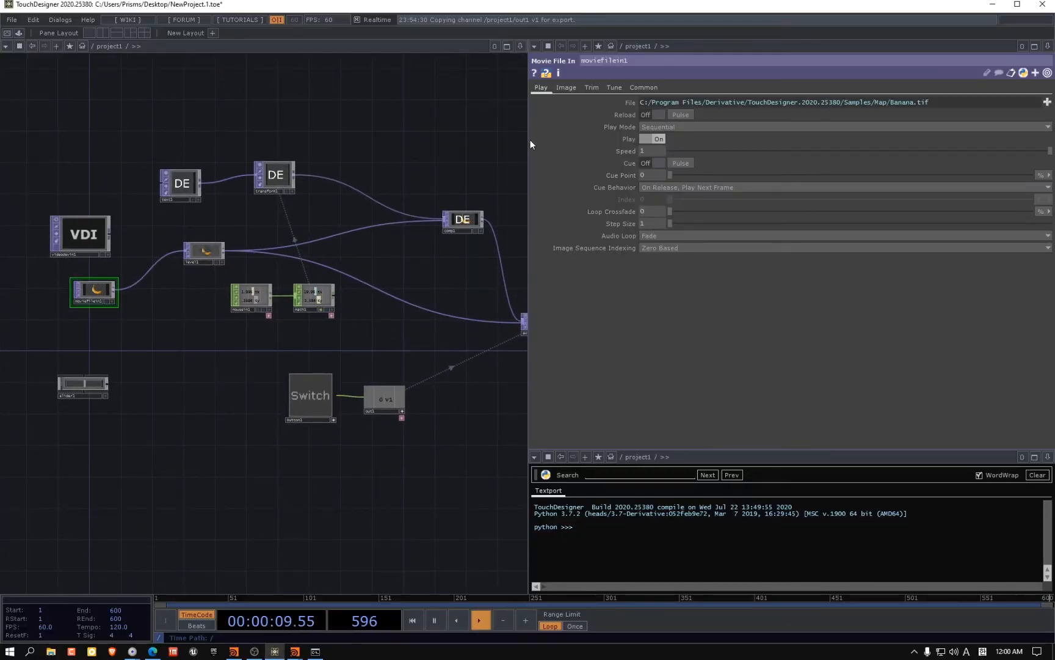
pyautogui.moveTo(528, 120); pyautogui.dragTo(704, 117)
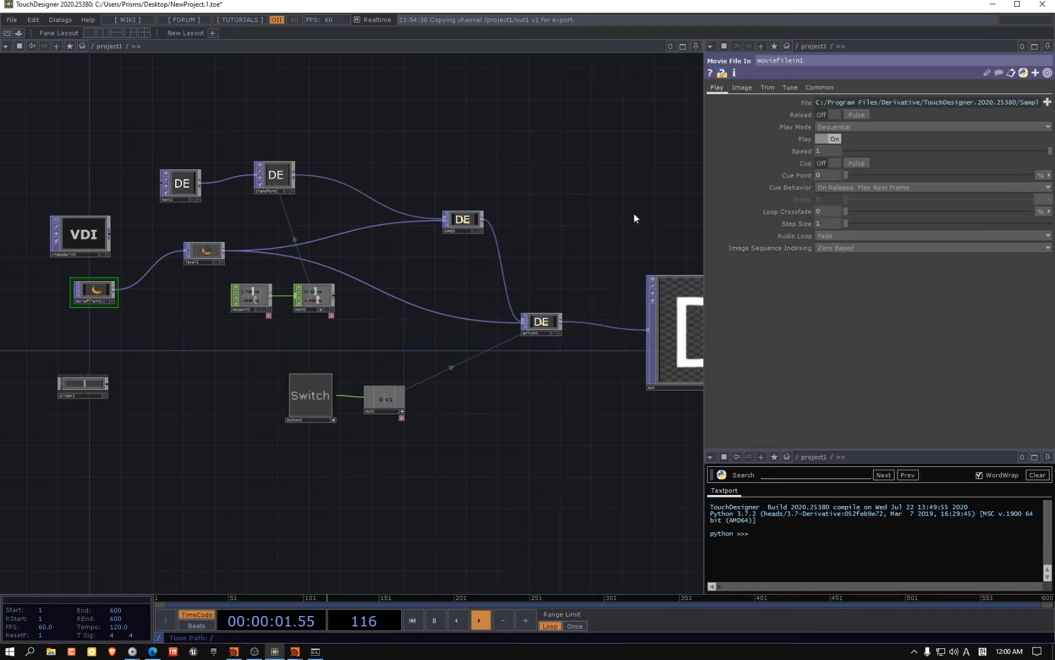
pyautogui.moveTo(668, 191); pyautogui.dragTo(521, 221)
pyautogui.scroll(3, 532, 224)
pyautogui.scroll(-5, 540, 224)
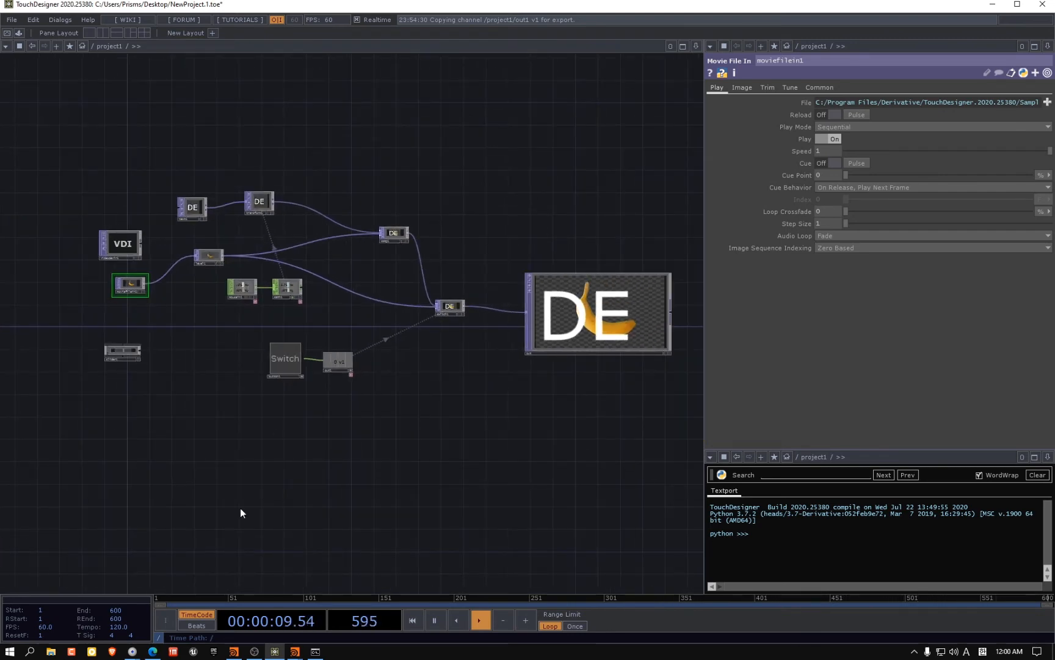
# Switch back to Houdini, go up to the obj level and delete every object in the scene
pyautogui.moveTo(294, 651)
pyautogui.click(233, 601)
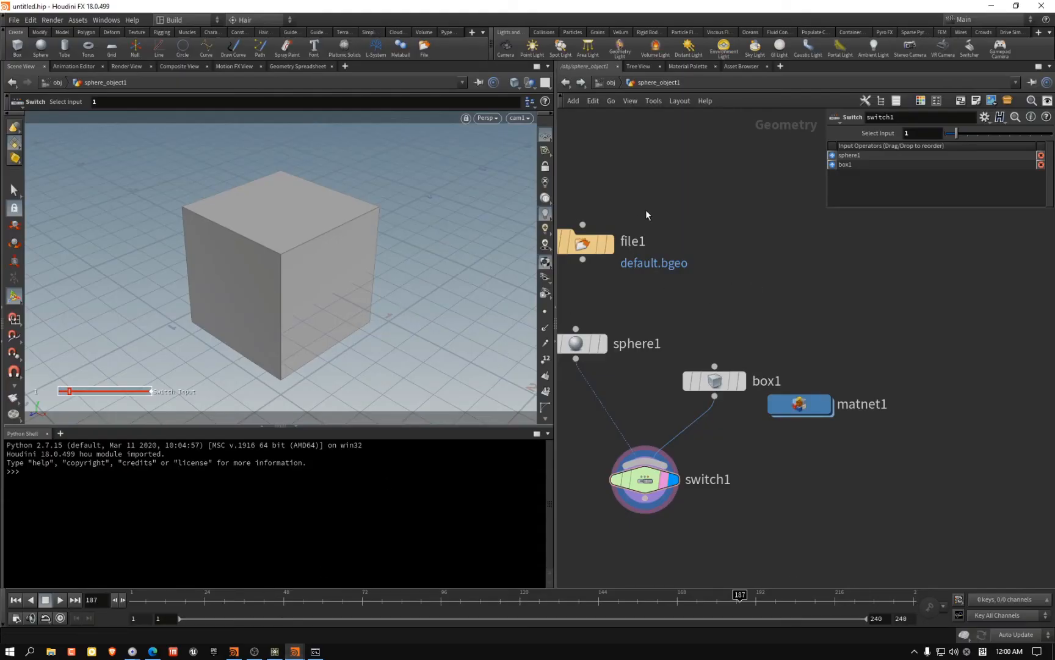
pyautogui.scroll(-3, 708, 264)
pyautogui.click(611, 82)
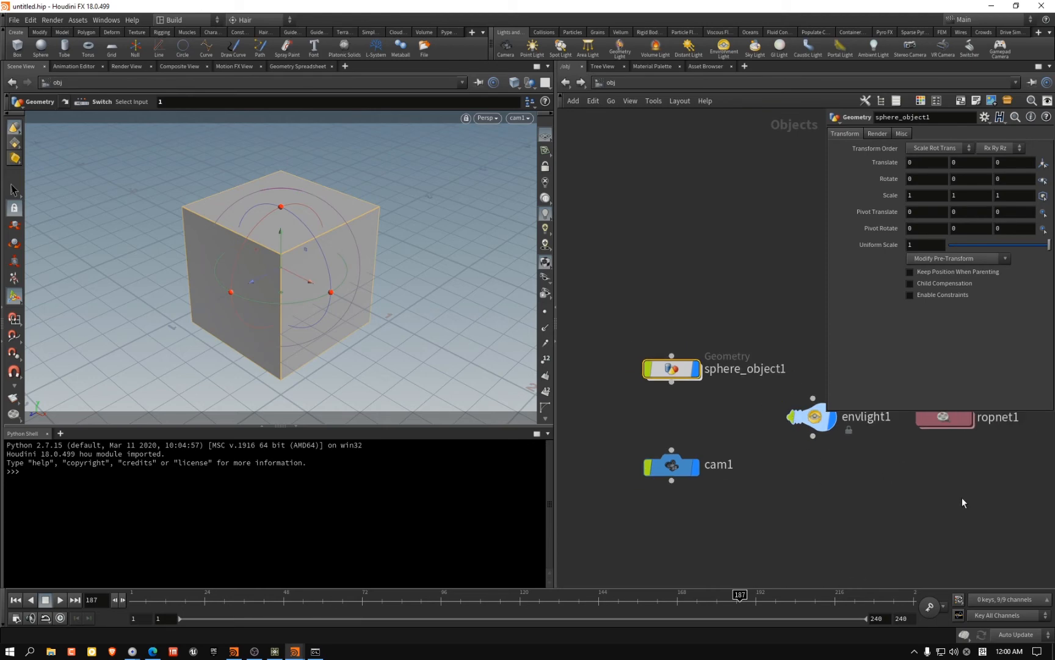
pyautogui.scroll(-5, 1026, 510)
pyautogui.scroll(2, 1026, 507)
pyautogui.scroll(3, 916, 473)
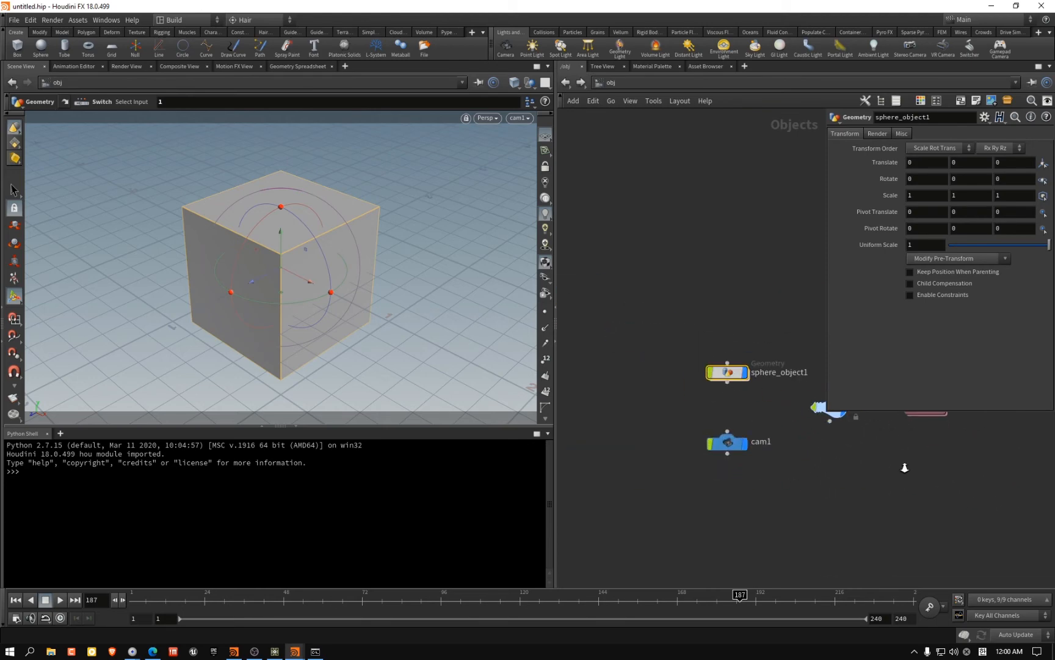
pyautogui.moveTo(984, 504); pyautogui.dragTo(687, 349)
pyautogui.press('Delete')
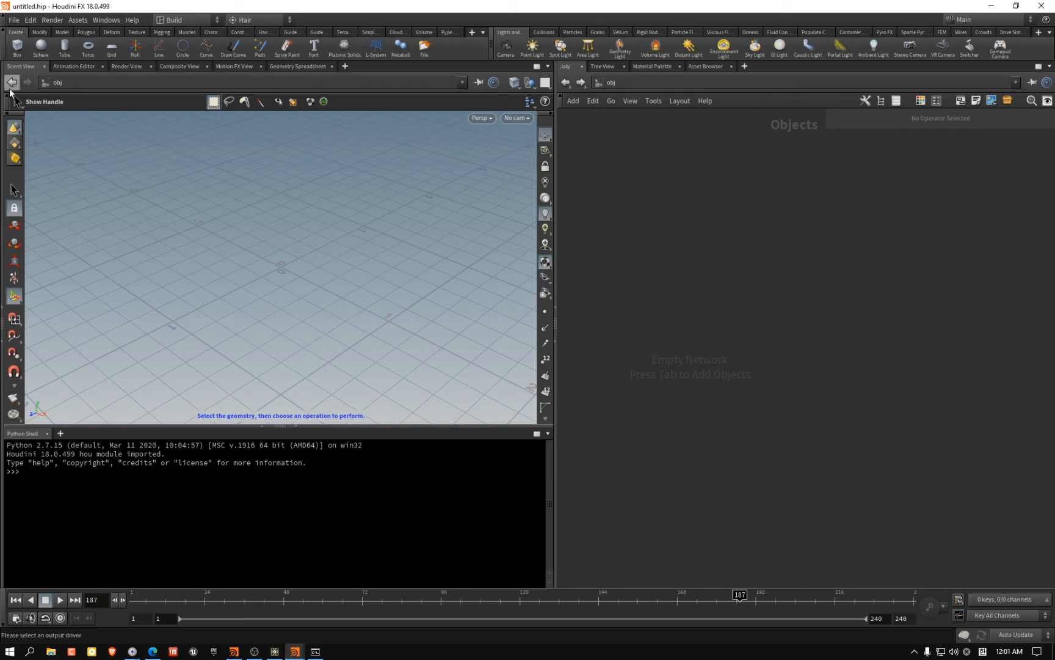
# Add a Pig Head test geometry object to the empty network and toggle the viewport between wireframe and shaded display
pyautogui.press('Tab')
pyautogui.moveTo(696, 490)
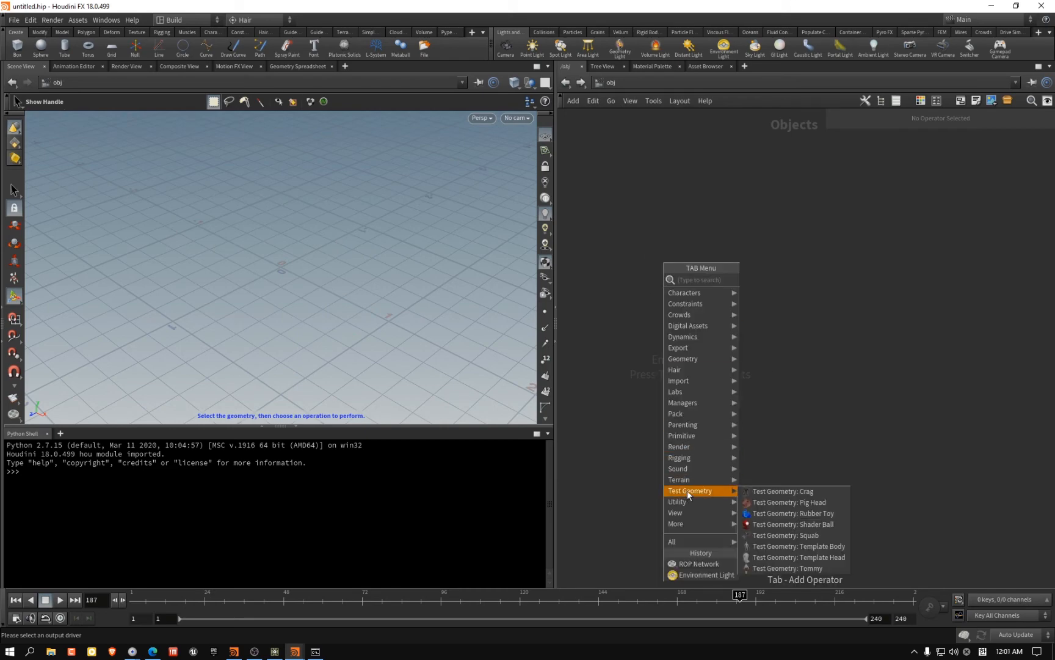
pyautogui.click(774, 503)
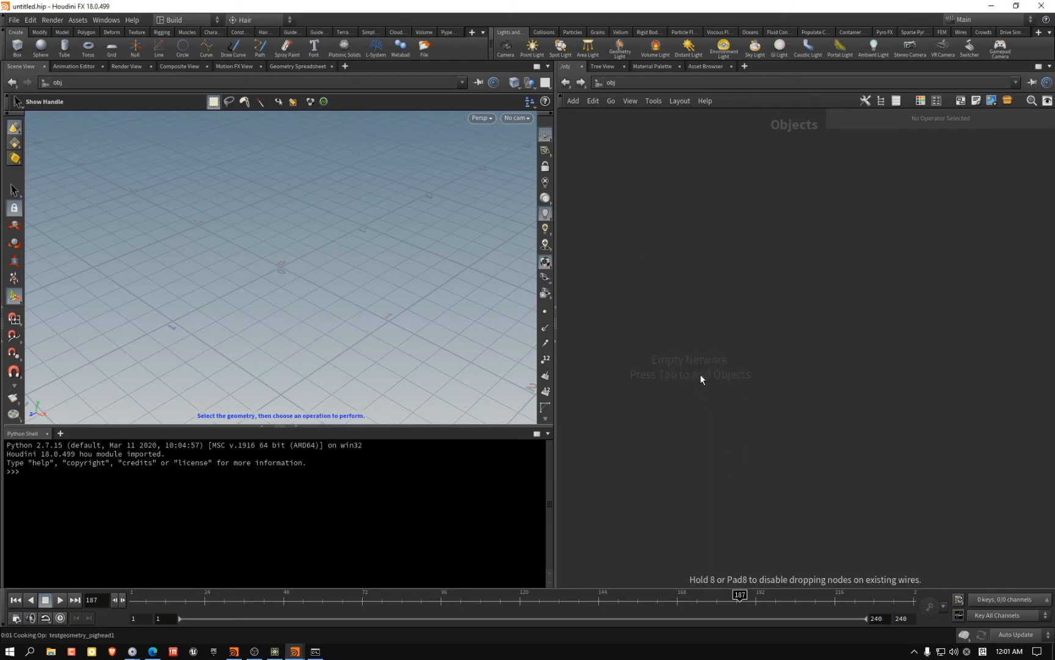
pyautogui.click(695, 351)
pyautogui.press('Escape')
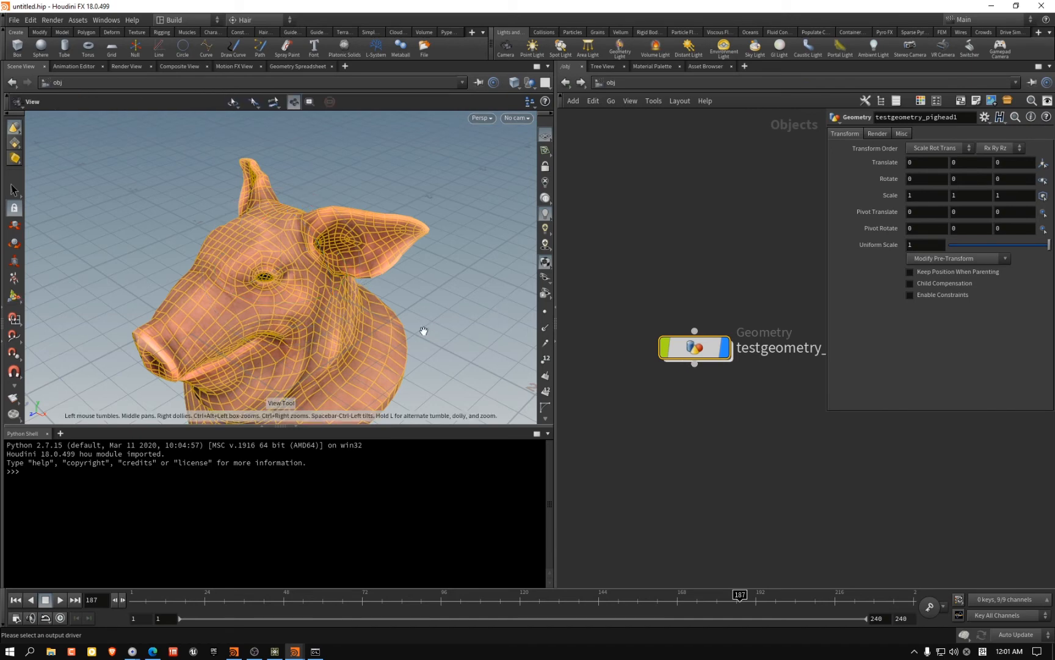
pyautogui.press('w')
pyautogui.press('w')
pyautogui.press('w')
pyautogui.press('w')
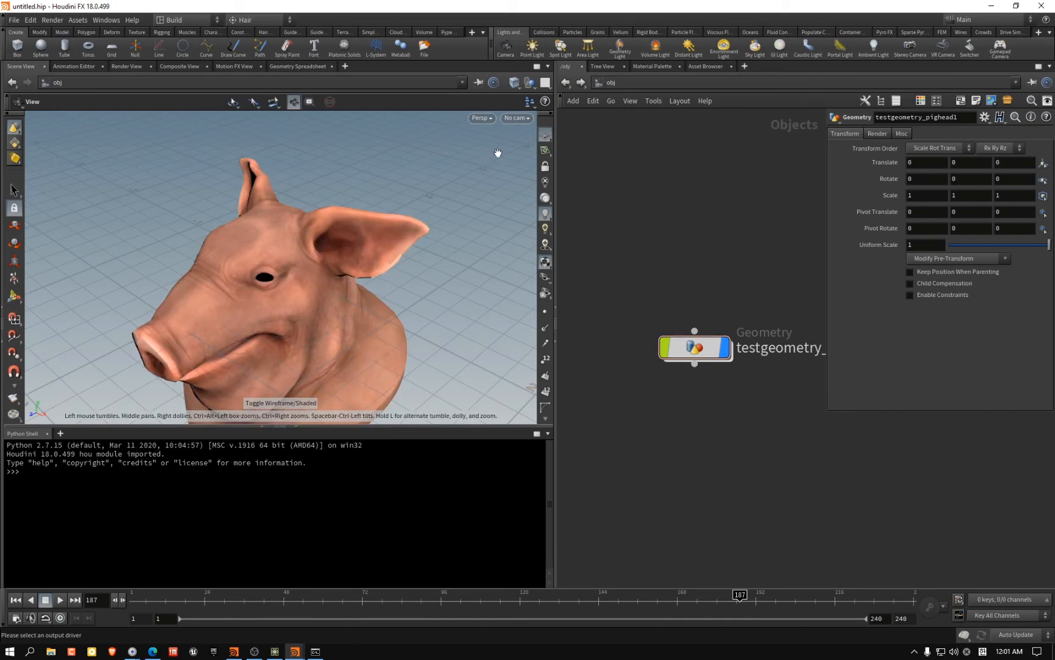
# Create a new camera from the current view and adjust it to frame the whole pig head from slightly below
pyautogui.click(517, 117)
pyautogui.click(524, 152)
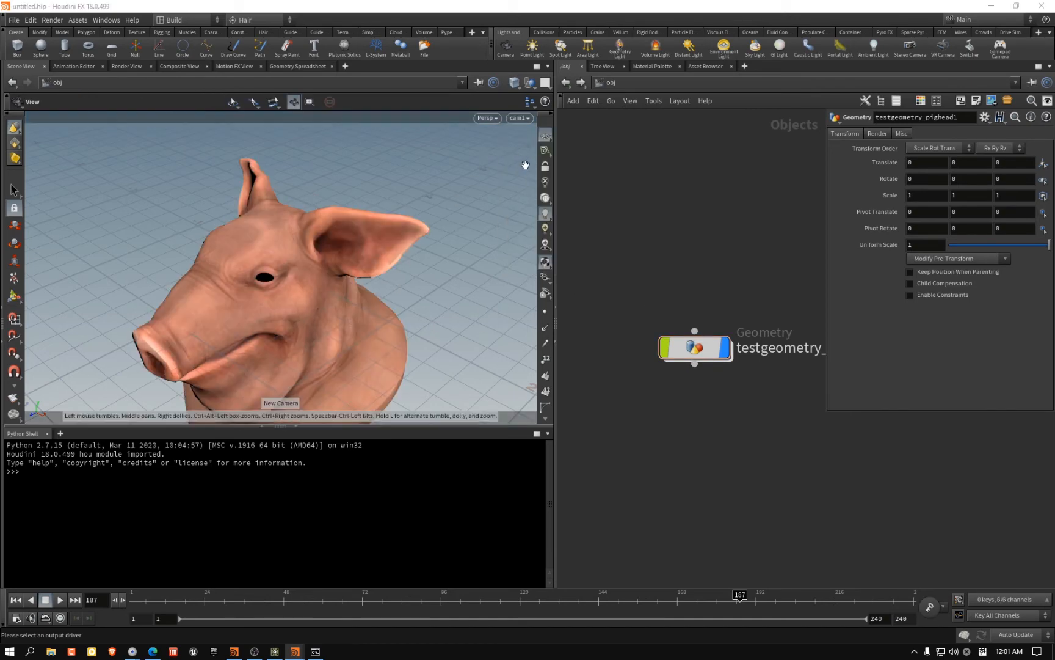
pyautogui.moveTo(377, 289); pyautogui.dragTo(377, 251)
pyautogui.moveTo(377, 252); pyautogui.dragTo(350, 248, button='right')
pyautogui.moveTo(333, 290); pyautogui.dragTo(309, 278)
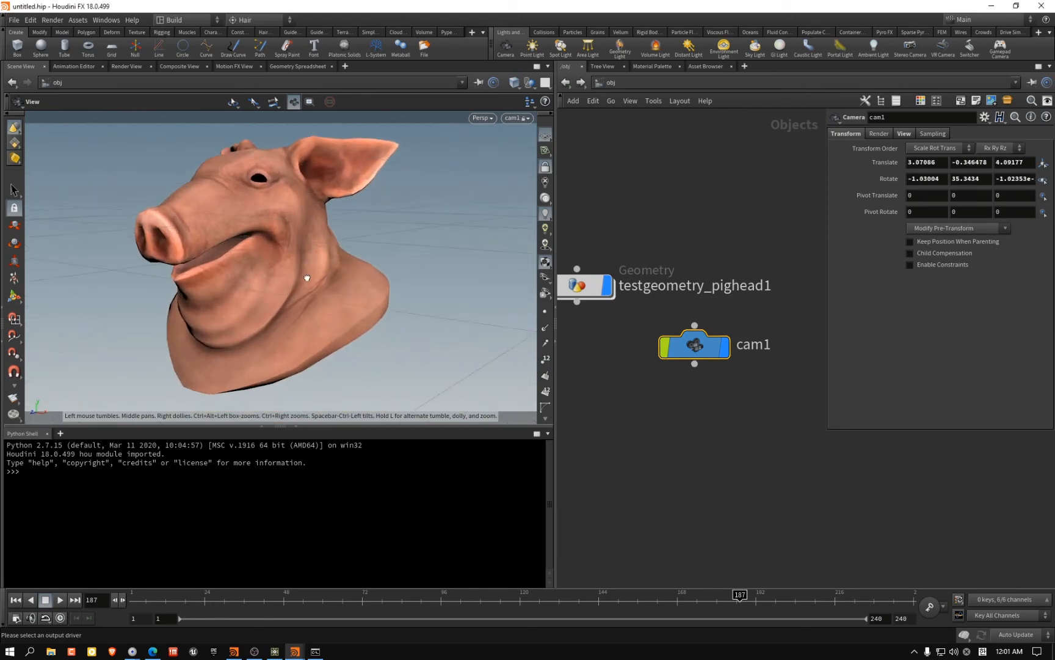
# Add a point light to the scene near the pig head
pyautogui.click(528, 54)
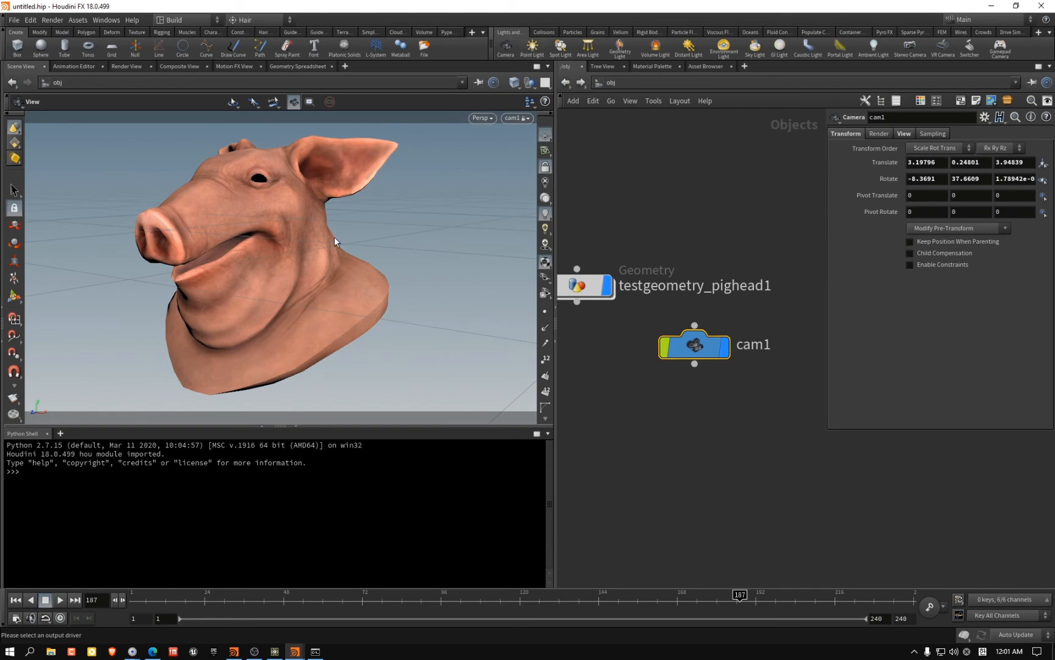
pyautogui.click(337, 239)
pyautogui.click(545, 168)
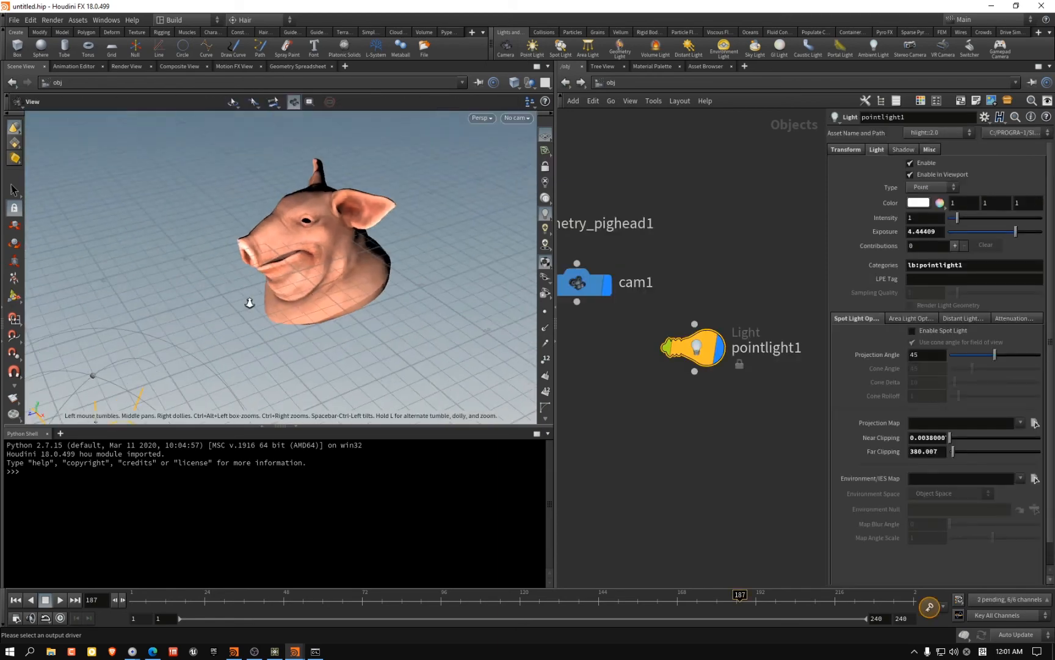
# Look through pointlight1 and reposition the light so it shines on the pig head from above and in front
pyautogui.click(526, 120)
pyautogui.moveTo(535, 189)
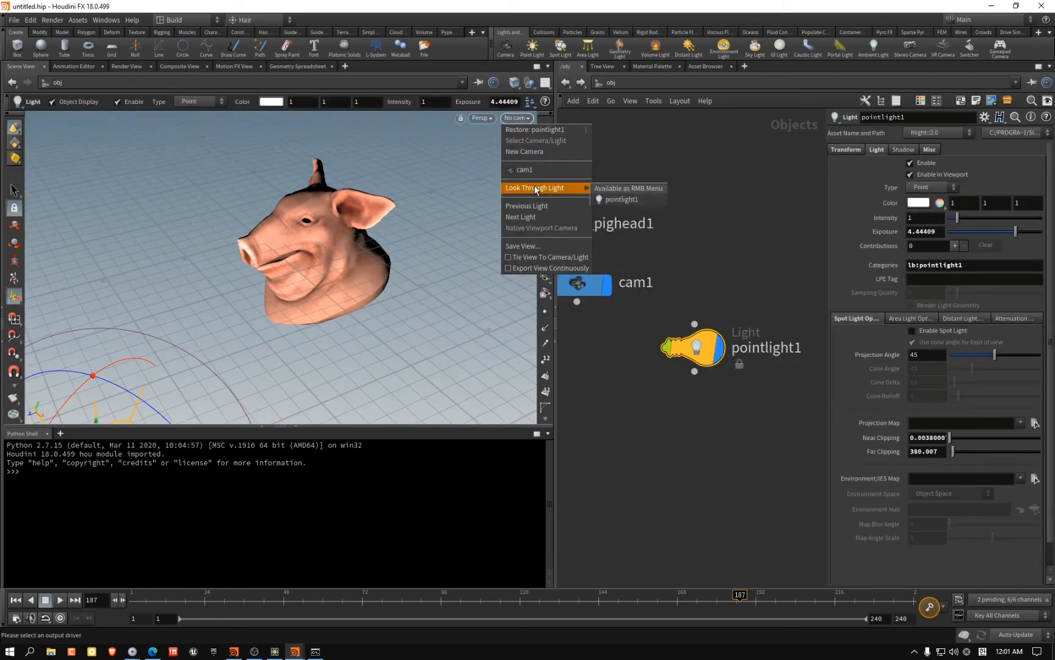
pyautogui.click(629, 198)
pyautogui.press('Escape')
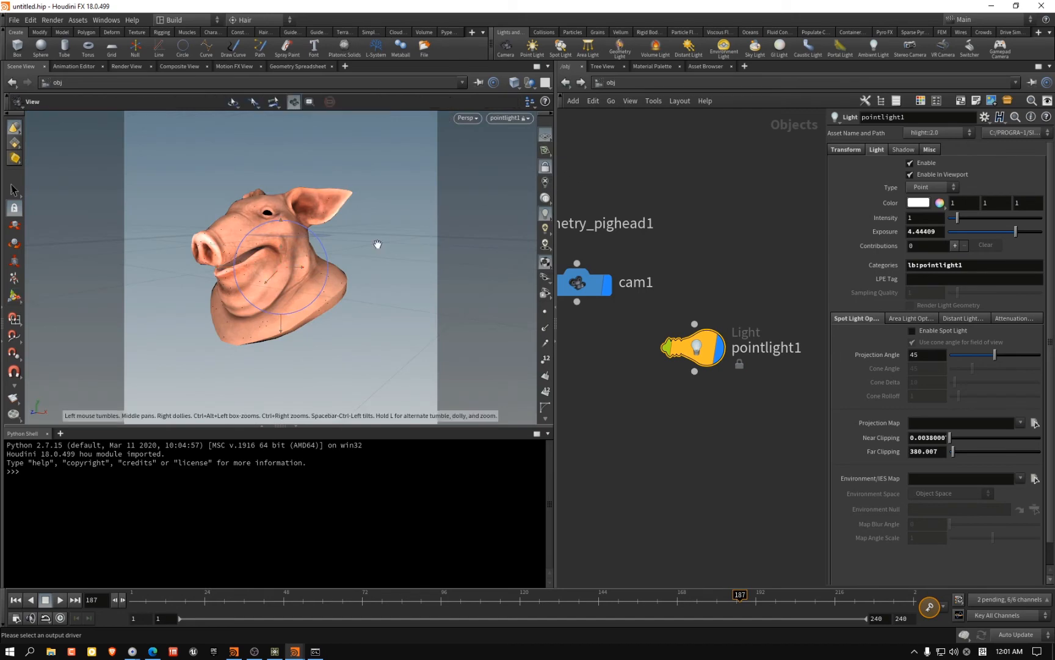
pyautogui.moveTo(374, 254); pyautogui.dragTo(384, 275)
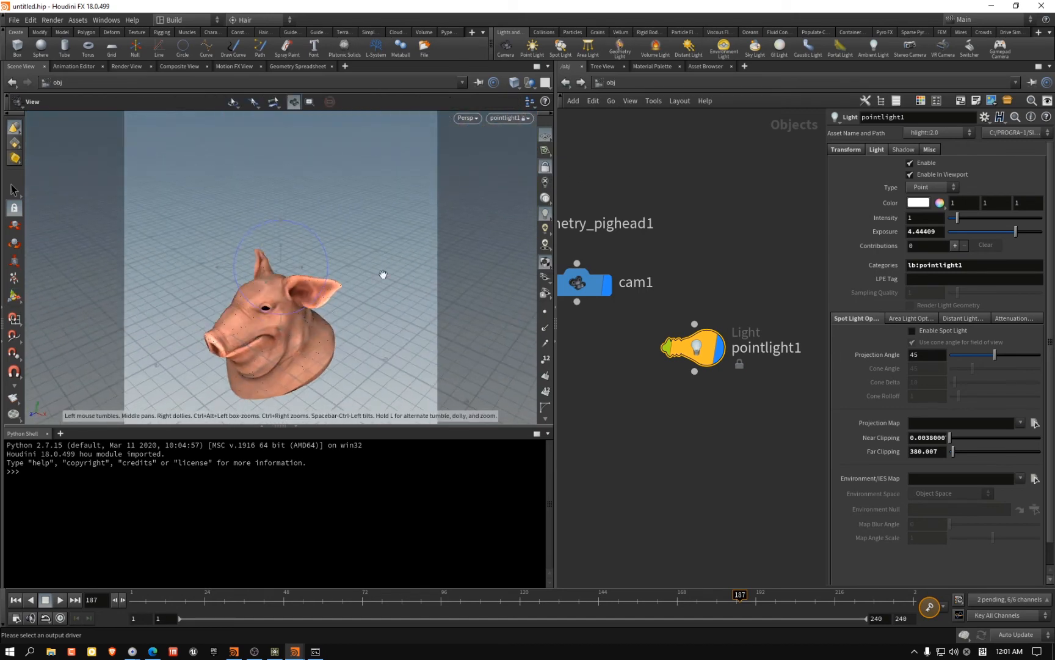
pyautogui.moveTo(328, 269); pyautogui.dragTo(362, 136, button='middle')
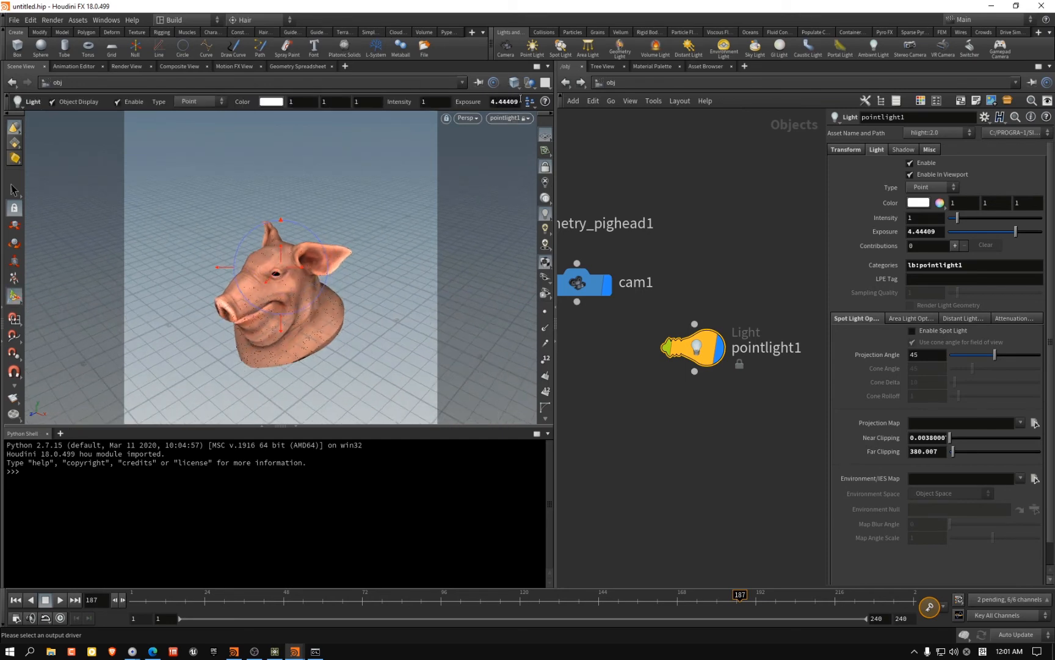
# Return the viewport to cam1 and start a render of the scene in the Render View
pyautogui.click(520, 119)
pyautogui.click(507, 167)
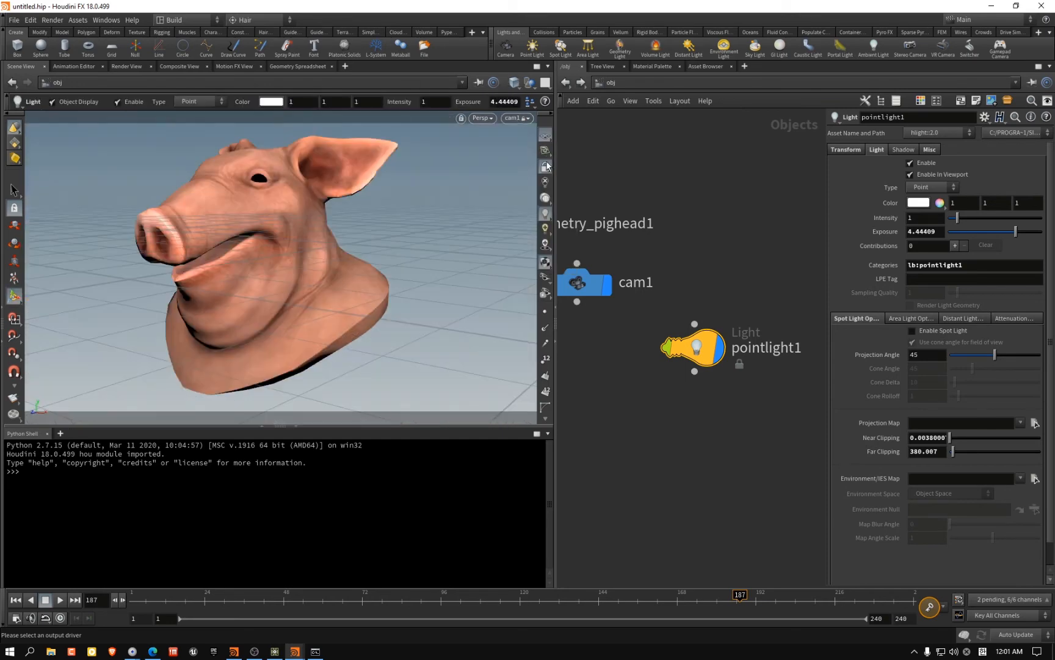
pyautogui.click(127, 66)
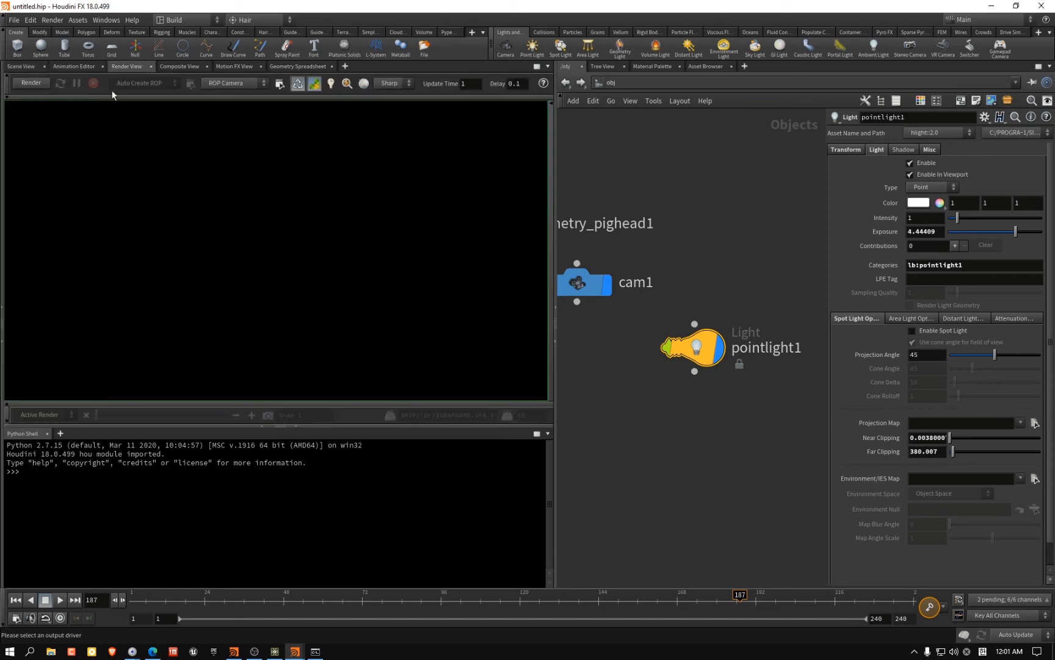
pyautogui.click(31, 83)
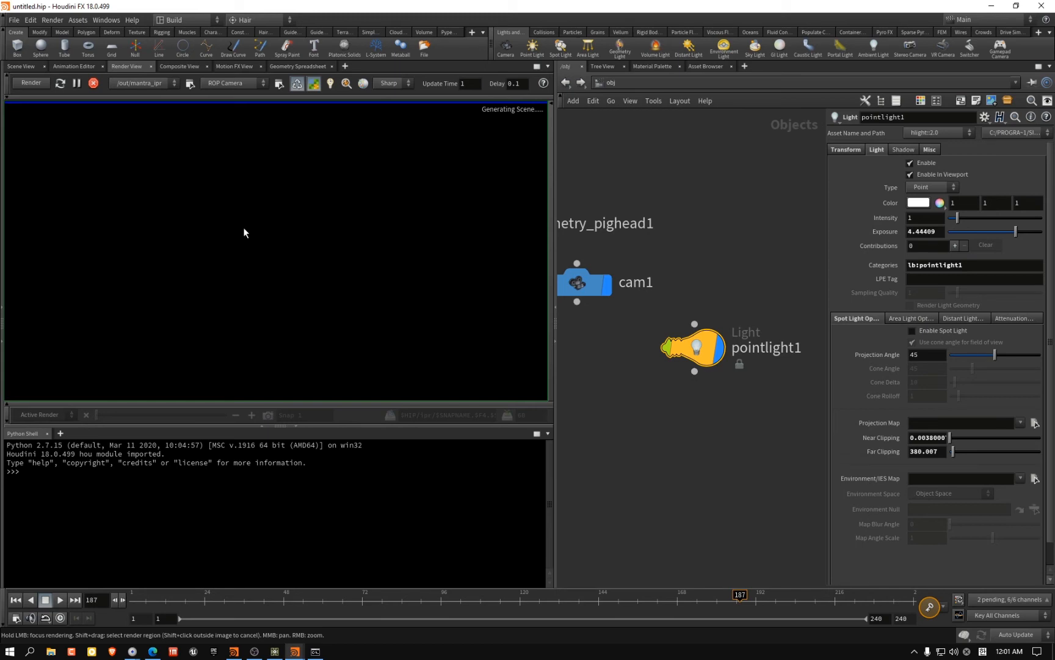
pyautogui.click(732, 278)
# Switch to TouchDesigner and go up from the project1 network to the root level
pyautogui.moveTo(276, 656)
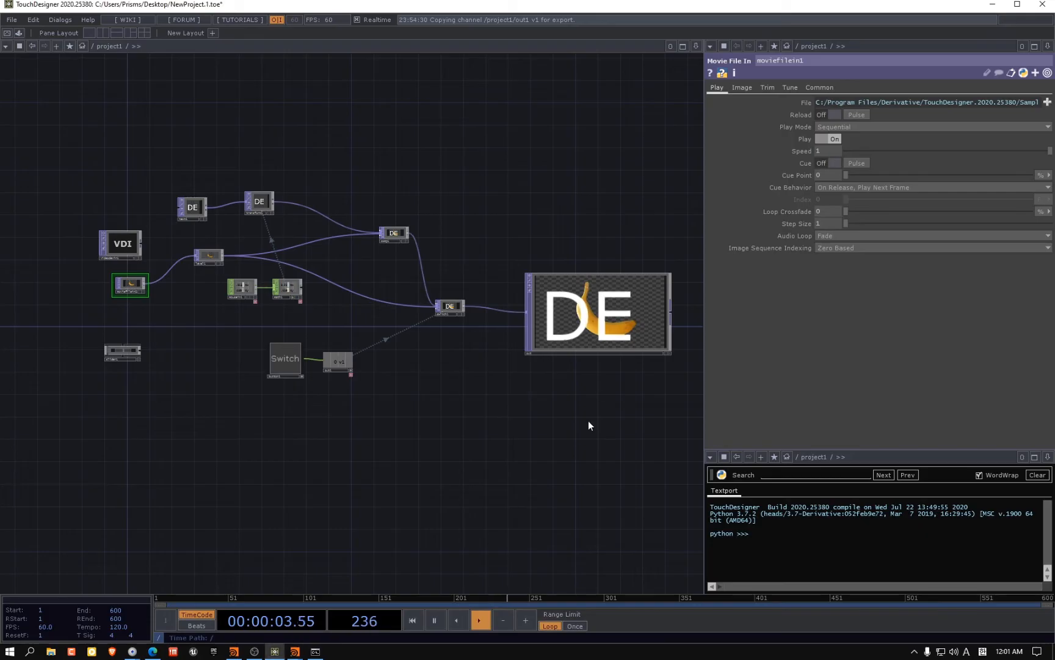
pyautogui.click(275, 651)
pyautogui.moveTo(462, 357); pyautogui.dragTo(392, 256)
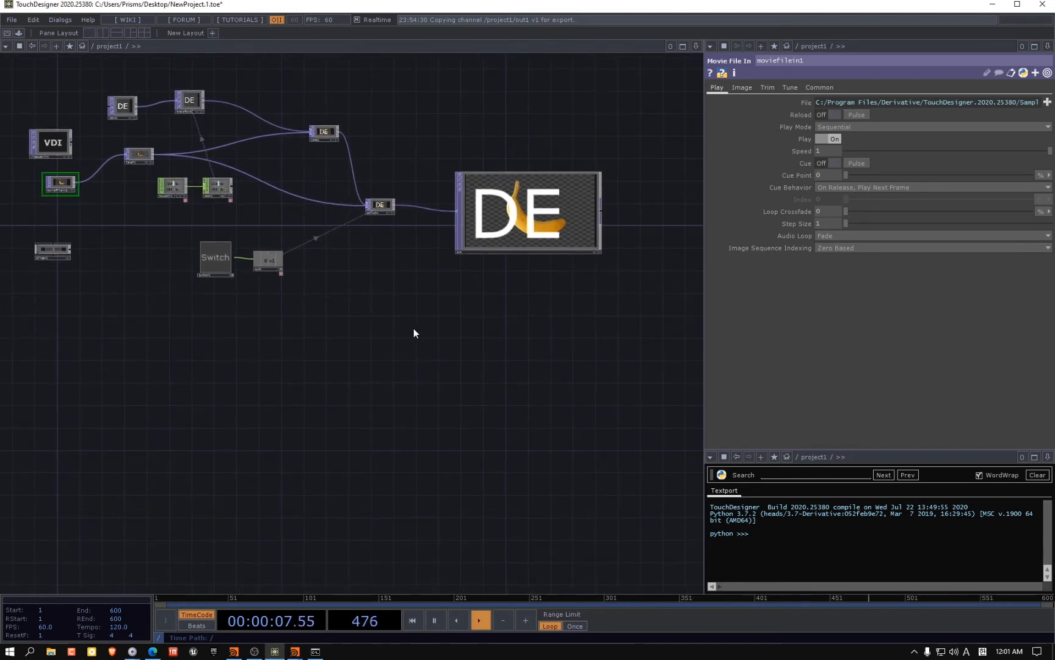
pyautogui.press('u')
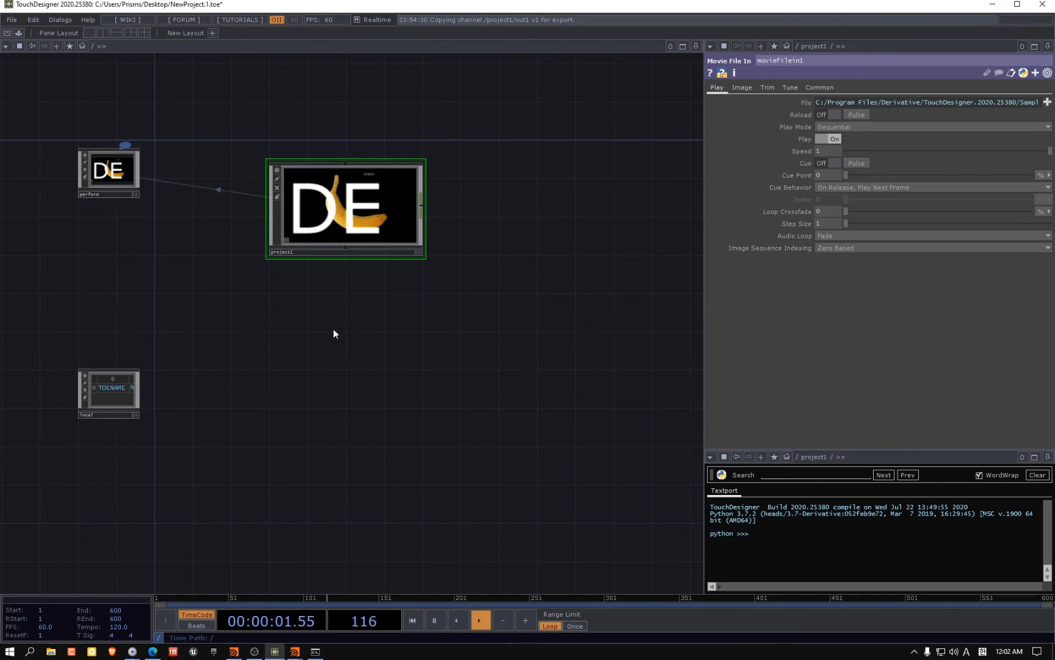
# Add a Container component to the root network below project1
pyautogui.press('Tab')
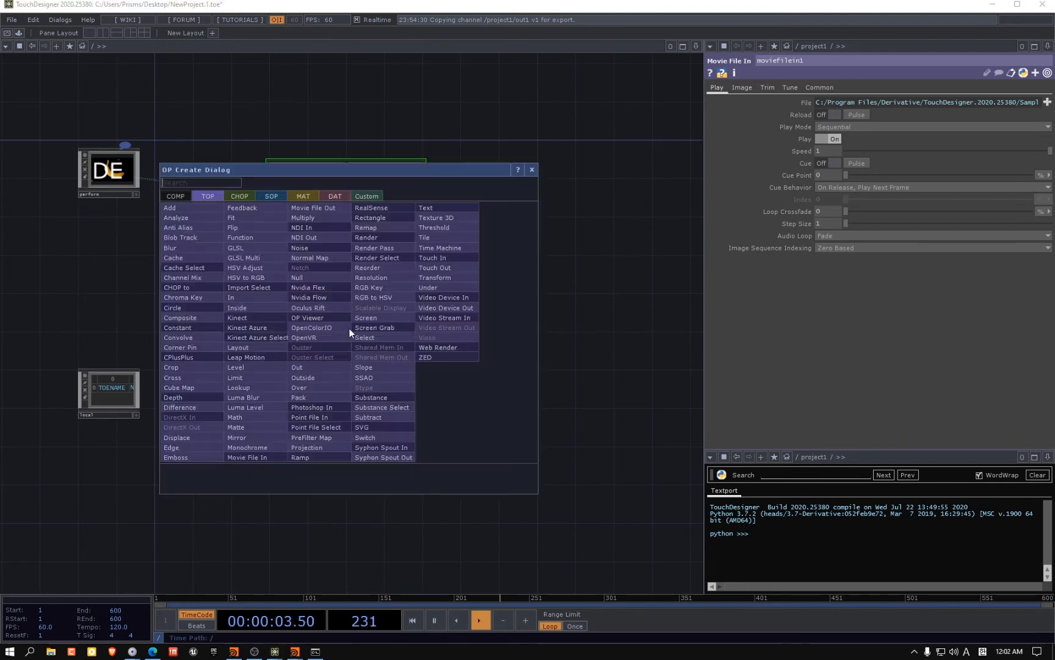
pyautogui.click(632, 286)
pyautogui.press('Tab')
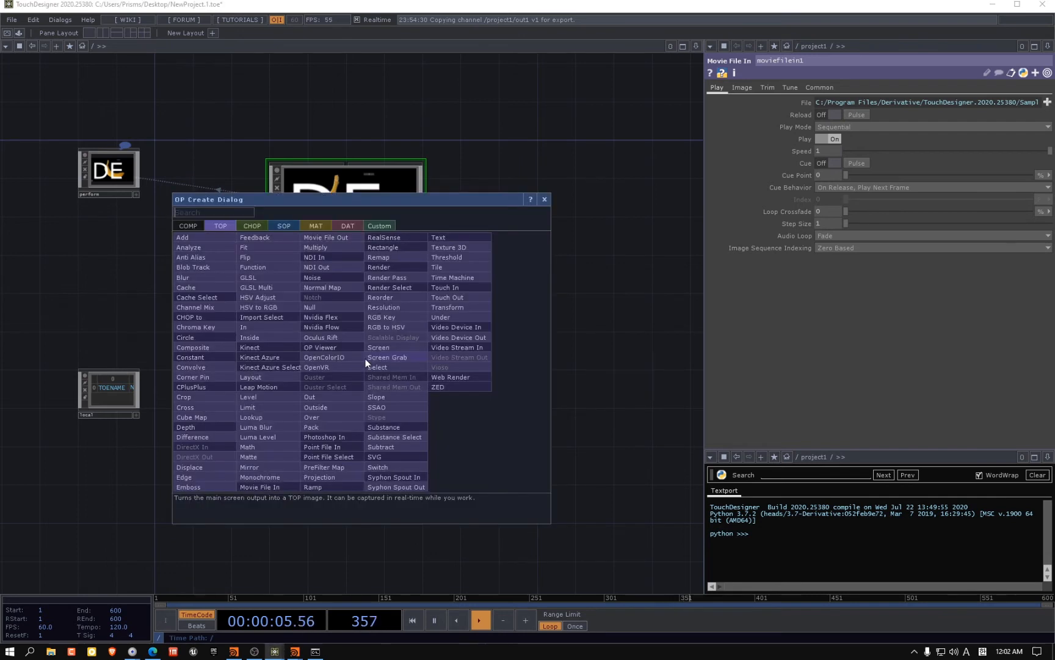
pyautogui.click(200, 226)
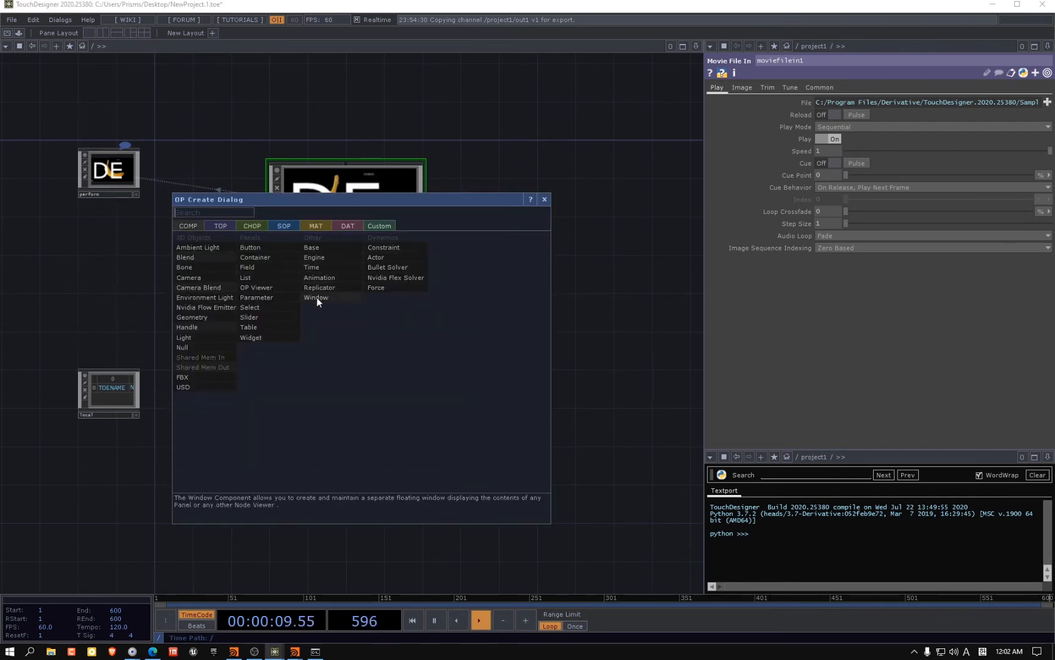
pyautogui.click(255, 259)
pyautogui.click(361, 385)
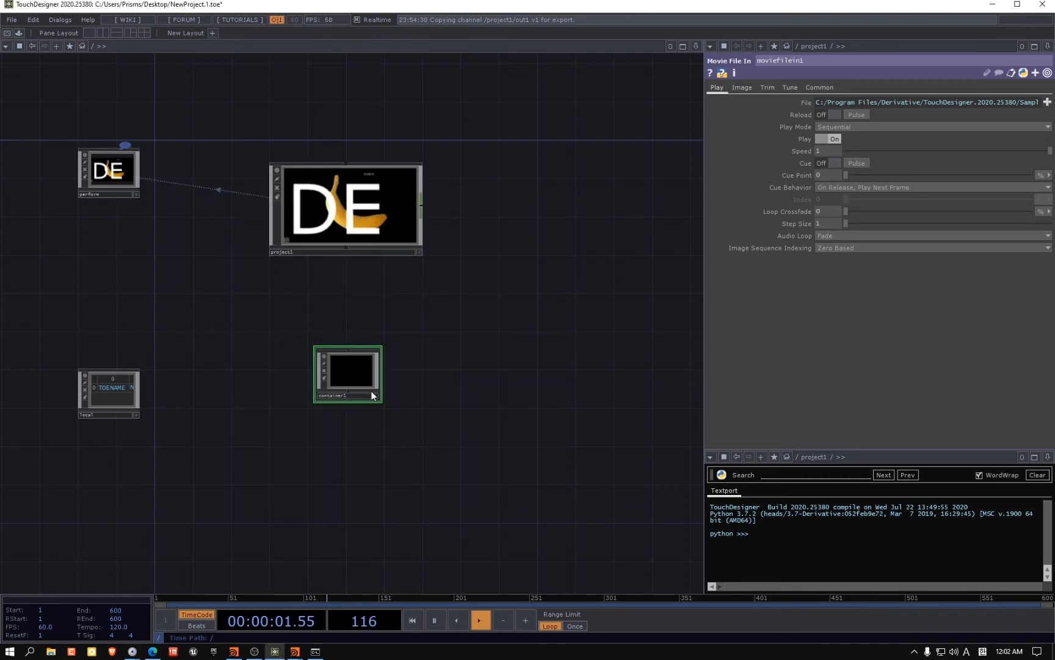
# Rename the new container as Geo
pyautogui.scroll(3, 349, 396)
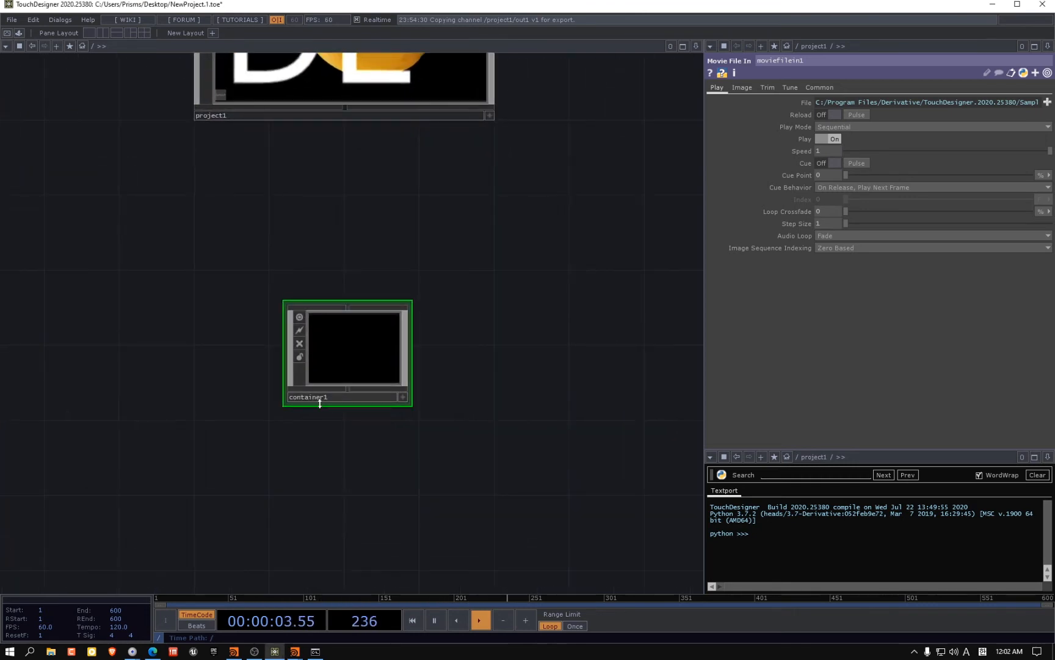
pyautogui.click(365, 397)
pyautogui.write('Geo')
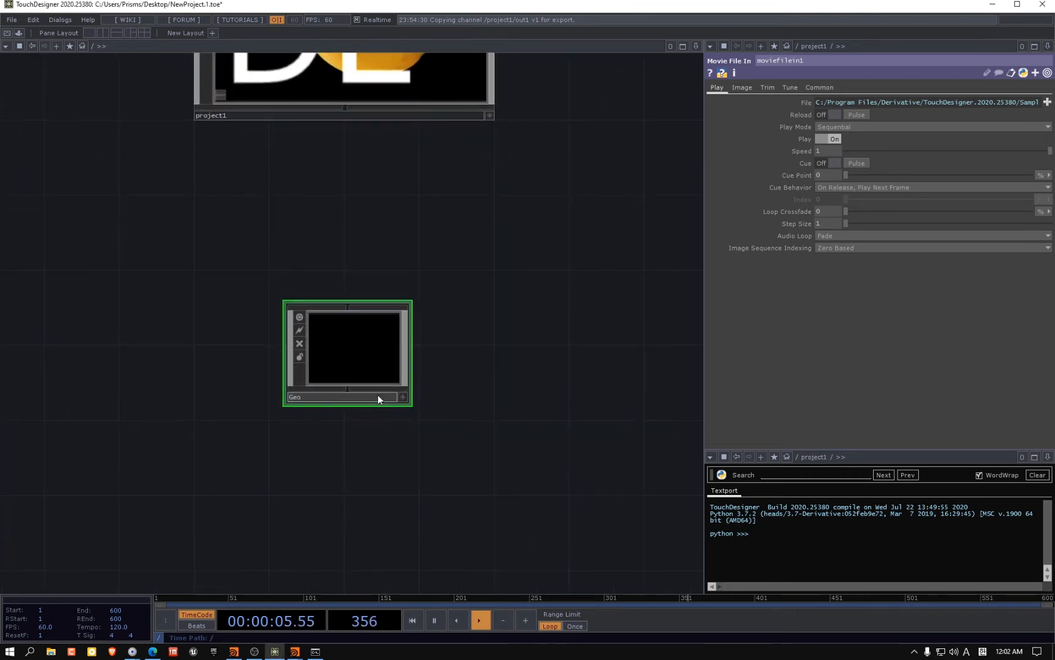
pyautogui.press('Return')
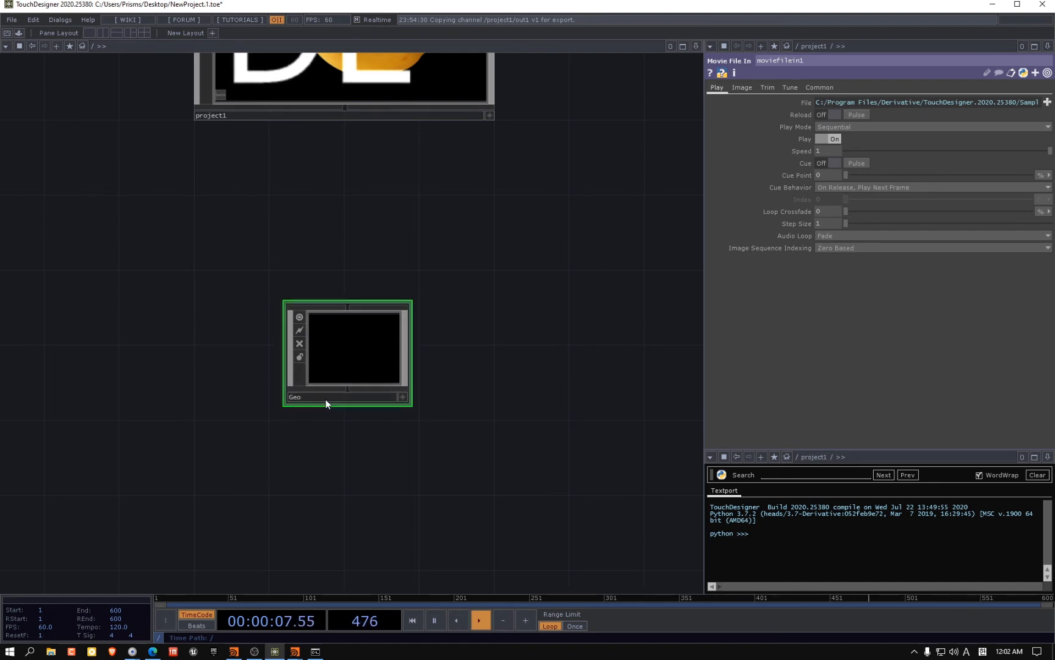
# Examine the Geo container's parameters and its inner network, ending back at the root level
pyautogui.press('i')
pyautogui.press('u')
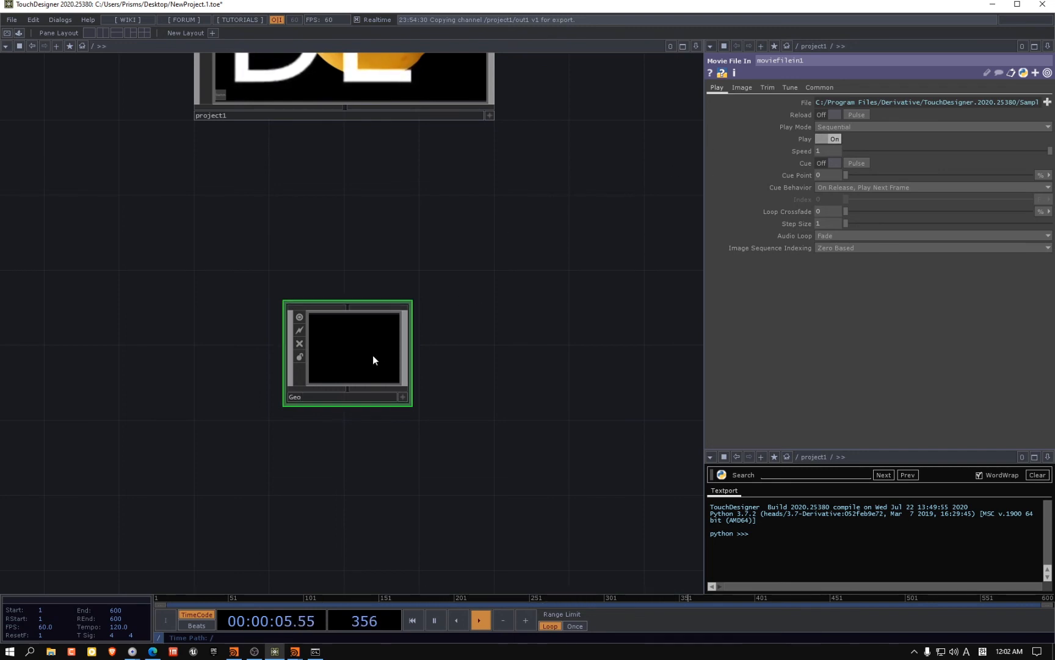
pyautogui.press('p')
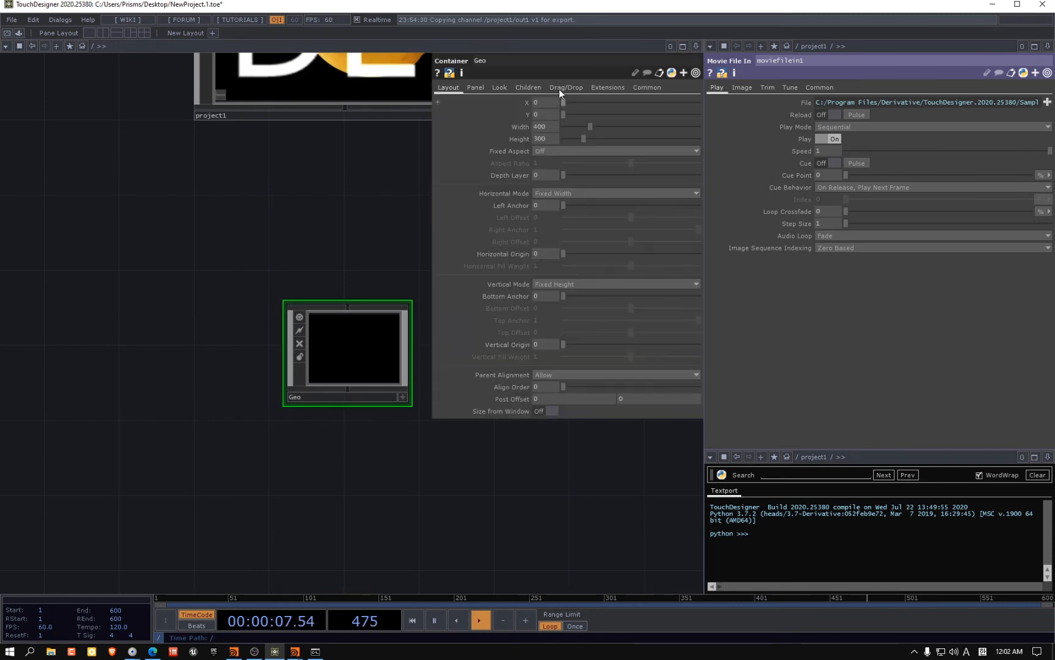
pyautogui.moveTo(361, 347); pyautogui.dragTo(272, 363)
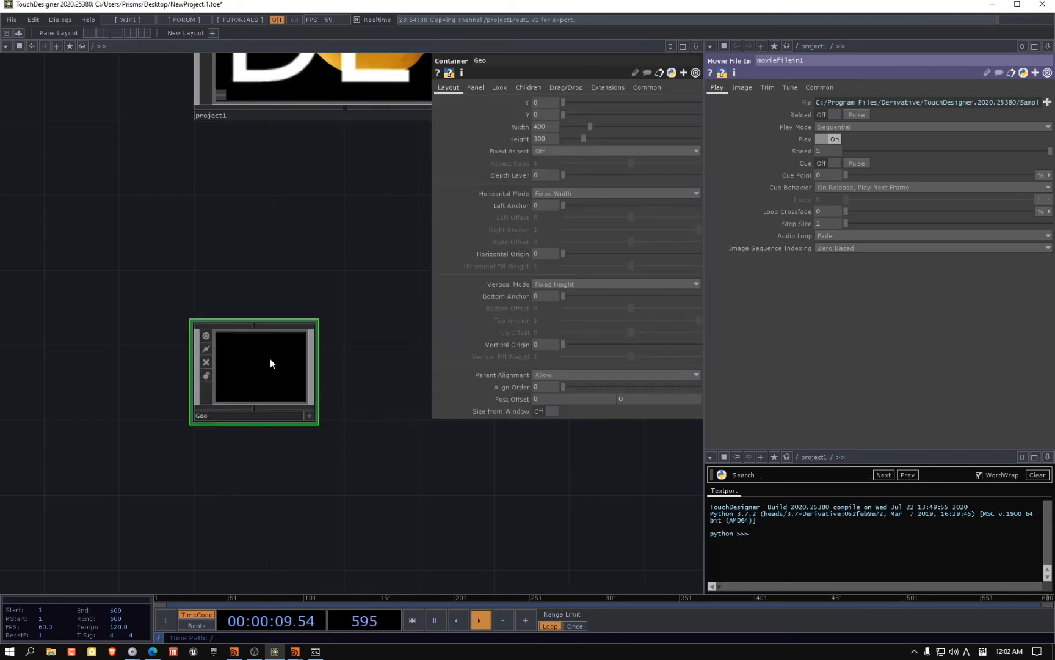
pyautogui.doubleClick(271, 364)
pyautogui.press('p')
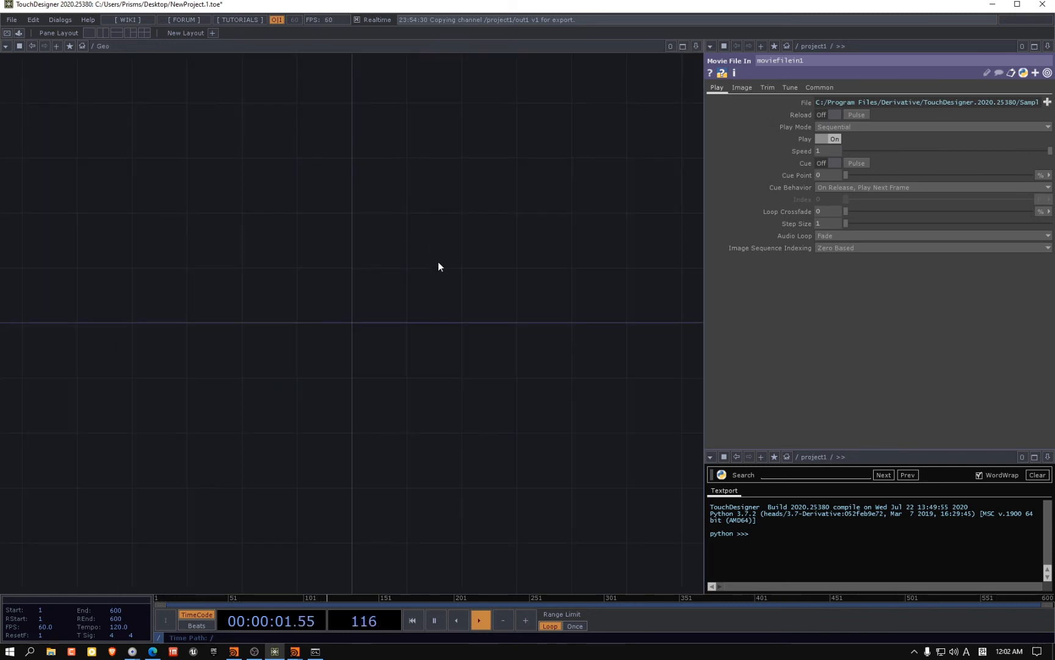
pyautogui.press('u')
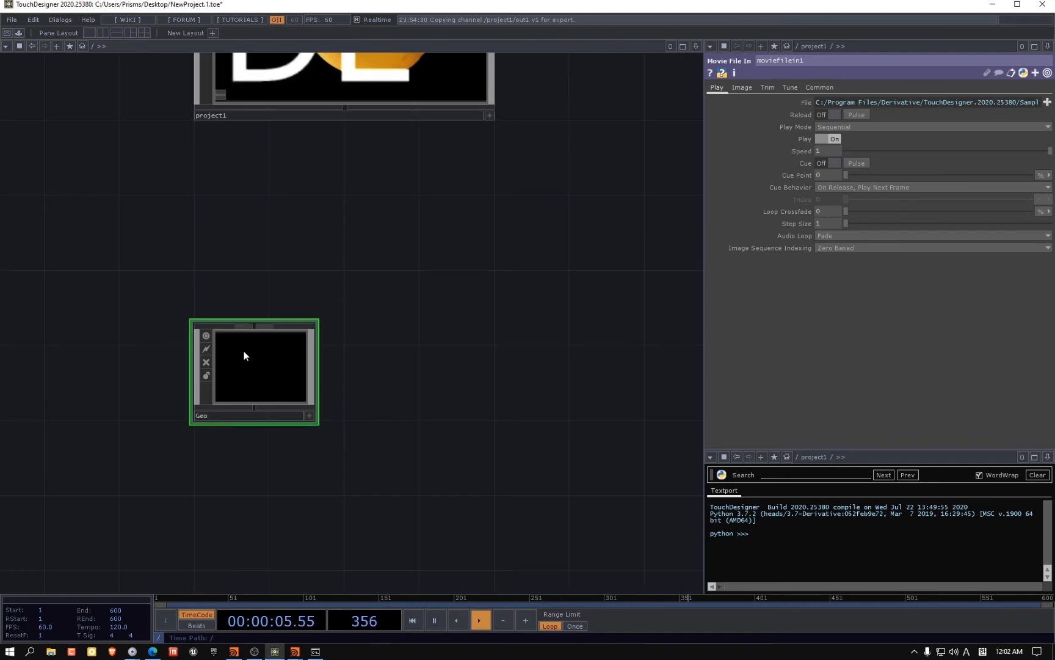
pyautogui.moveTo(244, 350); pyautogui.dragTo(340, 369)
pyautogui.doubleClick(340, 368)
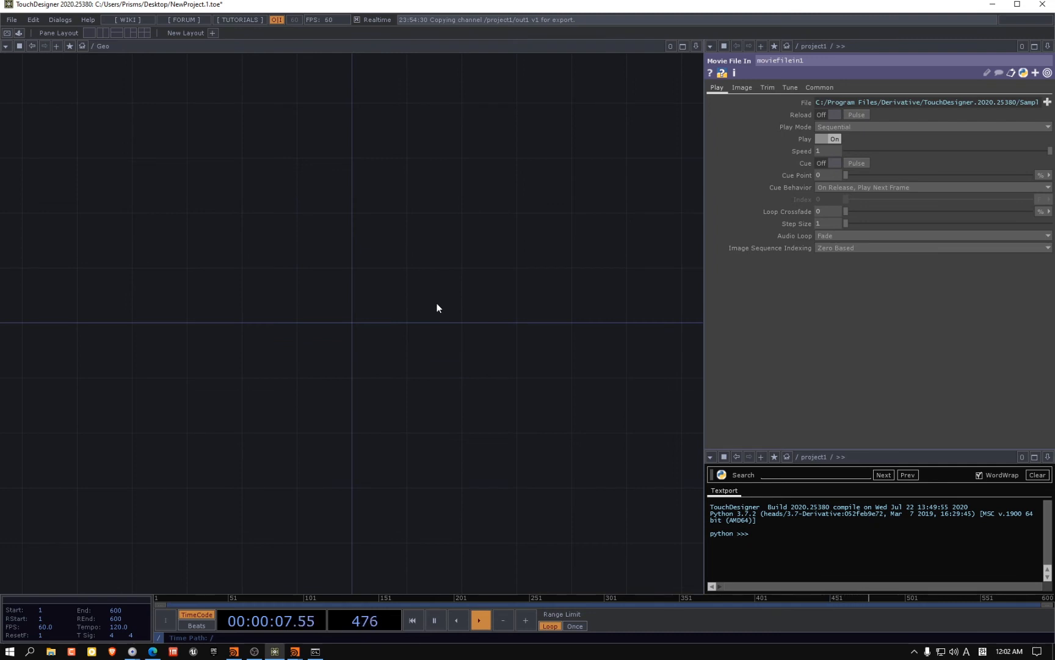
pyautogui.press('u')
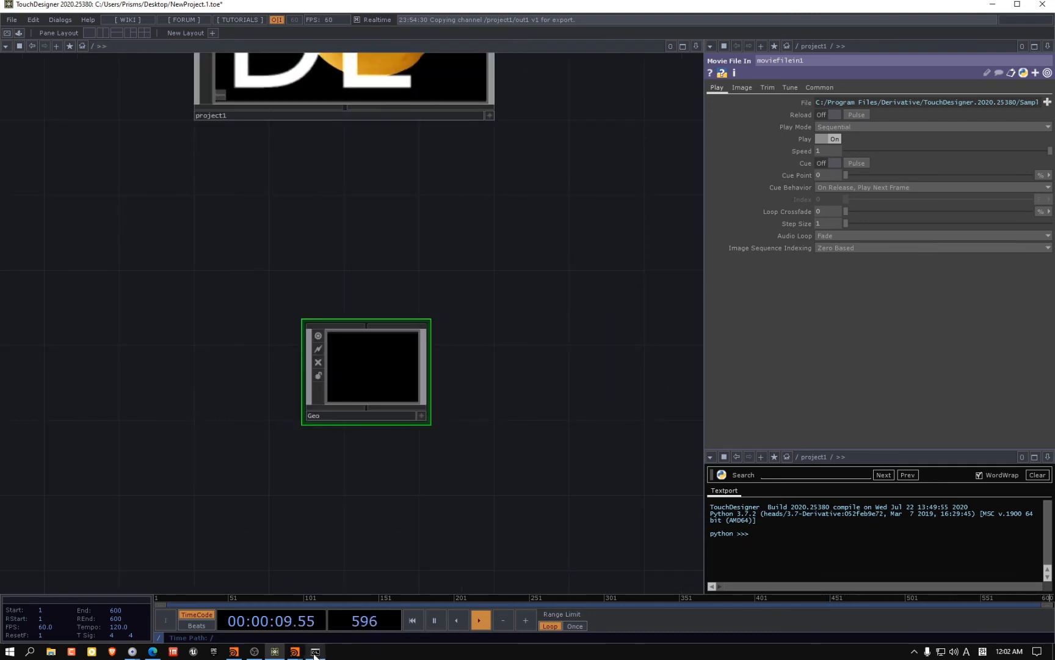
# Switch to Houdini, show the Scene View, and link its pane and the network pane to link group 1
pyautogui.moveTo(295, 651)
pyautogui.click(244, 587)
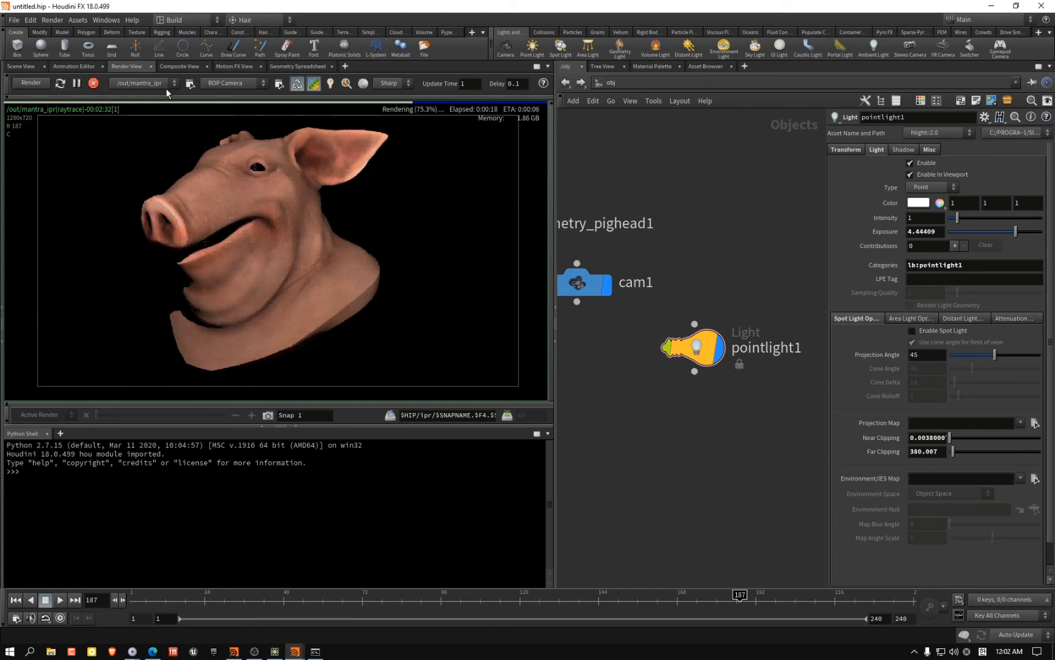
pyautogui.click(26, 67)
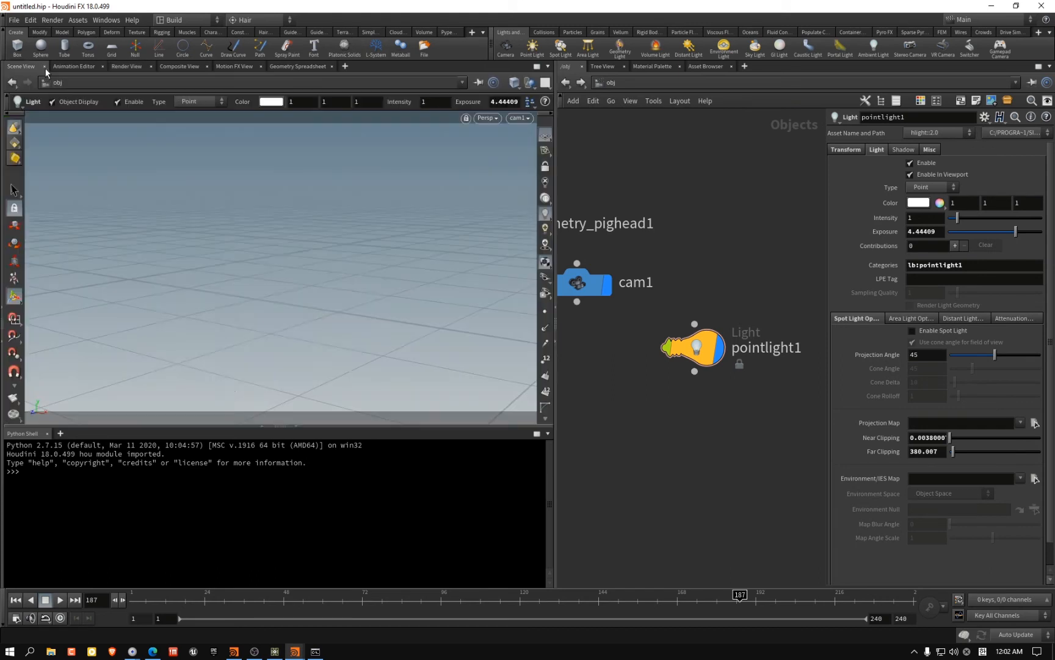
pyautogui.click(476, 83)
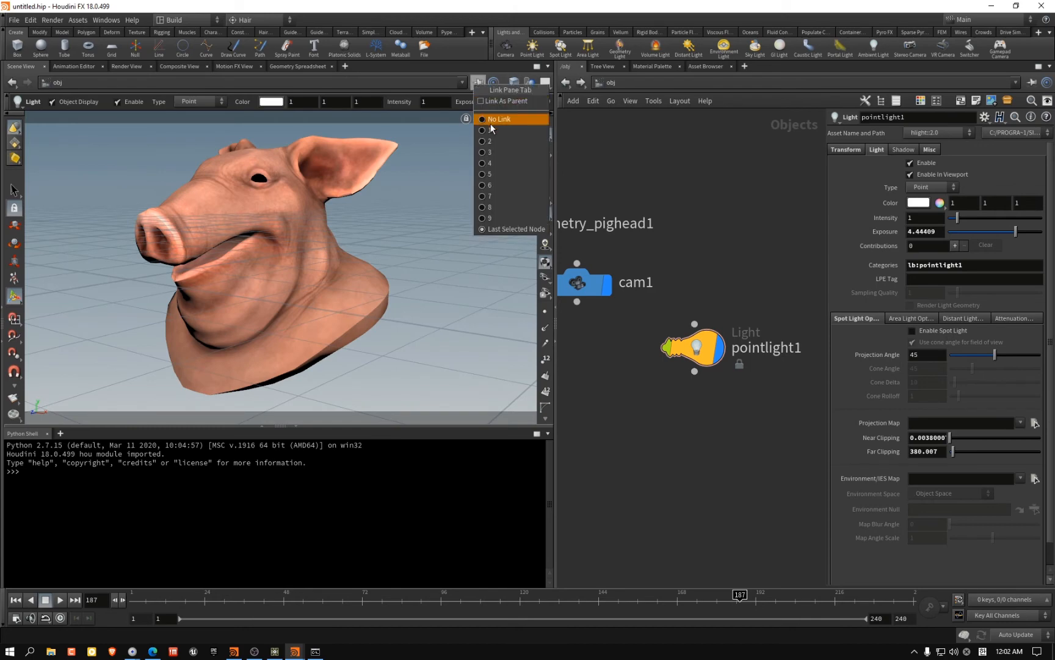
pyautogui.click(494, 121)
pyautogui.click(479, 84)
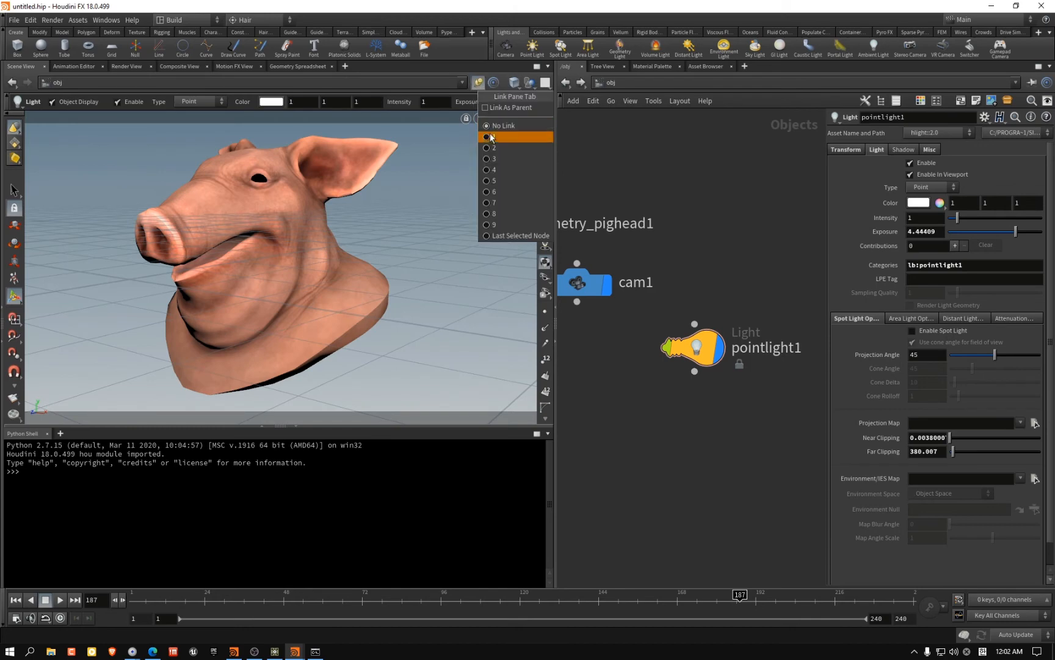
pyautogui.click(491, 136)
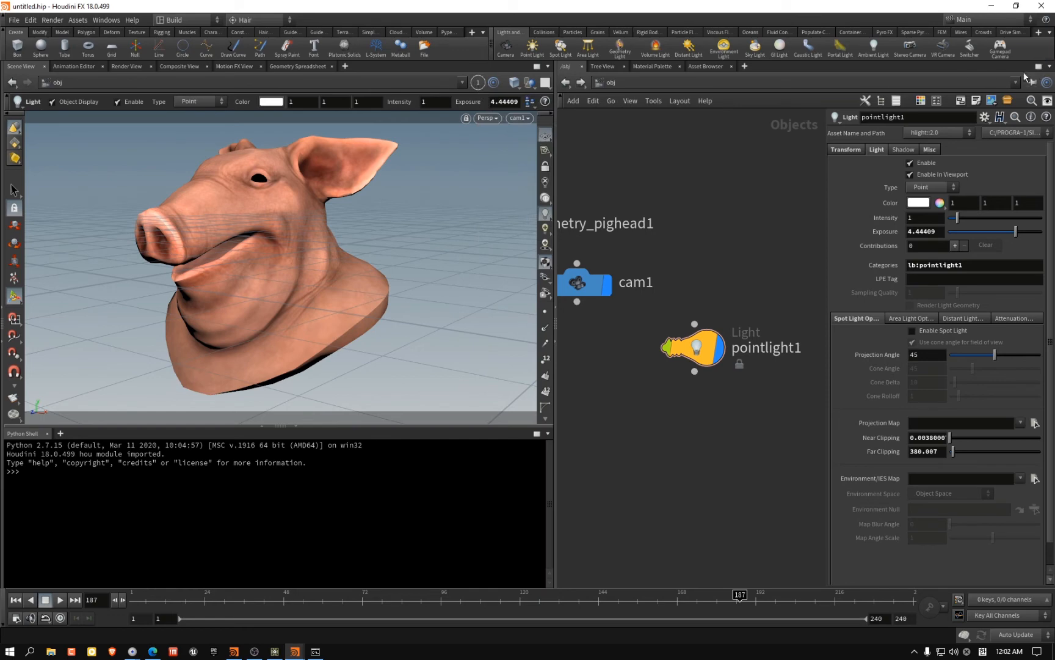
pyautogui.click(1031, 84)
pyautogui.click(1034, 128)
# Switch to TouchDesigner and set both the network pane and the parameters pane to link group 1
pyautogui.click(276, 651)
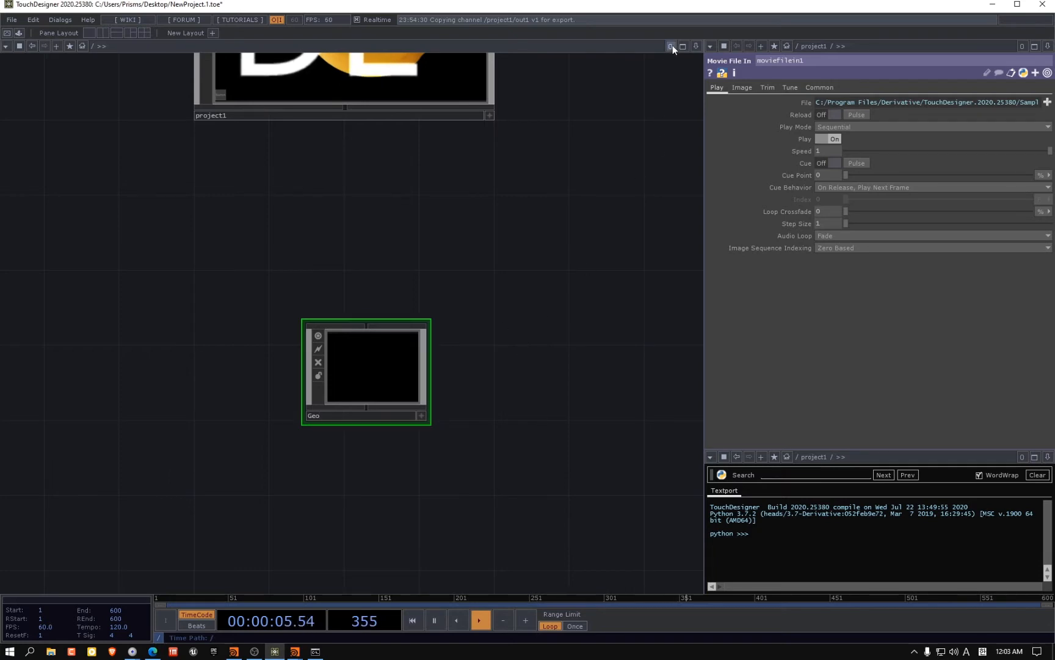
pyautogui.click(672, 46)
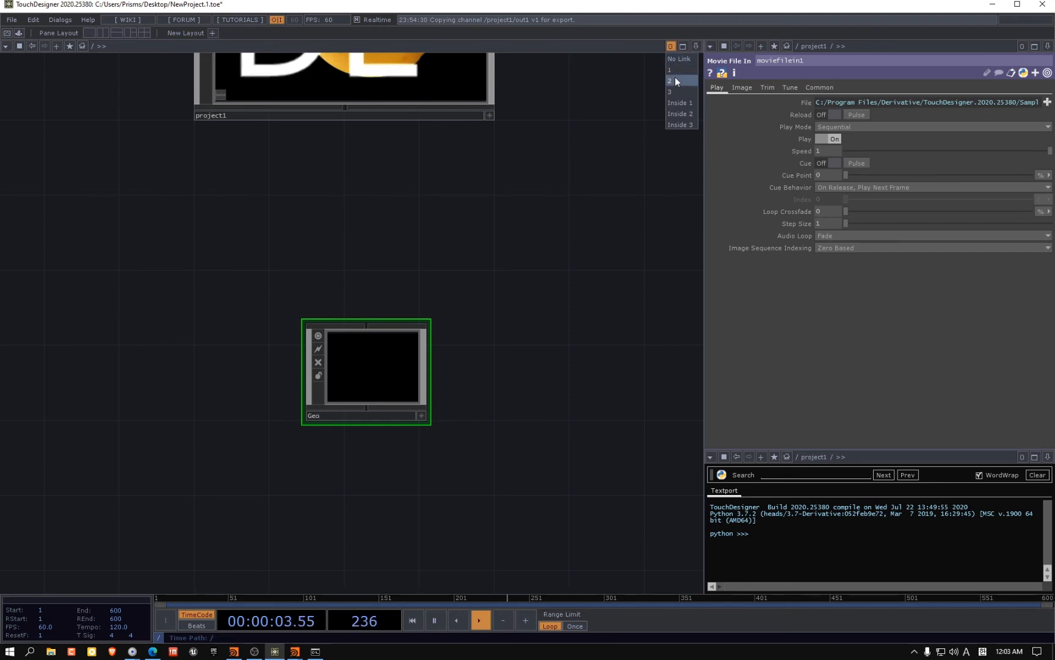
pyautogui.click(676, 70)
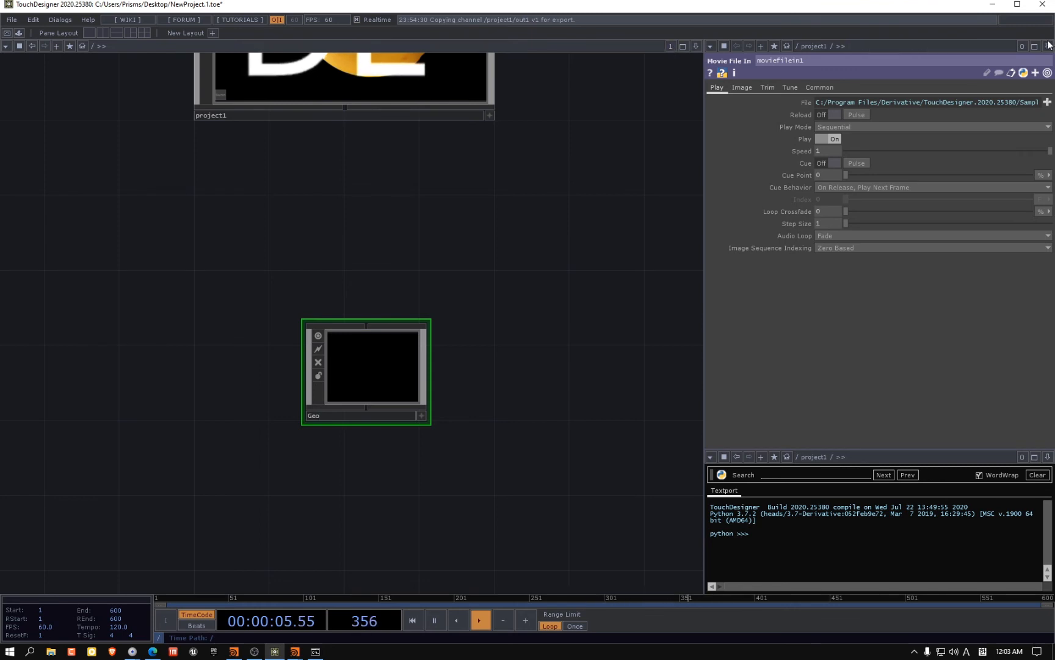
pyautogui.click(1023, 46)
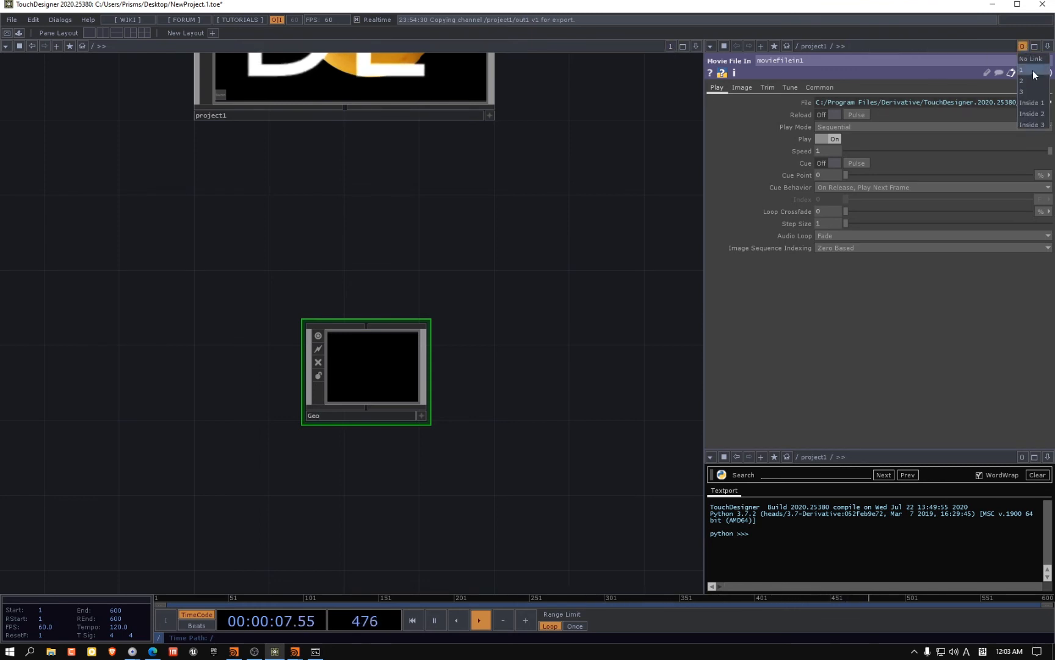
pyautogui.click(1034, 72)
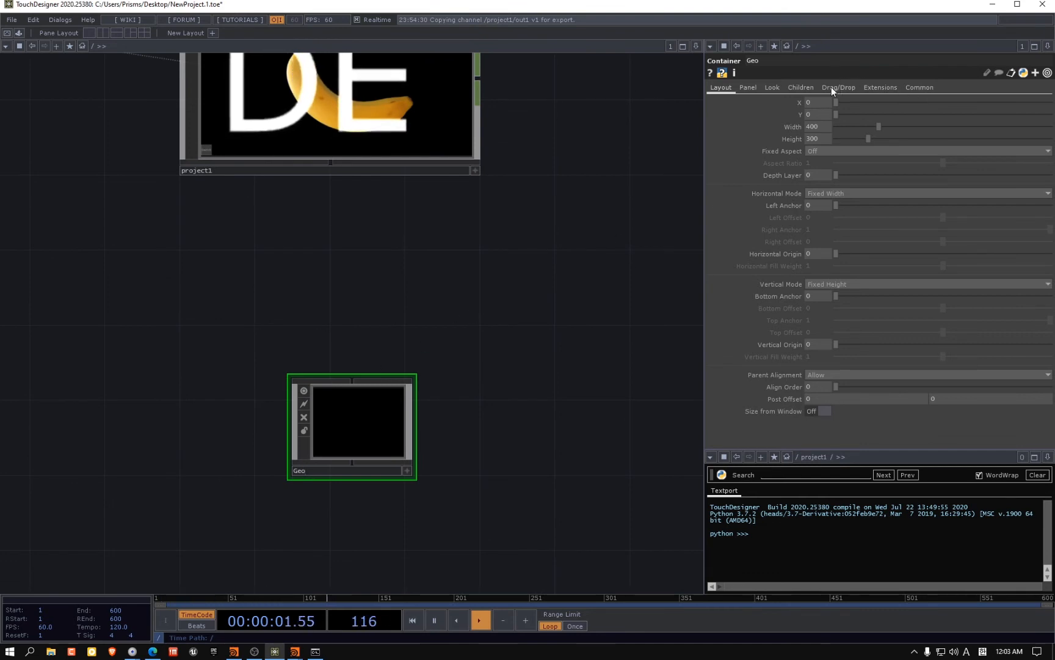
# Set the network pane and the parameters pane back to No Link
pyautogui.click(671, 45)
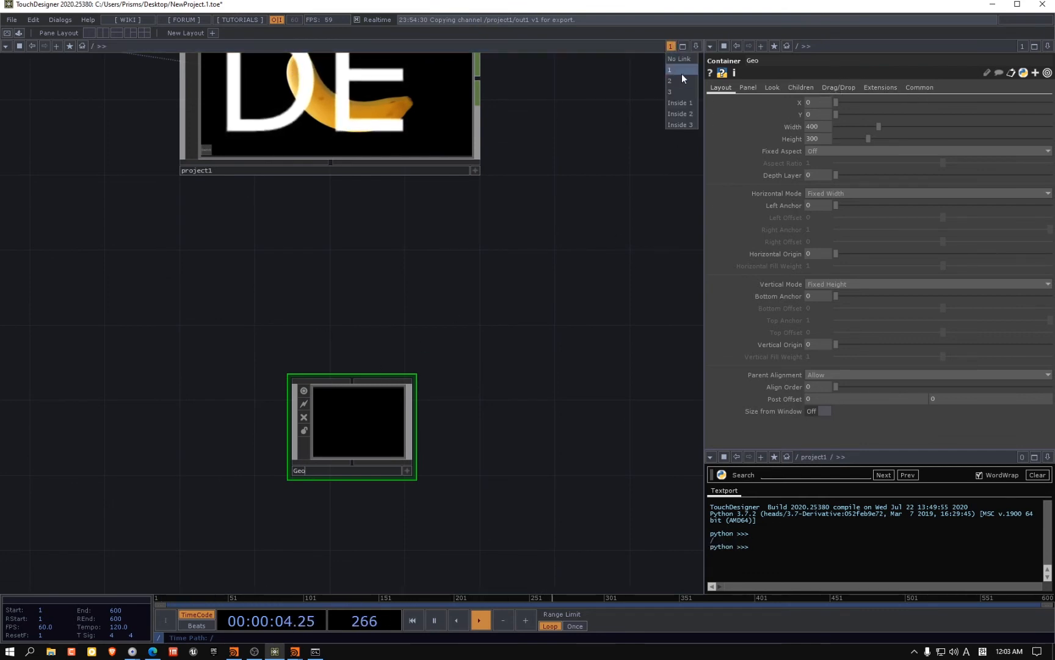
pyautogui.click(1024, 47)
pyautogui.click(1031, 60)
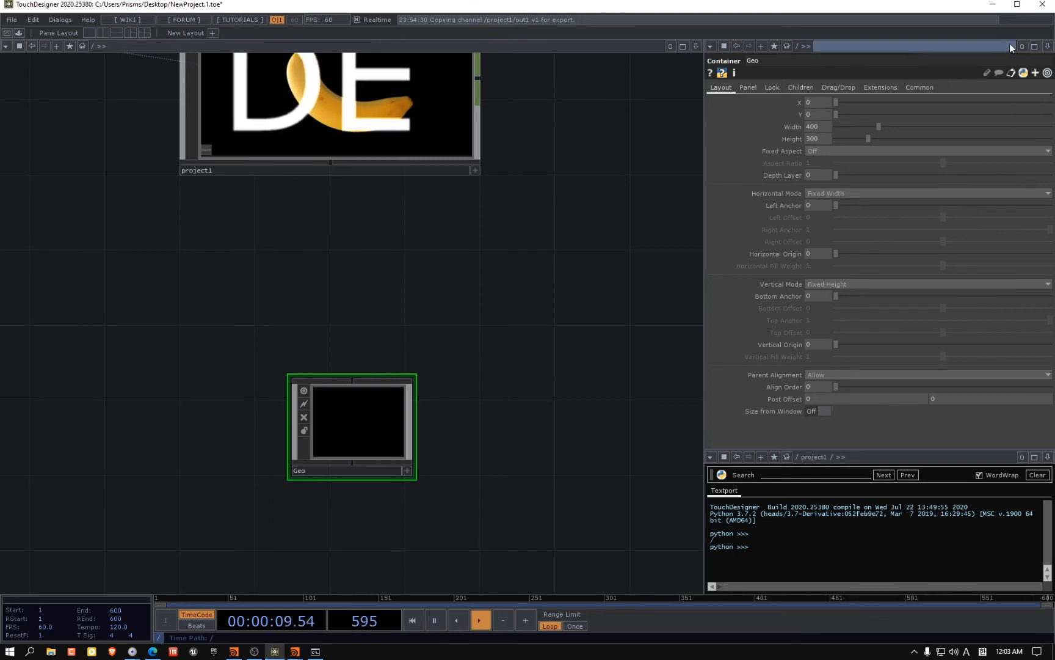
# Close the parameters pane and the Textport pane so that the network editor fills the layout
pyautogui.click(711, 47)
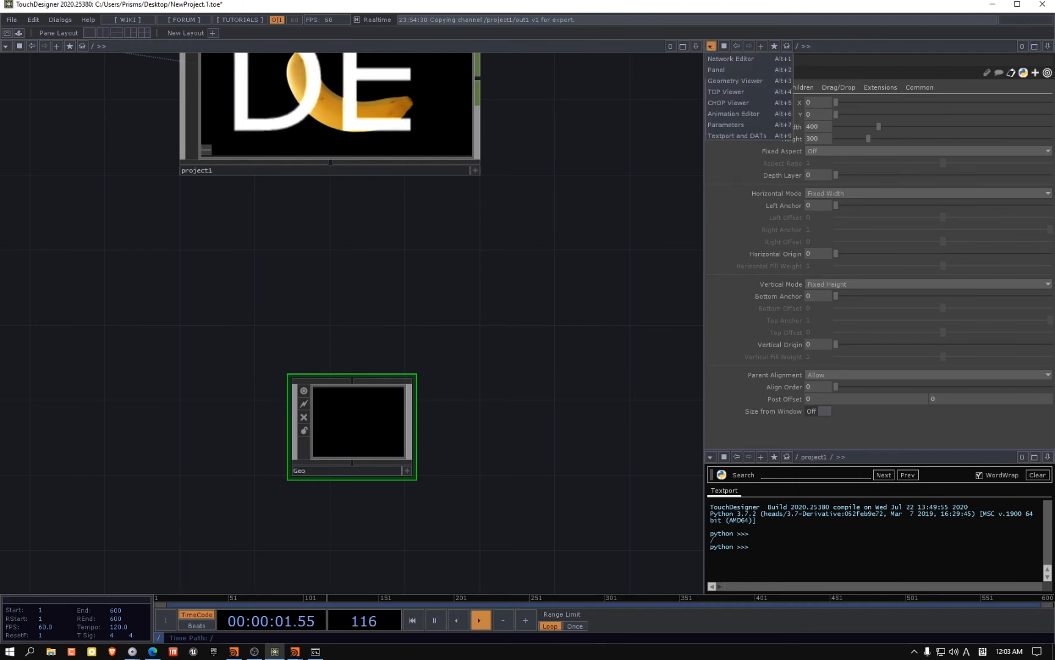
pyautogui.click(726, 124)
pyautogui.click(1049, 46)
pyautogui.click(943, 124)
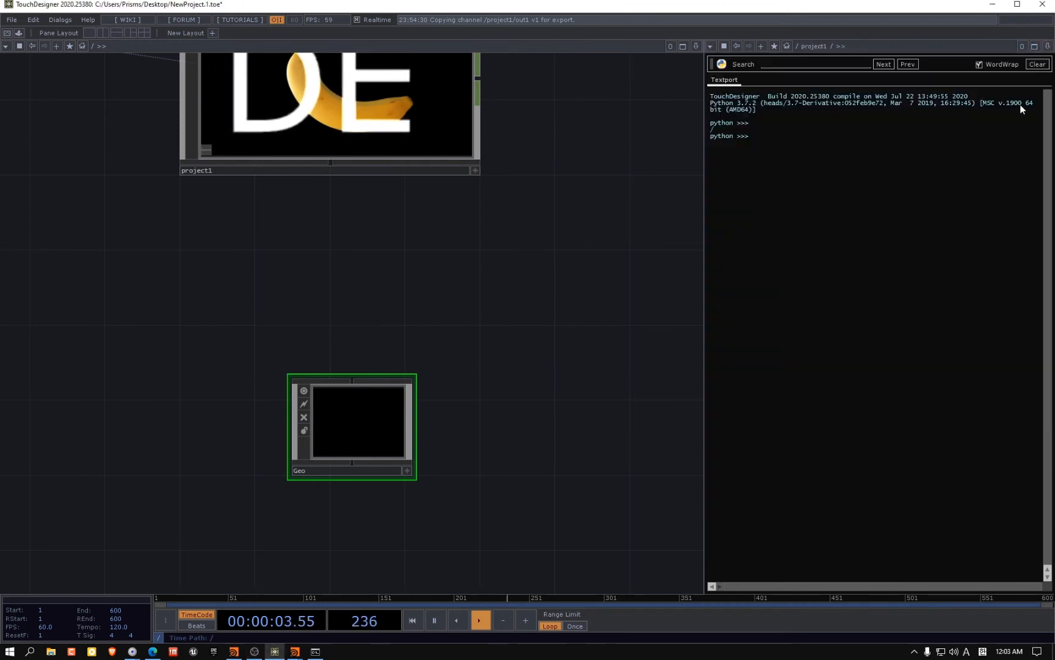
pyautogui.click(1048, 46)
pyautogui.click(978, 123)
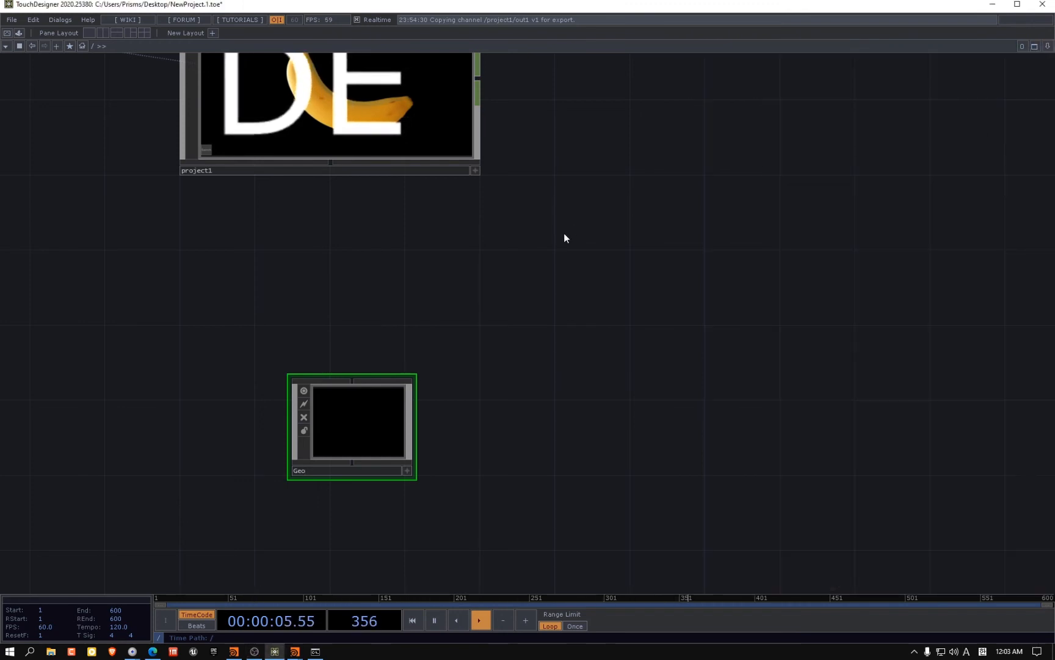
# Show the network editor's built-in parameter window and view the parameters of Geo and project1 in it
pyautogui.moveTo(492, 298); pyautogui.dragTo(552, 246)
pyautogui.scroll(1, 391, 422)
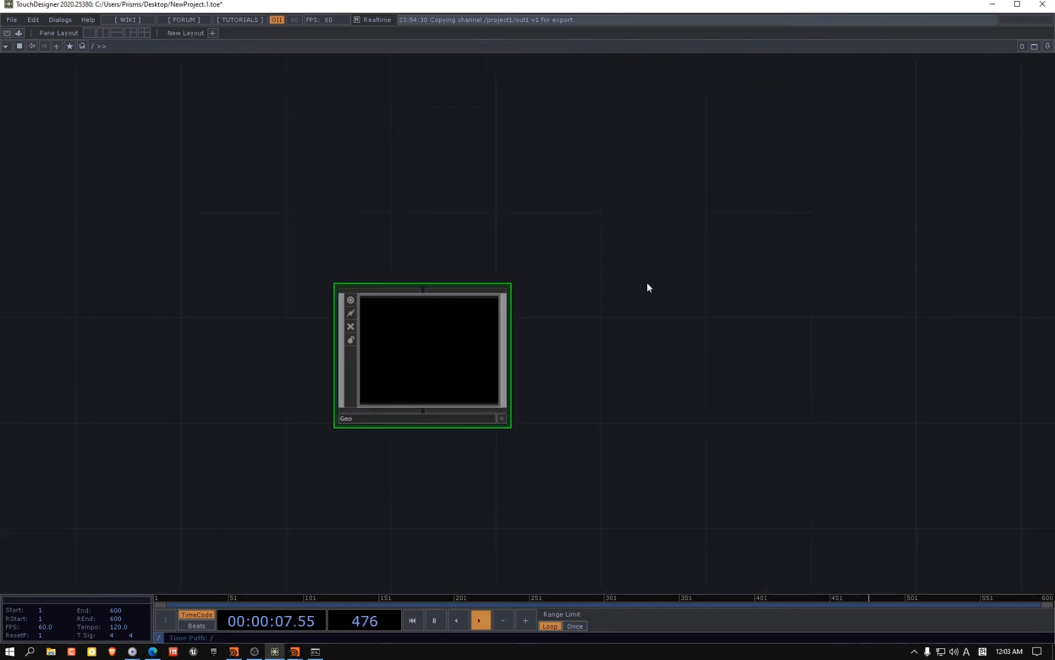
pyautogui.press('p')
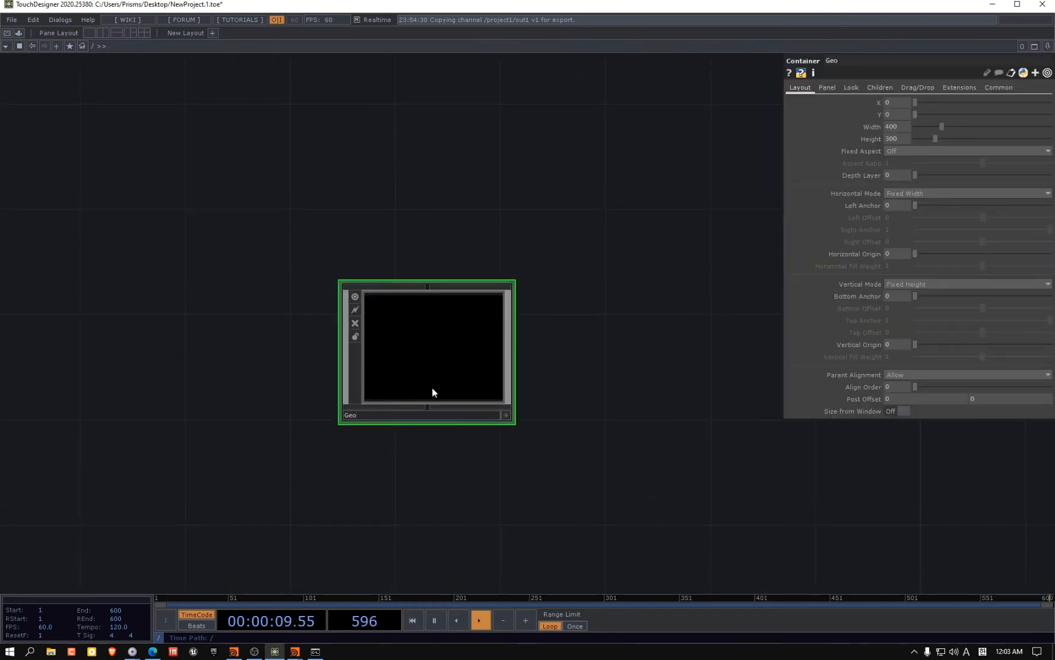
pyautogui.scroll(-3, 454, 358)
pyautogui.click(451, 200)
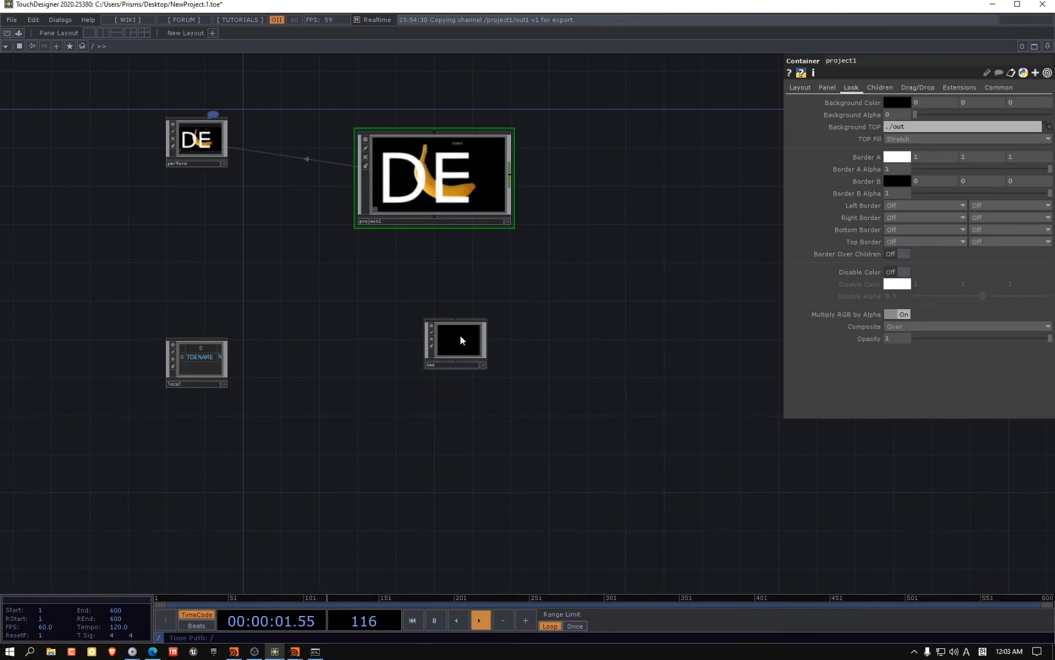
# Look inside the Geo container, return to the root level, and delete Geo
pyautogui.doubleClick(460, 340)
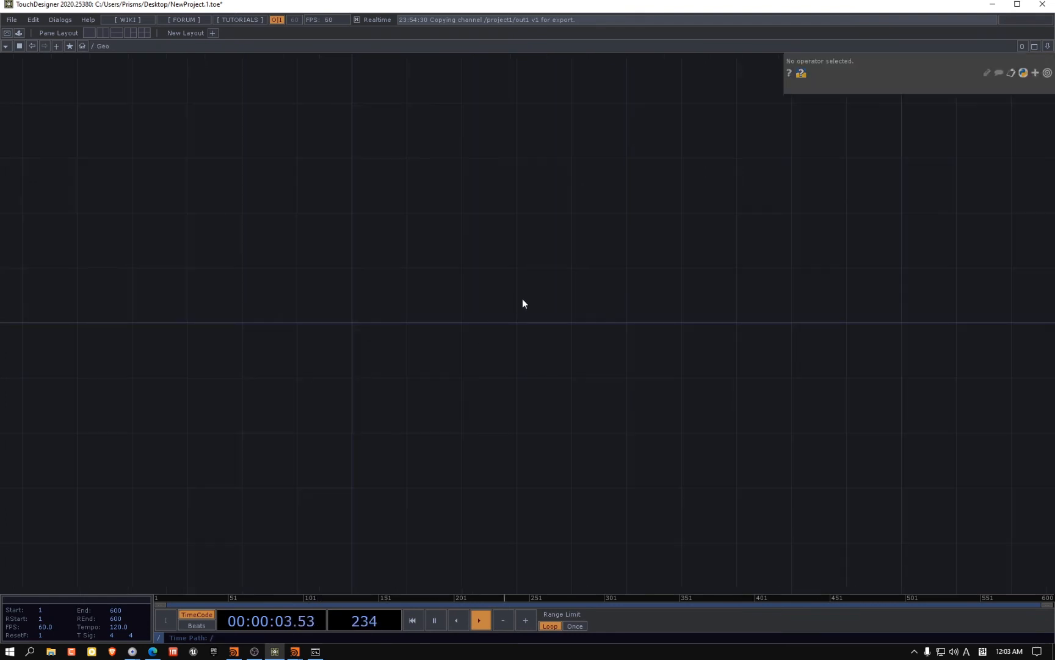
pyautogui.press('u')
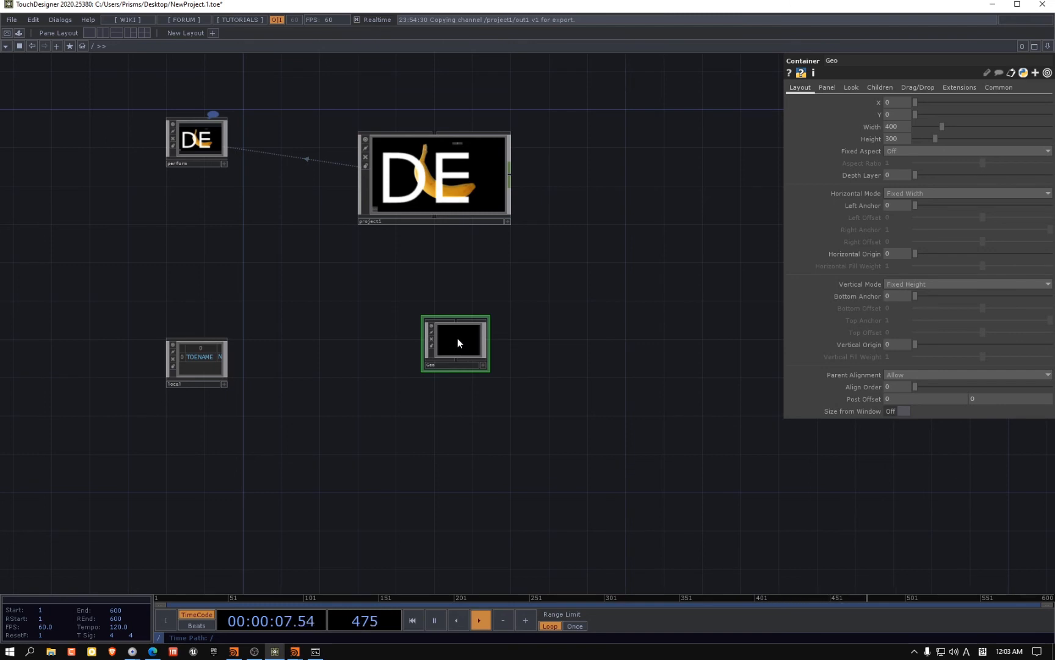
pyautogui.press('Delete')
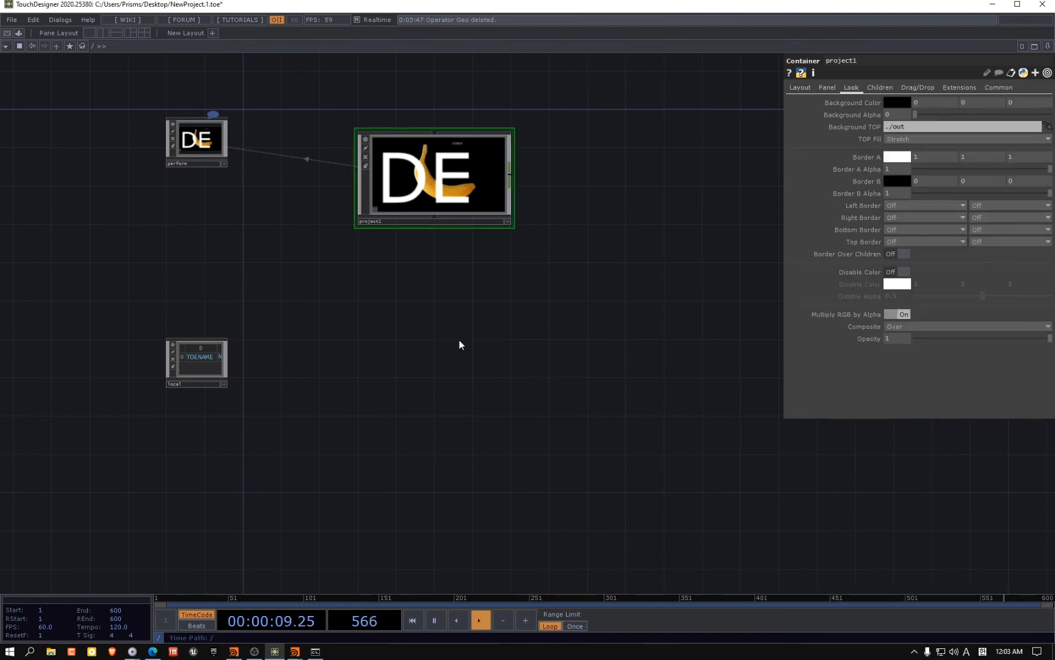
# Add a Container COMP in the empty area of the project1 network and rename it Geo
pyautogui.doubleClick(474, 174)
pyautogui.press('Tab')
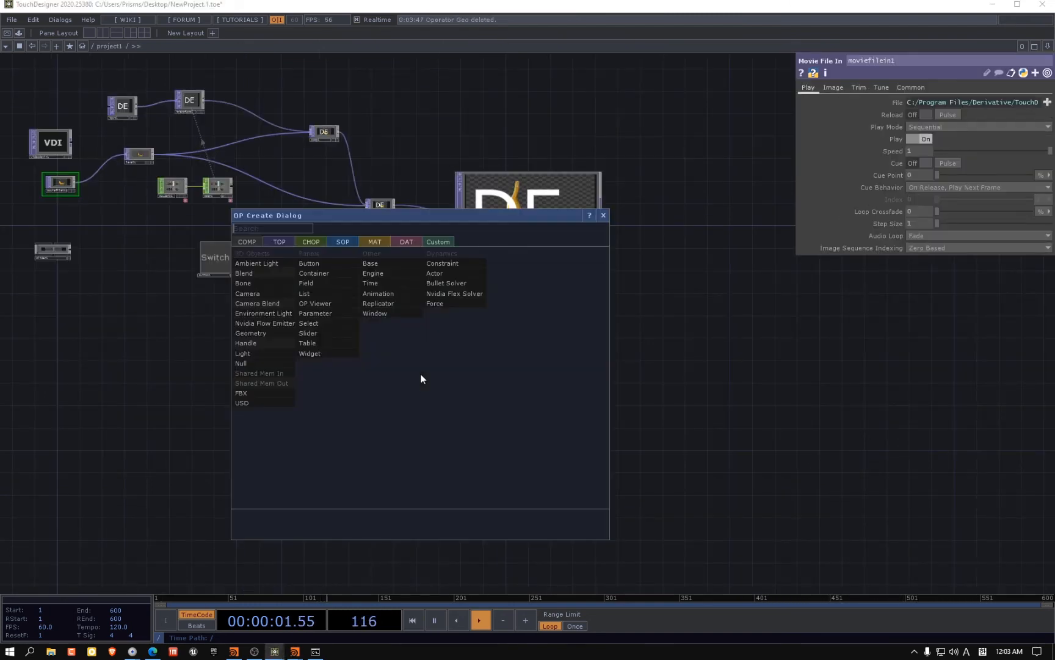
pyautogui.click(311, 272)
pyautogui.click(461, 421)
pyautogui.scroll(3, 462, 420)
pyautogui.scroll(2, 462, 428)
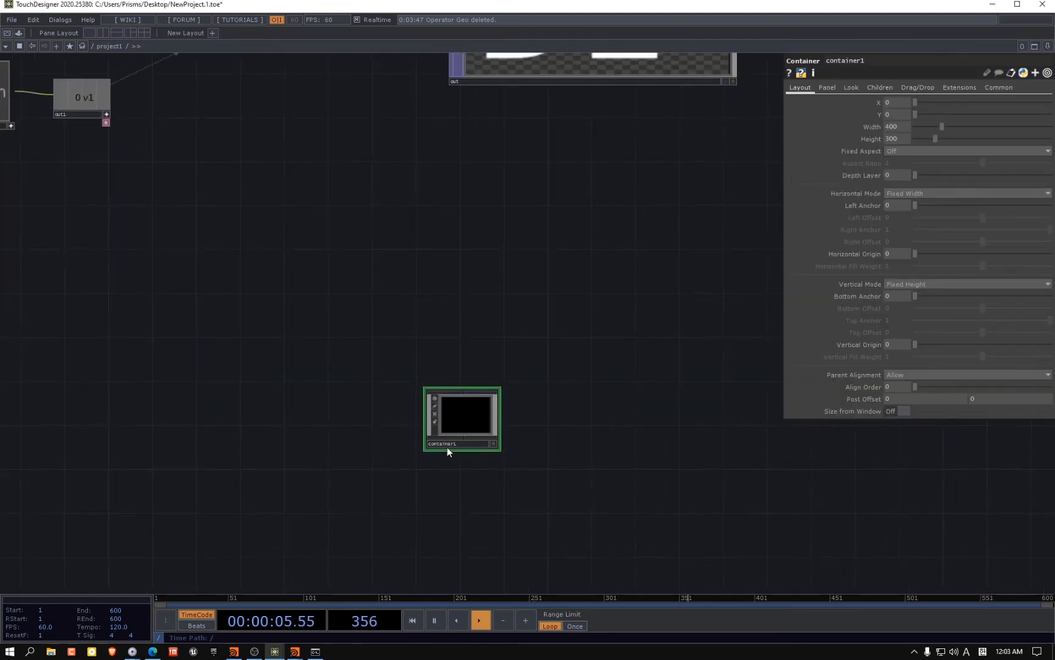
pyautogui.click(472, 443)
pyautogui.write('Geo')
pyautogui.press('Return')
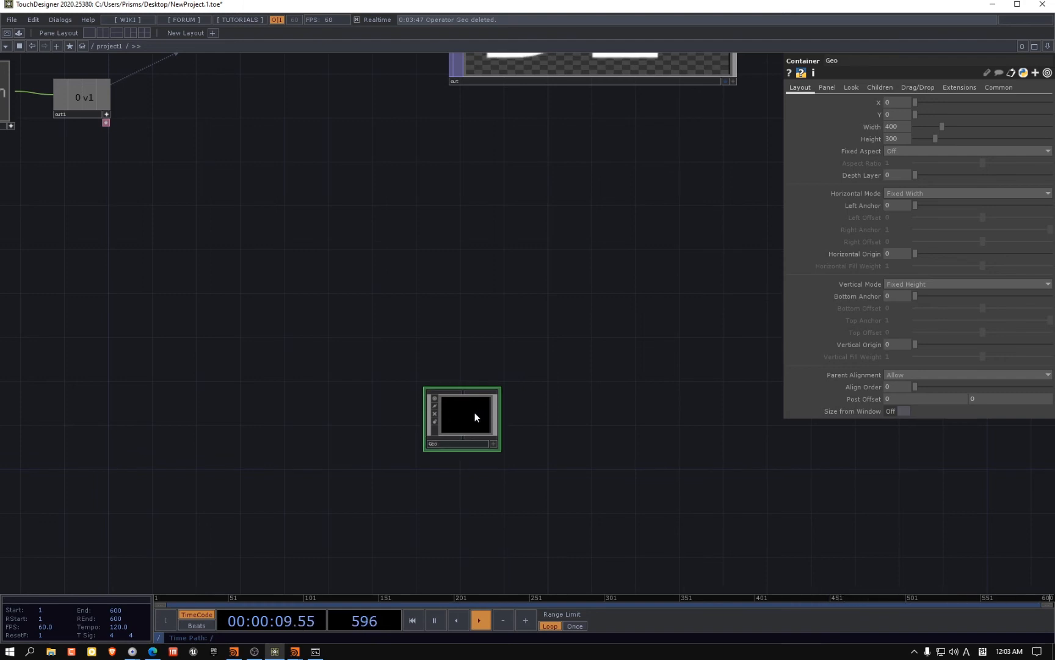
pyautogui.scroll(-2, 475, 414)
pyautogui.moveTo(475, 415); pyautogui.dragTo(362, 426)
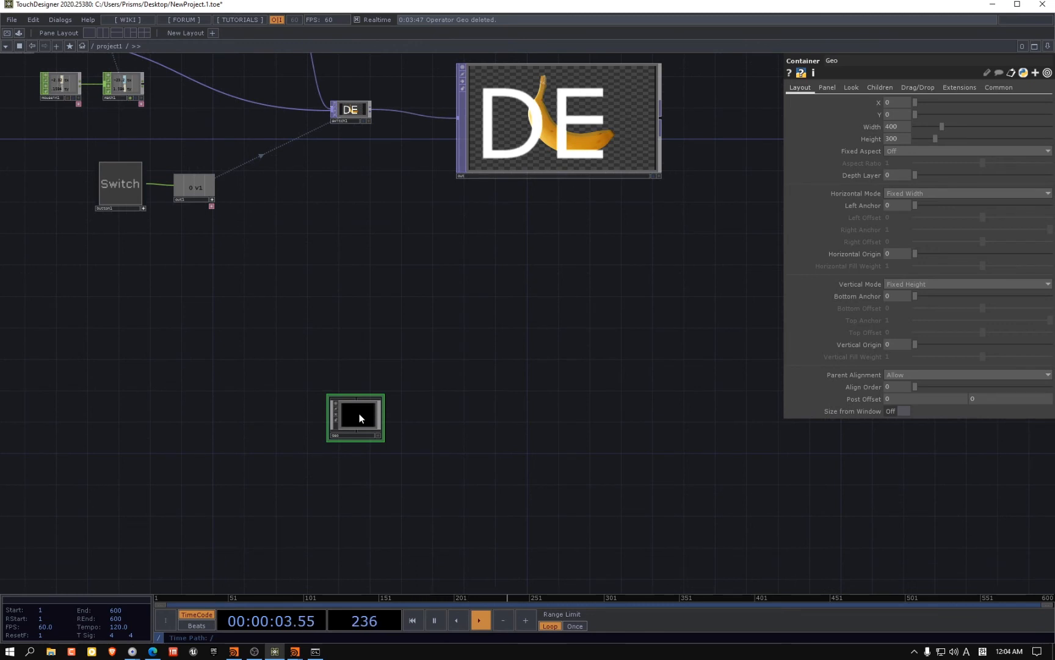
# Go inside the Geo container and add a File In SOP to its empty network
pyautogui.doubleClick(360, 418)
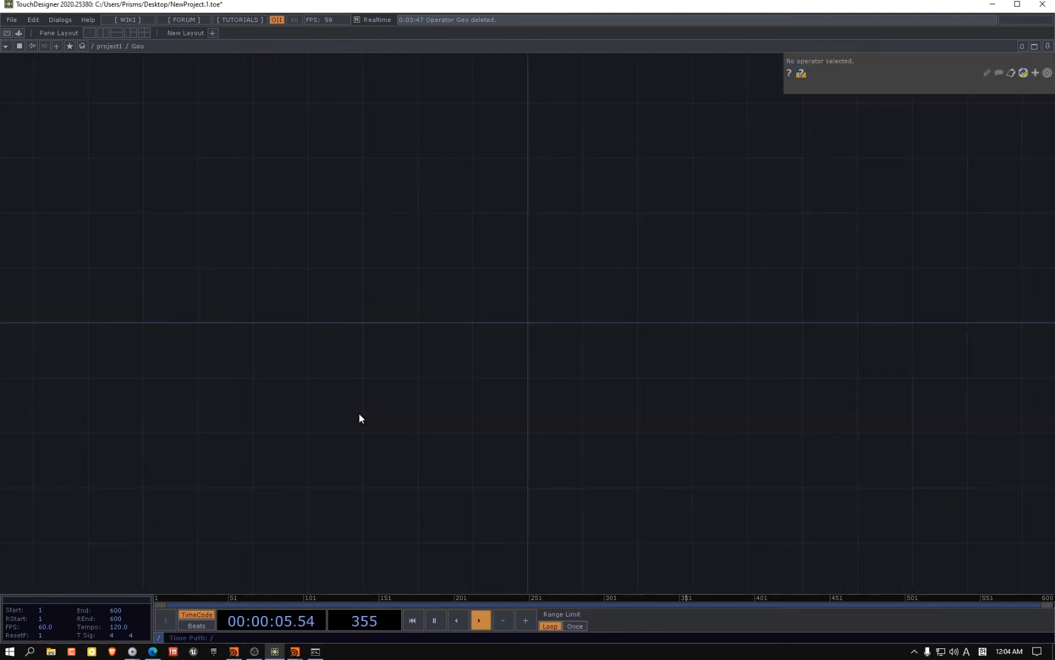
pyautogui.press('Tab')
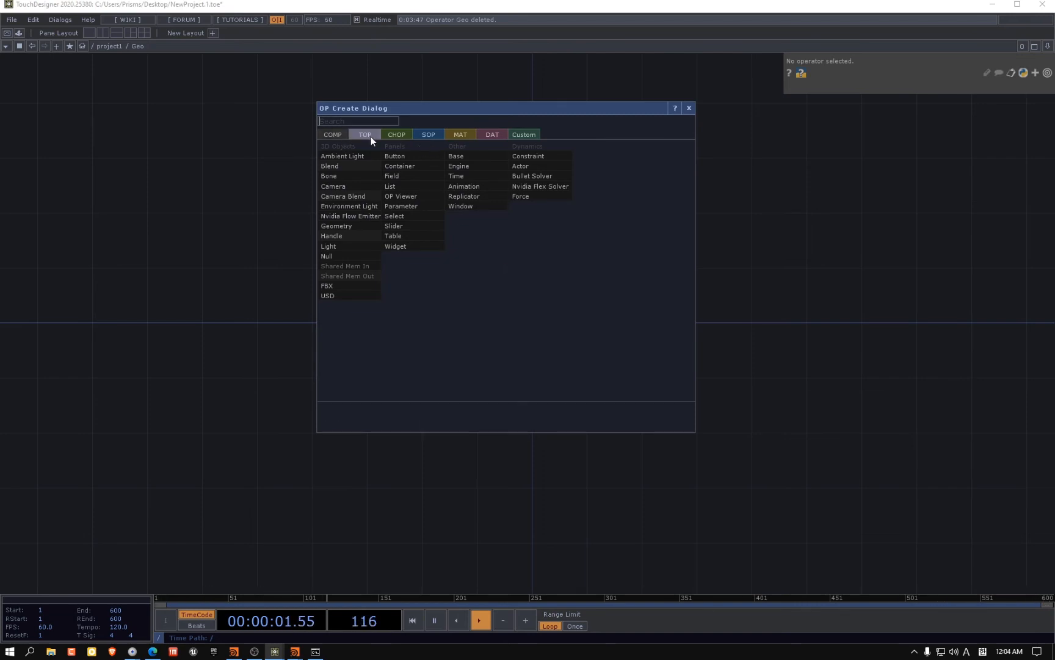
pyautogui.click(399, 135)
pyautogui.click(427, 134)
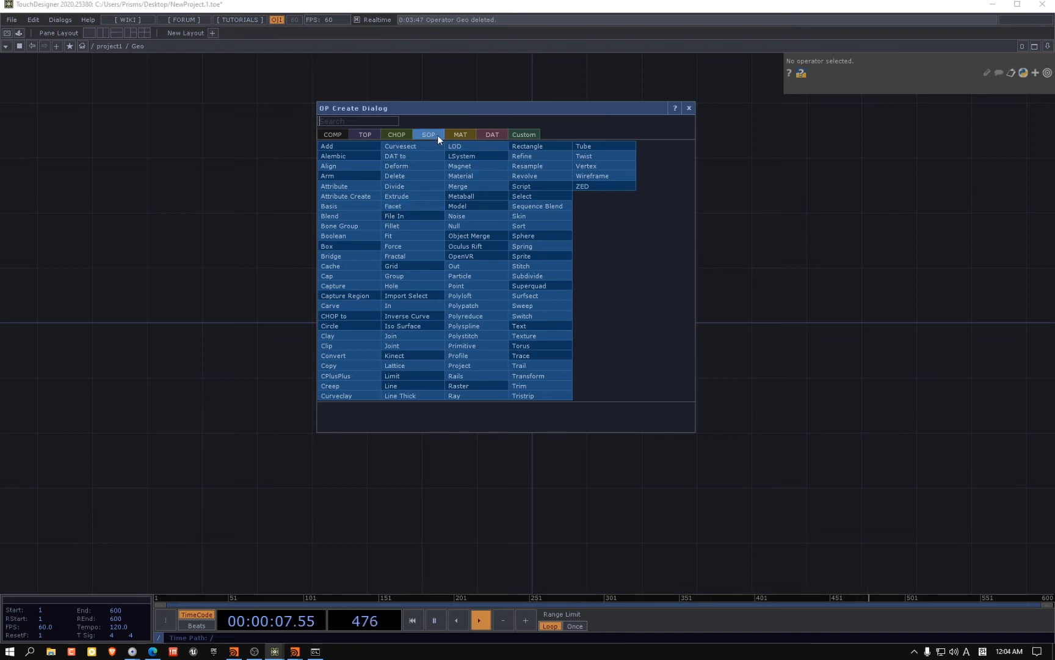
pyautogui.write('file')
pyautogui.click(406, 214)
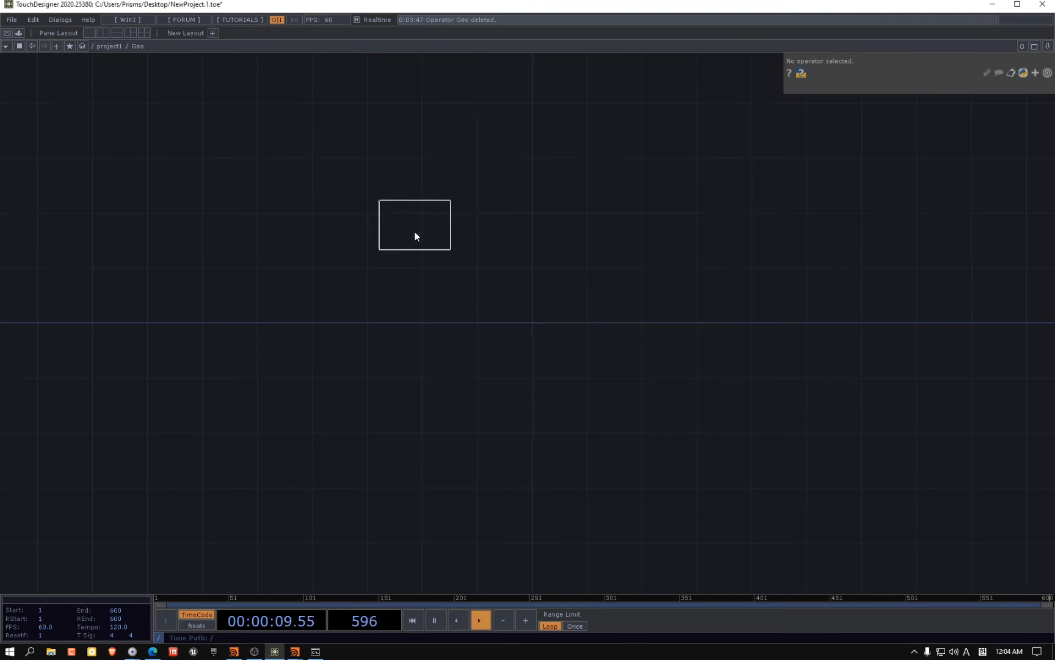
pyautogui.click(403, 256)
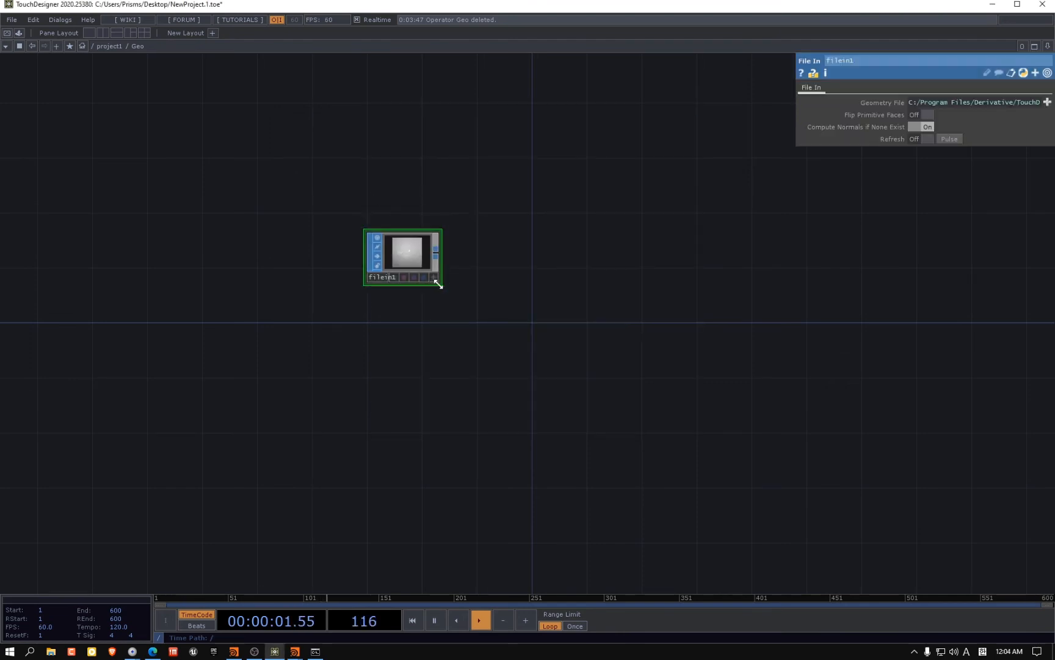
# Enlarge the filein1 node and widen the parameter window until the full geometry file path is readable
pyautogui.moveTo(439, 284); pyautogui.dragTo(681, 417)
pyautogui.moveTo(573, 345); pyautogui.dragTo(533, 336)
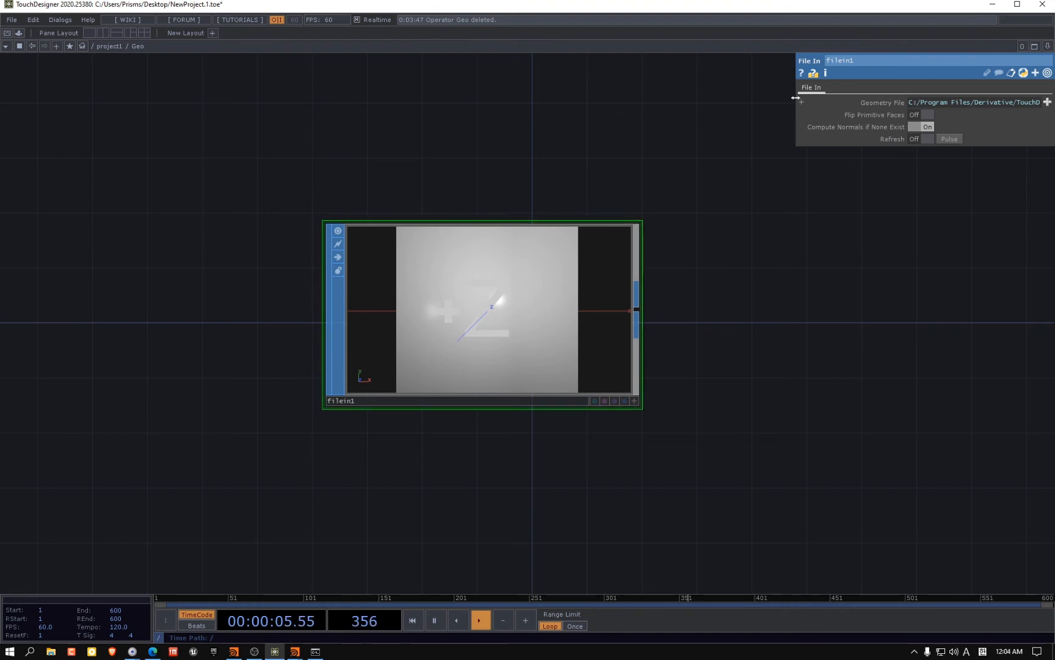
pyautogui.moveTo(795, 97); pyautogui.dragTo(494, 98)
pyautogui.moveTo(484, 328); pyautogui.dragTo(457, 342)
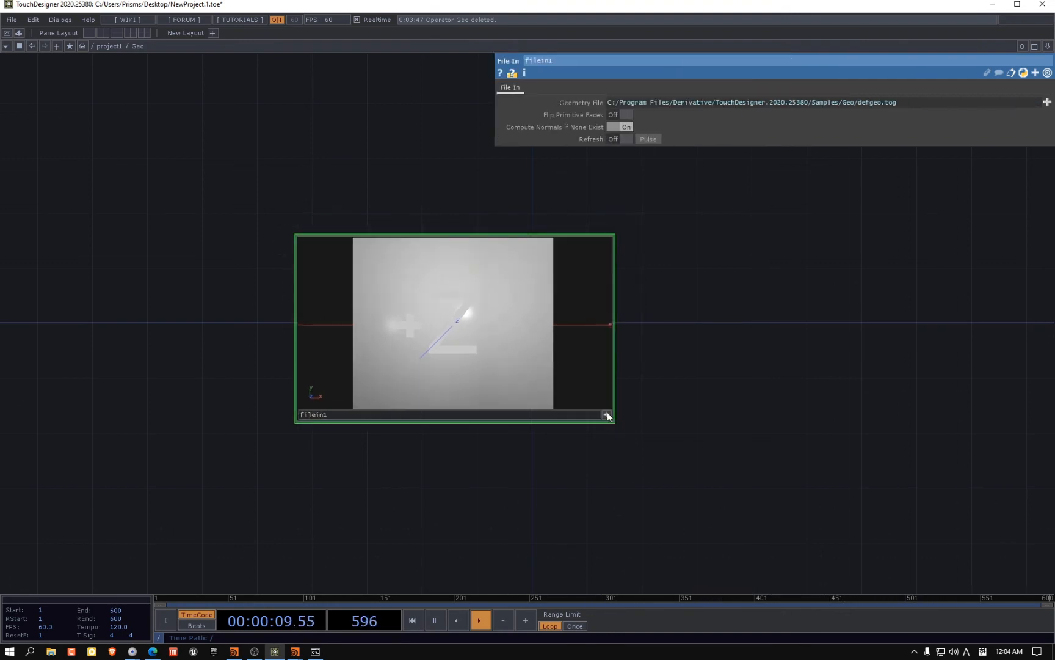
pyautogui.moveTo(501, 332); pyautogui.dragTo(474, 351)
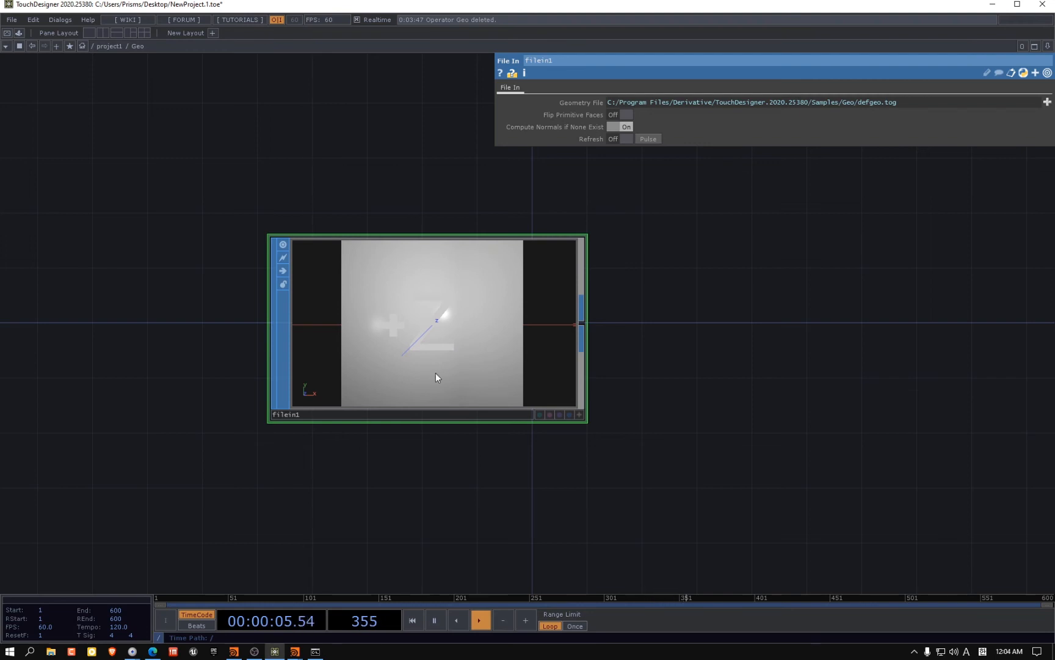
# Make filein1's viewer active, orbit around the default geometry, and toggle its display between shaded and wireframe
pyautogui.click(579, 414)
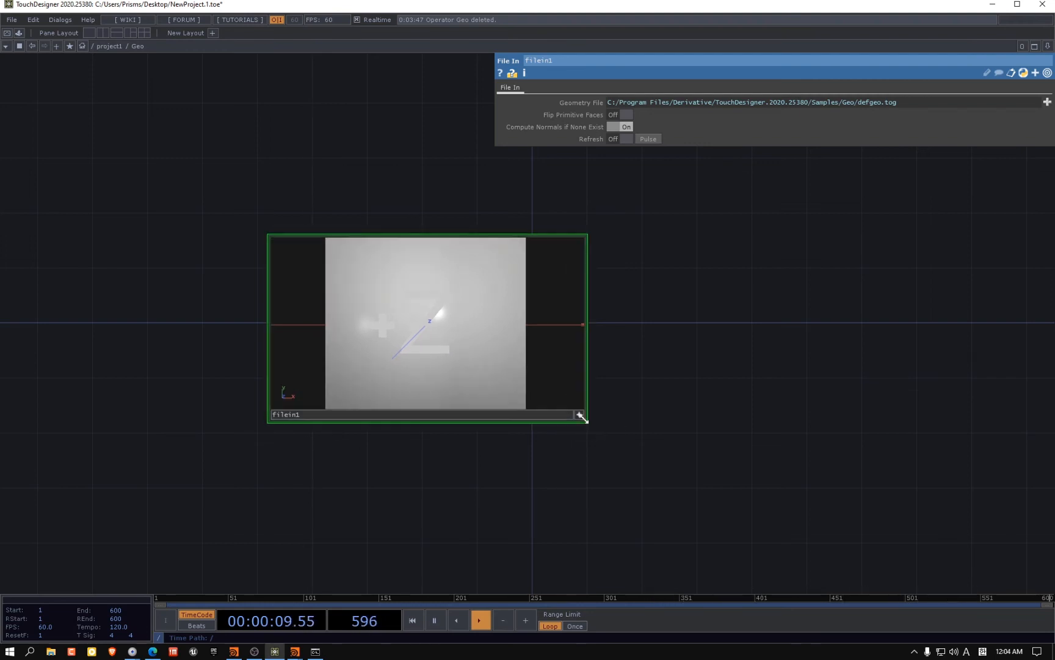
pyautogui.moveTo(527, 336)
pyautogui.mouseDown()
pyautogui.moveTo(488, 360)
pyautogui.moveTo(497, 346)
pyautogui.mouseUp()
pyautogui.press('w')
pyautogui.press('w')
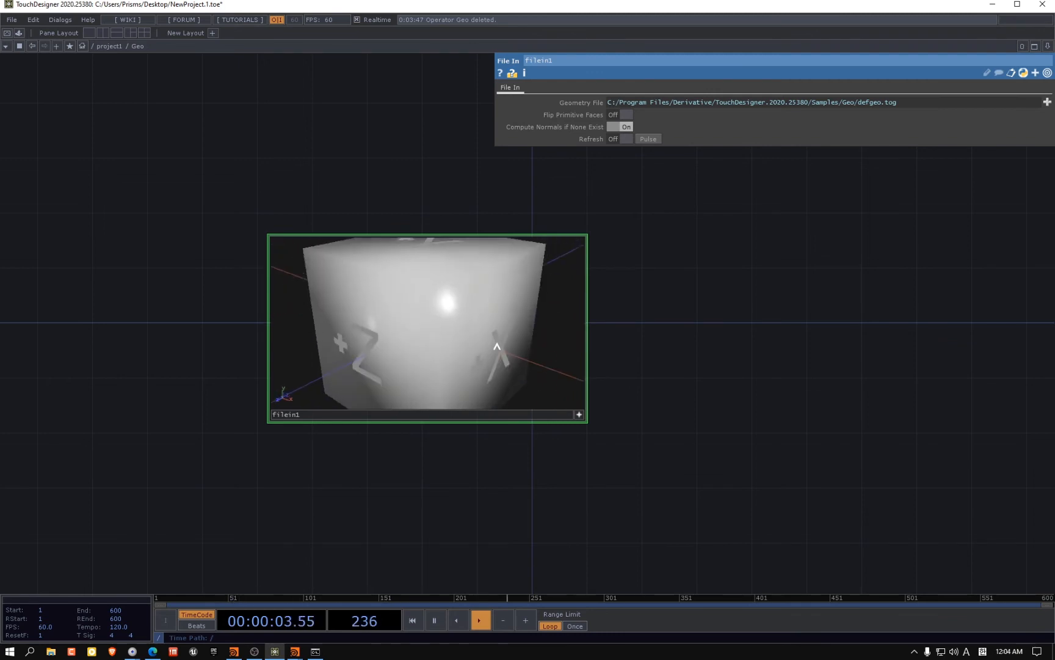
pyautogui.press('w')
pyautogui.press('w')
pyautogui.press('w')
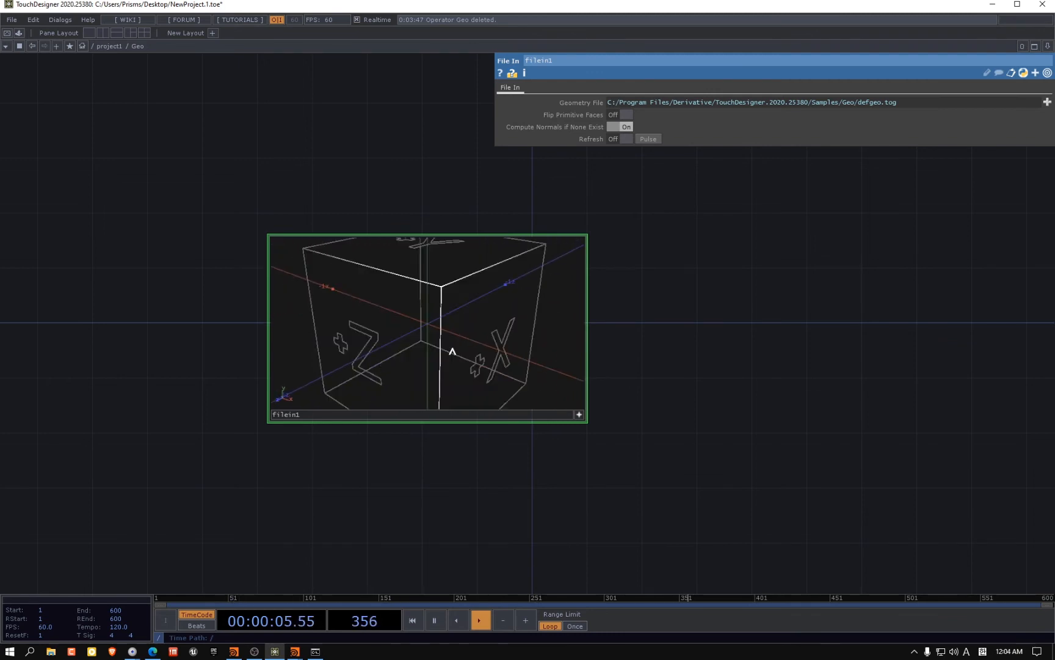
pyautogui.press('w')
pyautogui.press('w')
pyautogui.press('w')
pyautogui.press('w')
pyautogui.press('w')
pyautogui.press('w')
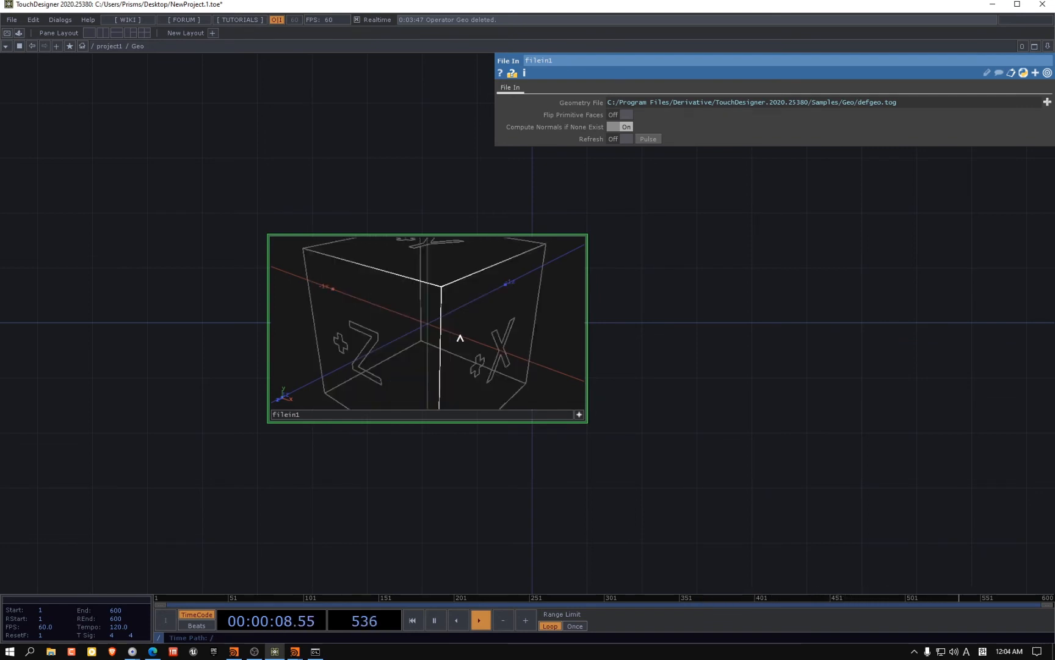
# Switch to Houdini and go inside the testgeometry_pighead1 object
pyautogui.click(296, 652)
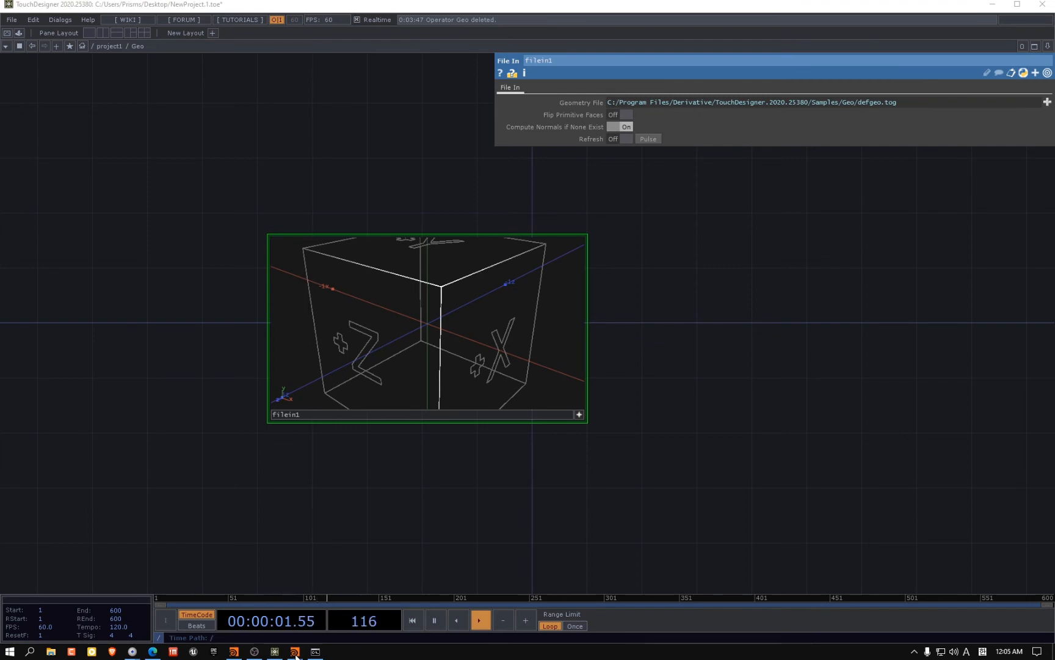
pyautogui.moveTo(295, 653)
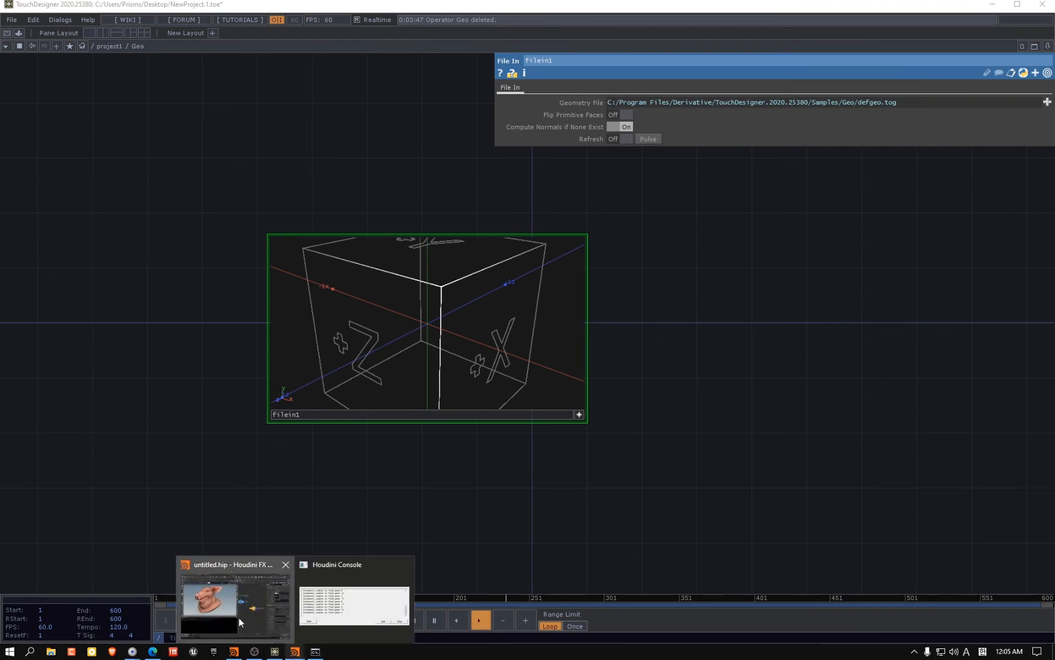
pyautogui.click(240, 621)
pyautogui.scroll(2, 660, 429)
pyautogui.press('Tab')
pyautogui.press('Escape')
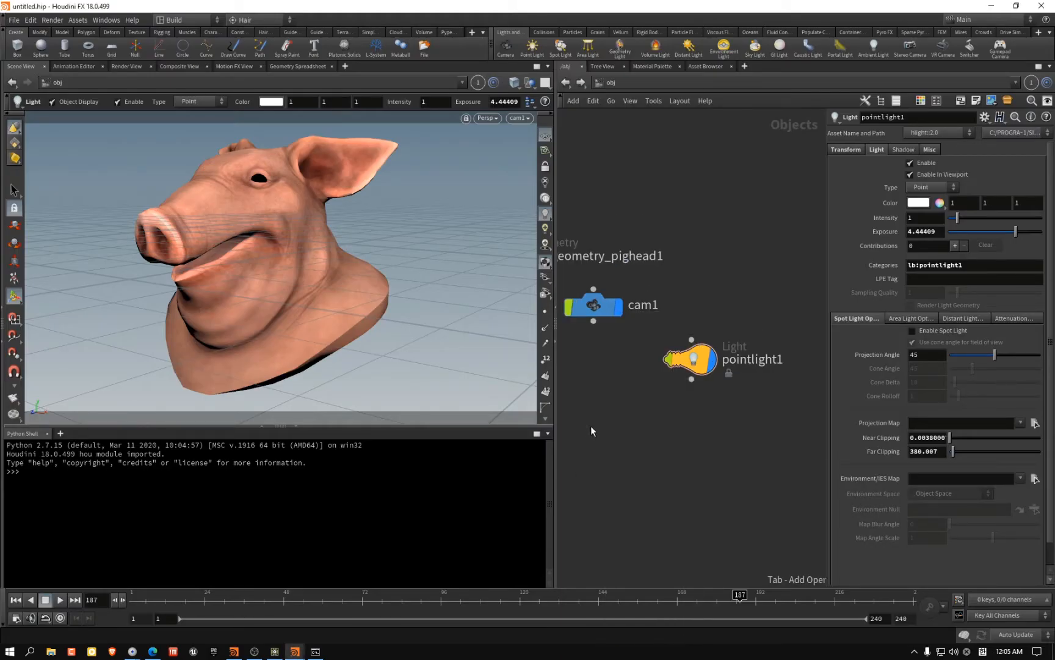
pyautogui.scroll(-2, 591, 431)
pyautogui.moveTo(636, 400); pyautogui.dragTo(801, 403, button='middle')
pyautogui.doubleClick(707, 302)
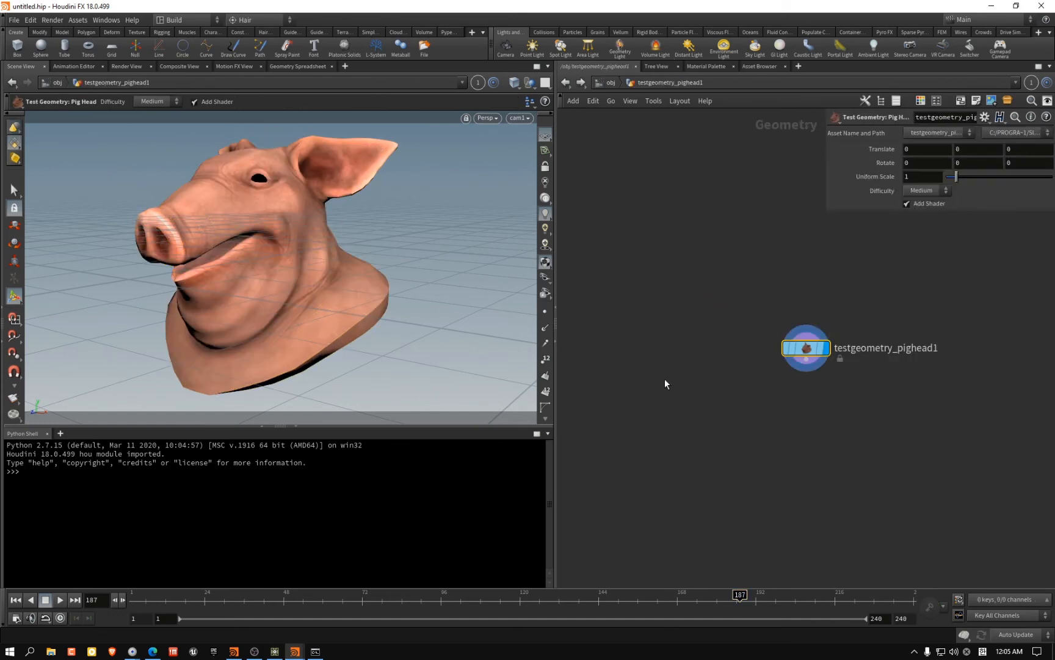
# Add a File node beside testgeometry_pighead1, make it the displayed node, and view its default geometry in wireframe from the home view
pyautogui.press('Tab')
pyautogui.write('file')
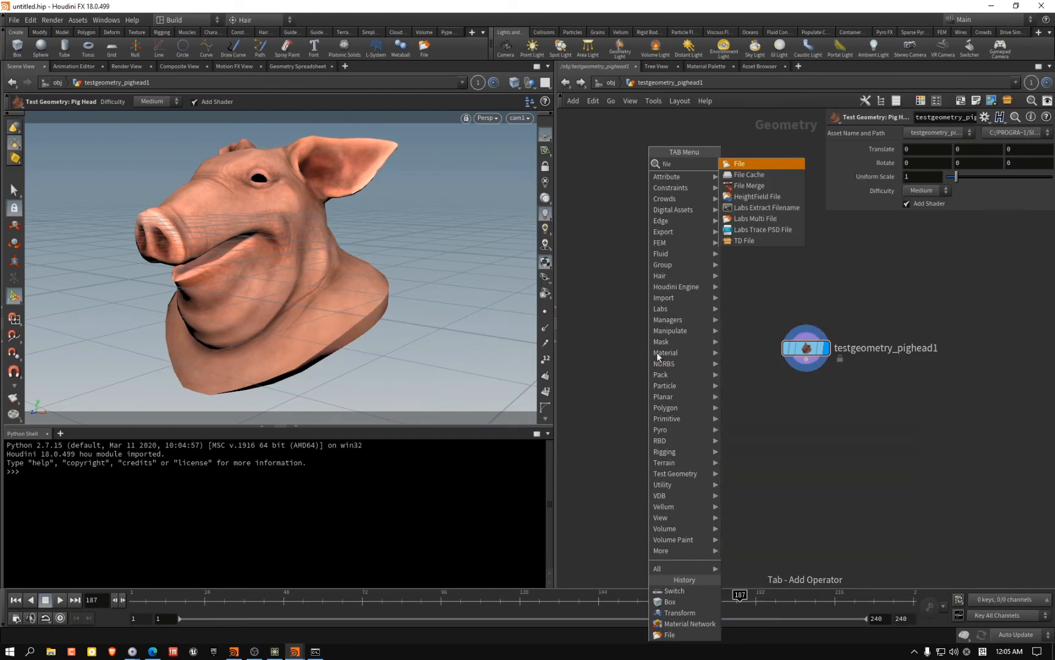
pyautogui.press('Return')
pyautogui.click(672, 366)
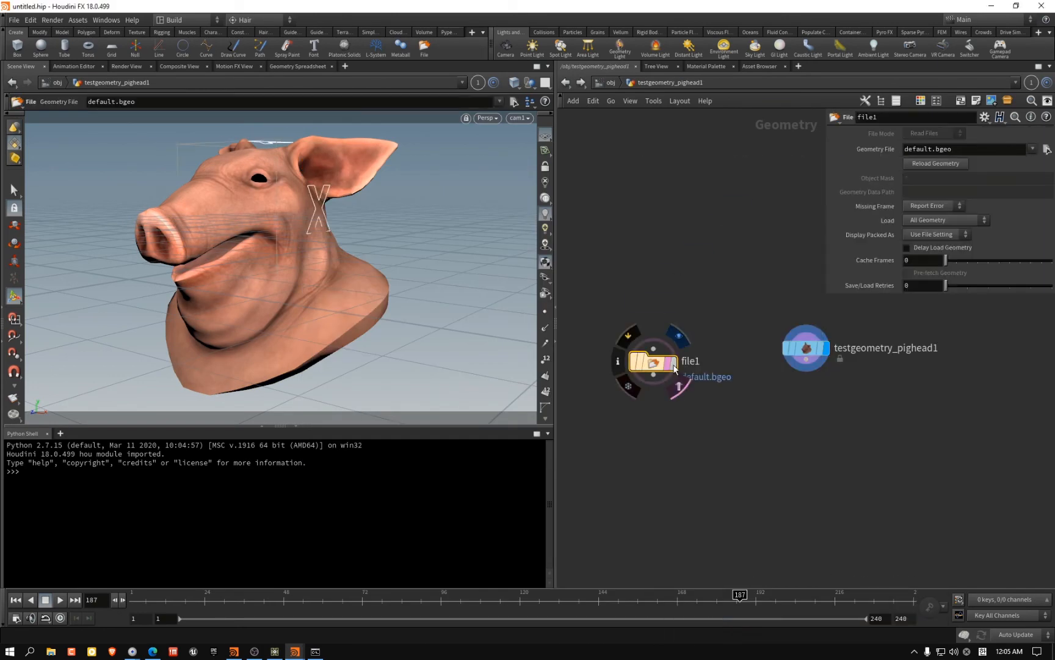
pyautogui.press('w')
pyautogui.hotkey('space', 'h')
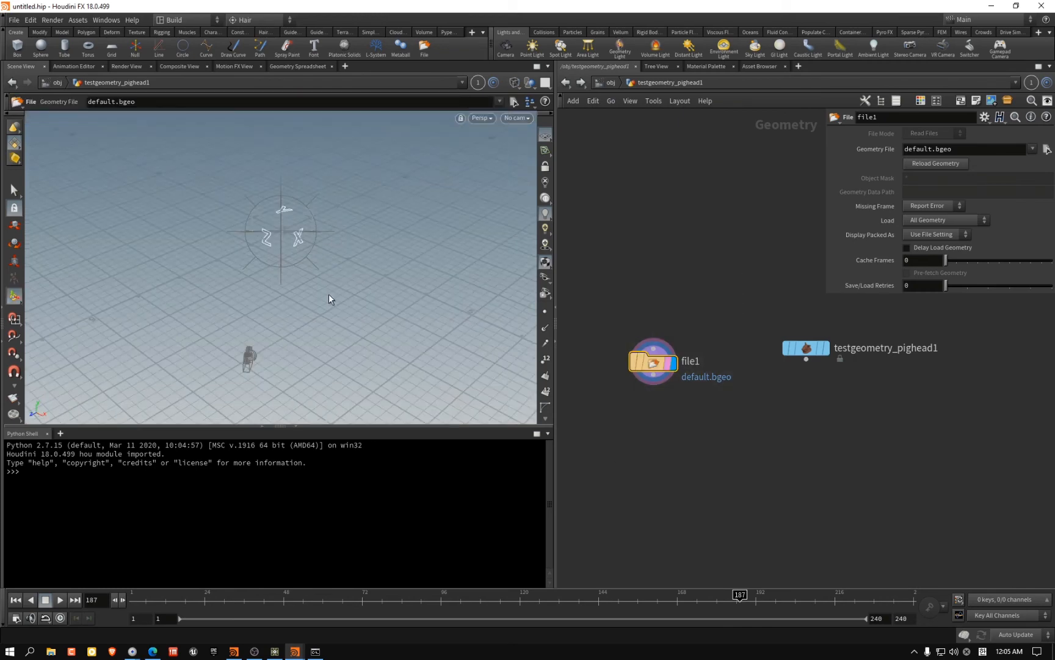
pyautogui.press('w')
# Switch back to TouchDesigner, enlarge the filein1 viewer, and orbit around its wireframe cube for comparison
pyautogui.click(275, 651)
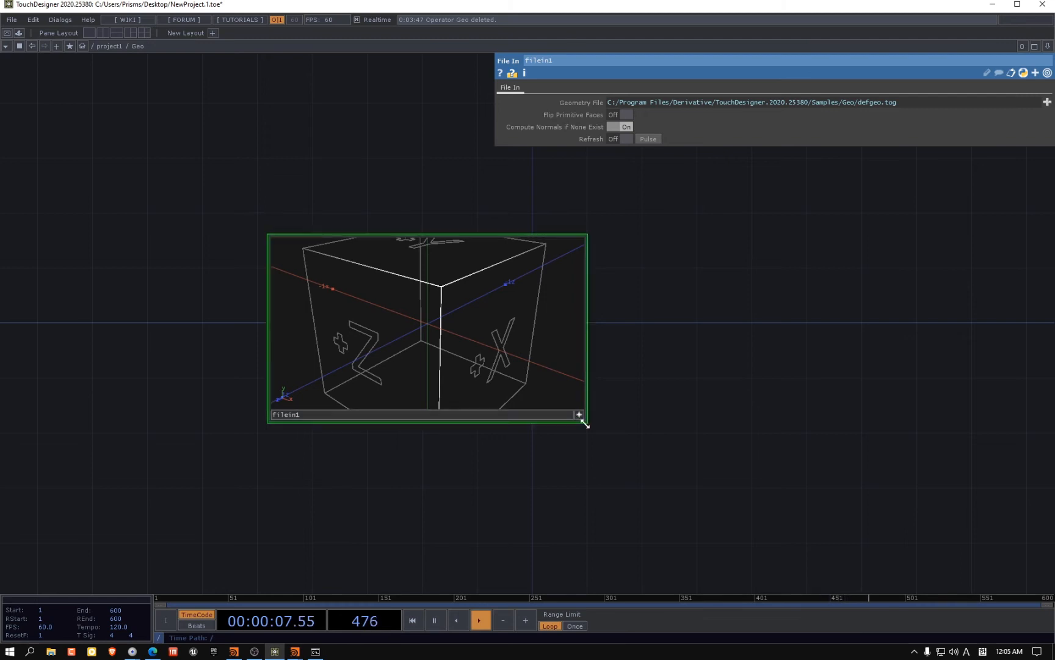
pyautogui.moveTo(585, 417); pyautogui.dragTo(688, 533)
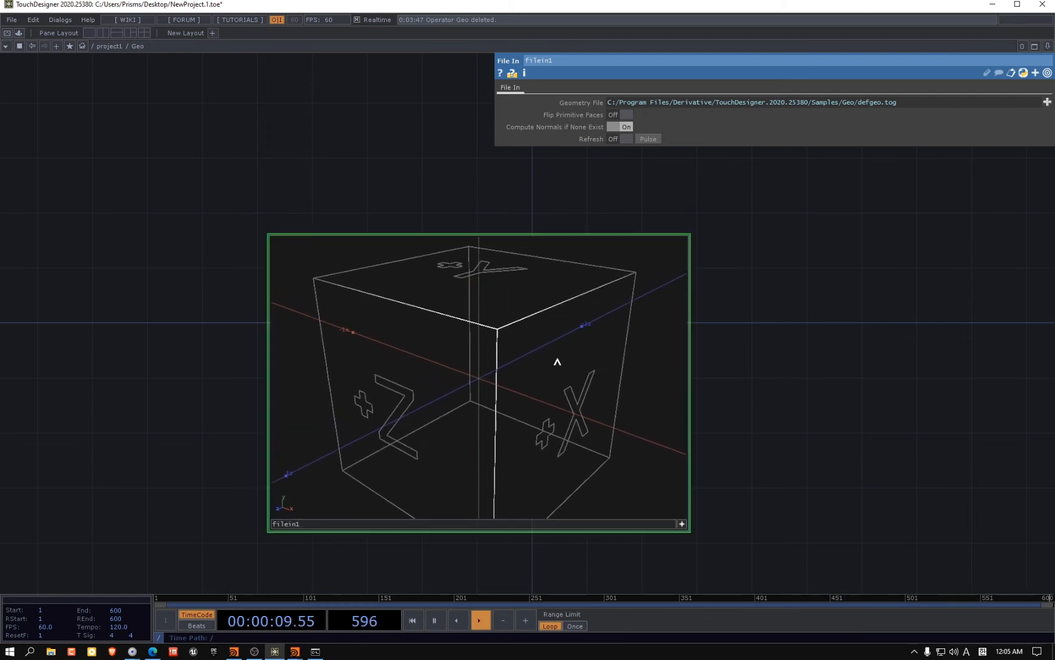
pyautogui.moveTo(556, 359)
pyautogui.mouseDown(button='right')
pyautogui.moveTo(520, 373)
pyautogui.moveTo(553, 360)
pyautogui.mouseUp(button='right')
pyautogui.moveTo(553, 360); pyautogui.dragTo(452, 377, button='middle')
pyautogui.moveTo(452, 377); pyautogui.dragTo(587, 367)
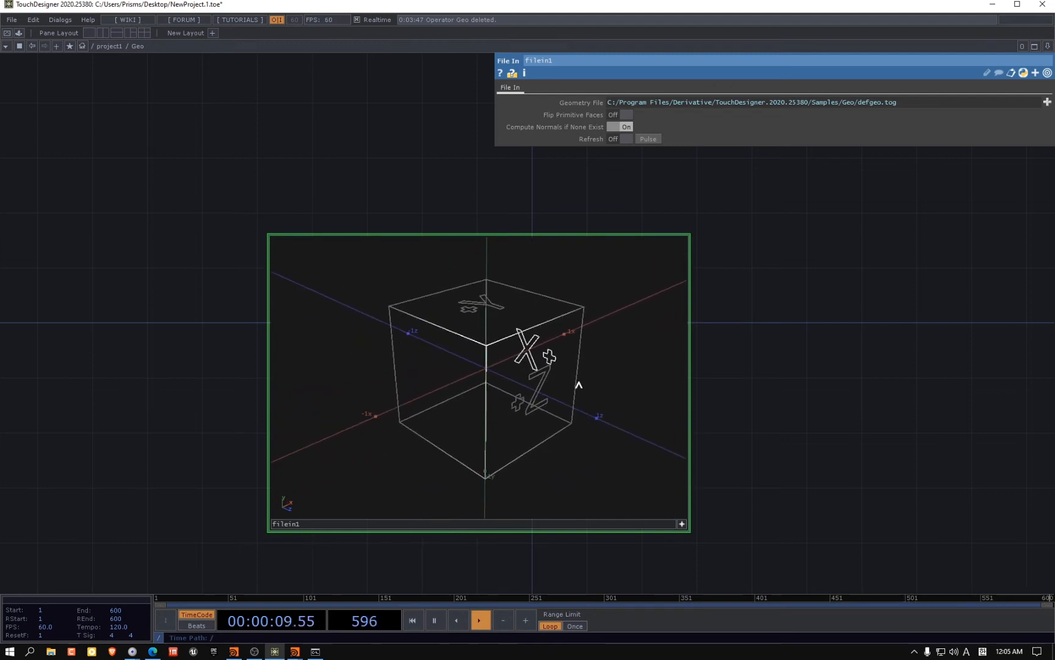
# Examine the .tog extension and the underlying expression of filein1's Geometry File parameter
pyautogui.scroll(-5, 745, 455)
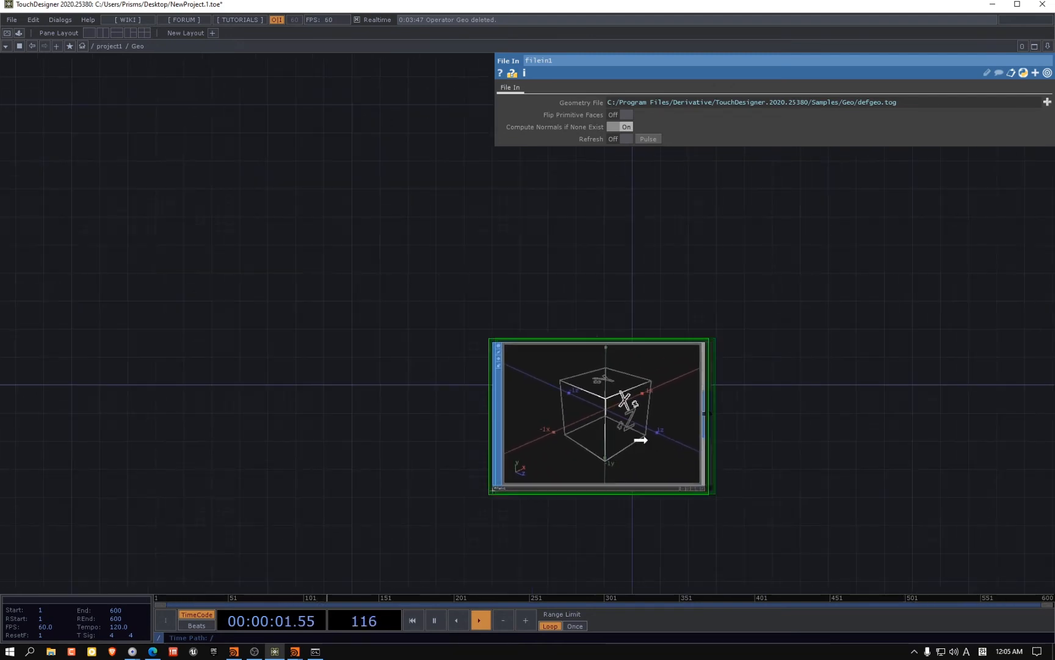
pyautogui.moveTo(721, 395); pyautogui.dragTo(575, 357)
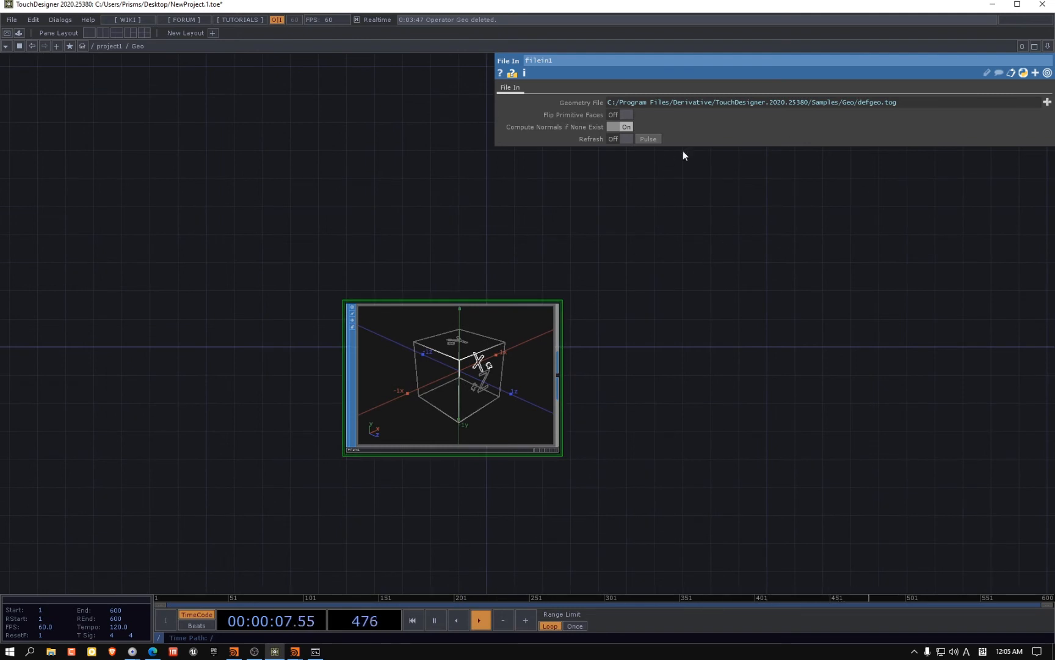
pyautogui.moveTo(906, 102); pyautogui.dragTo(884, 113)
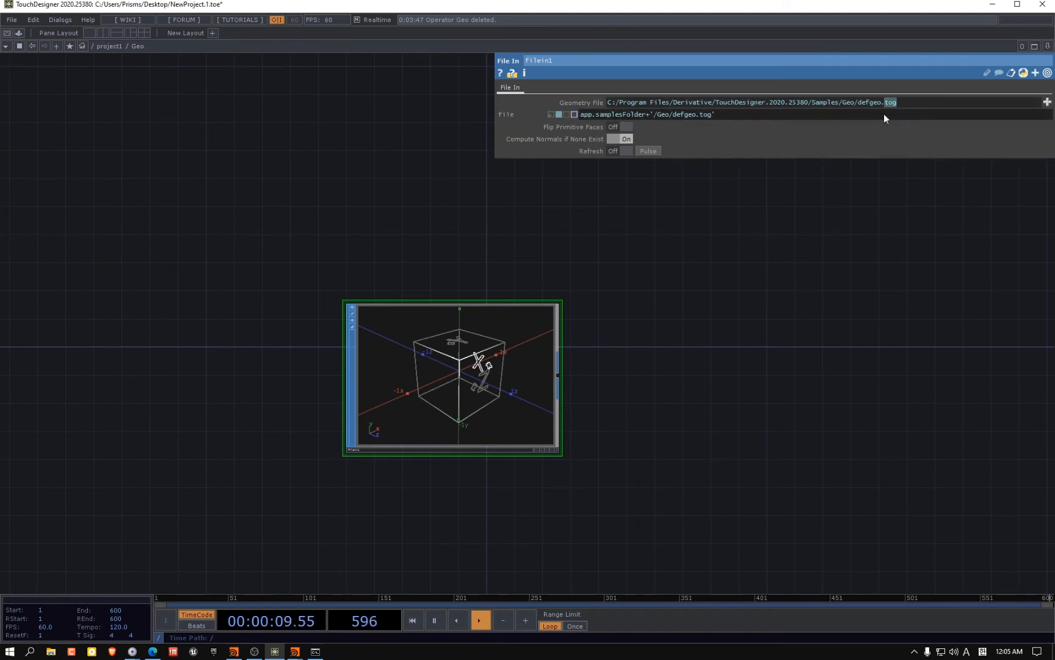
pyautogui.moveTo(860, 187); pyautogui.dragTo(867, 185)
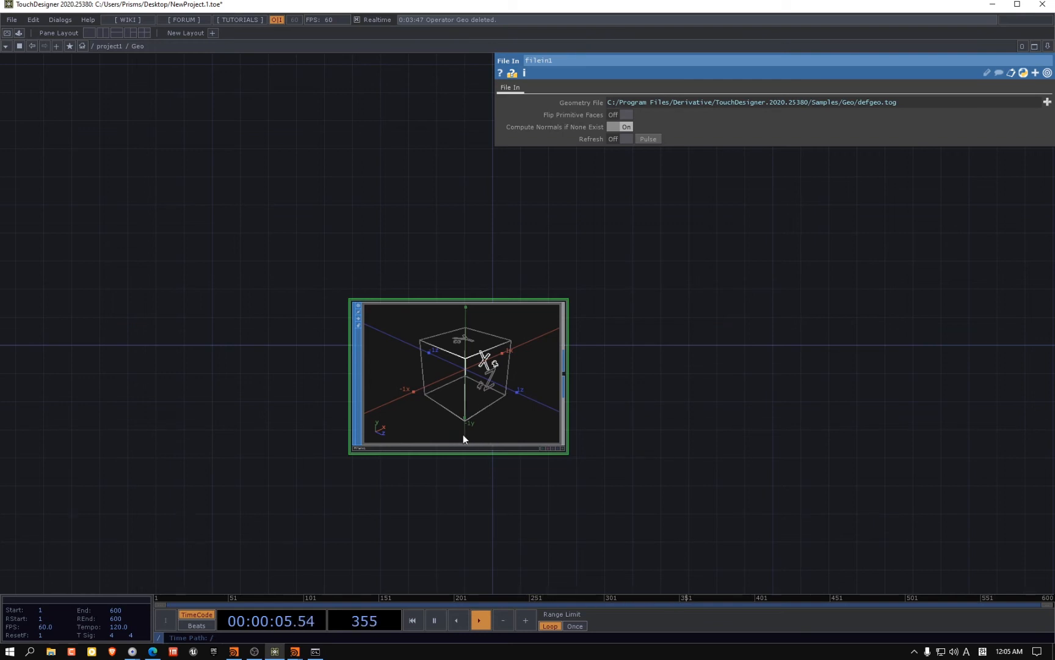
# Delete filein1 and add a Torus SOP in the Geo network
pyautogui.press('Delete')
pyautogui.press('Tab')
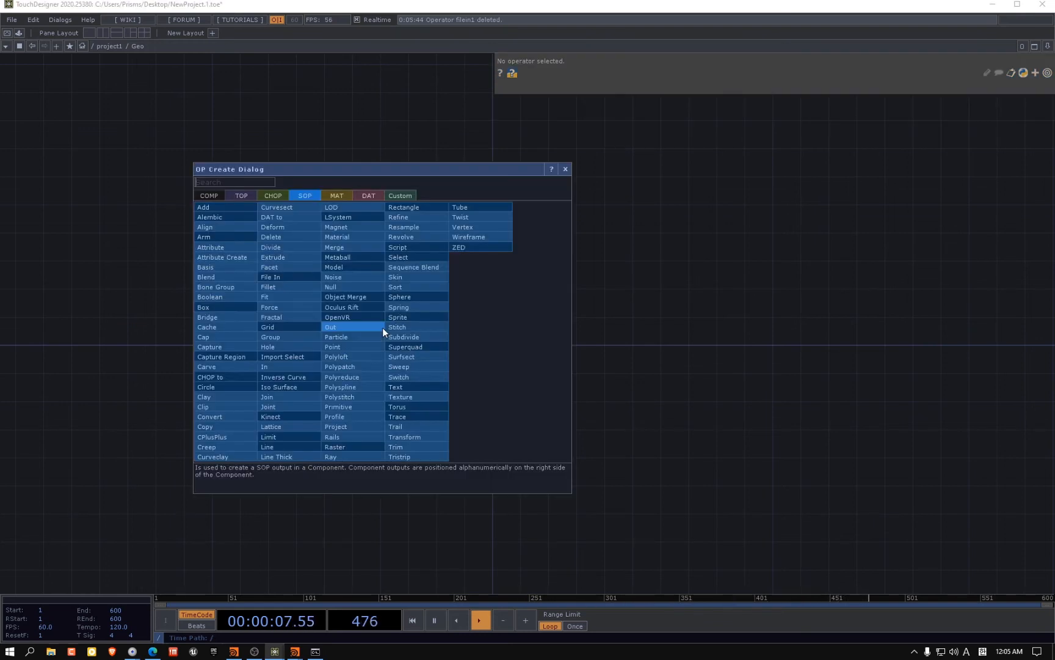
pyautogui.write('torus')
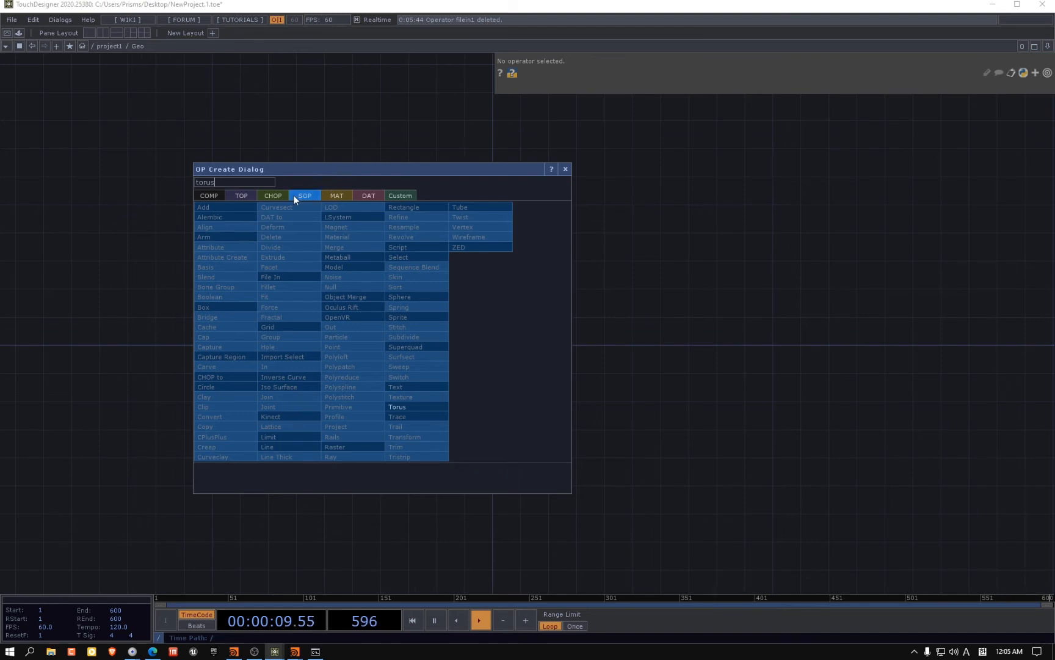
pyautogui.click(420, 408)
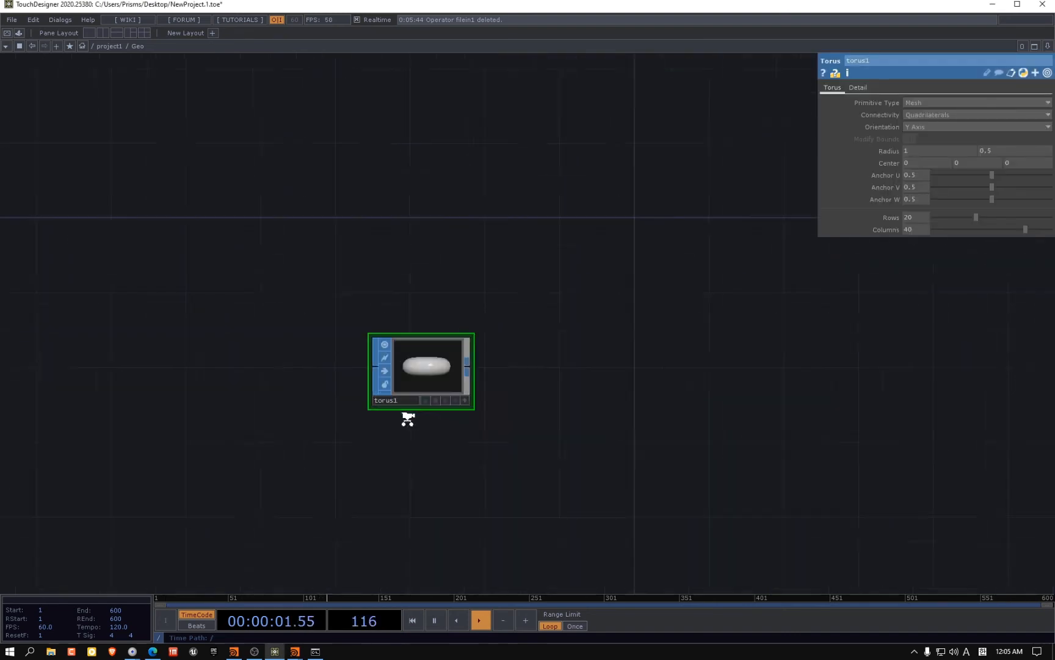
# Make the torus viewer active, orbit around the torus, home its view, and deactivate the viewer
pyautogui.scroll(5, 408, 419)
pyautogui.click(581, 373)
pyautogui.moveTo(499, 290); pyautogui.dragTo(493, 322)
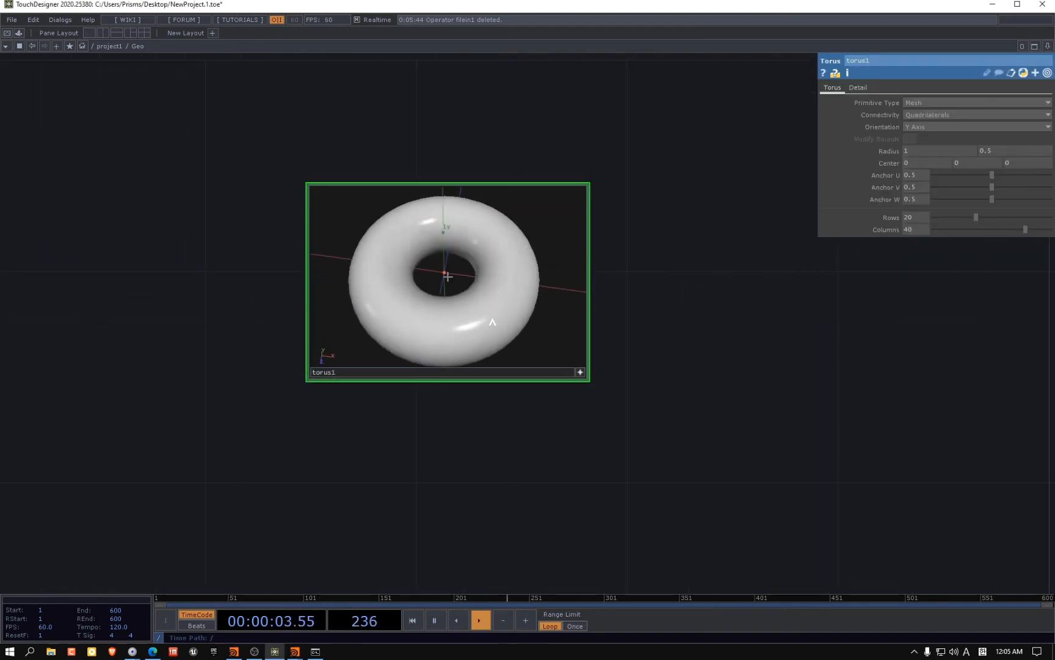
pyautogui.press('h')
pyautogui.click(581, 372)
pyautogui.scroll(-1, 542, 386)
pyautogui.moveTo(690, 364); pyautogui.dragTo(494, 374)
pyautogui.scroll(-2, 542, 386)
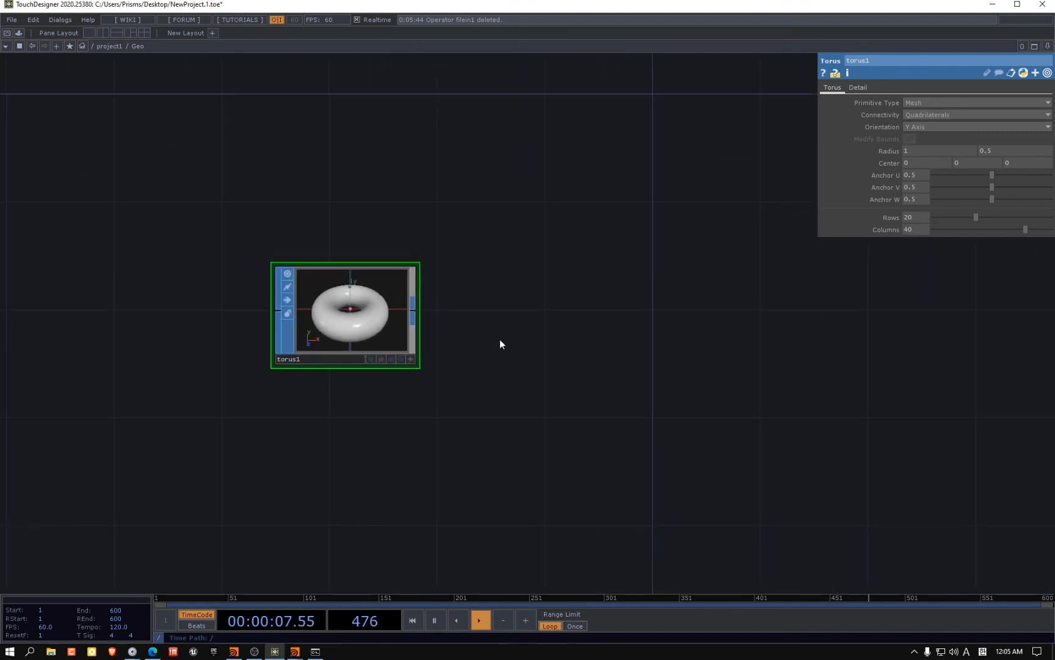
# Leave and re-enter the Geo container to compare its own viewer with the torus inside
pyautogui.scroll(-3, 531, 380)
pyautogui.scroll(3, 370, 431)
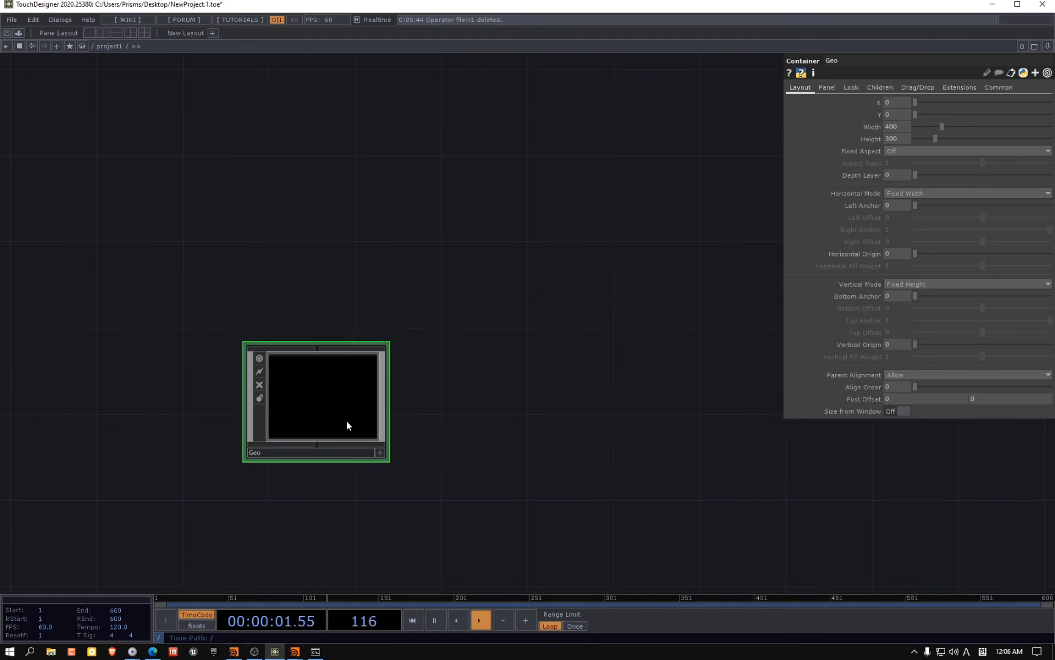
pyautogui.scroll(2, 346, 420)
pyautogui.scroll(2, 379, 367)
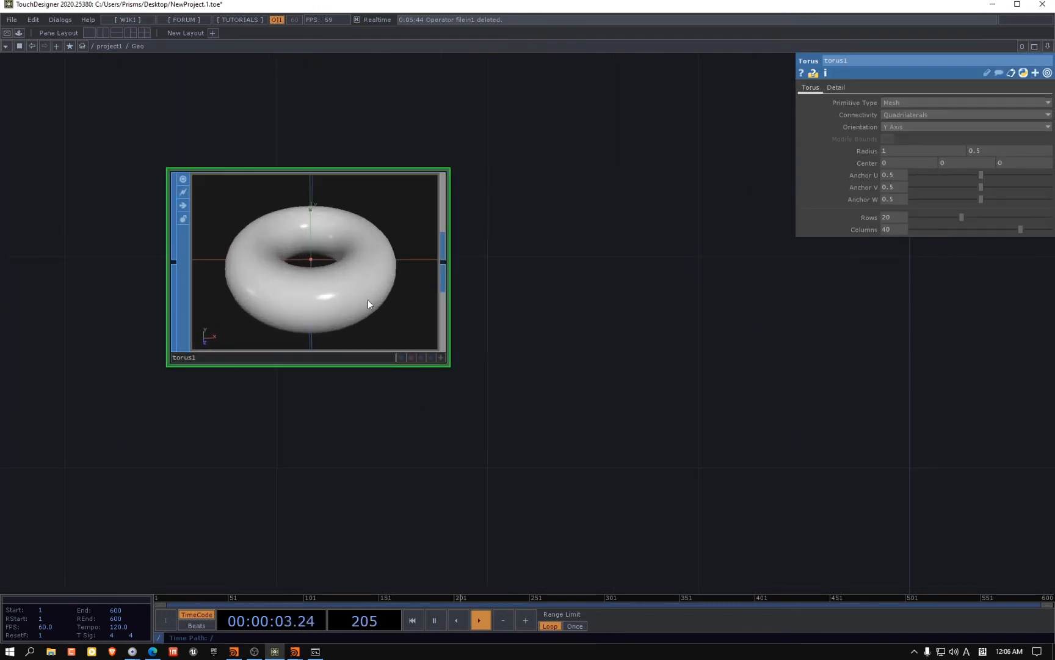
# Turn on all of torus1's node flags, including render and display, checking the Geo container's viewer in between
pyautogui.click(431, 358)
pyautogui.press('u')
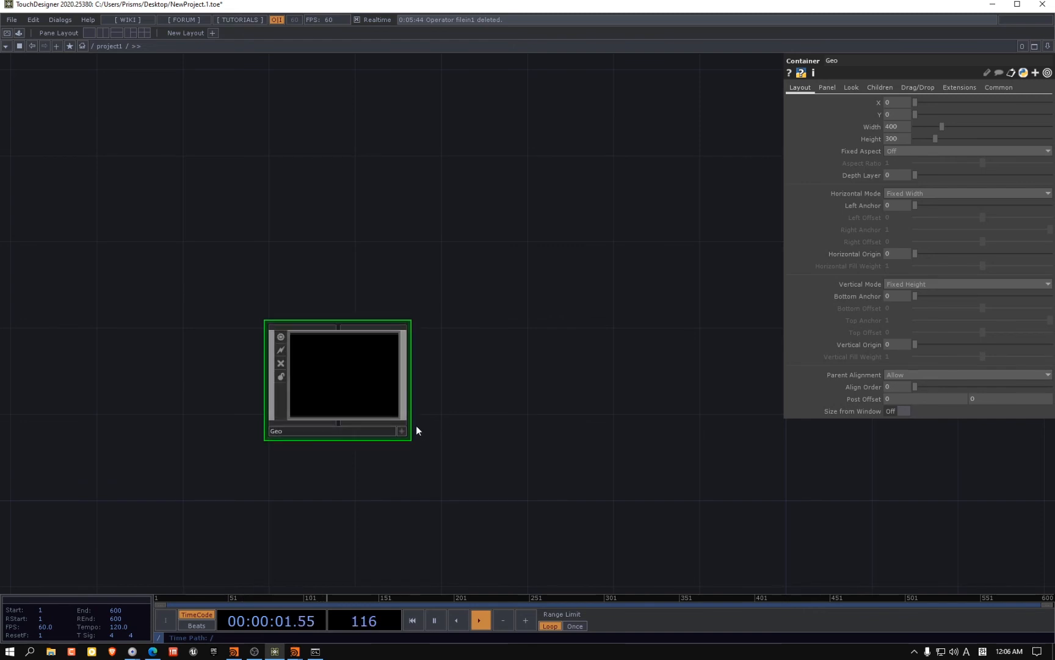
pyautogui.press('i')
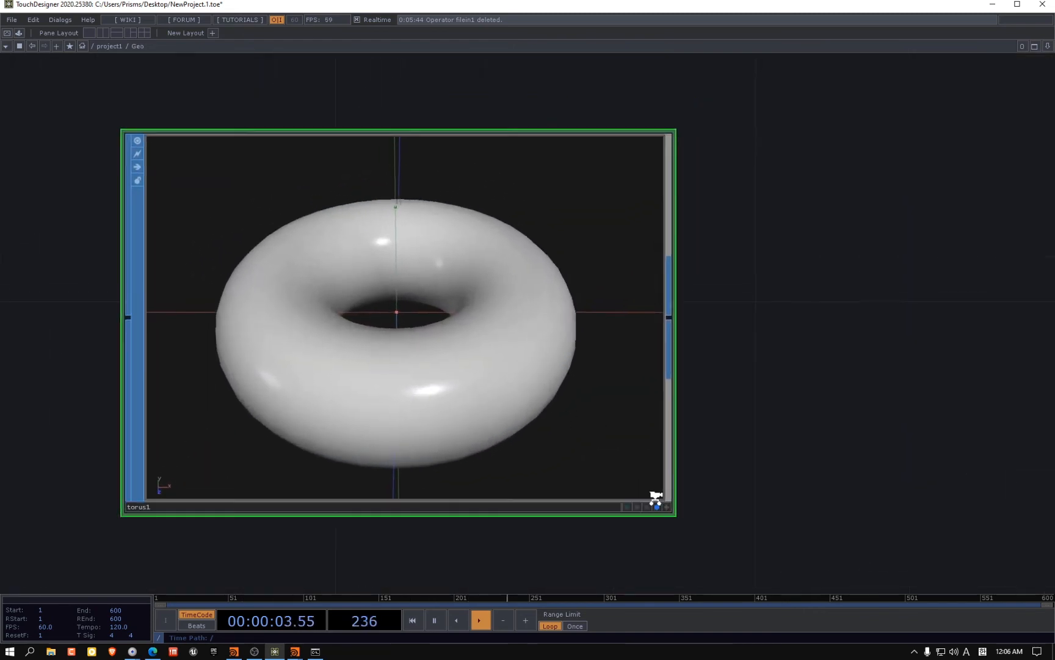
pyautogui.click(638, 508)
pyautogui.click(643, 508)
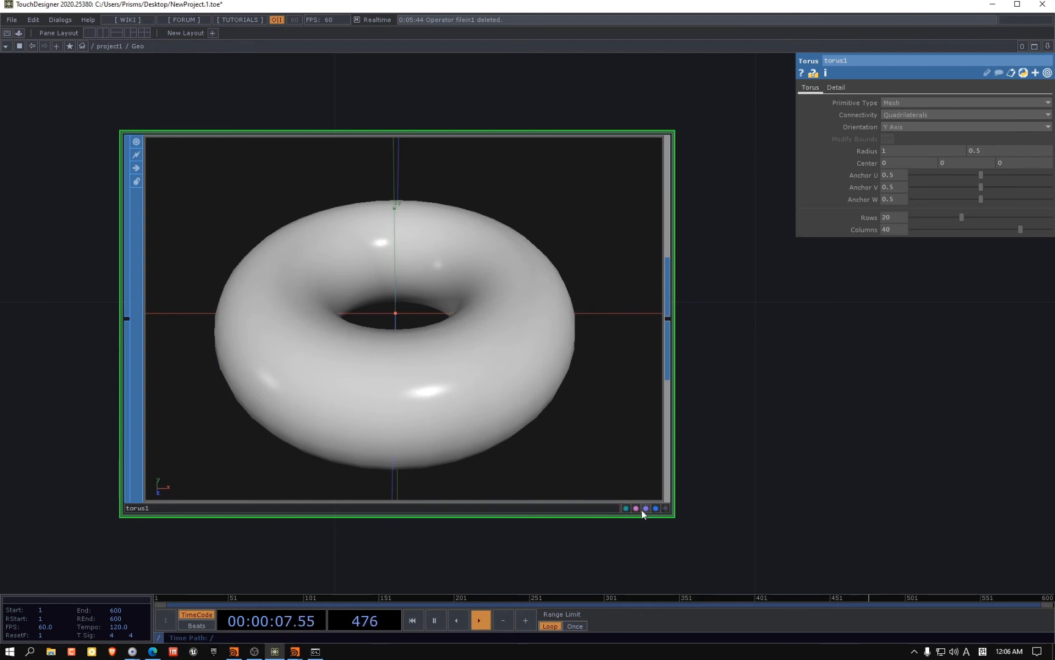
pyautogui.click(647, 509)
pyautogui.click(647, 509)
pyautogui.click(648, 508)
# Check the Geo container's viewer at the project level again, look inside it once more, and return to project1
pyautogui.press('u')
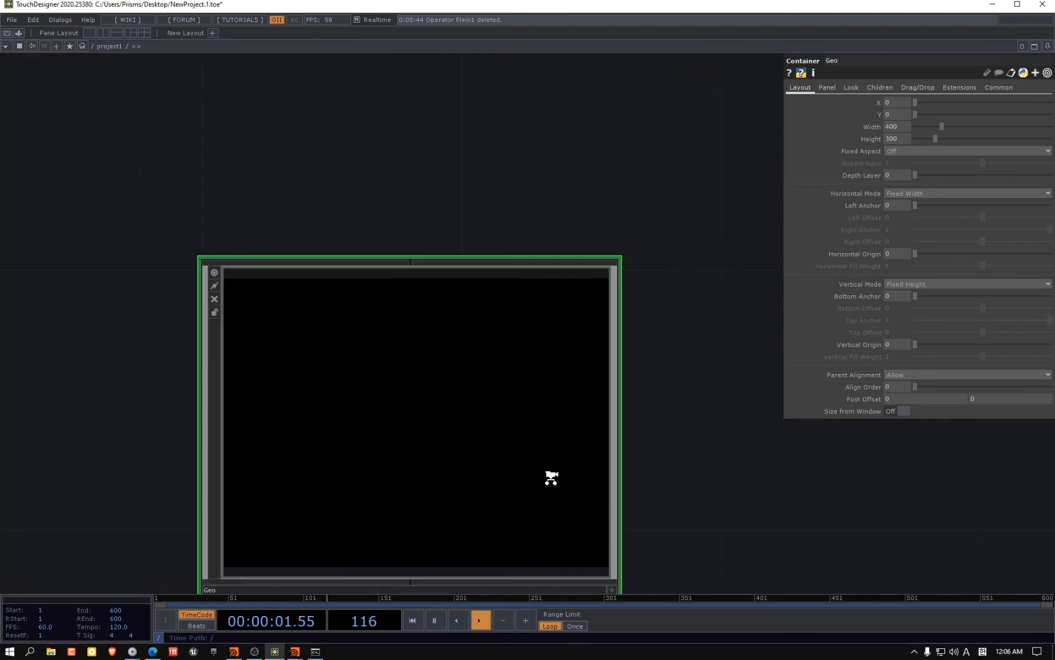
pyautogui.moveTo(606, 488); pyautogui.dragTo(481, 388)
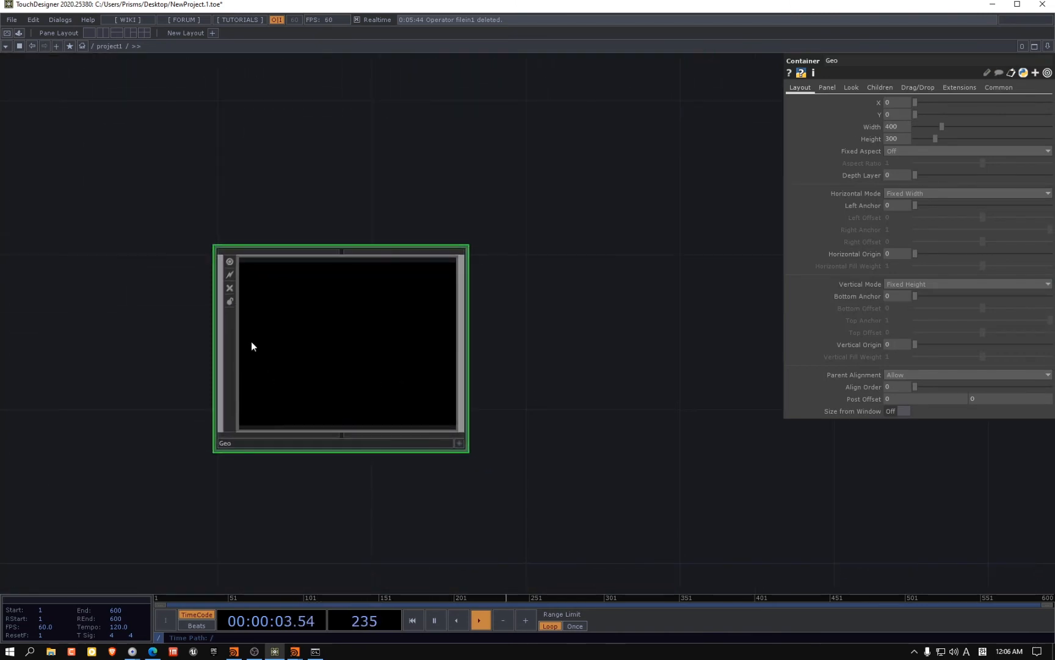
pyautogui.doubleClick(347, 353)
pyautogui.scroll(-4, 436, 420)
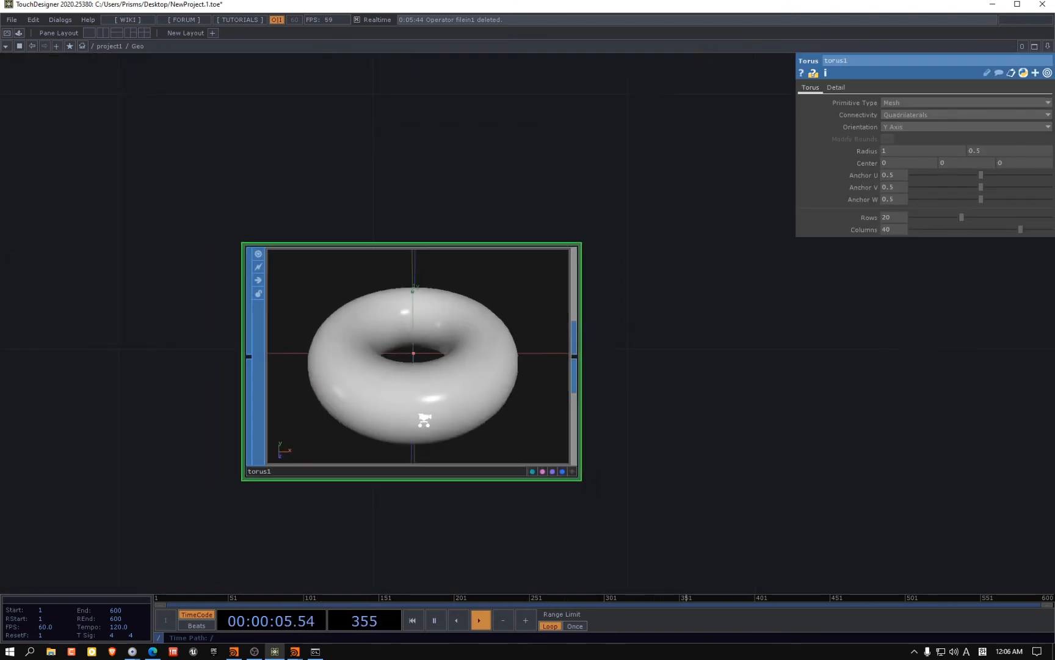
pyautogui.scroll(-5, 435, 419)
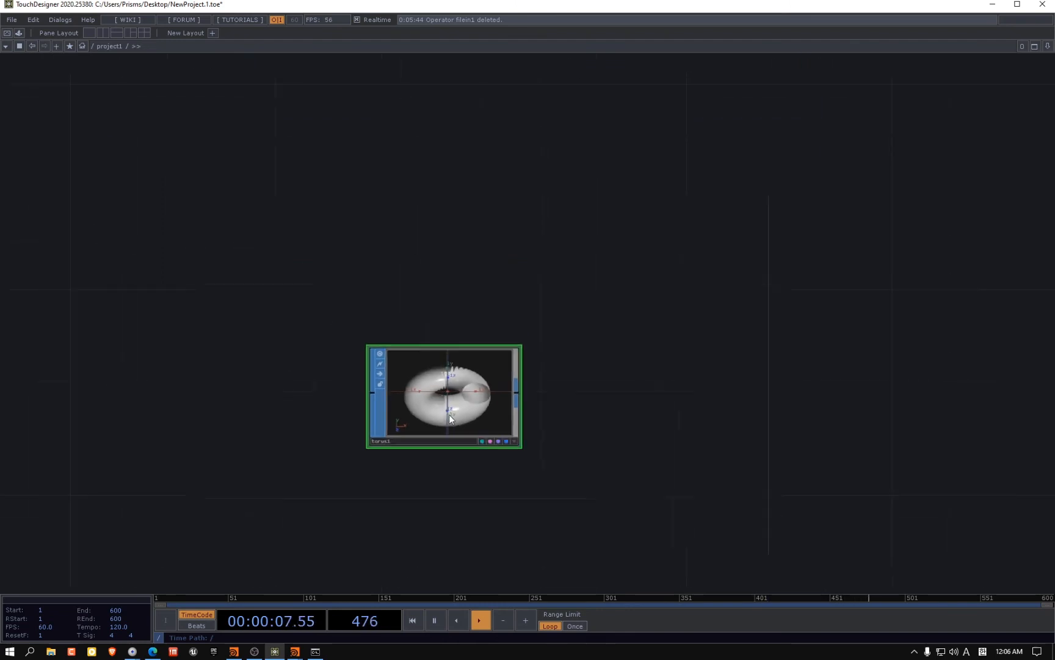
pyautogui.scroll(-5, 555, 392)
pyautogui.moveTo(541, 367); pyautogui.dragTo(378, 358)
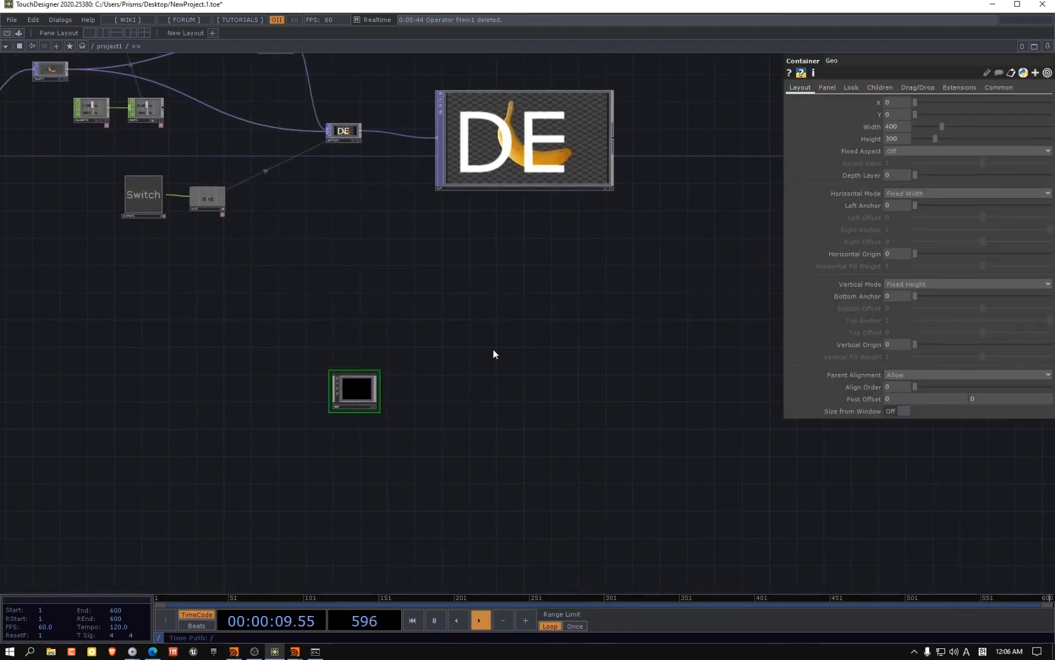
# Reposition the Geo container lower in the project1 network and place a Camera COMP directly below it
pyautogui.moveTo(343, 396); pyautogui.dragTo(269, 423)
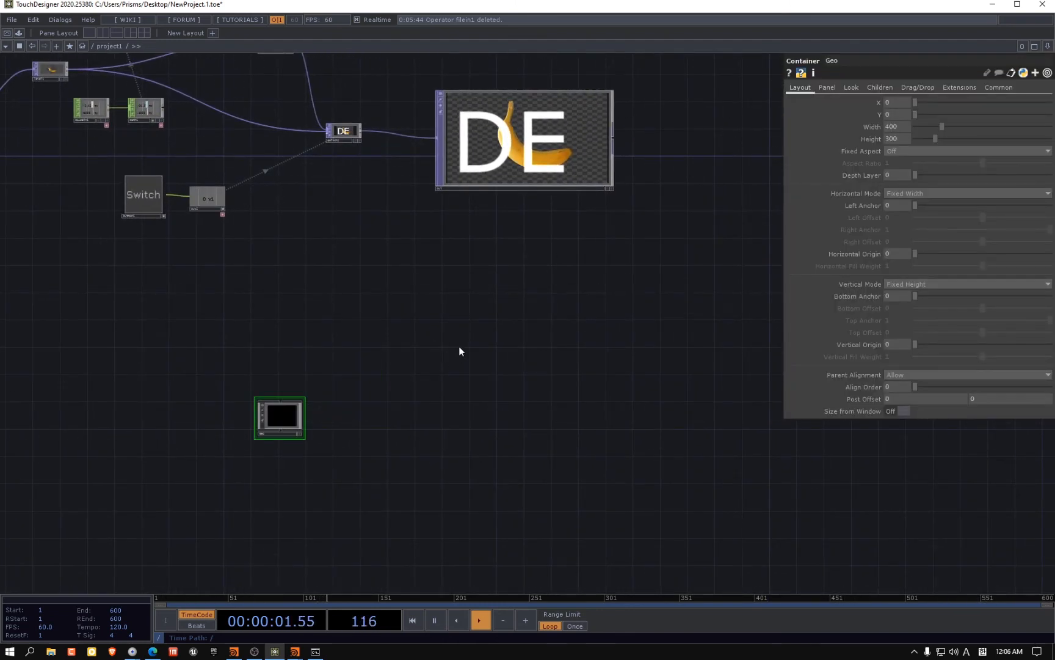
pyautogui.press('Tab')
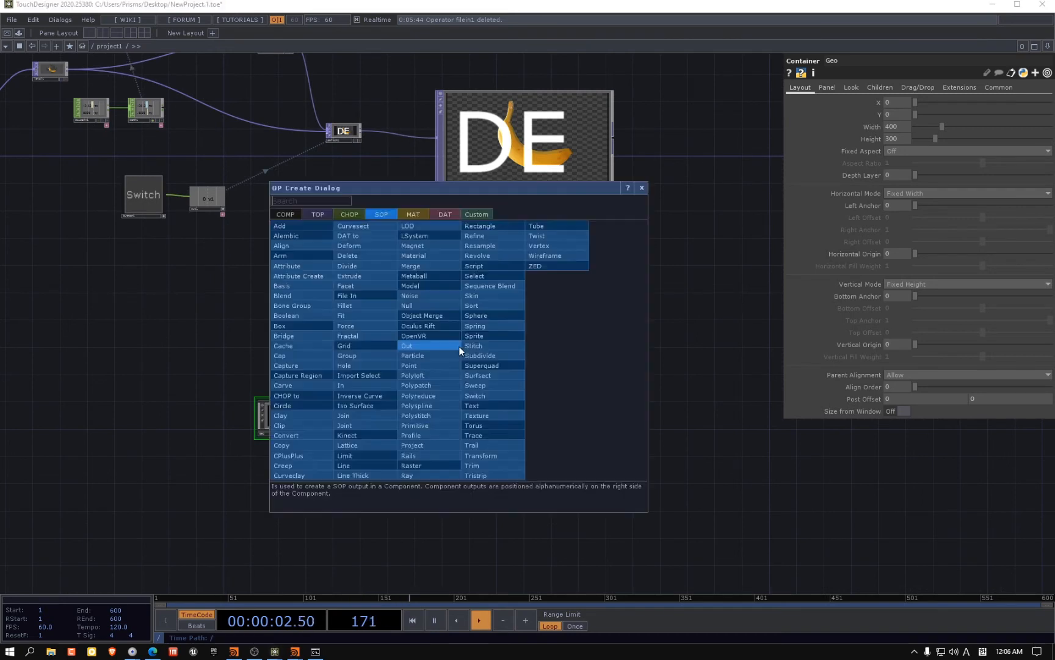
pyautogui.click(282, 214)
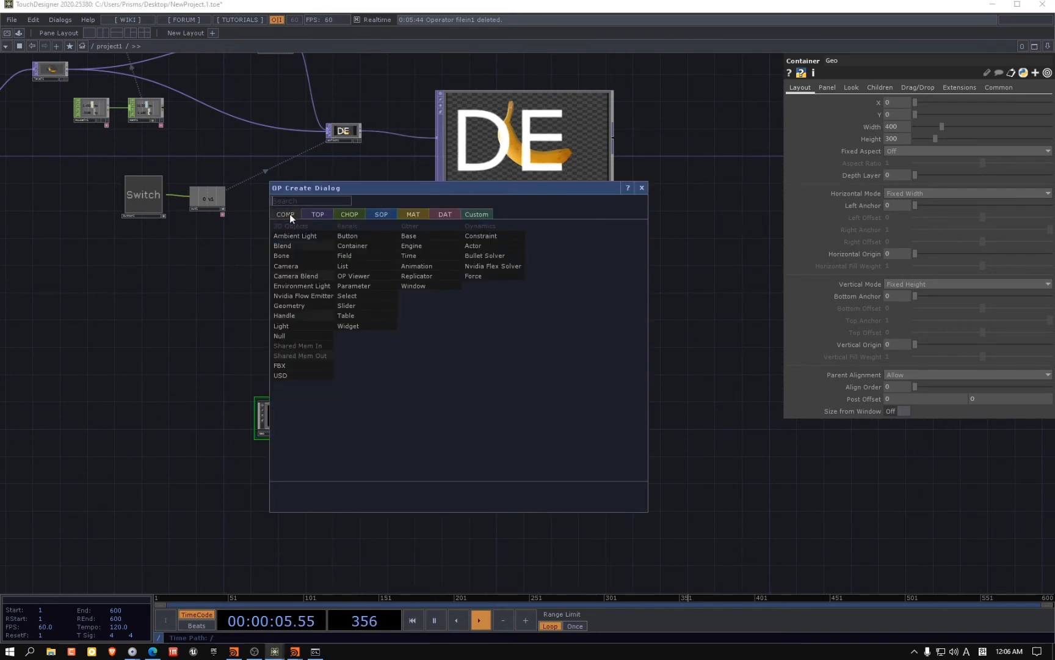
pyautogui.click(308, 265)
pyautogui.click(396, 411)
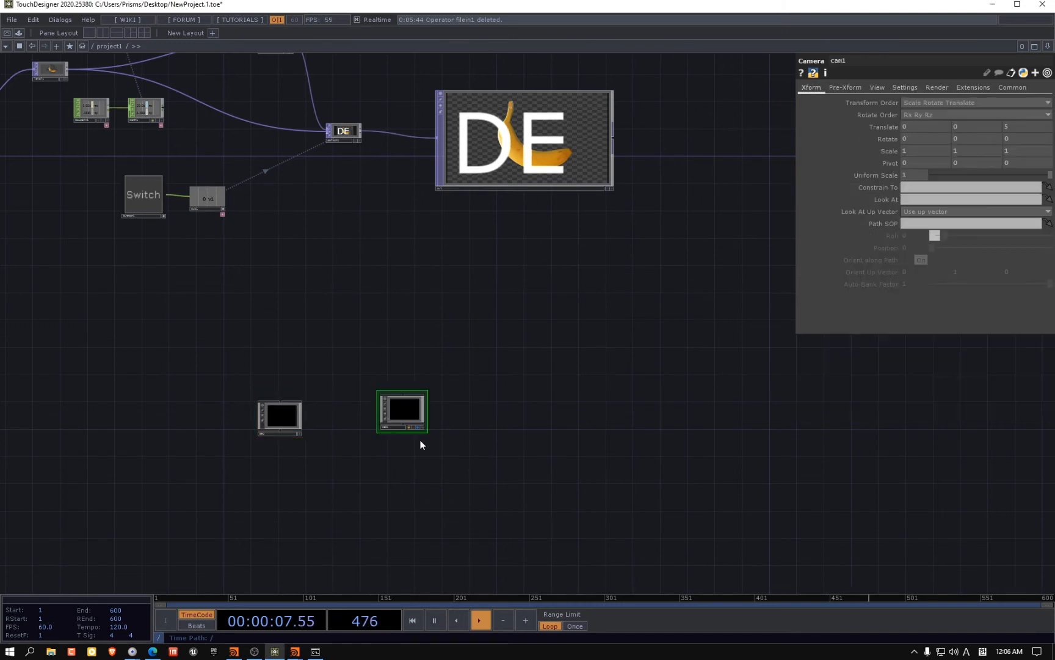
pyautogui.moveTo(394, 419); pyautogui.dragTo(278, 486)
pyautogui.scroll(5, 268, 484)
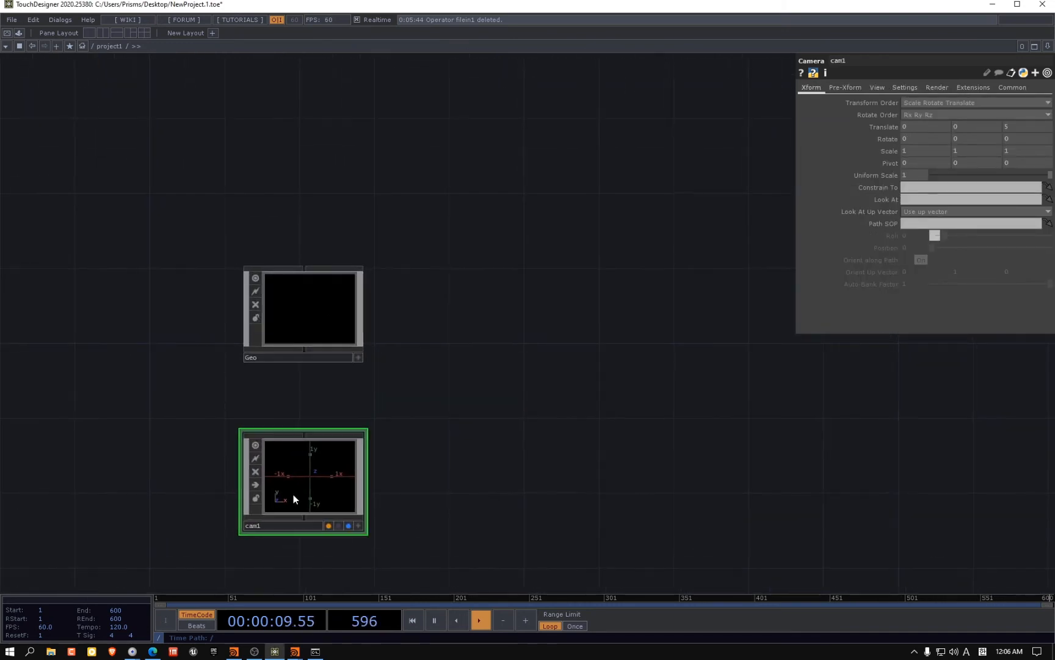
pyautogui.scroll(4, 287, 496)
pyautogui.scroll(-4, 280, 495)
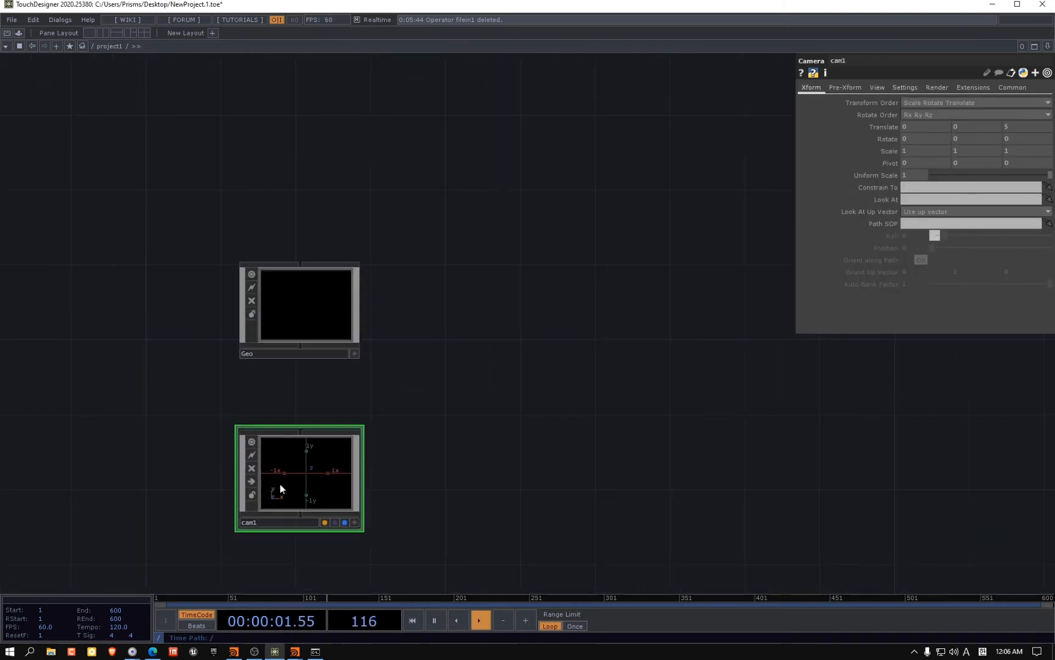
# Move torus1 out of the Geo container into project1 and delete the Geo container
pyautogui.click(352, 355)
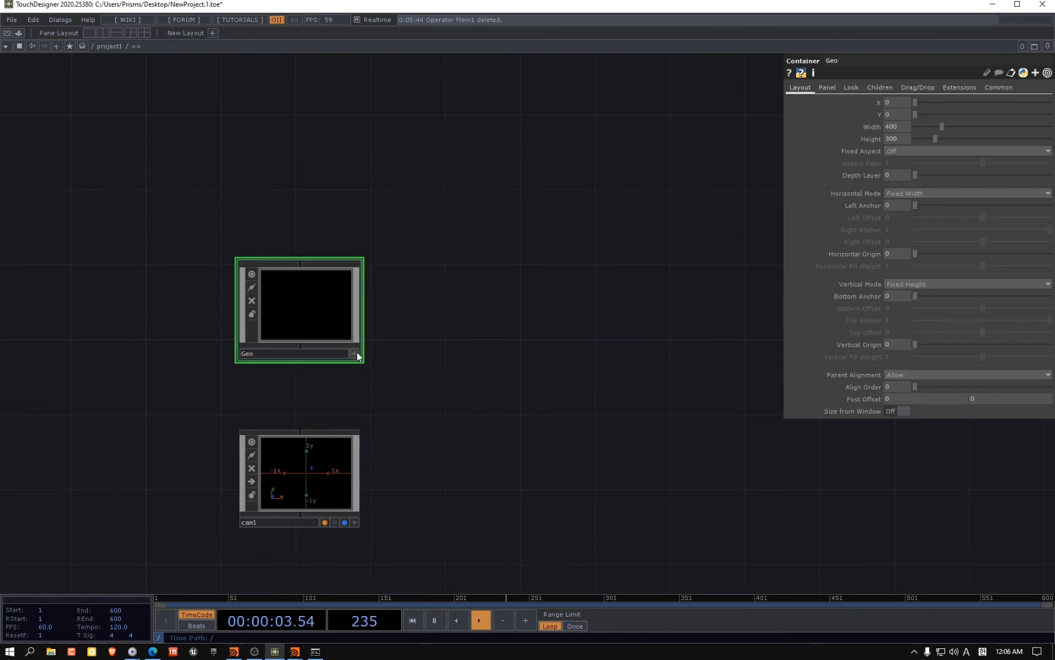
pyautogui.scroll(6, 309, 321)
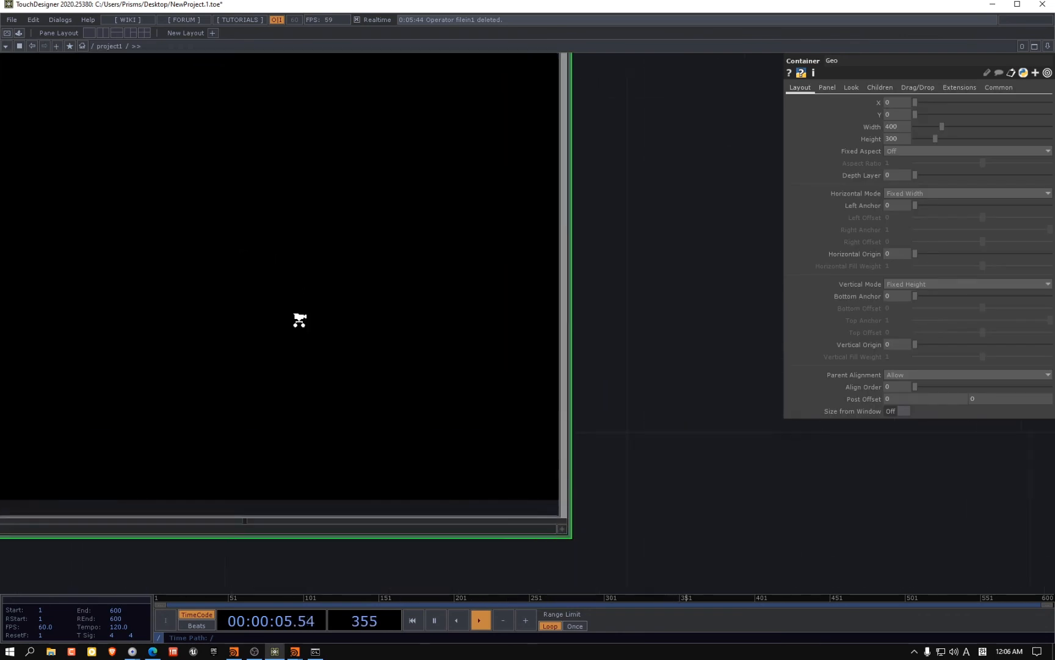
pyautogui.press('Delete')
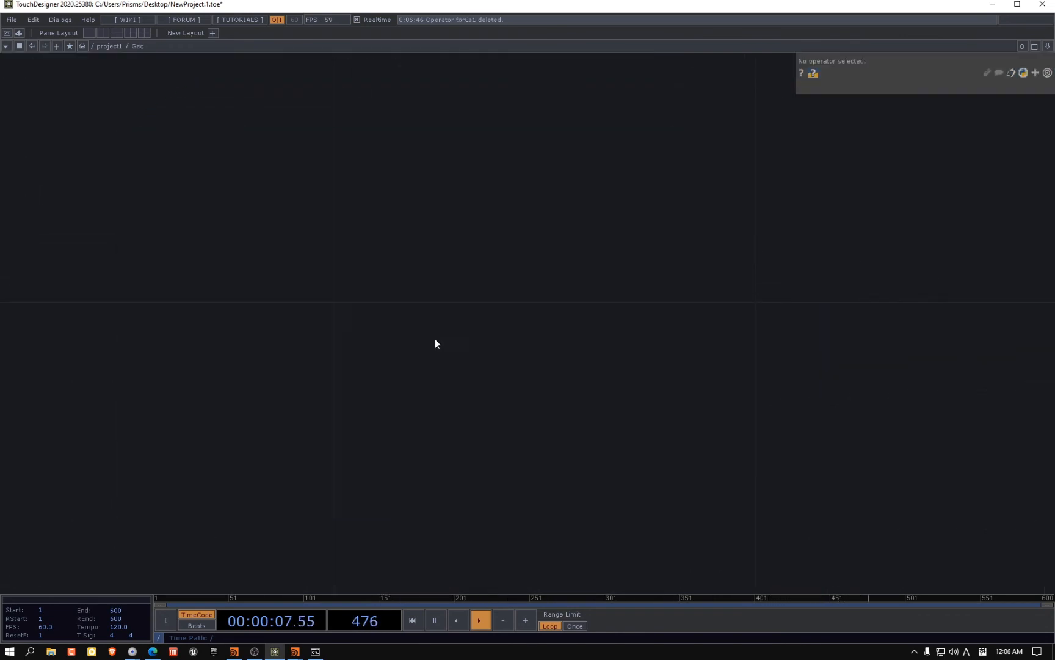
pyautogui.scroll(-6, 458, 346)
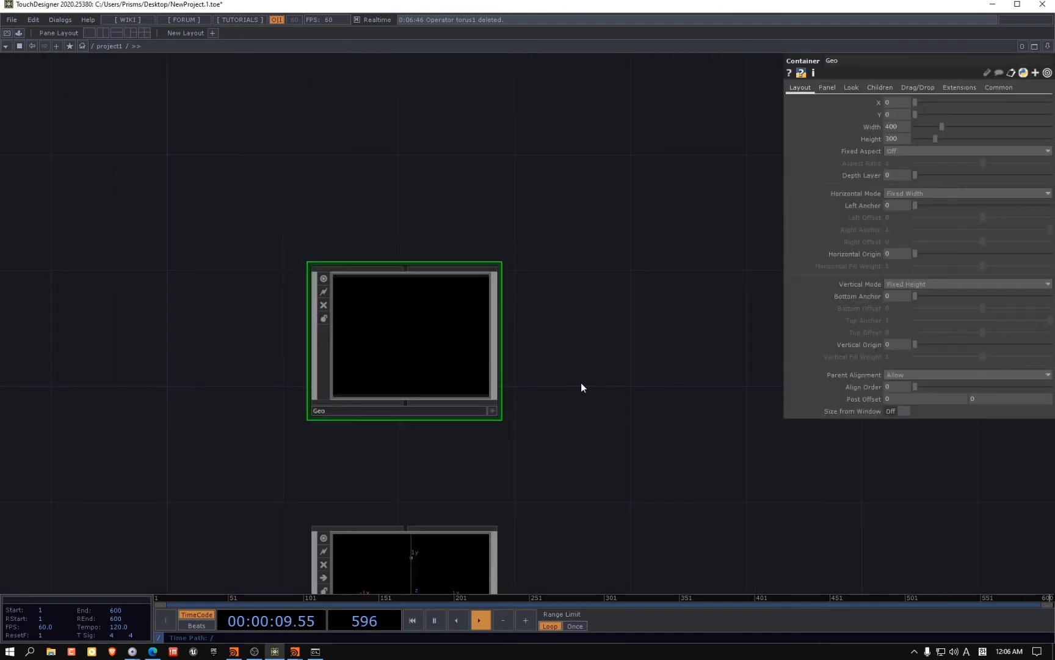
pyautogui.hotkey('ctrl', 'v')
pyautogui.click(436, 363)
pyautogui.press('Delete')
# Arrange torus1 directly above cam1 in the project1 network and bring cam1's viewer into view
pyautogui.moveTo(678, 334); pyautogui.dragTo(419, 361)
pyautogui.moveTo(458, 524); pyautogui.dragTo(407, 370)
pyautogui.moveTo(362, 449); pyautogui.dragTo(392, 388)
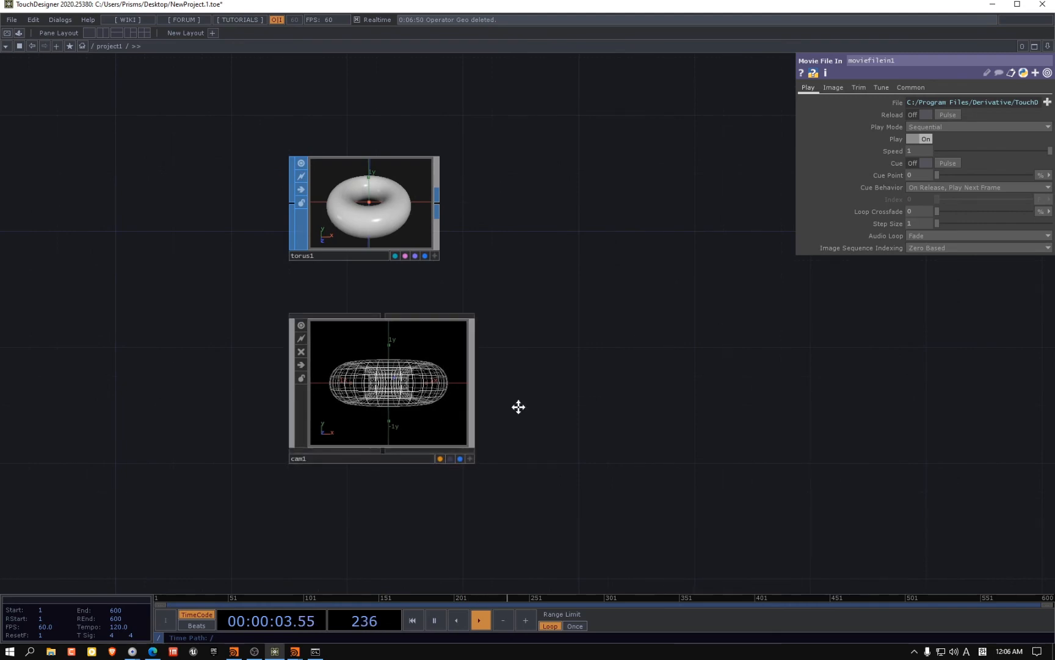
pyautogui.moveTo(519, 407); pyautogui.dragTo(498, 400)
pyautogui.scroll(4, 376, 201)
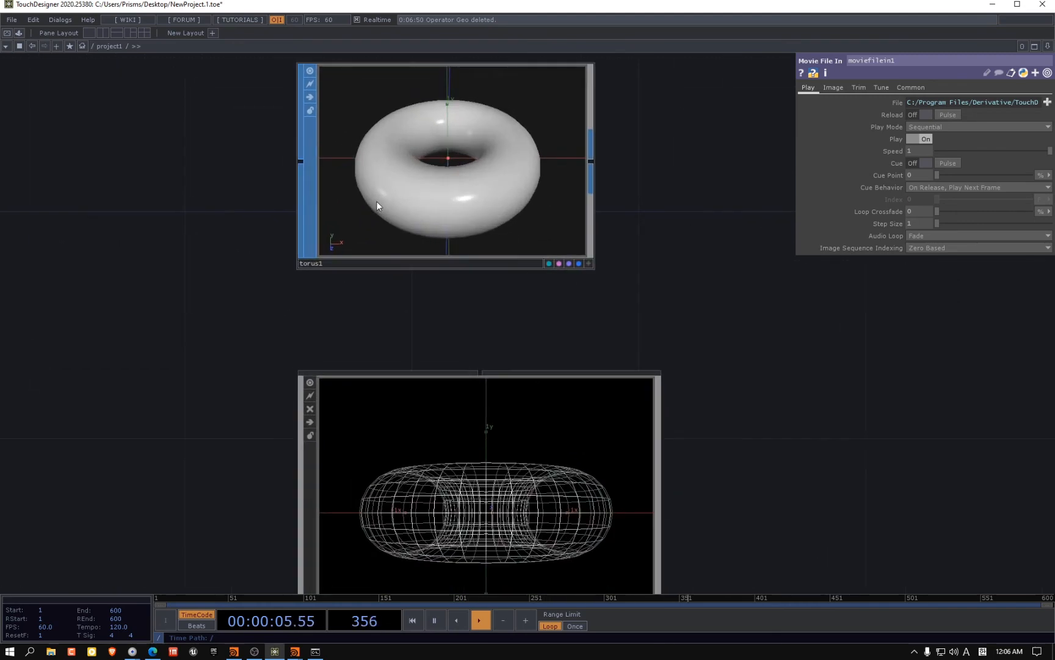
pyautogui.moveTo(563, 281); pyautogui.dragTo(451, 190)
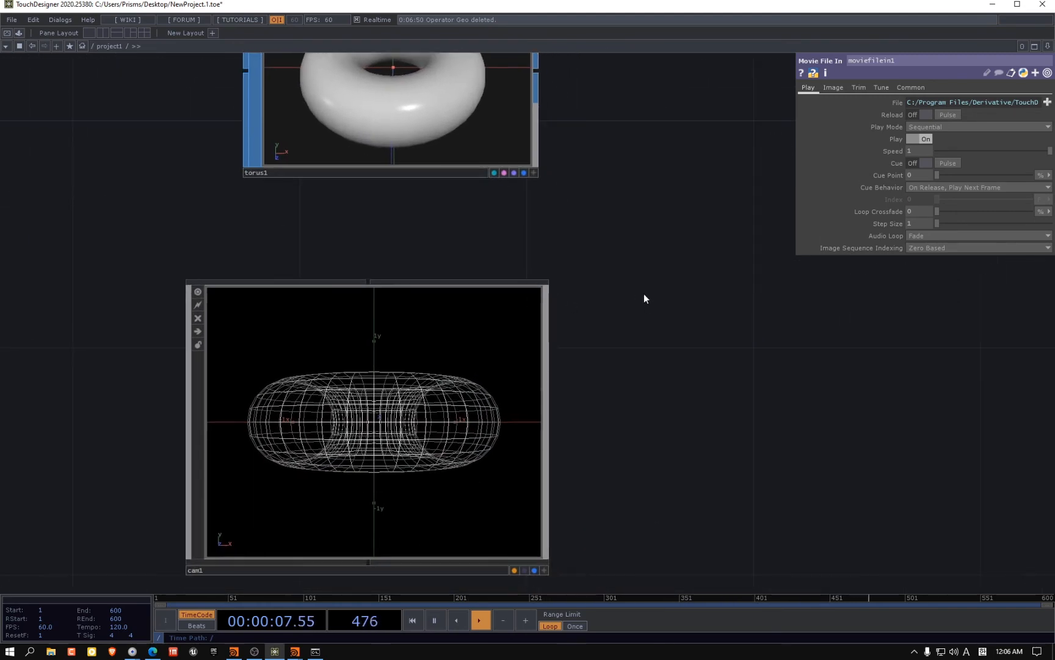
pyautogui.moveTo(661, 470); pyautogui.dragTo(719, 424)
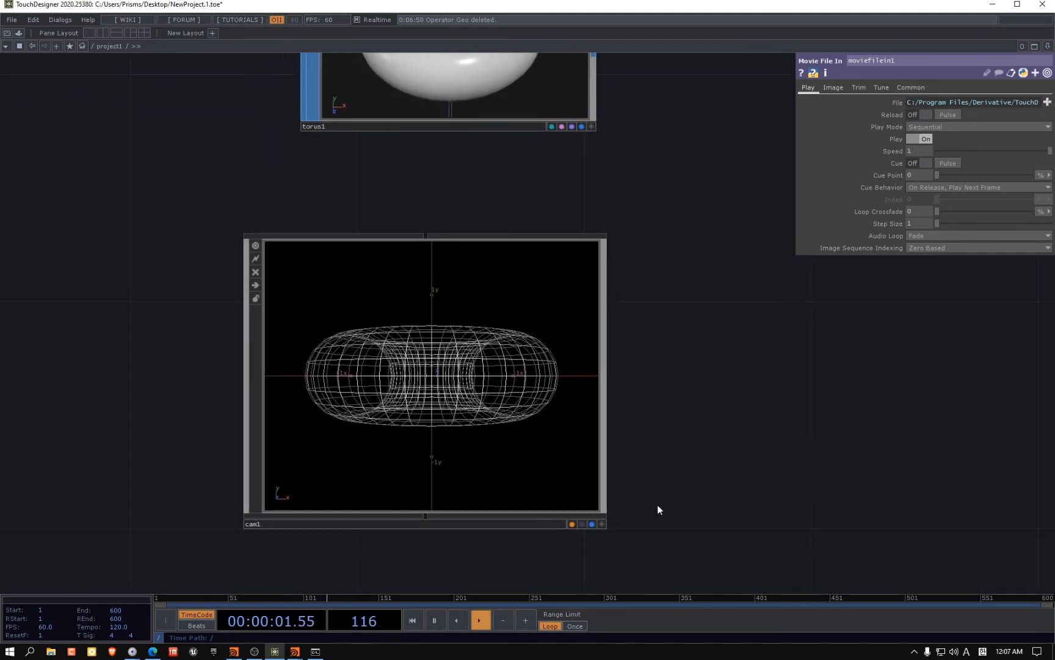
# Make cam1's viewer active and orbit, pan and zoom around the wireframe torus
pyautogui.click(602, 524)
pyautogui.moveTo(513, 387); pyautogui.dragTo(492, 407)
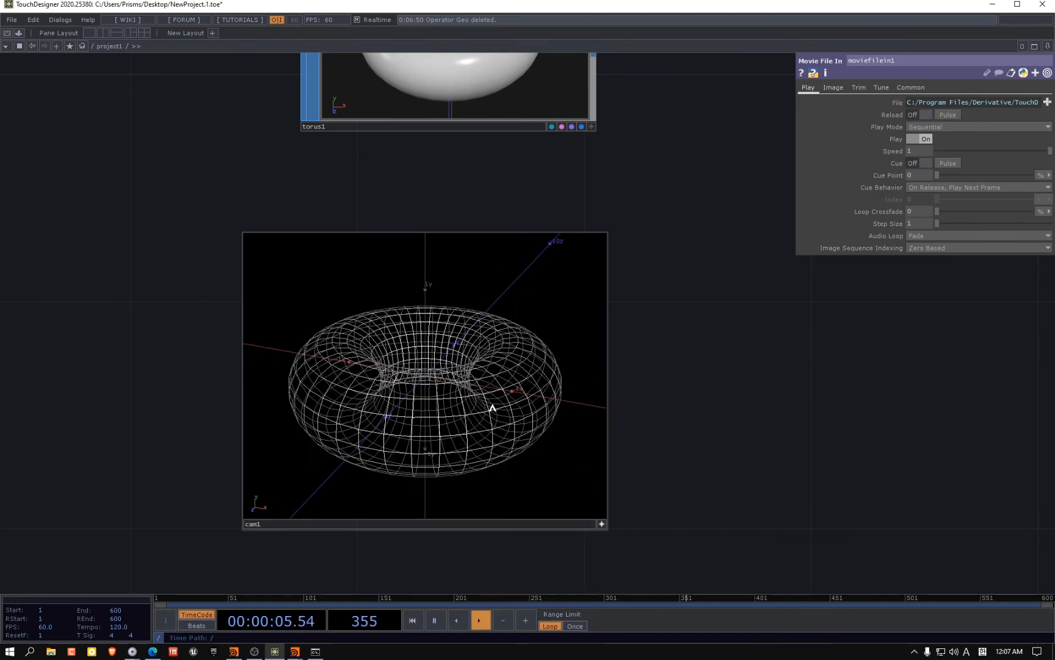
pyautogui.moveTo(498, 397)
pyautogui.mouseDown(button='right')
pyautogui.moveTo(469, 403)
pyautogui.moveTo(490, 384)
pyautogui.mouseUp(button='right')
pyautogui.moveTo(491, 384); pyautogui.dragTo(463, 459, button='middle')
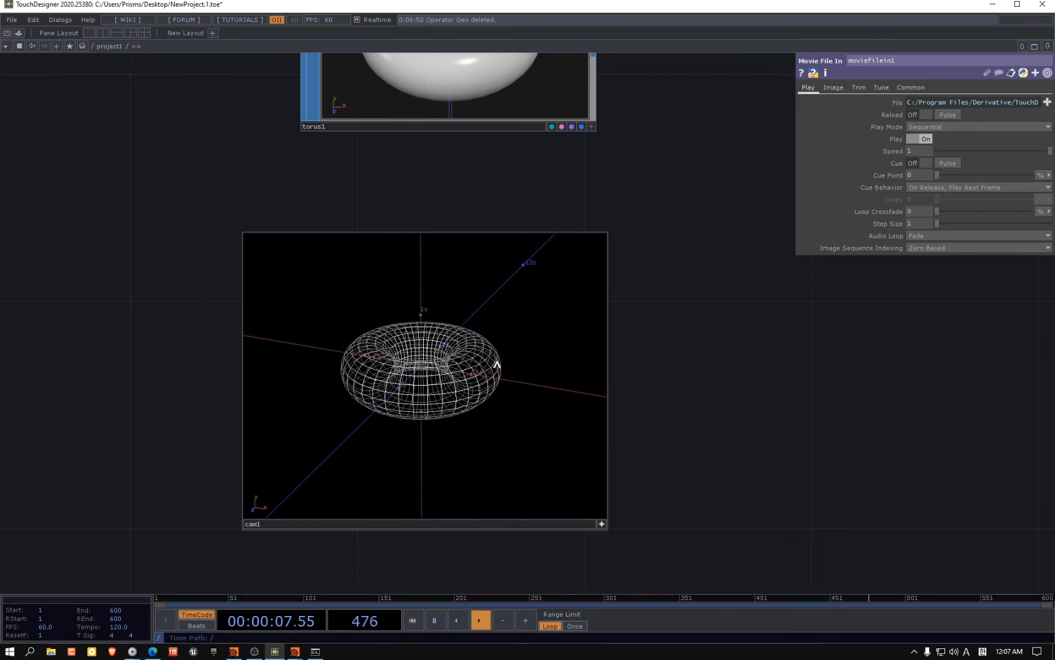
pyautogui.moveTo(504, 370); pyautogui.dragTo(497, 420, button='middle')
pyautogui.moveTo(489, 351)
pyautogui.mouseDown(button='right')
pyautogui.moveTo(471, 370)
pyautogui.moveTo(490, 354)
pyautogui.mouseUp(button='right')
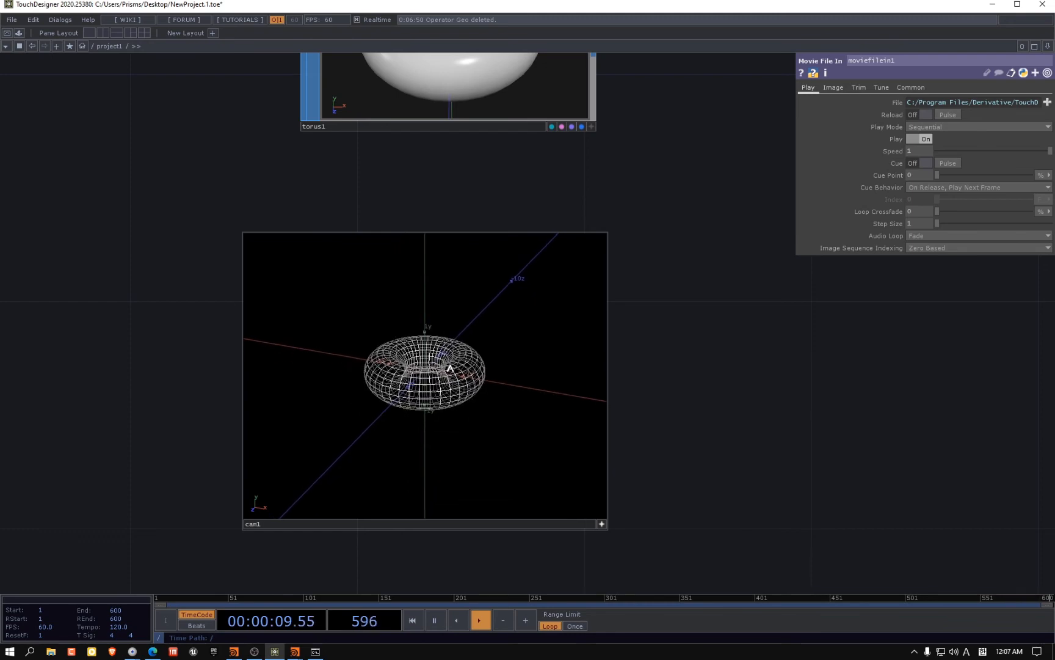
pyautogui.moveTo(450, 368); pyautogui.dragTo(451, 302, button='middle')
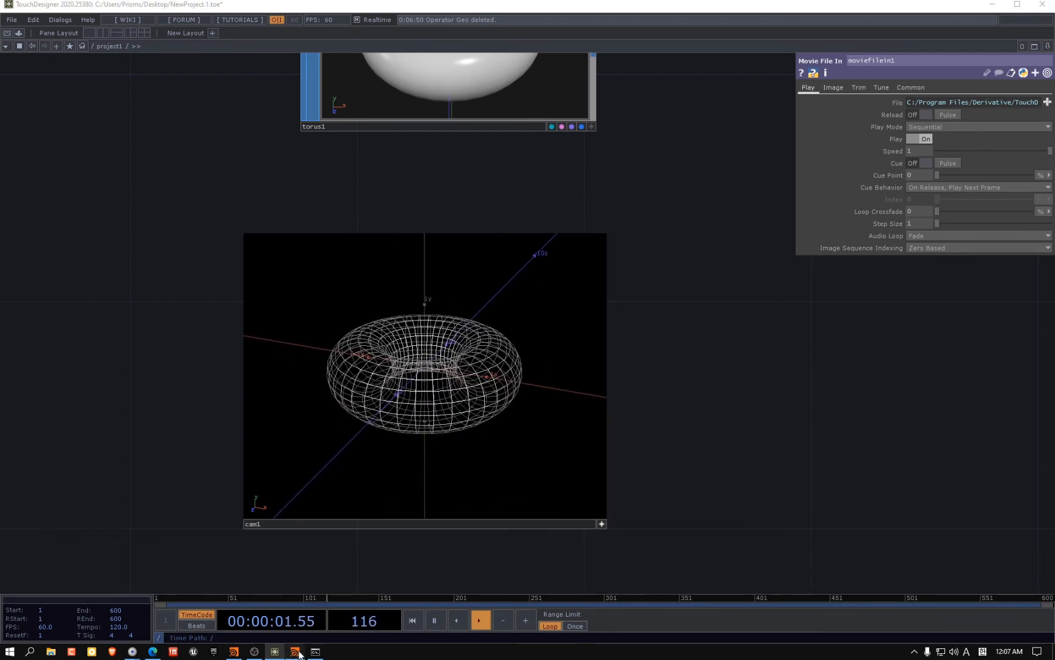
# Switch to Houdini, go up to the obj level, check the Render View, and return to the Scene View
pyautogui.moveTo(295, 651)
pyautogui.click(231, 614)
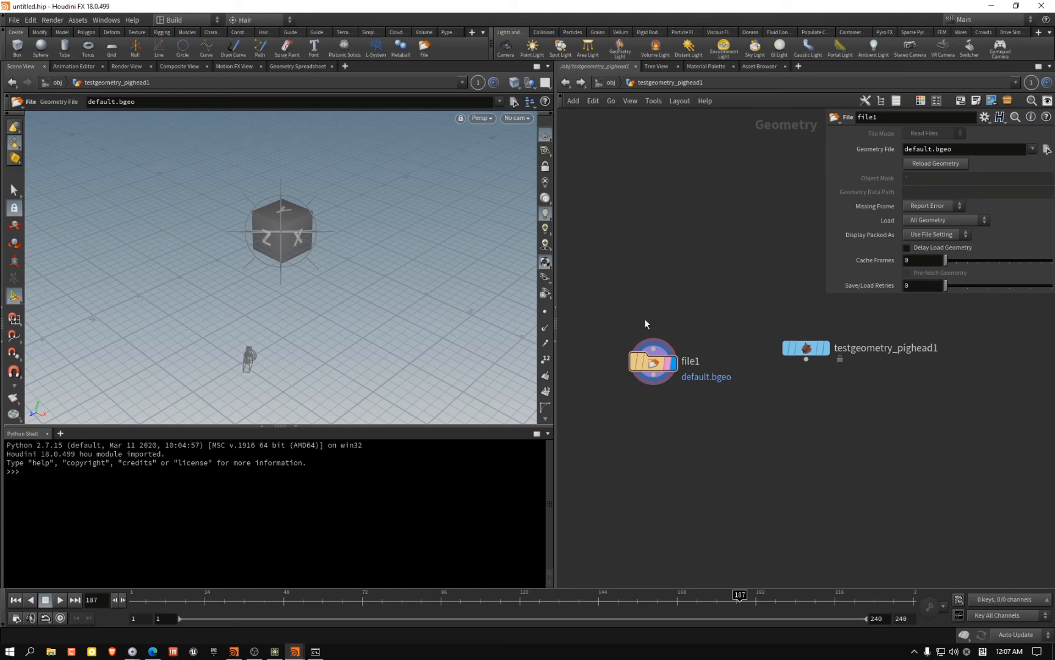
pyautogui.scroll(-3, 636, 252)
pyautogui.scroll(4, 607, 211)
pyautogui.click(608, 83)
pyautogui.click(662, 270)
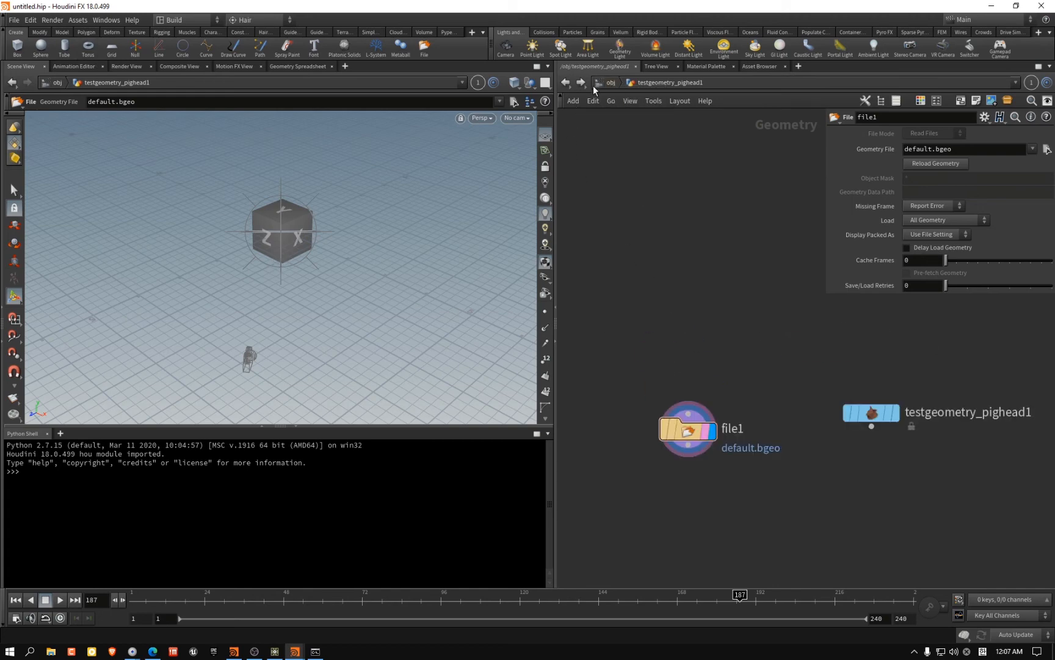
pyautogui.click(602, 83)
pyautogui.click(125, 67)
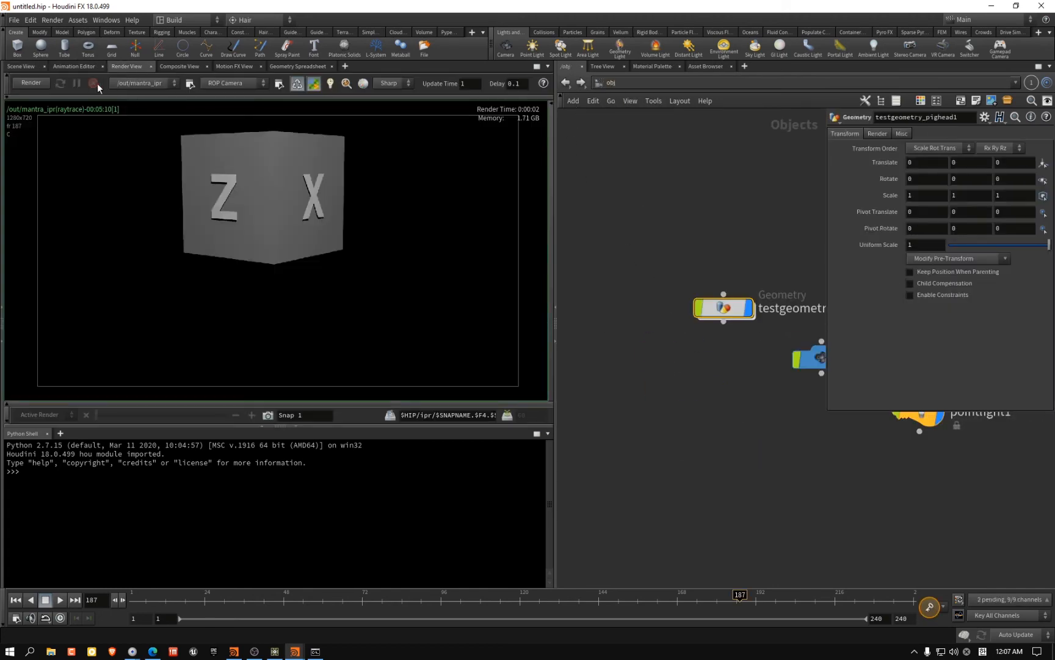
pyautogui.click(21, 66)
pyautogui.press('Escape')
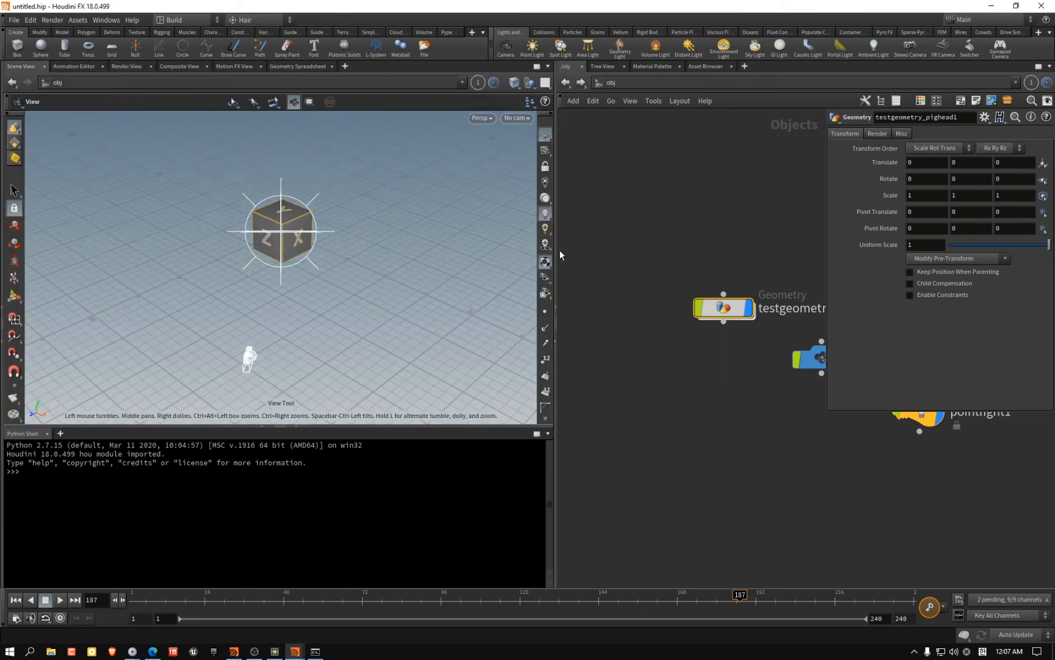
# Turn off the display flag of testgeometry_pighead1 in the obj network
pyautogui.scroll(-4, 726, 423)
pyautogui.moveTo(694, 441); pyautogui.dragTo(825, 364)
pyautogui.scroll(3, 734, 386)
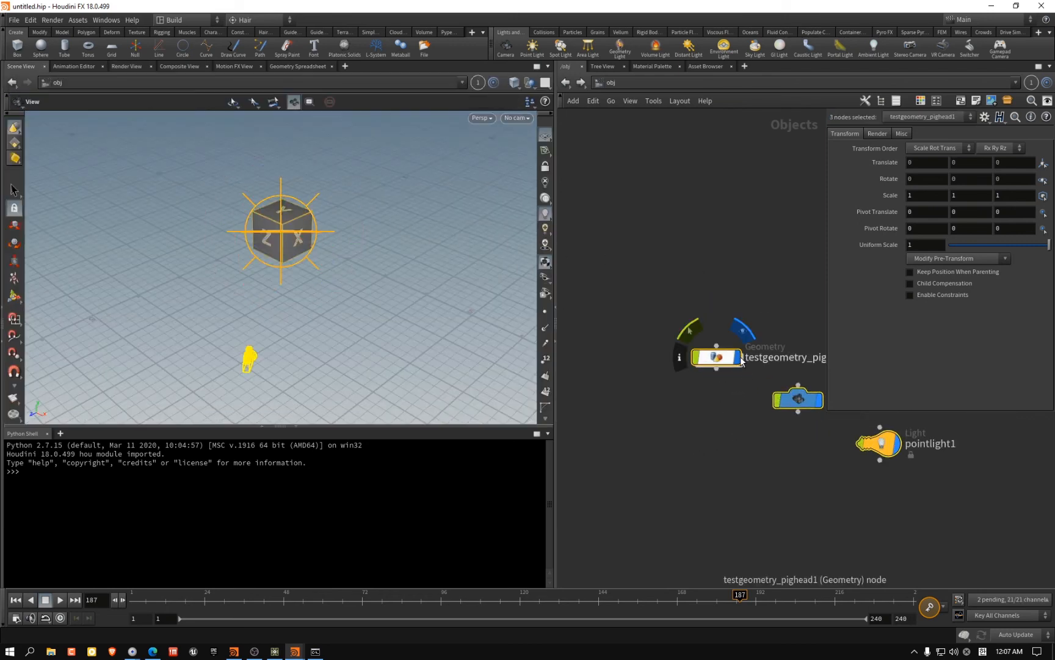
pyautogui.click(737, 356)
# Create a torus object at the origin of the Houdini scene
pyautogui.click(627, 455)
pyautogui.keyDown('ctrl'); pyautogui.click(88, 48); pyautogui.keyUp('ctrl')
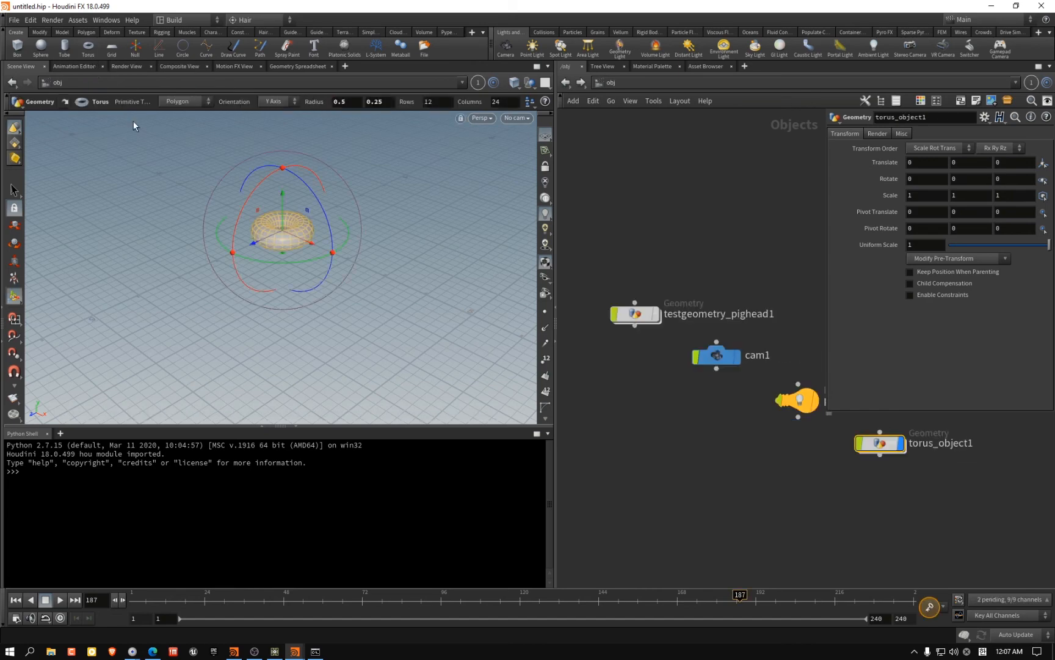
pyautogui.press('Escape')
# Look through cam1 in the Houdini scene view, lock the camera to the view and orbit around the torus
pyautogui.click(516, 118)
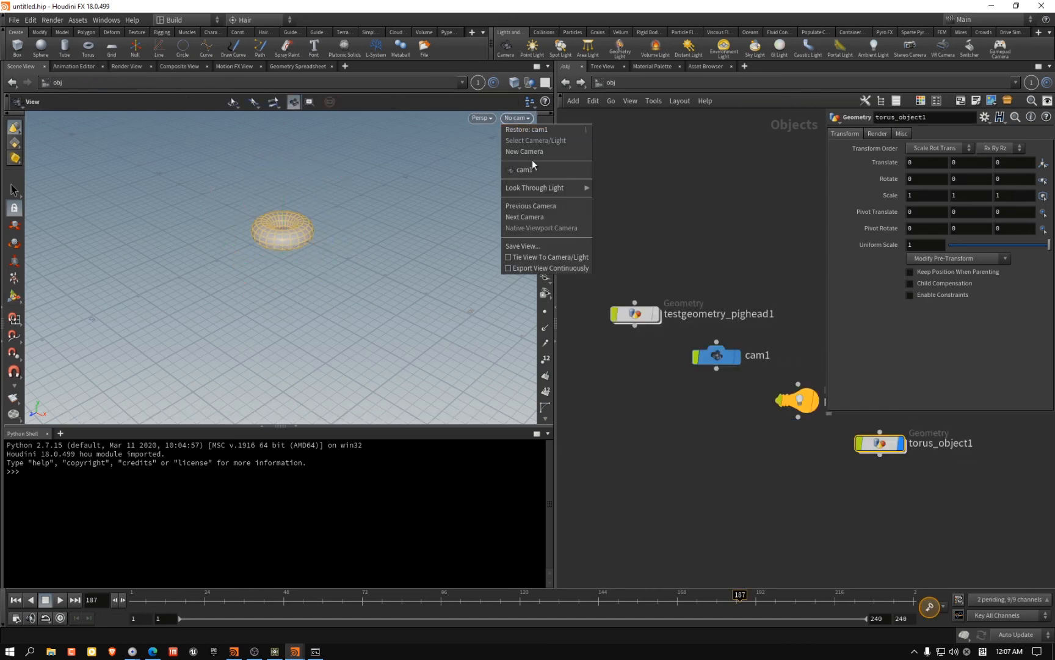
pyautogui.click(520, 131)
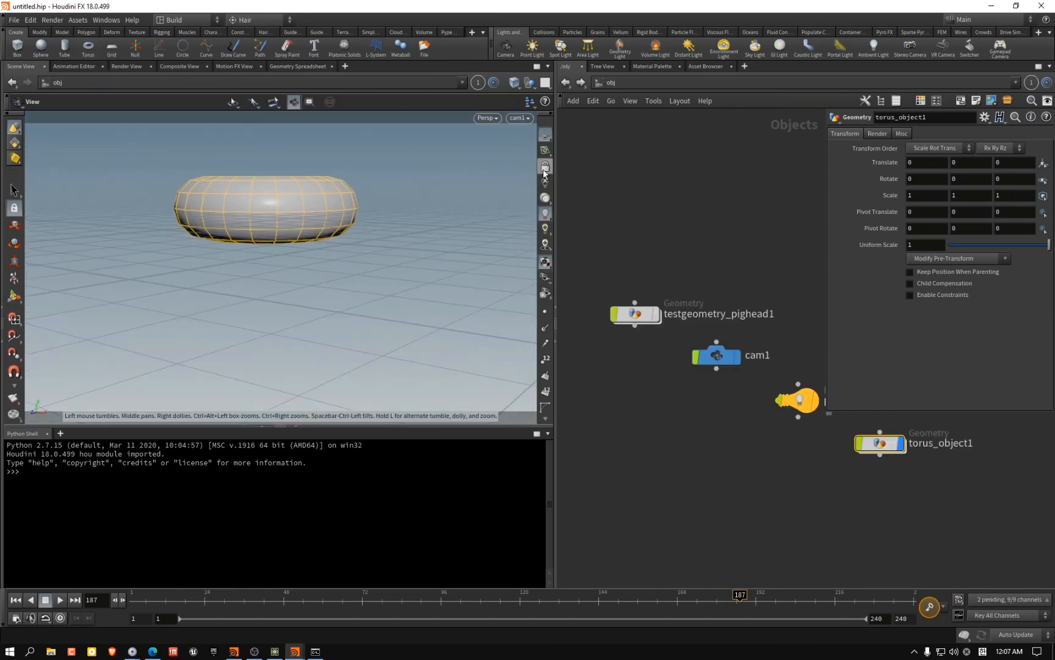
pyautogui.click(545, 171)
pyautogui.moveTo(330, 250); pyautogui.dragTo(298, 252)
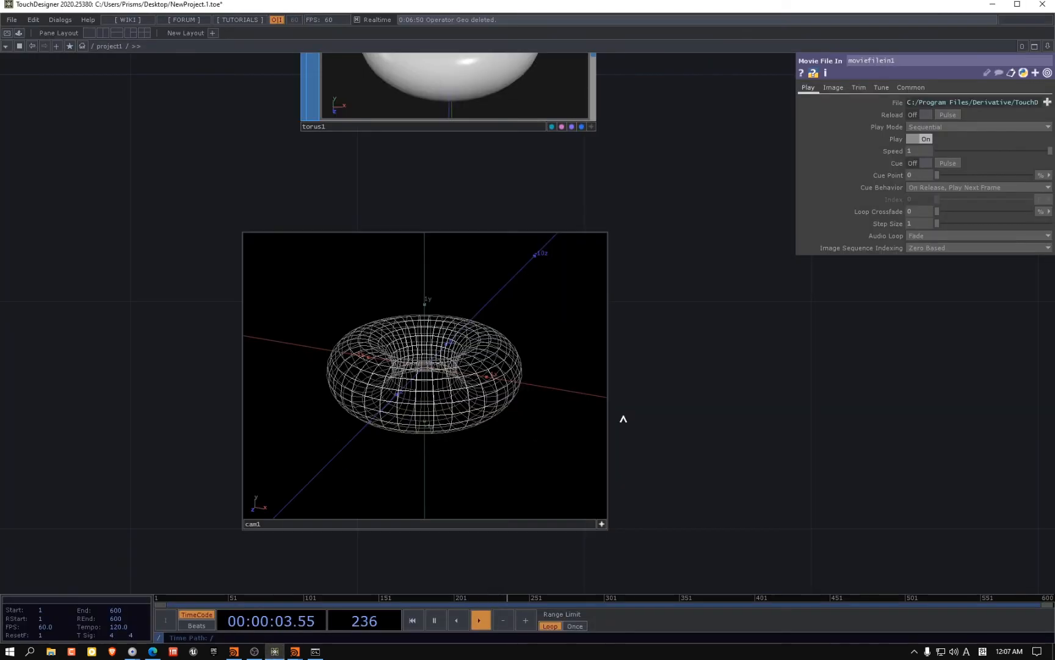
# Switch to TouchDesigner and deactivate cam1's viewer in the project1 network
pyautogui.click(601, 523)
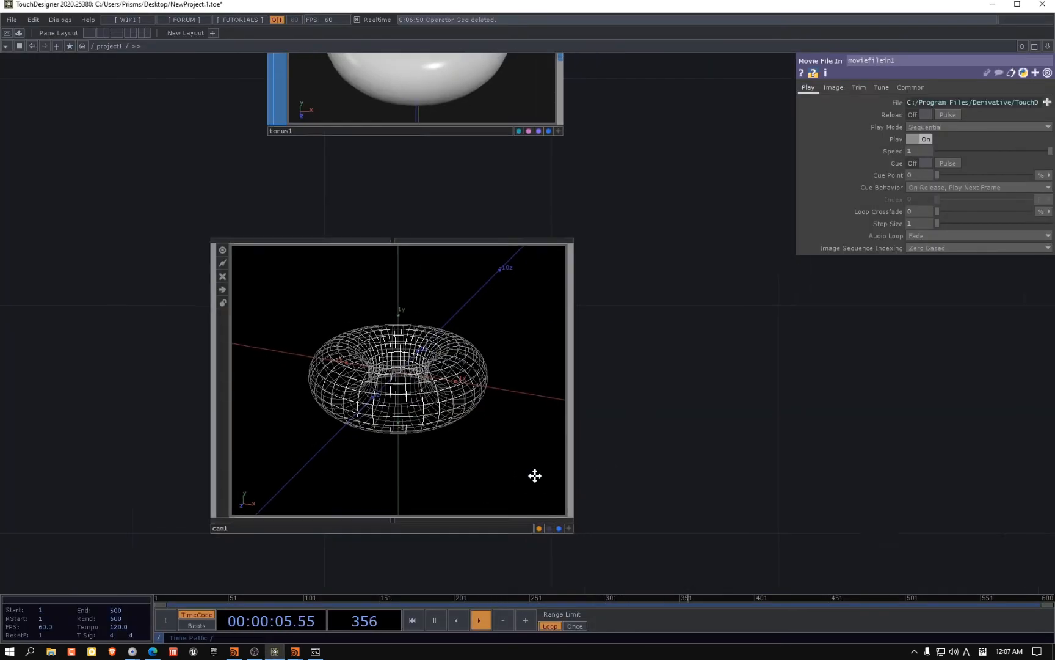
pyautogui.scroll(-5, 520, 454)
pyautogui.moveTo(662, 359); pyautogui.dragTo(542, 395)
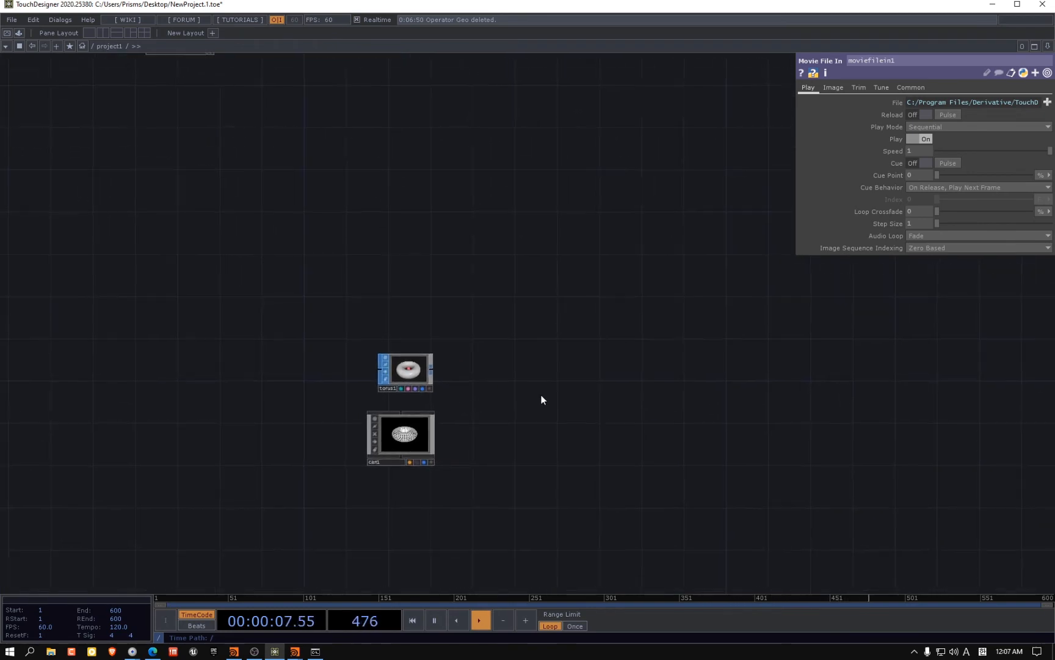
pyautogui.scroll(-6, 540, 396)
pyautogui.scroll(4, 535, 412)
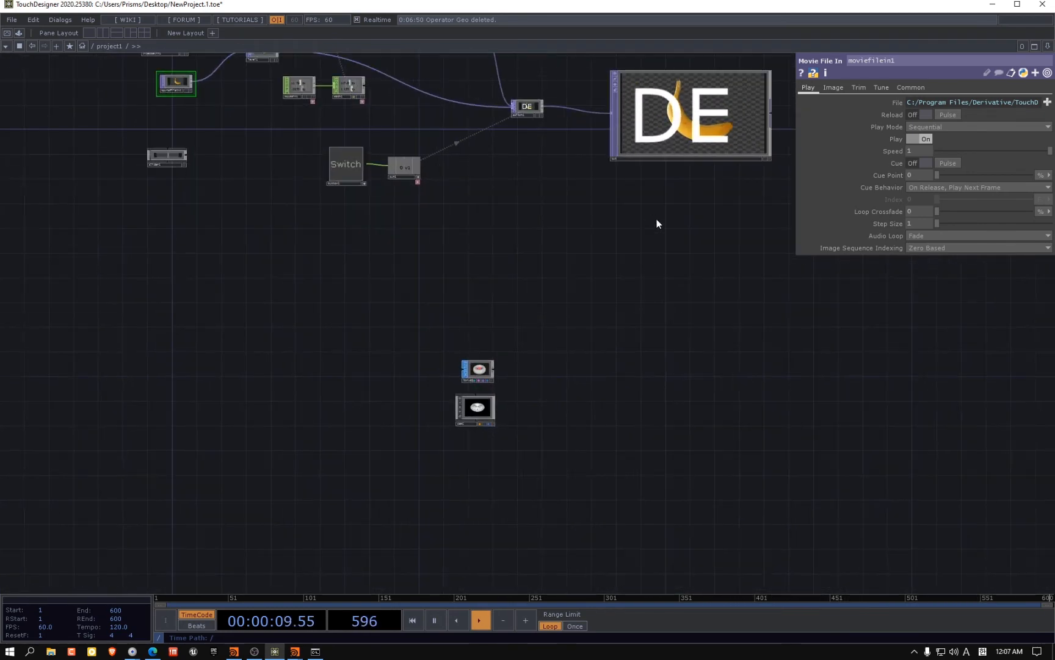
pyautogui.scroll(3, 498, 403)
pyautogui.moveTo(548, 425); pyautogui.dragTo(411, 335)
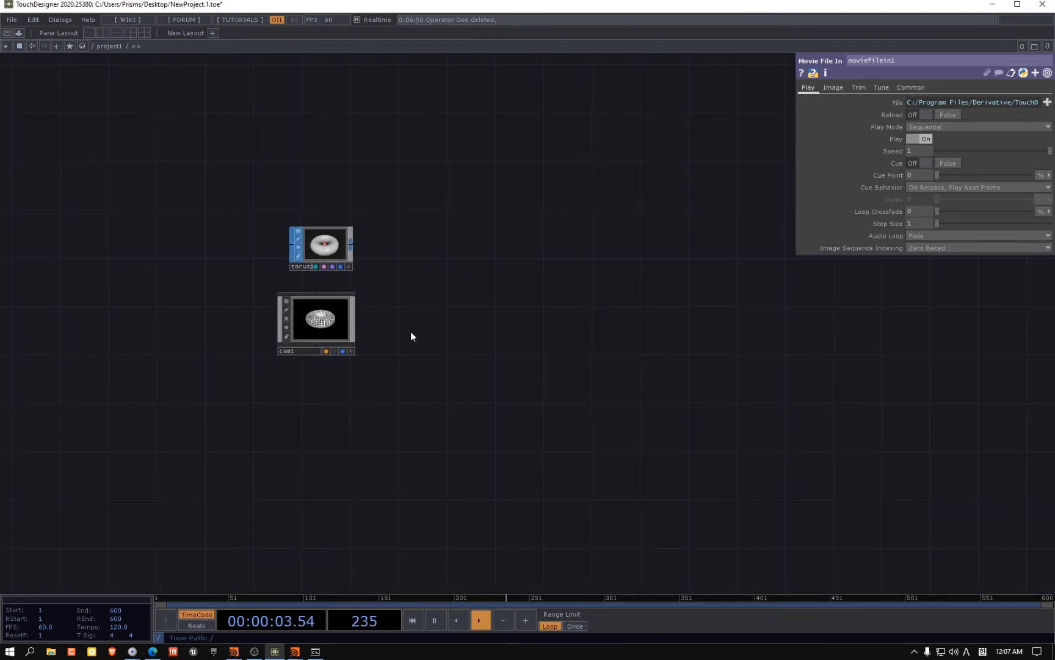
# Add a Render TOP beside torus1 and cam1 and inspect its rendered image
pyautogui.press('Tab')
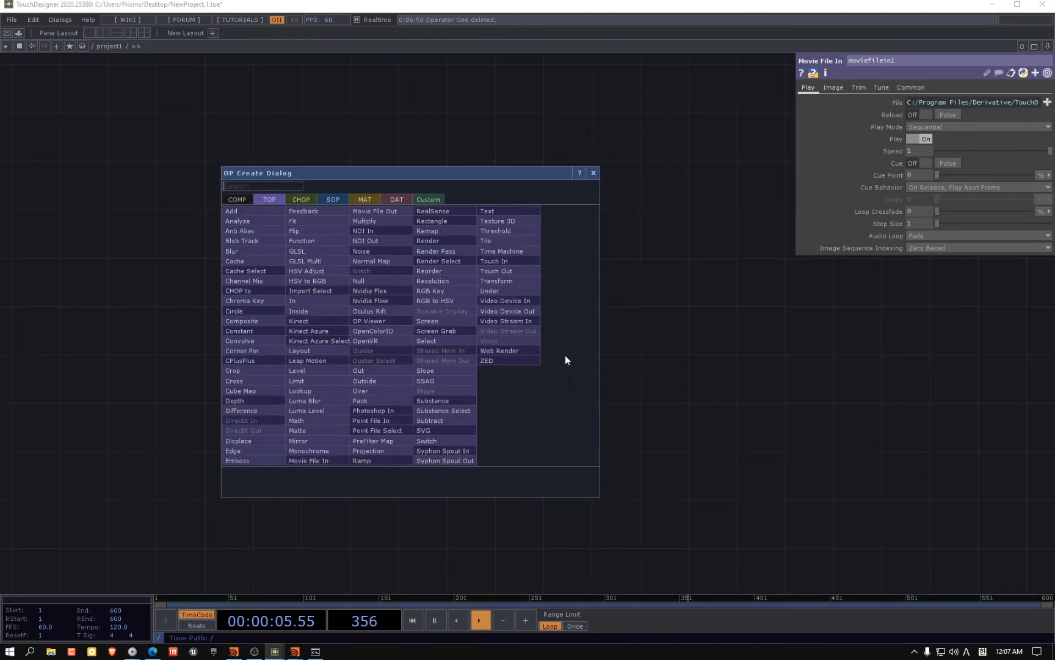
pyautogui.click(590, 172)
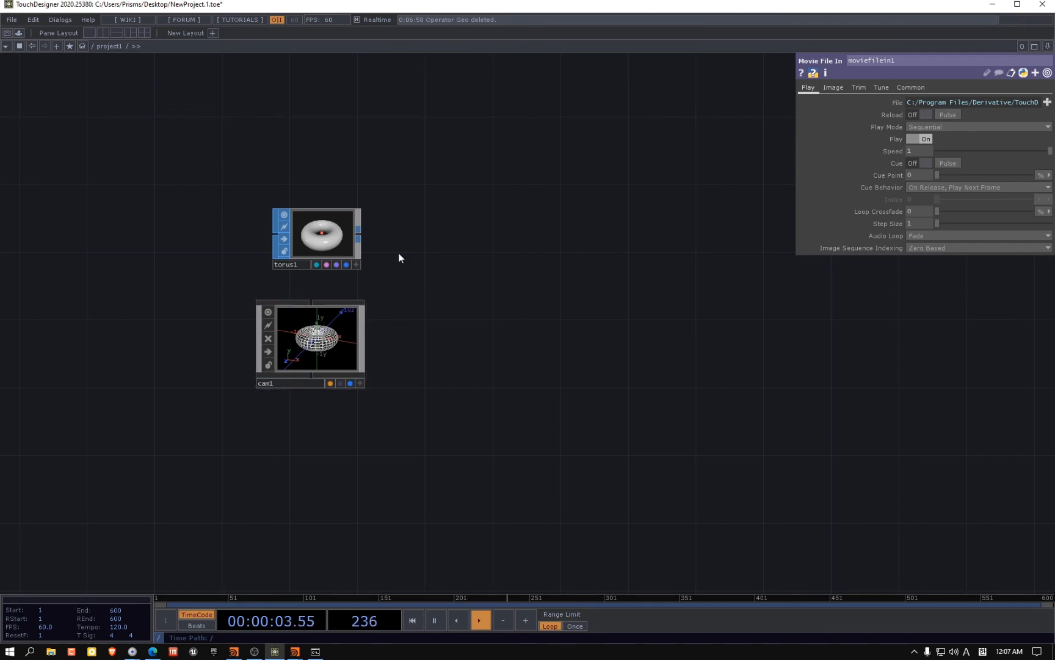
pyautogui.press('Tab')
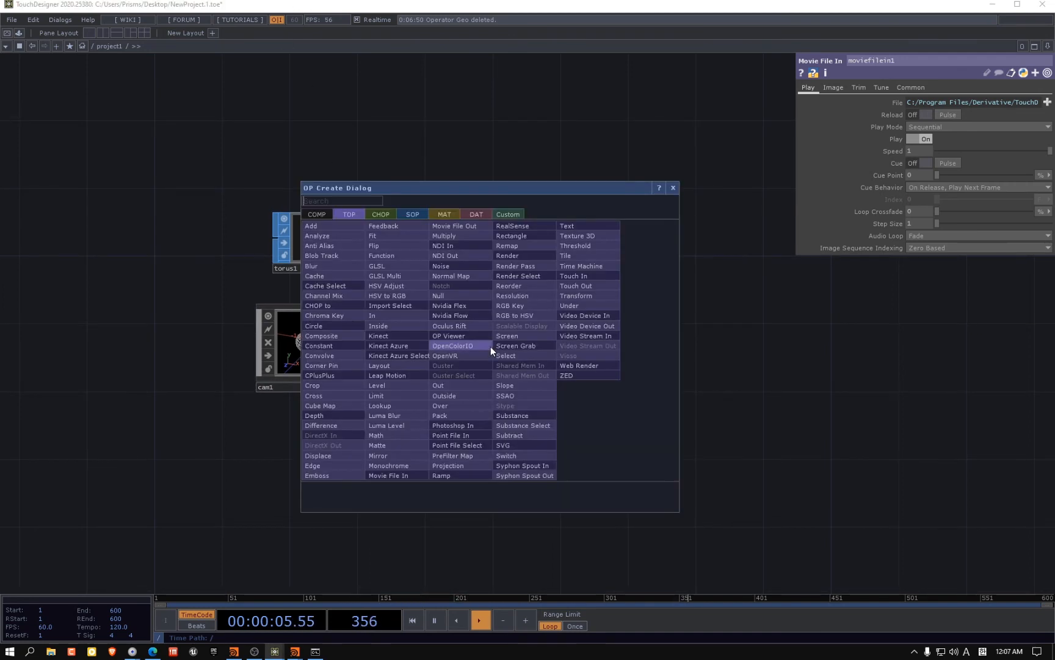
pyautogui.click(319, 214)
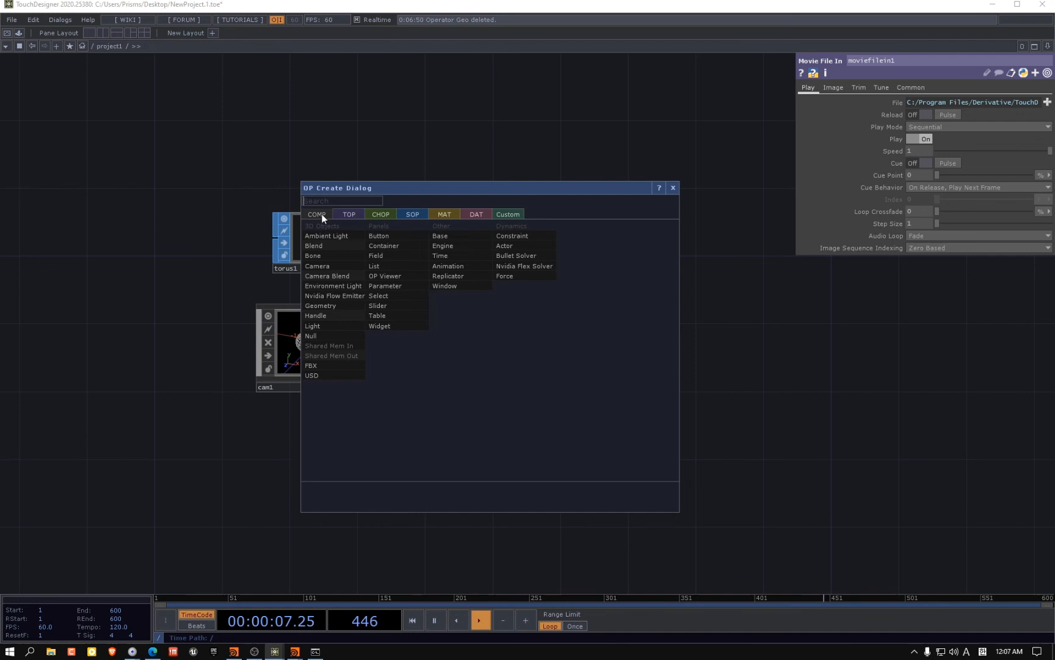
pyautogui.click(356, 215)
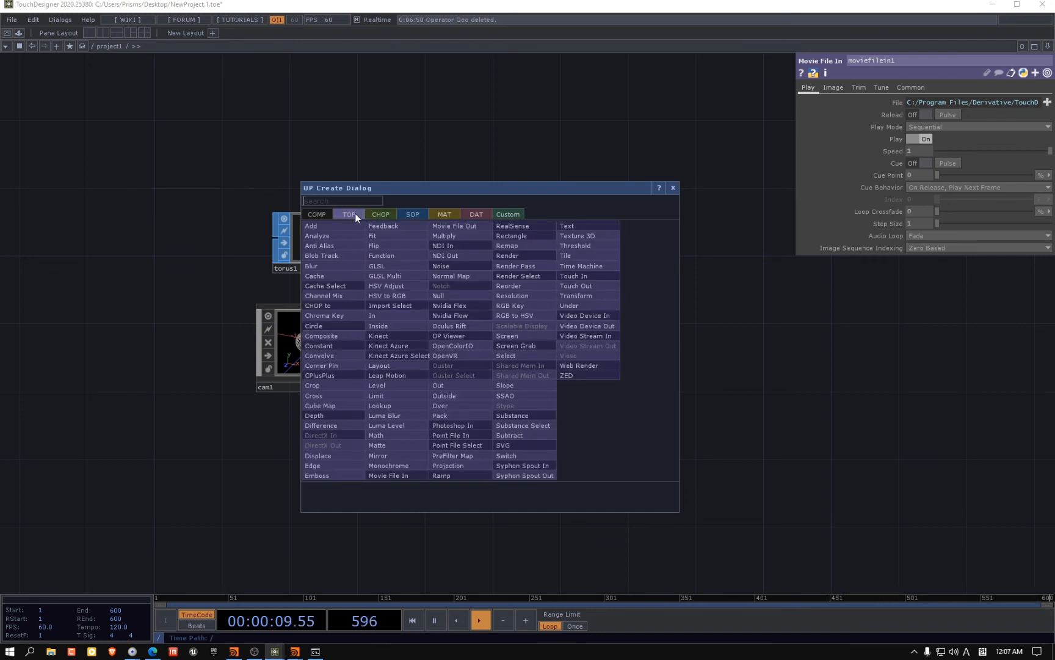
pyautogui.write('re')
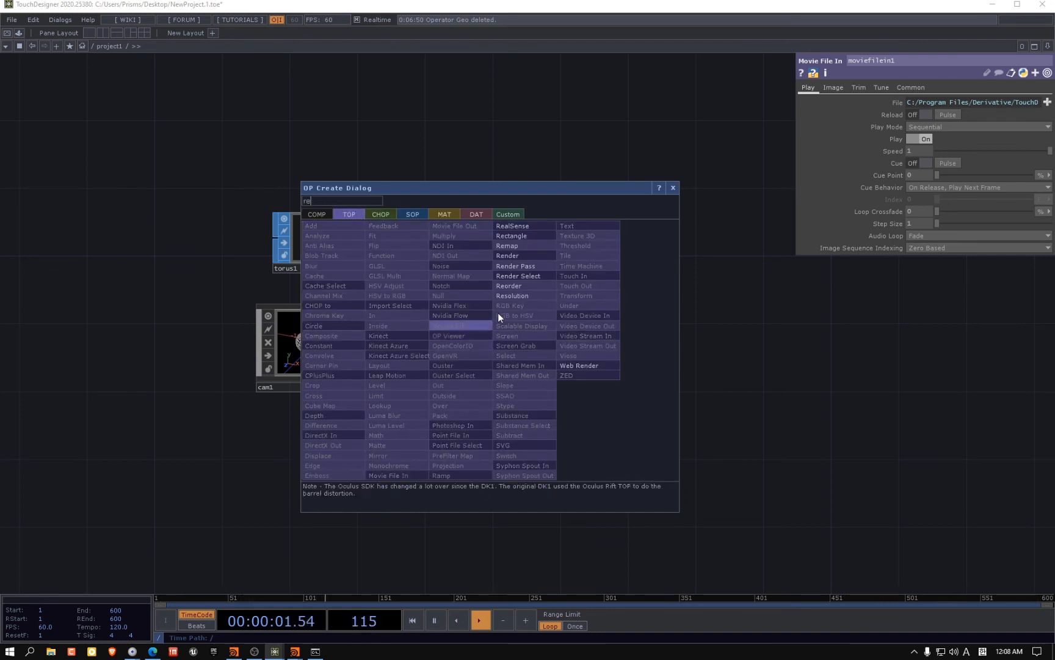
pyautogui.click(528, 255)
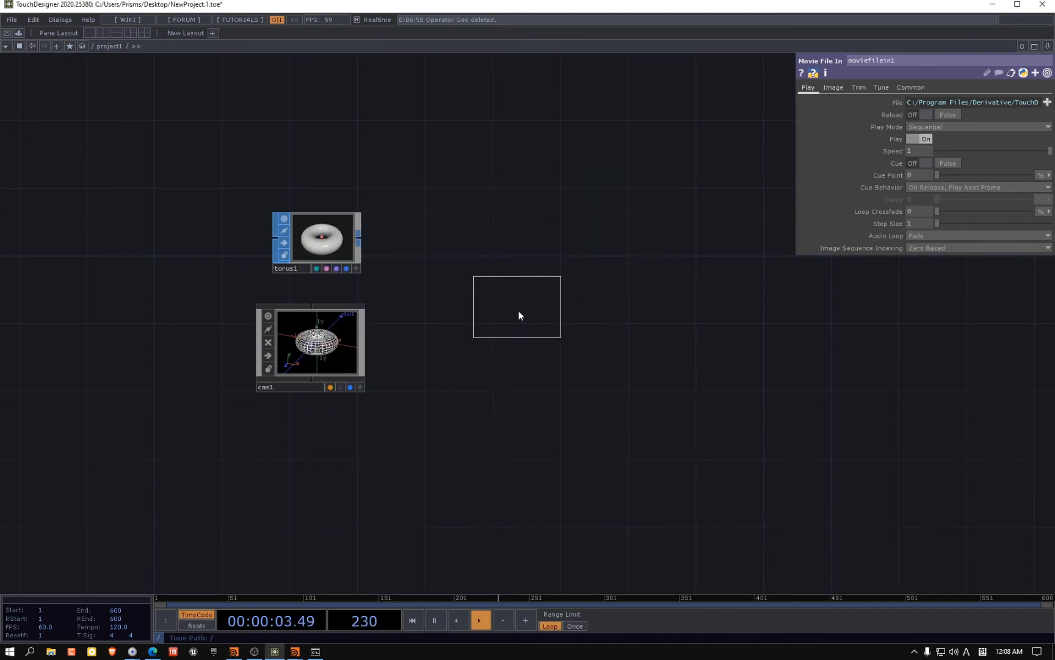
pyautogui.click(518, 316)
pyautogui.scroll(5, 401, 313)
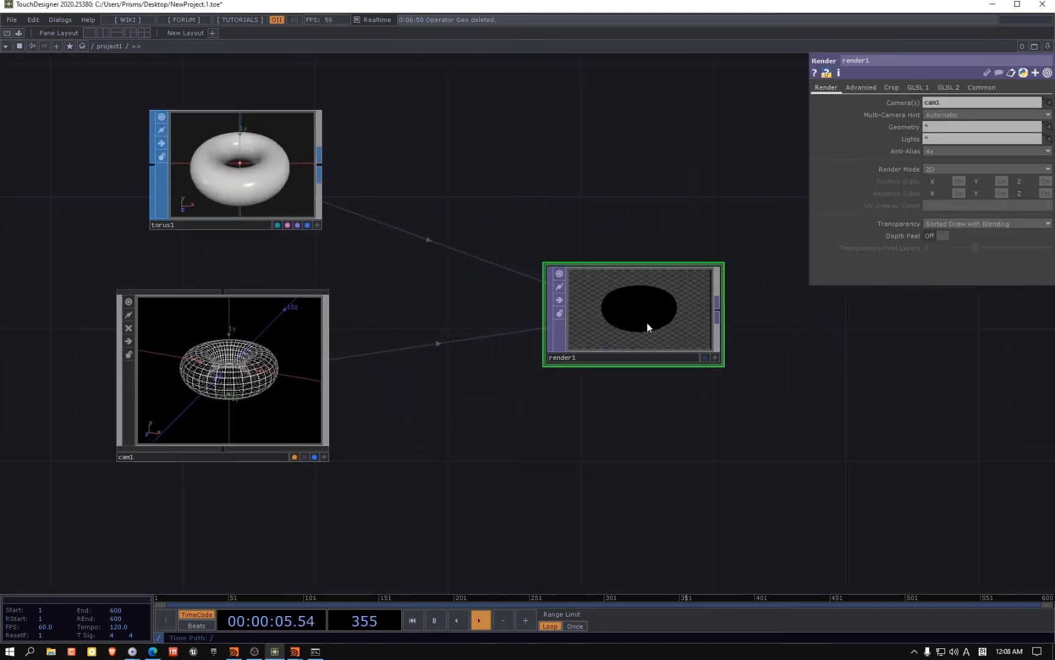
pyautogui.scroll(4, 636, 323)
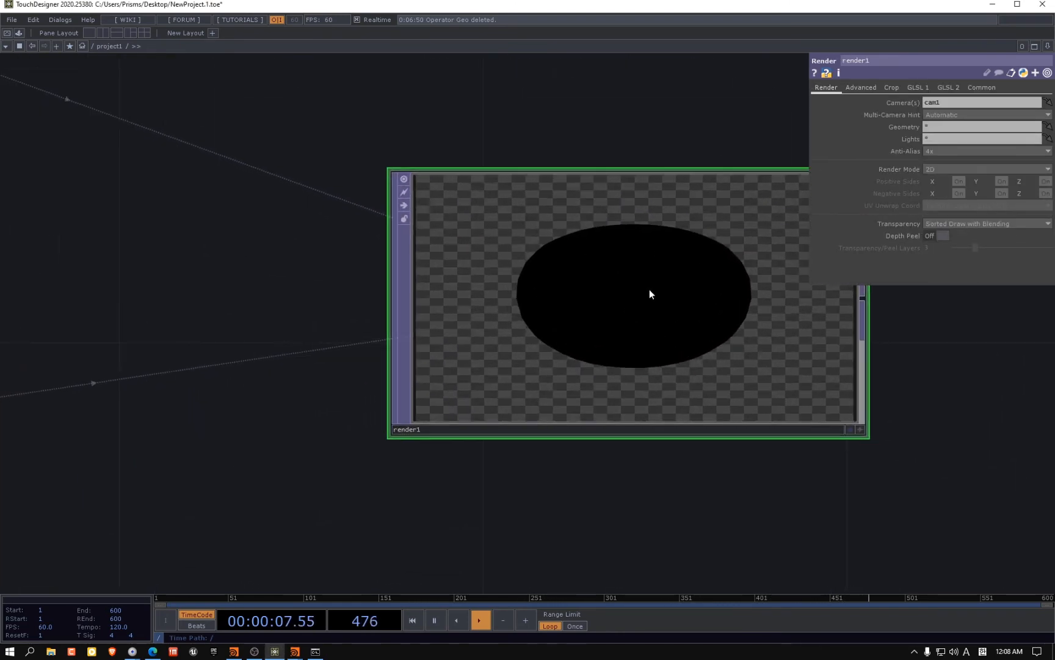
# Add a Light COMP below cam1 in the project1 network
pyautogui.scroll(-8, 650, 293)
pyautogui.scroll(3, 572, 349)
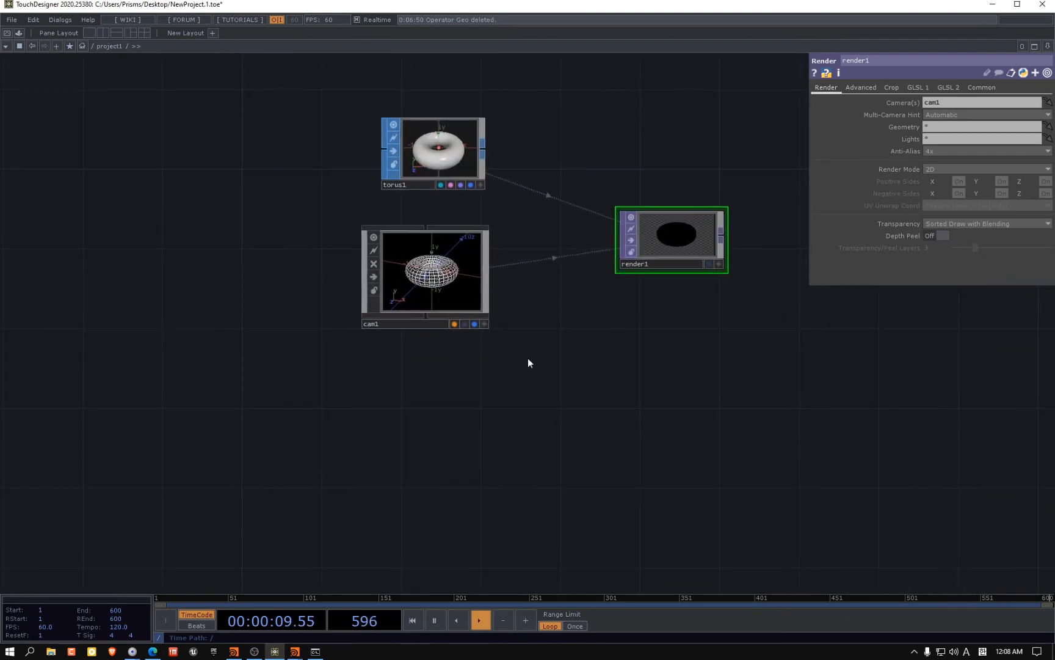
pyautogui.press('Tab')
pyautogui.write('li')
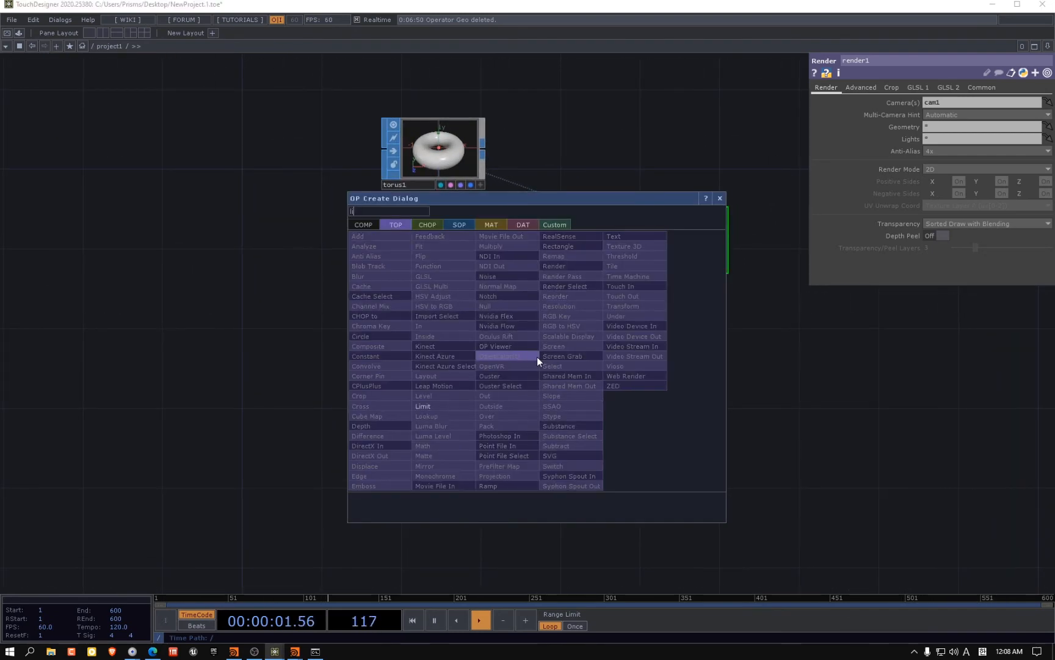
pyautogui.write('ght')
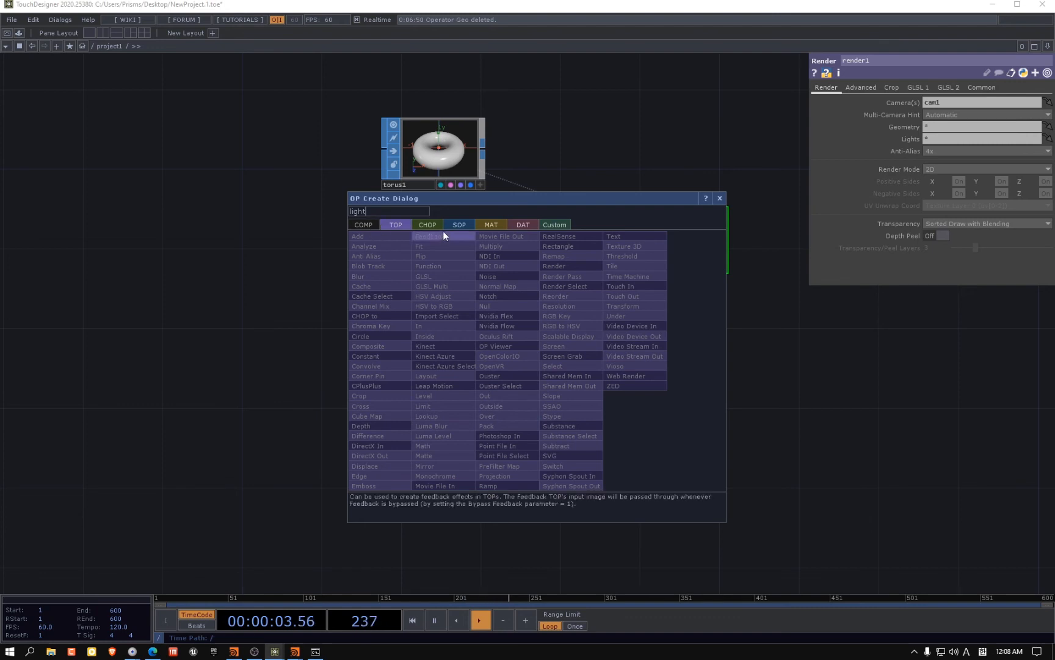
pyautogui.click(362, 225)
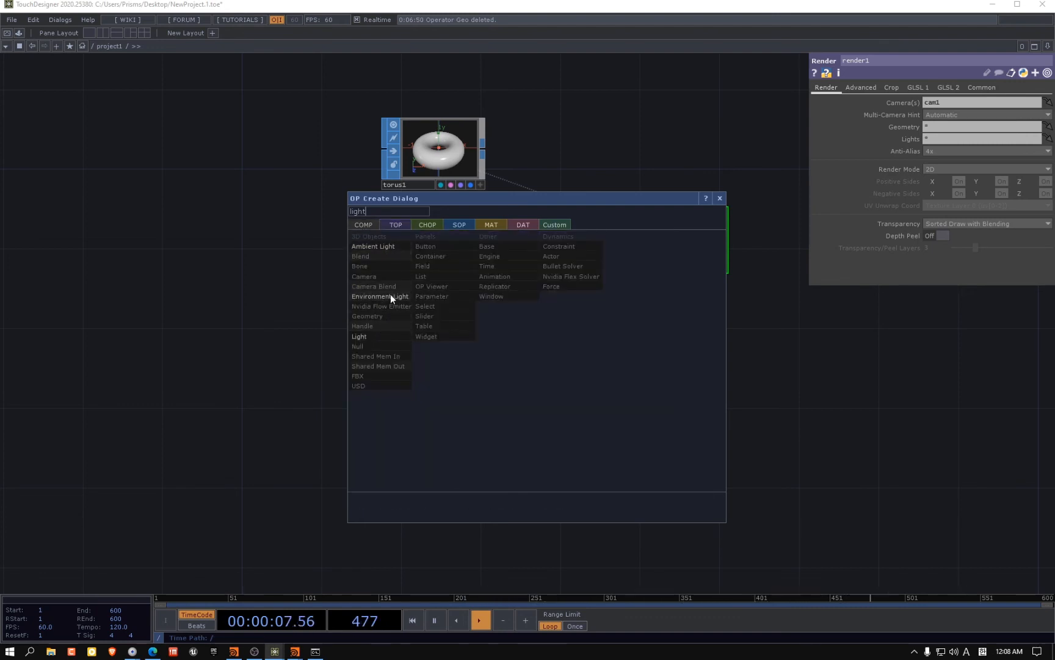
pyautogui.click(382, 335)
pyautogui.click(431, 476)
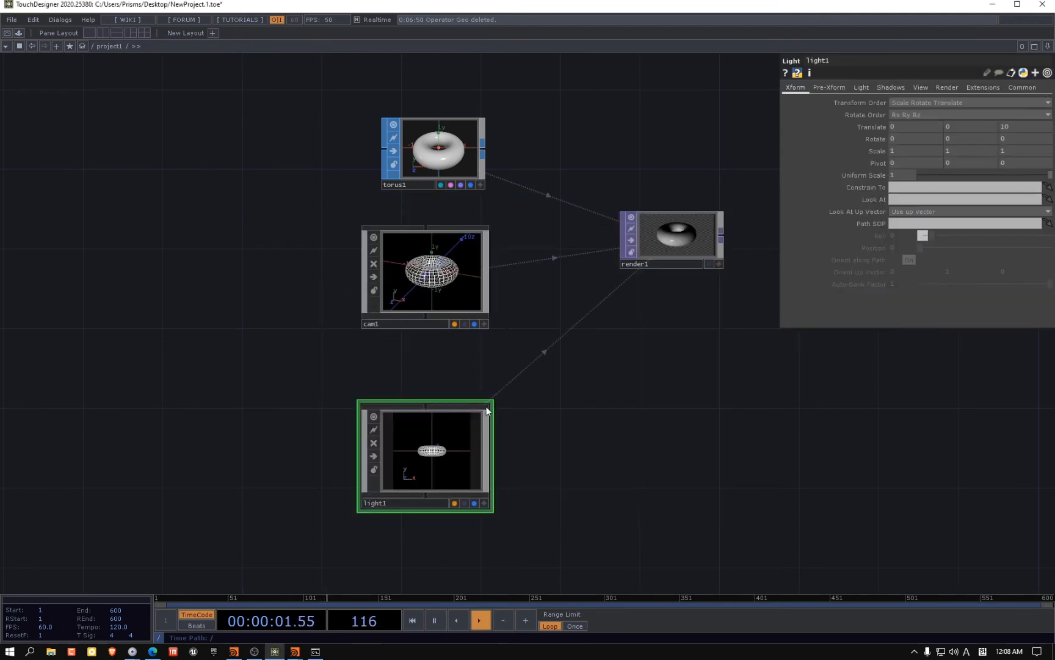
# Space torus1, cam1 and light1 evenly in a column and reposition render1 beside them, inspecting the lit render
pyautogui.moveTo(425, 299); pyautogui.dragTo(419, 316)
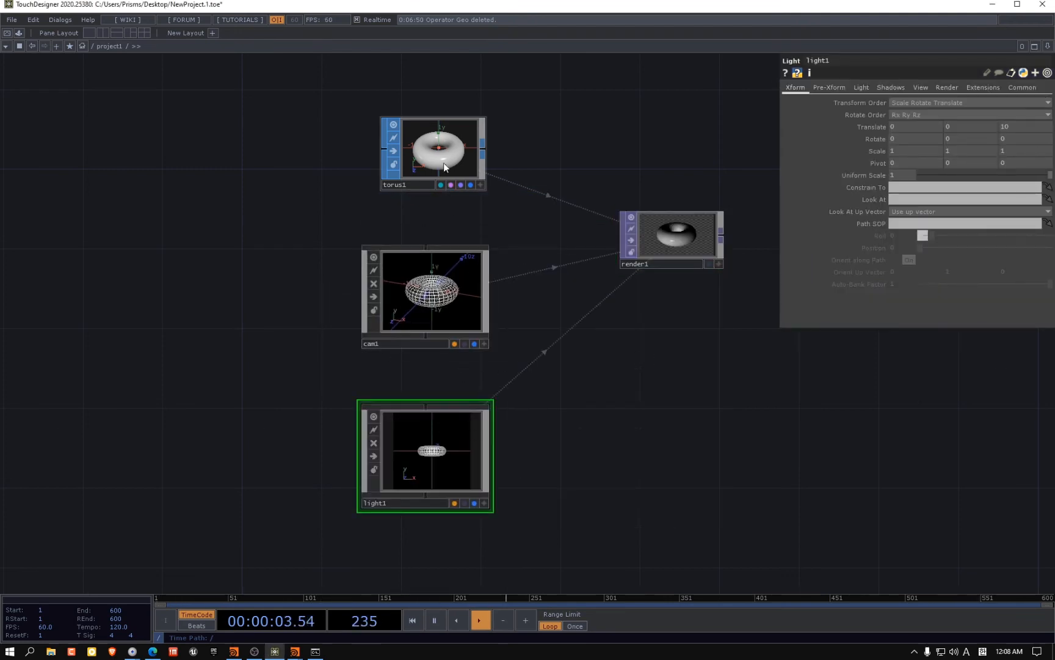
pyautogui.moveTo(444, 163); pyautogui.dragTo(424, 142)
pyautogui.moveTo(531, 418); pyautogui.dragTo(413, 422)
pyautogui.moveTo(557, 247); pyautogui.dragTo(524, 333)
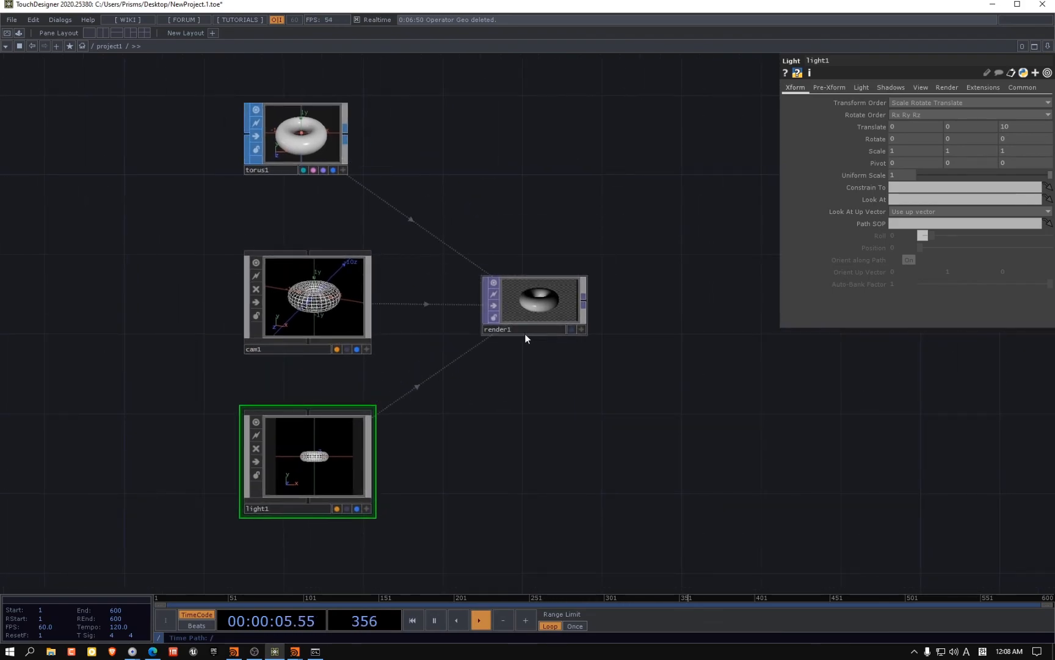
pyautogui.scroll(5, 524, 333)
pyautogui.scroll(-4, 664, 215)
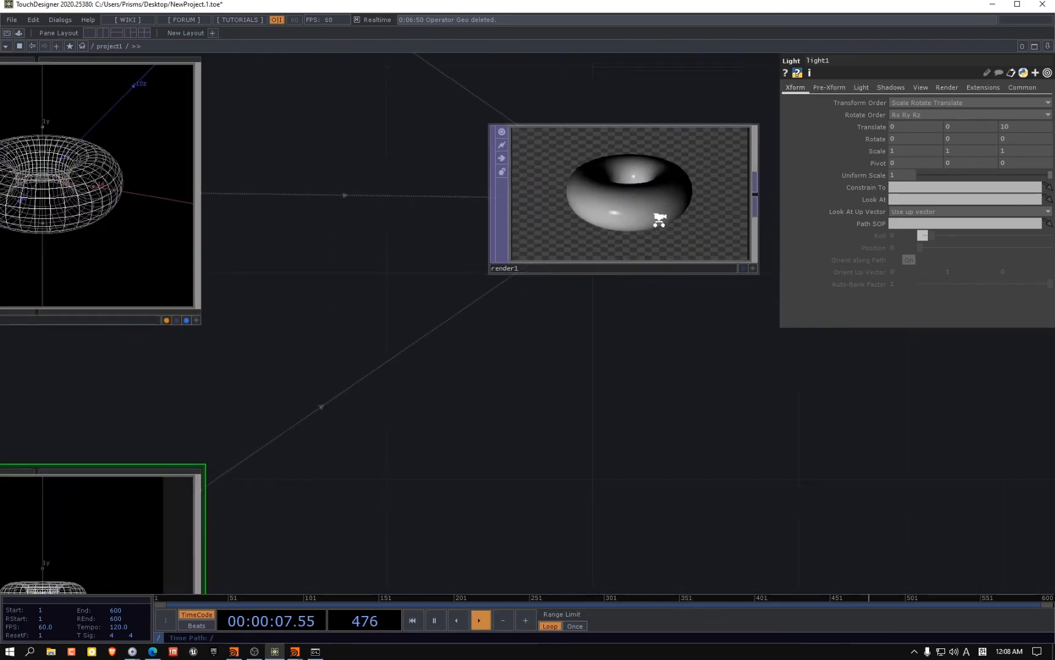
pyautogui.moveTo(638, 280); pyautogui.dragTo(611, 311)
pyautogui.moveTo(607, 244); pyautogui.dragTo(607, 282)
pyautogui.scroll(-3, 608, 282)
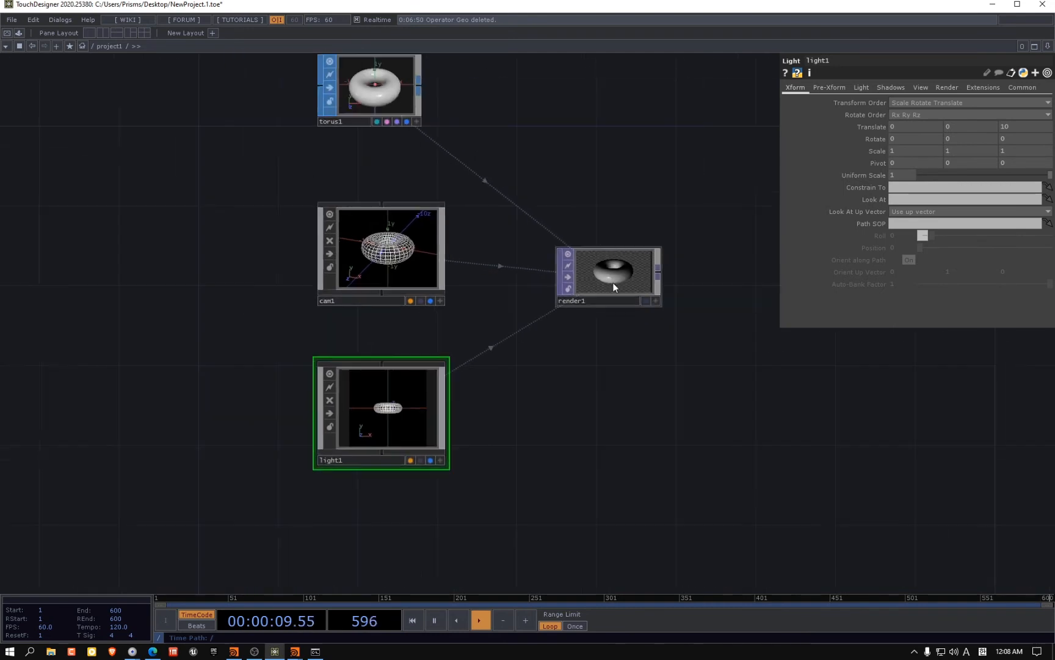
pyautogui.scroll(2, 426, 232)
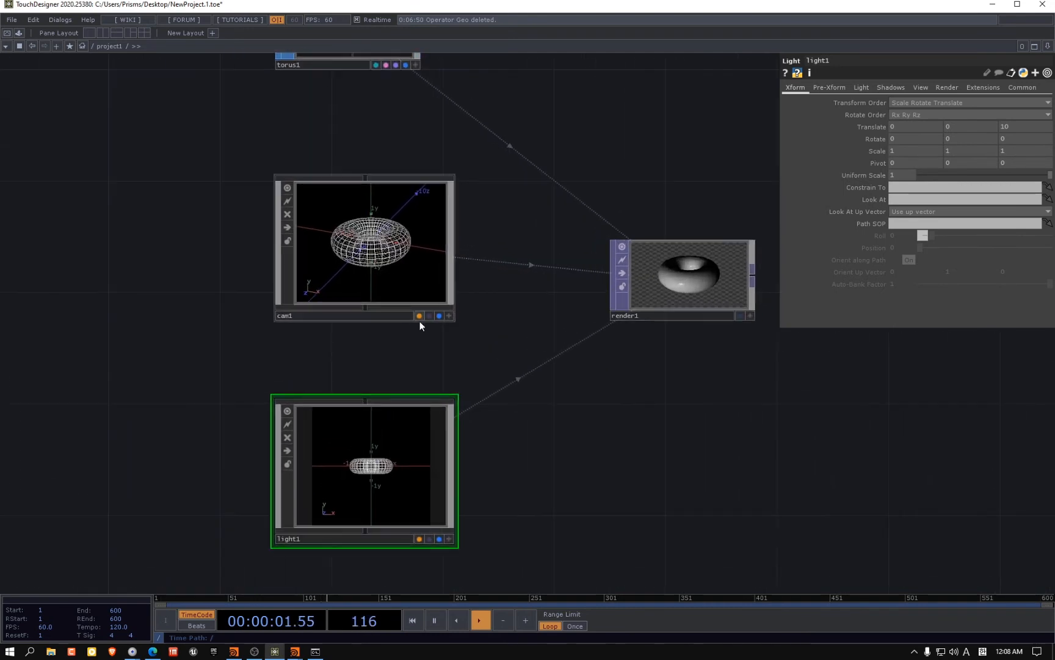
# Review the parameters of torus1 and light1, and move render1 level with cam1
pyautogui.moveTo(224, 226); pyautogui.dragTo(269, 369)
pyautogui.click(429, 173)
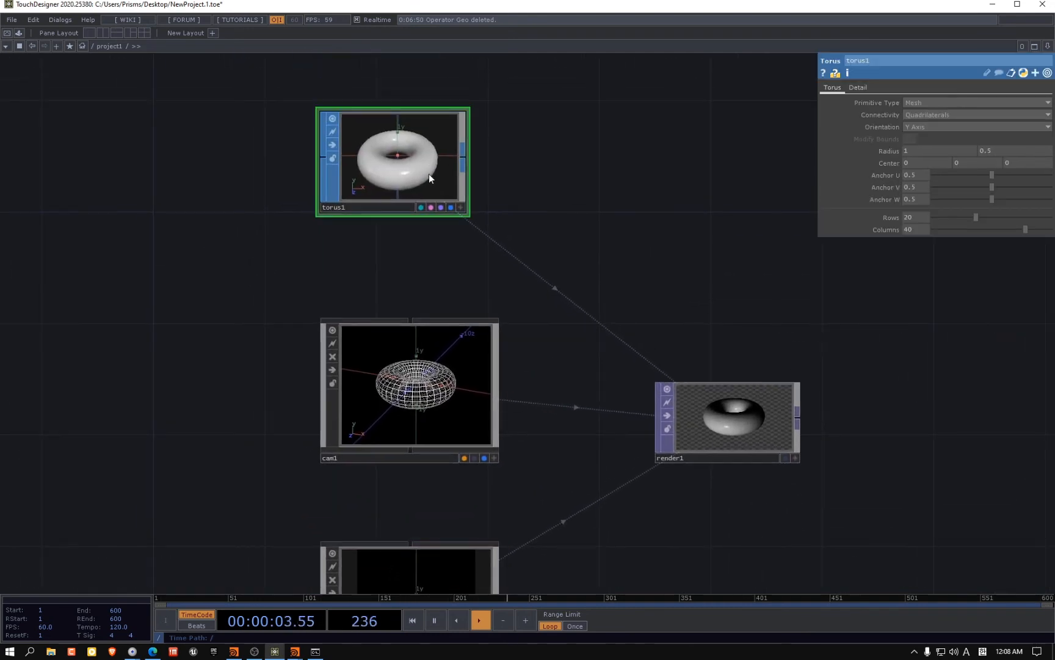
pyautogui.scroll(-2, 611, 213)
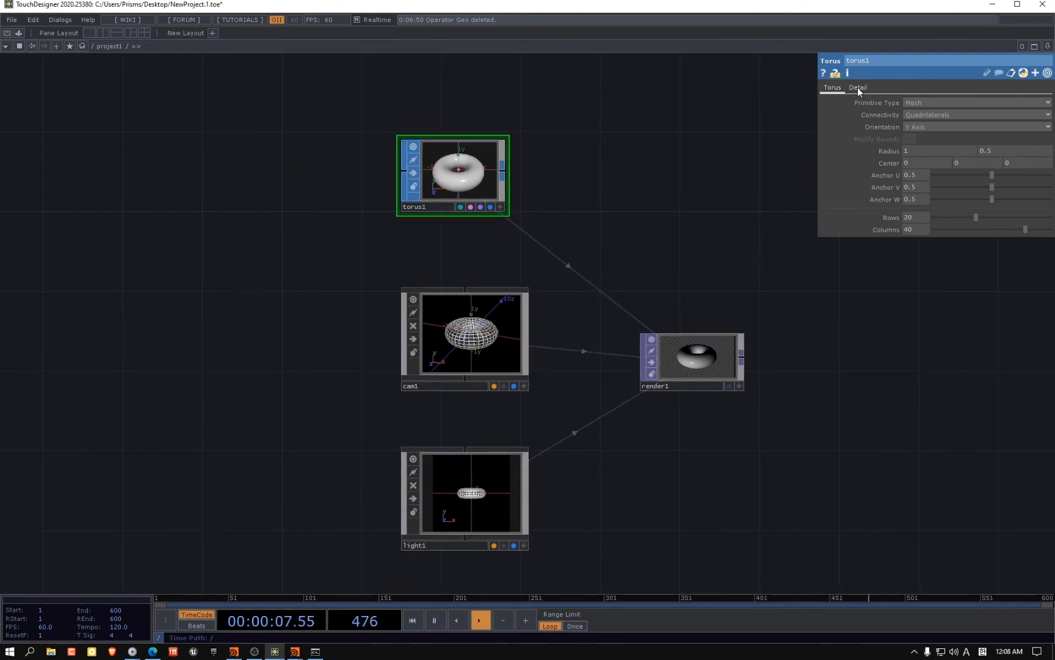
pyautogui.moveTo(606, 196); pyautogui.dragTo(509, 161)
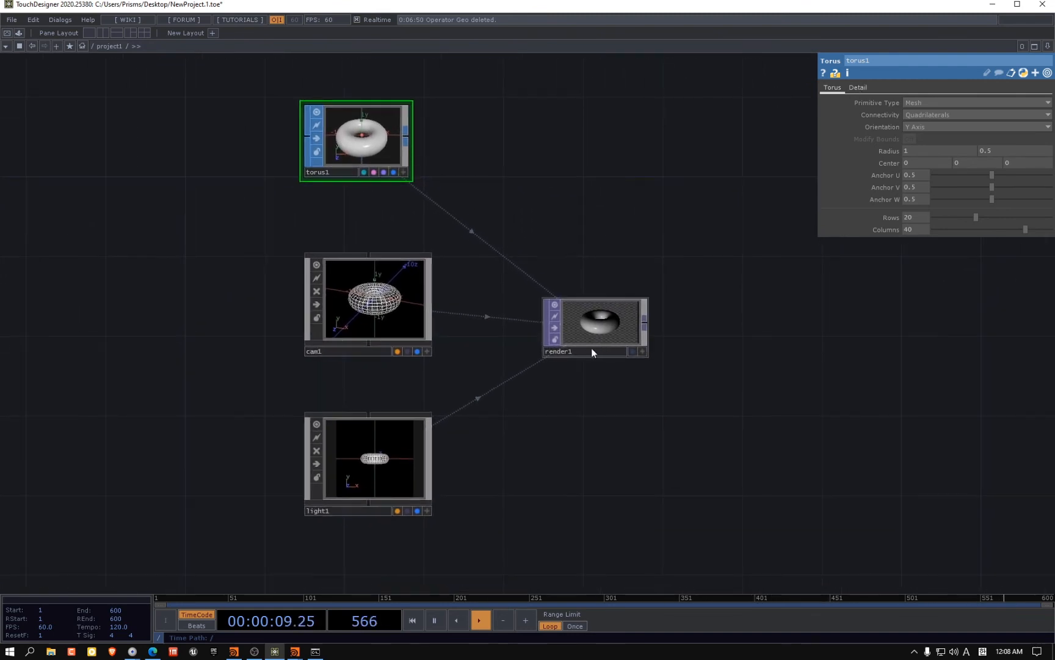
pyautogui.click(599, 307)
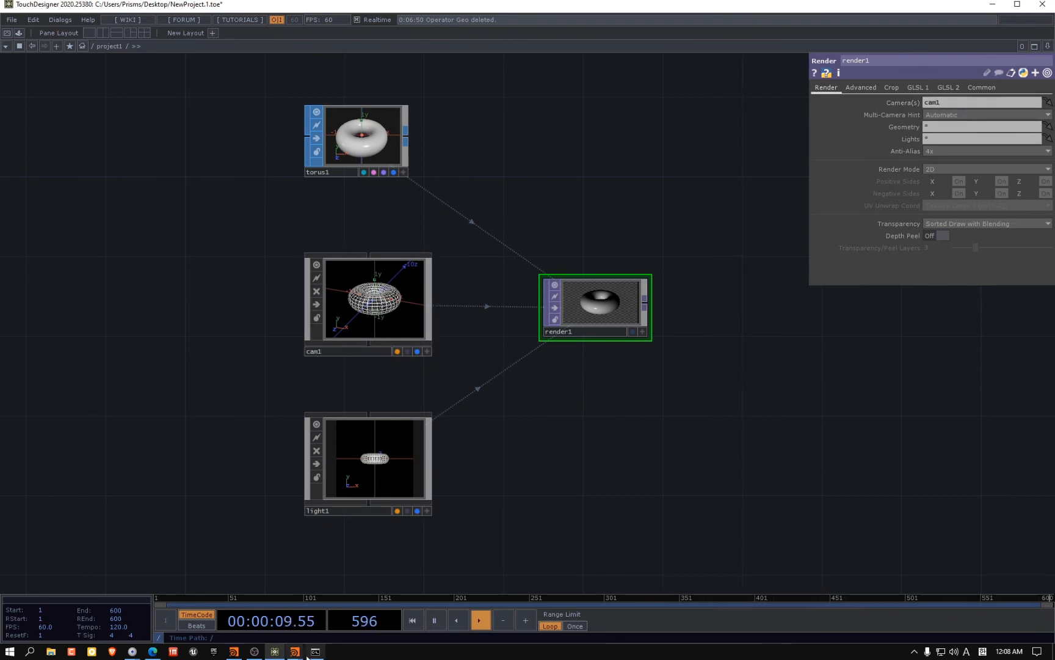
pyautogui.click(384, 459)
# Assign torus1 as the Geometry of render1 in place of the wildcard and inspect the render
pyautogui.click(630, 304)
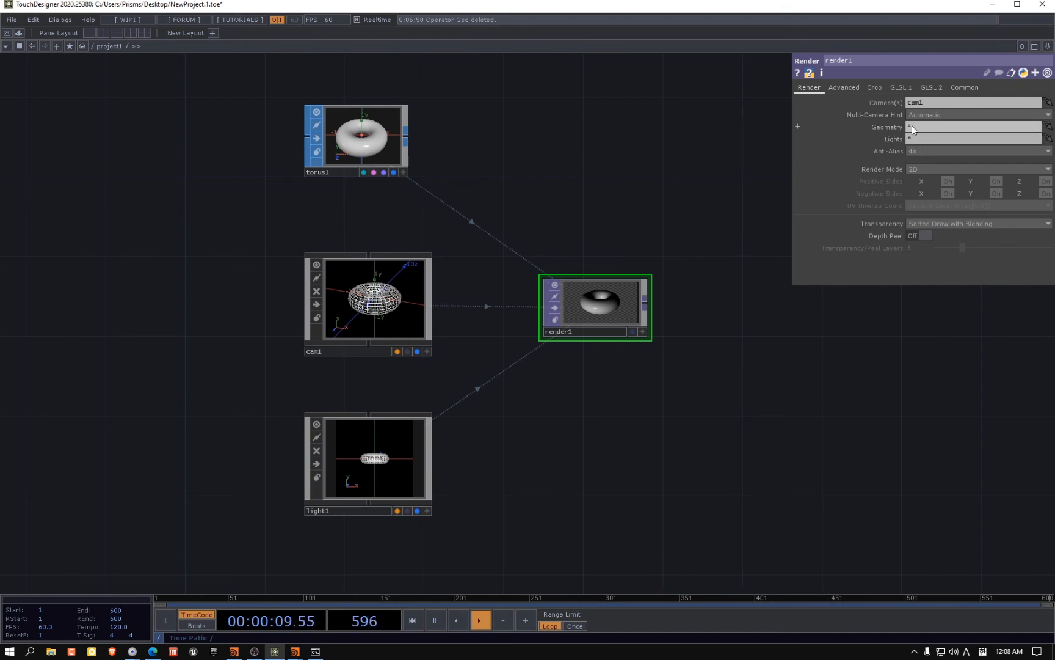
pyautogui.click(889, 126)
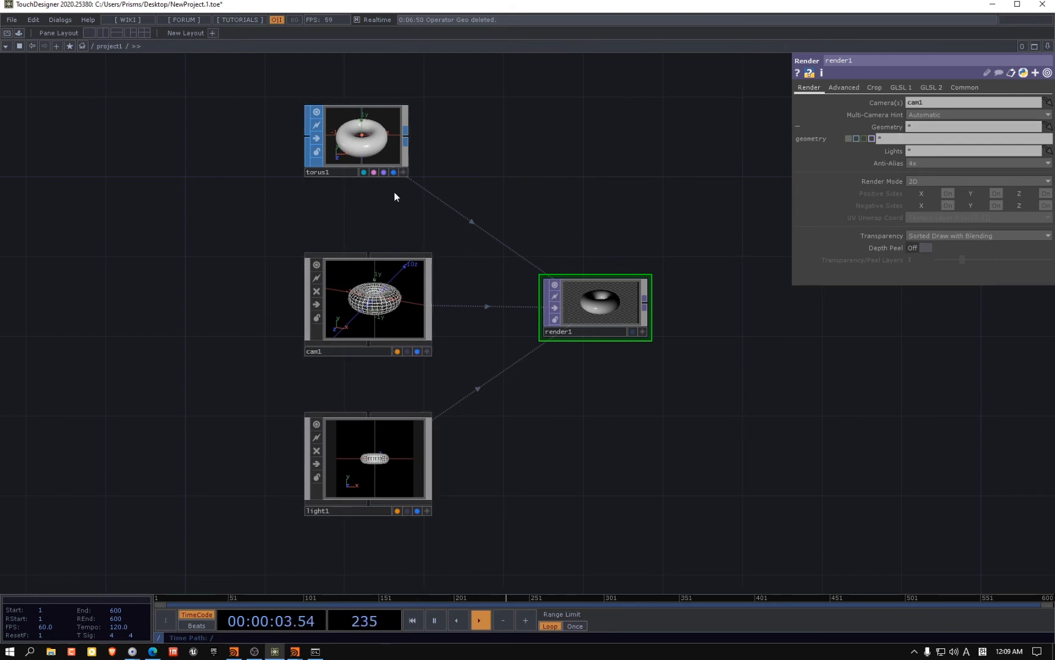
pyautogui.click(403, 172)
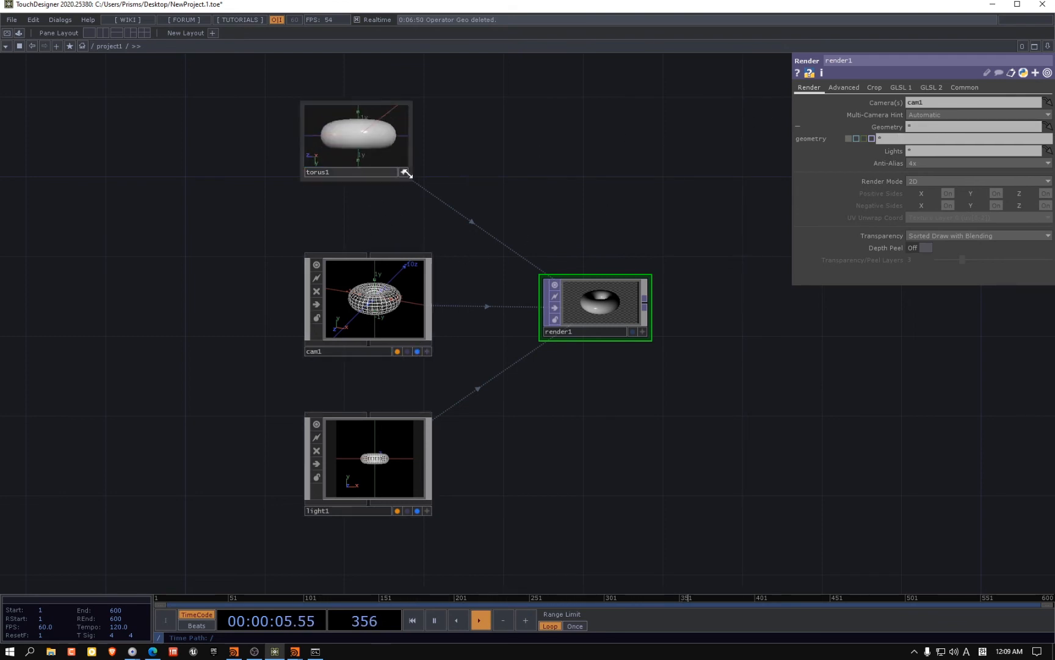
pyautogui.moveTo(390, 170); pyautogui.dragTo(877, 139)
pyautogui.scroll(4, 630, 331)
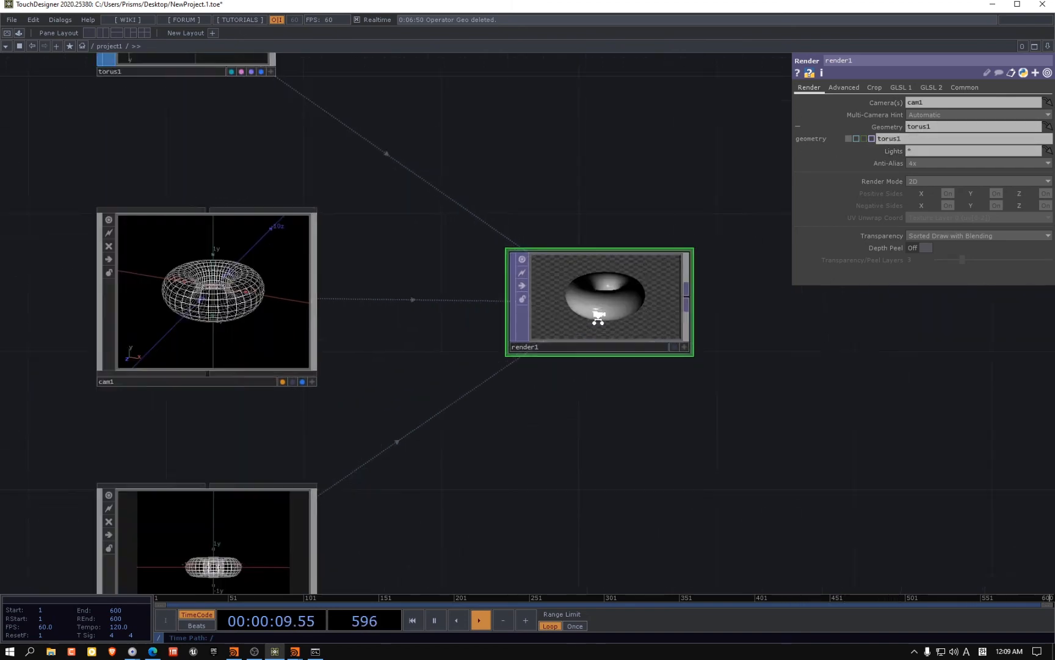
# Review the operator info of switch1 and render1, including render1's output resolution
pyautogui.scroll(-10, 598, 316)
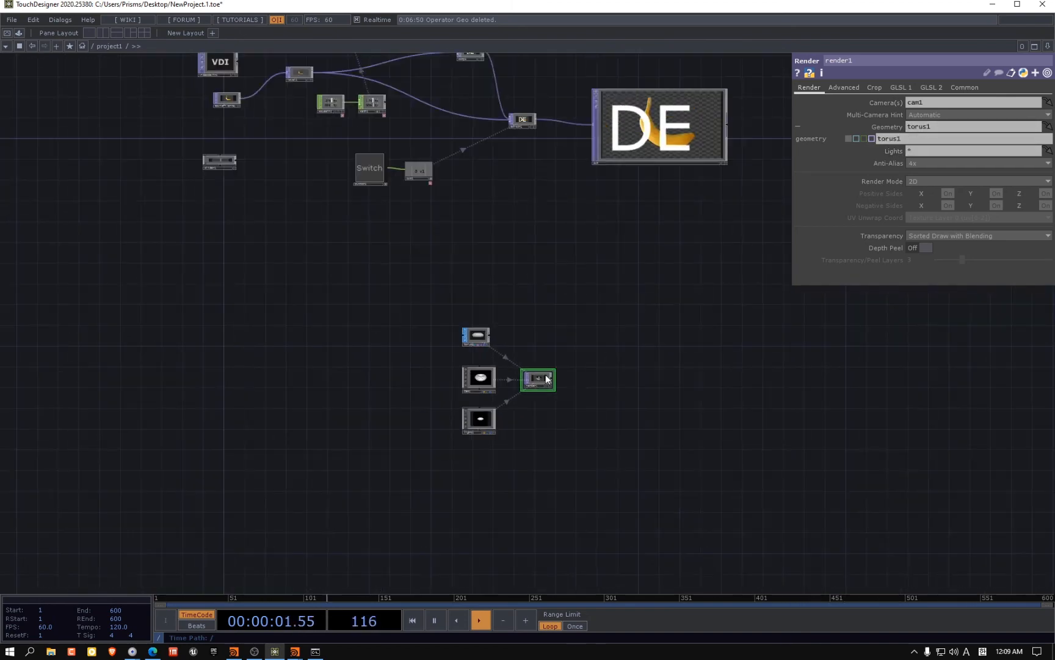
pyautogui.click(714, 108)
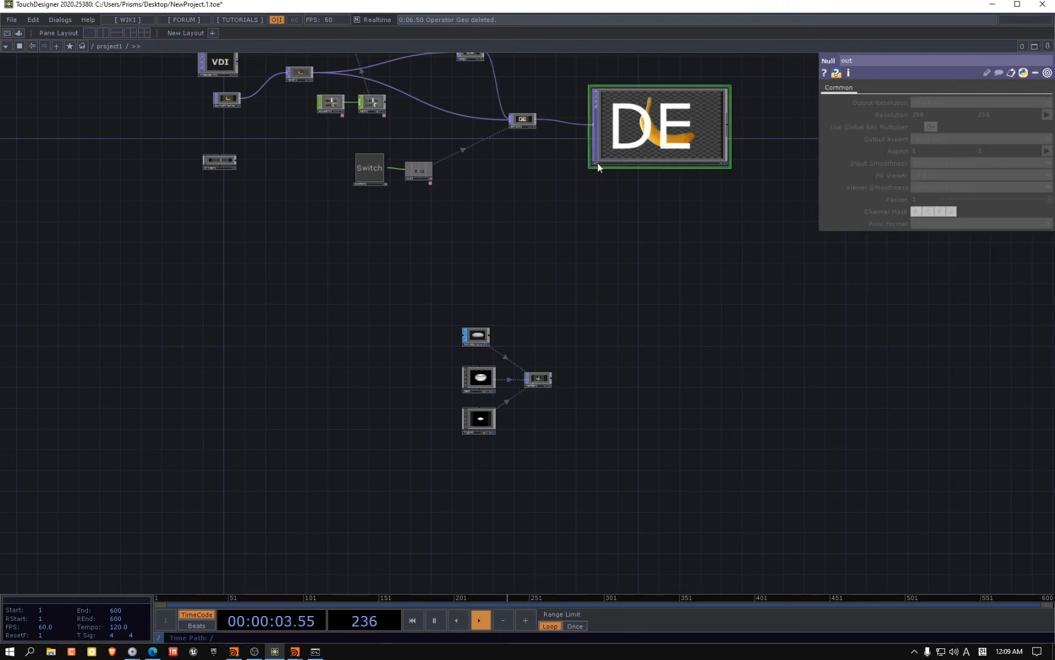
pyautogui.click(523, 121)
pyautogui.middleClick(522, 122)
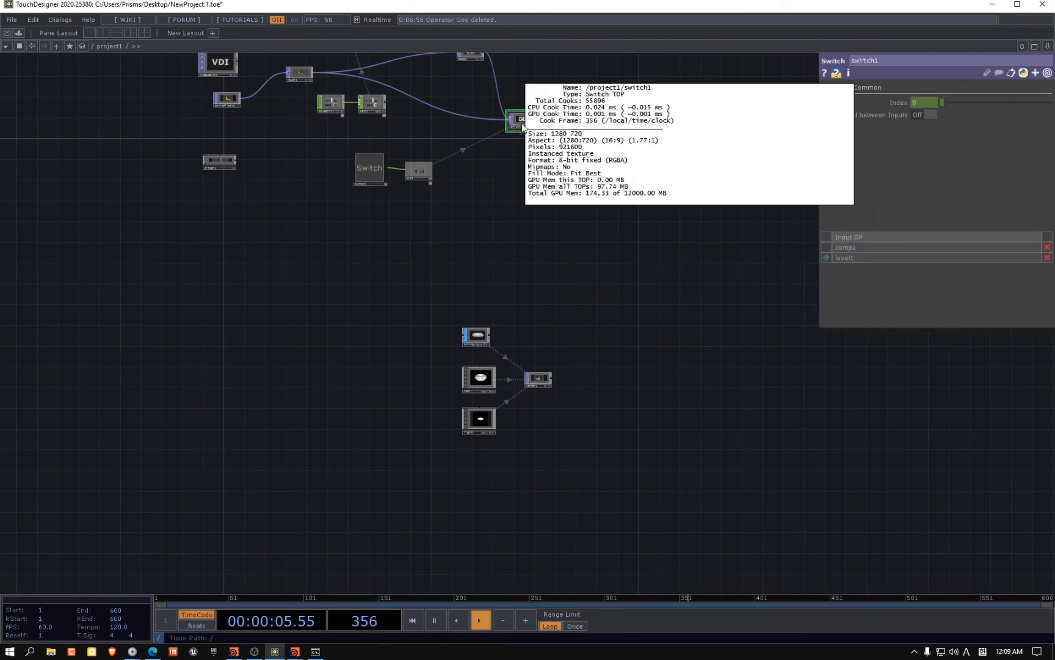
pyautogui.click(536, 381)
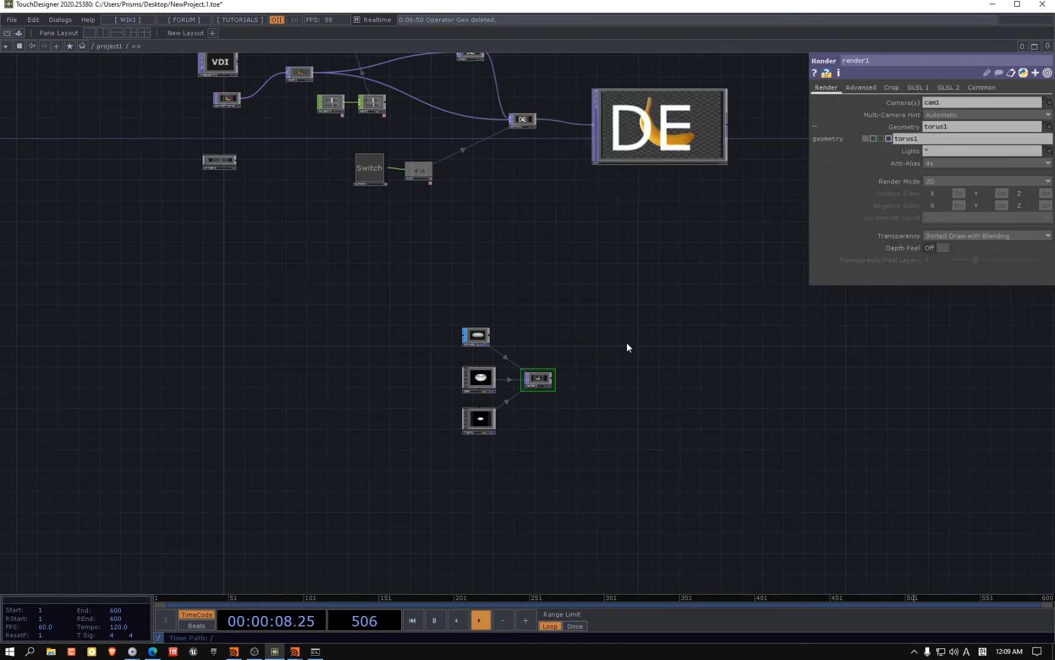
pyautogui.click(862, 89)
pyautogui.click(985, 88)
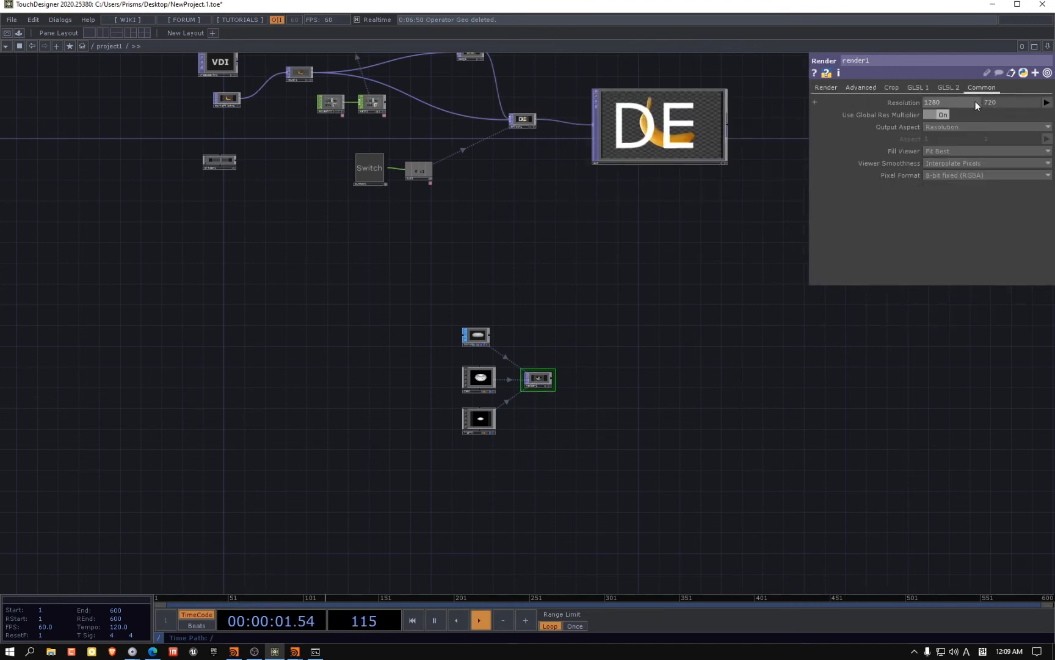
pyautogui.scroll(5, 538, 382)
pyautogui.middleClick(535, 386)
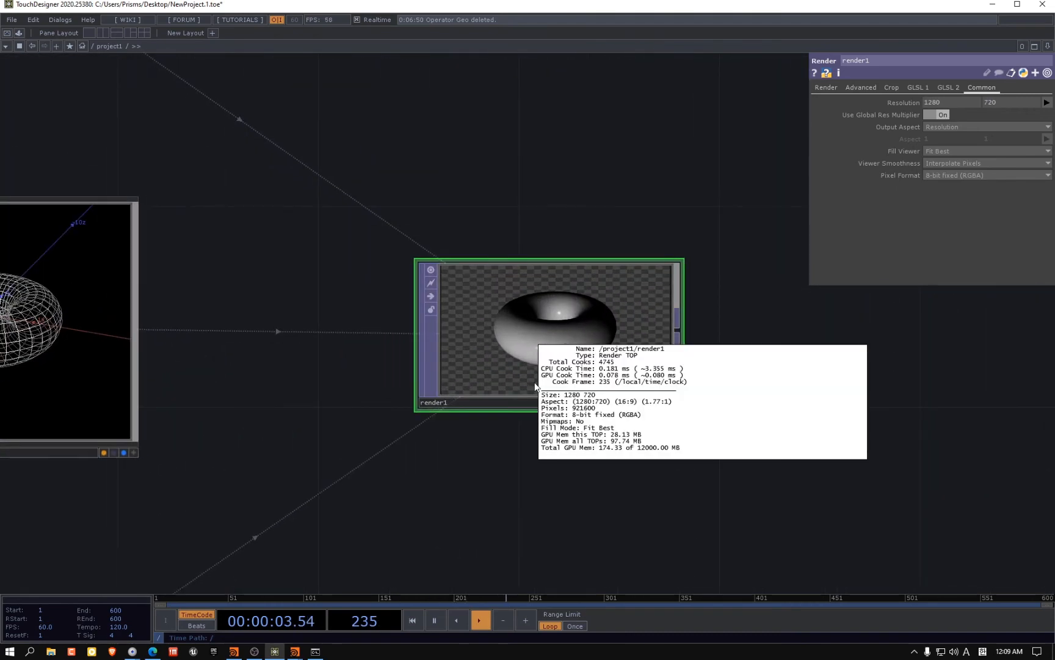
# Select the whole text-and-banana compositing network and move it as a group to sit above the torus render network
pyautogui.scroll(-5, 695, 212)
pyautogui.moveTo(694, 212); pyautogui.dragTo(580, 357)
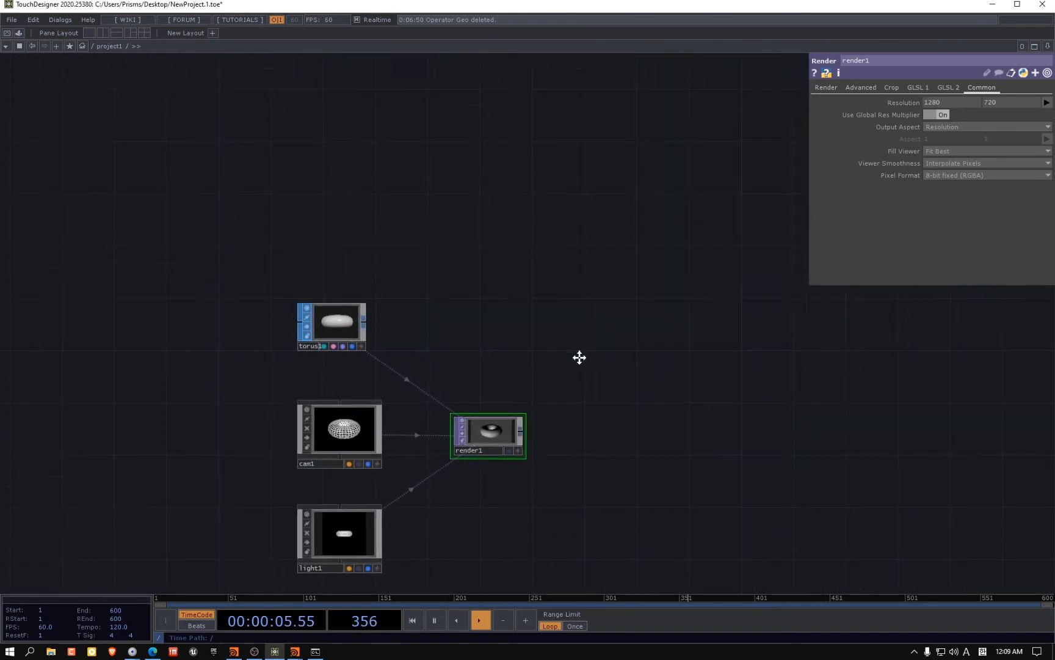
pyautogui.scroll(-5, 579, 357)
pyautogui.moveTo(742, 233); pyautogui.dragTo(753, 305)
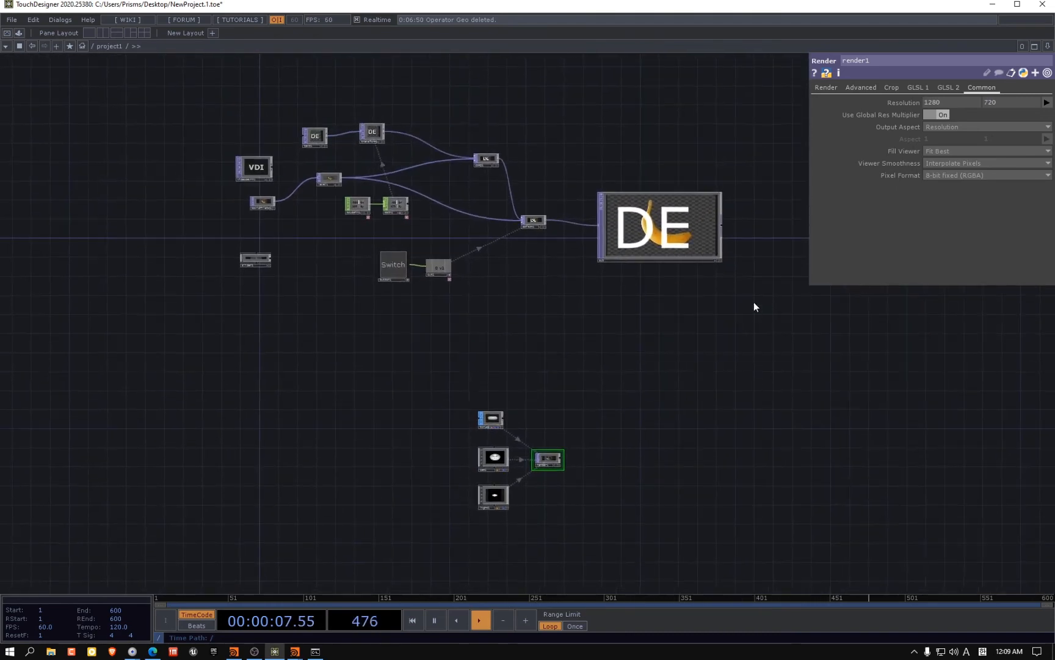
pyautogui.moveTo(755, 304); pyautogui.dragTo(223, 111, button='right')
pyautogui.moveTo(534, 221); pyautogui.dragTo(634, 297)
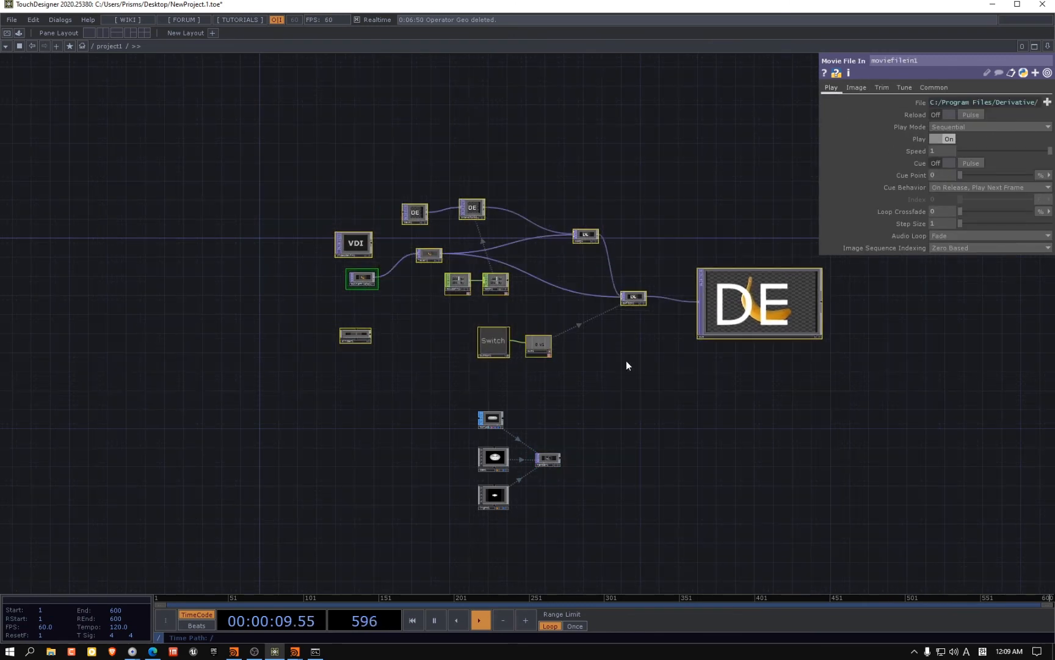
# Review the inputs of comp1 and switch1, and reposition comp1 closer to switch1
pyautogui.scroll(5, 626, 366)
pyautogui.scroll(-2, 545, 144)
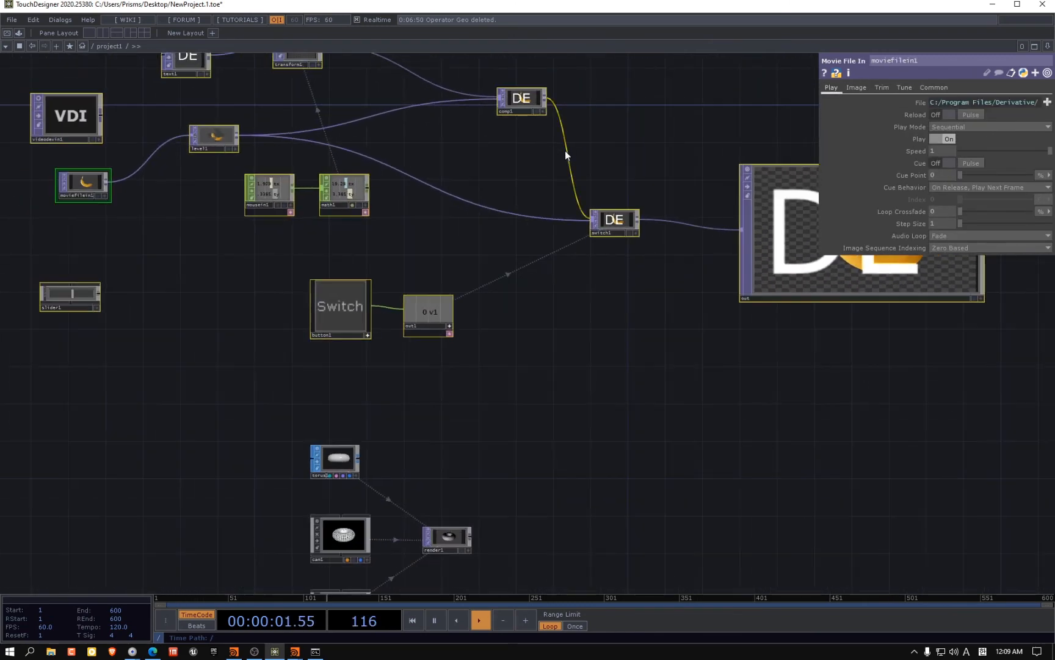
pyautogui.click(524, 105)
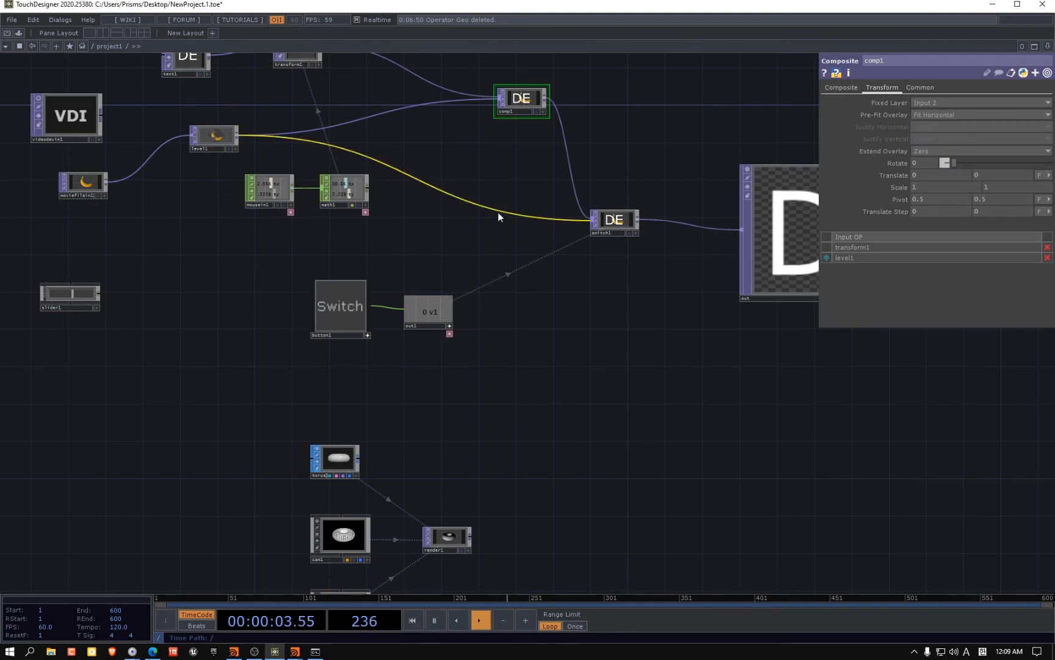
pyautogui.click(613, 226)
pyautogui.moveTo(616, 238); pyautogui.dragTo(508, 236)
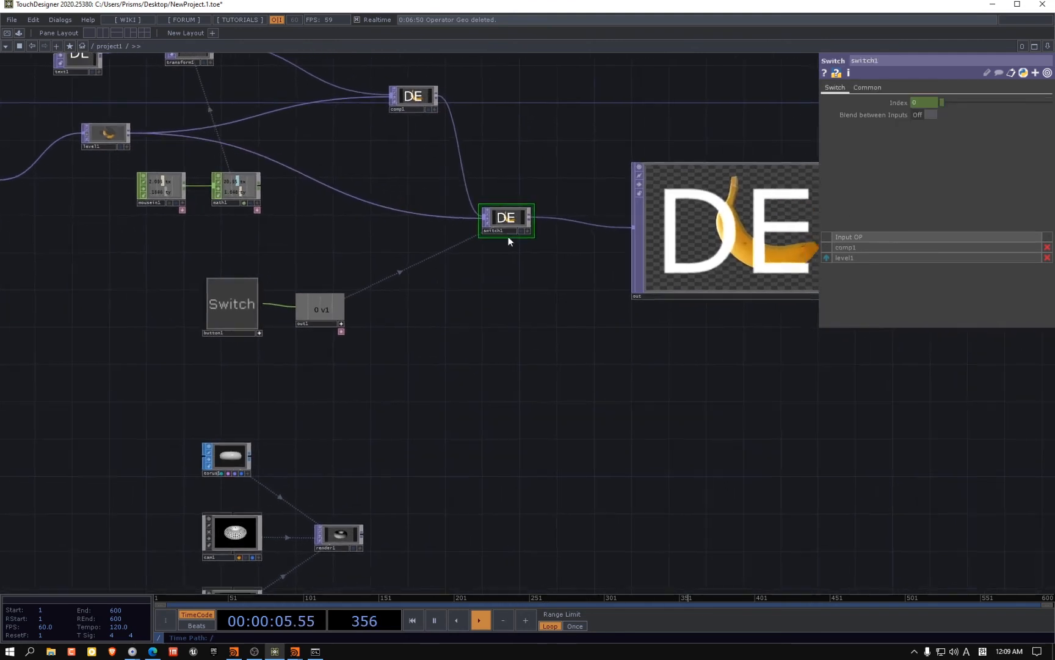
pyautogui.moveTo(395, 96); pyautogui.dragTo(386, 152)
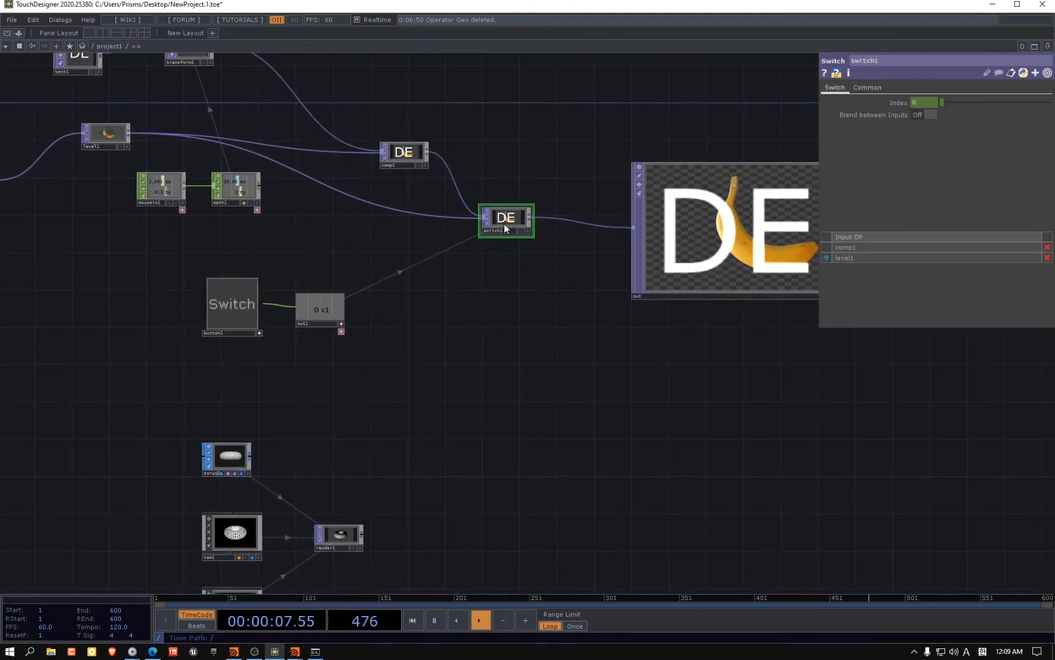
pyautogui.moveTo(504, 224); pyautogui.dragTo(513, 223)
pyautogui.moveTo(384, 151); pyautogui.dragTo(403, 124)
pyautogui.moveTo(507, 225); pyautogui.dragTo(513, 215)
pyautogui.moveTo(399, 269); pyautogui.dragTo(474, 304)
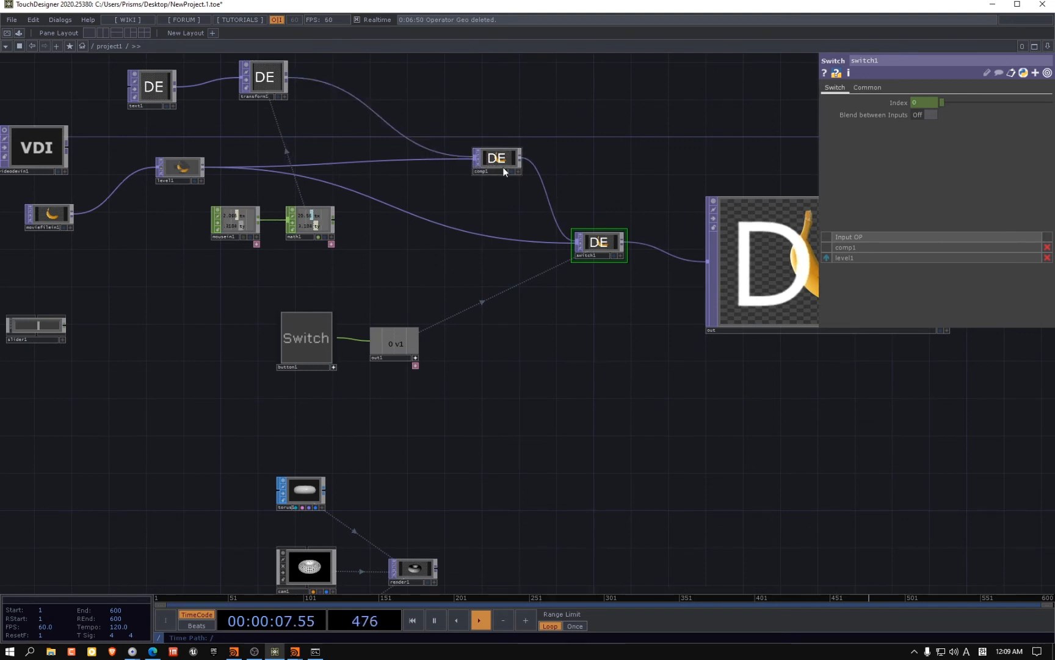
pyautogui.moveTo(575, 347); pyautogui.dragTo(431, 262)
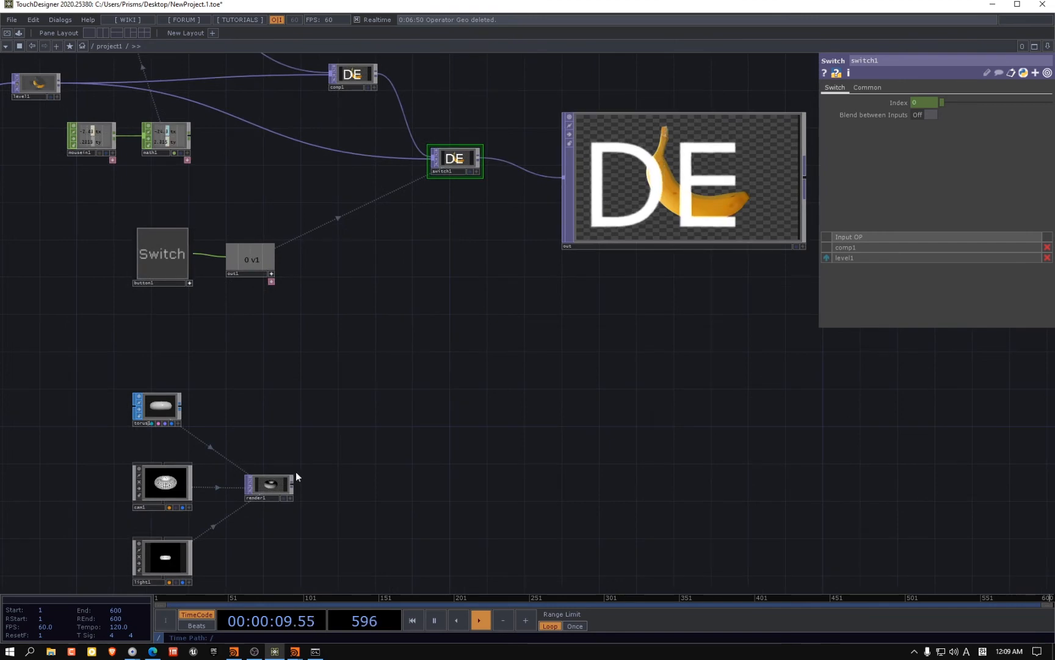
pyautogui.moveTo(384, 518); pyautogui.dragTo(467, 580)
pyautogui.moveTo(435, 133); pyautogui.dragTo(411, 130)
pyautogui.scroll(4, 410, 123)
pyautogui.scroll(-6, 360, 148)
pyautogui.scroll(6, 253, 84)
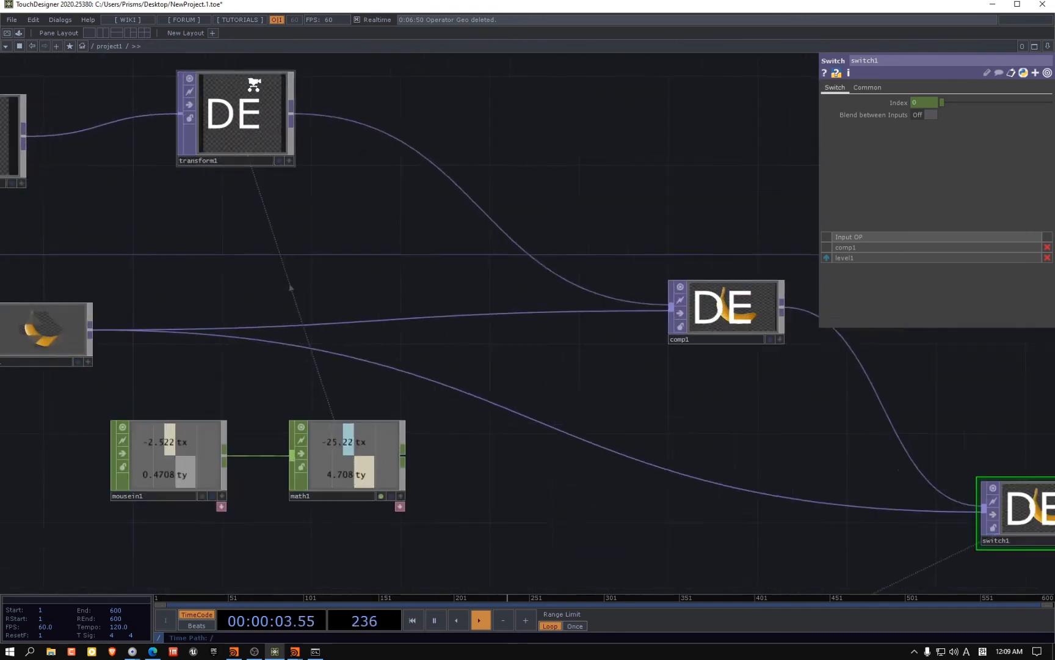
pyautogui.scroll(-5, 493, 204)
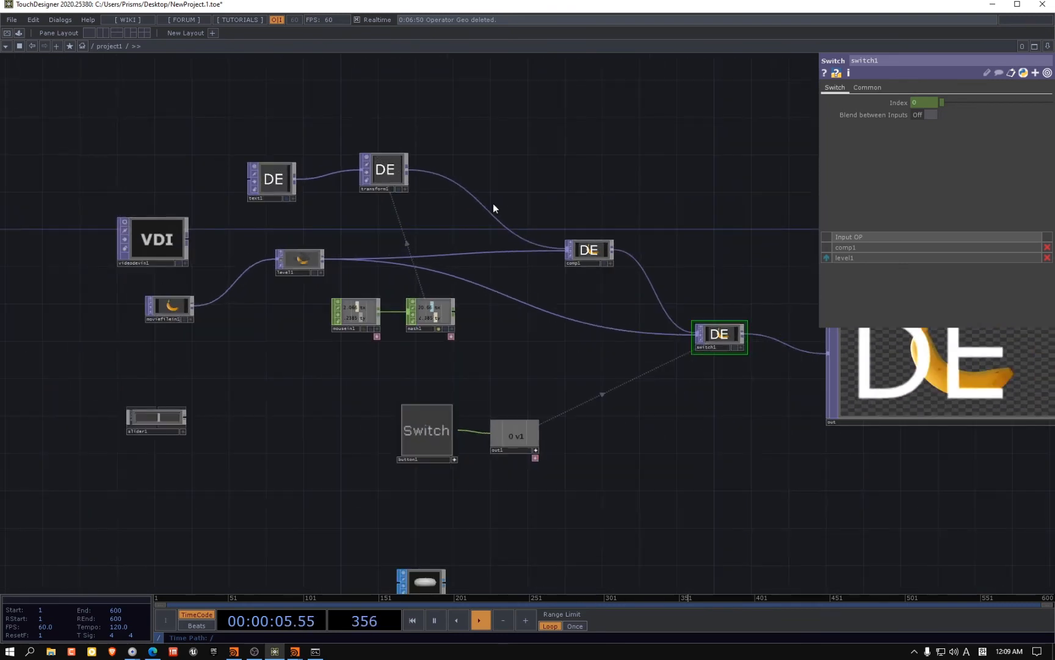
pyautogui.press('Tab')
pyautogui.write('sw')
pyautogui.click(348, 71)
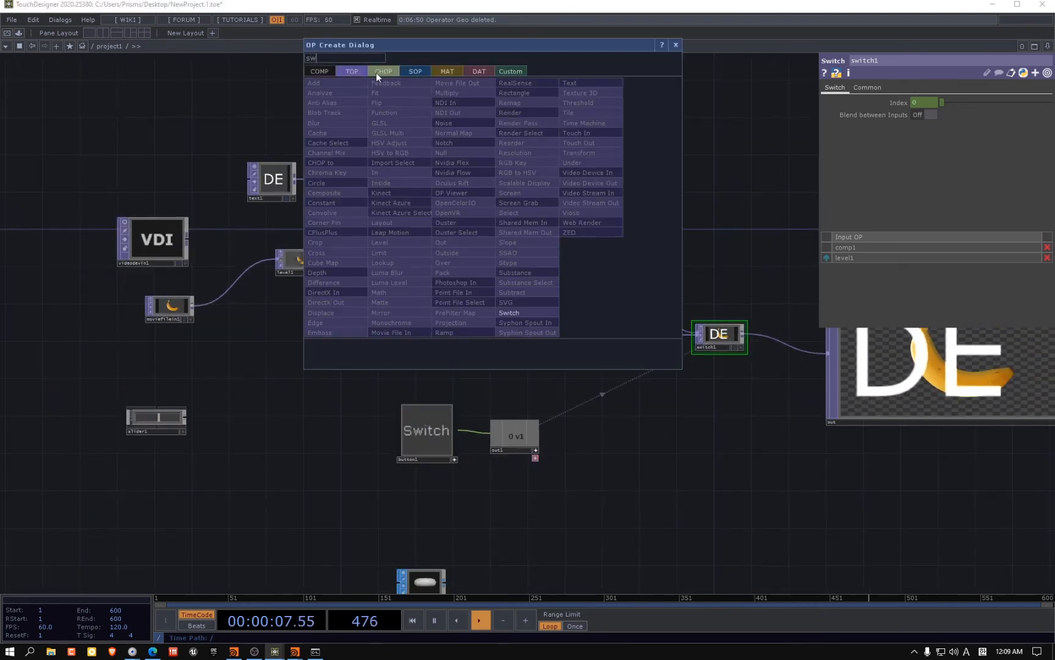
pyautogui.click(528, 311)
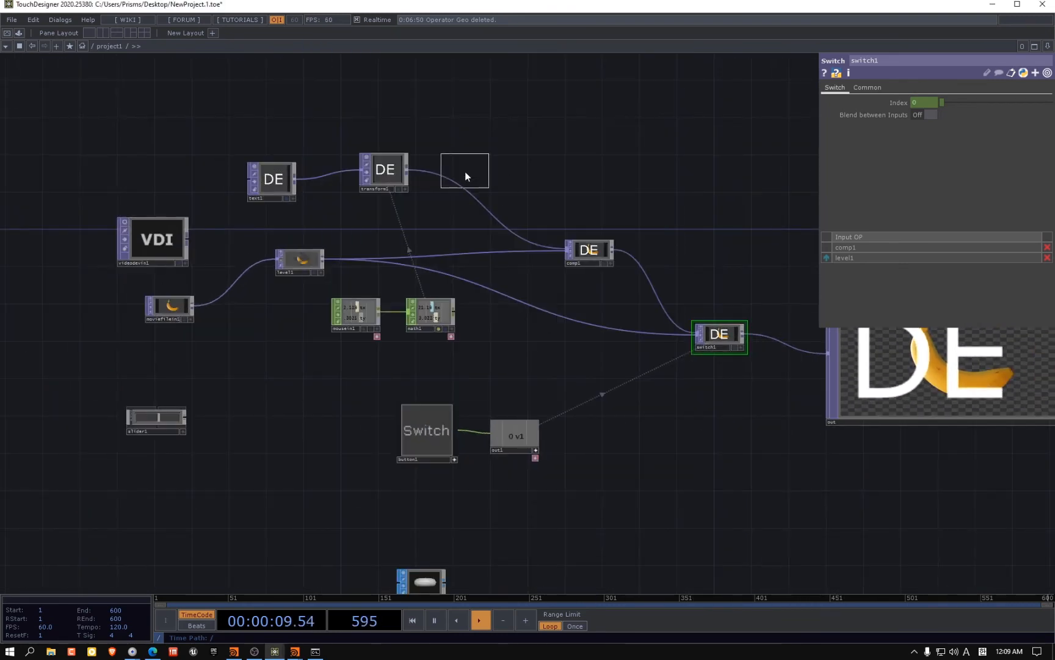
pyautogui.click(536, 183)
pyautogui.scroll(4, 544, 181)
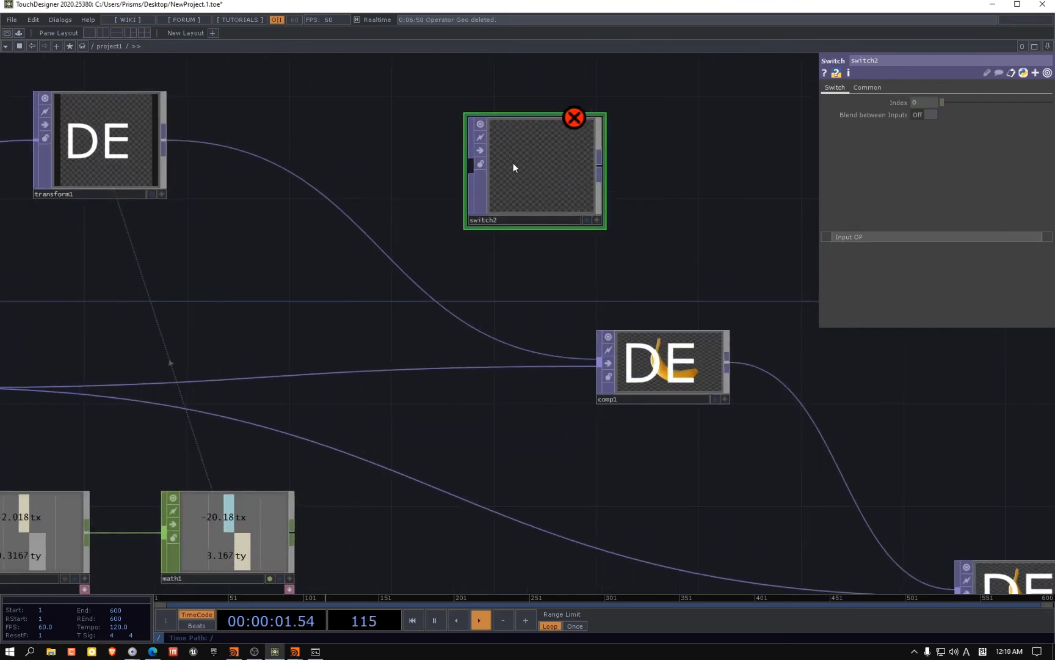
pyautogui.press('Delete')
# Insert a Switch TOP into the connection between transform1 and comp1
pyautogui.press('Tab')
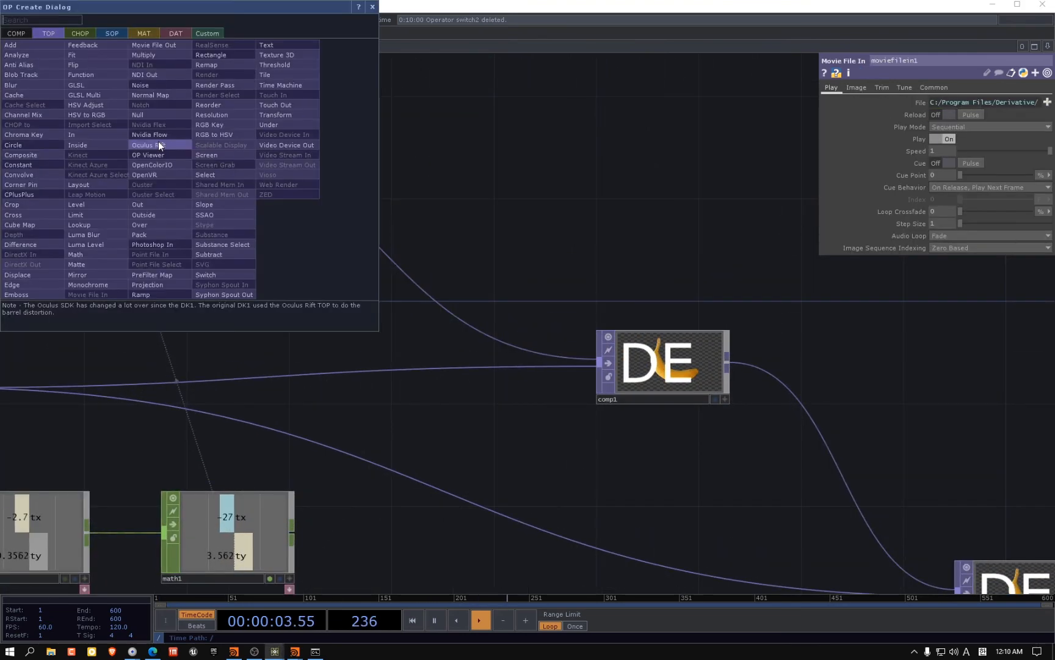
pyautogui.write('sw')
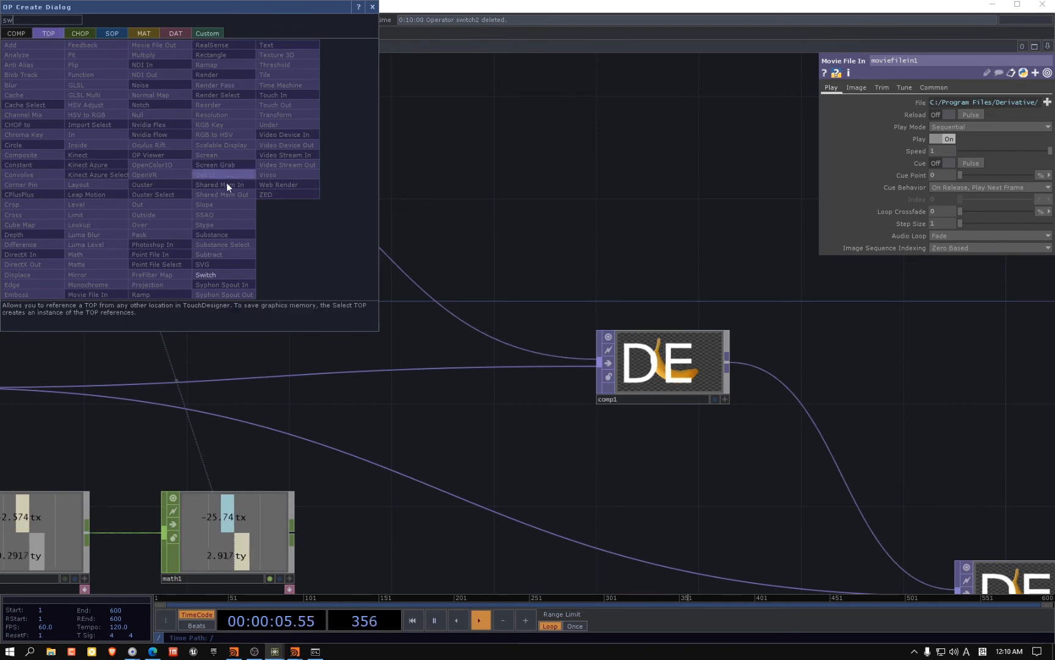
pyautogui.click(226, 274)
pyautogui.click(406, 231)
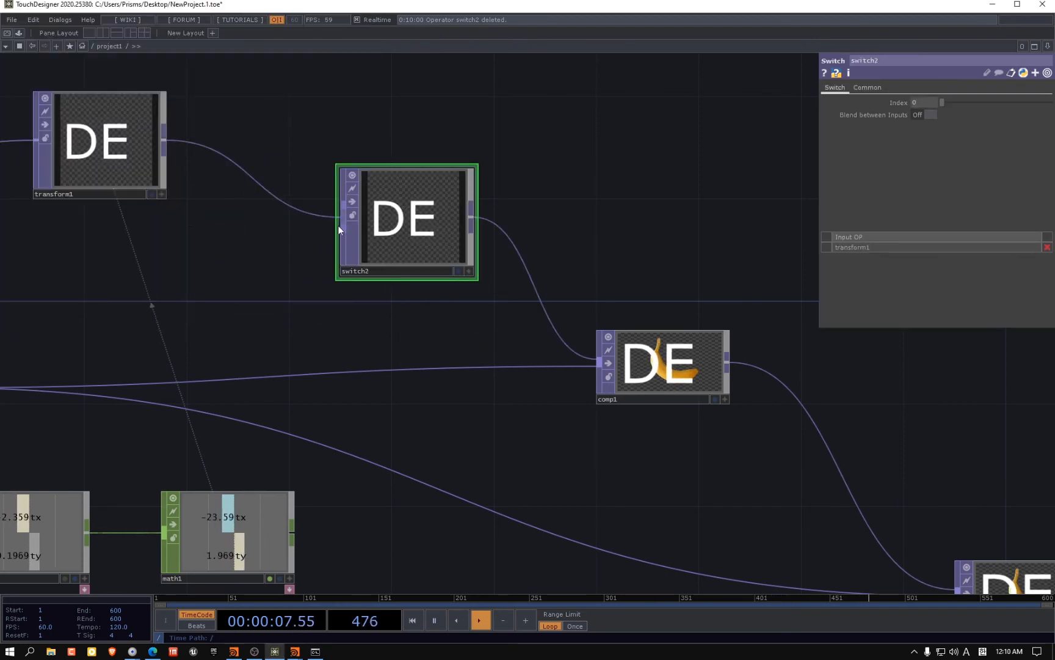
# Disconnect transform1 from switch2, and wire its output back into the switch's input
pyautogui.moveTo(340, 223); pyautogui.dragTo(313, 285)
pyautogui.scroll(-8, 310, 293)
pyautogui.scroll(4, 278, 263)
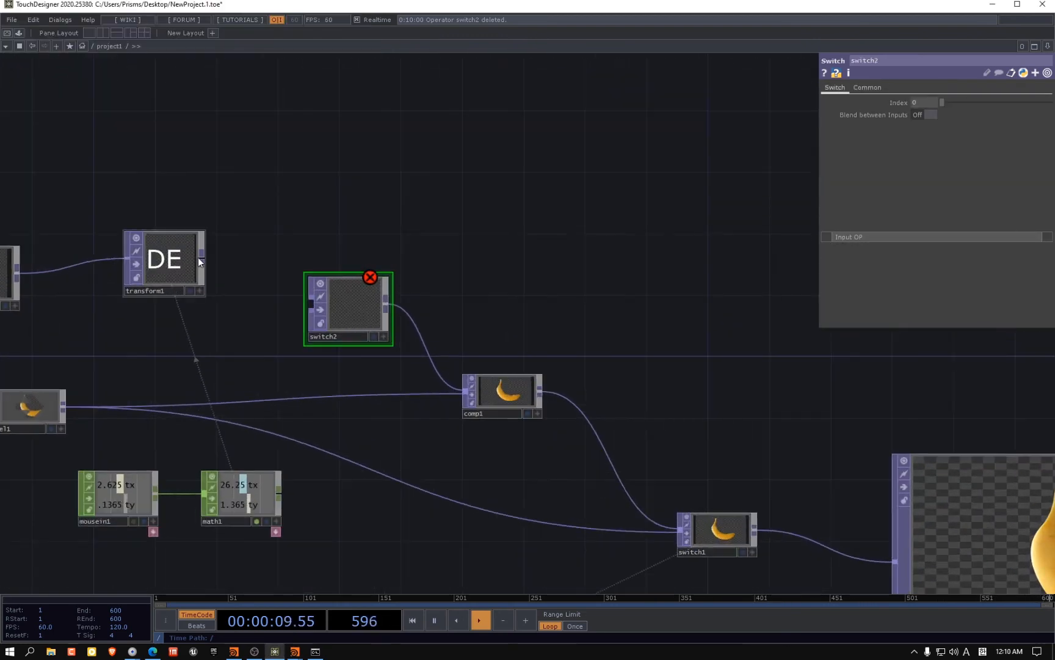
pyautogui.moveTo(198, 257); pyautogui.dragTo(311, 303)
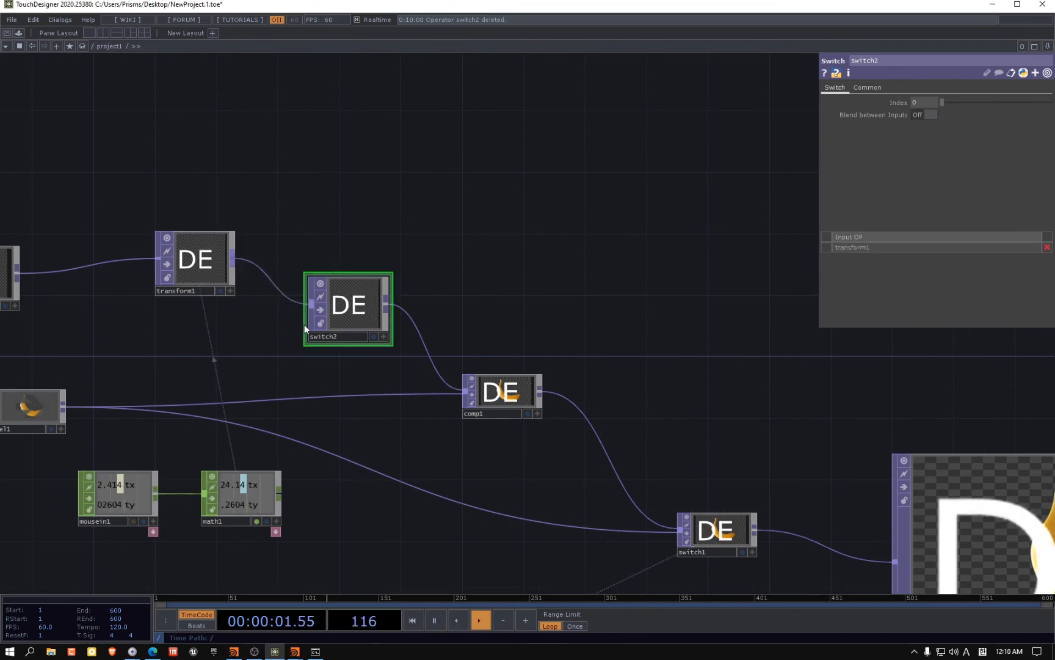
pyautogui.scroll(3, 580, 183)
pyautogui.scroll(-4, 527, 273)
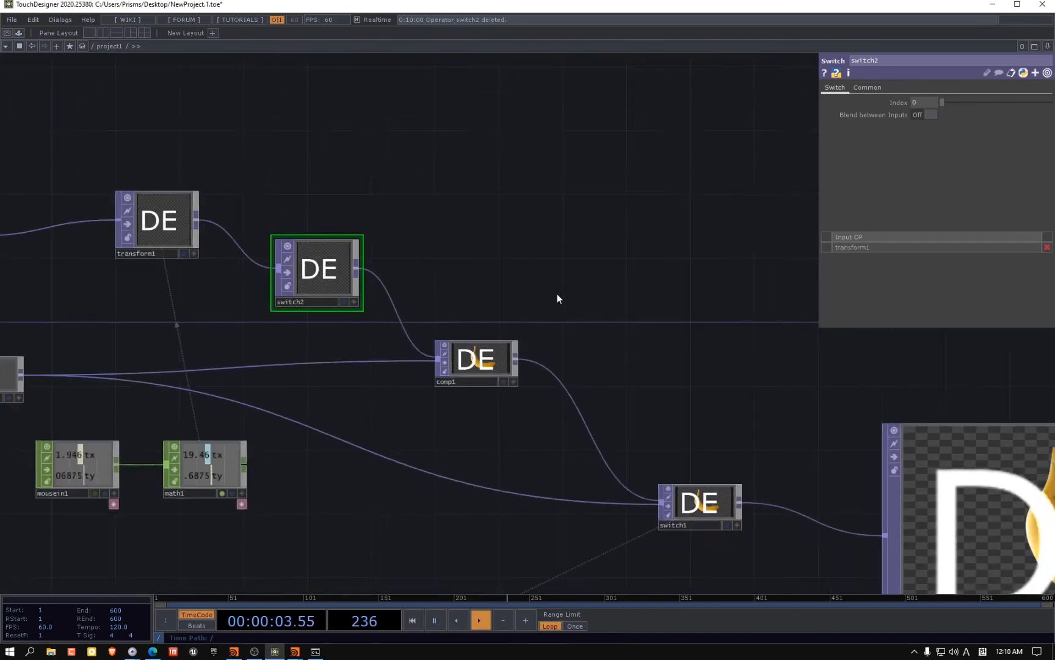
# Connect the output of render1 to switch2 as its second input
pyautogui.moveTo(557, 299); pyautogui.dragTo(604, 121)
pyautogui.scroll(-6, 532, 386)
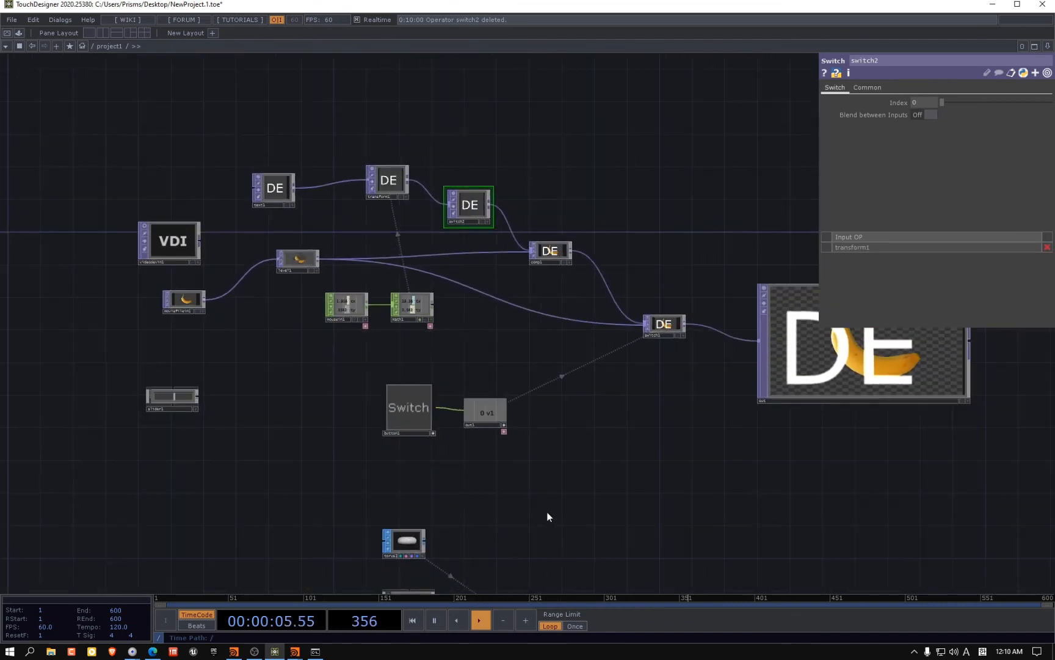
pyautogui.moveTo(548, 517); pyautogui.dragTo(522, 414)
pyautogui.moveTo(496, 505); pyautogui.dragTo(423, 109)
# Set switch2's Index to 1 and inspect the composite in the out viewer
pyautogui.moveTo(612, 104); pyautogui.dragTo(429, 145)
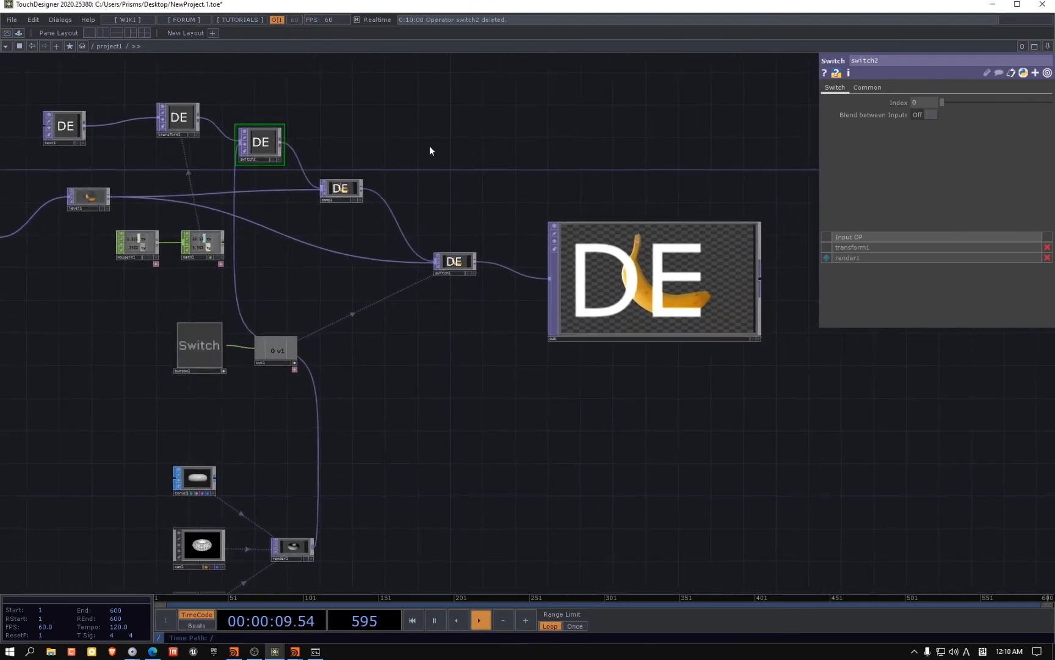
pyautogui.click(925, 103)
pyautogui.write('1')
pyautogui.press('Return')
pyautogui.scroll(7, 624, 283)
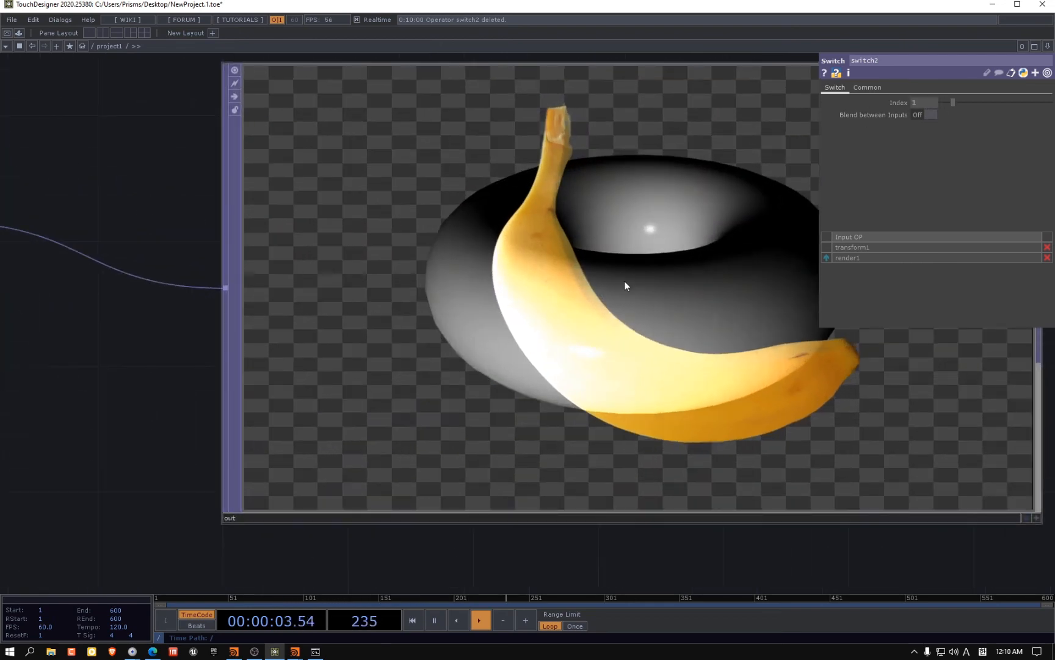
pyautogui.scroll(-7, 624, 281)
# Set comp1's Operation to Over and inspect the torus over the banana in the out viewer
pyautogui.moveTo(345, 96); pyautogui.dragTo(488, 95)
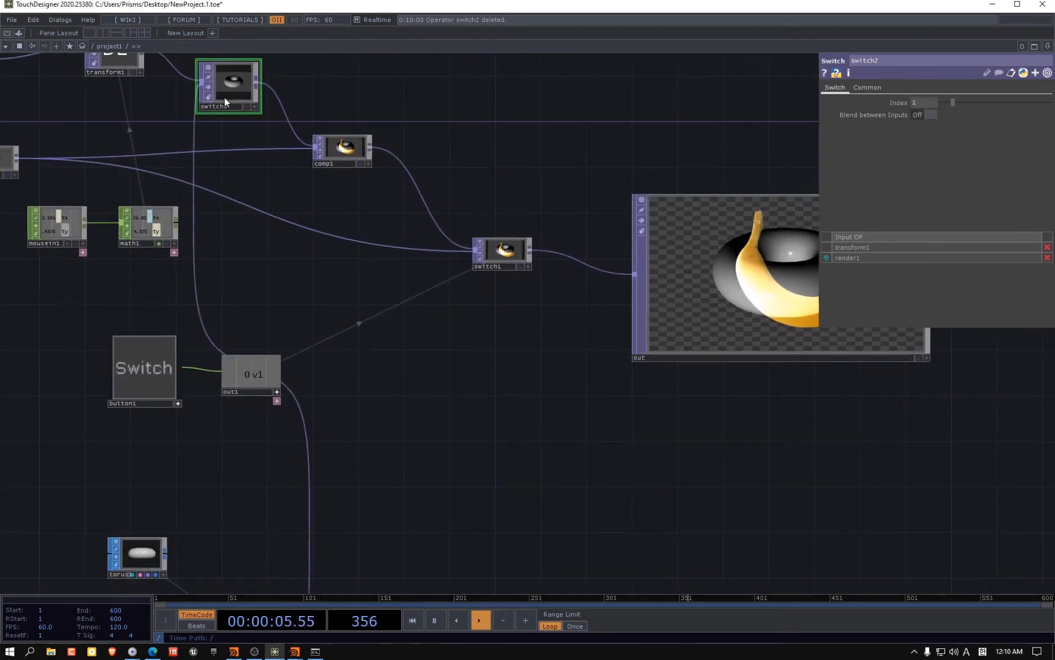
pyautogui.click(343, 149)
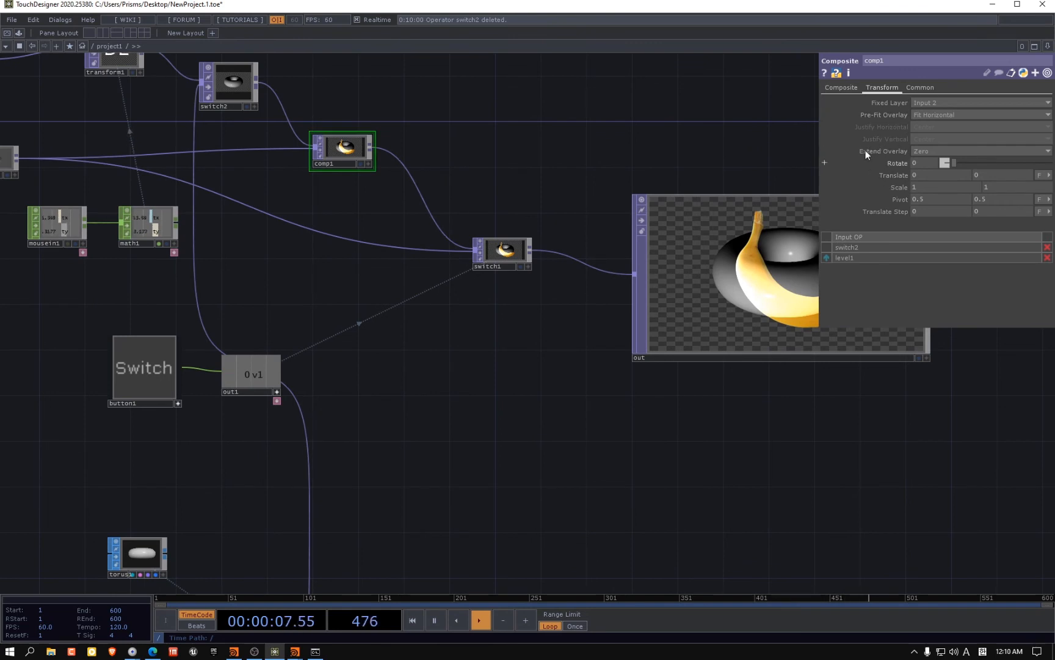
pyautogui.click(846, 88)
pyautogui.click(926, 151)
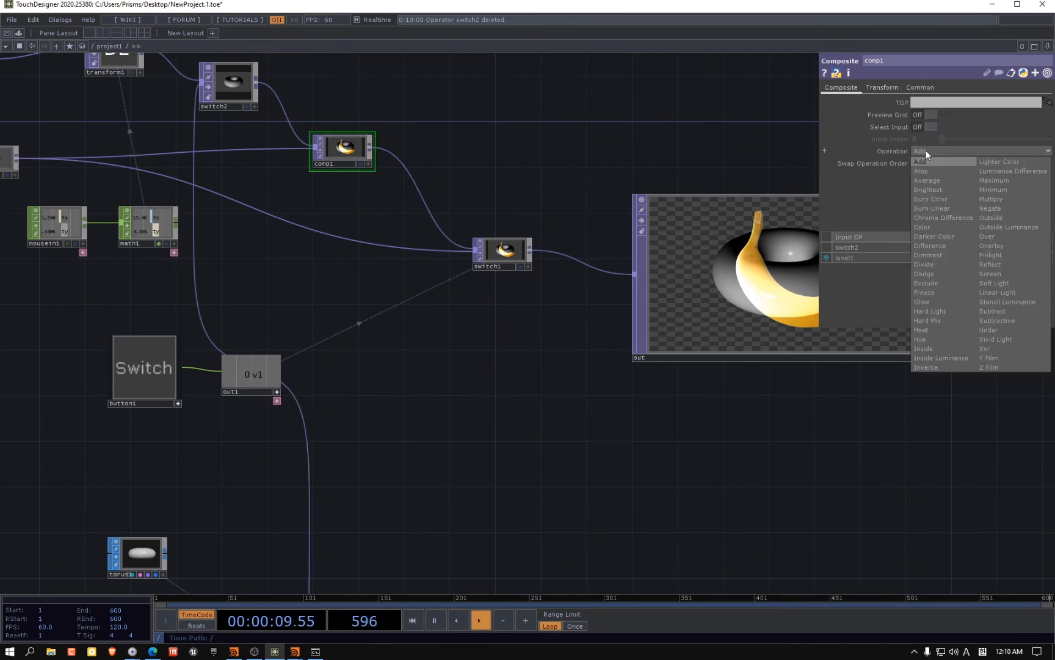
pyautogui.click(1006, 238)
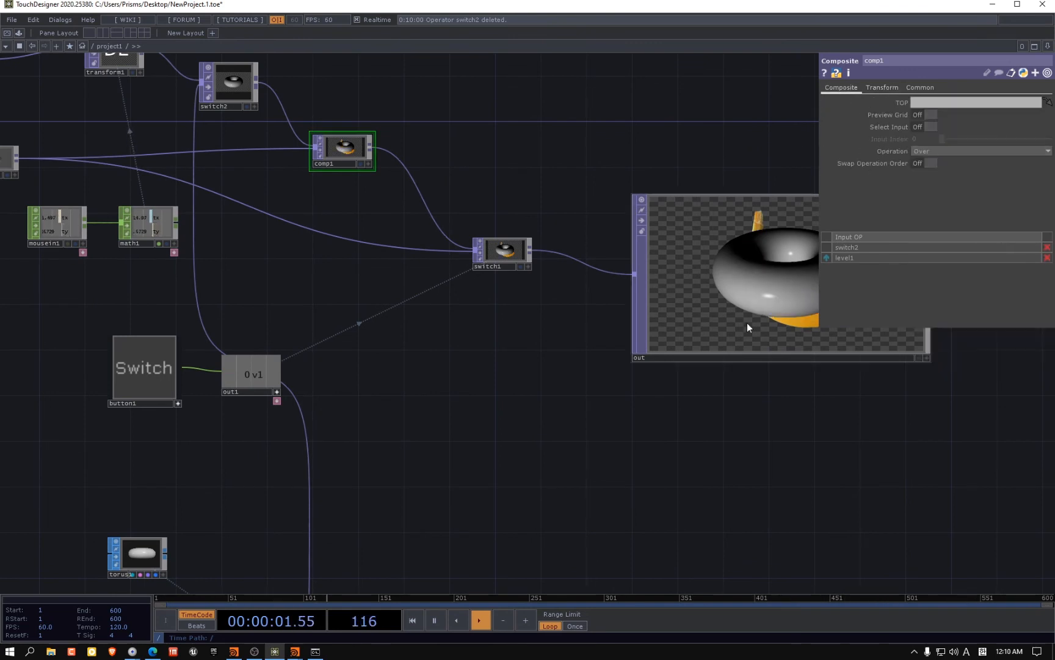
pyautogui.moveTo(614, 393); pyautogui.dragTo(503, 387)
pyautogui.scroll(8, 664, 214)
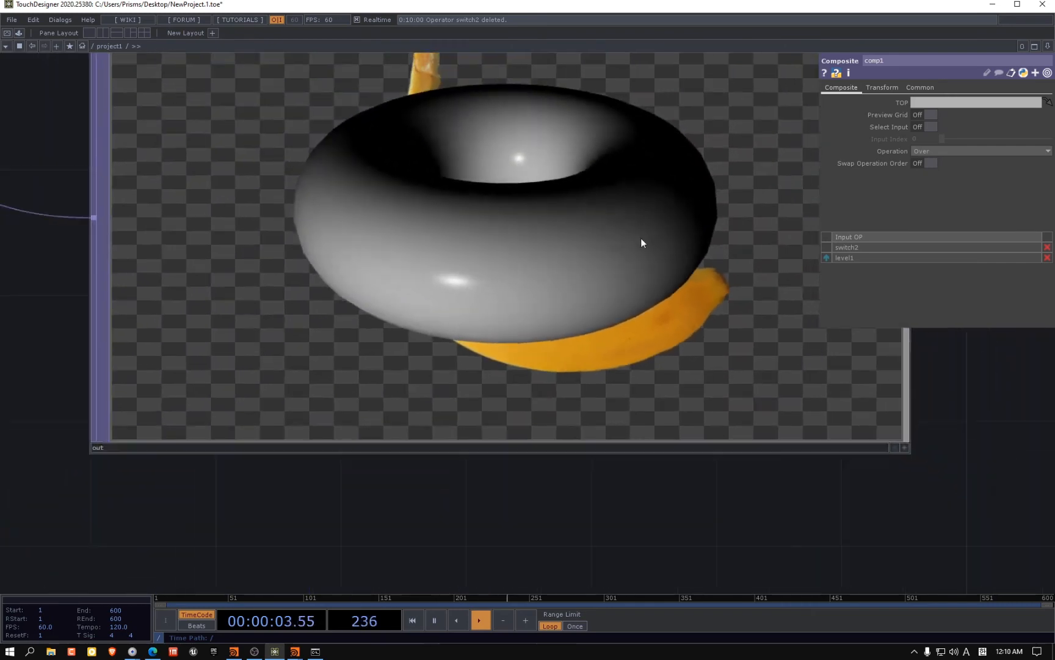
pyautogui.scroll(-10, 679, 311)
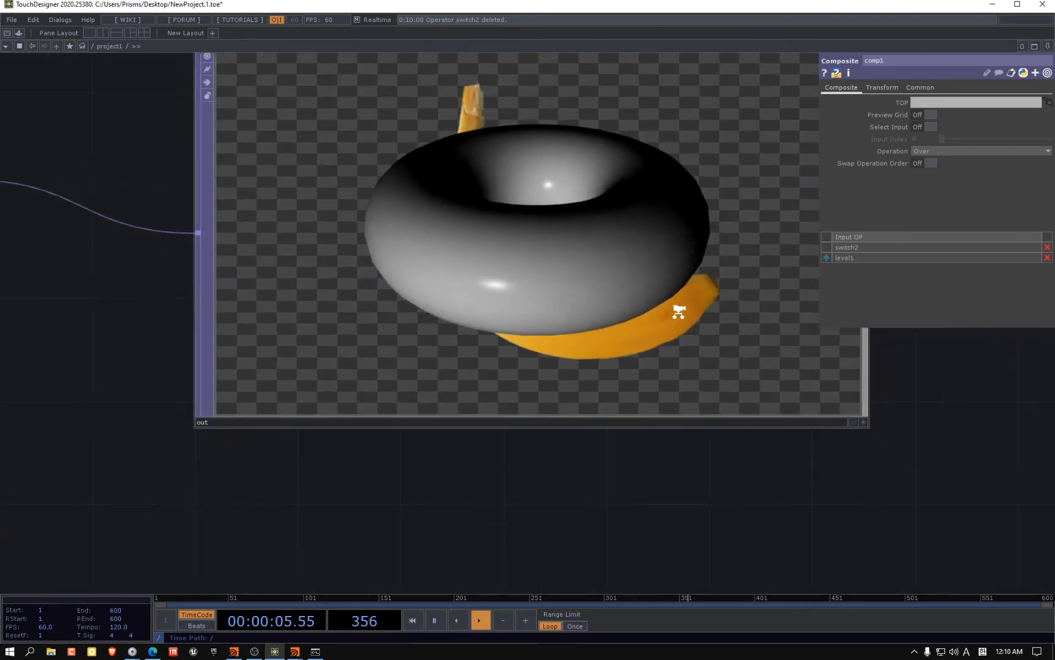
# Test the Switch button in perform mode, toggling the torus composite, and return to the network editor
pyautogui.press('F1')
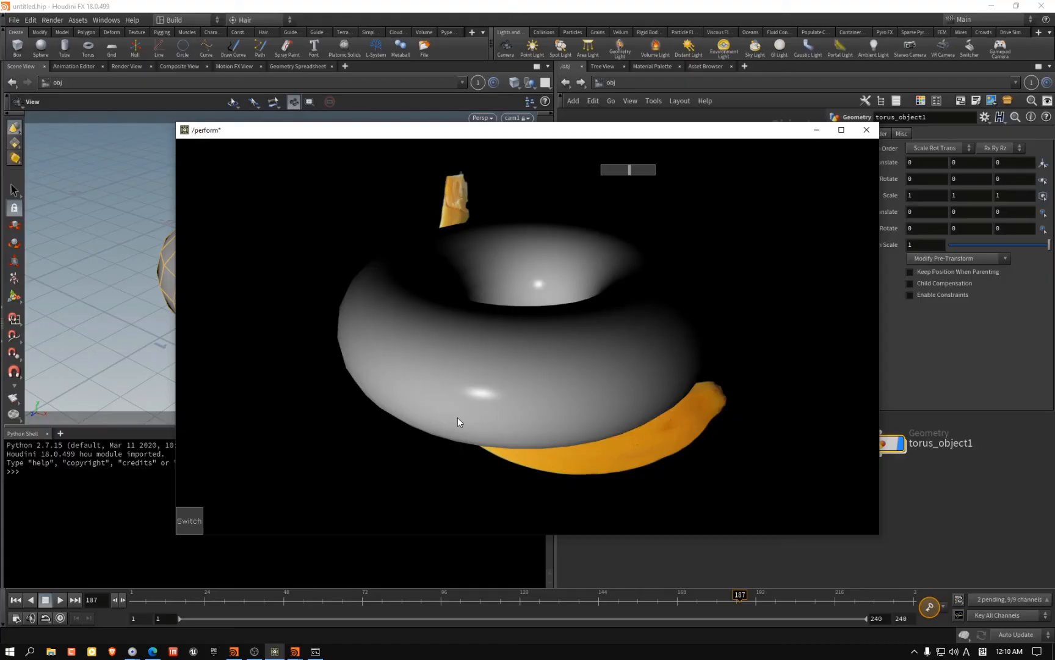
pyautogui.click(191, 523)
pyautogui.click(191, 522)
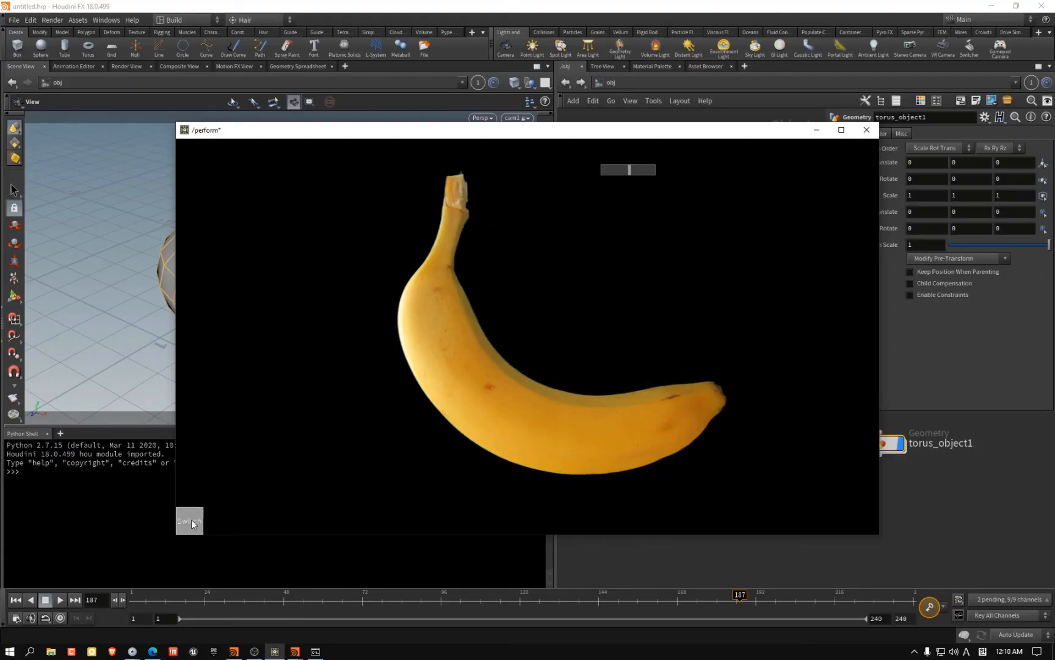
pyautogui.click(192, 523)
pyautogui.click(192, 523)
pyautogui.click(191, 522)
pyautogui.click(192, 523)
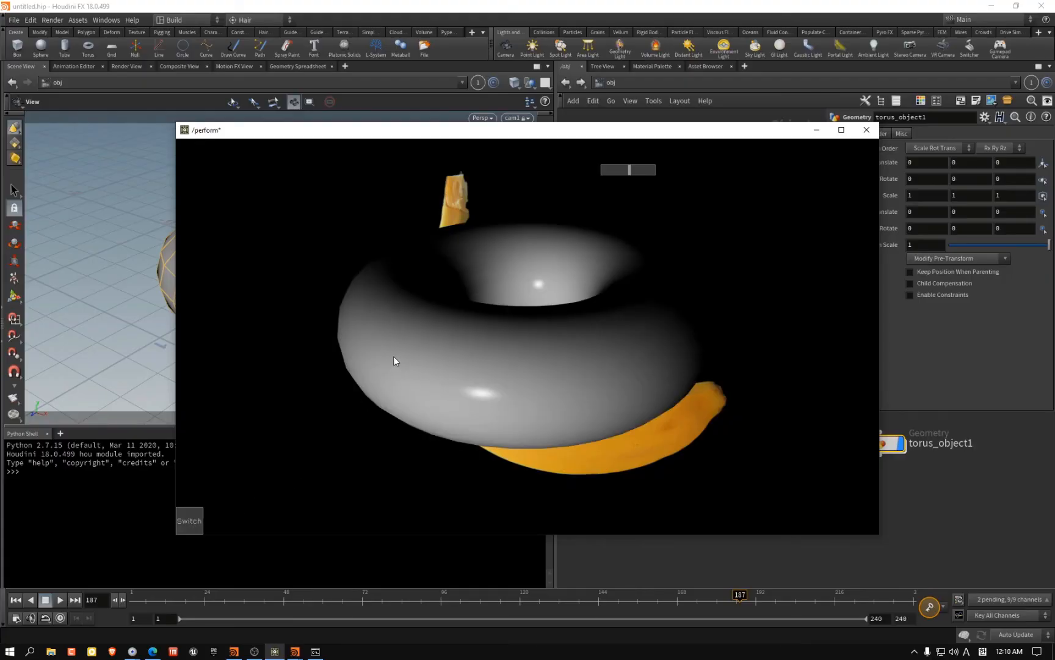
pyautogui.press('Escape')
pyautogui.scroll(-3, 394, 481)
pyautogui.scroll(10, 349, 465)
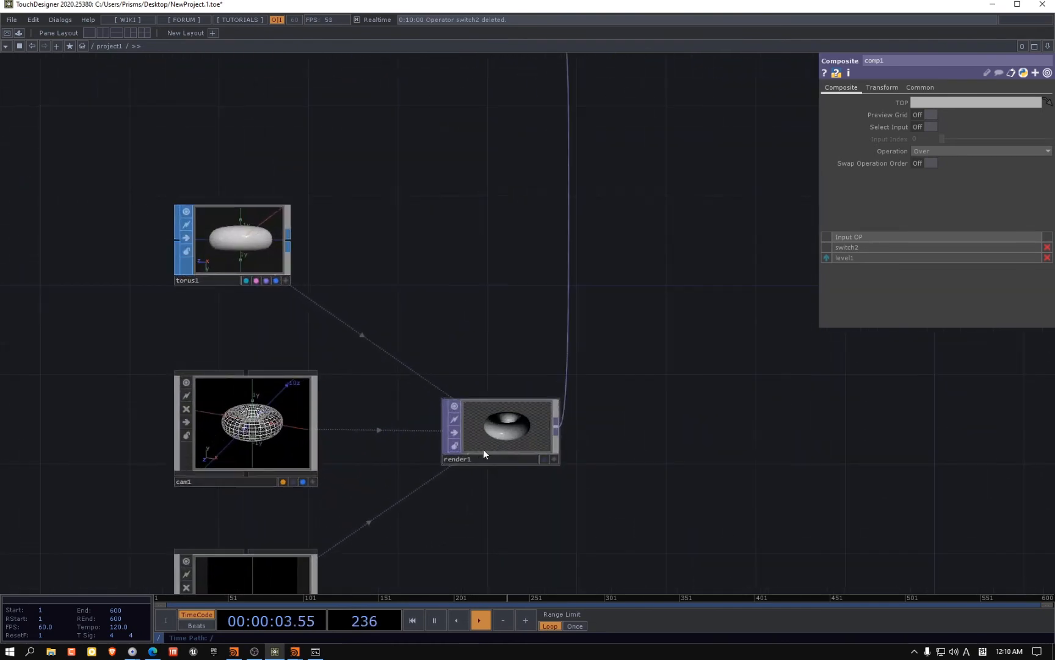
pyautogui.scroll(-6, 348, 336)
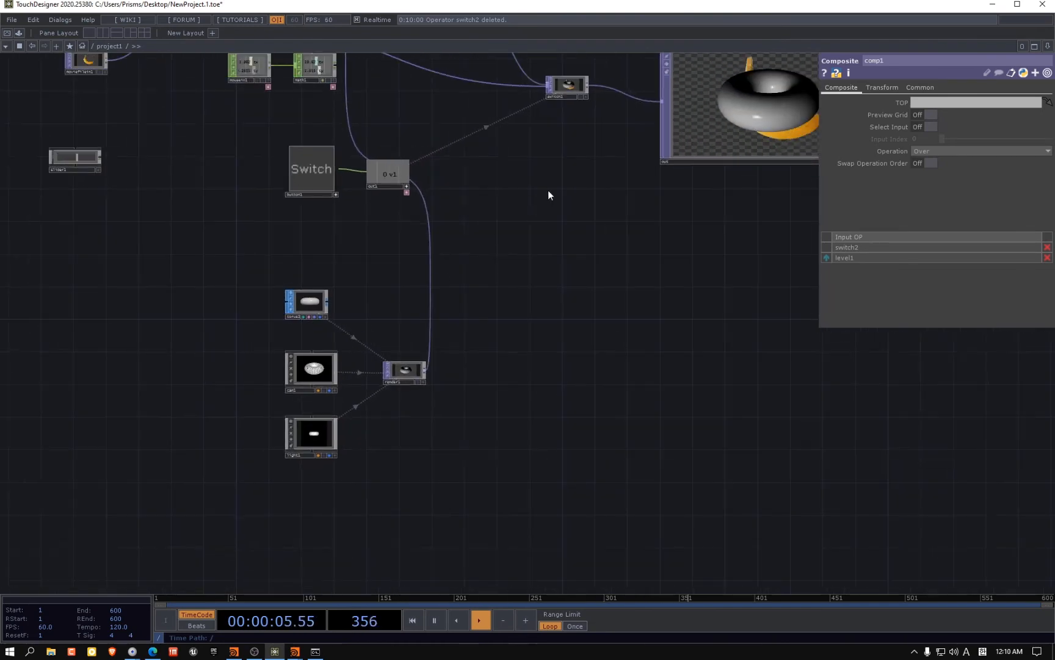
# Reopen perform mode, move its window higher on the desktop, toggle the Switch button again, and return to the network
pyautogui.moveTo(562, 179); pyautogui.dragTo(495, 317)
pyautogui.click(592, 297)
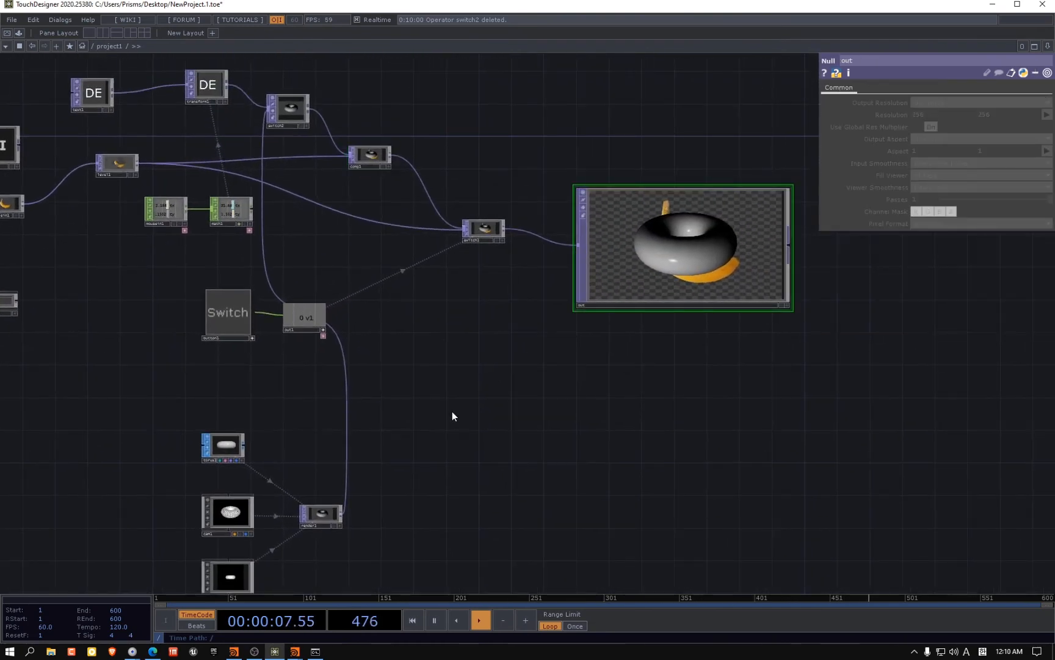
pyautogui.press('F1')
pyautogui.moveTo(339, 131); pyautogui.dragTo(353, 73)
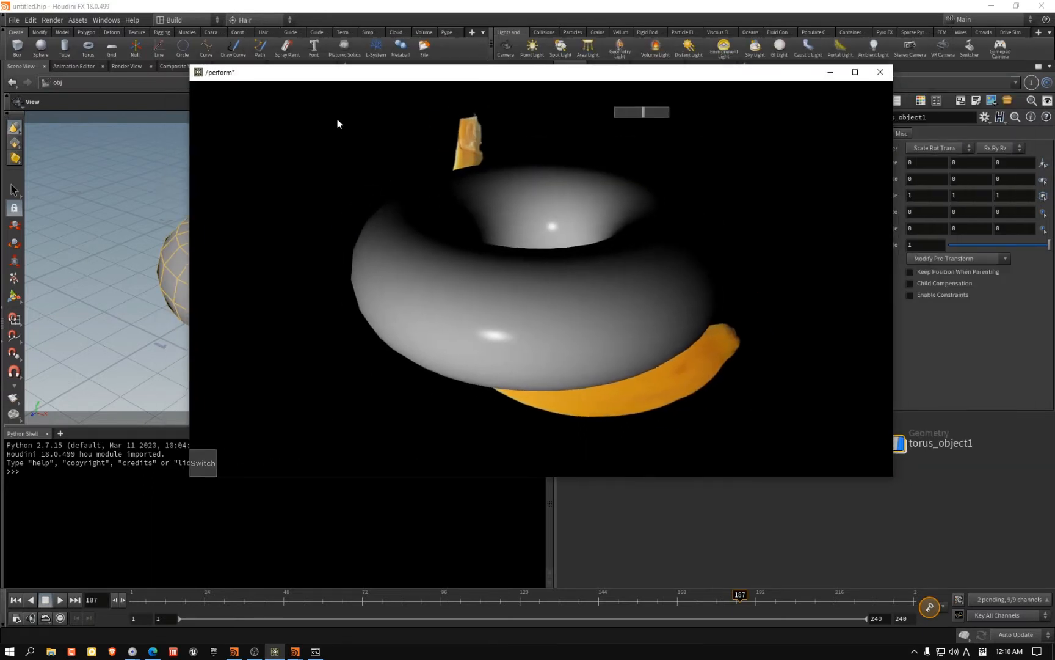
pyautogui.click(211, 468)
pyautogui.click(211, 468)
pyautogui.click(211, 468)
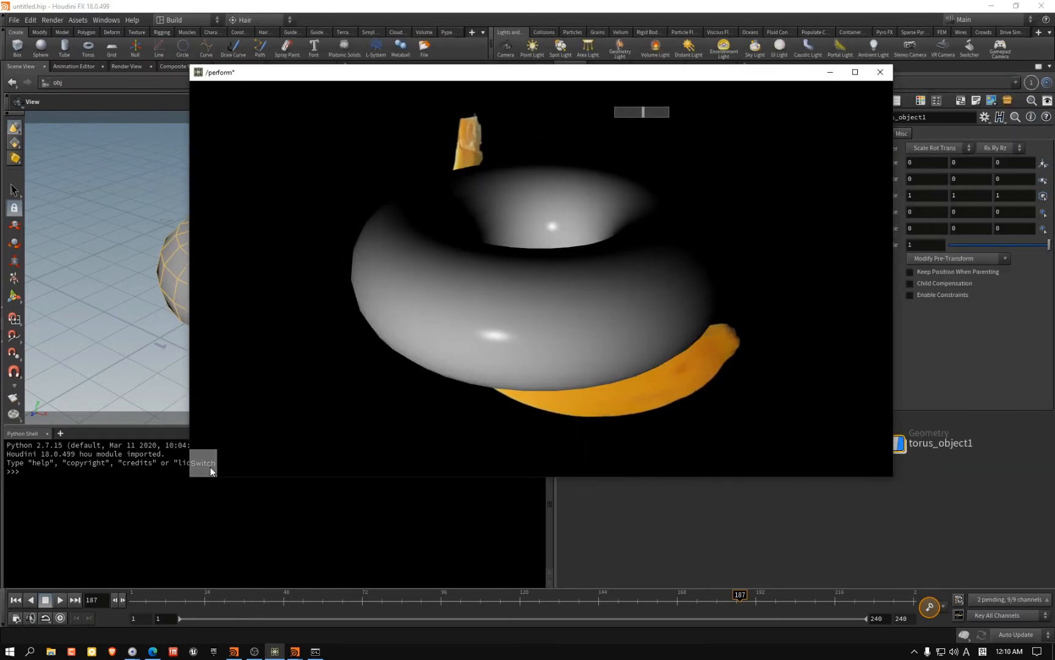
pyautogui.click(211, 469)
pyautogui.press('Escape')
# Move slider1 to the empty network area beside out1
pyautogui.scroll(-2, 415, 353)
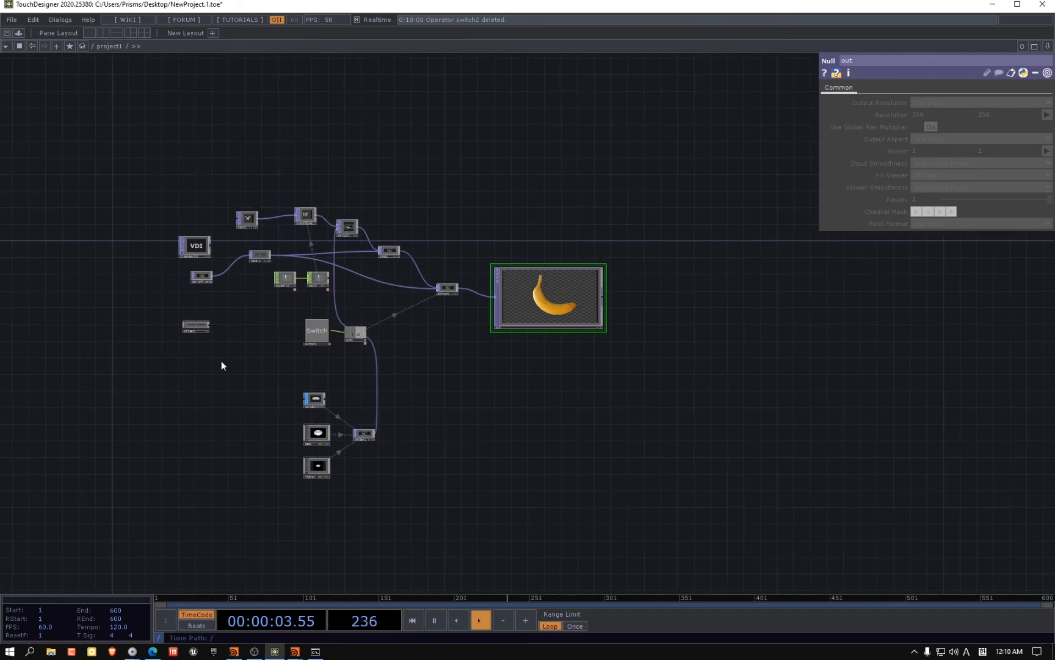
pyautogui.scroll(5, 219, 334)
pyautogui.moveTo(154, 308); pyautogui.dragTo(732, 342)
pyautogui.moveTo(590, 391); pyautogui.dragTo(352, 329)
pyautogui.moveTo(513, 289); pyautogui.dragTo(524, 331)
pyautogui.scroll(3, 516, 314)
pyautogui.scroll(3, 575, 330)
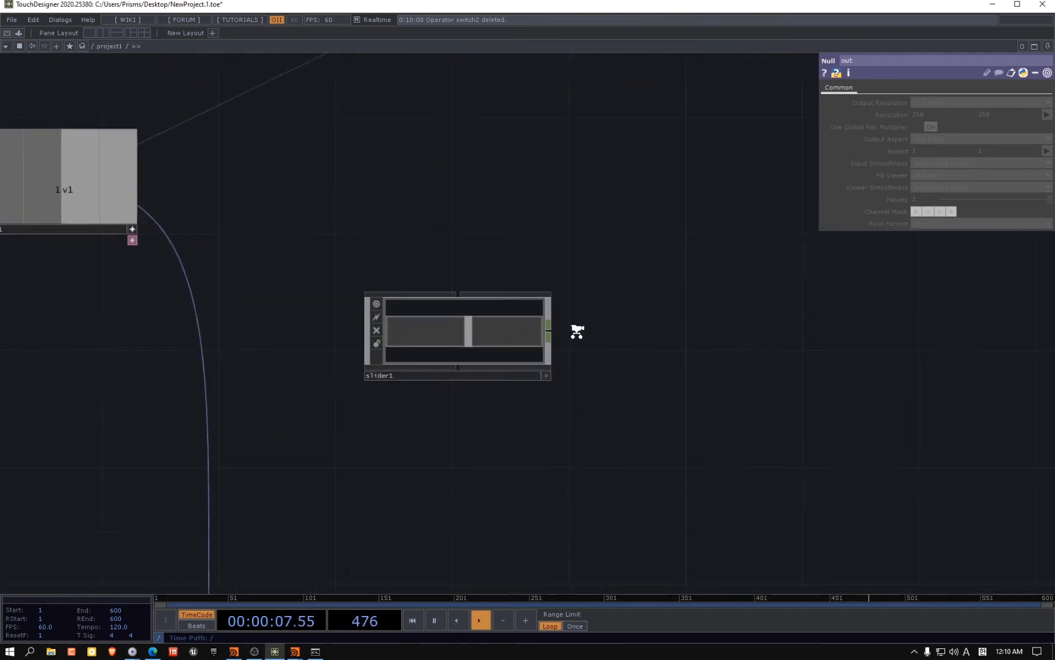
# Add a Null CHOP to the output of slider1, placed beside it
pyautogui.click(539, 379)
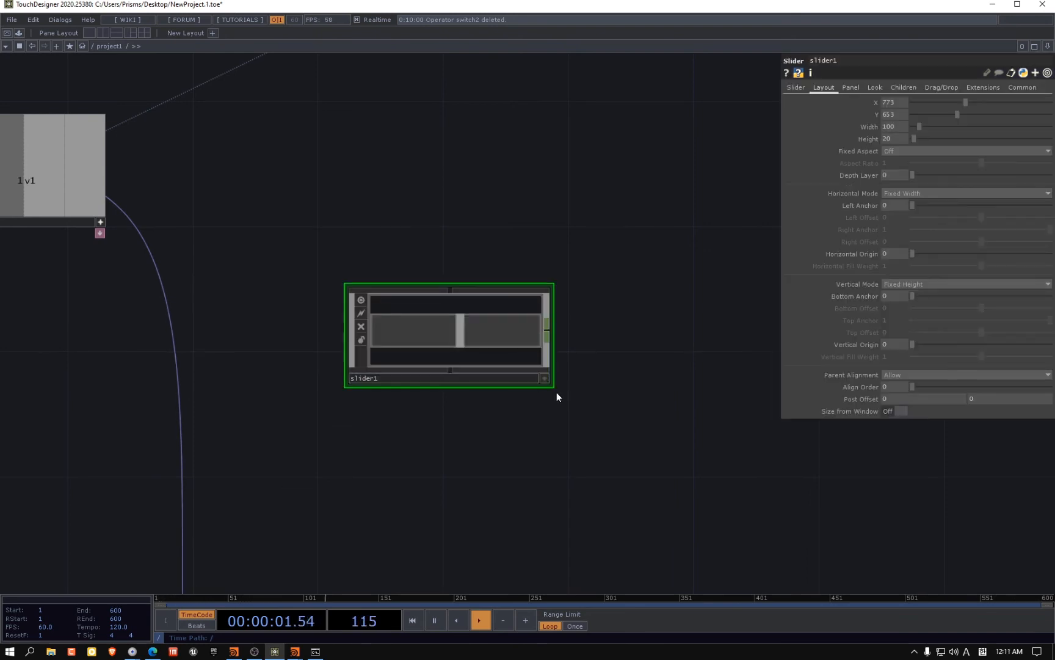
pyautogui.moveTo(556, 396); pyautogui.dragTo(423, 294)
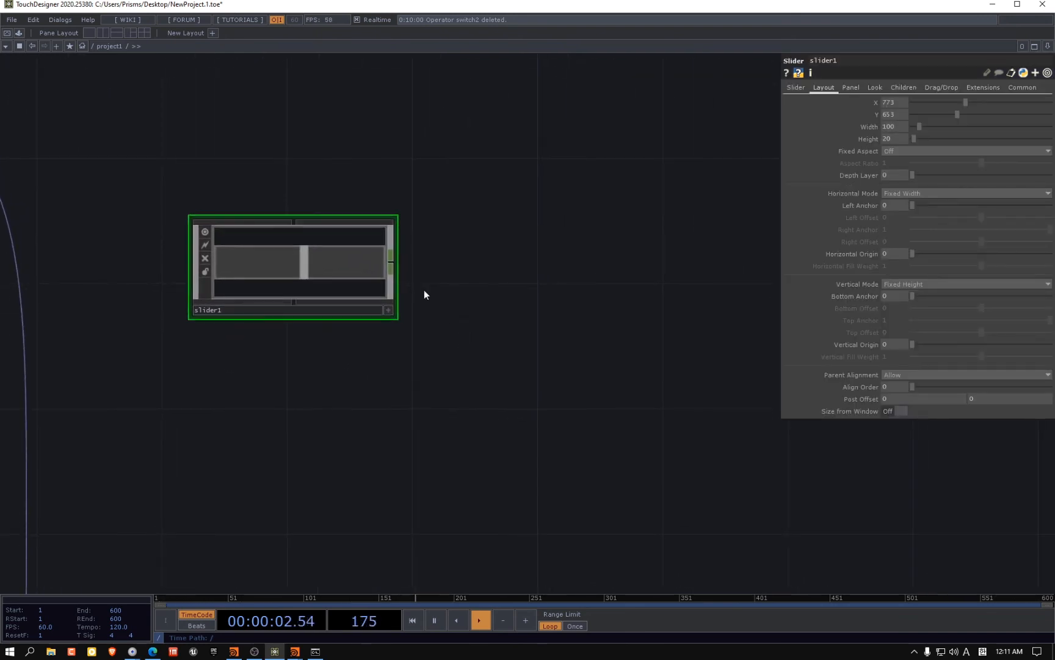
pyautogui.rightClick(389, 267)
pyautogui.write('null')
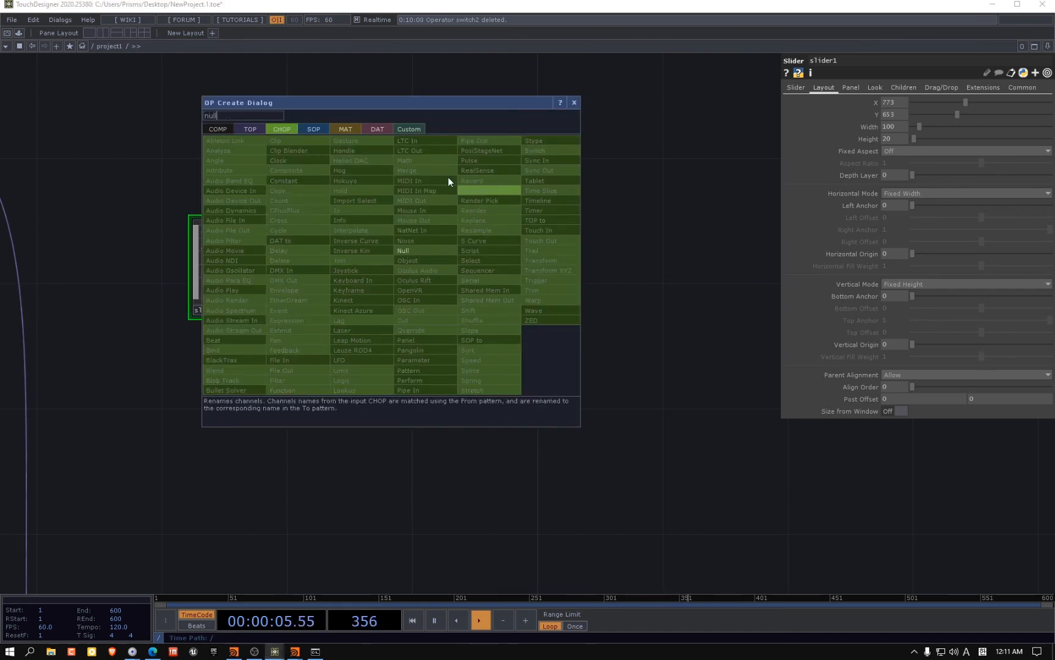
pyautogui.click(429, 254)
pyautogui.click(568, 262)
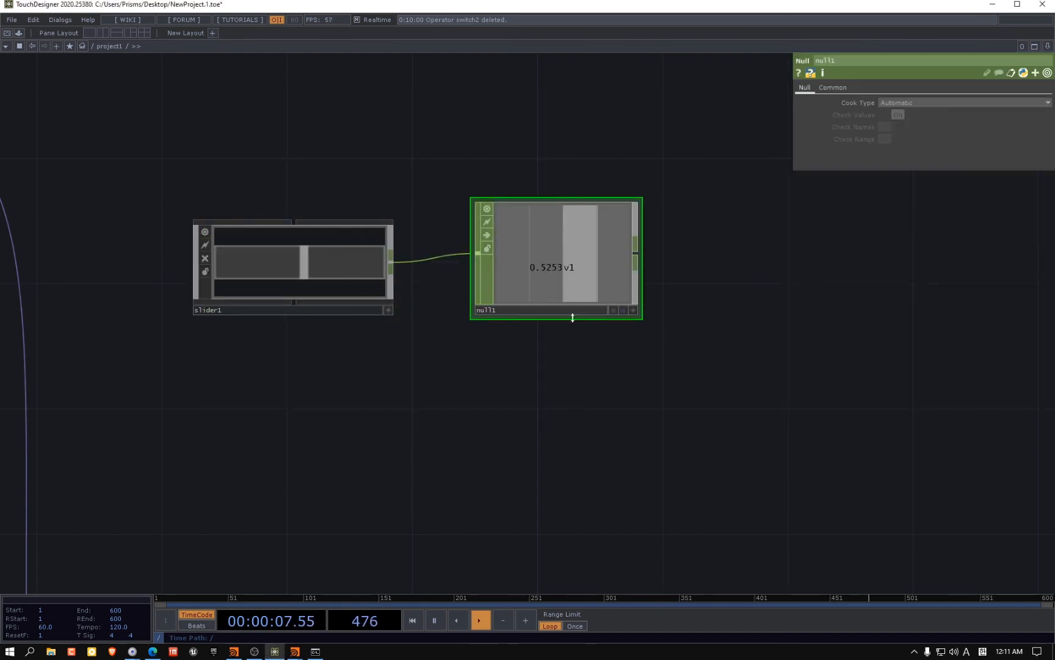
# Make slider1's viewer interactive and set the slider to about 0.596
pyautogui.click(387, 311)
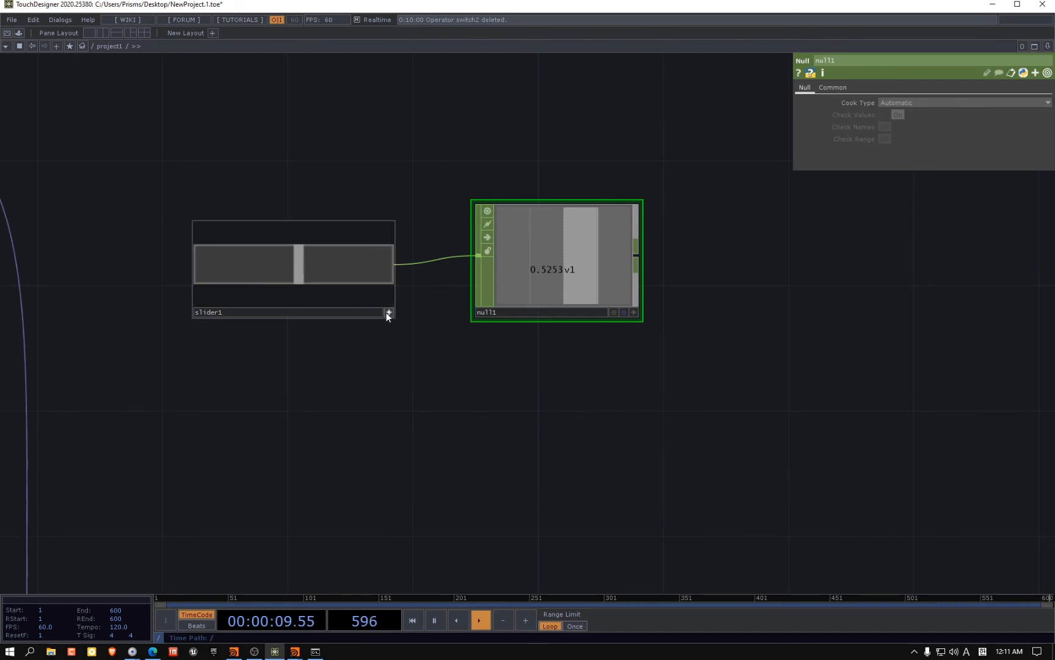
pyautogui.moveTo(292, 263)
pyautogui.mouseDown()
pyautogui.moveTo(169, 253)
pyautogui.moveTo(485, 253)
pyautogui.moveTo(179, 264)
pyautogui.moveTo(380, 256)
pyautogui.moveTo(311, 261)
pyautogui.mouseUp()
pyautogui.scroll(-3, 589, 191)
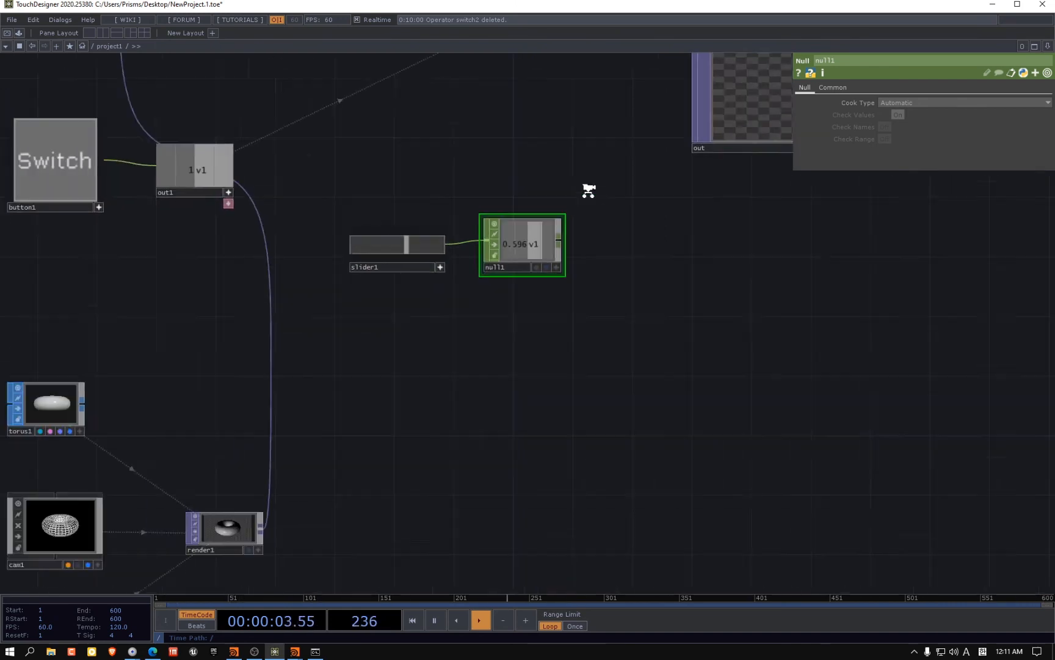
# Move the out node farther away from switch1 to make room between them
pyautogui.moveTo(588, 190); pyautogui.dragTo(607, 162, button='middle')
pyautogui.moveTo(606, 161); pyautogui.dragTo(744, 199)
pyautogui.moveTo(618, 211); pyautogui.dragTo(572, 288)
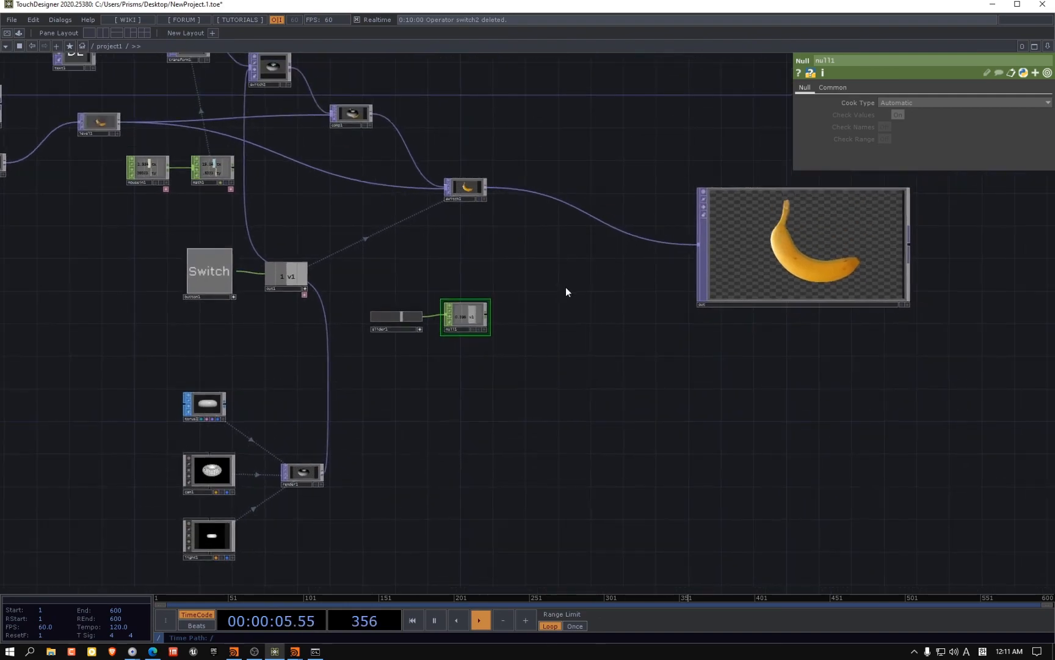
pyautogui.press('Tab')
pyautogui.write('lev')
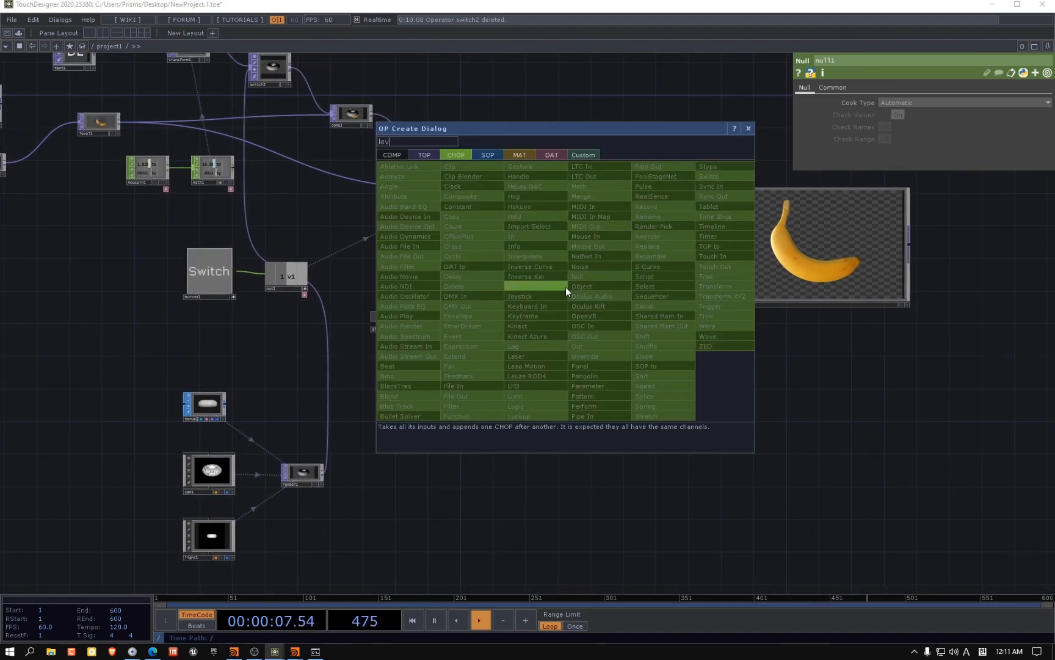
pyautogui.write('el')
pyautogui.click(421, 155)
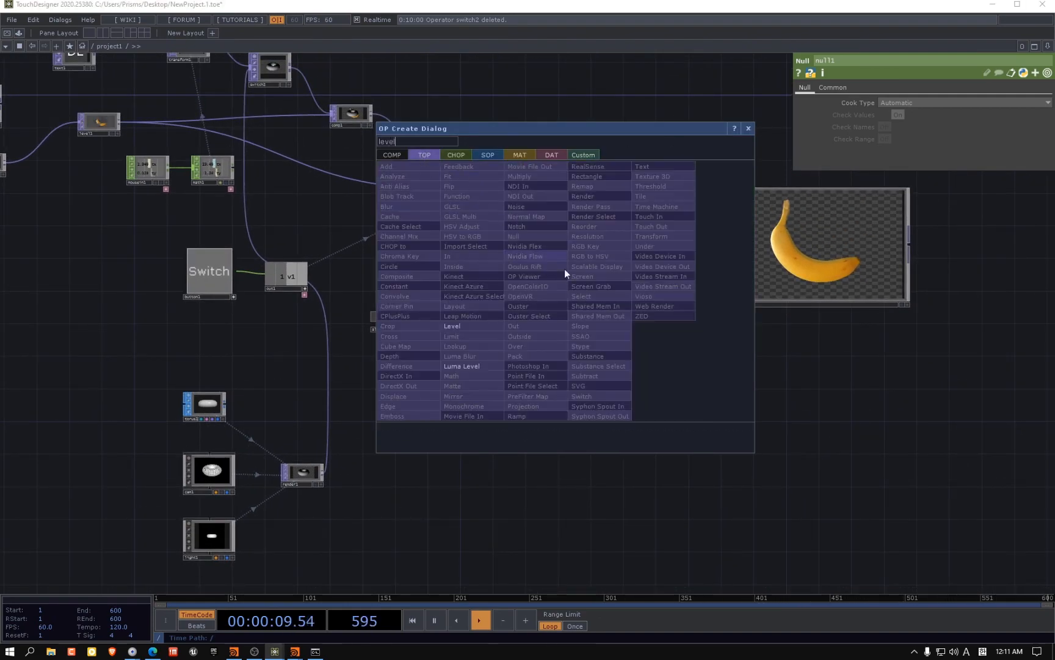
pyautogui.click(467, 325)
pyautogui.click(578, 272)
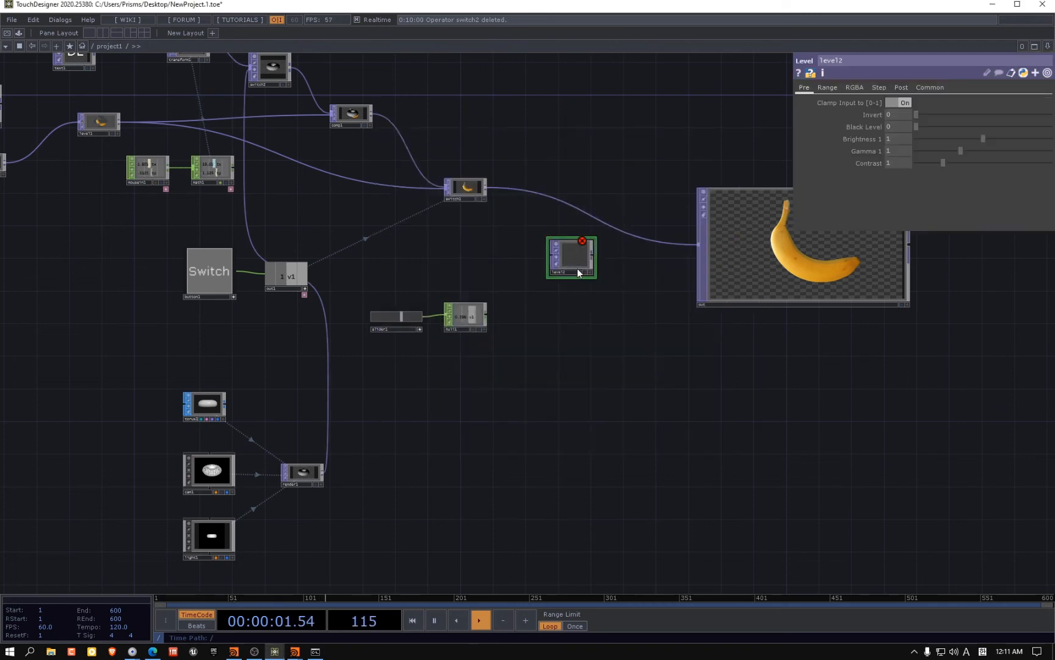
pyautogui.press('Delete')
# Insert a Level TOP between switch1 and out
pyautogui.scroll(2, 489, 190)
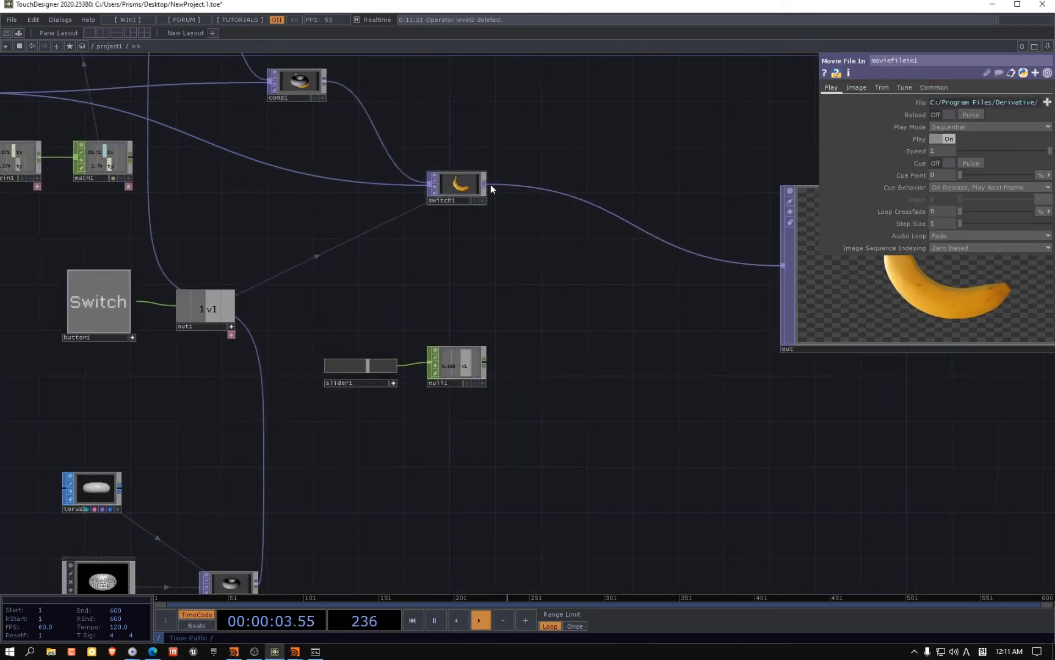
pyautogui.rightClick(486, 184)
pyautogui.write('level')
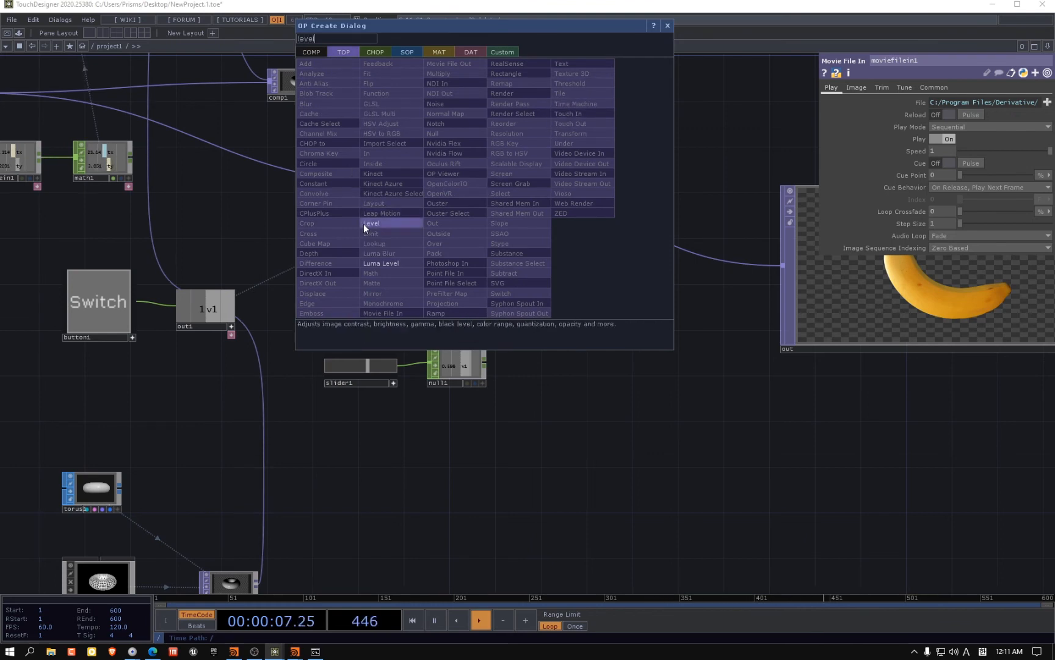
pyautogui.click(366, 223)
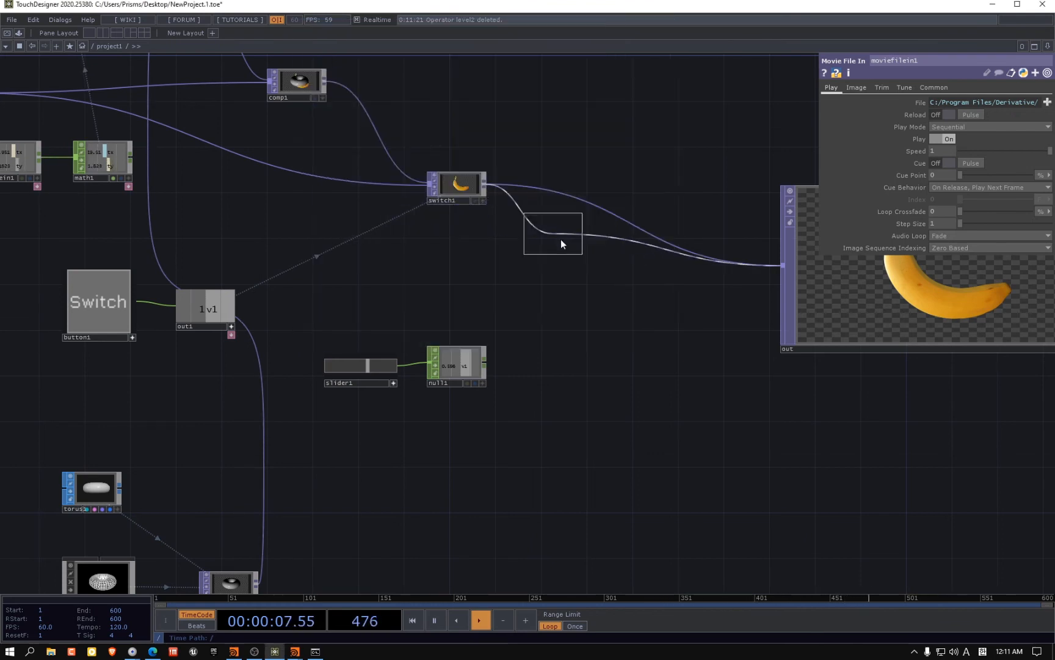
pyautogui.click(607, 280)
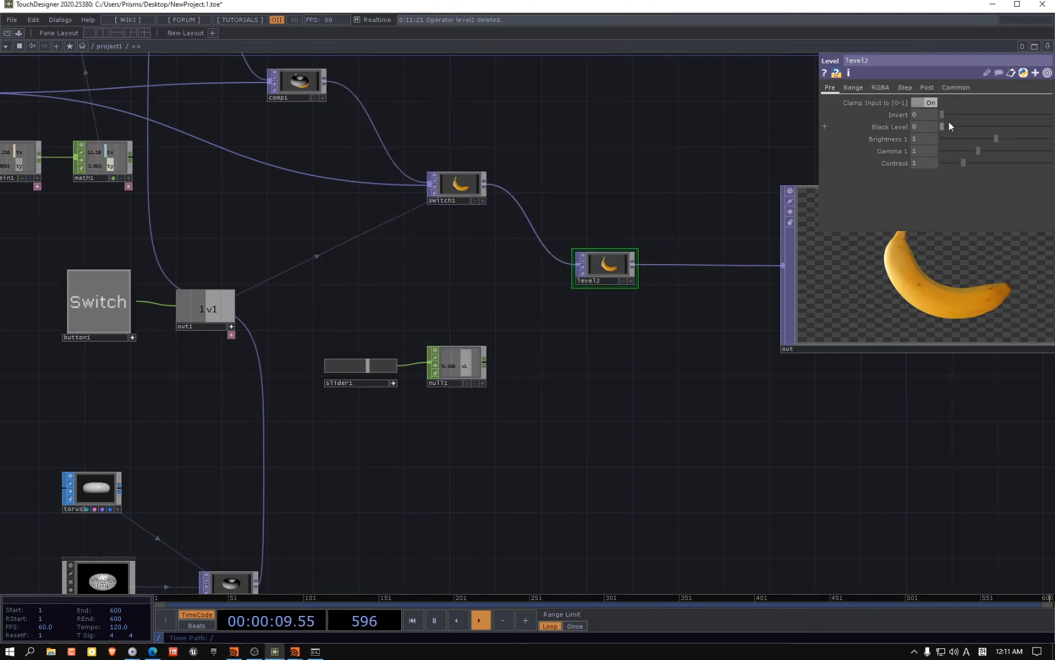
# Try lowering level2's Brightness 1 to 0, and restore it to 1
pyautogui.click(857, 88)
pyautogui.click(830, 88)
pyautogui.moveTo(942, 123); pyautogui.dragTo(901, 133)
pyautogui.moveTo(995, 140)
pyautogui.mouseDown()
pyautogui.moveTo(947, 140)
pyautogui.moveTo(1033, 139)
pyautogui.moveTo(977, 145)
pyautogui.mouseUp()
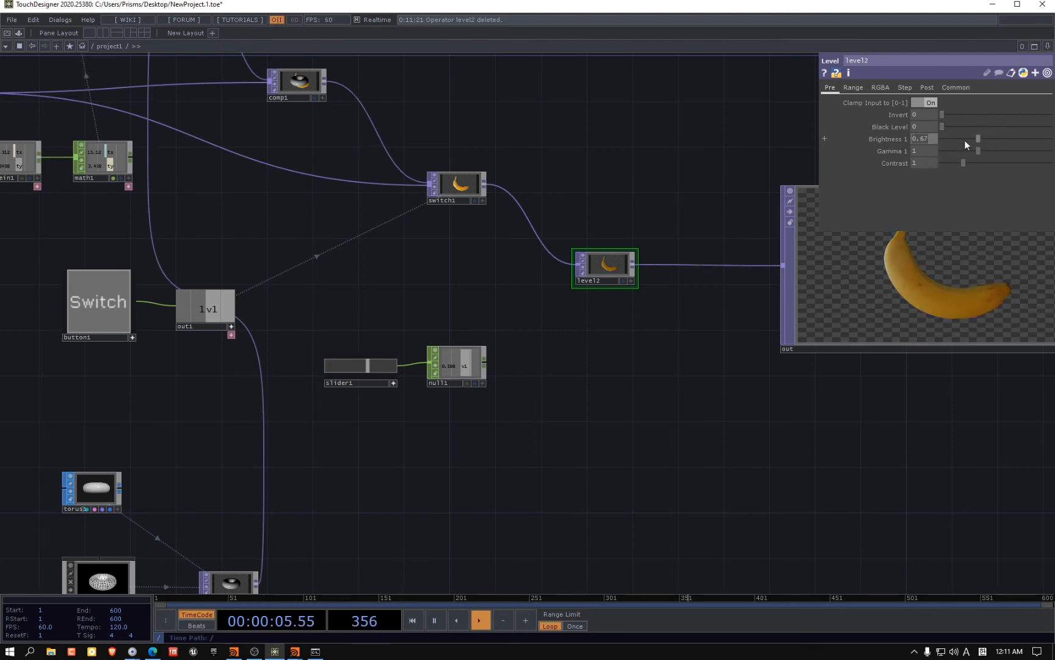
pyautogui.moveTo(965, 144); pyautogui.dragTo(947, 142)
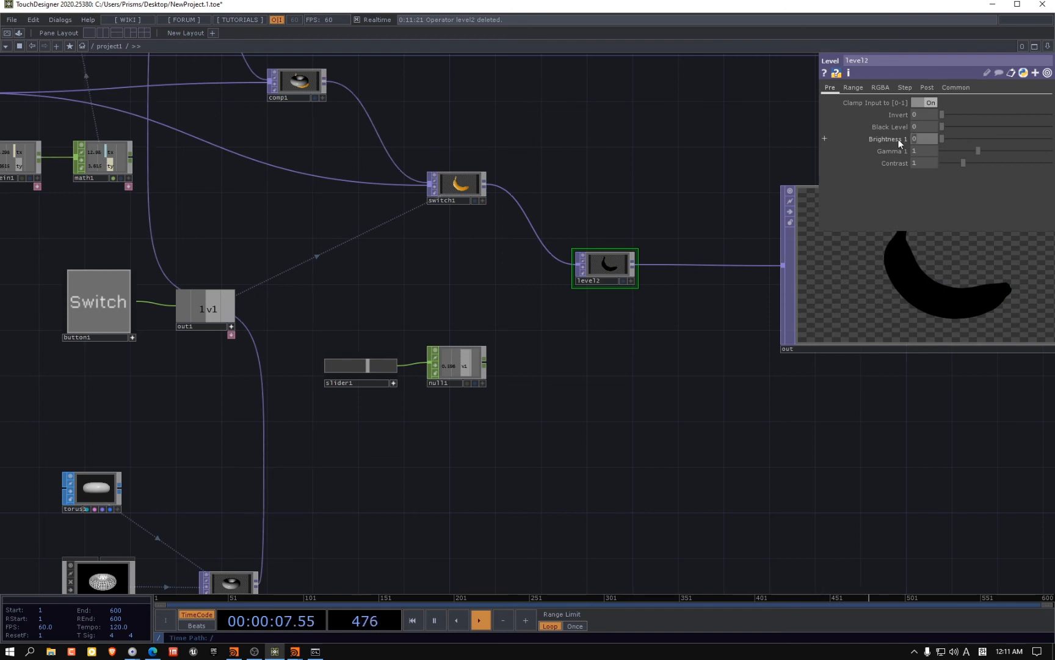
pyautogui.press('Return')
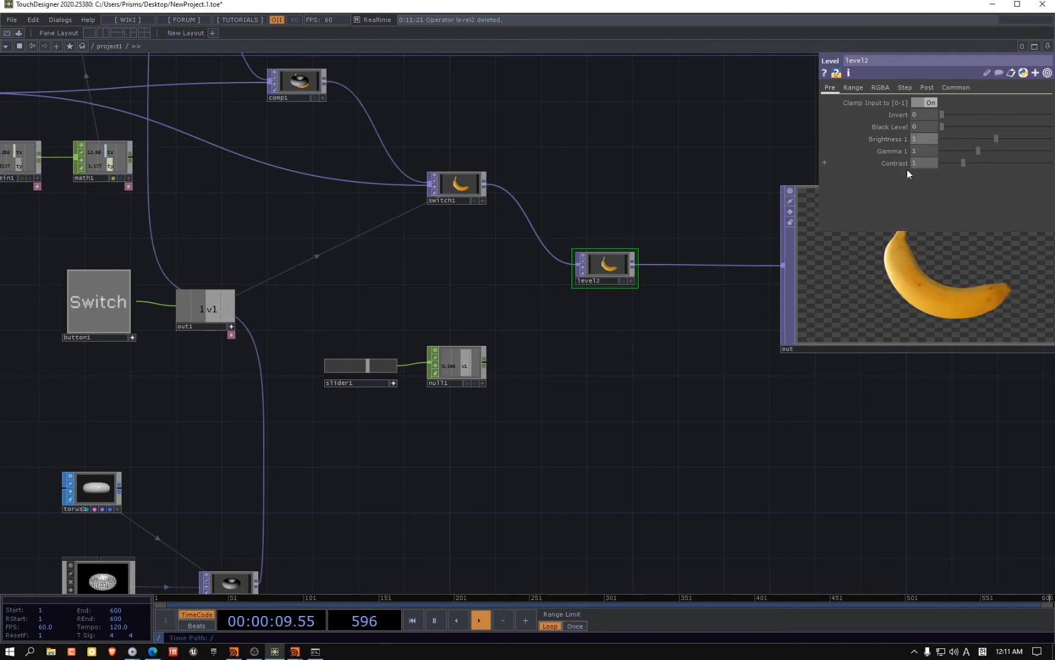
# Make null1's viewer interactive and export its v1 channel to level2's Brightness 1 parameter
pyautogui.moveTo(498, 368); pyautogui.dragTo(484, 371)
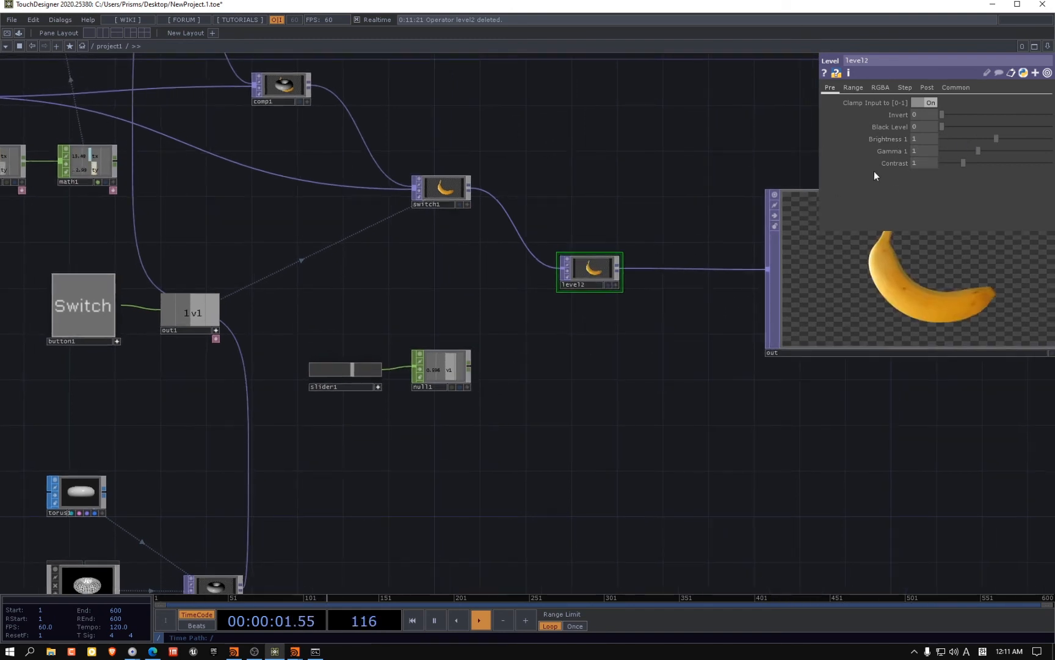
pyautogui.click(469, 382)
pyautogui.scroll(3, 480, 393)
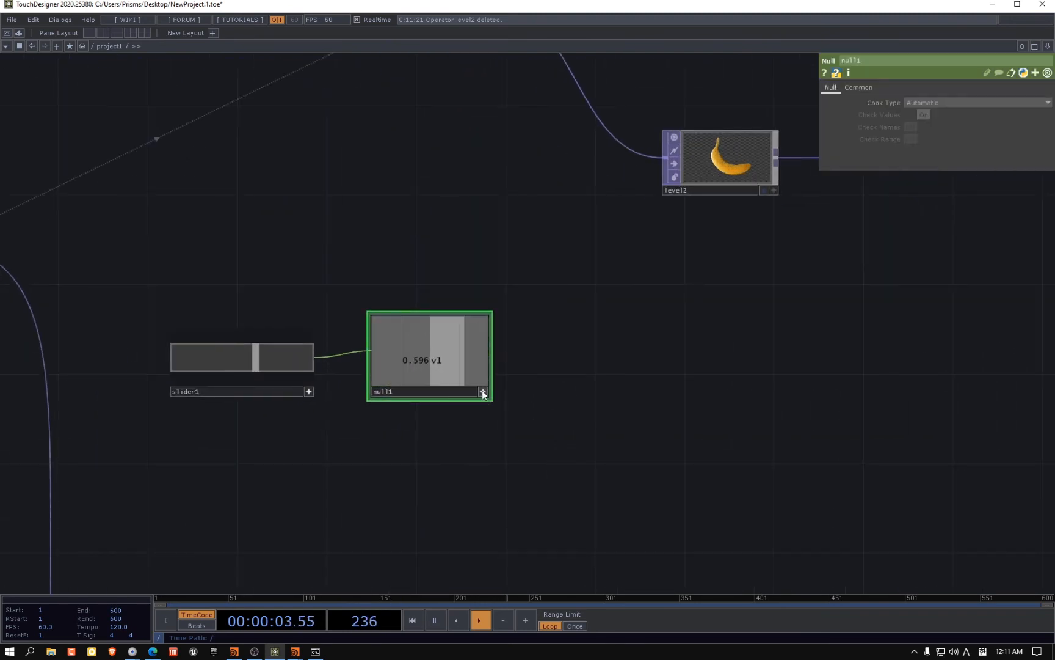
pyautogui.moveTo(484, 390); pyautogui.dragTo(359, 436, button='middle')
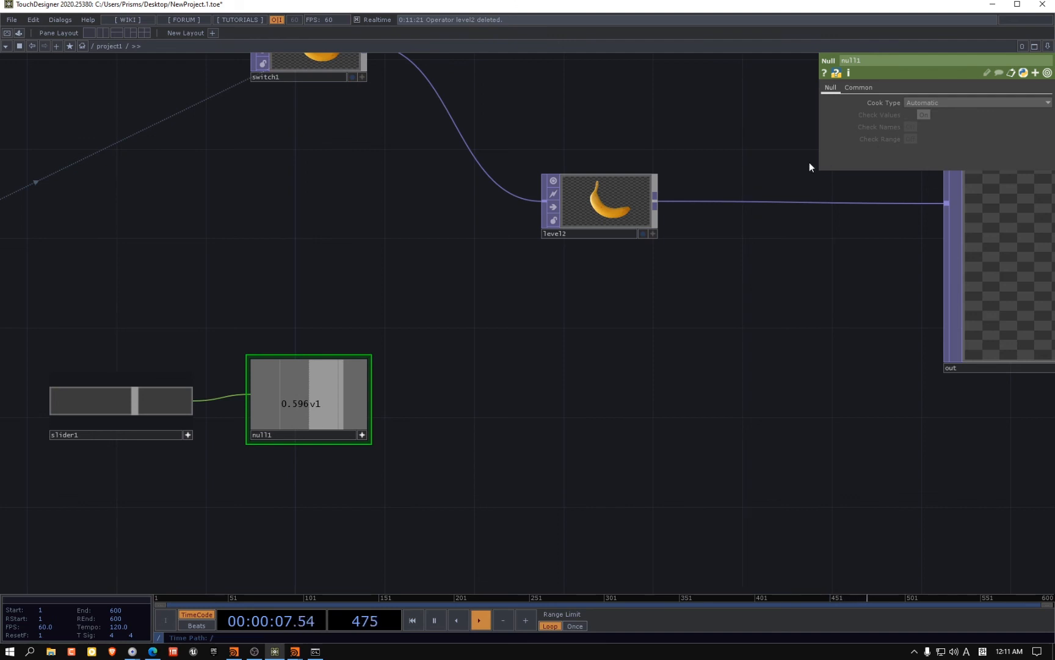
pyautogui.click(625, 207)
pyautogui.moveTo(299, 400); pyautogui.dragTo(911, 126)
pyautogui.click(920, 128)
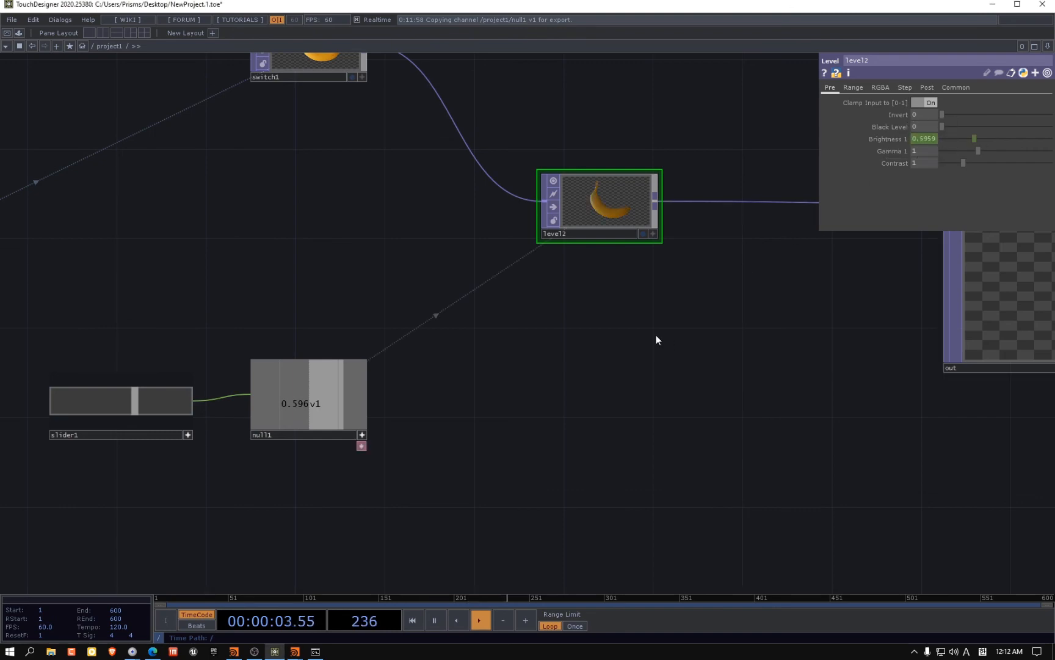
# In perform mode, raise the brightness slider to about 0.94 and test the Switch button, and return to the network without quitting
pyautogui.press('F1')
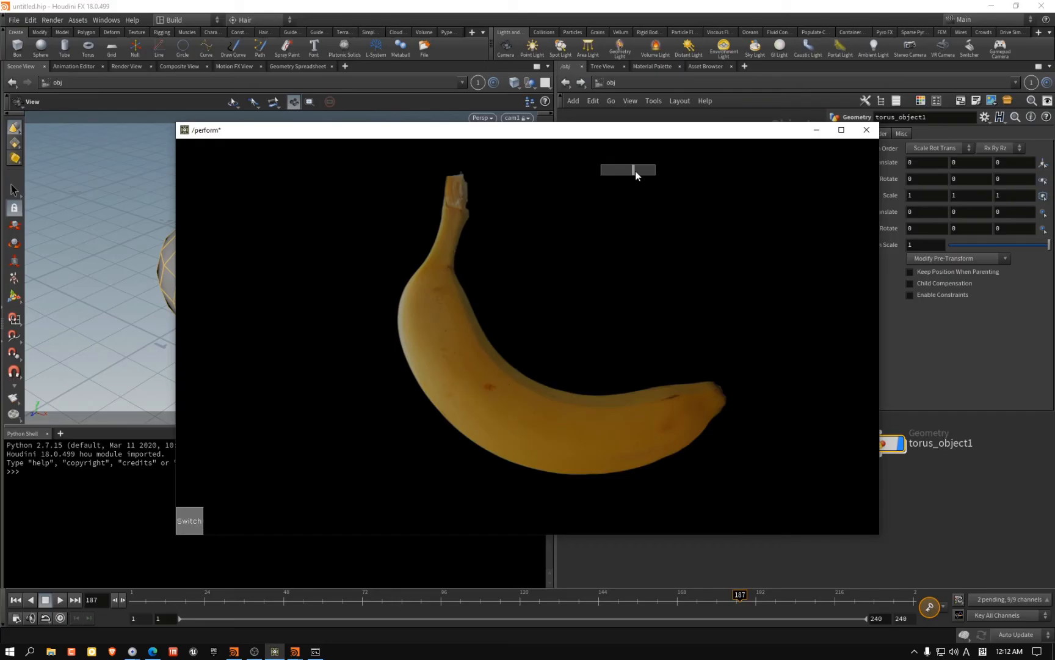
pyautogui.moveTo(636, 170); pyautogui.dragTo(657, 160)
pyautogui.click(189, 521)
pyautogui.click(190, 521)
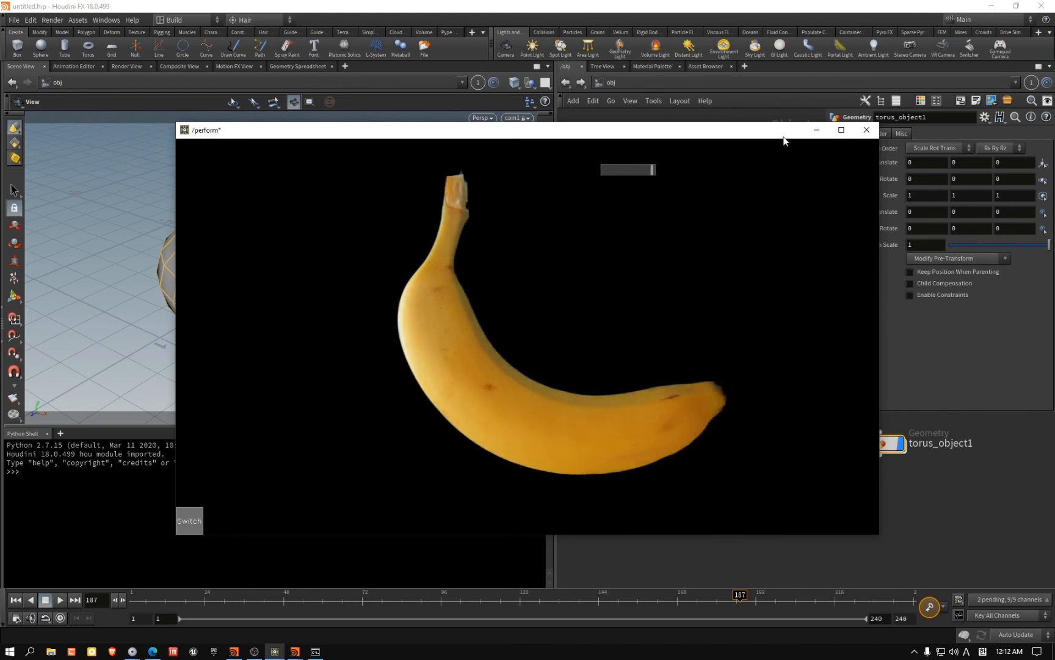
pyautogui.click(866, 129)
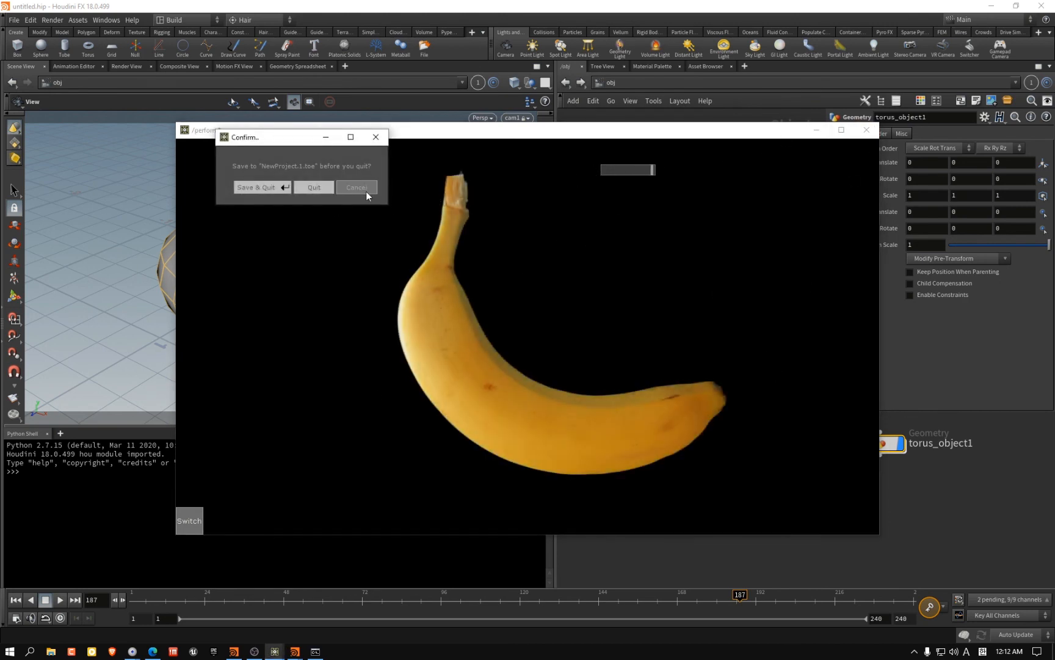
pyautogui.click(366, 191)
pyautogui.press('Escape')
pyautogui.scroll(-10, 667, 263)
pyautogui.moveTo(597, 339); pyautogui.dragTo(590, 337)
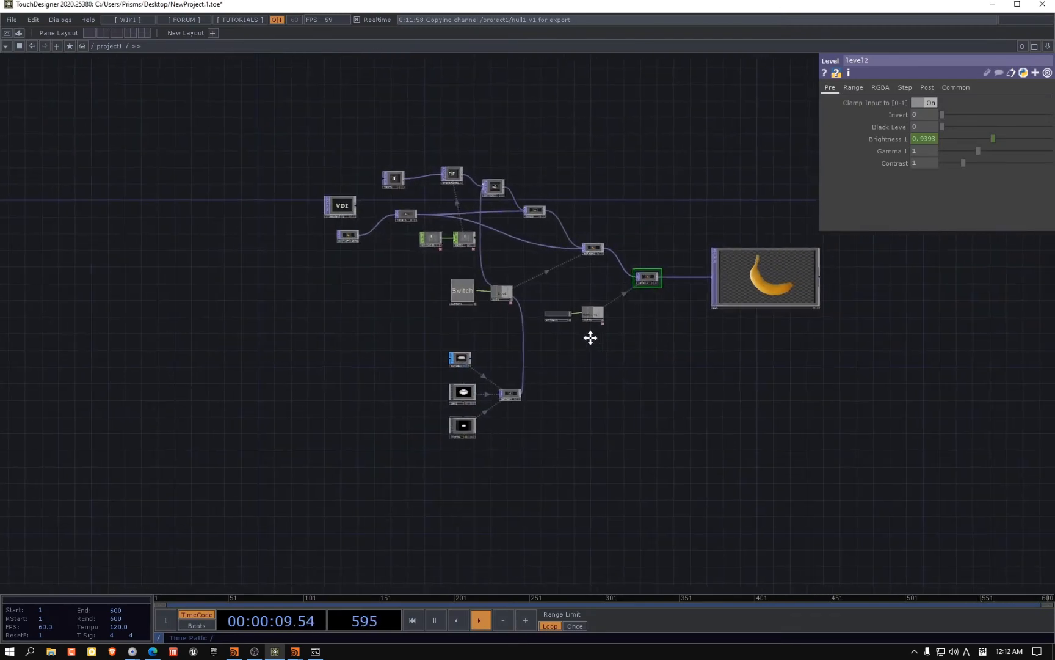
# Lower slider1 to about 0.65 to dim level2's output
pyautogui.scroll(5, 590, 338)
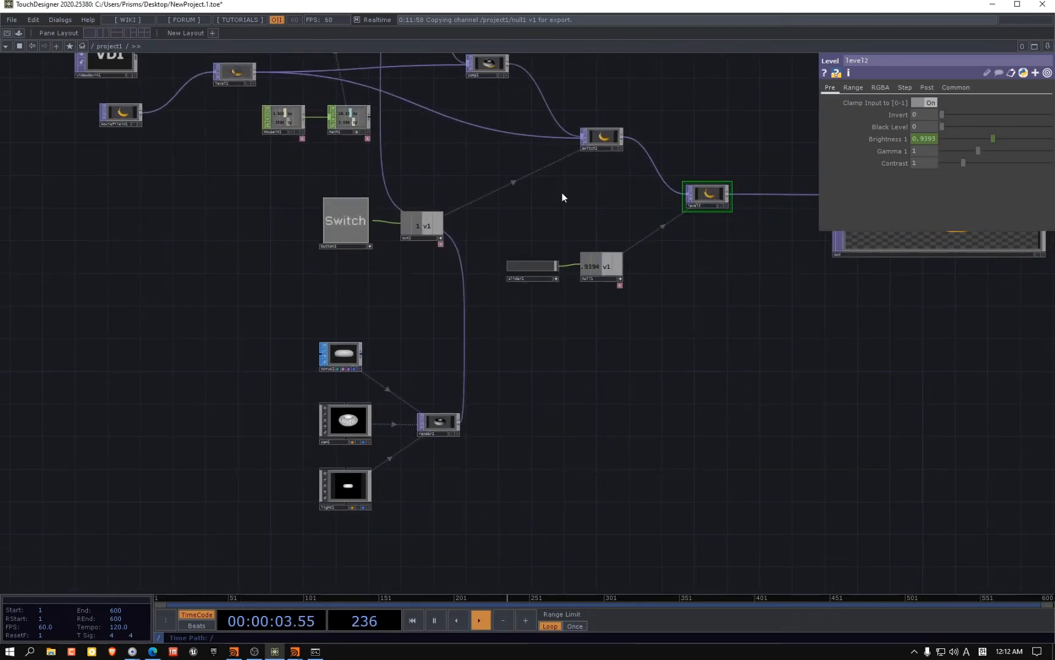
pyautogui.scroll(5, 592, 234)
pyautogui.moveTo(453, 360); pyautogui.dragTo(321, 389)
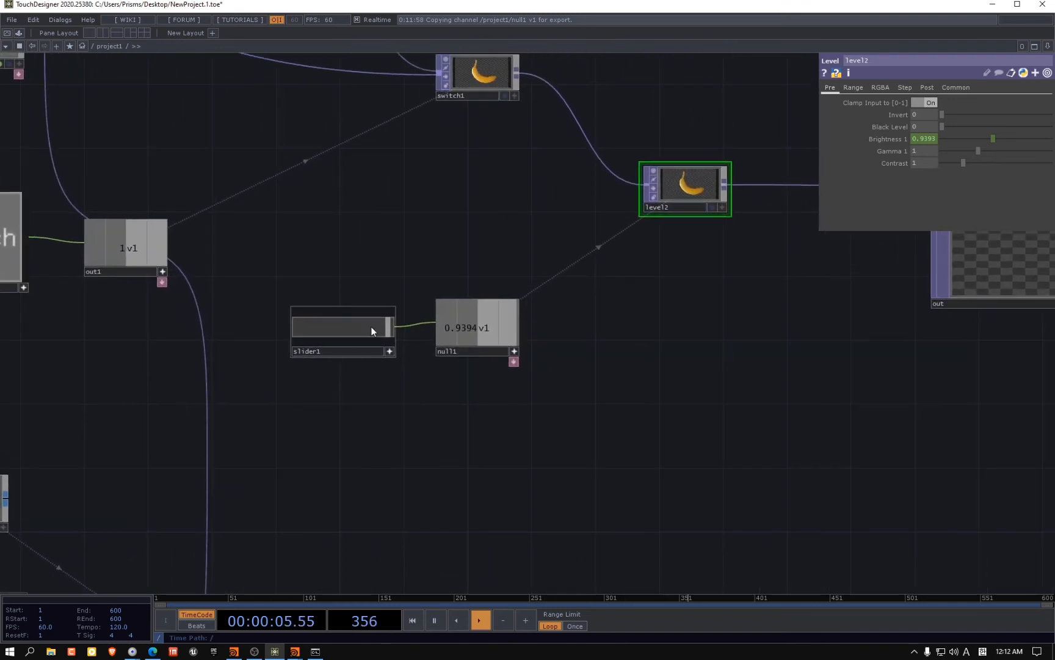
pyautogui.moveTo(369, 333)
pyautogui.mouseDown()
pyautogui.moveTo(344, 325)
pyautogui.moveTo(356, 329)
pyautogui.mouseUp()
pyautogui.moveTo(629, 345); pyautogui.dragTo(527, 416)
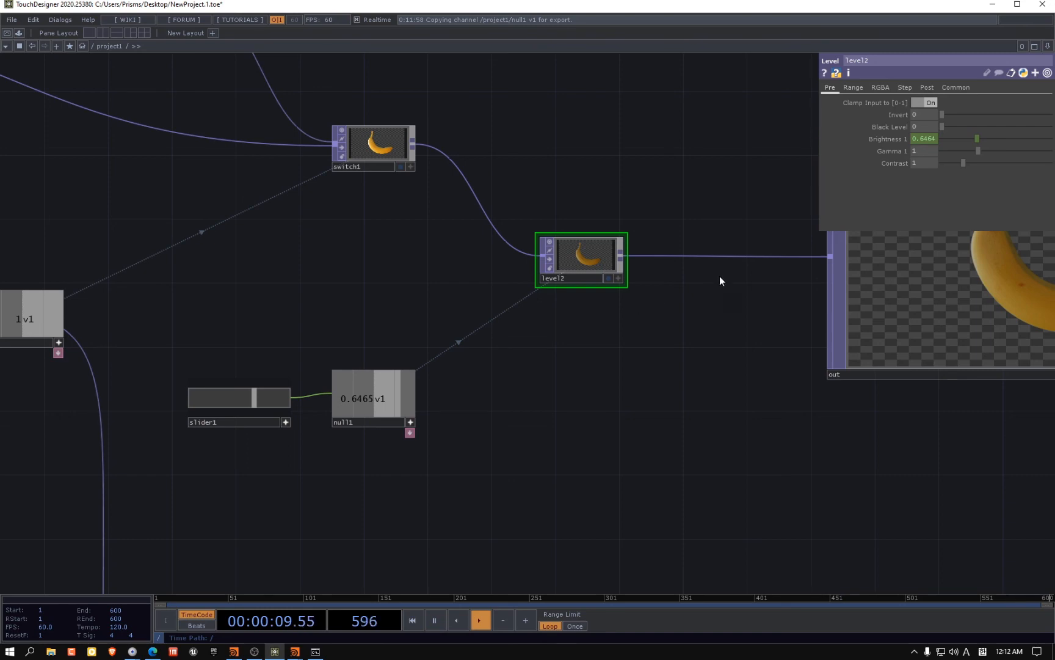
# Examine how torus1, cam1 and light1 feed render1, and how the switches, slider1 and level2 connect to the final output
pyautogui.scroll(-8, 708, 292)
pyautogui.scroll(4, 703, 295)
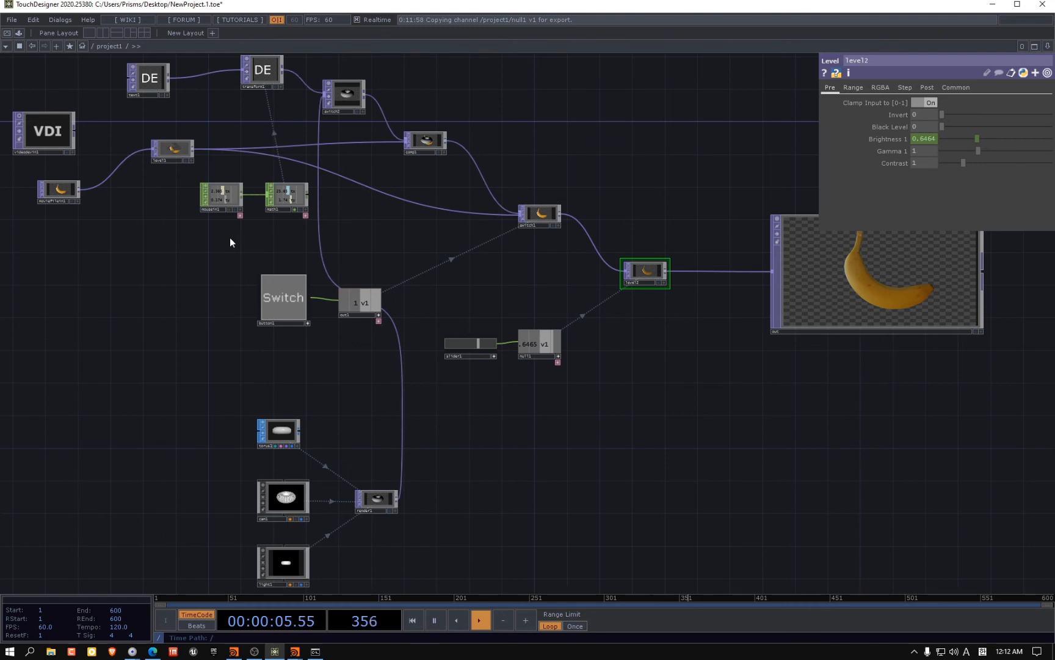
pyautogui.scroll(4, 244, 519)
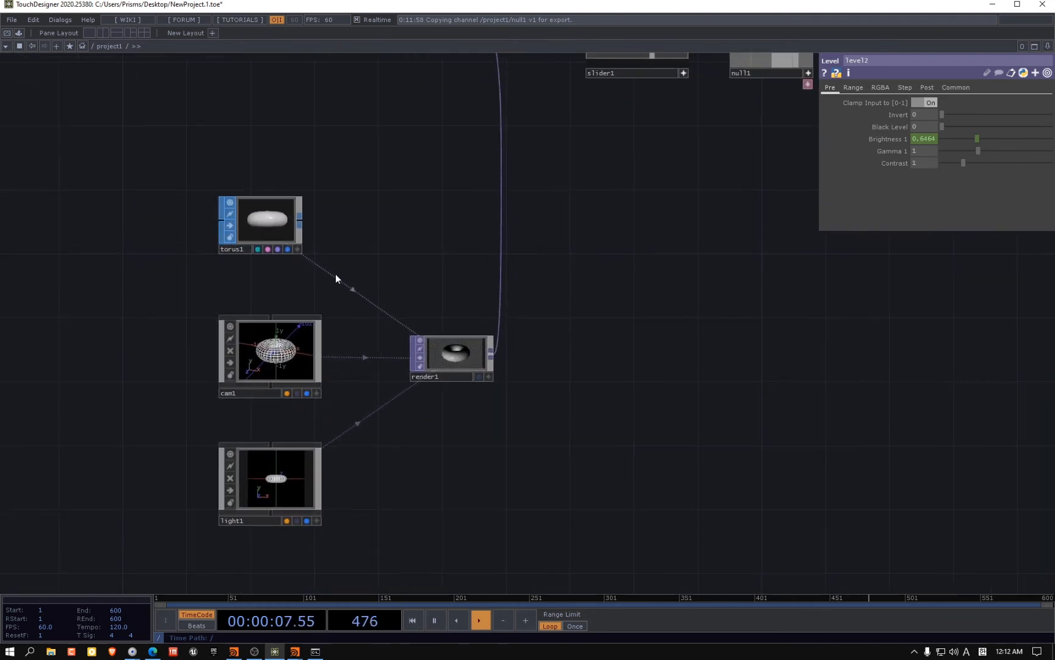
pyautogui.click(248, 230)
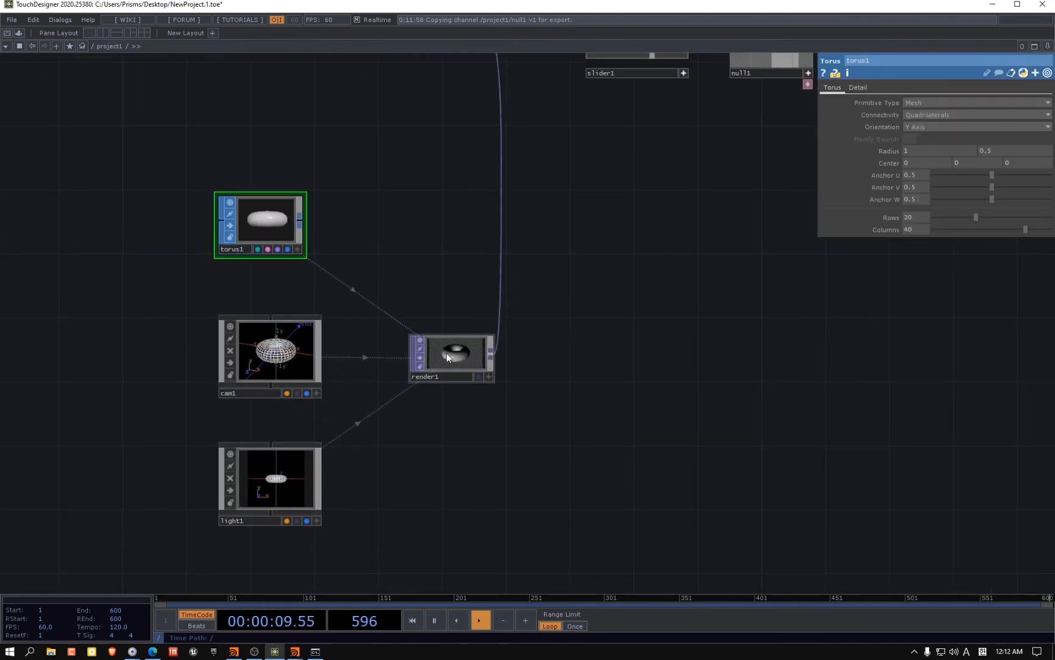
pyautogui.scroll(-3, 650, 230)
pyautogui.moveTo(633, 208); pyautogui.dragTo(593, 447)
pyautogui.scroll(-1, 489, 354)
pyautogui.moveTo(437, 234); pyautogui.dragTo(458, 340)
pyautogui.moveTo(923, 350); pyautogui.dragTo(704, 279)
pyautogui.moveTo(730, 431); pyautogui.dragTo(550, 432)
pyautogui.moveTo(233, 376)
pyautogui.mouseDown()
pyautogui.moveTo(250, 380)
pyautogui.moveTo(107, 379)
pyautogui.moveTo(218, 379)
pyautogui.mouseUp()
pyautogui.moveTo(140, 99); pyautogui.dragTo(308, 165)
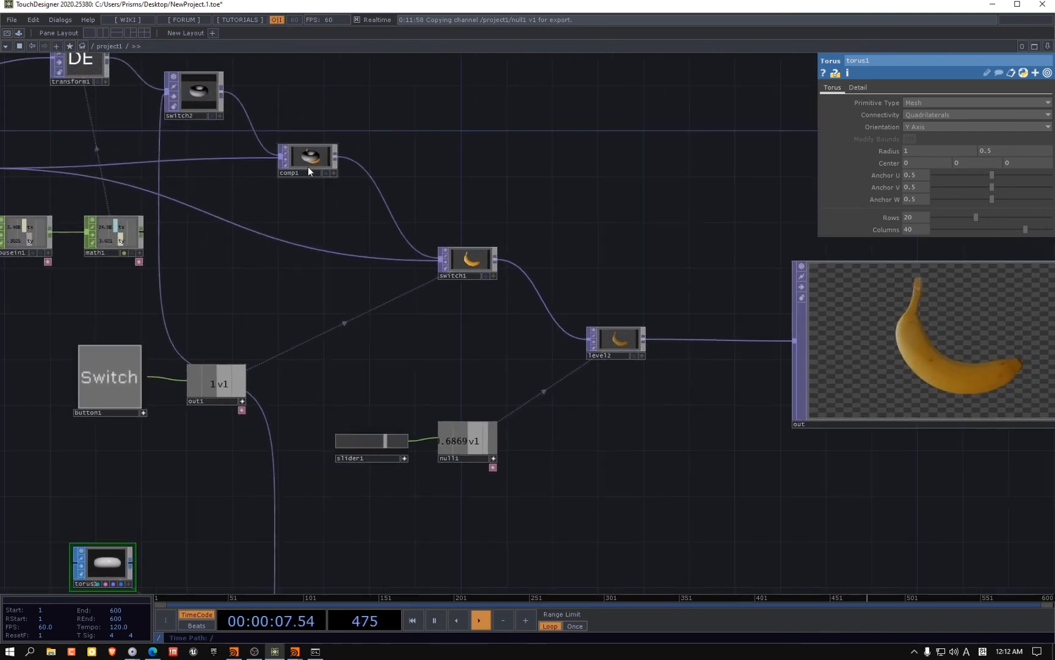
# Set switch2's Index to 0 and lower slider1 to about 0.38
pyautogui.click(192, 97)
pyautogui.moveTo(955, 102); pyautogui.dragTo(928, 103)
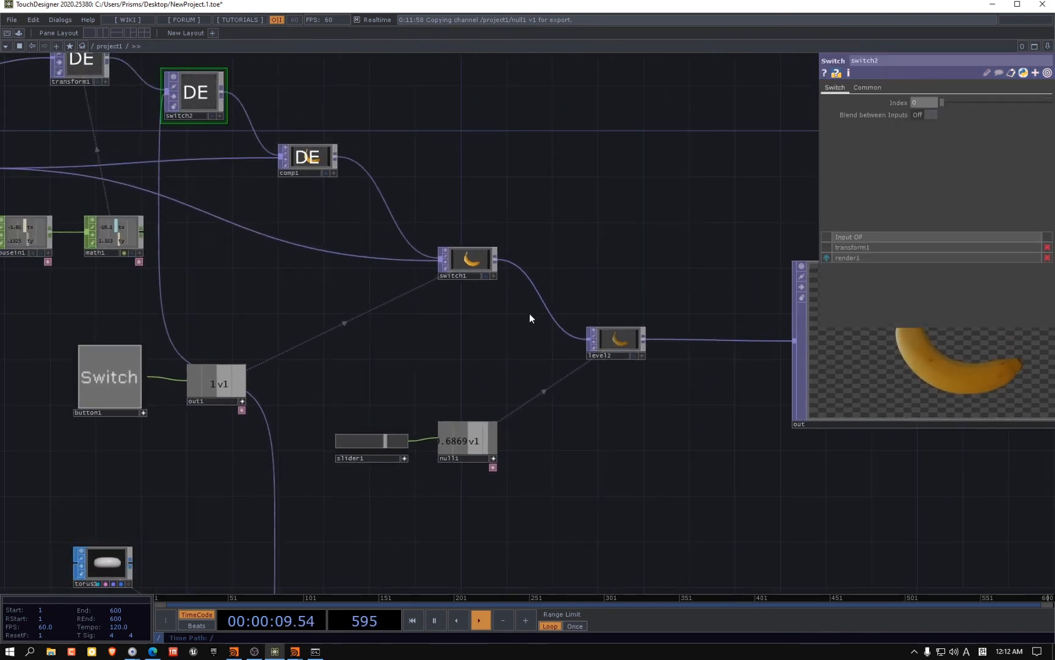
pyautogui.moveTo(385, 440); pyautogui.dragTo(363, 439)
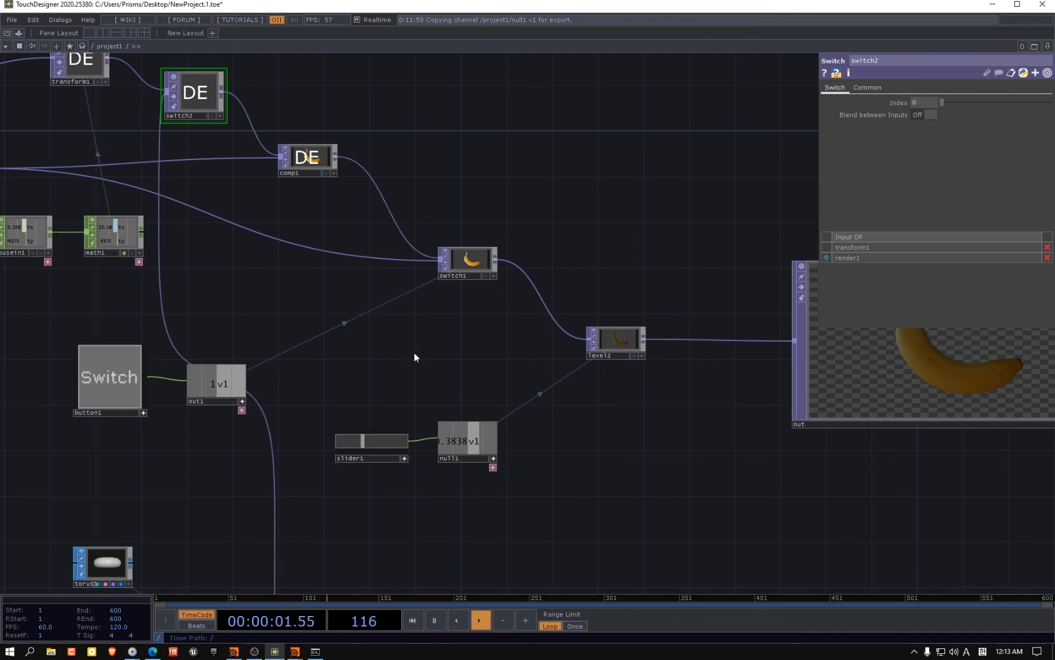
# Add a Text TOP in the empty area below the out node and enlarge its node considerably
pyautogui.scroll(-3, 520, 361)
pyautogui.moveTo(521, 361); pyautogui.dragTo(382, 300)
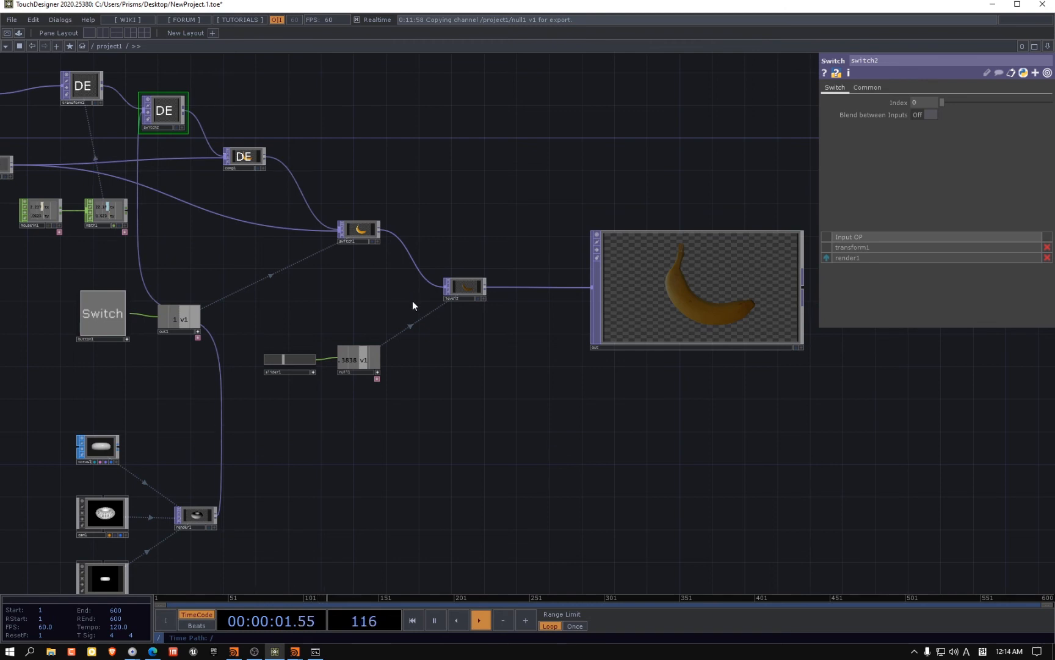
pyautogui.press('Tab')
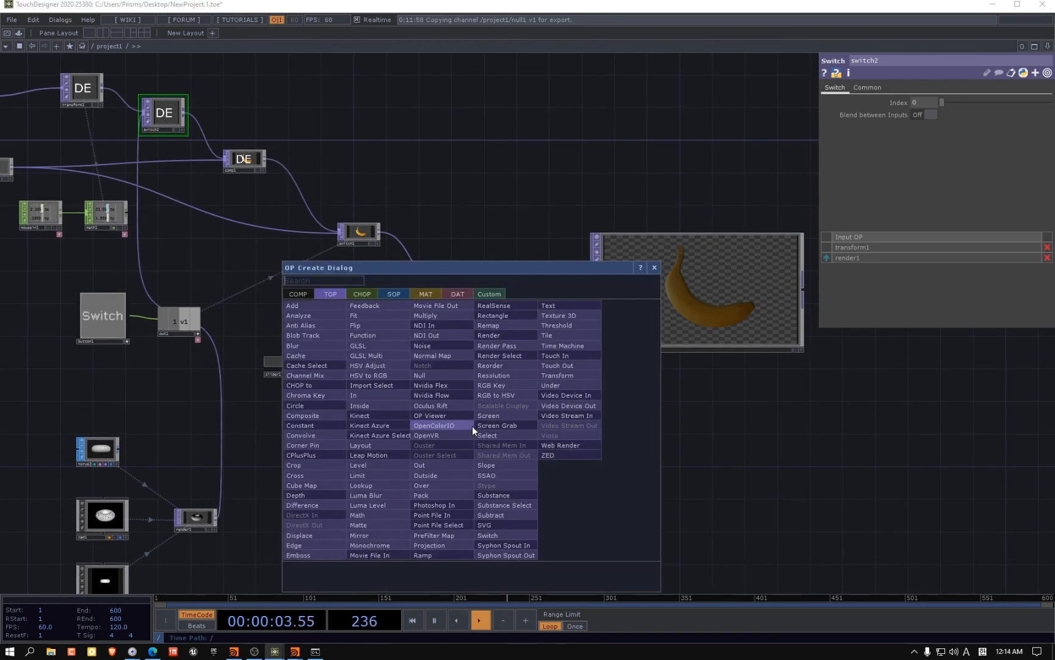
pyautogui.write('text')
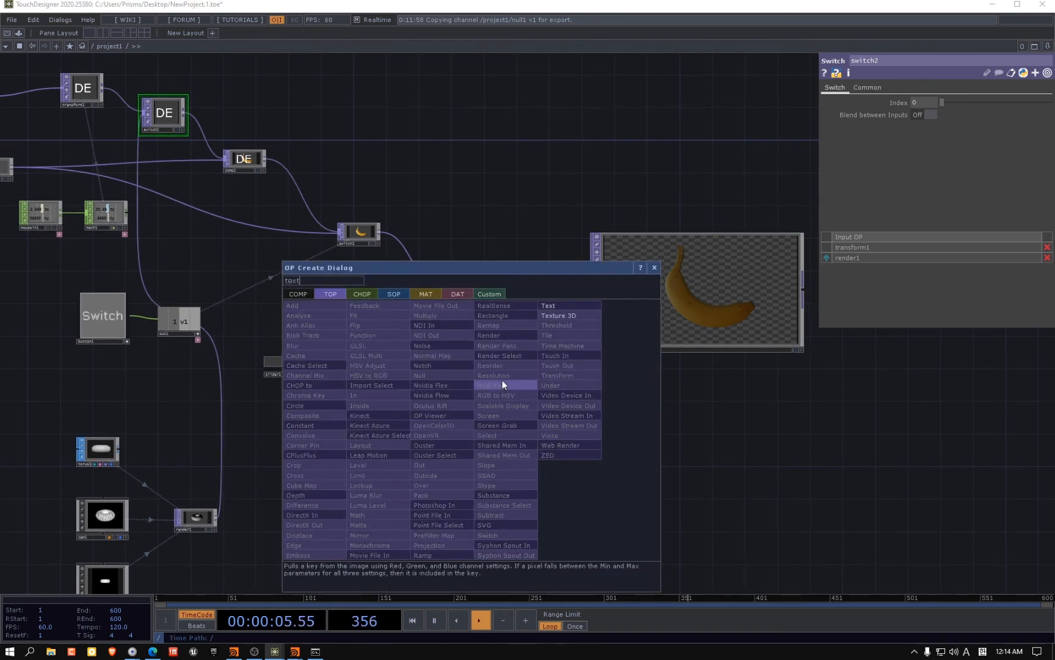
pyautogui.click(554, 306)
pyautogui.click(567, 473)
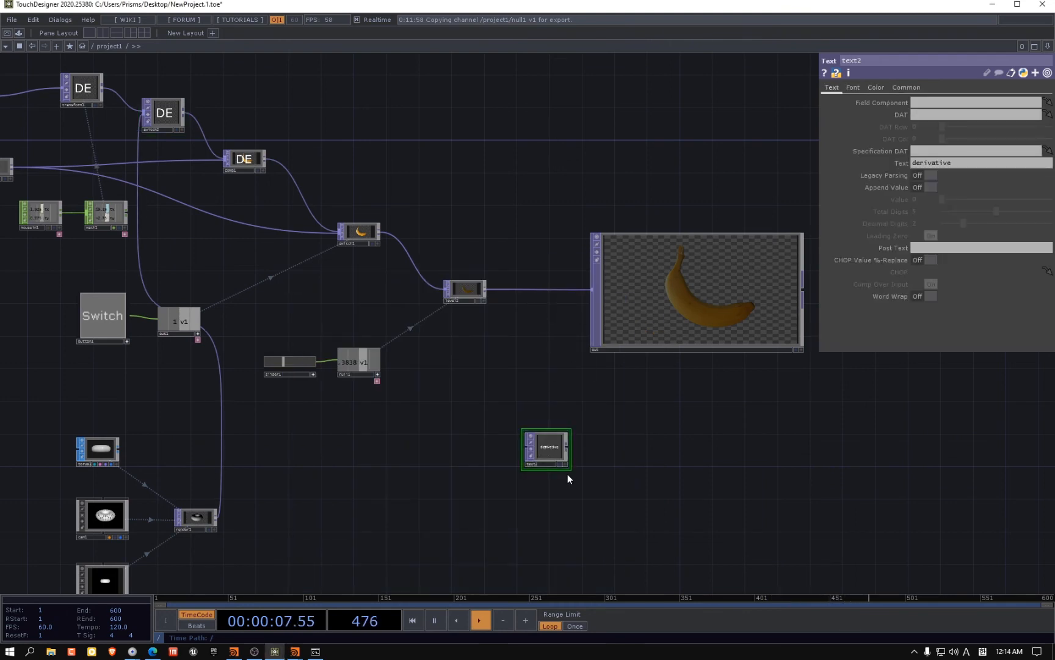
pyautogui.moveTo(569, 469); pyautogui.dragTo(890, 541)
pyautogui.moveTo(941, 448); pyautogui.dragTo(780, 312)
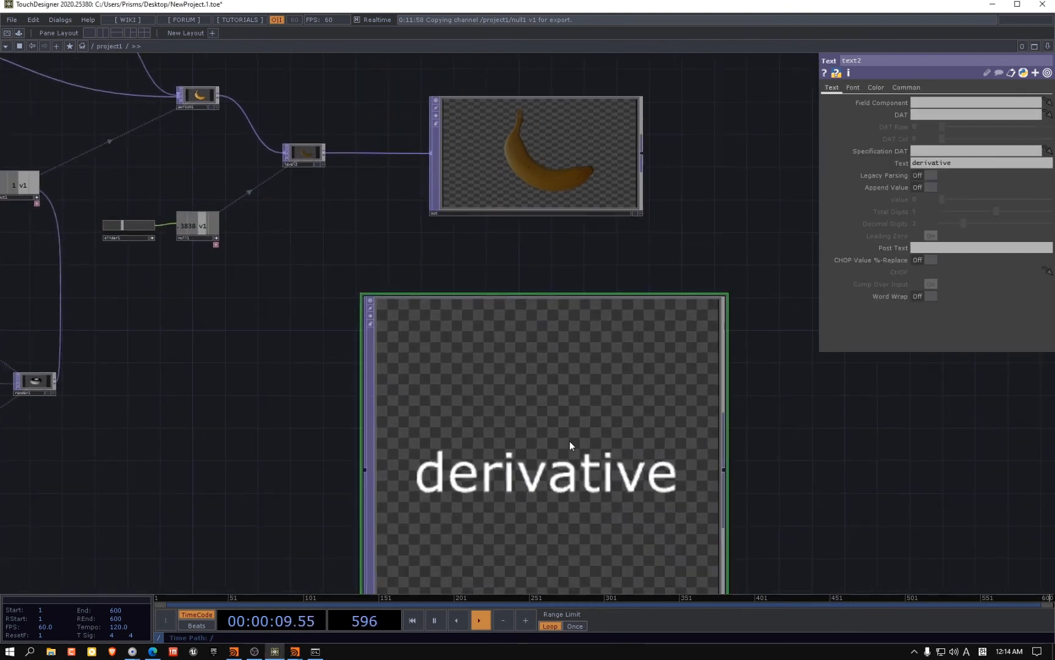
# Set text2's Text to Q&A and frame the enlarged node in the network view
pyautogui.click(972, 162)
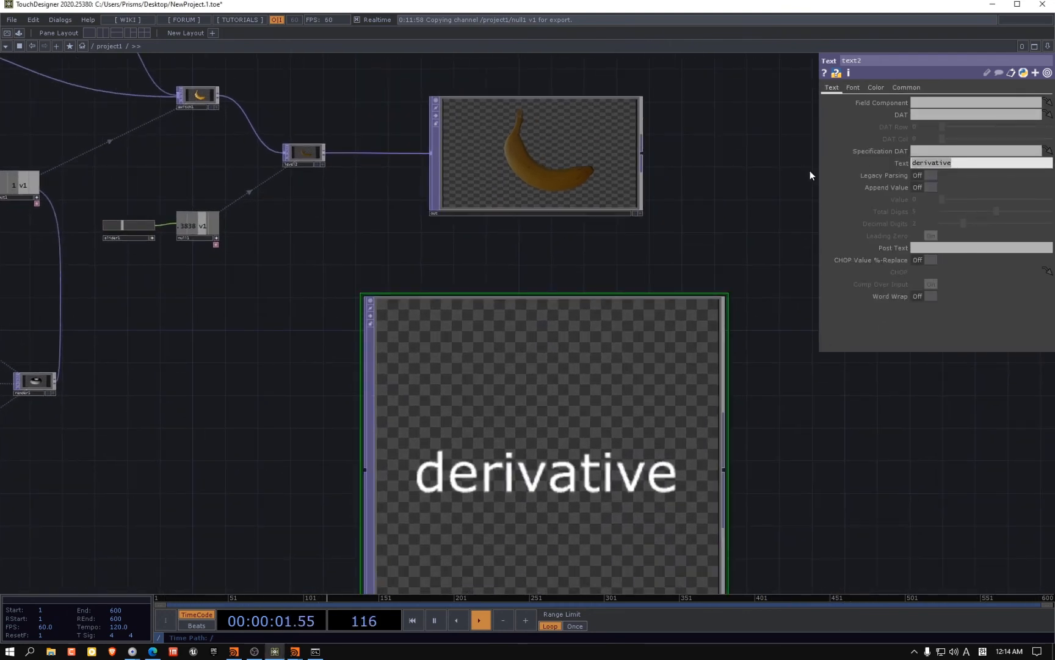
pyautogui.write('Q&A')
pyautogui.click(914, 448)
pyautogui.moveTo(808, 455); pyautogui.dragTo(765, 292)
pyautogui.scroll(2, 614, 361)
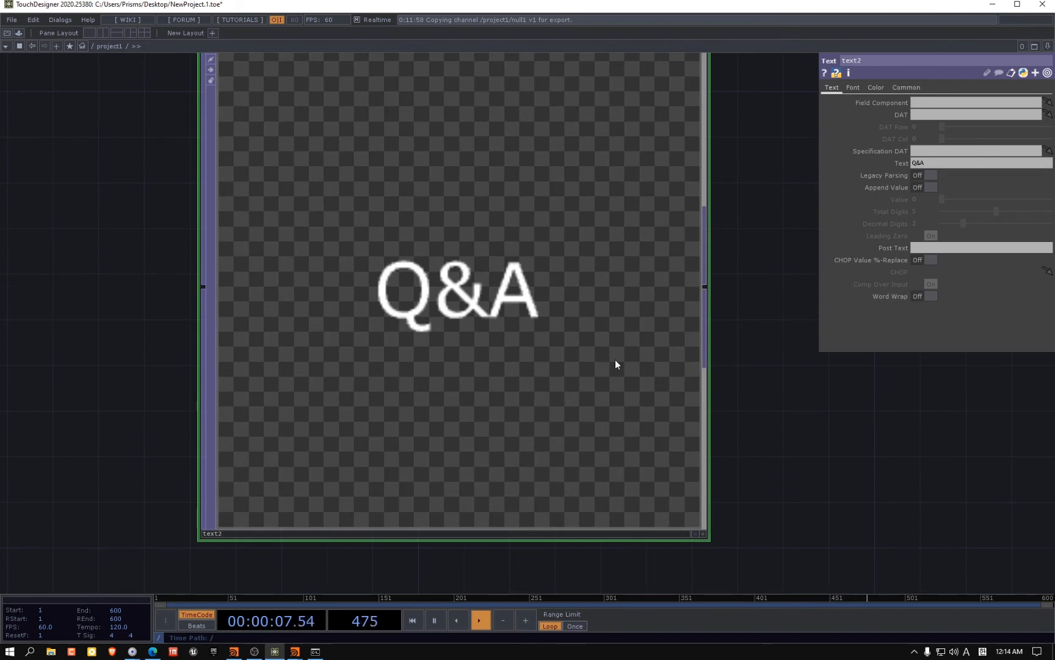
pyautogui.scroll(-3, 616, 360)
pyautogui.scroll(3, 616, 359)
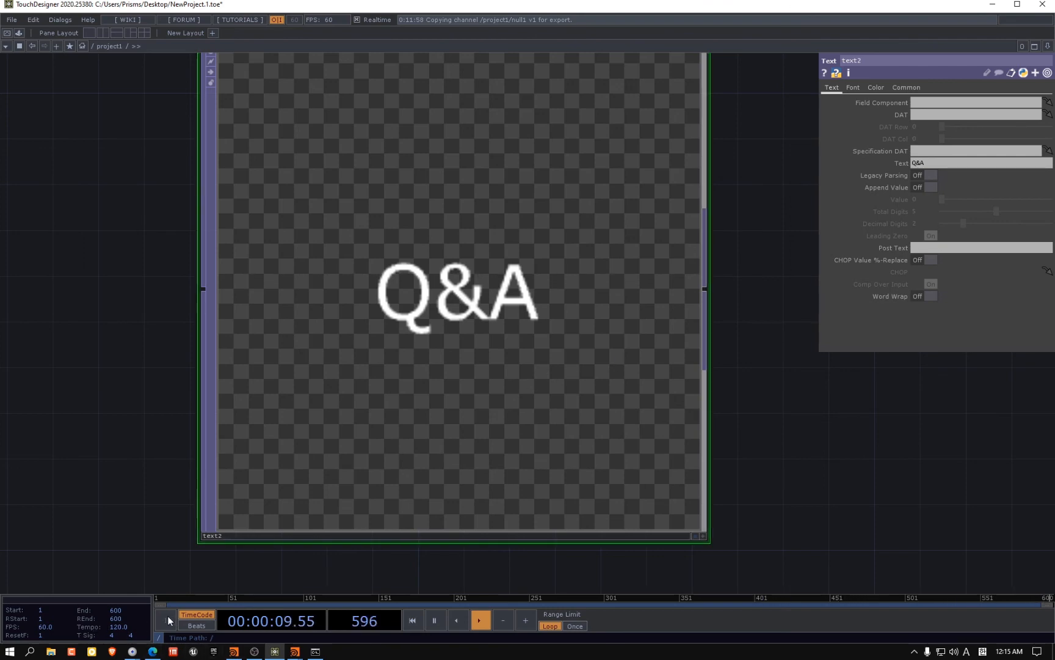
# Switch to the Edge browser and review the open LinkedIn profile from its introduction through the Experience section
pyautogui.click(153, 651)
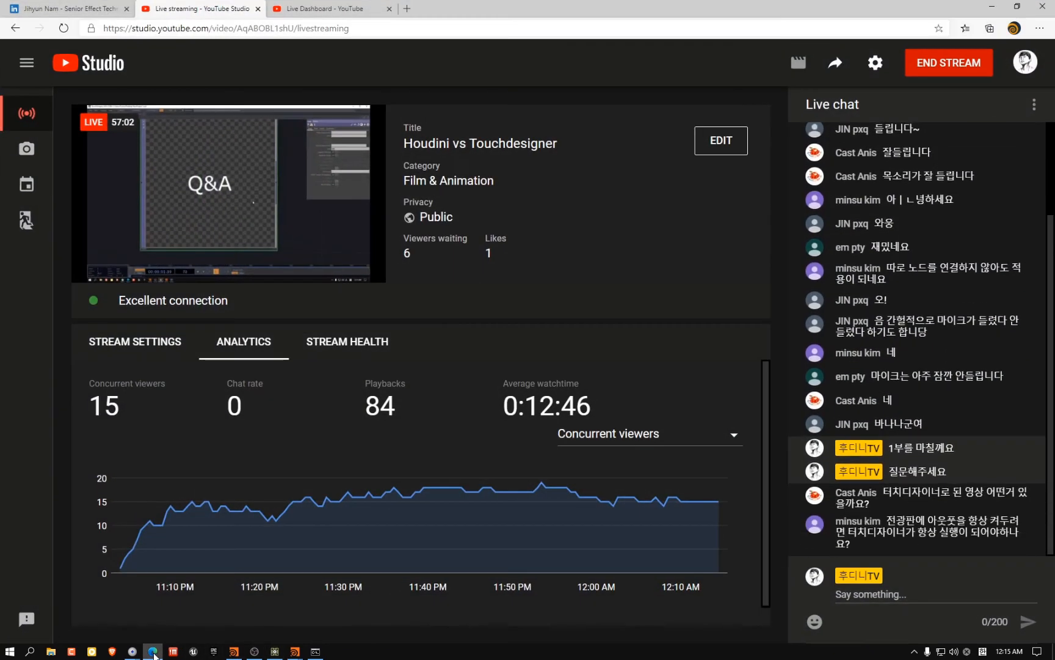
pyautogui.click(78, 7)
pyautogui.scroll(2, 292, 228)
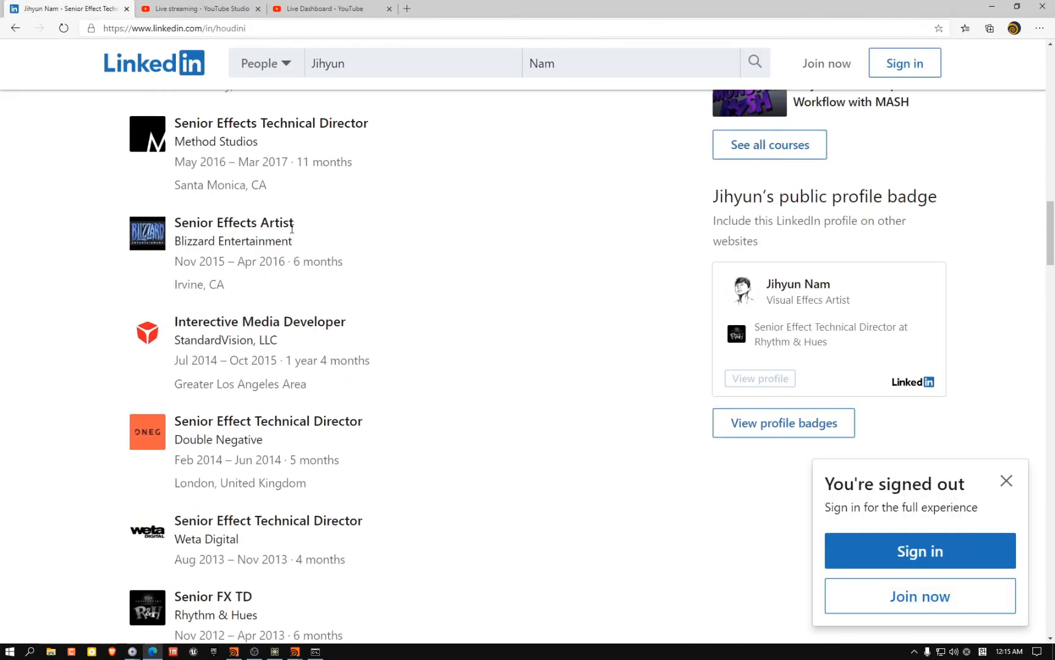
pyautogui.scroll(15, 222, 305)
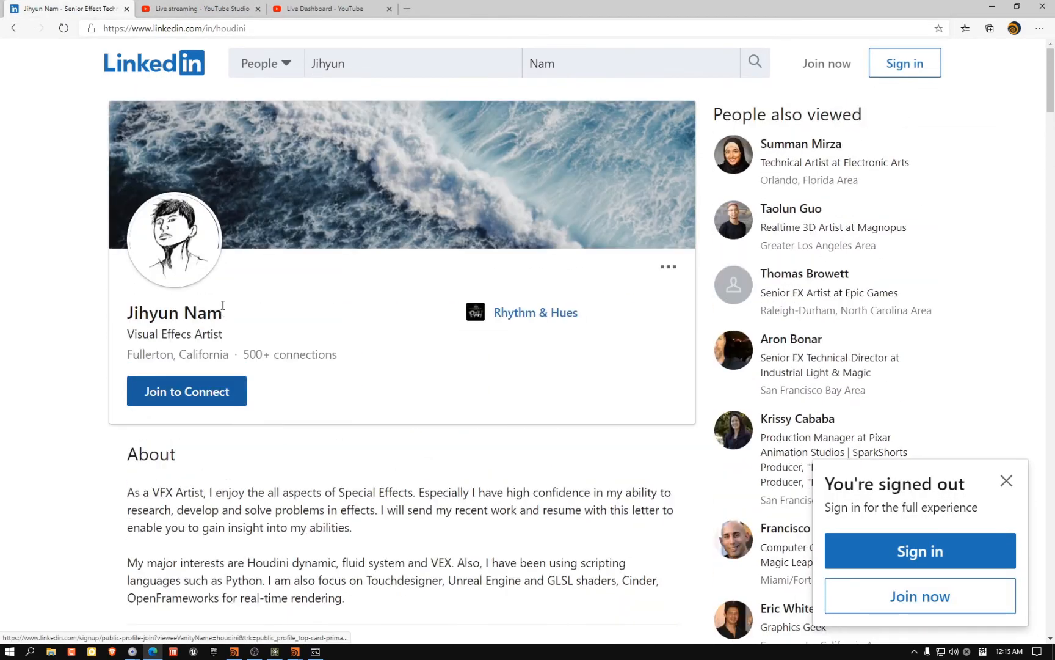
pyautogui.scroll(-3, 222, 304)
pyautogui.scroll(-5, 224, 309)
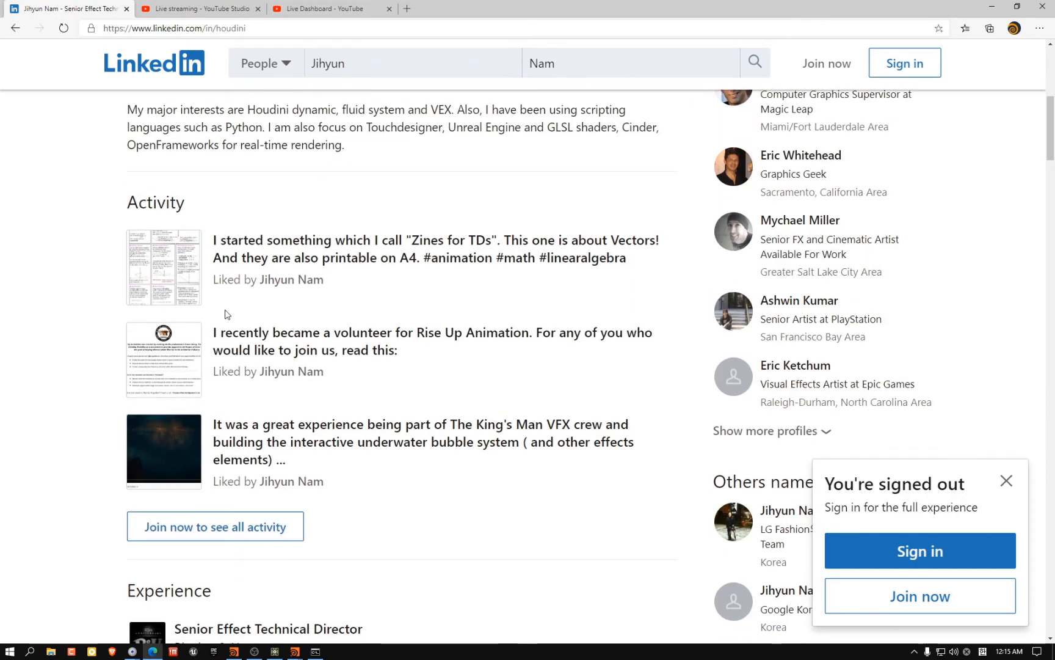
pyautogui.scroll(-5, 225, 314)
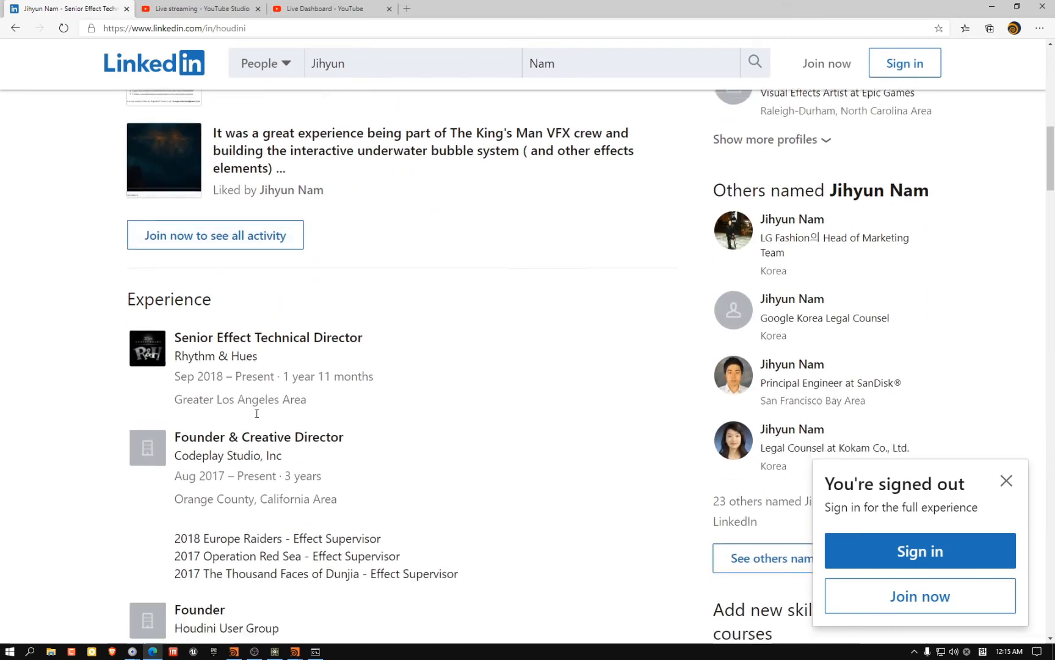
pyautogui.scroll(-10, 54, 414)
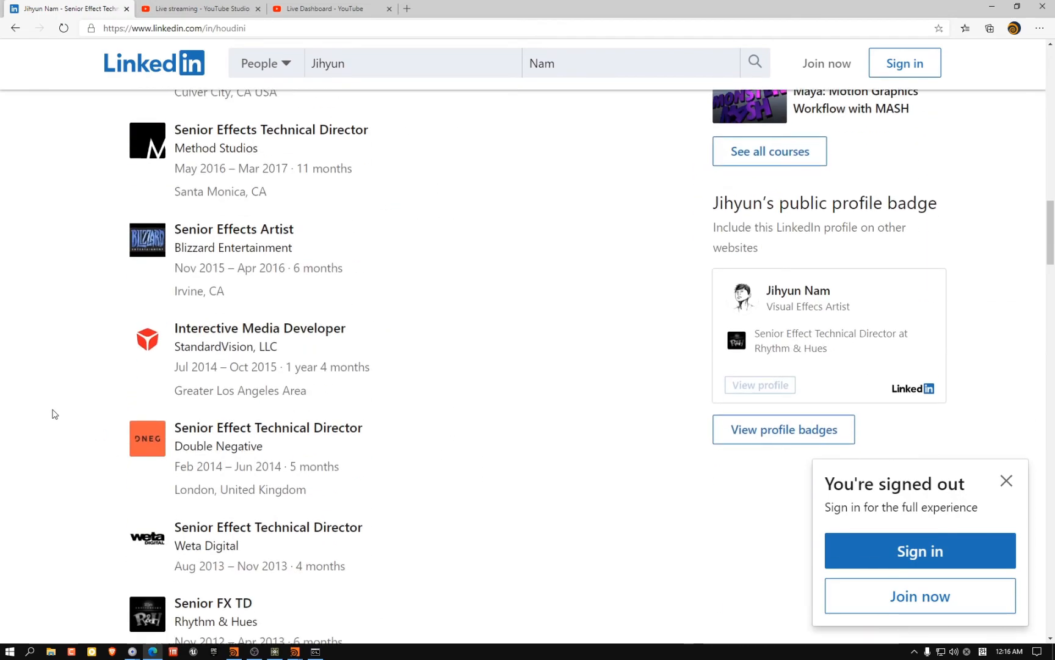
# Point out the Interective Media Developer entry at StandardVision in the profile's Experience section, and return to the profile's beginning
pyautogui.scroll(7, 132, 372)
pyautogui.scroll(-4, 137, 391)
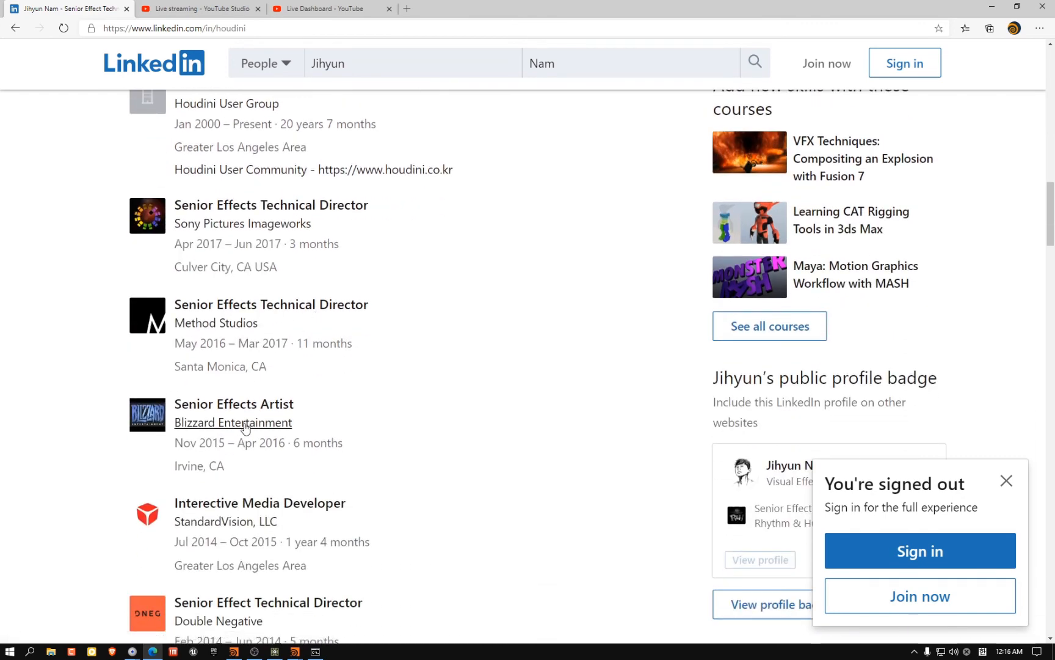
pyautogui.scroll(-2, 424, 417)
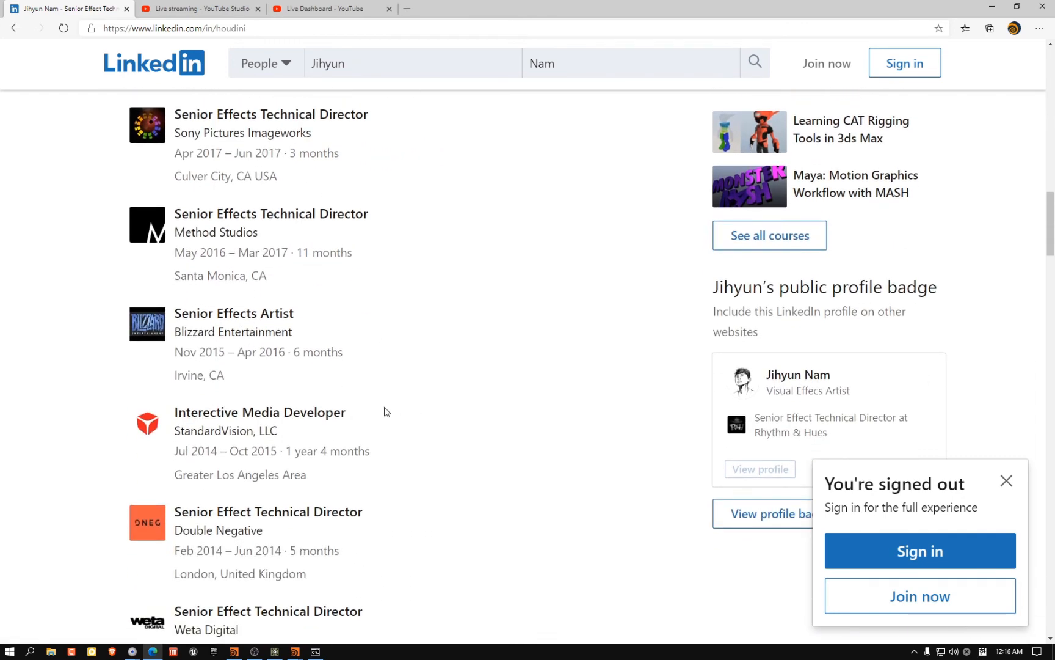
pyautogui.moveTo(385, 411); pyautogui.dragTo(172, 413)
pyautogui.click(380, 374)
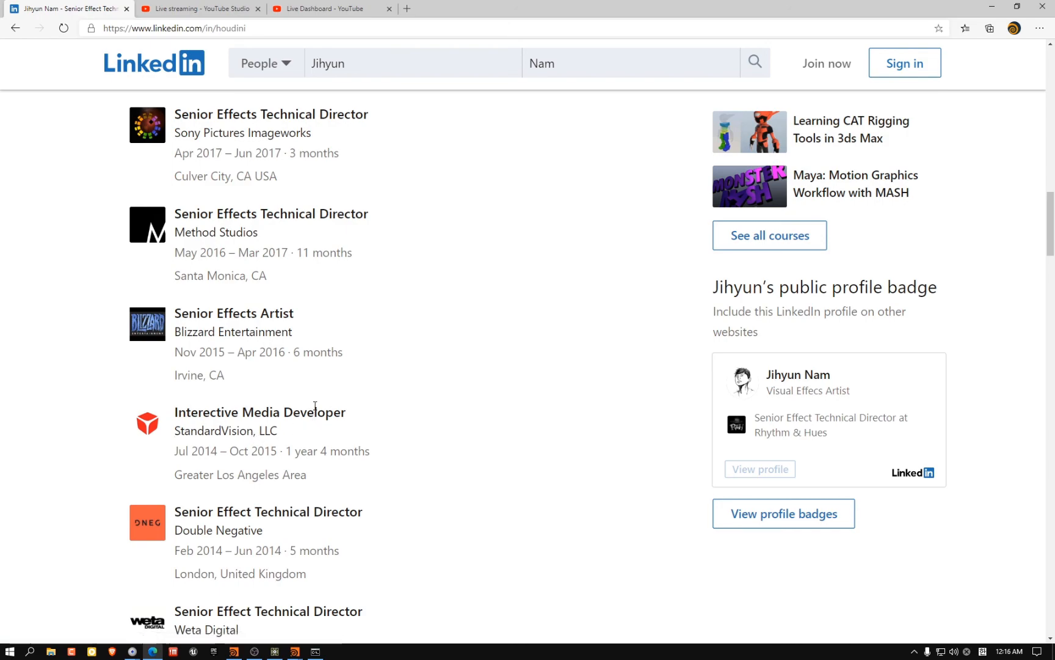
pyautogui.scroll(15, 315, 406)
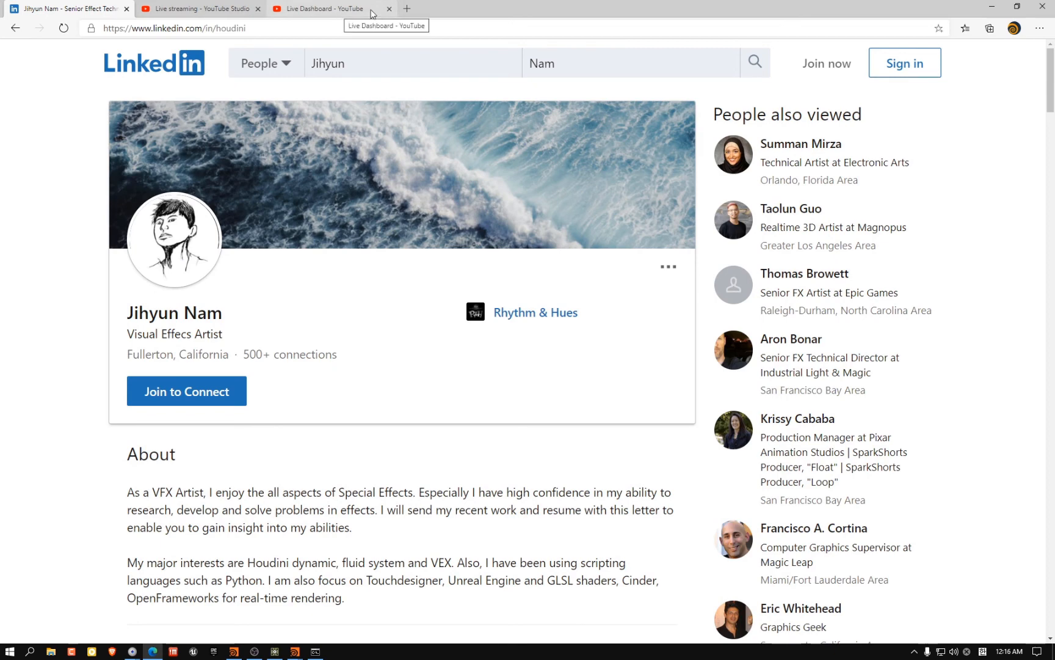
# Search the web for "la live" in a new browser tab
pyautogui.click(407, 8)
pyautogui.write('la')
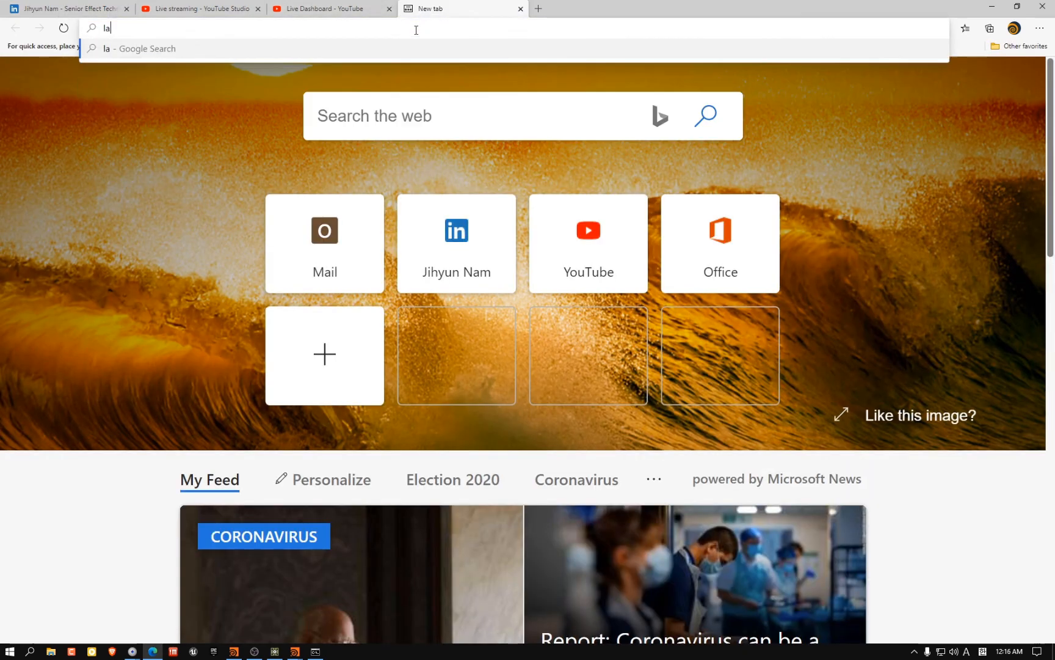
pyautogui.write(' live')
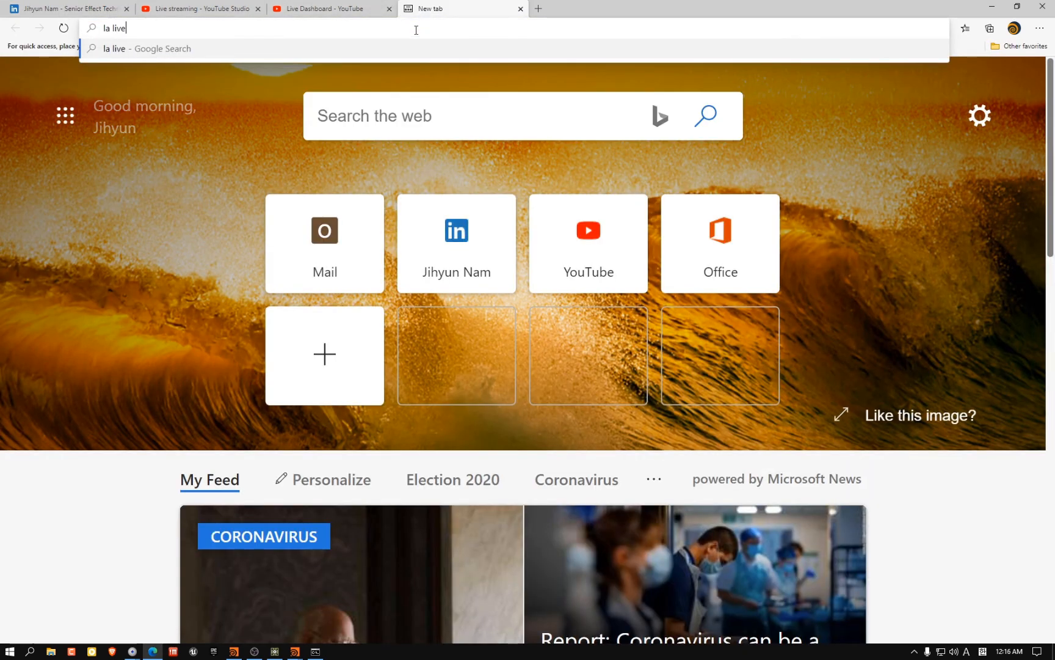
pyautogui.press('Return')
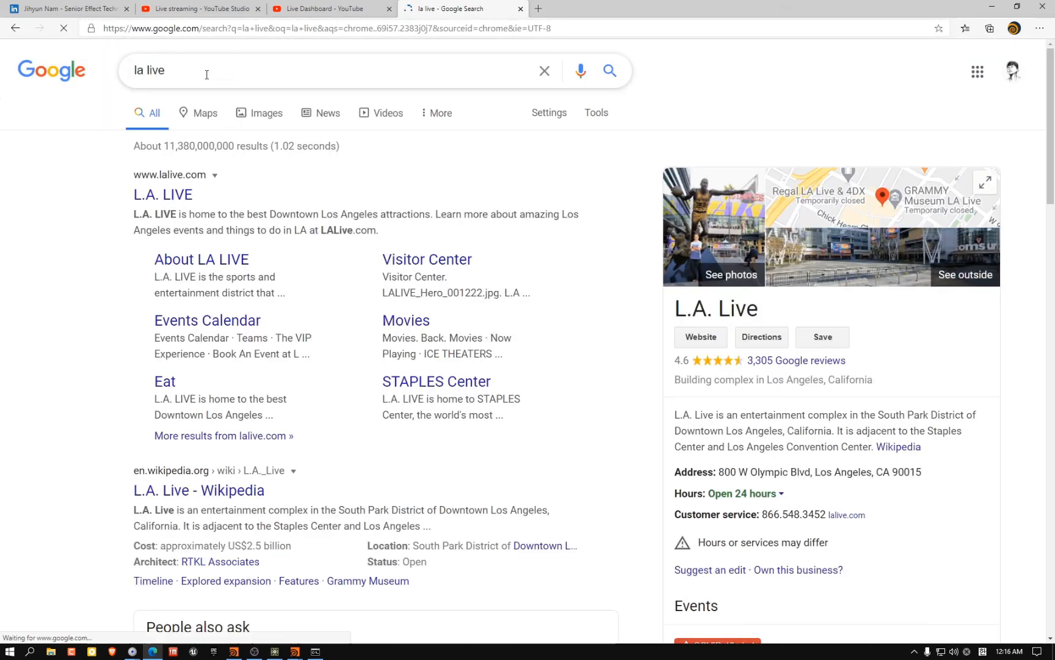
# Refine the web search to "la live marriott courtyard" and look over the results
pyautogui.click(269, 69)
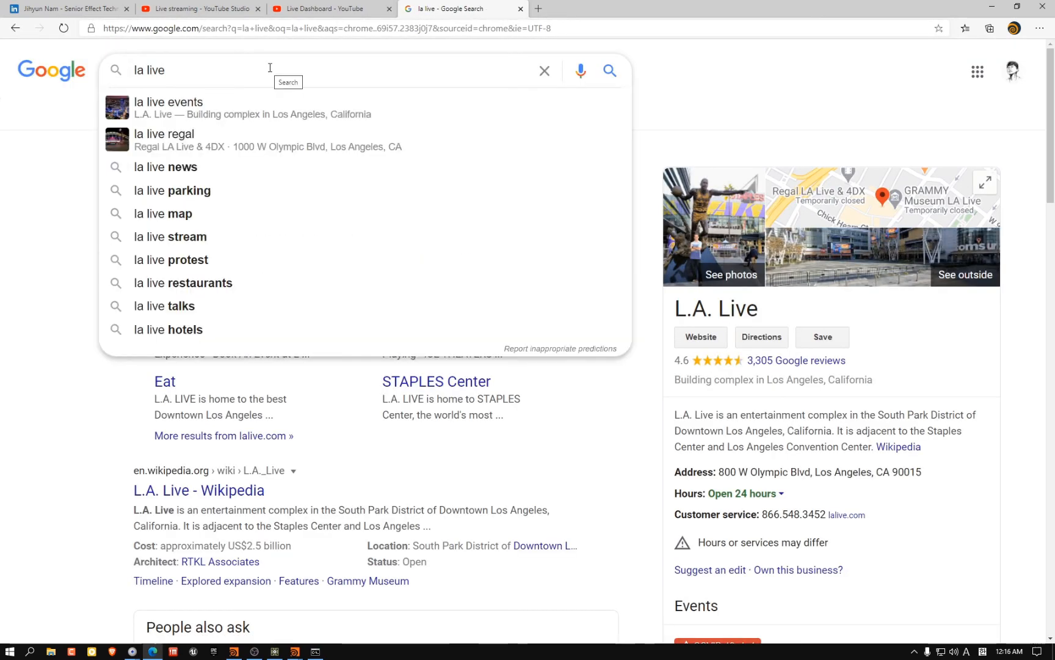
pyautogui.write('marrio')
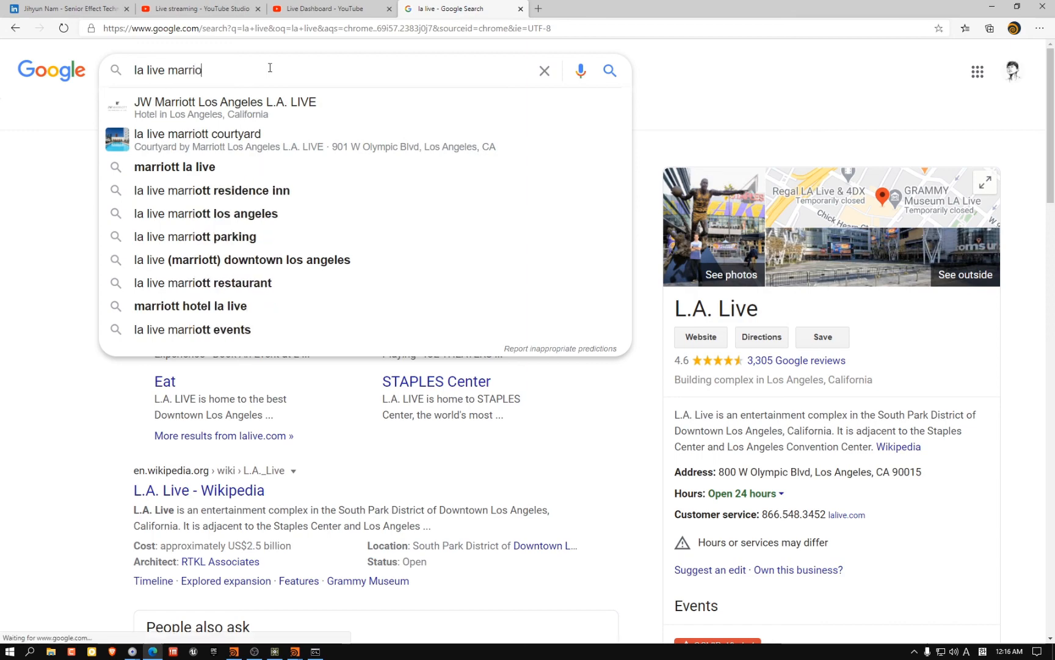
pyautogui.write('tt')
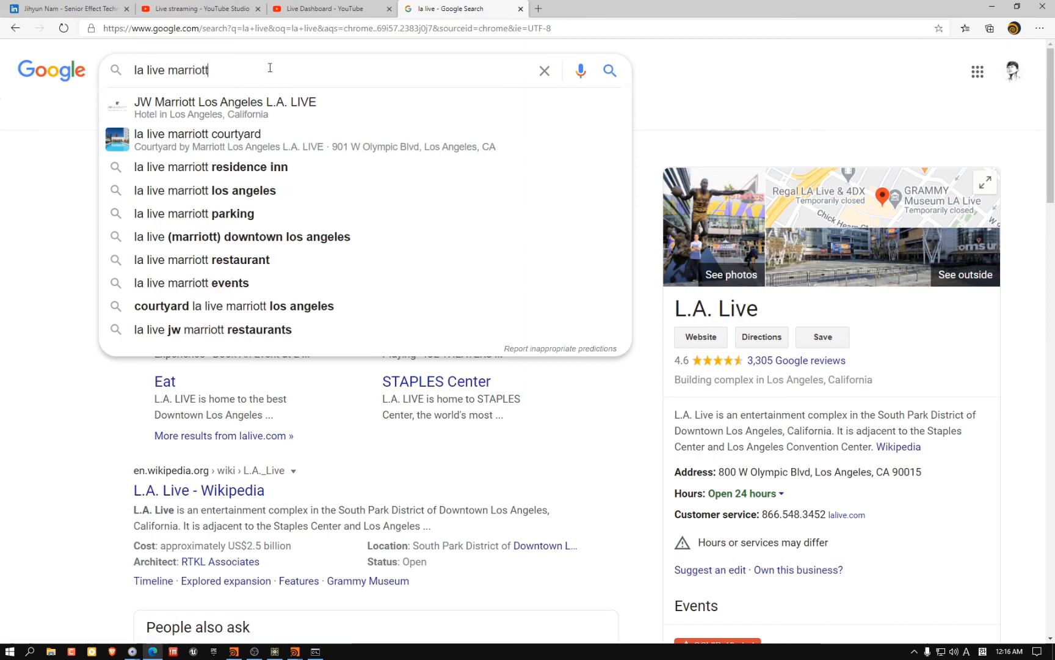
pyautogui.click(196, 144)
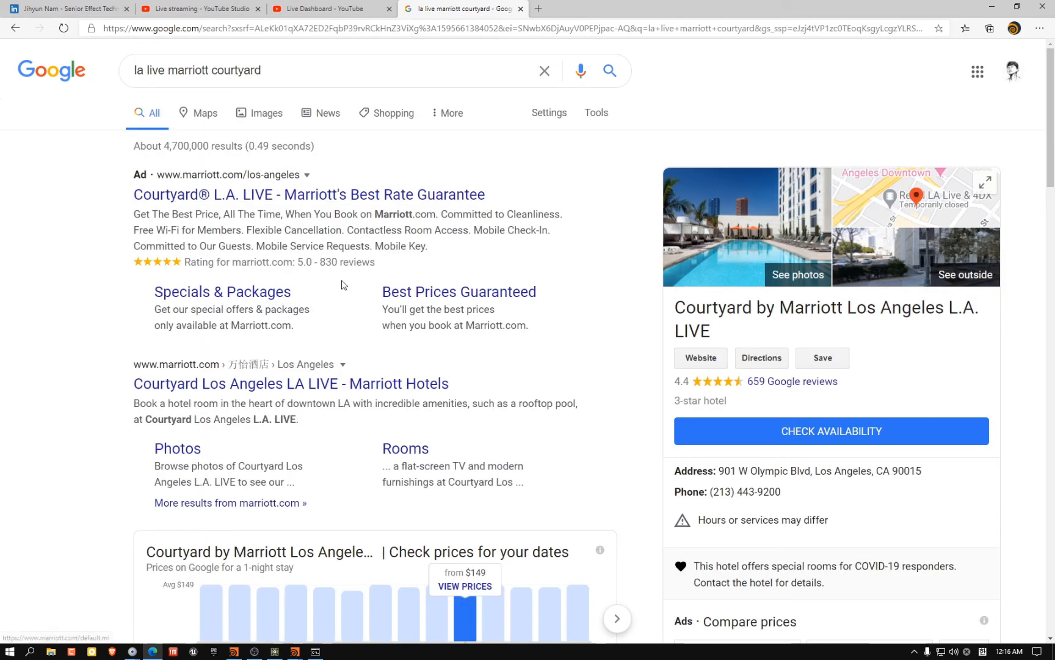
pyautogui.scroll(-3, 342, 284)
pyautogui.scroll(3, 342, 284)
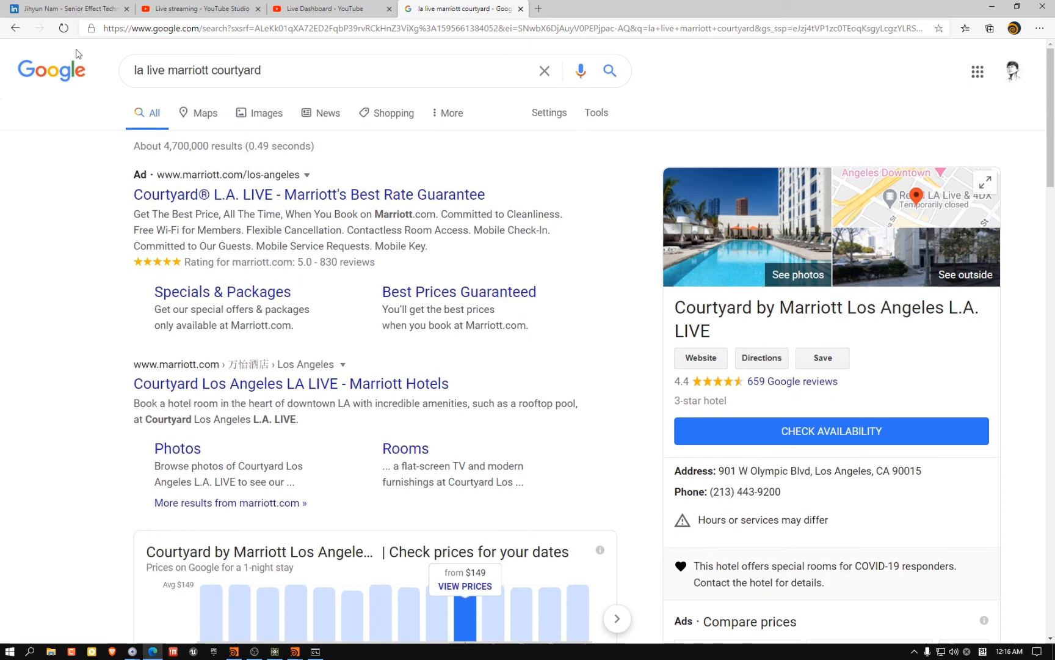
# Search the web for "standardvision labs" and open the SVLabs site from the results
pyautogui.tripleClick(315, 69)
pyautogui.write('stand')
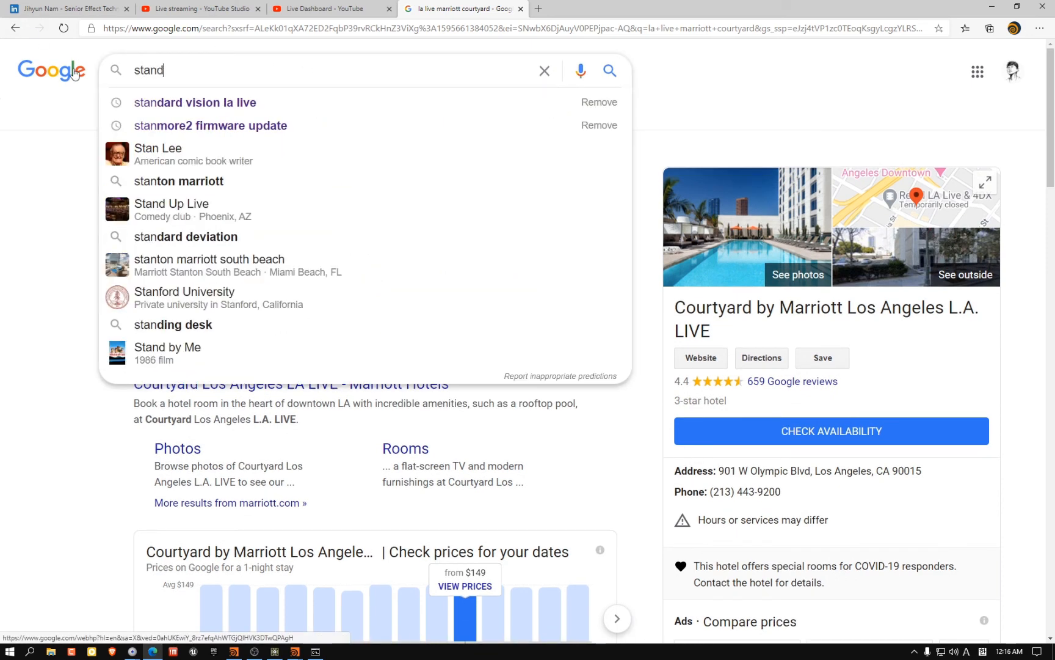
pyautogui.write('ardvisio')
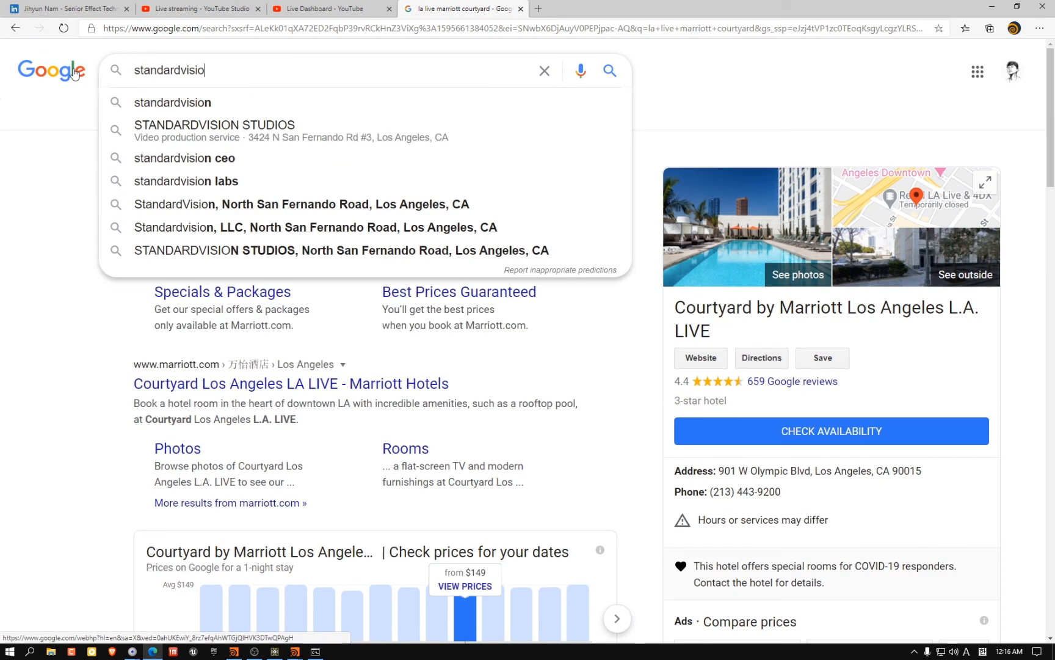
pyautogui.write('n')
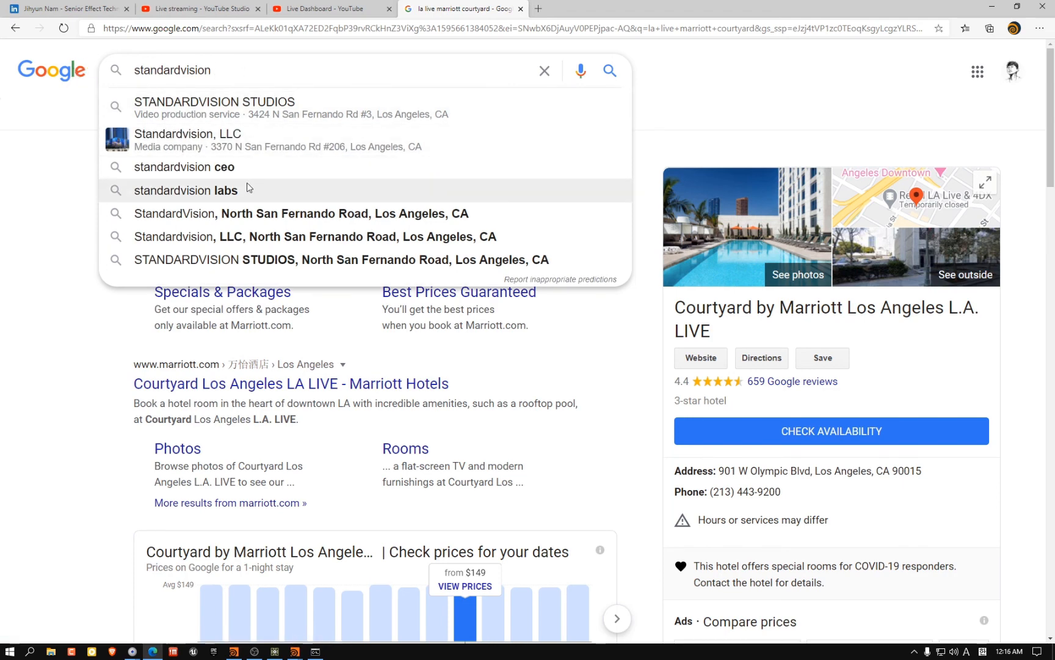
pyautogui.click(275, 190)
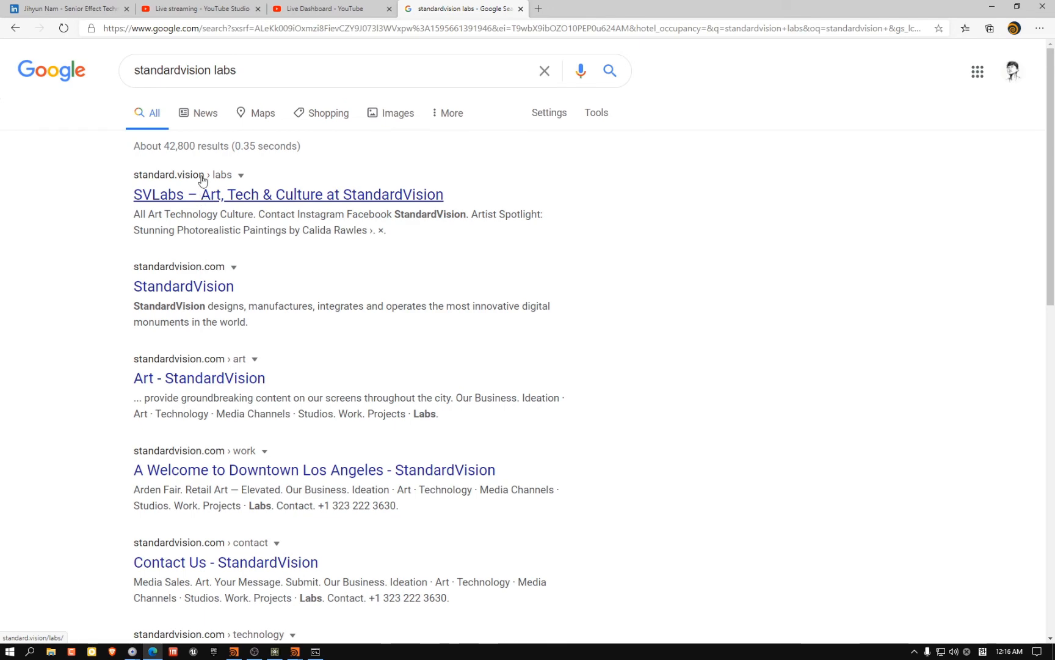
pyautogui.click(176, 176)
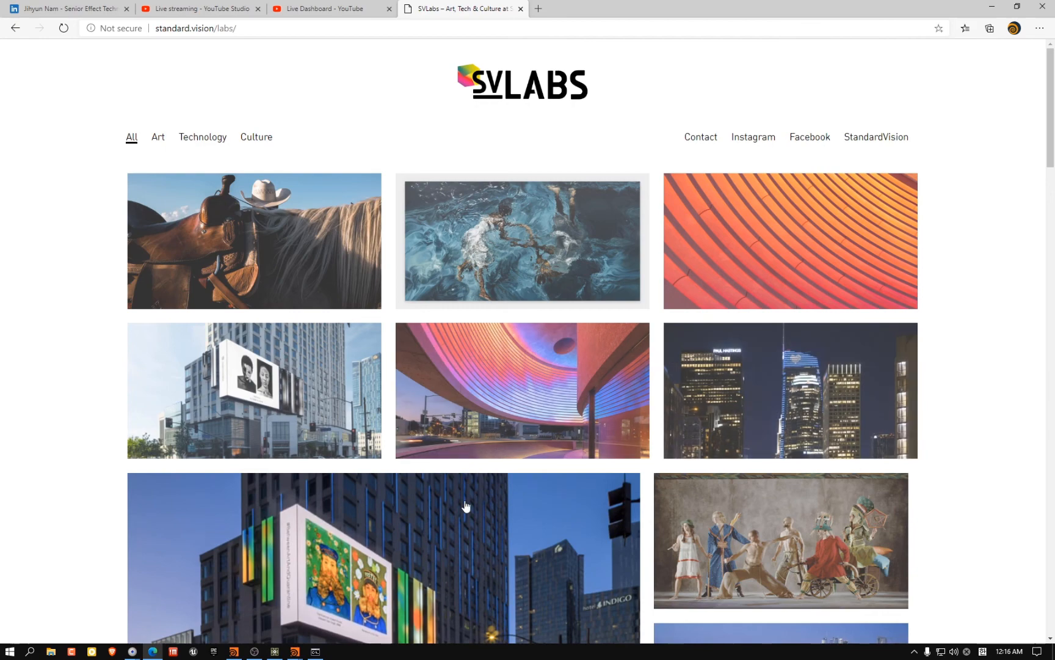
# Open the SVLabs quarantine art article, examine the Courtyard Marriott screen installation, and return to the SVLabs overview
pyautogui.click(343, 477)
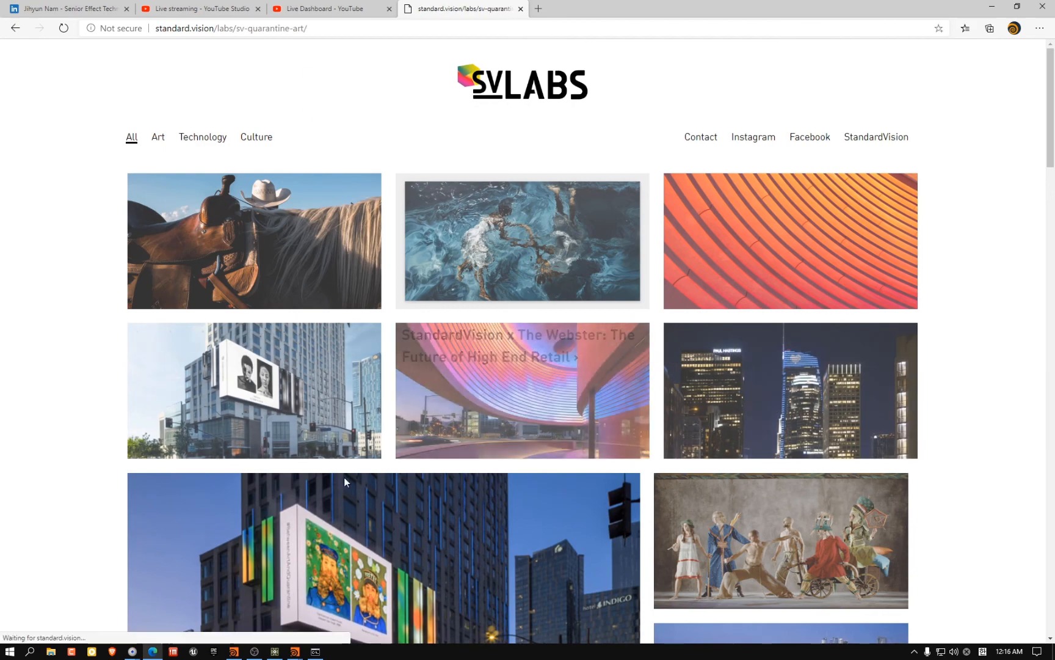
pyautogui.scroll(-3, 500, 339)
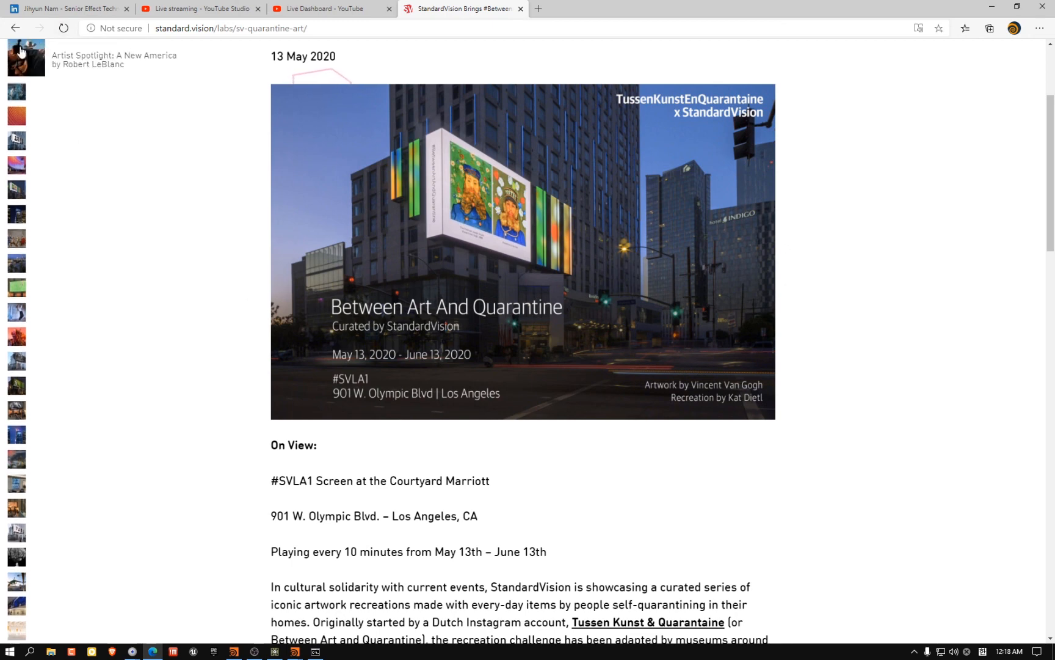
pyautogui.click(13, 29)
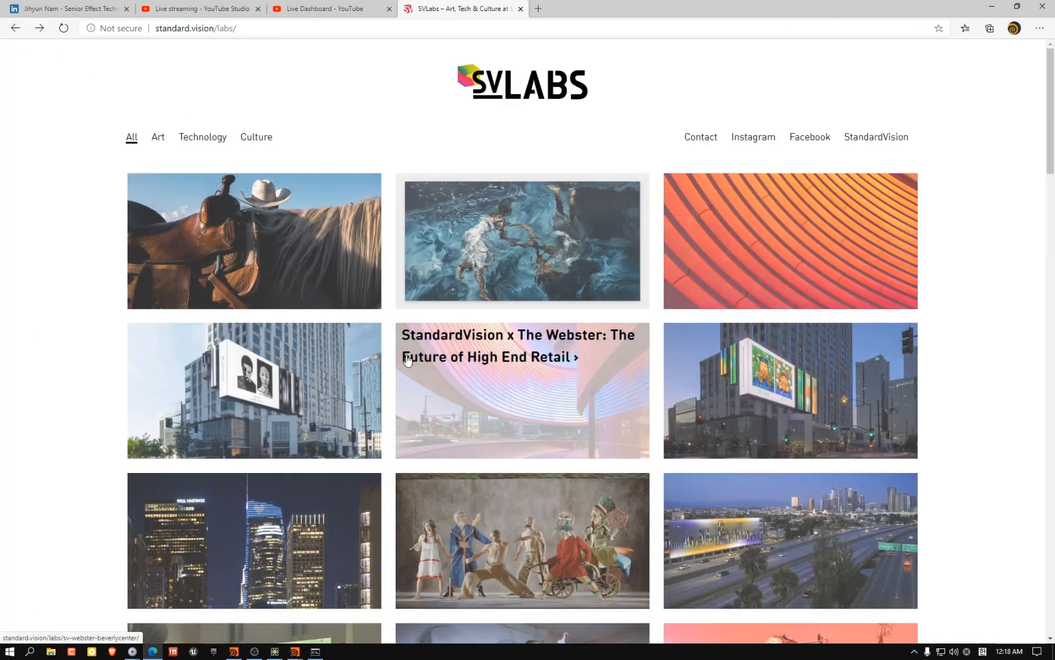
# Look through the project and artist posts on the first SVLabs page down to its end
pyautogui.scroll(-10, 556, 426)
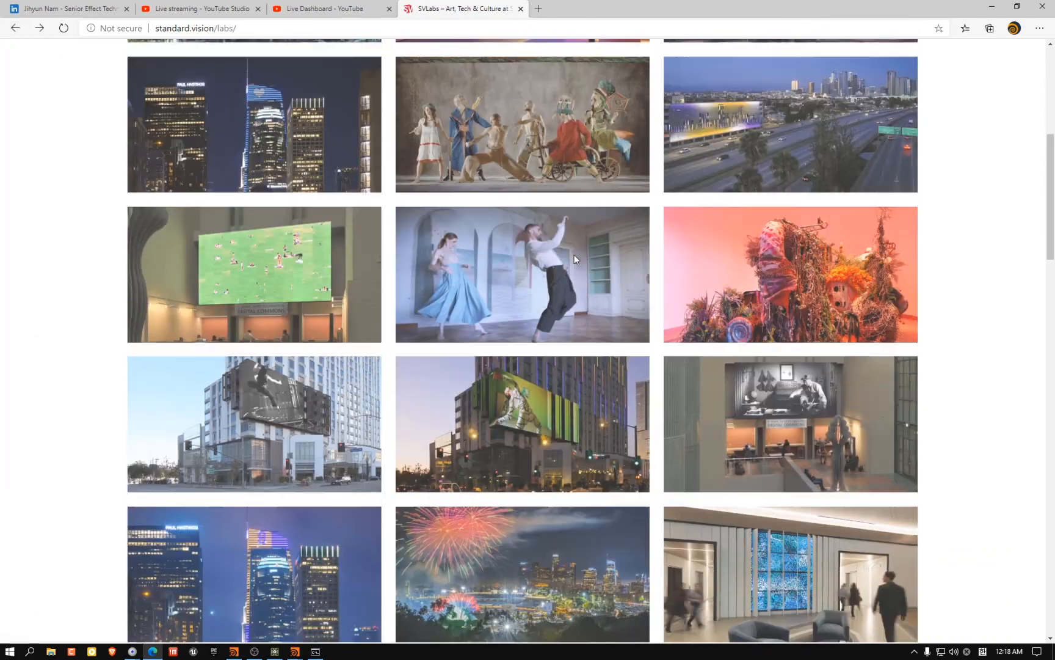
pyautogui.scroll(-3, 710, 185)
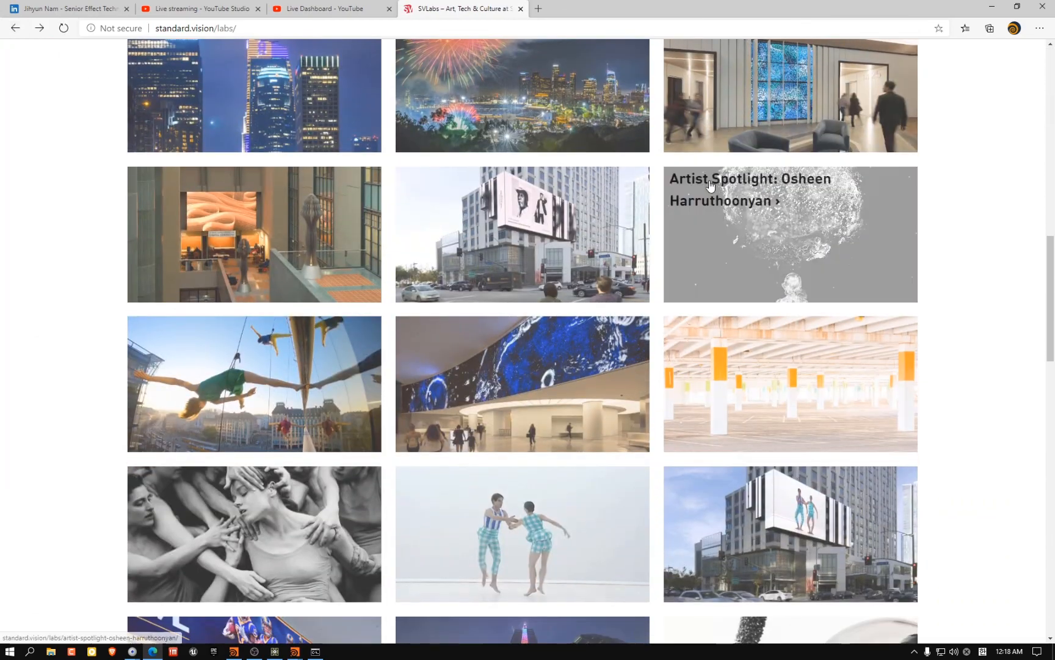
pyautogui.scroll(-5, 709, 202)
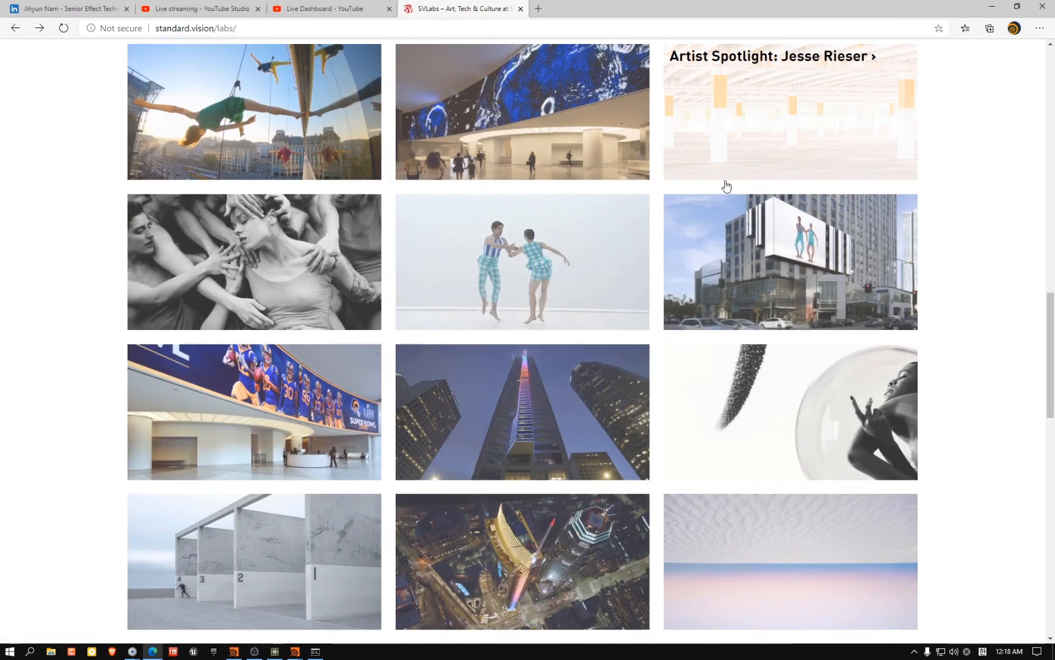
pyautogui.scroll(-3, 727, 184)
pyautogui.scroll(-6, 742, 178)
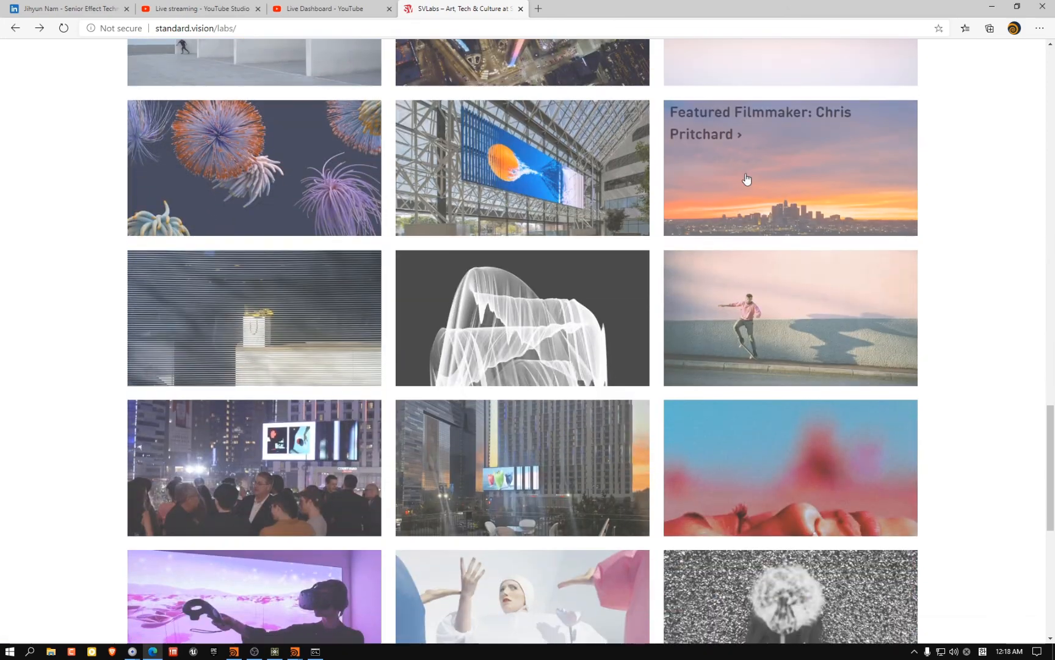
pyautogui.scroll(-3, 748, 178)
pyautogui.scroll(-5, 751, 174)
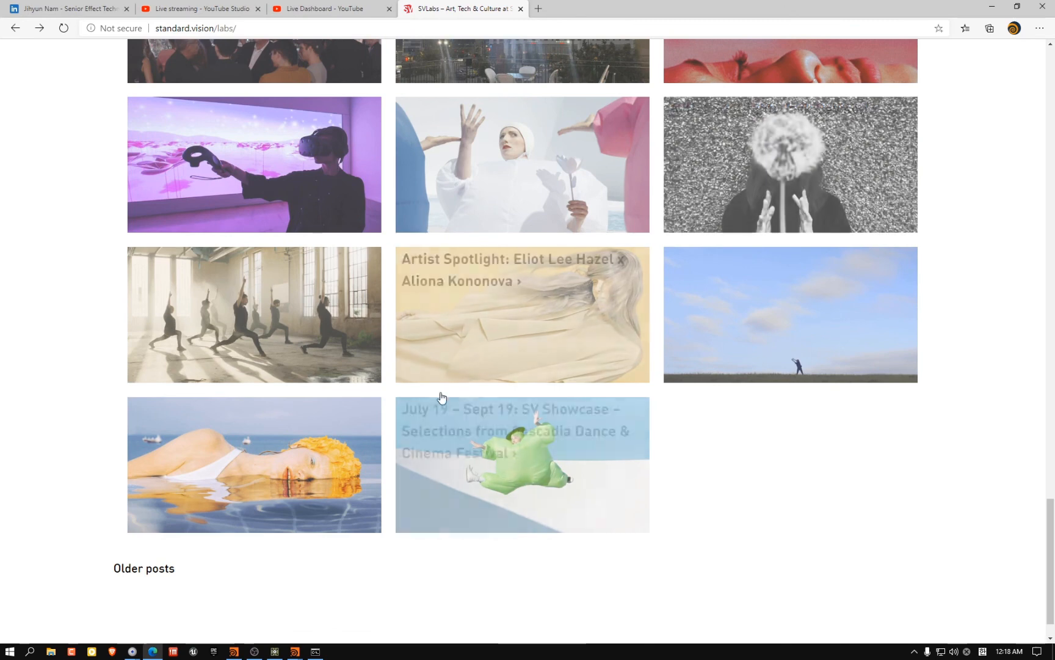
# Load the older SVLabs posts and look through the second page of projects
pyautogui.click(138, 571)
pyautogui.scroll(-1, 275, 488)
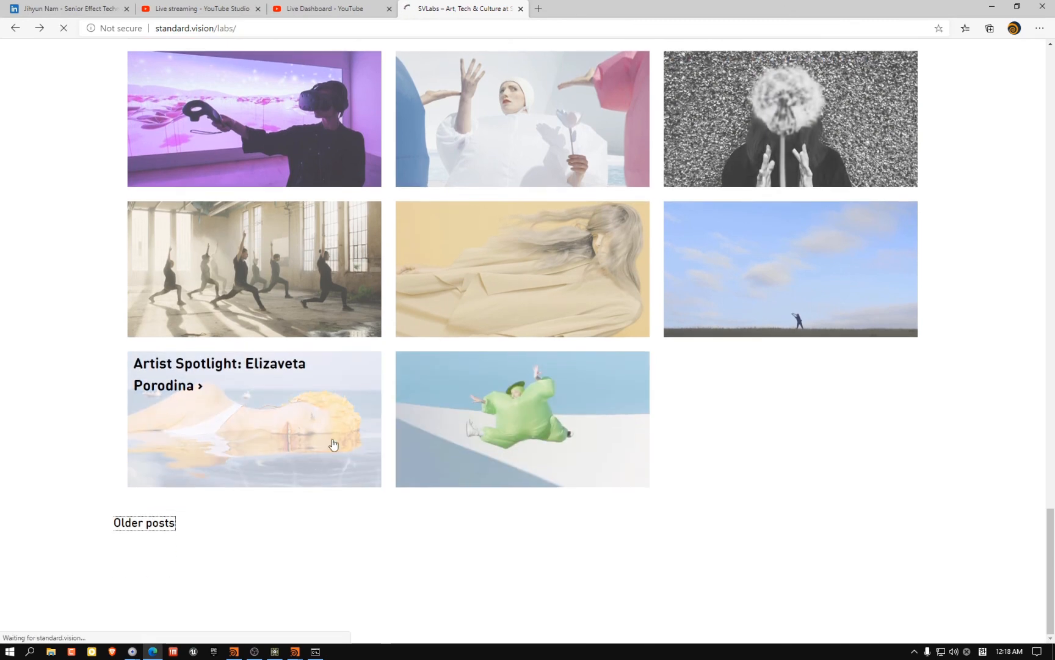
pyautogui.click(144, 524)
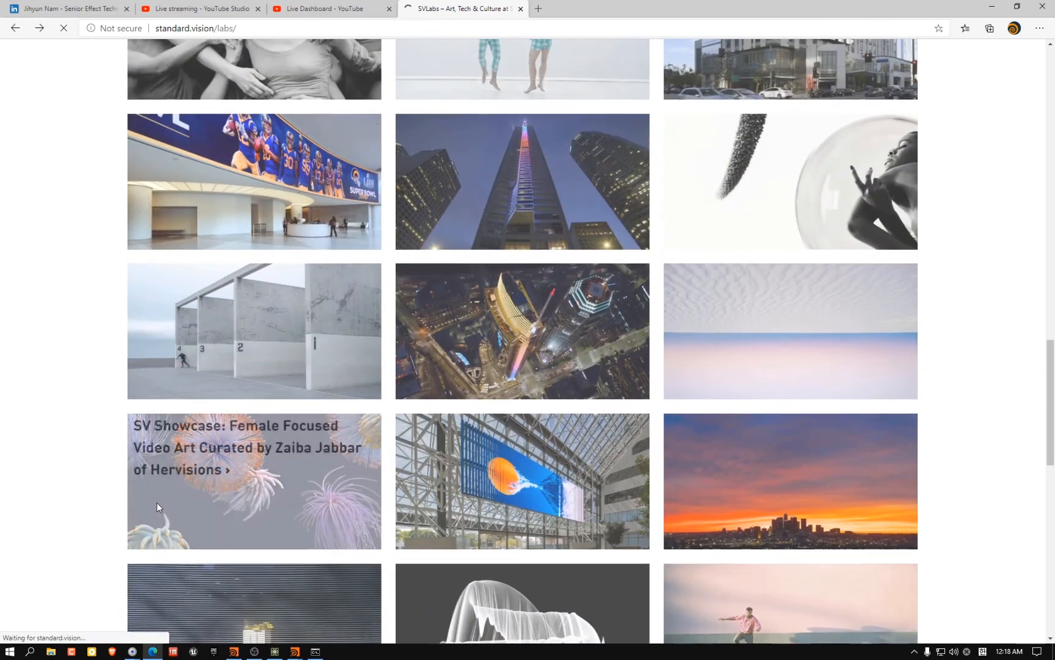
pyautogui.scroll(10, 157, 509)
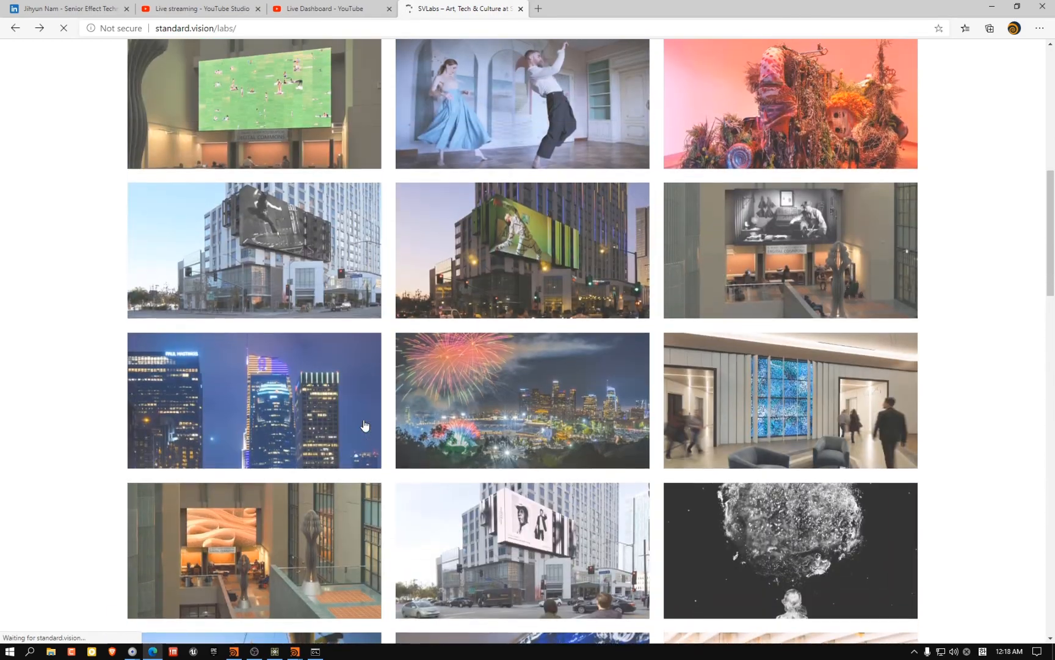
pyautogui.scroll(7, 365, 426)
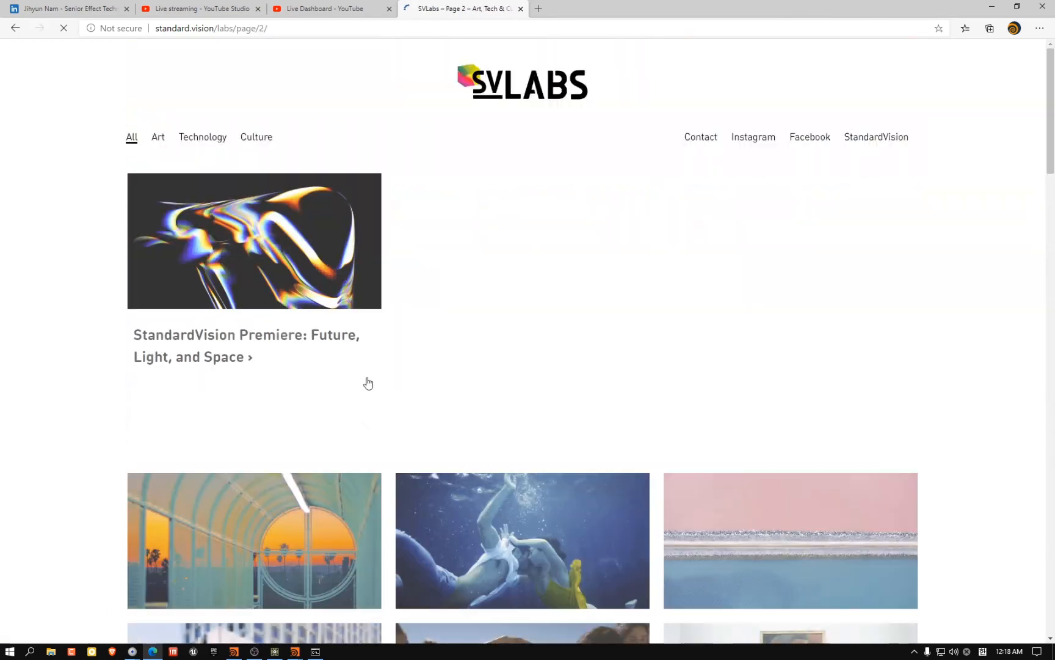
pyautogui.scroll(-6, 412, 361)
pyautogui.scroll(-19, 419, 356)
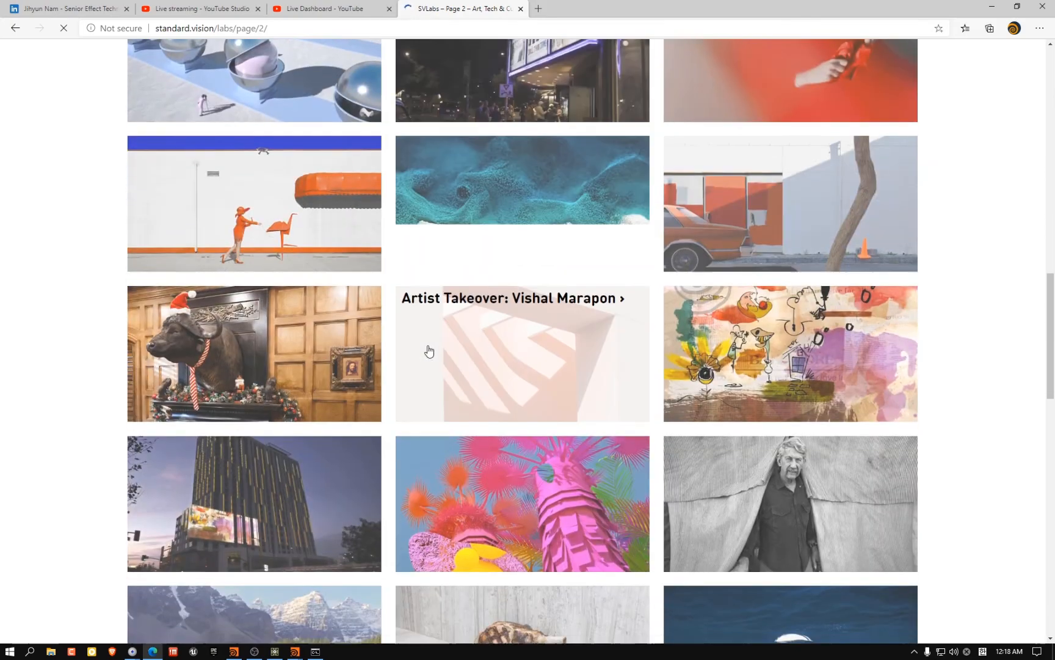
pyautogui.scroll(-12, 429, 351)
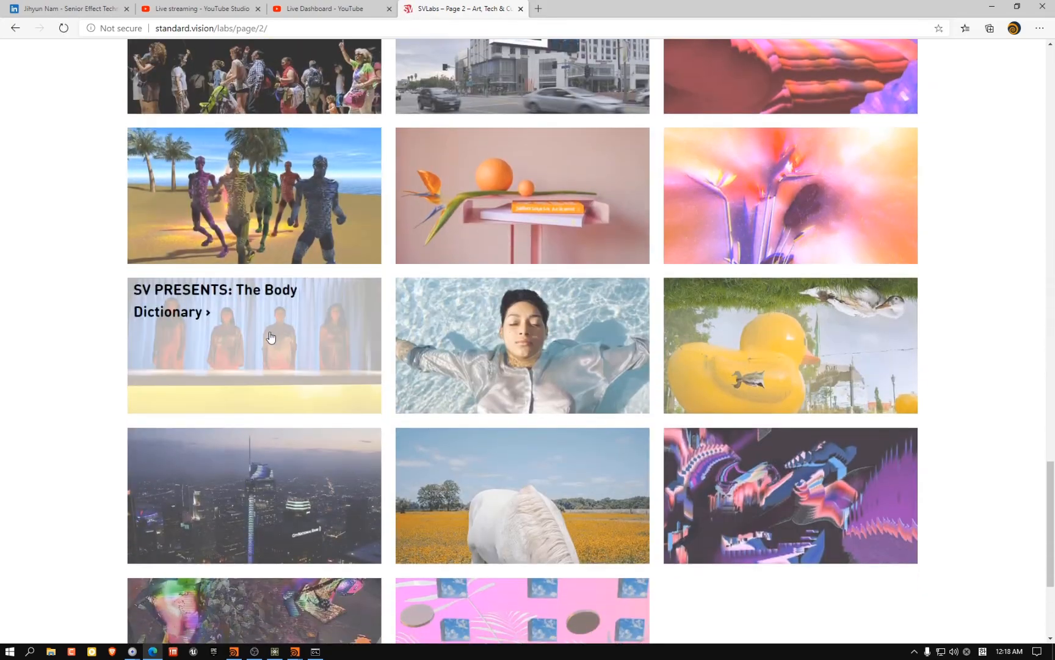
# Return to the web search, change the query to "standardvision", and open the Marriott LA Live project page
pyautogui.hotkey('alt', 'Left')
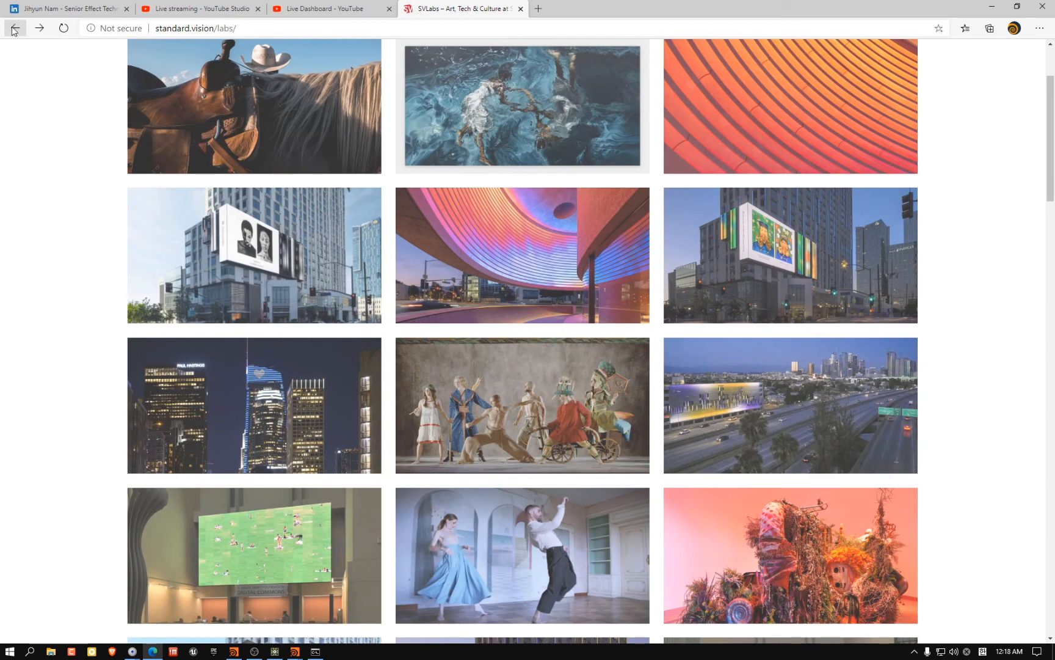
pyautogui.hotkey('alt', 'Left')
pyautogui.doubleClick(372, 73)
pyautogui.press('BackSpace')
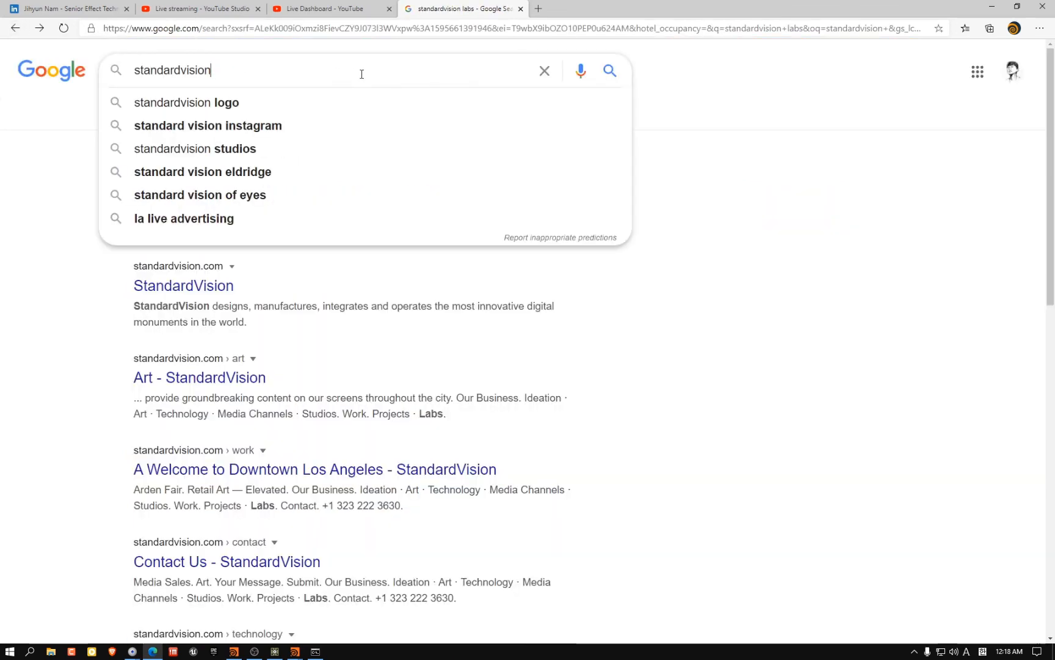
pyautogui.press('Return')
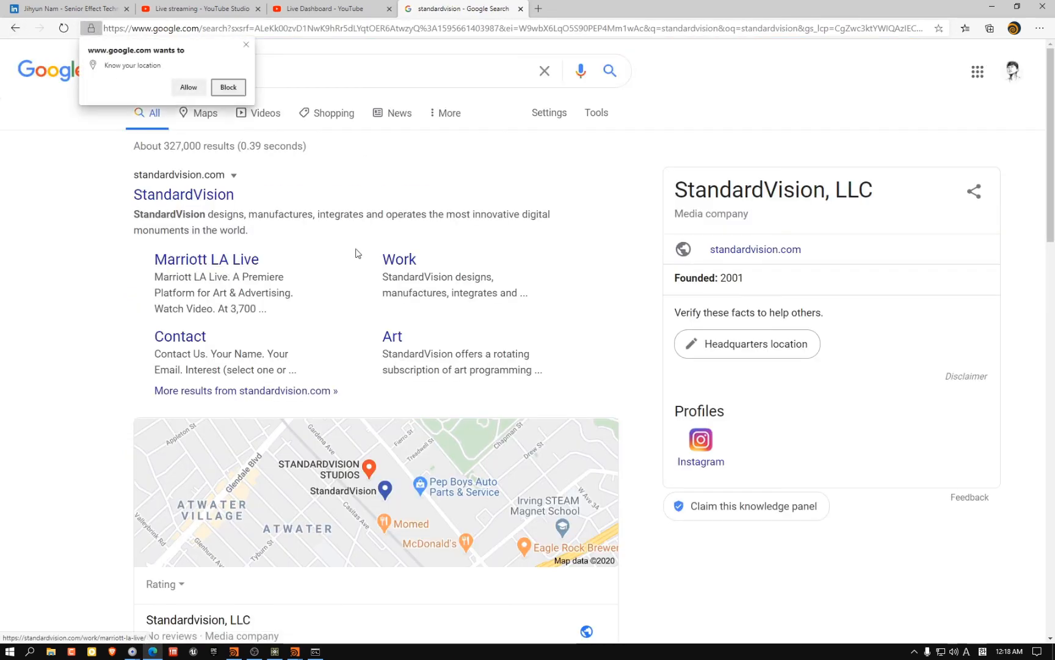
pyautogui.click(207, 260)
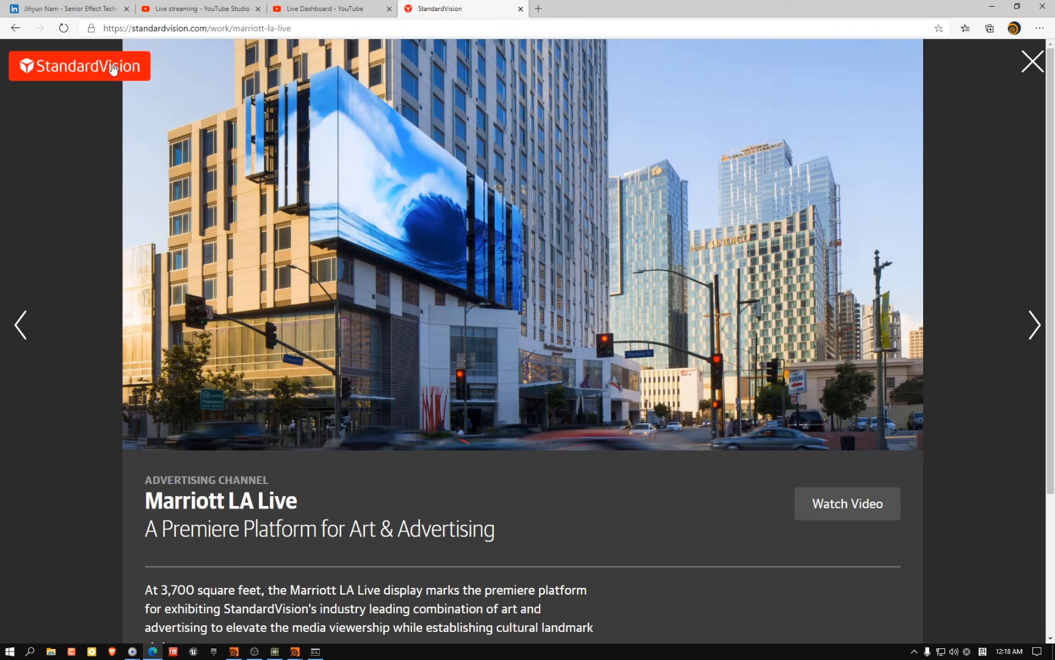
# Step backward through the StandardVision projects from Marriott LA Live to the Crossroads installation, viewing each one
pyautogui.click(26, 326)
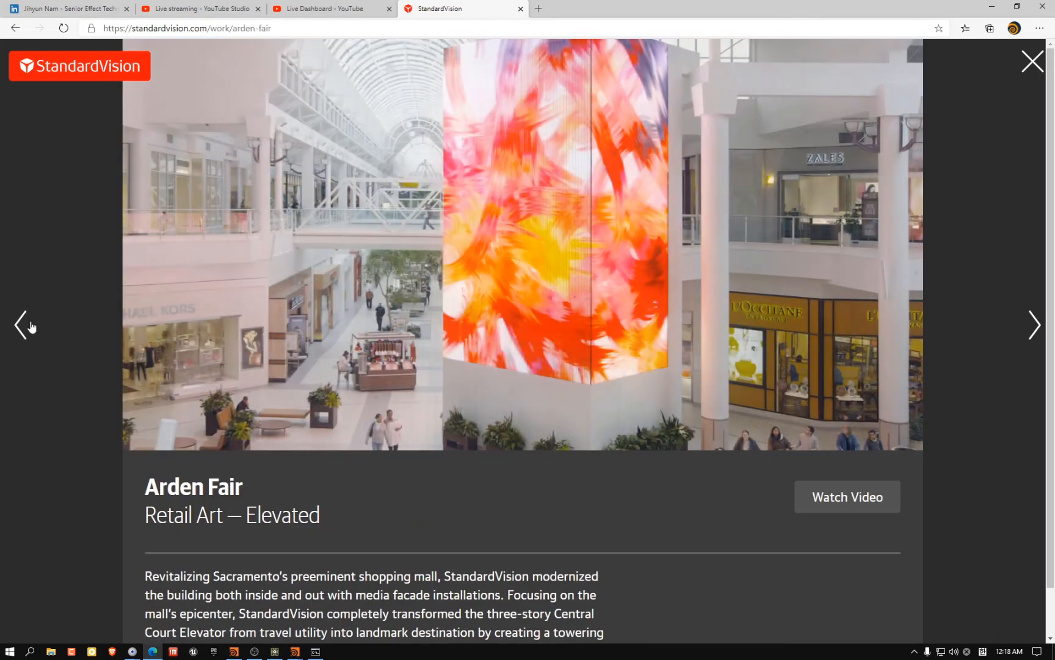
pyautogui.click(32, 326)
pyautogui.click(31, 327)
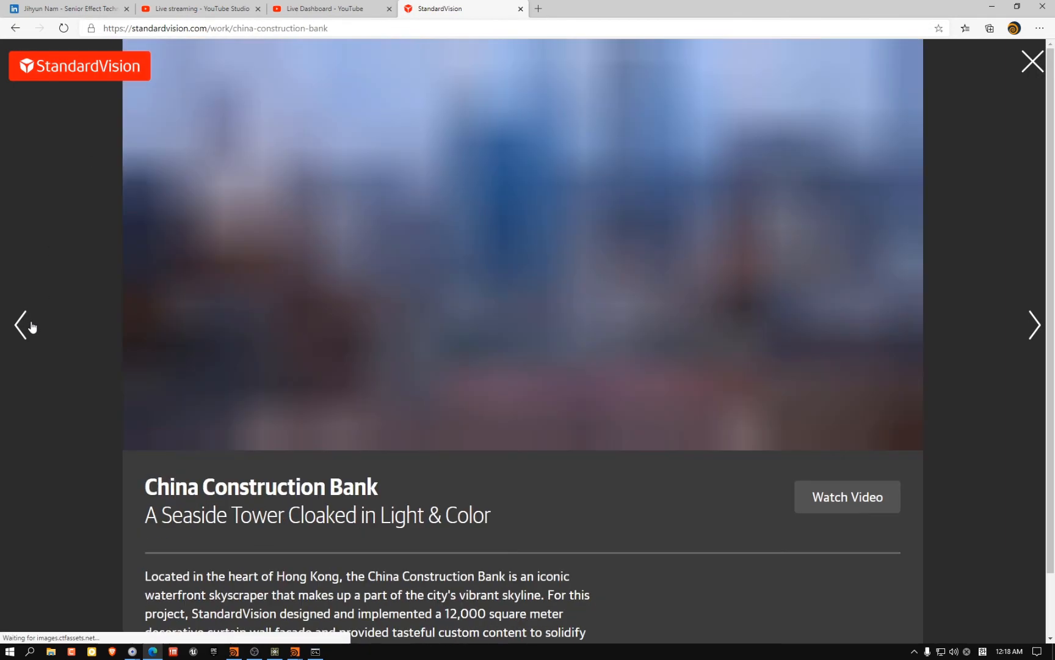
pyautogui.click(32, 327)
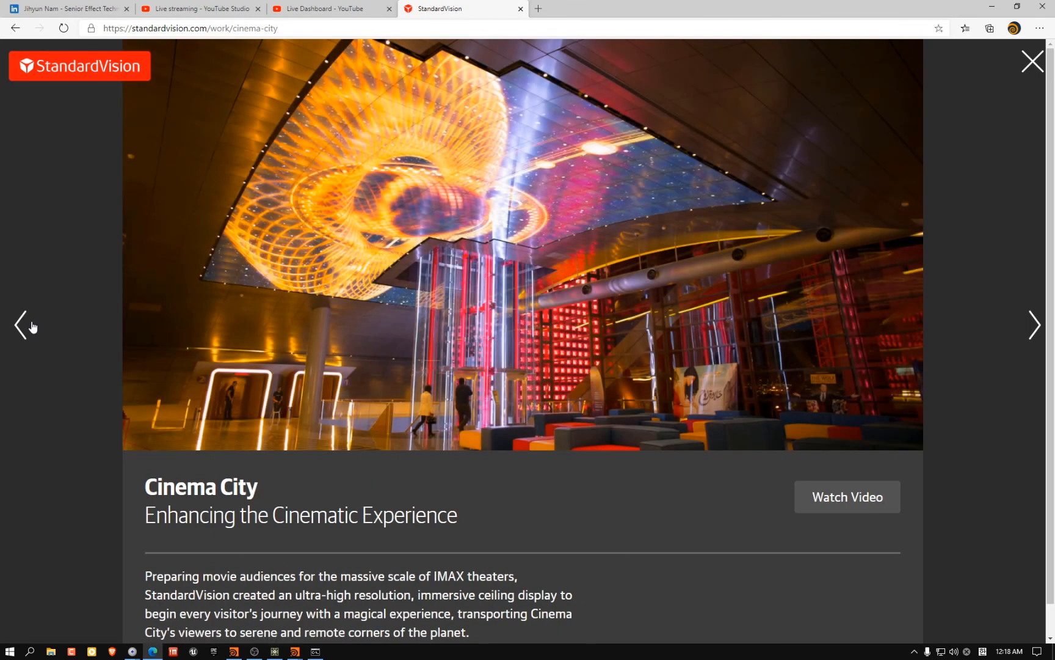
pyautogui.click(32, 327)
pyautogui.click(33, 327)
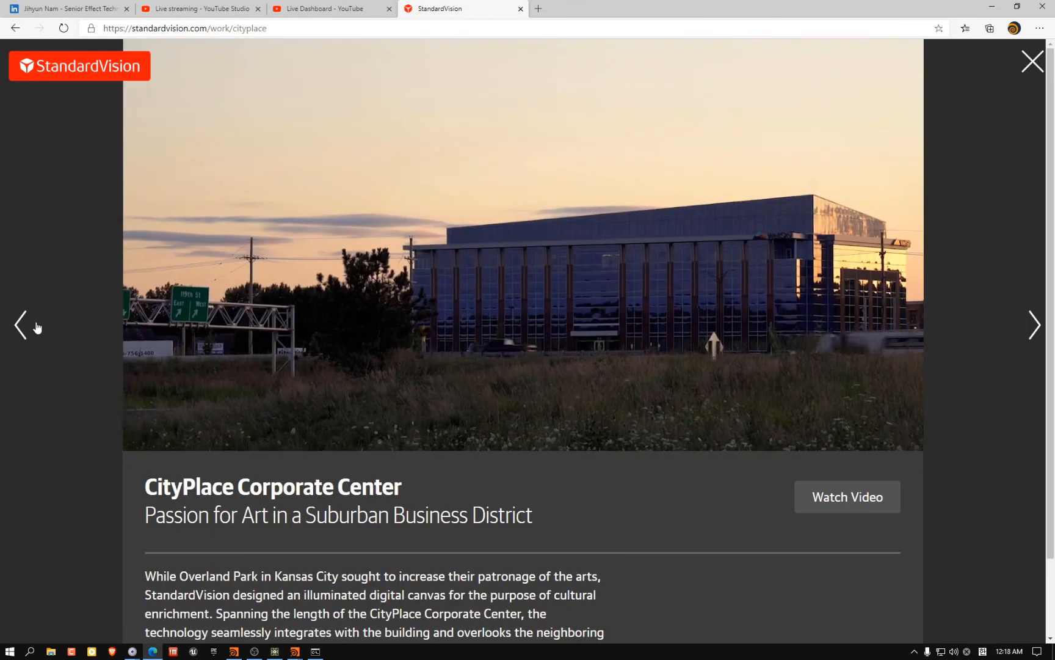
pyautogui.click(35, 327)
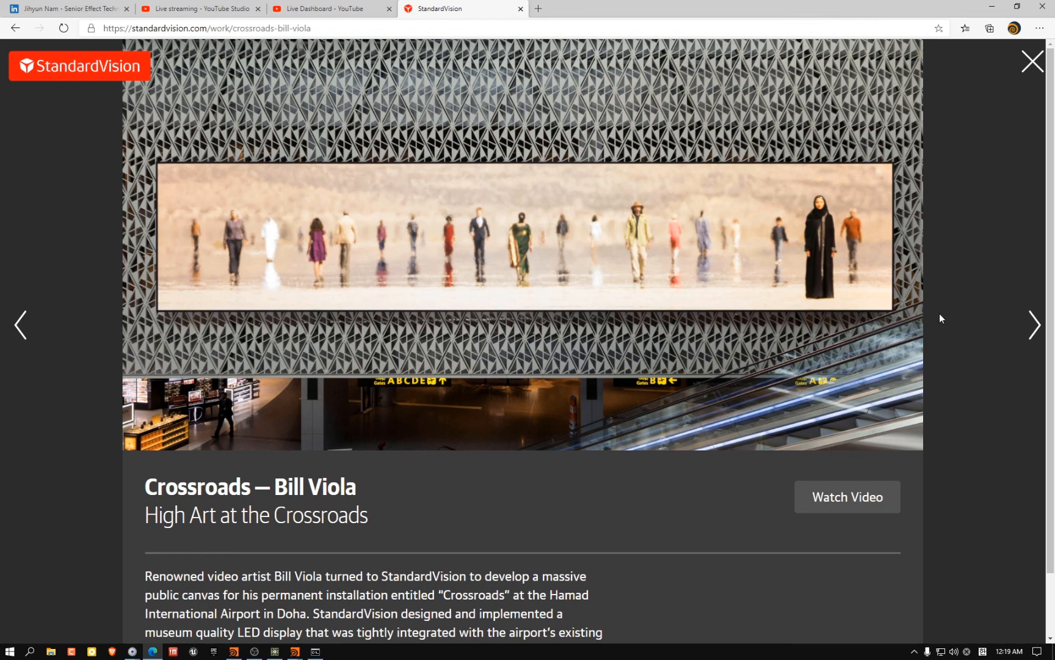
# Step forward through the StandardVision projects from Crossroads until Marriott LA Live is shown again
pyautogui.click(1031, 327)
pyautogui.click(1033, 327)
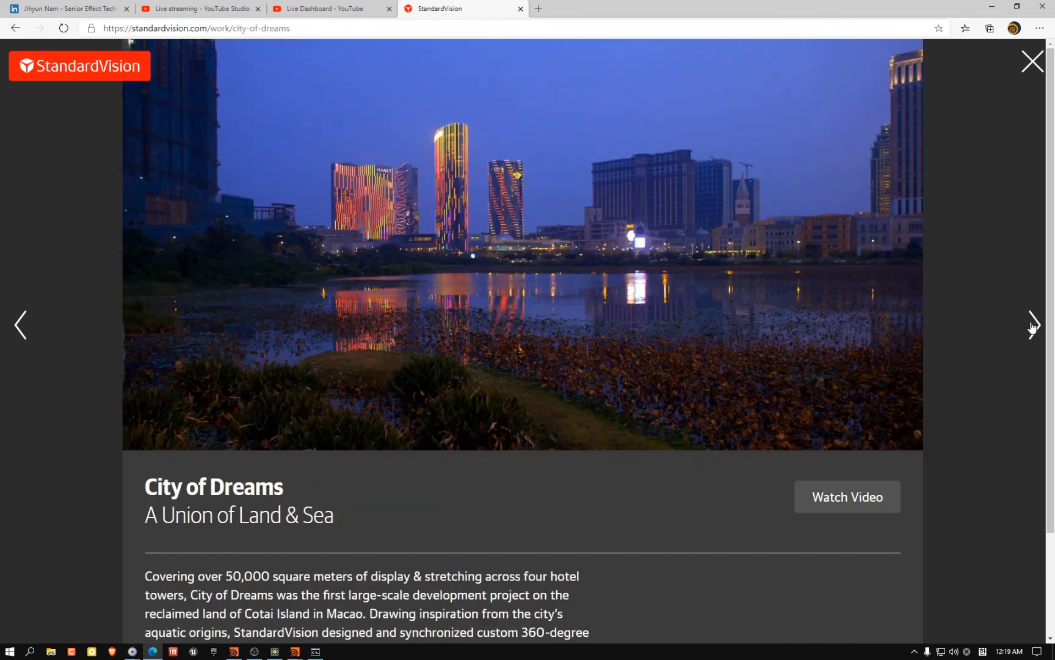
pyautogui.click(1032, 327)
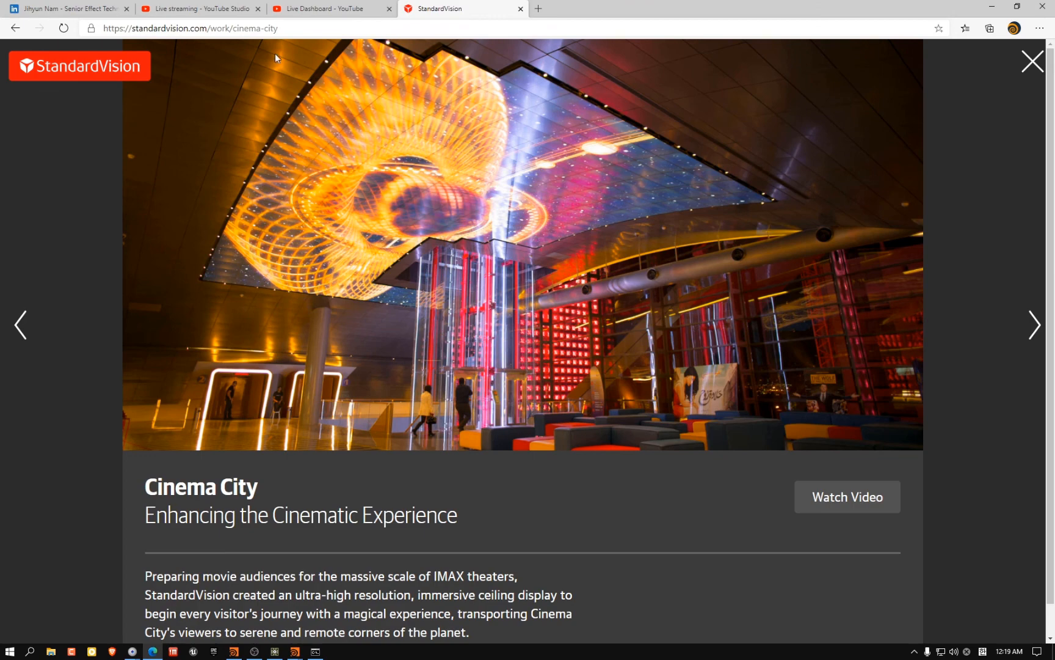
pyautogui.click(1032, 331)
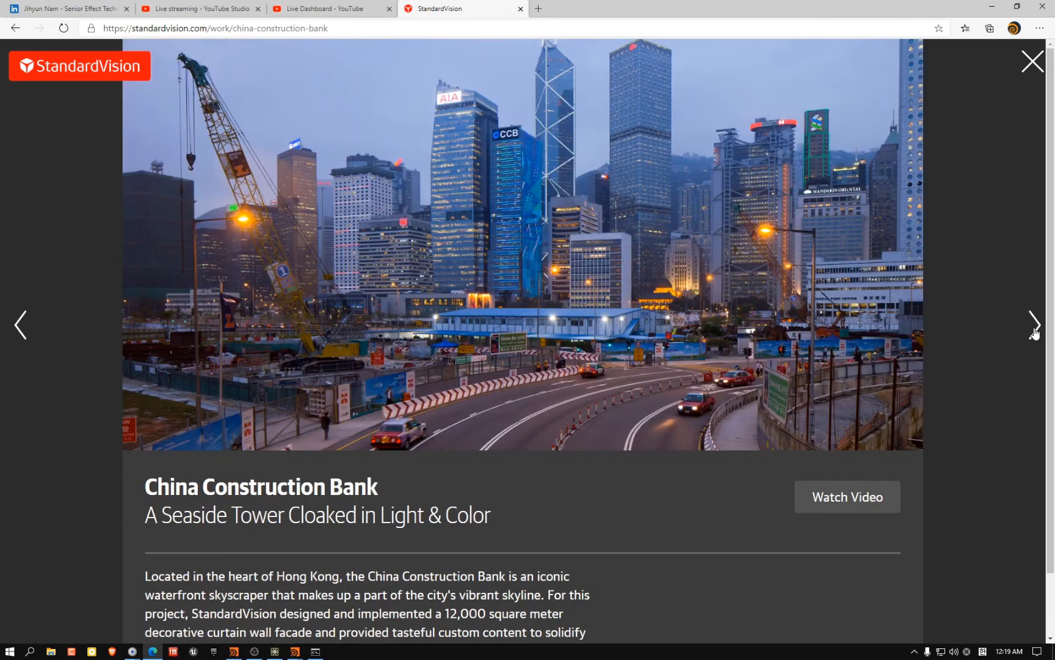
pyautogui.click(1034, 332)
pyautogui.click(1035, 327)
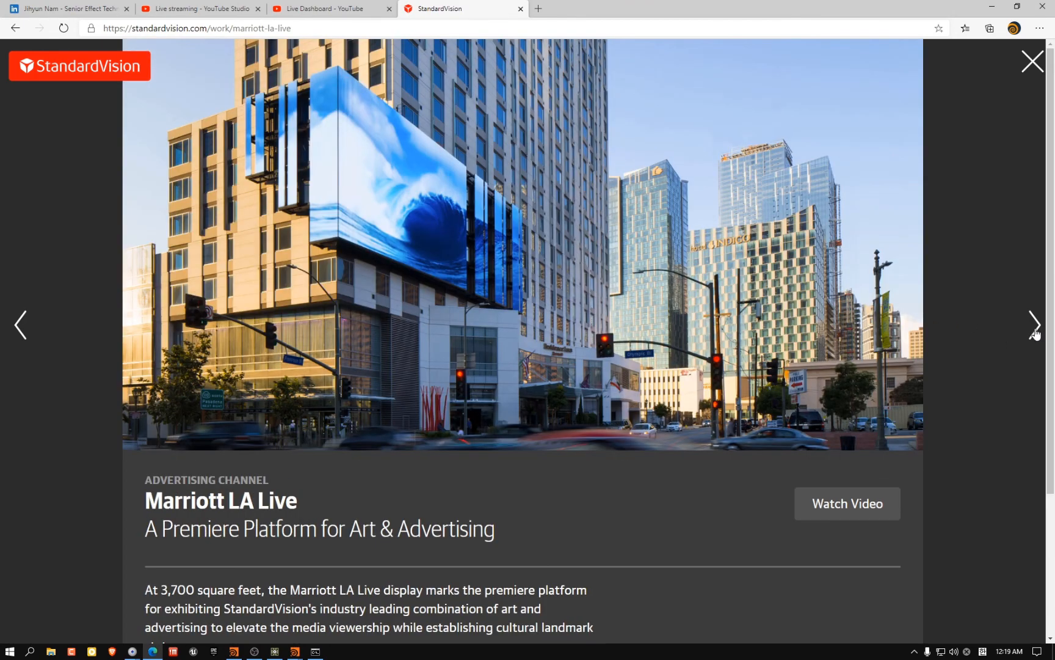
# Continue forward past Marriott LA Live and Bahrain International Circuit to the Wilshire Grand project
pyautogui.click(1035, 330)
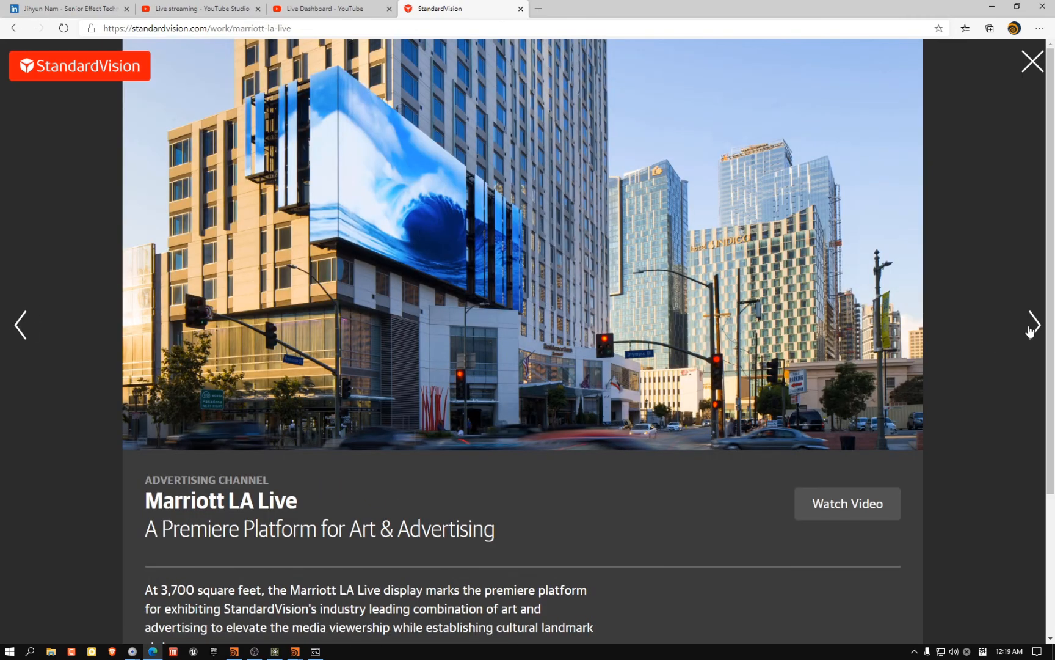
pyautogui.click(1035, 330)
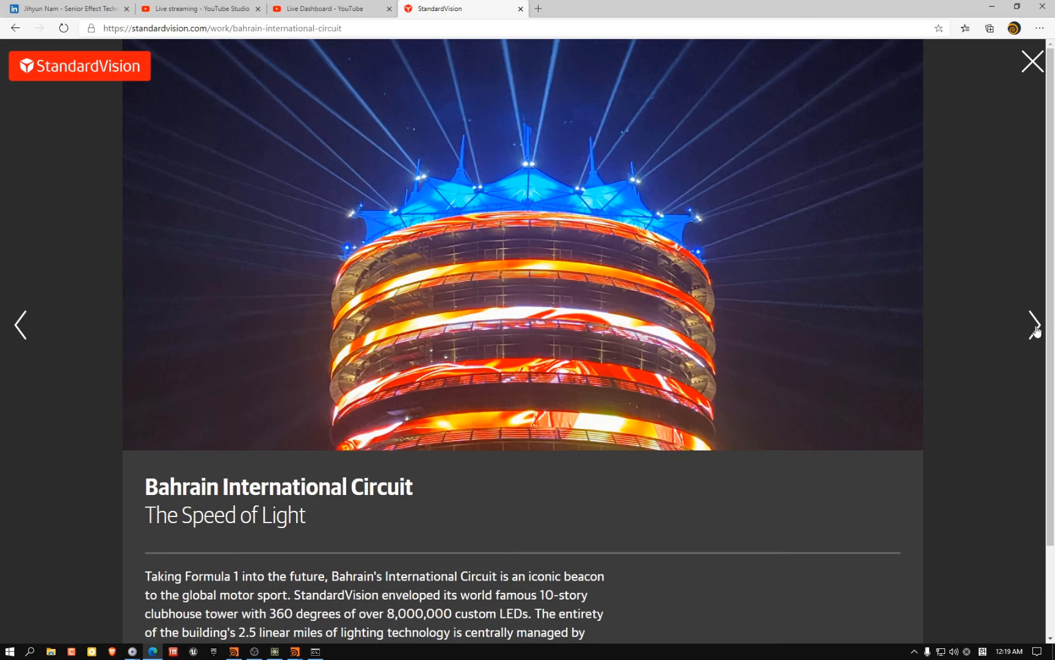
pyautogui.click(1036, 330)
pyautogui.click(1036, 330)
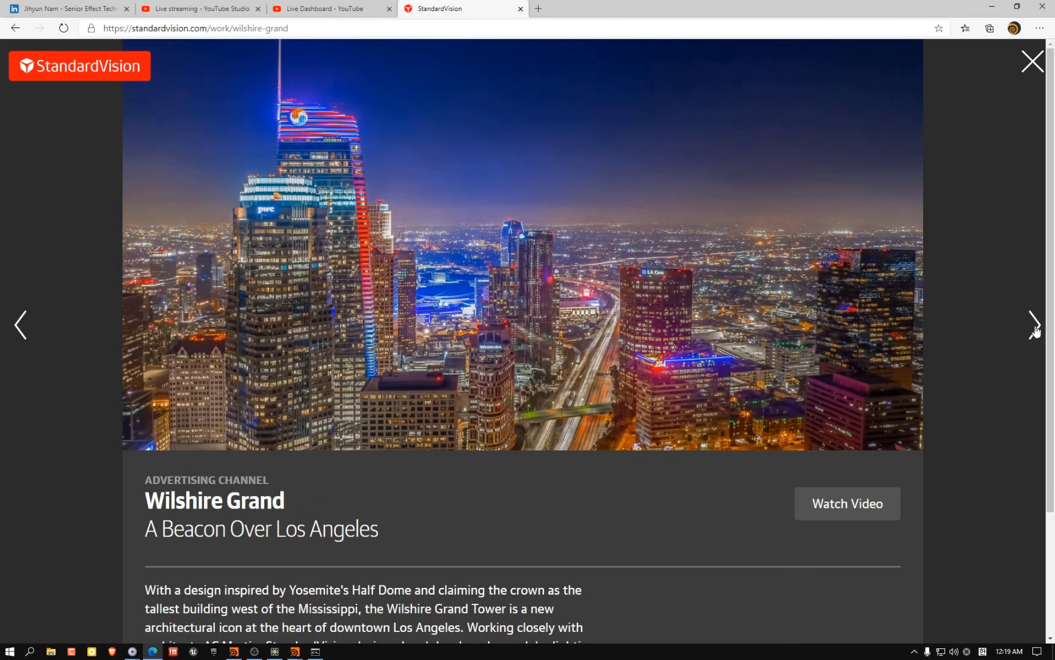
# Alternate between the Wilshire Grand and The Webster at Beverly Center projects, continuing forward to Circa
pyautogui.click(1036, 330)
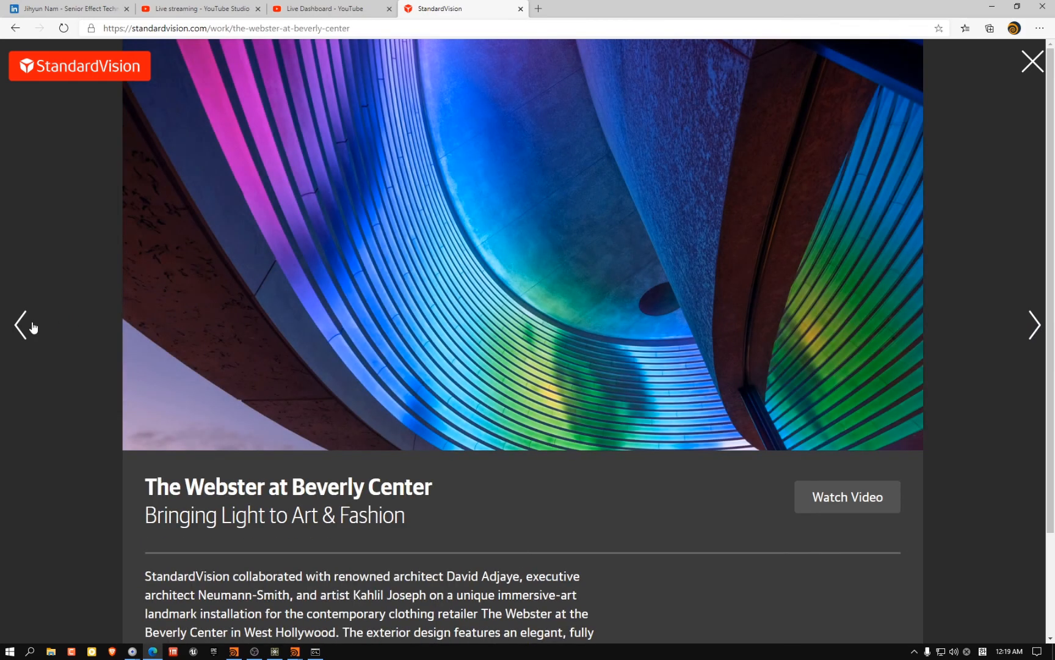
pyautogui.click(21, 325)
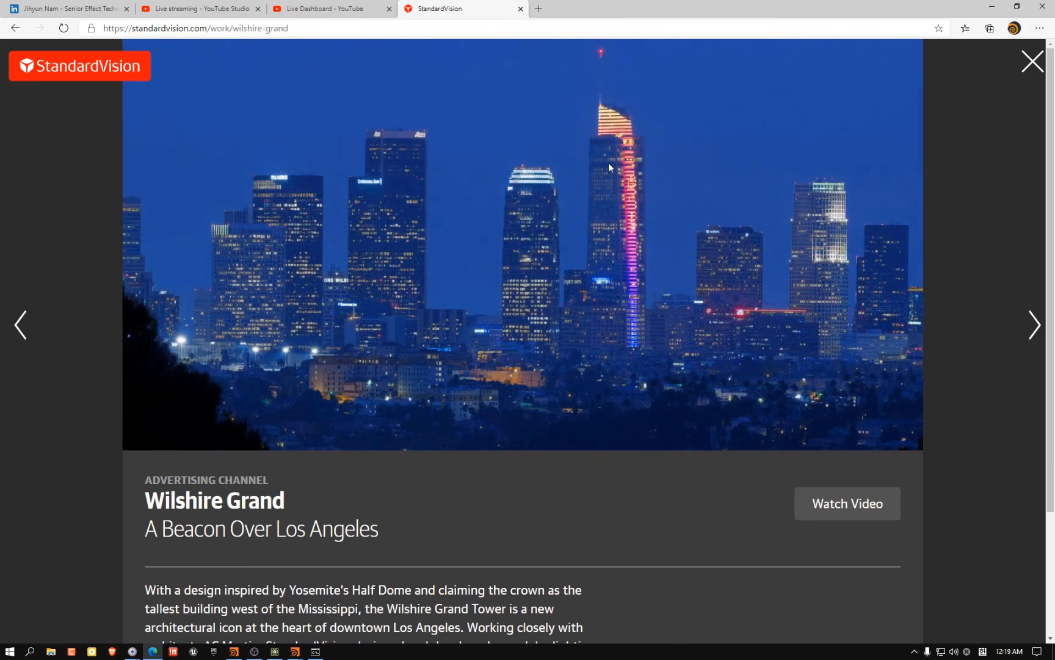
pyautogui.click(1032, 325)
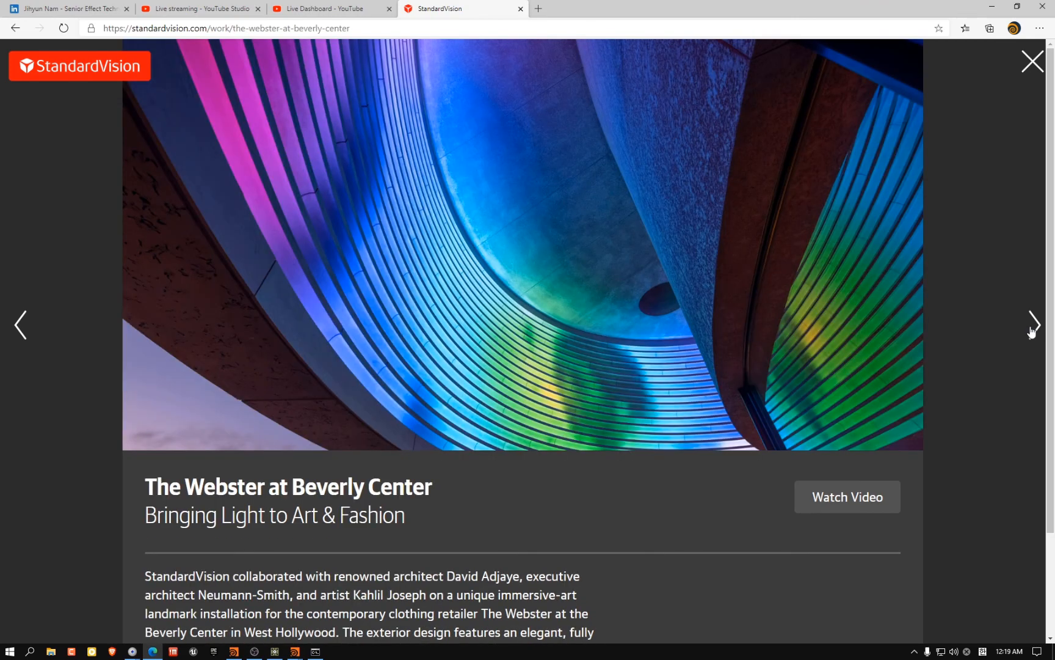
pyautogui.click(1032, 325)
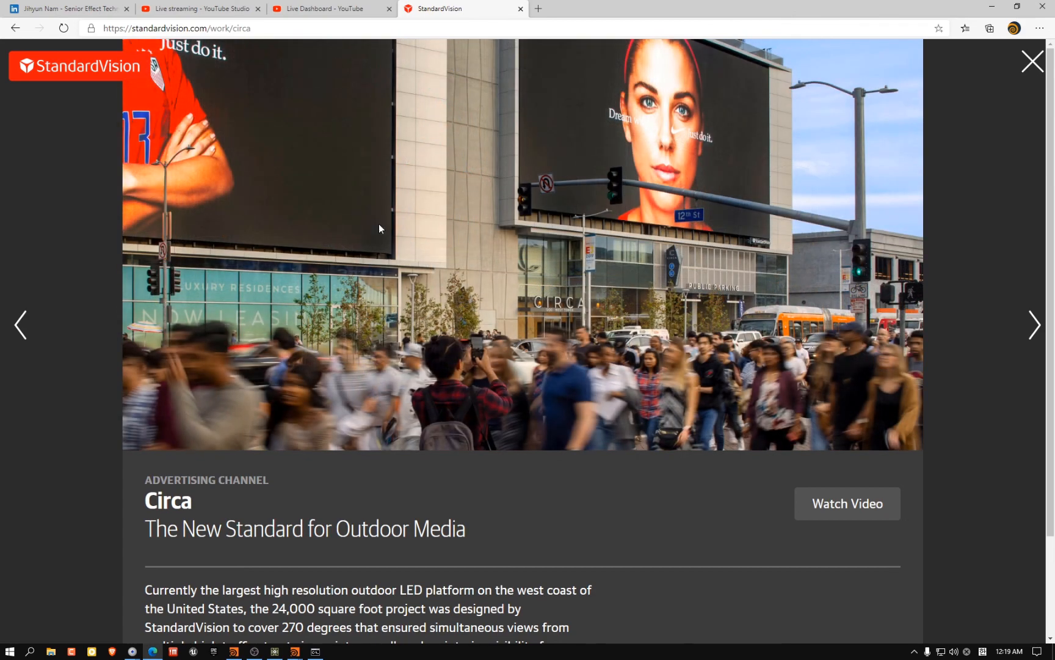
# Browse forward from Circa through Los Angeles Central Library, La Mer Central, Wilshire Corridor, W Hotel Dubai and Taman Anggrek to Metropolis Convergence LA
pyautogui.click(1033, 330)
pyautogui.click(1034, 330)
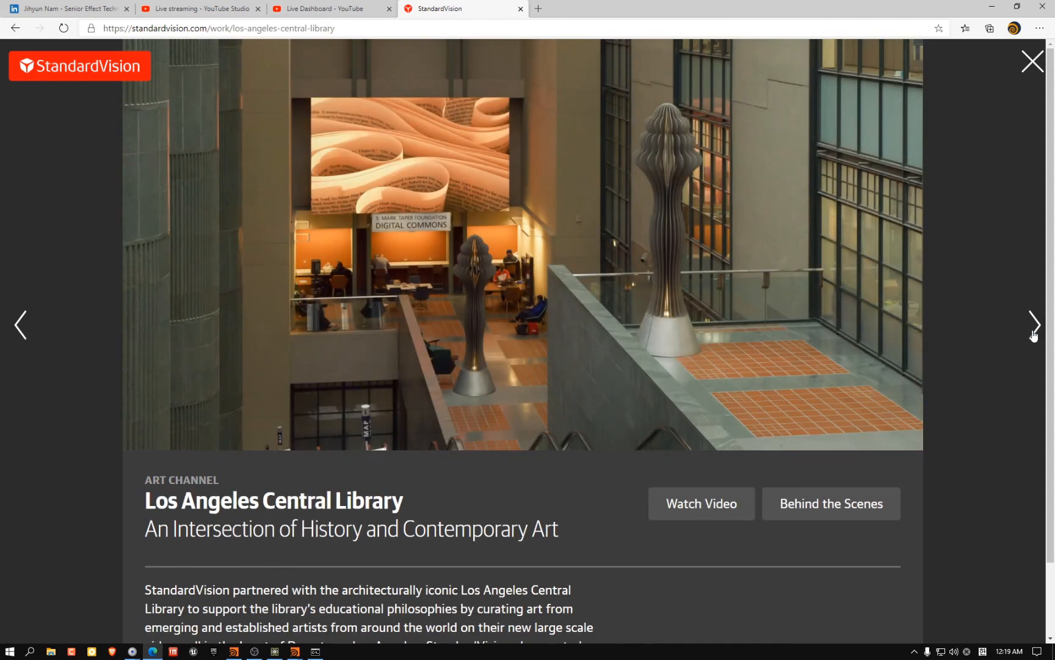
pyautogui.click(1034, 330)
pyautogui.click(1034, 330)
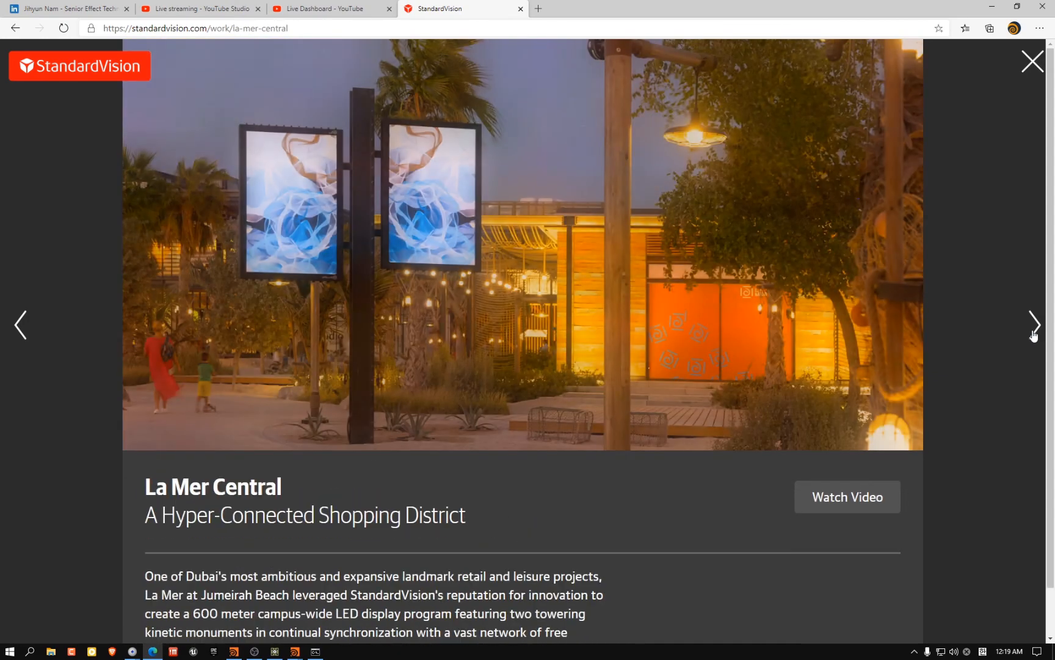
pyautogui.click(1033, 330)
pyautogui.click(1034, 333)
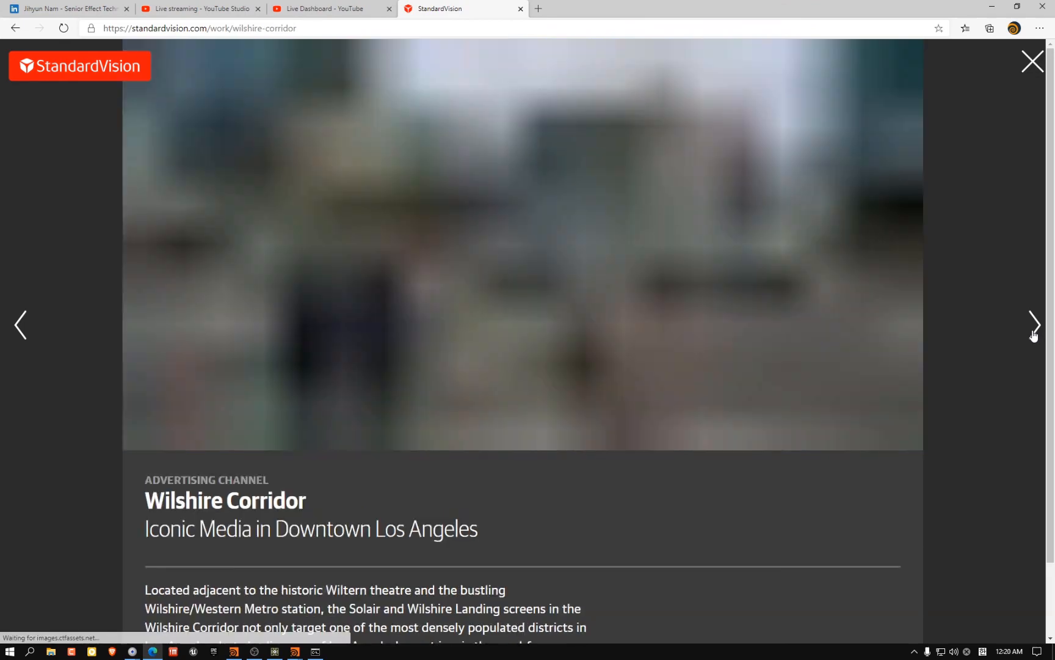
pyautogui.click(1034, 330)
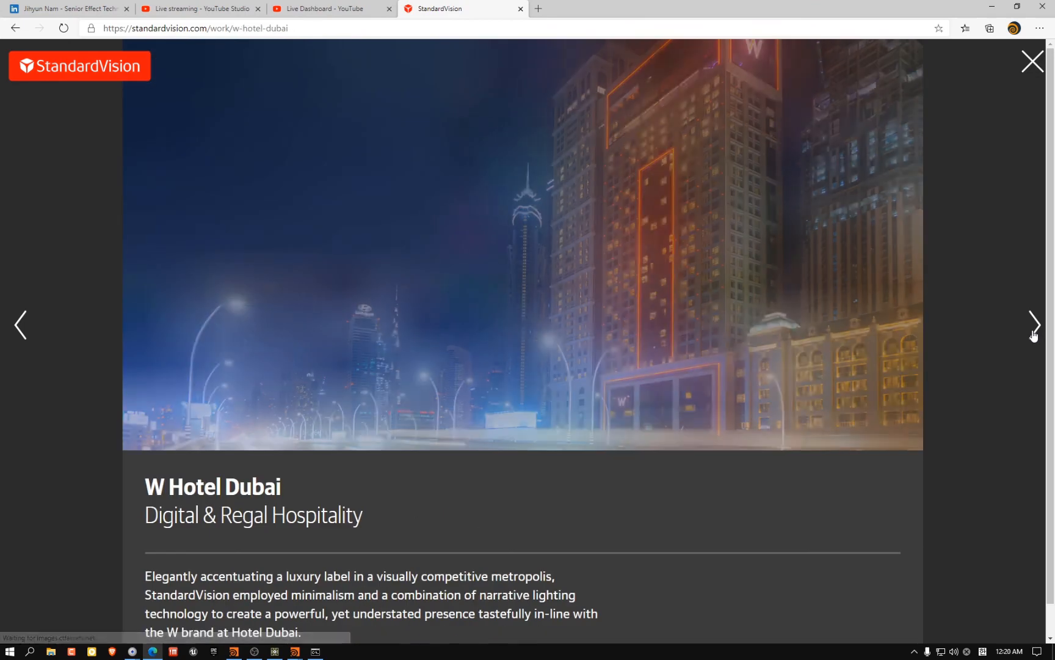
pyautogui.click(1033, 330)
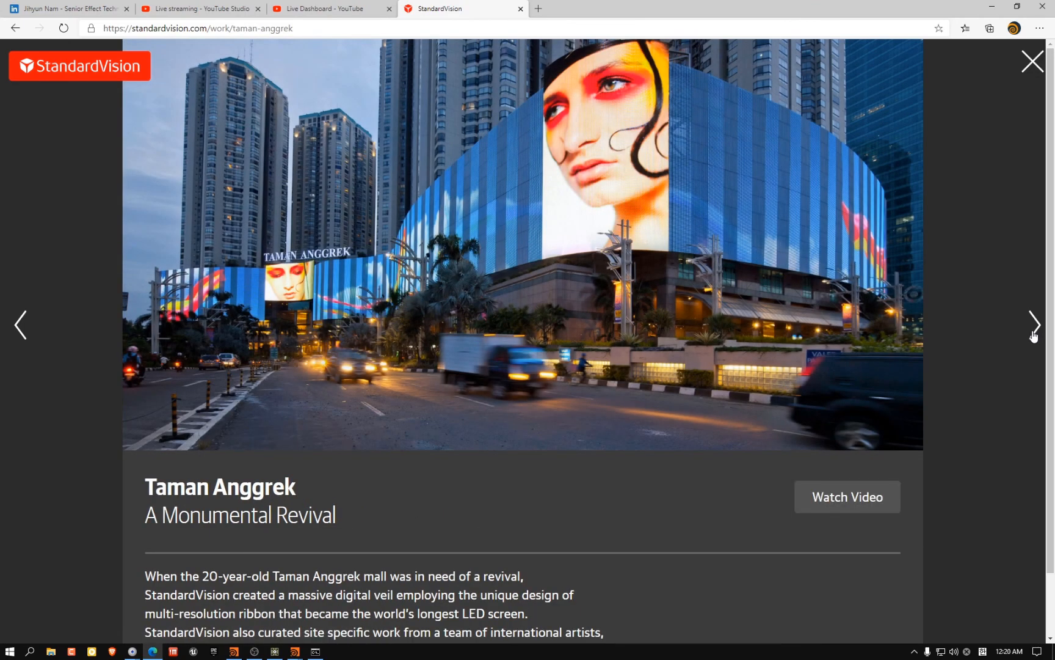
pyautogui.click(1033, 330)
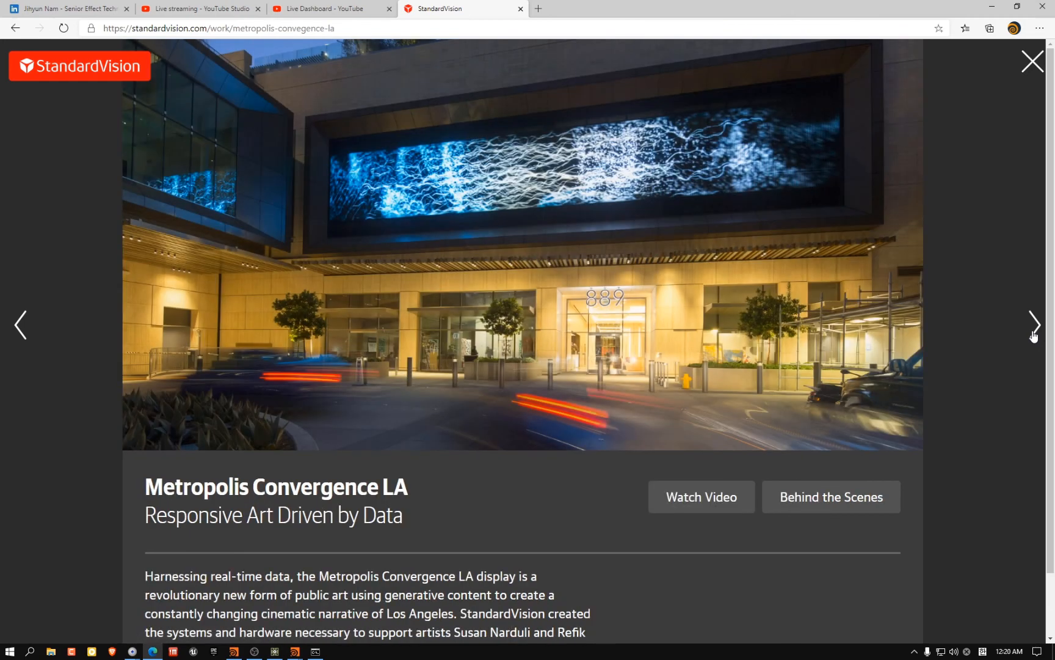
# View the Qualcomm Headquarters project, revisit Metropolis Convergence LA, and return to Qualcomm Headquarters
pyautogui.click(1034, 330)
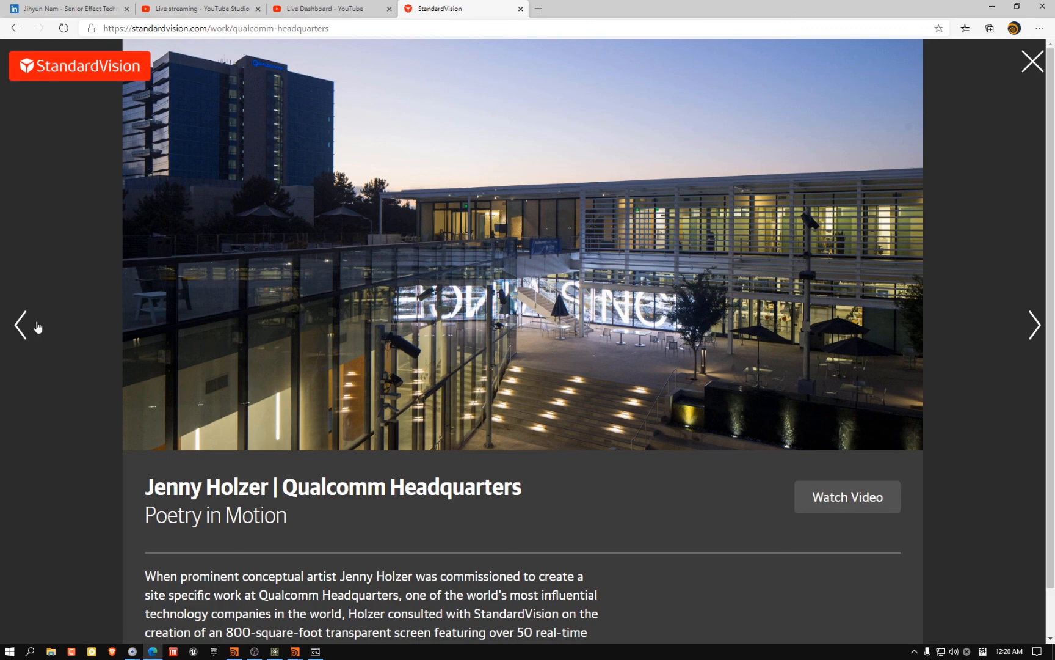
pyautogui.click(37, 326)
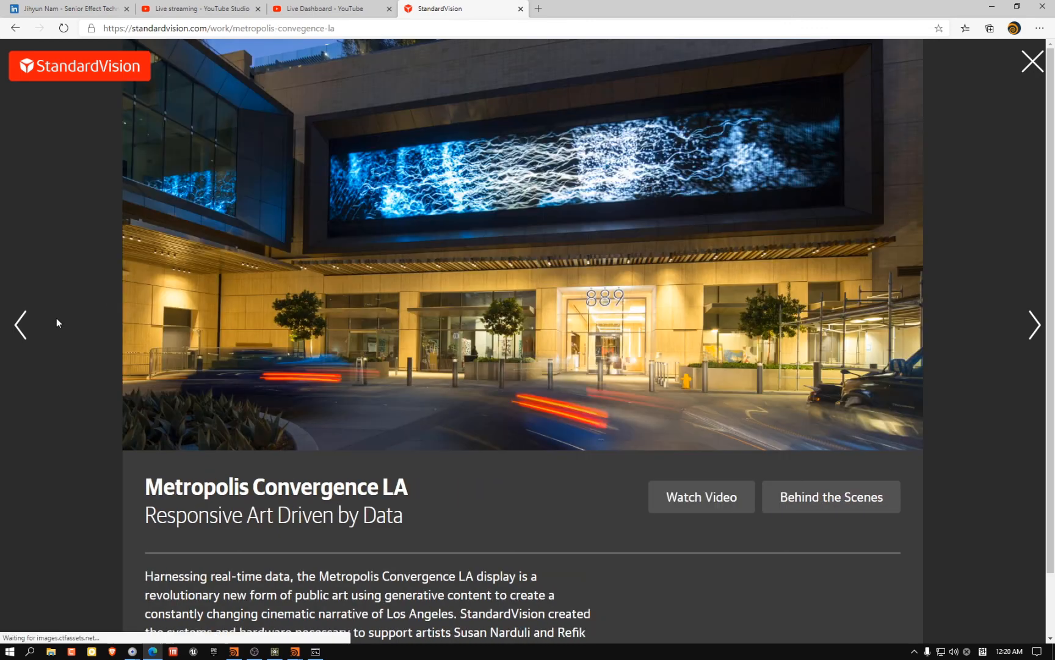
pyautogui.click(1034, 325)
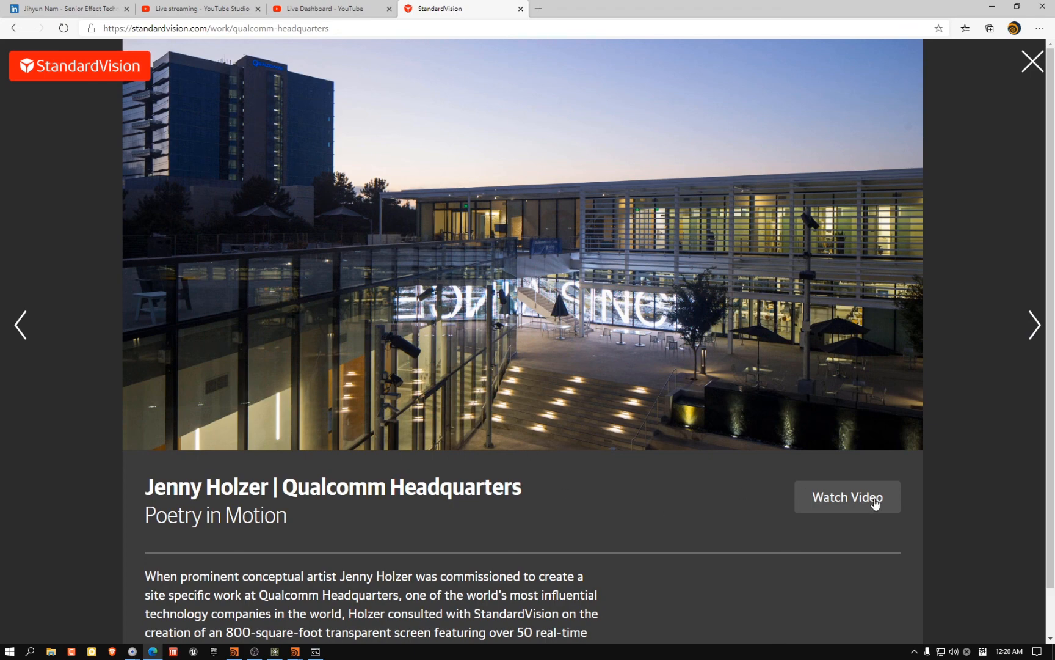
# Play the Qualcomm Headquarters project video, adjust its volume, skip ahead toward the end, and close it
pyautogui.click(873, 498)
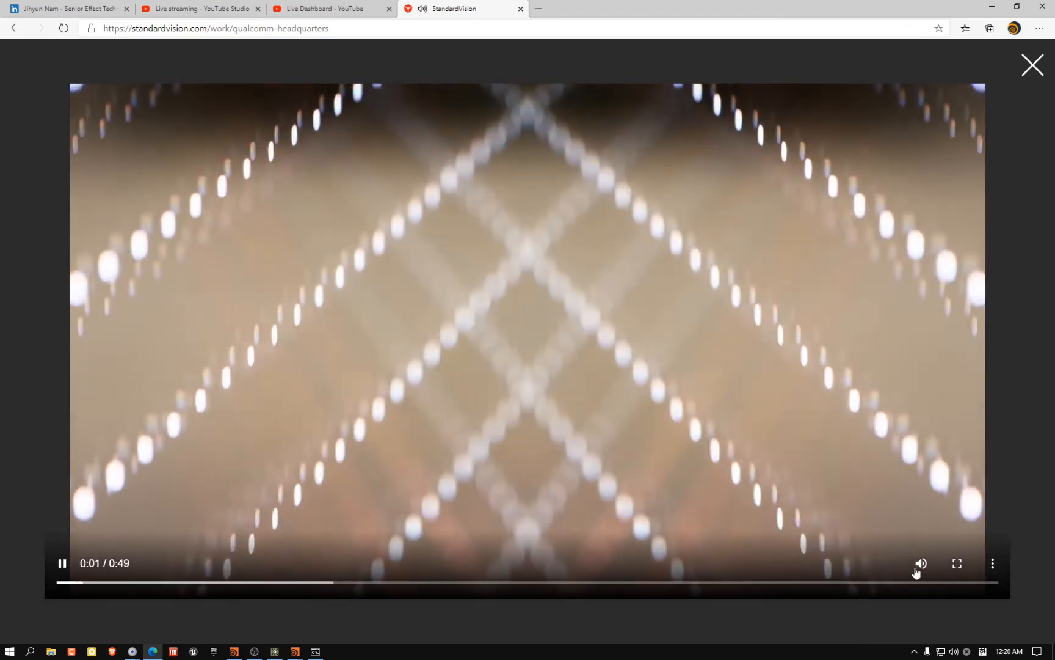
pyautogui.moveTo(922, 567)
pyautogui.moveTo(885, 567); pyautogui.dragTo(869, 566)
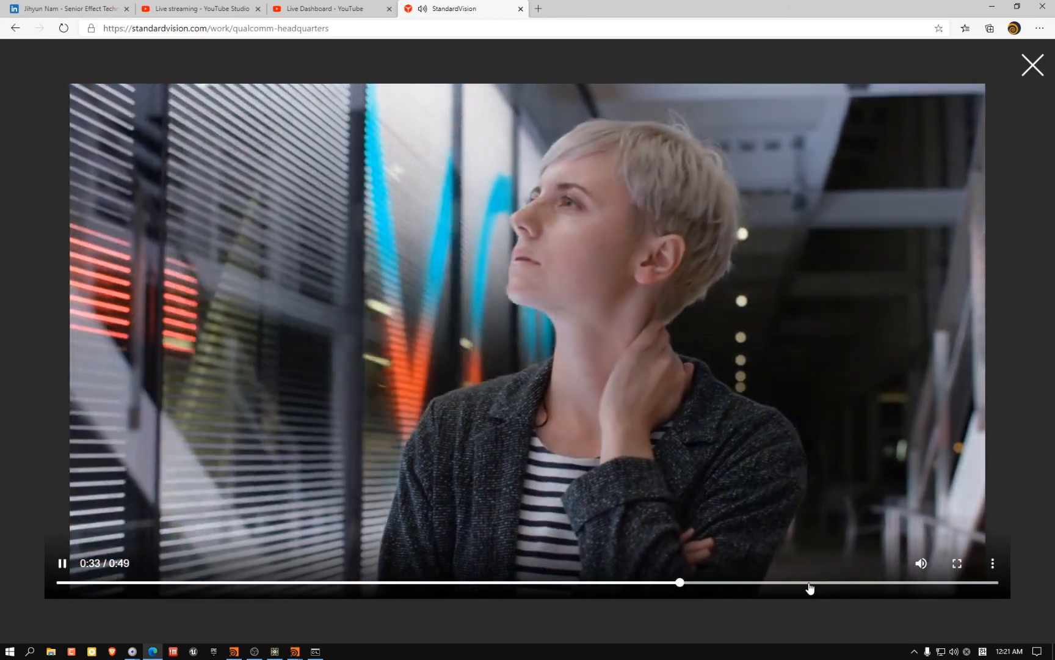
pyautogui.click(809, 582)
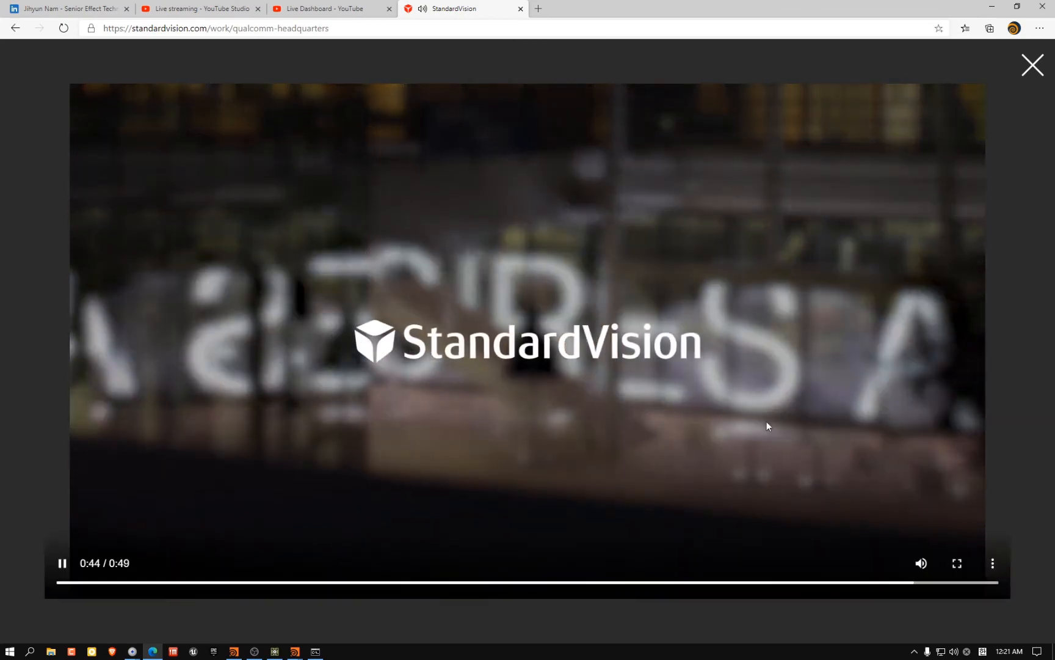
pyautogui.click(66, 563)
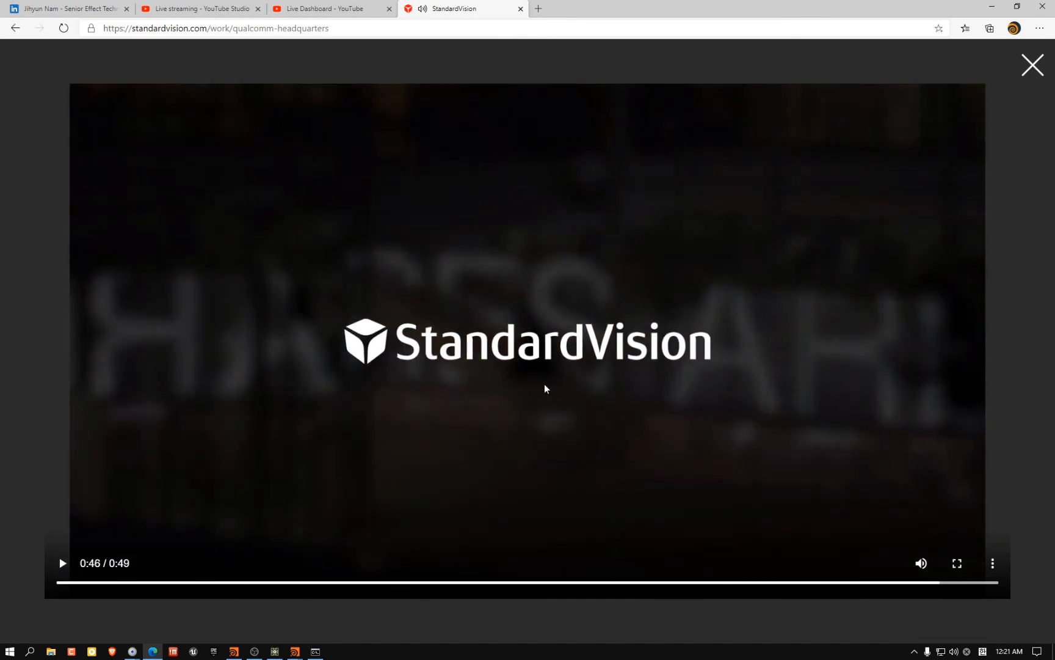
pyautogui.click(1041, 69)
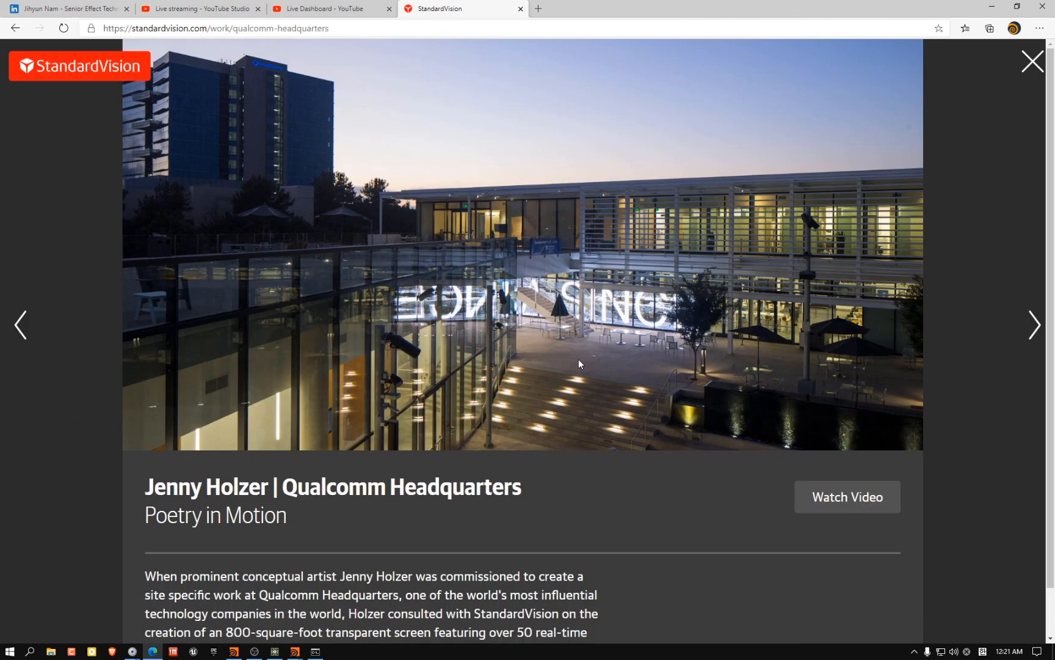
# View the Hamad International Airport, Hong Kong Plaza and ITCC Campus projects
pyautogui.click(1032, 334)
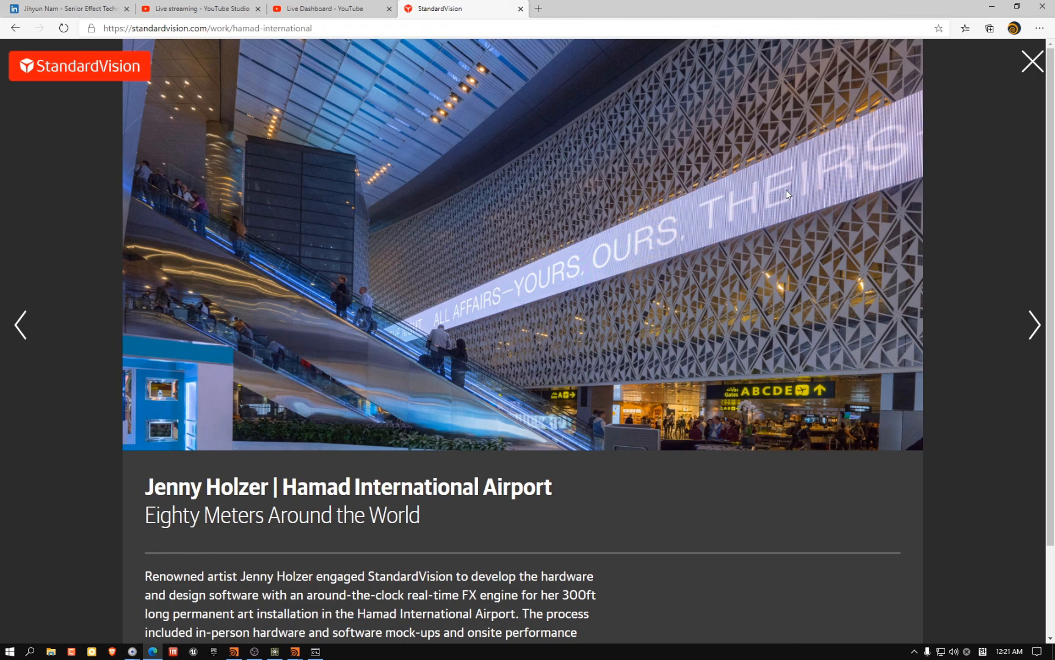
pyautogui.click(1035, 323)
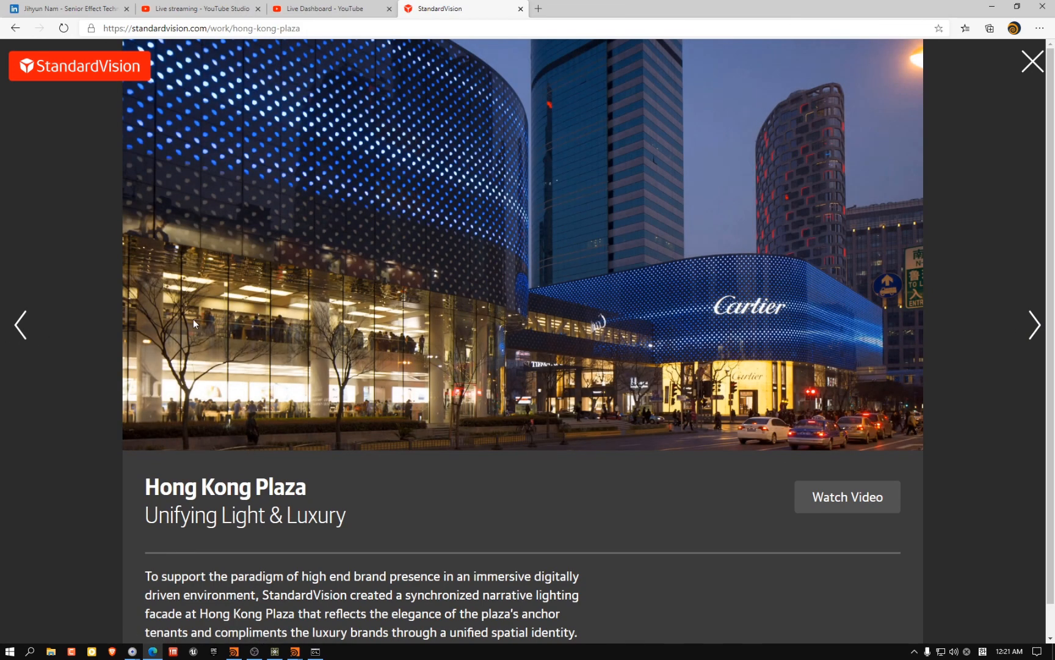
pyautogui.click(25, 332)
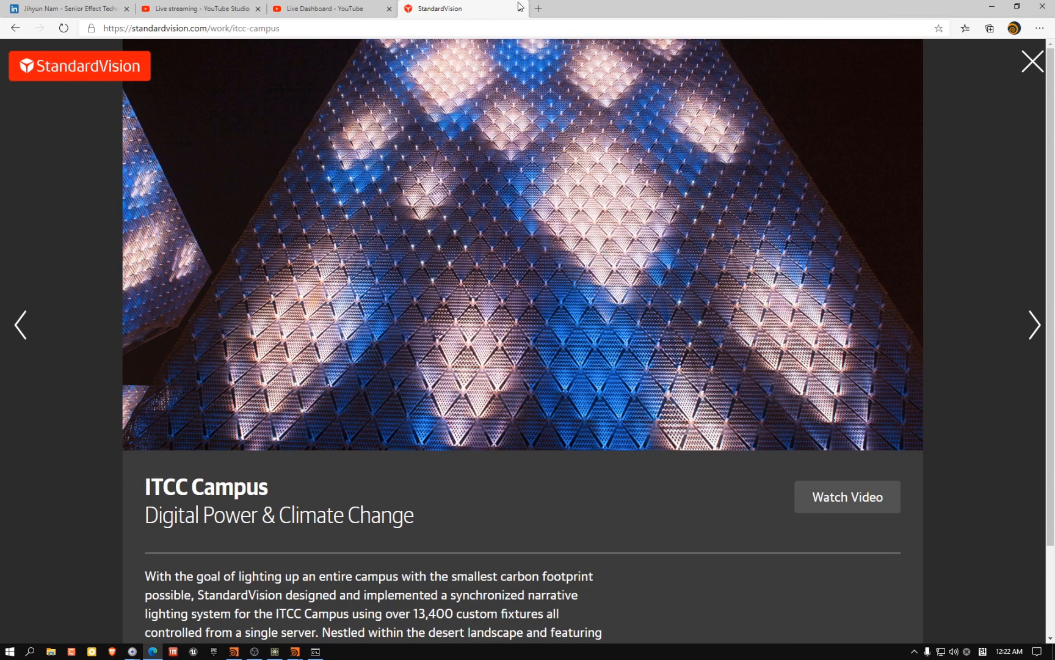
# Search the web for "dell workstaion" in a new browser tab and look through the results
pyautogui.click(548, 26)
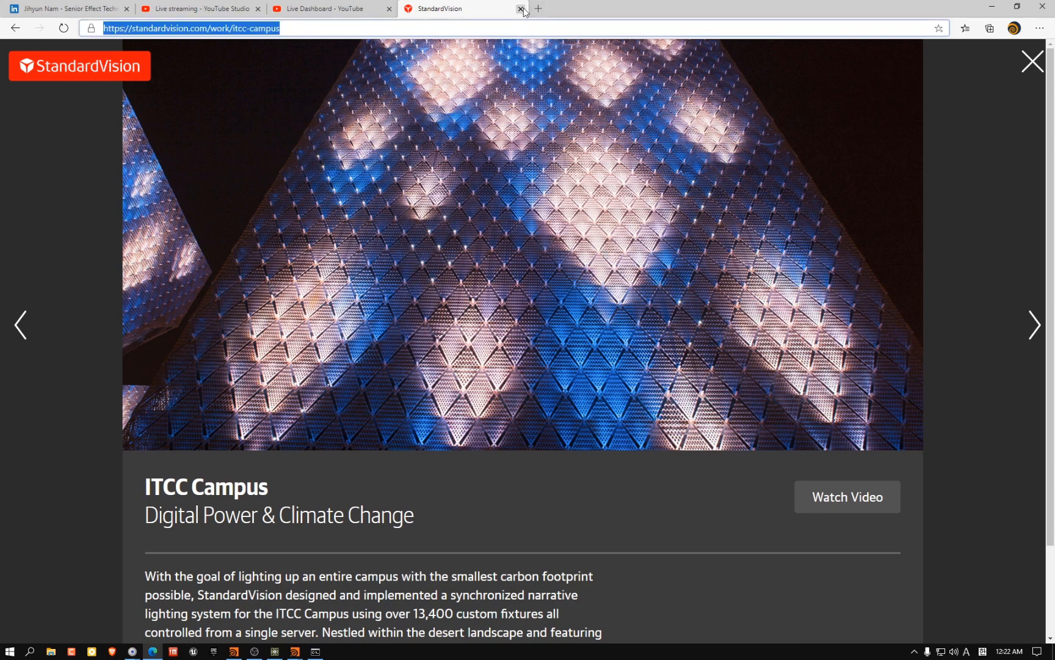
pyautogui.click(538, 8)
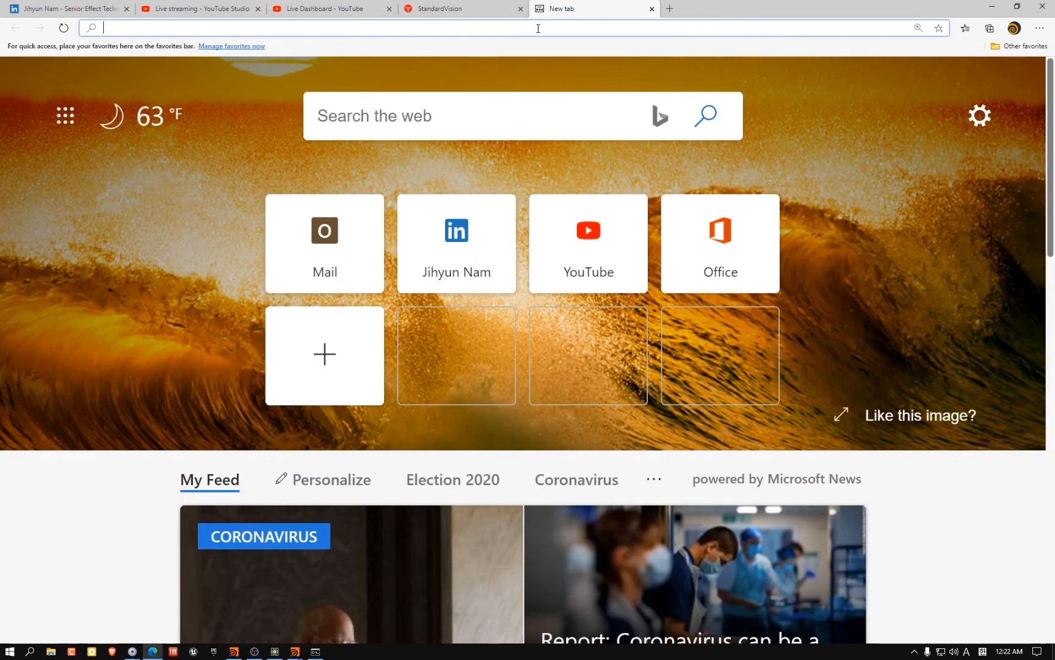
pyautogui.write('dell')
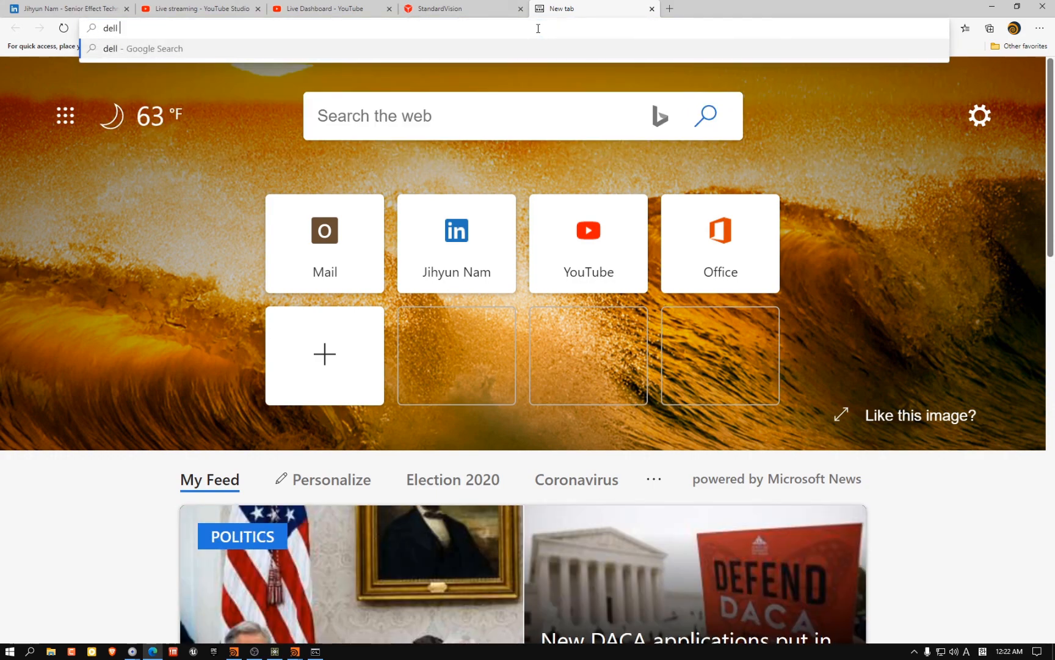
pyautogui.write(' workstaion')
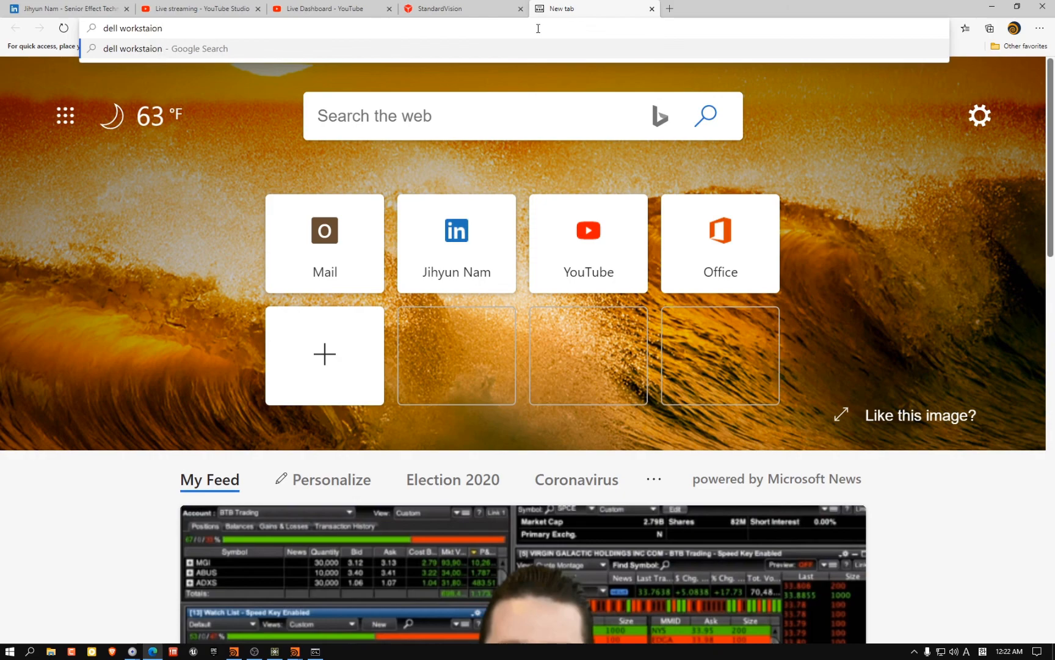
pyautogui.press('Return')
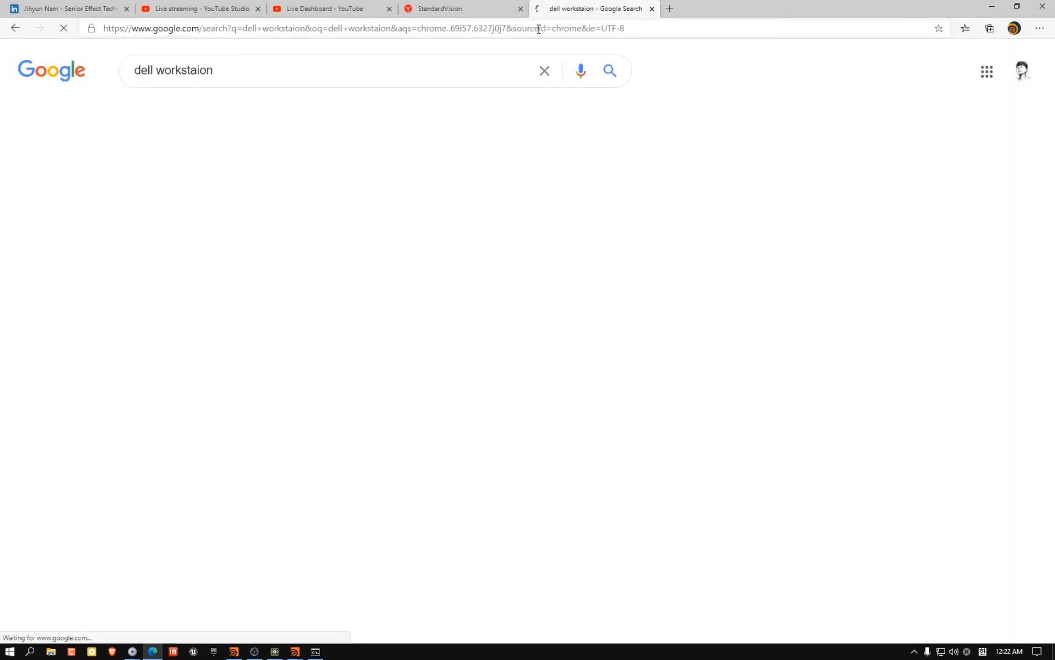
pyautogui.scroll(-6, 765, 396)
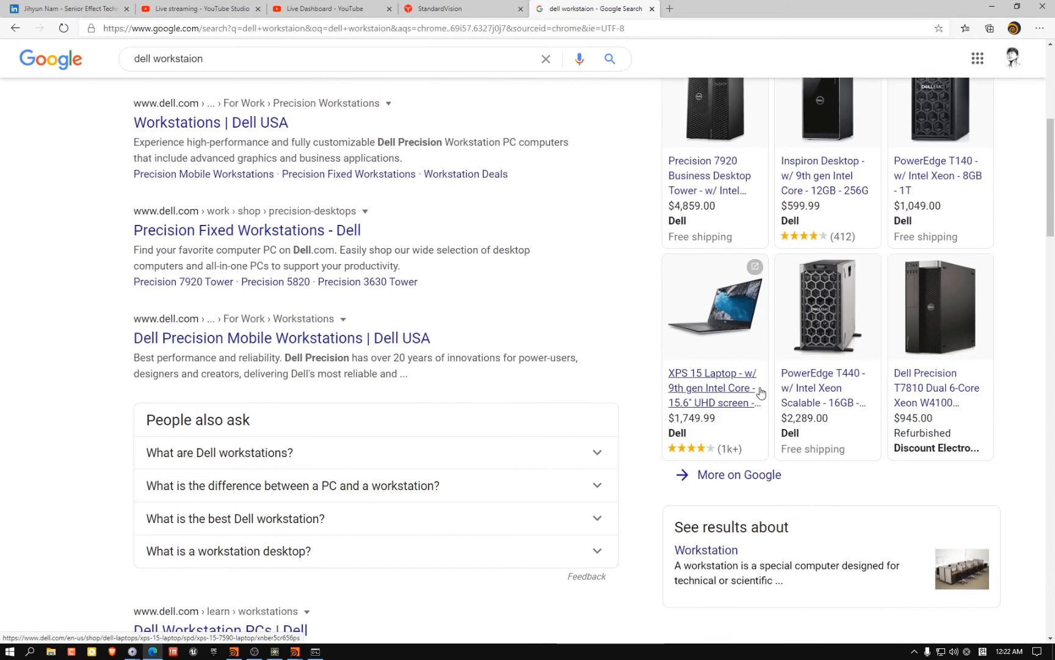
pyautogui.scroll(6, 641, 389)
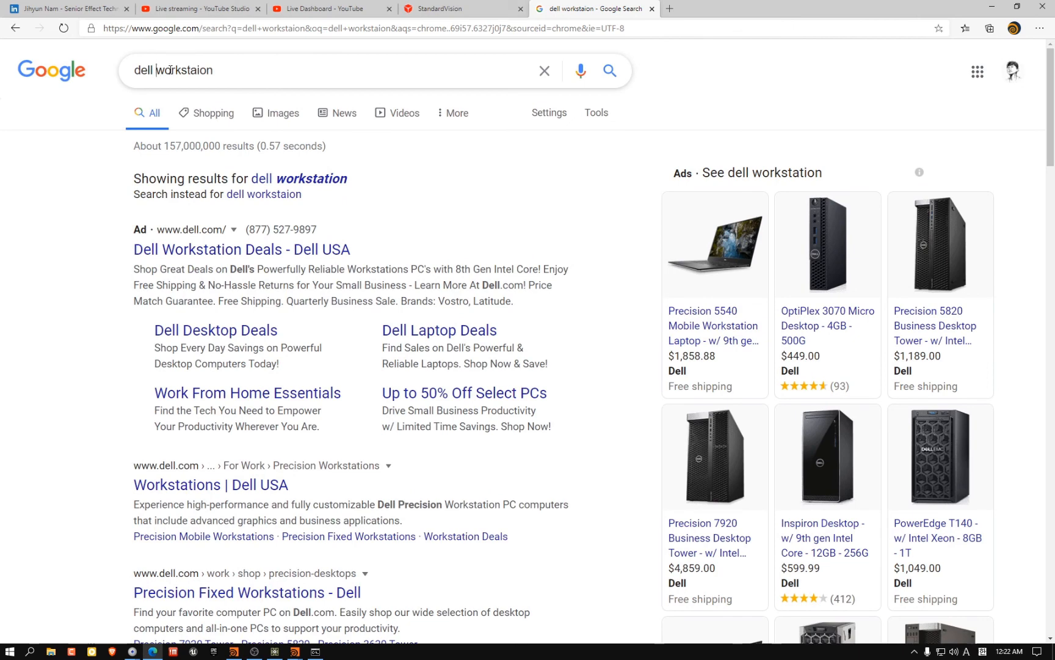
# Refine the search to "dell rack workstaion" and open the Dell Precision 7920 Rack product page
pyautogui.click(286, 71)
pyautogui.hotkey('ctrl', 'Left')
pyautogui.write('rack')
pyautogui.press('Return')
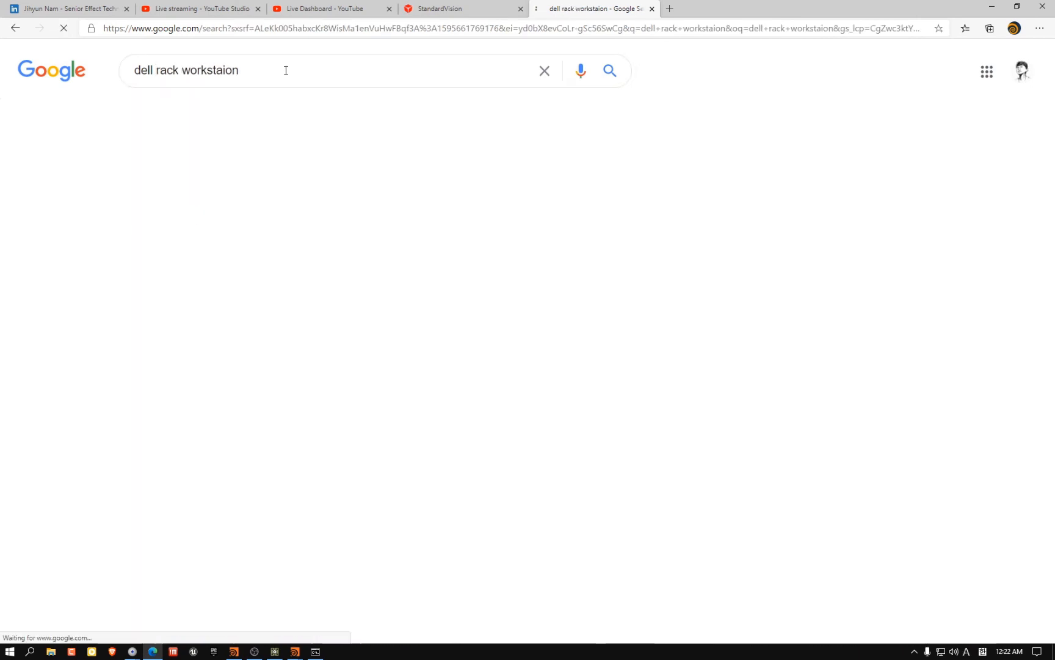
pyautogui.moveTo(247, 336)
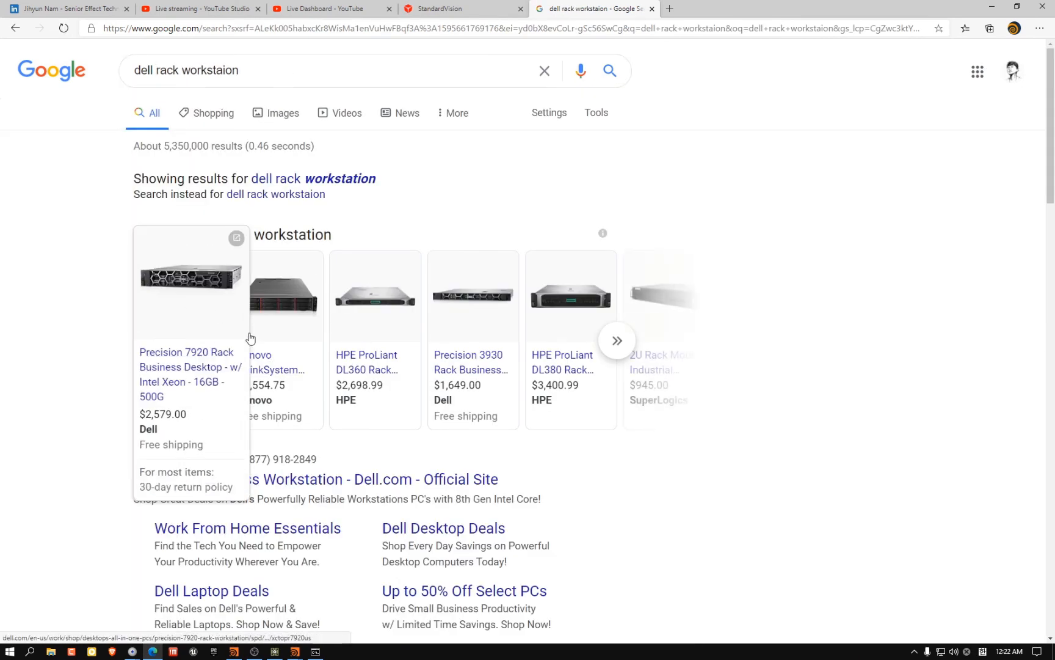
pyautogui.click(195, 371)
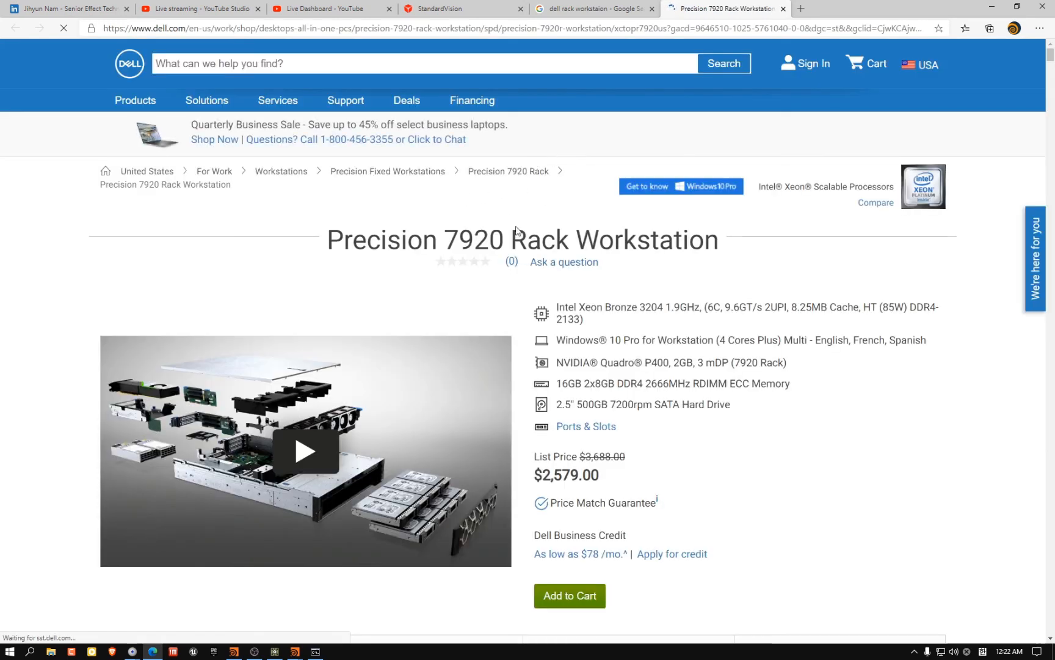
# Open the Precision 7920 Rack's product details and examine its rack mounting, internal components and feature descriptions
pyautogui.scroll(-5, 309, 267)
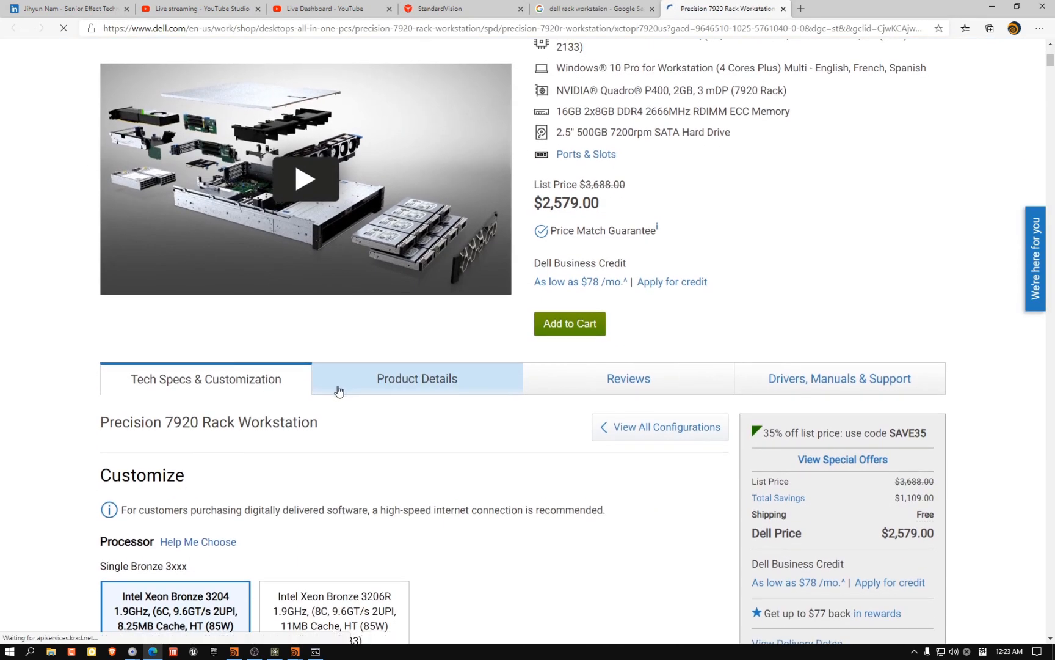
pyautogui.click(391, 378)
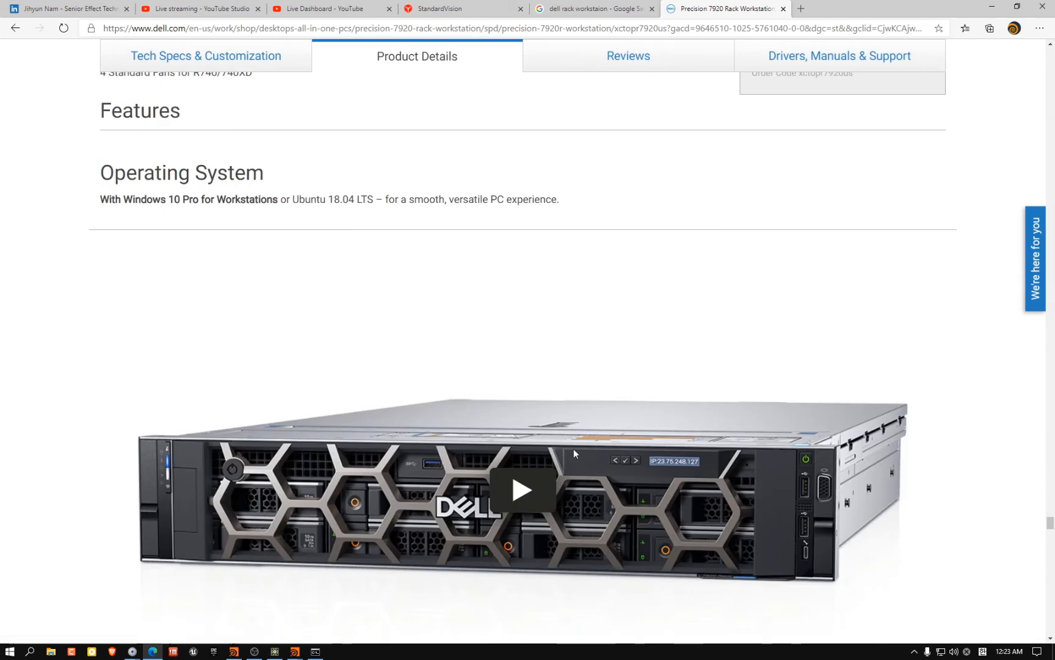
pyautogui.scroll(-3, 571, 428)
pyautogui.scroll(-10, 566, 361)
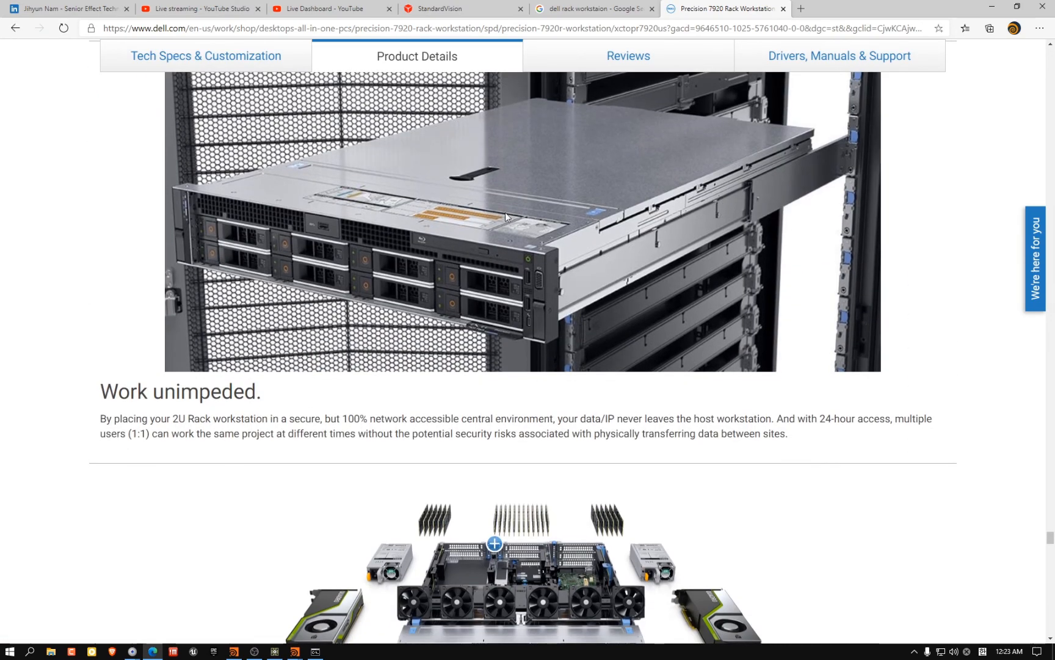
pyautogui.scroll(-4, 554, 391)
pyautogui.scroll(-1, 481, 352)
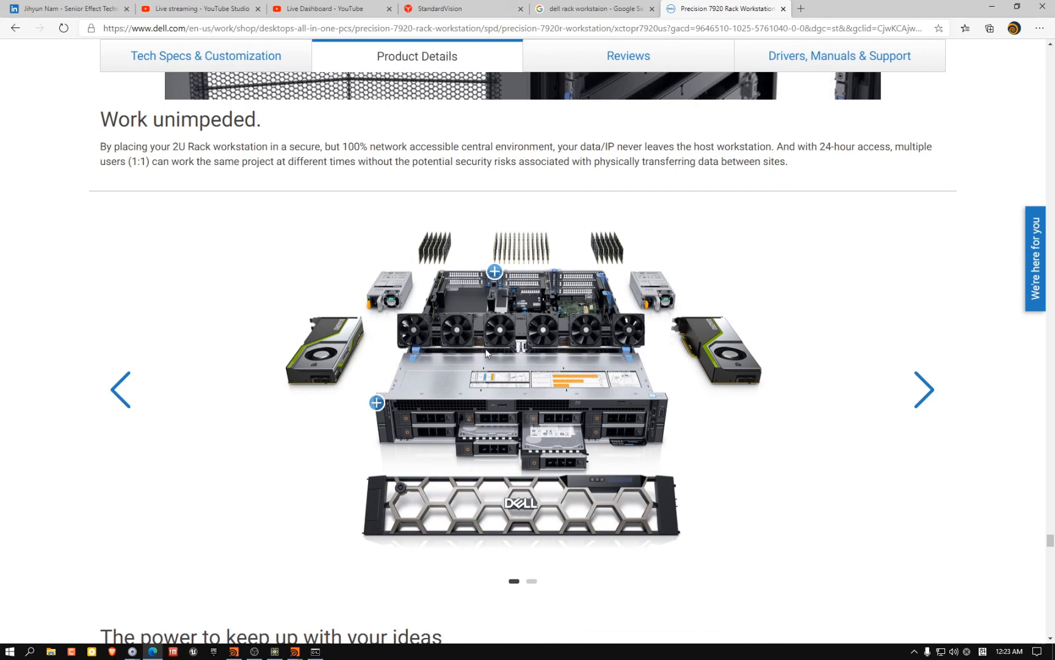
pyautogui.scroll(-20, 488, 354)
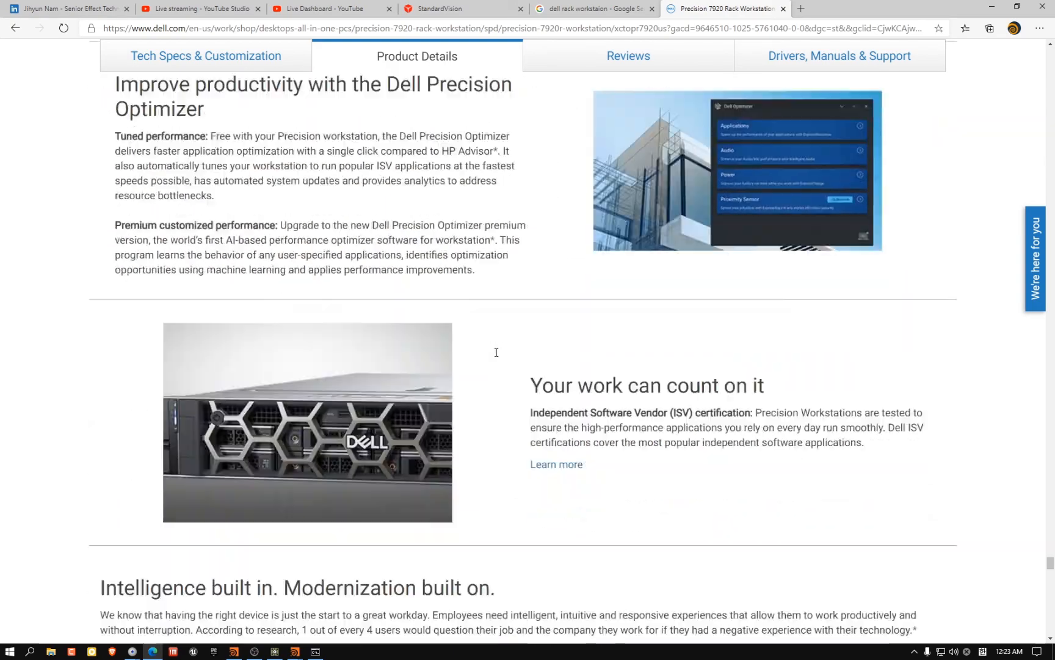
pyautogui.scroll(-5, 497, 352)
pyautogui.scroll(12, 496, 352)
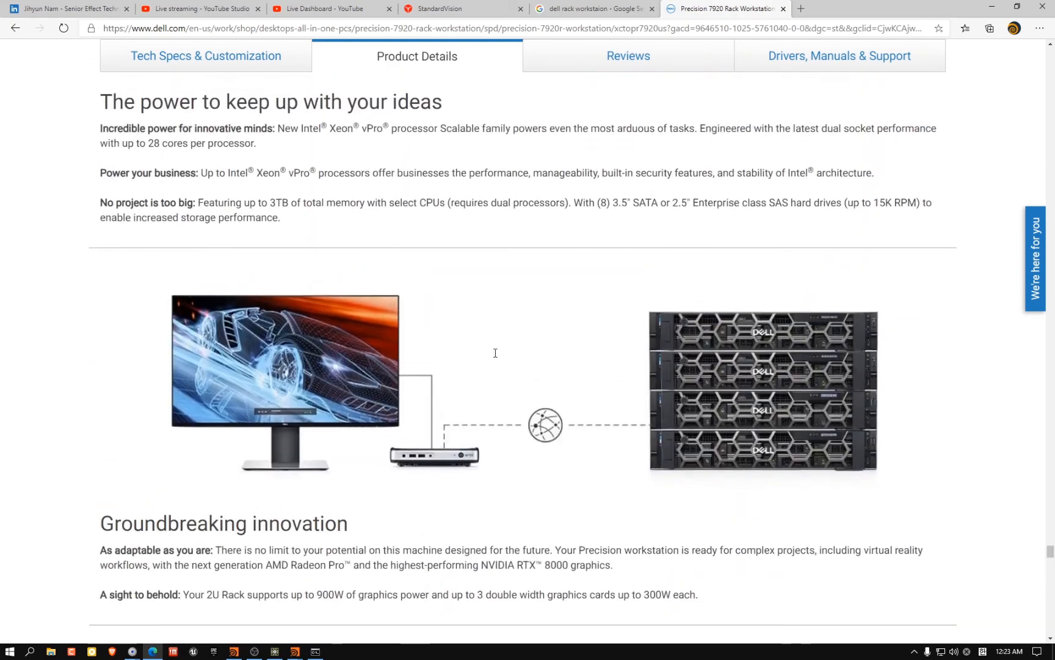
pyautogui.scroll(12, 495, 353)
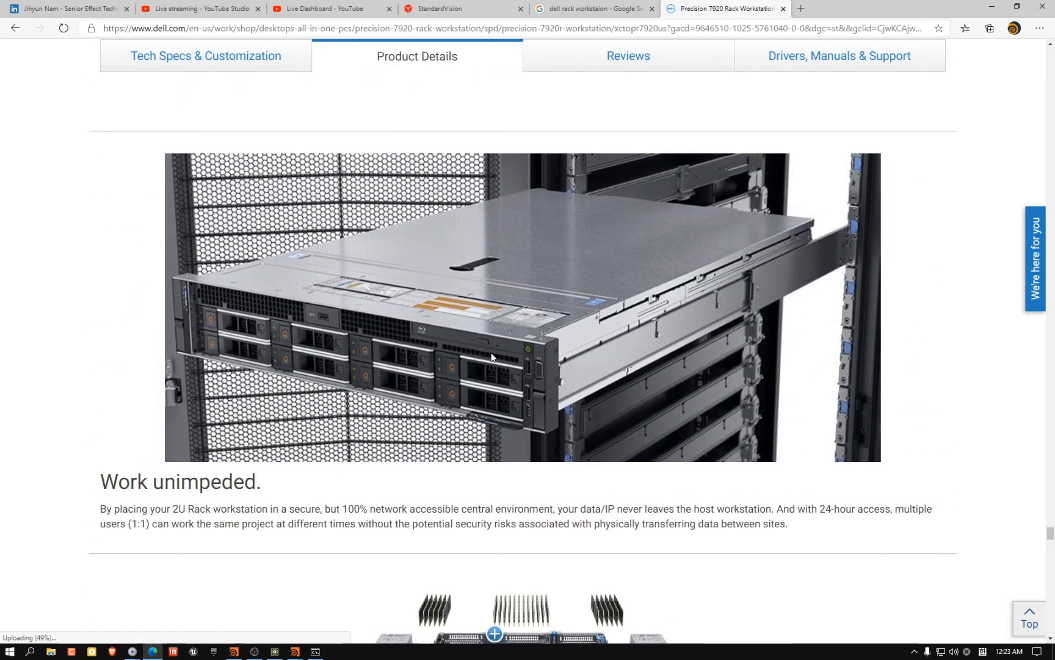